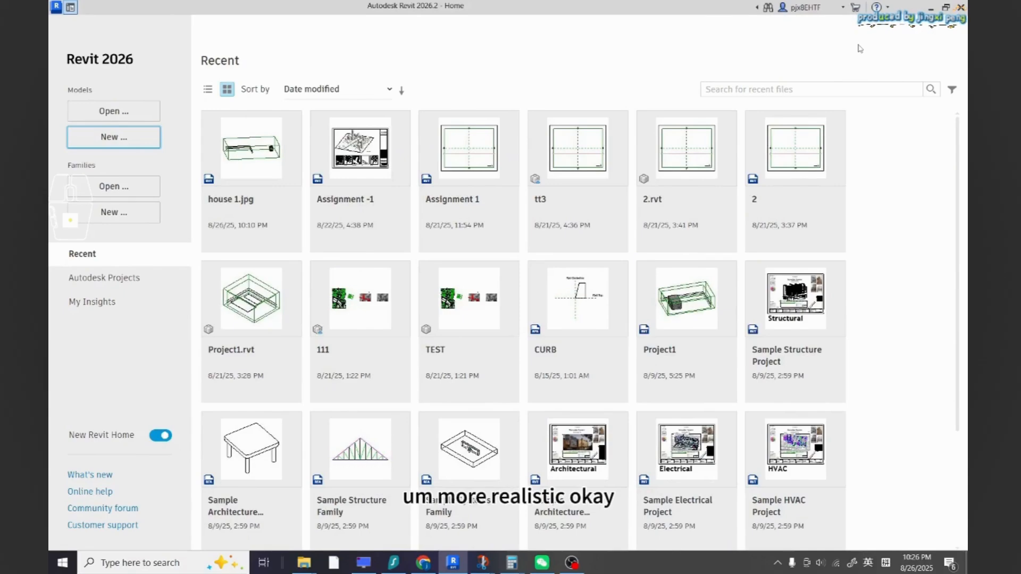
Create a new project from the Imperial Multi-discipline template
key(Return)
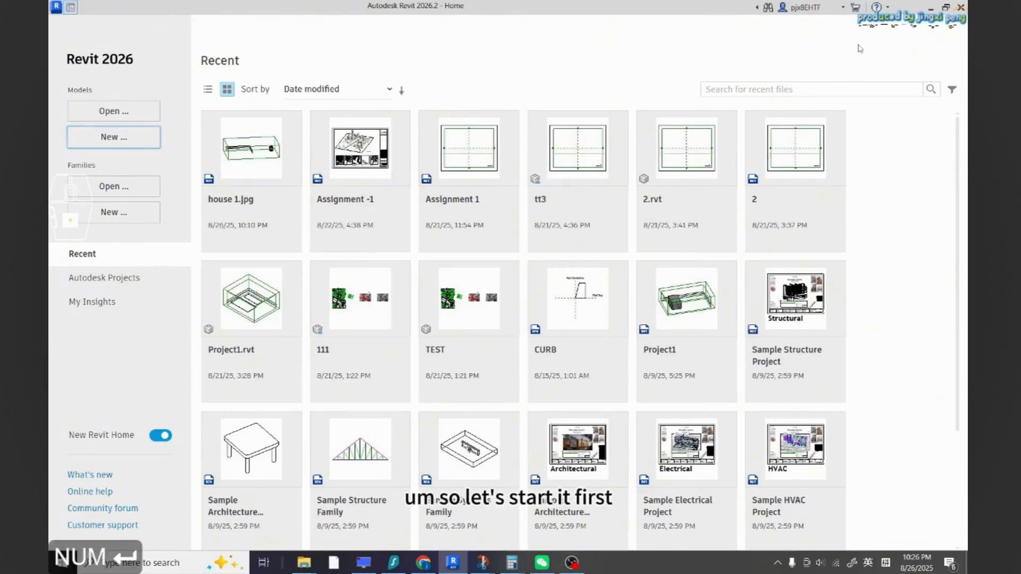
key(Escape)
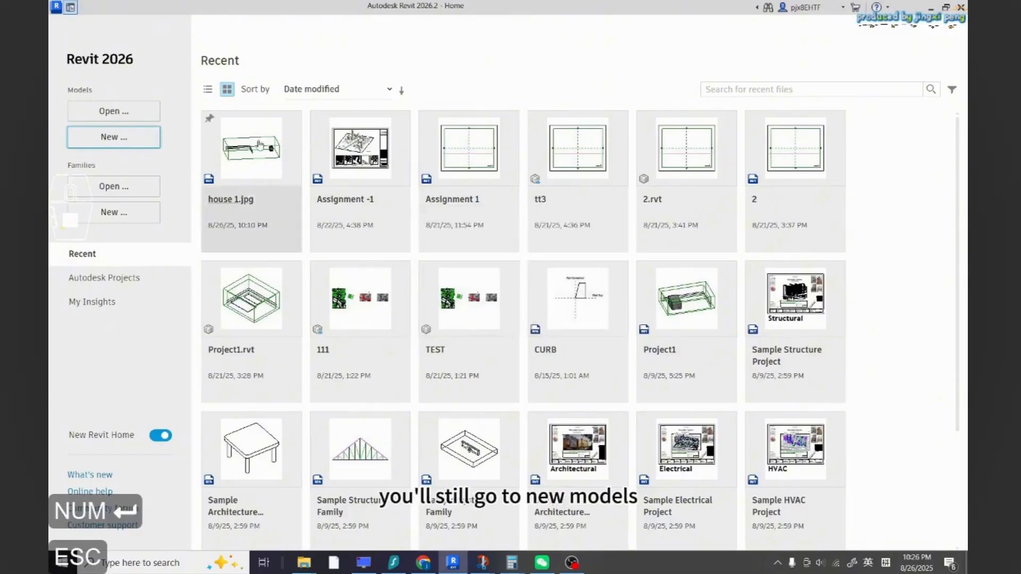
click(128, 137)
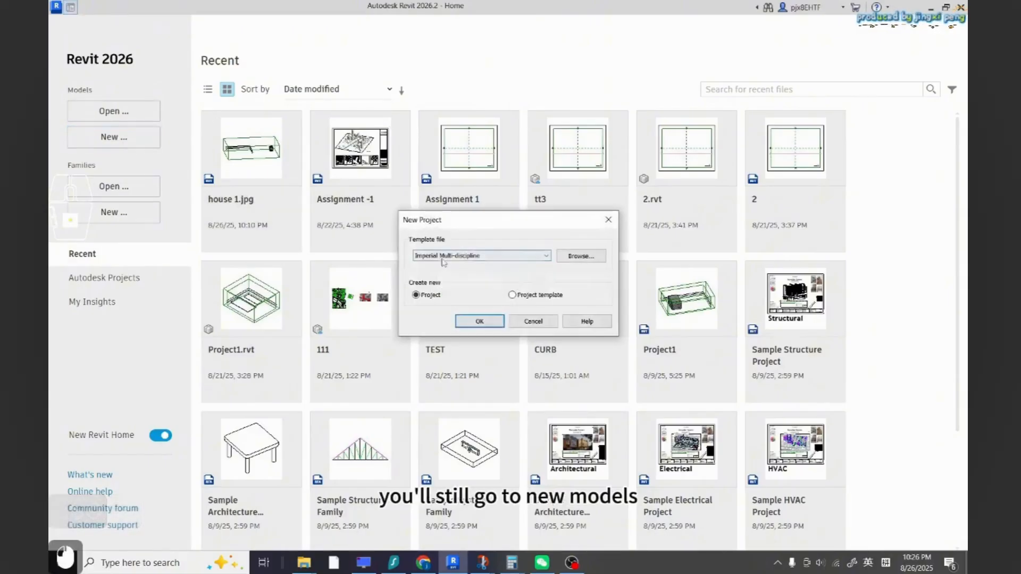
click(494, 322)
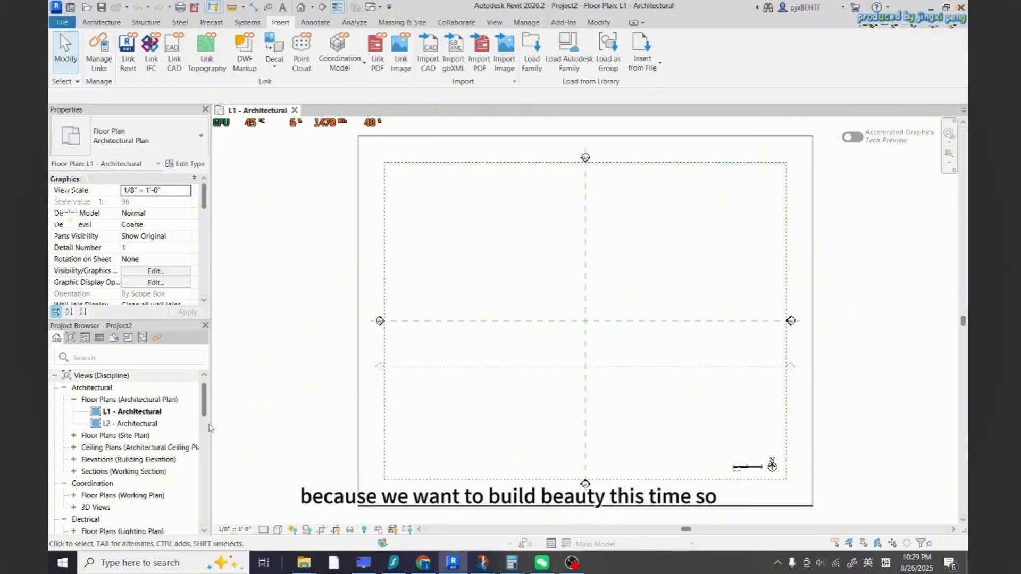
Open the East - Architectural elevation view
drag(203, 399, 202, 408)
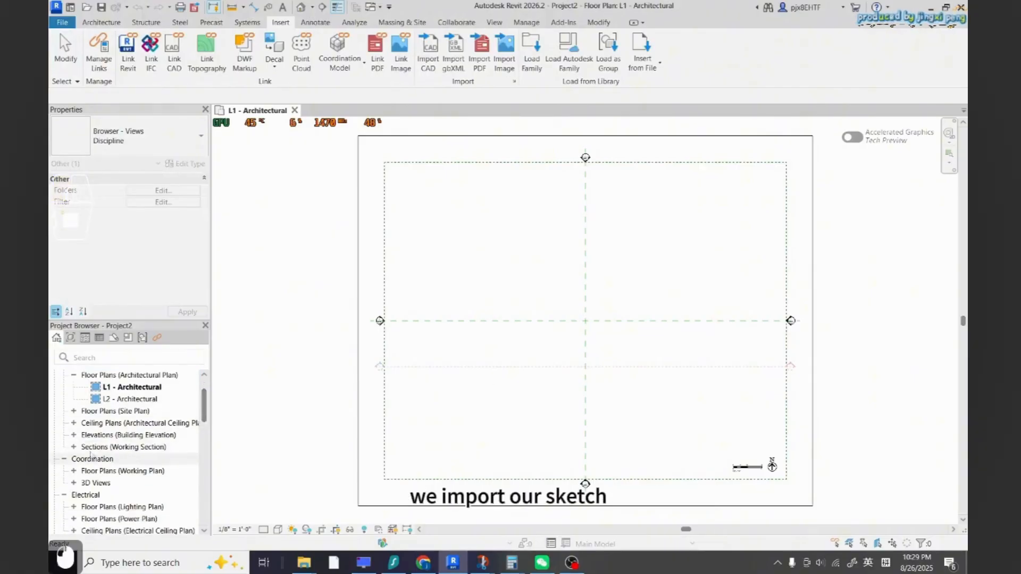
click(74, 435)
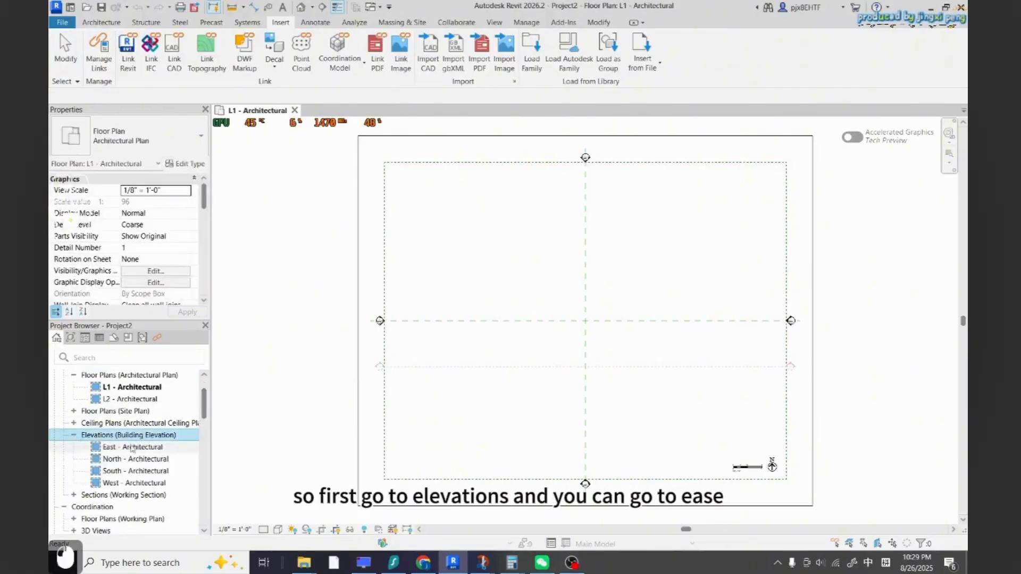
double_click(111, 447)
scroll(706, 364, up, 8)
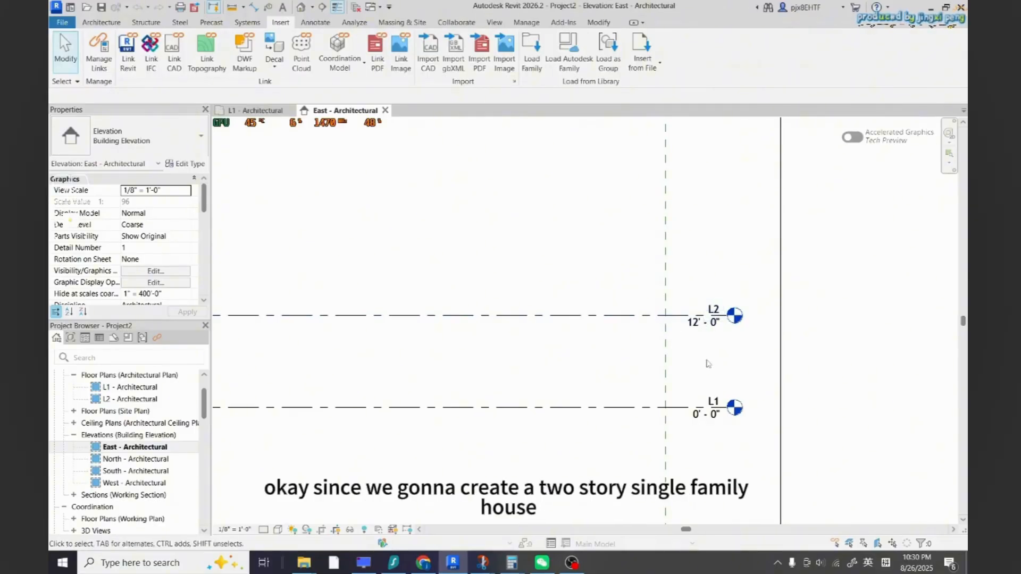
Copy level L2 and paste the copy as a new level above it
click(715, 316)
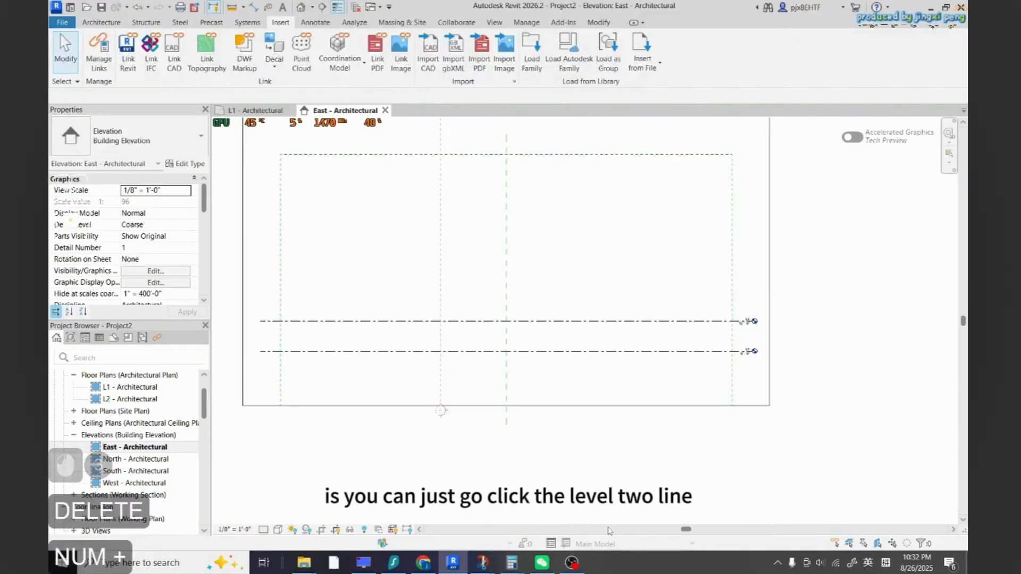
scroll(741, 324, up, 4)
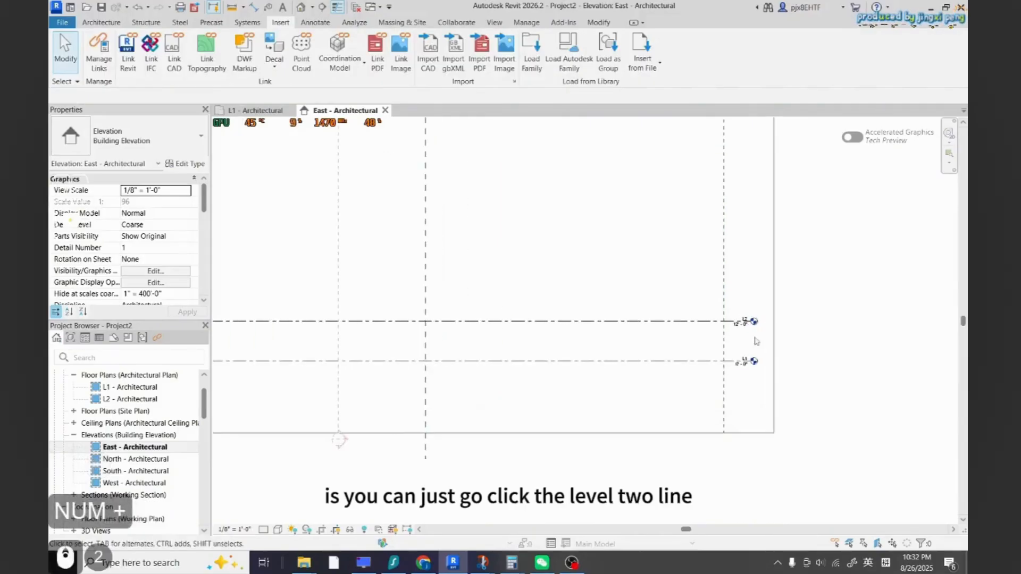
click(739, 323)
scroll(717, 338, down, 3)
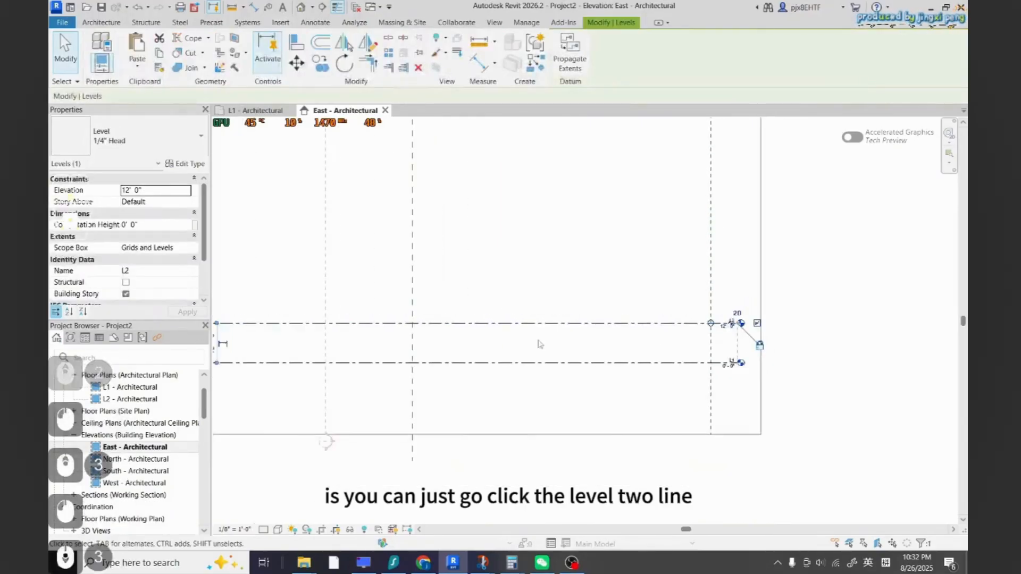
scroll(548, 340, down, 3)
scroll(664, 329, up, 6)
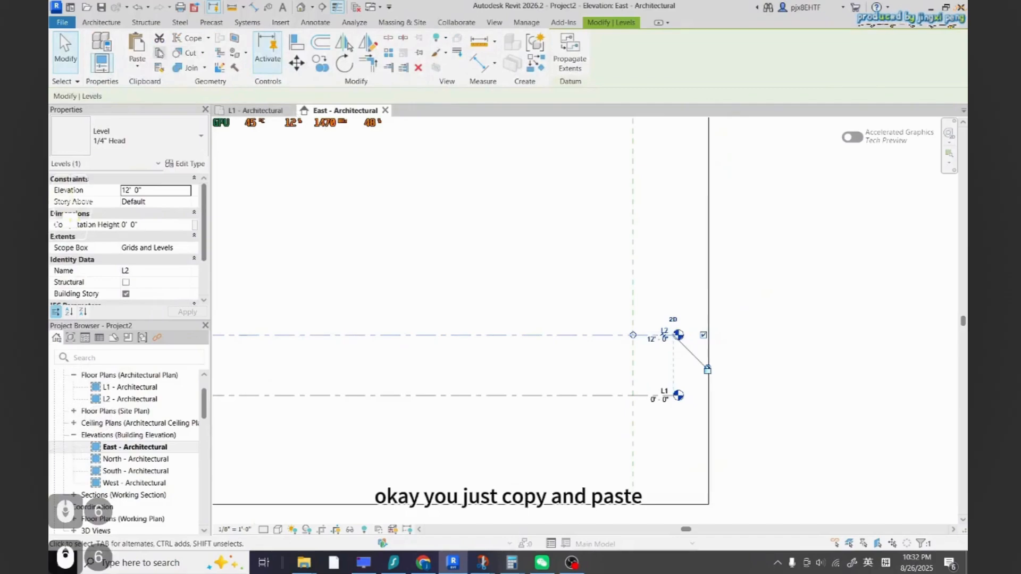
key(ctrl+c)
key(ctrl+v)
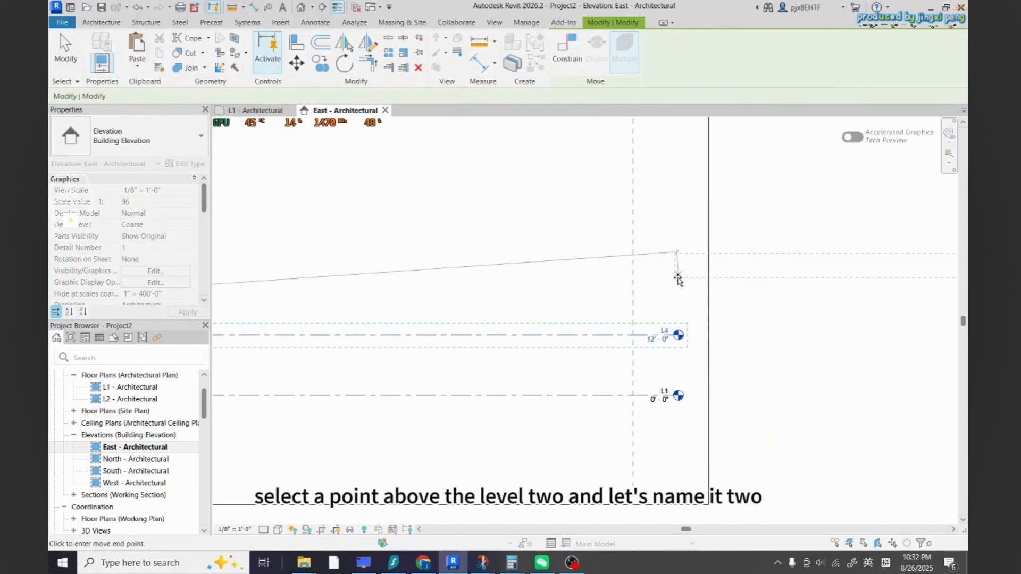
click(678, 268)
key(Escape)
key(Escape)
Rename the new level to L3
double_click(627, 258)
text(3)
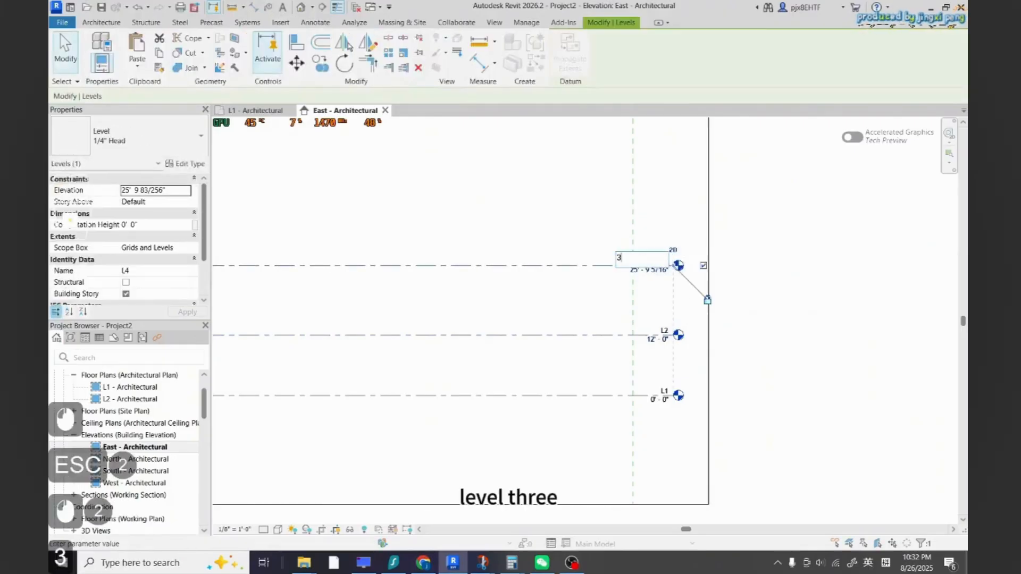
key(Escape)
scroll(694, 291, up, 2)
double_click(616, 250)
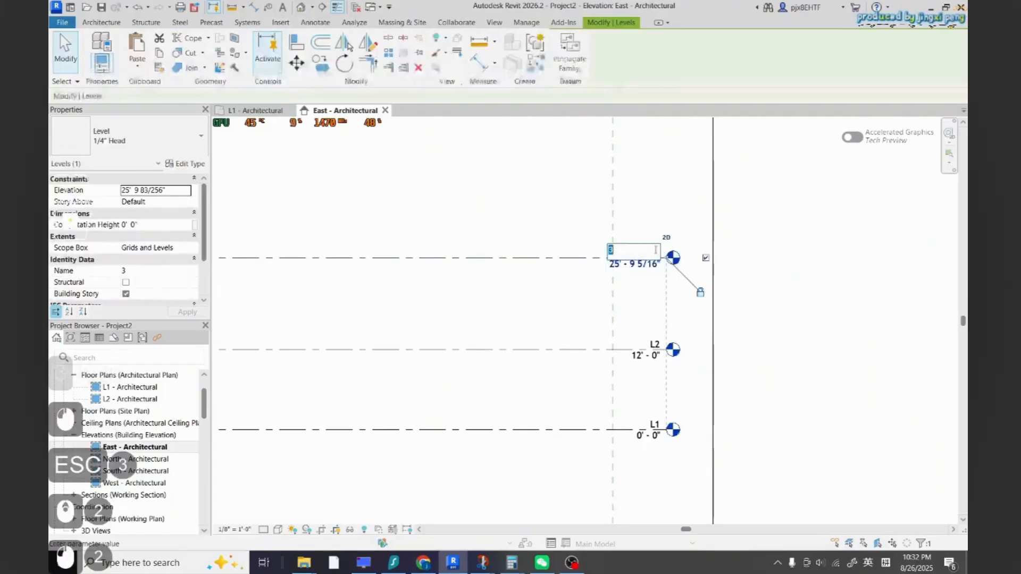
click(609, 250)
key(Caps_Lock)
text(L)
click(697, 238)
Set the temporary dimension between levels L2 and L3 to 12 feet
scroll(734, 295, down, 10)
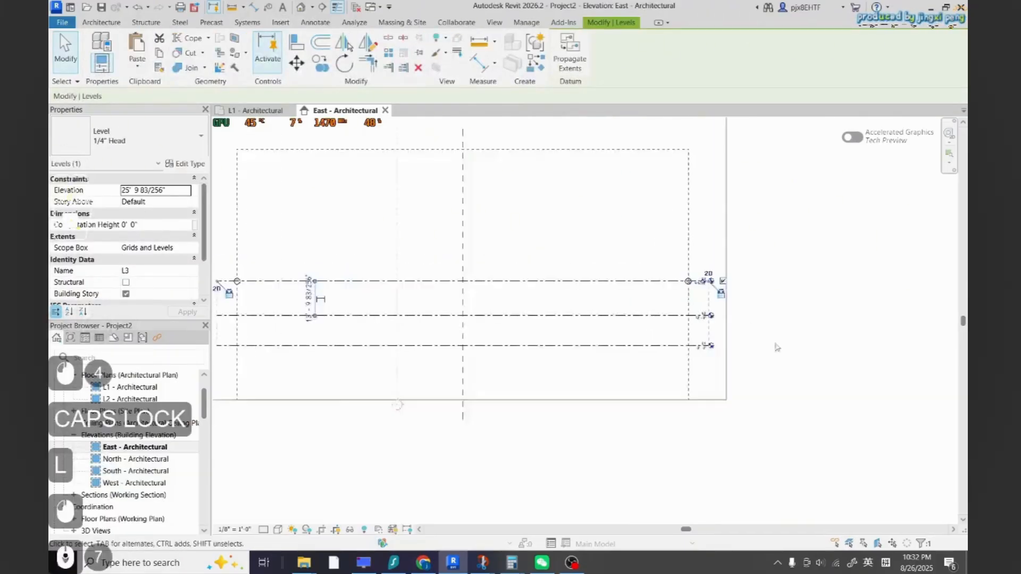
scroll(469, 319, up, 4)
click(470, 311)
scroll(447, 314, down, 2)
scroll(404, 319, up, 5)
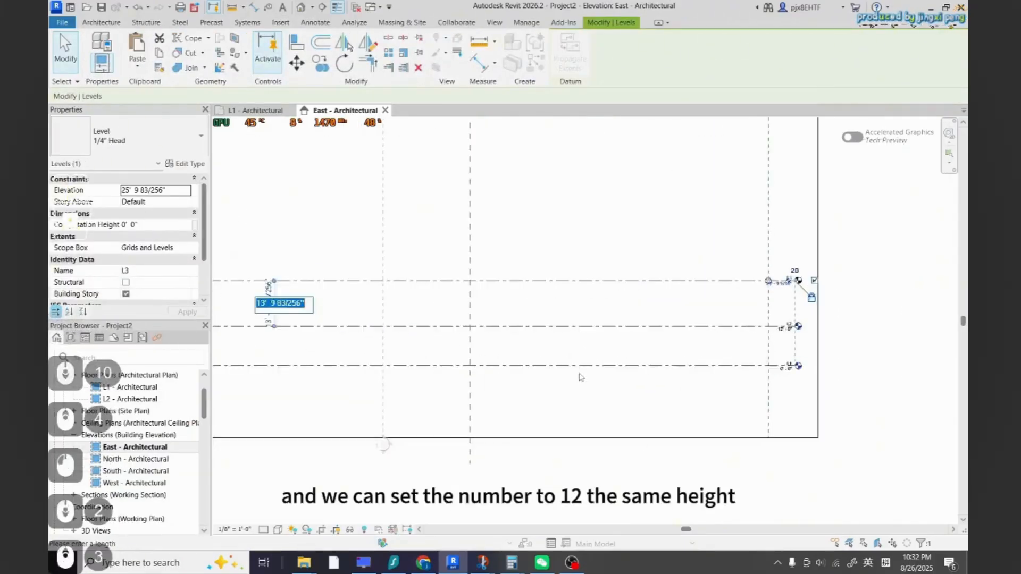
click(366, 314)
key(BackSpace)
text(2)
drag(372, 314, 403, 315)
key(Escape)
key(Escape)
scroll(415, 383, down, 5)
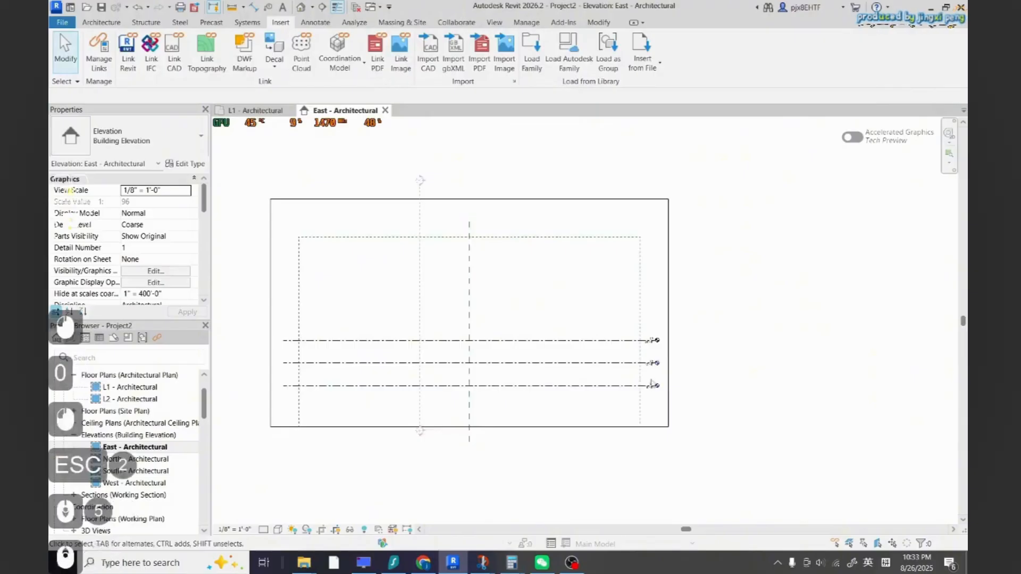
scroll(627, 398, up, 5)
scroll(798, 391, down, 2)
scroll(719, 340, up, 4)
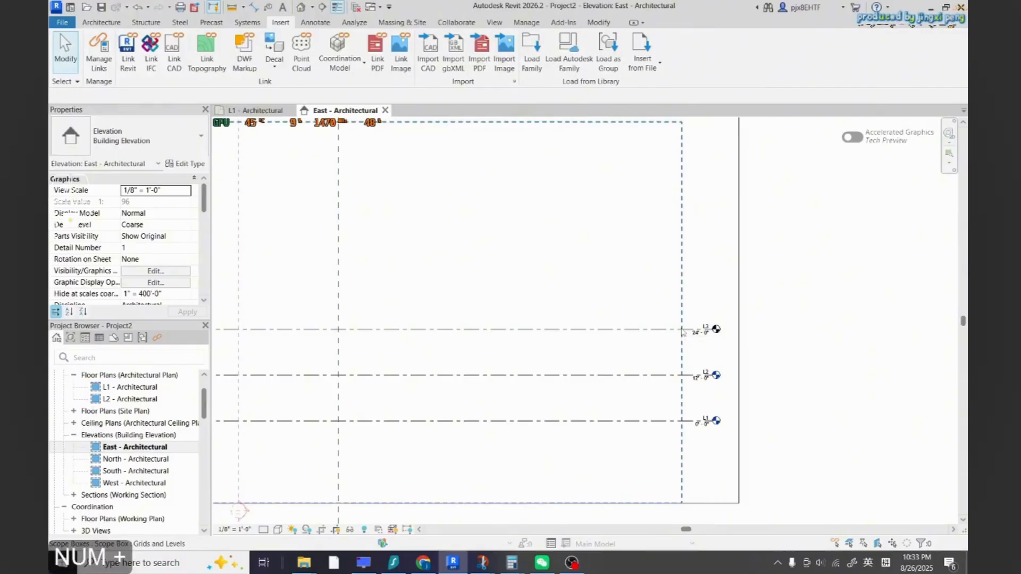
scroll(795, 417, down, 5)
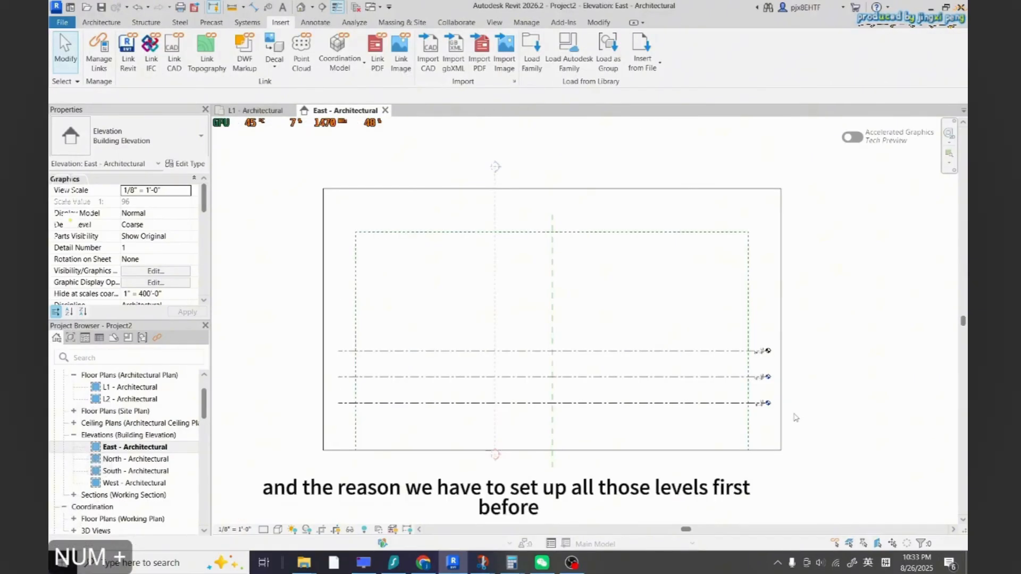
scroll(795, 418, up, 2)
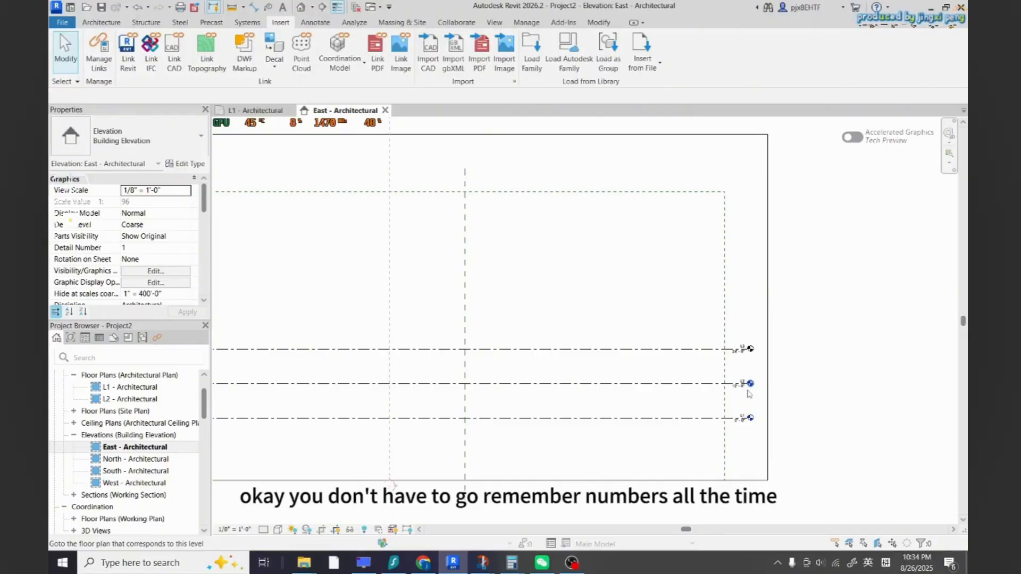
scroll(807, 387, down, 1)
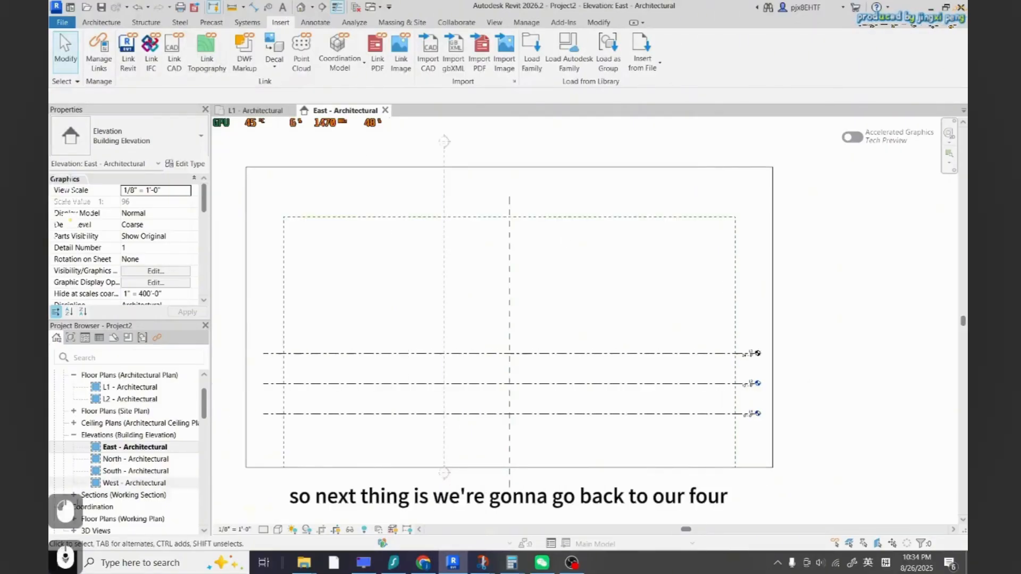
scroll(165, 401, up, 1)
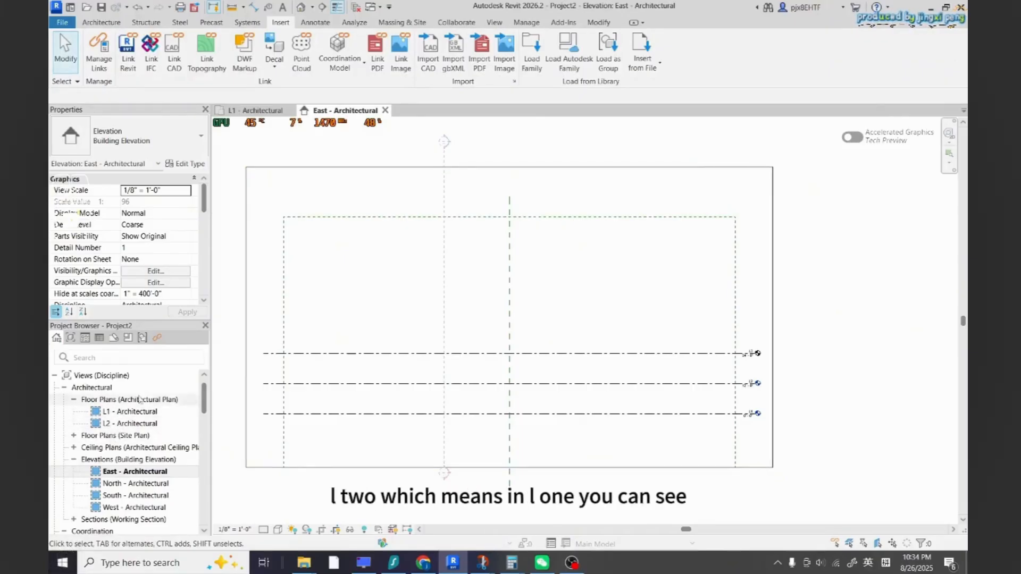
Open the L1 - Architectural and L2 - Architectural floor plans
double_click(125, 412)
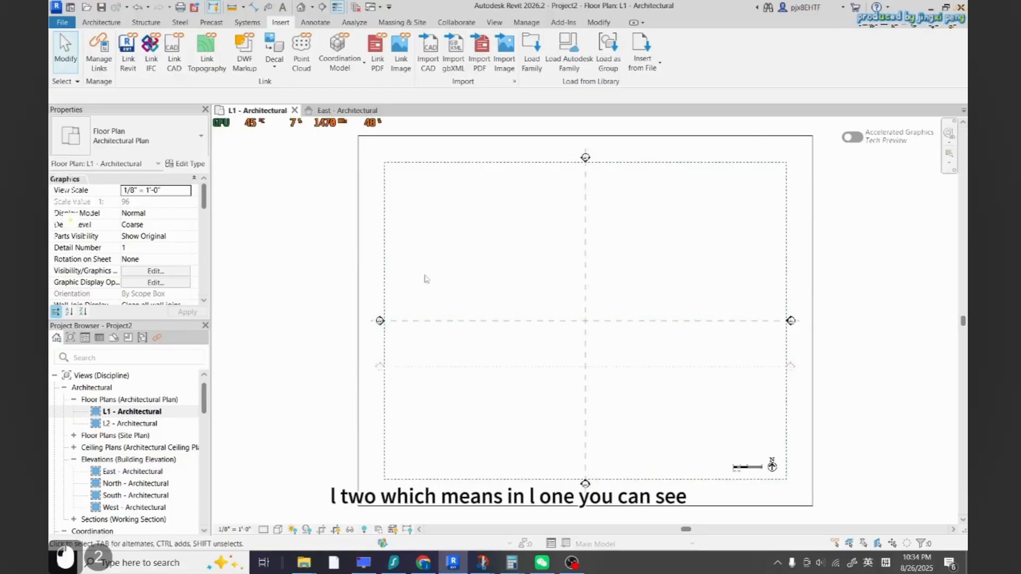
click(142, 424)
double_click(145, 425)
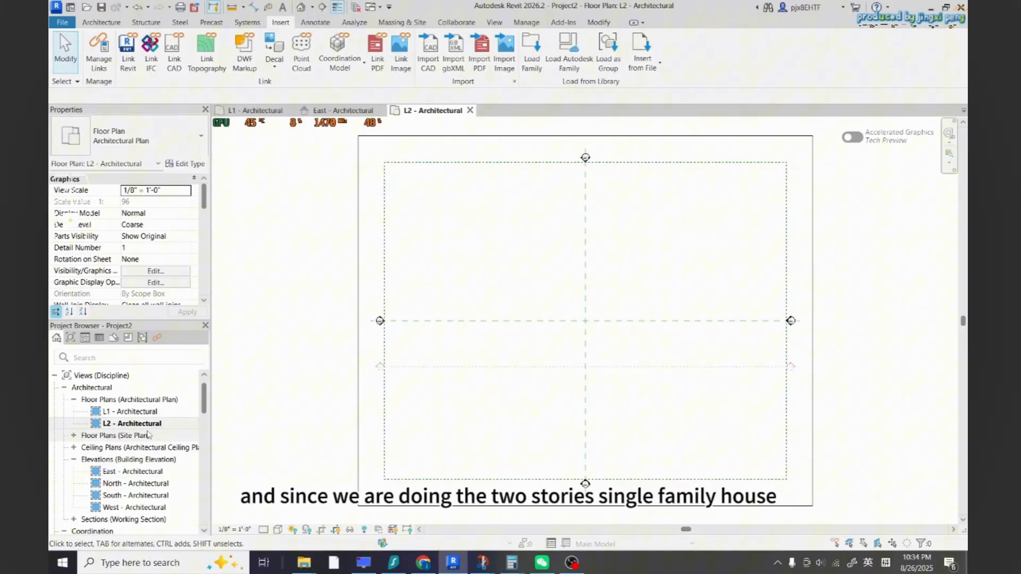
Create a floor plan view for level L3
click(497, 25)
click(553, 37)
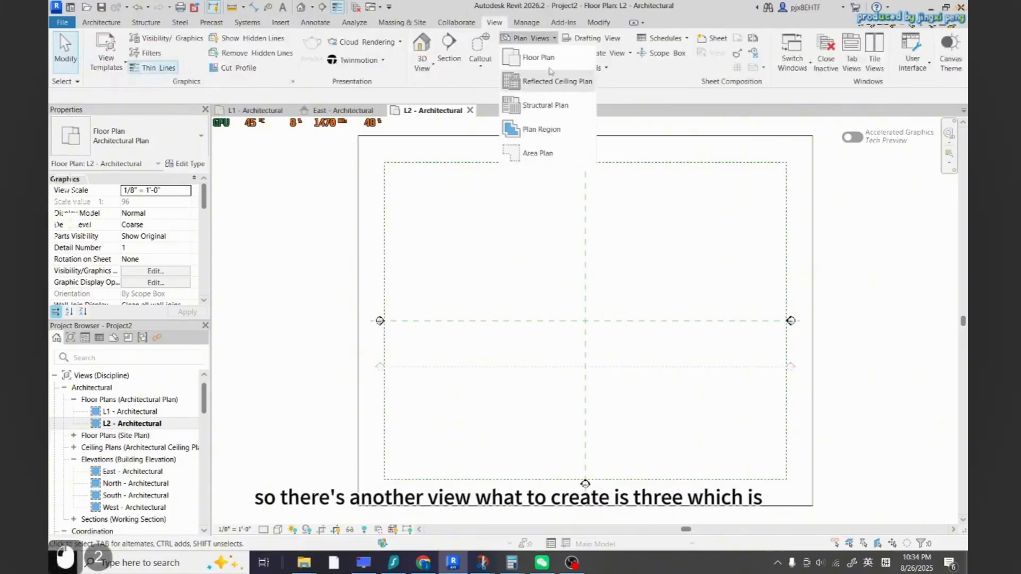
click(532, 56)
click(516, 399)
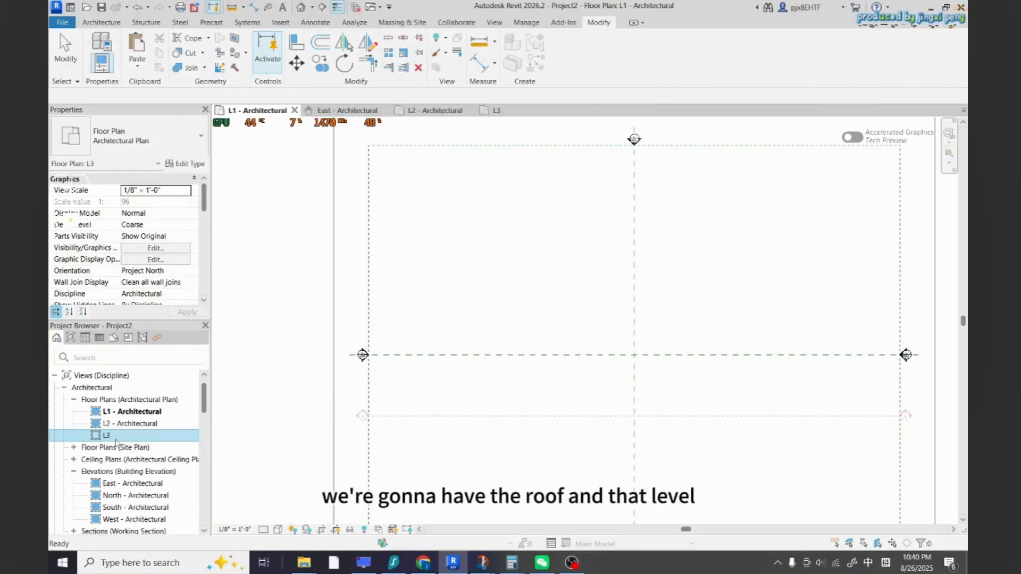
Rename the L3 floor plan to roof level, also renaming the corresponding level and views
right_click(115, 440)
click(167, 350)
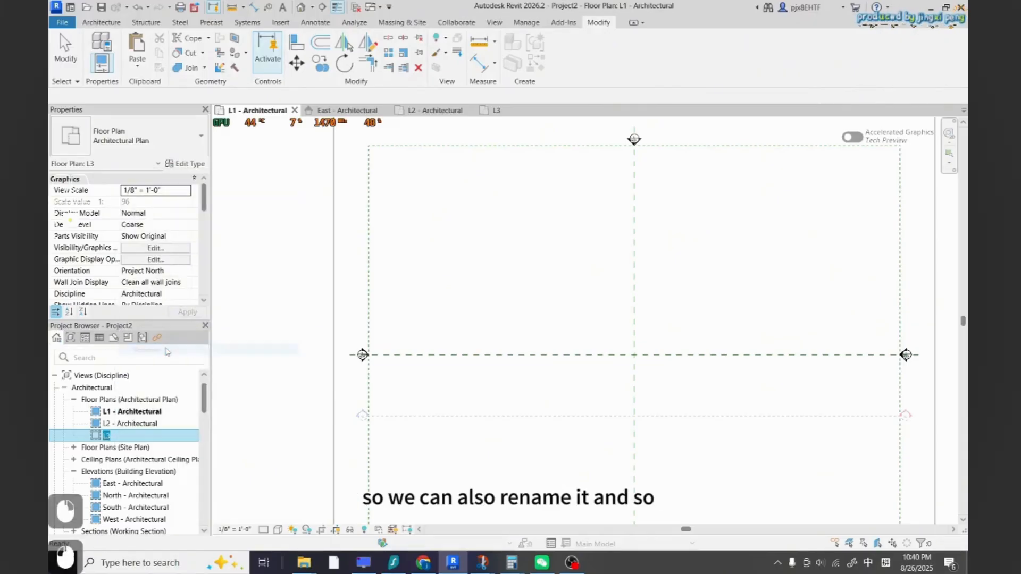
text(roof)
key(Return)
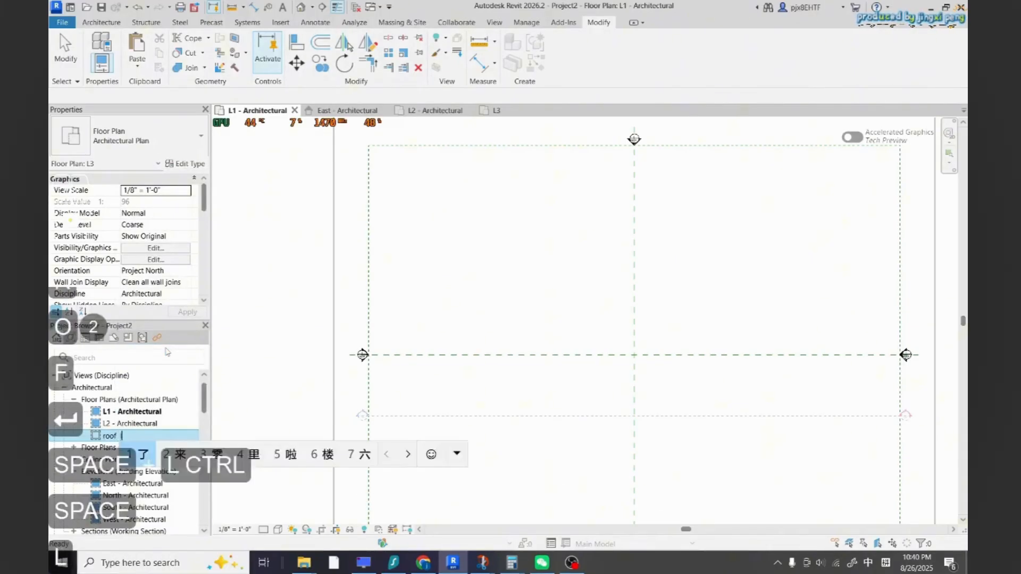
text(level)
click(292, 436)
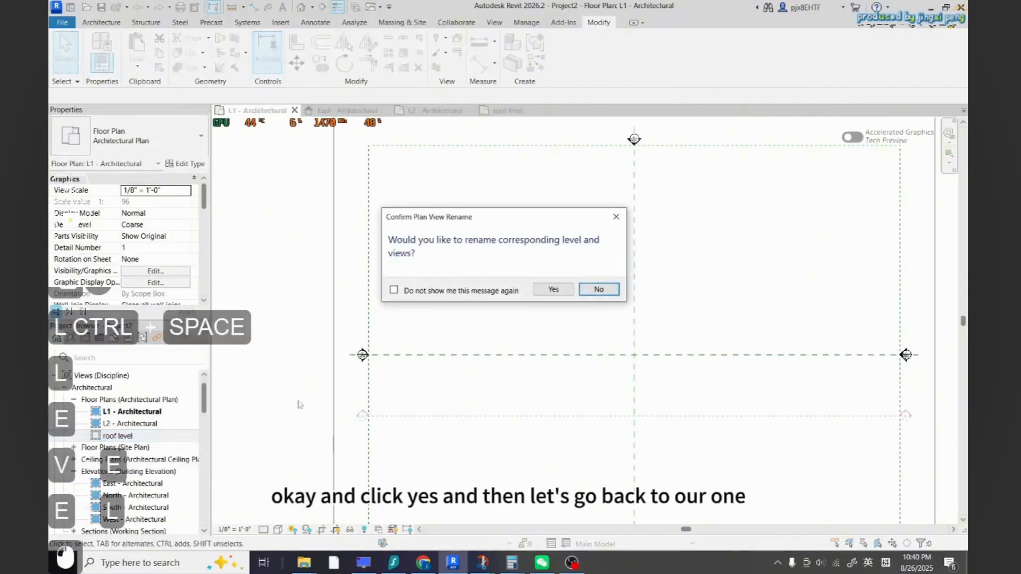
click(552, 289)
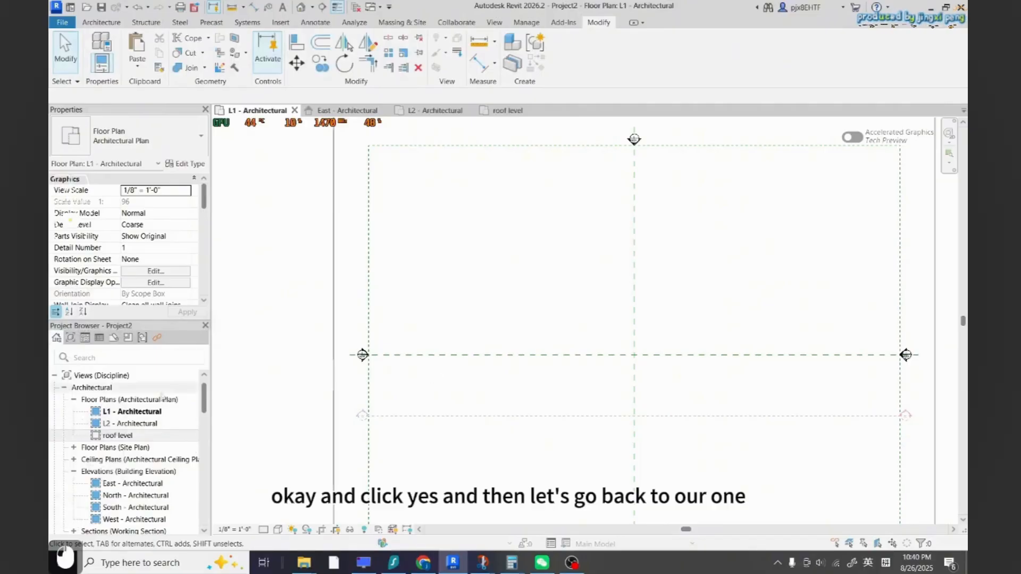
Open the L1 floor plan and insert the image house 1.jpg at the center of the view
double_click(133, 413)
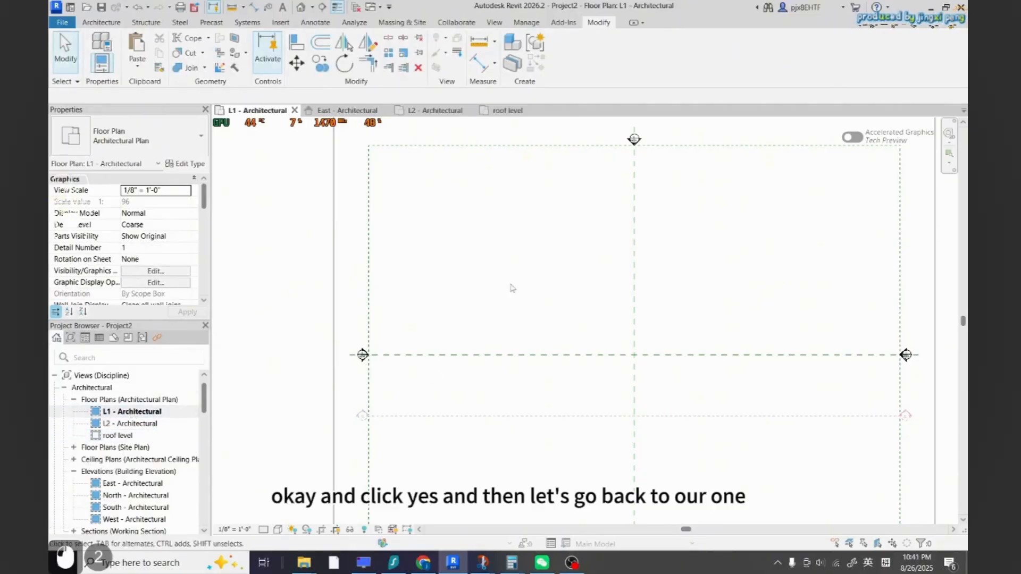
scroll(436, 336, down, 4)
click(281, 22)
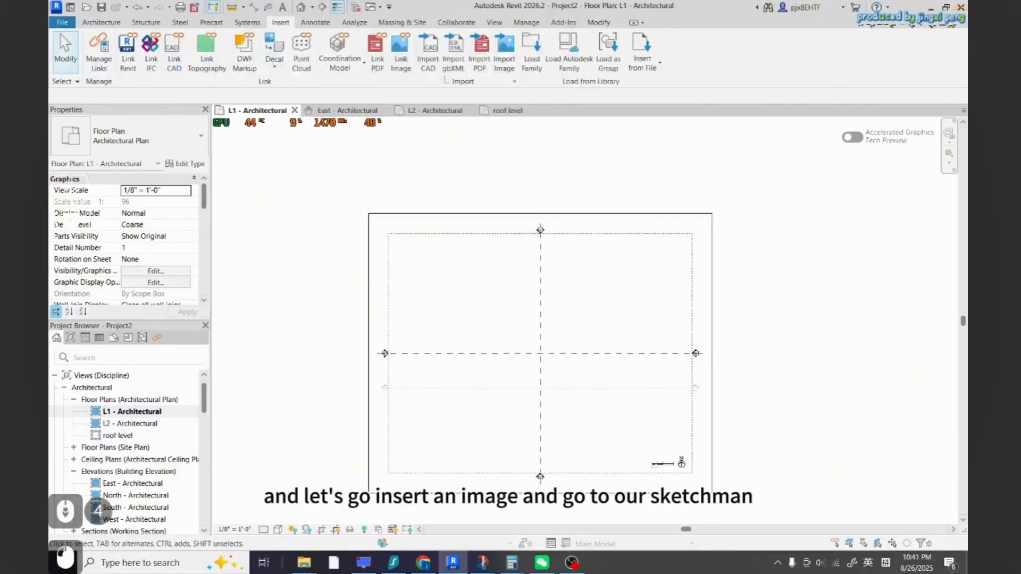
click(504, 51)
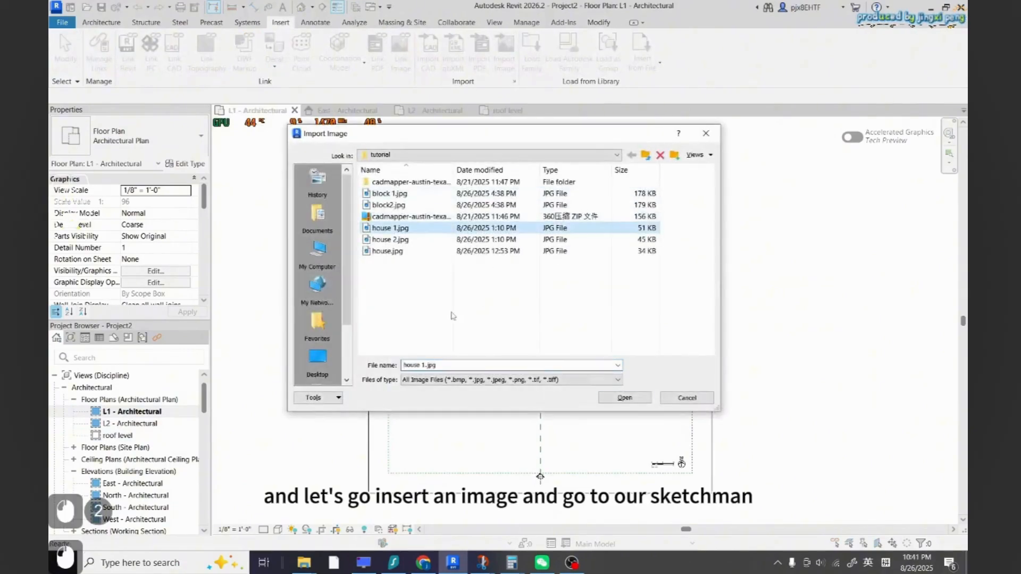
click(624, 397)
click(549, 357)
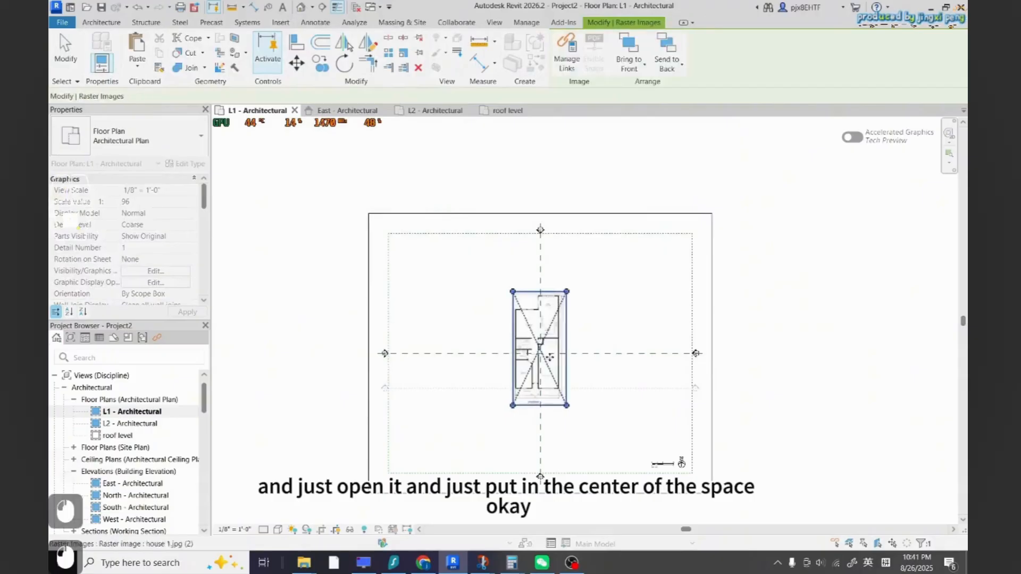
scroll(549, 355, up, 5)
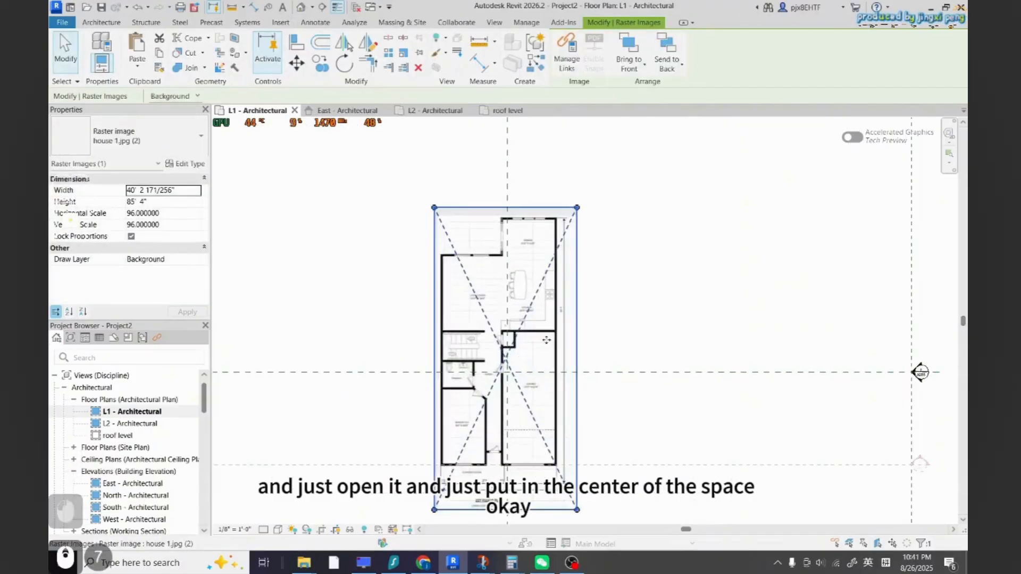
Measure the length of the sketch's 25'-0" front dimension line with the measure tool
scroll(547, 339, up, 3)
scroll(525, 390, down, 4)
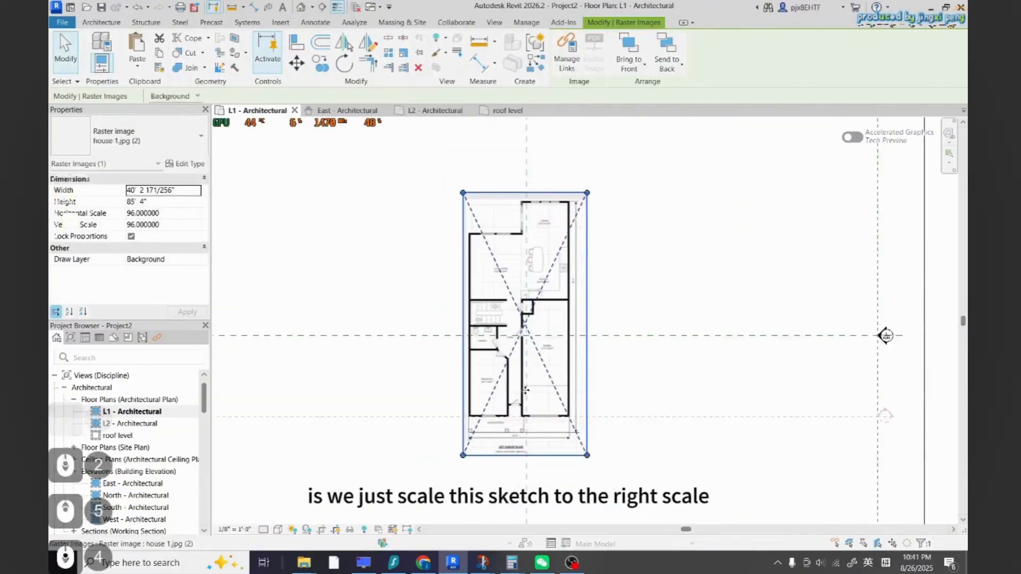
scroll(544, 406, up, 2)
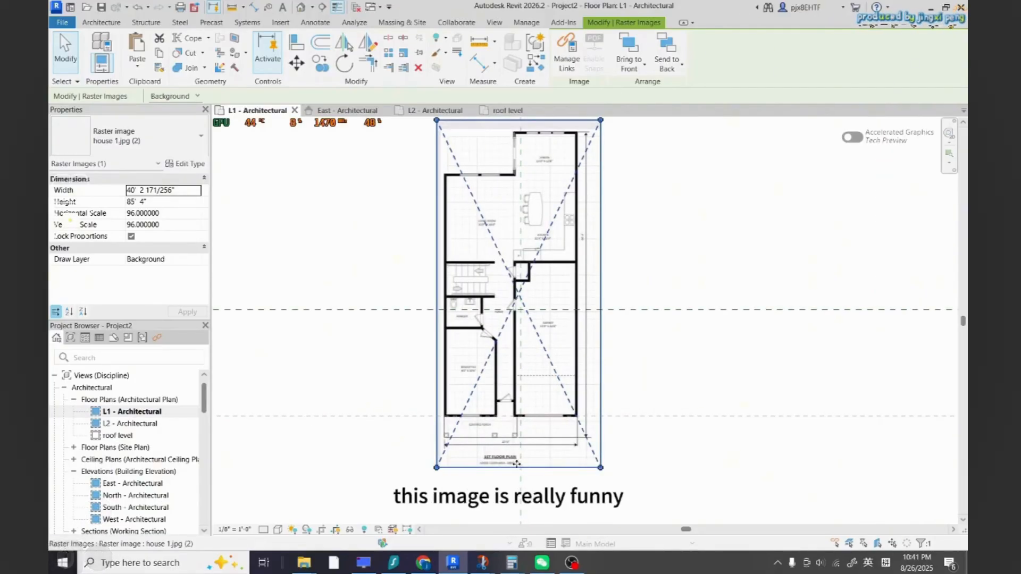
scroll(516, 463, up, 1)
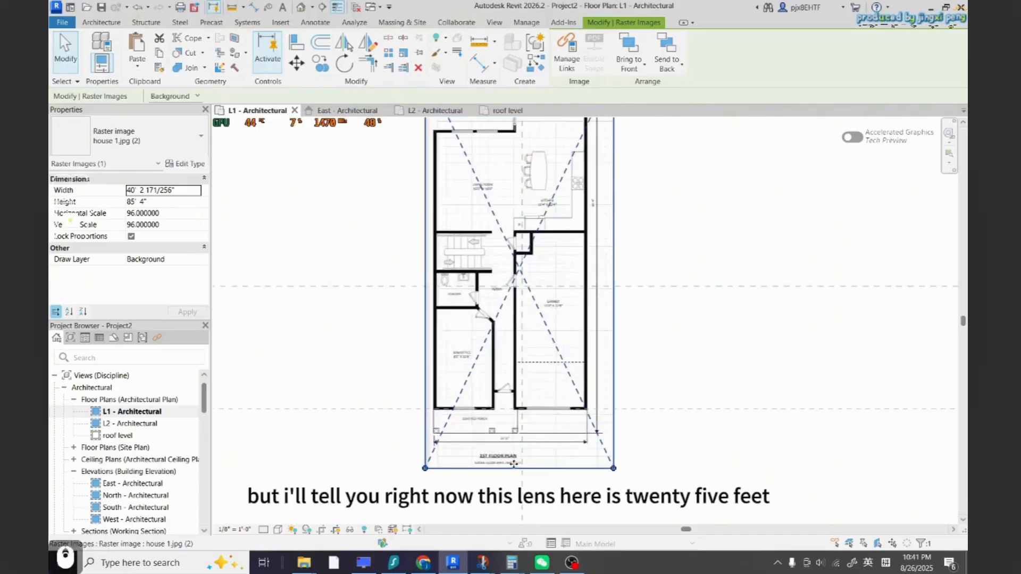
click(232, 7)
scroll(474, 437, up, 7)
click(404, 422)
scroll(404, 422, down, 3)
scroll(668, 422, up, 1)
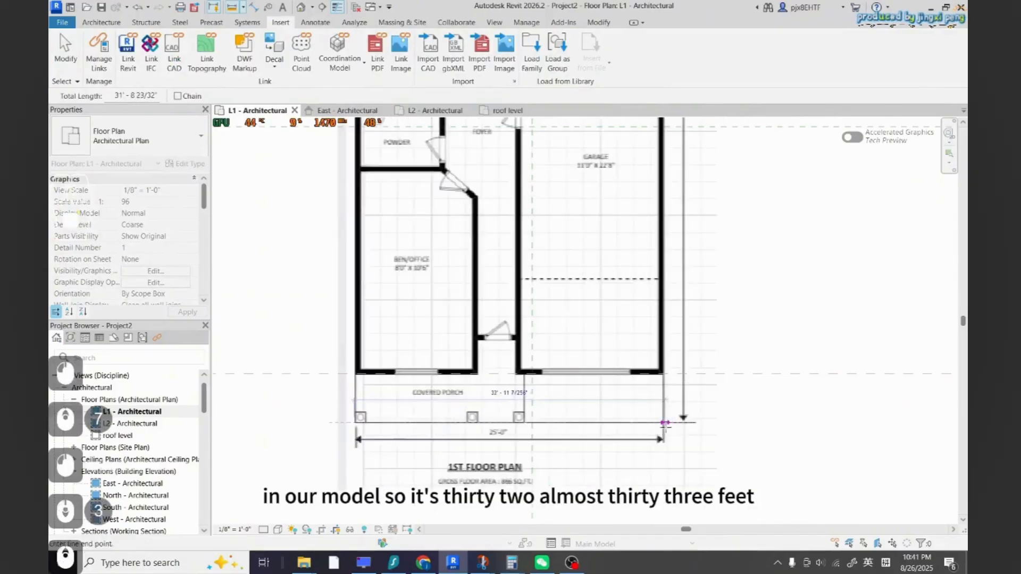
key(Escape)
Switch to Calculator, divide 25 by 33, and copy the 0.75 result before closing it
scroll(563, 453, down, 2)
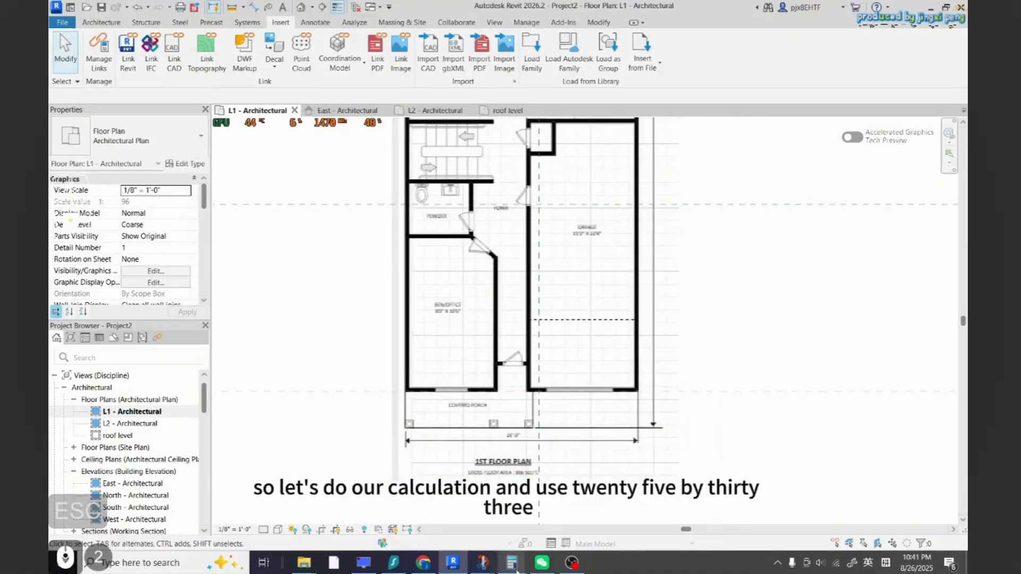
mouse_move(511, 563)
click(665, 506)
key(Escape)
drag(682, 153, 761, 167)
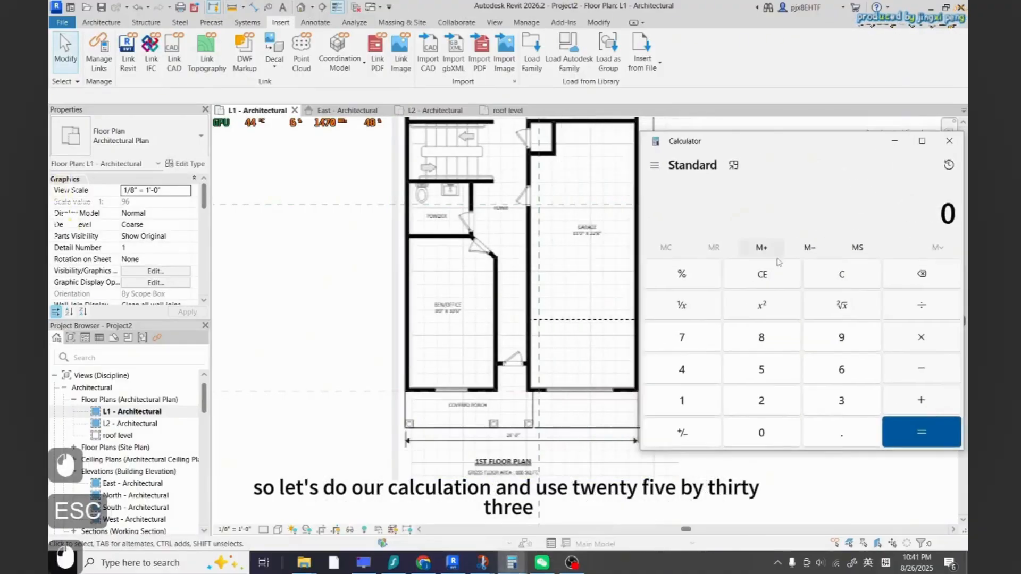
click(761, 400)
click(762, 369)
click(921, 305)
double_click(841, 400)
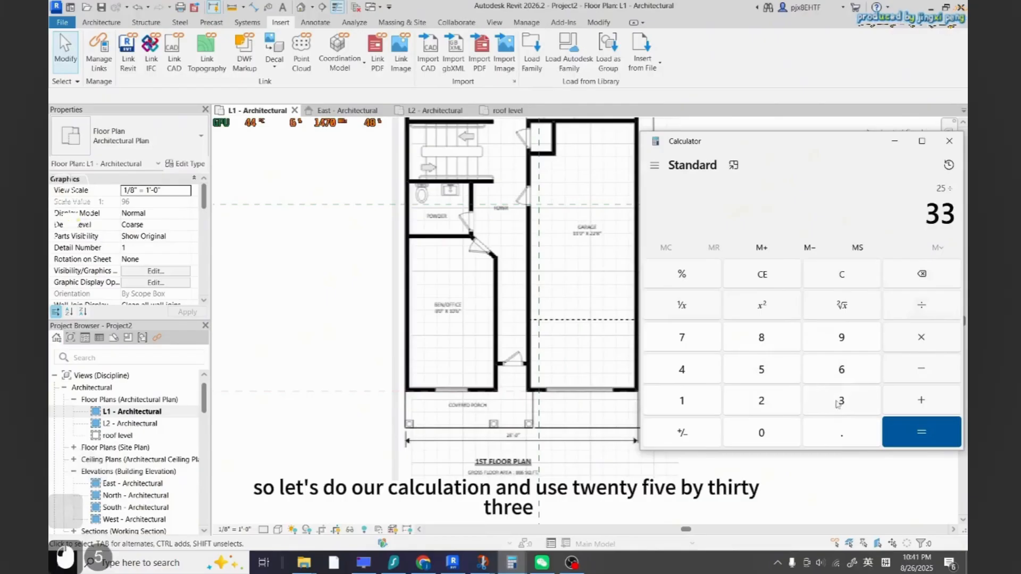
click(925, 432)
drag(693, 214, 745, 213)
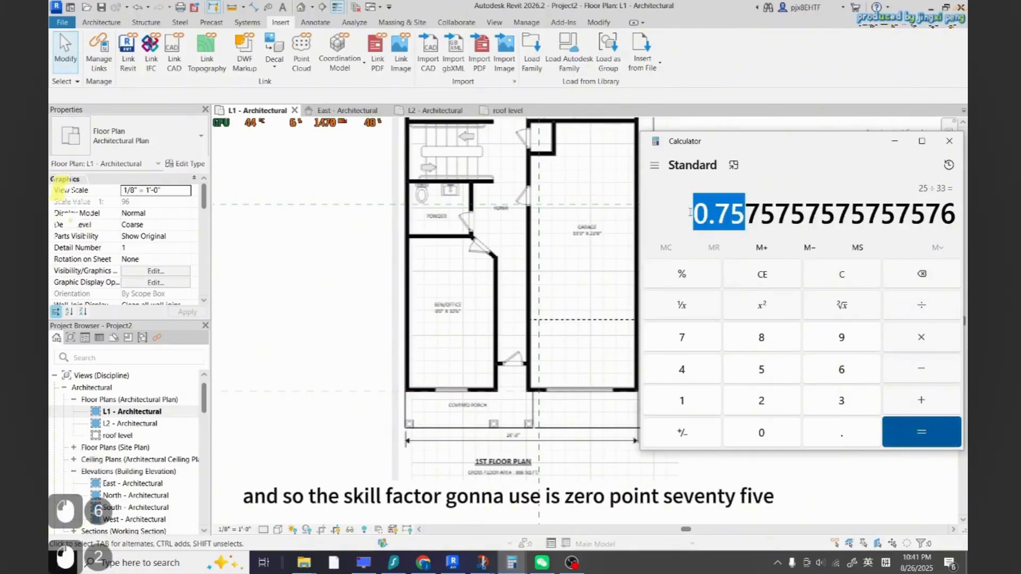
key(ctrl+c)
click(894, 140)
Scale the sketch image numerically by 0.75 about a point near its lower-left corner
click(576, 407)
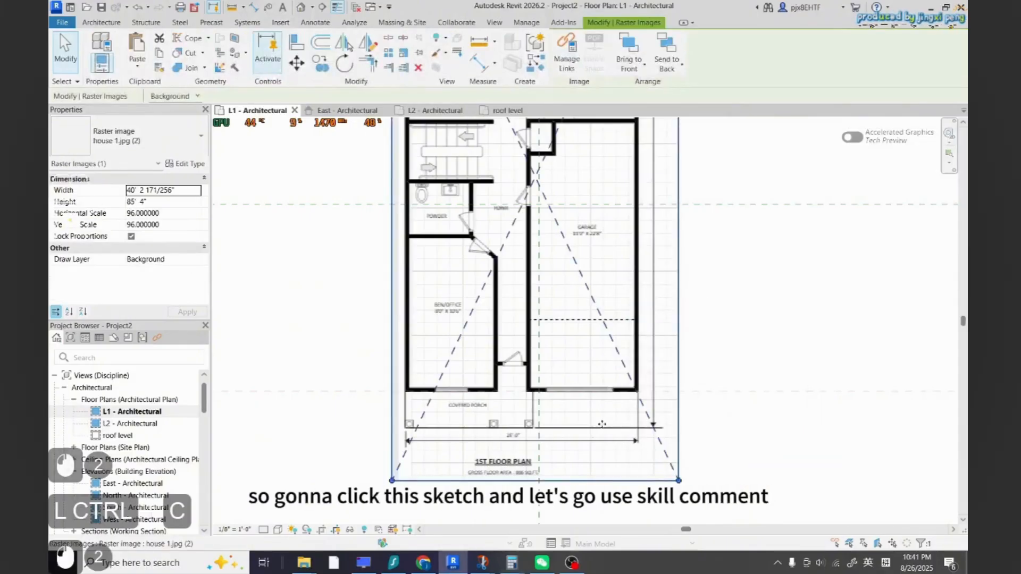
key(r)
key(e)
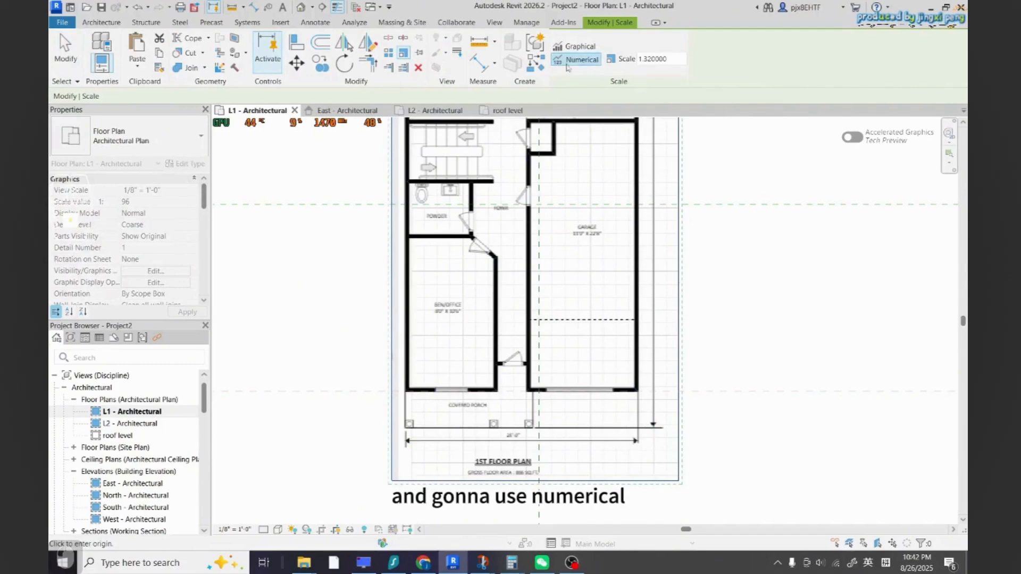
double_click(653, 59)
key(ctrl+v)
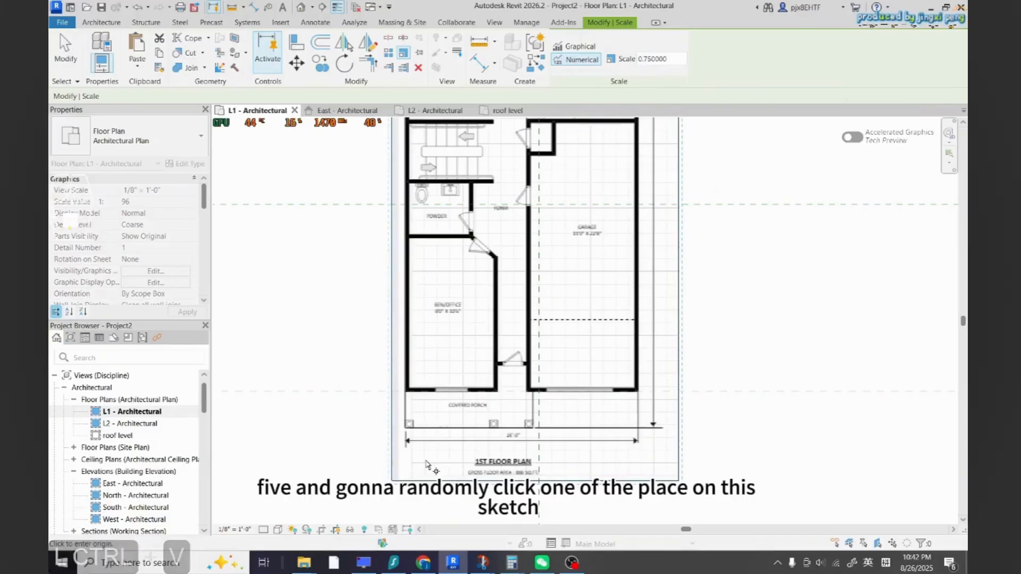
click(388, 482)
Measure the 25'-0" front dimension line again to check the sketch's scale
scroll(546, 478, down, 4)
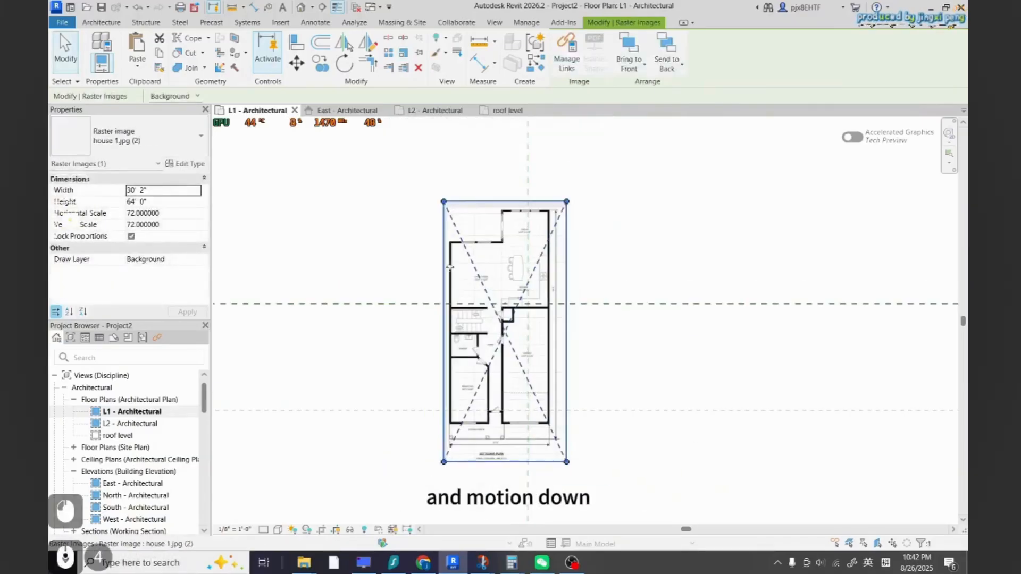
key(Escape)
scroll(594, 214, down, 2)
scroll(560, 396, up, 7)
click(479, 42)
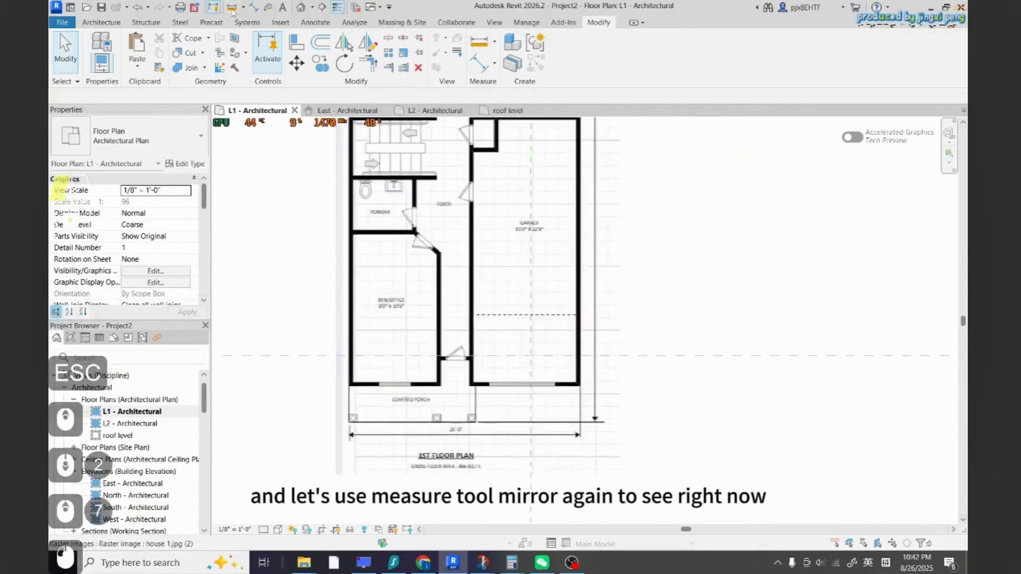
scroll(345, 406, up, 4)
click(354, 435)
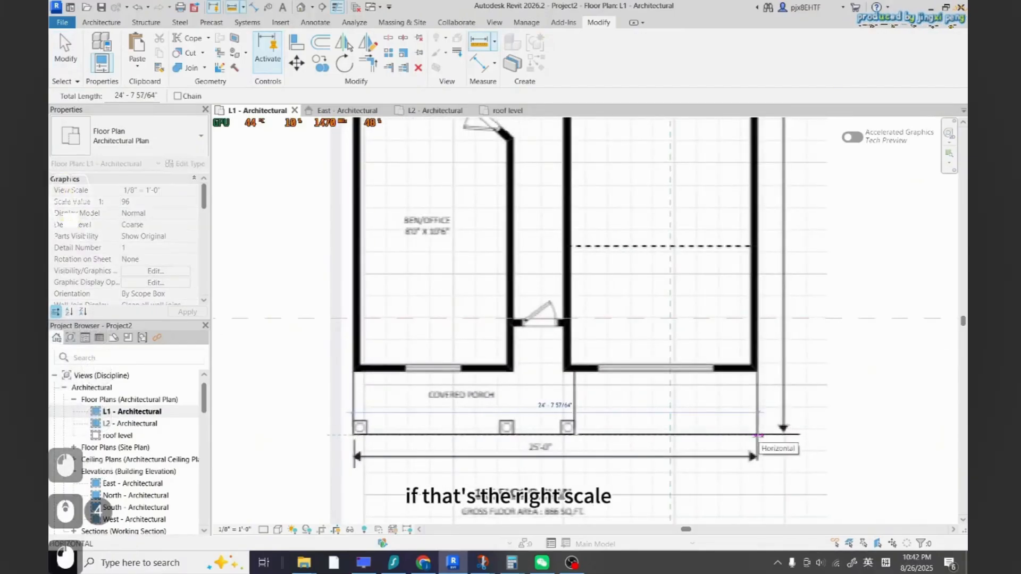
click(764, 435)
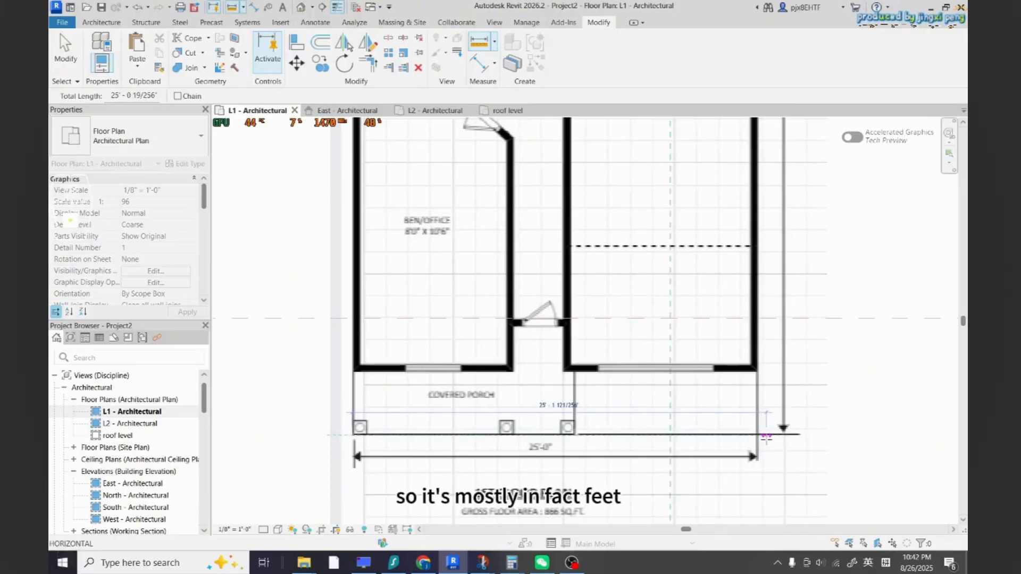
key(Escape)
Start a floor on L1 and trace boundary lines along the dining room's outer walls
scroll(761, 426, down, 6)
scroll(753, 387, up, 3)
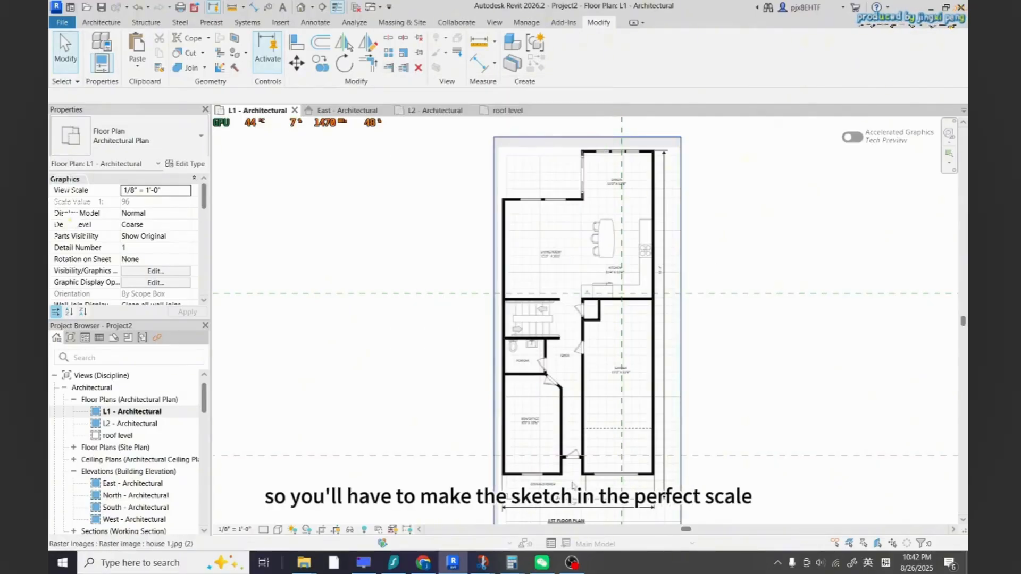
scroll(572, 484, down, 2)
scroll(534, 310, up, 4)
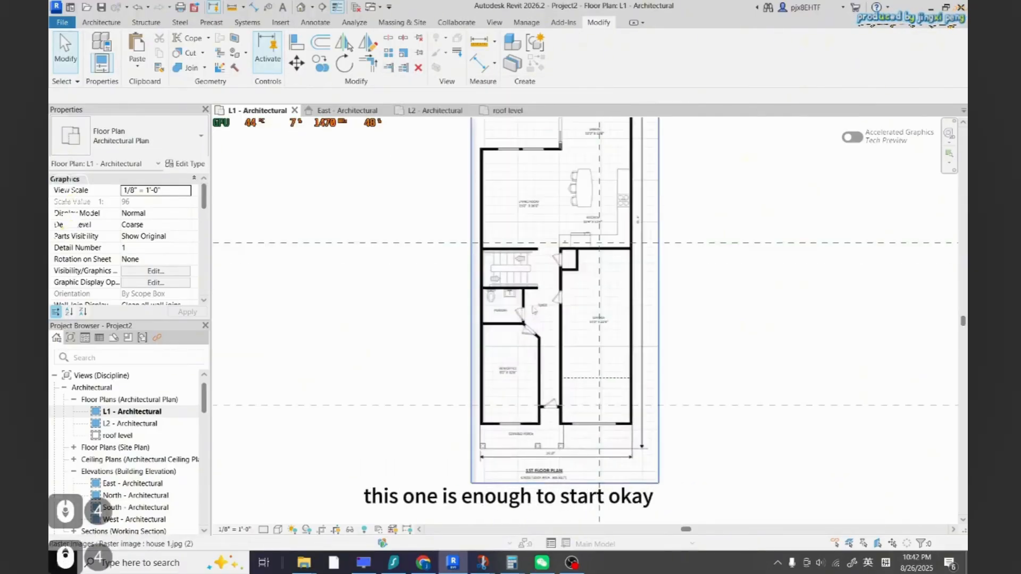
scroll(534, 310, down, 2)
scroll(526, 330, up, 5)
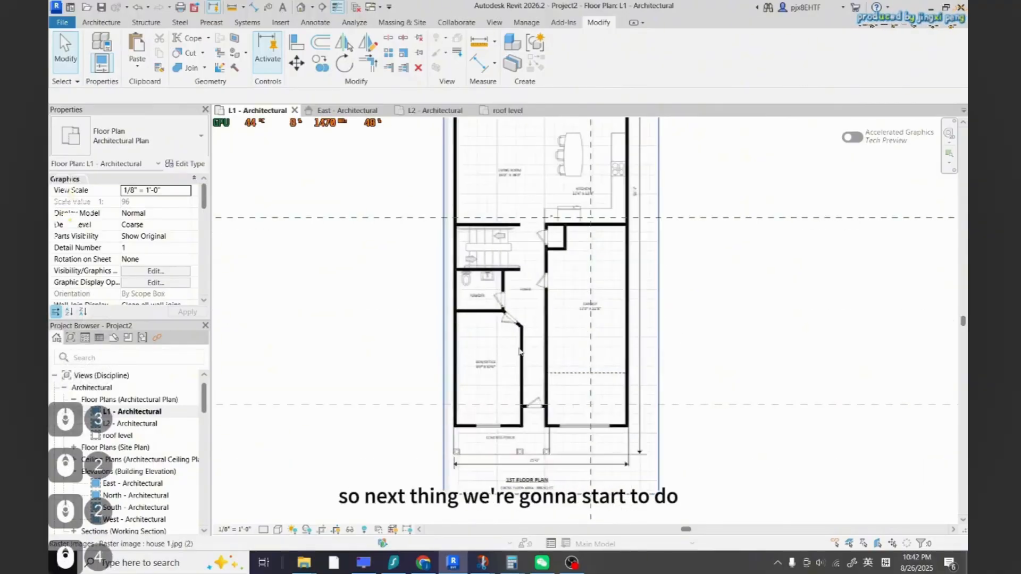
click(101, 23)
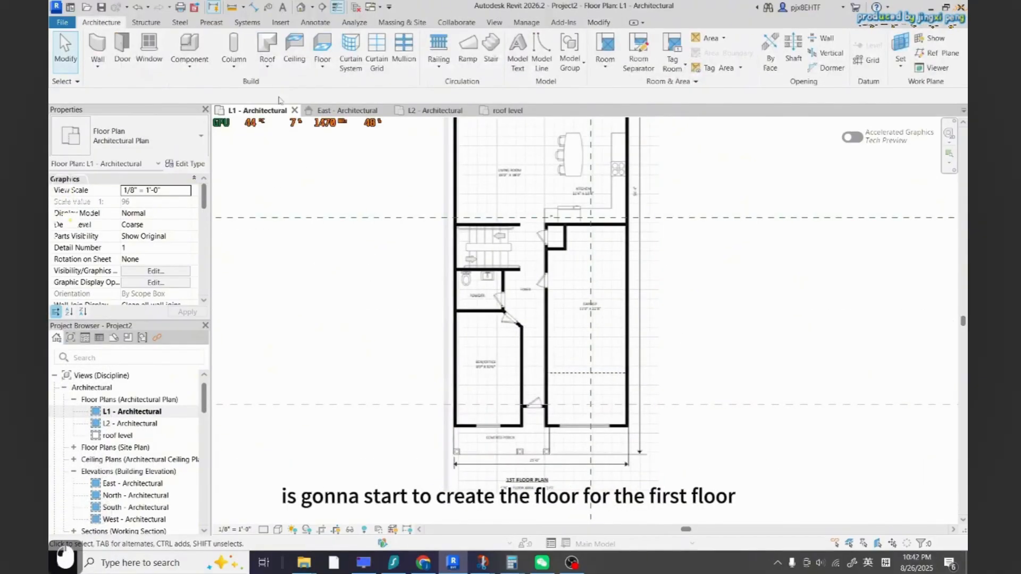
scroll(525, 433, down, 3)
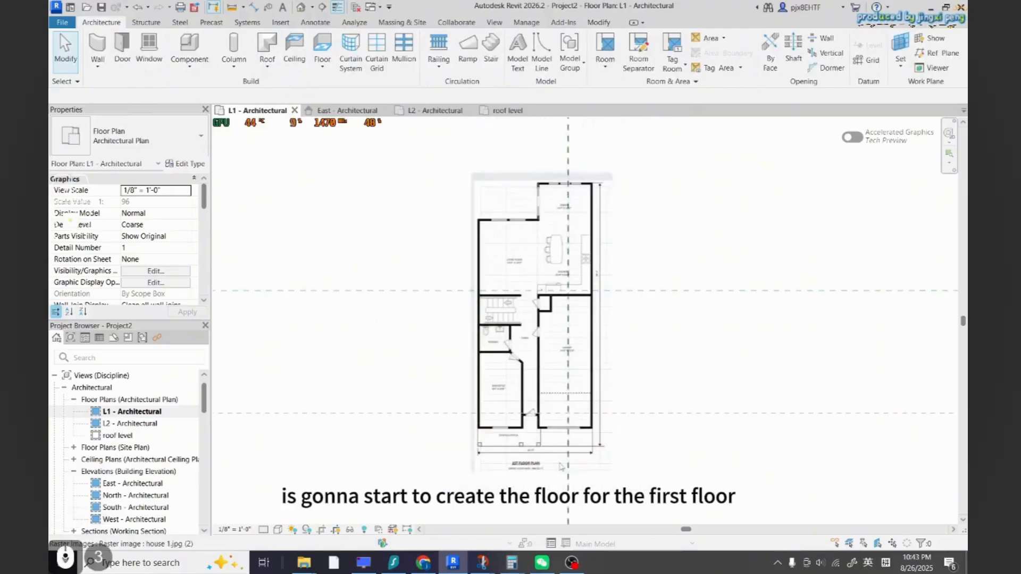
scroll(482, 435, up, 2)
scroll(563, 380, down, 3)
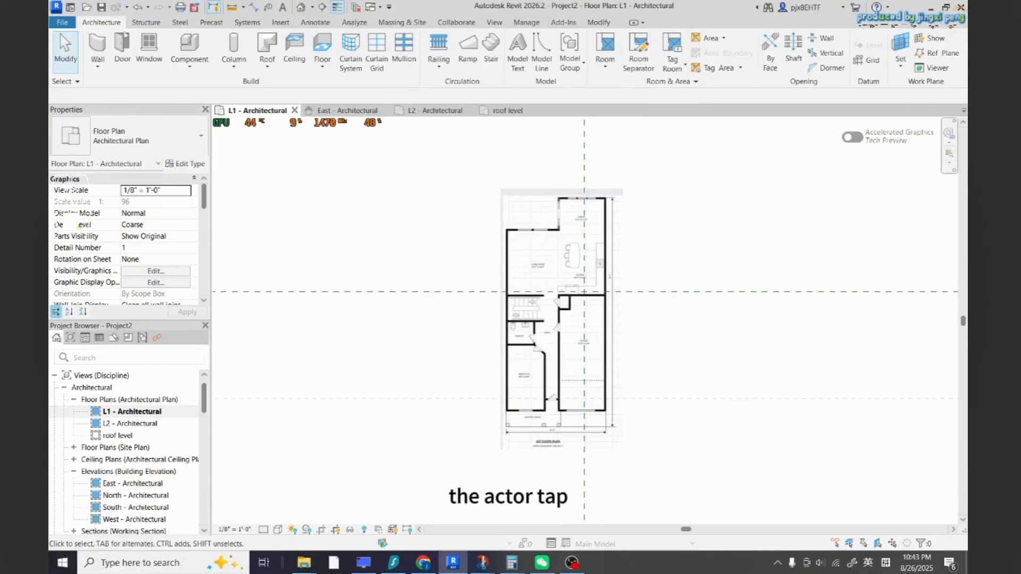
click(322, 47)
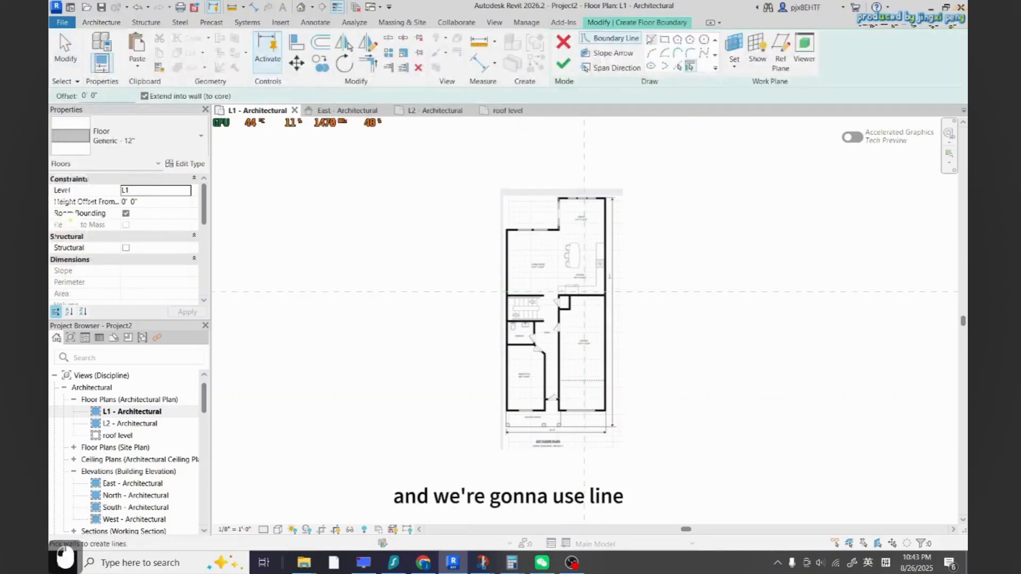
click(650, 39)
scroll(547, 206, up, 13)
click(620, 161)
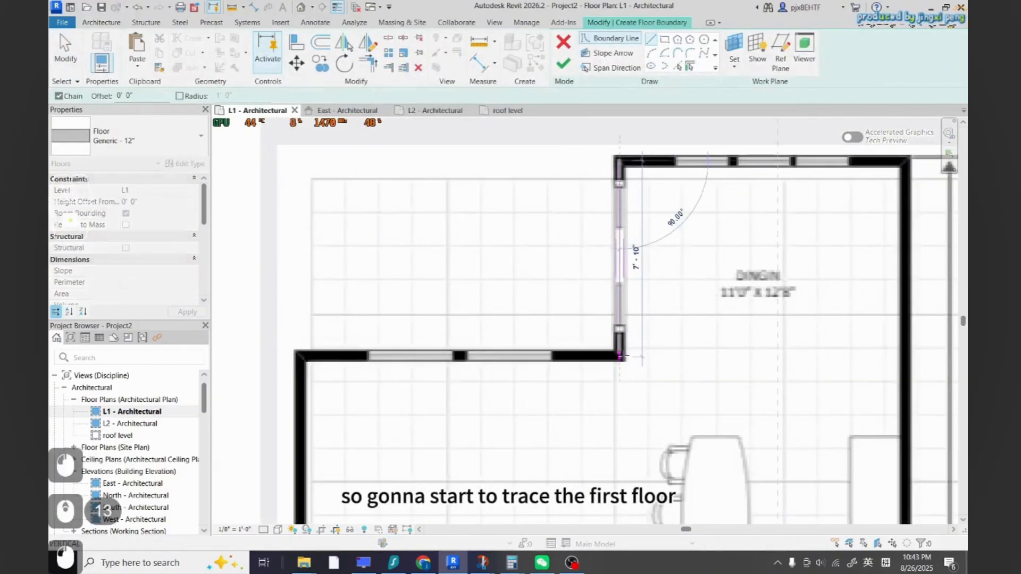
click(619, 356)
click(300, 356)
scroll(376, 218, down, 14)
scroll(386, 436, up, 3)
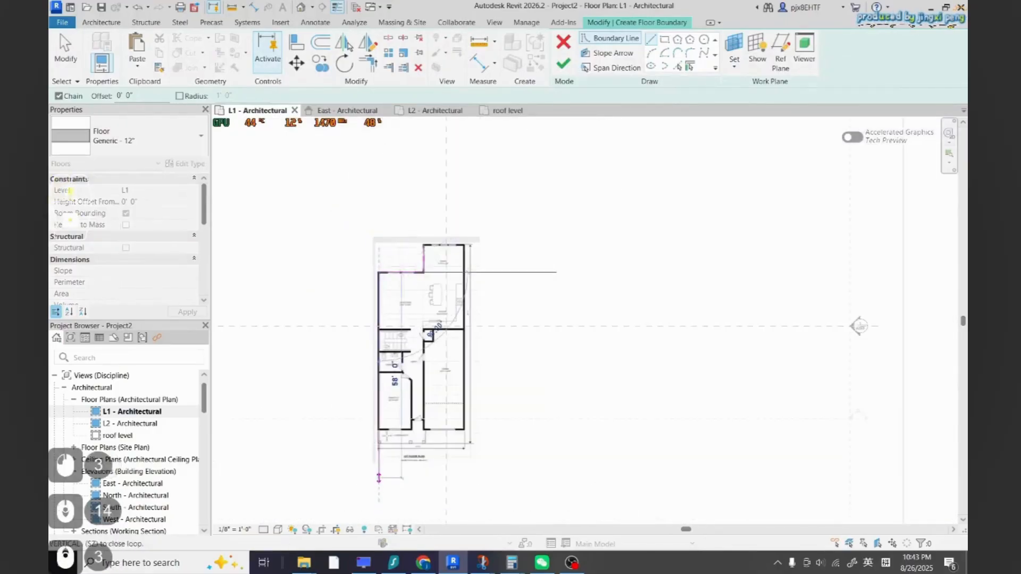
Trace the rest of the floor boundary along the porch and exterior walls, then finish the floor
scroll(379, 476, up, 10)
click(375, 395)
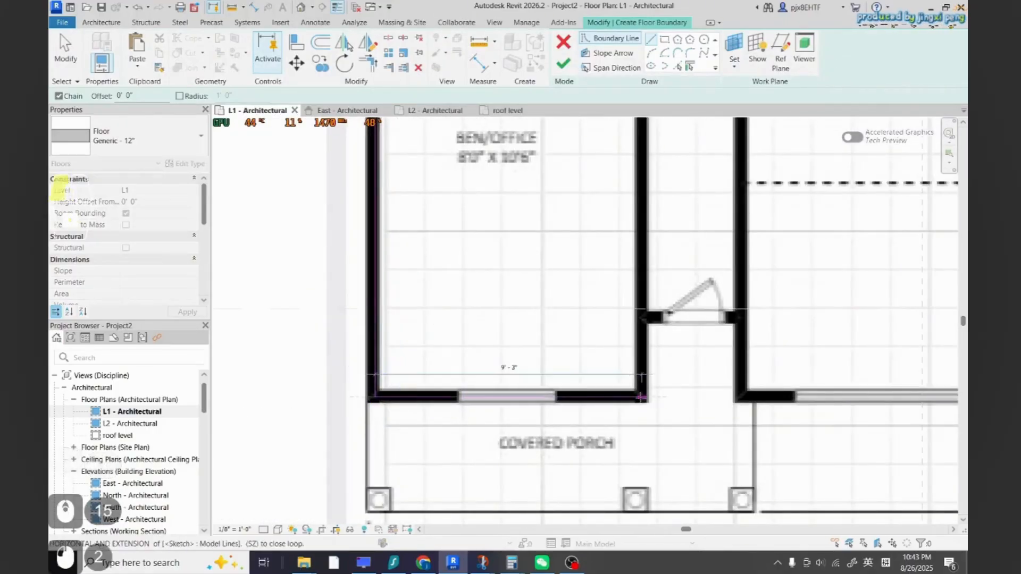
click(641, 396)
scroll(632, 372, down, 4)
scroll(626, 352, up, 5)
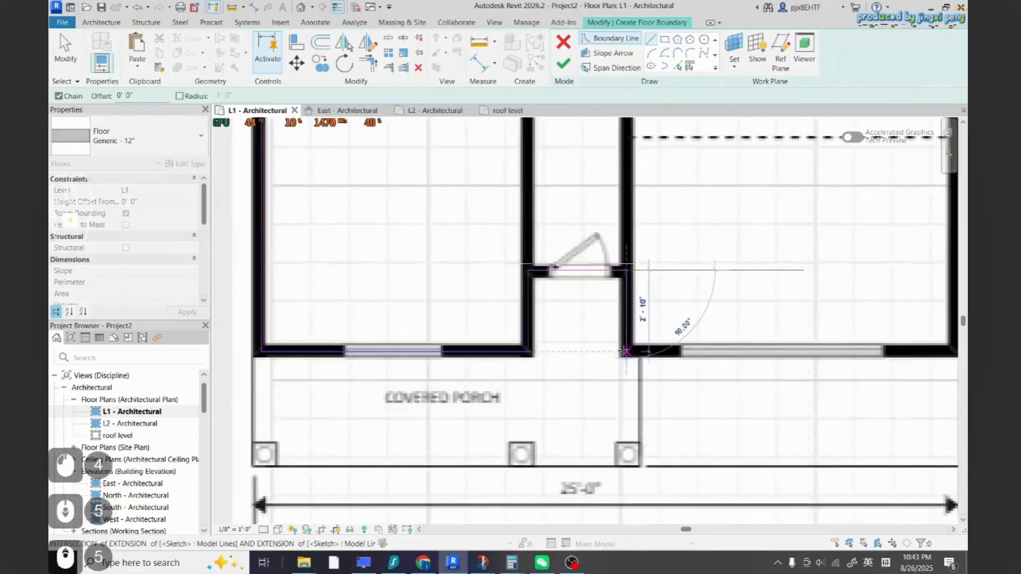
scroll(626, 351, down, 5)
scroll(674, 467, up, 5)
scroll(633, 464, down, 6)
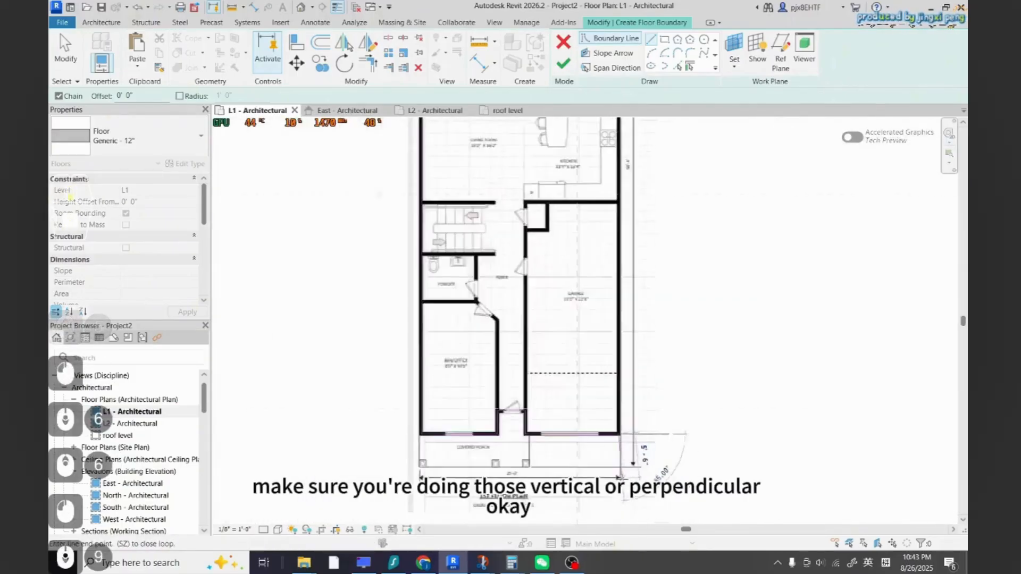
scroll(622, 479, down, 3)
scroll(623, 146, up, 17)
click(649, 312)
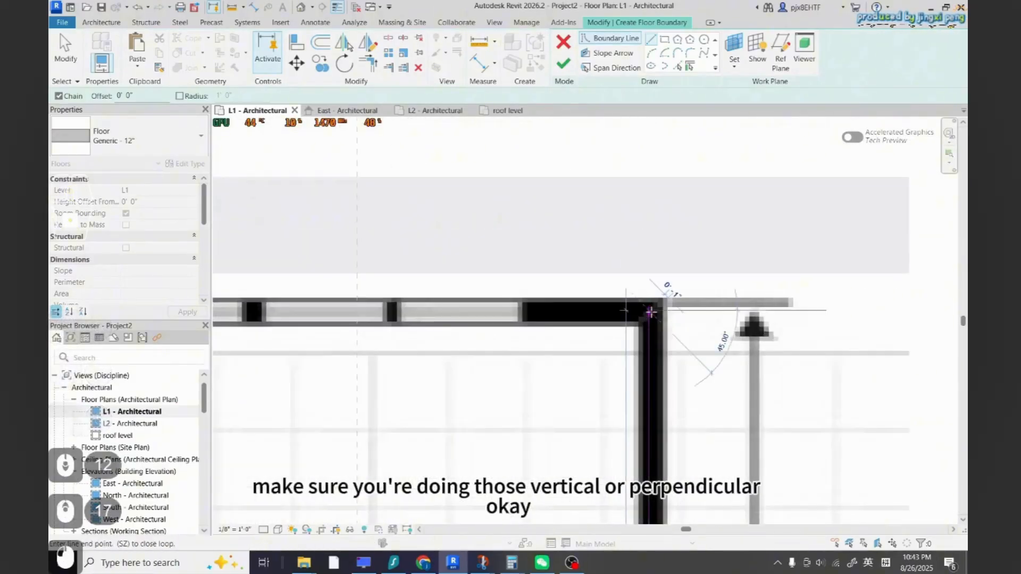
scroll(505, 312, down, 5)
click(245, 312)
scroll(685, 202, down, 11)
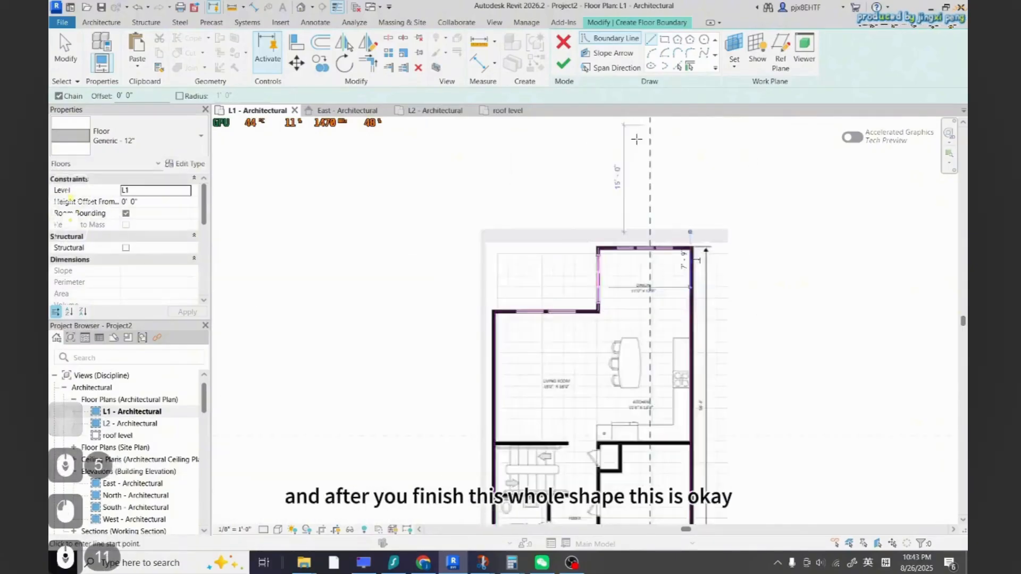
scroll(637, 139, down, 3)
click(564, 63)
key(Escape)
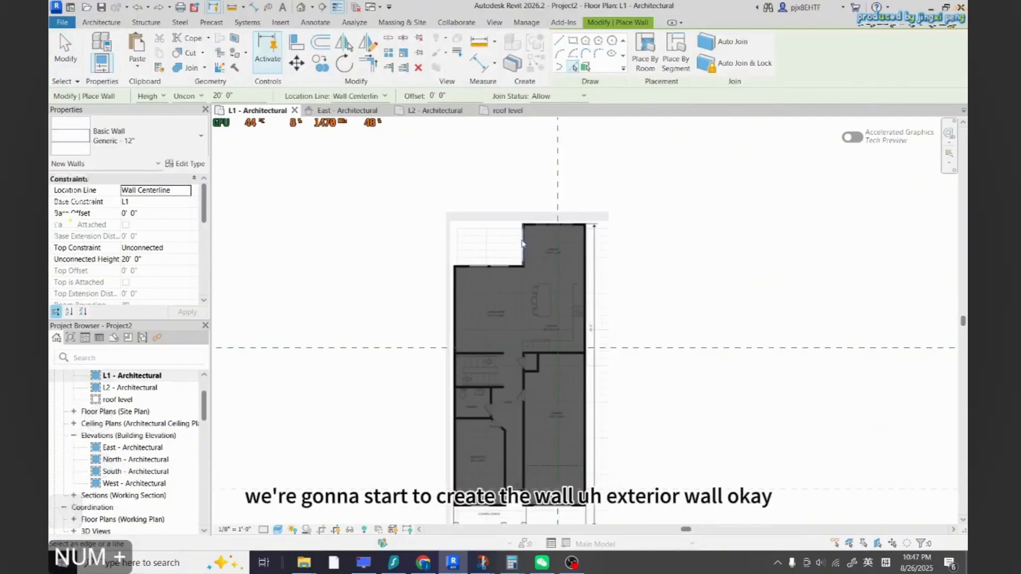
Start the Wall tool in Pick Lines mode with a Generic - 12" wall and set the location line to Finish Face: Exterior
scroll(522, 244, up, 3)
scroll(451, 258, down, 4)
scroll(552, 225, up, 1)
click(95, 22)
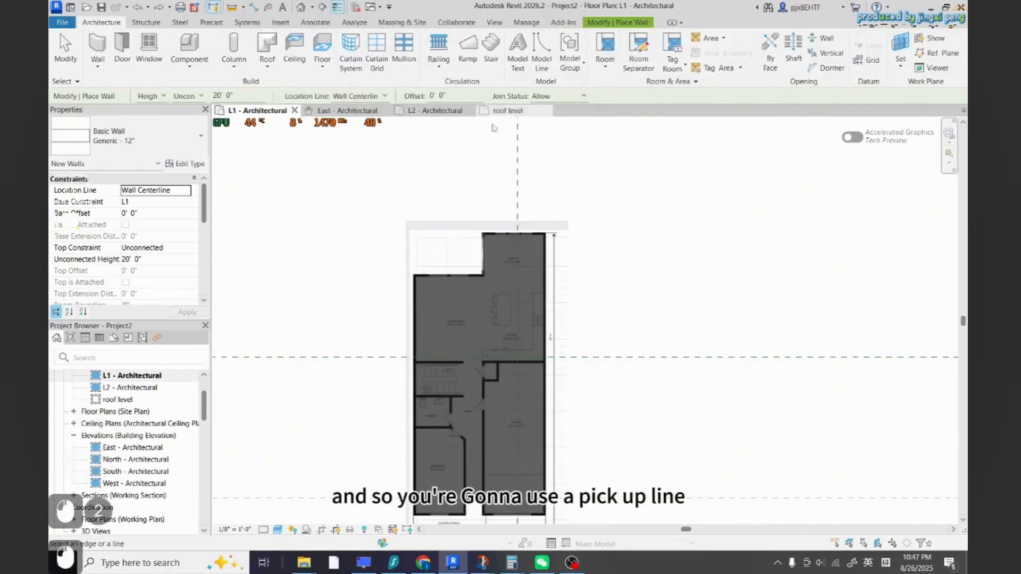
key(Escape)
key(Escape)
key(Escape)
key(Escape)
key(Escape)
key(Escape)
click(97, 44)
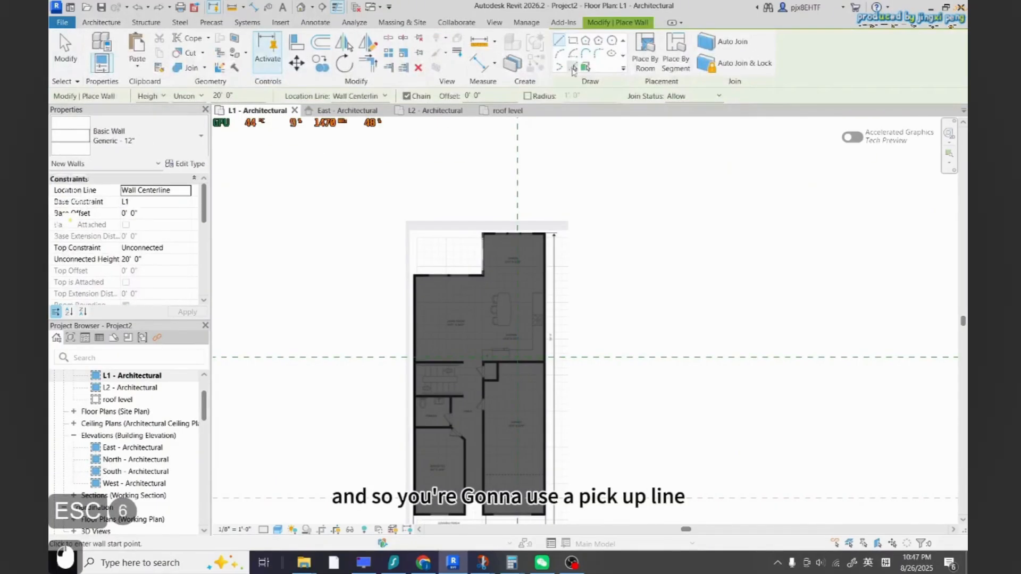
click(572, 68)
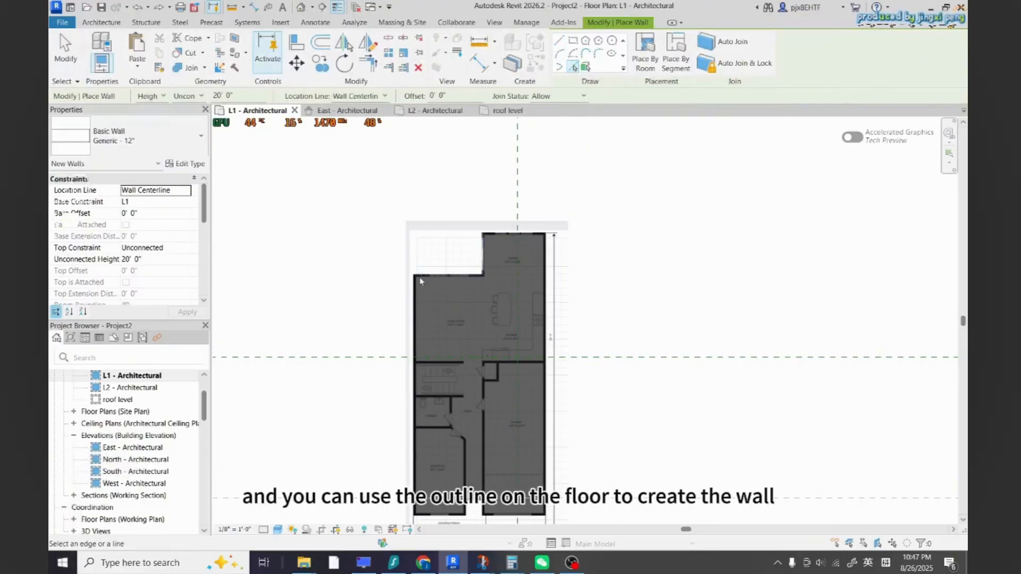
scroll(469, 255, up, 15)
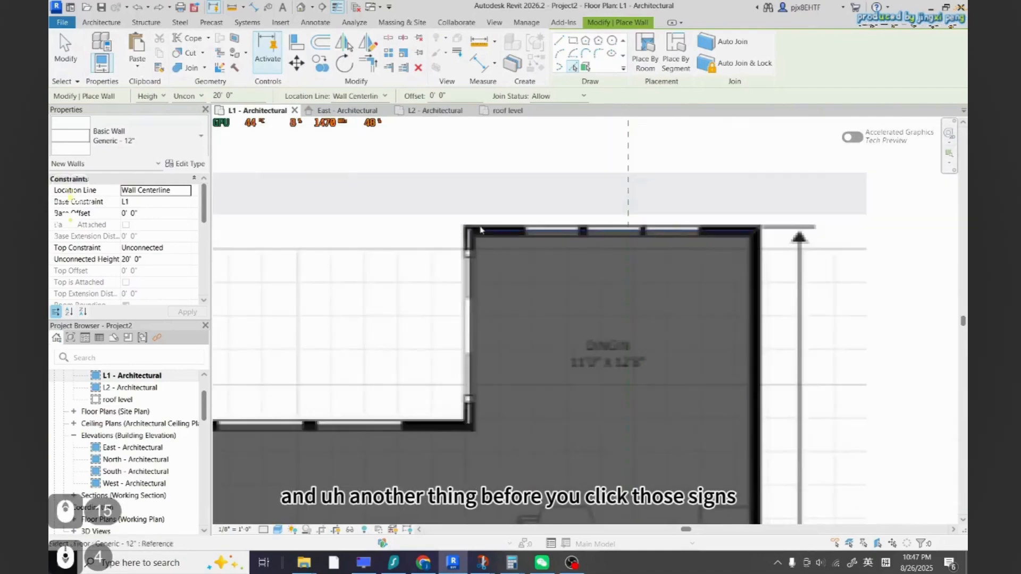
click(355, 97)
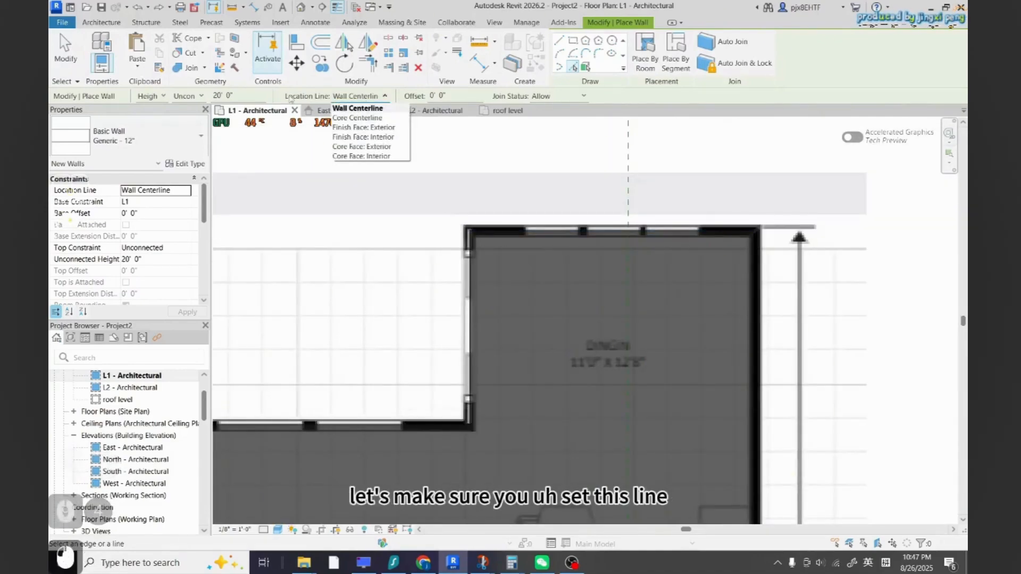
click(386, 129)
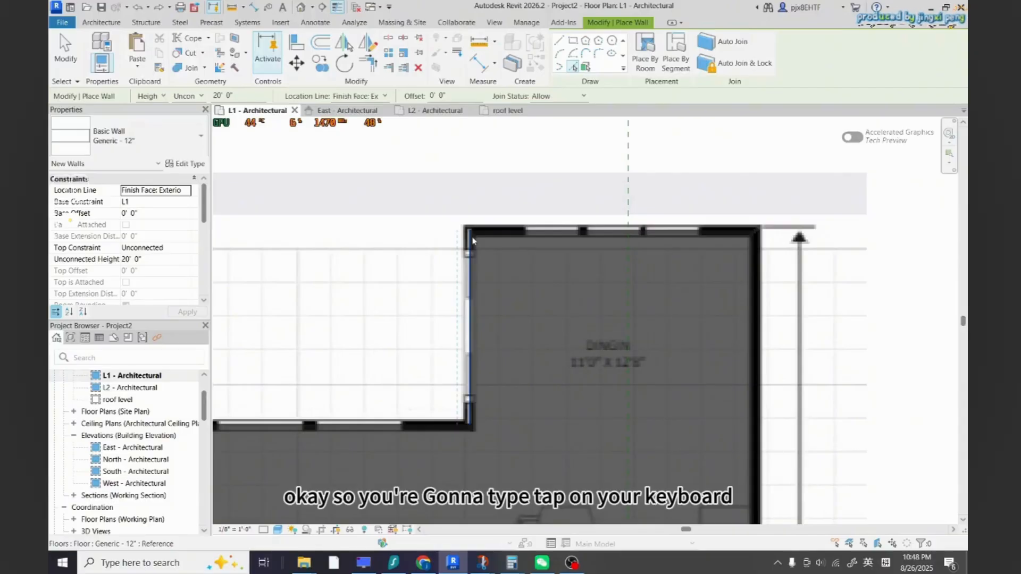
Pick the whole outer edge chain of the L1 floor to create the exterior walls along it
key(Tab)
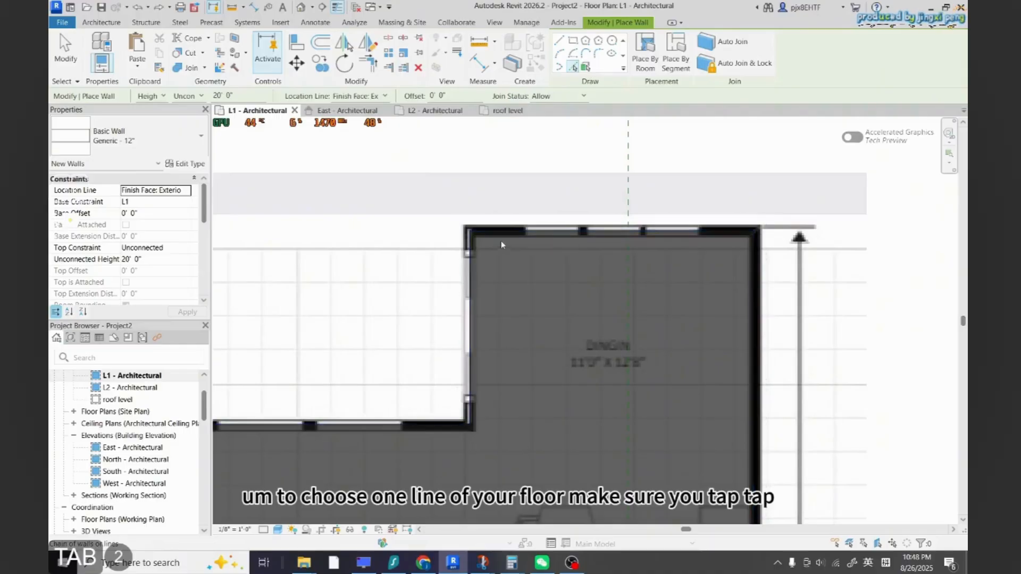
scroll(501, 244, down, 3)
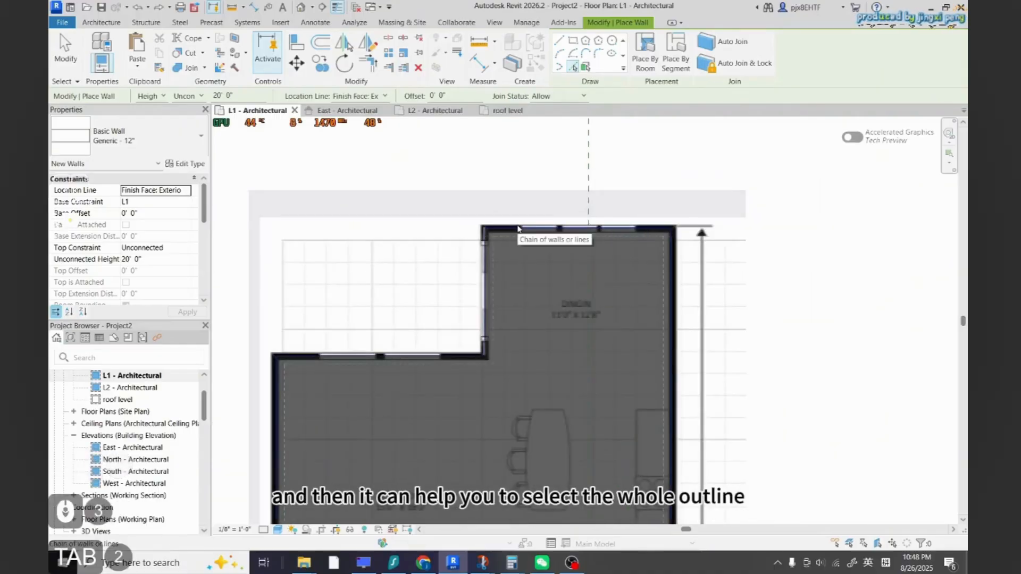
click(519, 228)
scroll(518, 229, down, 5)
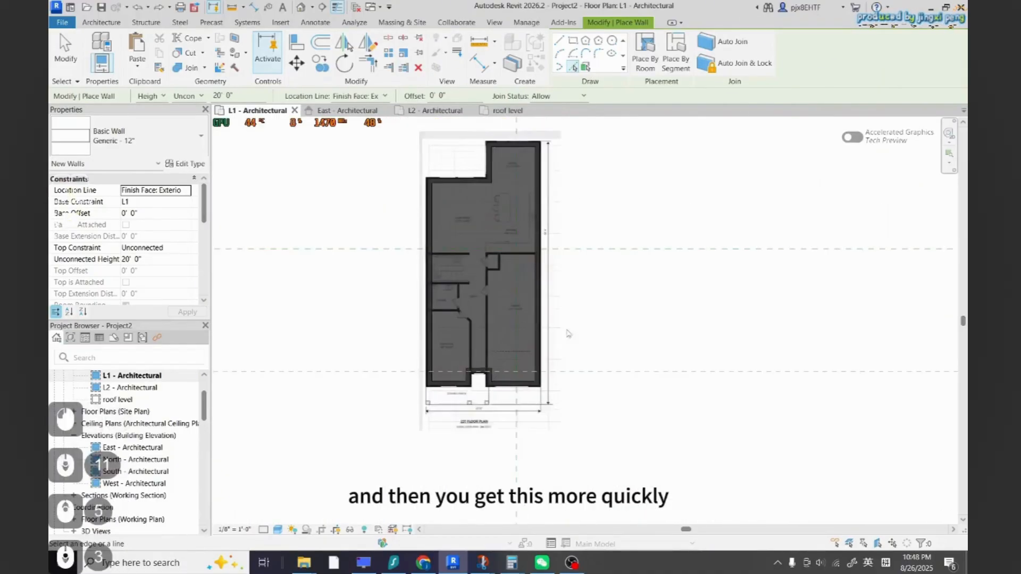
key(Escape)
key(Escape)
Place two 36" x 48" fixed windows on the living room's upper exterior wall beside the dining room
scroll(461, 282, up, 3)
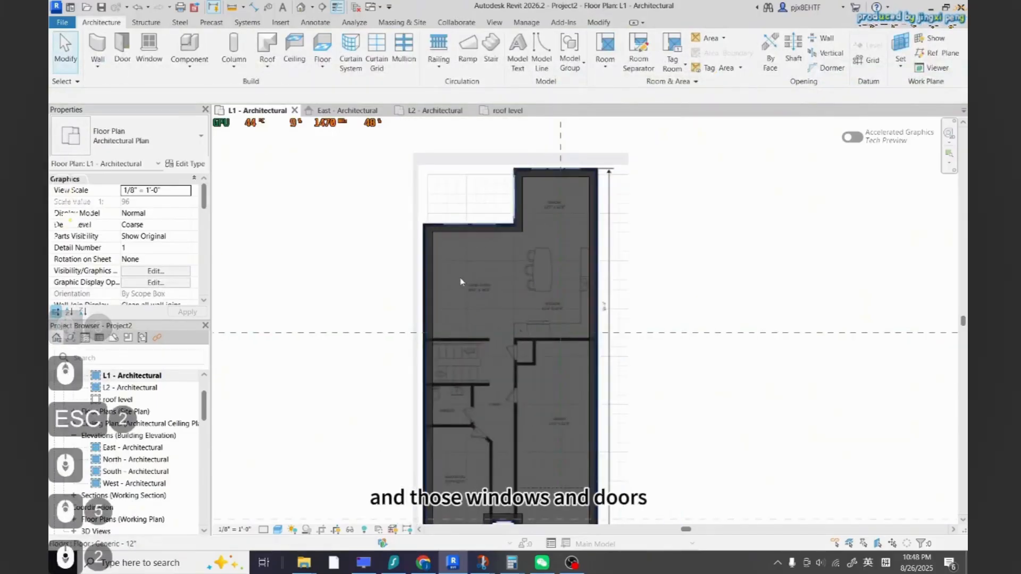
scroll(460, 282, up, 2)
click(149, 50)
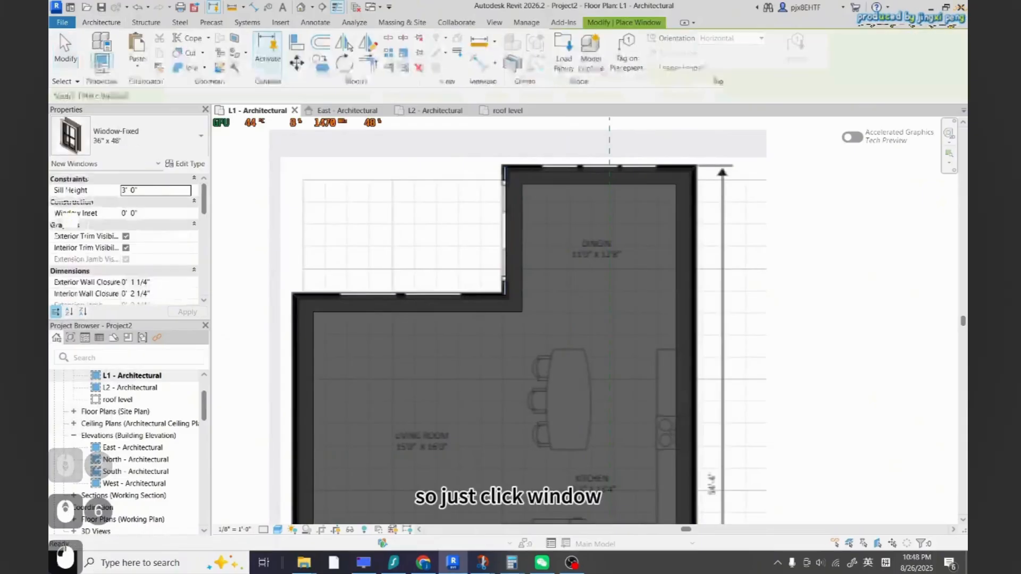
click(127, 140)
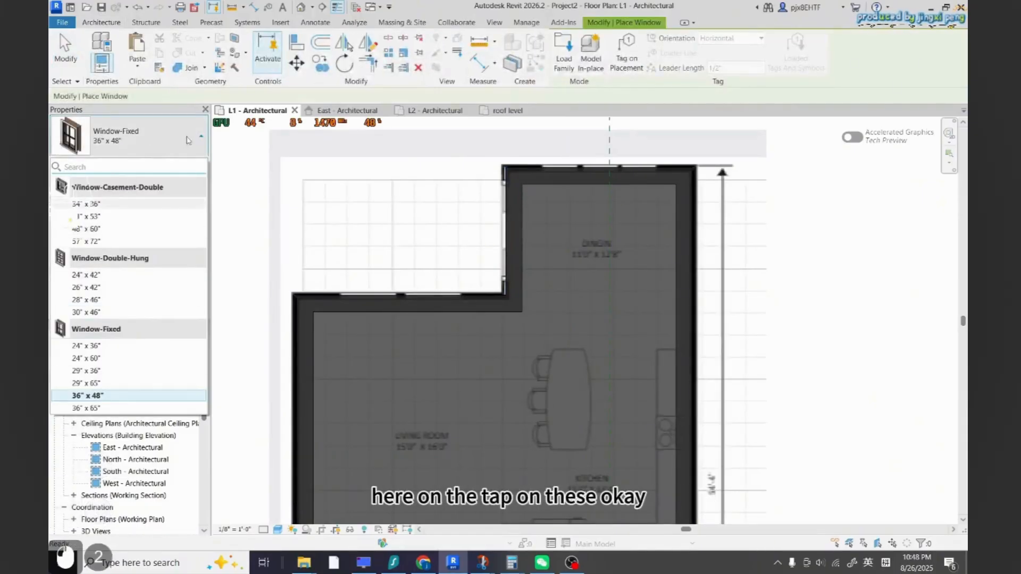
click(88, 396)
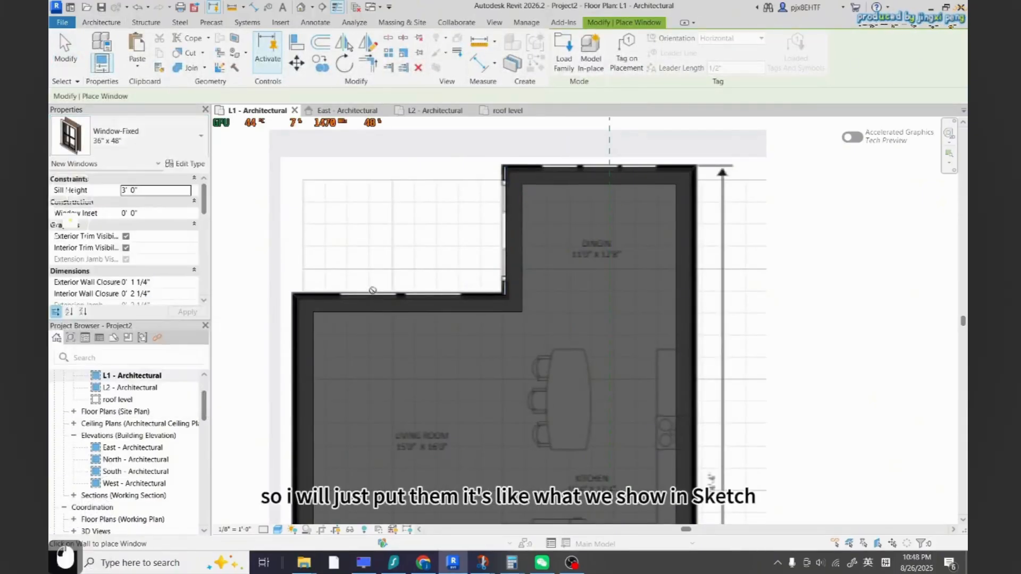
scroll(369, 306, up, 5)
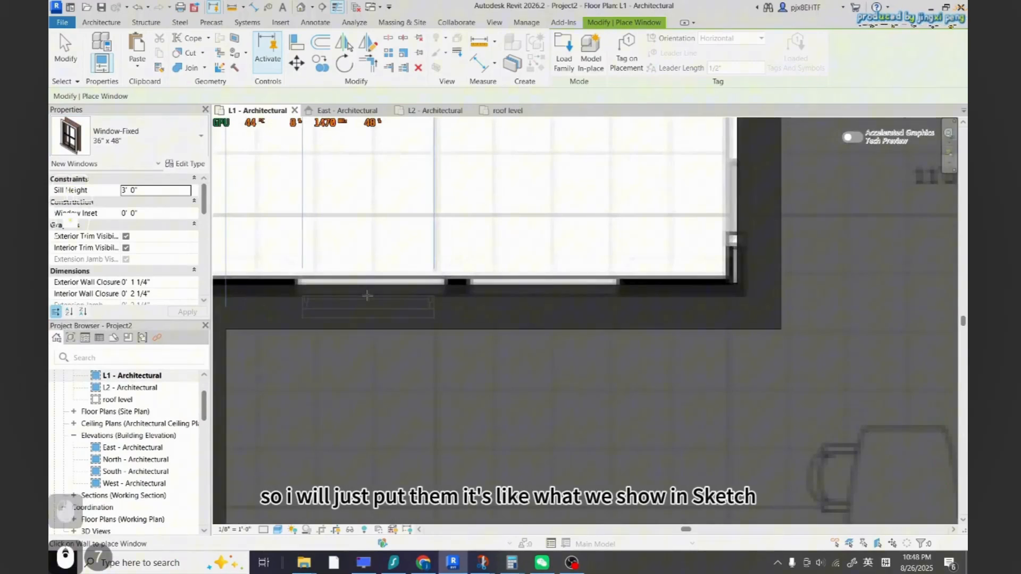
click(366, 295)
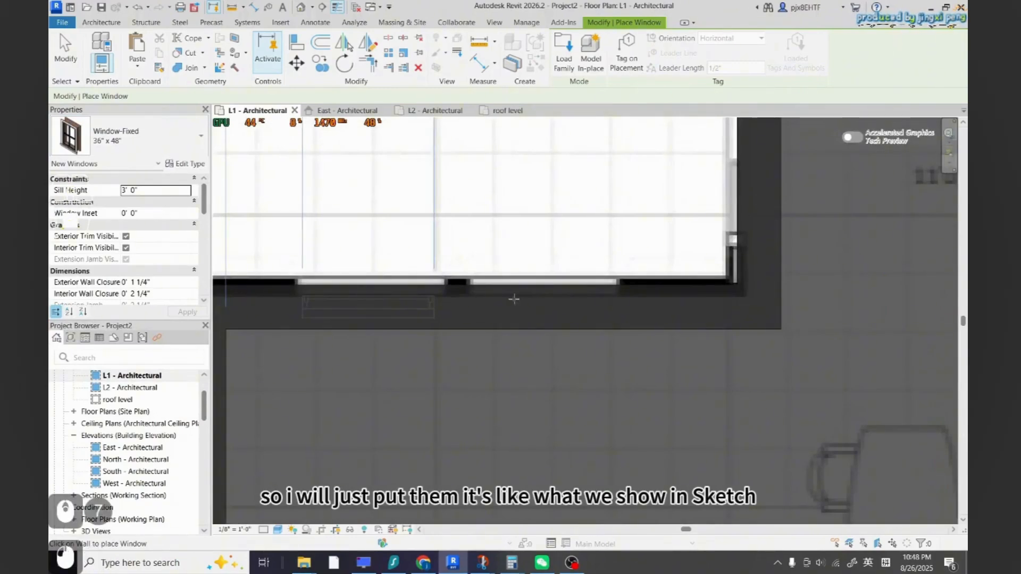
click(545, 296)
Switch to 24" x 36" fixed windows and place two on the dining room's side wall and three on its end wall
scroll(542, 263, down, 5)
scroll(529, 283, up, 5)
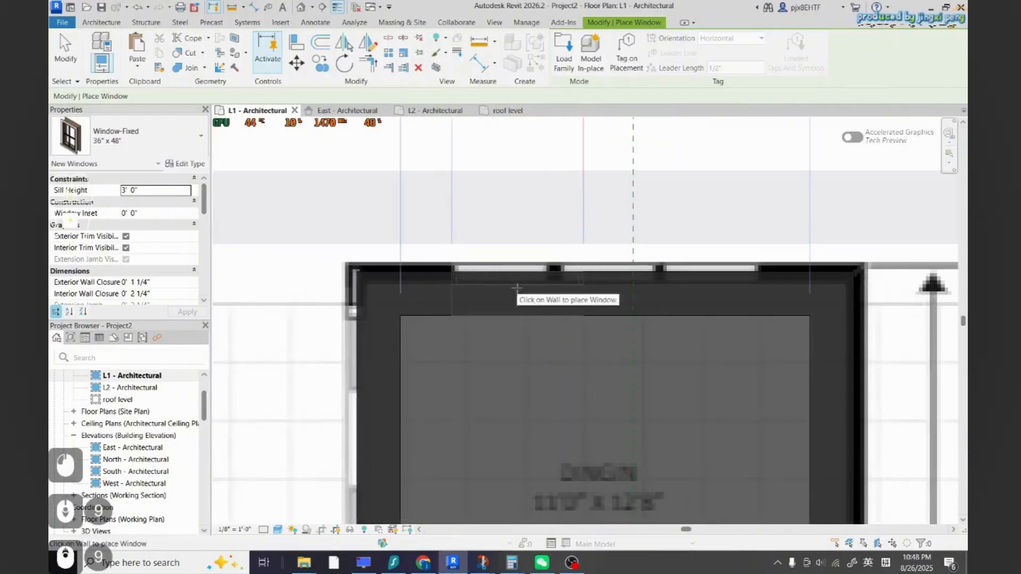
scroll(510, 290, down, 3)
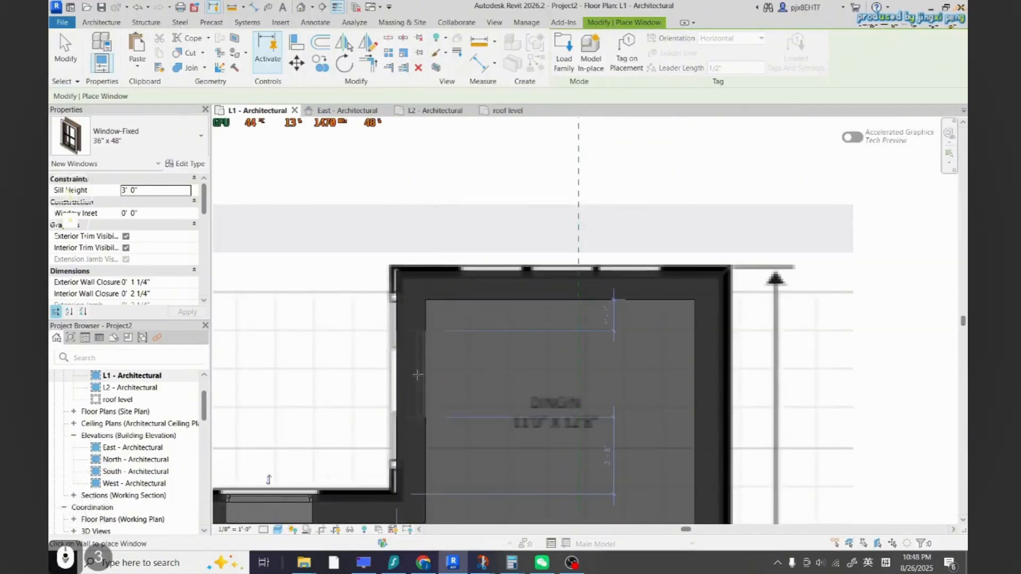
click(137, 139)
click(90, 346)
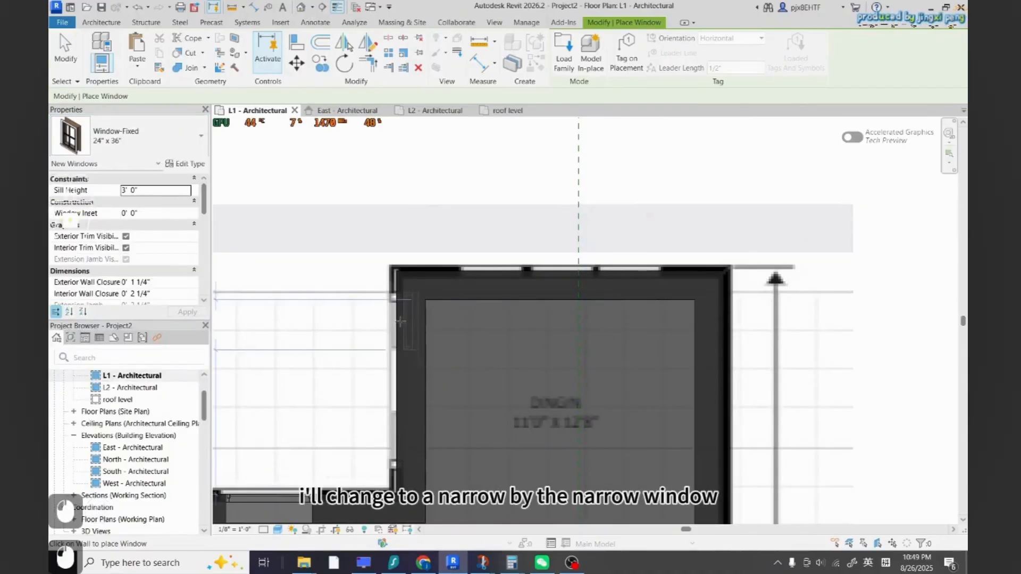
click(393, 381)
click(393, 437)
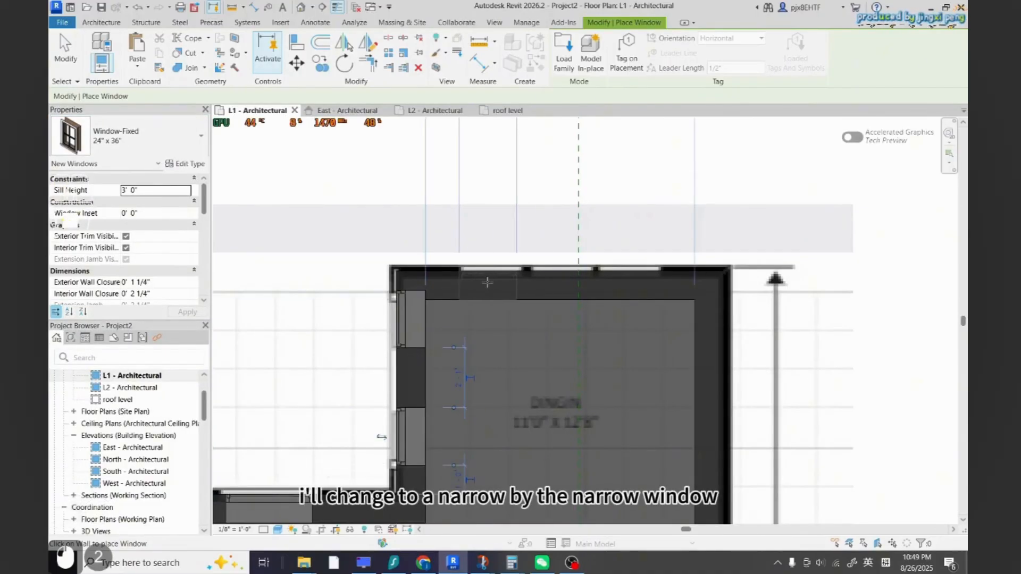
click(487, 282)
click(559, 277)
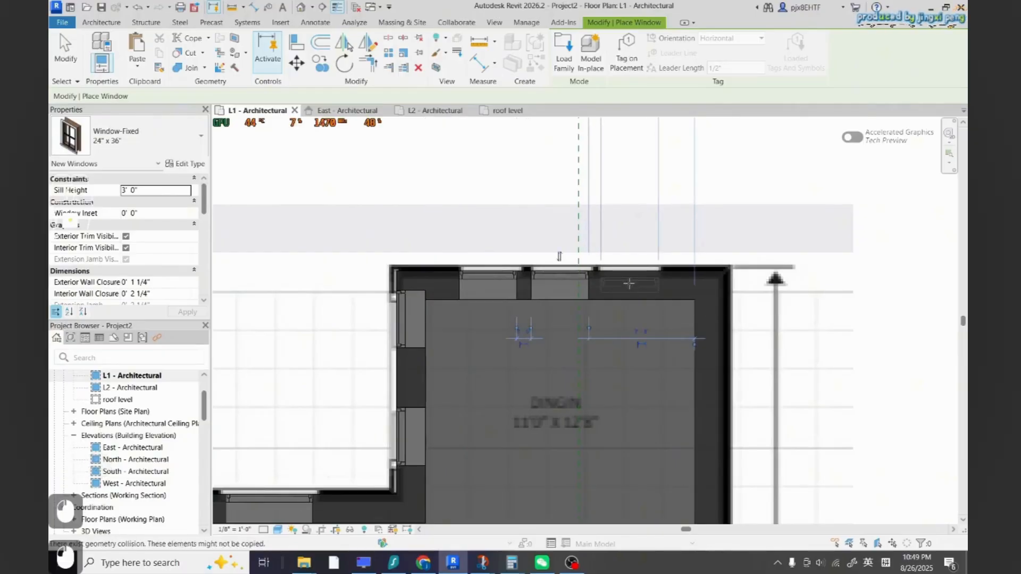
click(629, 278)
Place a 36" x 65" fixed window on the front wall of the room right of the covered porch
scroll(627, 260, down, 5)
scroll(531, 519, up, 5)
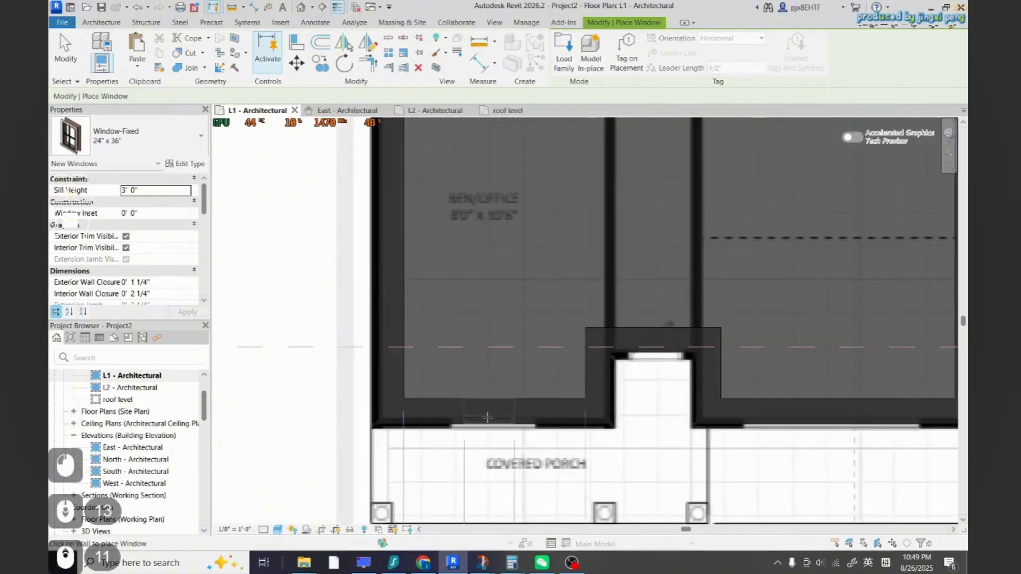
click(133, 137)
click(86, 382)
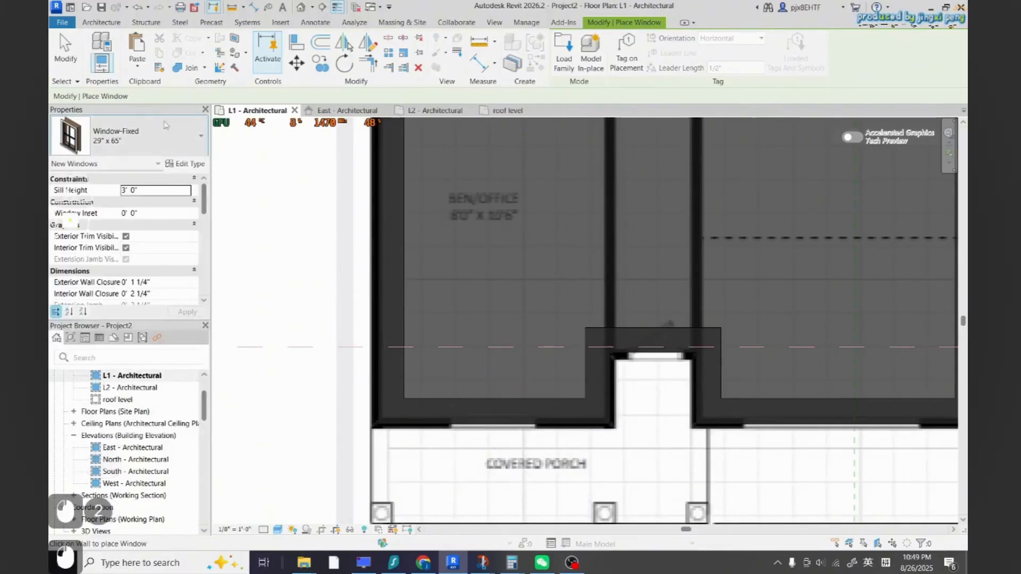
click(132, 138)
click(85, 408)
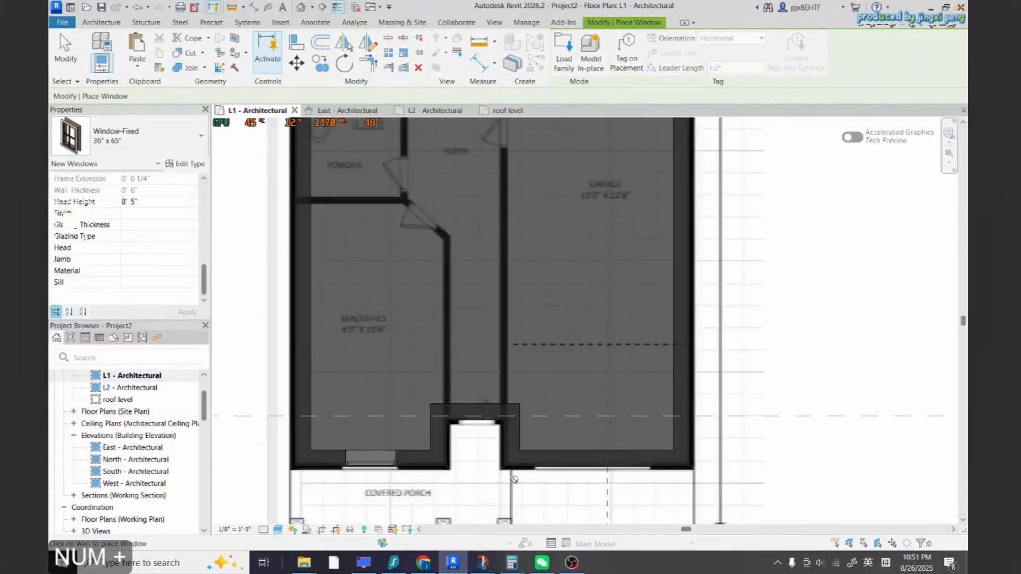
scroll(570, 471, up, 3)
click(570, 471)
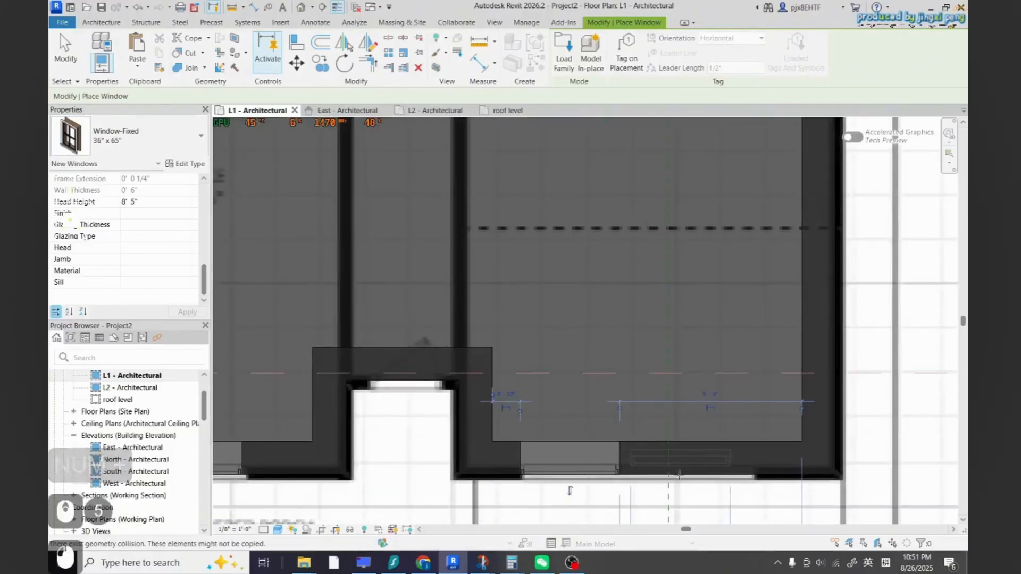
scroll(570, 490, down, 5)
key(Escape)
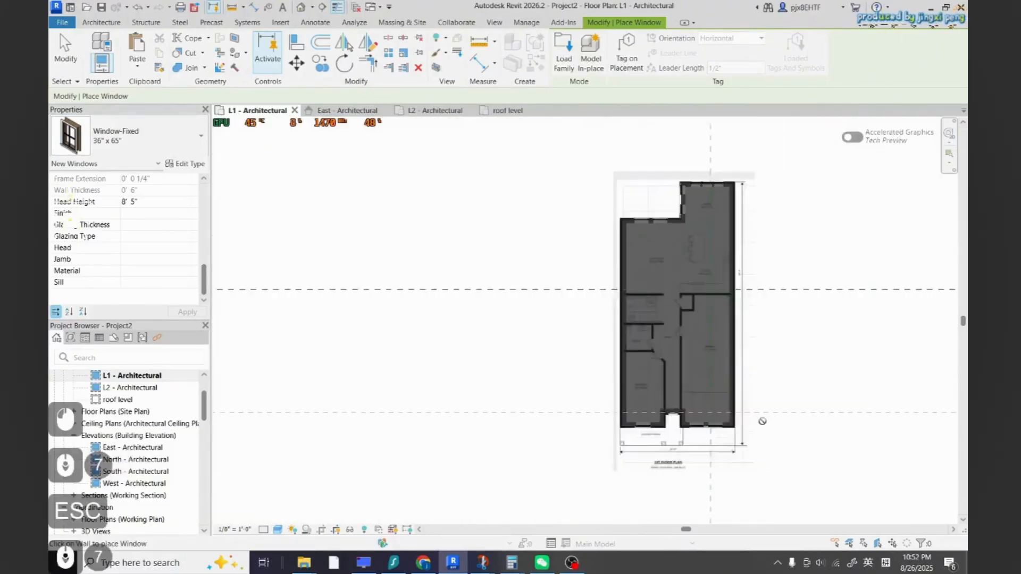
Open the default 3D view and orbit it to inspect the walls and windows
scroll(127, 478, down, 1)
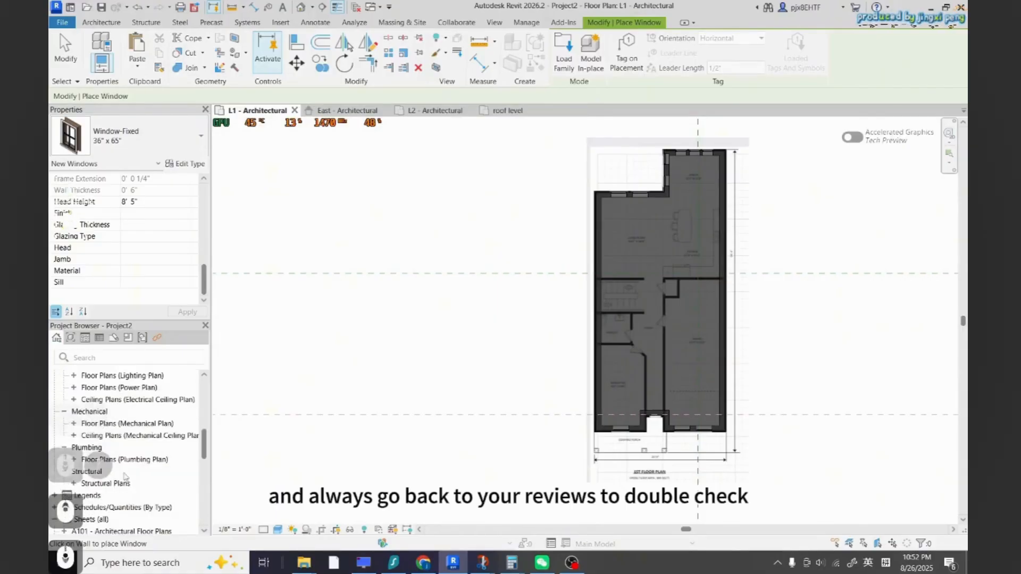
scroll(136, 475, up, 3)
scroll(138, 469, down, 2)
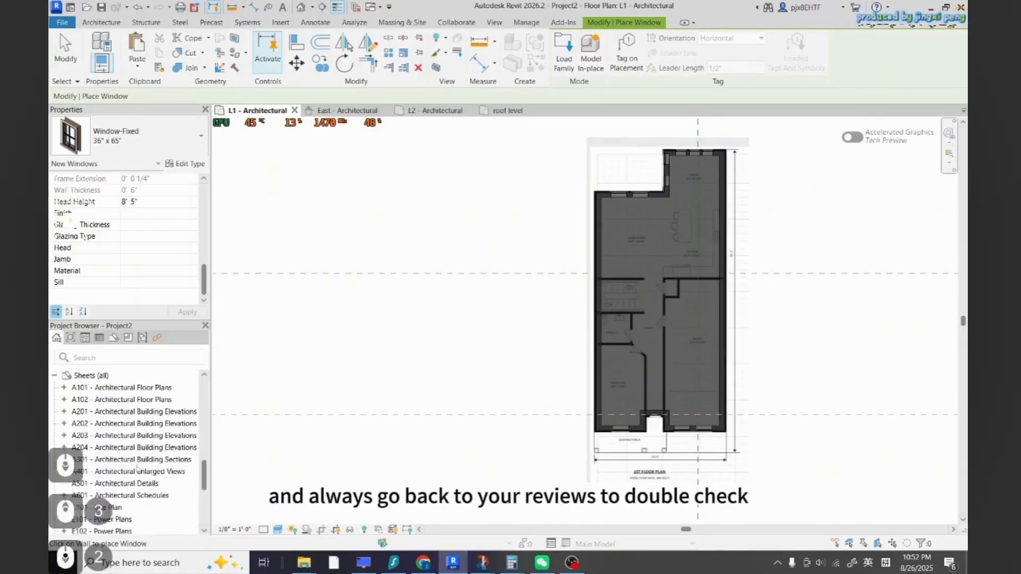
click(494, 22)
click(431, 68)
click(441, 85)
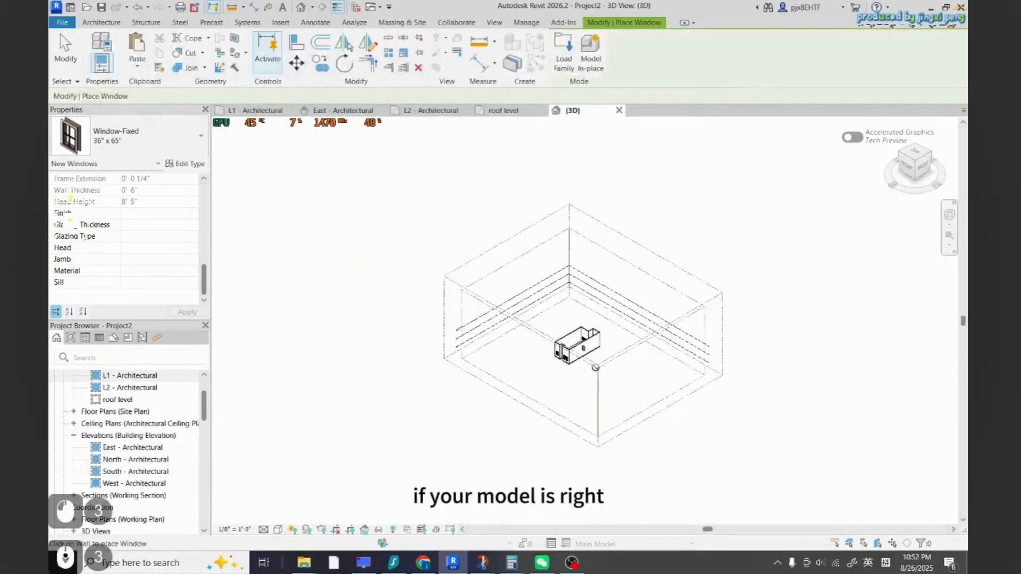
scroll(596, 368, up, 10)
scroll(642, 328, down, 5)
shift+middle_drag(643, 328, 535, 314)
key(Escape)
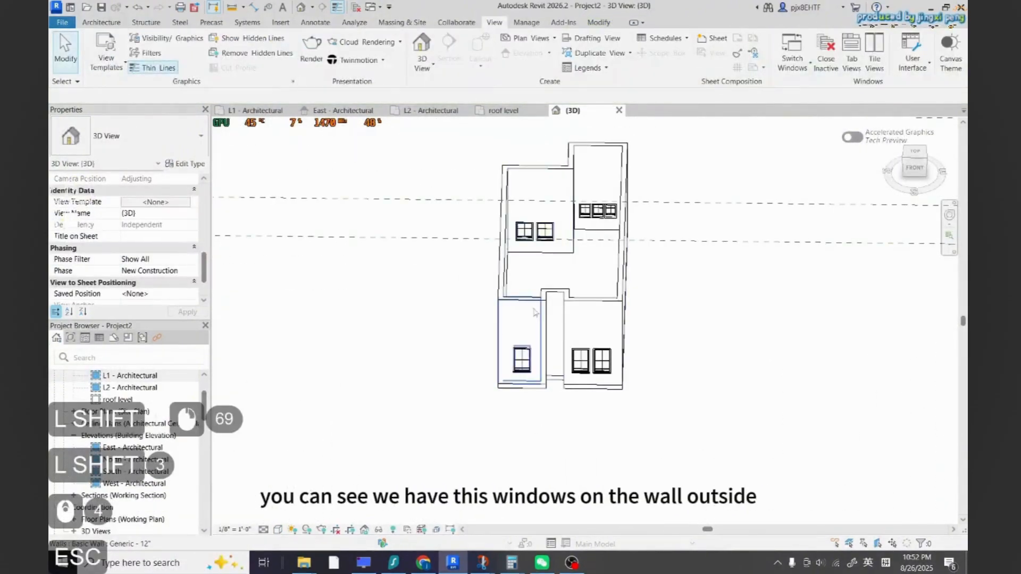
Select the chain of exterior walls and set their top constraint to Up to level: L2
key(Tab)
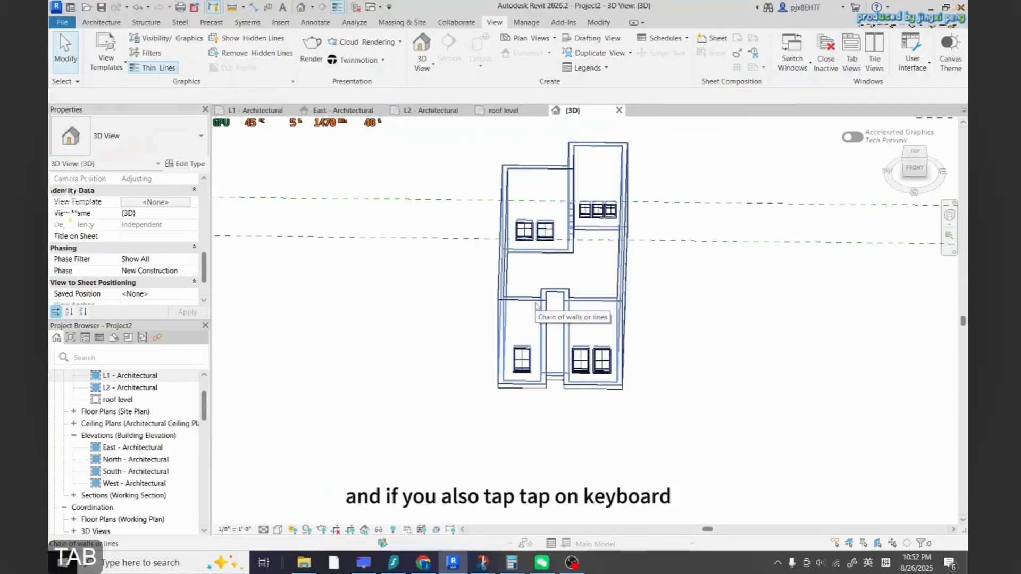
key(Tab)
click(575, 317)
scroll(575, 317, down, 2)
scroll(183, 285, up, 4)
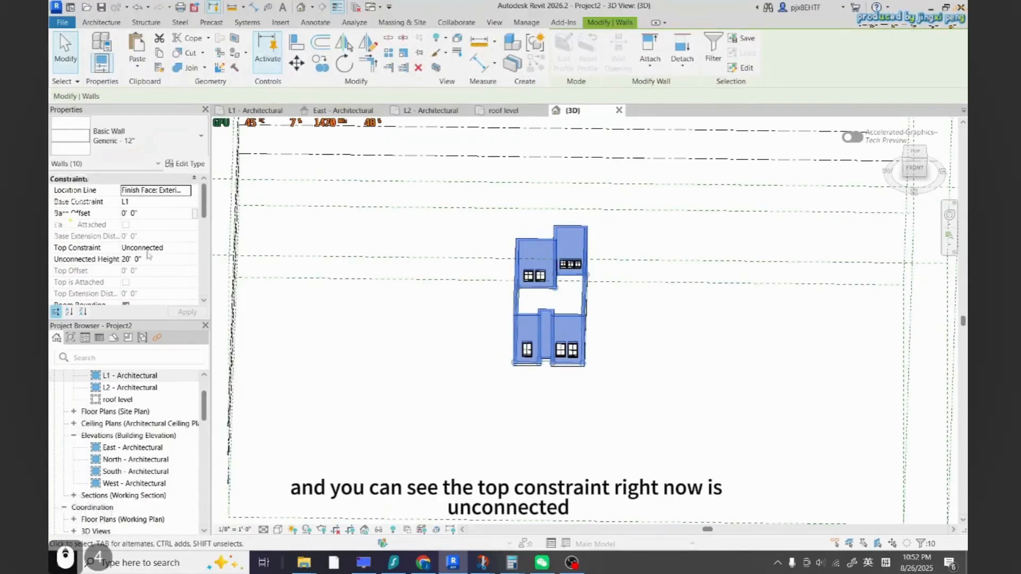
click(177, 250)
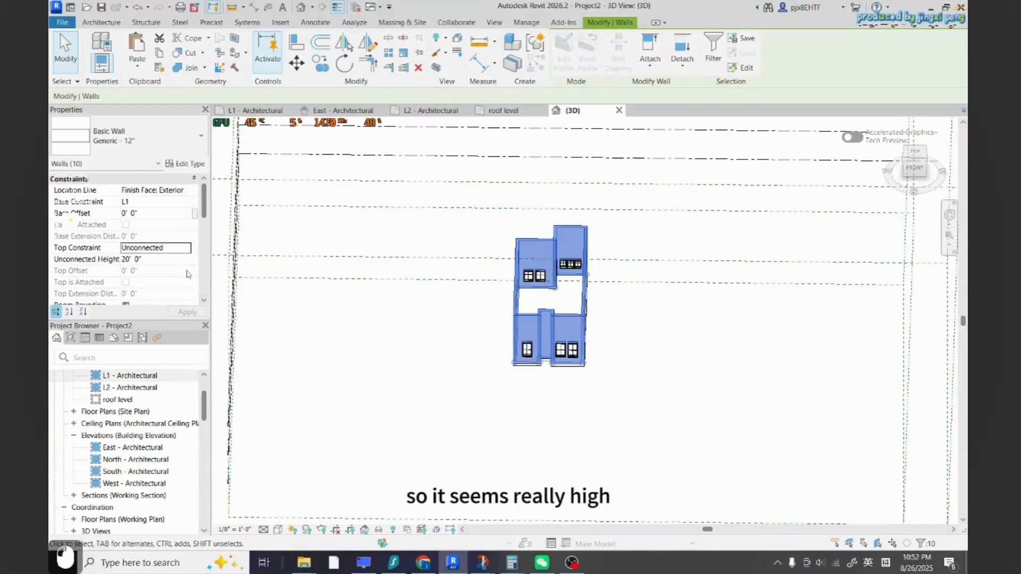
click(186, 248)
click(160, 278)
click(187, 312)
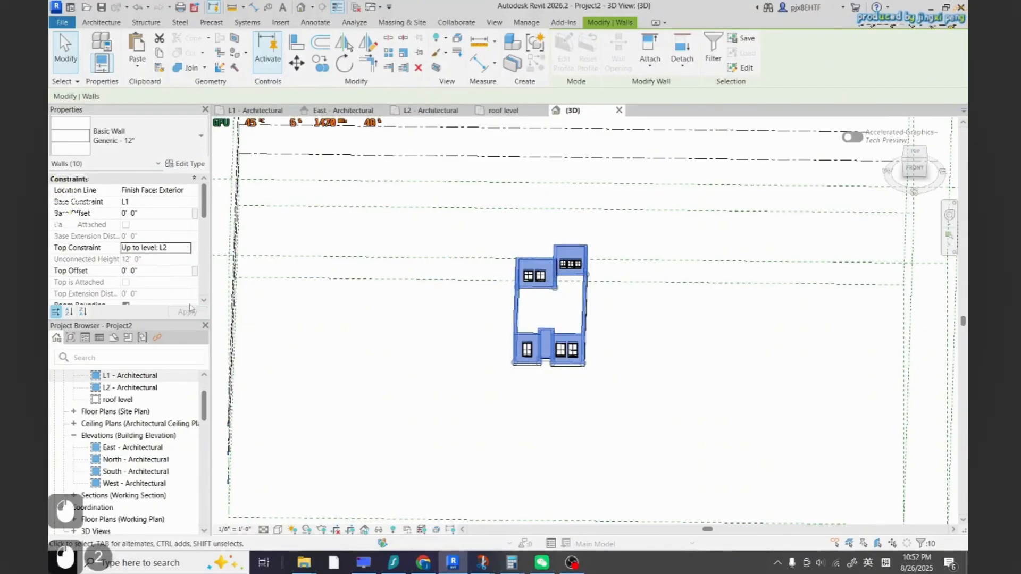
key(Escape)
key(Escape)
Orbit the 3D model, then return to the L1 floor plan to review the interior layout
shift+middle_drag(511, 266, 581, 298)
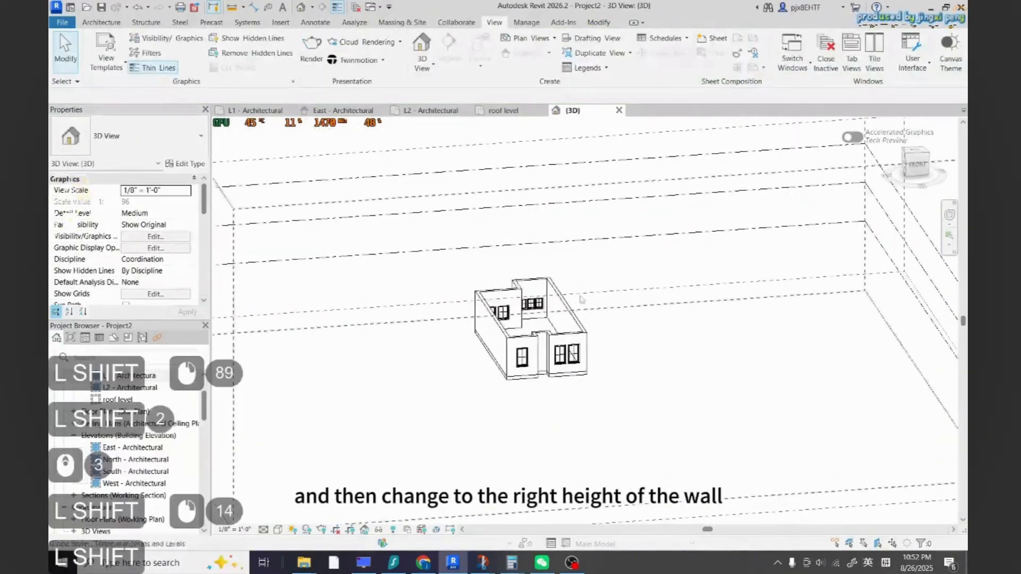
click(430, 111)
click(344, 110)
click(255, 111)
scroll(533, 388, down, 3)
click(533, 388)
scroll(634, 356, up, 6)
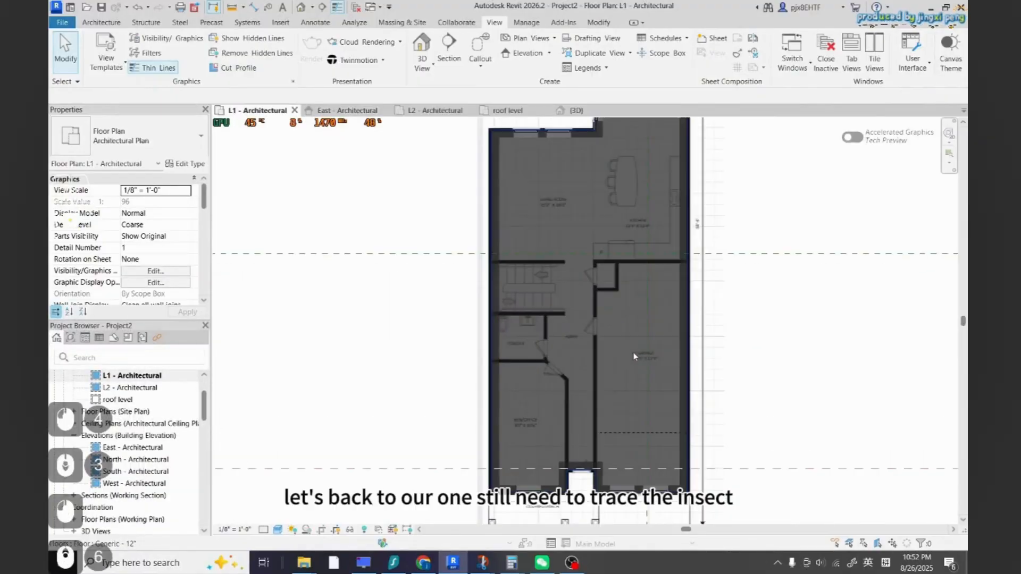
Start a wall with the Interior - 4 3/4" Partition (1-hr) type and trace the horizontal wall above the stairs
scroll(484, 367, down, 1)
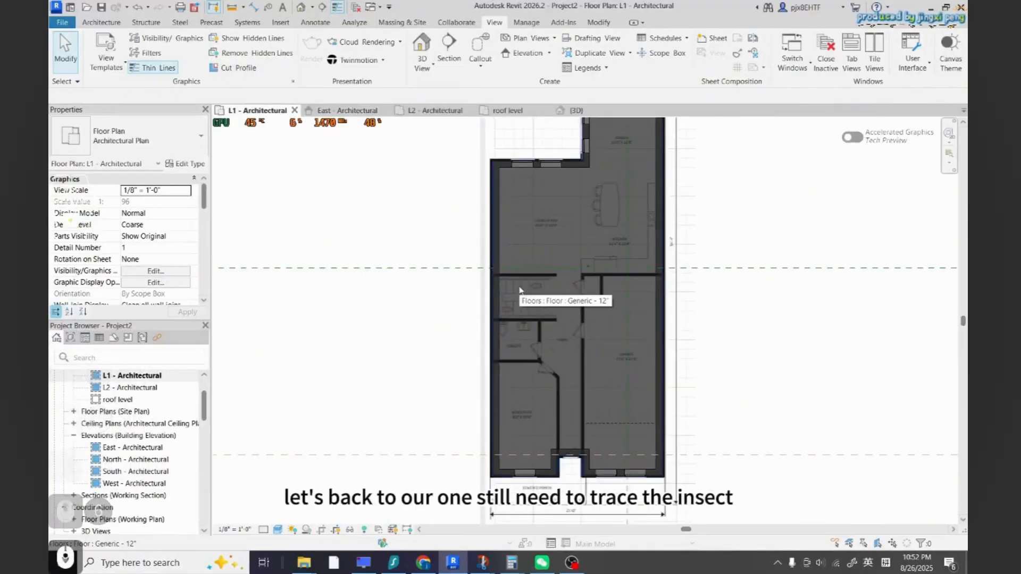
click(101, 22)
click(98, 48)
click(133, 137)
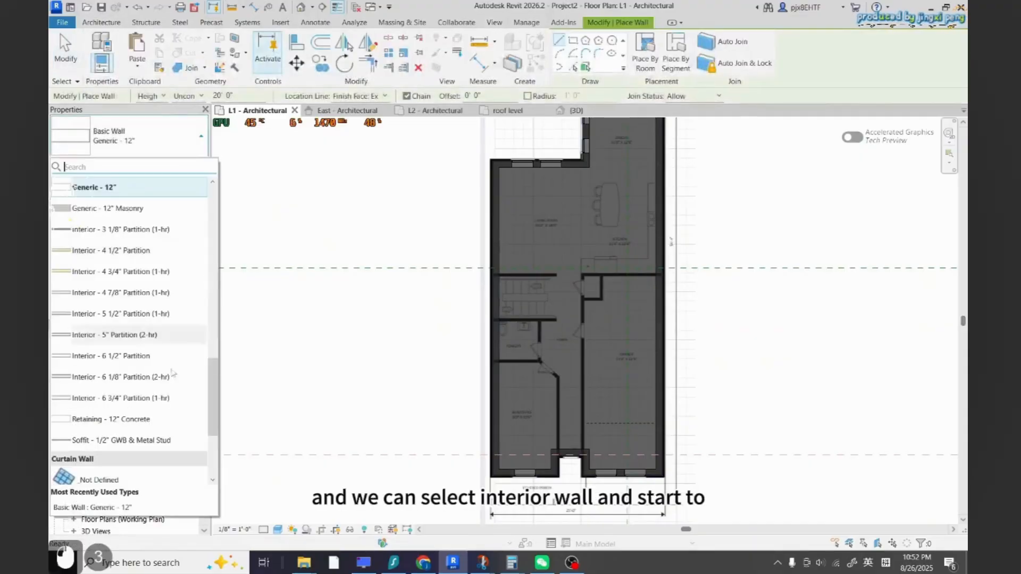
click(112, 272)
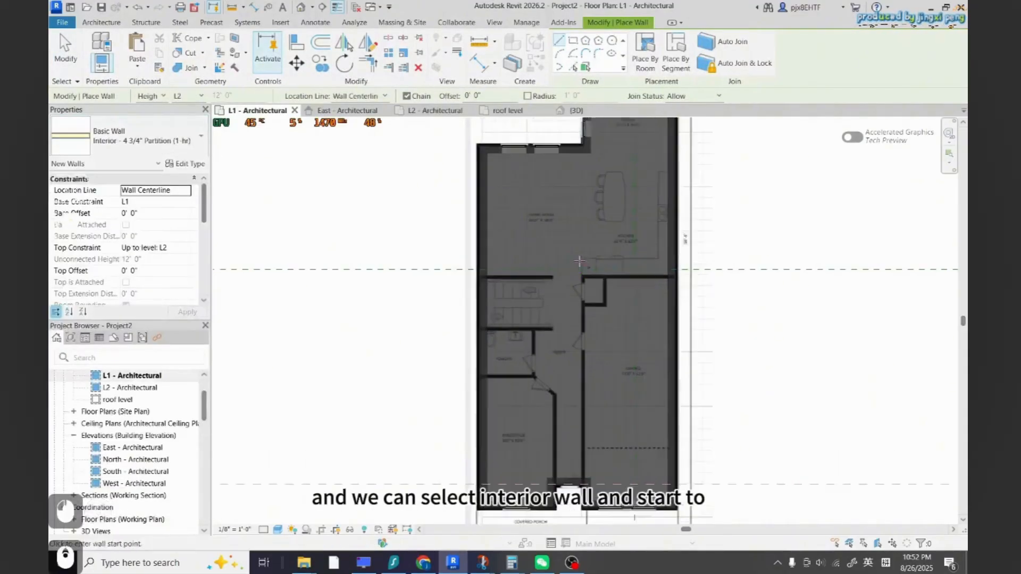
scroll(382, 348, down, 3)
scroll(382, 348, up, 10)
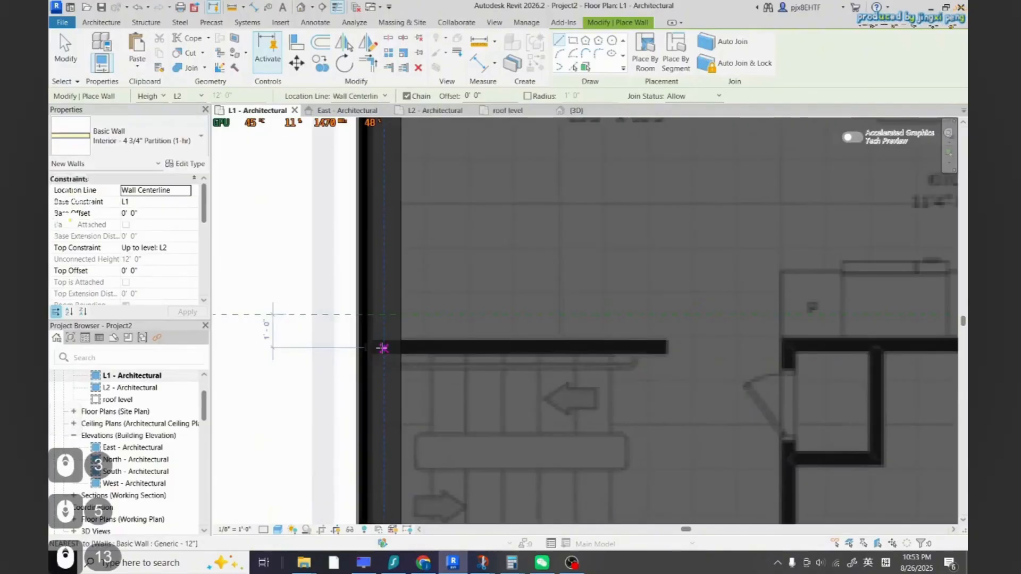
click(382, 348)
click(662, 347)
scroll(595, 282, down, 9)
key(Escape)
scroll(590, 304, up, 7)
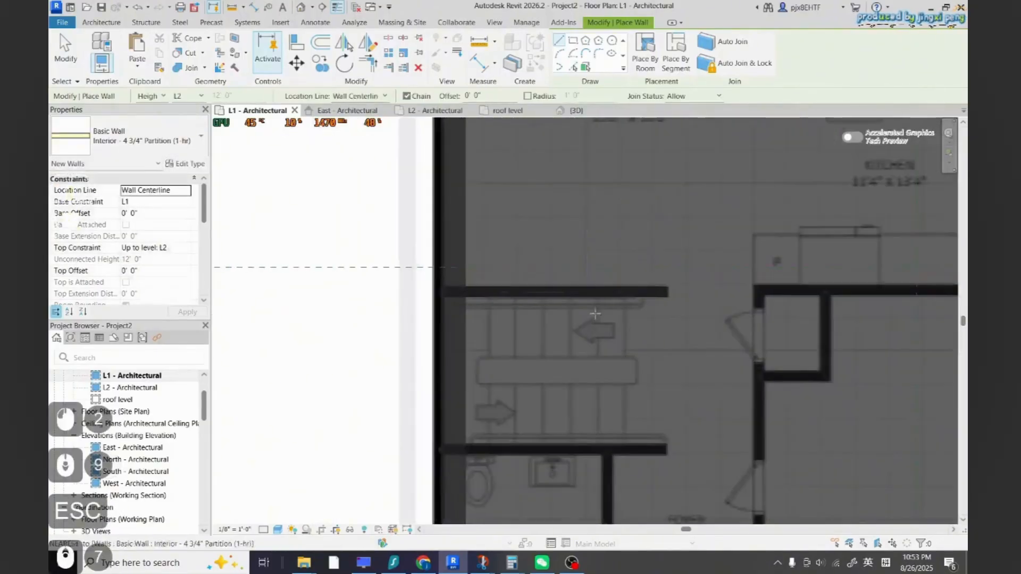
key(Escape)
Open Graphic Display Options for the view and adjust the model transparency to 11
click(278, 529)
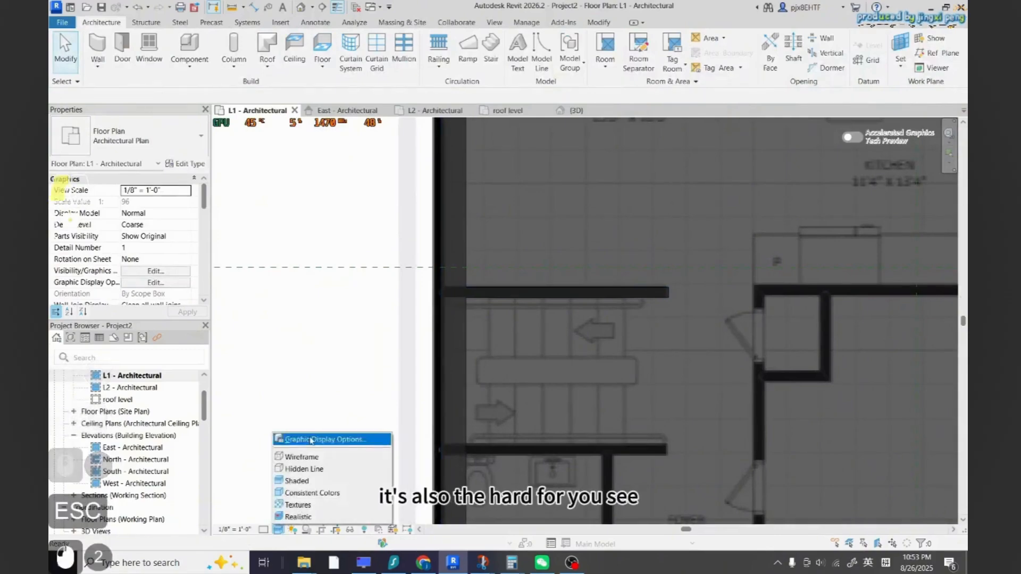
click(314, 433)
click(827, 470)
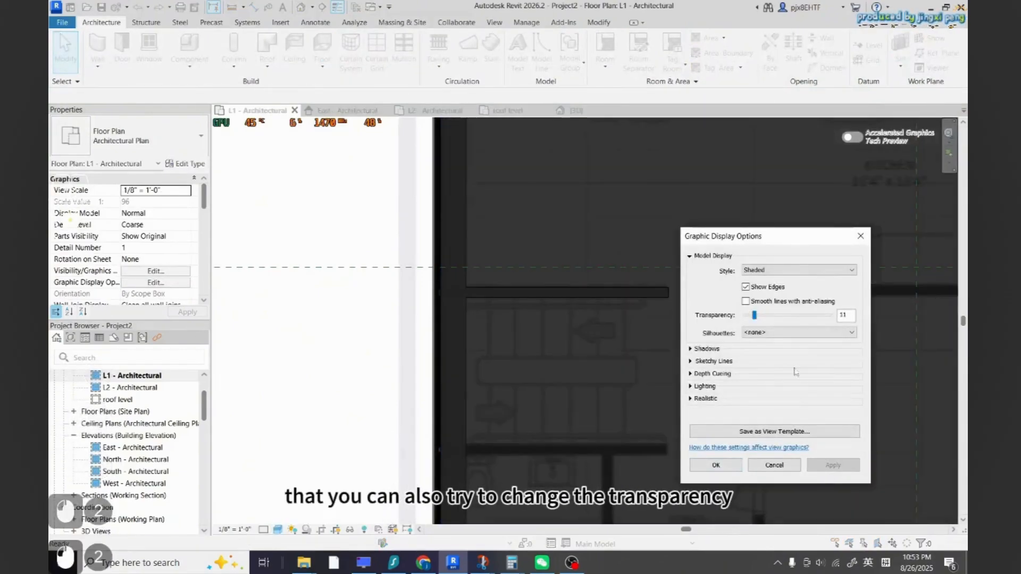
click(860, 236)
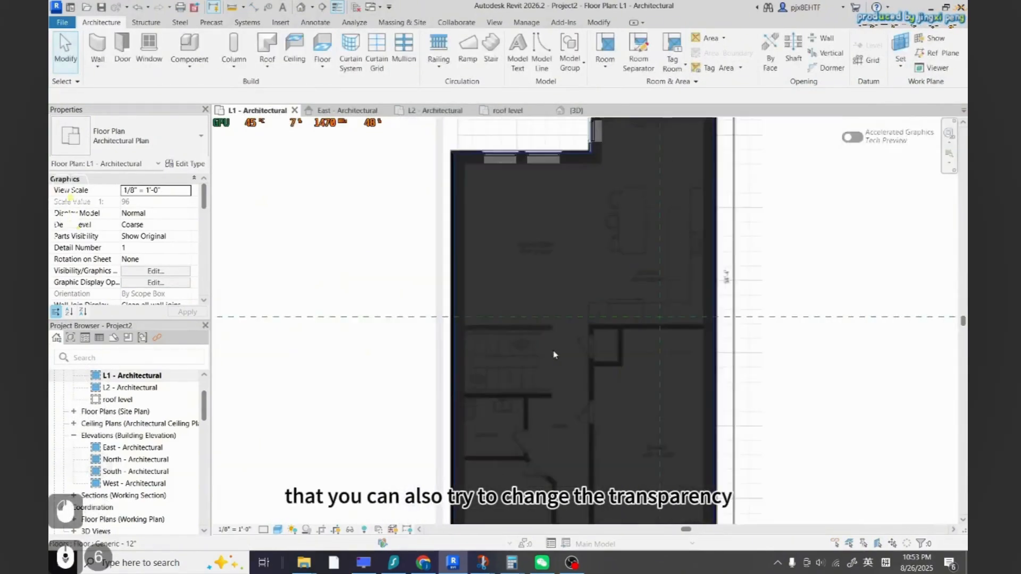
Trace the interior partition wall along the lower edge of the stairs
scroll(498, 378, up, 2)
click(96, 46)
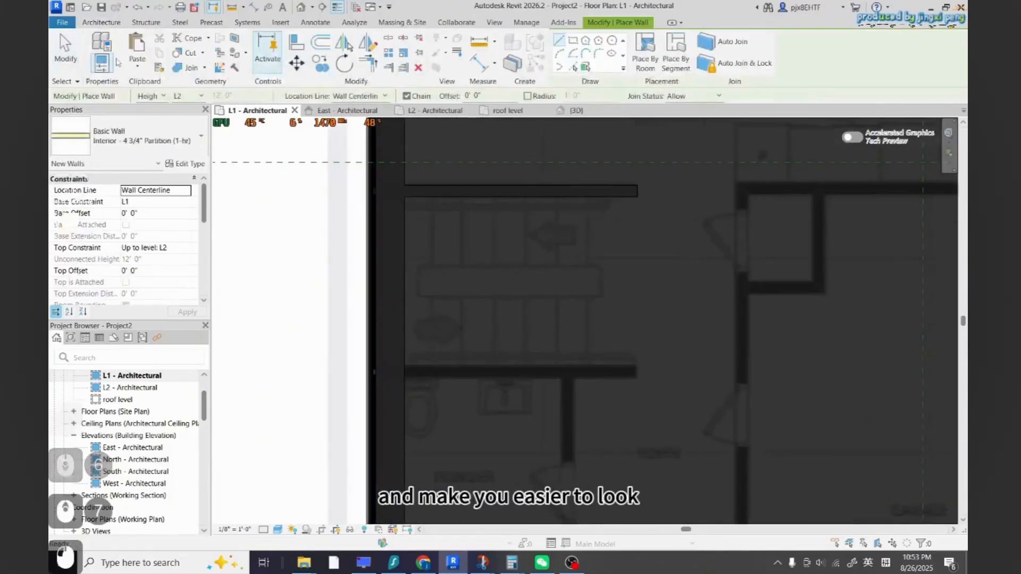
click(405, 371)
click(636, 371)
scroll(526, 317, down, 5)
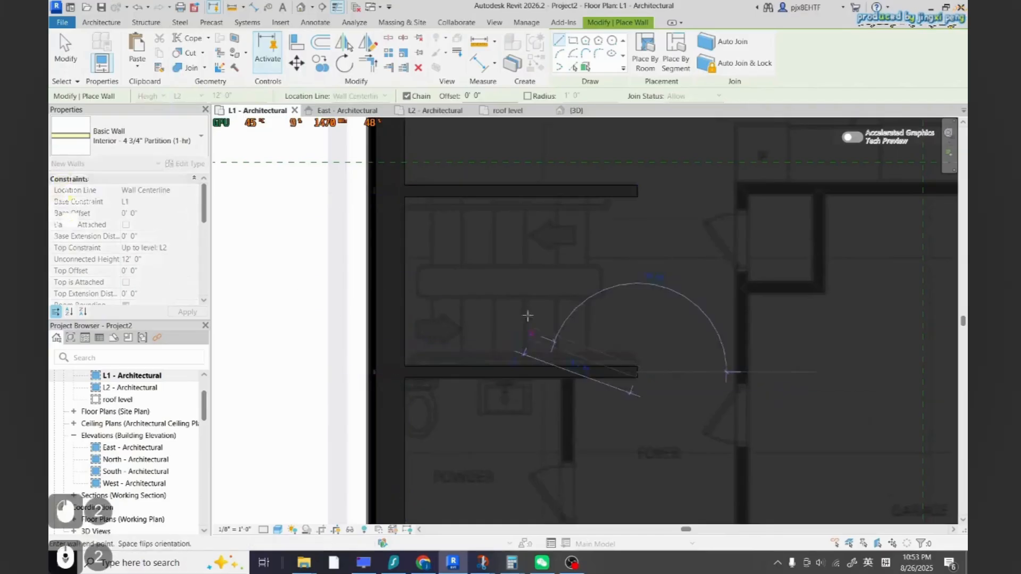
key(Escape)
Draw a short vertical partition wall below the stair wall and undo it
scroll(544, 340, up, 5)
click(535, 312)
click(536, 403)
scroll(535, 315, down, 5)
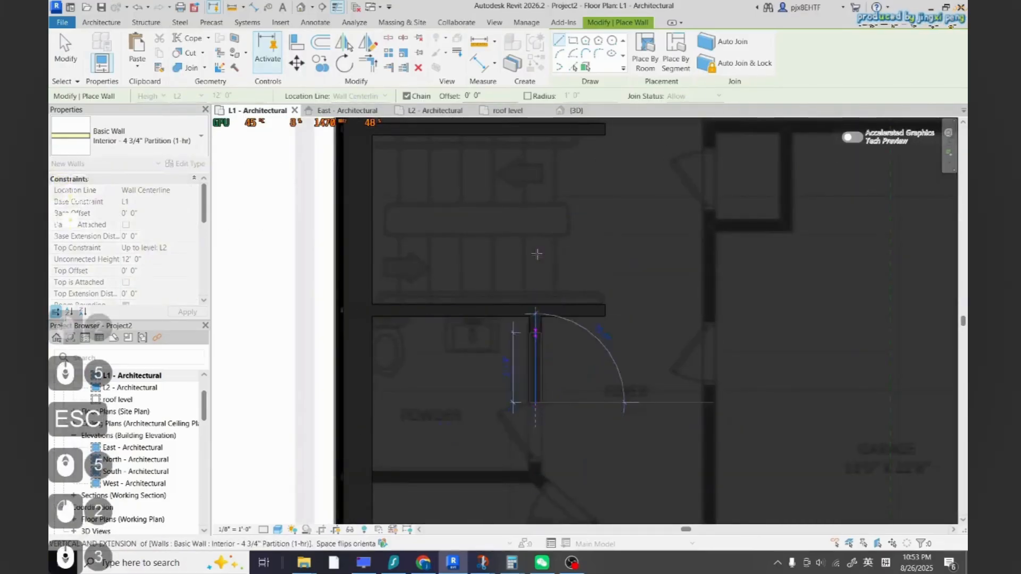
scroll(541, 335, up, 5)
key(Escape)
key(ctrl+z)
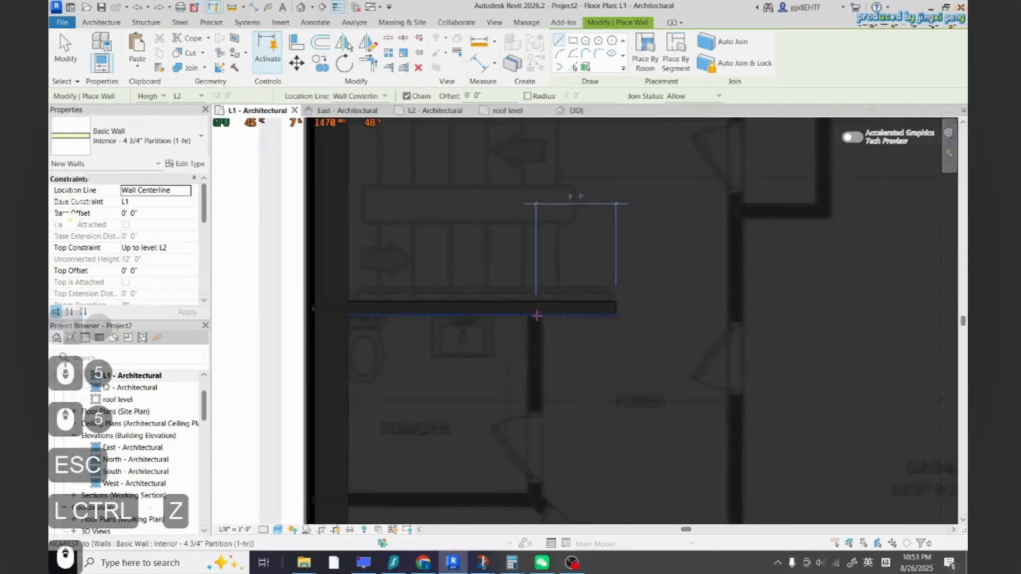
Trace the vertical wall down from the stair wall and the horizontal wall running left from its end
click(534, 316)
scroll(537, 345, down, 2)
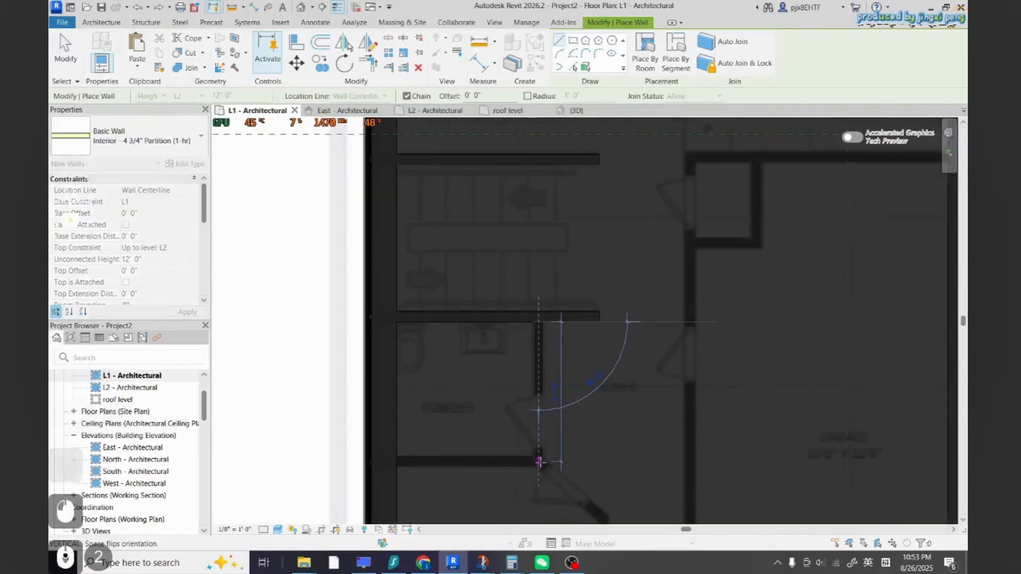
click(539, 462)
click(392, 466)
scroll(410, 340, down, 6)
key(Escape)
scroll(487, 407, up, 7)
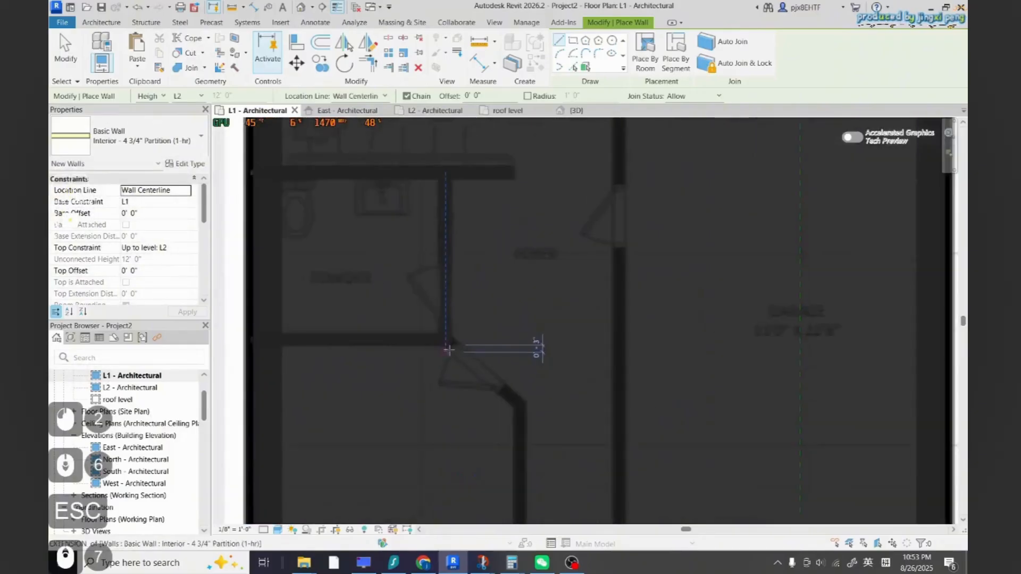
Trace the diagonal hallway wall and its vertical continuation toward the front wall
click(448, 343)
click(511, 396)
scroll(519, 420, down, 8)
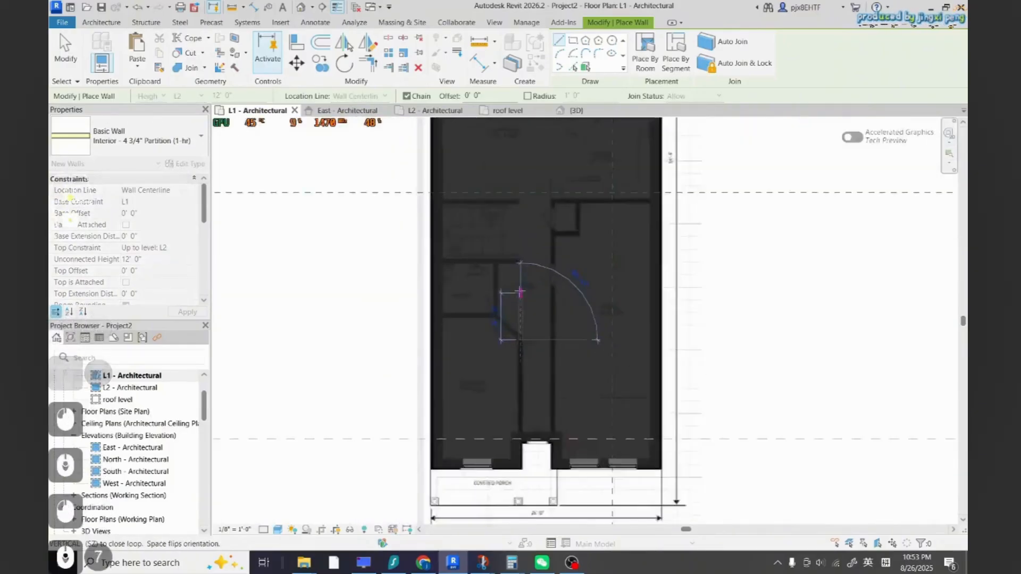
scroll(520, 434, up, 6)
scroll(520, 435, up, 3)
click(520, 397)
key(Escape)
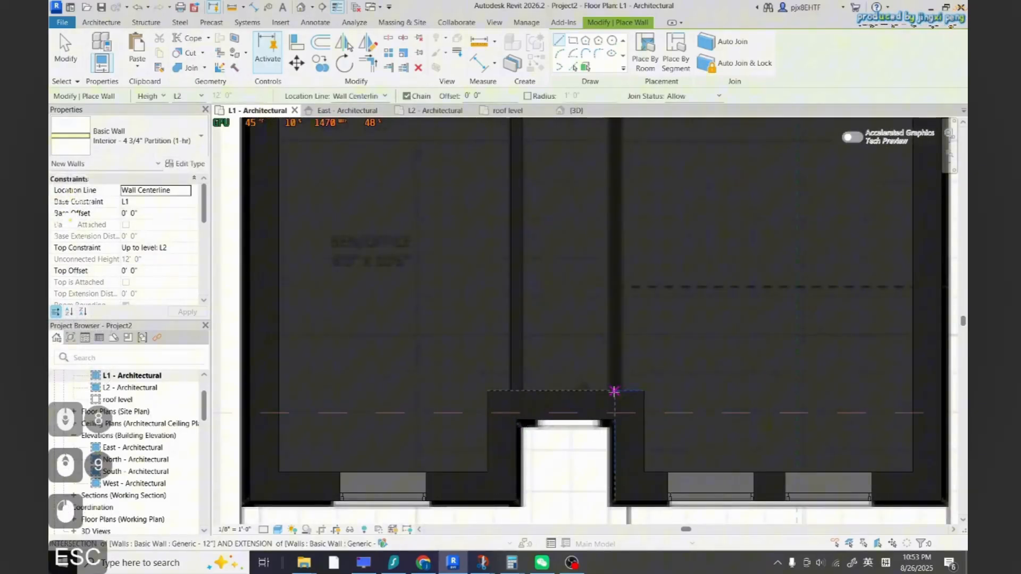
Trace the vertical wall from the porch wall up to the mid-house horizontal wall
click(613, 392)
scroll(600, 439, down, 5)
scroll(601, 440, down, 4)
scroll(598, 308, up, 6)
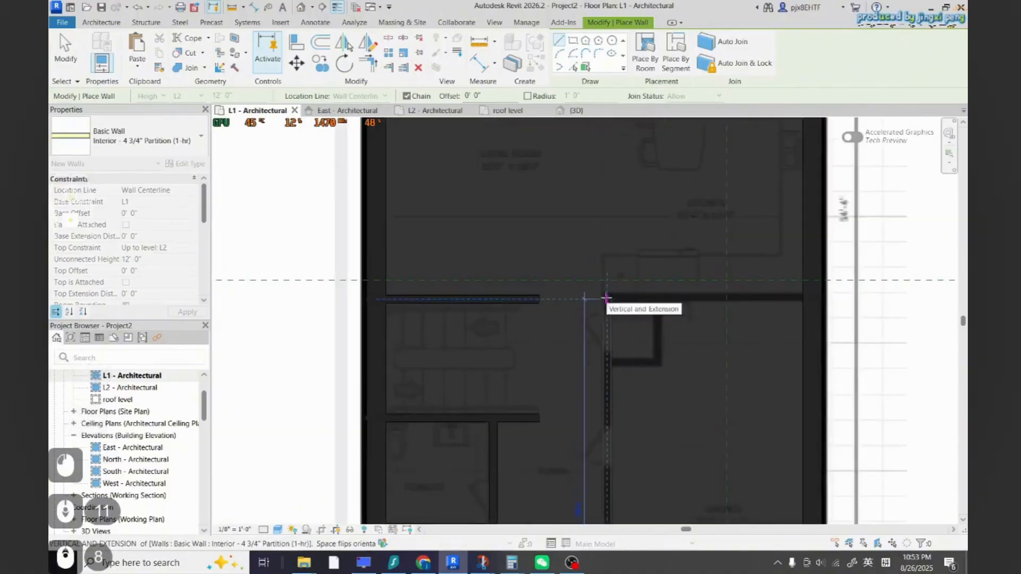
click(607, 298)
key(Escape)
scroll(691, 330, down, 4)
scroll(653, 351, up, 4)
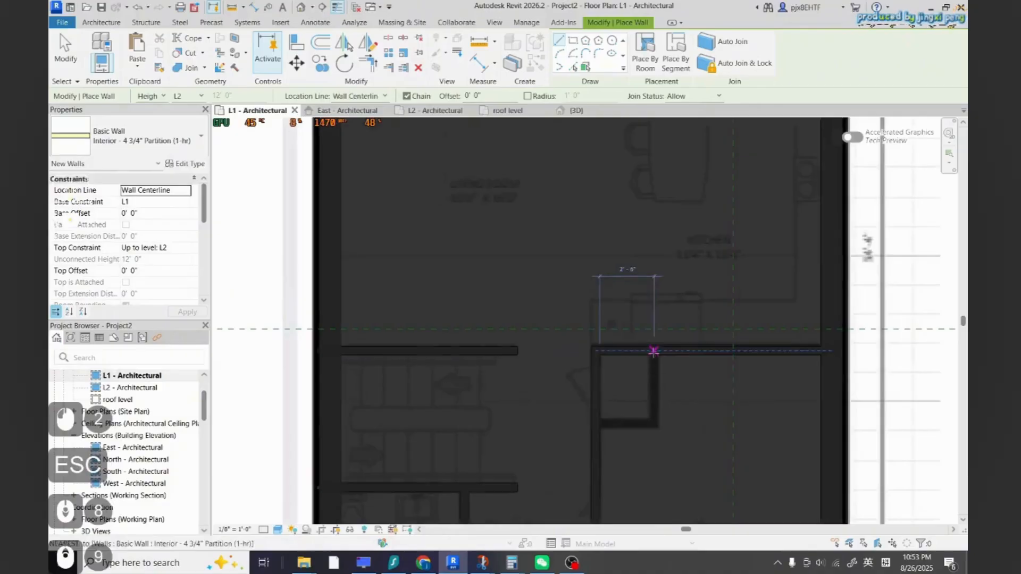
click(653, 351)
scroll(600, 425, down, 4)
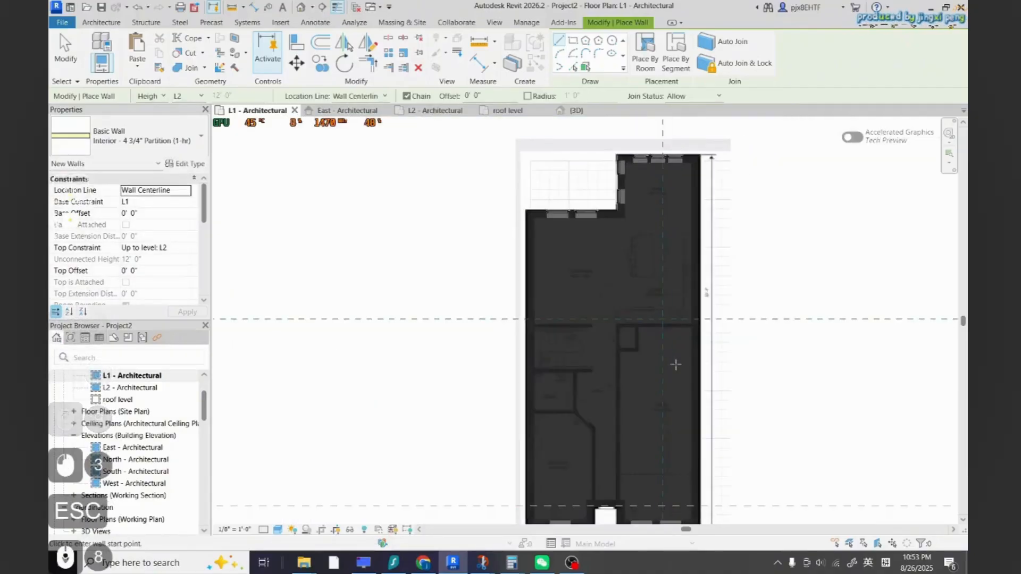
scroll(632, 413, up, 4)
key(Escape)
key(Escape)
Place a 36" x 84" Door-Passage-Single-Flush door in the powder room's wall
click(122, 46)
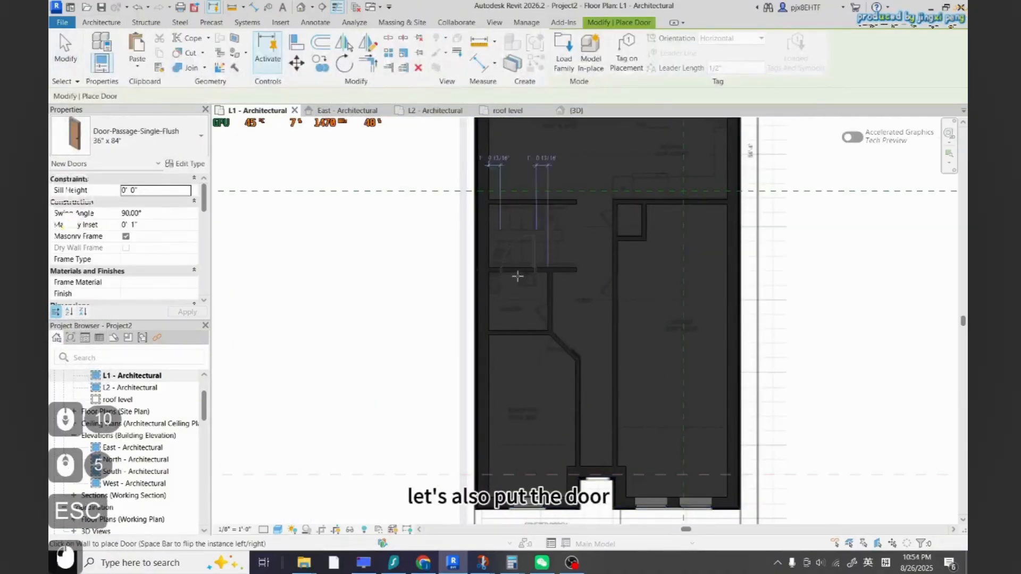
scroll(553, 318, up, 2)
click(548, 300)
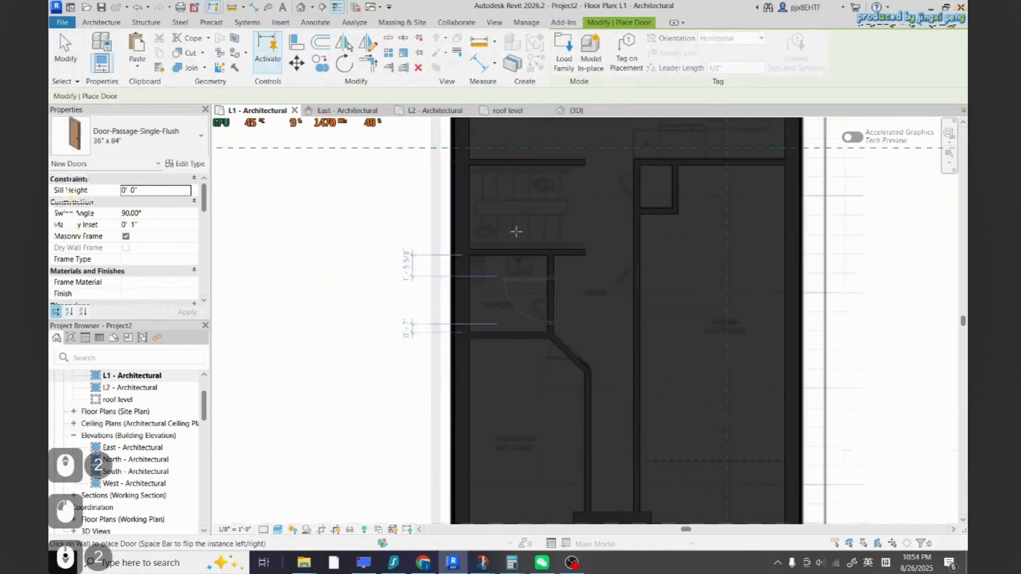
scroll(532, 255, down, 5)
scroll(540, 295, up, 6)
scroll(498, 201, down, 3)
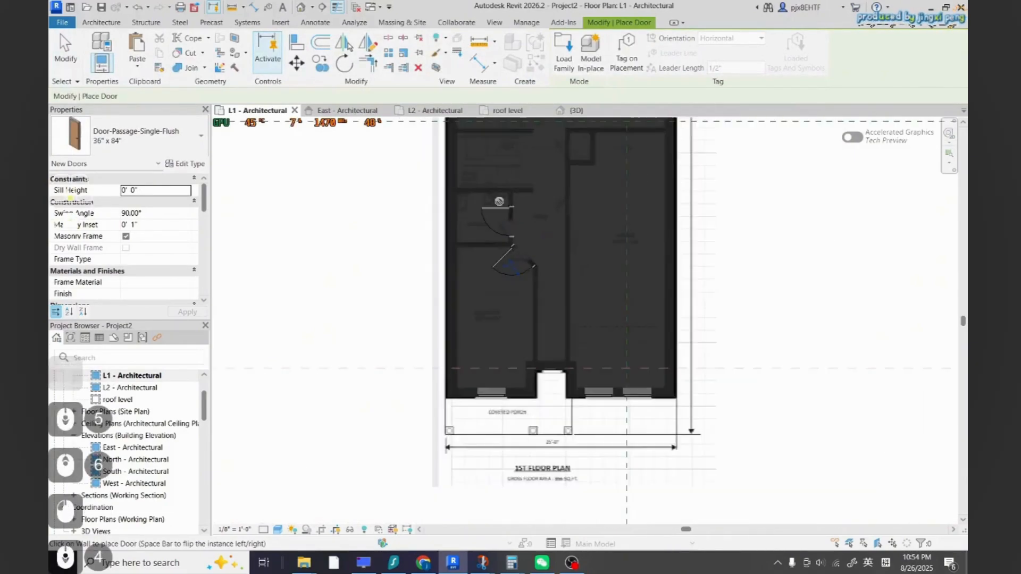
scroll(551, 372, up, 3)
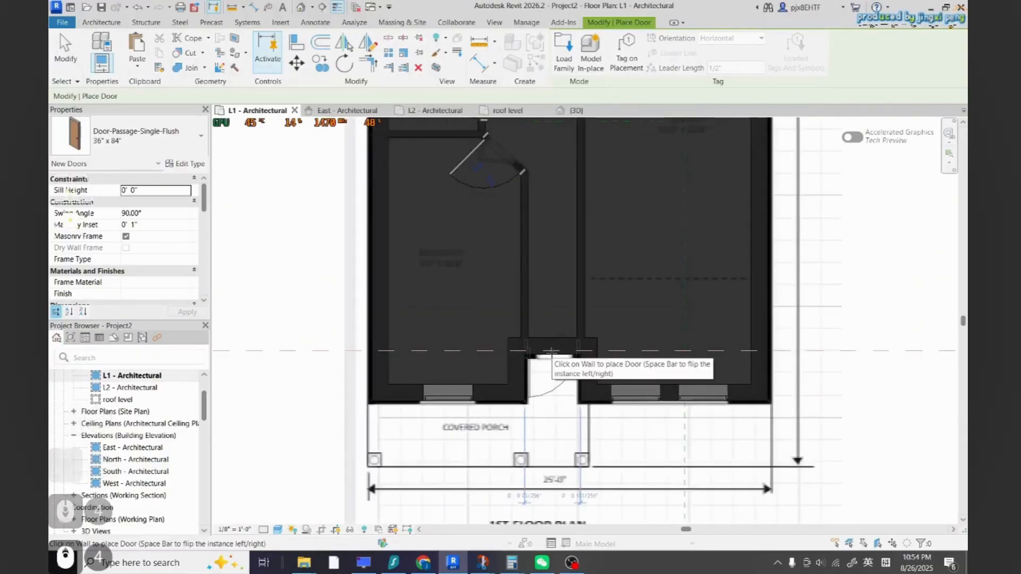
Place a door in the entry wall behind the covered porch
click(551, 351)
scroll(571, 407, down, 2)
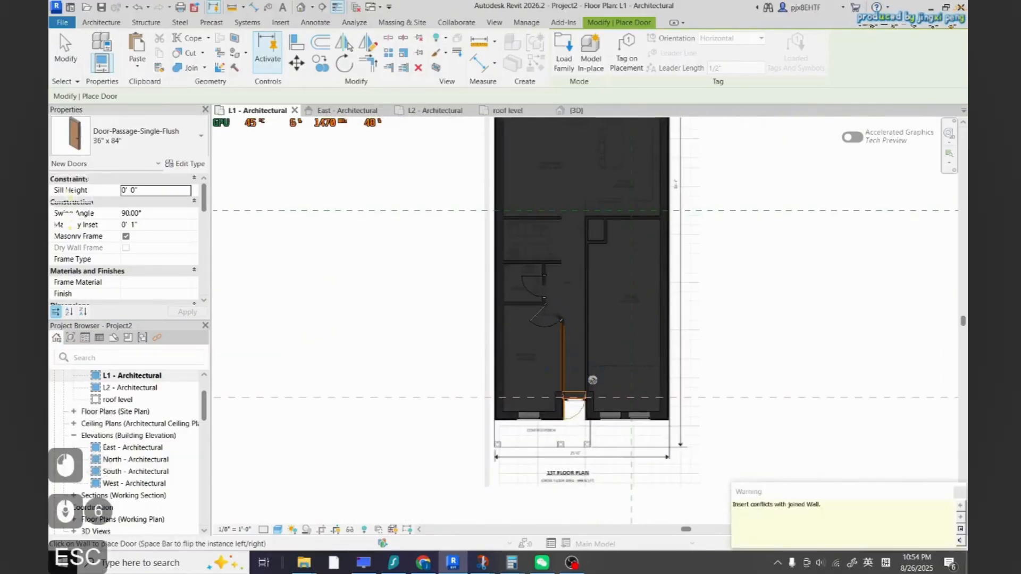
key(Escape)
scroll(572, 407, up, 2)
Delete the entry door and the door in the diagonal hallway wall
click(558, 409)
key(Delete)
scroll(512, 279, up, 3)
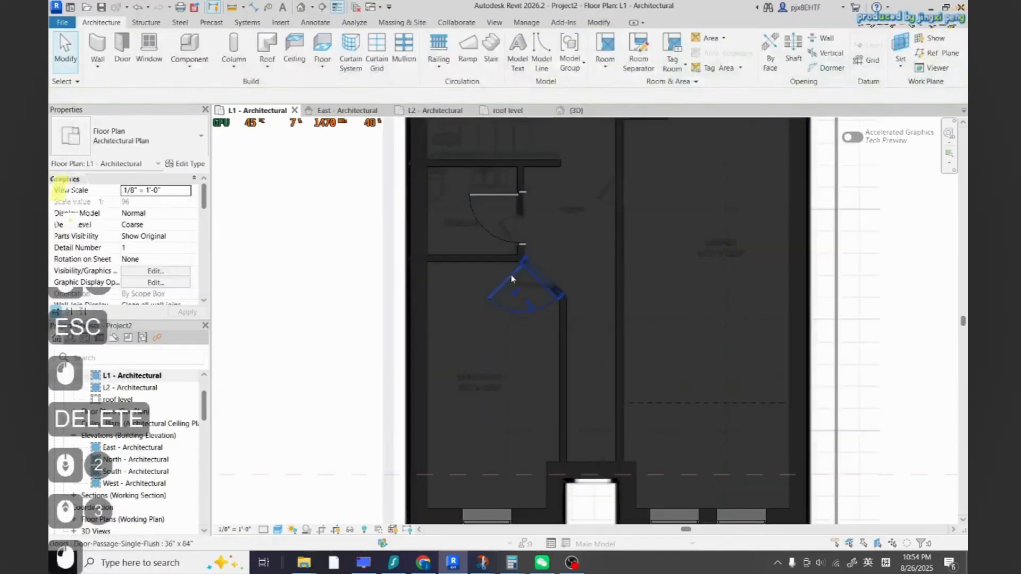
key(Delete)
Switch the door type to Door-Passage-Single-Flush 30" x 80" and place it in the diagonal hallway wall
click(121, 48)
click(133, 136)
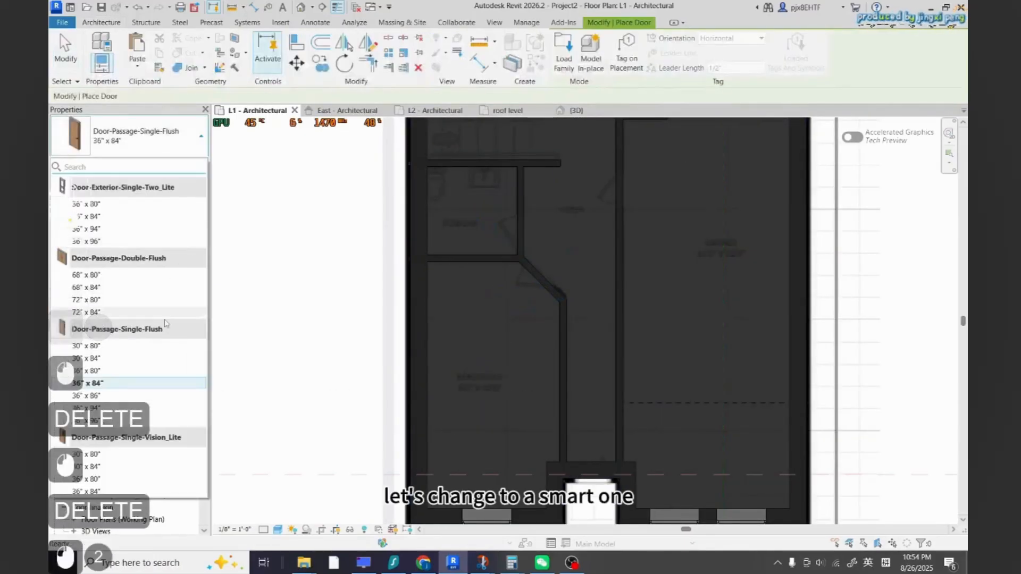
click(88, 345)
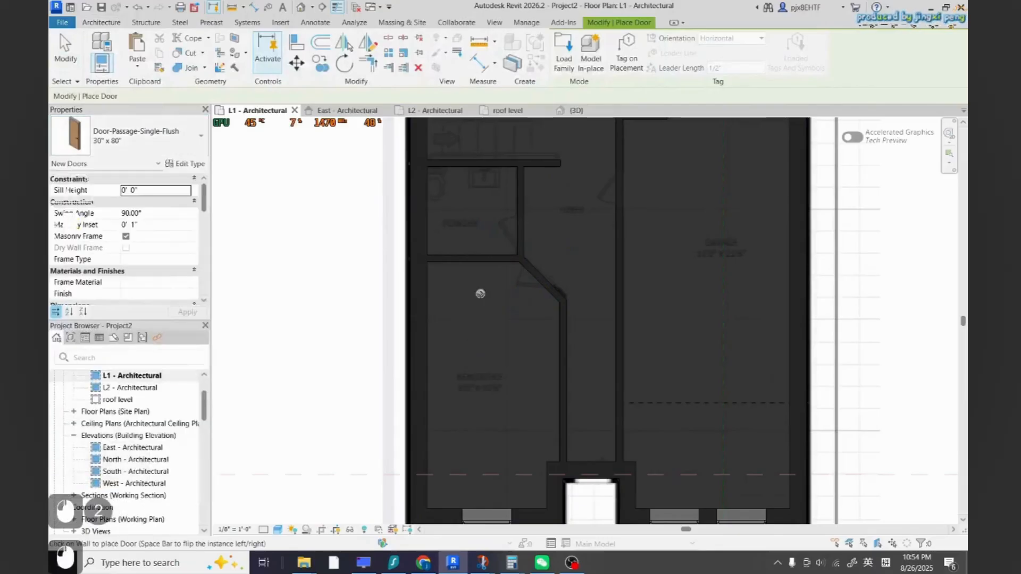
click(118, 147)
scroll(118, 223, down, 3)
scroll(140, 303, up, 3)
scroll(129, 294, down, 4)
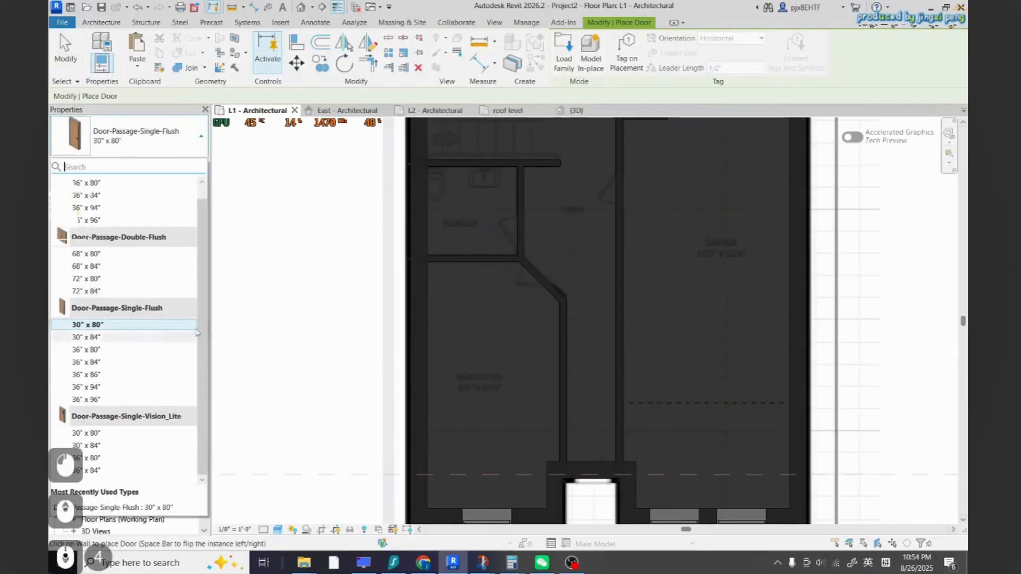
key(Escape)
click(537, 282)
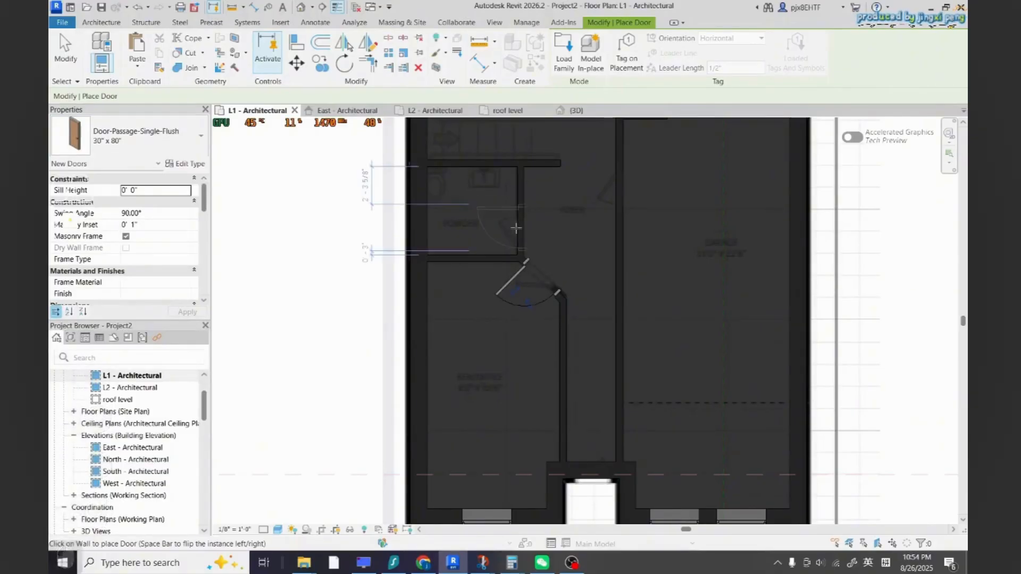
scroll(532, 226, down, 5)
scroll(567, 234, up, 5)
scroll(556, 179, down, 3)
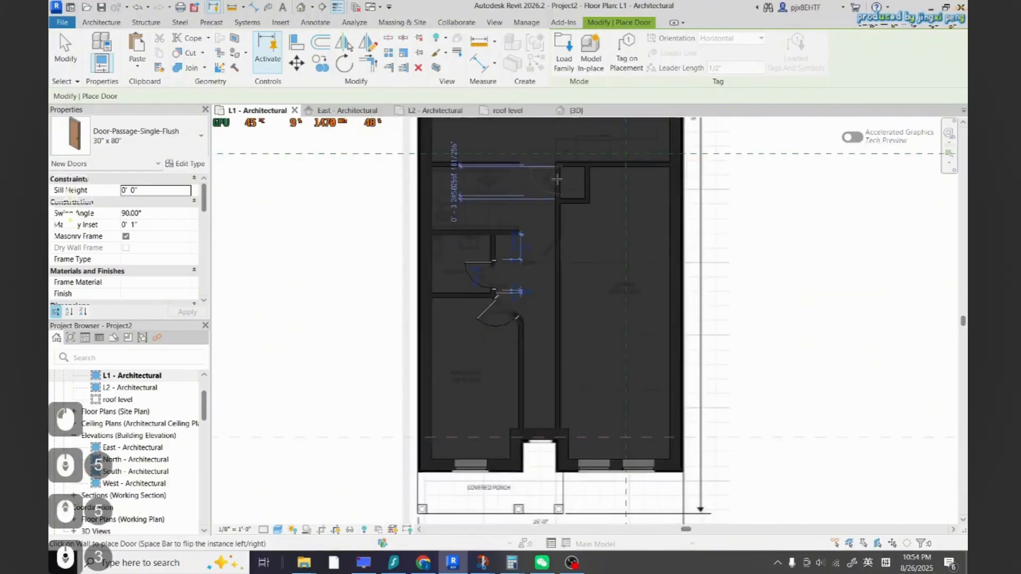
scroll(547, 475, up, 2)
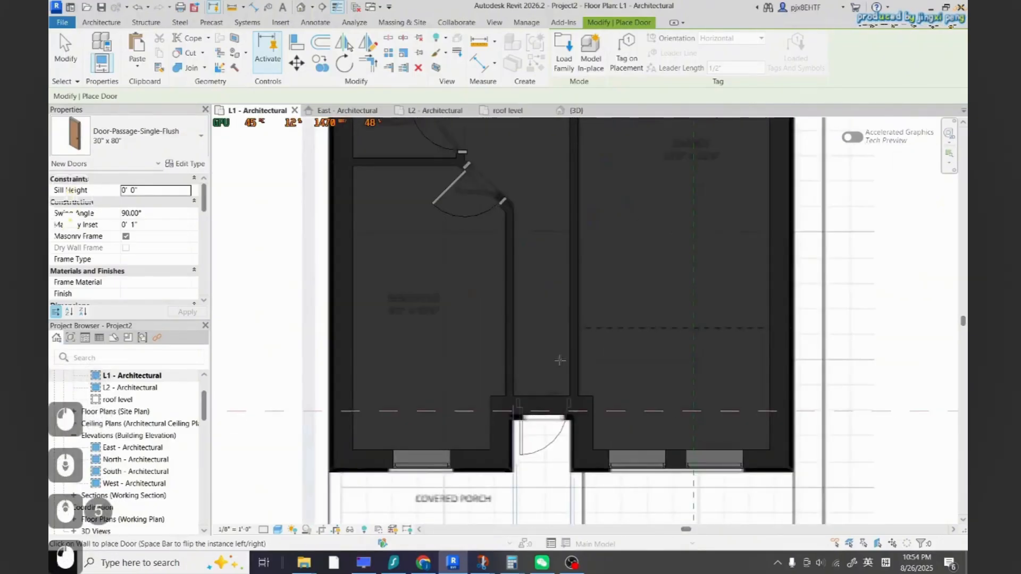
scroll(569, 392, down, 5)
key(Escape)
key(Escape)
scroll(510, 380, down, 4)
key(Escape)
key(Escape)
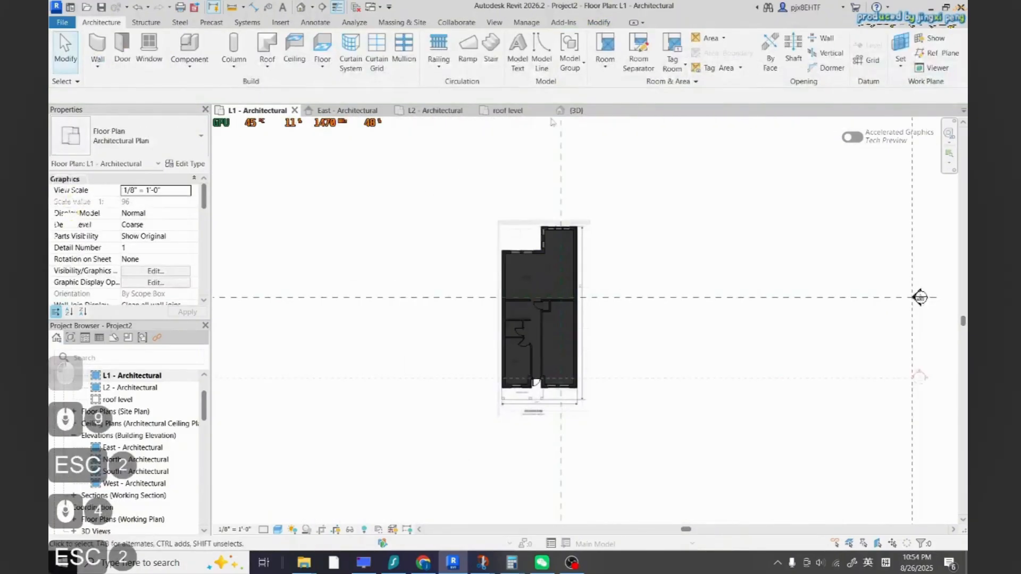
Open the 3D view and orbit the model to inspect the walls and doors
click(576, 111)
scroll(547, 354, up, 9)
shift+middle_drag(550, 367, 369, 397)
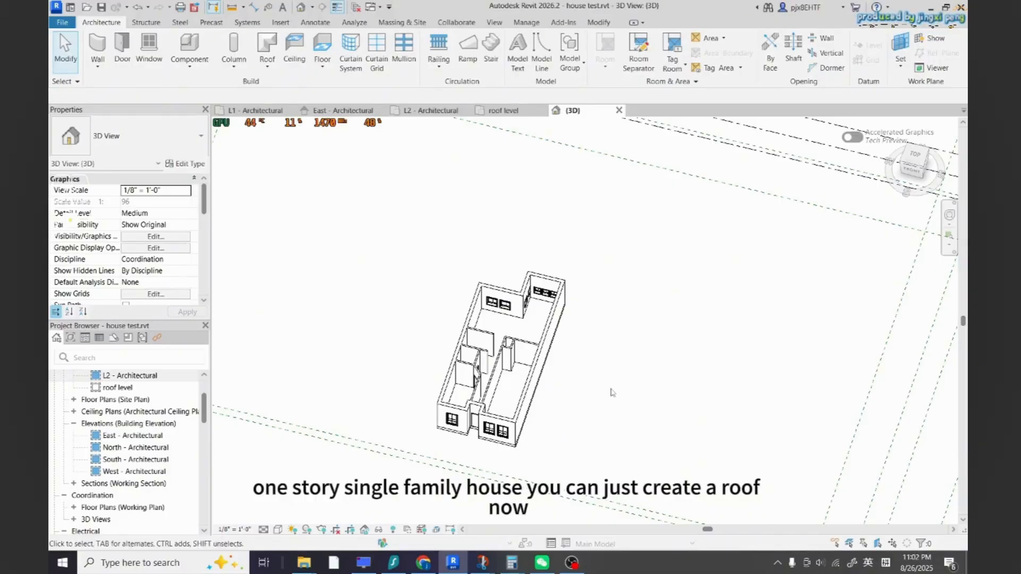
Create a roof by footprint moved to L2, with slope definition off, from the chain of exterior walls
click(267, 44)
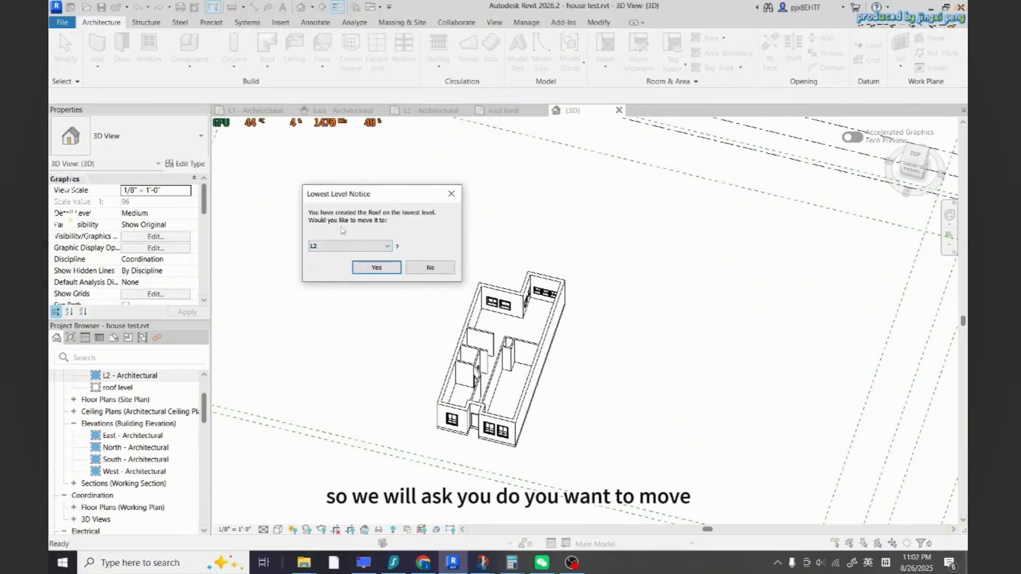
click(377, 268)
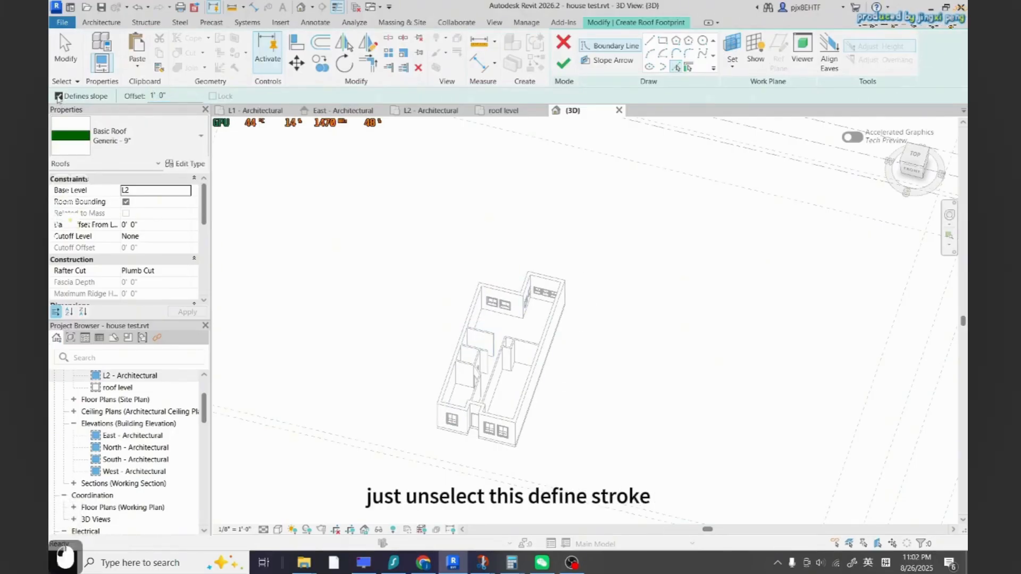
key(Tab)
key(Tab)
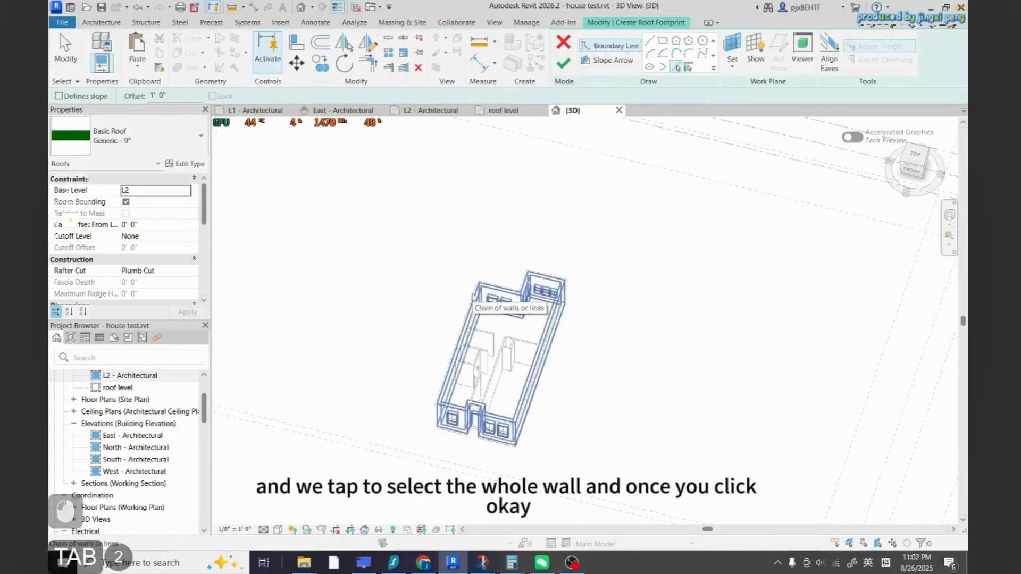
click(473, 296)
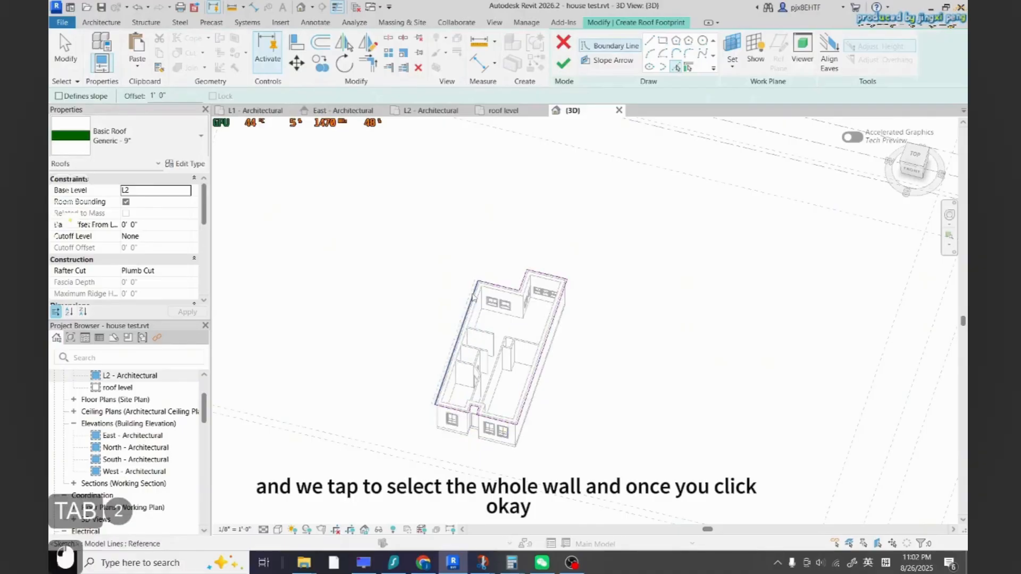
click(563, 63)
key(Escape)
key(Escape)
shift+middle_drag(415, 224, 556, 425)
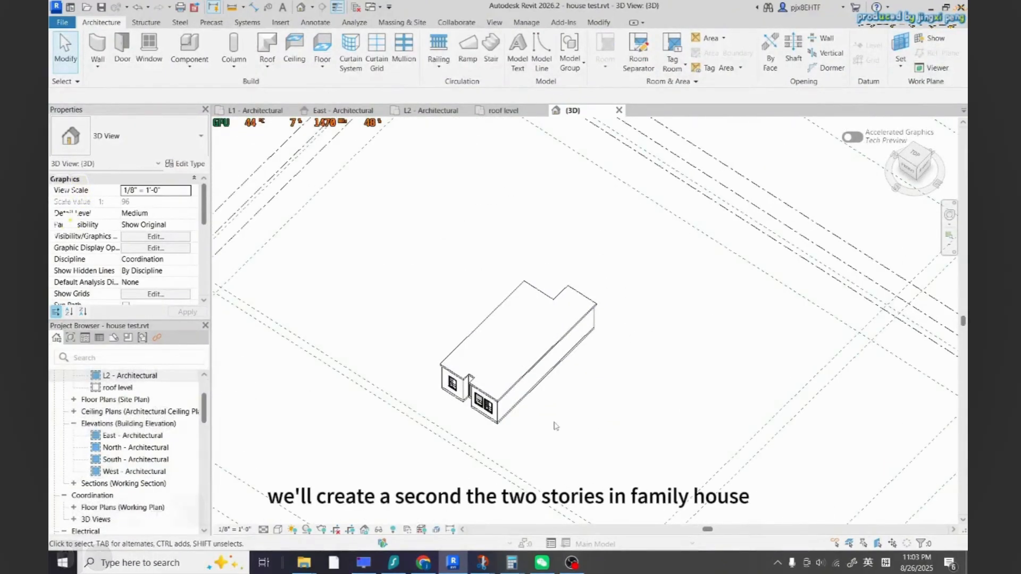
Undo the roof creation
key(ctrl+z)
key(ctrl+z)
key(ctrl+z)
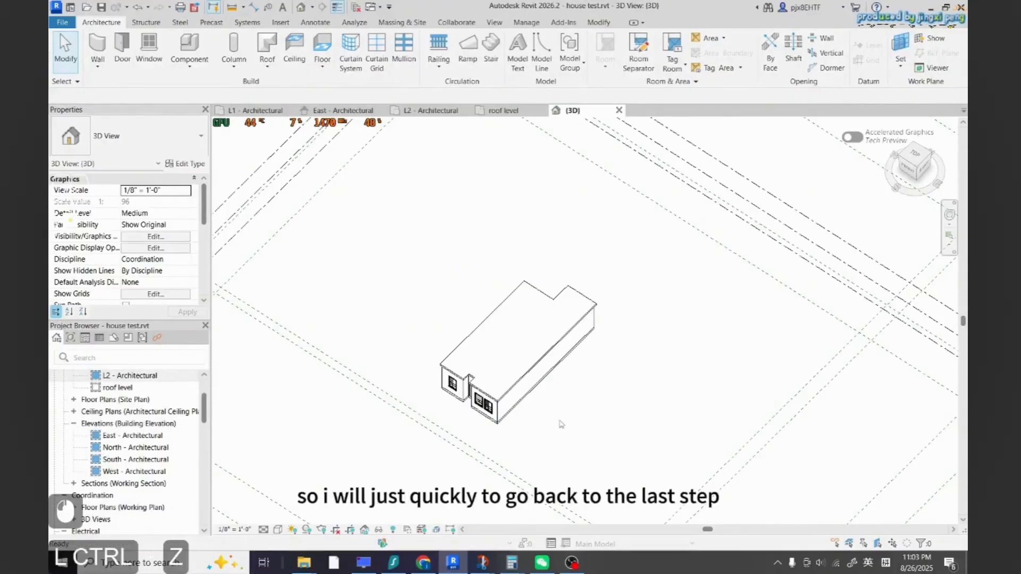
key(Escape)
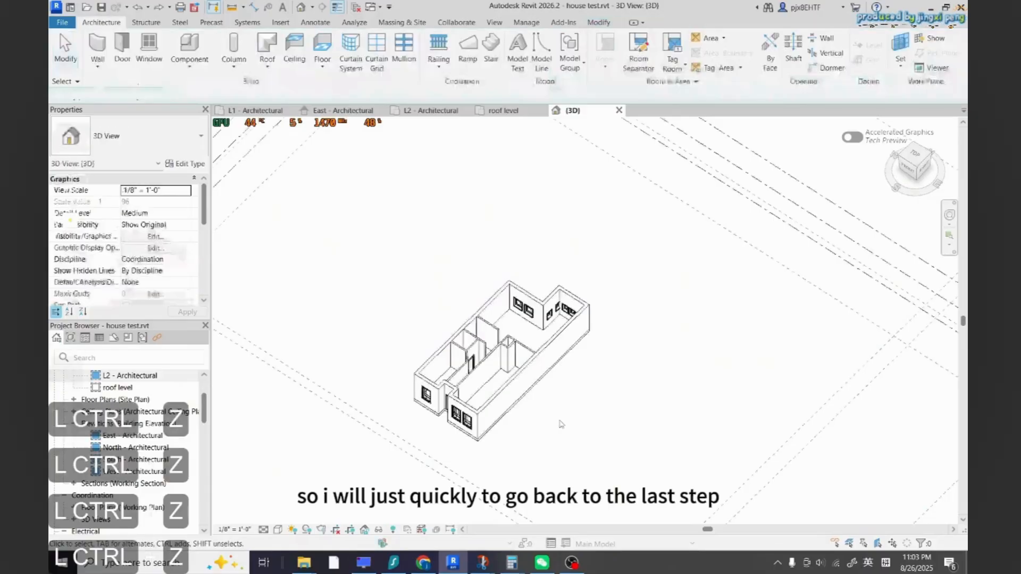
Copy the whole first-floor model and paste it aligned to the L2 plan view
scroll(559, 423, down, 5)
click(415, 112)
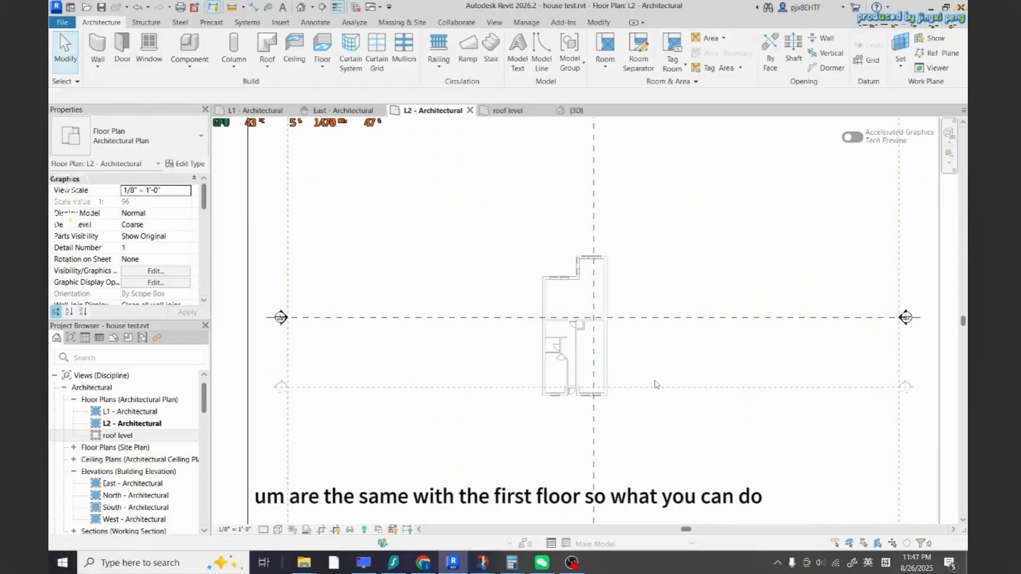
click(255, 110)
drag(672, 457, 447, 193)
click(695, 394)
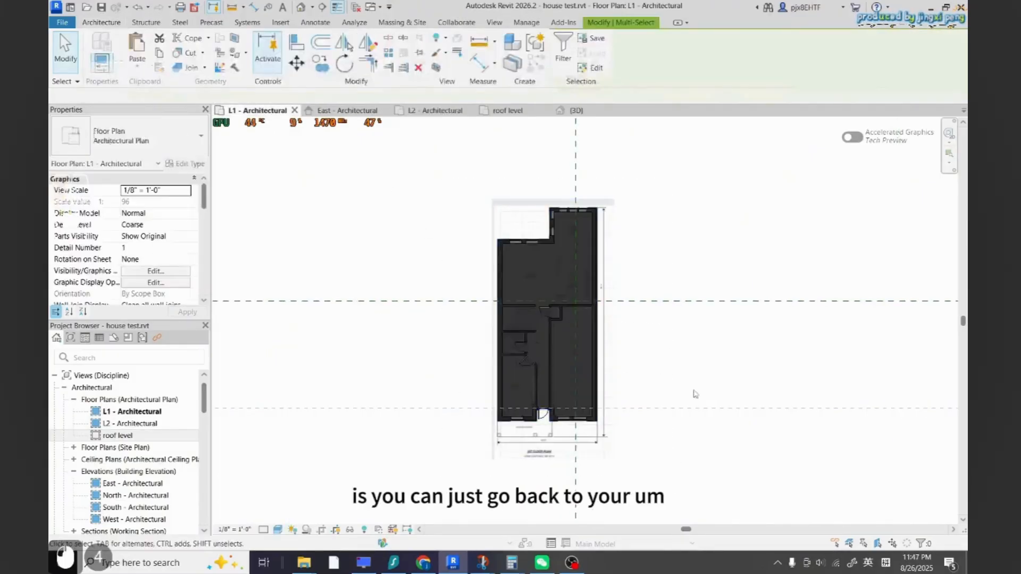
click(572, 112)
drag(581, 430, 495, 348)
scroll(592, 404, down, 2)
key(Escape)
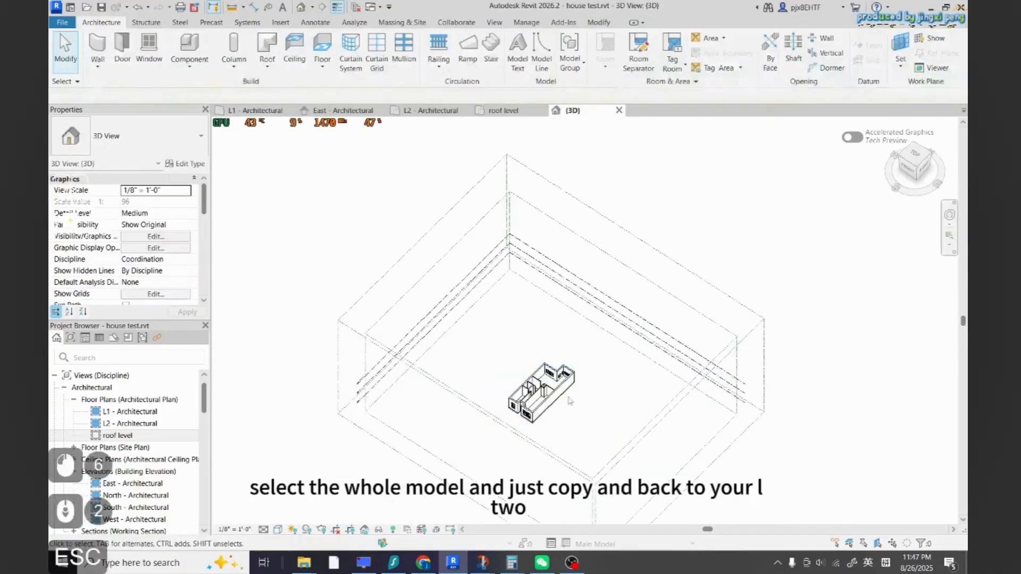
scroll(589, 403, down, 1)
shift+middle_drag(593, 391, 584, 404)
scroll(583, 404, up, 2)
drag(586, 406, 483, 340)
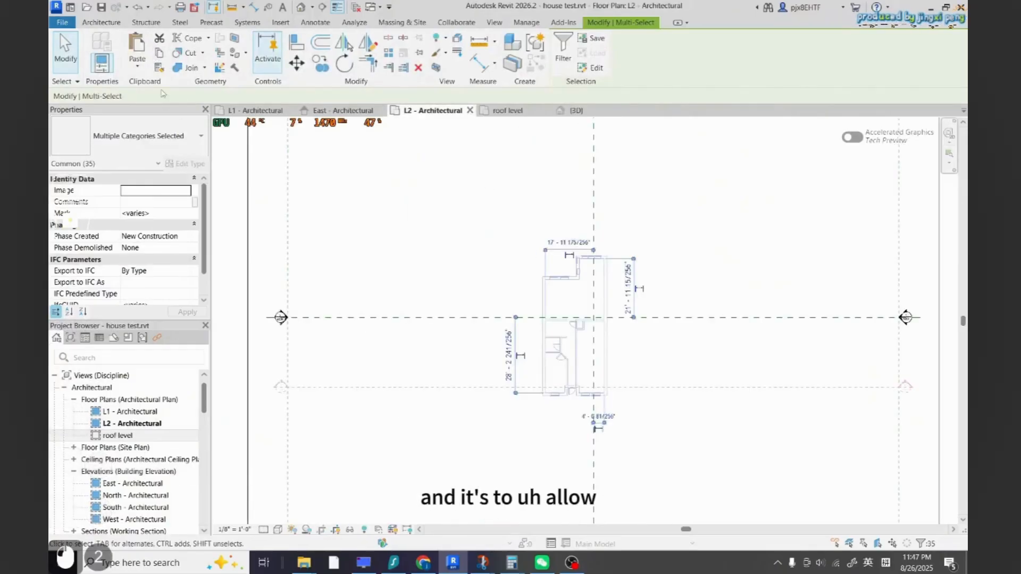
click(137, 68)
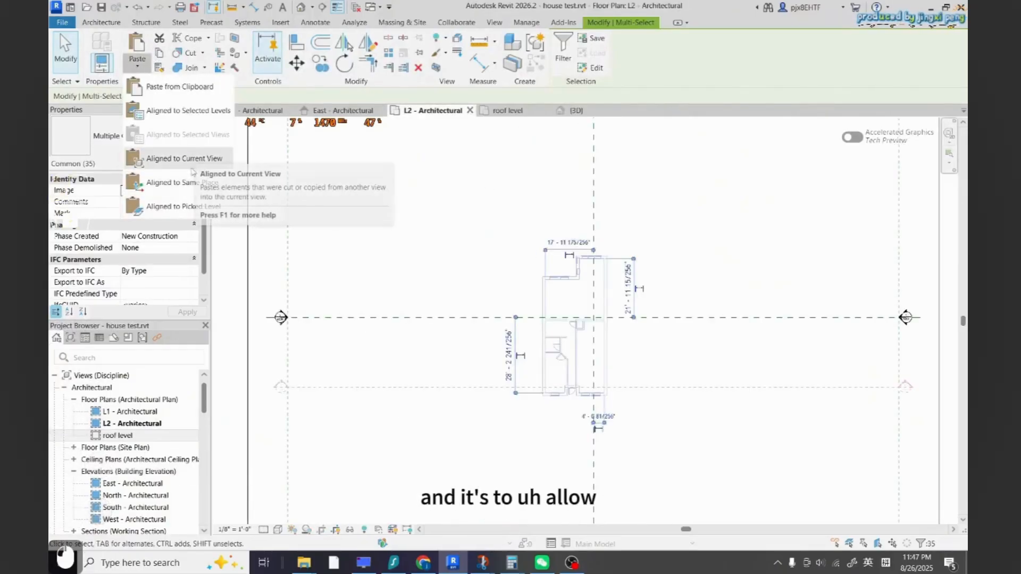
click(175, 167)
key(Escape)
key(Escape)
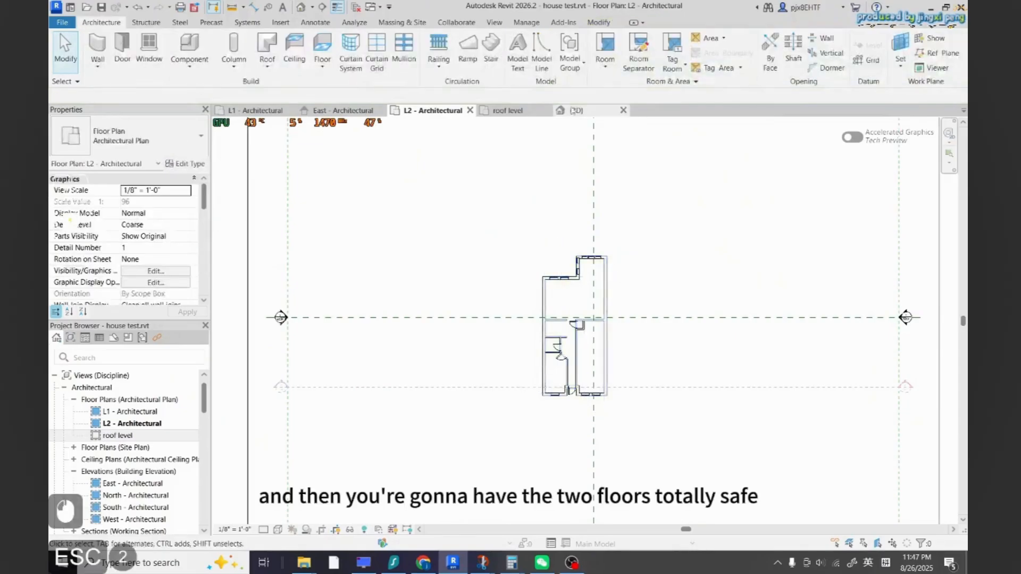
Undo the pasted copy of the first floor
click(578, 111)
scroll(525, 408, up, 3)
scroll(525, 408, up, 3)
shift+middle_drag(528, 417, 642, 399)
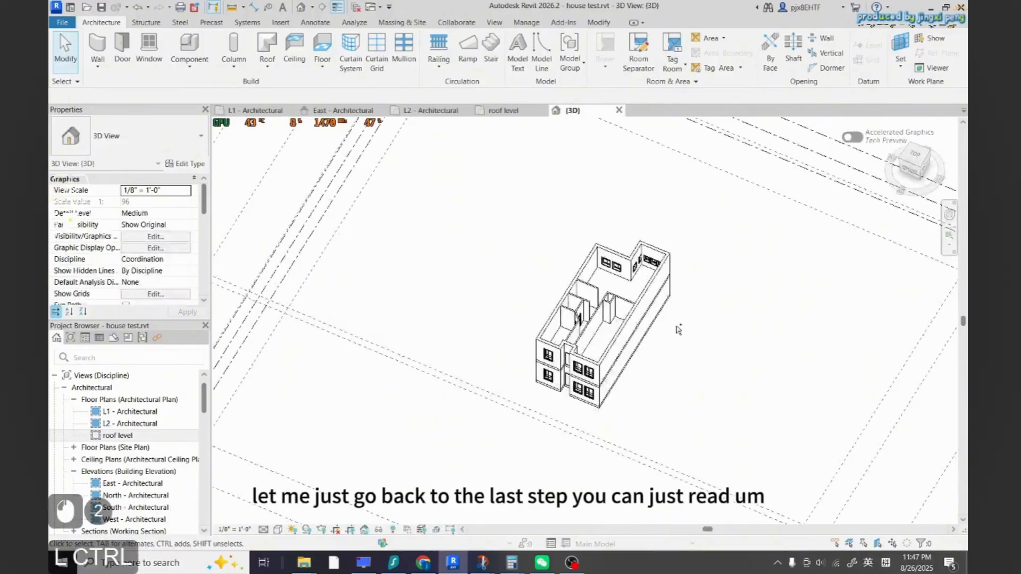
key(ctrl+z)
key(ctrl+z)
scroll(584, 314, up, 2)
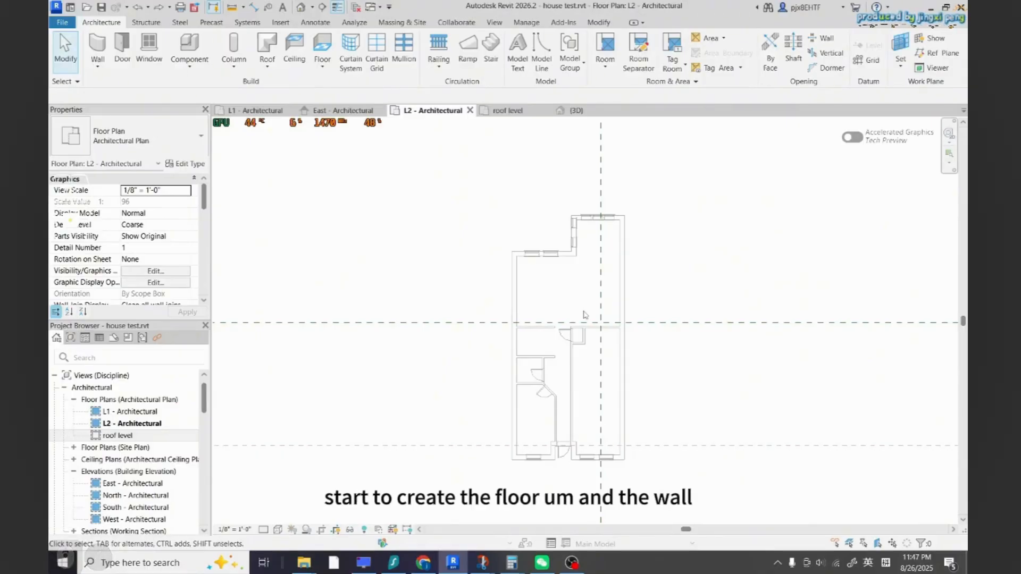
Select the first-floor floor slab in the L1 plan and copy it to the clipboard
click(508, 110)
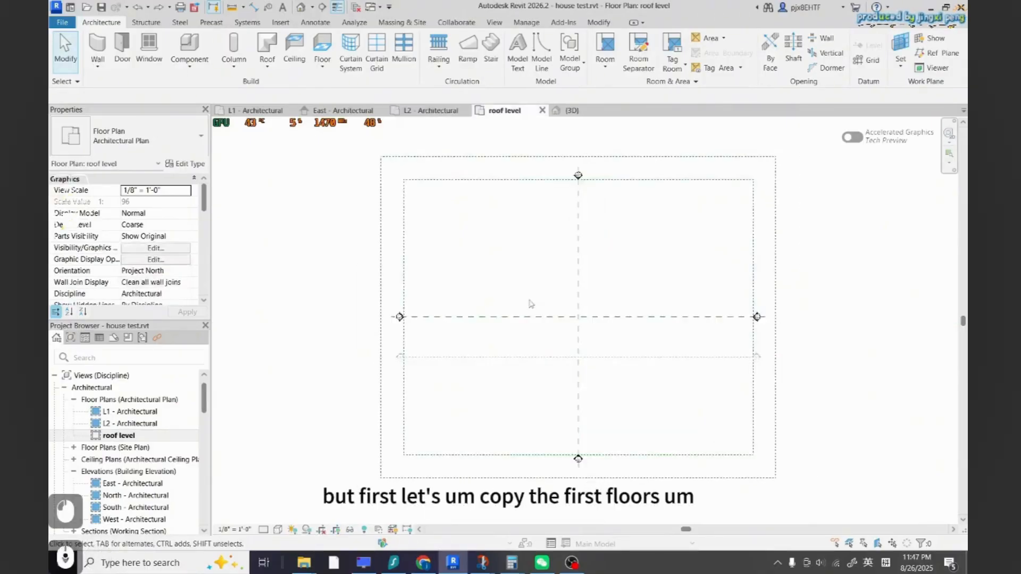
click(335, 110)
click(255, 110)
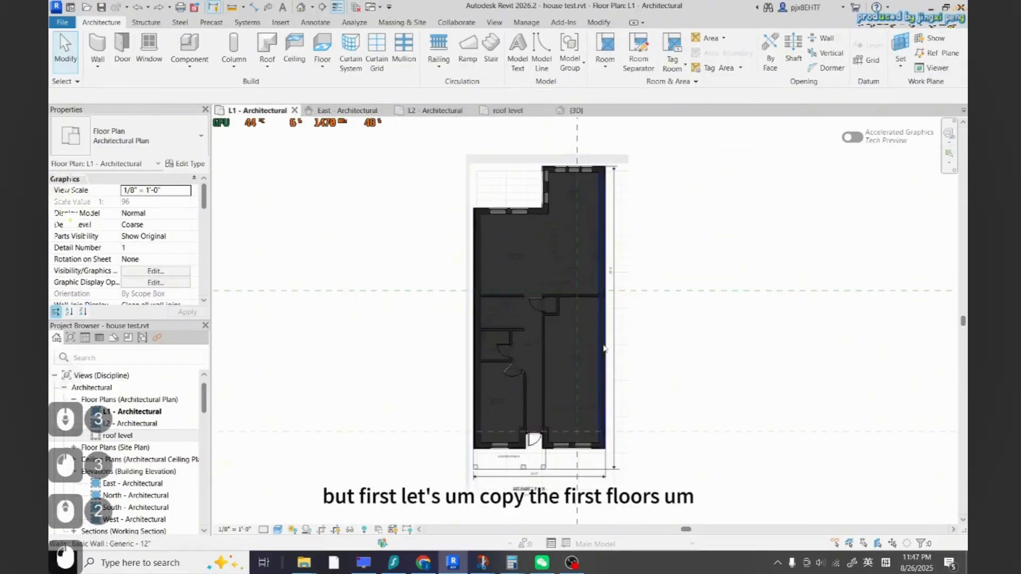
scroll(606, 451, up, 3)
scroll(583, 434, down, 2)
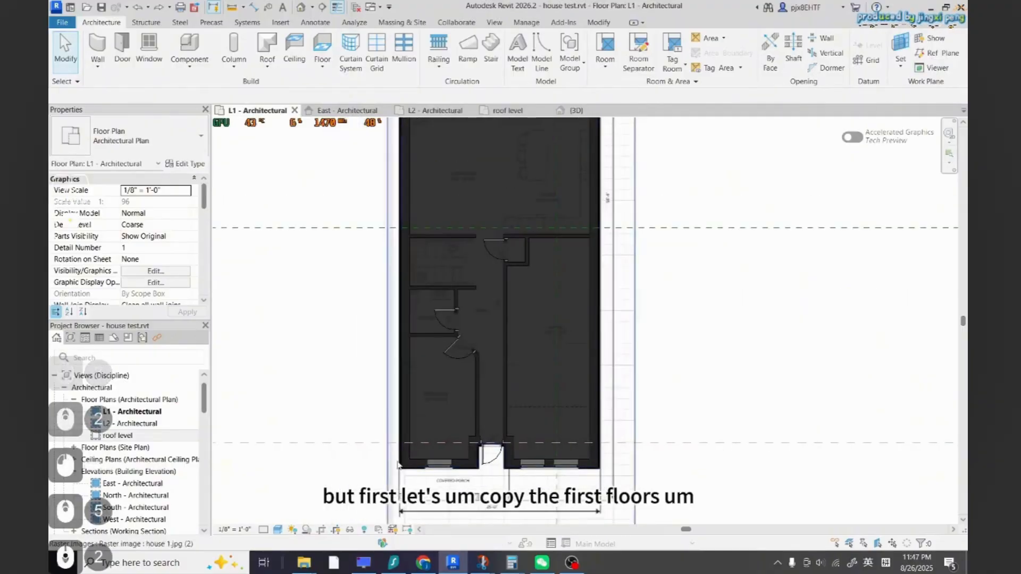
click(422, 446)
key(Escape)
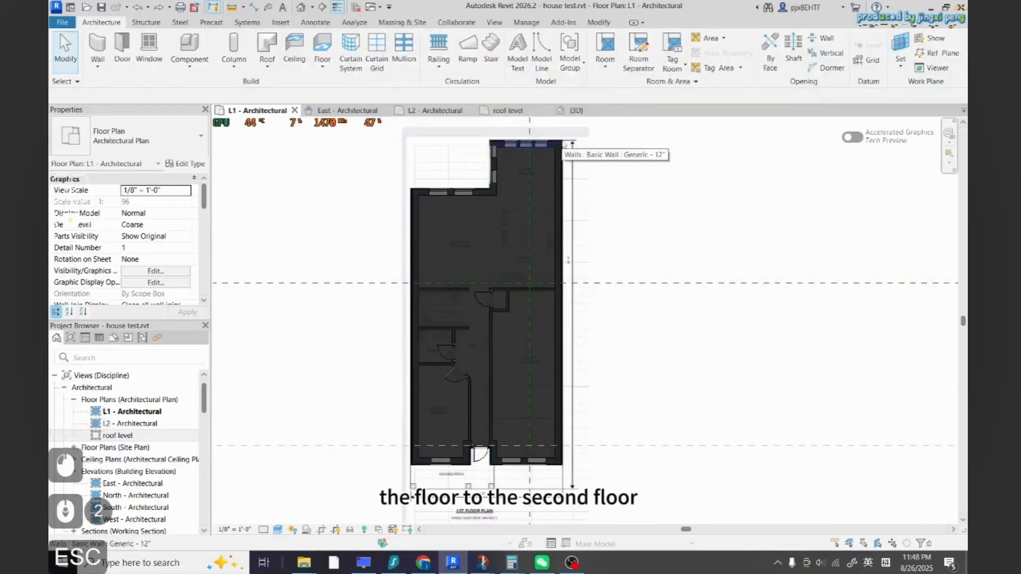
key(Tab)
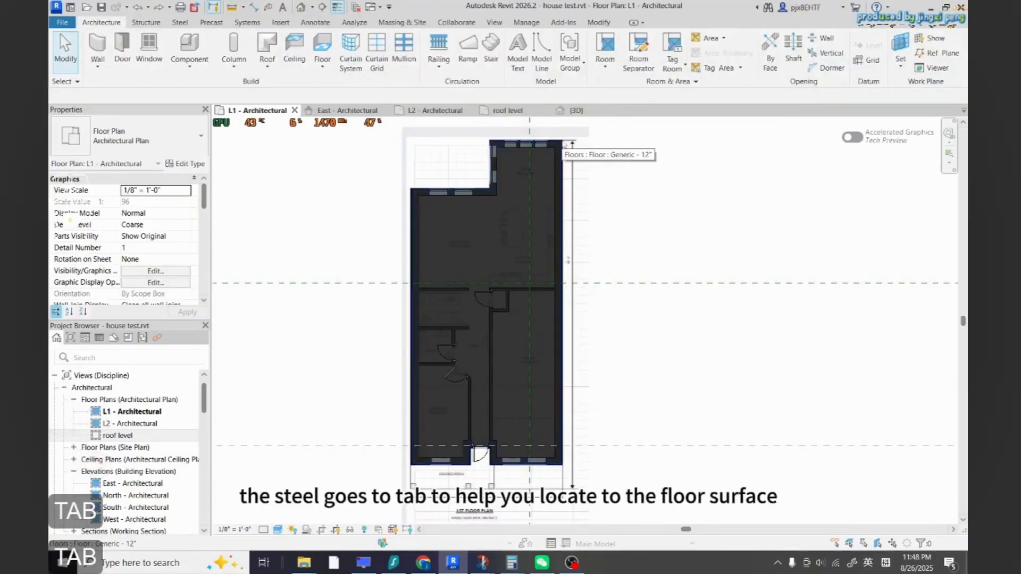
click(565, 145)
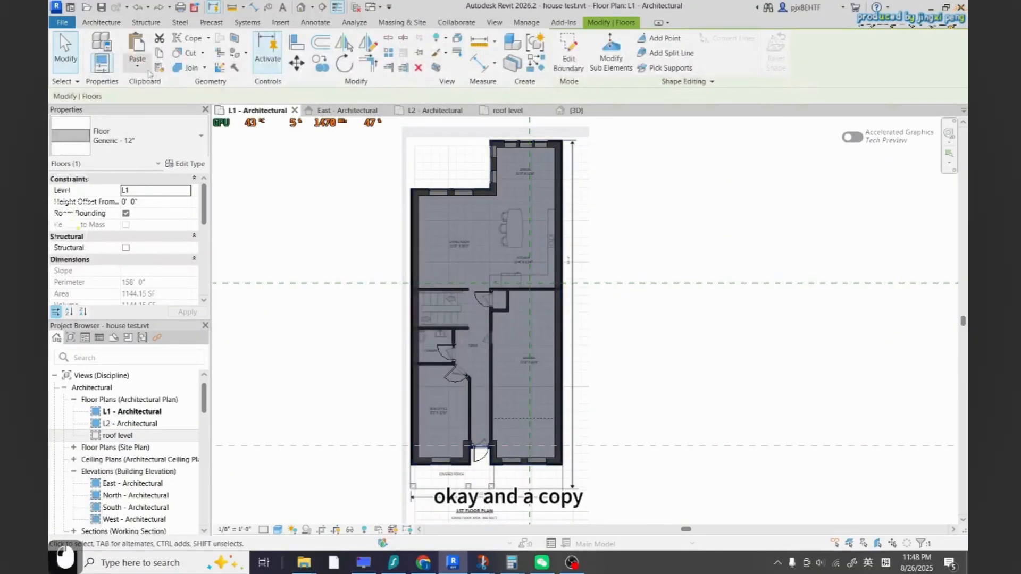
click(160, 53)
Paste the floor slab into the L2 plan aligned to the current view
click(432, 111)
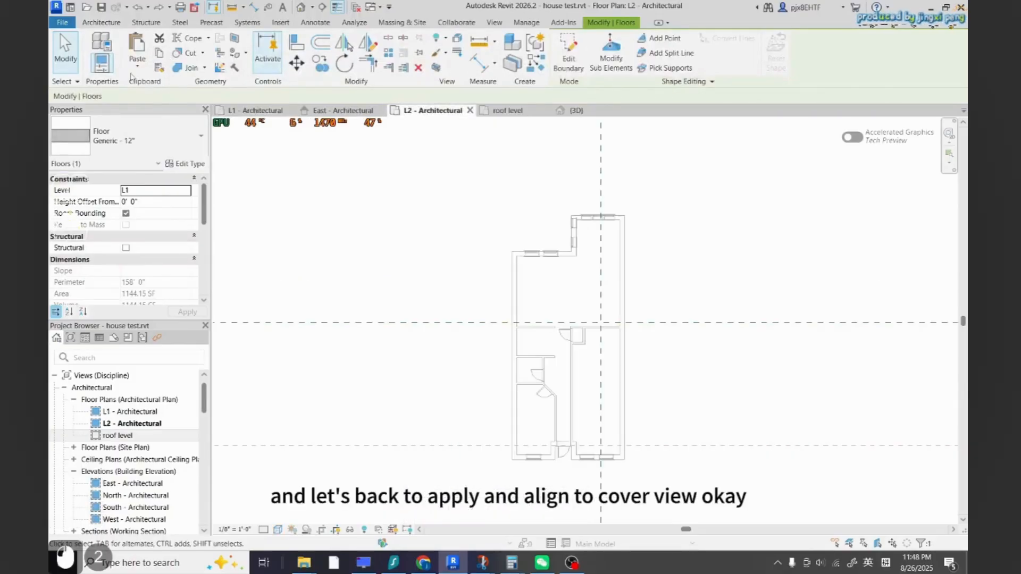
click(138, 64)
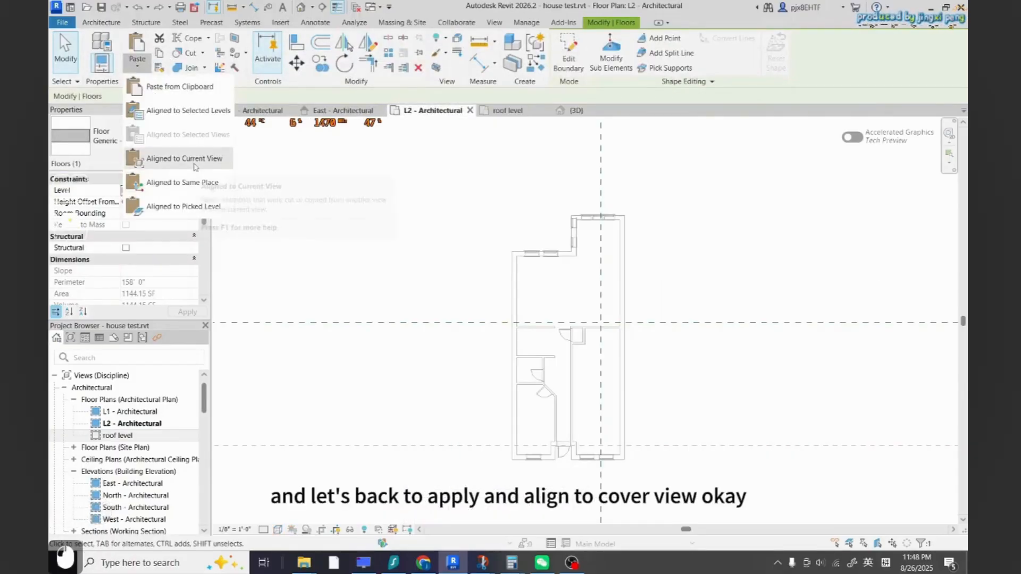
click(159, 158)
click(683, 320)
Switch the 3D view to the Shaded visual style
click(579, 111)
scroll(631, 375, up, 3)
shift+middle_drag(631, 376, 649, 326)
click(277, 529)
click(305, 480)
key(Escape)
key(Escape)
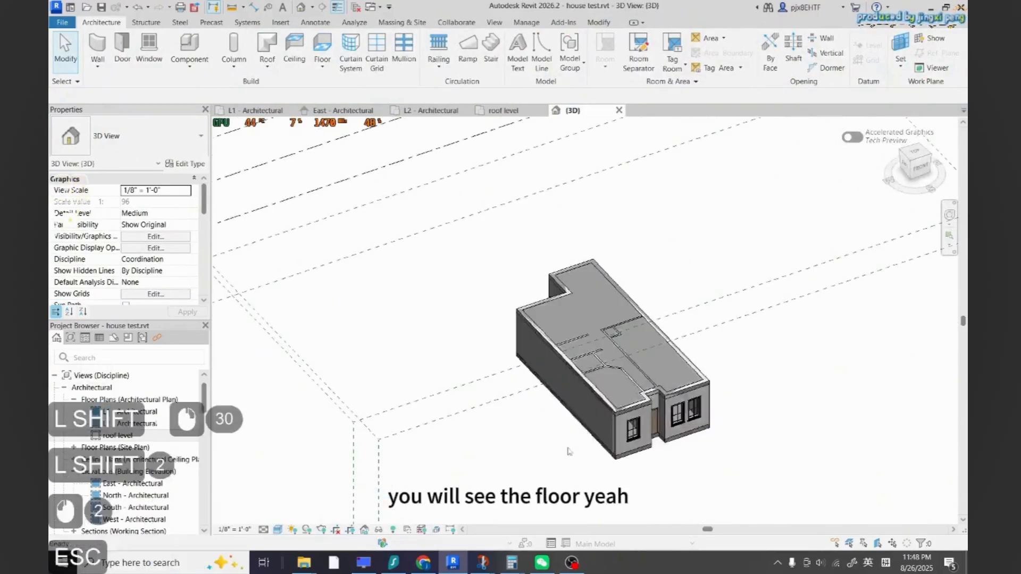
Orbit and zoom the 3D view to inspect the pasted floor on top of the walls
scroll(596, 452, down, 1)
mouse_move(606, 450)
shift+middle_down()
mouse_move(525, 463)
mouse_move(612, 436)
mouse_move(590, 412)
shift+middle_up()
scroll(641, 420, up, 6)
scroll(574, 409, up, 2)
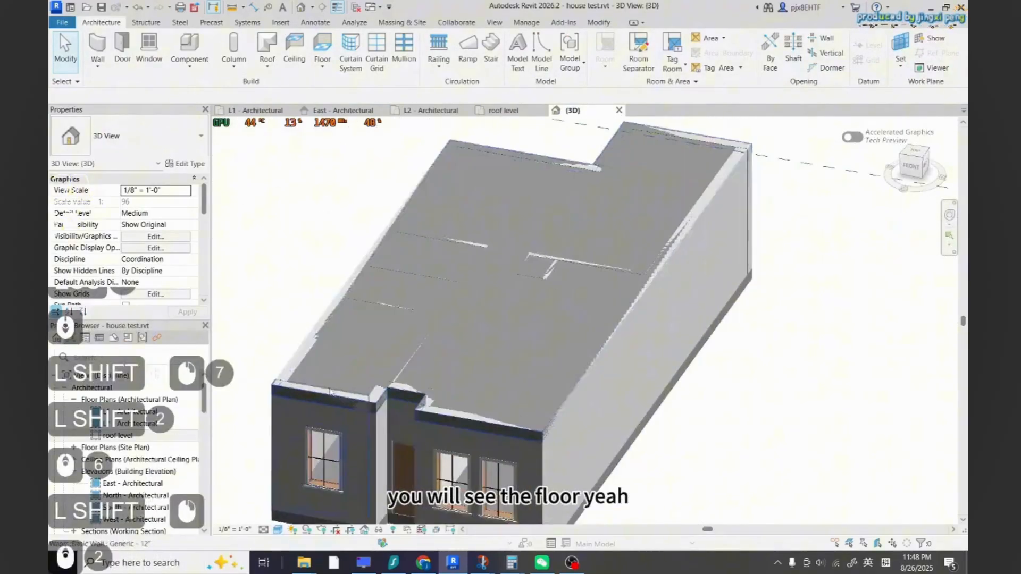
click(291, 394)
scroll(358, 408, down, 4)
shift+middle_drag(359, 408, 467, 425)
key(Escape)
key(Escape)
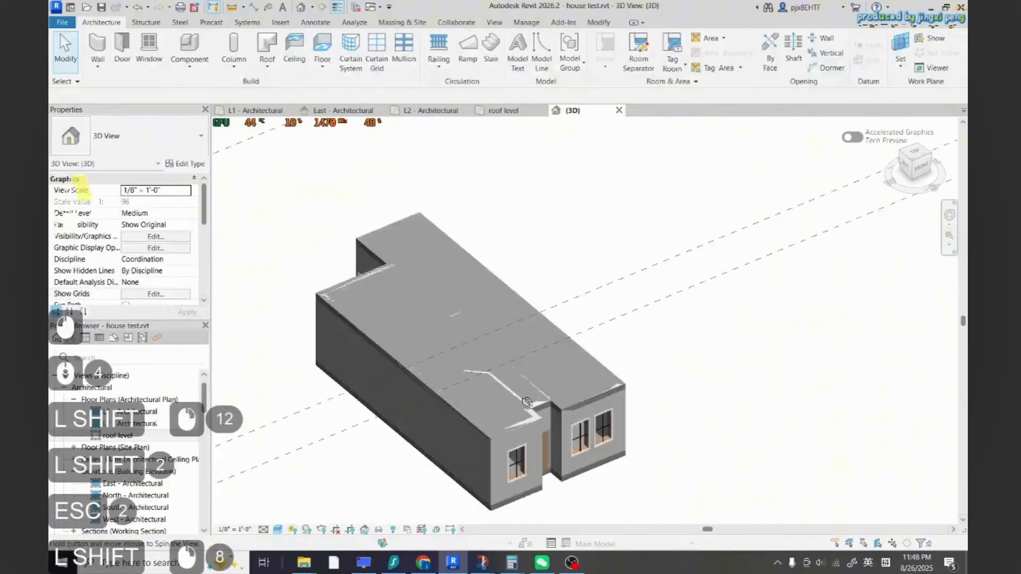
scroll(464, 429, up, 6)
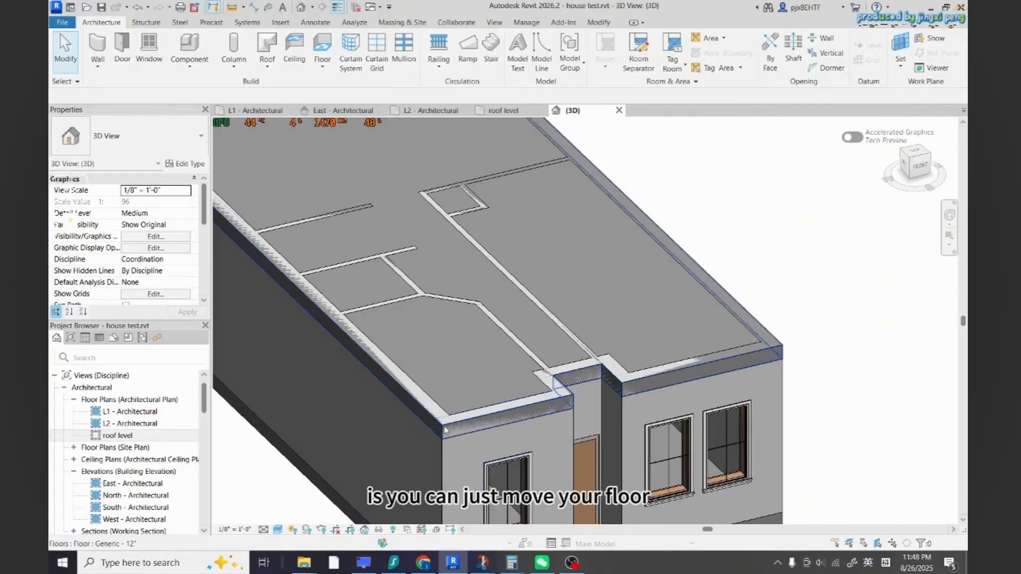
Set the pasted second-floor slab's height offset from level to 1'
click(506, 416)
shift+middle_drag(506, 417, 142, 256)
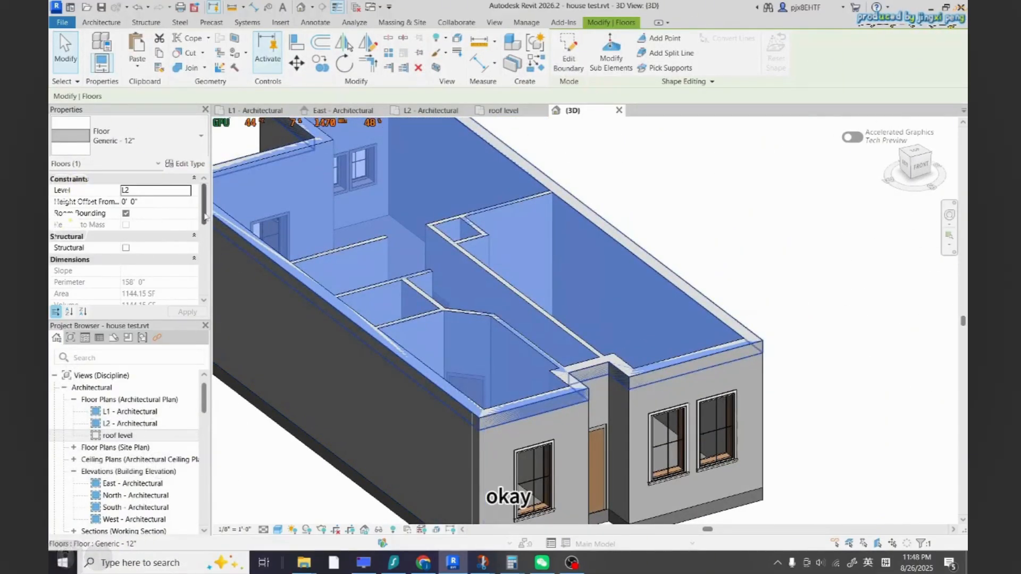
mouse_move(204, 210)
mouse_down()
mouse_move(204, 255)
mouse_move(204, 210)
mouse_up()
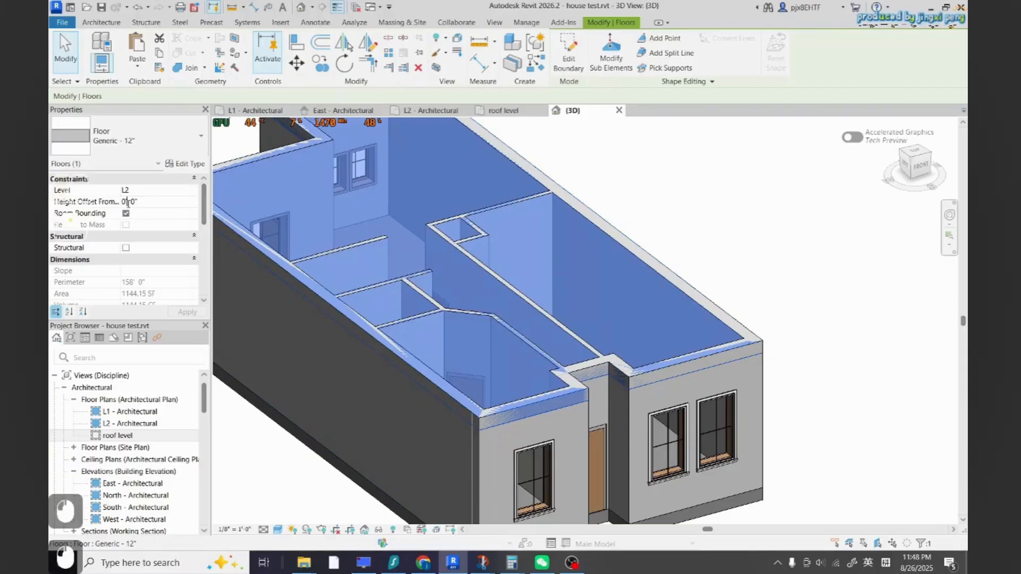
text(1)
key(Return)
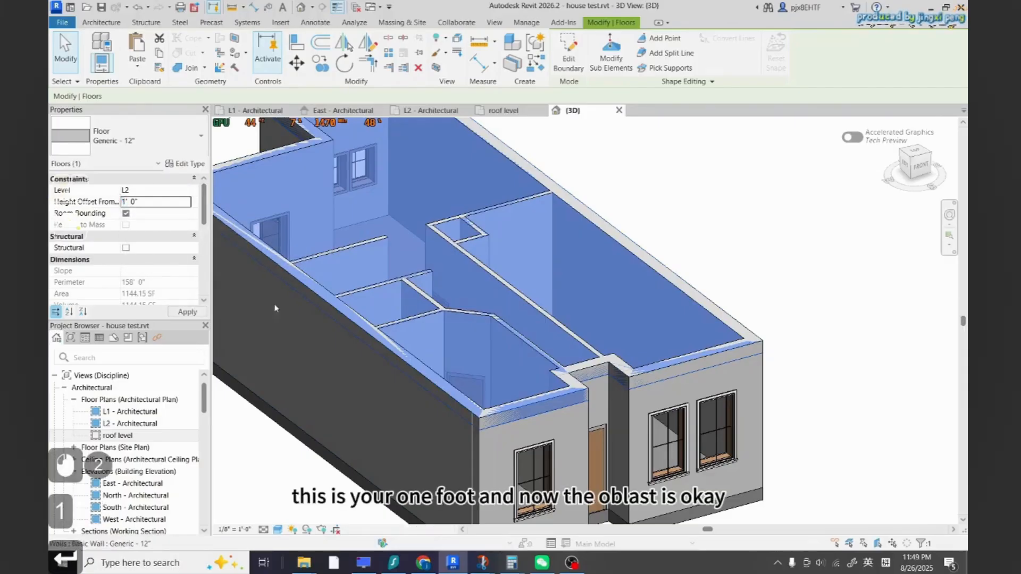
key(Escape)
key(Escape)
Set the L2 plan's underlay orientation to Look up
scroll(542, 426, down, 2)
shift+middle_drag(617, 427, 573, 426)
scroll(512, 419, down, 3)
scroll(610, 412, up, 1)
click(429, 111)
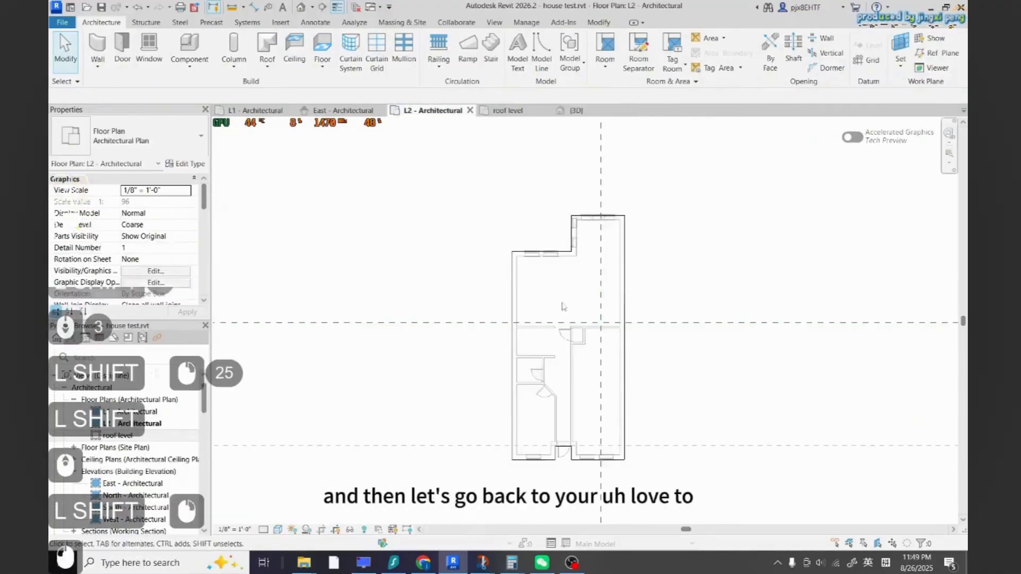
scroll(420, 139, up, 1)
key(Escape)
key(Escape)
scroll(418, 183, down, 3)
scroll(583, 282, up, 3)
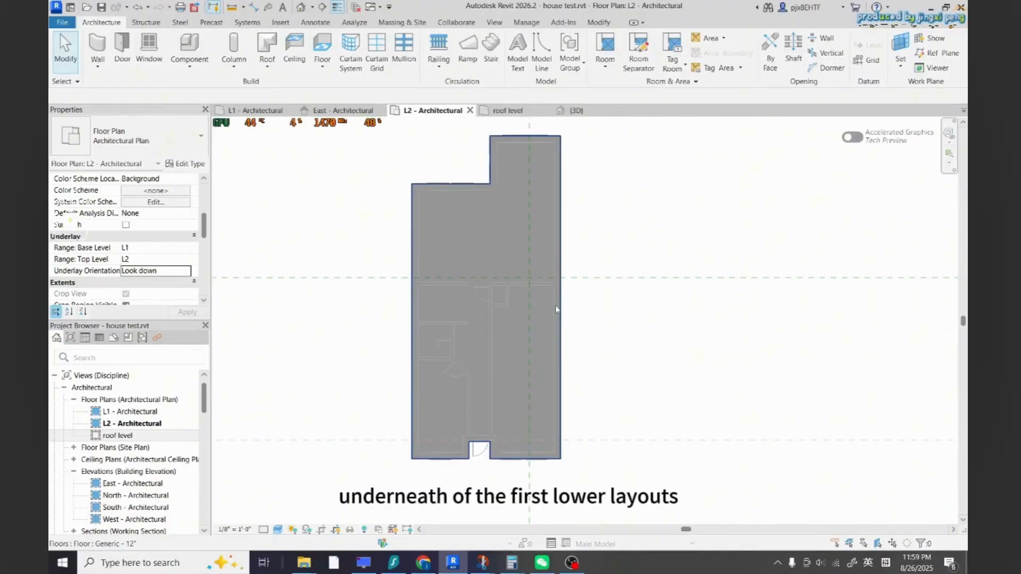
click(366, 373)
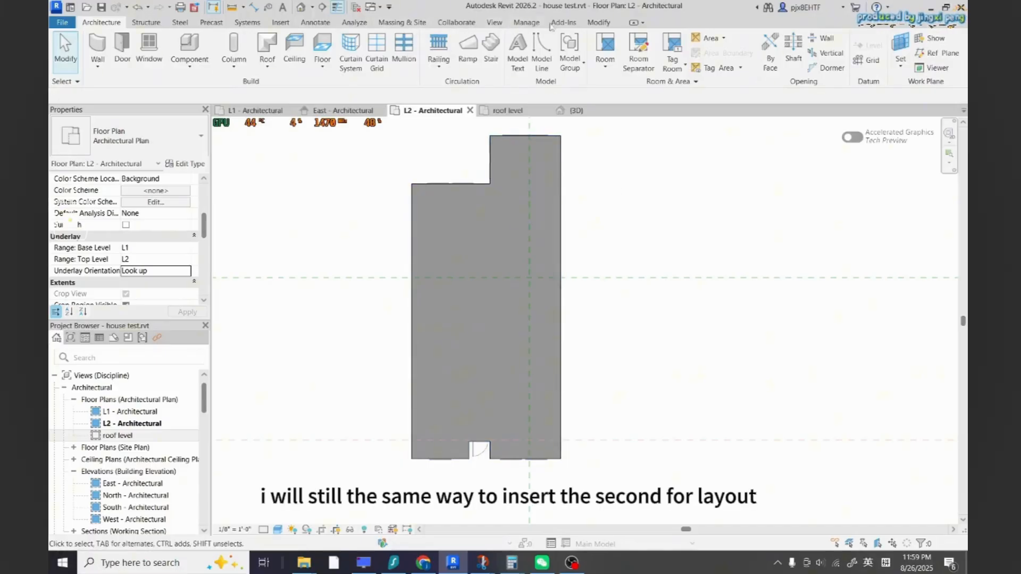
Import the house 2.jpg second-floor plan image and place it in the L2 plan view
click(281, 23)
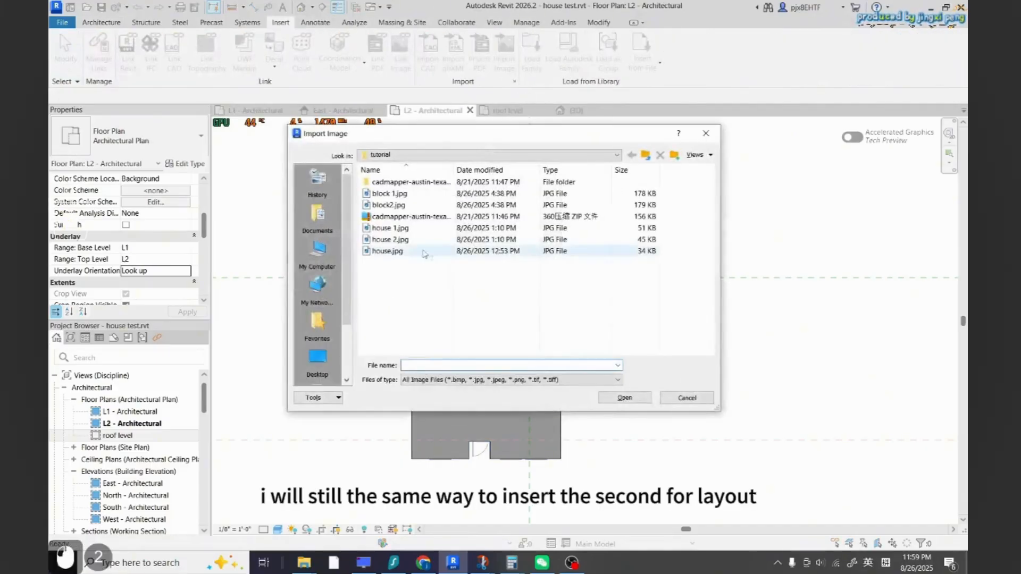
click(424, 251)
click(425, 241)
click(637, 401)
scroll(591, 361, down, 4)
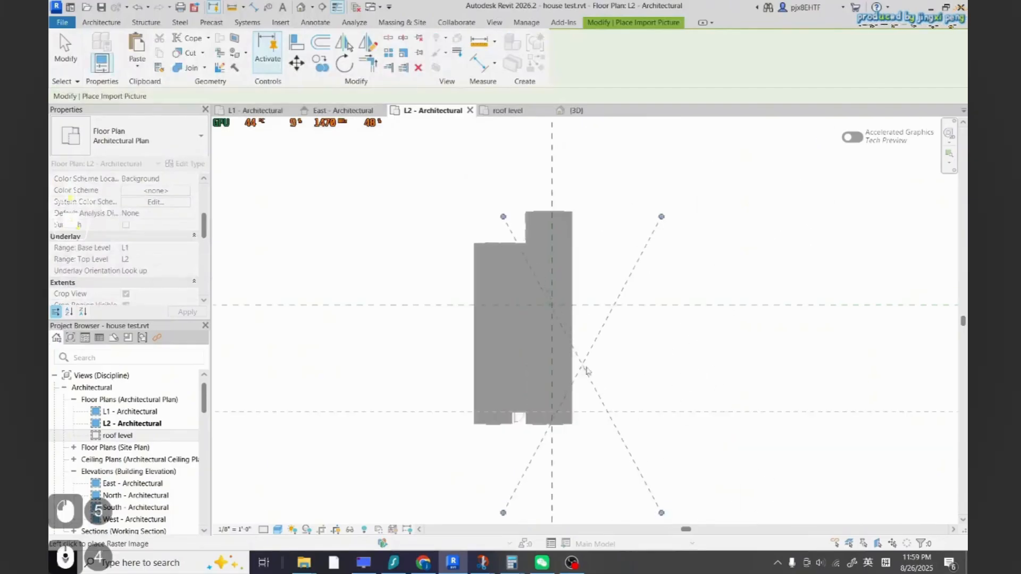
click(701, 349)
scroll(786, 462, up, 4)
scroll(784, 424, down, 6)
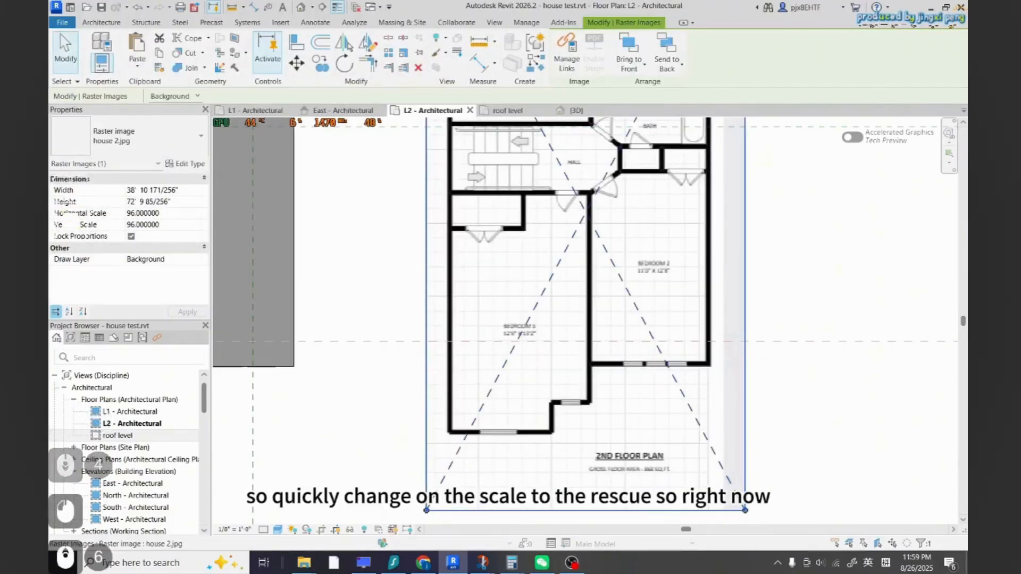
Switch to Calculator, divide 11 by 14.5 to get the image scale factor, and copy the result
key(Escape)
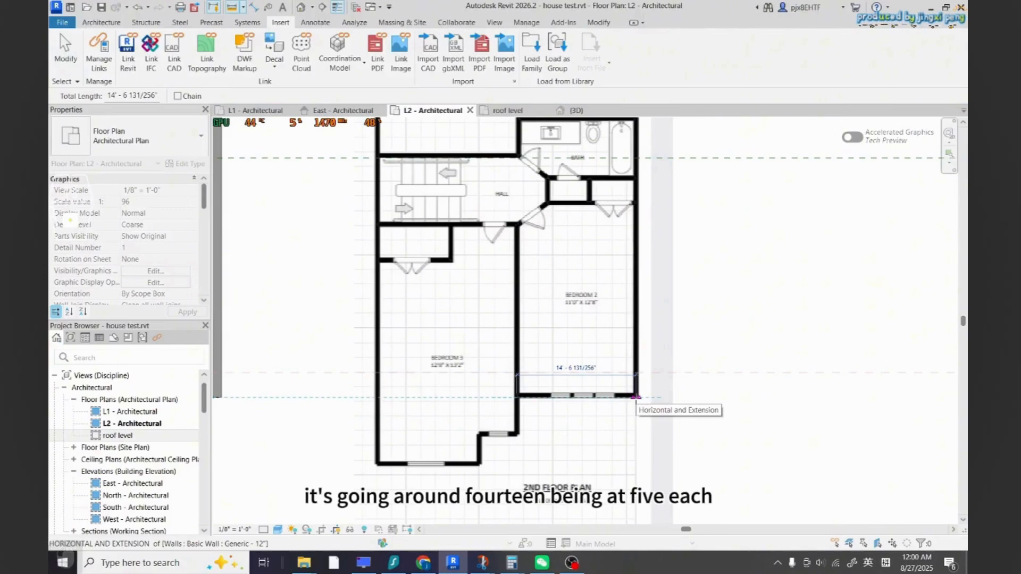
key(Escape)
scroll(602, 341, down, 1)
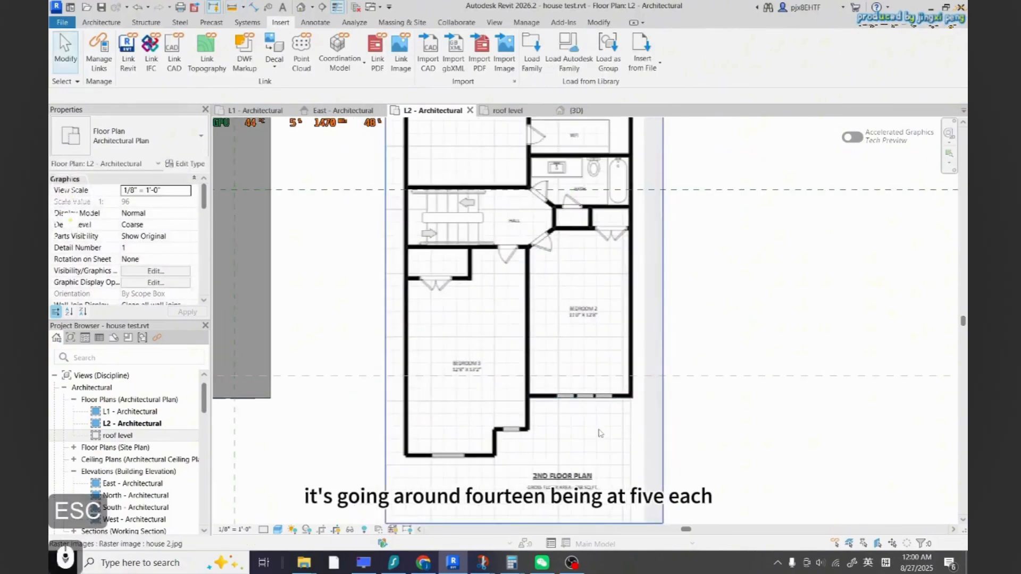
click(511, 562)
click(678, 508)
key(Escape)
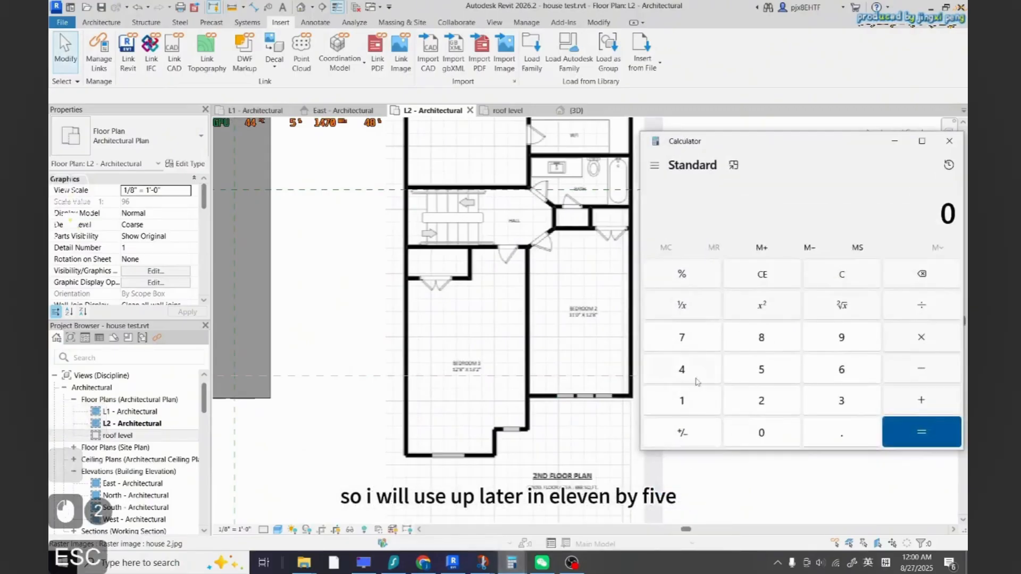
click(681, 401)
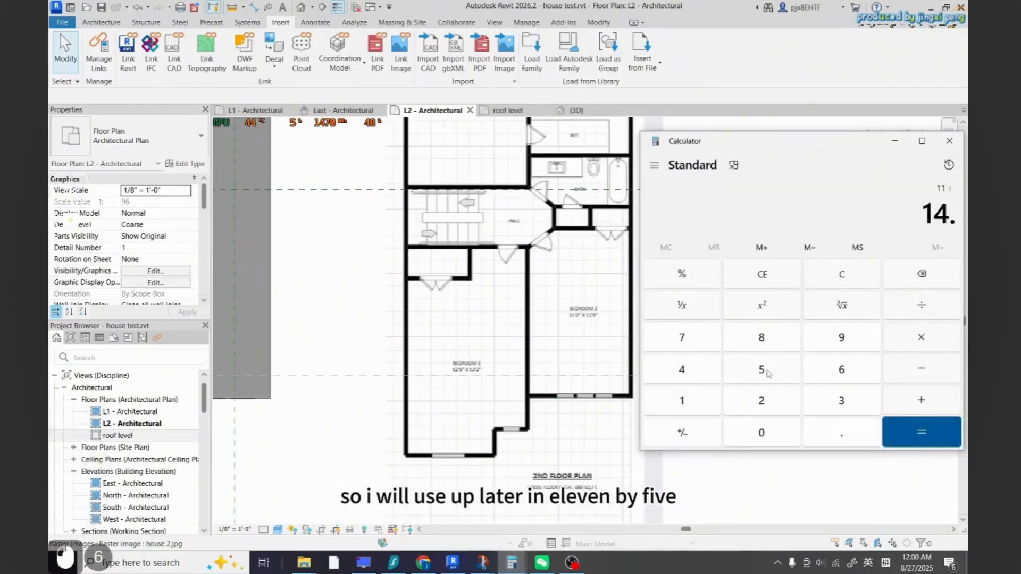
click(939, 442)
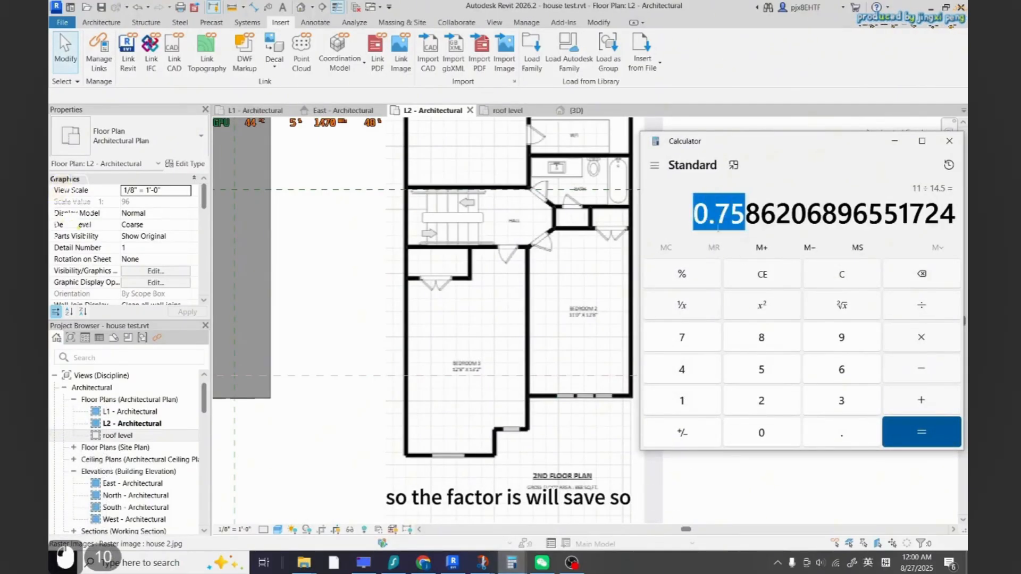
key(ctrl+c)
Scale the second-floor plan image numerically by the calculated factor
click(711, 484)
scroll(630, 400, up, 1)
scroll(630, 400, down, 2)
click(629, 409)
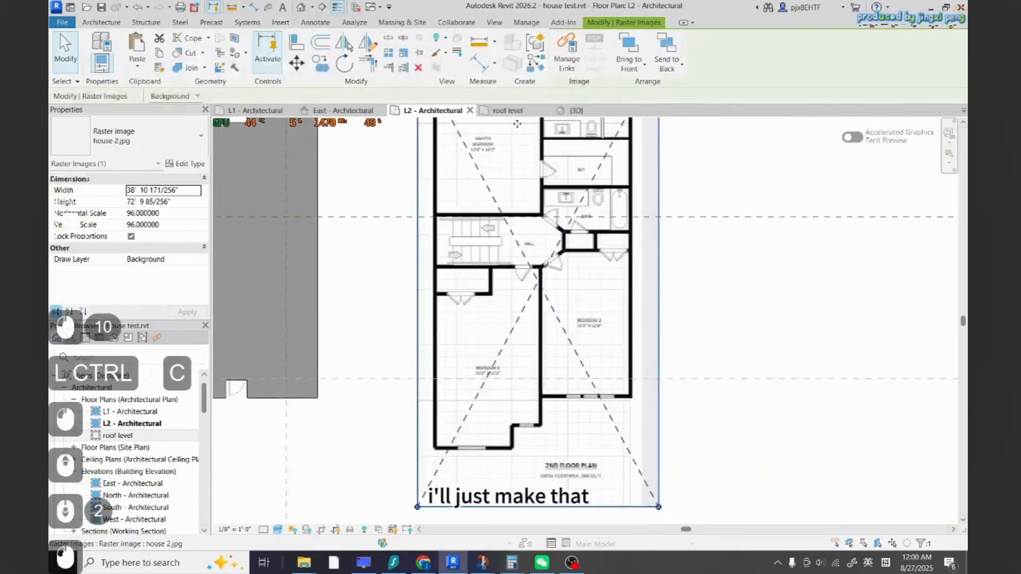
click(404, 53)
scroll(515, 370, down, 3)
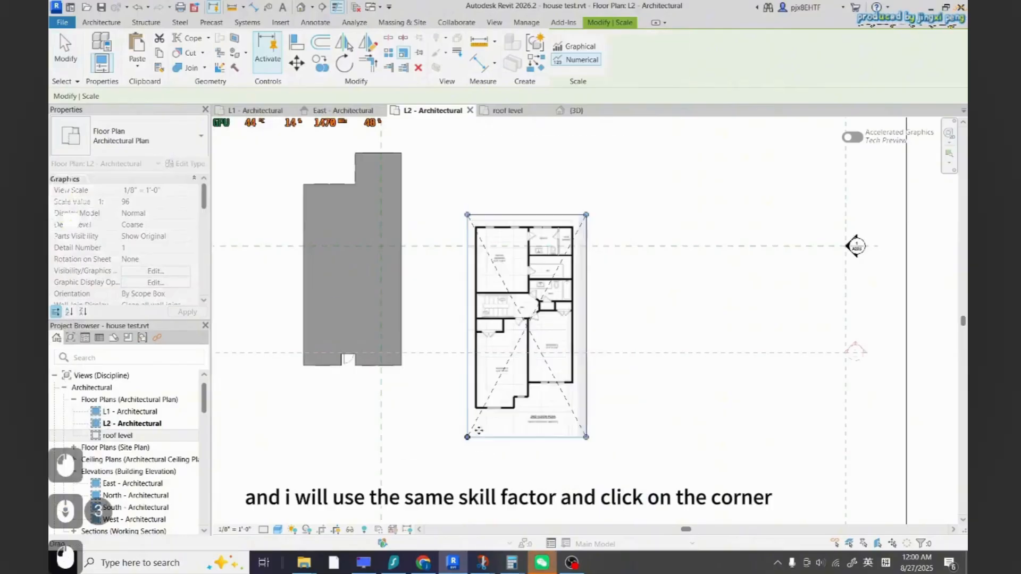
key(Escape)
scroll(549, 367, down, 2)
click(548, 369)
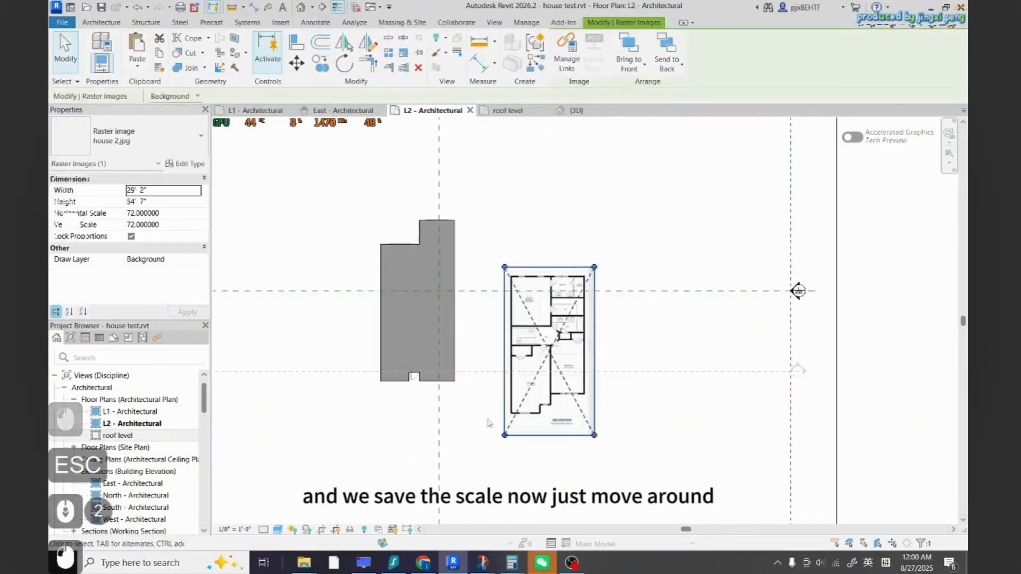
Move the scaled plan image onto the existing second-floor slab
scroll(474, 384, up, 2)
drag(571, 346, 411, 259)
scroll(359, 334, up, 2)
scroll(450, 397, down, 2)
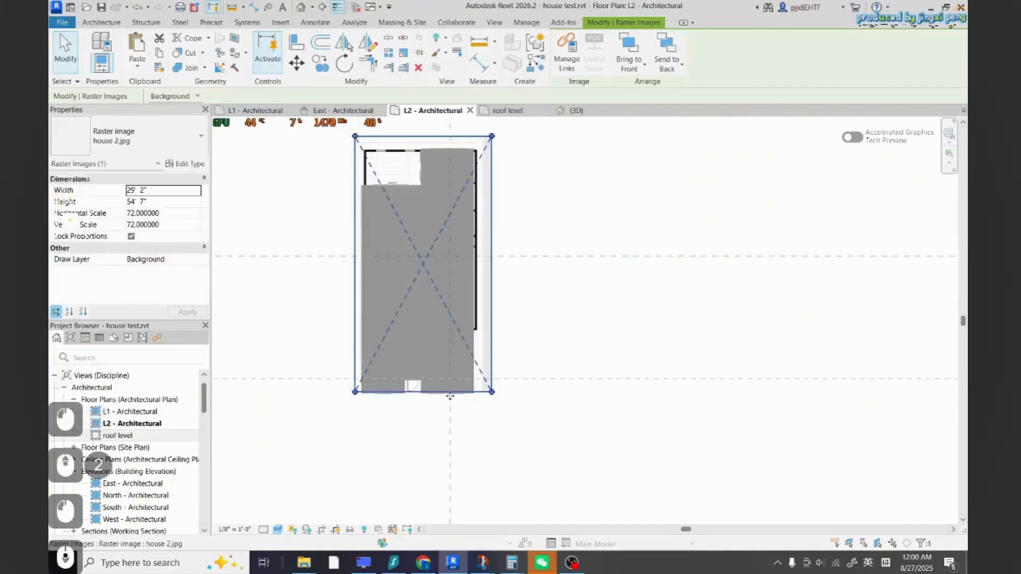
Set the view's graphic display transparency to 40 so the underlying plan shows through the slab
click(277, 530)
click(367, 437)
click(778, 317)
click(792, 317)
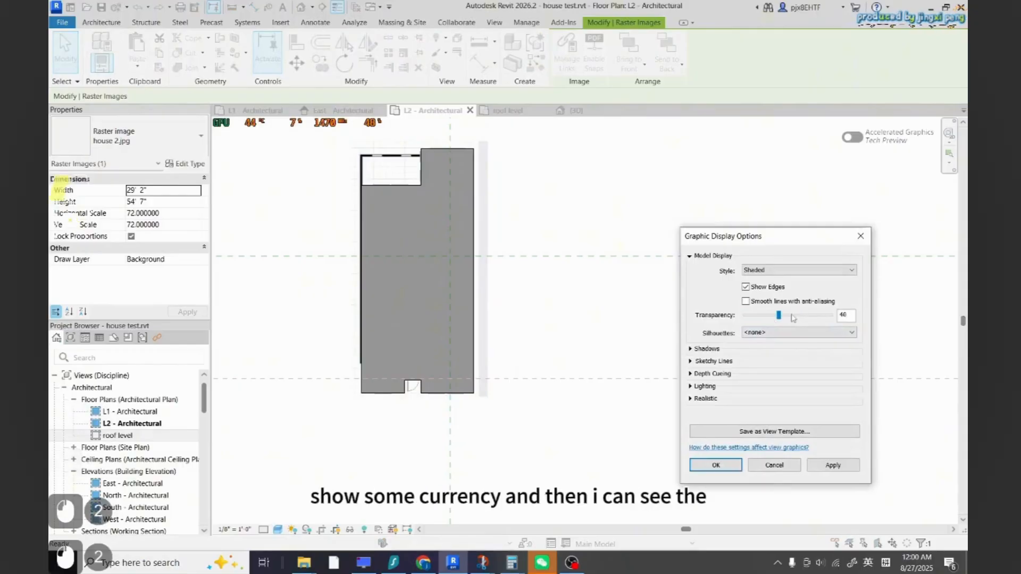
click(834, 467)
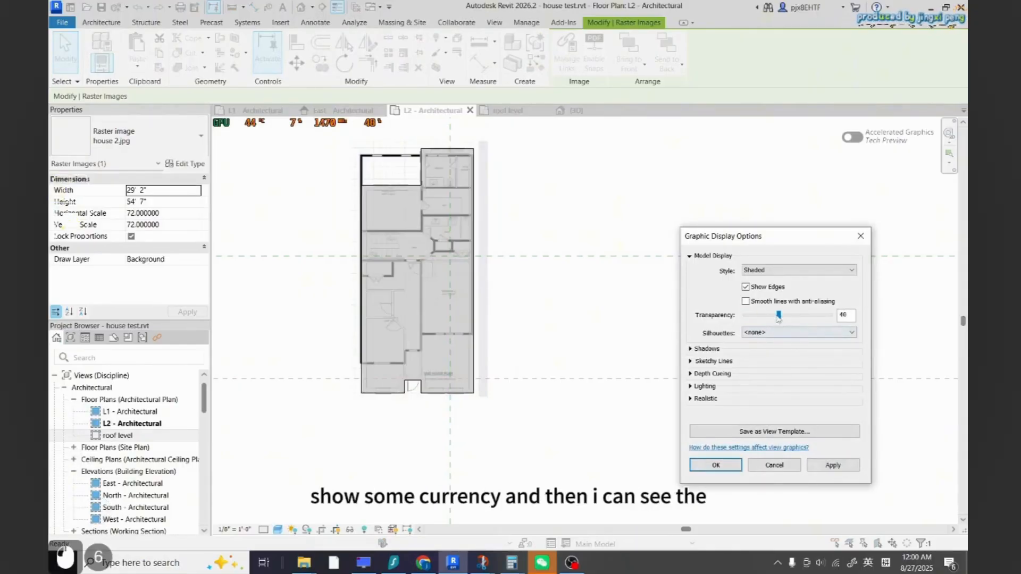
click(832, 466)
click(715, 465)
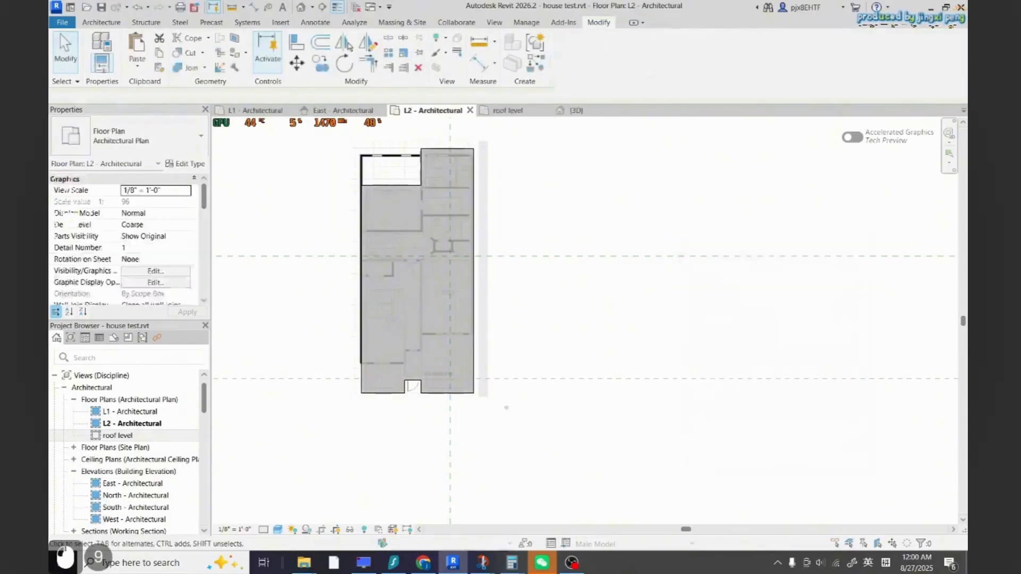
Nudge the plan image down to line it up with the first-floor outline
scroll(494, 306, up, 3)
scroll(493, 306, down, 3)
click(456, 303)
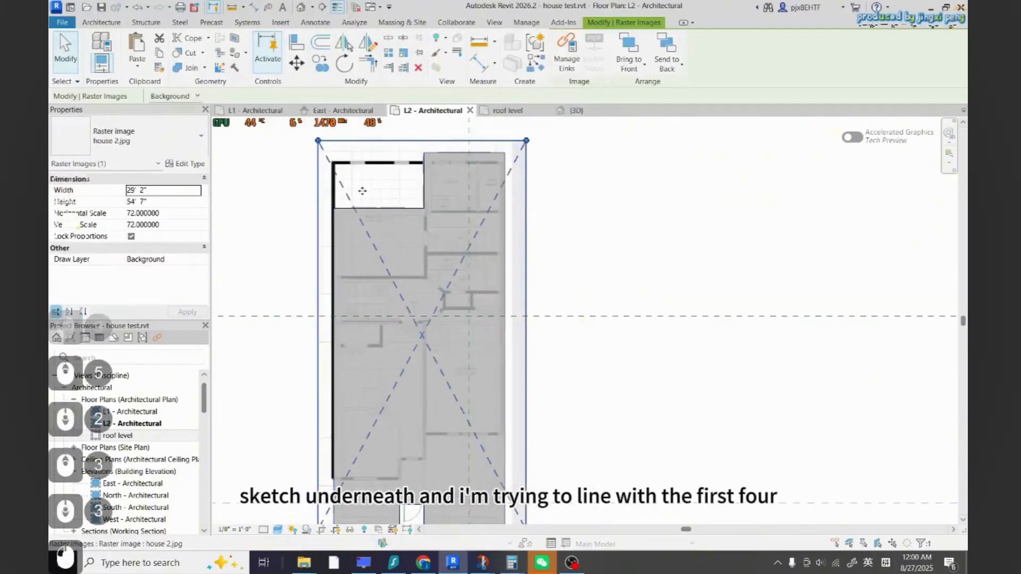
scroll(456, 303, down, 1)
drag(430, 328, 431, 363)
click(336, 425)
Pull a copy of the plan image out beside the house as a reference
scroll(372, 445, up, 4)
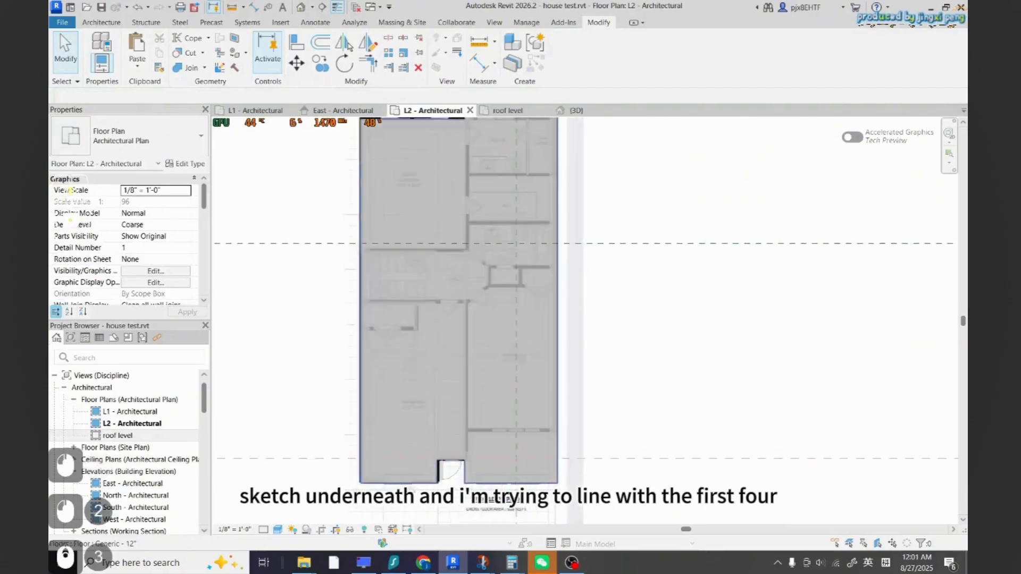
scroll(445, 442, down, 3)
scroll(437, 329, down, 2)
scroll(434, 276, up, 2)
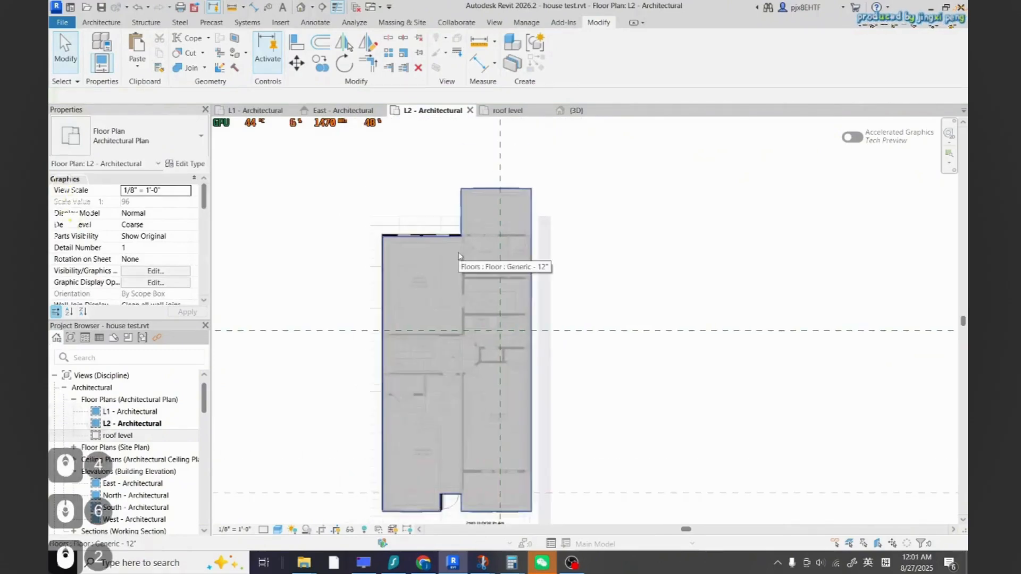
scroll(610, 371, down, 2)
click(548, 363)
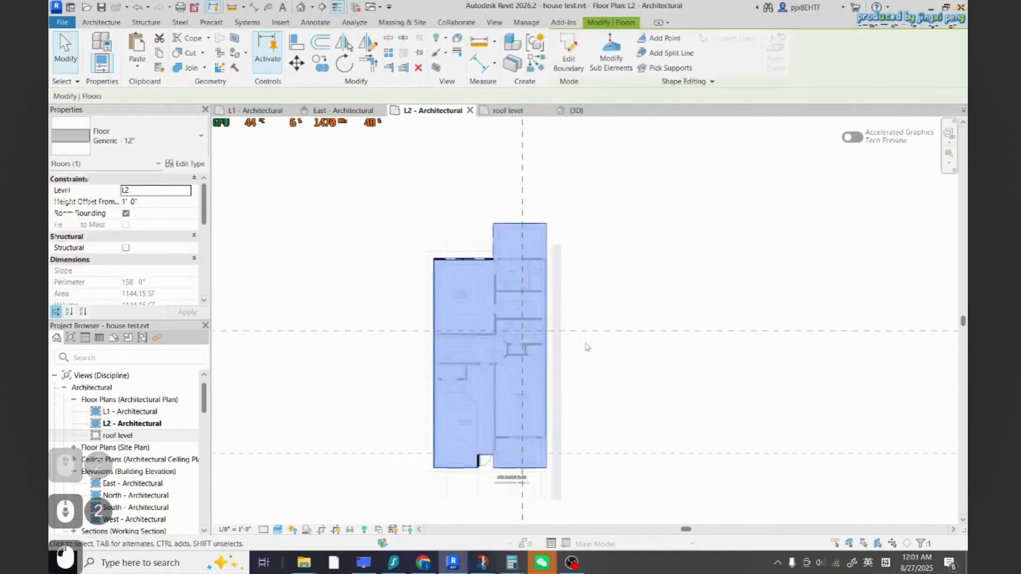
click(553, 361)
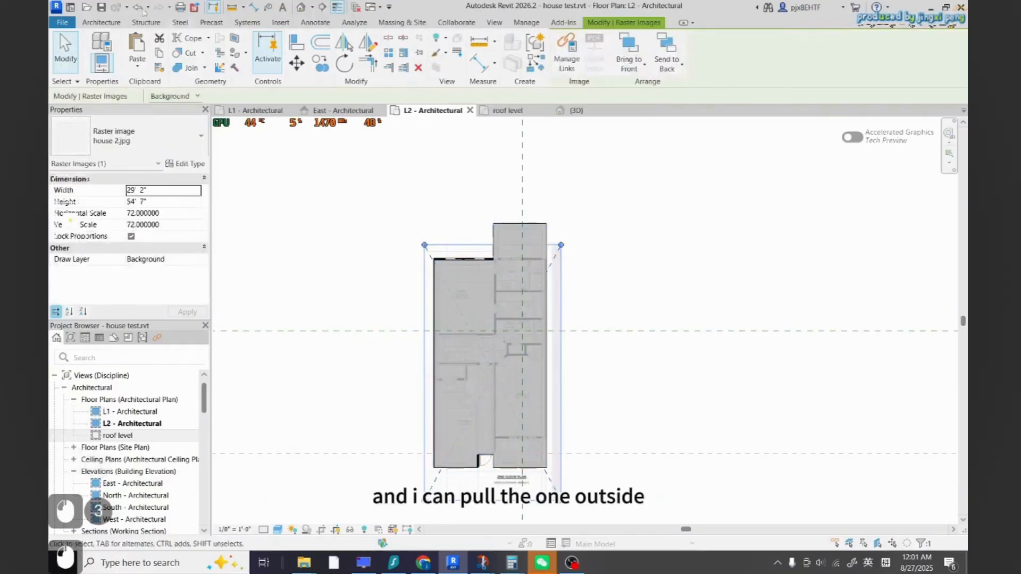
drag(562, 349, 673, 453)
scroll(575, 348, down, 2)
click(673, 453)
key(Escape)
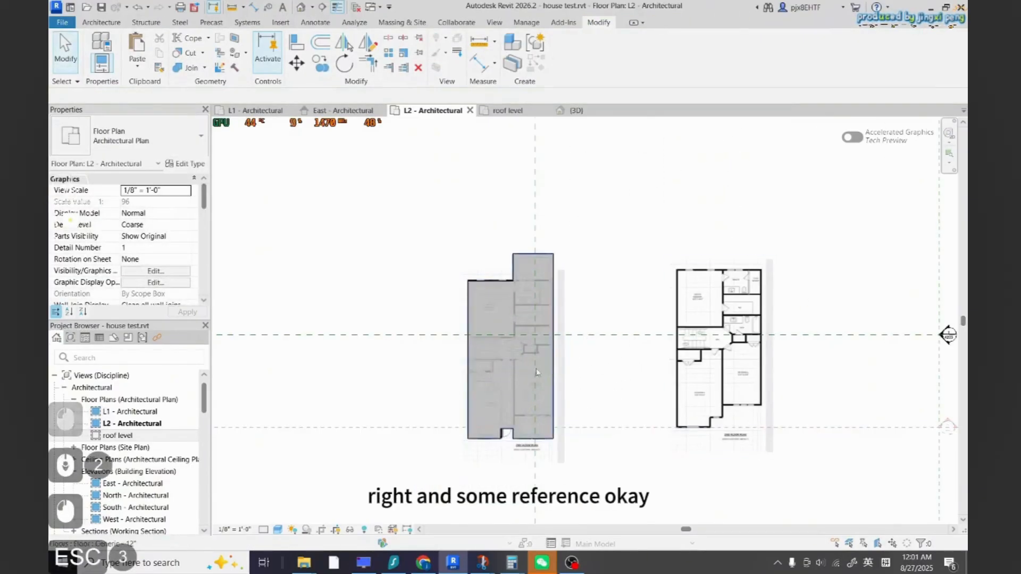
Pick the top edge of the upper floor to place a Generic 12" wall along it
scroll(514, 272, up, 3)
scroll(513, 273, down, 3)
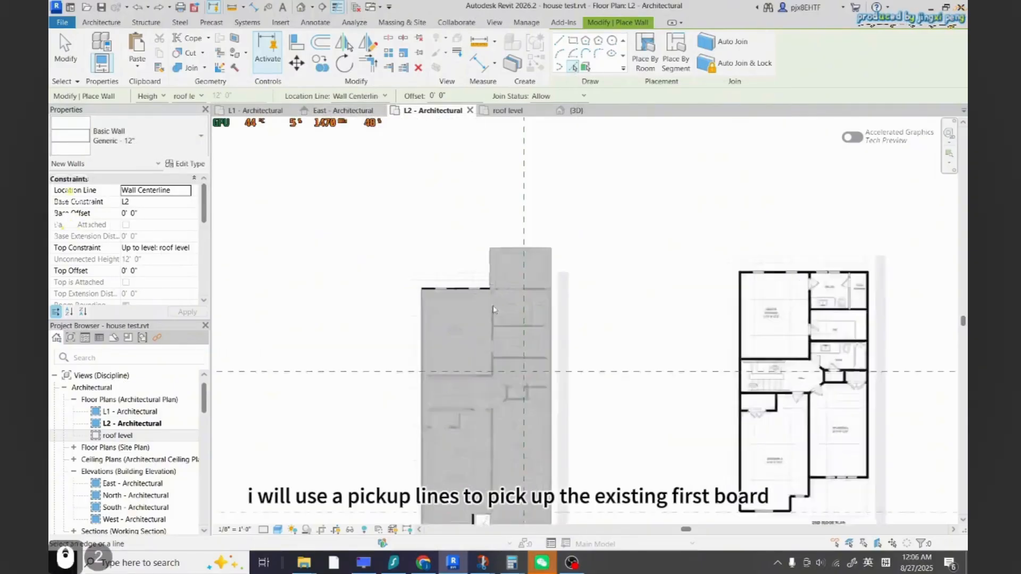
scroll(488, 294, up, 9)
scroll(329, 312, up, 2)
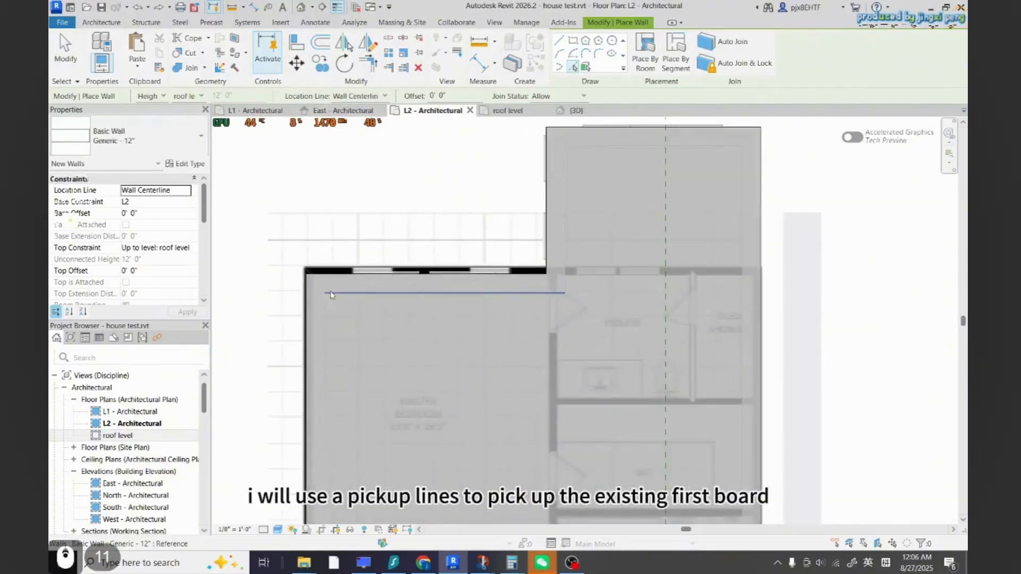
click(318, 285)
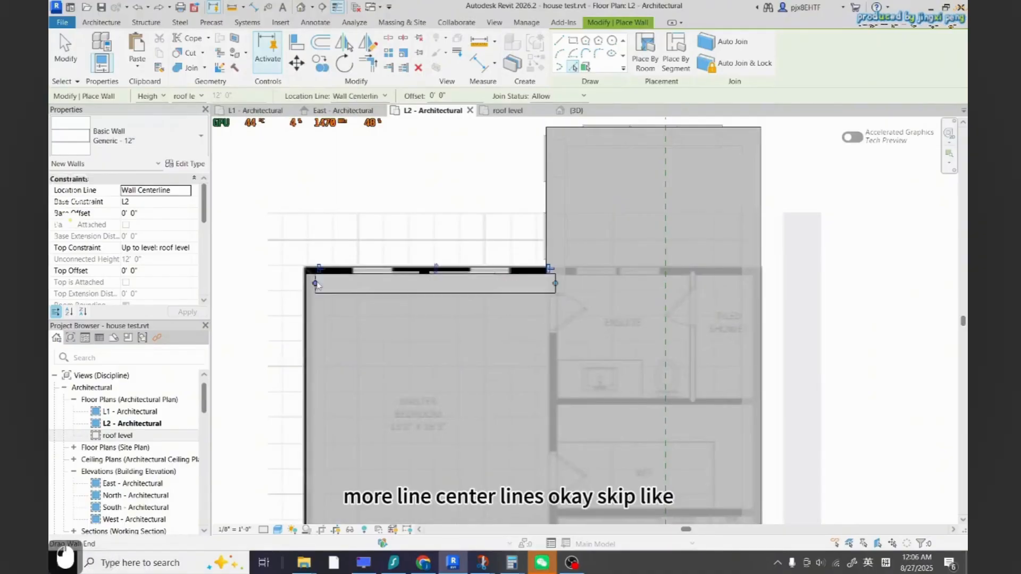
Undo the last picked wall along the floor's edge
scroll(325, 283, down, 5)
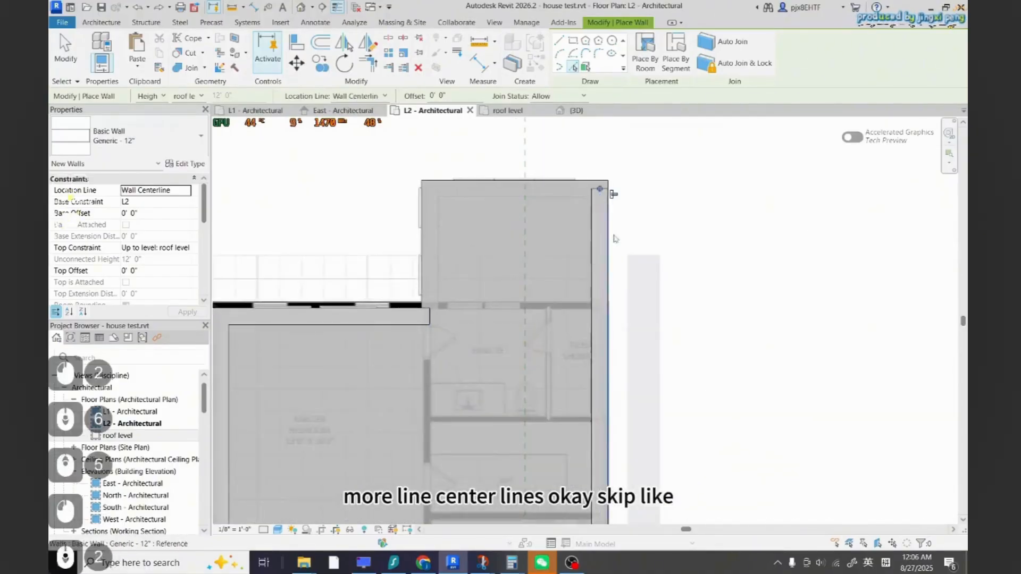
scroll(622, 414, down, 4)
scroll(622, 414, up, 5)
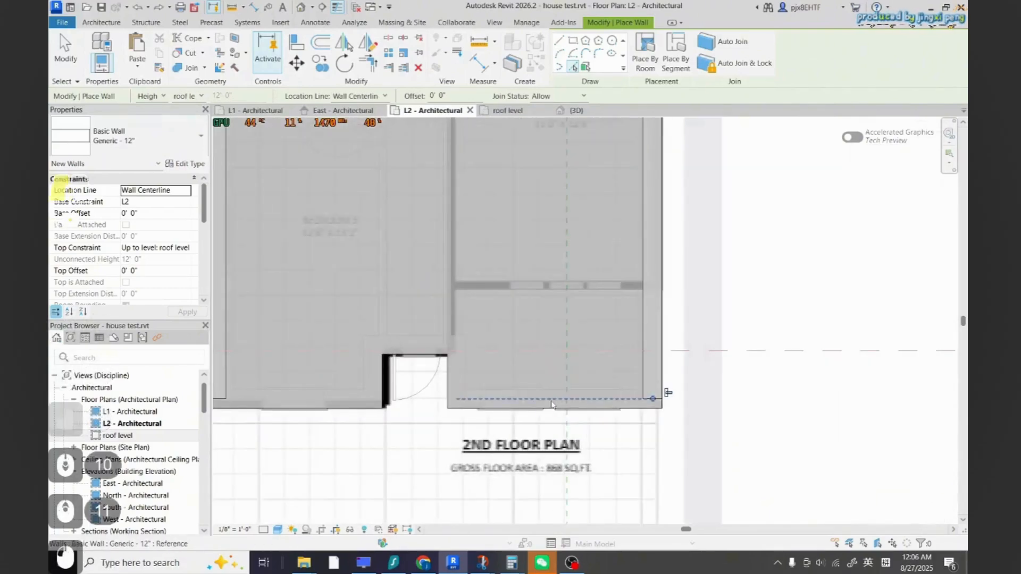
key(ctrl+z)
Pick the lower-left edge of the floor to place a wall along it
scroll(479, 378, down, 4)
scroll(560, 380, up, 6)
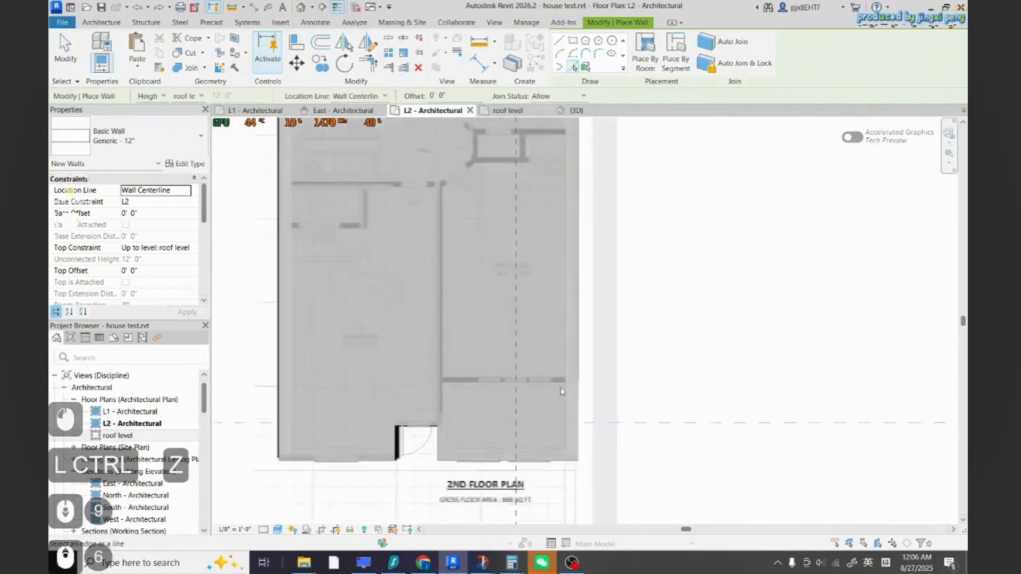
scroll(560, 381, down, 4)
scroll(285, 455, up, 6)
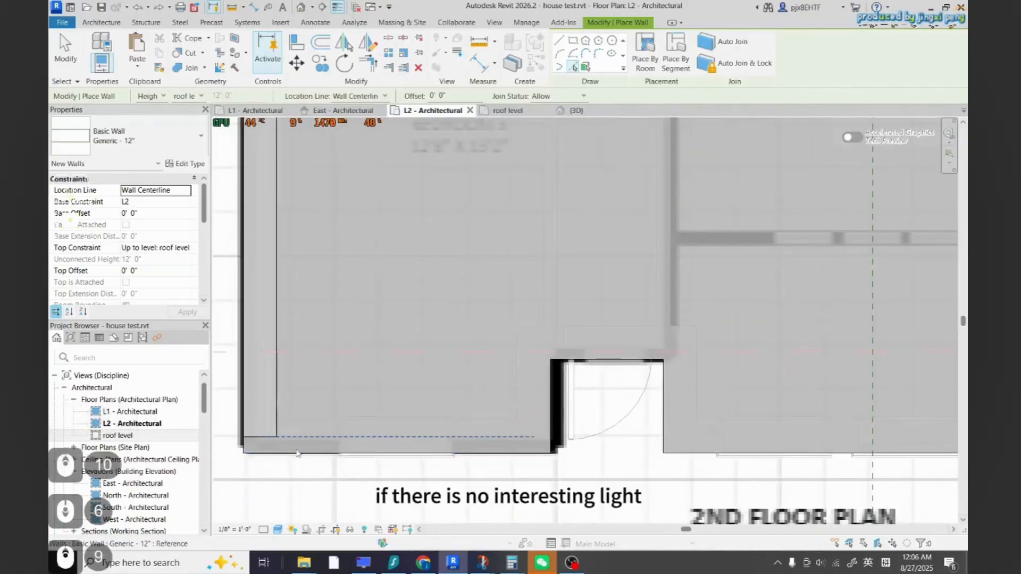
click(328, 447)
Pick a wall along the short edge above the entry door and undo it
scroll(398, 448, down, 9)
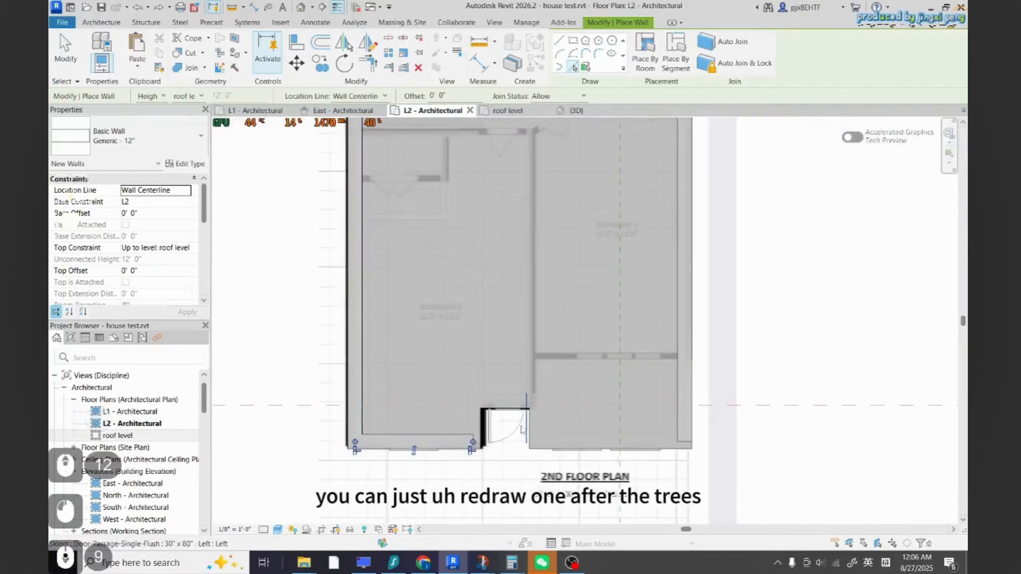
scroll(435, 447, up, 3)
scroll(447, 445, down, 6)
scroll(445, 446, up, 15)
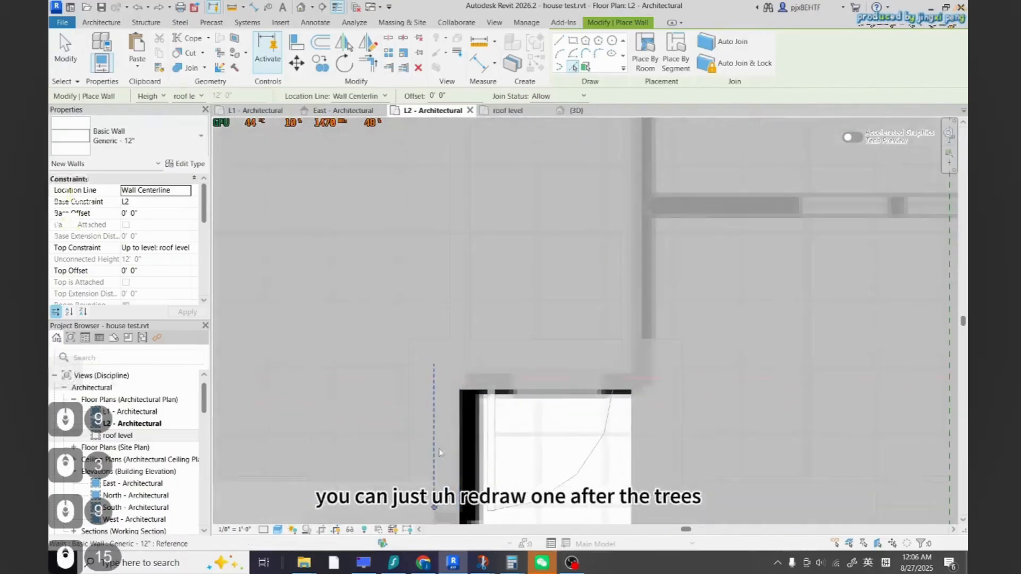
click(537, 381)
key(ctrl+z)
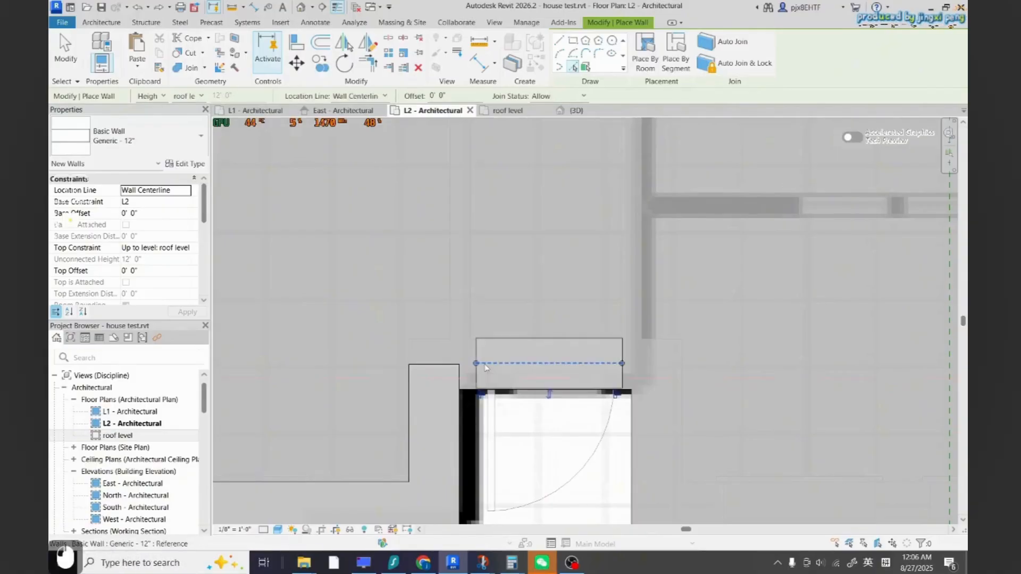
scroll(505, 409, down, 8)
scroll(505, 409, down, 16)
scroll(505, 414, up, 11)
key(Escape)
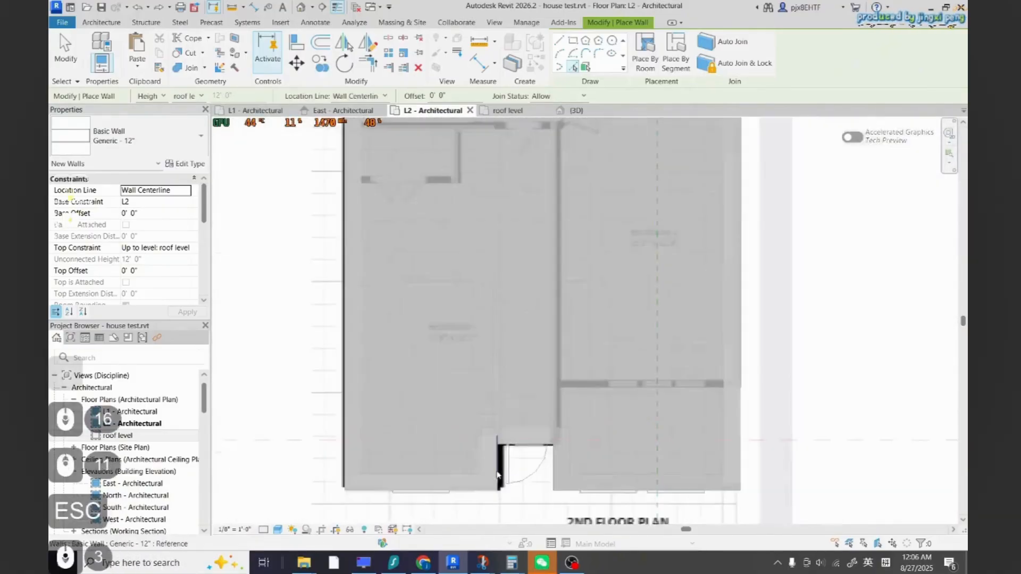
scroll(501, 445, up, 7)
key(Escape)
key(t)
key(r)
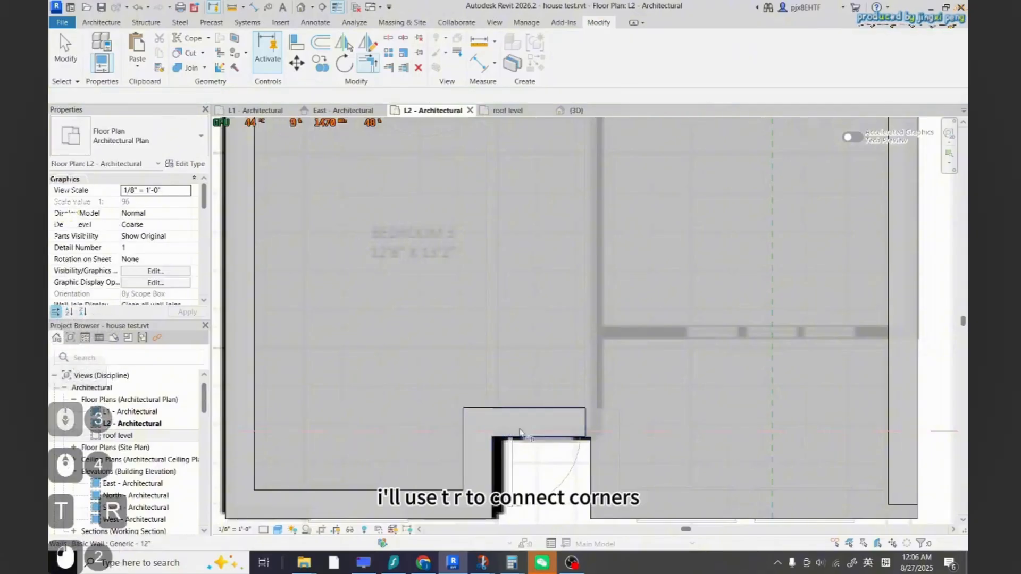
scroll(568, 426, down, 2)
scroll(612, 441, down, 2)
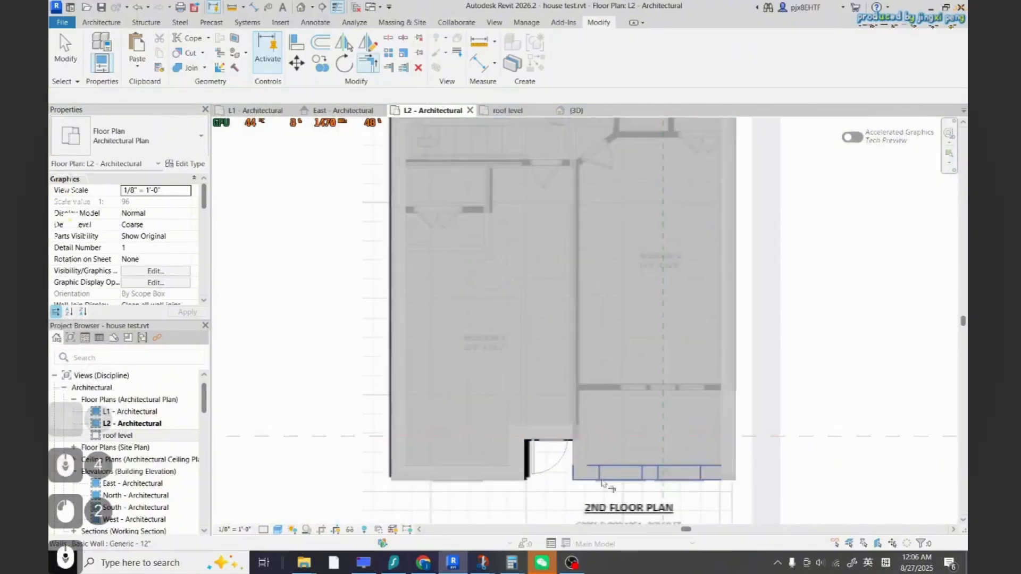
scroll(572, 433, down, 8)
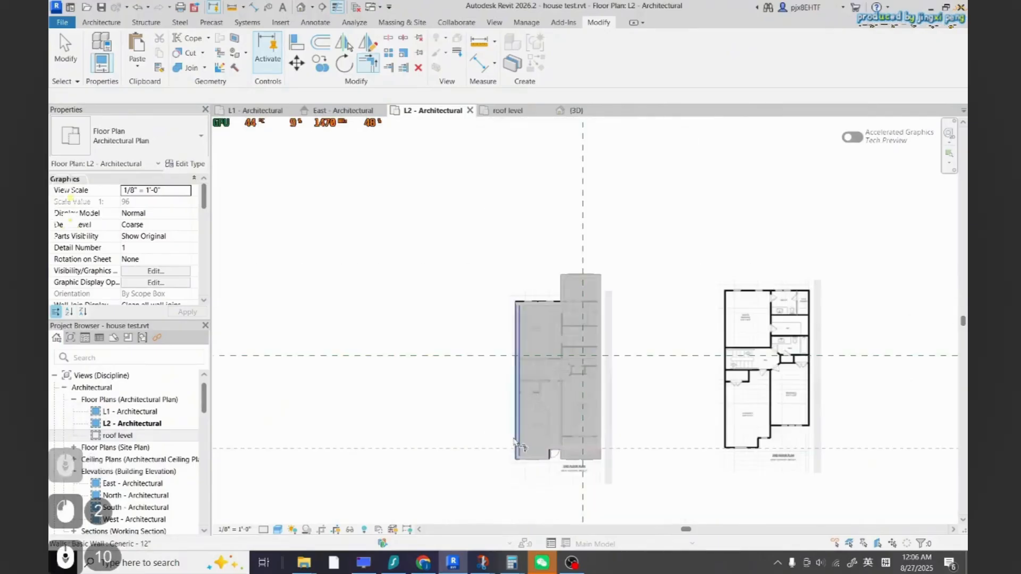
scroll(662, 331, up, 5)
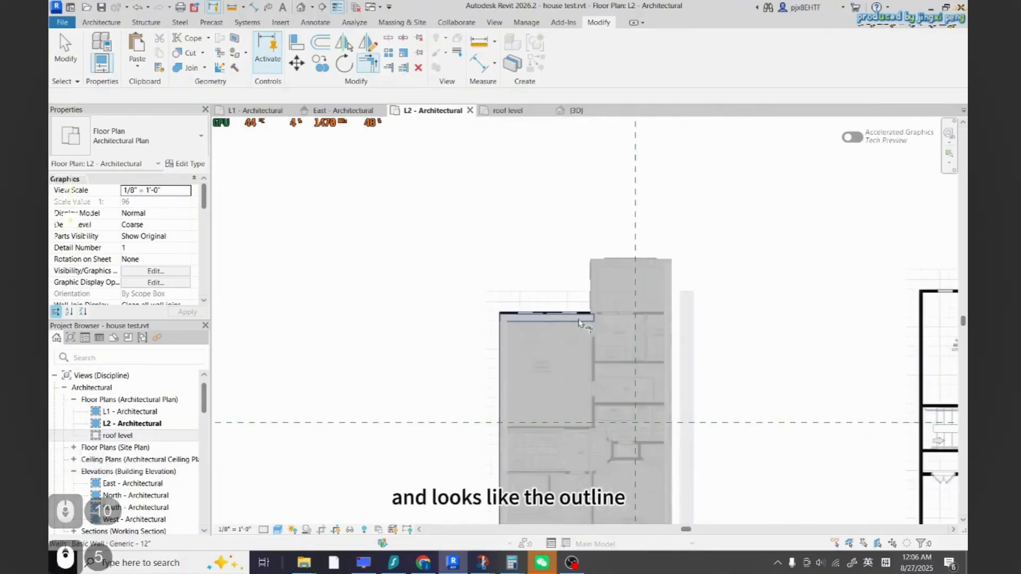
scroll(668, 337, down, 7)
key(Escape)
key(Escape)
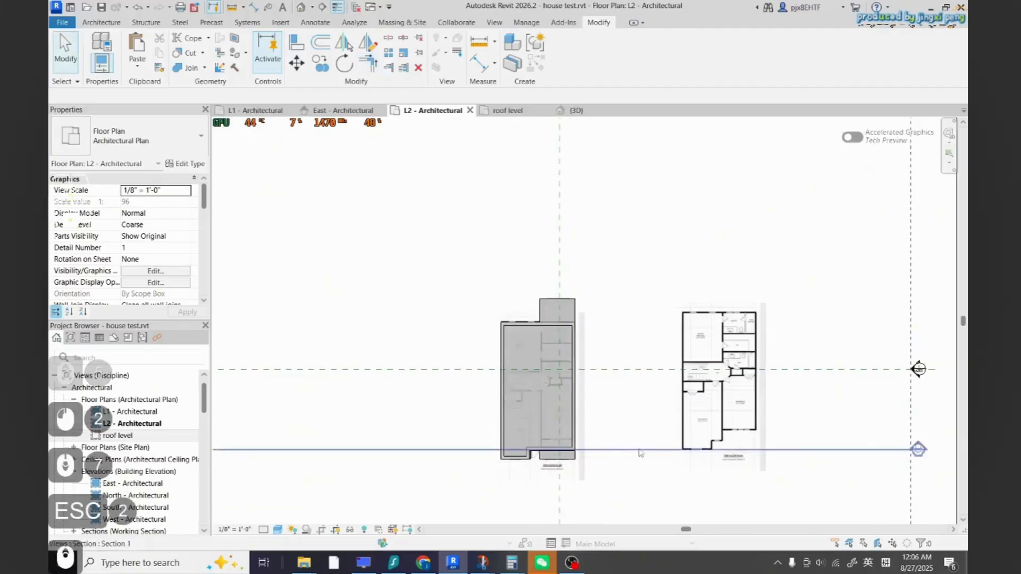
scroll(701, 447, up, 3)
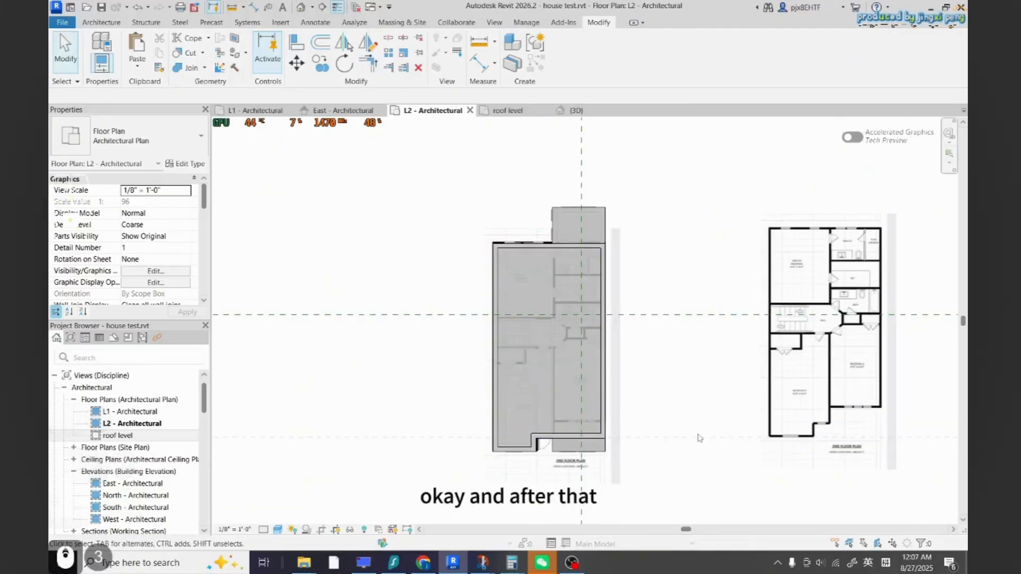
scroll(700, 438, up, 2)
click(101, 22)
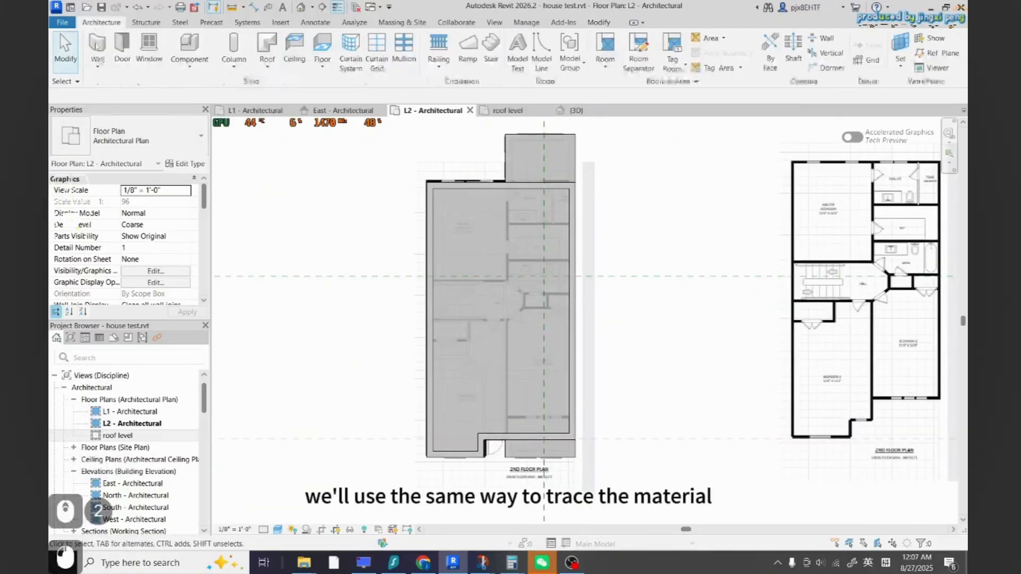
key(w)
key(a)
key(Escape)
key(Escape)
key(Escape)
key(Escape)
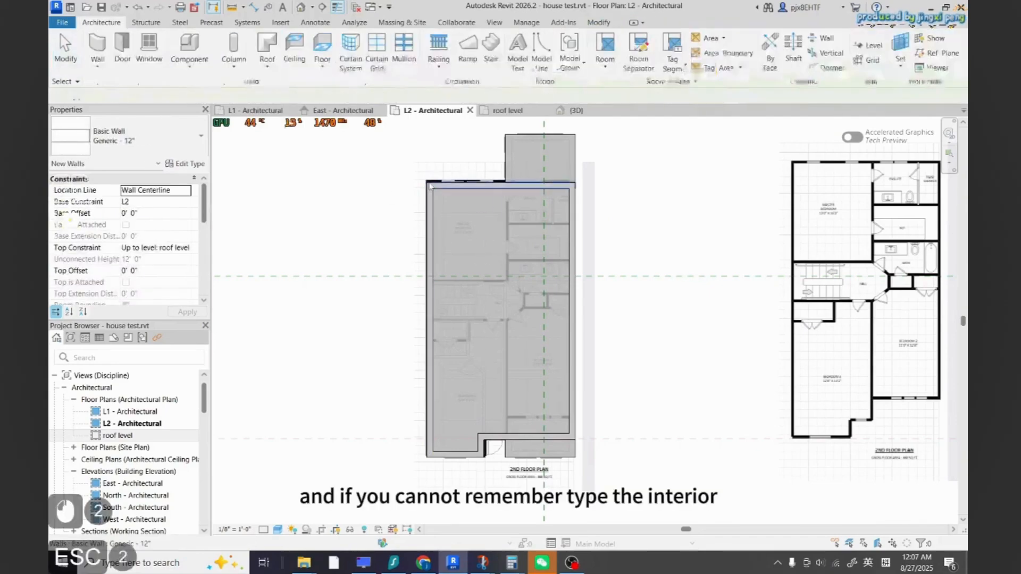
Create a wall similar to an L1 Interior 4 3/4" Partition and trace a horizontal interior wall on L2
click(250, 111)
scroll(452, 297, up, 3)
click(455, 319)
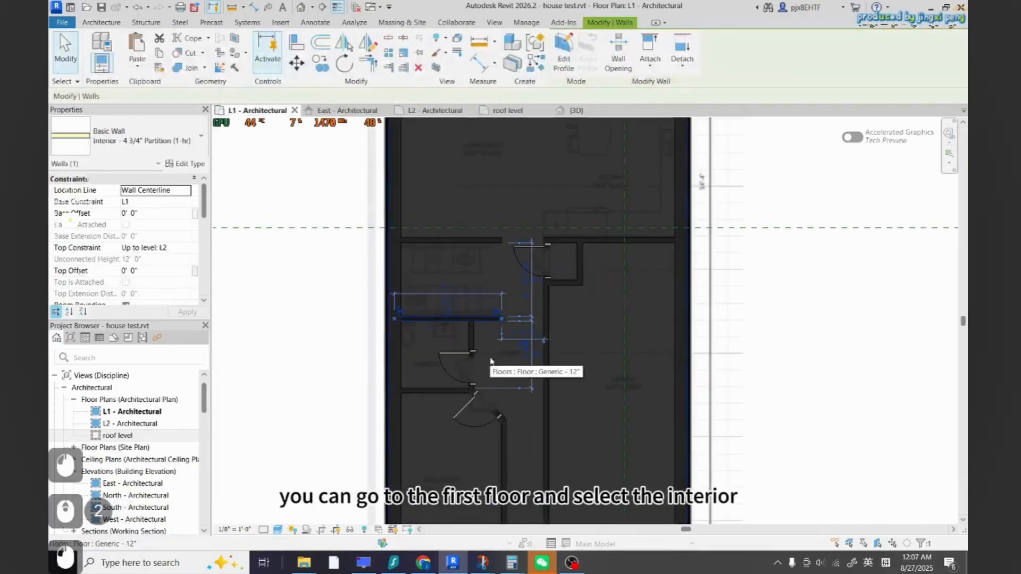
key(c)
key(s)
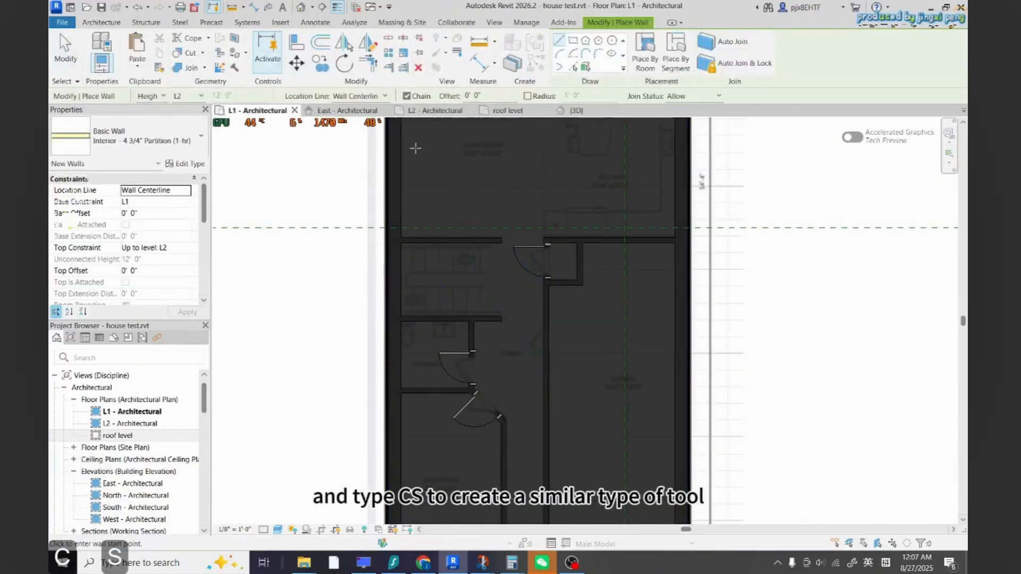
click(425, 111)
scroll(384, 274, up, 5)
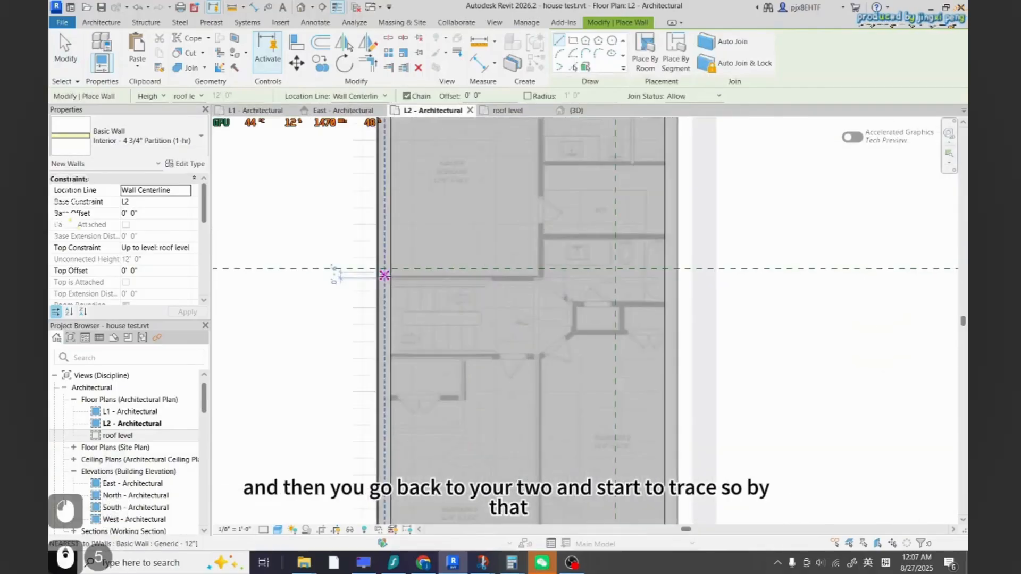
scroll(389, 275, up, 2)
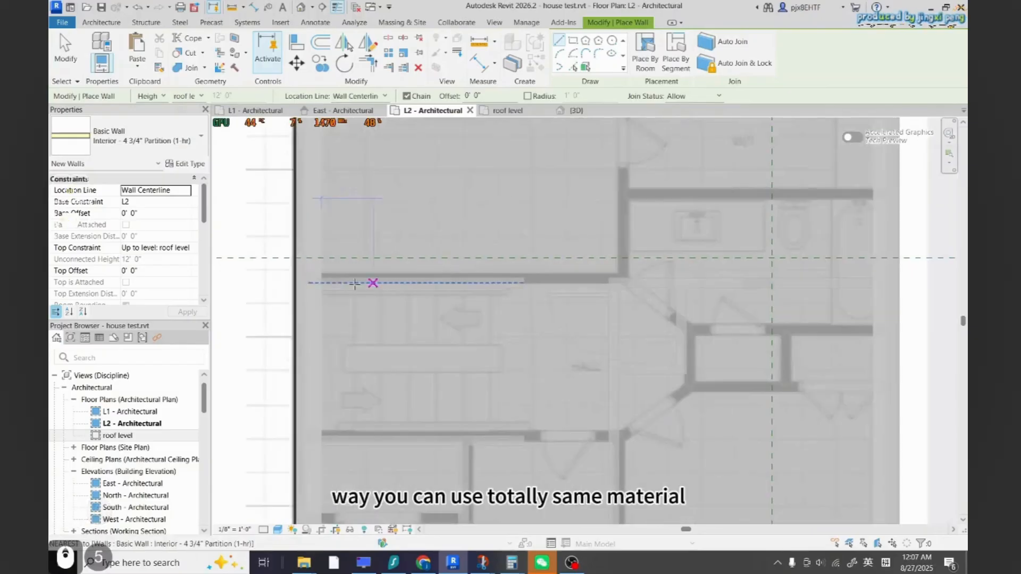
click(384, 280)
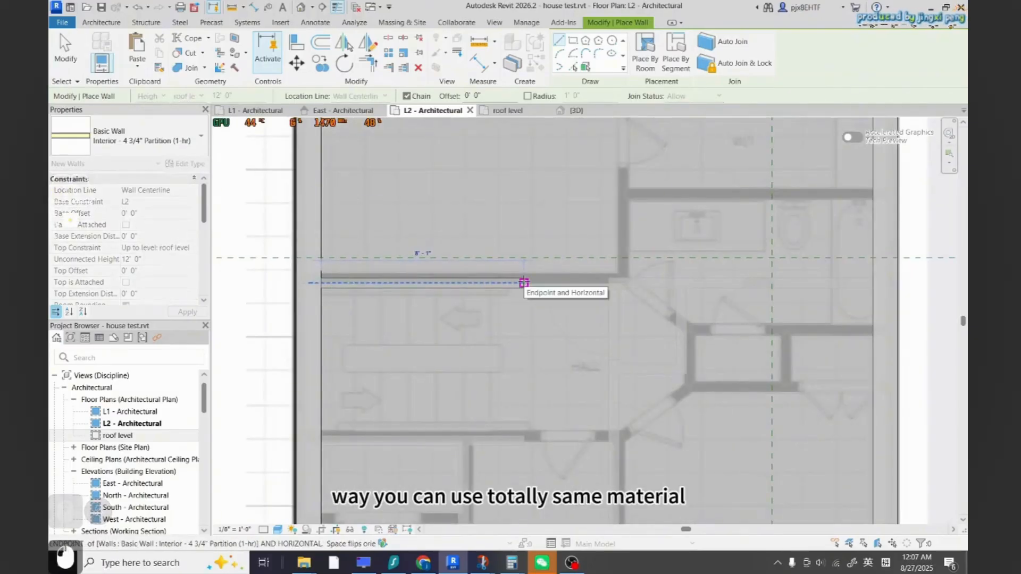
click(524, 282)
Trace a vertical interior partition wall about 14' 11" long down the middle of L2
scroll(482, 334, down, 3)
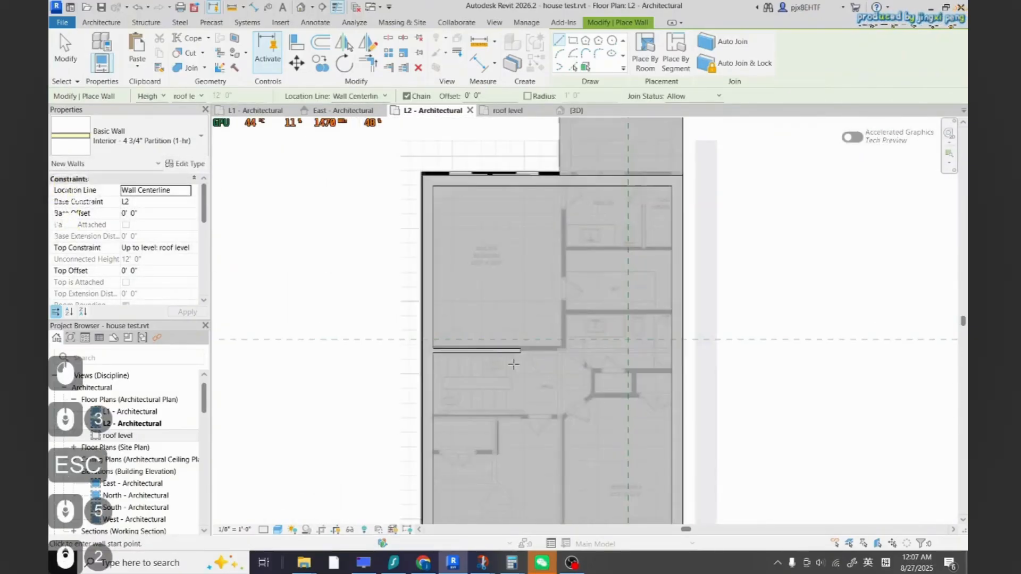
scroll(530, 404, down, 6)
scroll(504, 287, up, 6)
scroll(488, 229, up, 5)
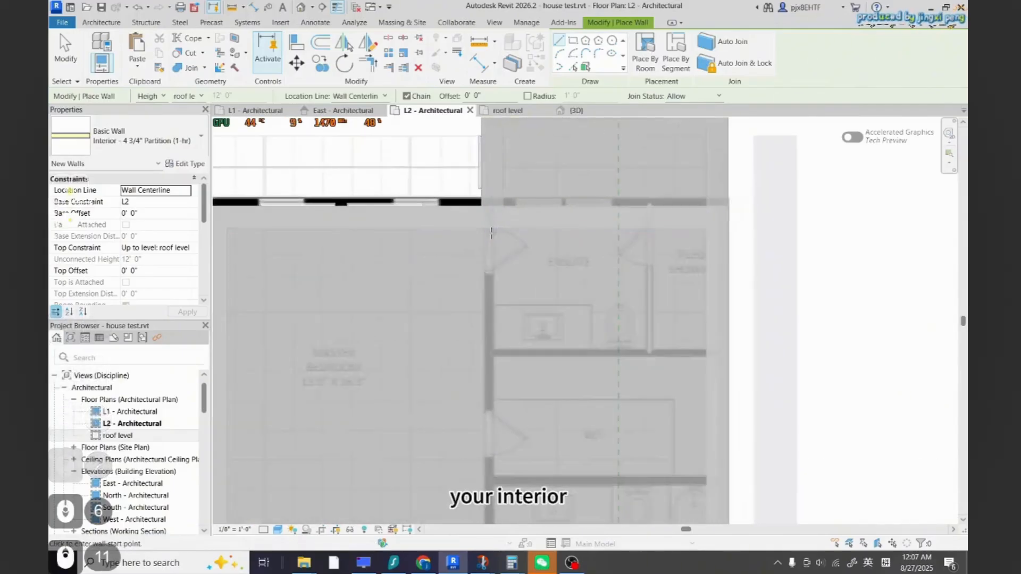
click(487, 227)
scroll(486, 263, down, 7)
scroll(486, 319, up, 5)
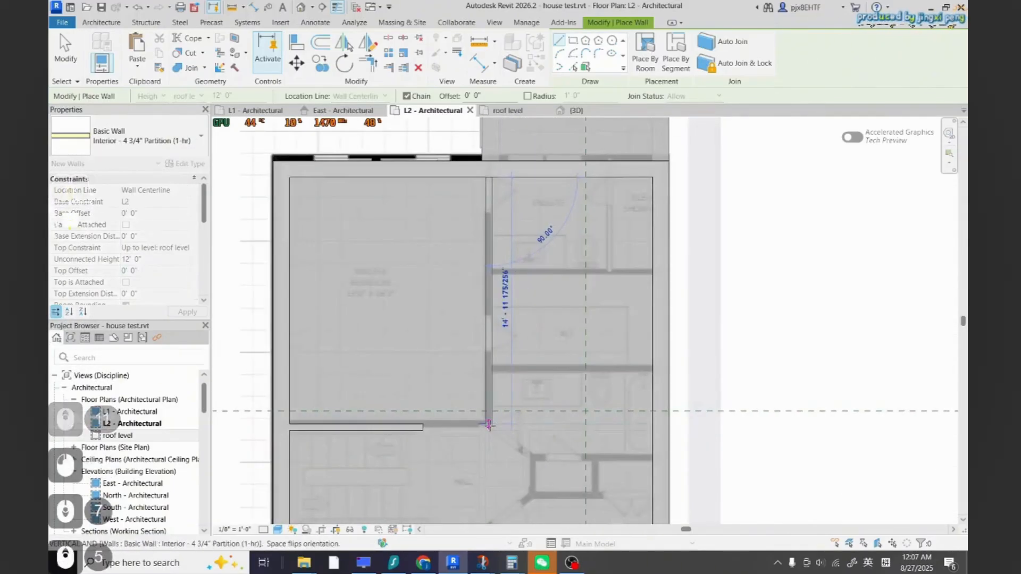
click(489, 424)
scroll(487, 414, down, 2)
key(Escape)
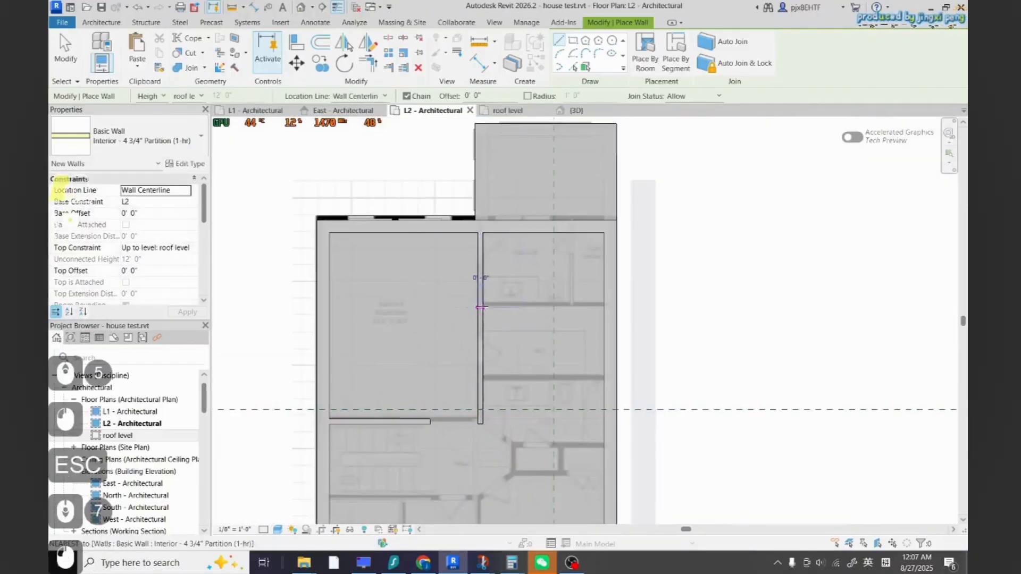
Trace the short horizontal partition and the angled hall walls around the upper floor's central hallway
click(481, 307)
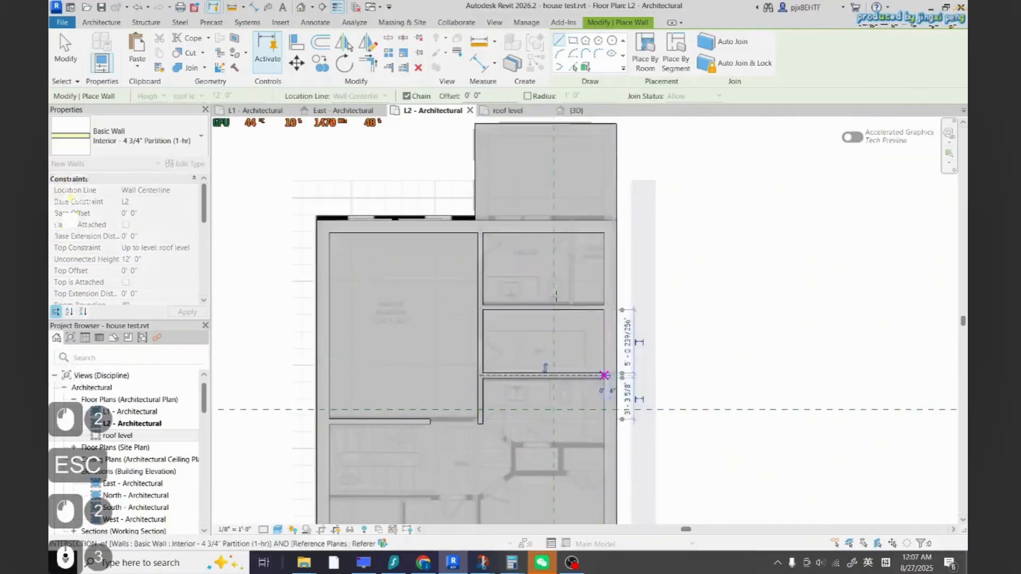
scroll(557, 296, down, 3)
scroll(505, 391, up, 5)
key(Escape)
scroll(491, 303, down, 9)
scroll(513, 334, up, 10)
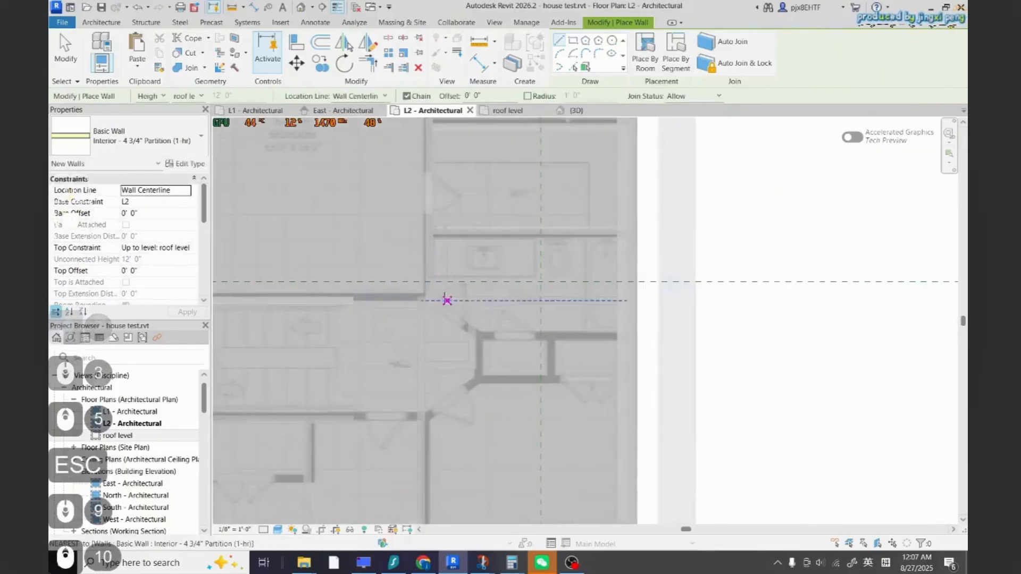
click(425, 304)
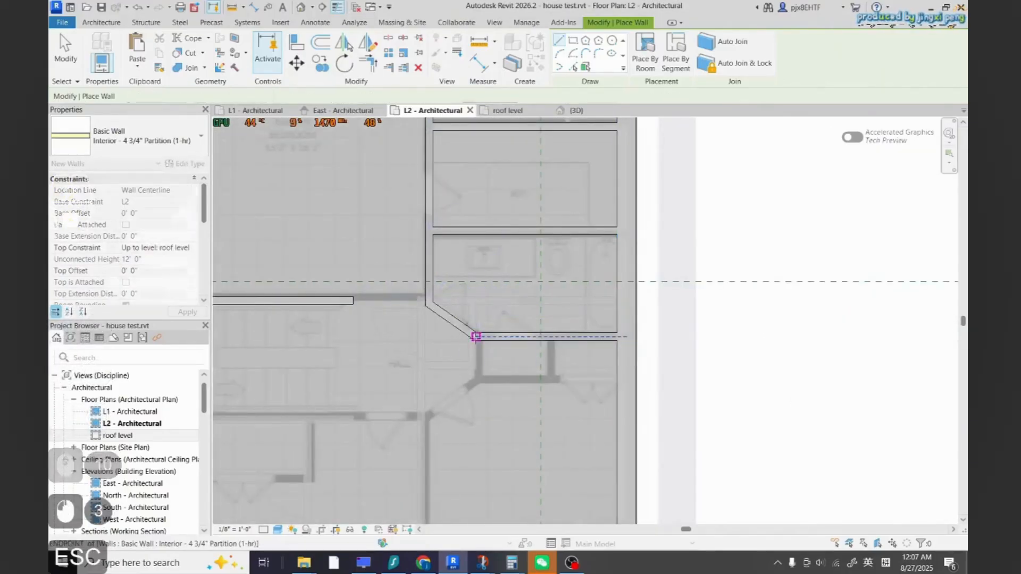
click(476, 336)
click(475, 383)
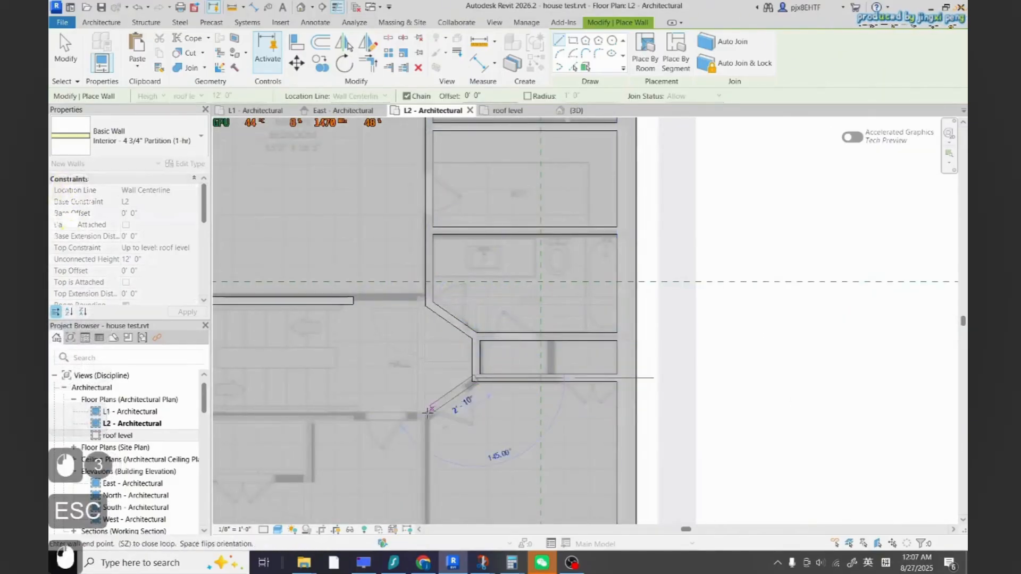
scroll(486, 285, down, 3)
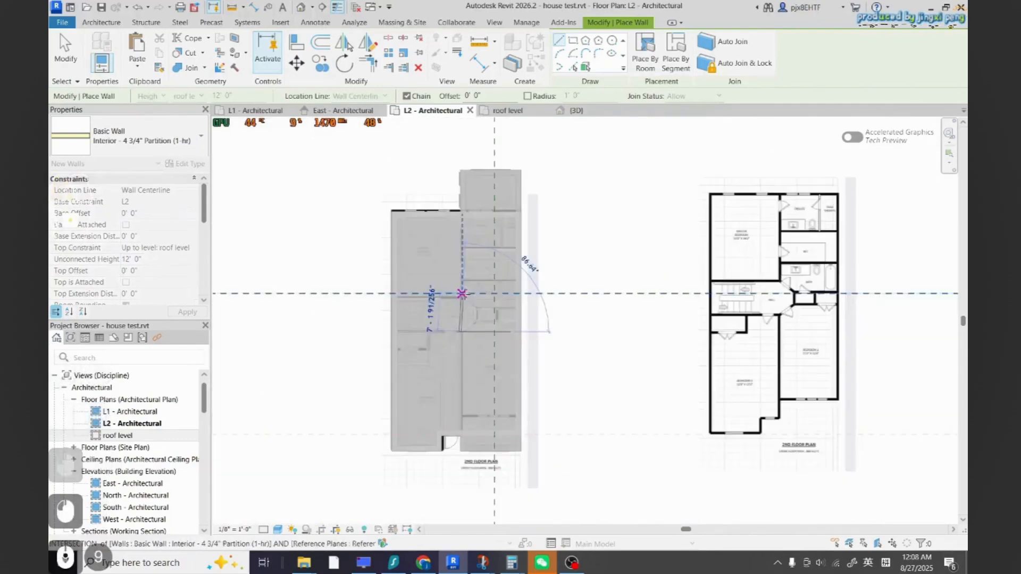
scroll(471, 432, up, 6)
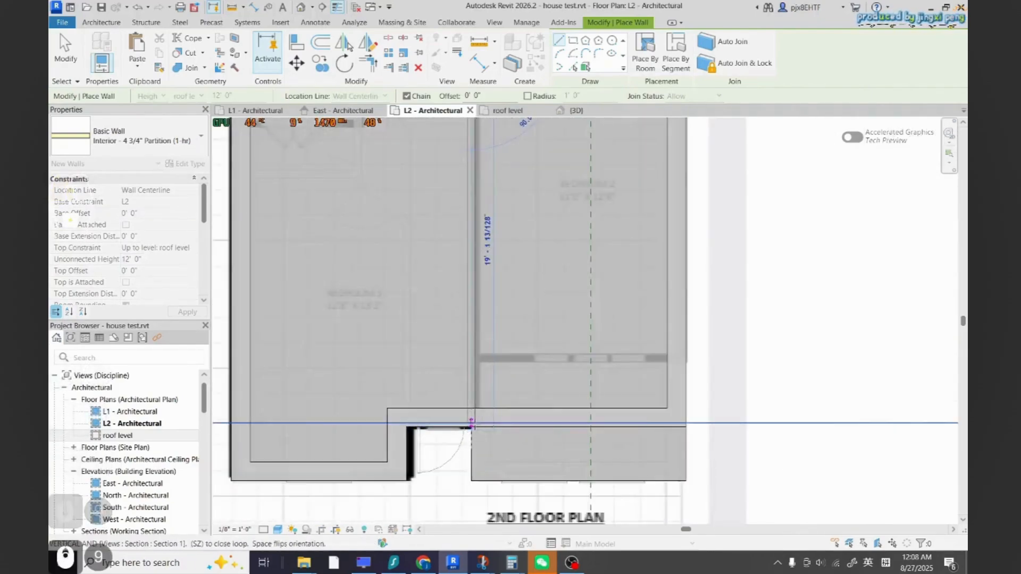
scroll(471, 422, down, 5)
key(Escape)
Trace a short vertical closet partition wall off the hallway on L2
scroll(469, 334, up, 8)
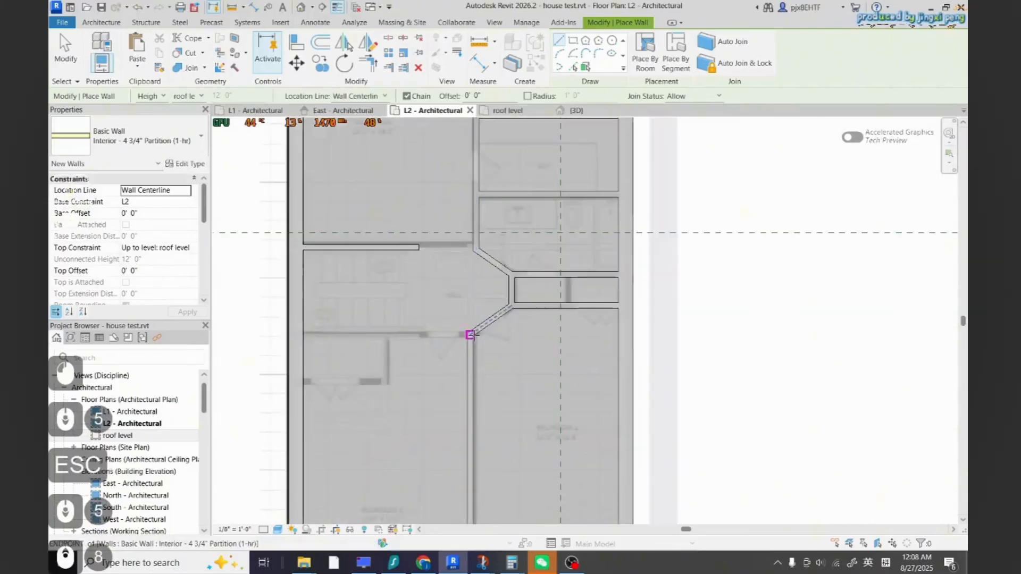
key(Escape)
scroll(304, 334, down, 7)
scroll(281, 406, up, 11)
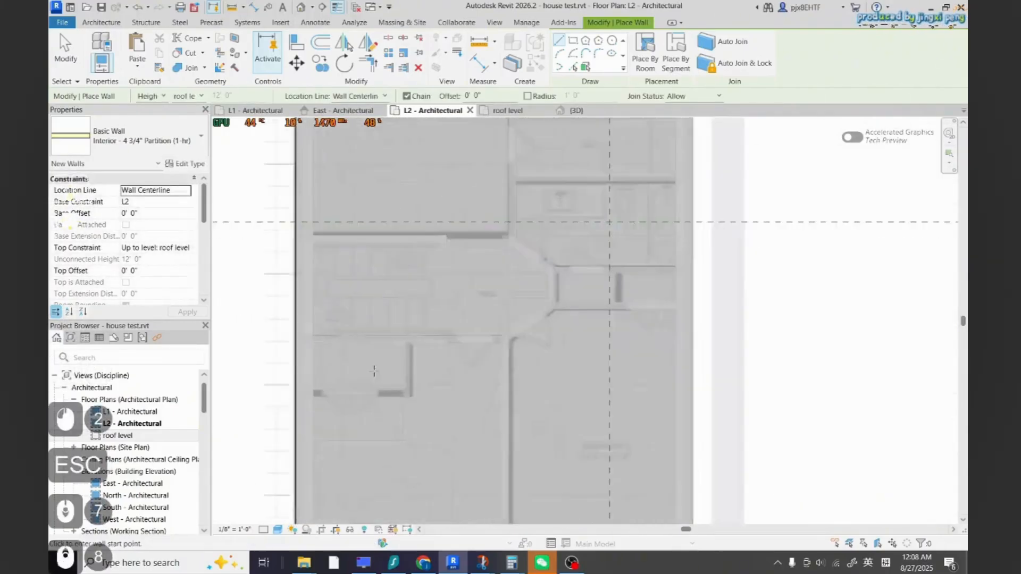
click(281, 406)
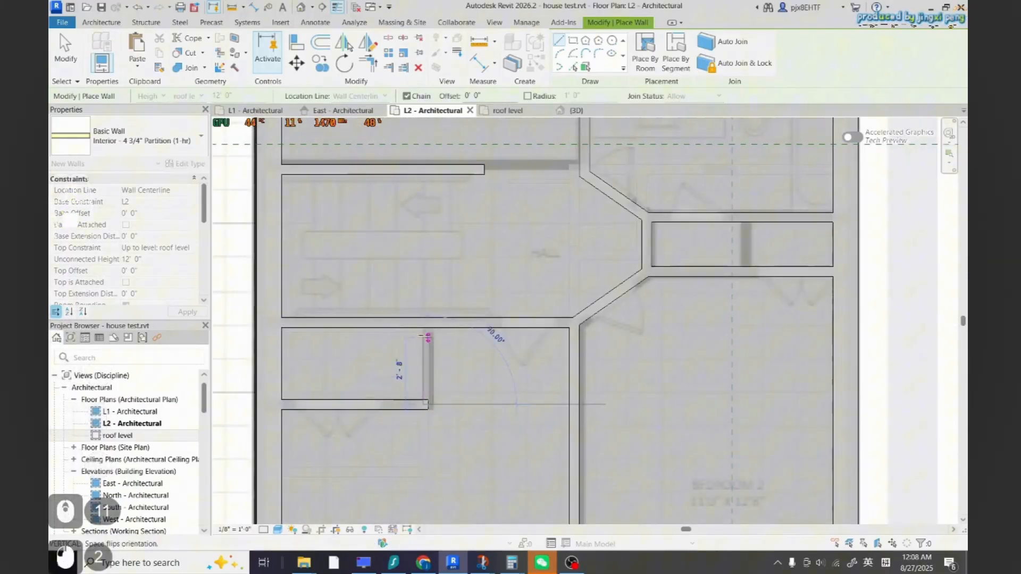
key(Escape)
scroll(428, 326, down, 6)
key(Escape)
scroll(433, 296, up, 4)
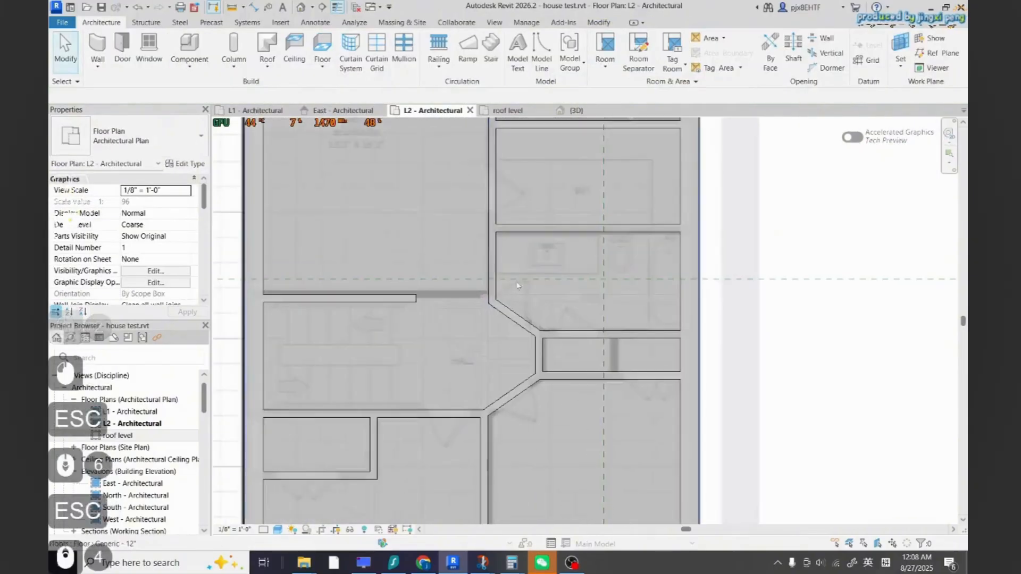
key(t)
key(r)
scroll(434, 297, down, 7)
key(Escape)
key(Escape)
scroll(489, 367, up, 3)
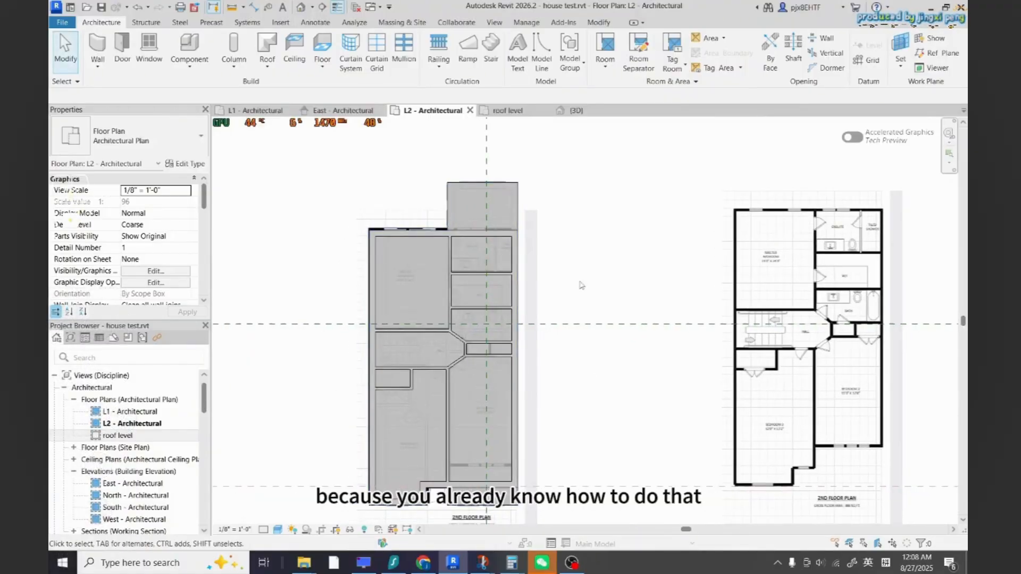
click(579, 111)
scroll(615, 371, down, 5)
scroll(615, 371, up, 3)
shift+middle_drag(614, 372, 373, 410)
Open the roof level floor plan and view its properties
double_click(119, 435)
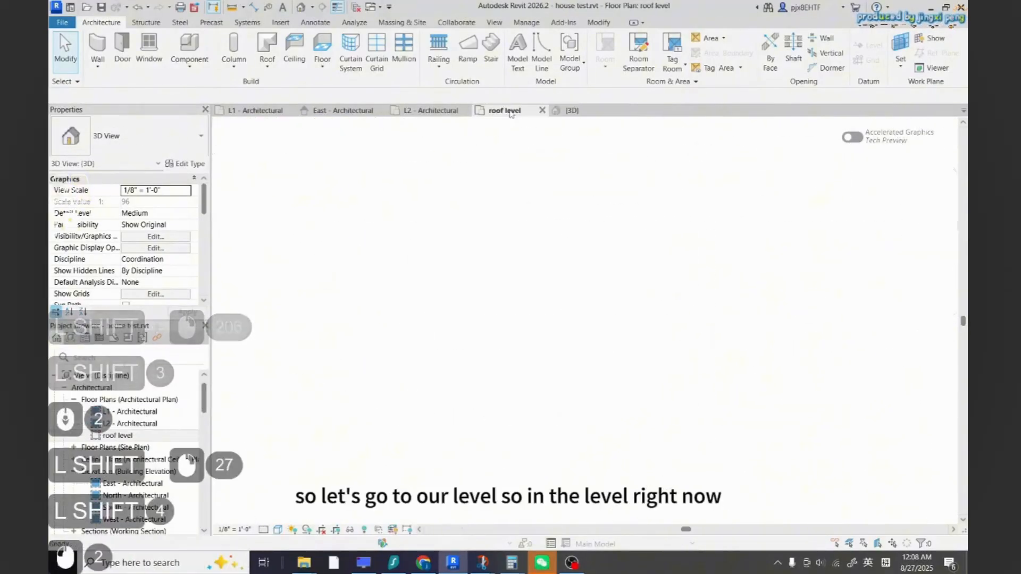
scroll(590, 414, down, 2)
click(610, 392)
scroll(610, 391, up, 3)
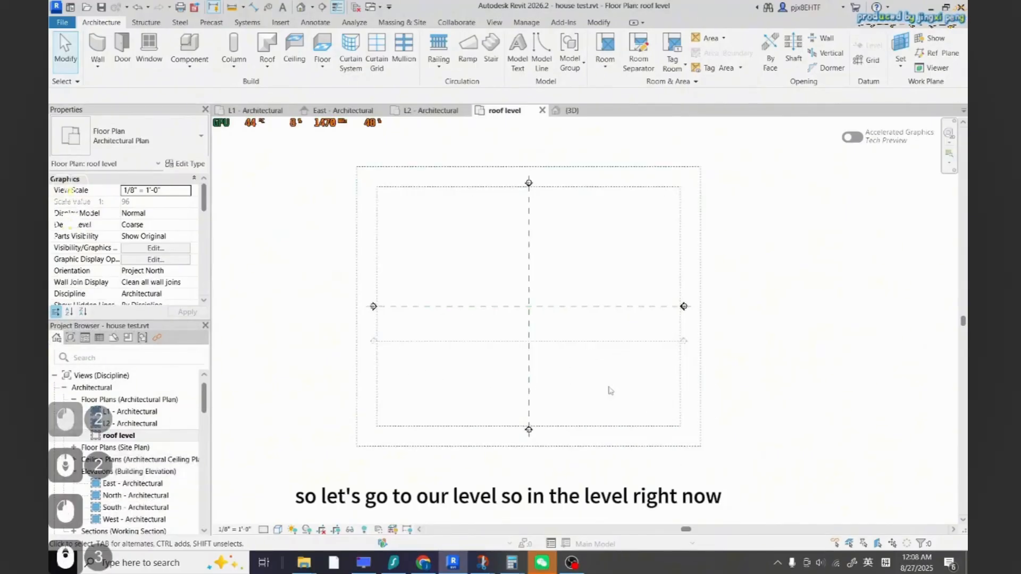
scroll(159, 266, down, 5)
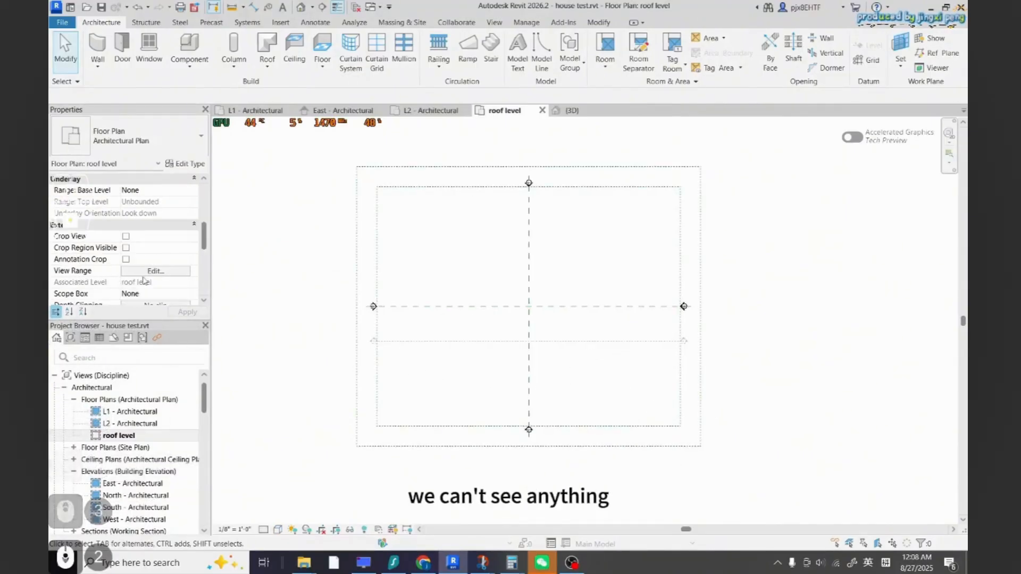
Edit the view range, setting the bottom to Level Below (L2), and apply it
click(155, 270)
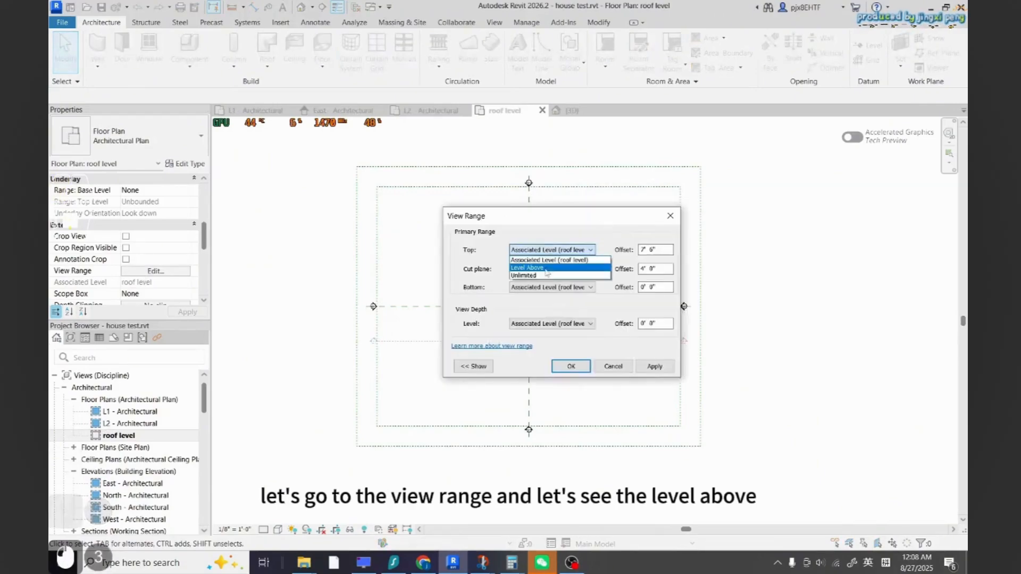
click(529, 250)
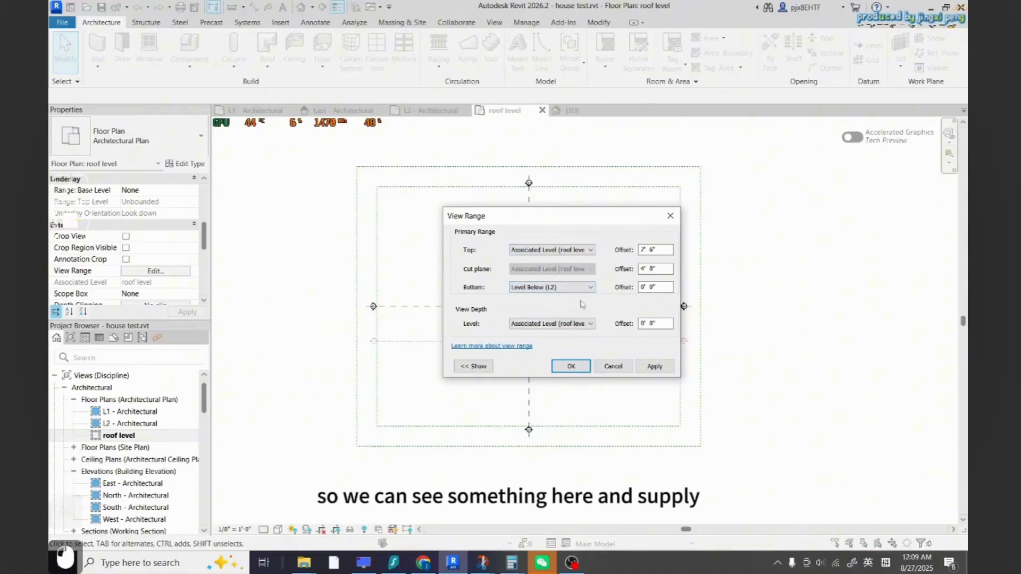
click(654, 366)
Finish the view range settings for the roof level and close the View Range dialog
click(576, 289)
click(572, 324)
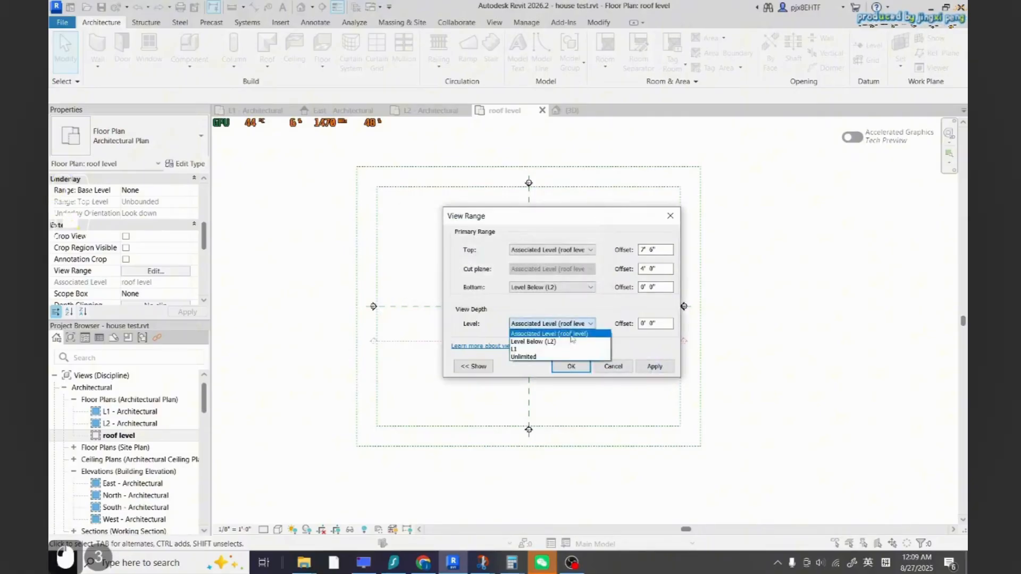
click(571, 365)
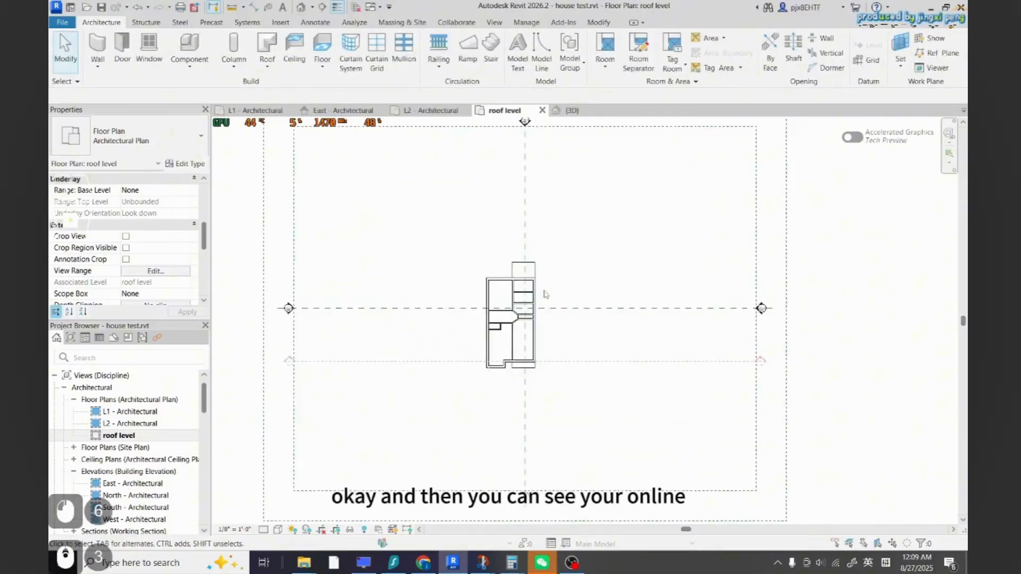
scroll(519, 415, down, 3)
scroll(515, 351, up, 8)
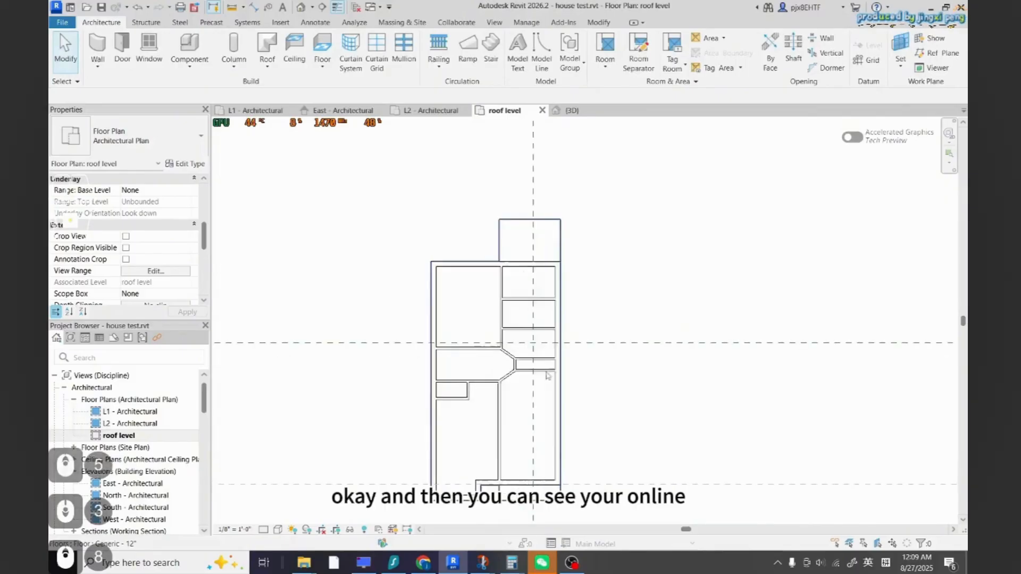
scroll(521, 350, down, 6)
scroll(520, 346, down, 4)
scroll(521, 347, up, 4)
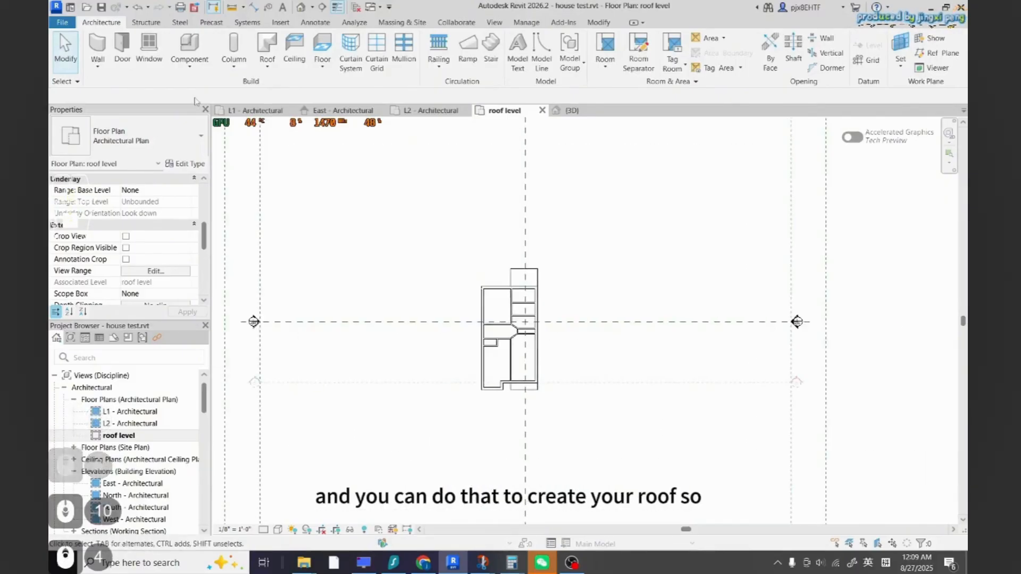
Start a footprint roof on the roof level and pick the upper-floor exterior walls with a 1' 0" offset
click(267, 47)
scroll(614, 251, up, 2)
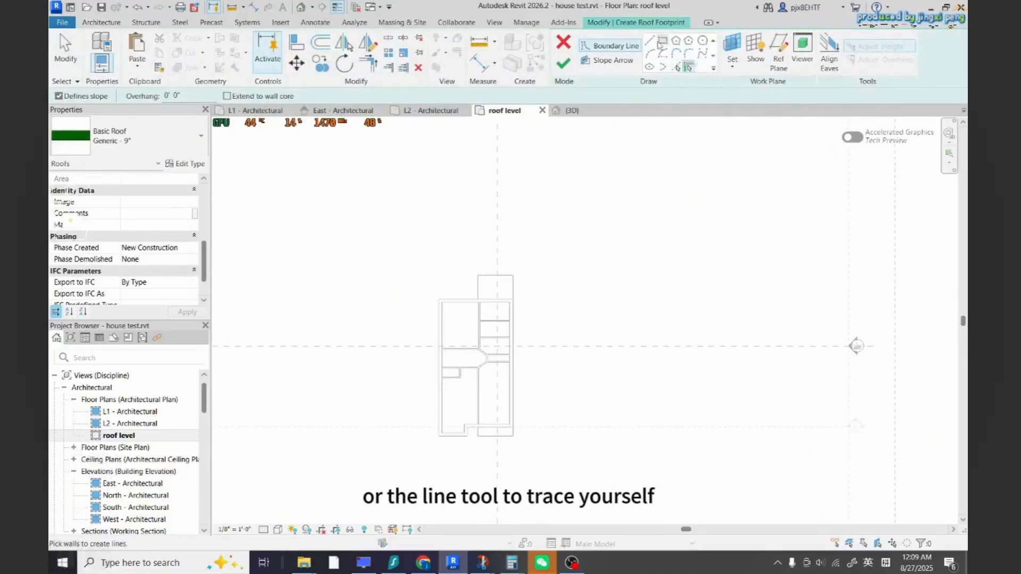
click(677, 67)
scroll(490, 424, up, 4)
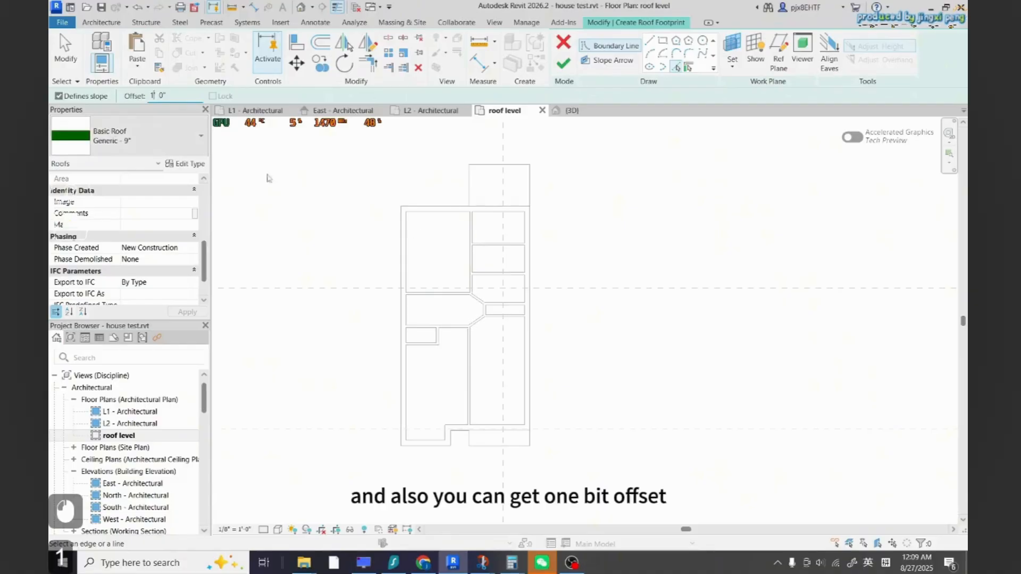
scroll(441, 209, up, 2)
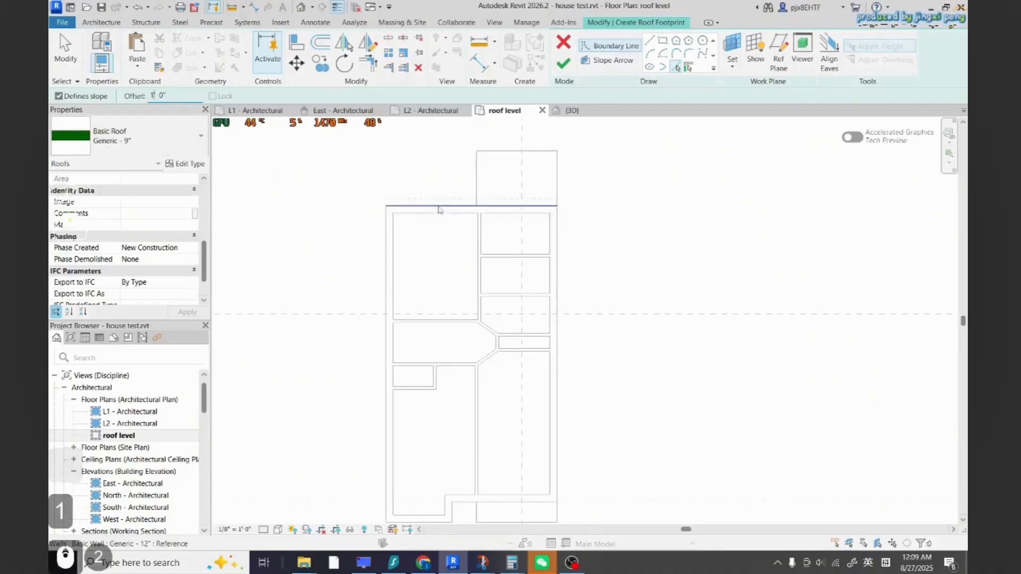
click(554, 238)
Select all roof boundary lines, turn off Defines Slope, and finish the footprint roof
scroll(488, 413, up, 3)
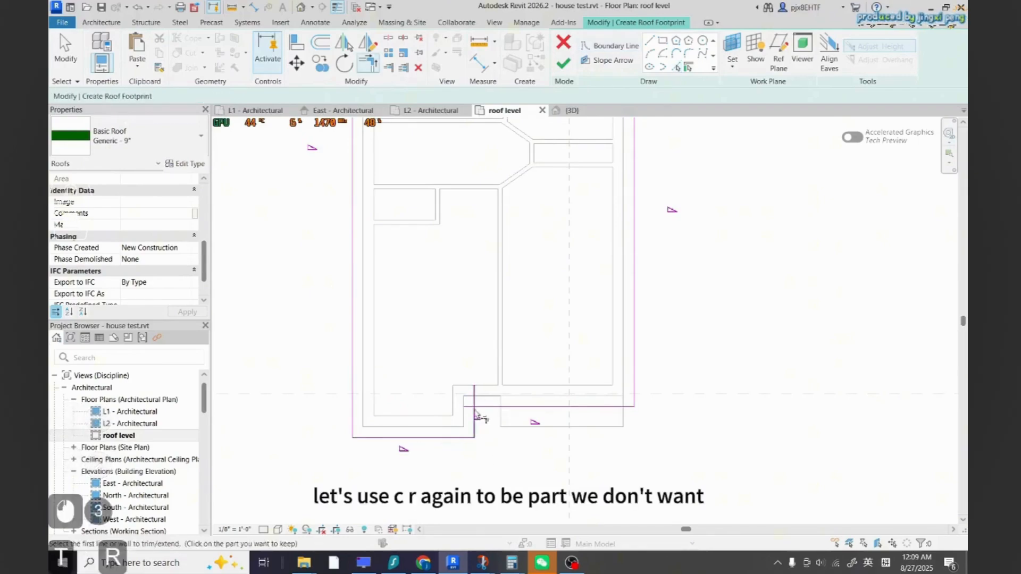
scroll(476, 415, down, 8)
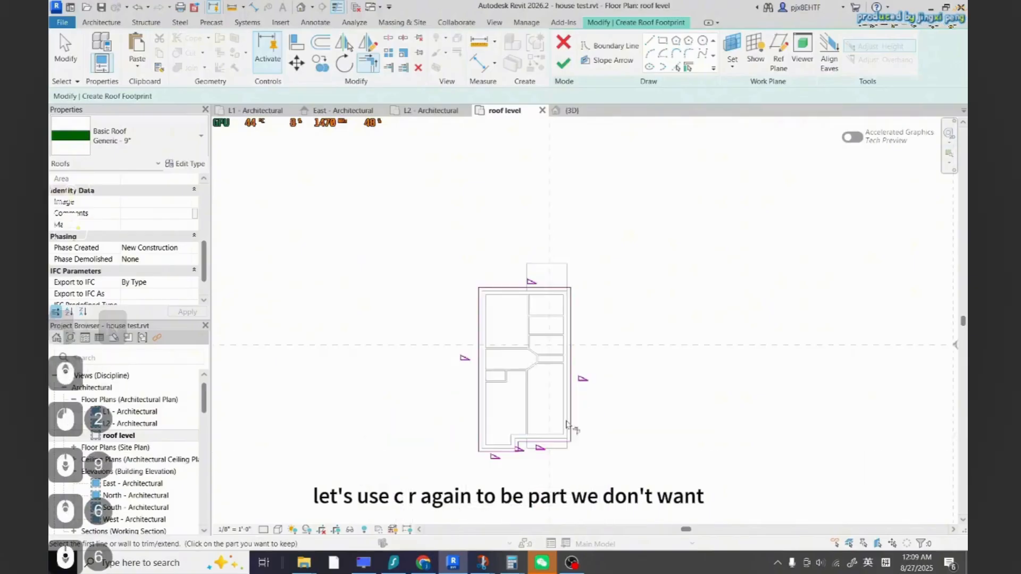
scroll(632, 453, up, 2)
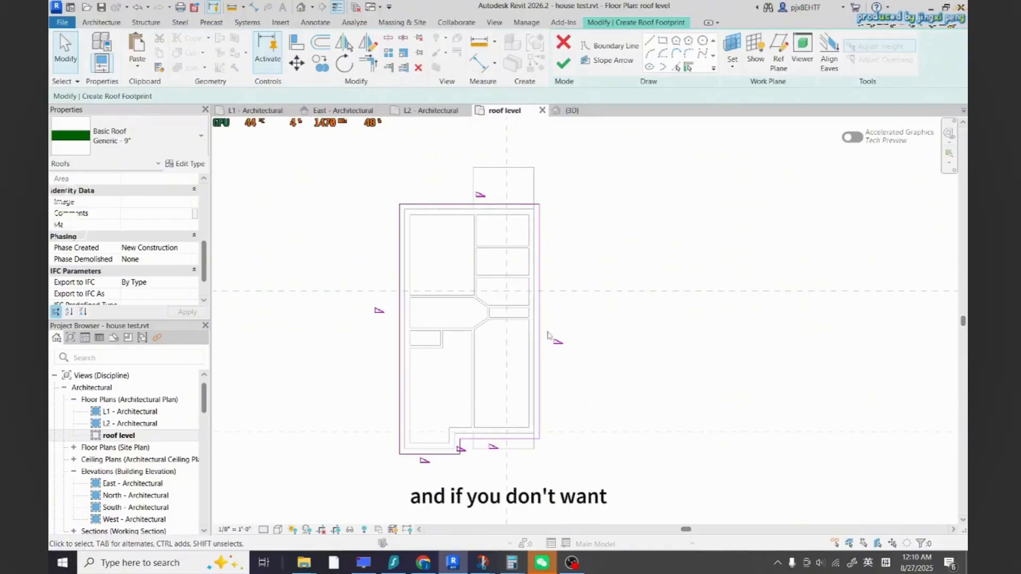
drag(396, 174, 394, 170)
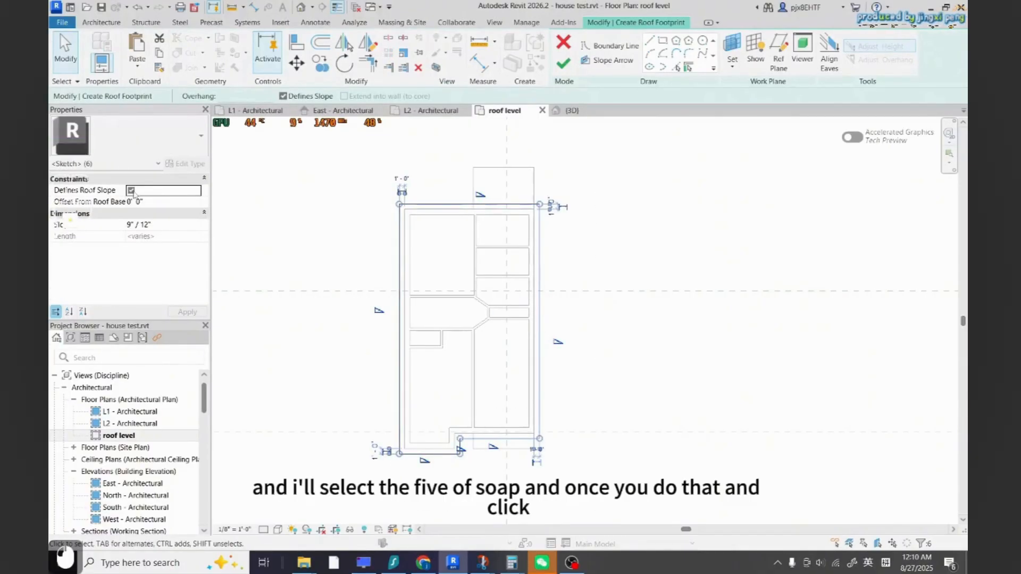
click(568, 65)
key(Escape)
Open the 3D view and reopen the roof's footprint sketch for editing
click(300, 7)
mouse_move(463, 207)
shift+middle_down()
mouse_move(629, 257)
mouse_move(525, 111)
shift+middle_up()
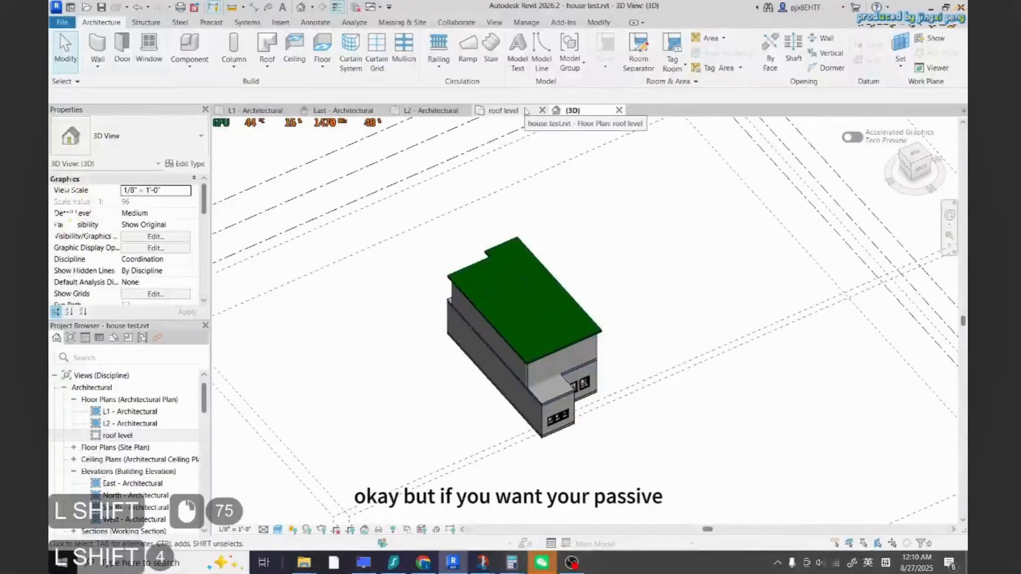
double_click(539, 275)
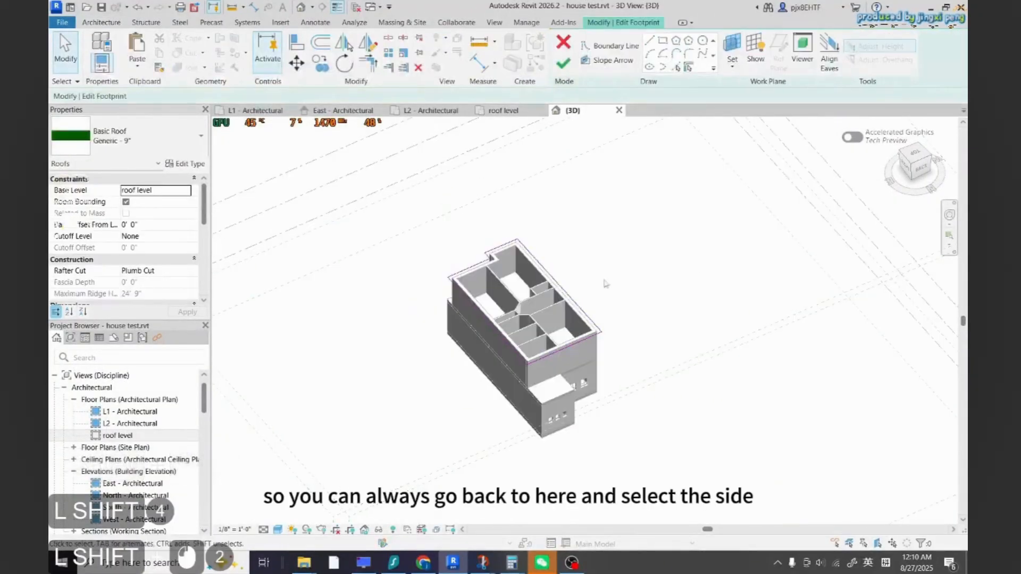
click(565, 349)
ctrl+click(470, 268)
ctrl+click(503, 248)
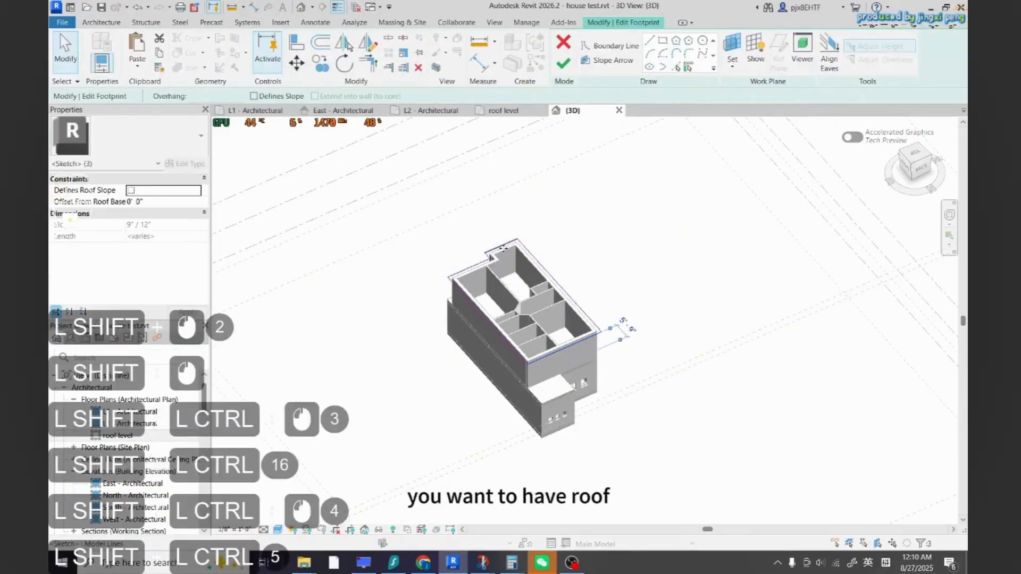
key(Escape)
key(Escape)
Make the front boundary line slope-defining and switch the project's slope units to degrees
click(543, 352)
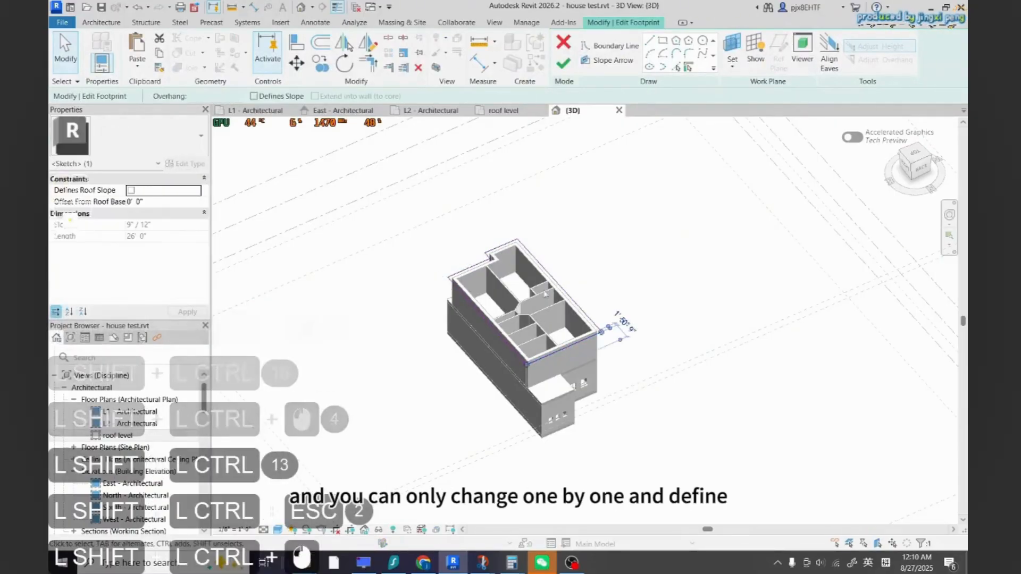
click(131, 190)
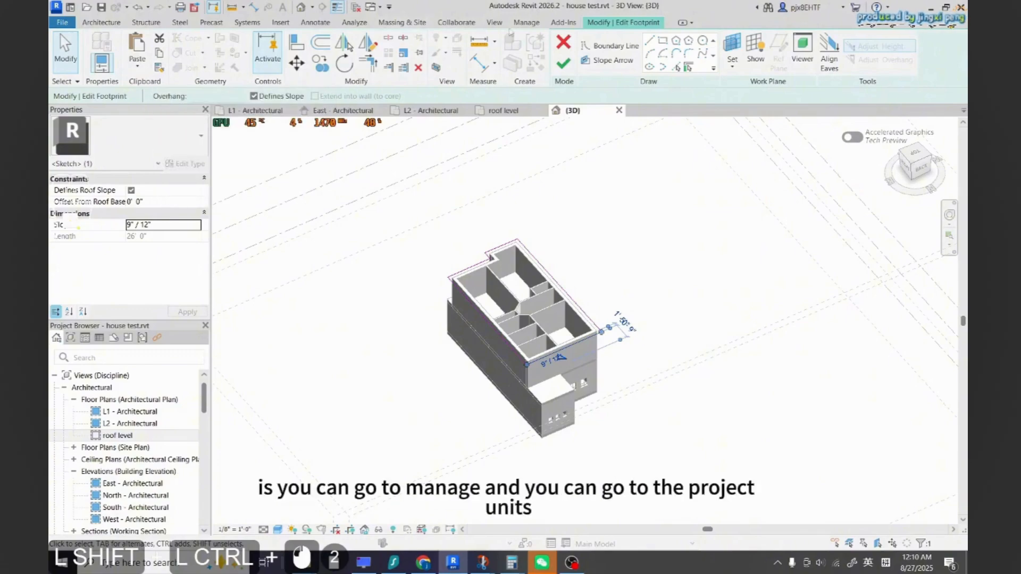
click(526, 23)
click(259, 73)
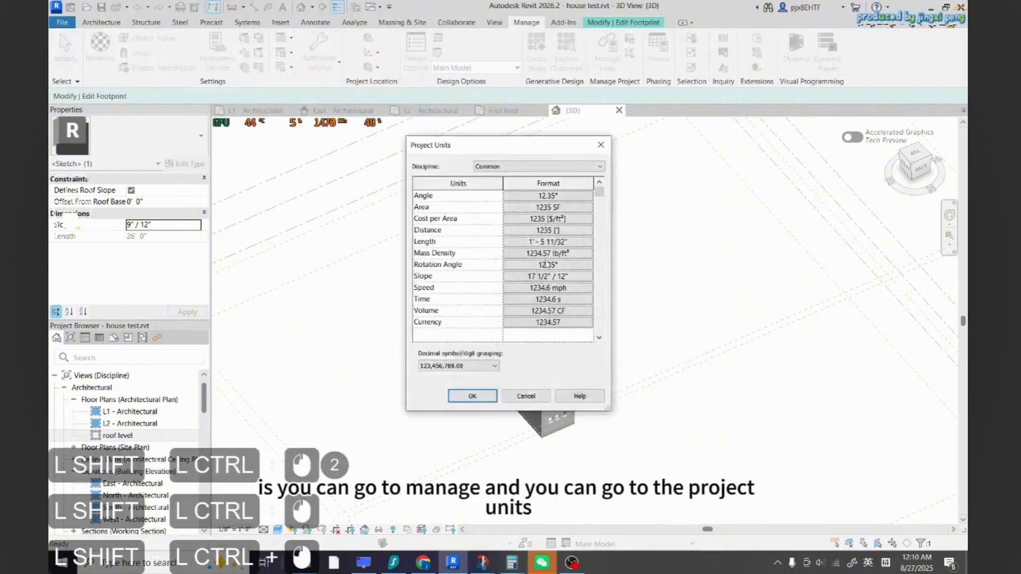
click(559, 317)
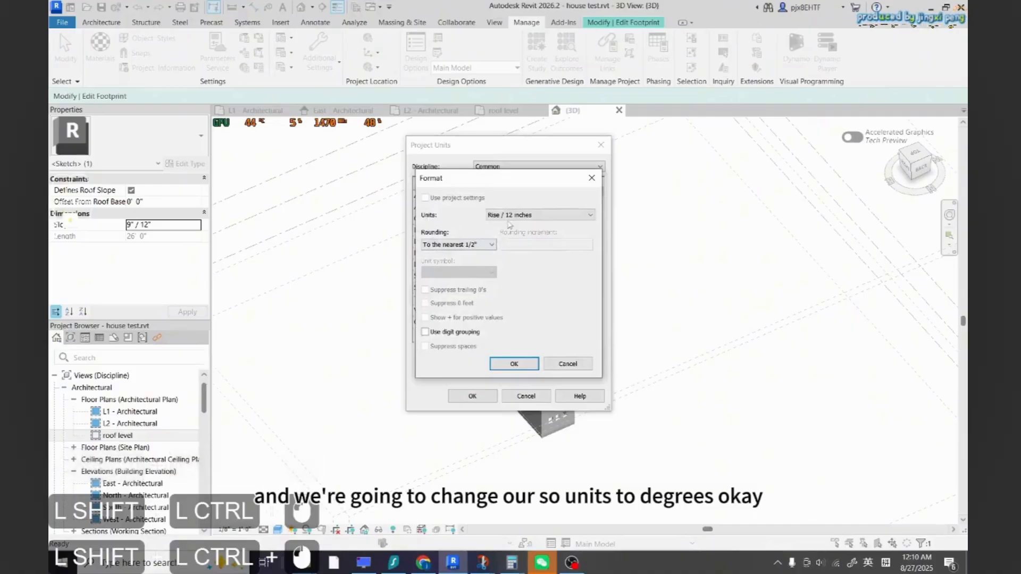
click(539, 214)
click(537, 311)
click(514, 363)
key(Return)
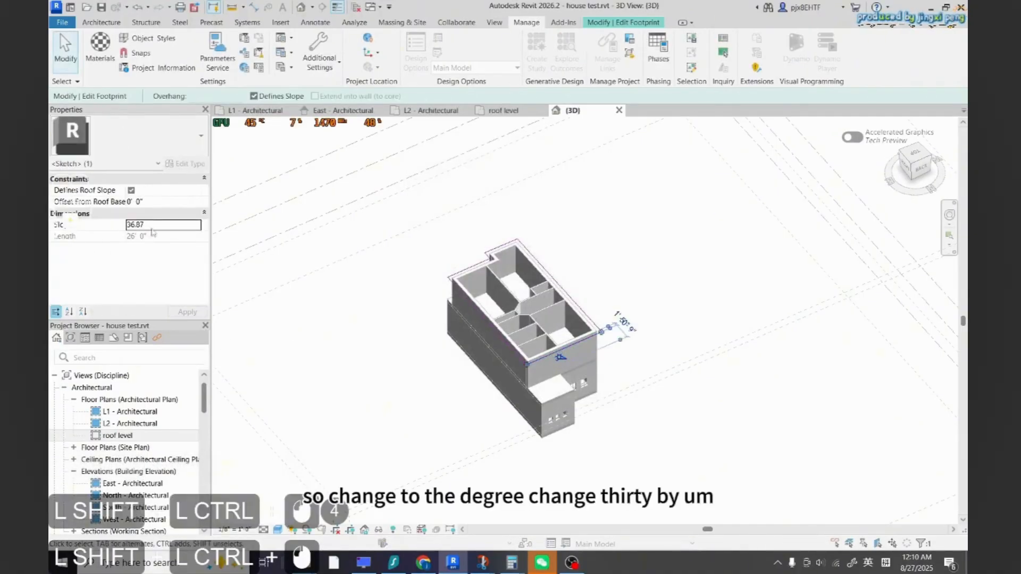
Set the slope of the front, back and a side boundary line to 30 degrees each
double_click(133, 226)
text(30)
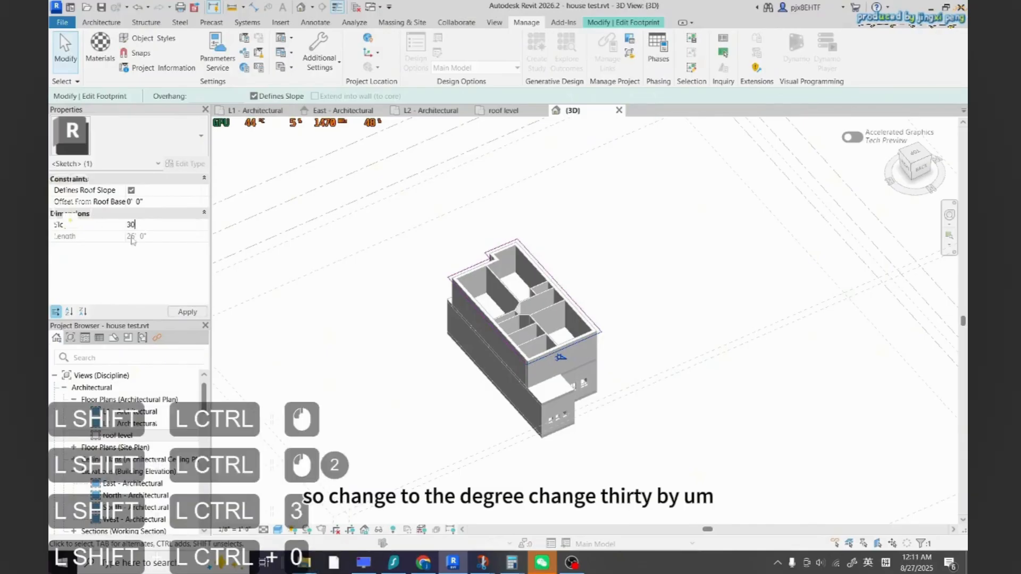
click(500, 253)
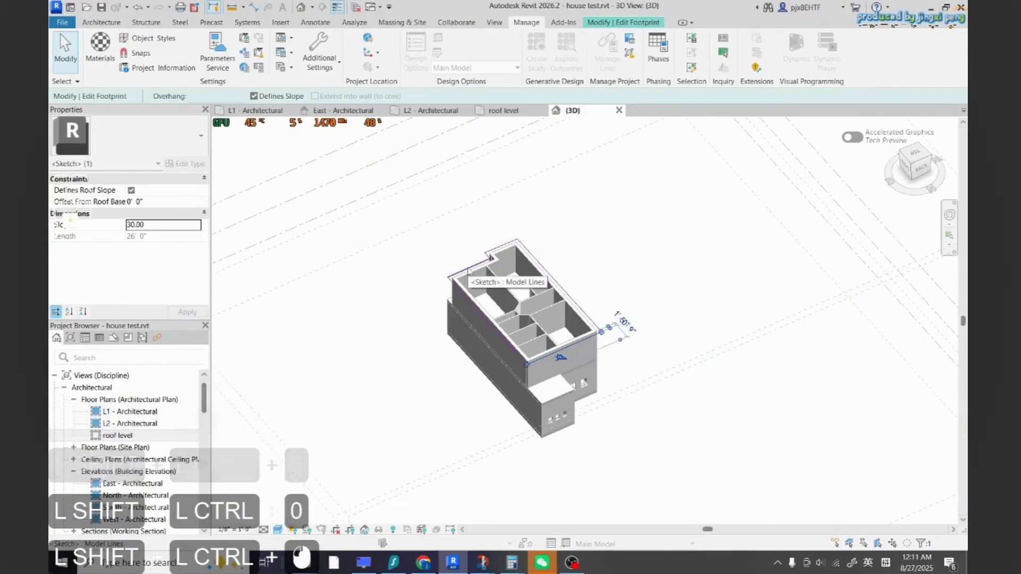
click(500, 253)
click(491, 256)
key(Escape)
click(499, 248)
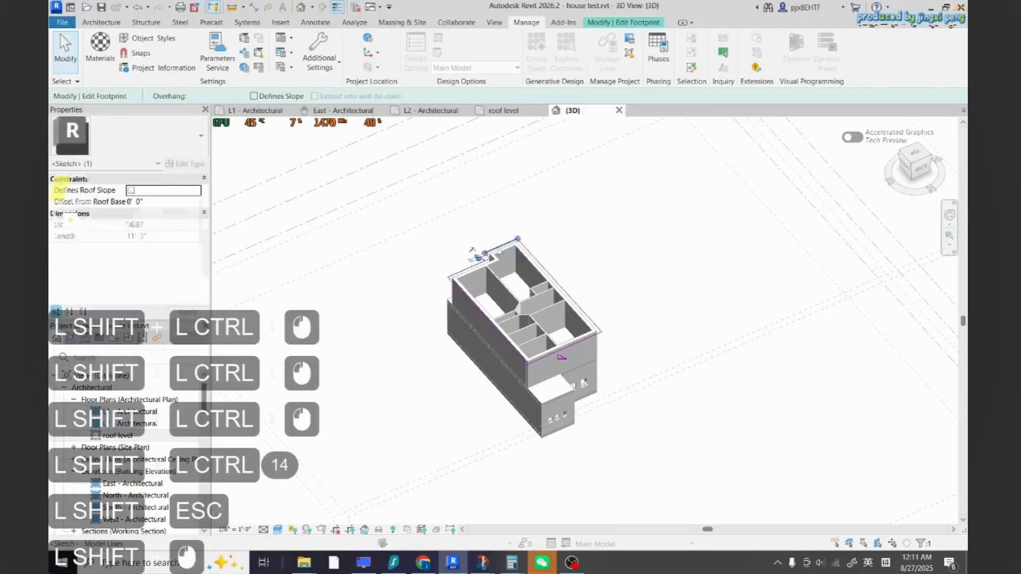
triple_click(134, 224)
text(30)
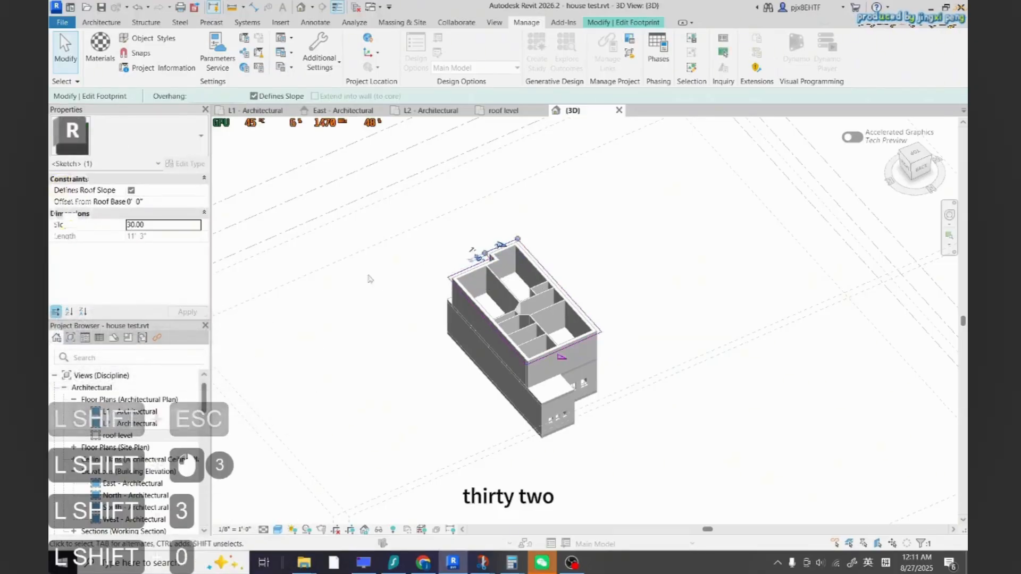
click(472, 269)
text(30)
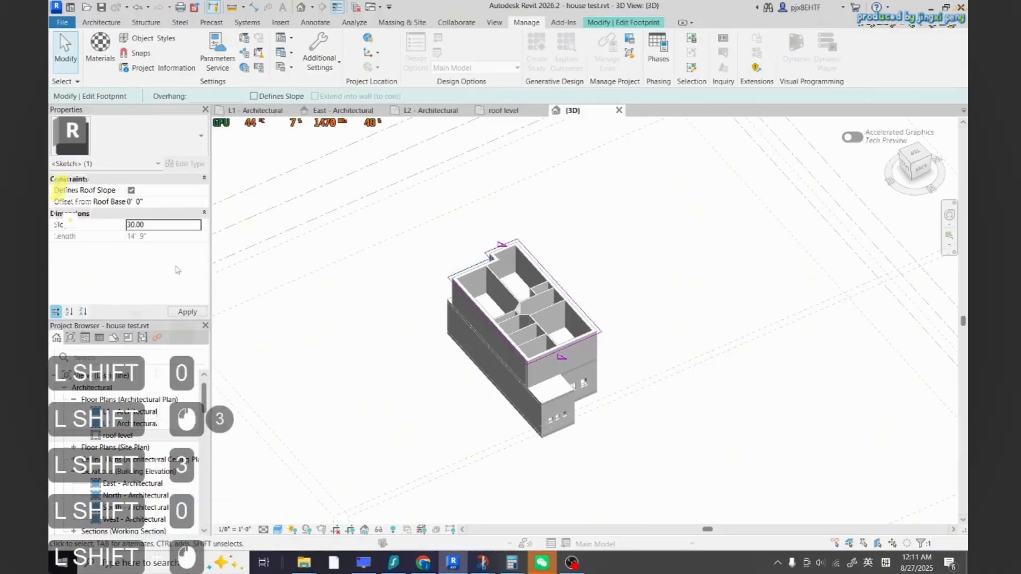
click(430, 272)
key(Escape)
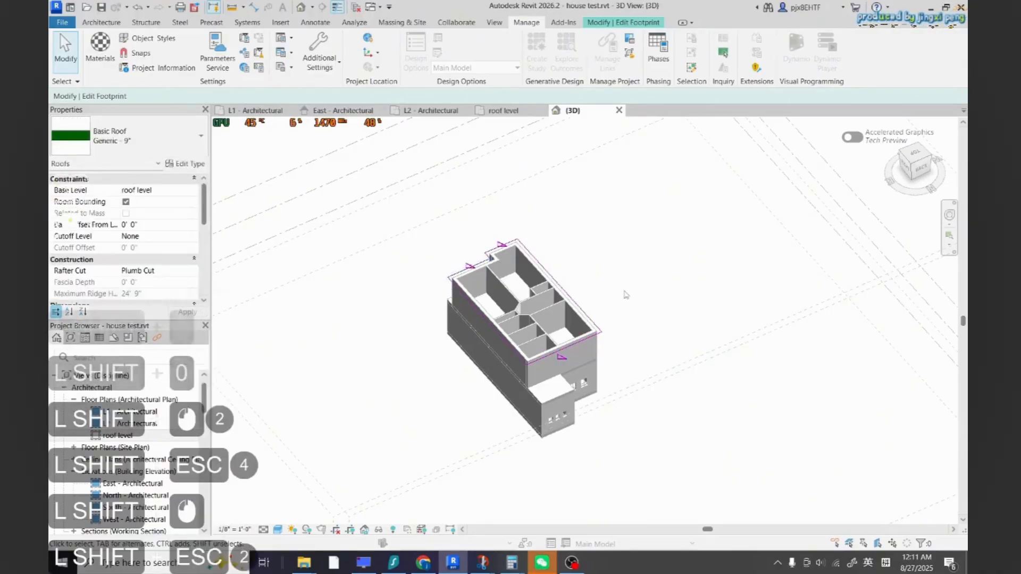
Finish editing the roof footprint
scroll(611, 255, down, 2)
click(111, 25)
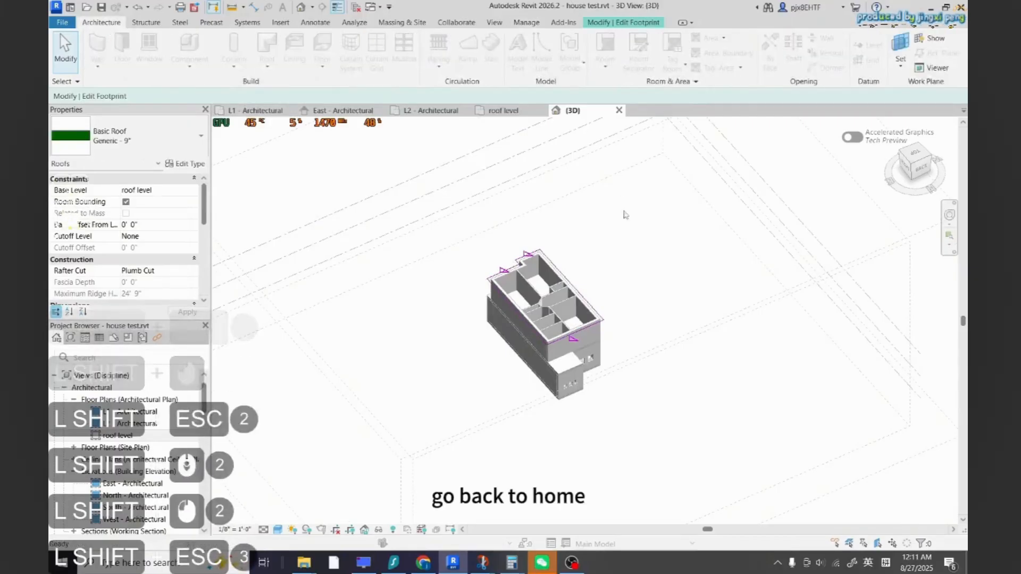
scroll(614, 243, down, 1)
key(Return)
click(531, 396)
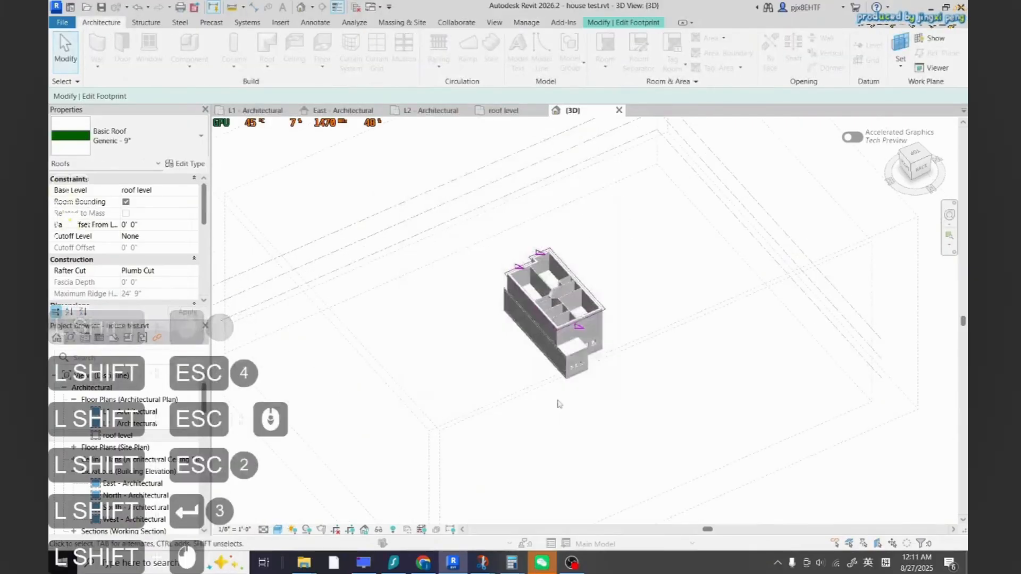
key(Escape)
key(Escape)
key(Escape)
scroll(576, 391, down, 5)
scroll(668, 415, up, 1)
click(738, 456)
click(737, 455)
click(738, 455)
click(737, 455)
click(737, 455)
key(Escape)
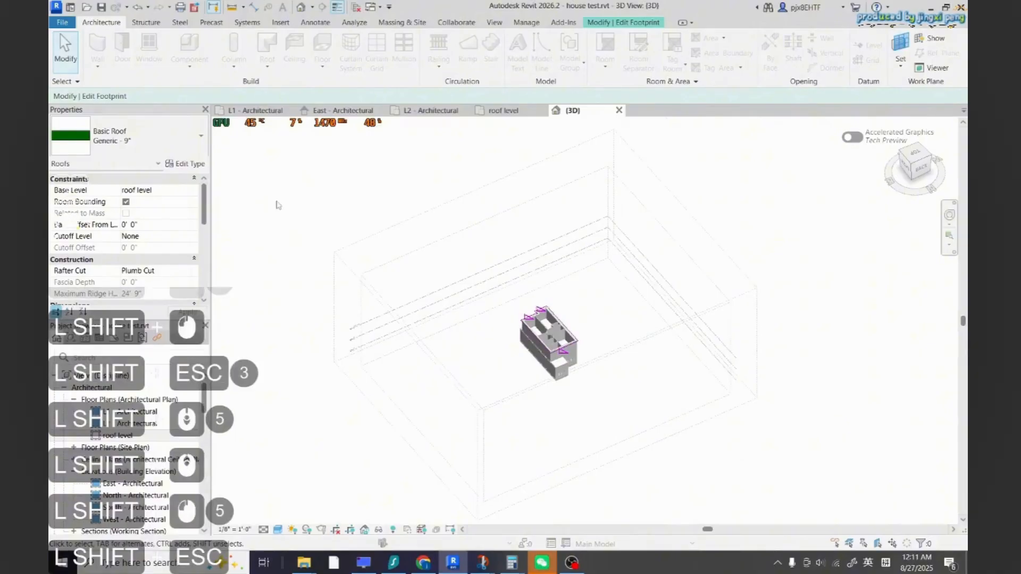
click(66, 81)
key(Escape)
key(Escape)
click(609, 22)
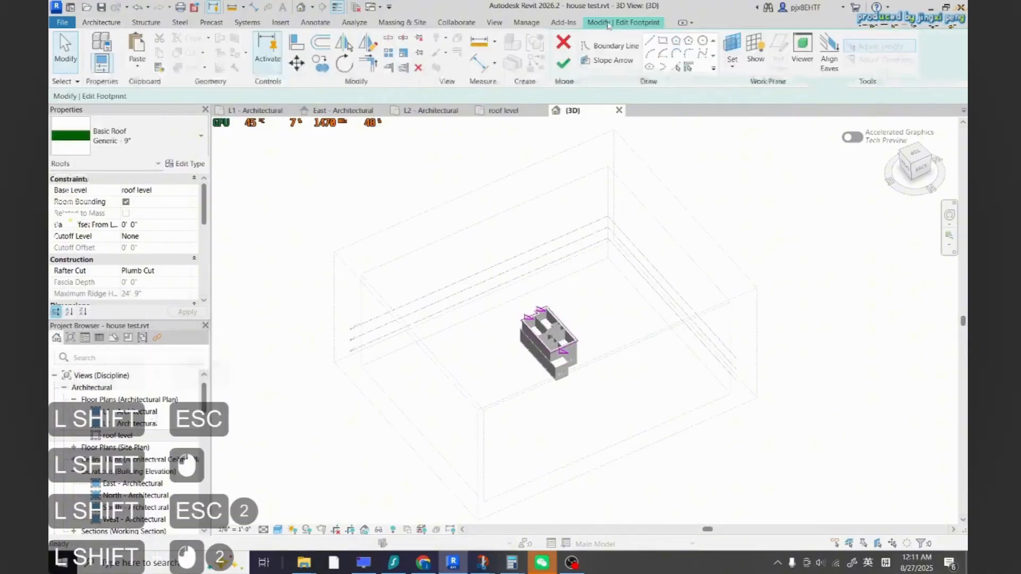
click(563, 63)
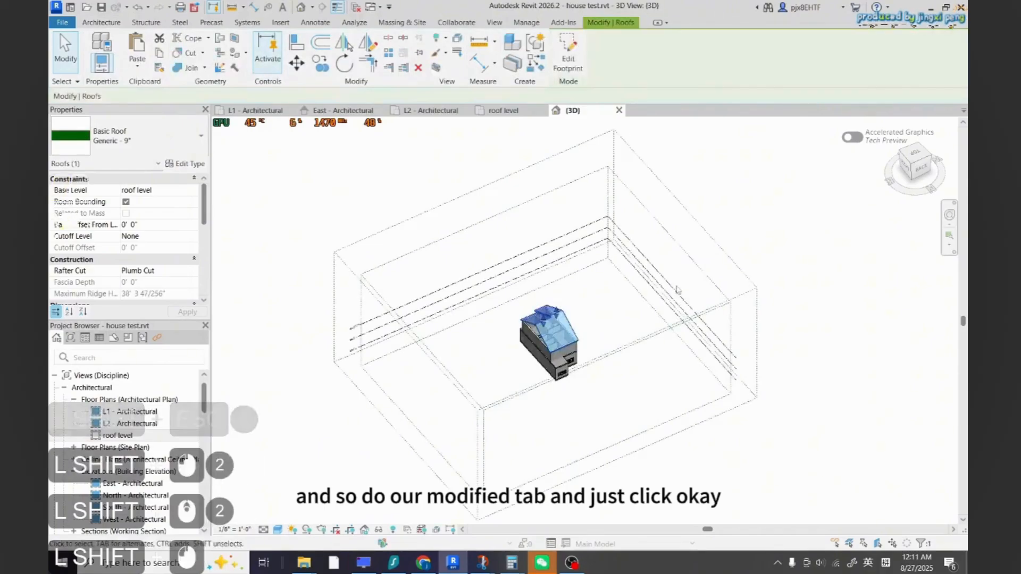
Orbit around the house and inspect the new sloped roof
scroll(565, 359, up, 5)
shift+middle_drag(565, 359, 533, 279)
scroll(533, 279, up, 3)
click(533, 280)
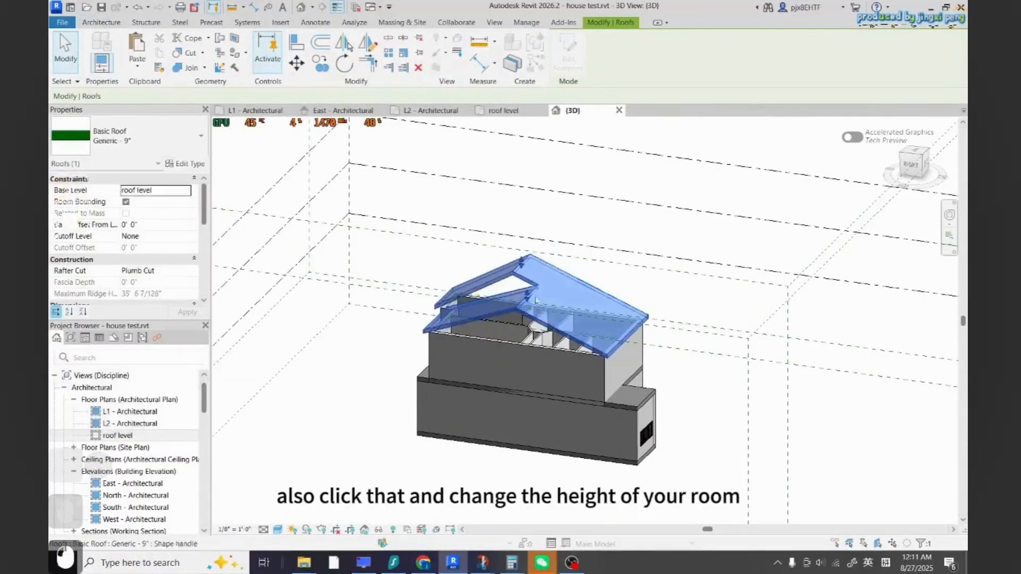
key(Escape)
key(Escape)
click(547, 296)
shift+middle_drag(344, 478, 613, 502)
click(490, 269)
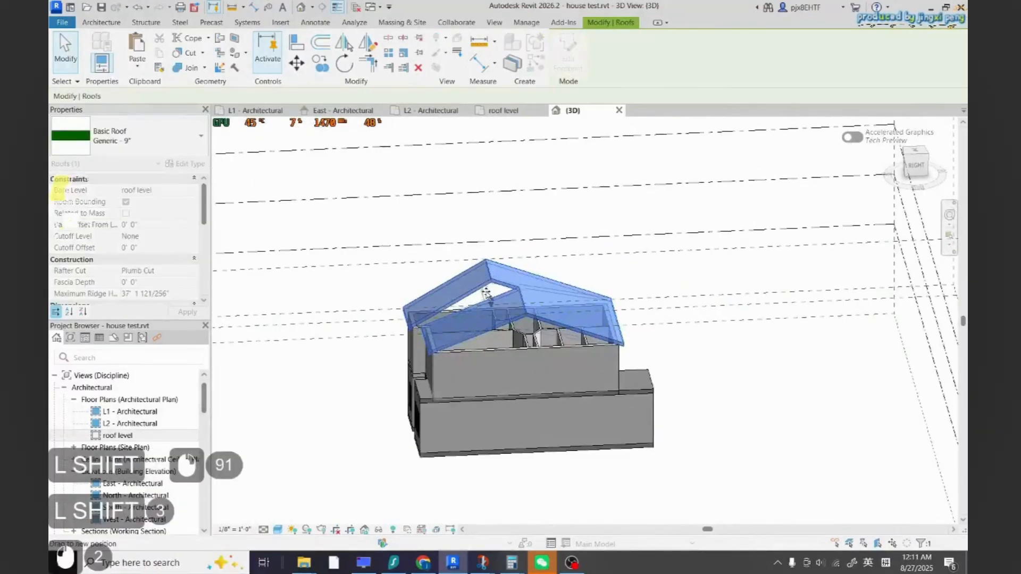
drag(486, 292, 487, 295)
key(Escape)
key(Escape)
click(588, 278)
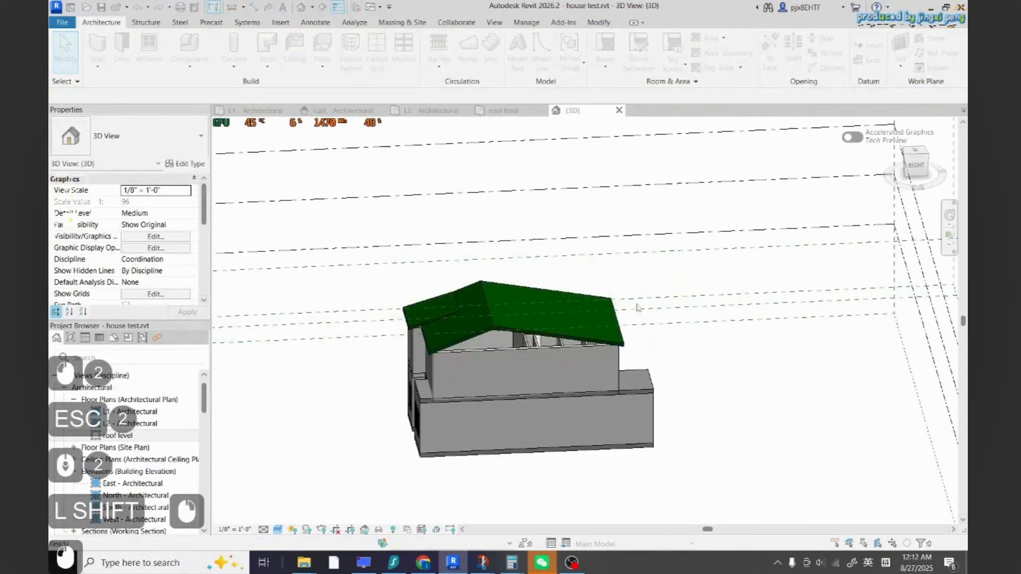
Select the two upper-story walls beneath the roof gable and attach them to the roof
scroll(510, 320, down, 4)
shift+middle_drag(518, 320, 647, 361)
scroll(437, 328, up, 6)
scroll(436, 328, down, 3)
click(591, 365)
scroll(562, 383, down, 2)
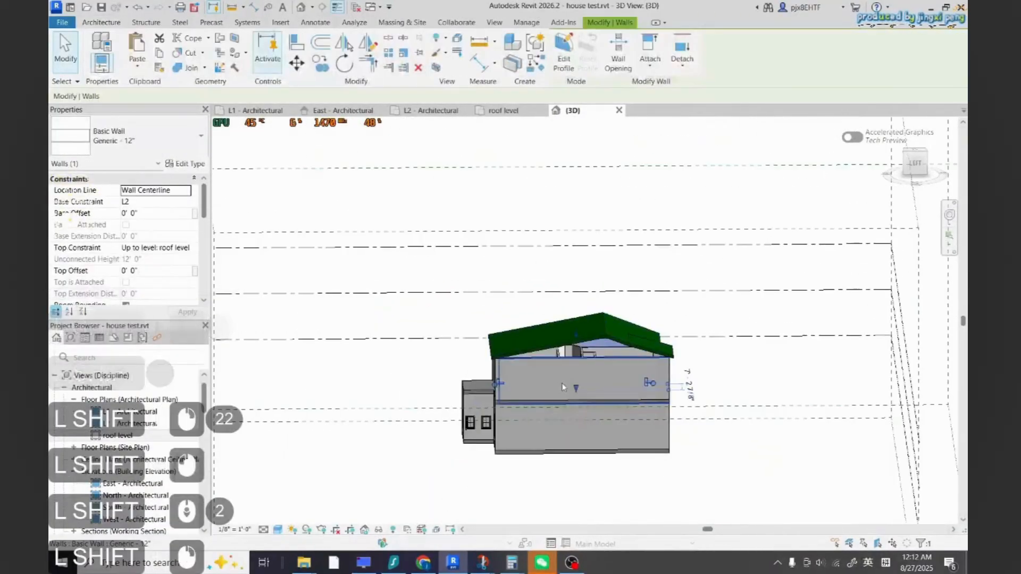
key(Escape)
click(573, 375)
shift+middle_drag(573, 375, 356, 372)
scroll(644, 402, up, 3)
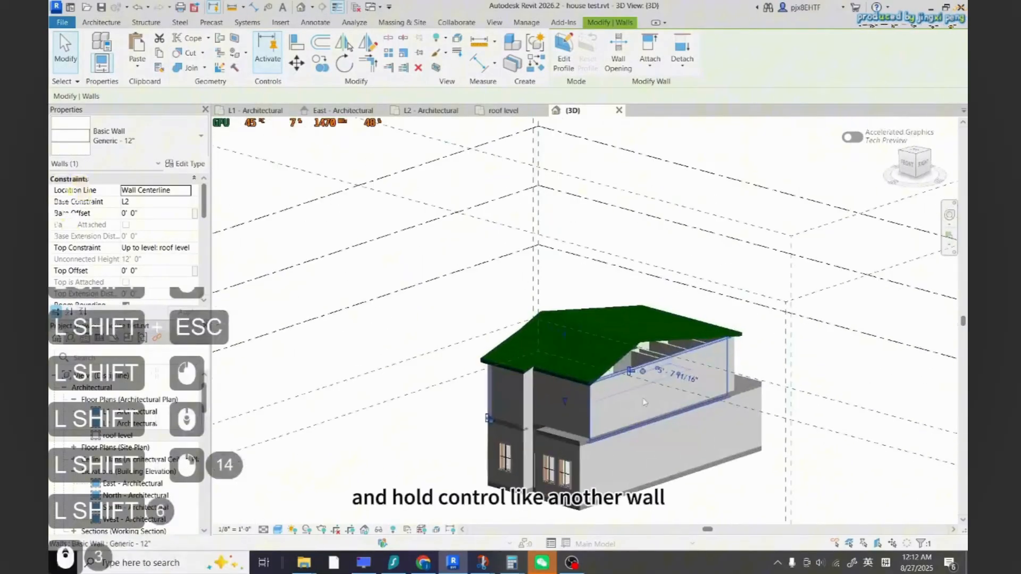
ctrl+click(654, 393)
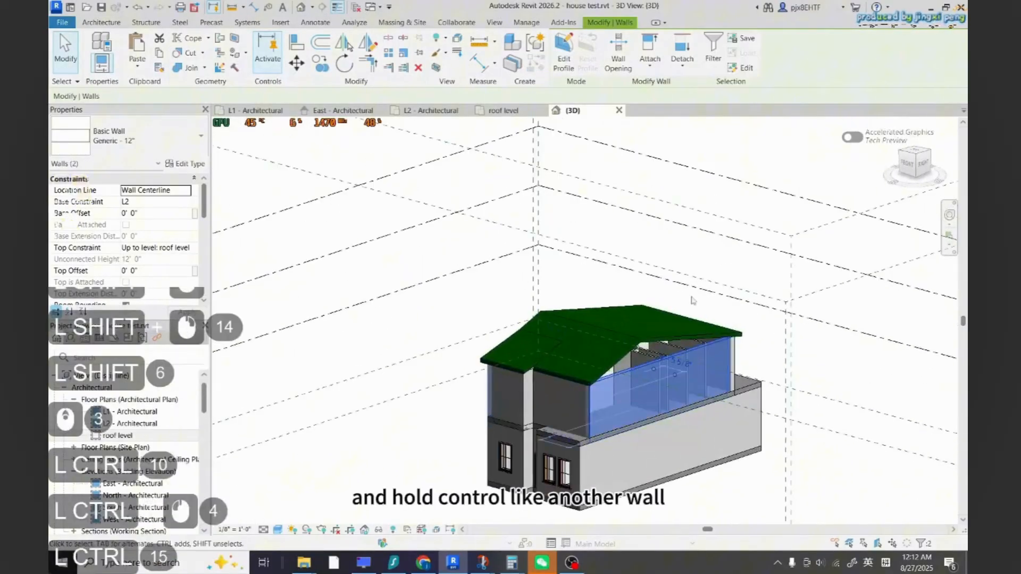
click(650, 63)
click(640, 335)
key(Escape)
key(Escape)
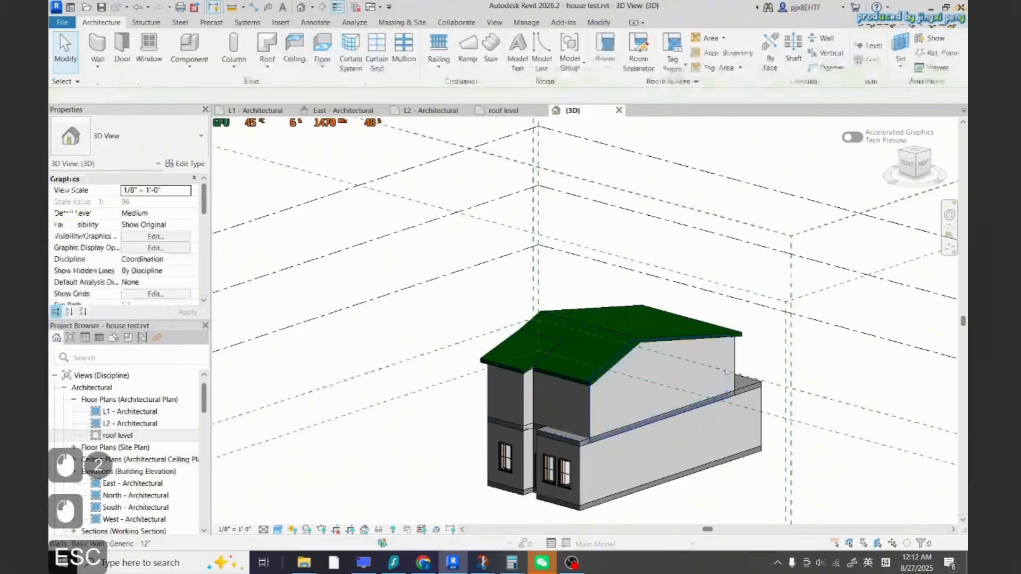
Open the roof footprint for editing and delete the two short boundary segments at the front notch
scroll(671, 378, down, 3)
shift+middle_drag(660, 378, 555, 485)
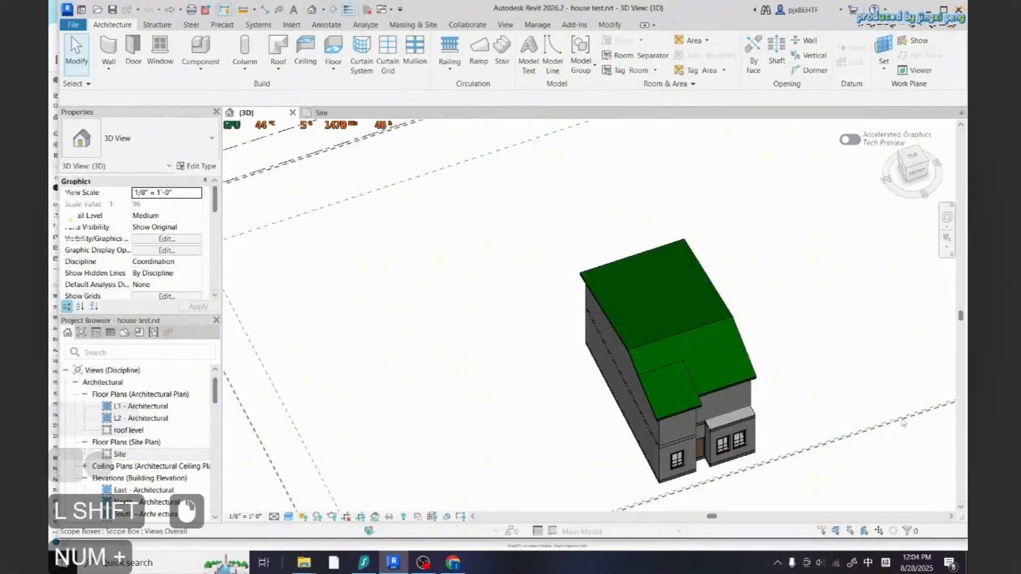
scroll(814, 402, up, 3)
scroll(659, 383, down, 3)
scroll(659, 371, up, 4)
shift+middle_drag(744, 372, 500, 251)
double_click(568, 394)
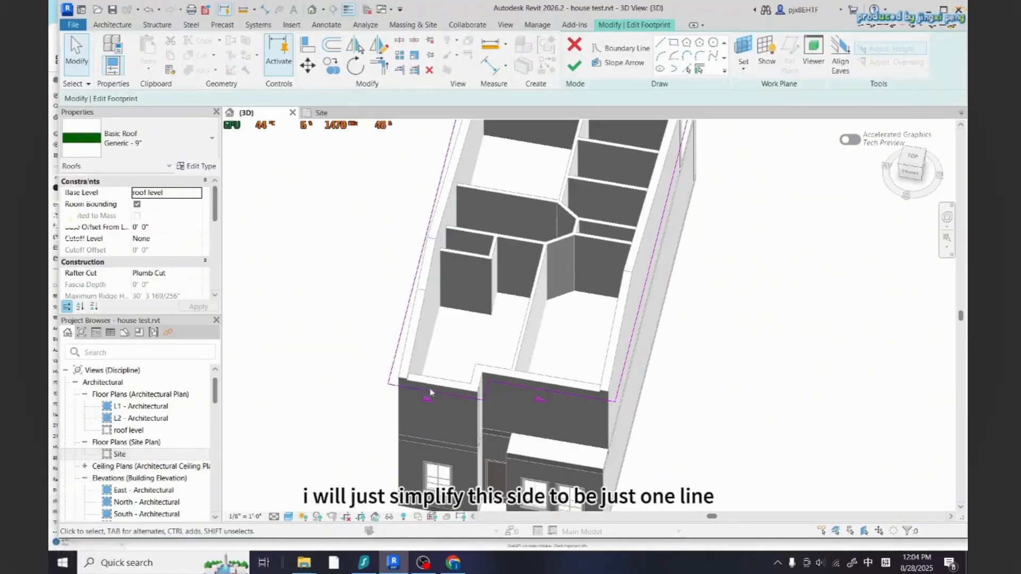
click(488, 394)
key(Delete)
click(503, 383)
key(Delete)
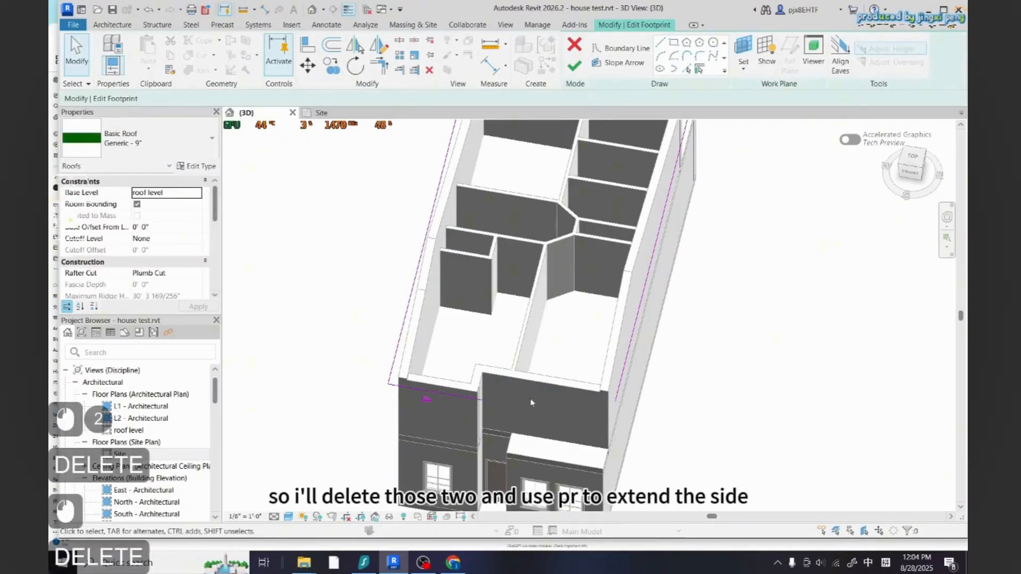
Extend the side boundary line with Trim to close the footprint, then finish editing the roof
key(t)
key(r)
key(Escape)
key(Caps_Lock)
key(t)
key(r)
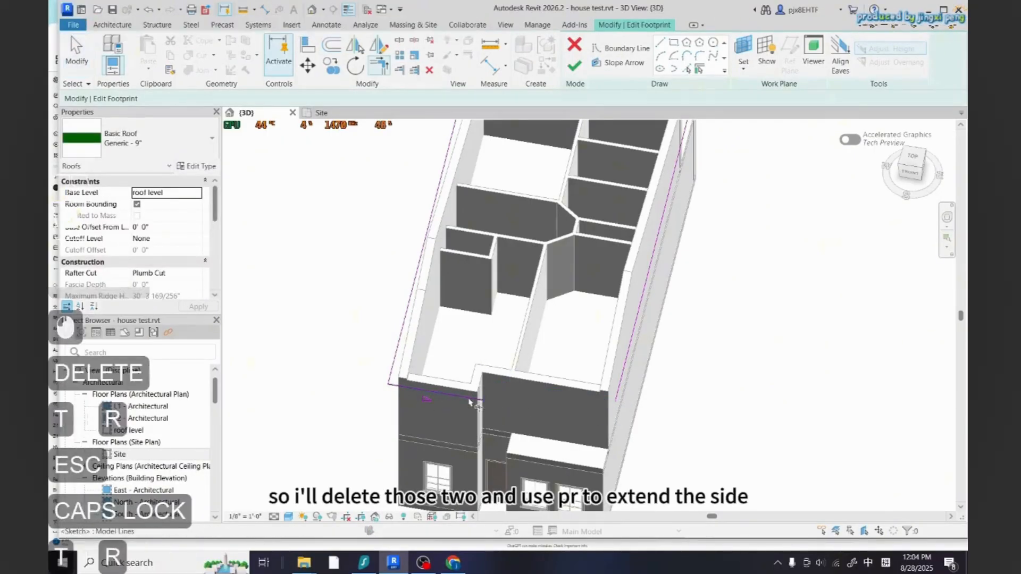
click(621, 394)
click(574, 67)
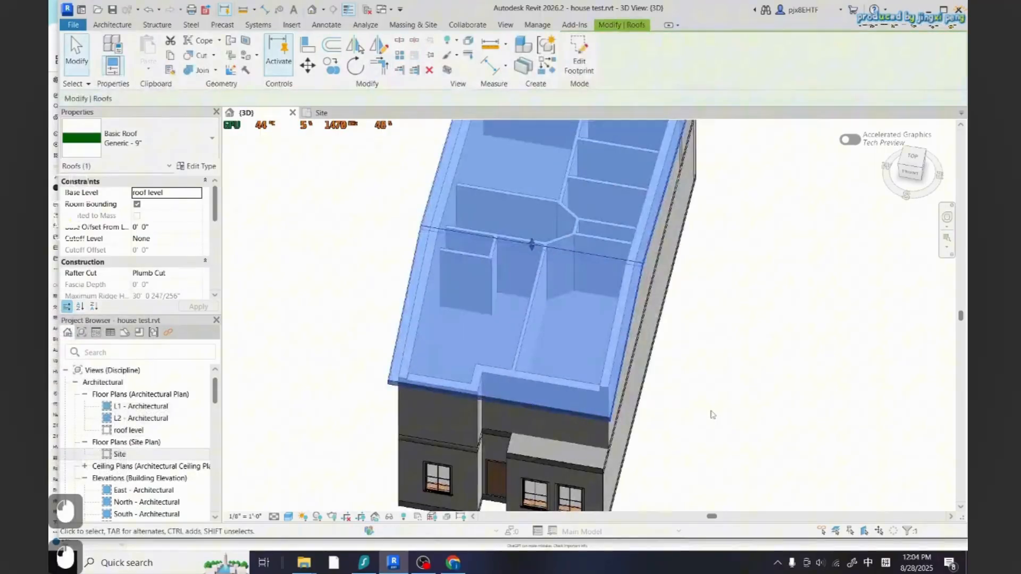
Delete the two scope boxes surrounding the grids and levels
key(Escape)
scroll(674, 408, down, 2)
shift+middle_drag(673, 407, 870, 298)
shift+middle_drag(574, 290, 803, 336)
scroll(531, 410, down, 3)
scroll(531, 409, down, 10)
key(Escape)
key(Escape)
shift+middle_drag(661, 330, 429, 171)
click(435, 181)
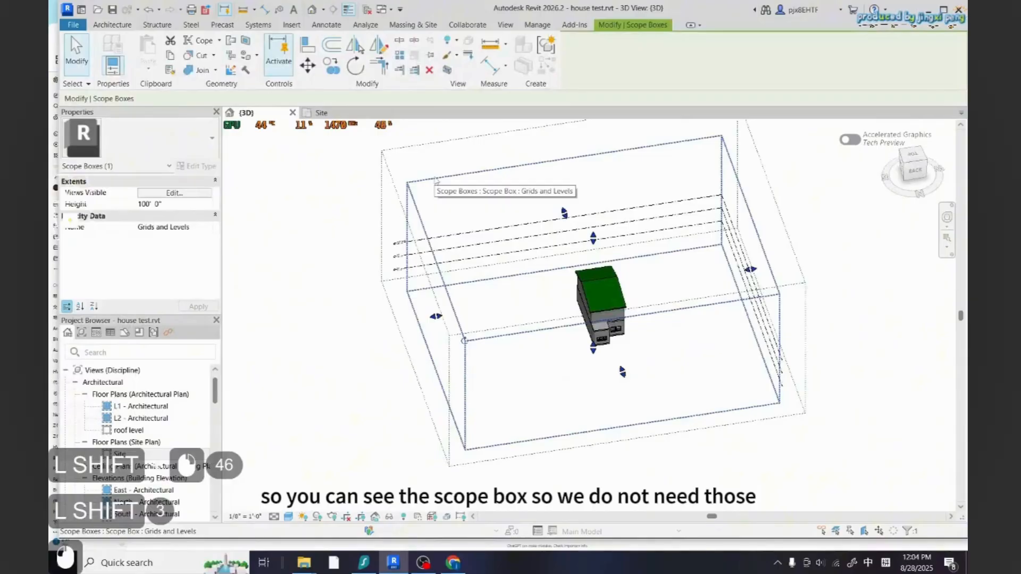
key(Delete)
click(435, 142)
key(Delete)
key(Escape)
key(Escape)
key(Escape)
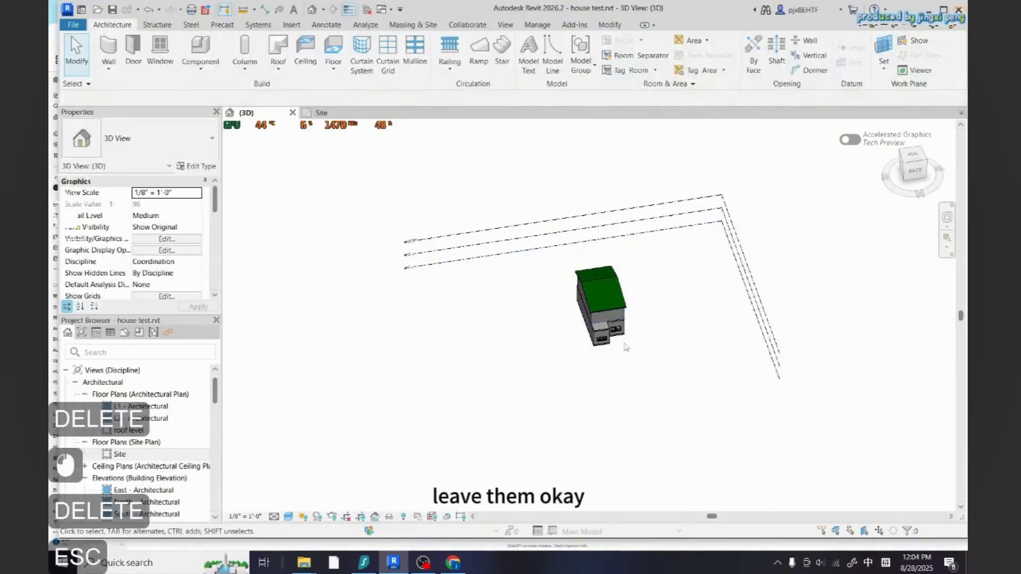
Select the whole building and make it a model group named SINGLE FAMILY HOUSE
scroll(630, 367, down, 1)
shift+middle_drag(629, 367, 695, 358)
scroll(695, 358, up, 3)
drag(647, 392, 509, 266)
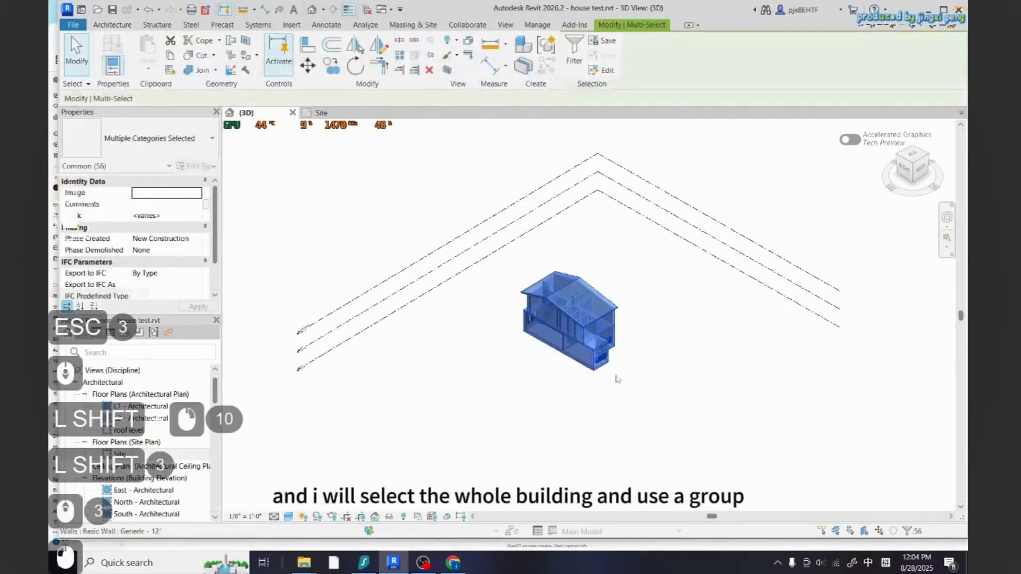
scroll(615, 378, down, 2)
shift+middle_drag(615, 378, 436, 361)
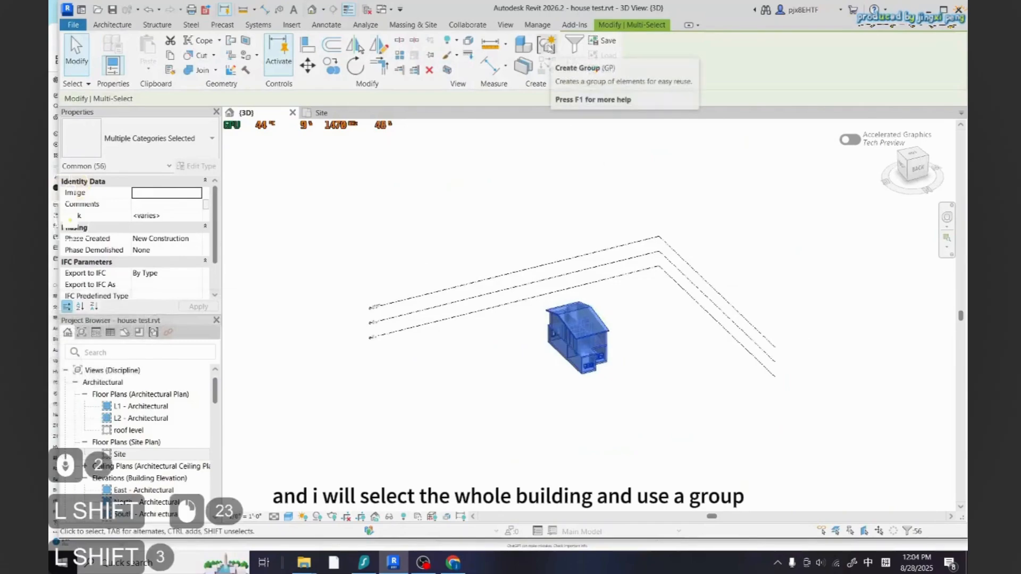
click(549, 48)
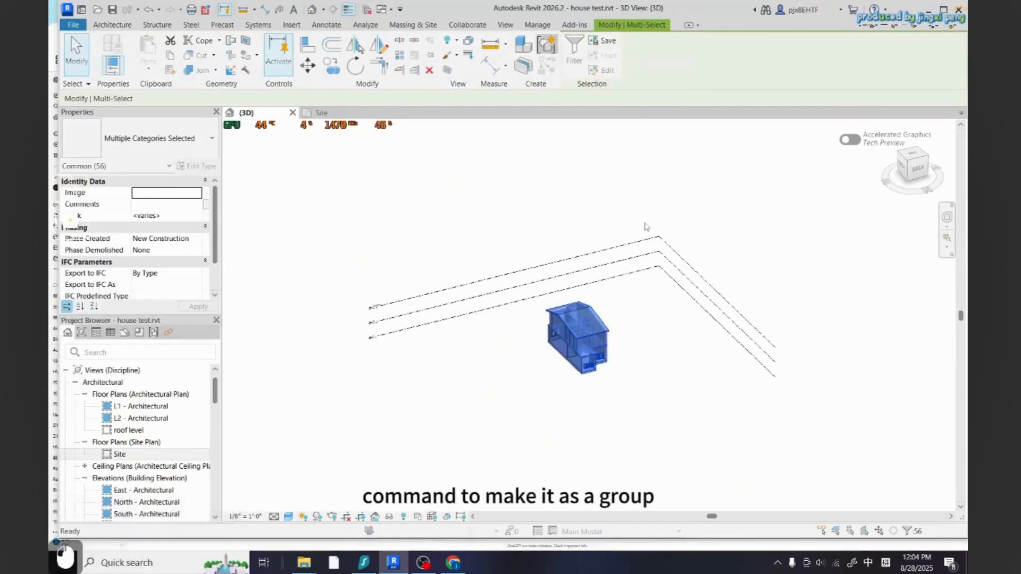
text(SIN)
text(FAMILY HOUS)
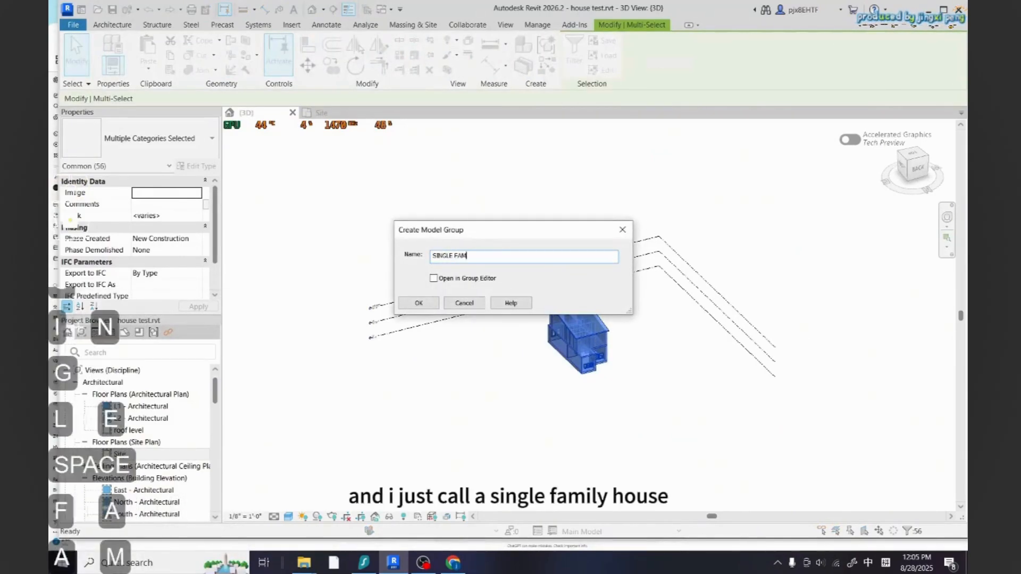
click(418, 303)
key(Escape)
key(Escape)
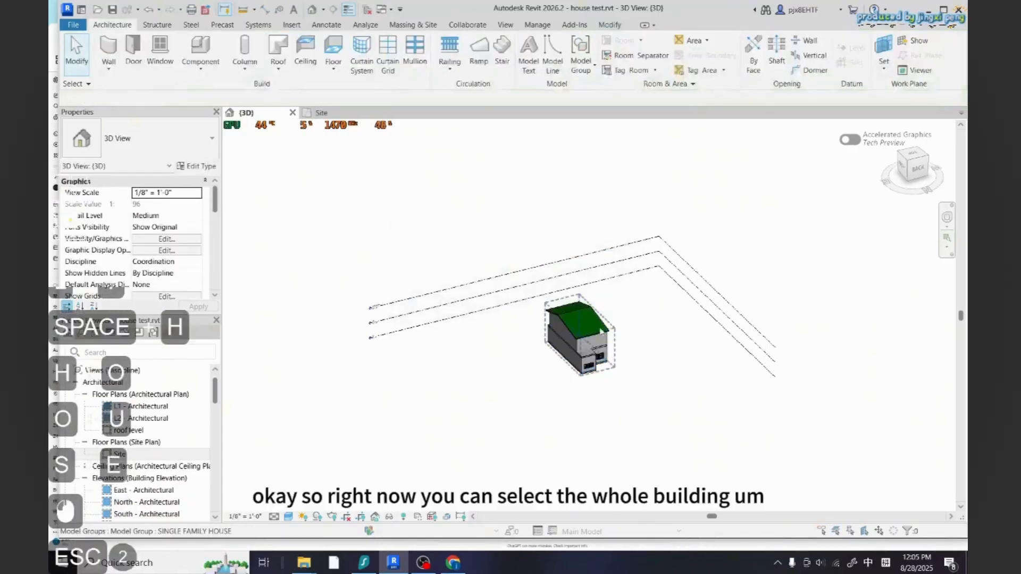
Select the grouped building, orbit around to inspect it, and switch to the Site plan view
click(588, 343)
scroll(603, 359, down, 2)
shift+middle_drag(603, 359, 623, 347)
scroll(623, 347, up, 3)
click(629, 425)
click(597, 324)
scroll(707, 422, down, 2)
shift+middle_drag(707, 422, 666, 391)
scroll(666, 390, up, 5)
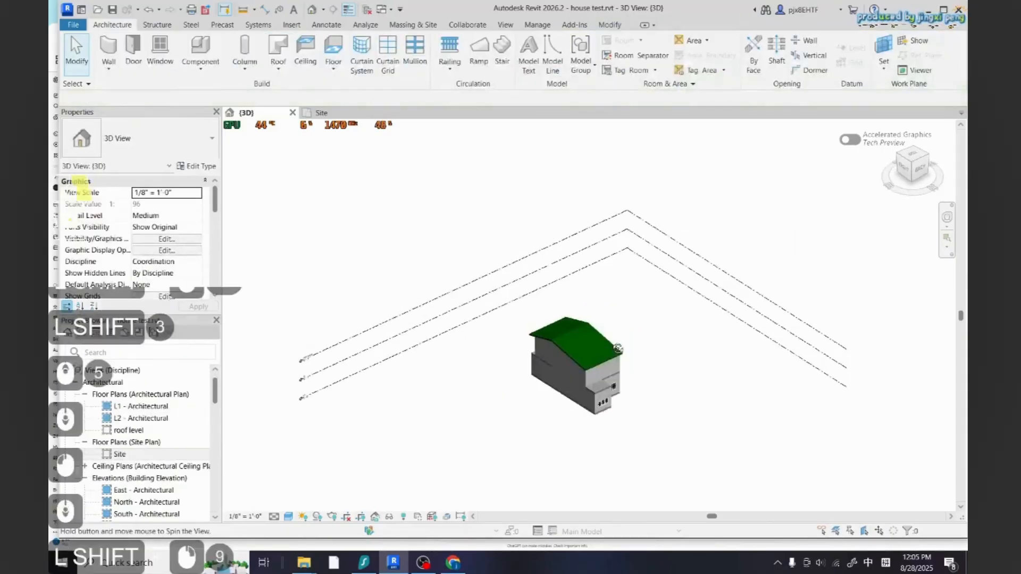
click(322, 113)
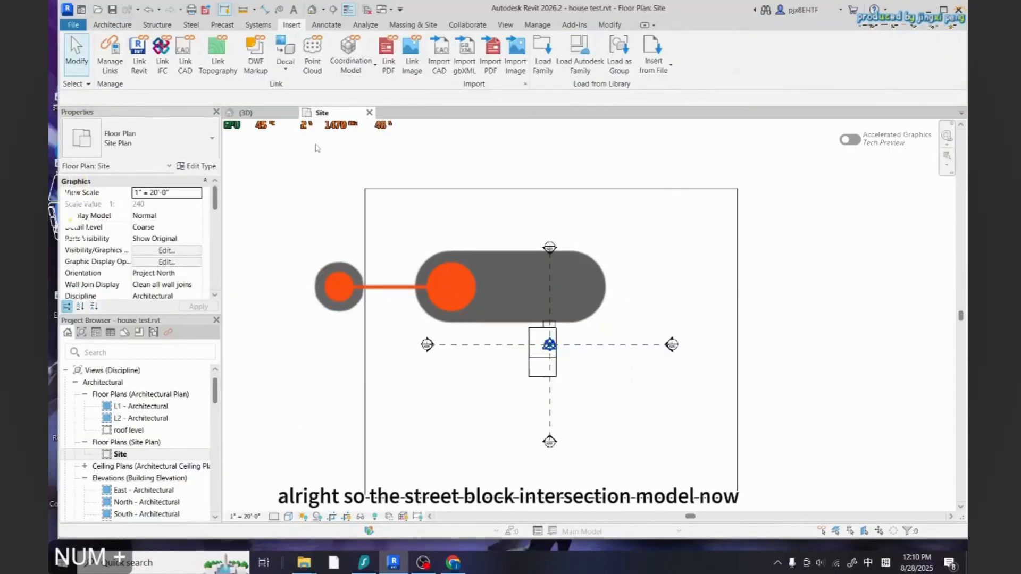
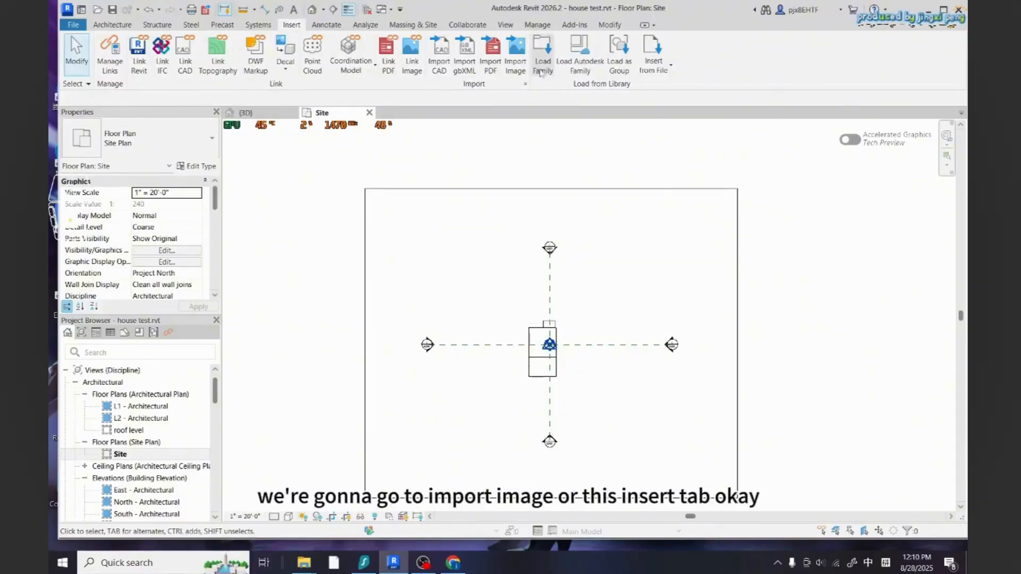
Import the image block 1.jpg from the tutorial folder and place it centered in the Site plan
click(516, 56)
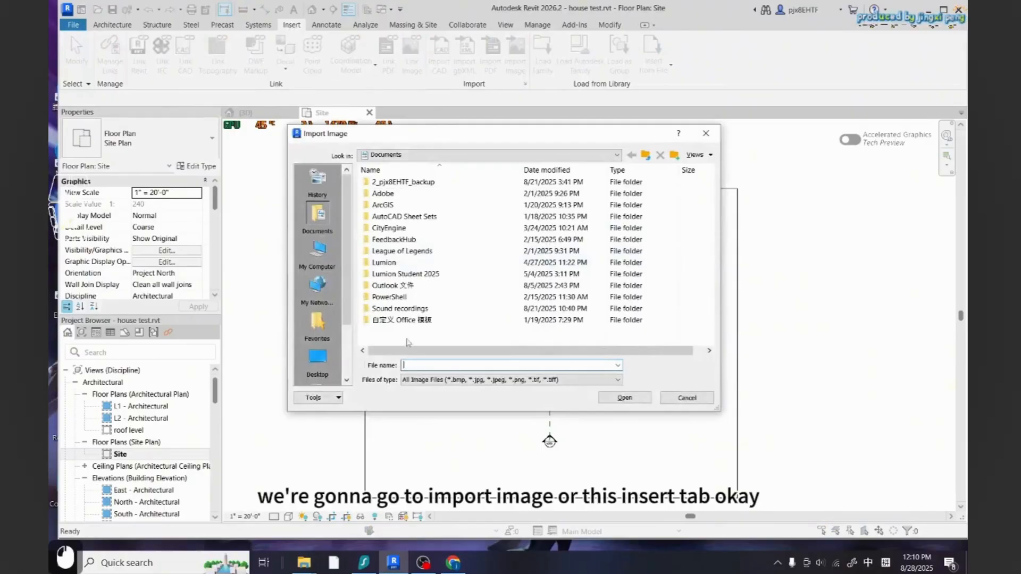
click(427, 366)
text(E:\2025 fall\urpn220\tutorial)
key(Return)
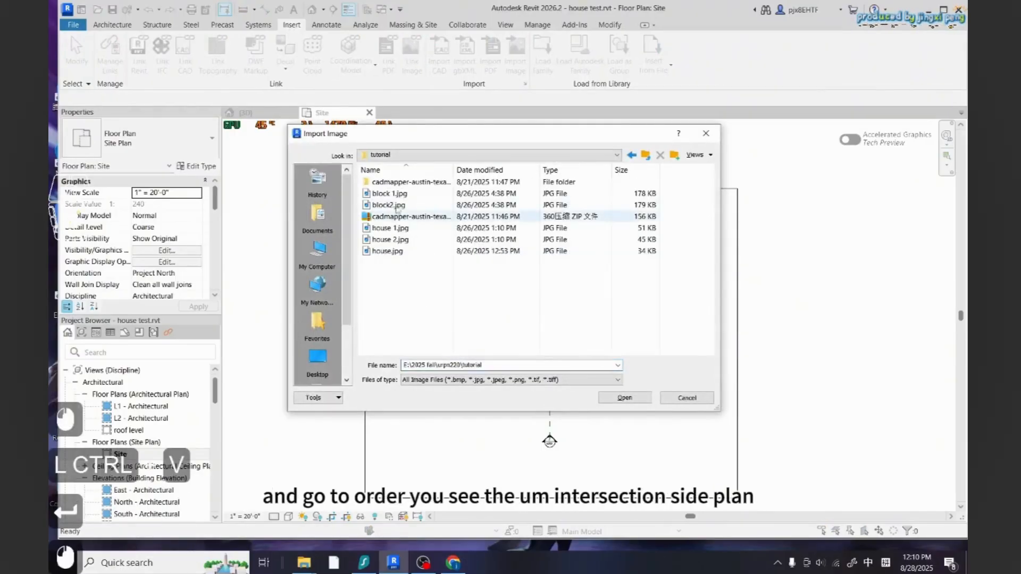
click(389, 193)
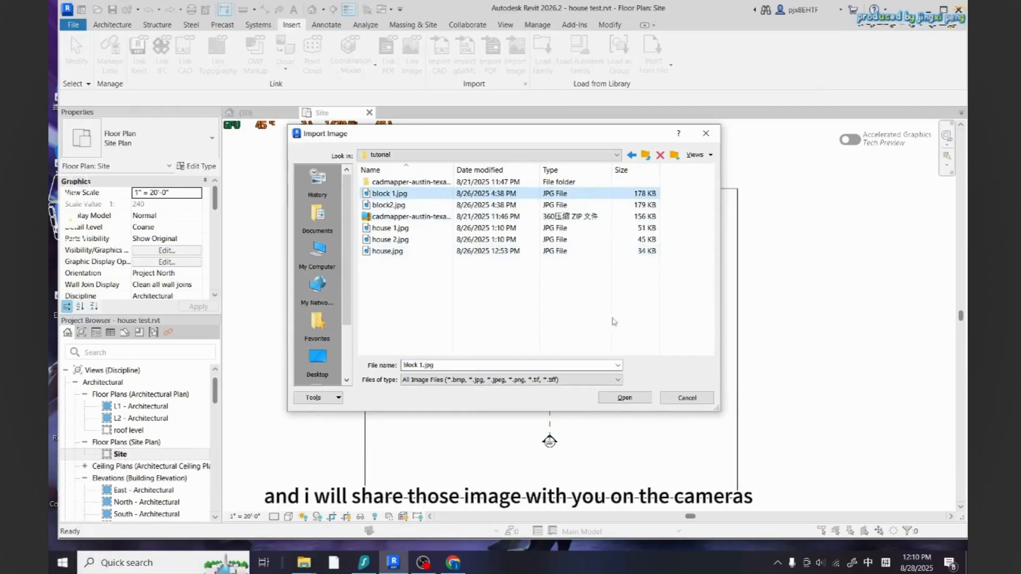
click(625, 397)
scroll(545, 346, down, 1)
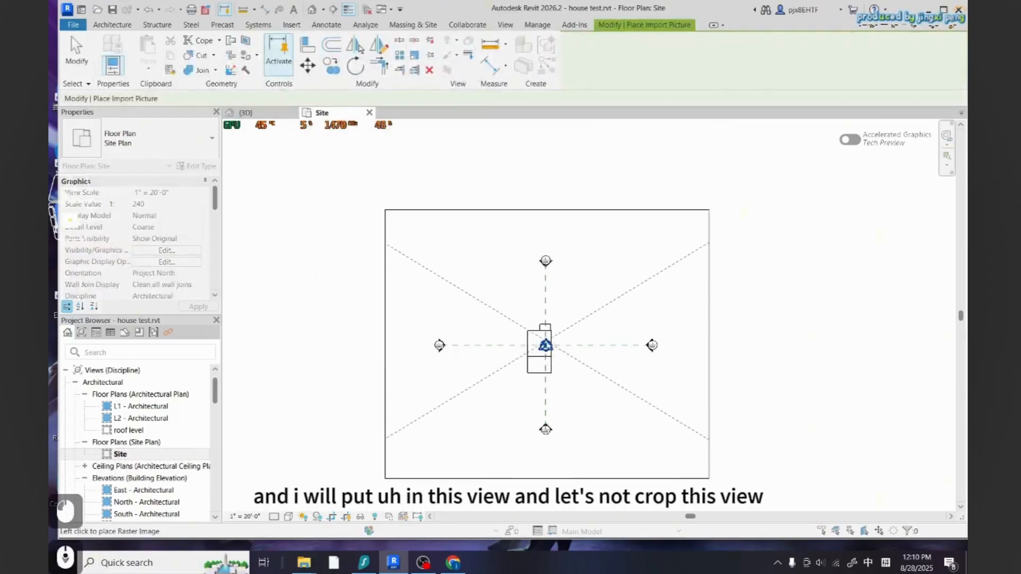
click(545, 340)
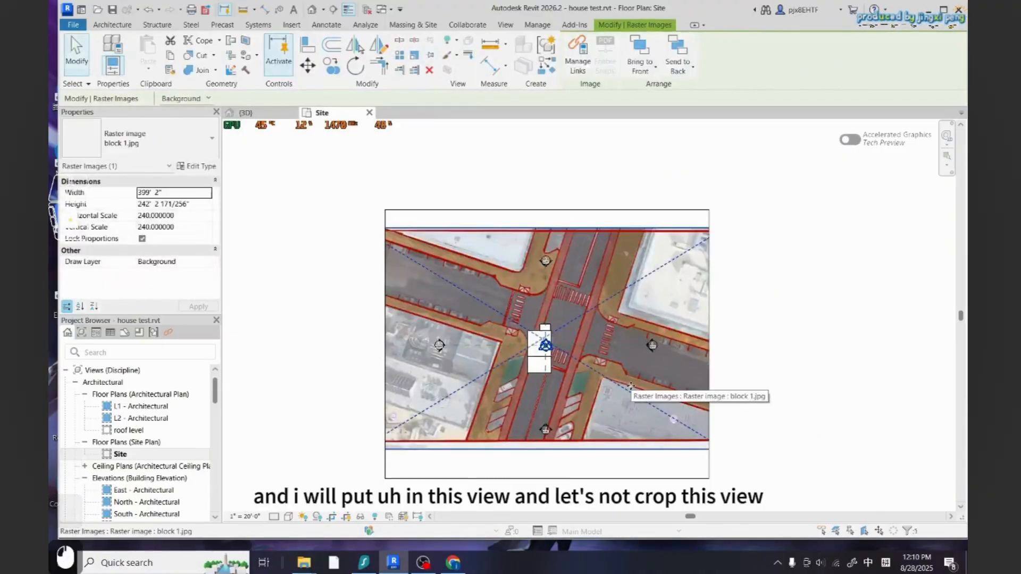
scroll(535, 313, down, 1)
click(332, 519)
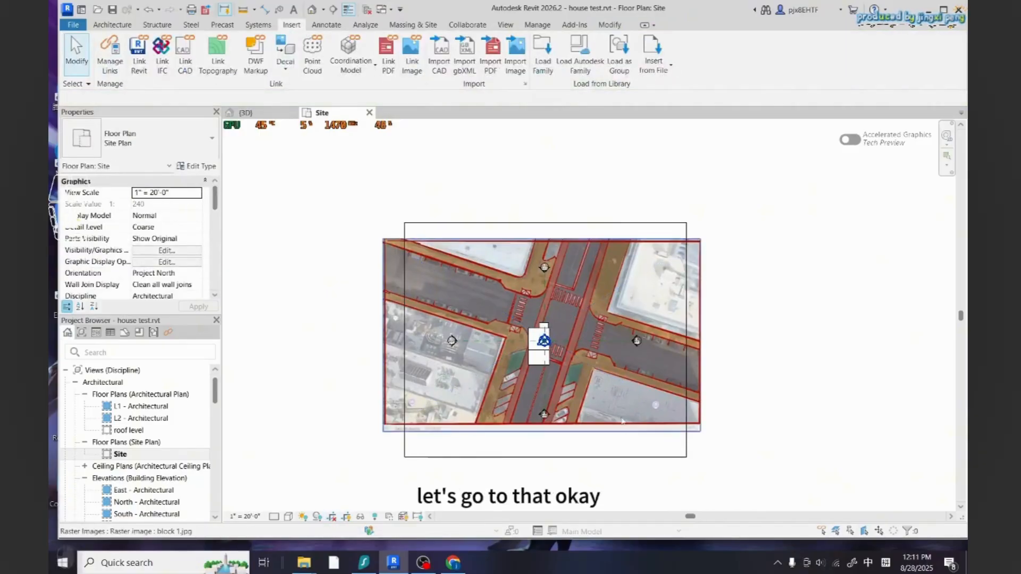
click(648, 223)
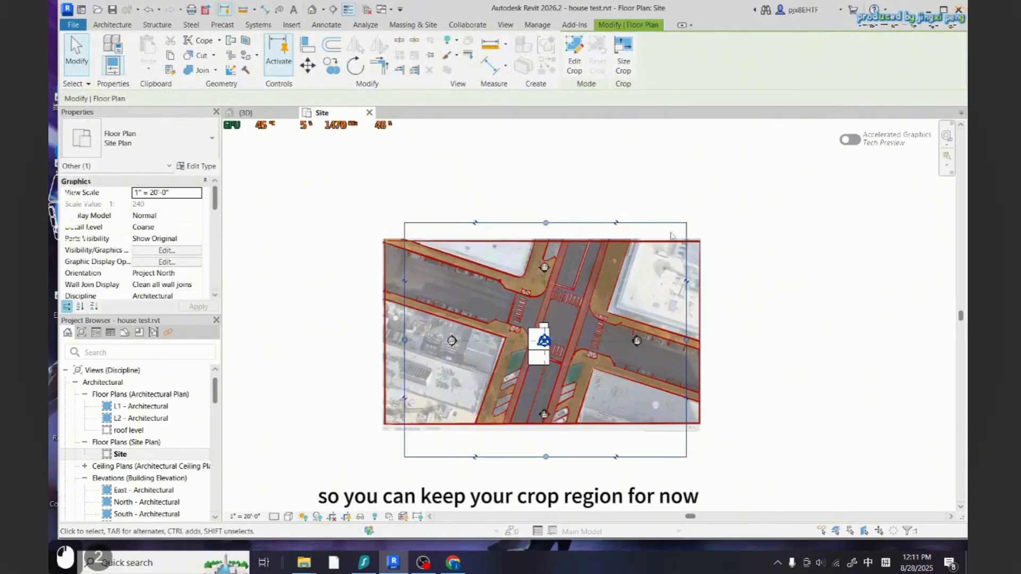
key(Escape)
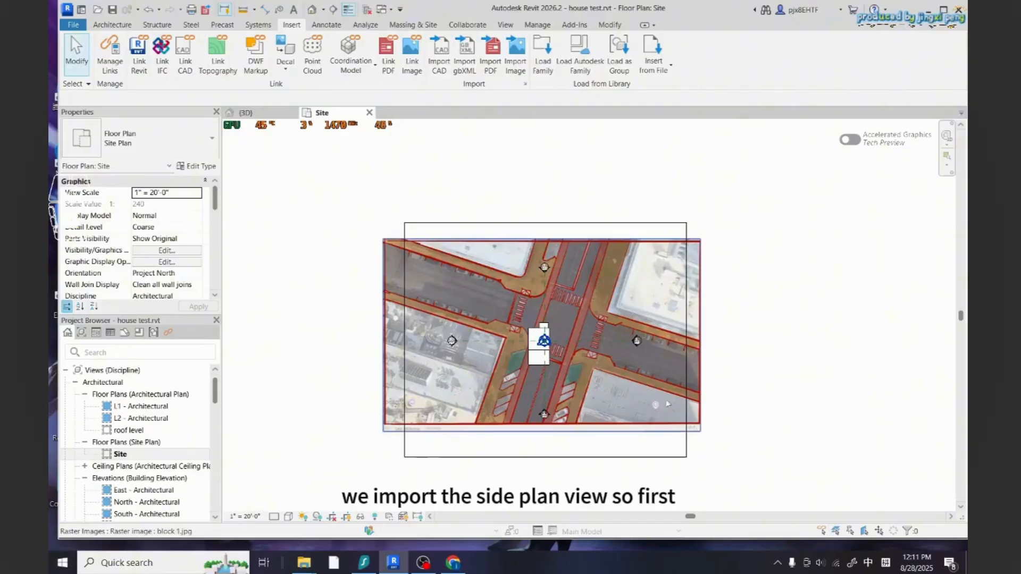
Zoom in on the image's 60 ft scale bar and measure its length
scroll(705, 420, up, 4)
click(697, 437)
scroll(716, 458, up, 4)
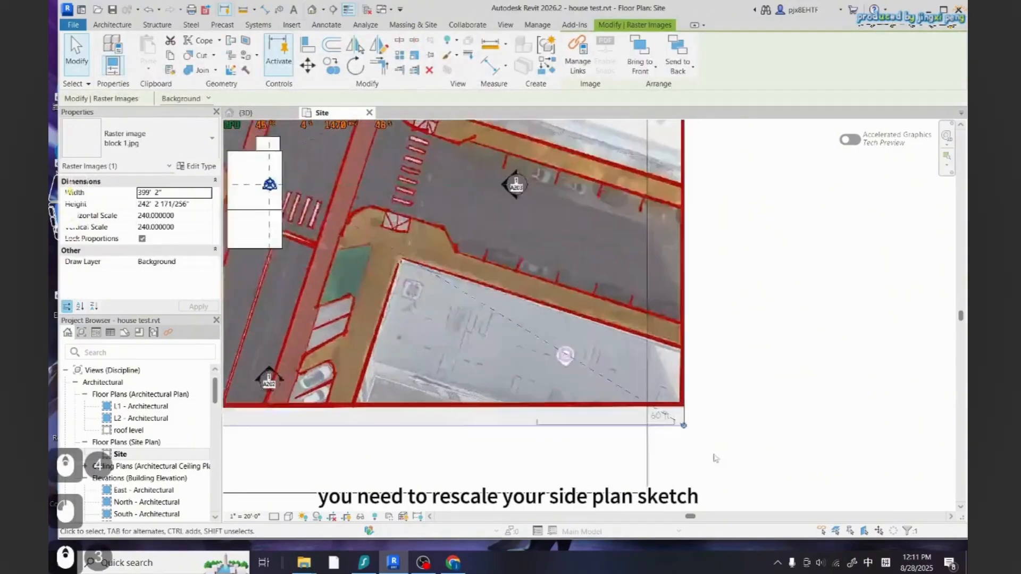
scroll(691, 425, down, 4)
scroll(691, 425, up, 3)
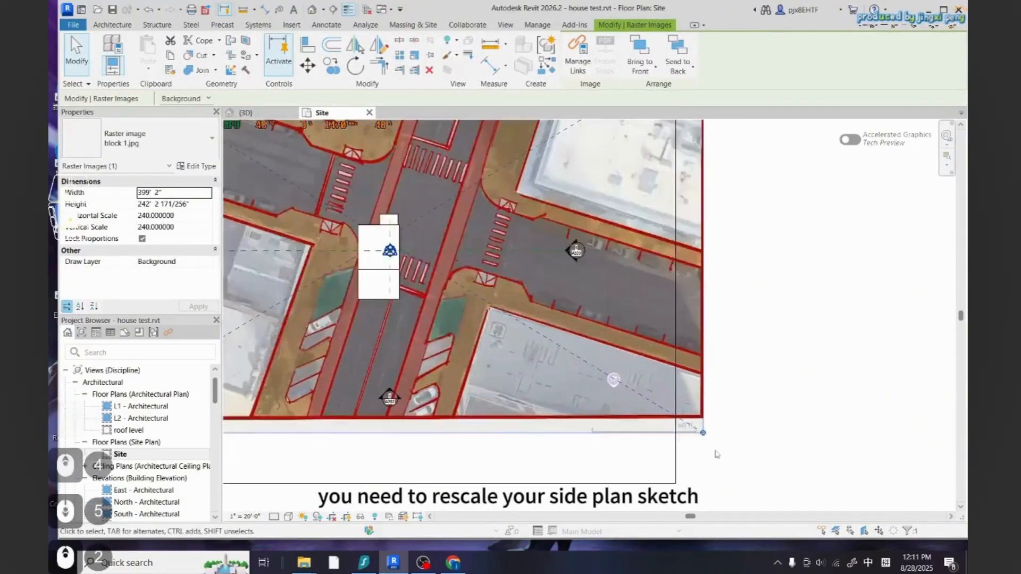
scroll(616, 442, up, 2)
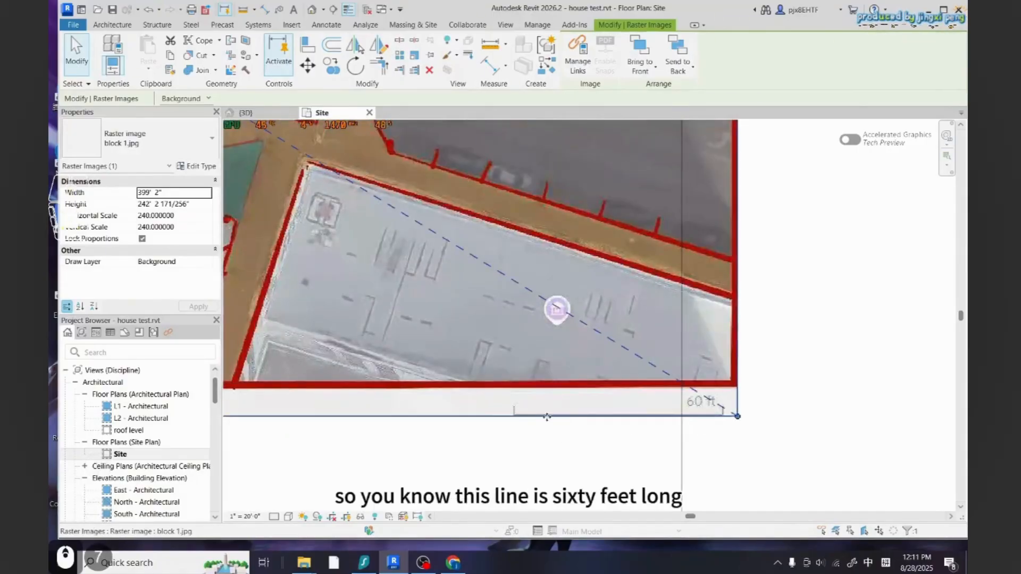
scroll(659, 412, down, 3)
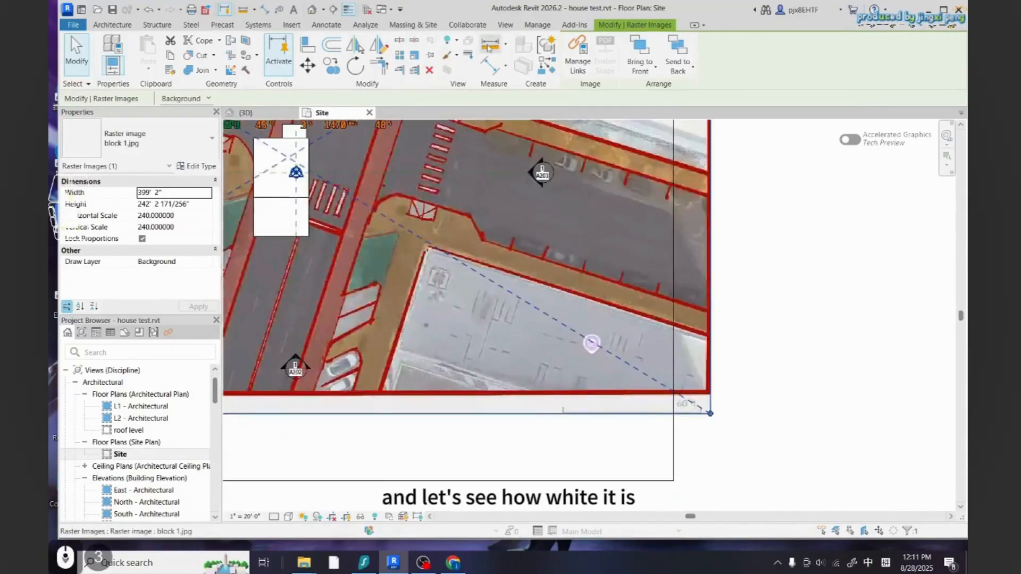
scroll(576, 413, up, 9)
click(525, 412)
scroll(473, 429, down, 9)
scroll(636, 433, up, 11)
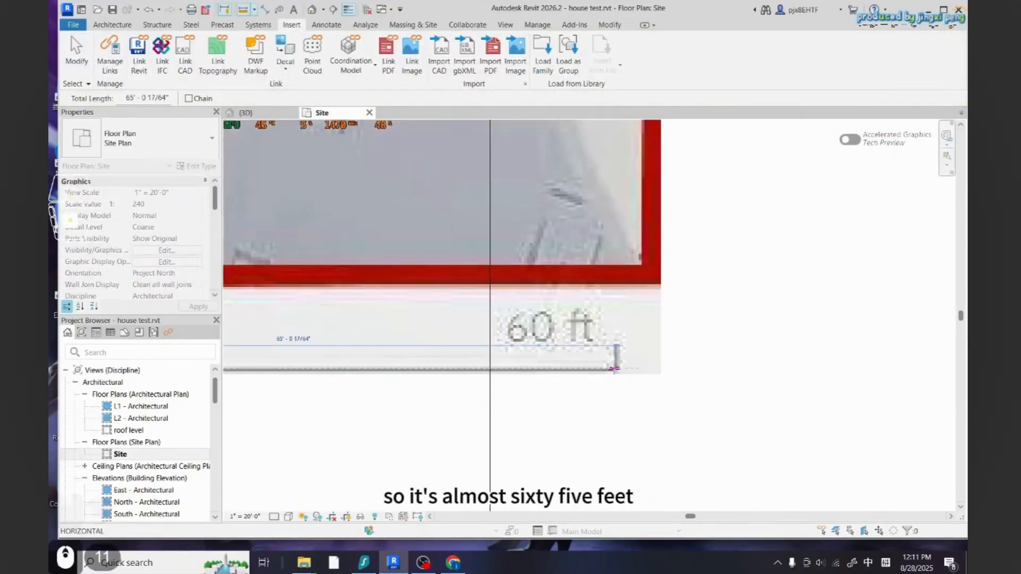
key(Escape)
Open the Calculator app and divide 60 by 65
scroll(712, 374, down, 5)
click(152, 565)
text(ca)
key(Insert)
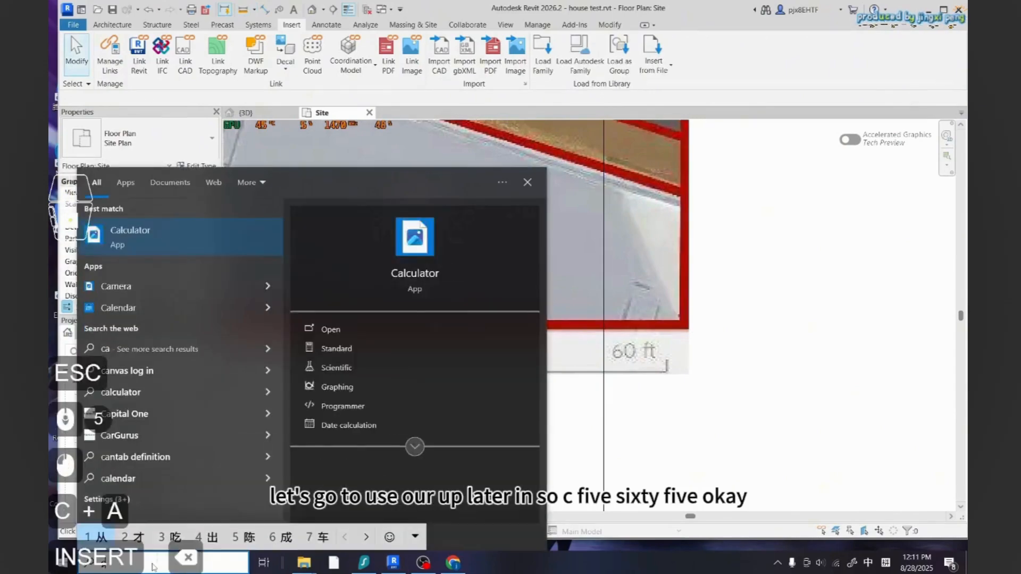
key(BackSpace)
key(Insert)
key(BackSpace)
key(ctrl+space)
text(calcu)
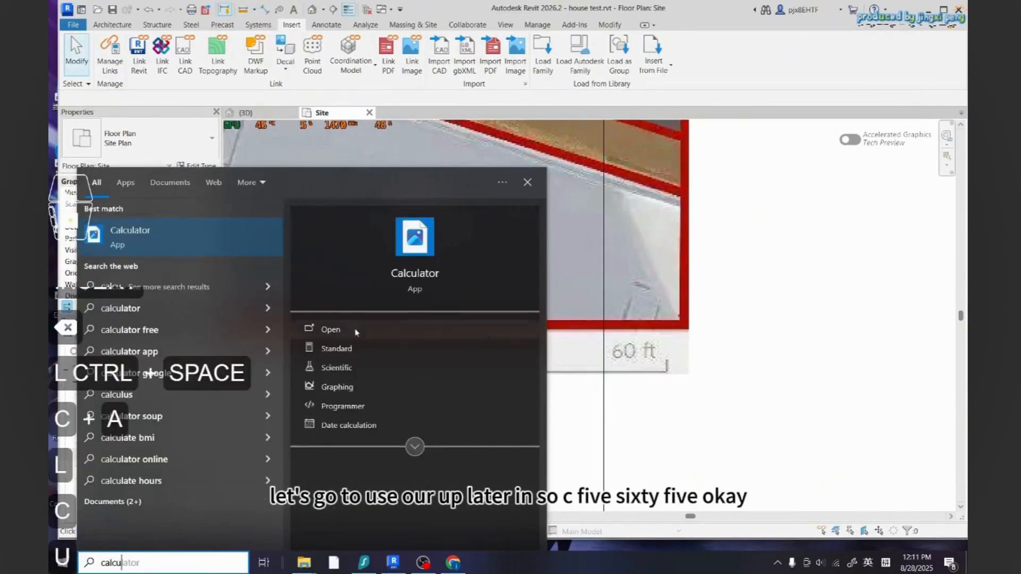
click(308, 326)
text(6)
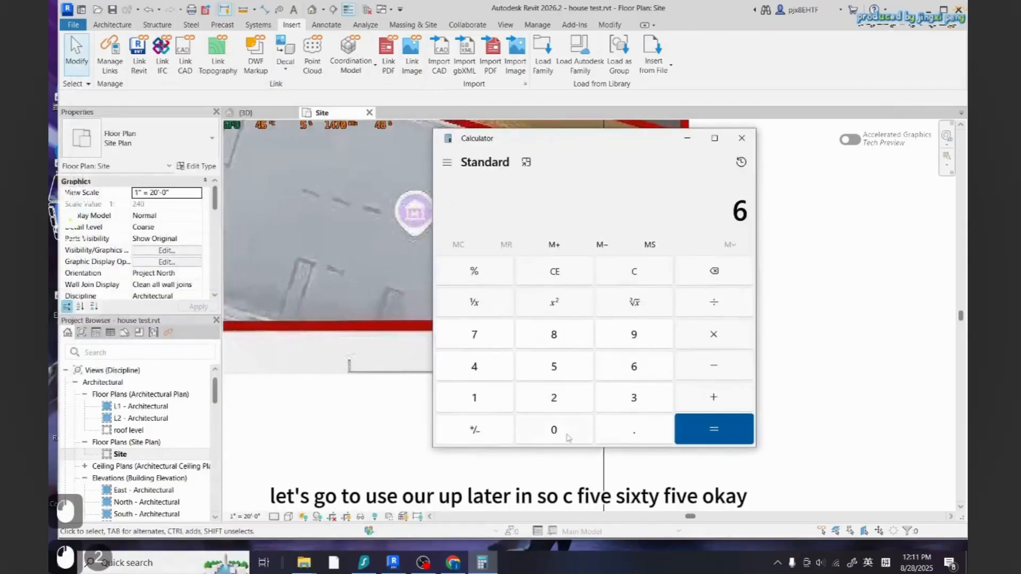
text(0/65)
key(Return)
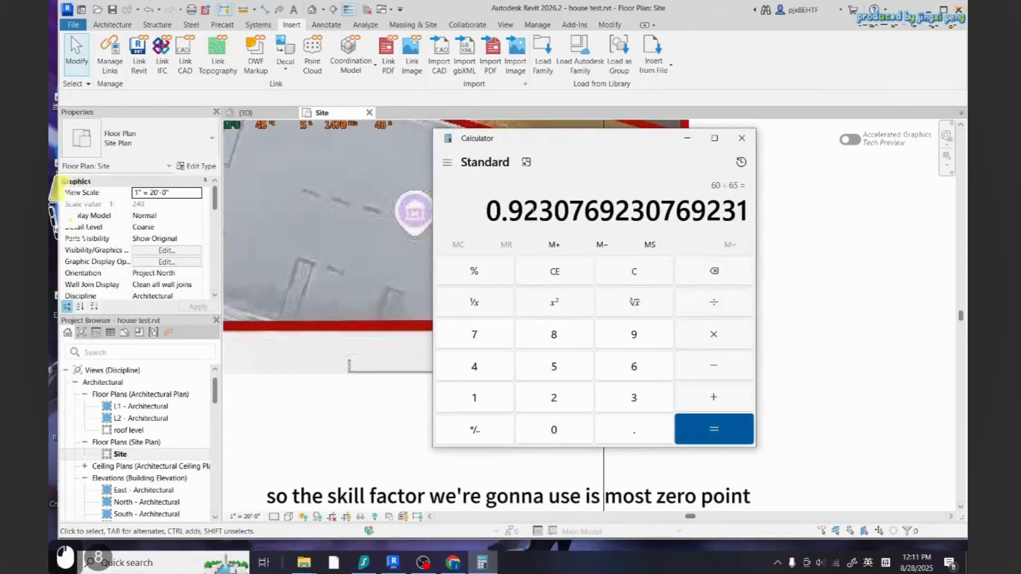
Copy the calculator result and minimize the Calculator window
drag(539, 210, 466, 205)
key(ctrl+c)
click(685, 138)
key(Escape)
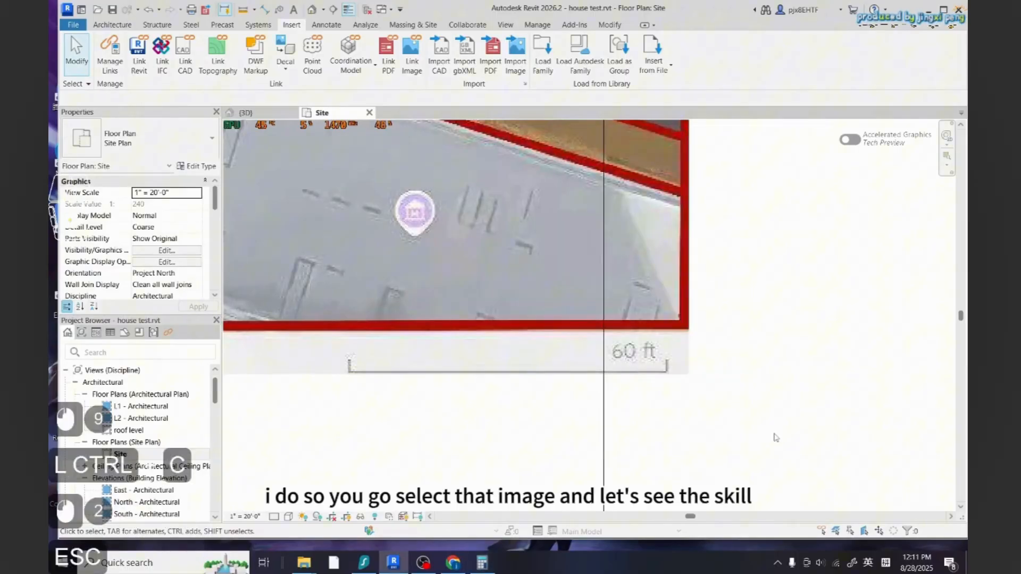
Scale the site image numerically by the pasted factor 0.92 about its lower-left corner
click(686, 323)
scroll(659, 407, down, 5)
scroll(519, 343, up, 2)
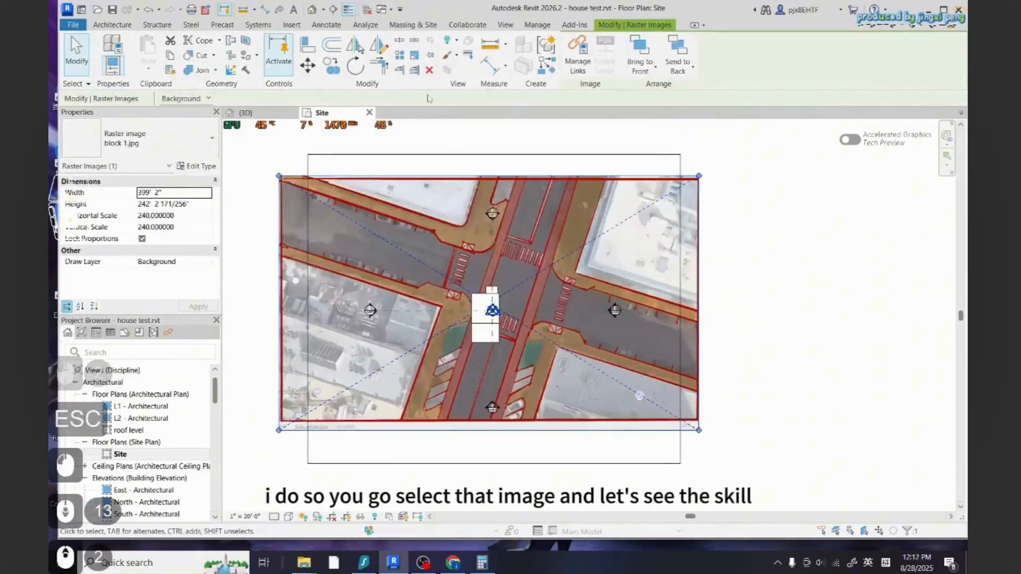
click(416, 57)
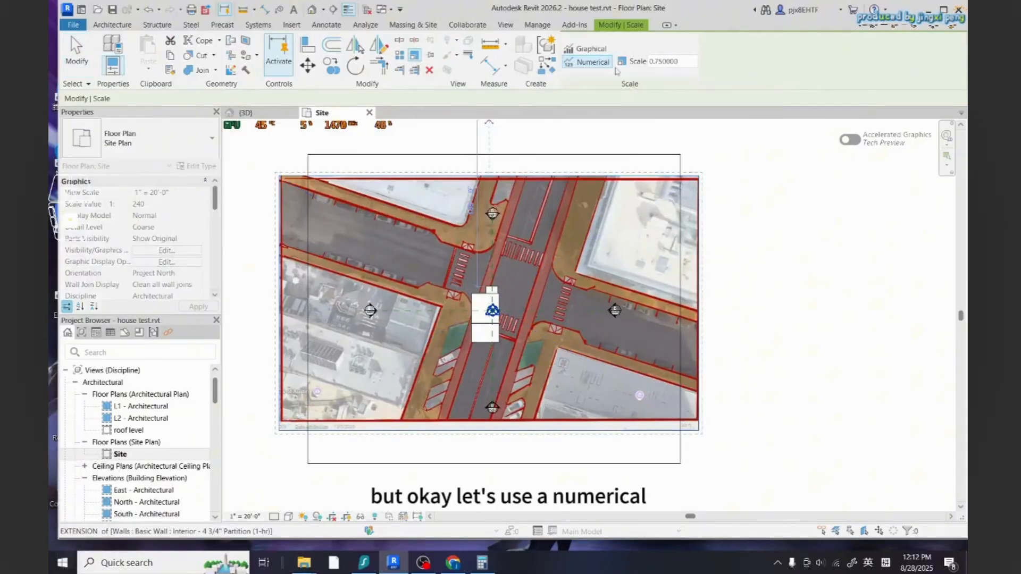
click(684, 62)
key(ctrl+v)
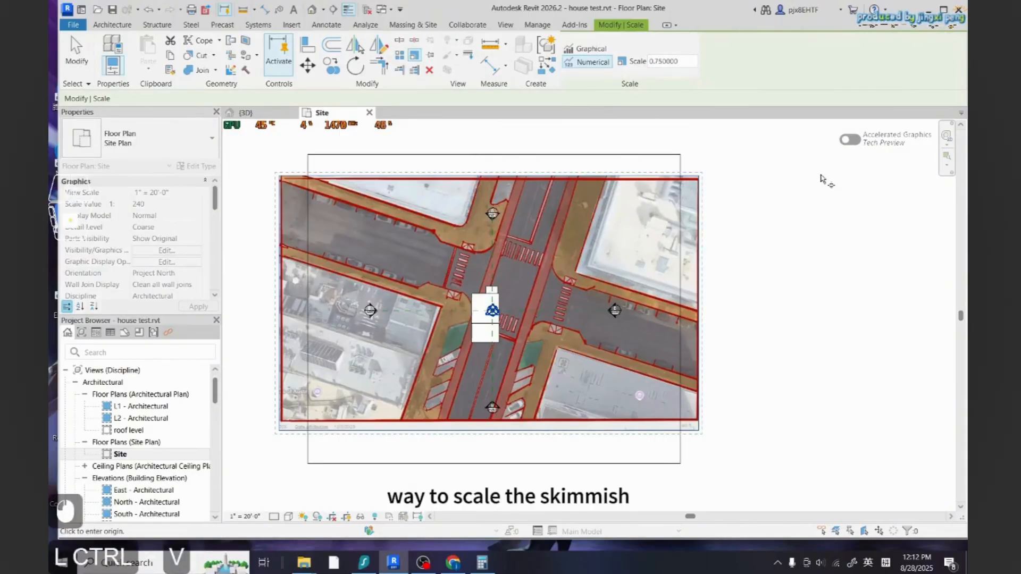
key(ctrl+v)
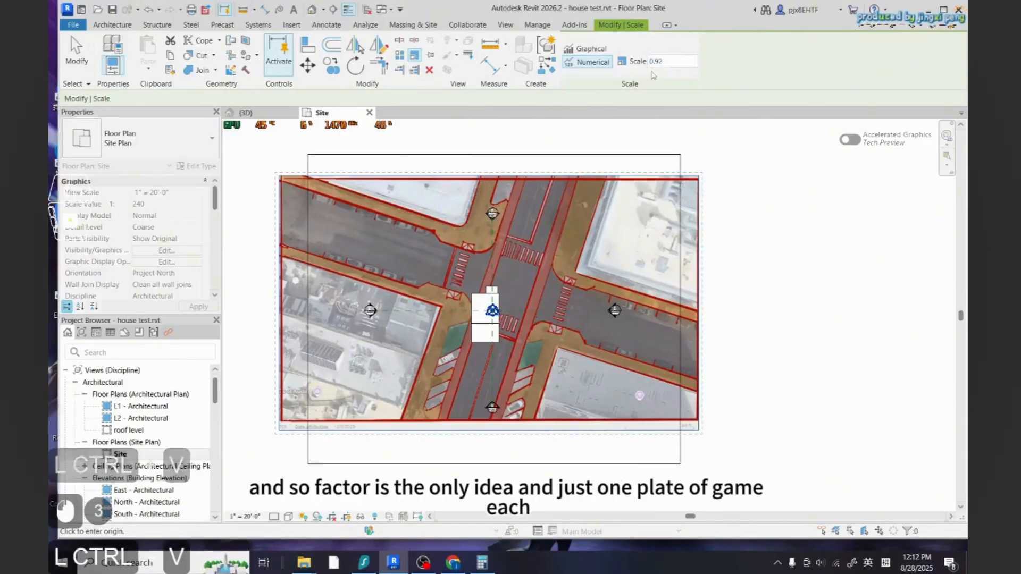
click(280, 421)
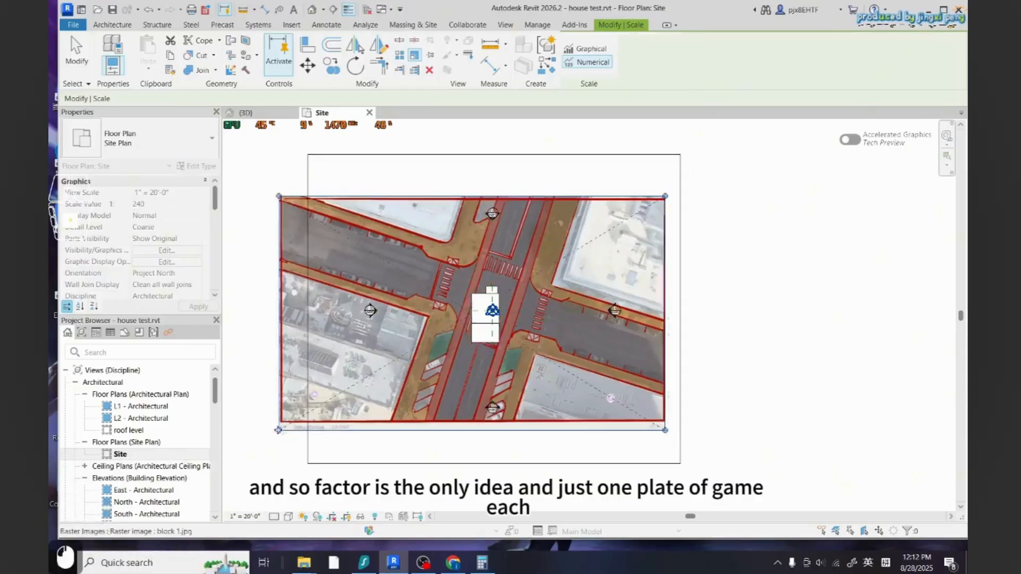
key(Escape)
Measure the image's 60 ft scale bar again to check the new scale
scroll(559, 398, down, 2)
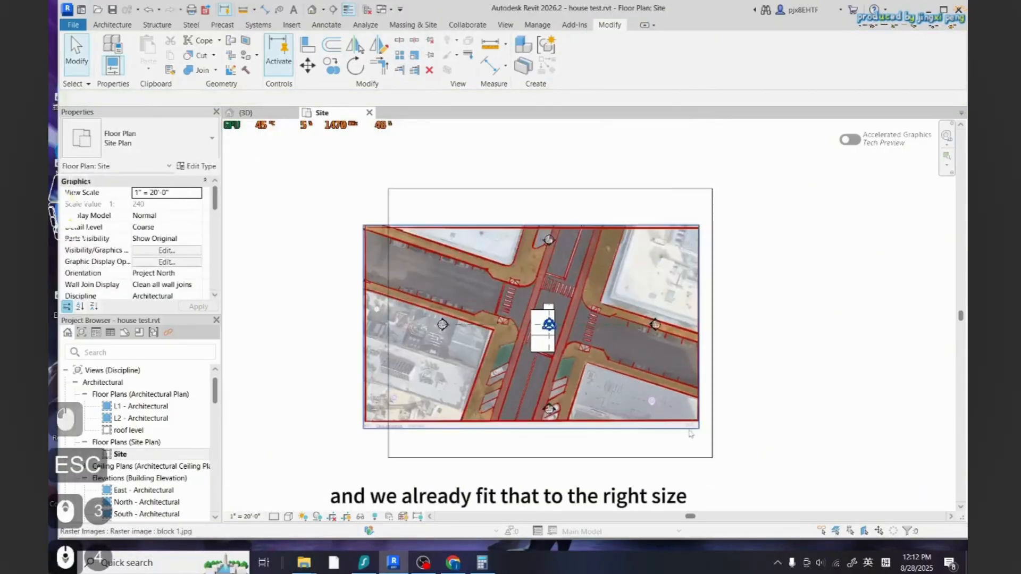
scroll(690, 434, up, 3)
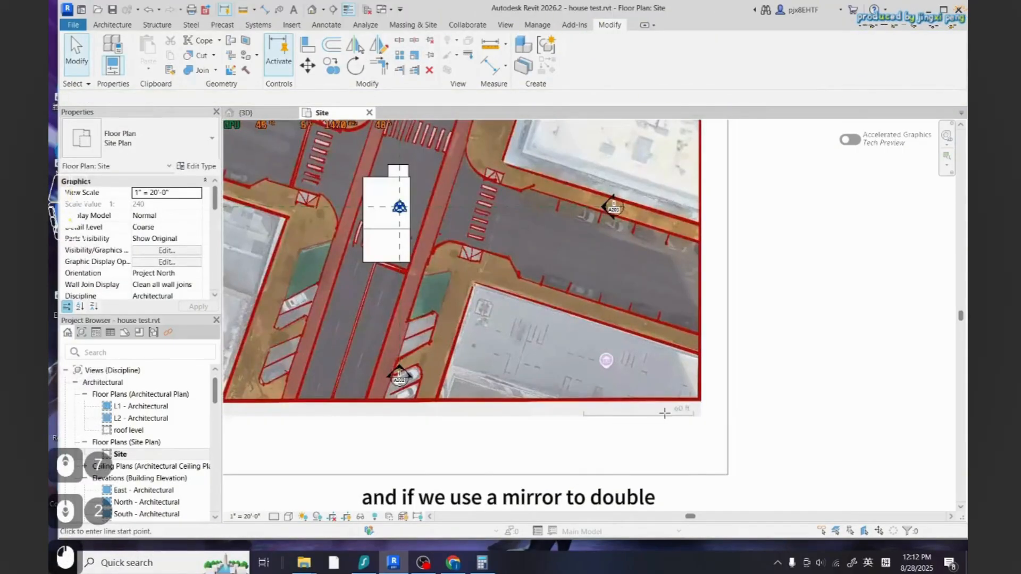
scroll(664, 413, up, 5)
click(440, 420)
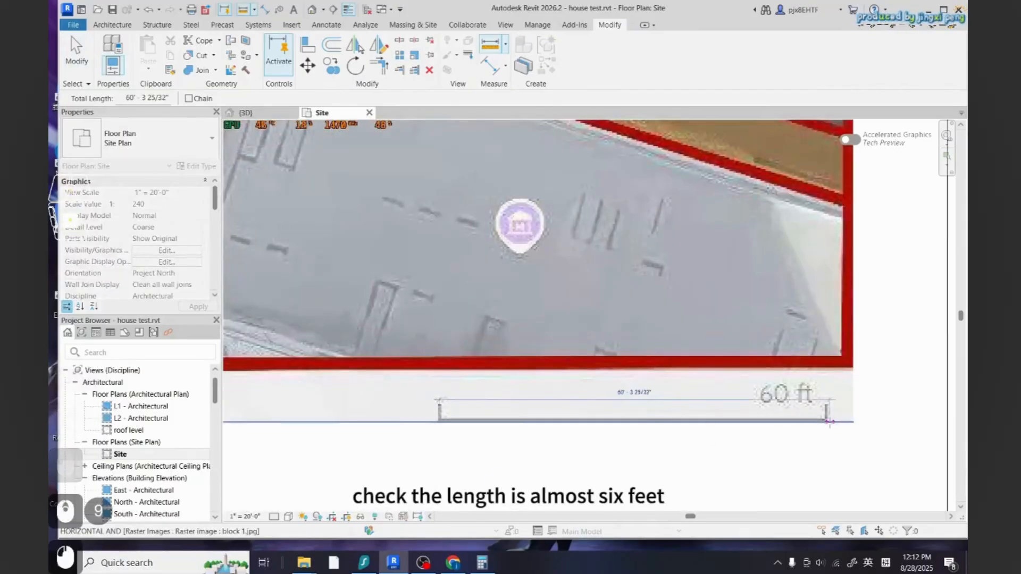
scroll(828, 421, down, 7)
scroll(784, 429, up, 8)
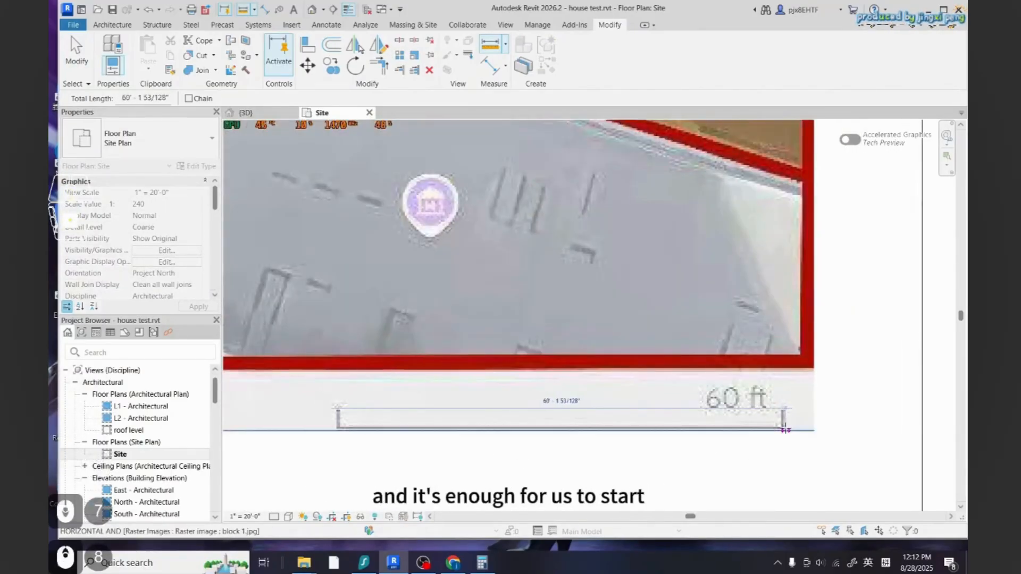
scroll(645, 335, down, 6)
key(Escape)
key(Escape)
scroll(611, 332, up, 3)
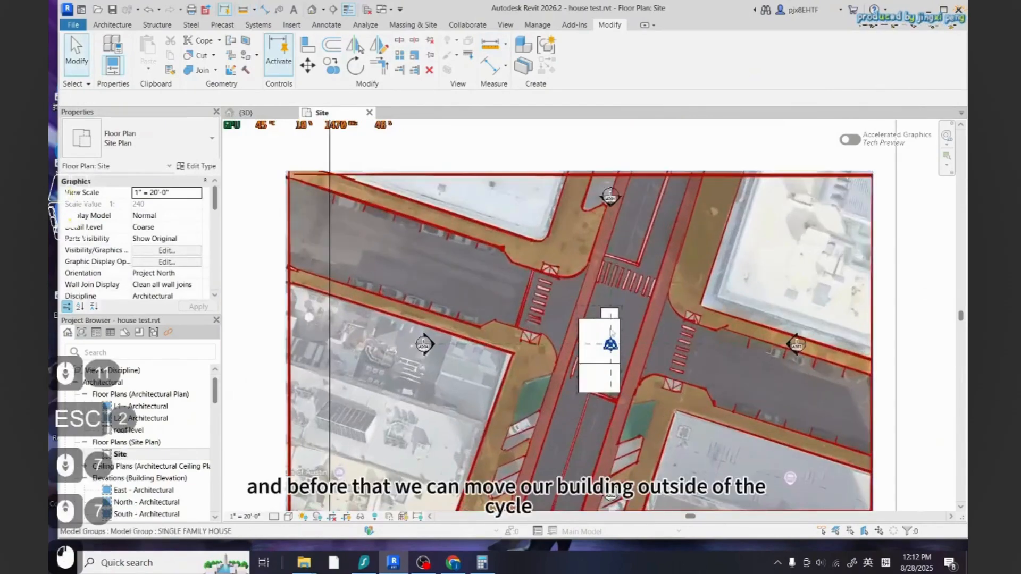
Move the SINGLE FAMILY HOUSE group to the left, outside the site image
click(611, 332)
scroll(610, 332, down, 3)
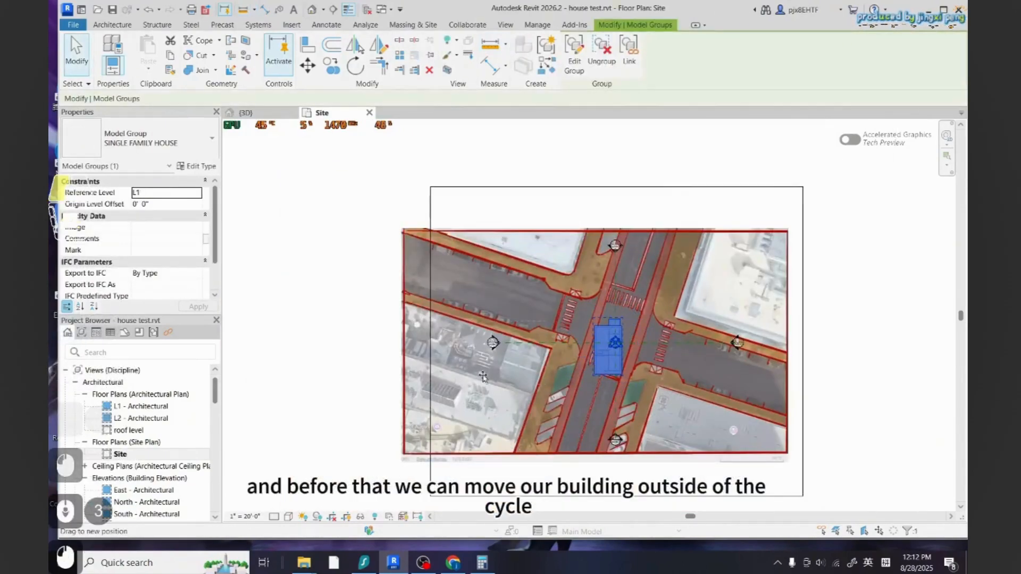
drag(482, 377, 327, 374)
drag(423, 425, 423, 425)
key(Escape)
key(Escape)
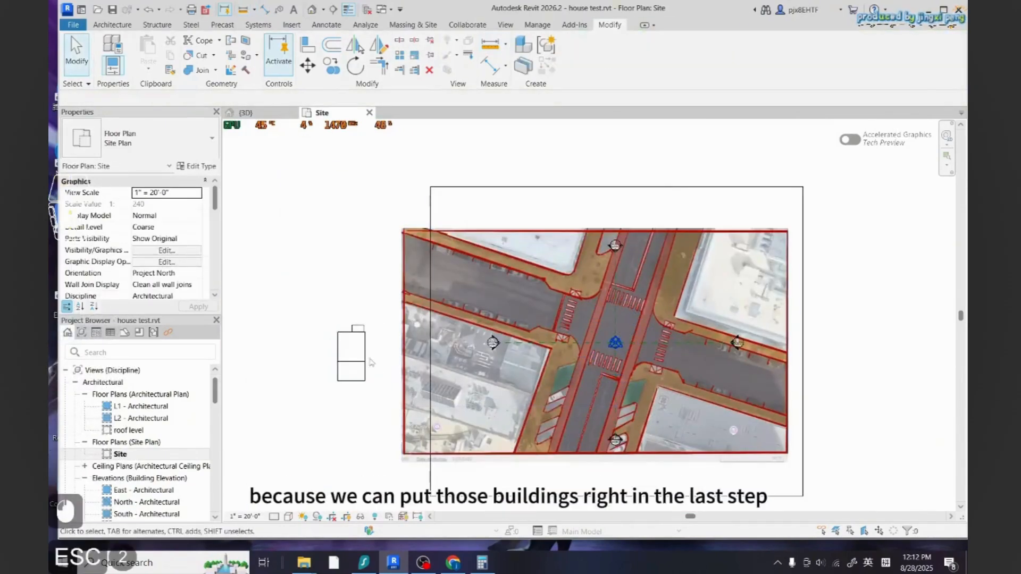
Draw a short vertical model line to the right of the site image
scroll(531, 340, down, 3)
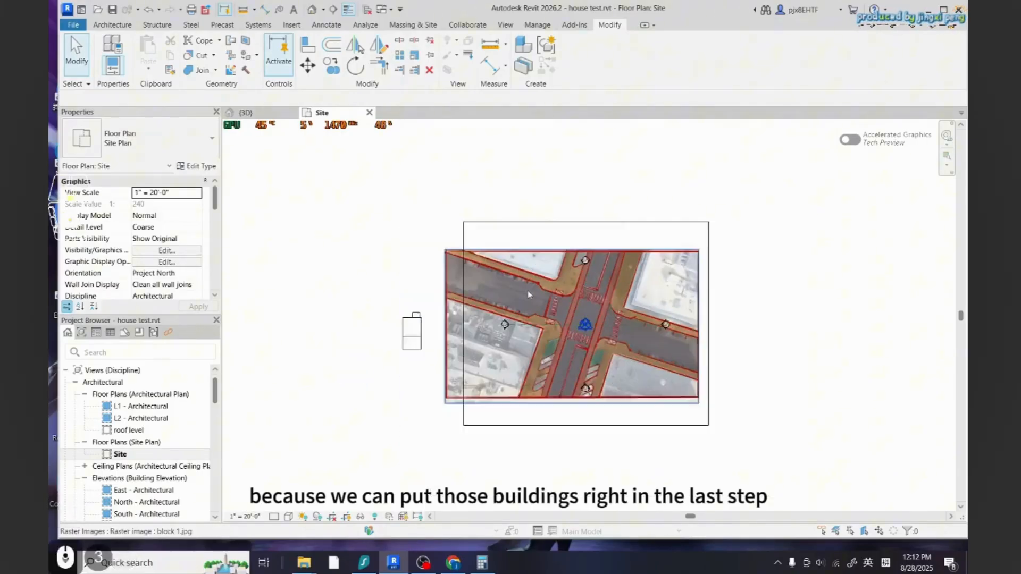
scroll(640, 402, up, 3)
scroll(640, 402, down, 3)
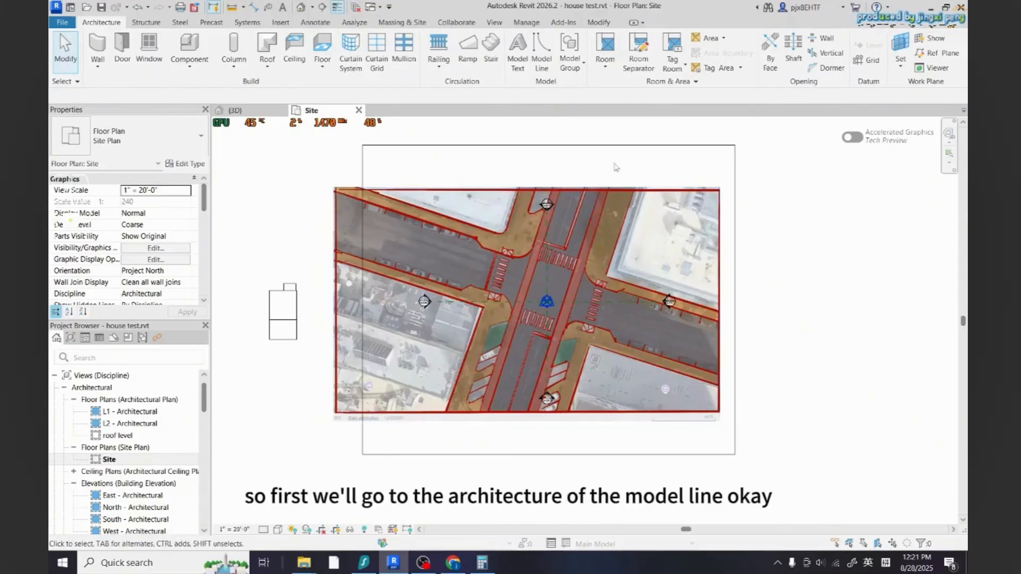
click(541, 58)
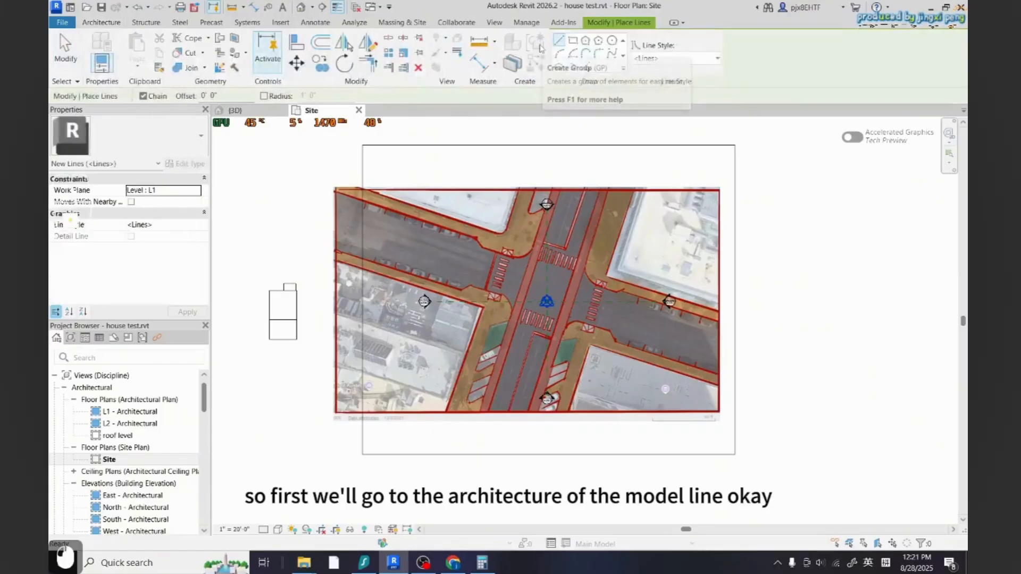
click(808, 321)
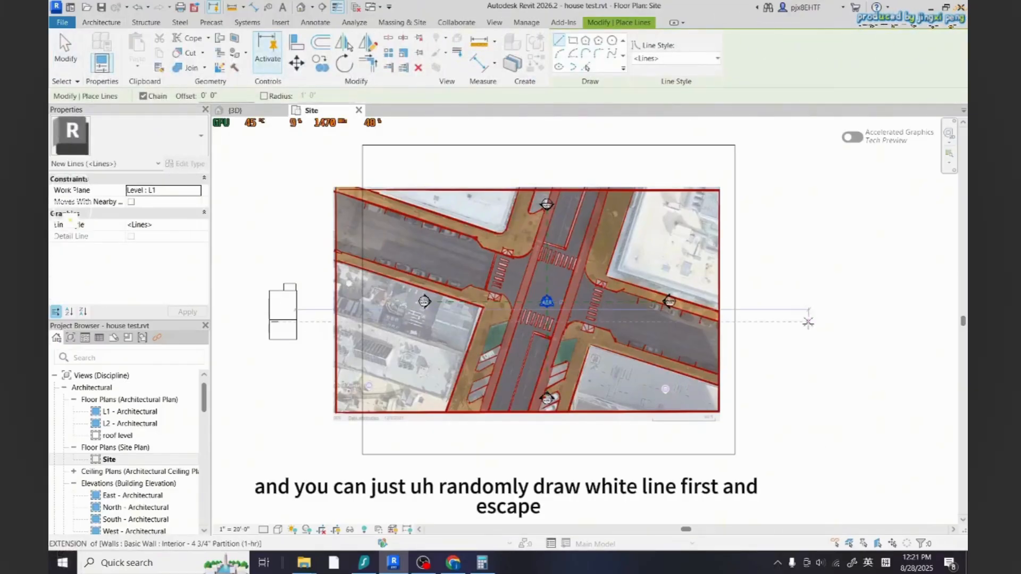
click(809, 273)
key(Escape)
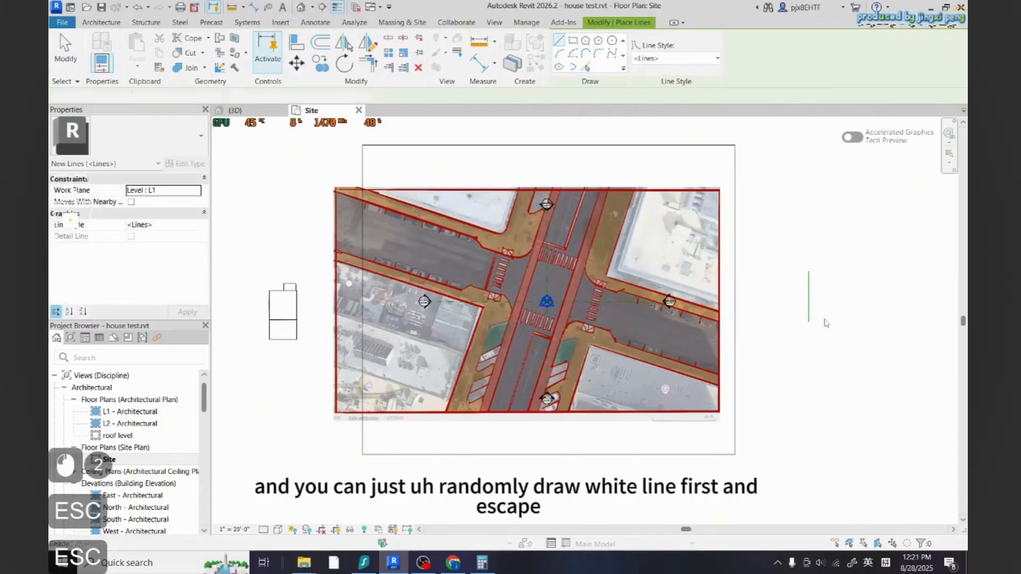
Group the short model line as a model group named site plan lines and open it in the group editor
key(Escape)
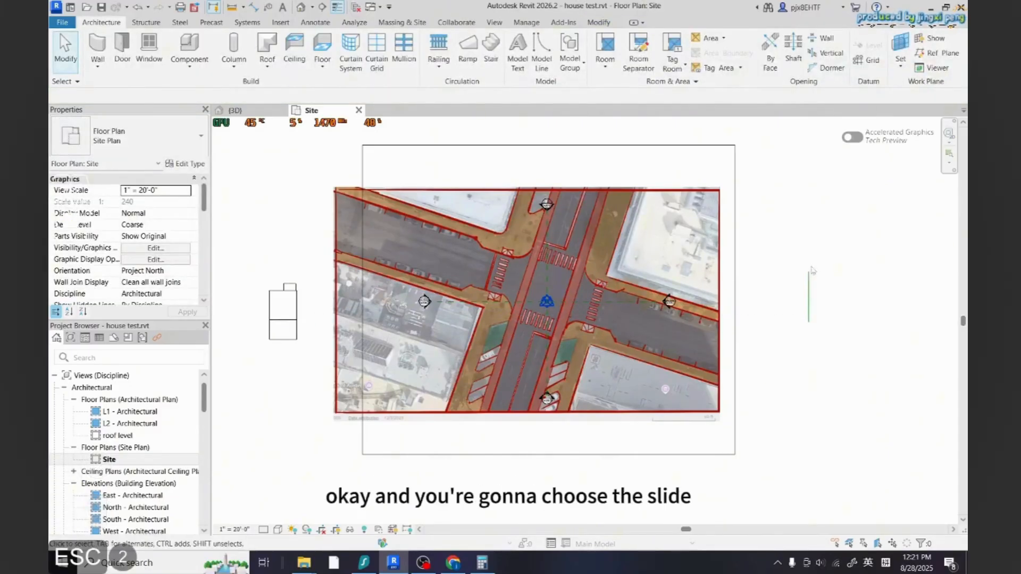
click(809, 298)
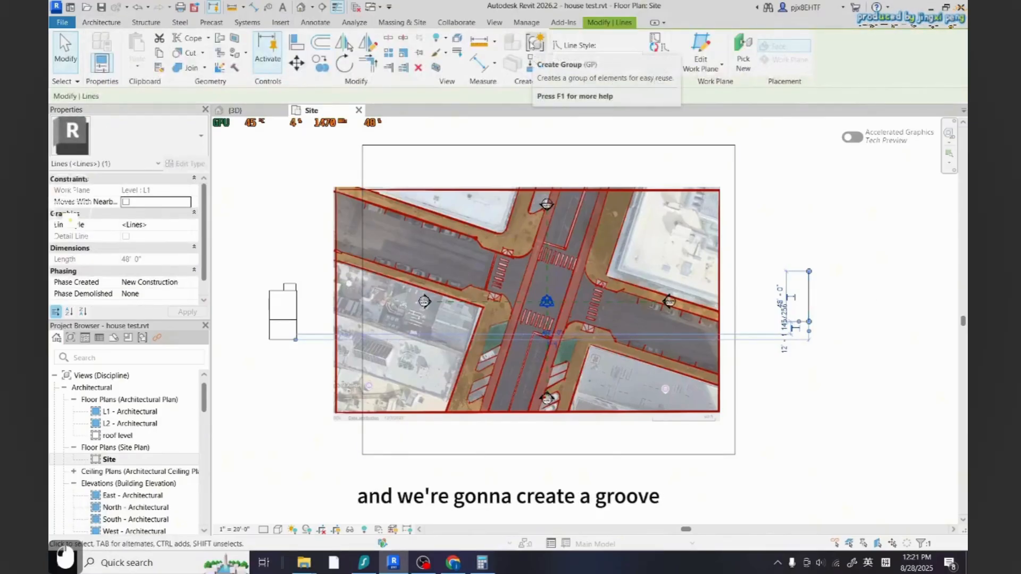
click(535, 42)
text(site plan lines)
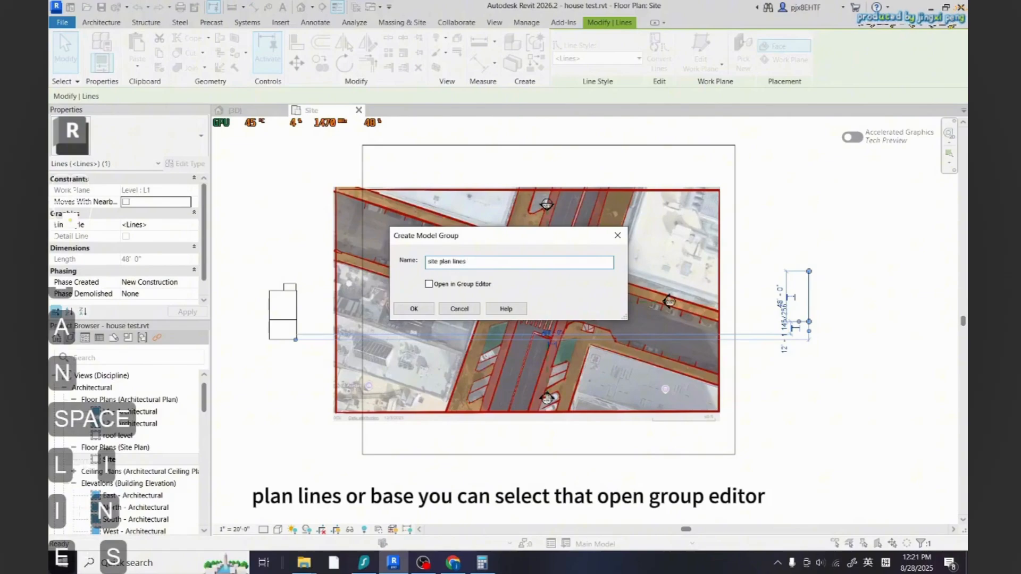
click(443, 287)
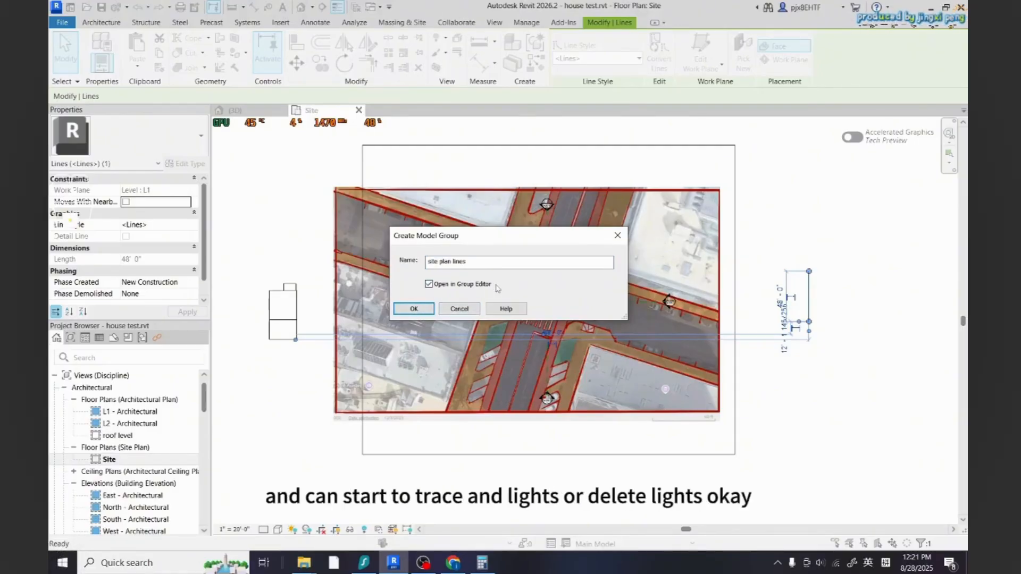
click(413, 309)
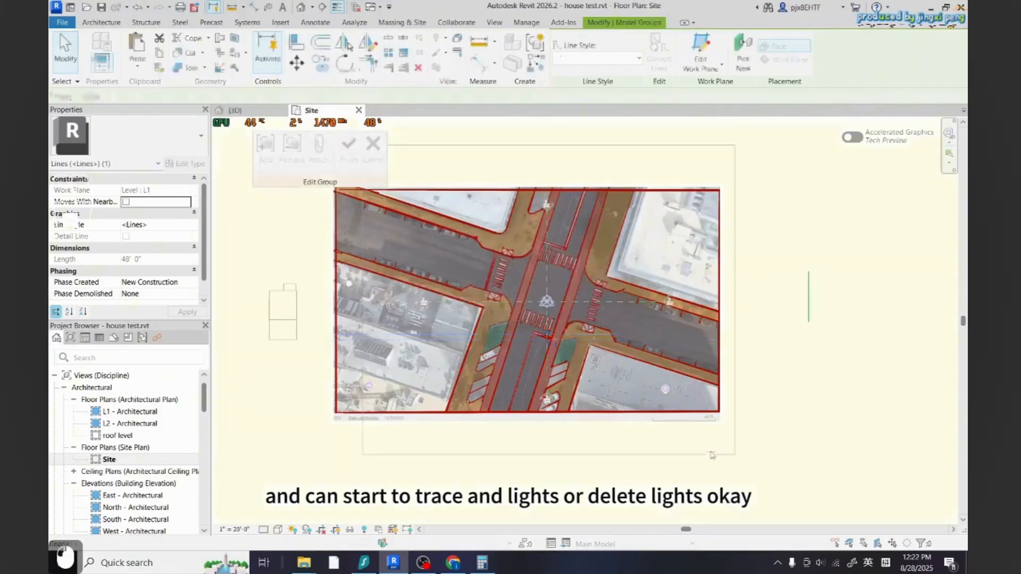
Delete the placeholder line inside the group editor
scroll(581, 360, down, 2)
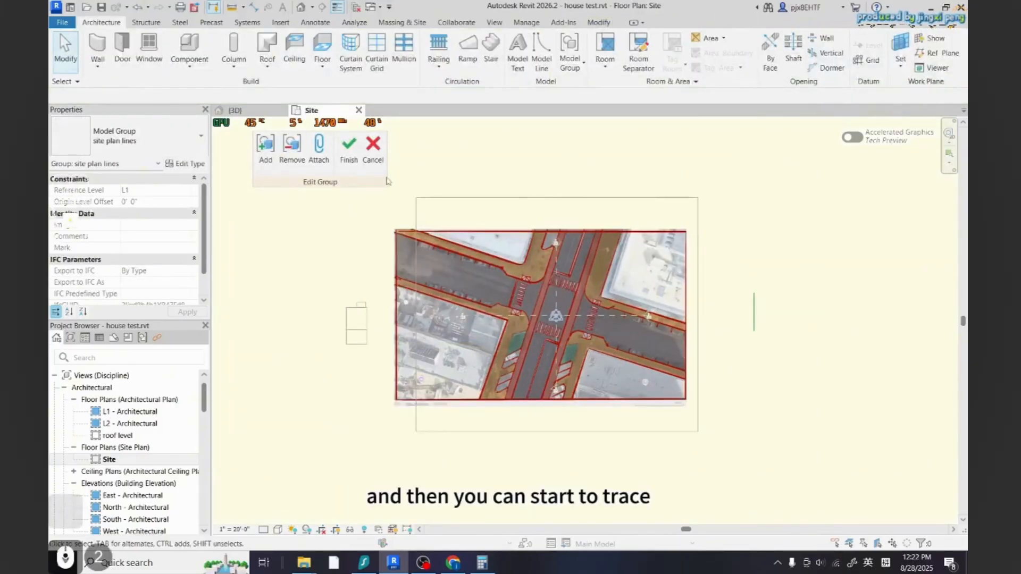
click(754, 314)
key(Delete)
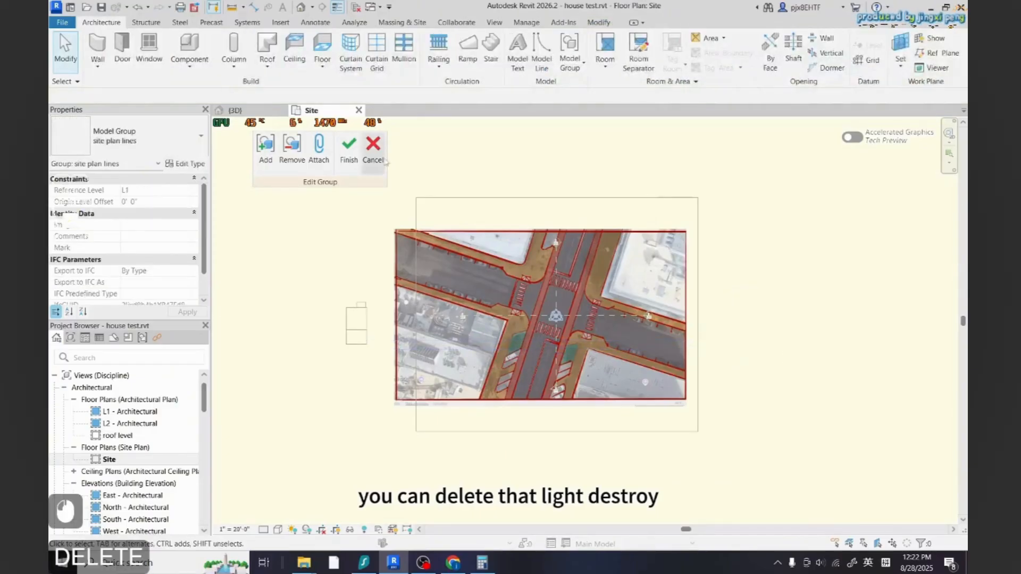
Start the Model Line tool and open its line style list
key(l)
key(i)
scroll(604, 237, up, 2)
scroll(604, 238, up, 2)
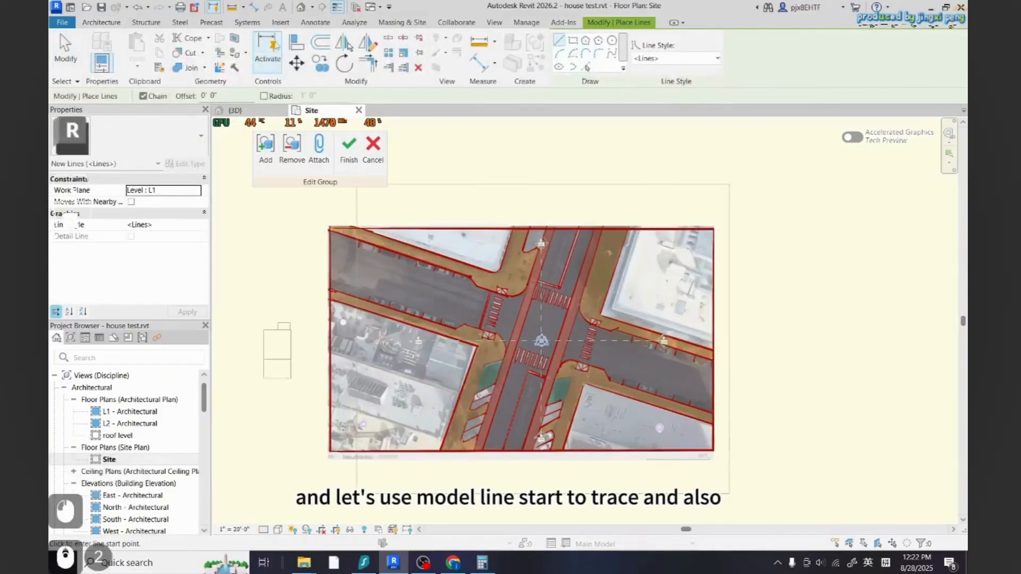
scroll(648, 120, up, 1)
click(666, 58)
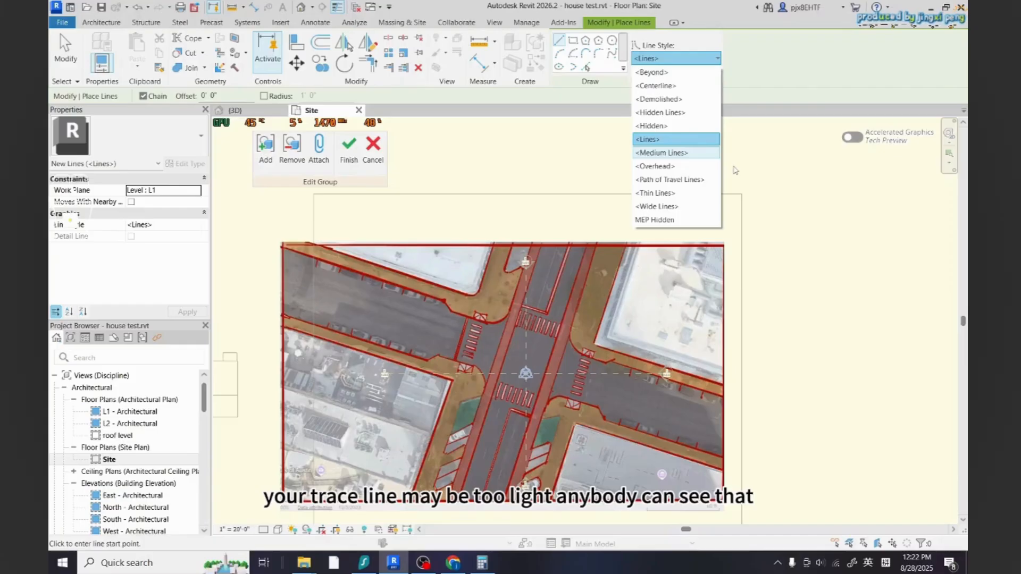
key(Escape)
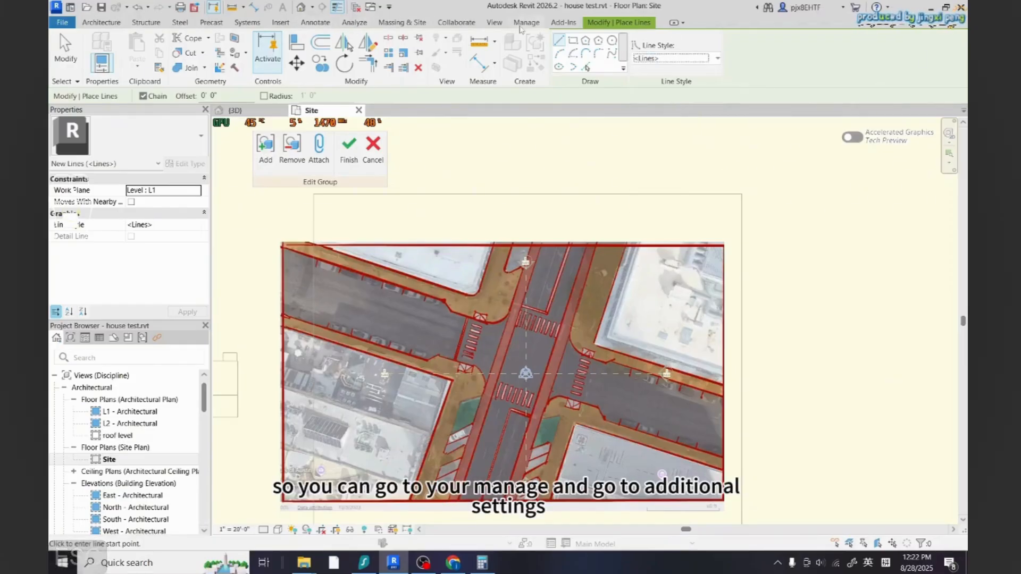
Open Line Styles and create a new subcategory named trace lines under Lines
click(522, 24)
click(320, 53)
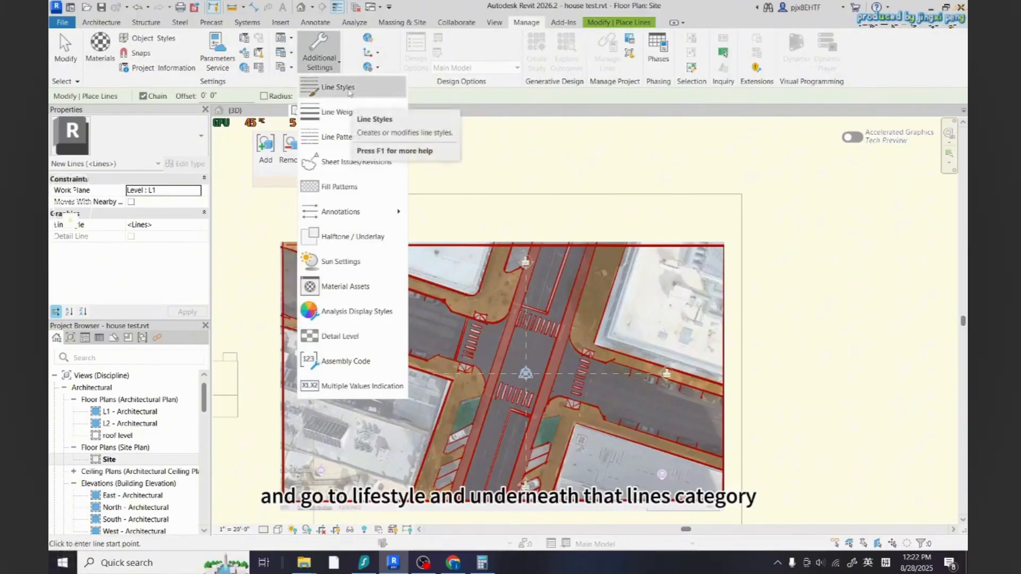
click(340, 87)
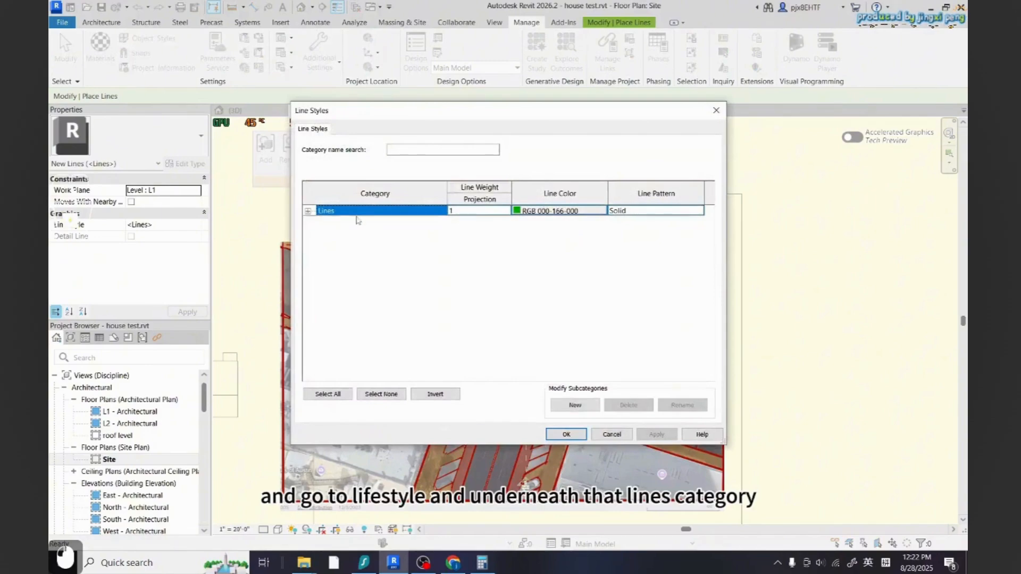
click(307, 211)
drag(707, 221, 708, 287)
click(575, 405)
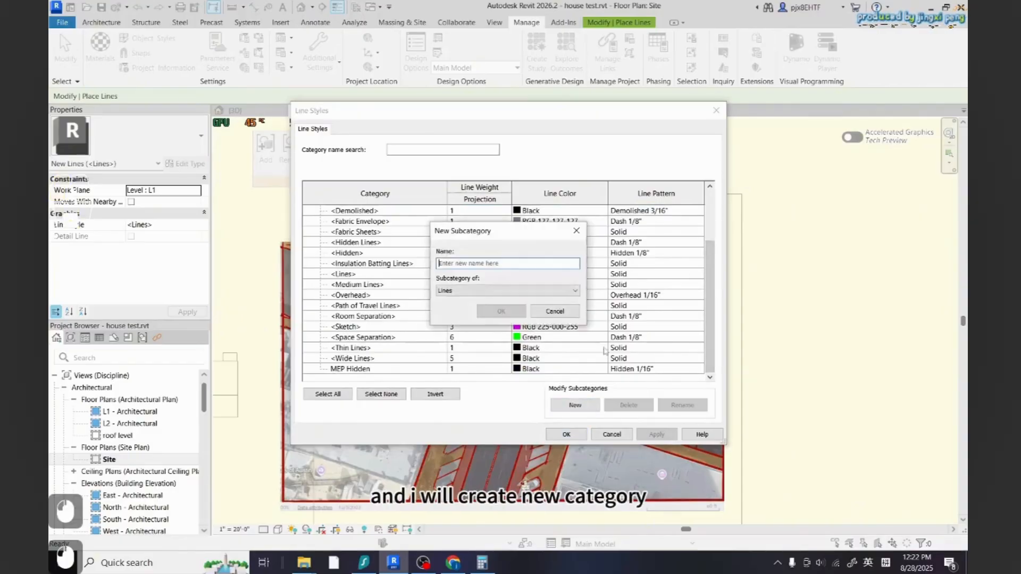
text(trace lines)
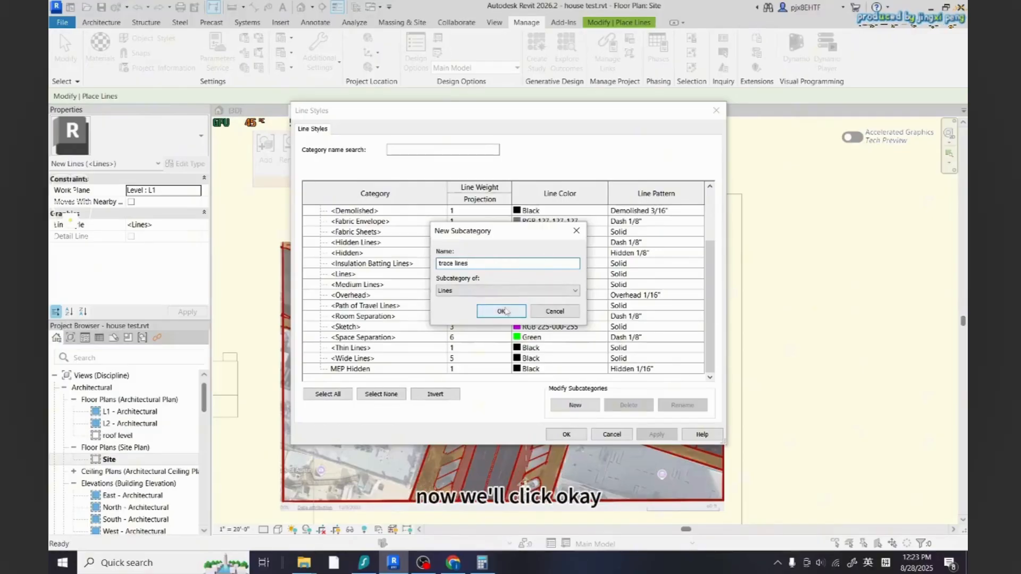
click(501, 311)
Set the trace lines color to yellow, RGB 244-216-083
click(532, 369)
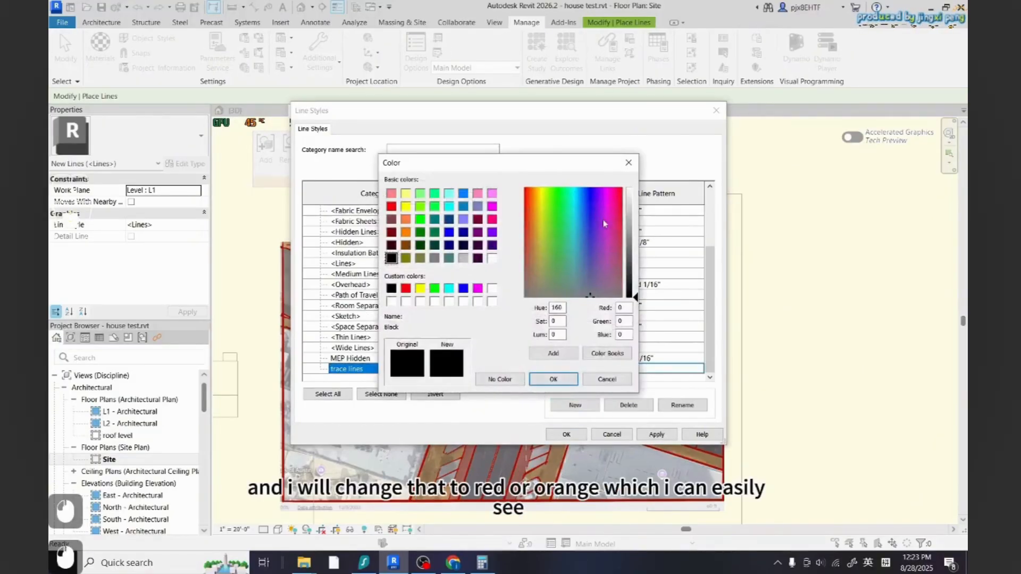
click(628, 231)
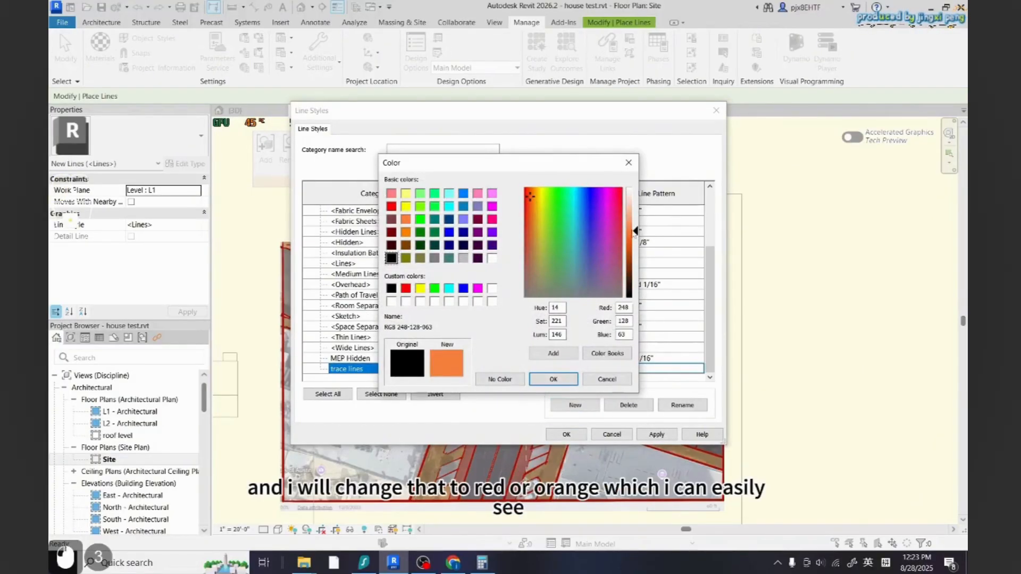
click(547, 206)
click(542, 199)
click(538, 201)
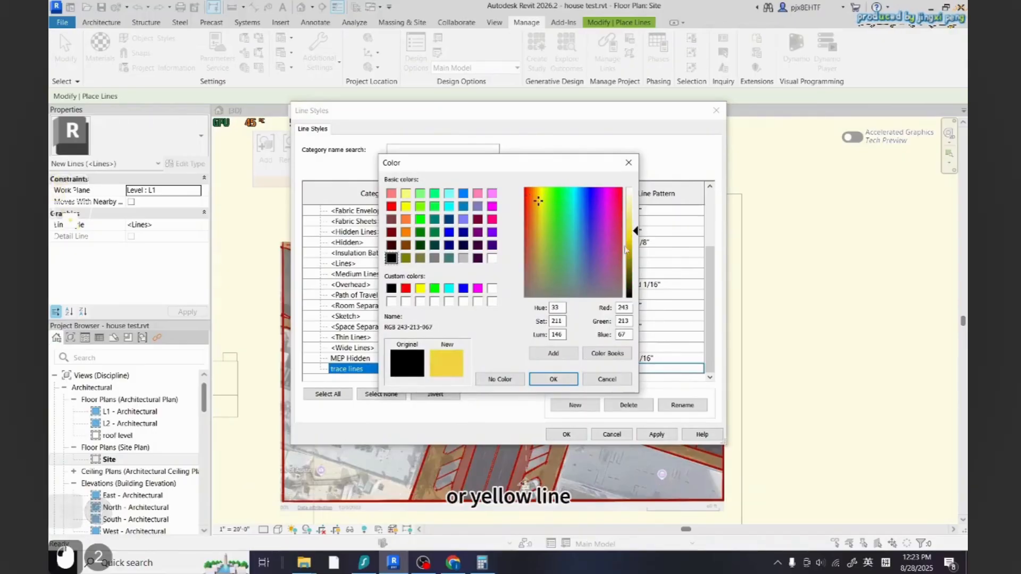
click(632, 227)
click(553, 378)
Keep the trace lines pattern Solid, set its line weight to 8, and apply the line styles
click(687, 368)
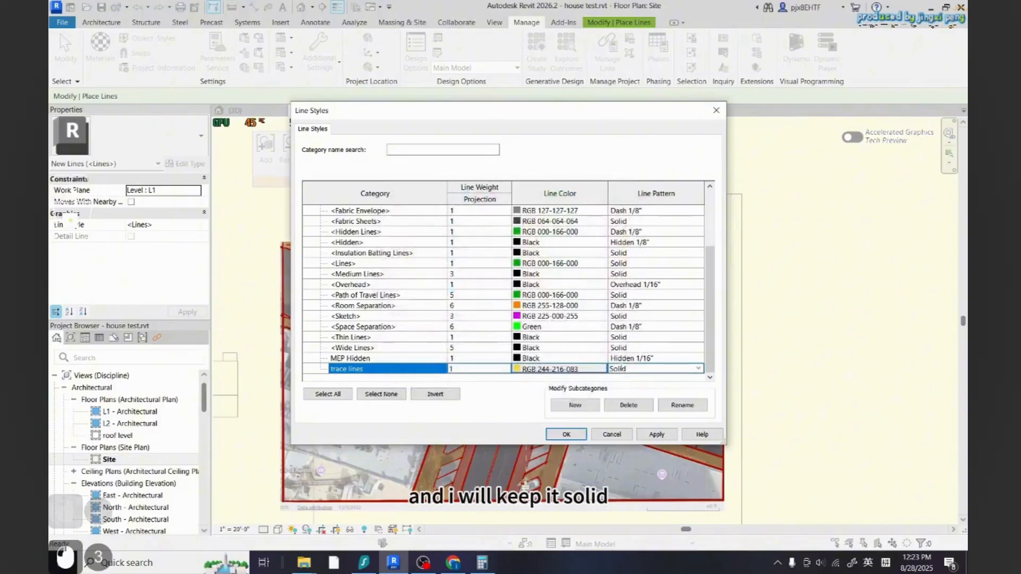
click(698, 369)
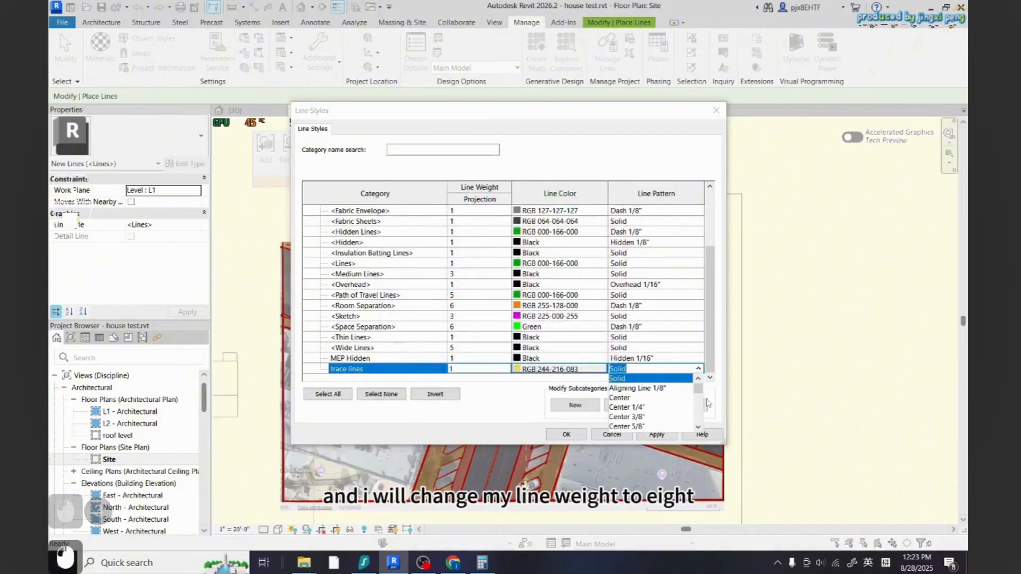
double_click(478, 371)
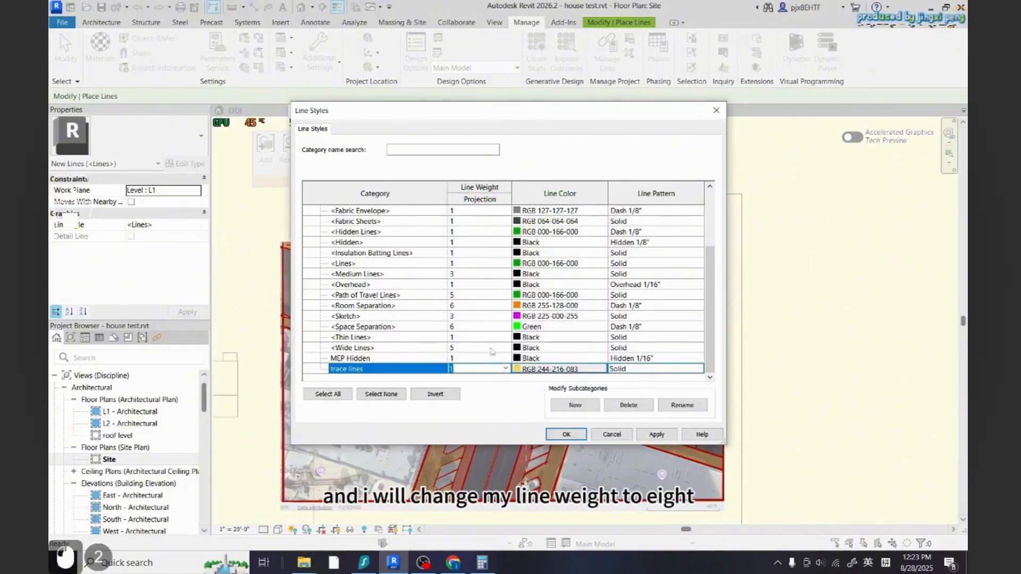
click(506, 370)
scroll(462, 408, down, 1)
click(461, 408)
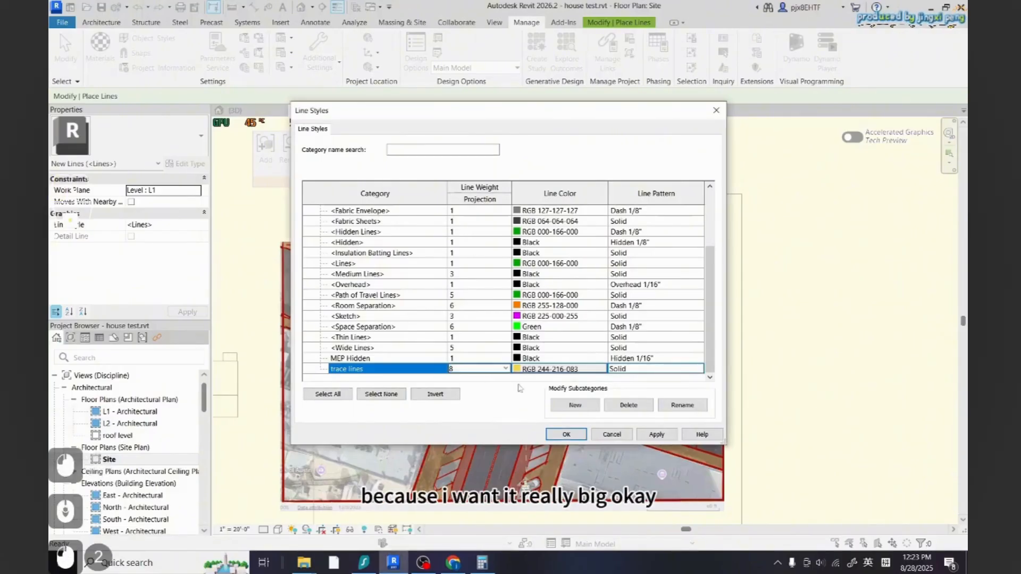
scroll(519, 373, up, 1)
click(656, 434)
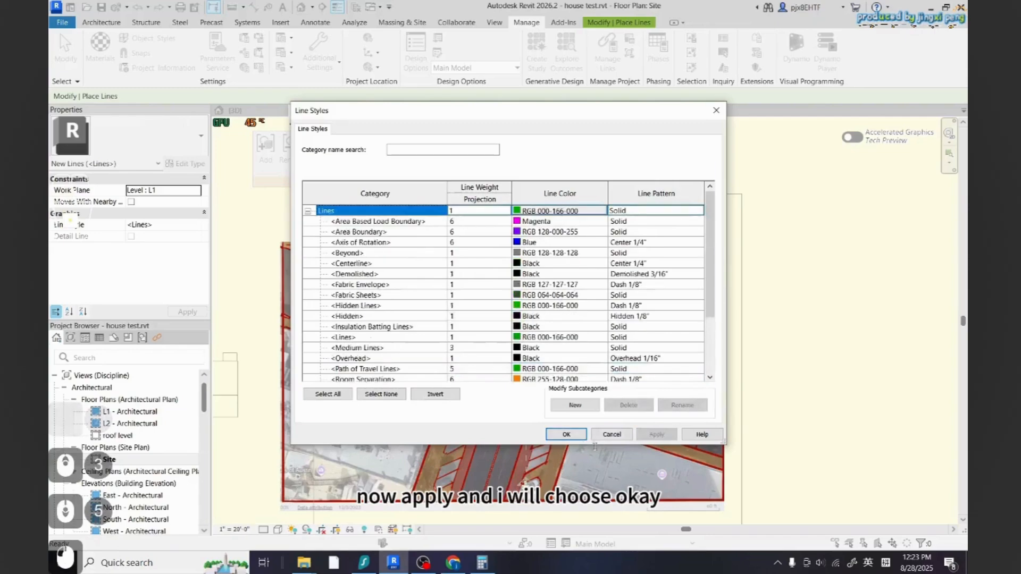
click(566, 435)
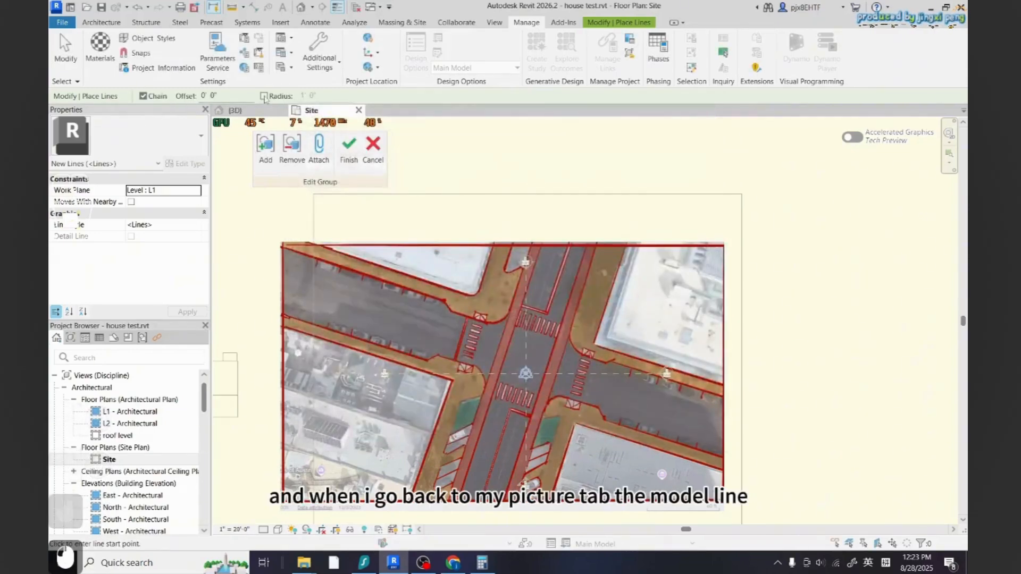
Set the model line style to trace lines and cancel the pending line
click(106, 24)
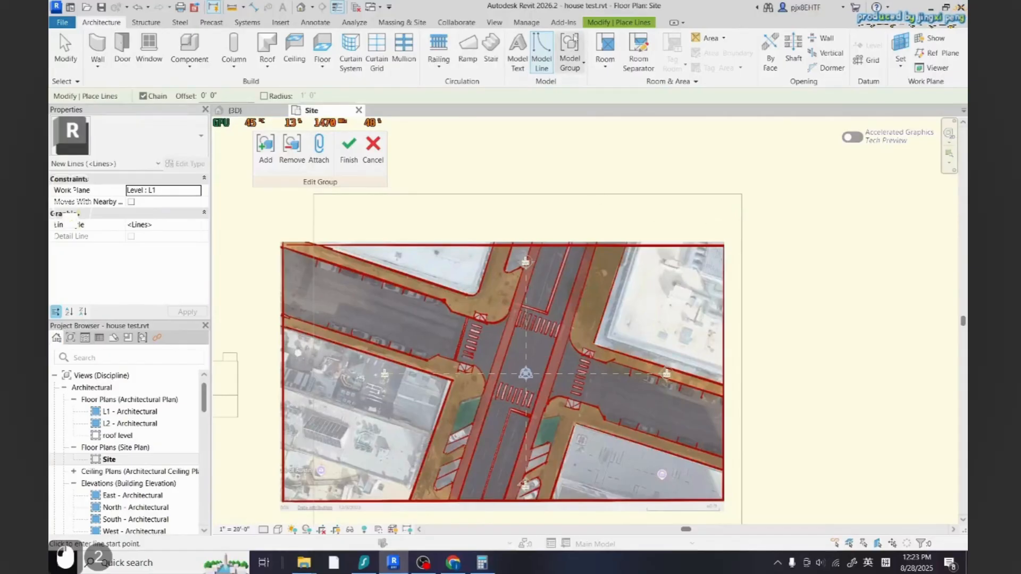
click(606, 24)
click(675, 58)
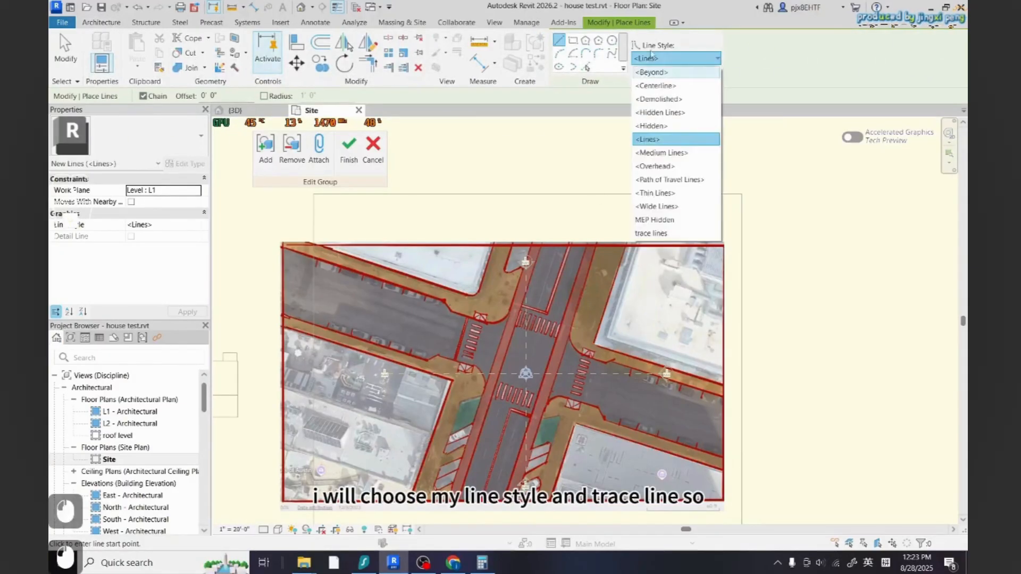
click(675, 234)
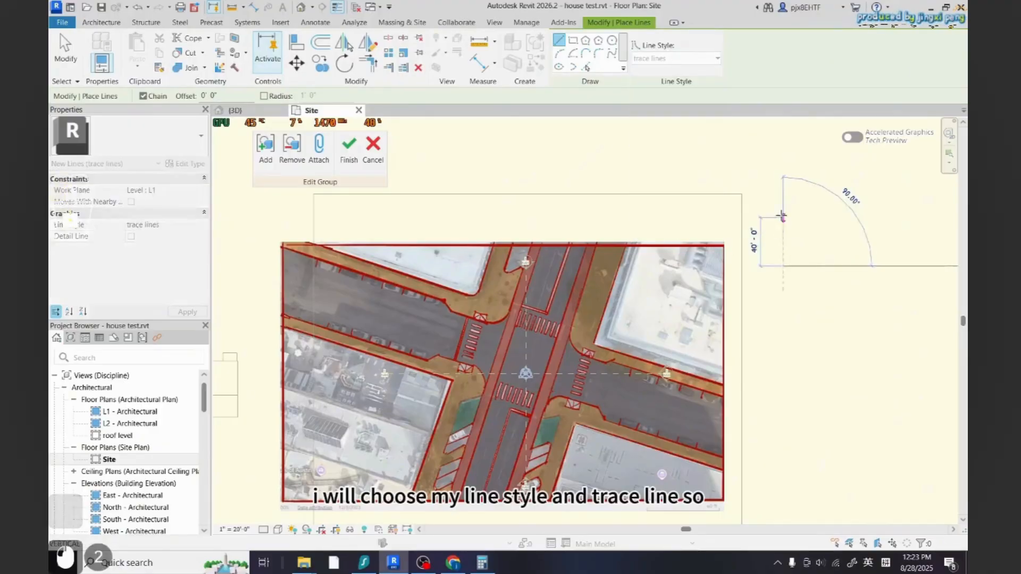
key(Escape)
Toggle the Thin Lines display off to show the trace line at its full weight
scroll(820, 235, up, 4)
scroll(724, 273, up, 5)
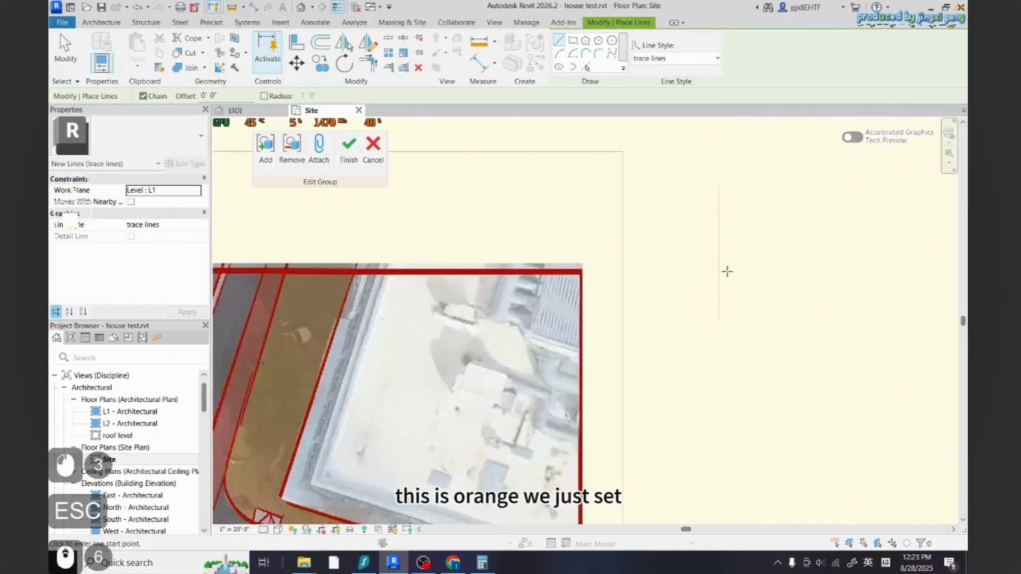
click(337, 8)
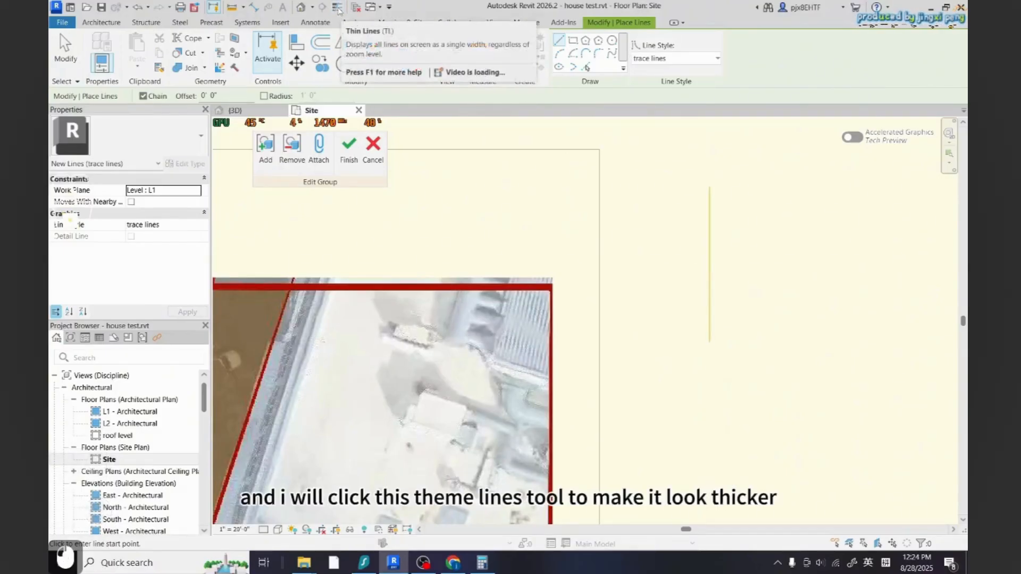
scroll(745, 297, up, 2)
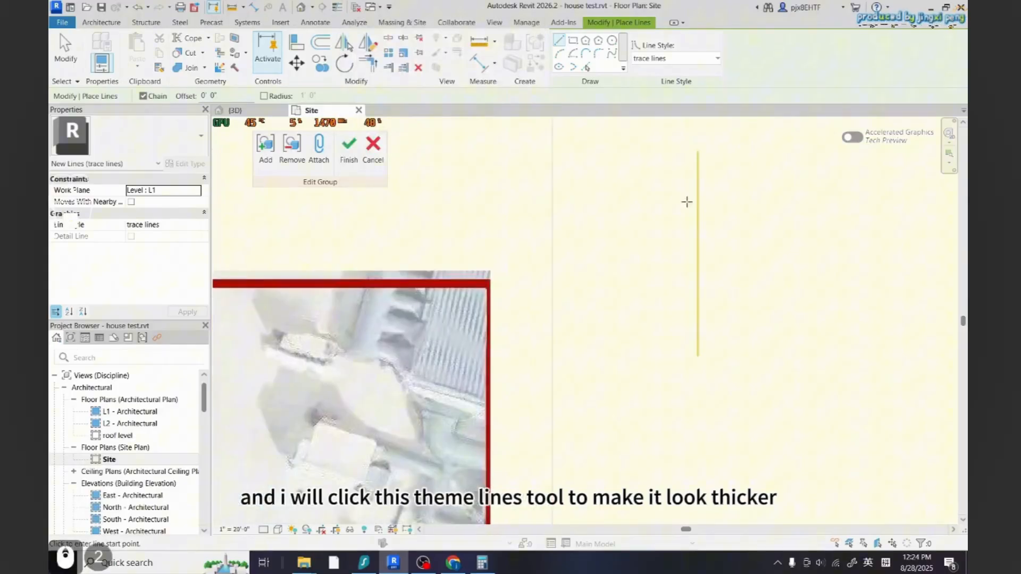
scroll(744, 272, down, 4)
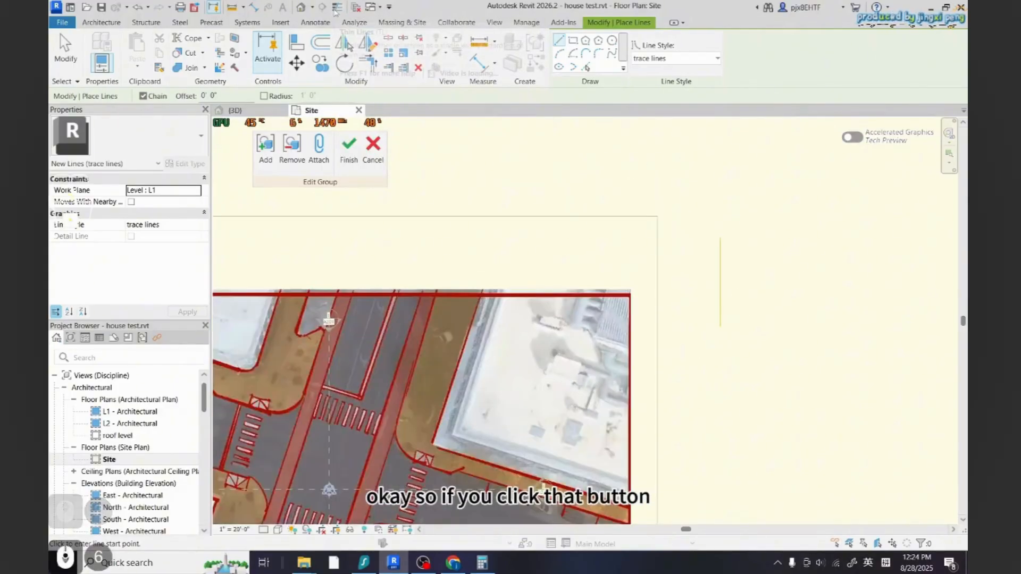
scroll(681, 234, down, 3)
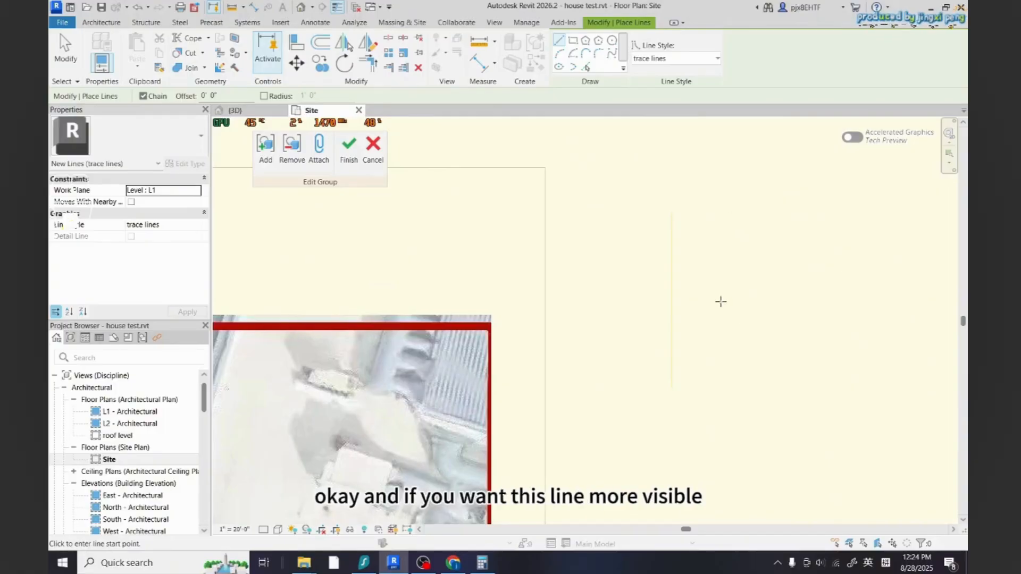
click(338, 8)
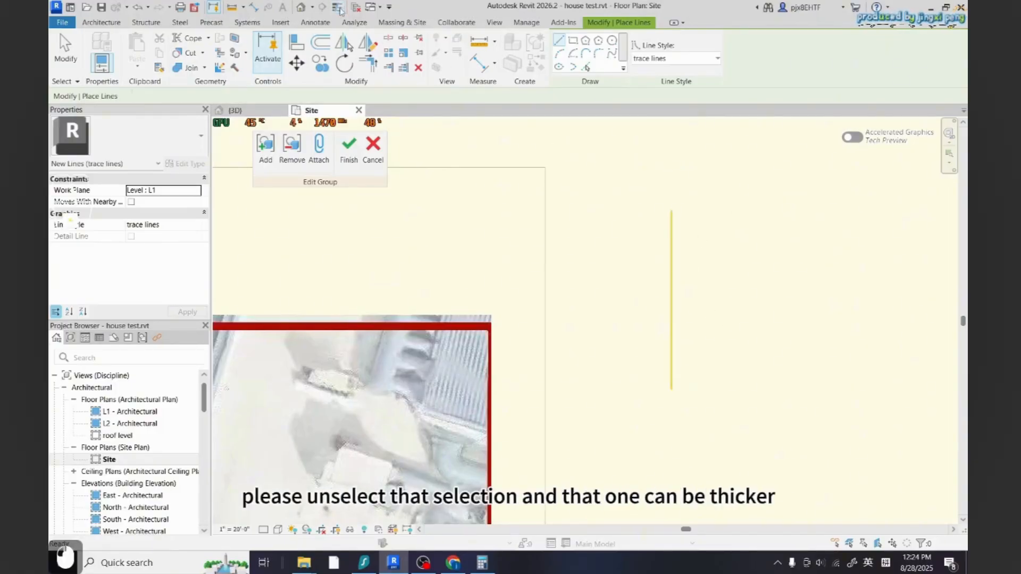
scroll(792, 280, down, 5)
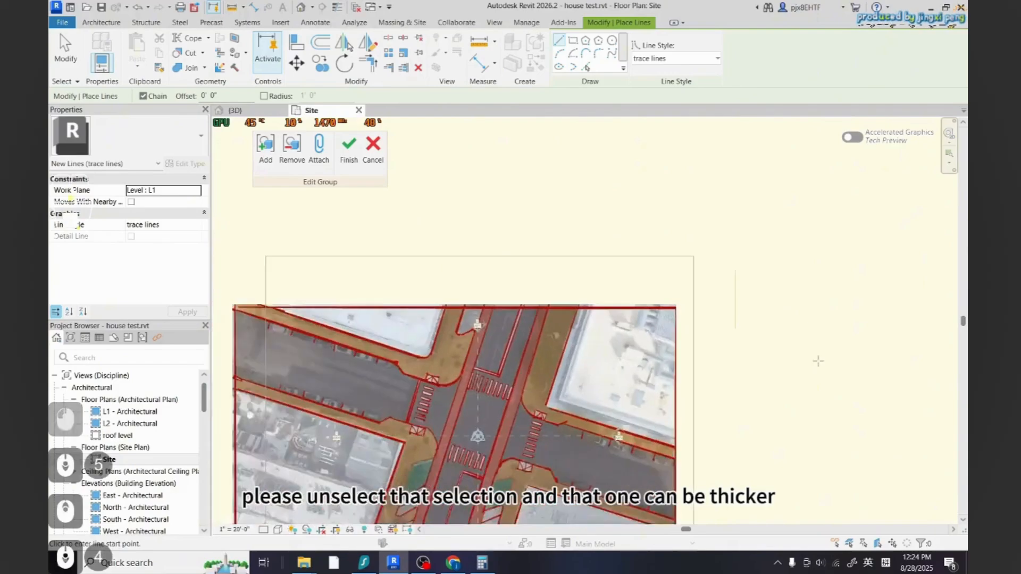
scroll(693, 317, up, 5)
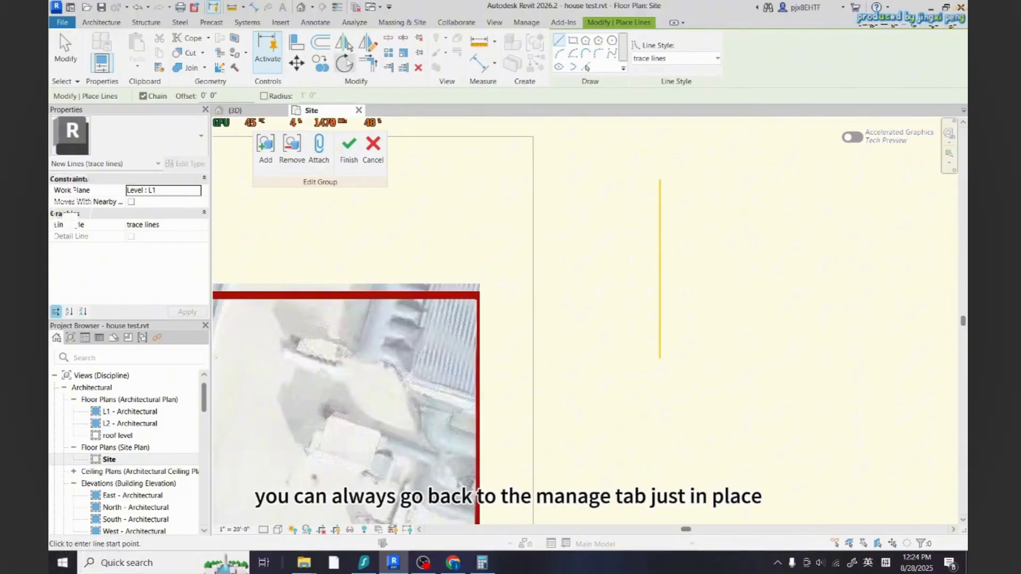
Open the line styles settings and increase the trace lines line weight to a larger value
click(526, 22)
click(320, 53)
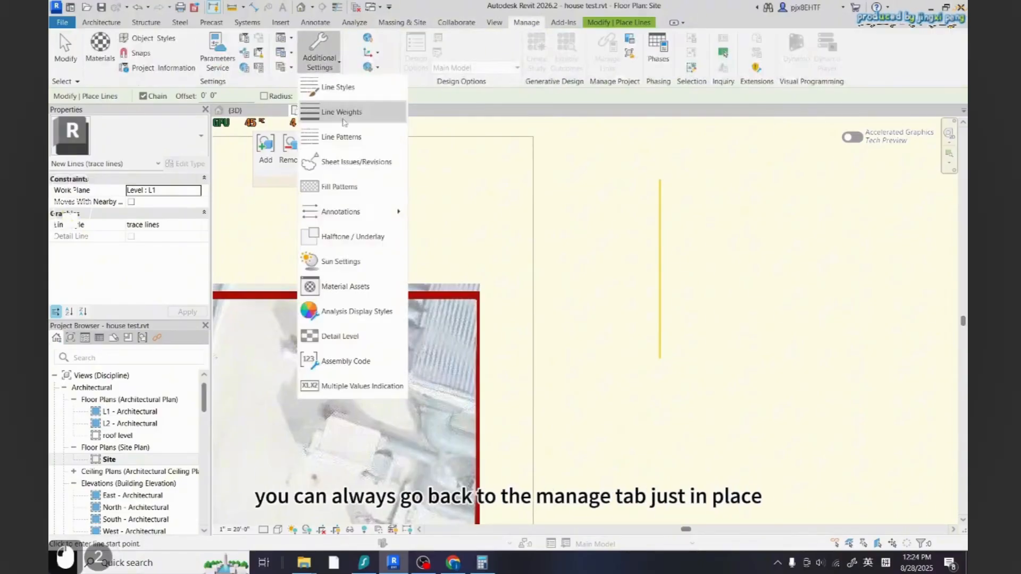
click(337, 110)
key(Escape)
click(319, 53)
click(340, 86)
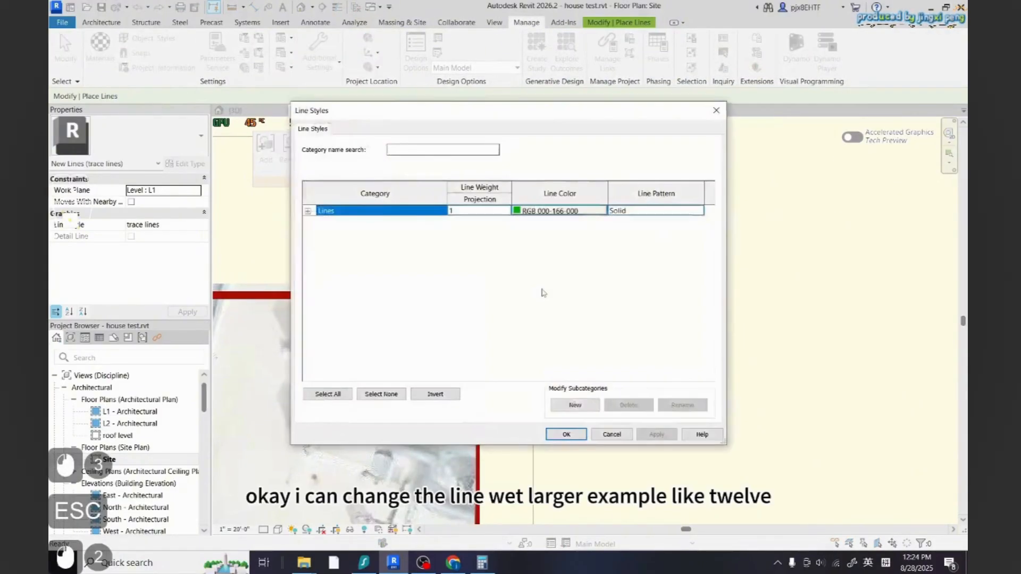
click(308, 211)
scroll(484, 345, down, 9)
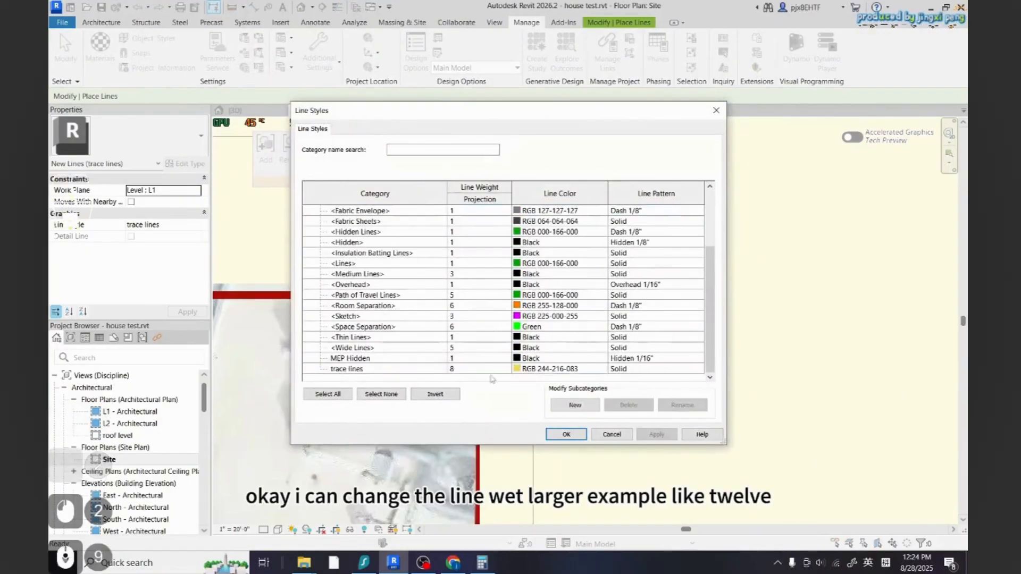
click(488, 372)
click(505, 369)
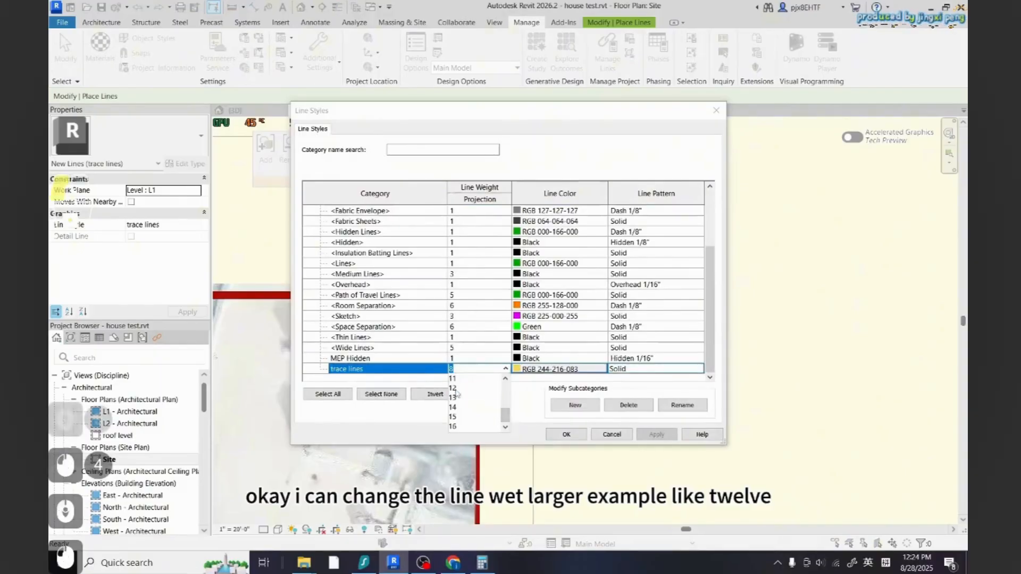
click(468, 407)
click(566, 434)
Delete the test trace line drawn earlier in the site plan
scroll(686, 367, down, 2)
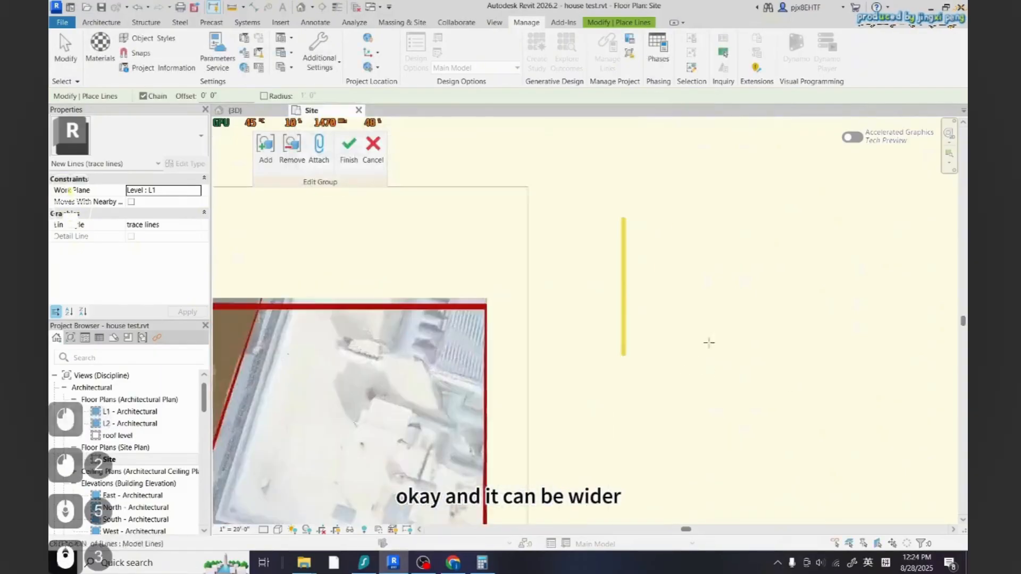
scroll(666, 298, up, 2)
scroll(651, 284, down, 2)
scroll(763, 295, down, 6)
key(Escape)
click(695, 282)
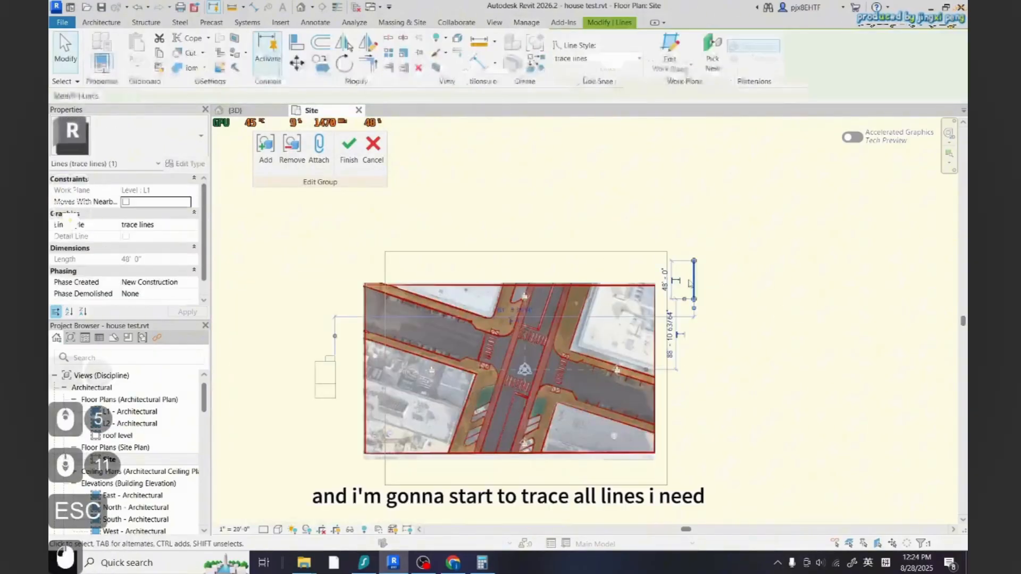
key(Delete)
scroll(685, 289, up, 3)
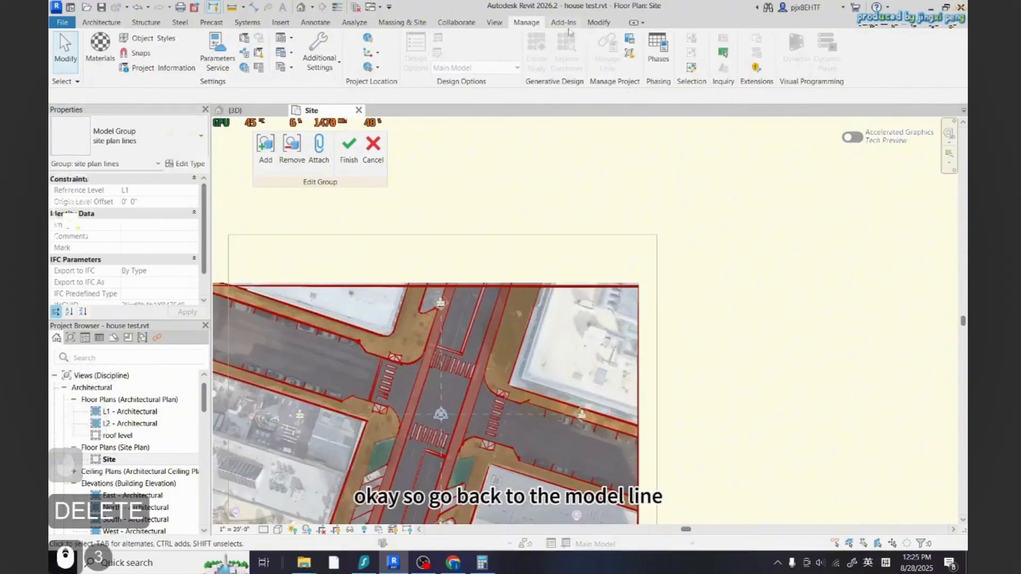
Draw a rectangle of trace model lines around the border of the site image
click(599, 23)
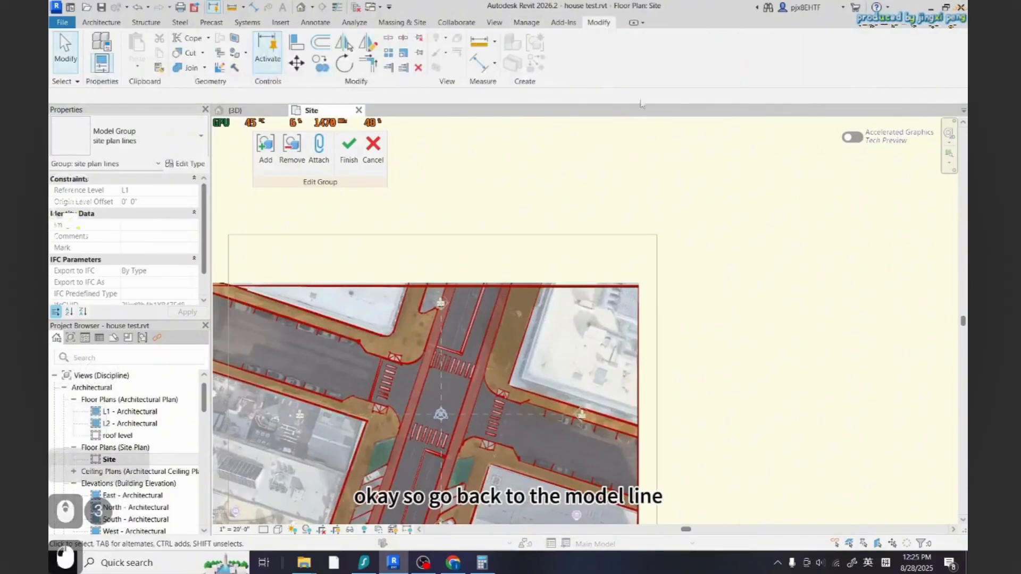
click(101, 22)
click(541, 50)
click(572, 40)
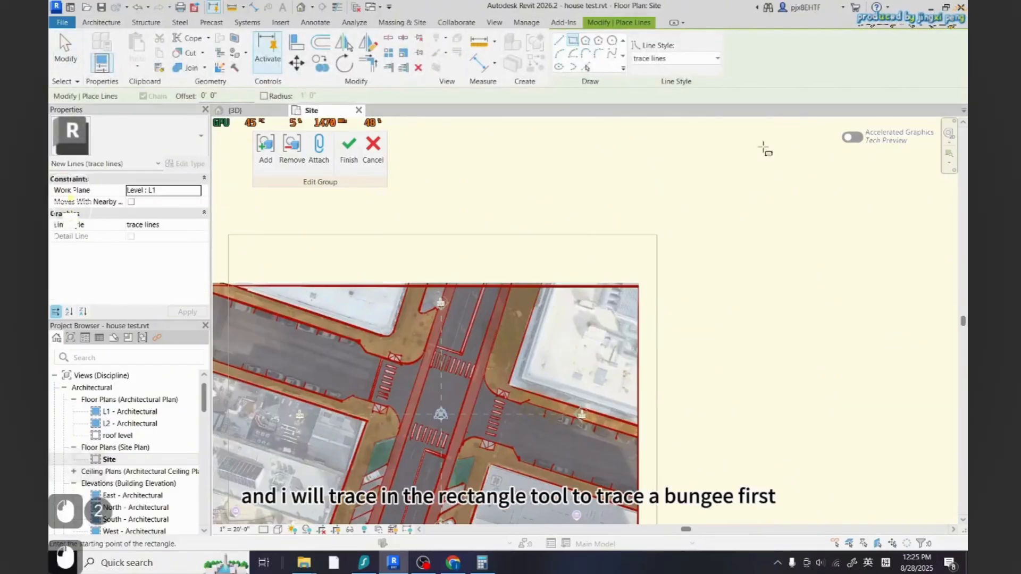
scroll(764, 147, down, 2)
scroll(317, 256, up, 8)
click(361, 238)
scroll(379, 234, down, 10)
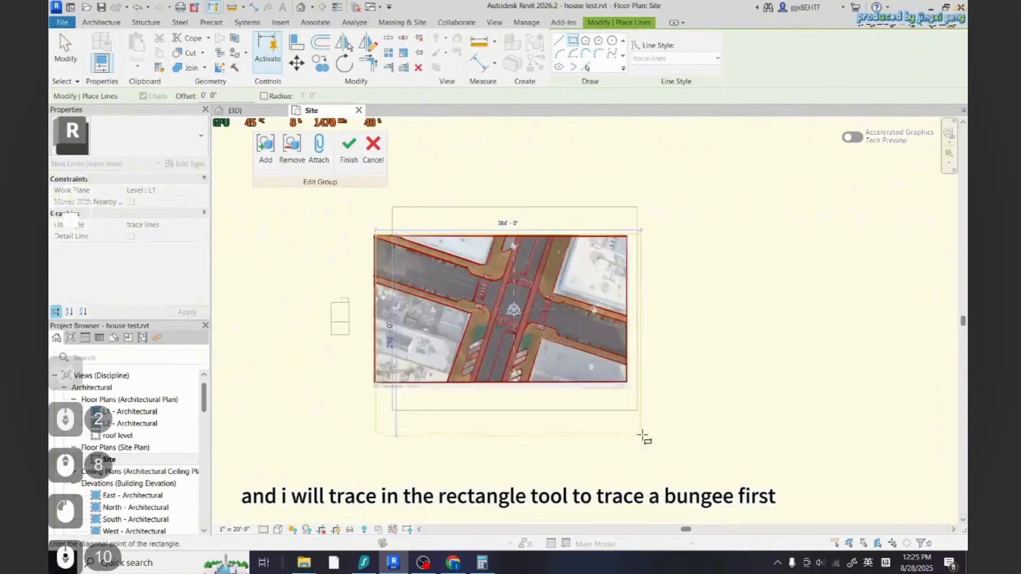
scroll(612, 370, up, 5)
click(613, 370)
scroll(672, 399, down, 5)
scroll(658, 368, up, 1)
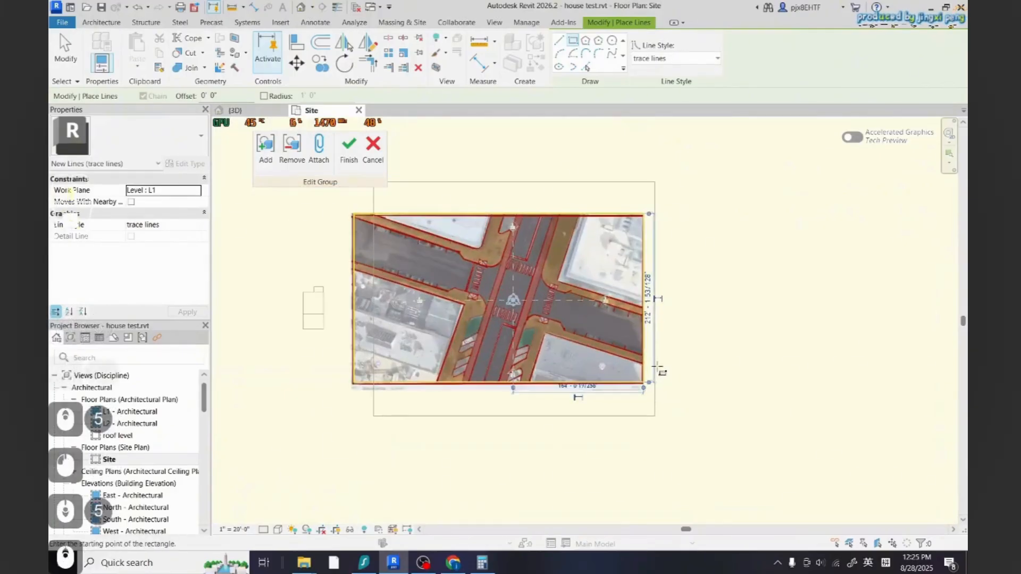
Draw a trace line along the left edge of the diagonal road
key(Escape)
scroll(500, 141, up, 1)
click(559, 41)
scroll(464, 228, up, 3)
scroll(517, 262, down, 2)
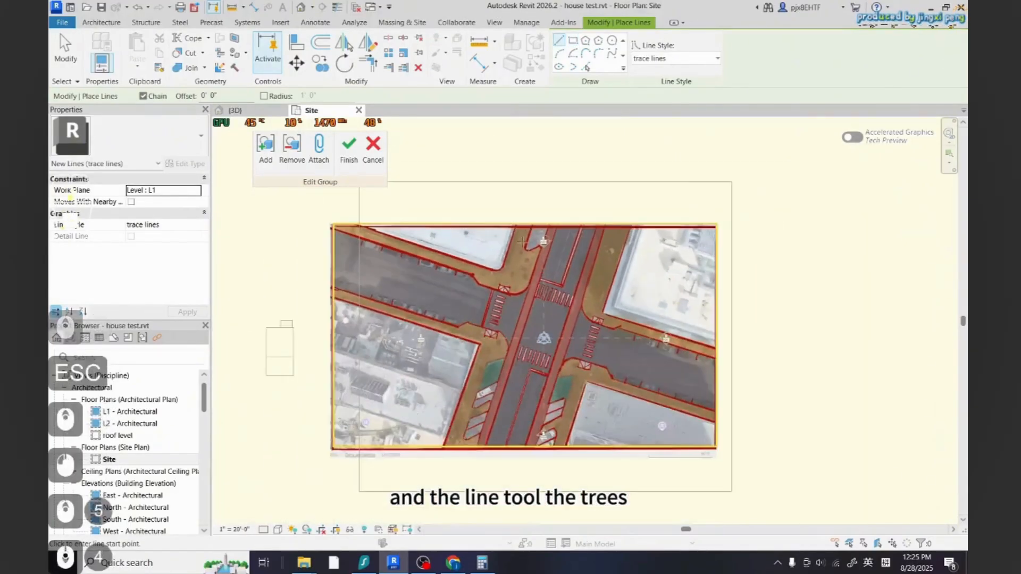
click(514, 226)
scroll(438, 455, up, 4)
click(439, 450)
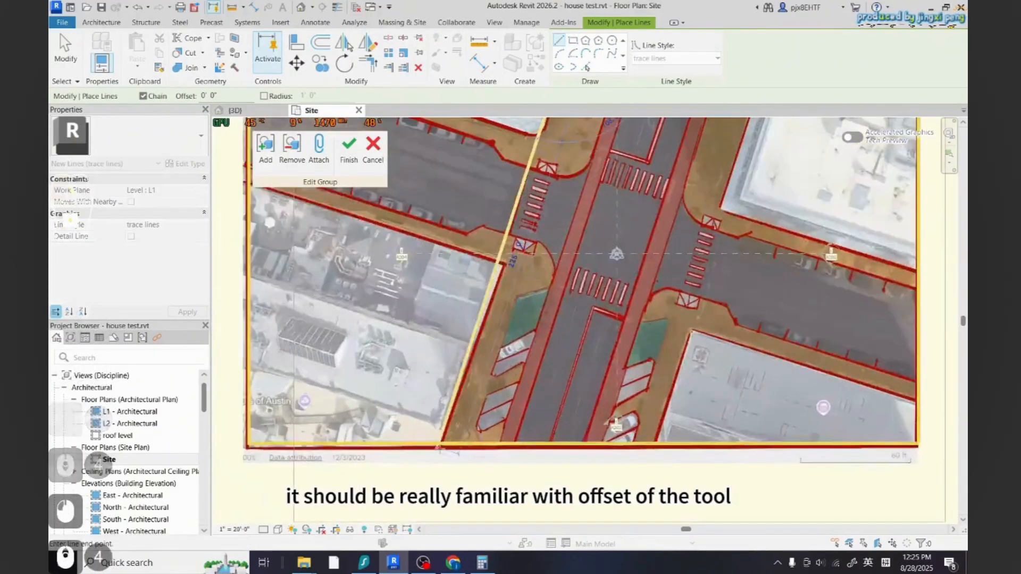
key(Escape)
scroll(500, 449, down, 2)
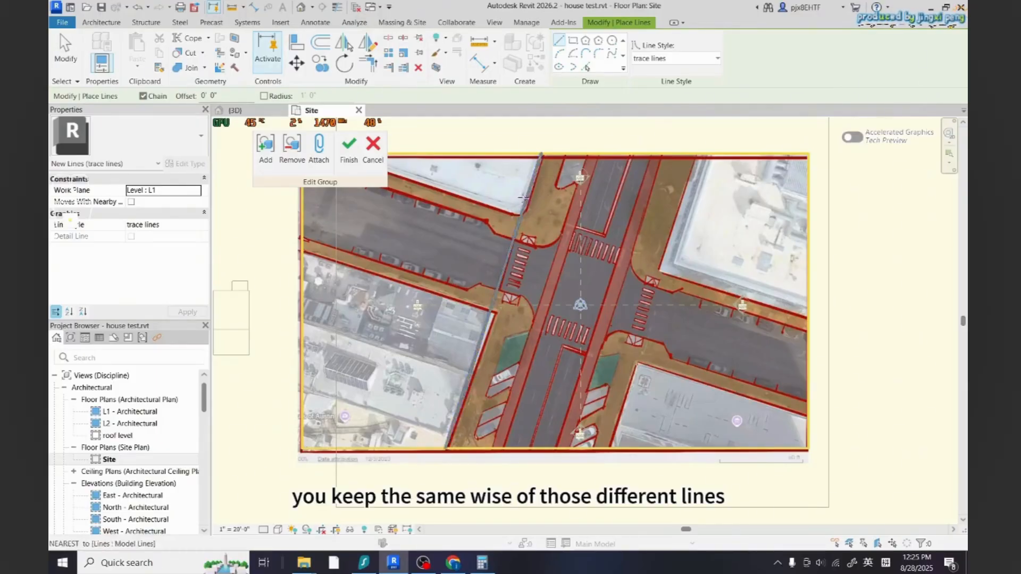
key(Escape)
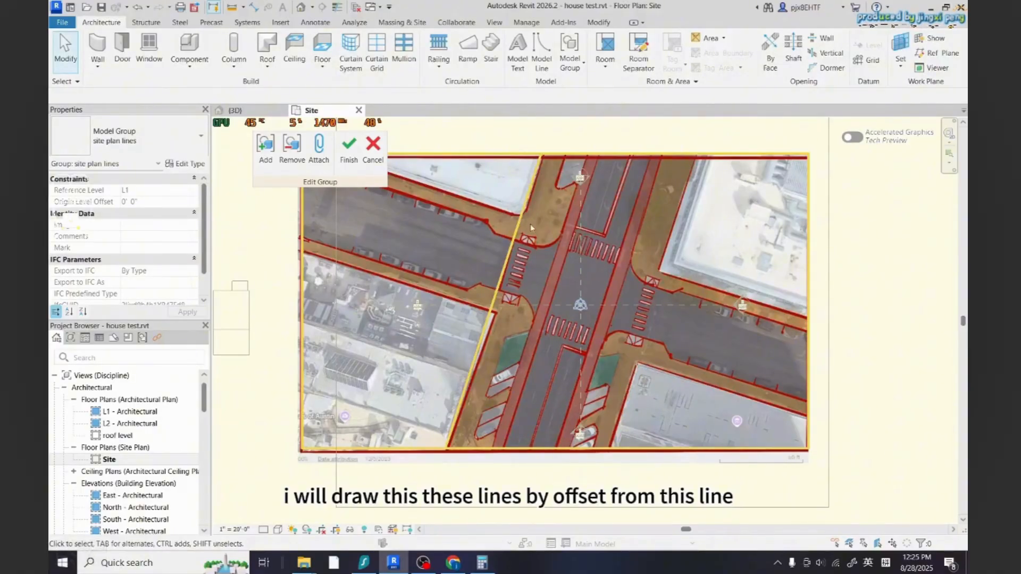
Measure the road's width from the traced edge line to the median
click(514, 237)
key(Escape)
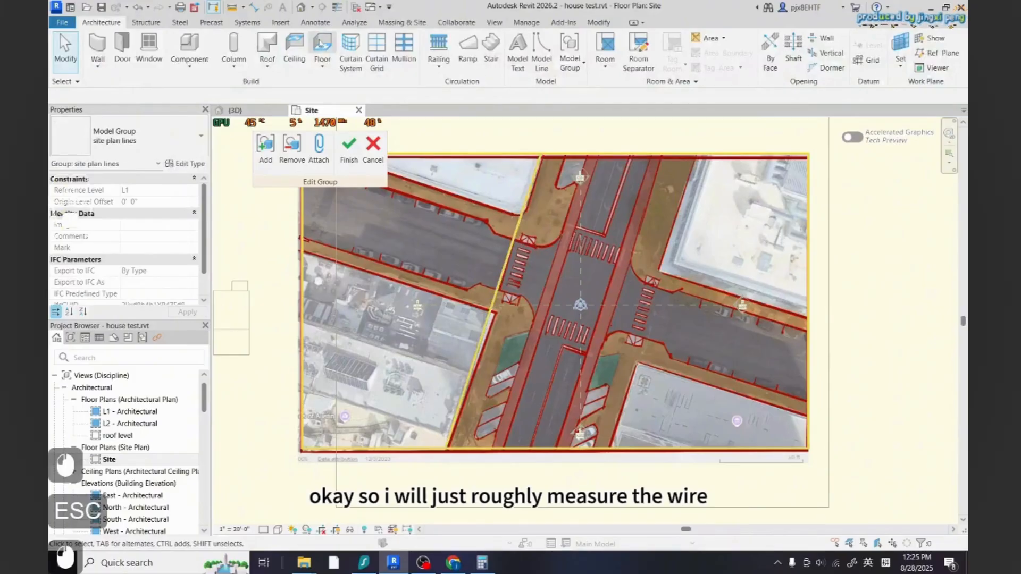
click(235, 7)
scroll(505, 235, up, 4)
click(517, 246)
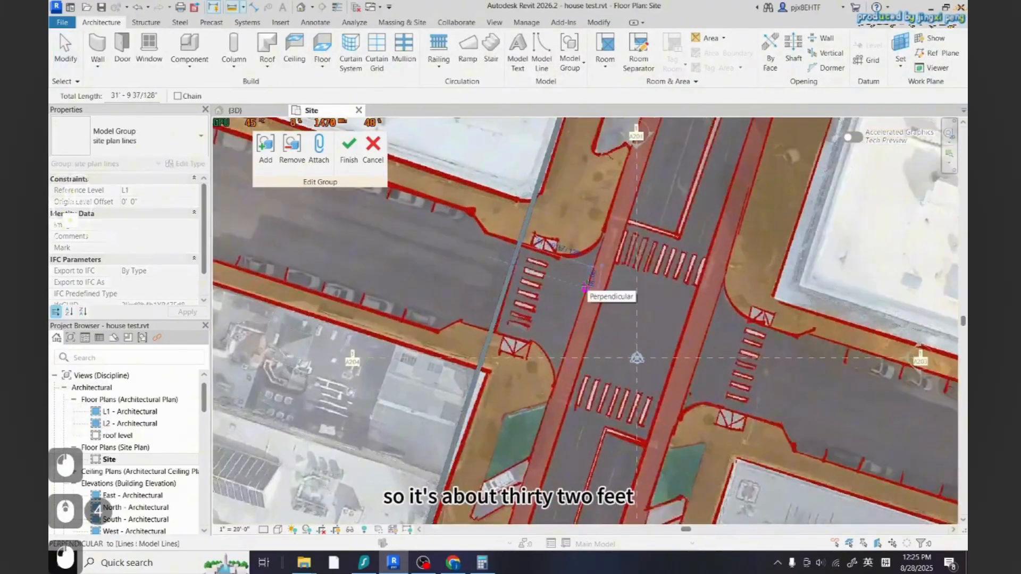
scroll(587, 284, up, 4)
key(Escape)
scroll(553, 295, down, 4)
key(Escape)
key(Escape)
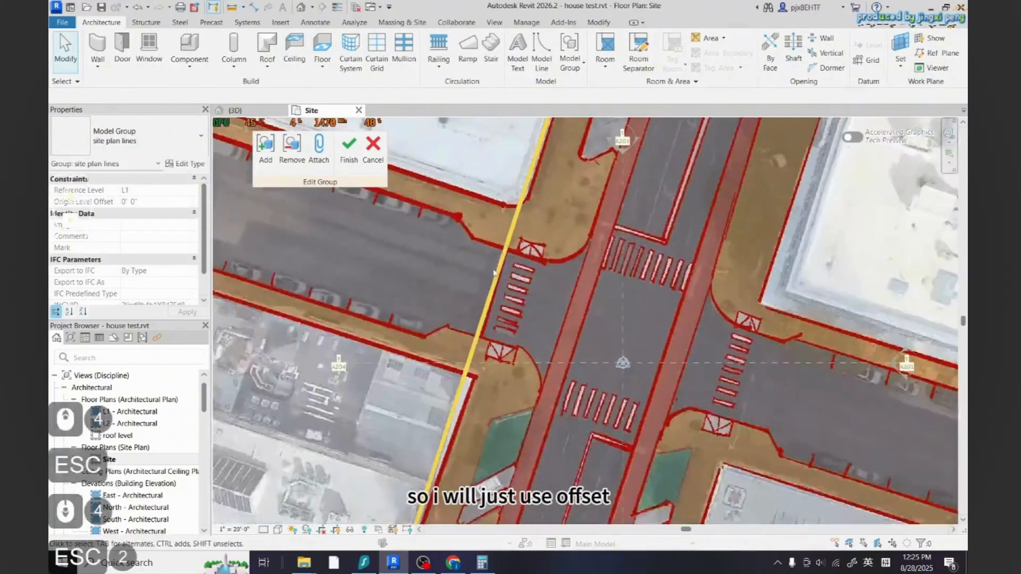
Offset a copy of the road-edge trace line 32' across the road to the median
click(497, 273)
click(321, 42)
scroll(522, 302, up, 2)
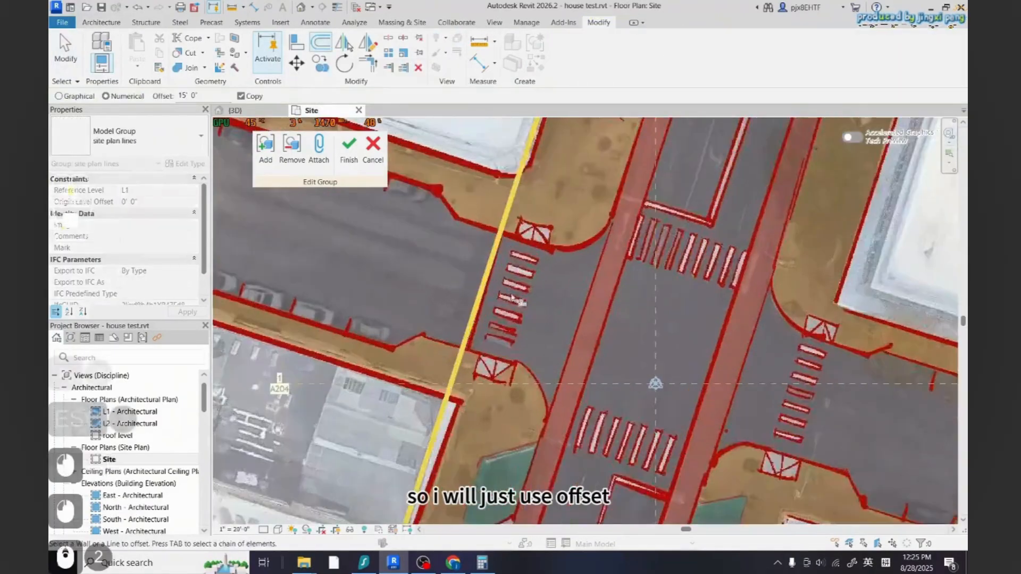
drag(186, 95, 178, 95)
text(32)
click(500, 264)
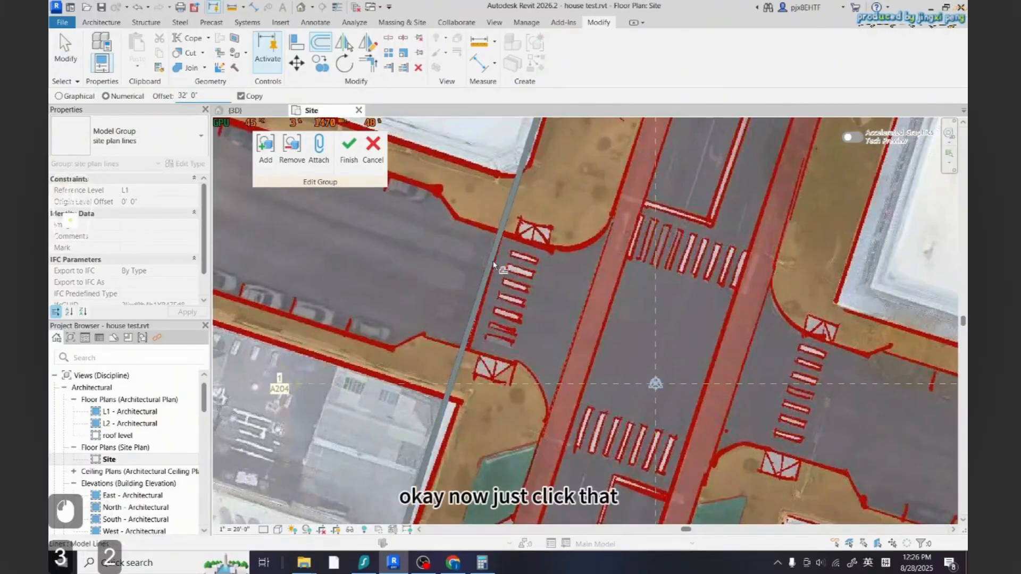
key(Escape)
key(Escape)
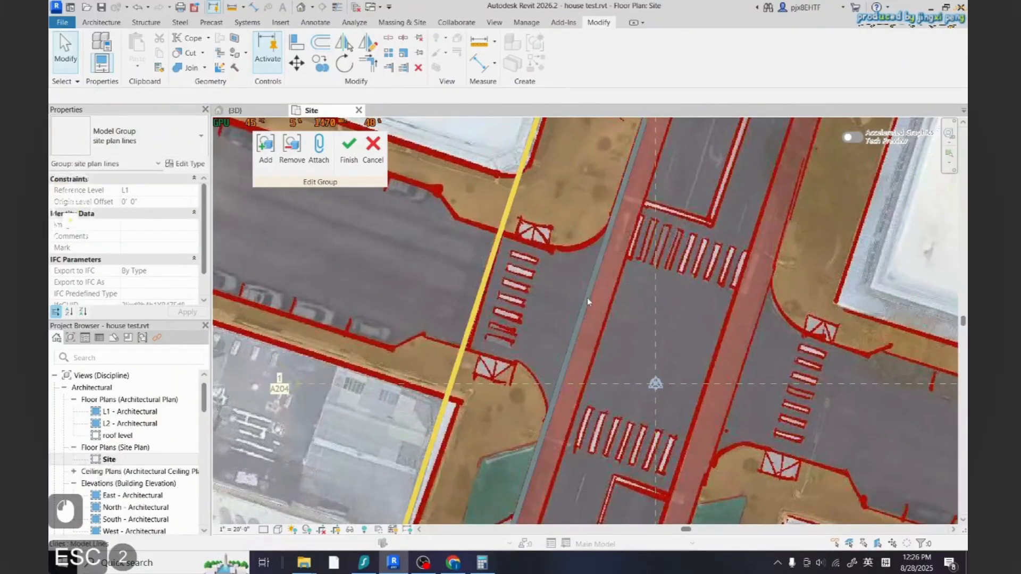
Measure the median's width beside the offset trace line
click(479, 50)
click(596, 272)
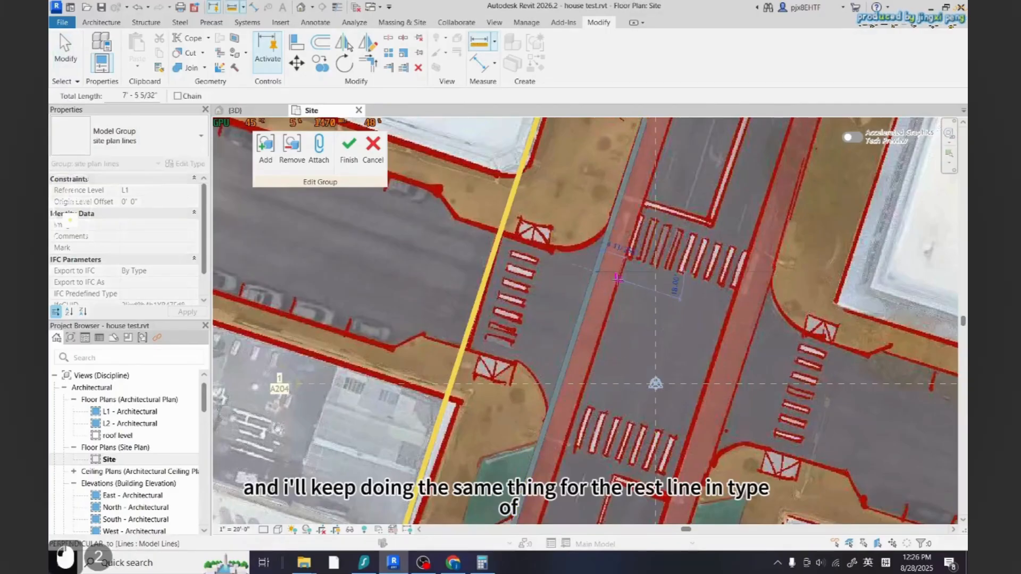
key(Escape)
key(Escape)
click(591, 284)
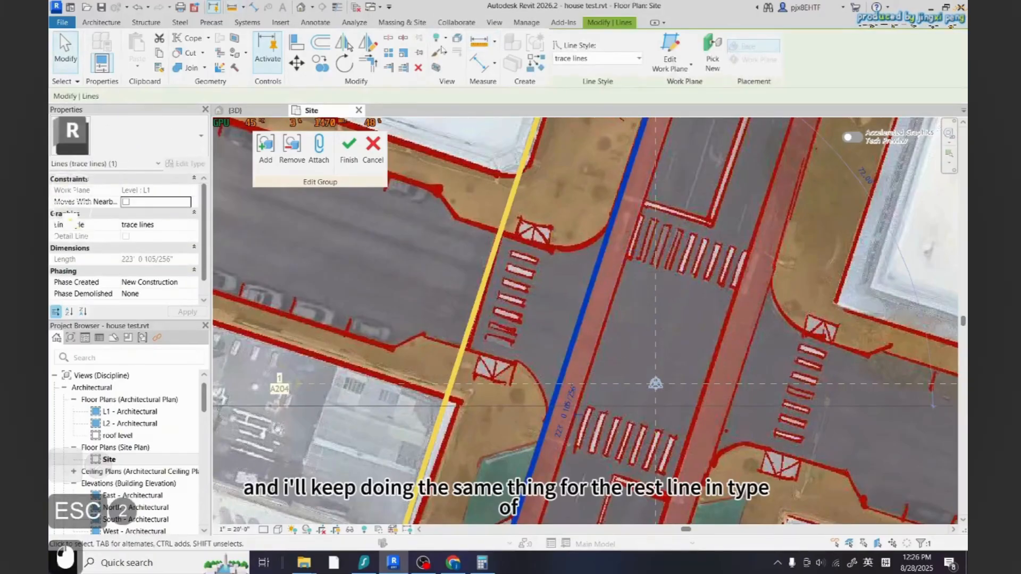
key(o)
key(f)
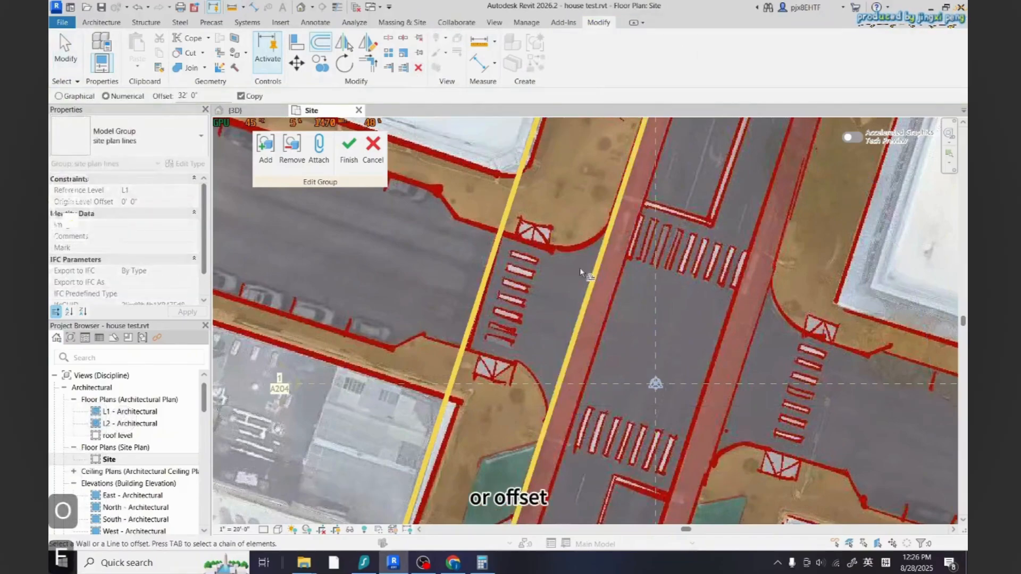
click(479, 45)
click(612, 219)
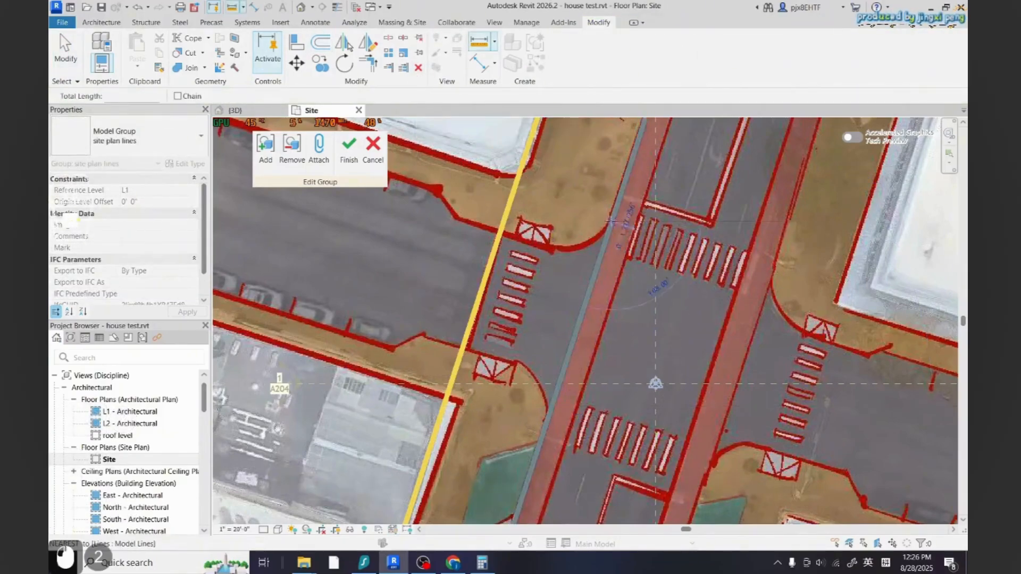
key(Escape)
key(Escape)
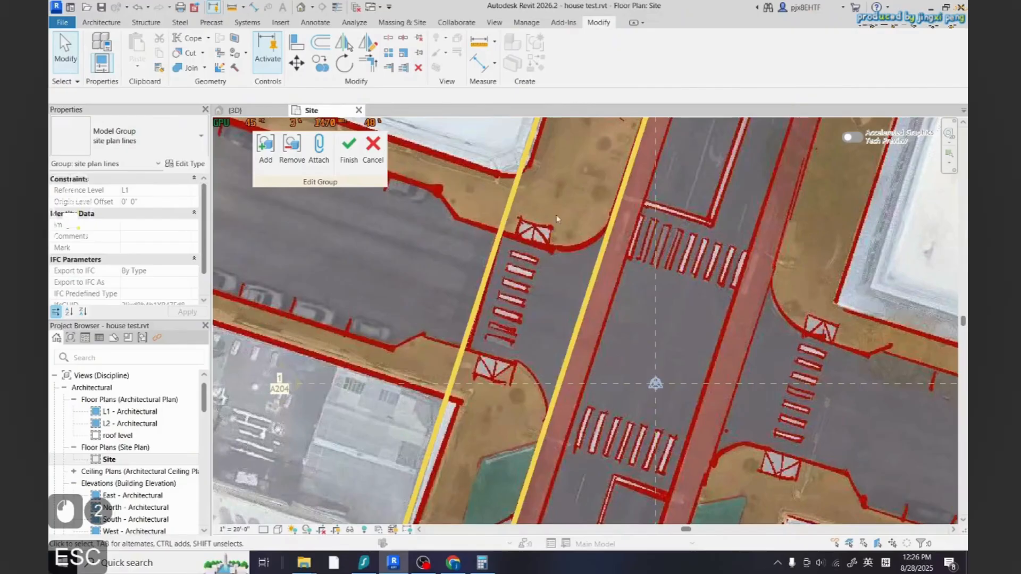
click(598, 259)
click(621, 298)
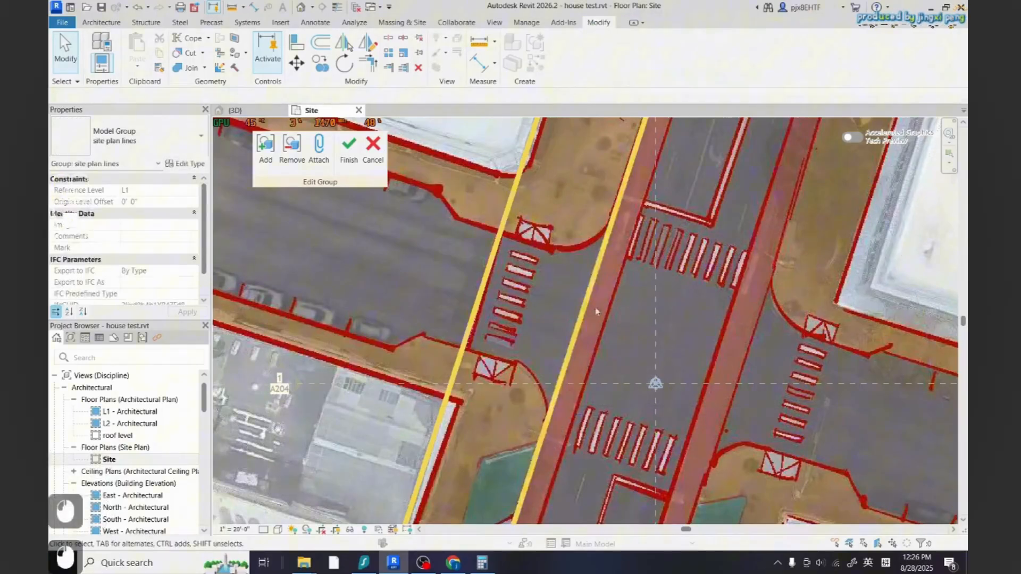
key(Escape)
click(478, 43)
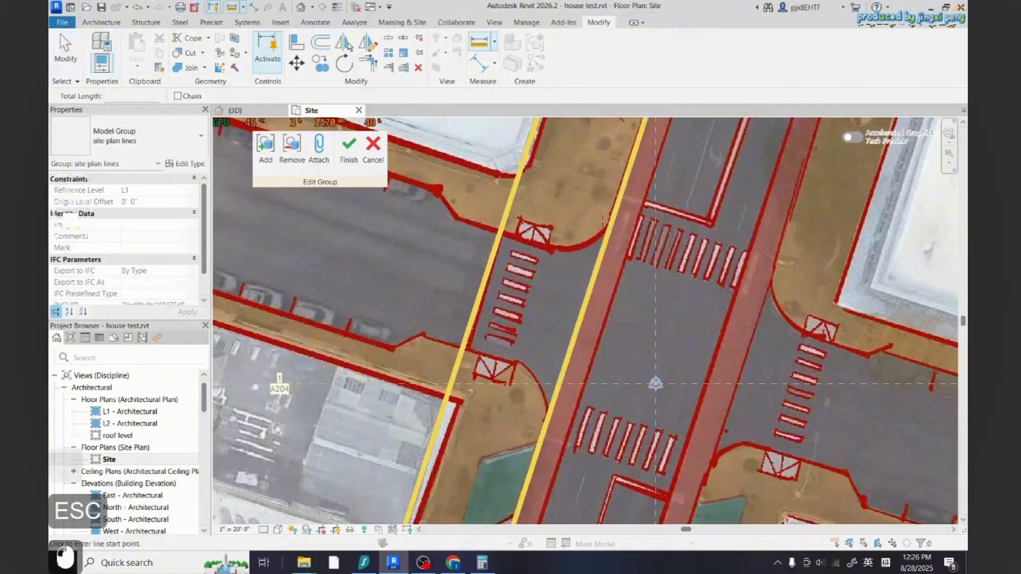
click(608, 240)
key(Escape)
key(Escape)
Offset the median trace line 8' to mark the median's far edge
click(610, 240)
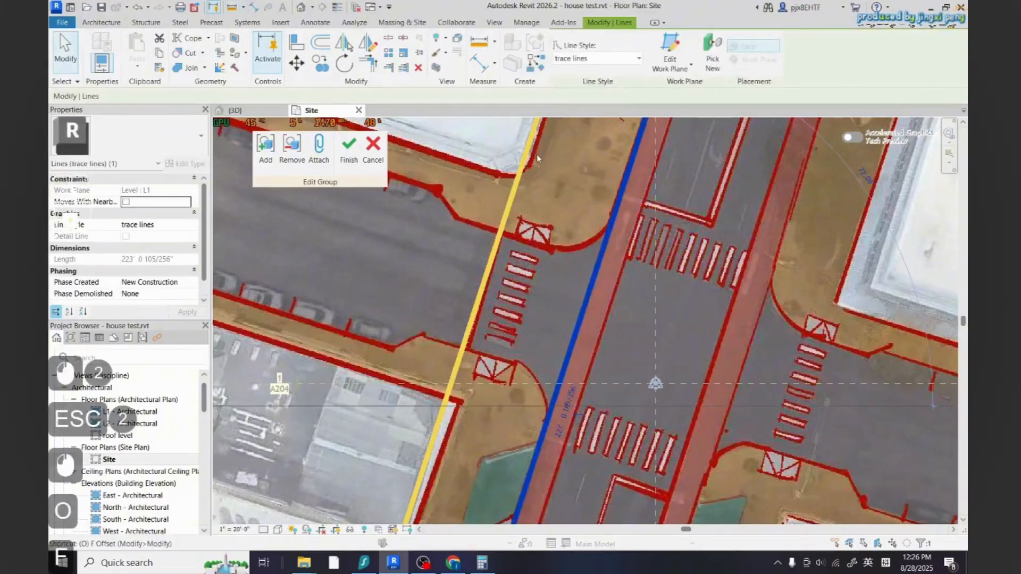
key(o)
key(f)
double_click(187, 95)
text(8' 0")
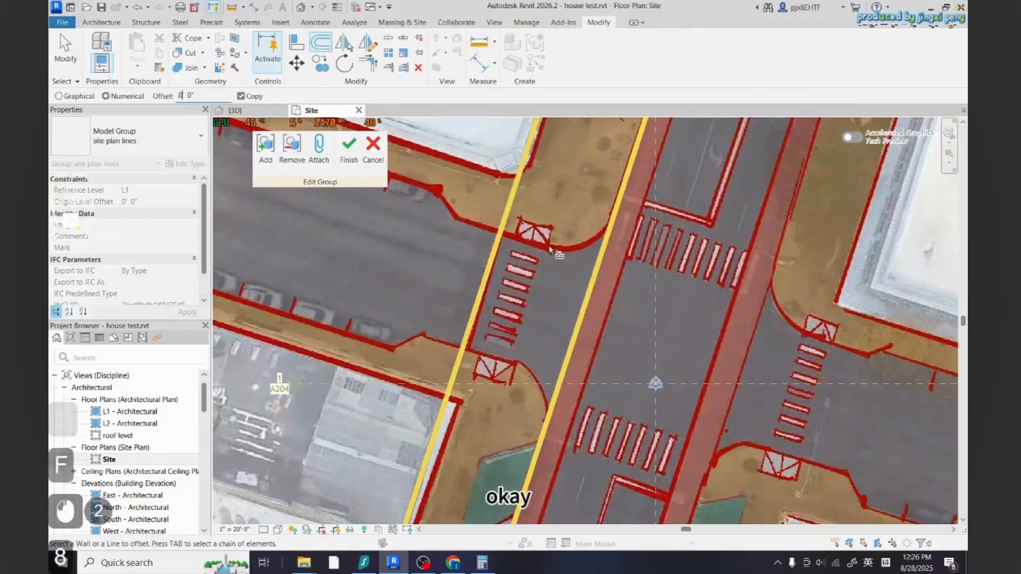
click(595, 288)
key(Escape)
key(Escape)
scroll(643, 290, down, 6)
scroll(693, 291, up, 3)
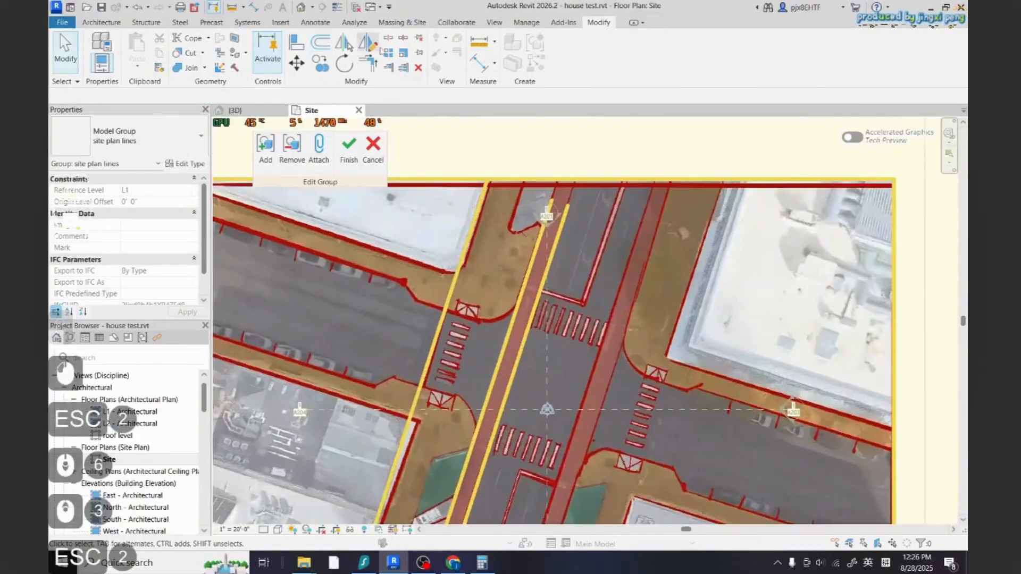
Measure the next lanes and offset the median edge line 36' to trace the opposite road edge
click(480, 46)
click(534, 311)
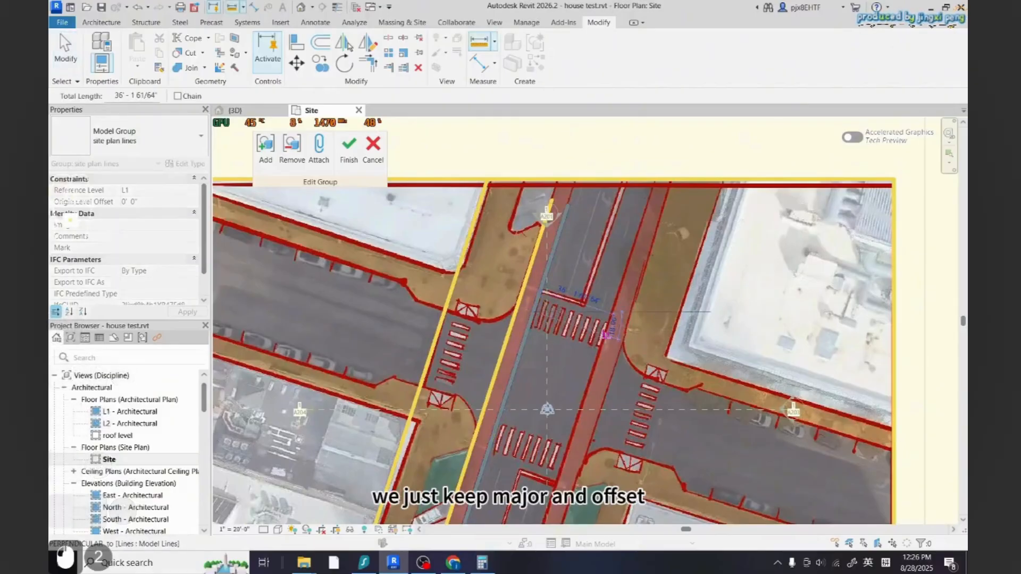
key(Escape)
key(Escape)
key(Escape)
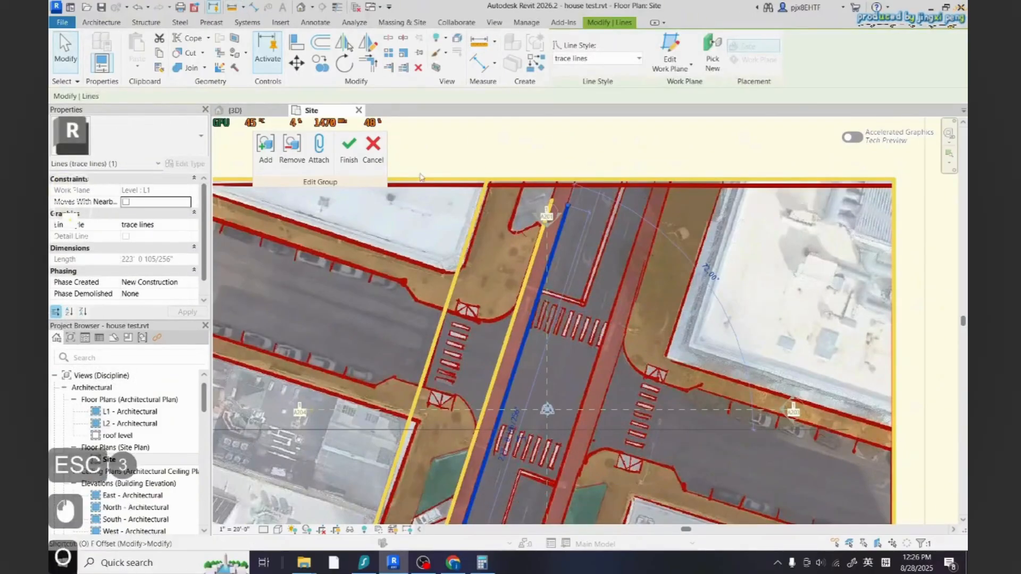
key(o)
key(f)
double_click(182, 95)
text(36 0")
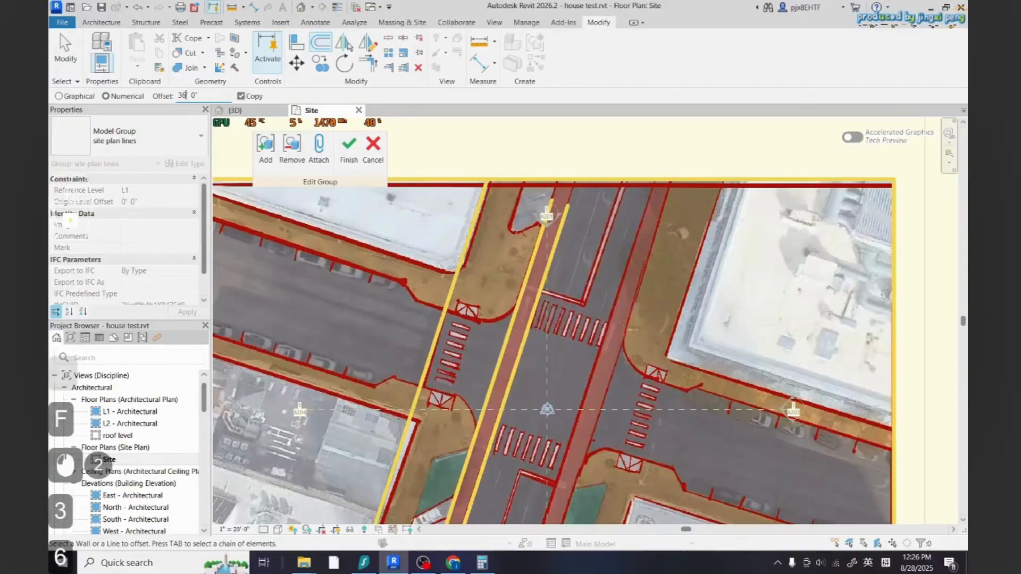
key(Return)
click(535, 312)
key(Escape)
key(Escape)
scroll(596, 259, down, 5)
scroll(606, 359, up, 2)
key(Escape)
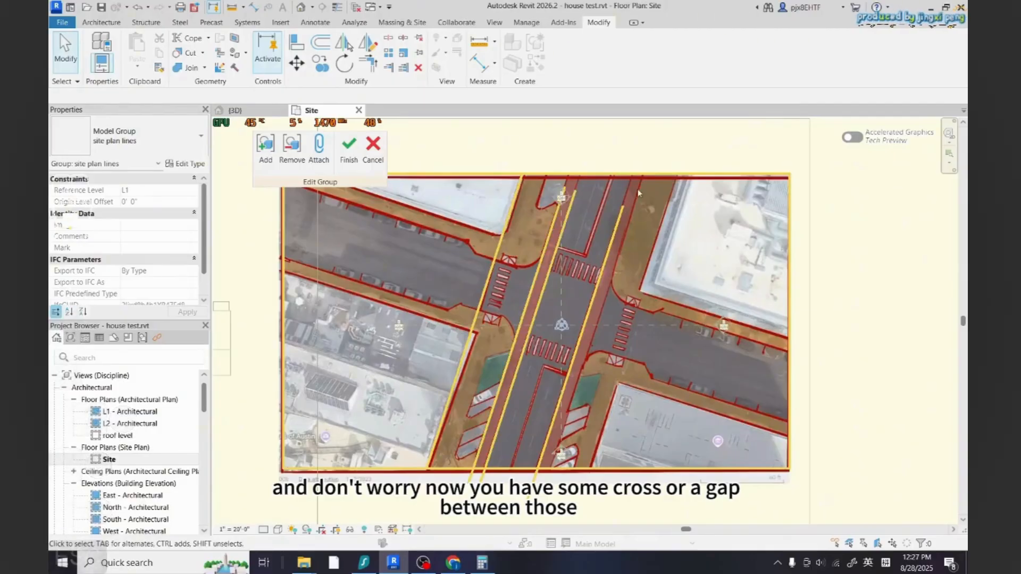
Offset the opposite road-edge trace line 8' to mark the second median's edge
scroll(626, 283, up, 1)
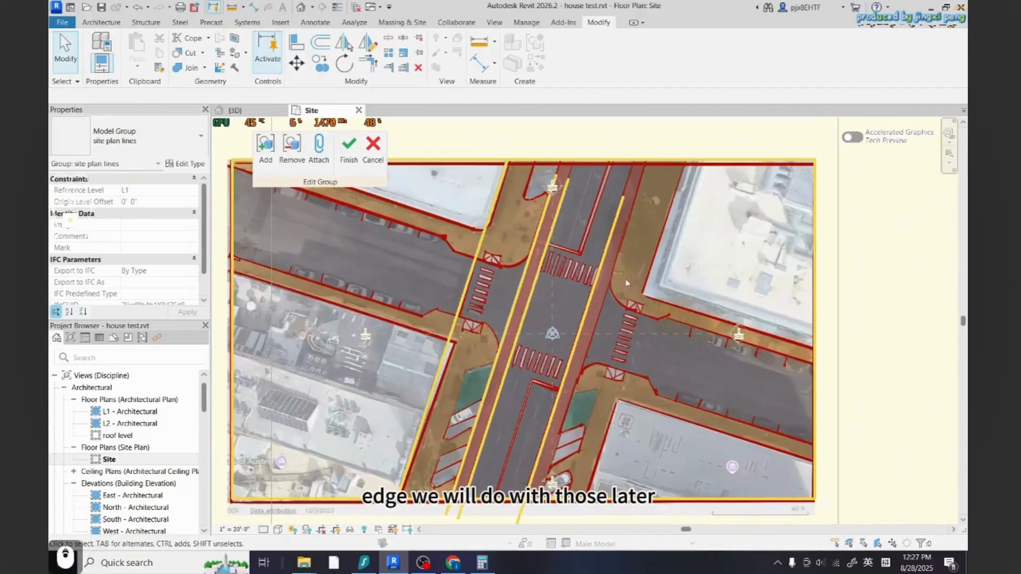
key(Escape)
click(592, 290)
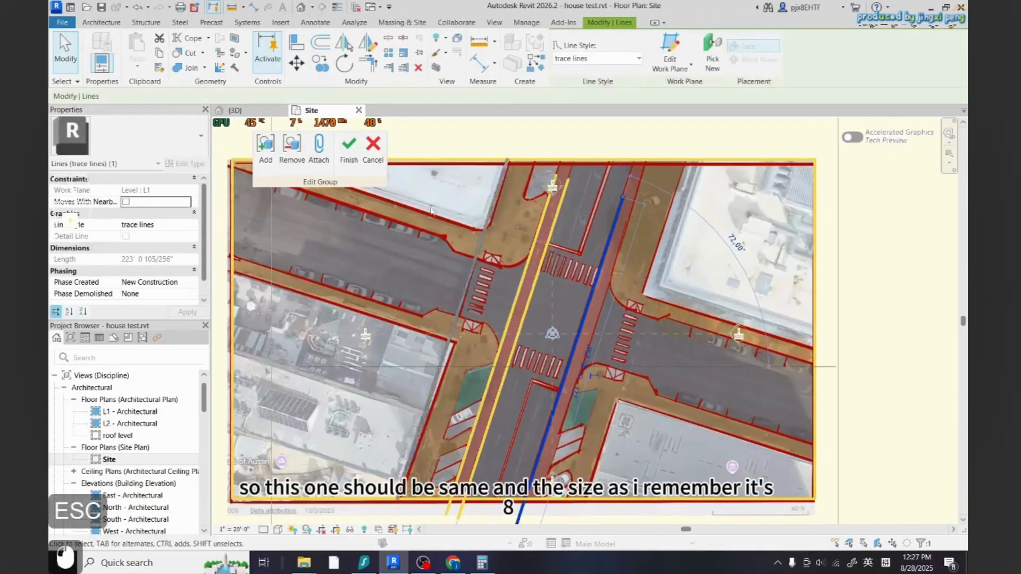
key(f)
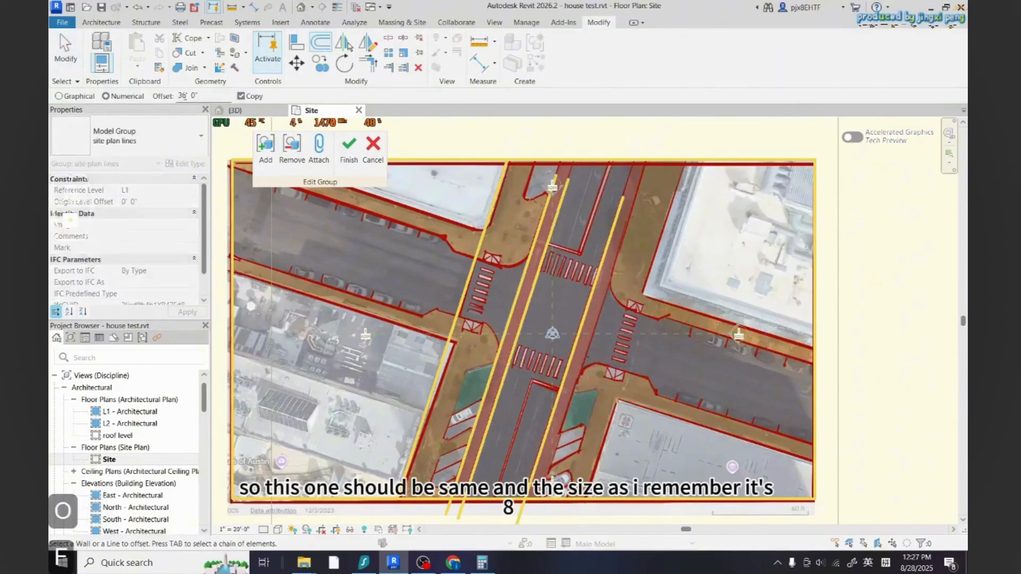
drag(185, 96, 175, 101)
text(8)
click(594, 287)
key(Escape)
scroll(537, 287, down, 2)
scroll(614, 322, up, 1)
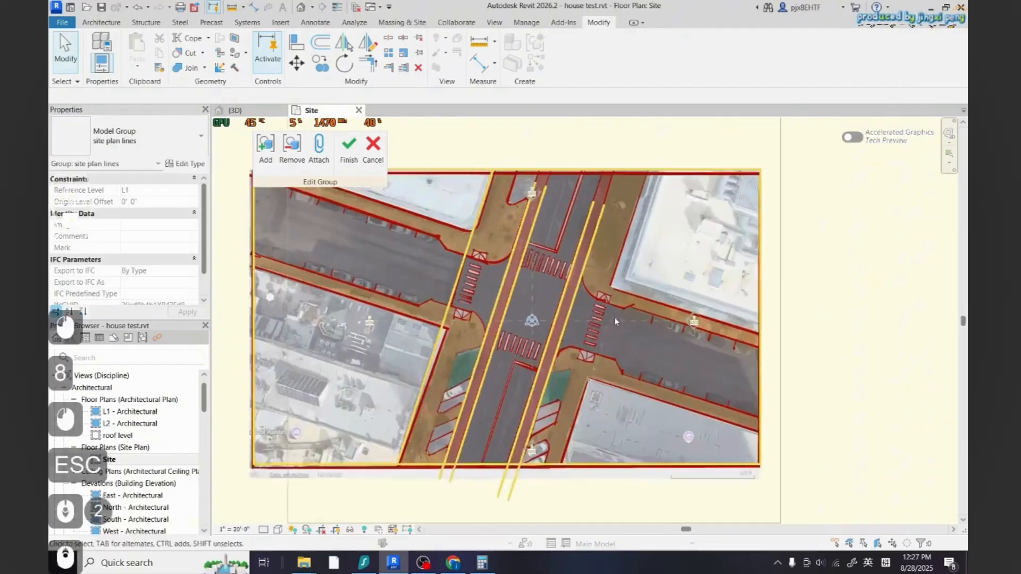
Draw trace model lines along the western street's lower curb, jogging over to meet the main road's edge line
key(Escape)
scroll(627, 335, down, 3)
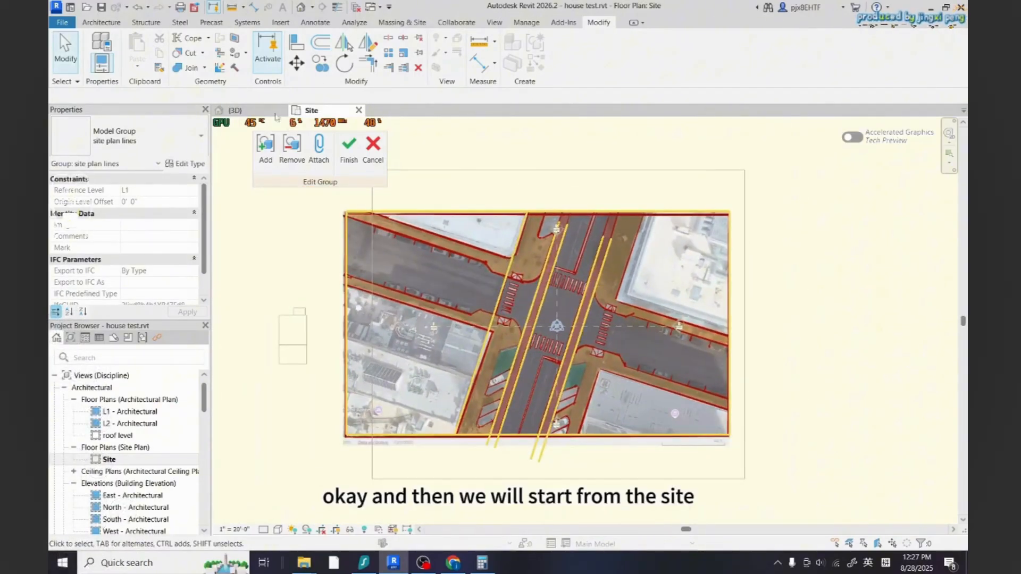
click(114, 24)
click(541, 50)
scroll(394, 291, up, 2)
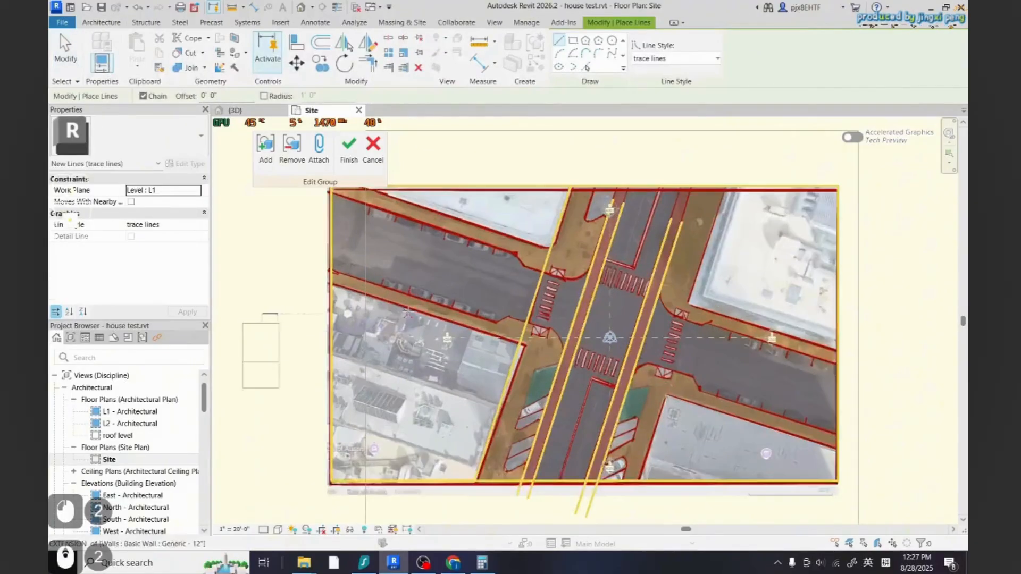
scroll(407, 313, up, 3)
click(291, 250)
click(541, 330)
scroll(550, 322, up, 2)
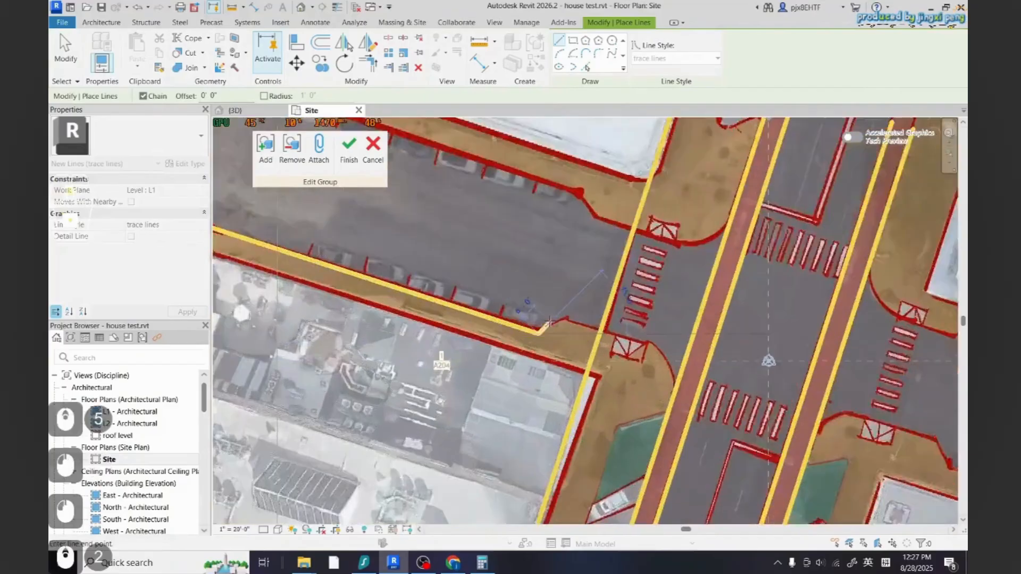
scroll(550, 321, up, 2)
click(575, 318)
click(682, 348)
scroll(662, 342, down, 3)
key(Escape)
key(Escape)
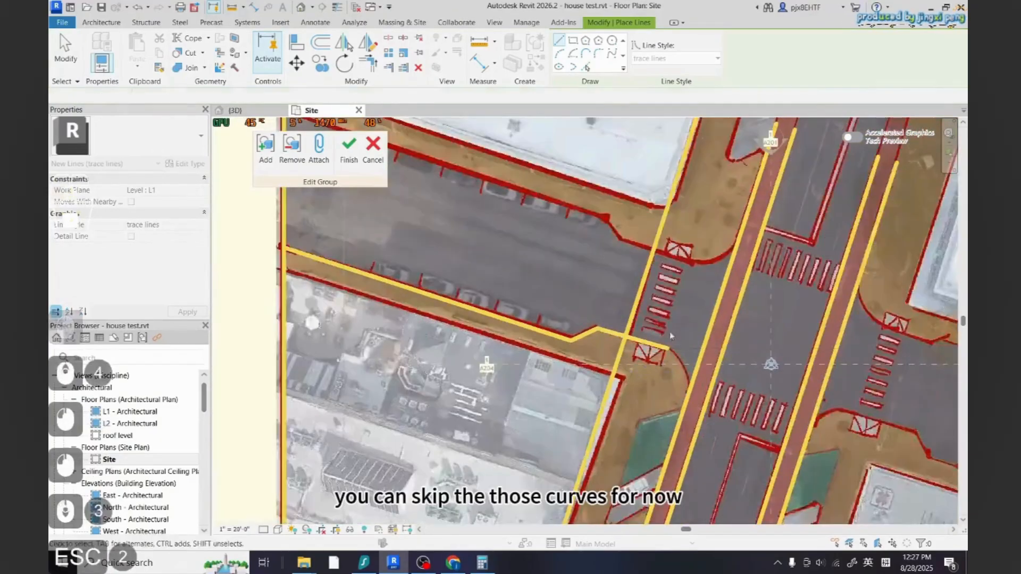
Measure the western street's width from the lower curb trace line to the opposite curb
scroll(671, 336, down, 3)
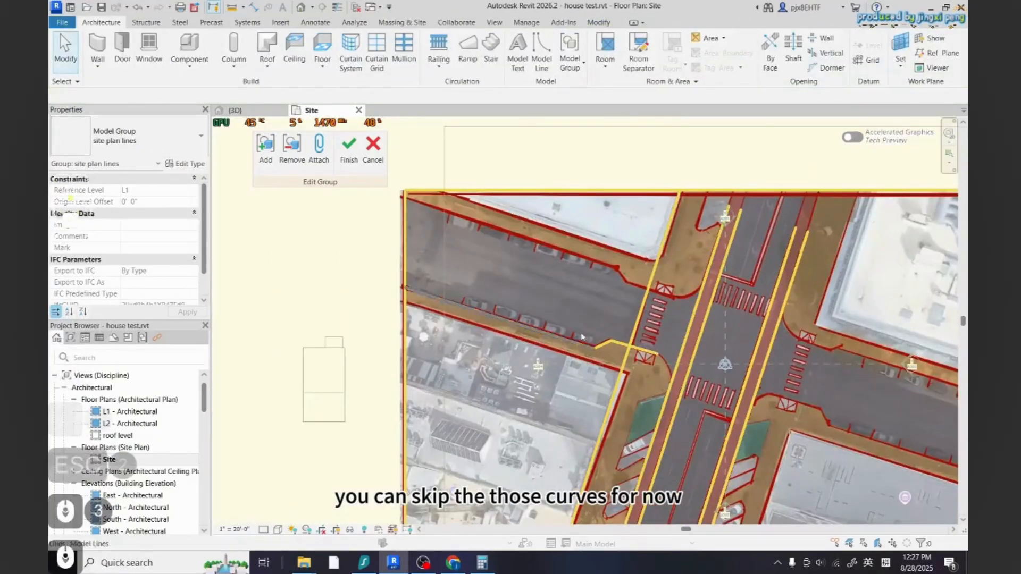
scroll(618, 406, down, 2)
scroll(675, 163, up, 2)
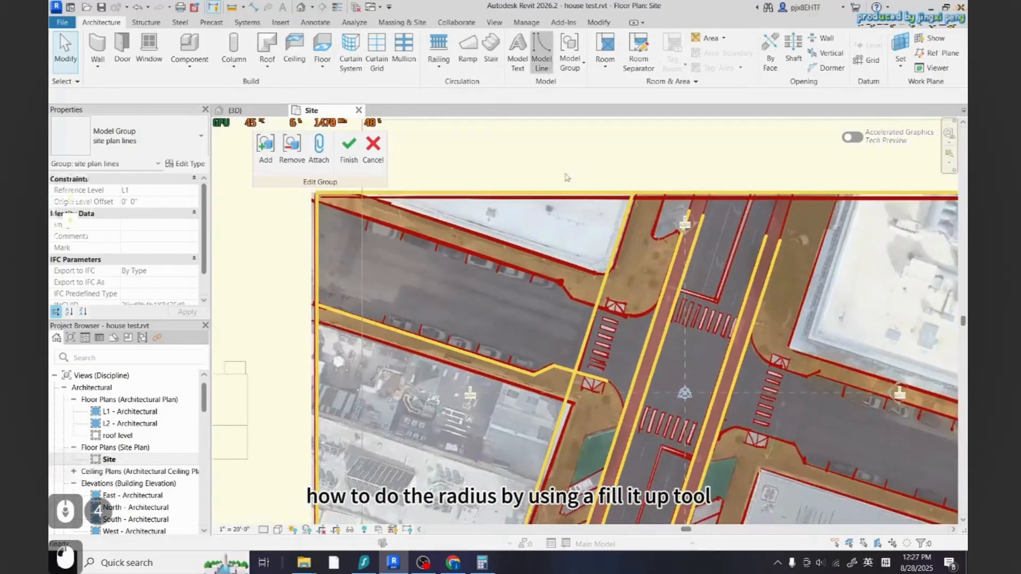
click(474, 371)
key(Escape)
key(Escape)
click(481, 358)
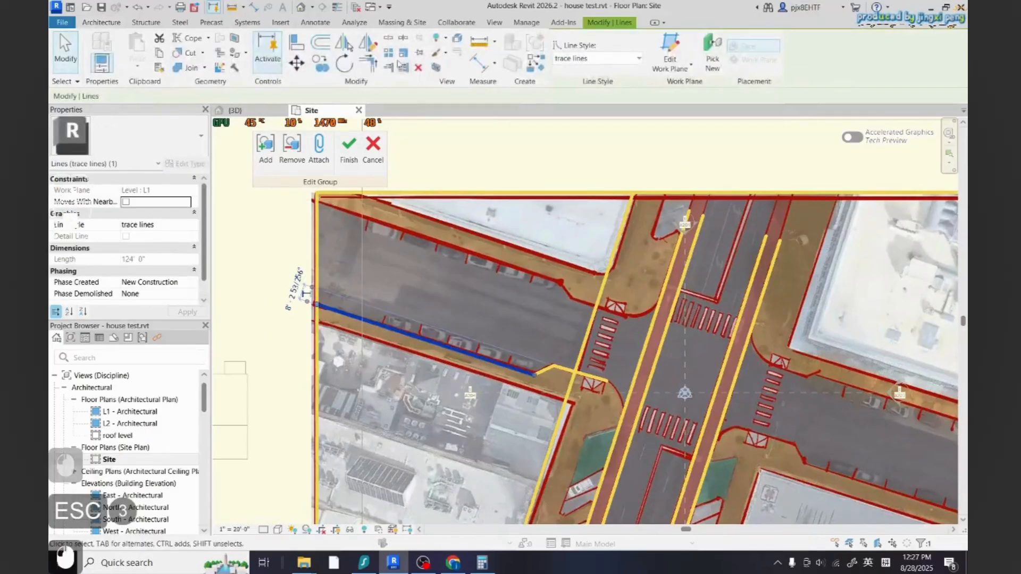
click(231, 8)
click(427, 339)
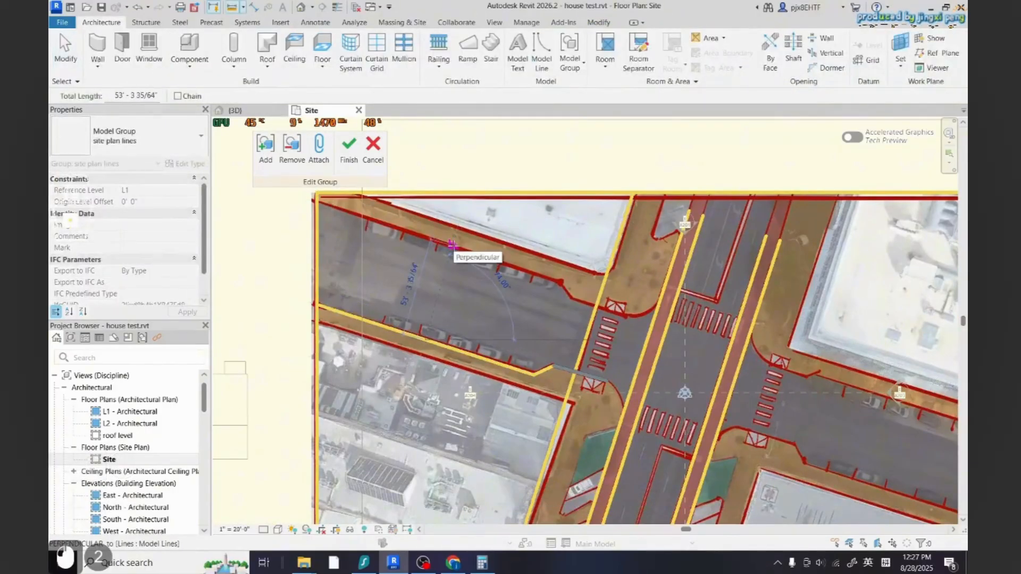
Offset the lower curb trace line 53' to trace the western street's upper curb
key(Escape)
key(Escape)
click(434, 342)
key(f)
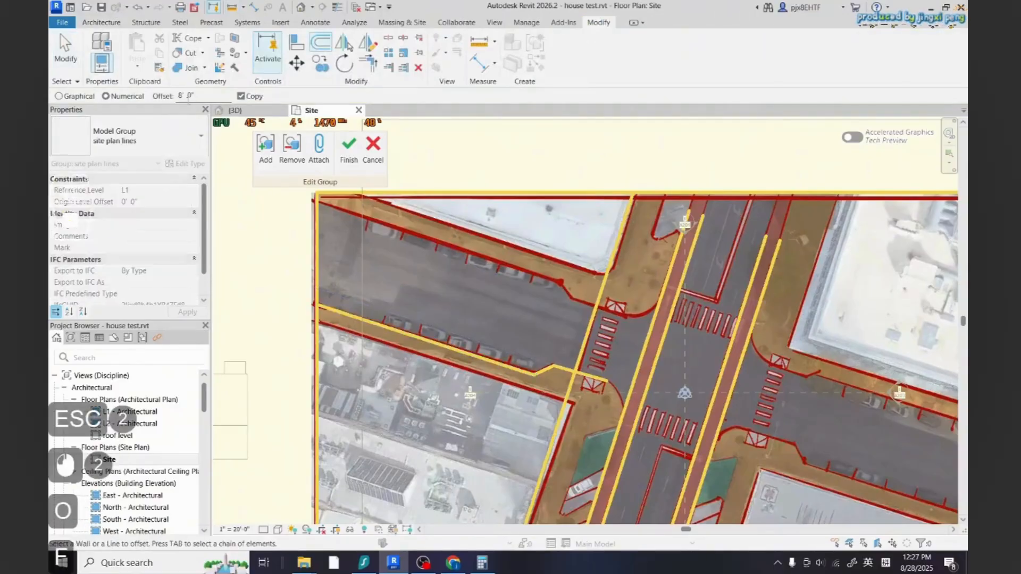
click(430, 342)
text(53)
click(430, 342)
key(Escape)
key(Escape)
key(Escape)
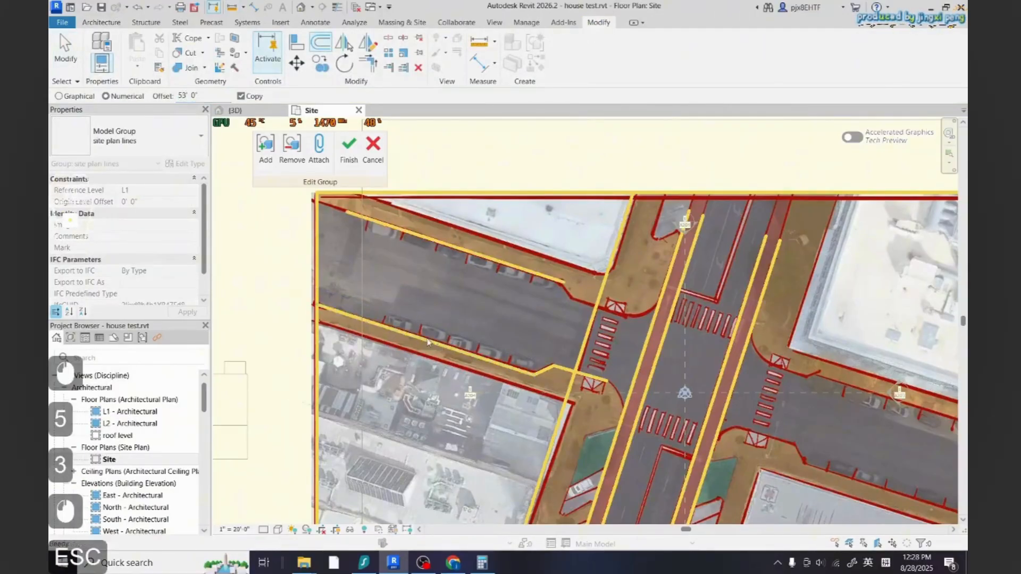
Draw trace lines from the upper curb line's end diagonally down to the main road edge at the crosswalk corner
scroll(417, 291, up, 2)
scroll(505, 317, up, 2)
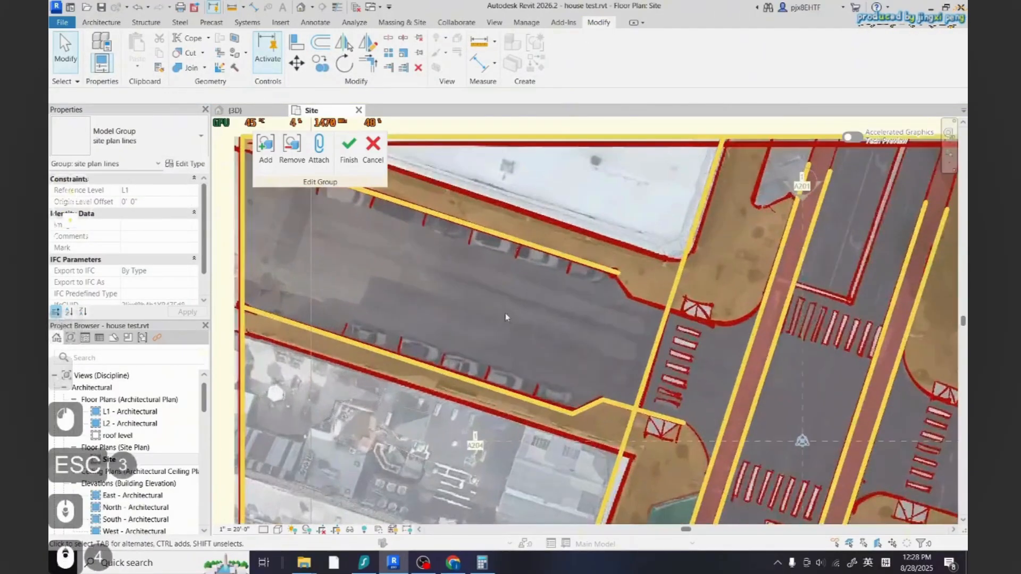
click(595, 404)
key(Escape)
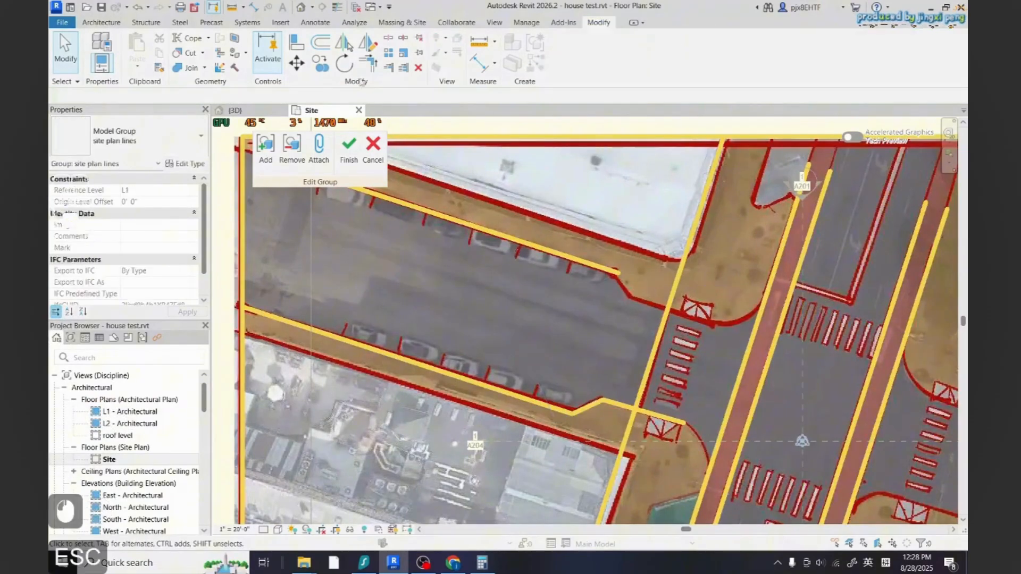
click(94, 23)
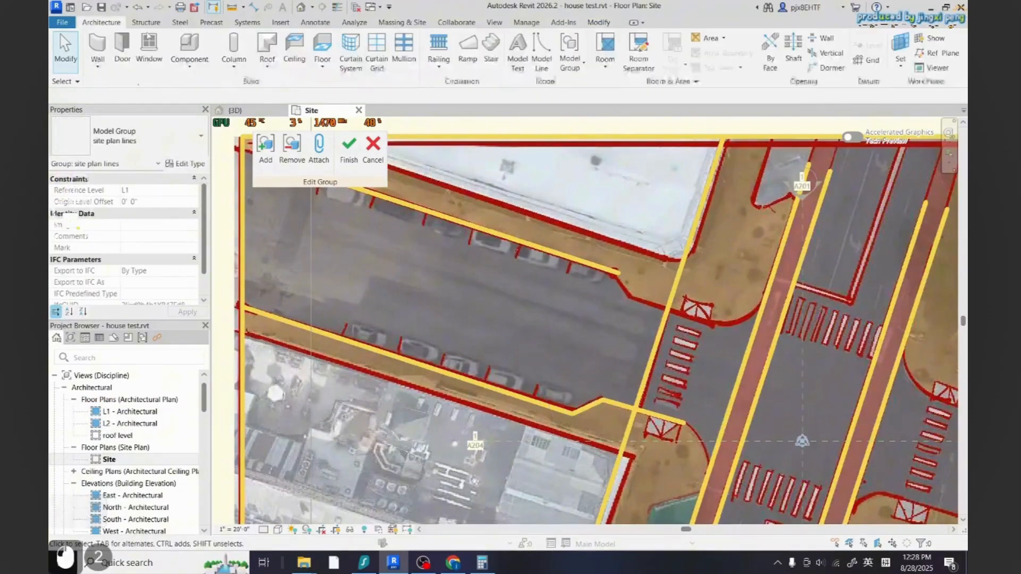
click(541, 53)
click(618, 272)
scroll(618, 272, up, 5)
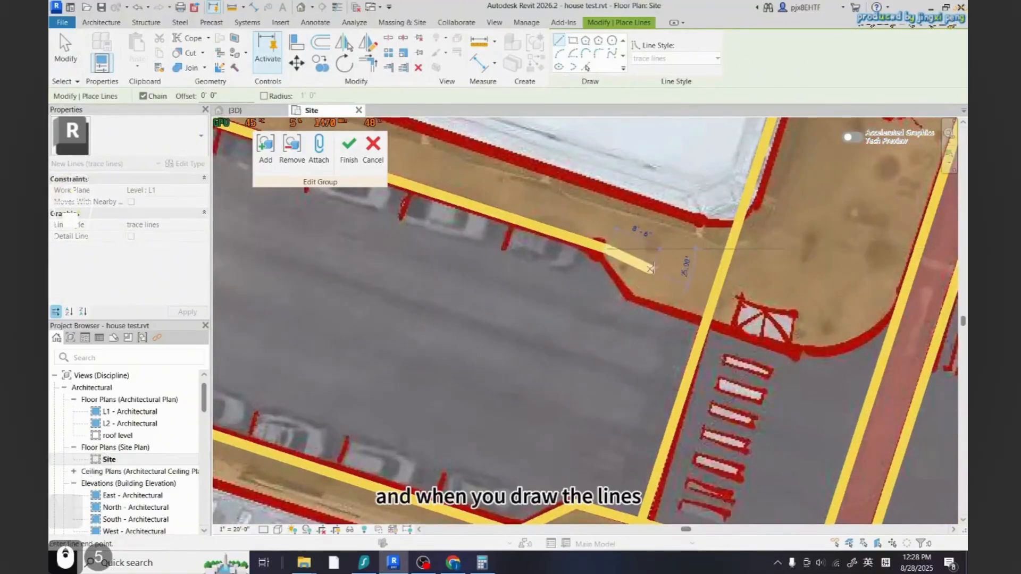
scroll(638, 249, up, 2)
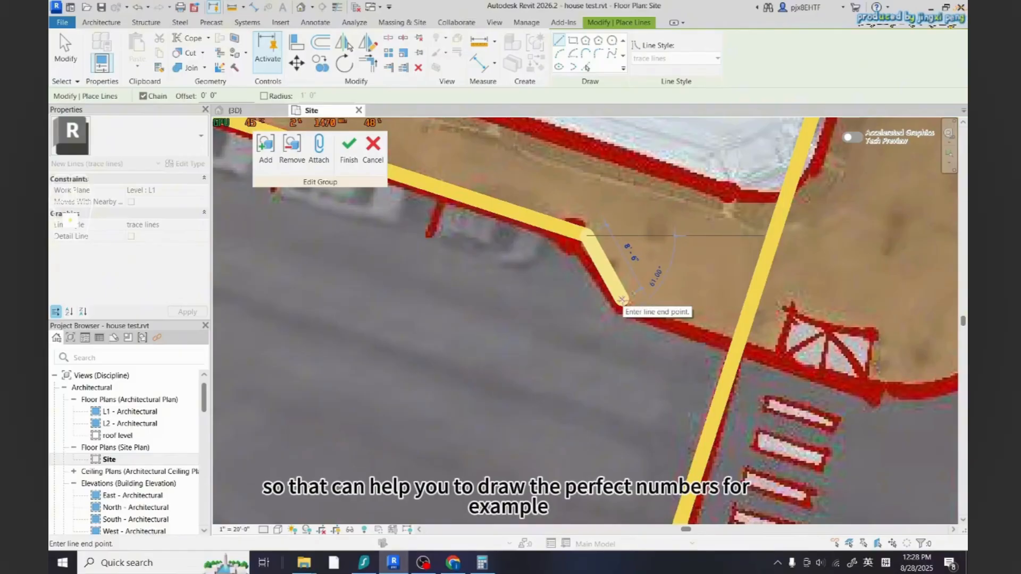
click(622, 300)
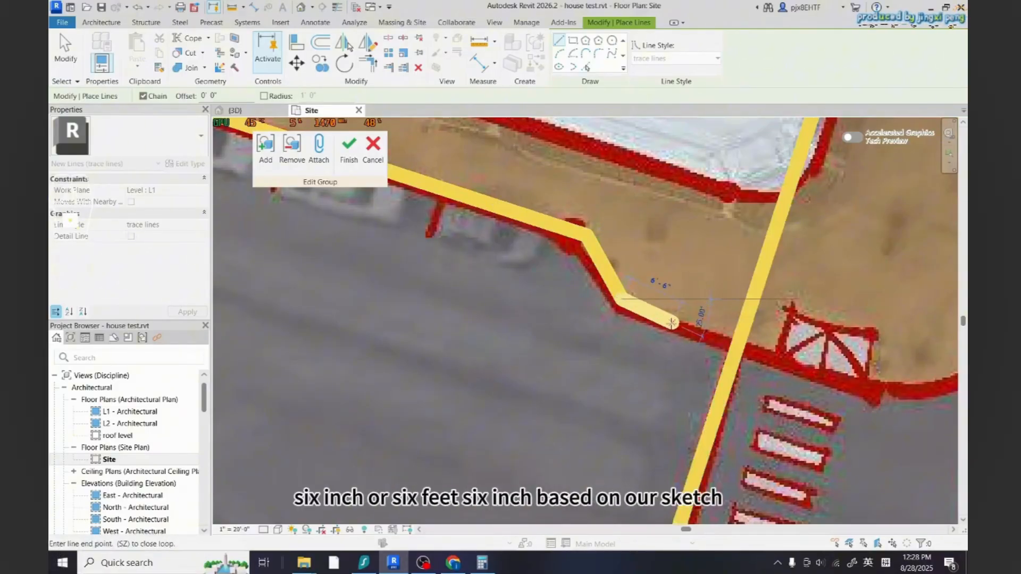
scroll(707, 325, down, 5)
scroll(744, 346, up, 3)
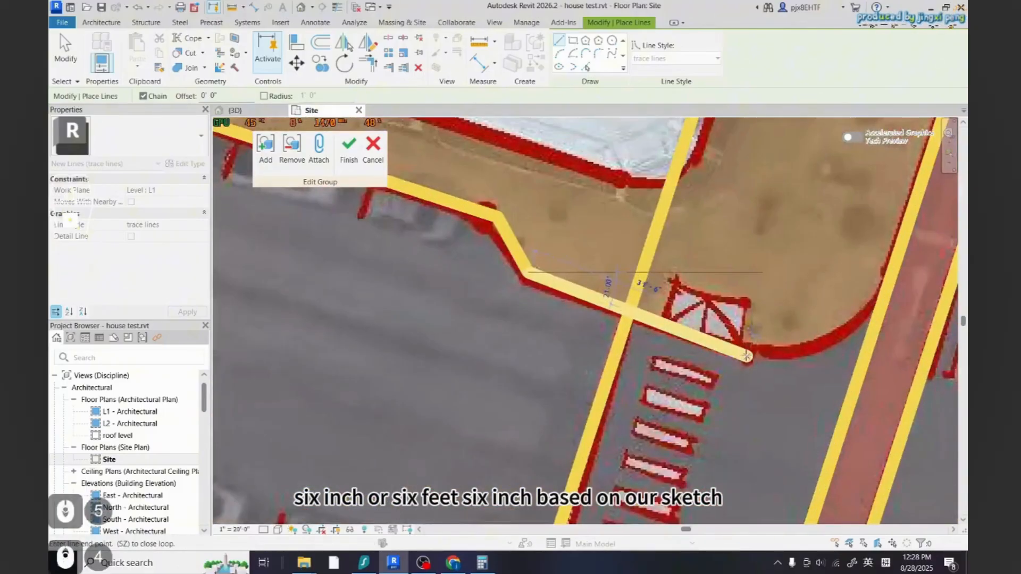
scroll(744, 351, down, 8)
key(Escape)
key(Escape)
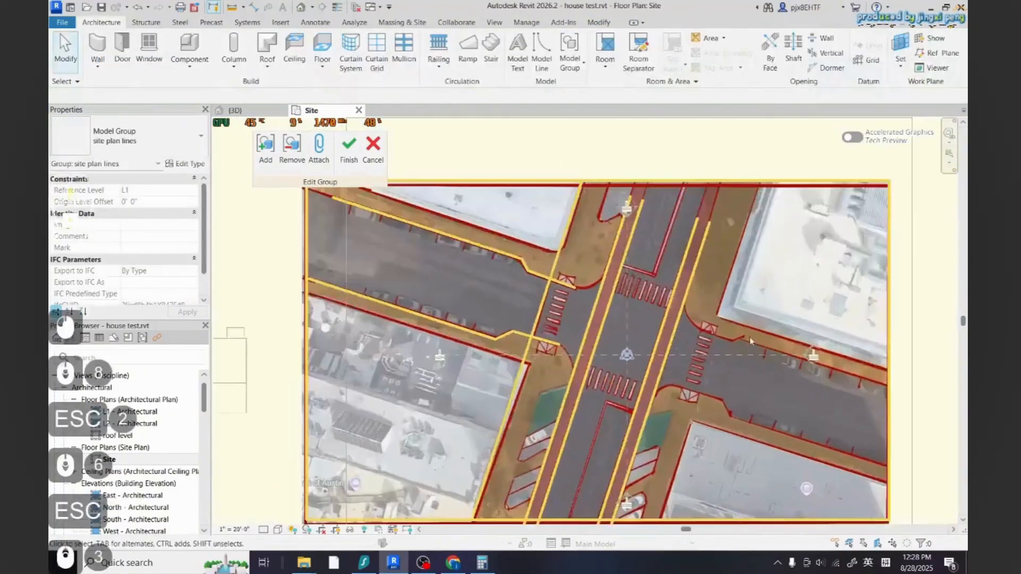
Draw a trace line along the eastern street's upper curb from the image's right edge to the intersection
click(541, 54)
scroll(904, 402, up, 2)
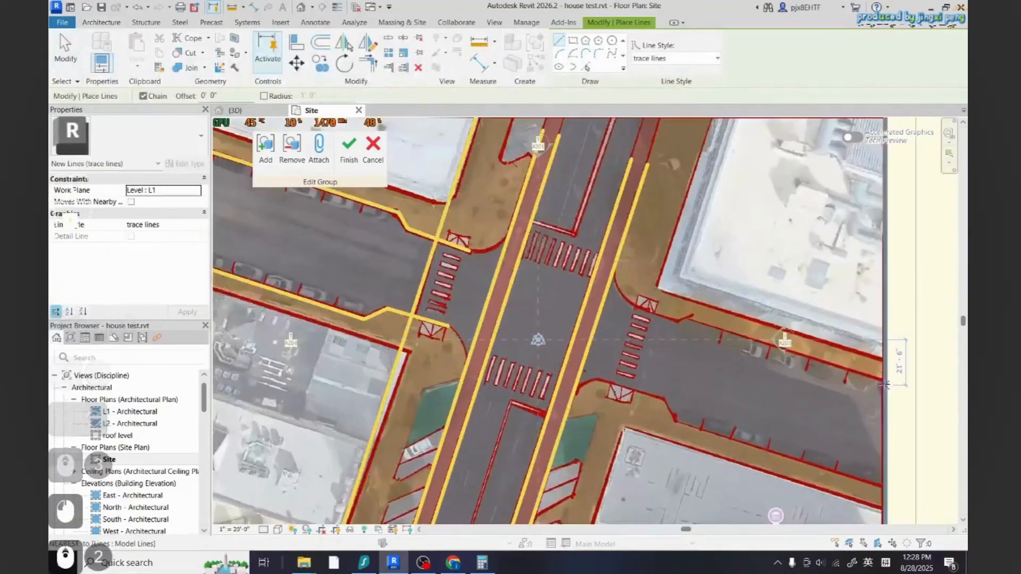
click(888, 386)
scroll(686, 324, up, 2)
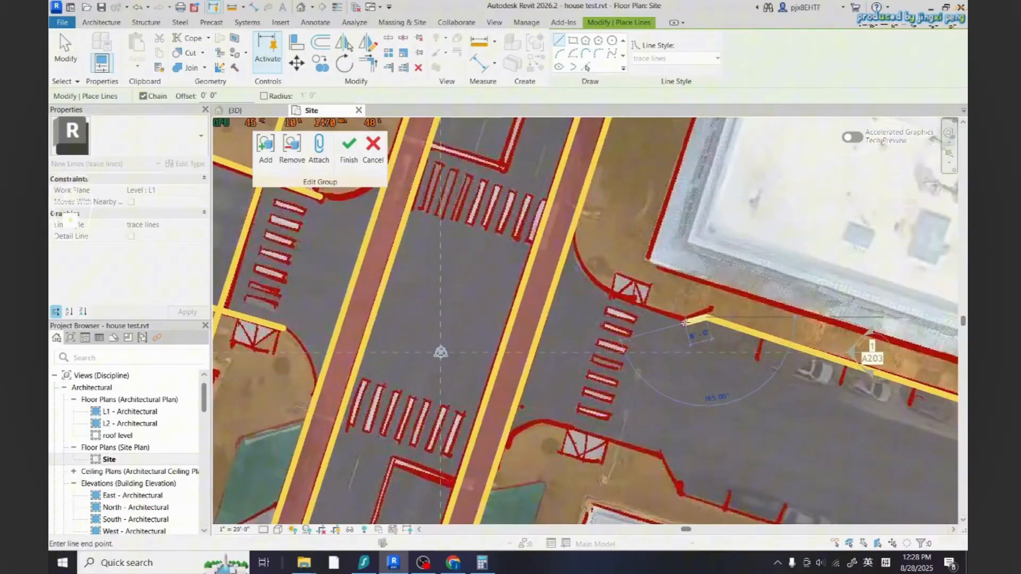
scroll(690, 336, down, 6)
scroll(656, 322, up, 6)
click(663, 334)
key(Escape)
scroll(627, 285, down, 9)
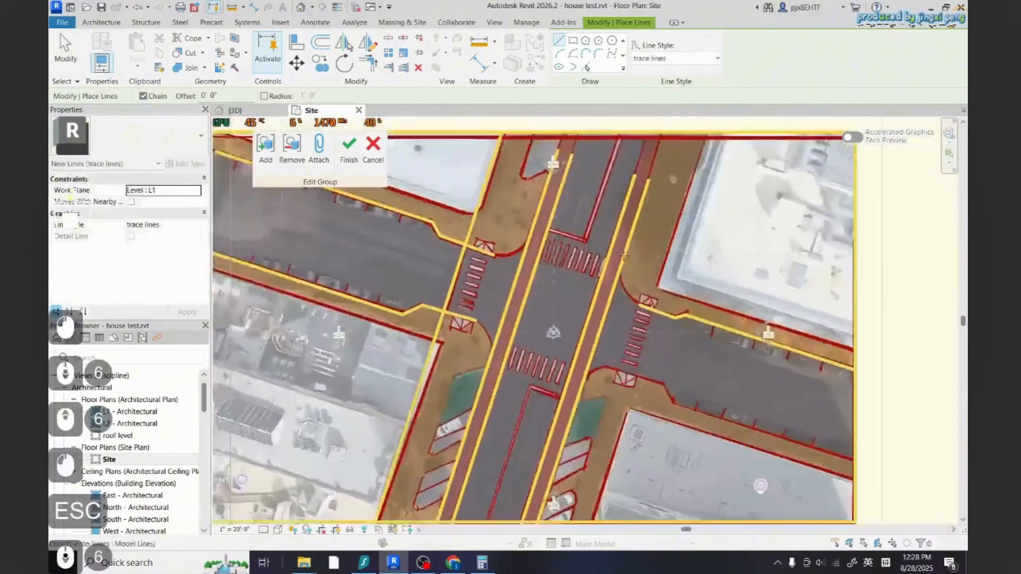
Trace the eastern street's lower curb from the main road corner, jogging down and running to the image's right edge
scroll(674, 398, up, 1)
scroll(674, 399, up, 6)
scroll(532, 240, up, 4)
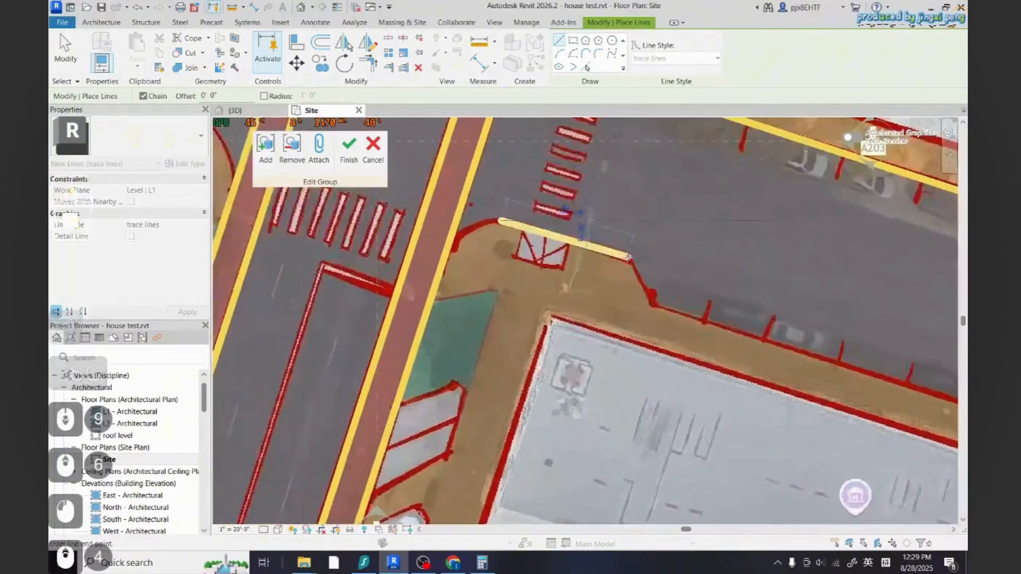
click(500, 220)
click(627, 260)
click(649, 304)
scroll(649, 304, down, 5)
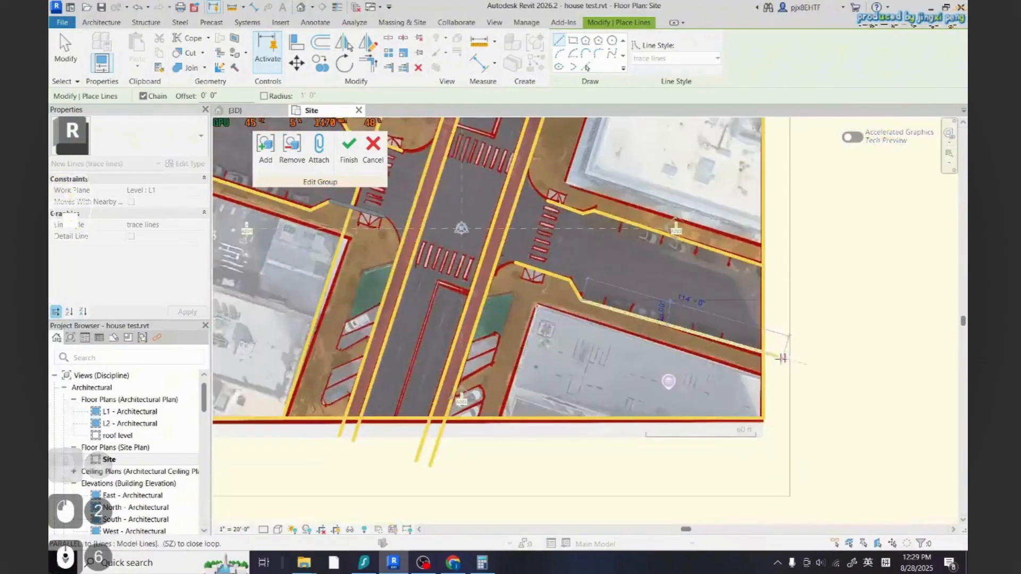
scroll(764, 353, up, 3)
click(764, 353)
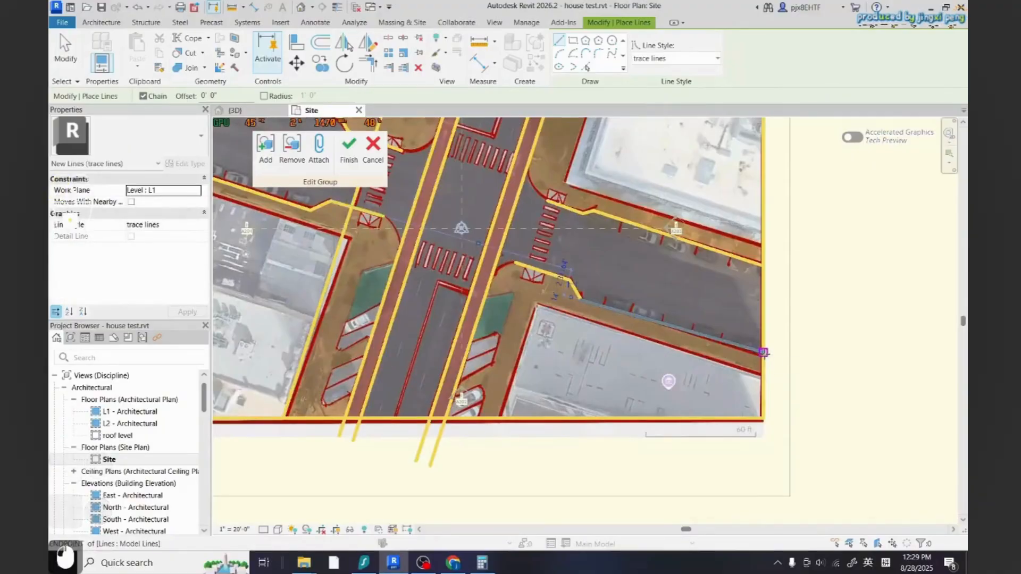
key(Escape)
scroll(764, 353, down, 3)
scroll(708, 364, up, 3)
key(Escape)
Draw a short trace line perpendicular from the western street's upper curb line toward the road
scroll(708, 364, up, 3)
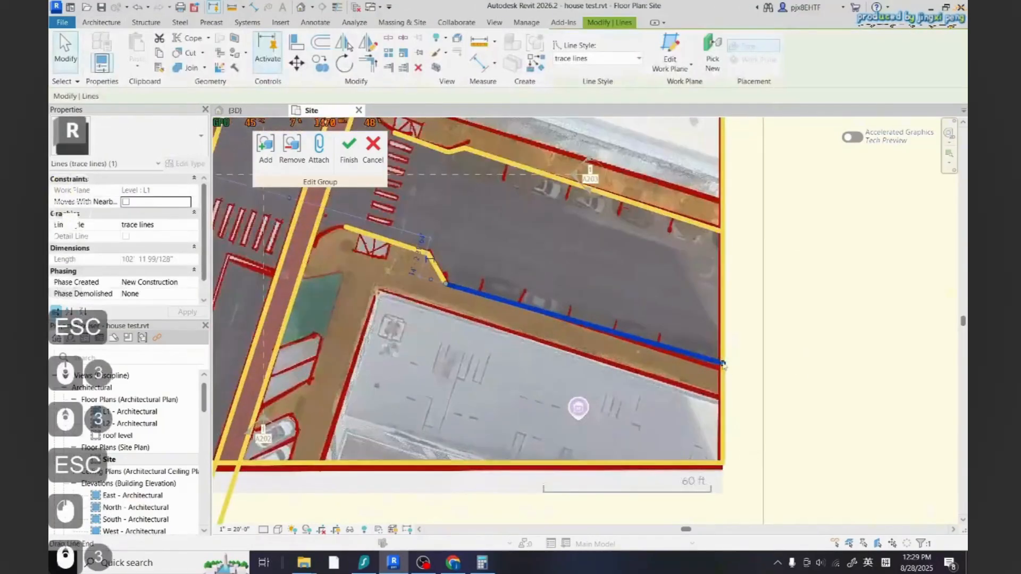
scroll(707, 373, down, 6)
scroll(532, 369, down, 3)
scroll(473, 324, up, 5)
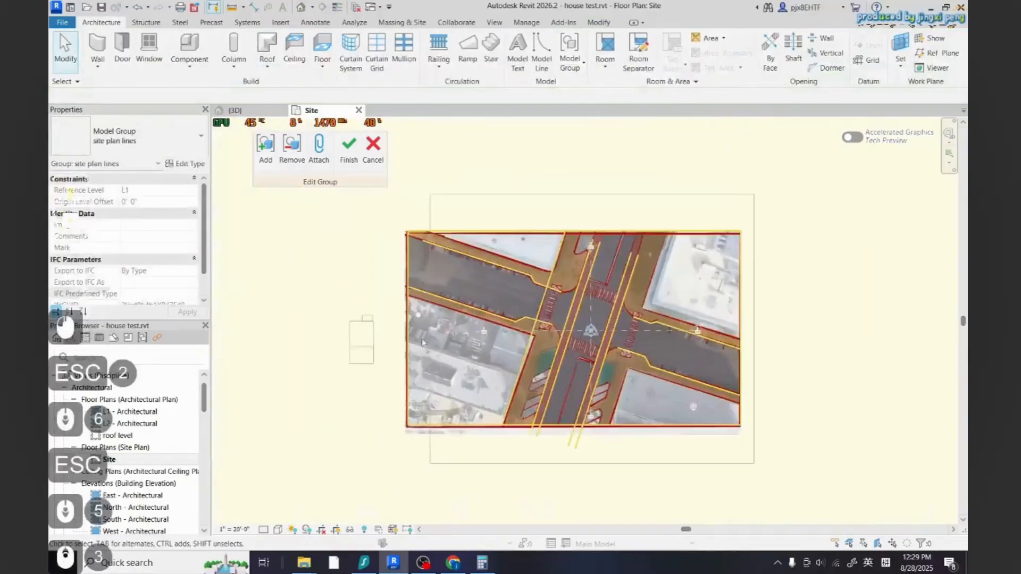
scroll(579, 387, down, 2)
scroll(438, 241, up, 7)
scroll(434, 250, down, 3)
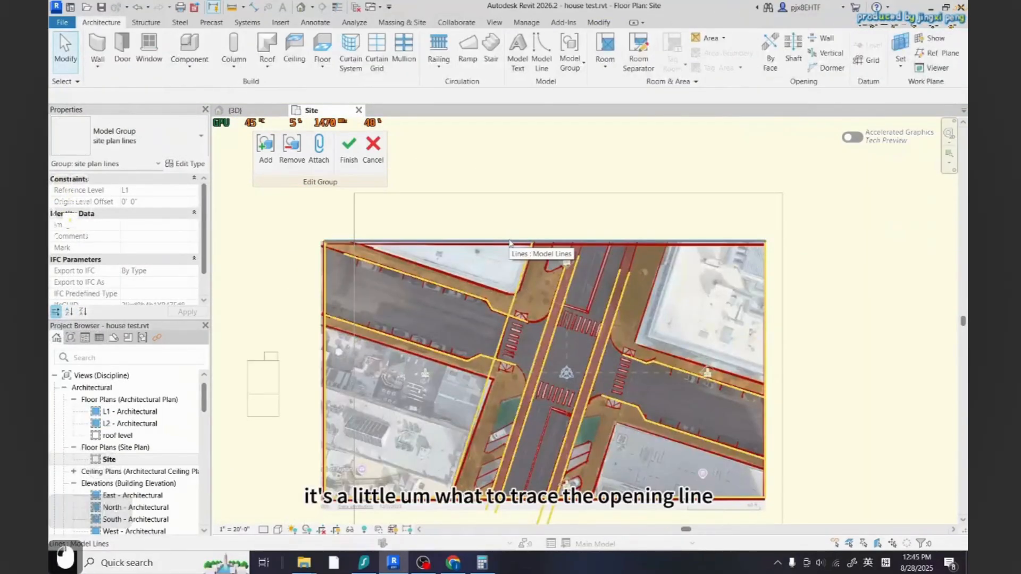
click(542, 59)
scroll(482, 410, up, 3)
scroll(514, 352, down, 3)
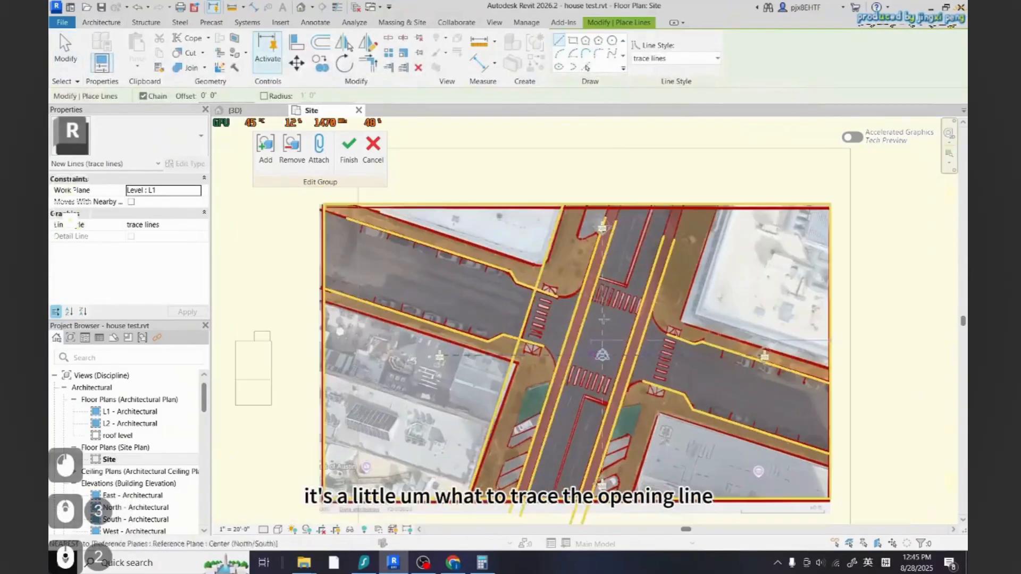
scroll(450, 290, up, 6)
scroll(451, 290, up, 1)
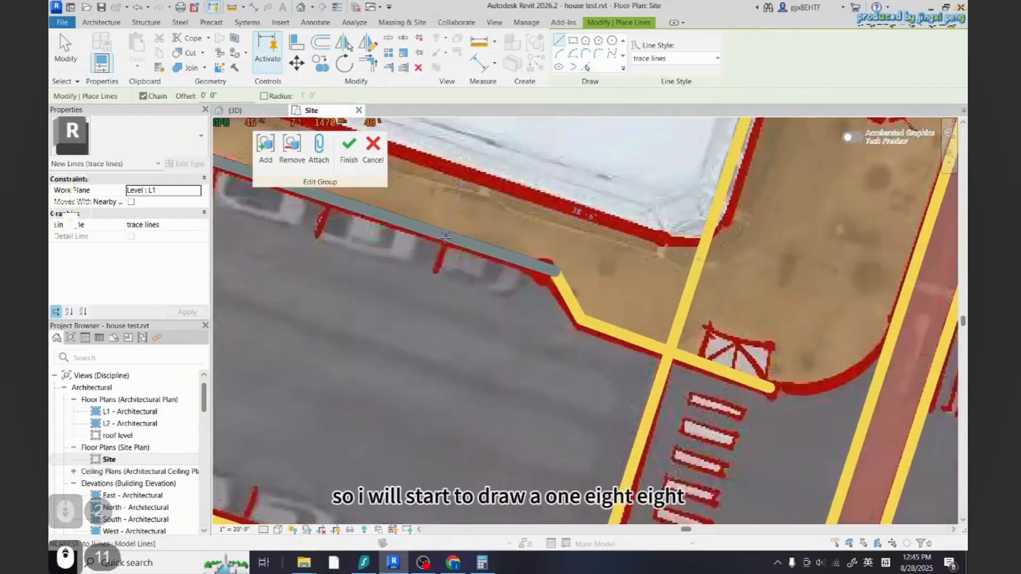
click(441, 242)
click(427, 287)
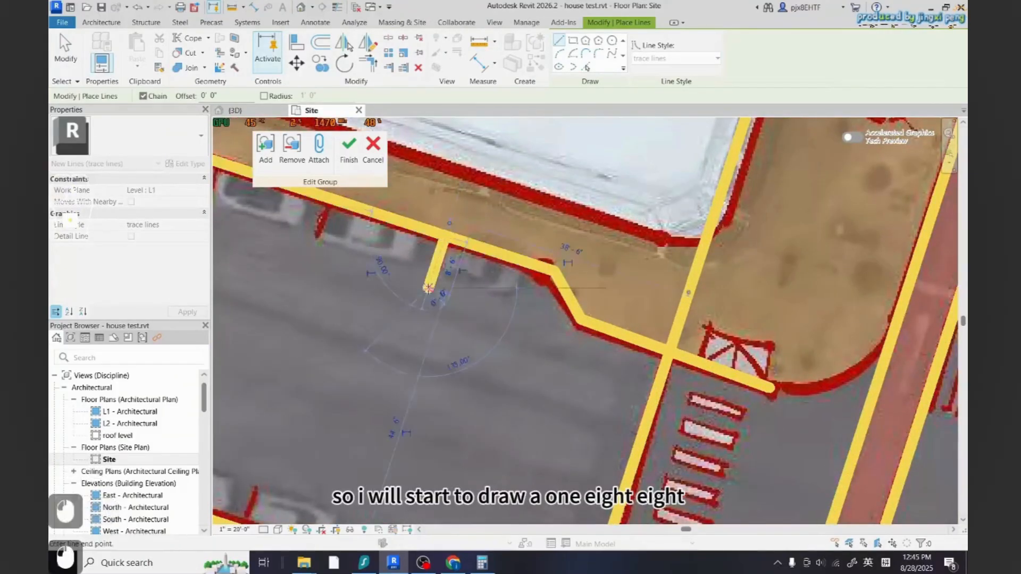
key(Escape)
scroll(628, 414, down, 8)
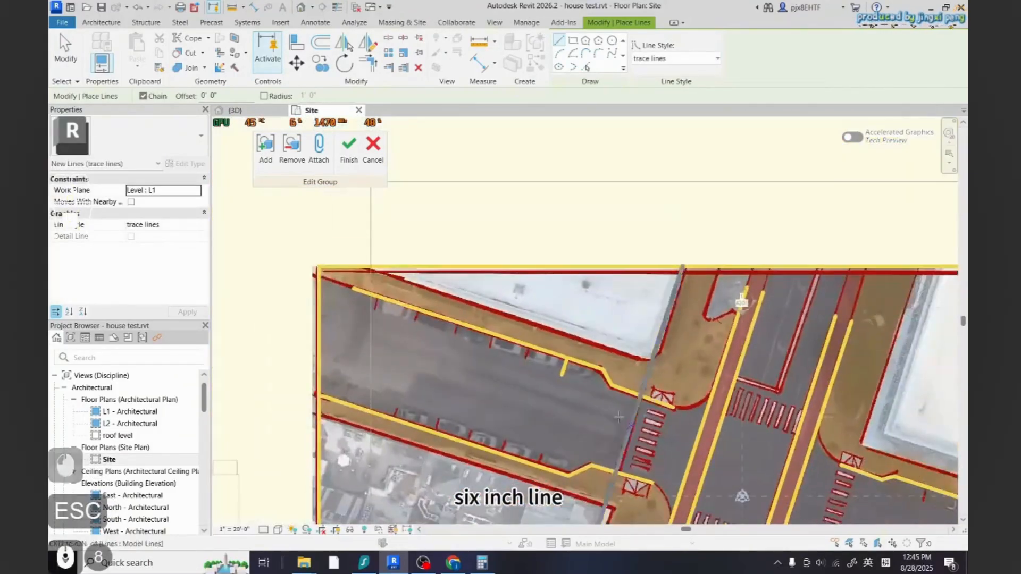
Copy the short stall line along the western street's upper curb, placing copies about 23 feet apart
scroll(589, 391, up, 3)
key(Escape)
click(552, 355)
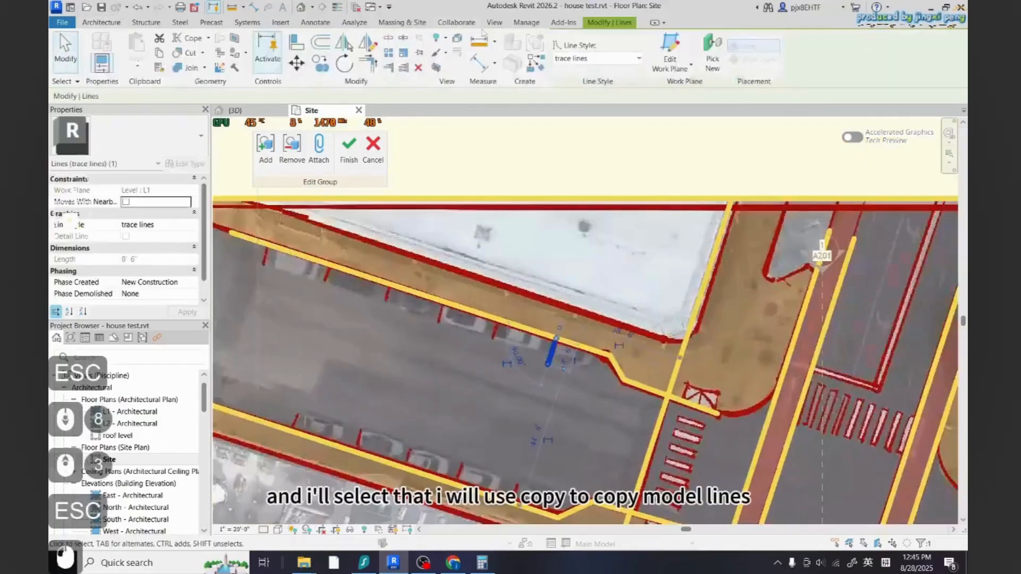
click(320, 59)
scroll(550, 361, up, 5)
scroll(552, 363, up, 2)
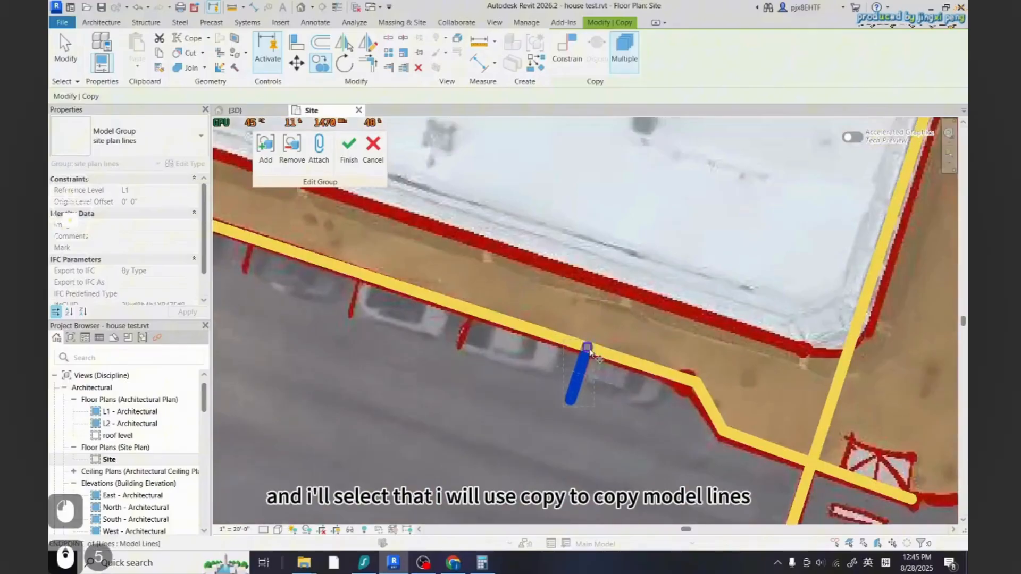
click(578, 353)
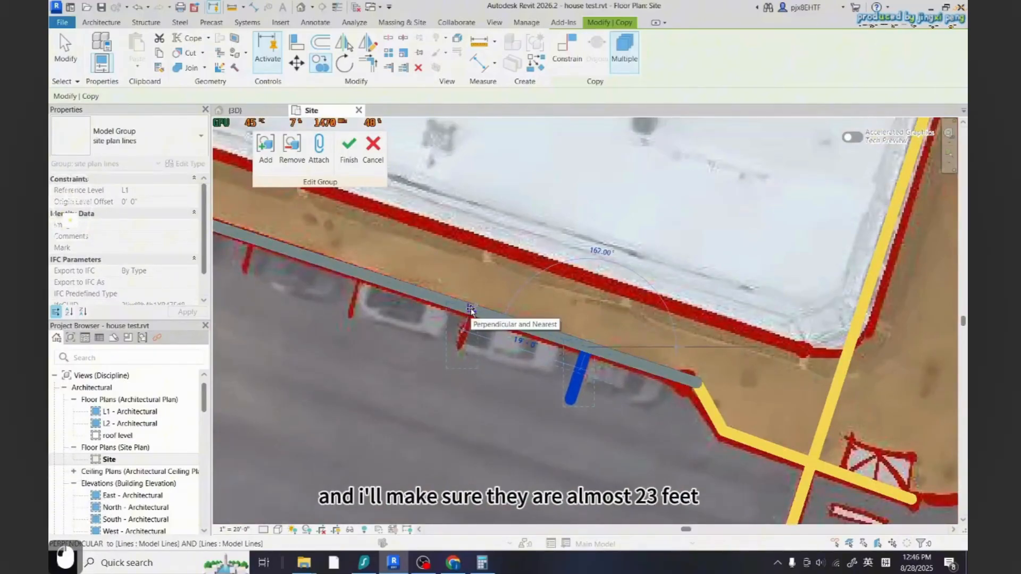
click(443, 300)
scroll(495, 368, down, 4)
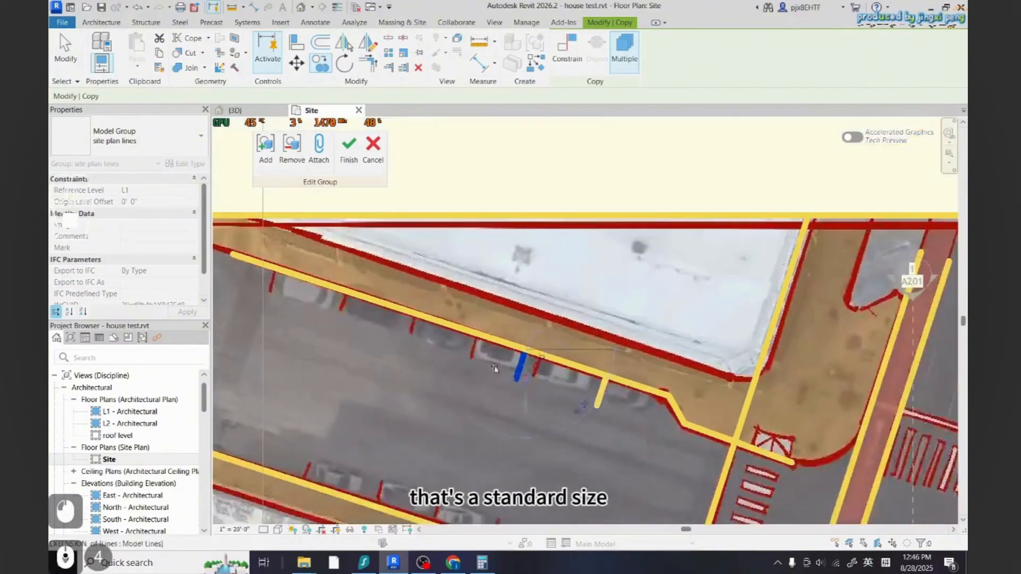
scroll(483, 358, up, 5)
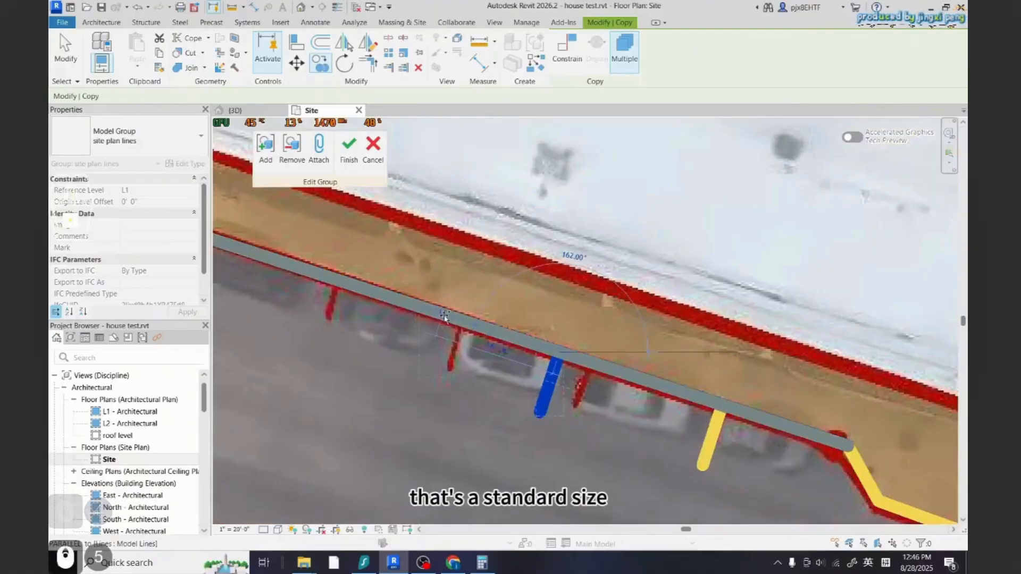
scroll(372, 337, down, 5)
scroll(513, 369, down, 2)
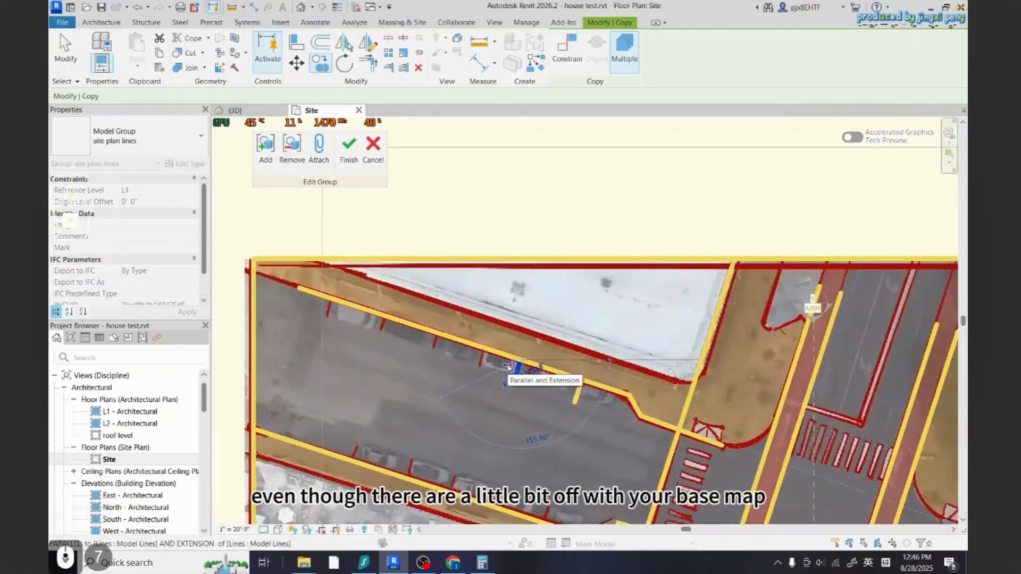
scroll(505, 359, up, 3)
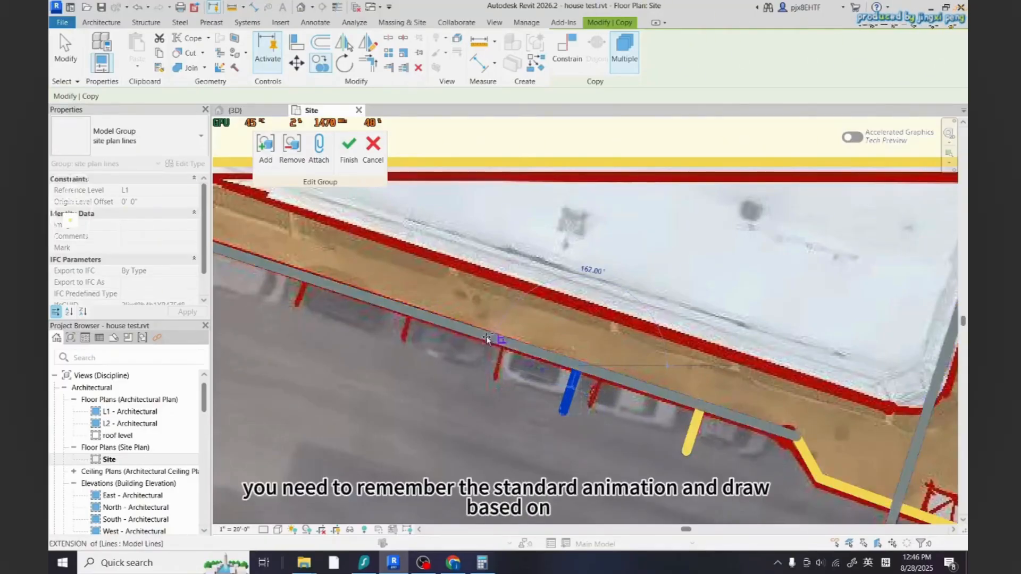
scroll(488, 336, up, 2)
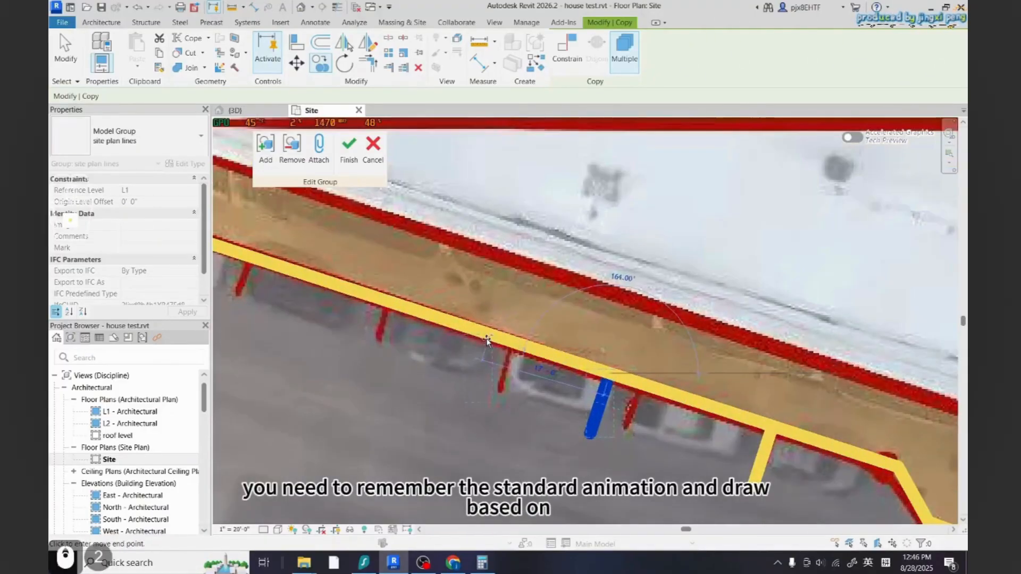
click(447, 324)
scroll(590, 459, down, 3)
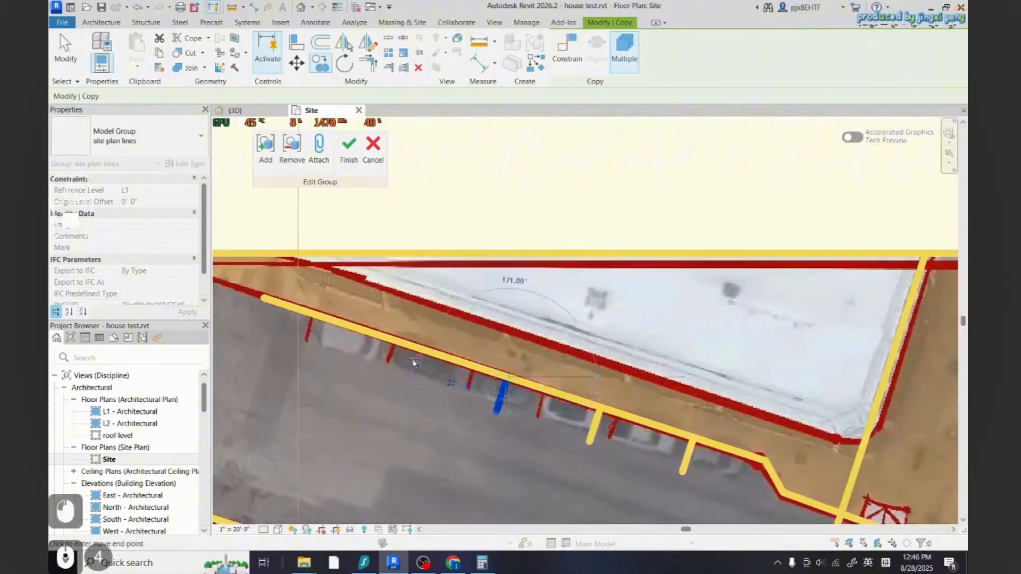
scroll(414, 363, up, 2)
scroll(417, 349, down, 2)
scroll(341, 326, up, 2)
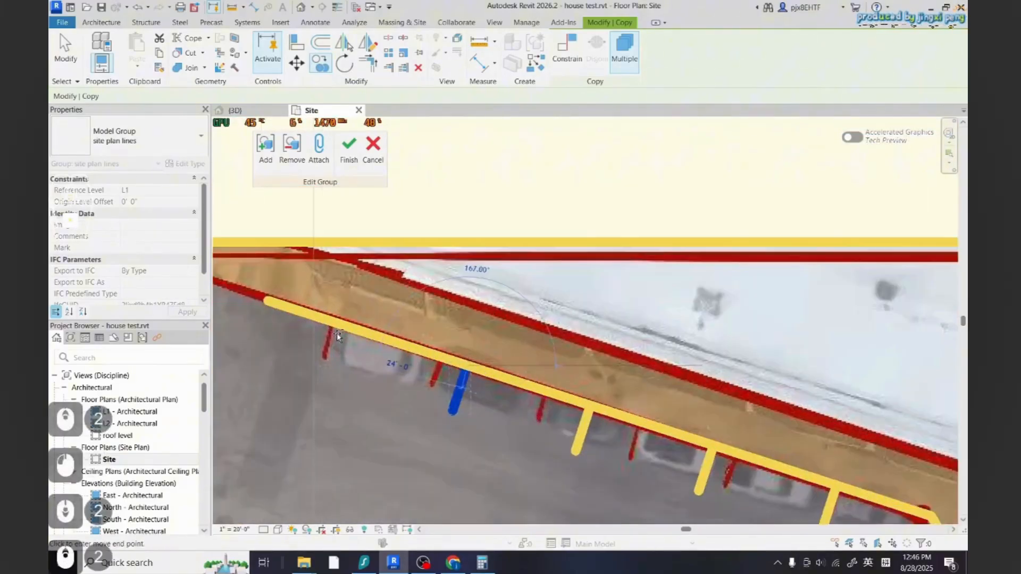
key(Escape)
key(Escape)
scroll(432, 406, down, 5)
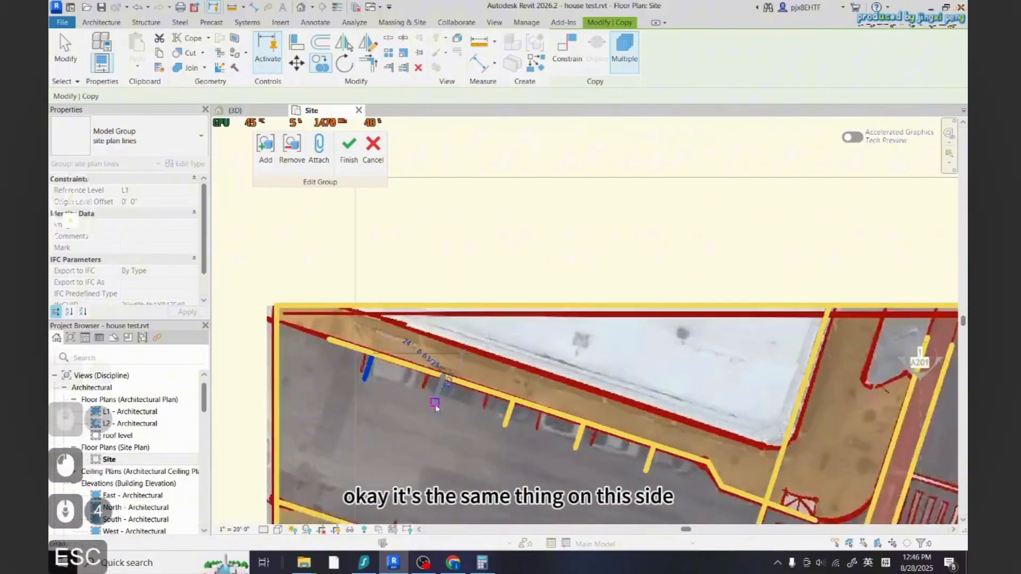
scroll(551, 472, up, 3)
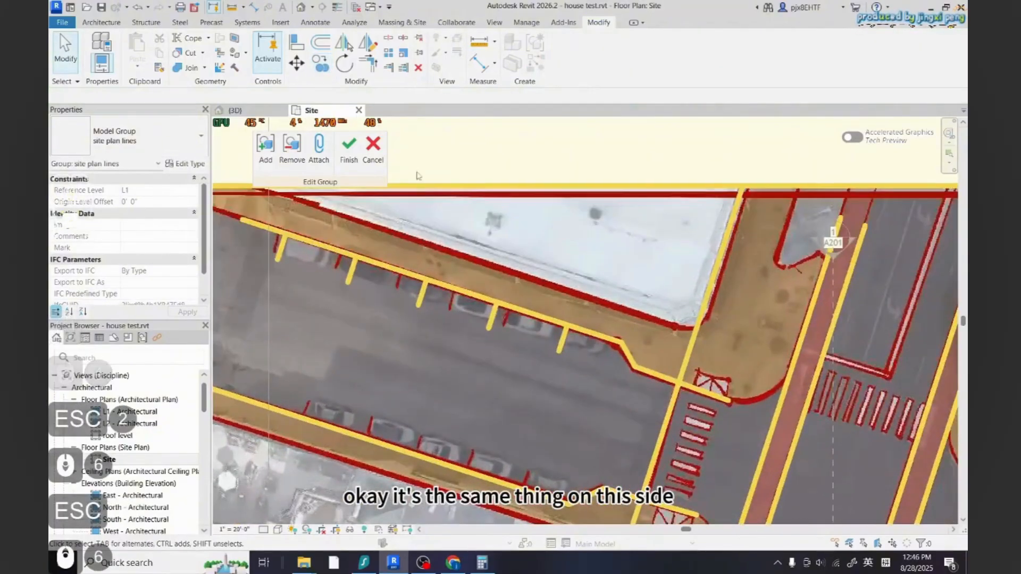
click(101, 22)
click(540, 59)
scroll(649, 422, up, 3)
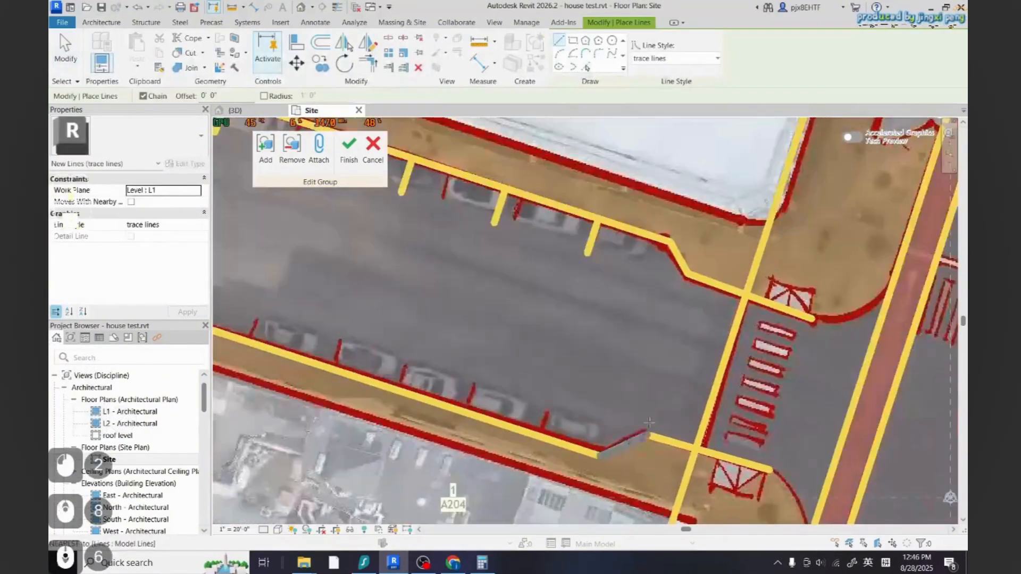
click(587, 254)
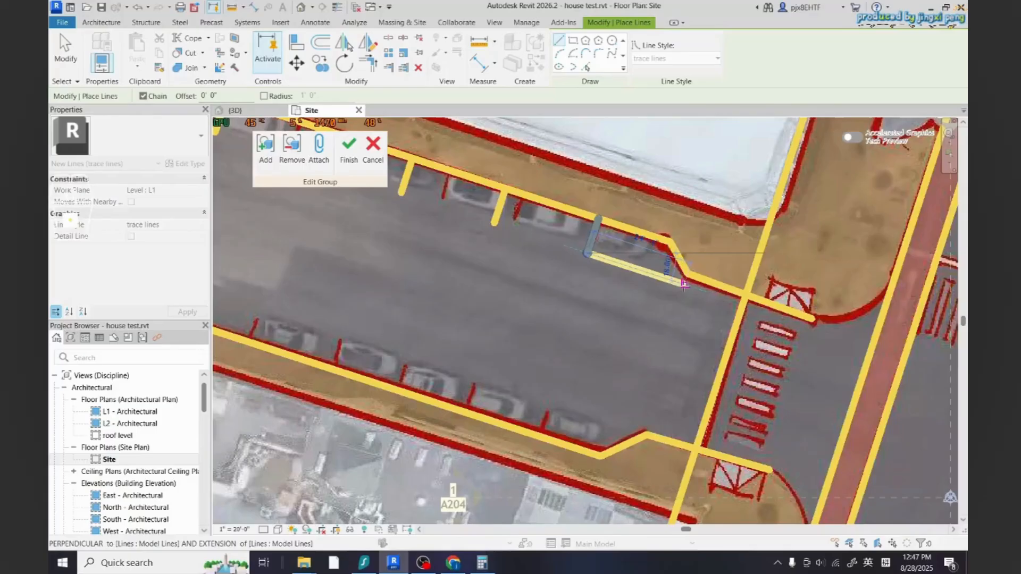
key(Escape)
key(Escape)
key(Escape)
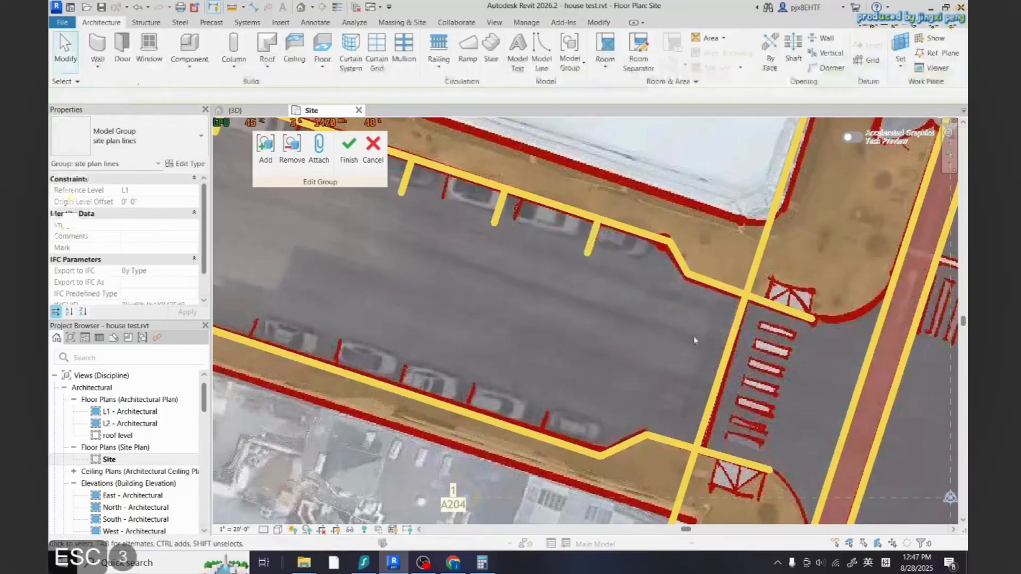
Draw a short trace line from the western street's lower curb up toward the road as a parking stall line
scroll(624, 332, down, 6)
scroll(623, 332, up, 1)
click(541, 52)
scroll(624, 416, up, 9)
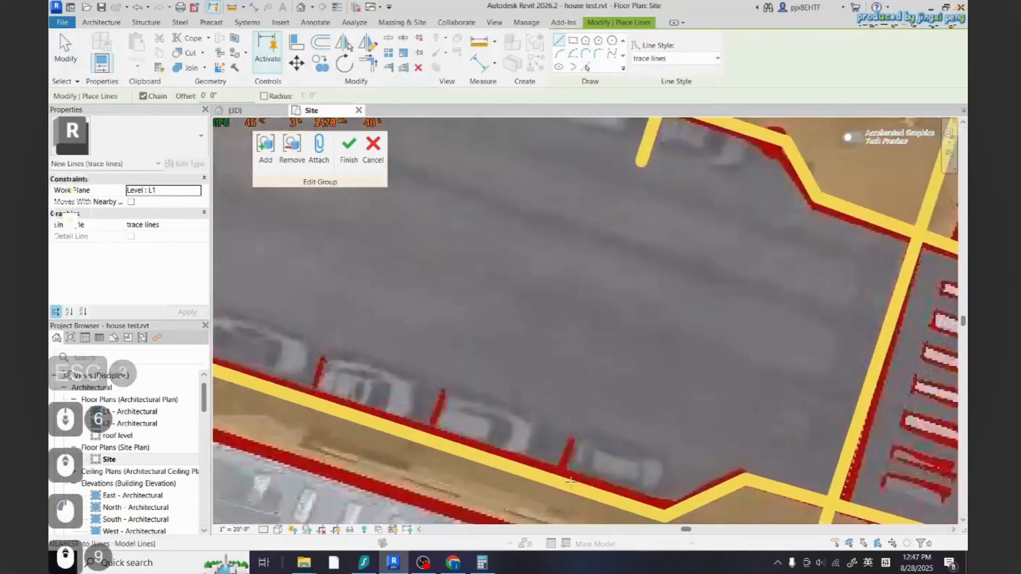
click(556, 481)
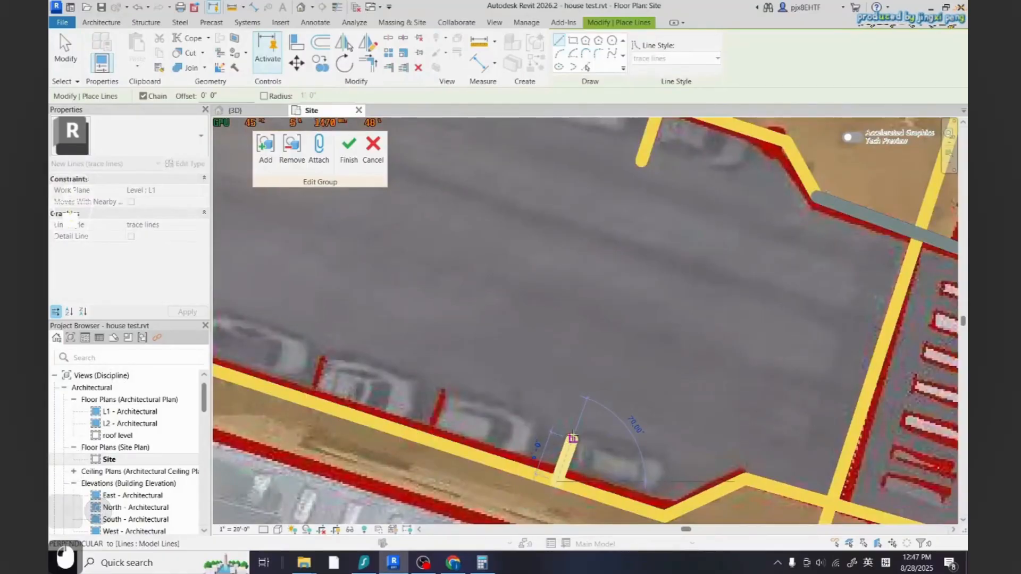
click(578, 421)
scroll(605, 444, down, 4)
key(Escape)
key(Escape)
Set the angle between the new stall line and the lower curb to 90°
click(583, 448)
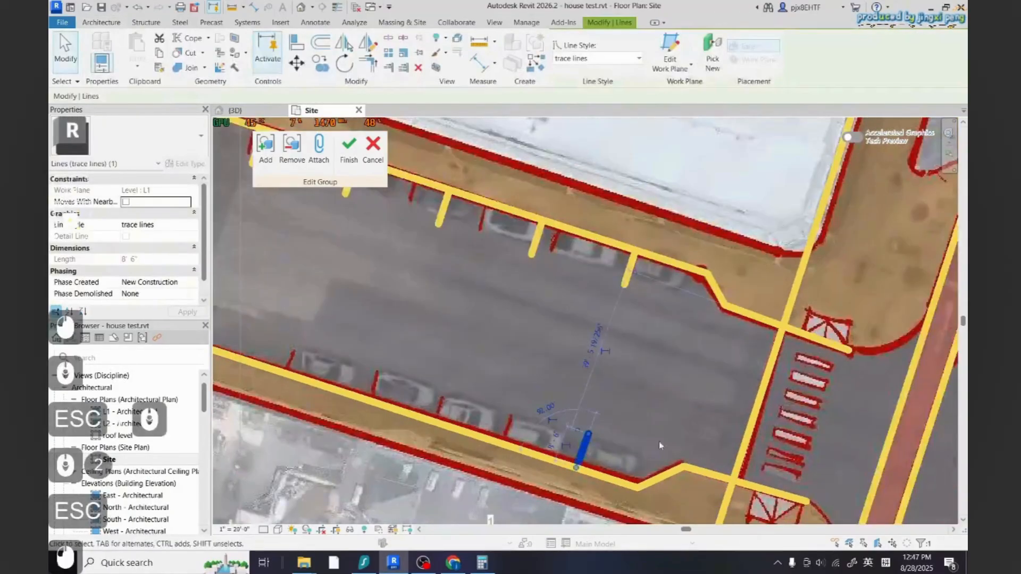
scroll(654, 444, up, 2)
drag(571, 425, 568, 430)
key(Escape)
key(Escape)
click(566, 440)
click(523, 407)
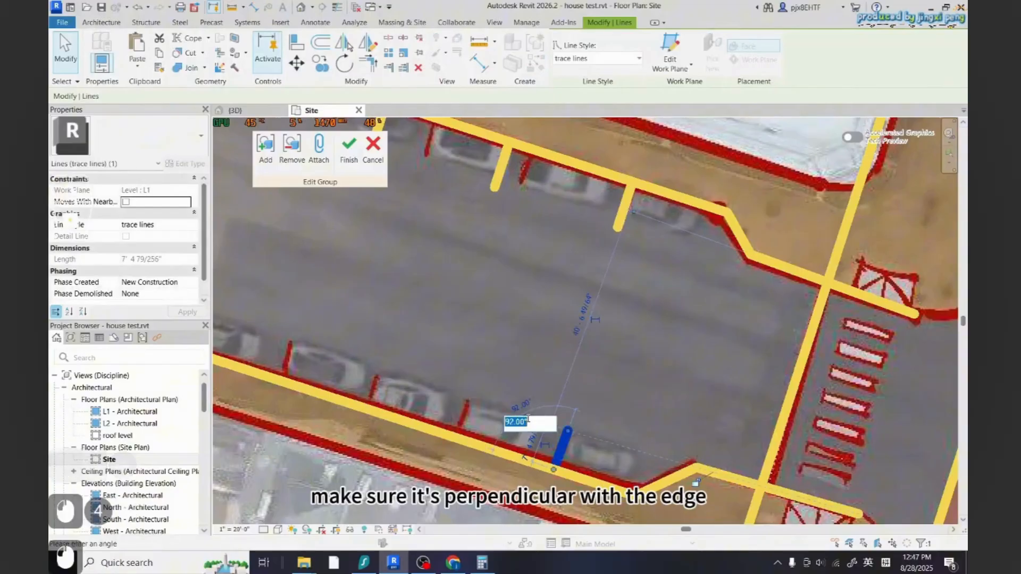
text(90)
key(Return)
key(Escape)
key(Escape)
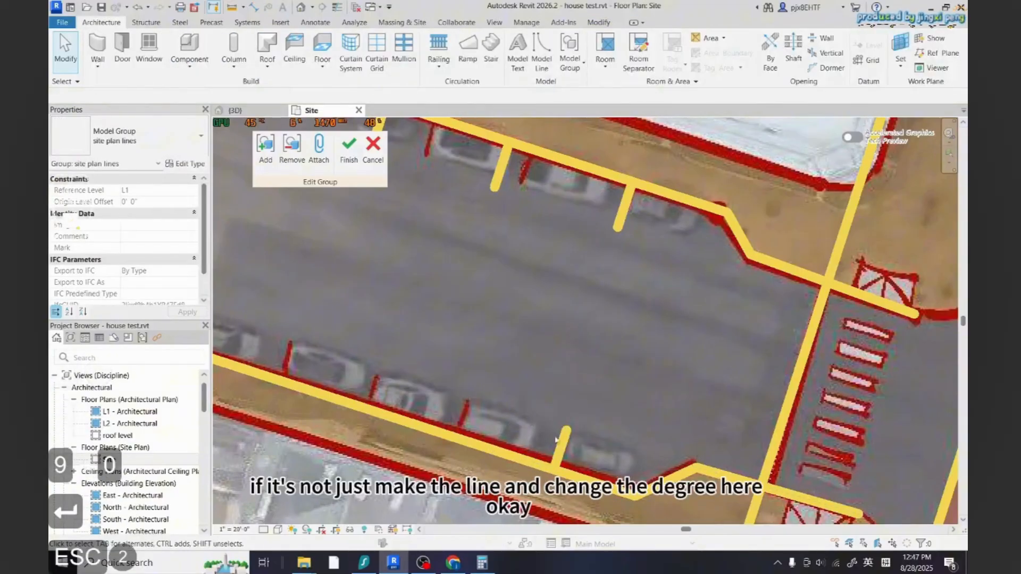
Set the new stall line's length to 8' 6"
click(558, 440)
key(Escape)
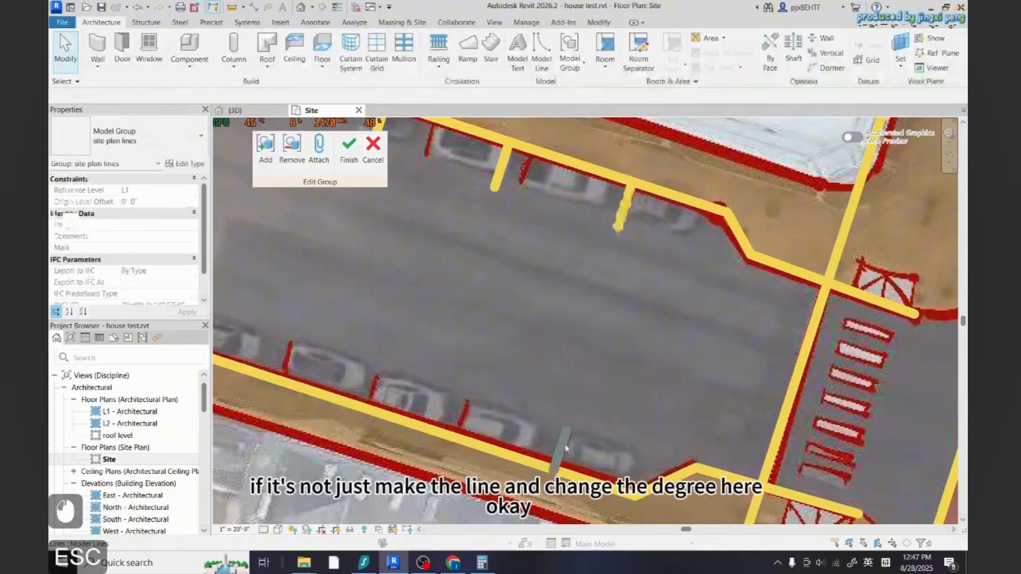
click(559, 444)
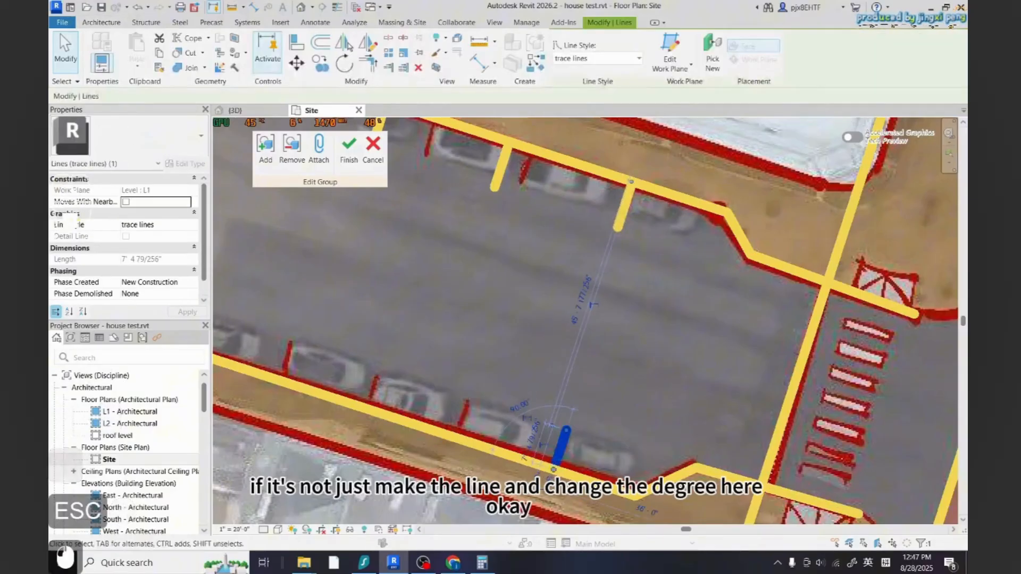
click(534, 439)
text(8' 4 79/256")
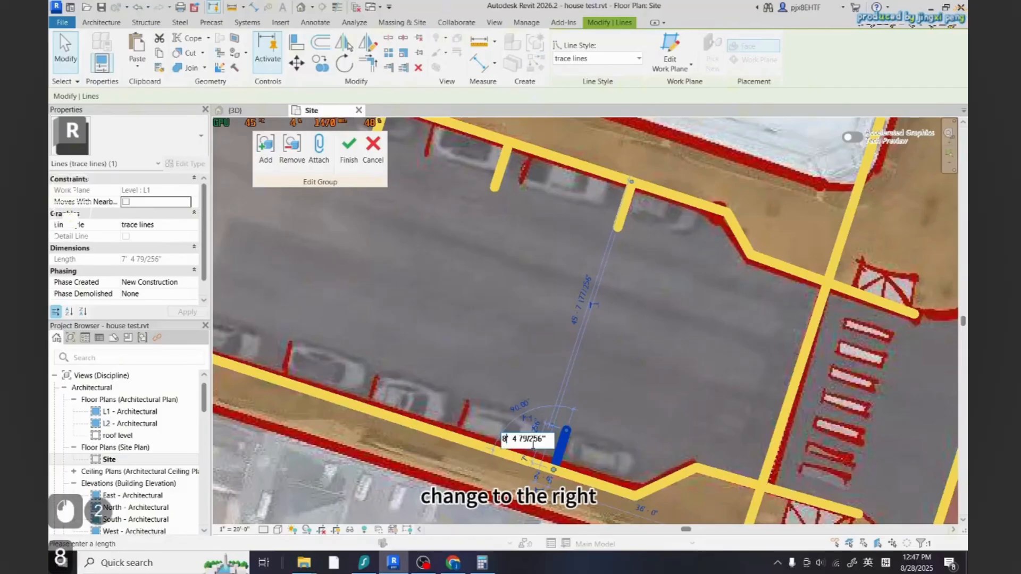
drag(542, 440, 515, 442)
text(6)
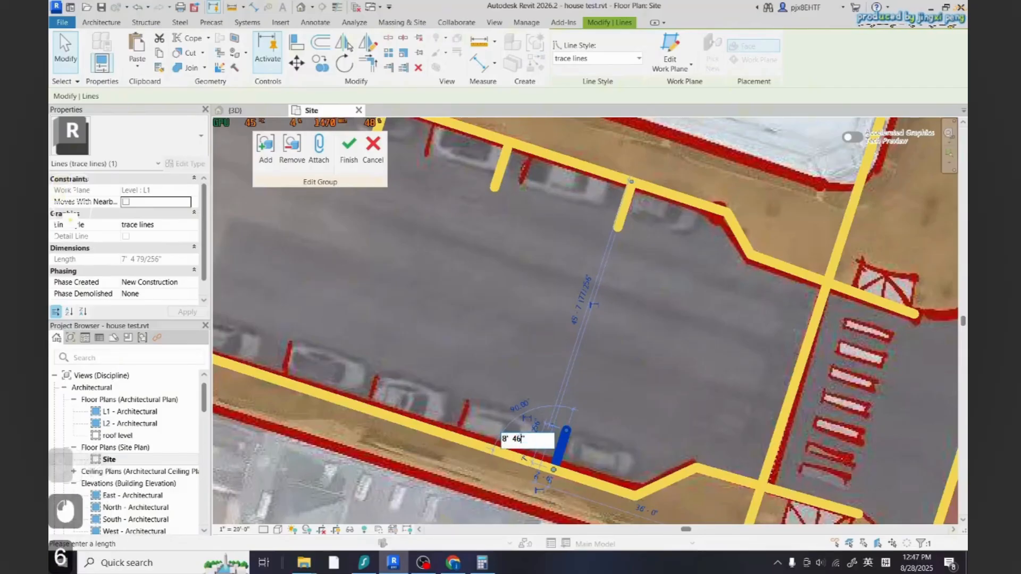
key(Return)
click(536, 426)
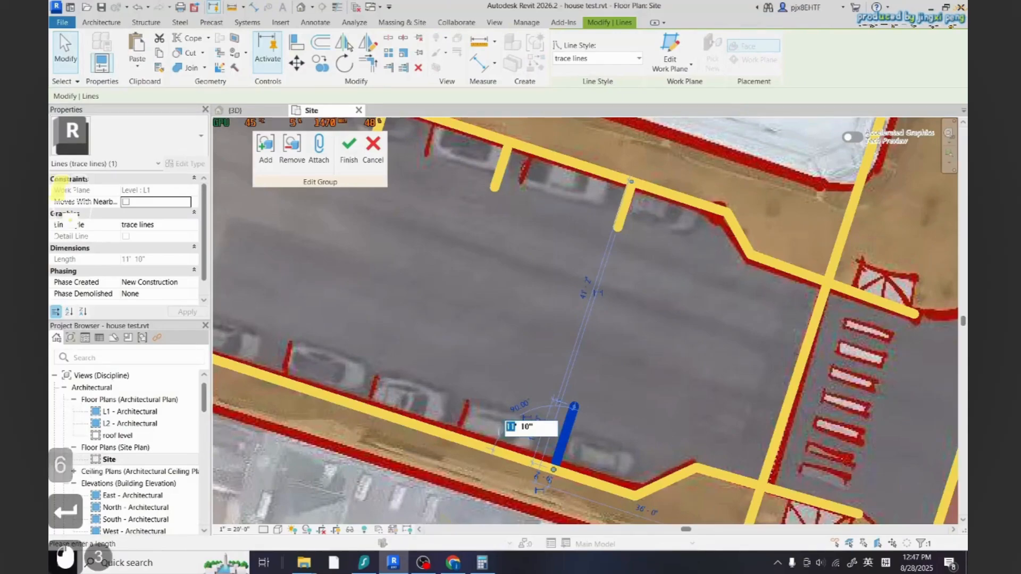
click(522, 427)
text(6)
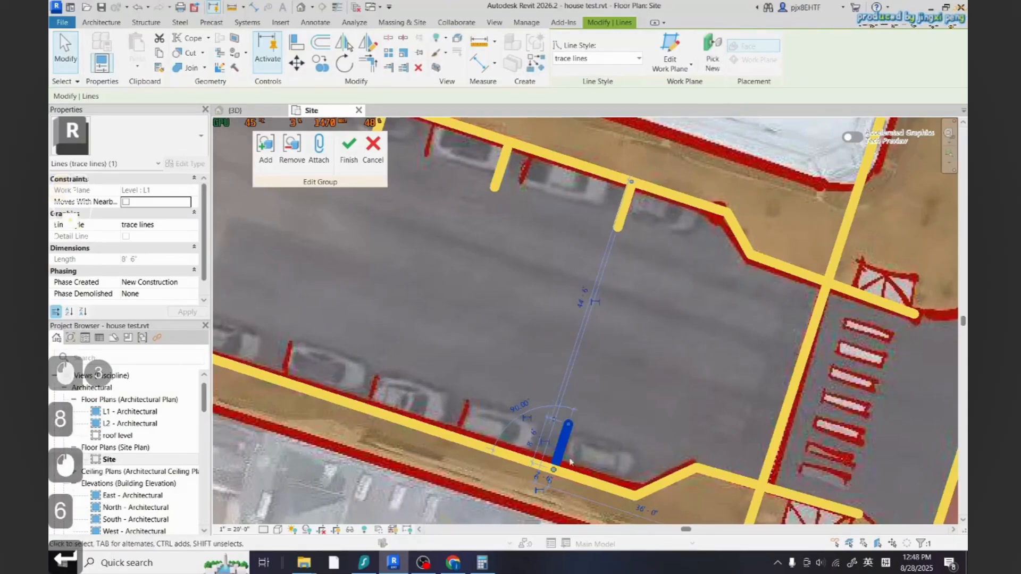
key(Return)
key(Escape)
click(667, 468)
scroll(667, 466, down, 2)
key(Escape)
key(Escape)
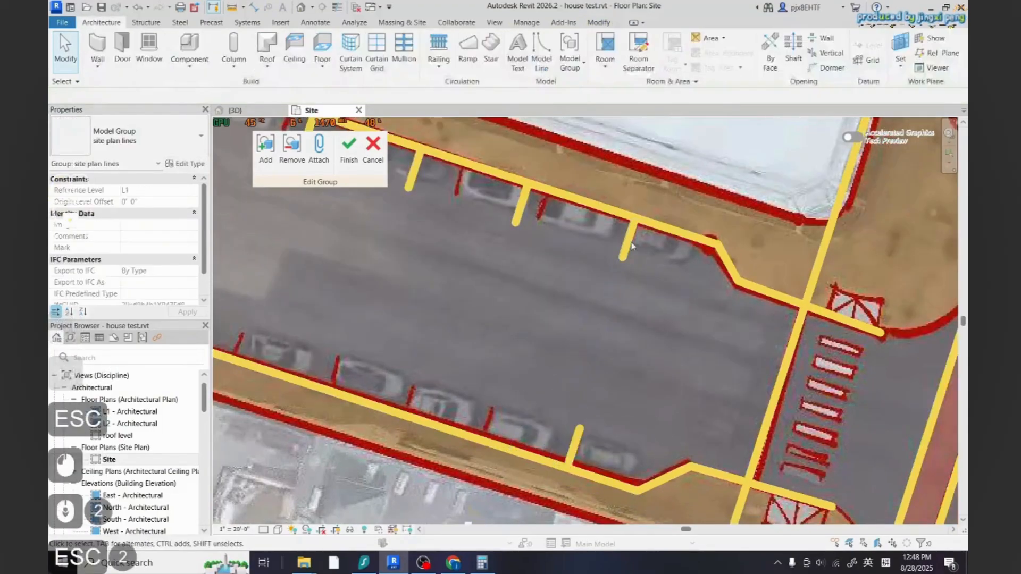
click(629, 241)
key(Escape)
Copy the lower curb's stall line 23' west along the curb
click(579, 450)
click(320, 63)
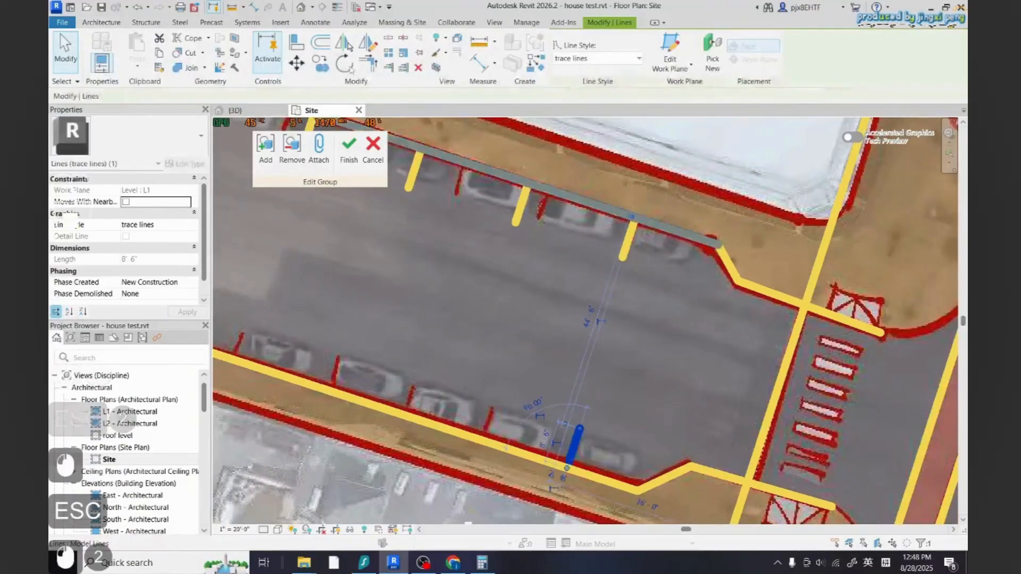
click(569, 467)
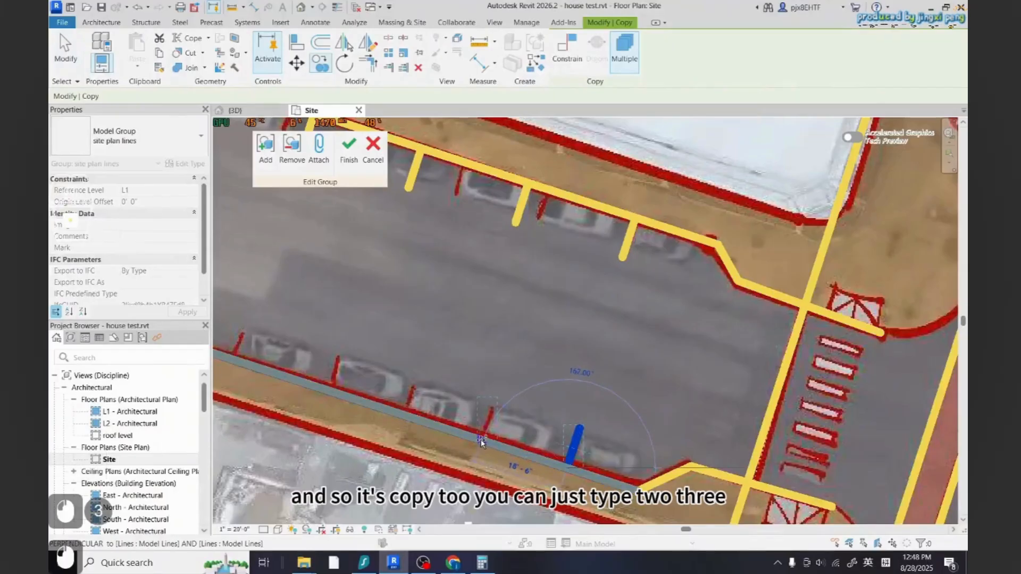
text(23')
key(Return)
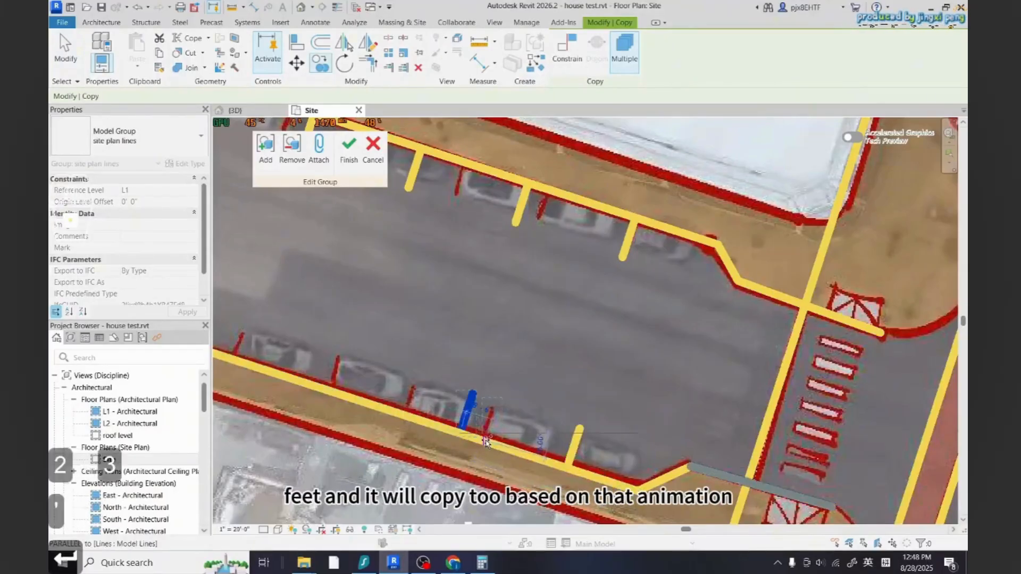
Copy the newest lower-curb stall line further west at 23' spacing along the curb
scroll(500, 452, down, 2)
key(Escape)
key(Escape)
scroll(486, 441, up, 3)
click(518, 430)
scroll(576, 432, down, 2)
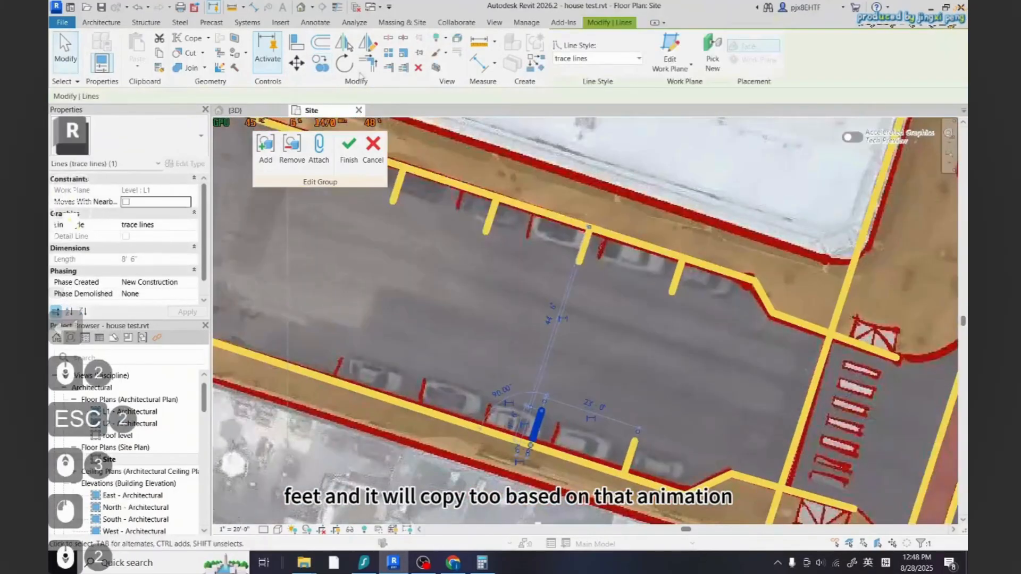
click(321, 63)
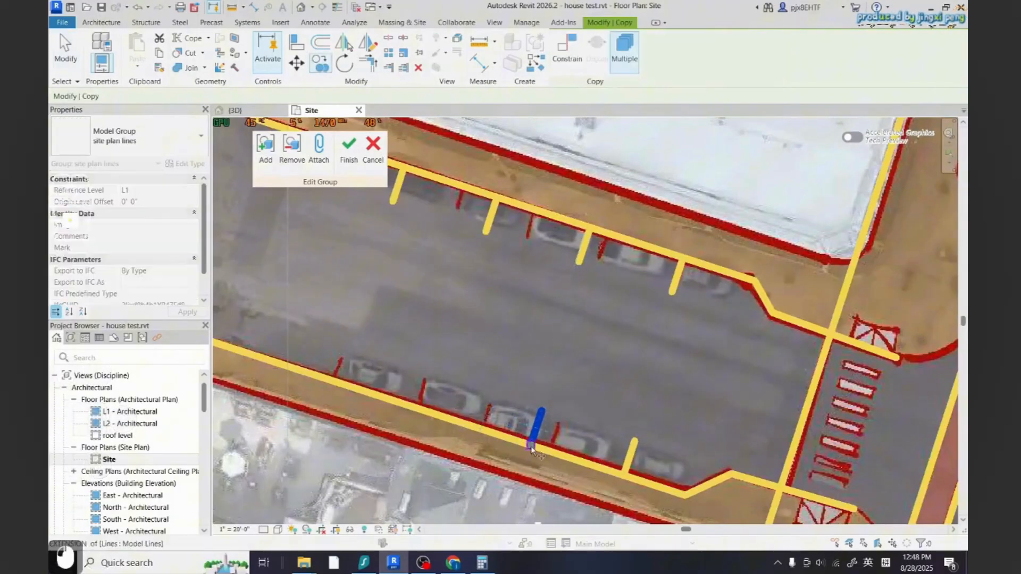
text(20)
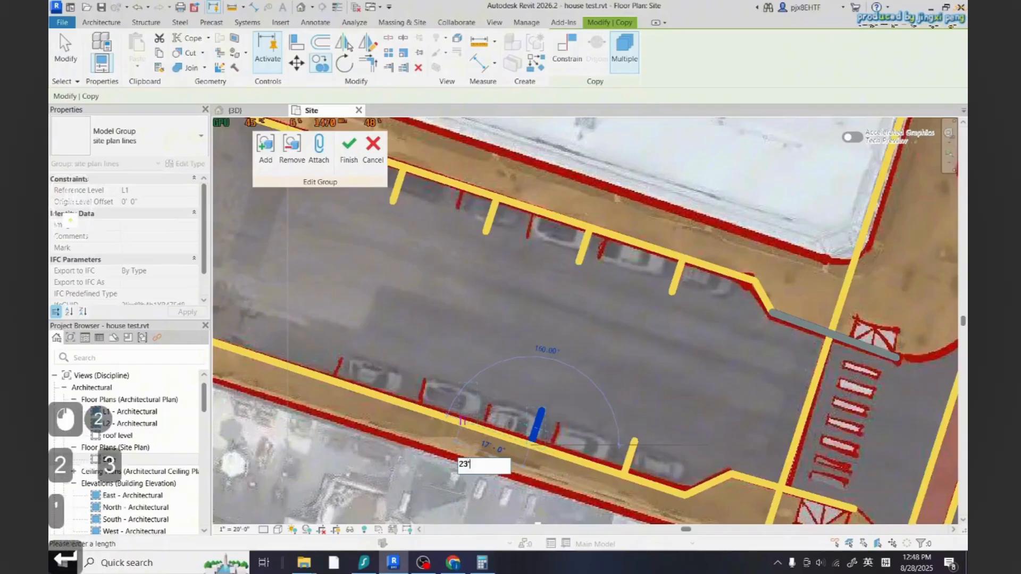
key(Return)
text(23')
key(Return)
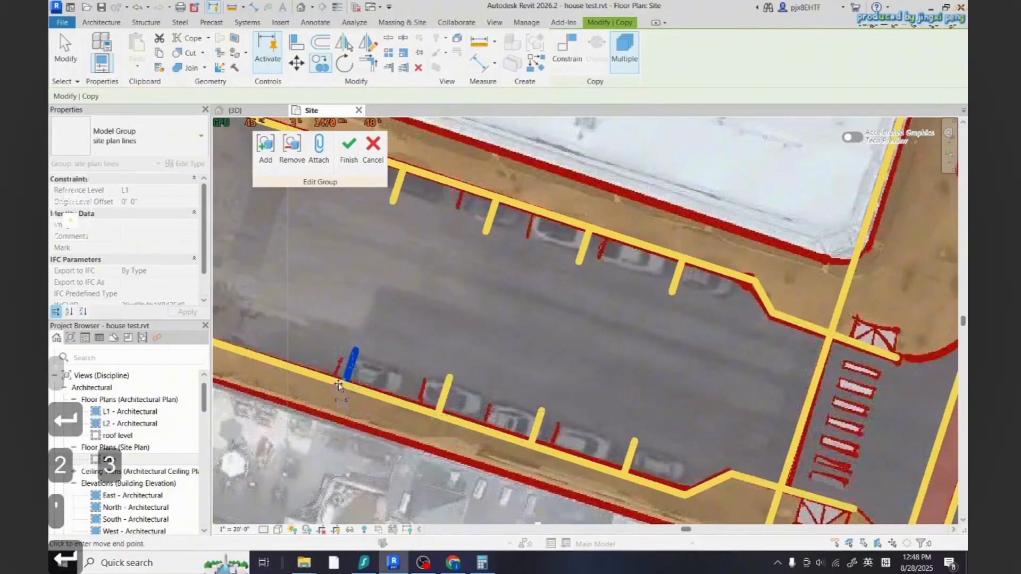
scroll(345, 391, down, 4)
scroll(390, 396, up, 4)
key(Escape)
key(Escape)
key(Escape)
scroll(452, 434, down, 2)
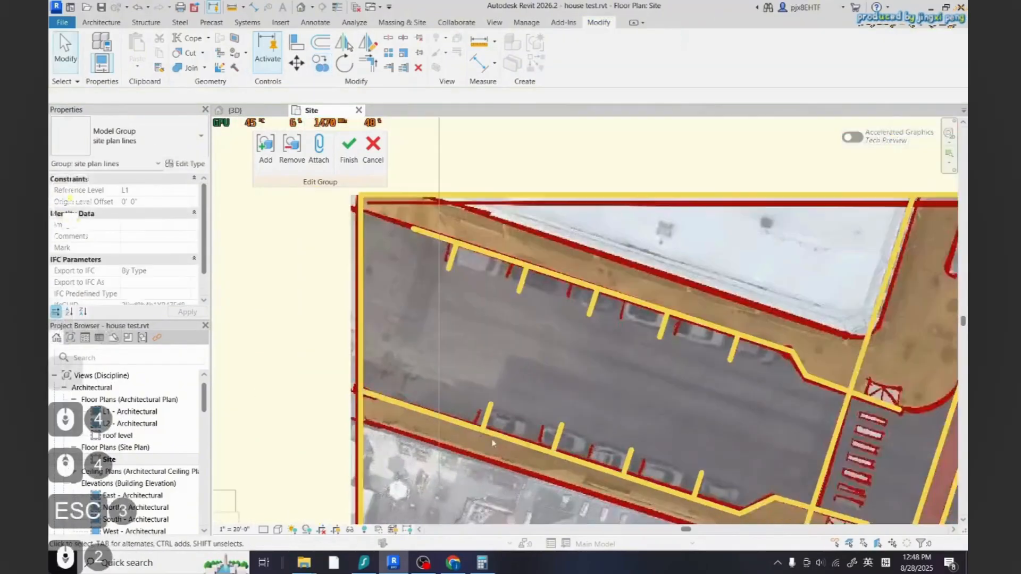
Copy the westernmost lower-curb stall line another 23' along the curb
scroll(481, 429, up, 3)
click(488, 420)
key(c)
key(o)
click(486, 428)
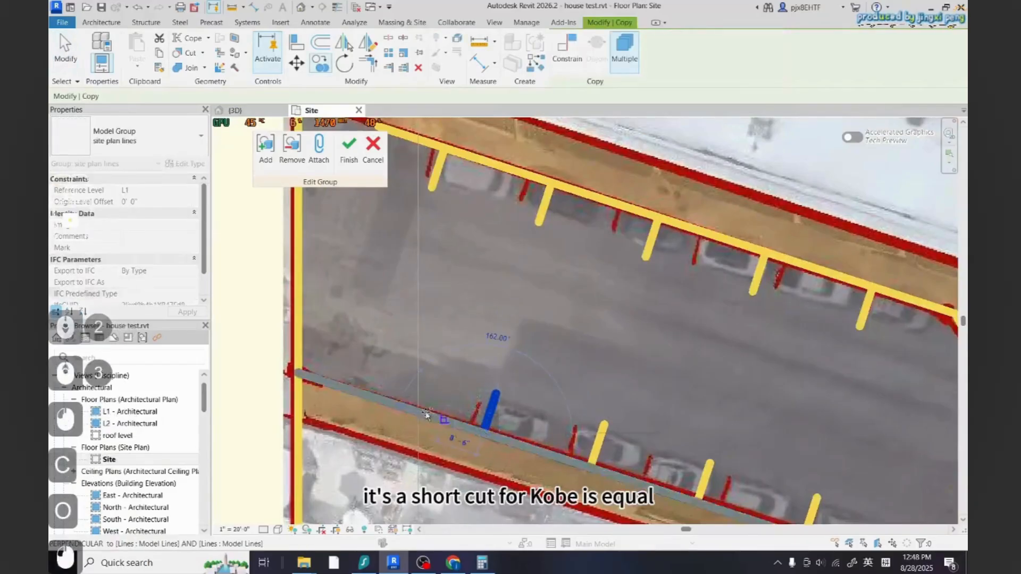
text(23')
key(Return)
key(Escape)
key(Escape)
Draw an 8' 6" trace-line stall line from the upper curb of the east parking lot
scroll(391, 403, down, 6)
key(Escape)
middle_drag(497, 321, 473, 345)
scroll(473, 345, down, 6)
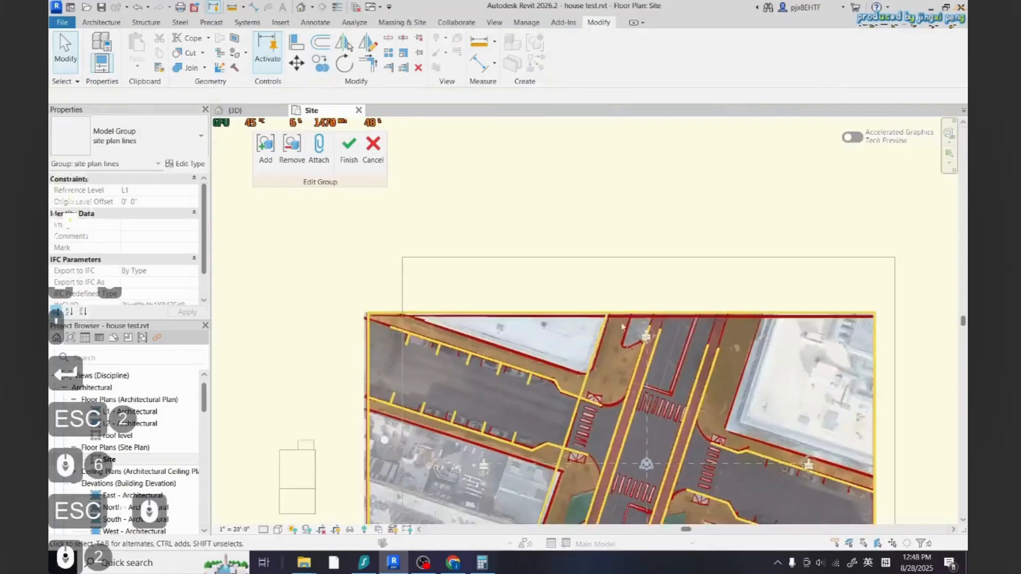
scroll(766, 477, up, 2)
scroll(759, 472, up, 3)
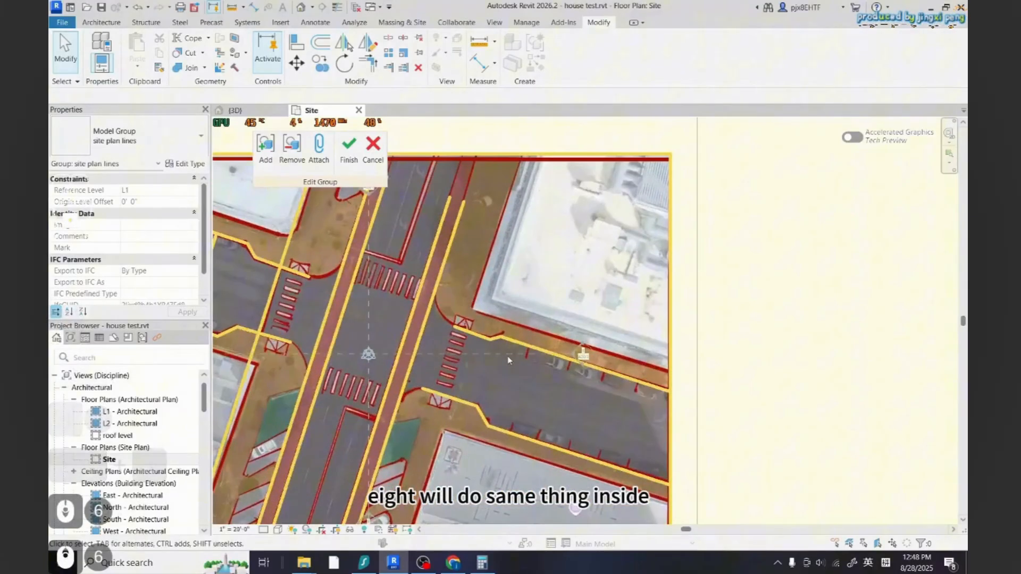
click(109, 26)
click(542, 52)
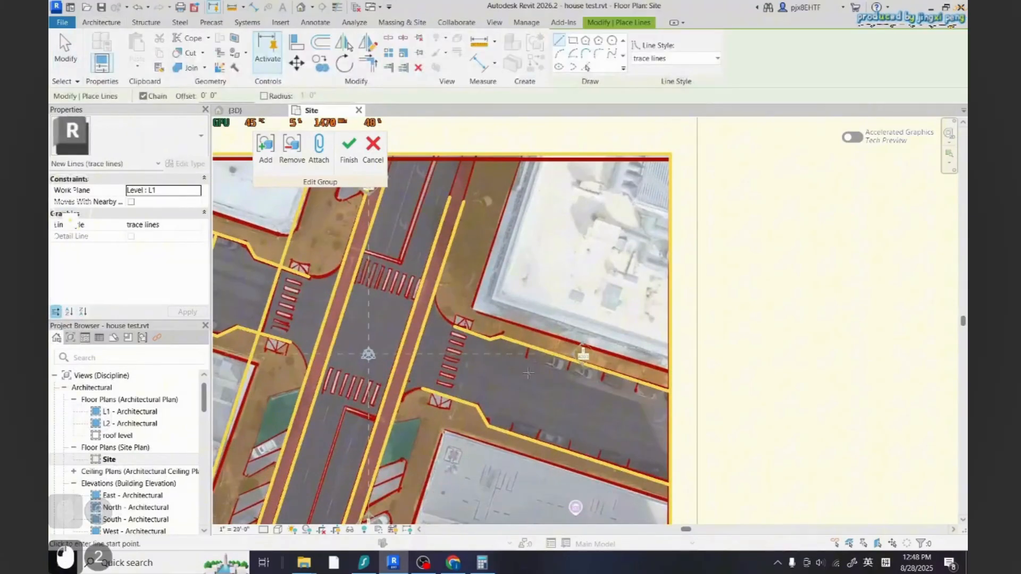
scroll(524, 354, up, 13)
click(548, 303)
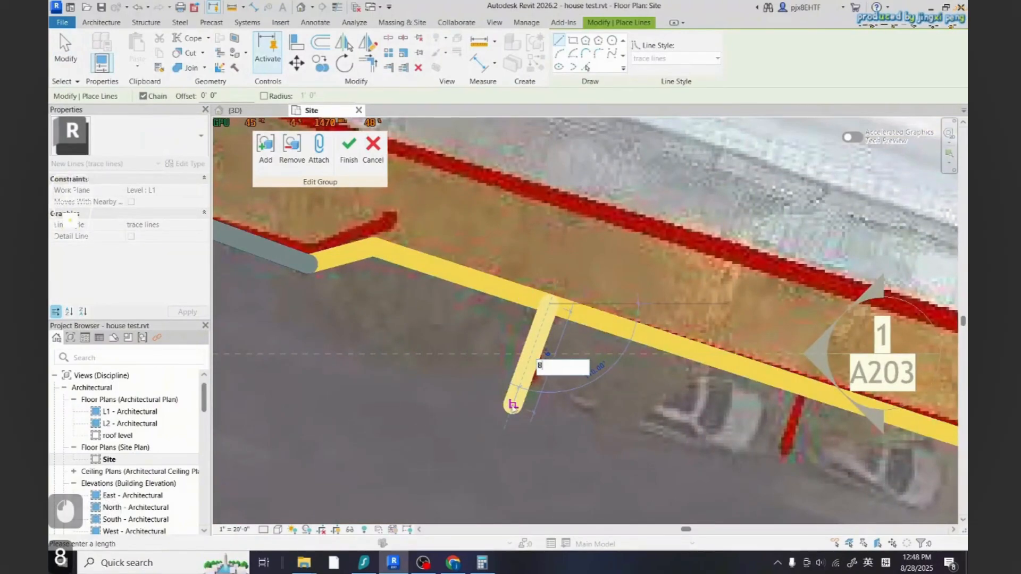
key(Return)
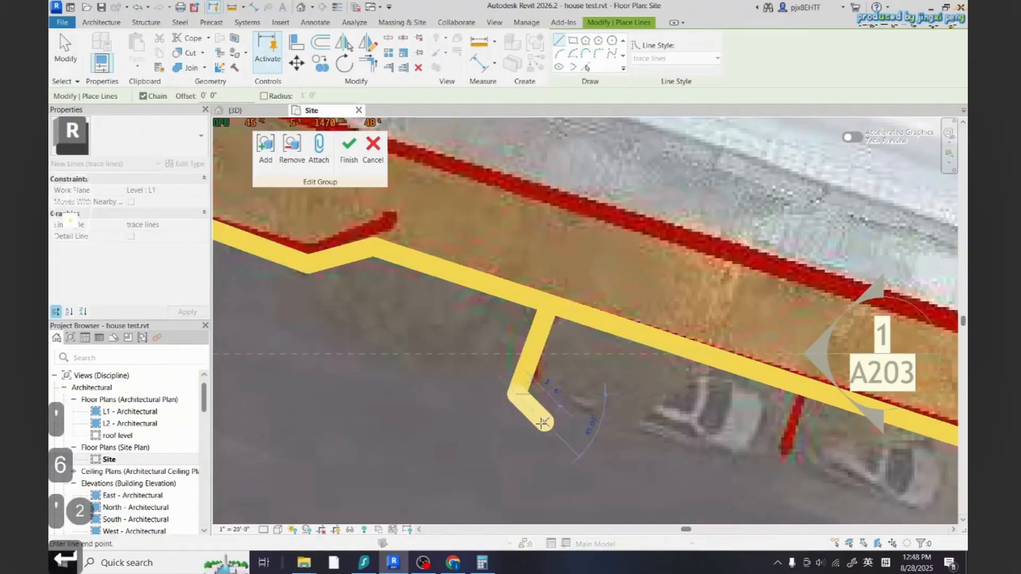
Copy the new stall line twice along the upper curb at 23' spacing
key(Escape)
scroll(510, 388, down, 3)
key(Escape)
click(321, 67)
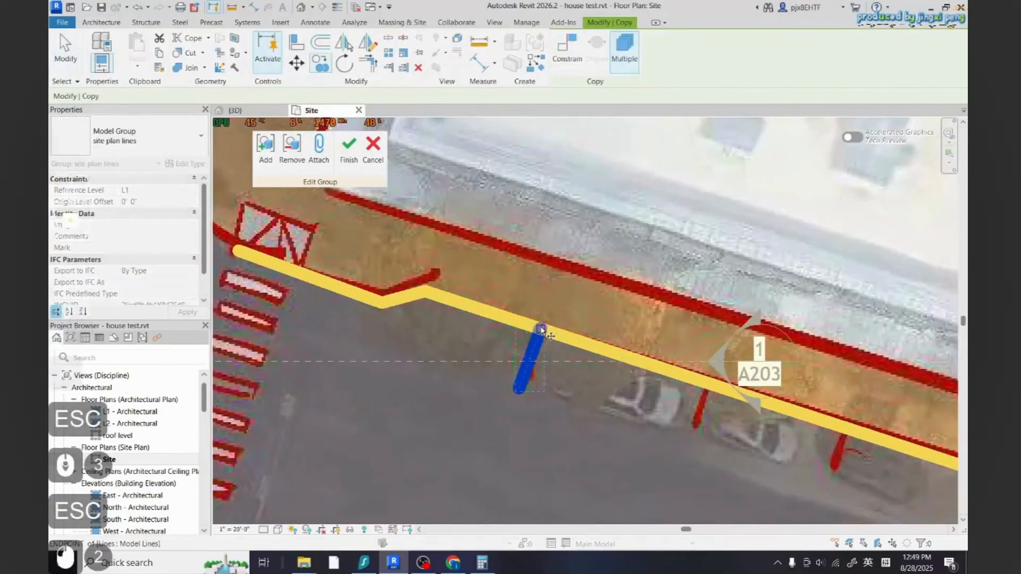
text(2)
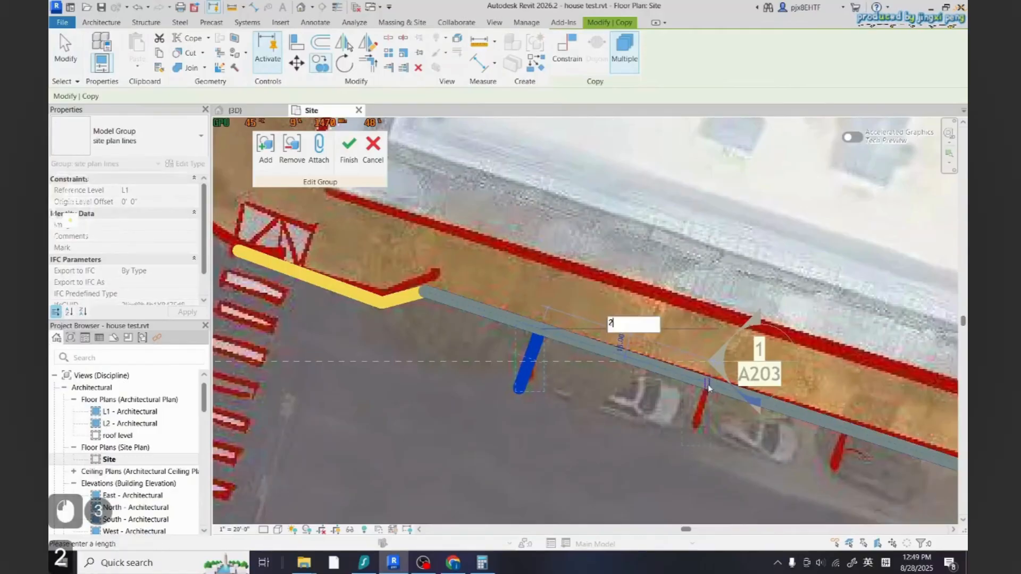
text(3')
key(Return)
scroll(588, 369, down, 5)
scroll(646, 398, up, 8)
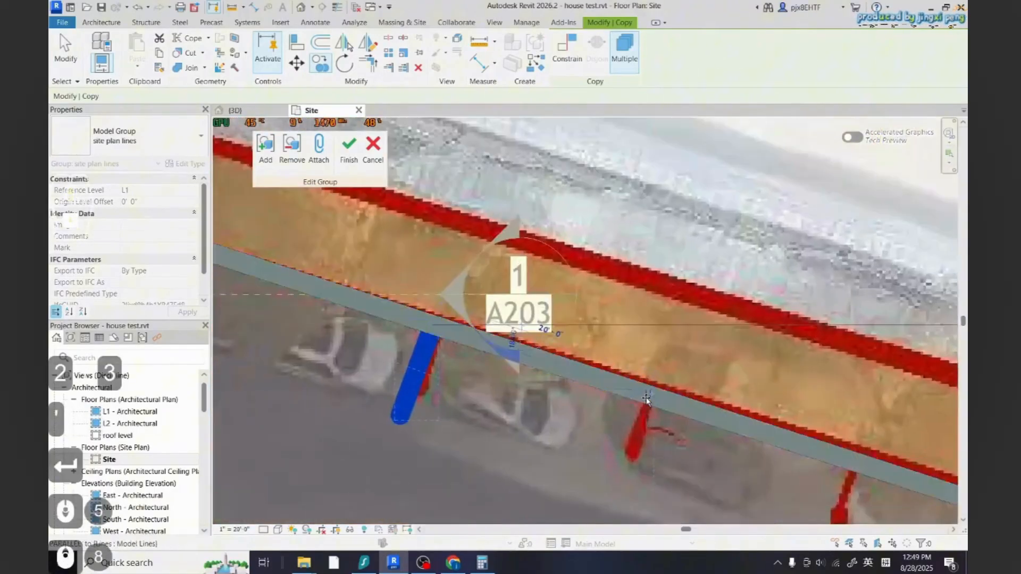
scroll(535, 399, down, 3)
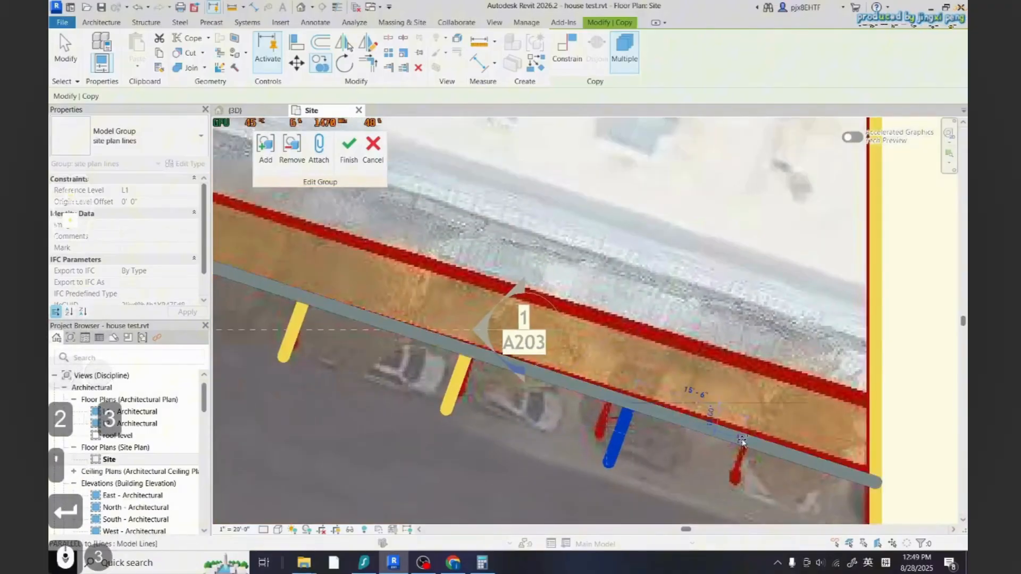
text(23')
key(Return)
scroll(747, 443, down, 3)
key(Escape)
key(Escape)
scroll(721, 362, down, 6)
key(Escape)
Draw an 8' 6" trace-line stall line from the lower curb of the east parking lot
scroll(598, 445, up, 6)
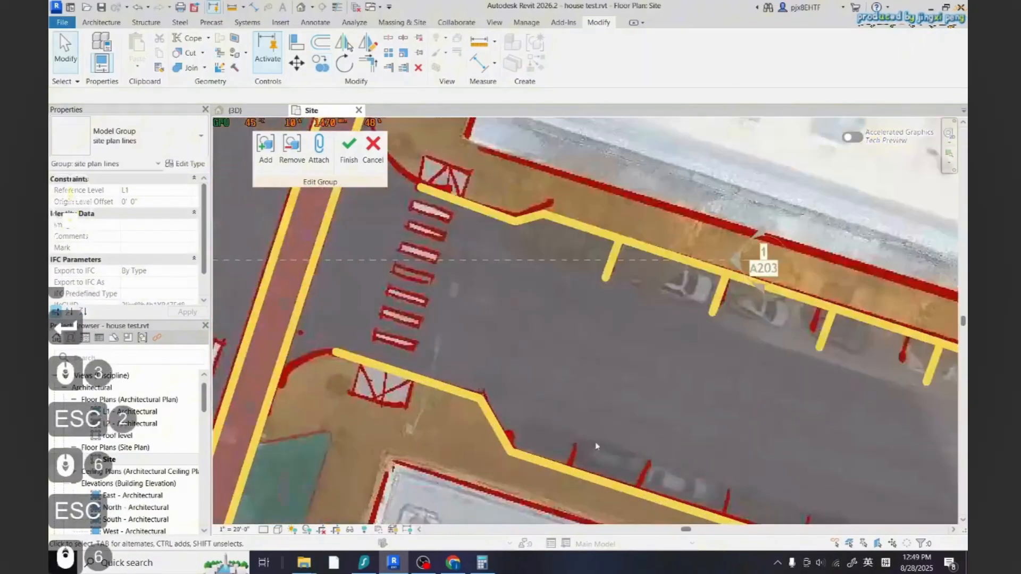
click(101, 23)
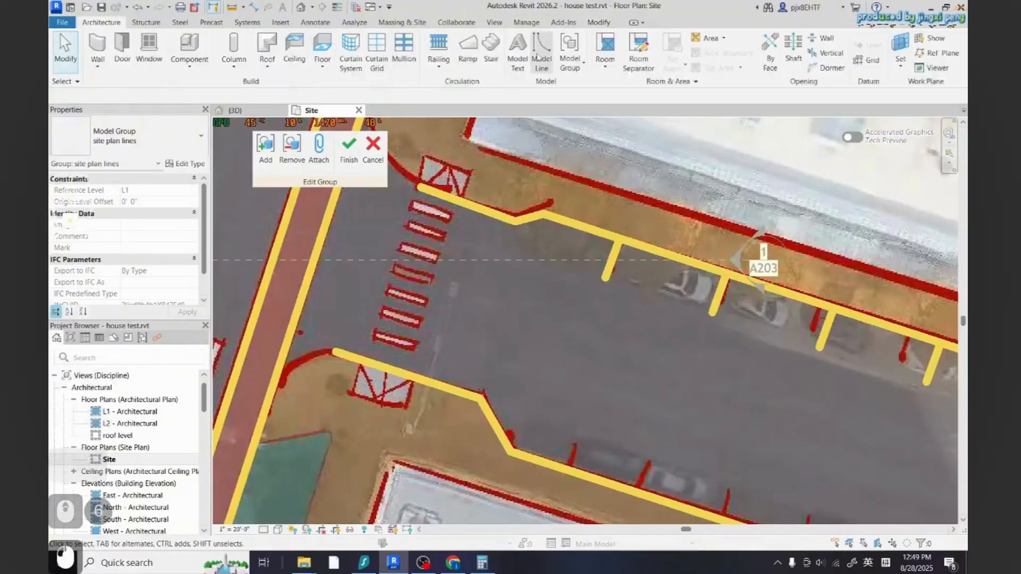
click(541, 49)
scroll(537, 481, up, 2)
scroll(584, 441, down, 2)
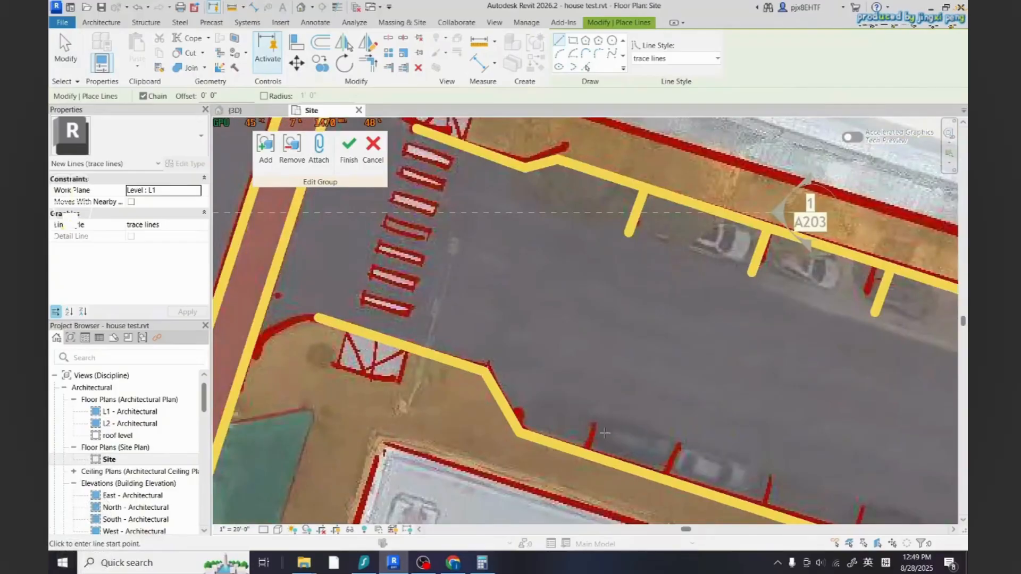
click(595, 451)
text(8)
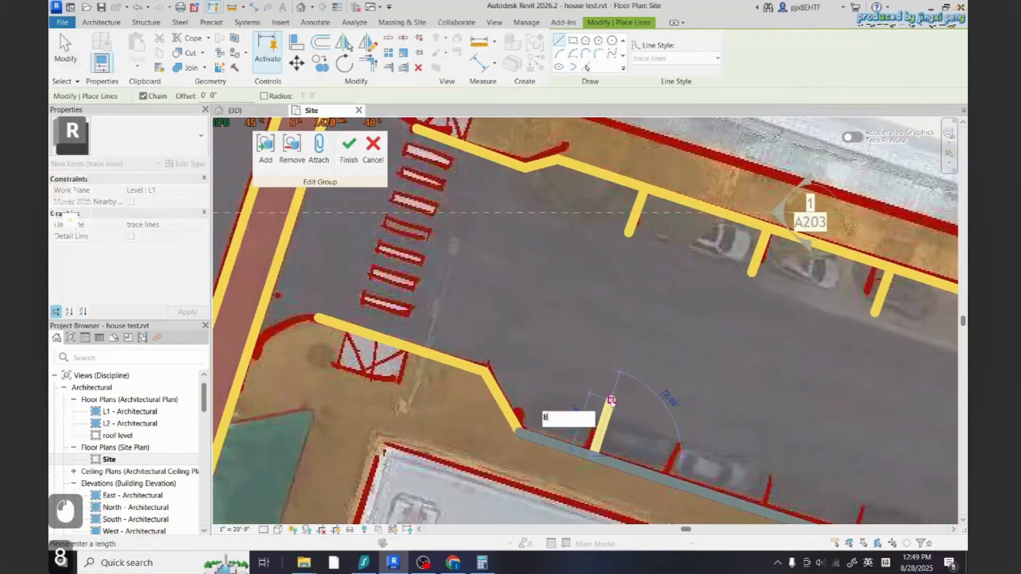
text(' 6)
key(Return)
key(Escape)
key(Escape)
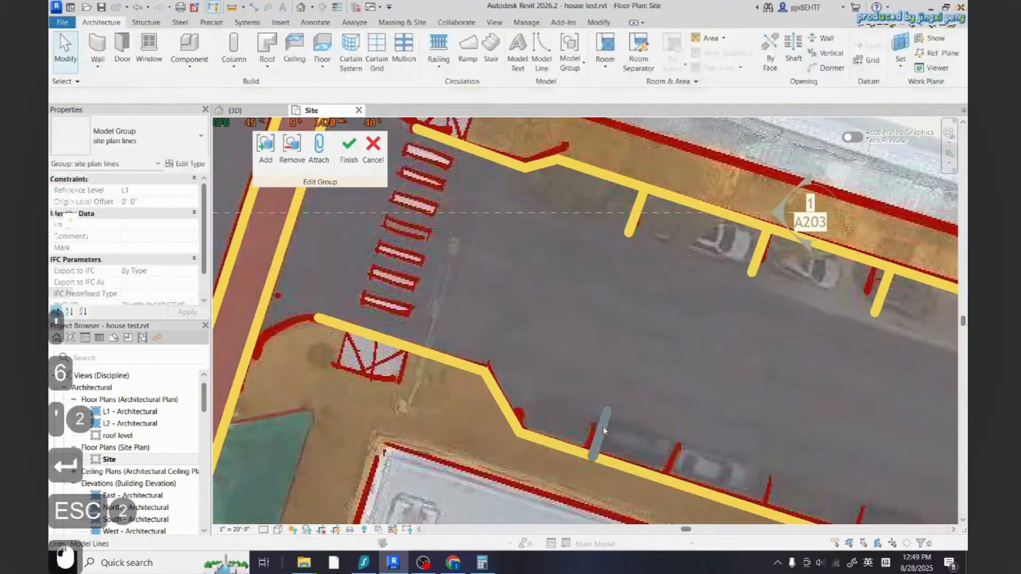
Copy the new lower-curb stall line three times along the curb at 23' spacing
key(c)
key(p)
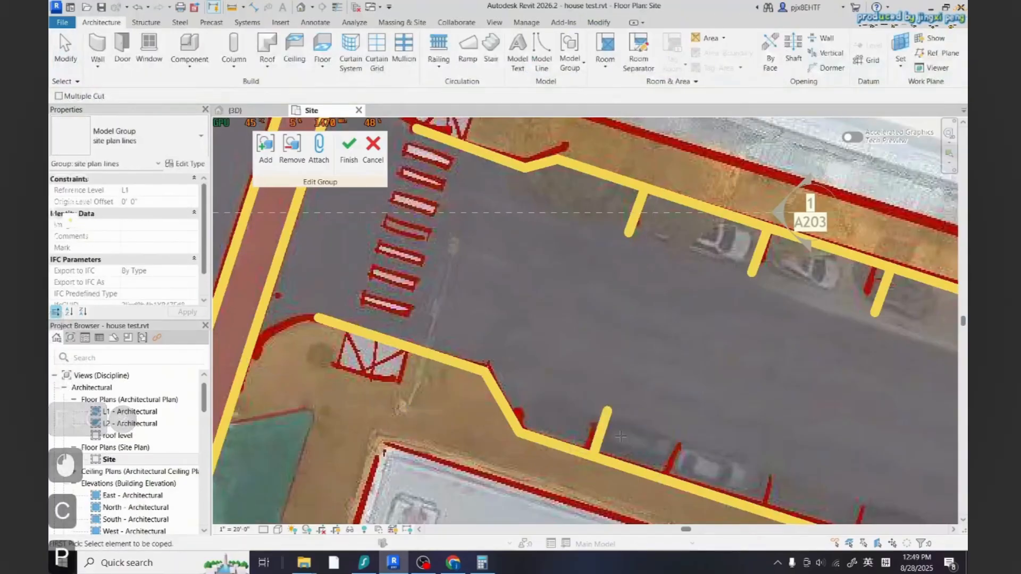
key(Escape)
key(Escape)
click(601, 430)
key(c)
key(o)
click(593, 455)
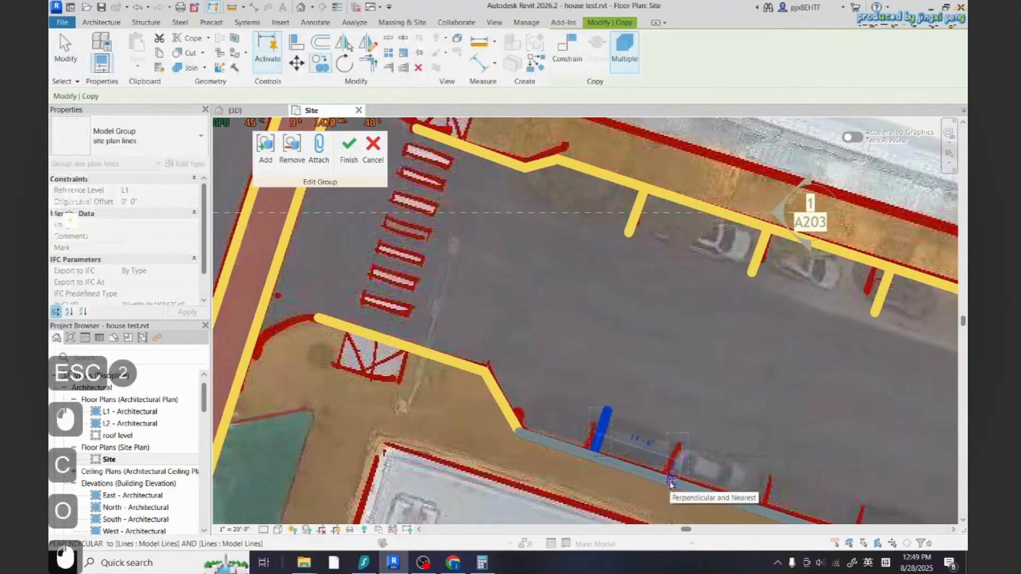
text(23')
key(Return)
scroll(671, 480, down, 5)
scroll(640, 463, up, 3)
text(23')
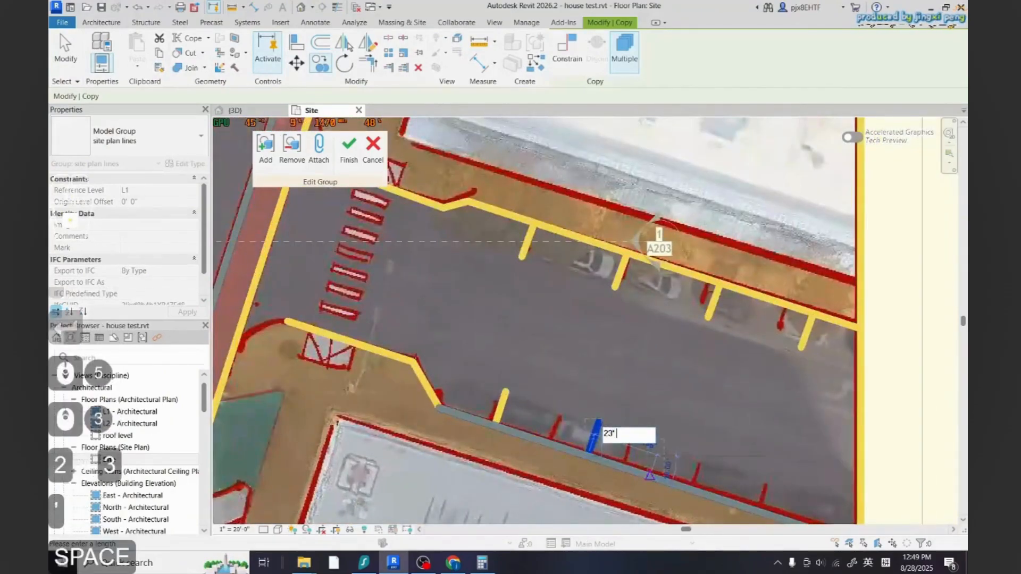
key(Return)
scroll(653, 475, down, 3)
scroll(649, 454, up, 3)
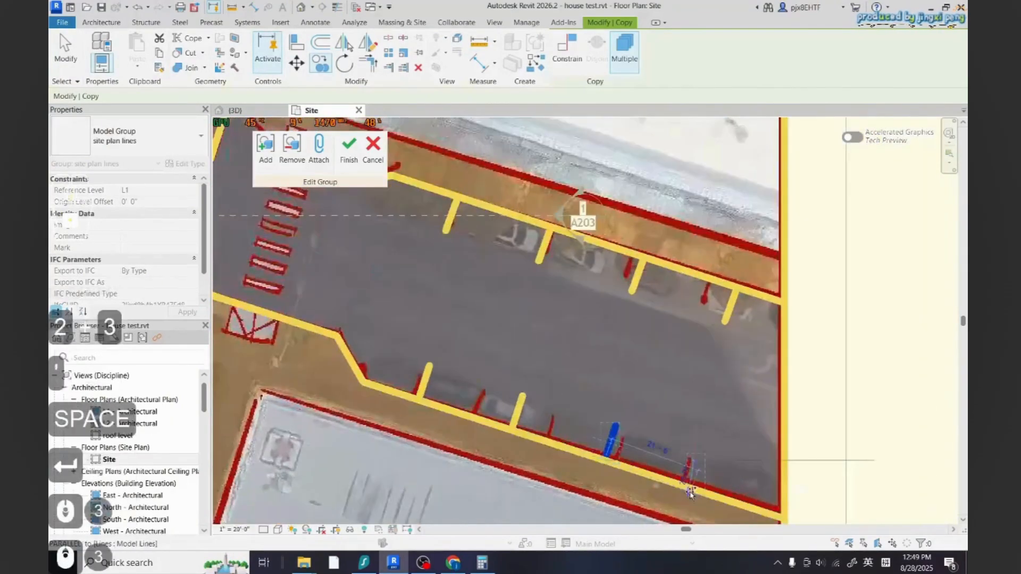
text(23)
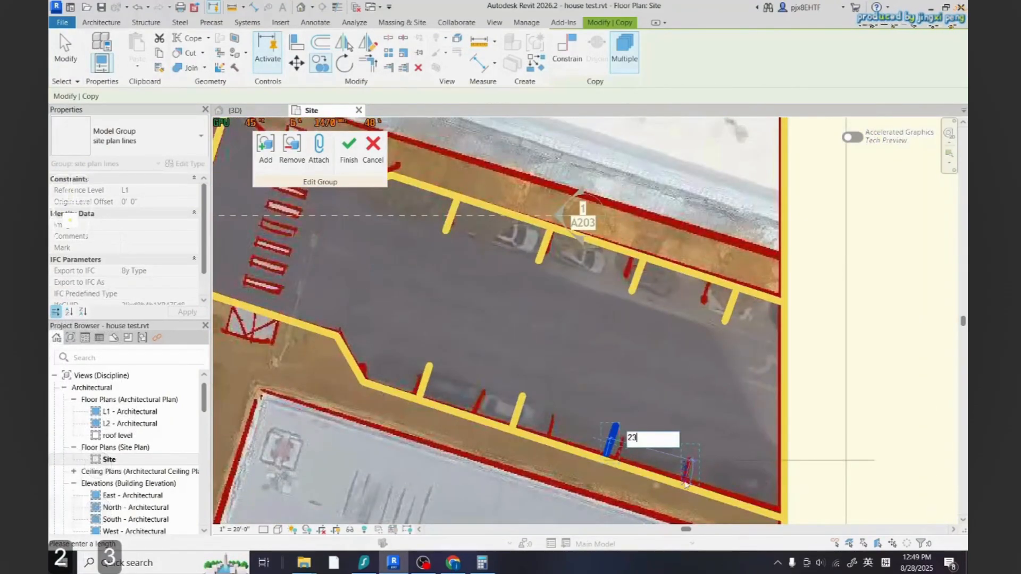
key(Return)
key(Escape)
scroll(691, 468, down, 2)
scroll(669, 439, up, 8)
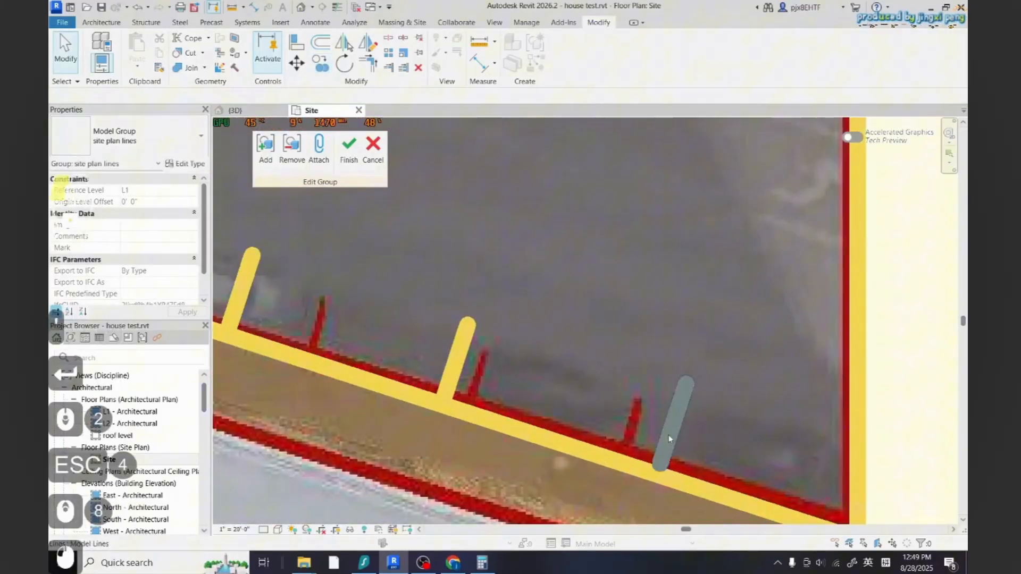
Set the spacing between the last two lower-curb stall lines to 23'
click(555, 441)
text(23')
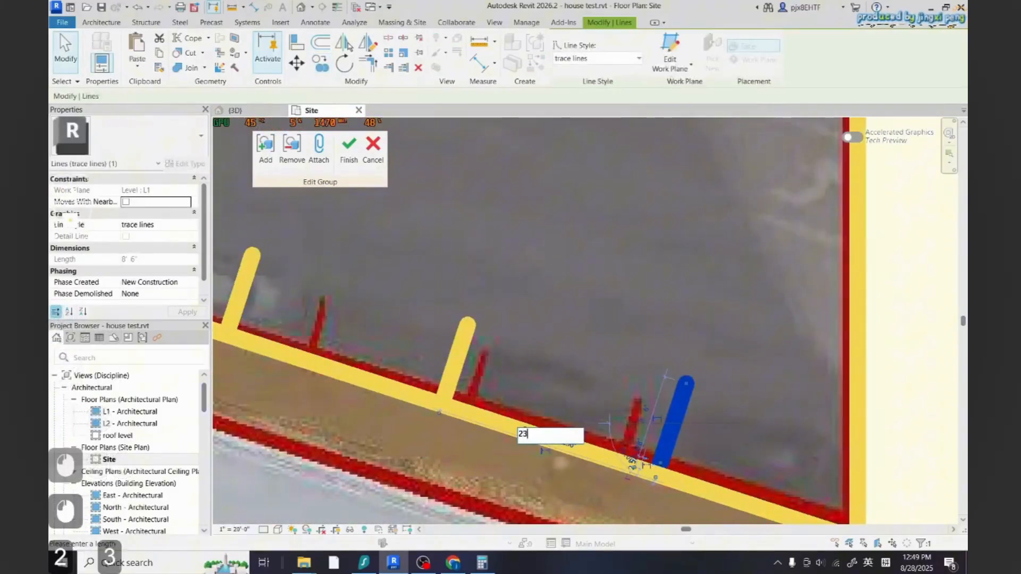
key(Return)
key(Escape)
key(Escape)
click(659, 462)
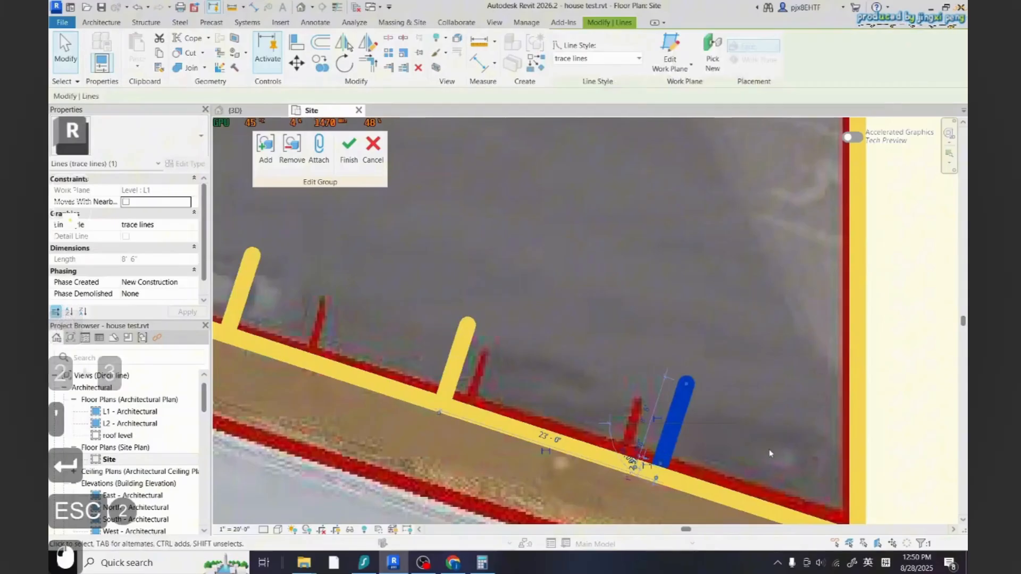
scroll(662, 467, up, 5)
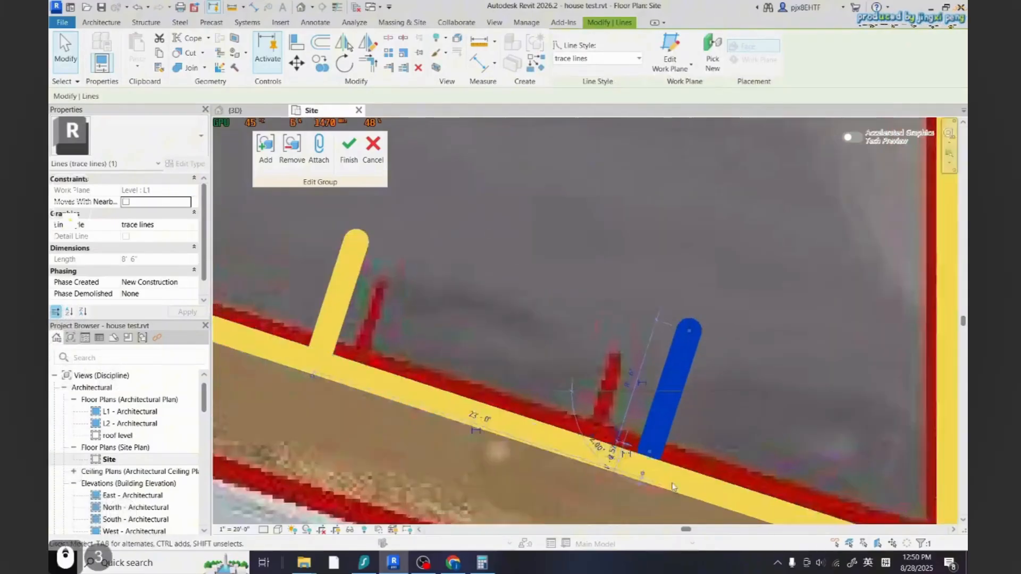
scroll(674, 486, down, 9)
key(Escape)
key(Escape)
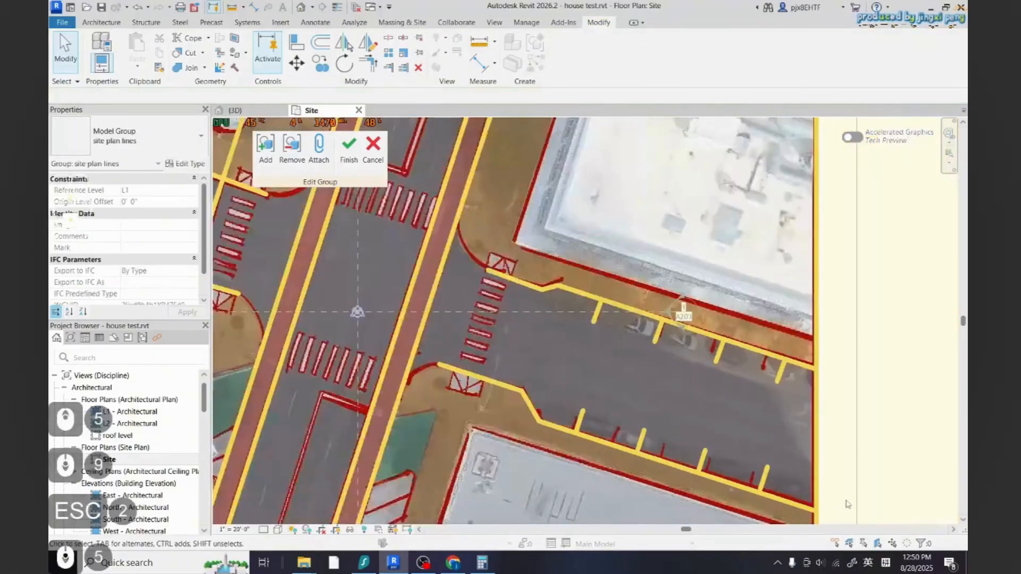
Draw a diagonal trace line across the angled parking bay west of the north-south road, ending at its curb
scroll(887, 446, up, 3)
scroll(884, 456, down, 4)
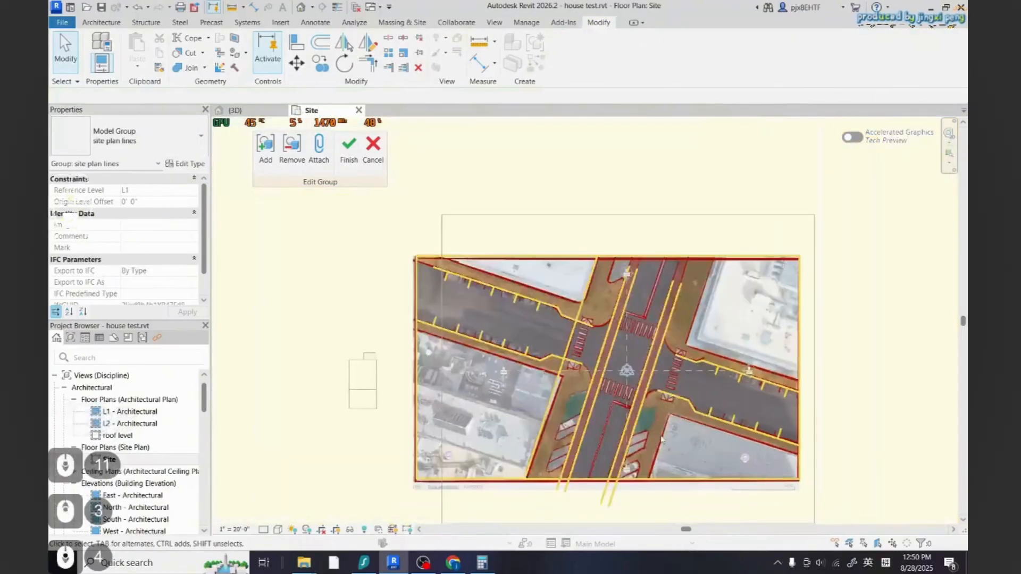
scroll(733, 442, up, 2)
scroll(674, 448, down, 2)
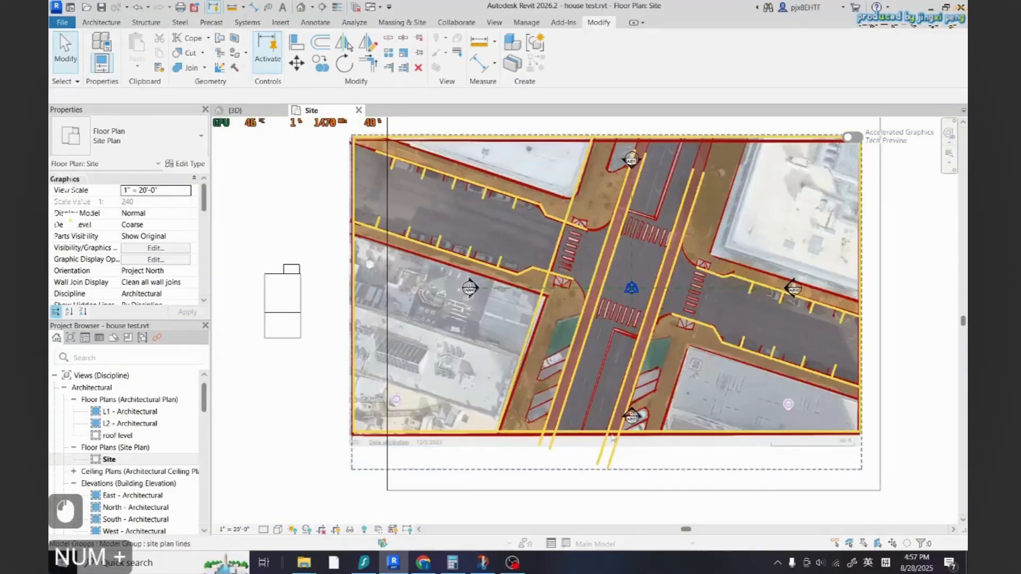
scroll(588, 323, up, 1)
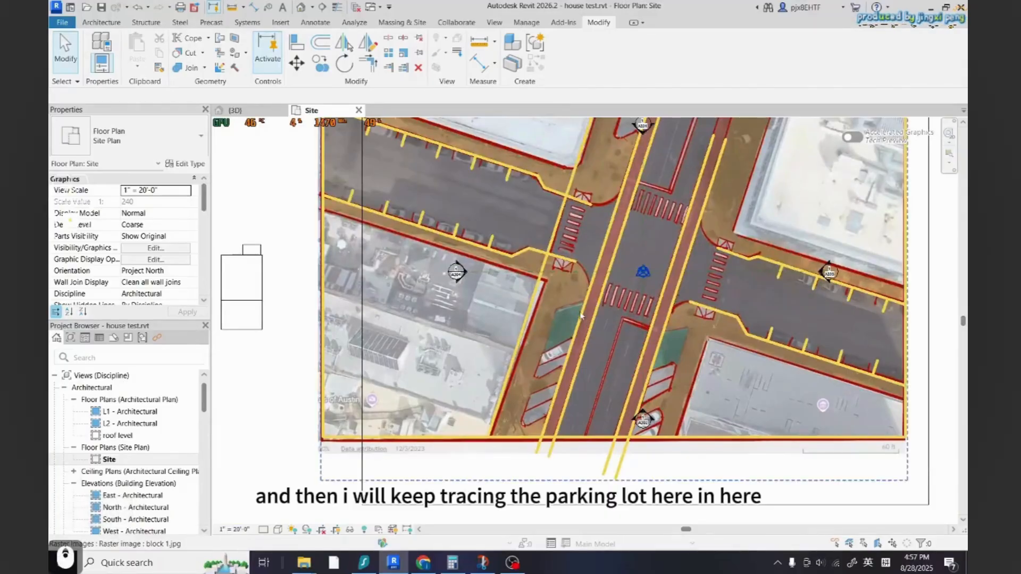
scroll(559, 403, up, 5)
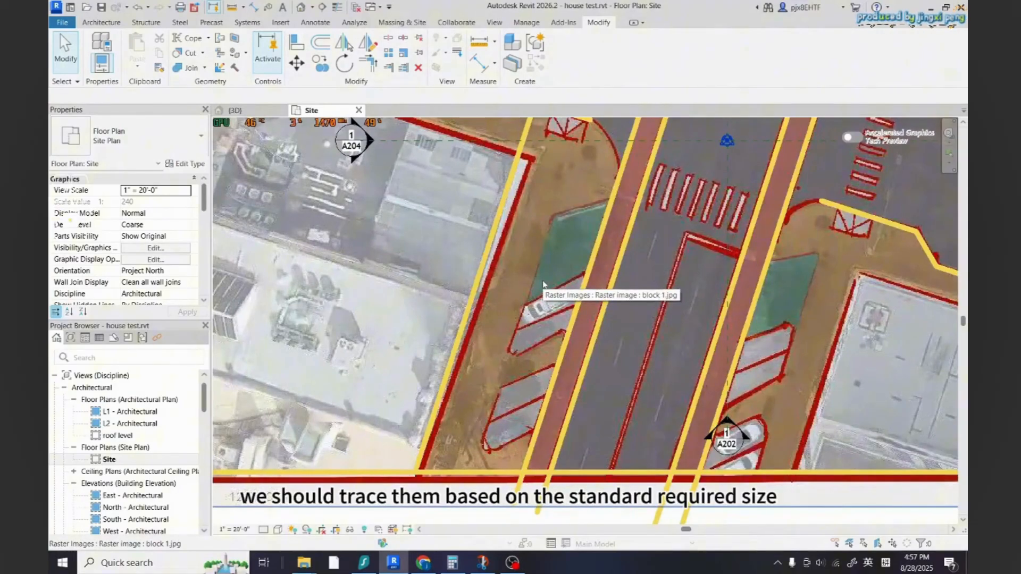
click(110, 22)
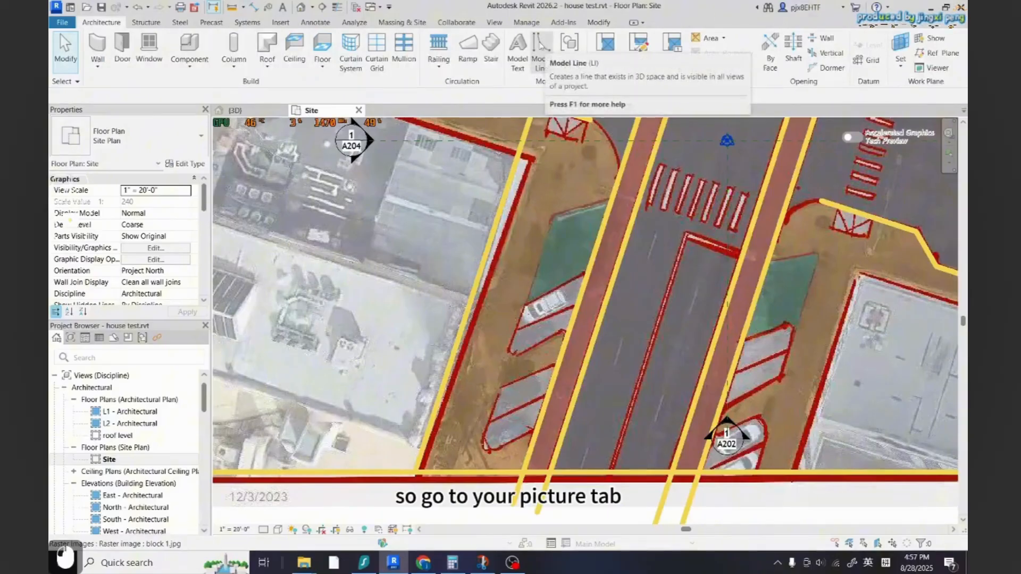
click(552, 47)
scroll(494, 437, up, 8)
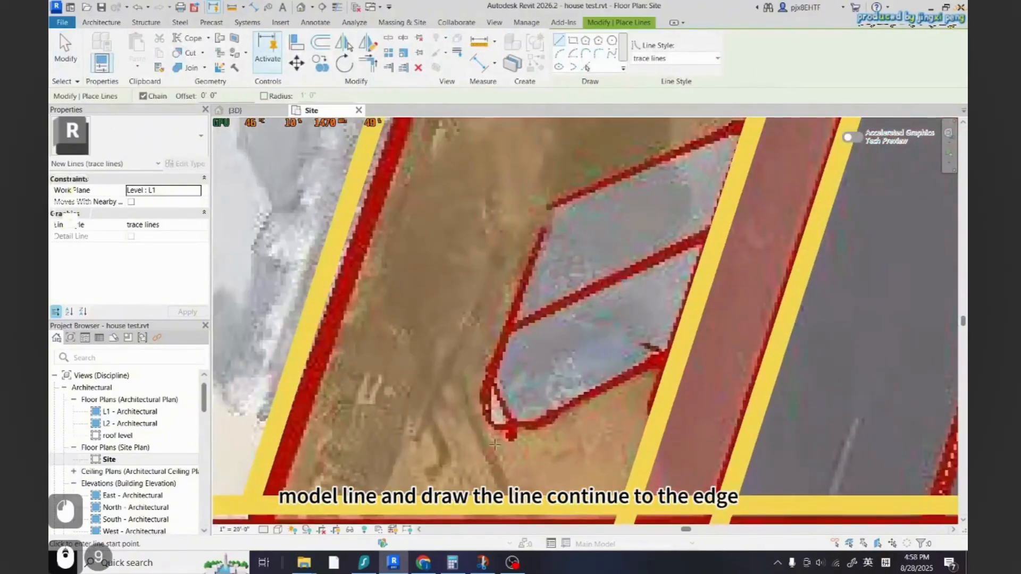
click(475, 450)
click(689, 326)
key(Escape)
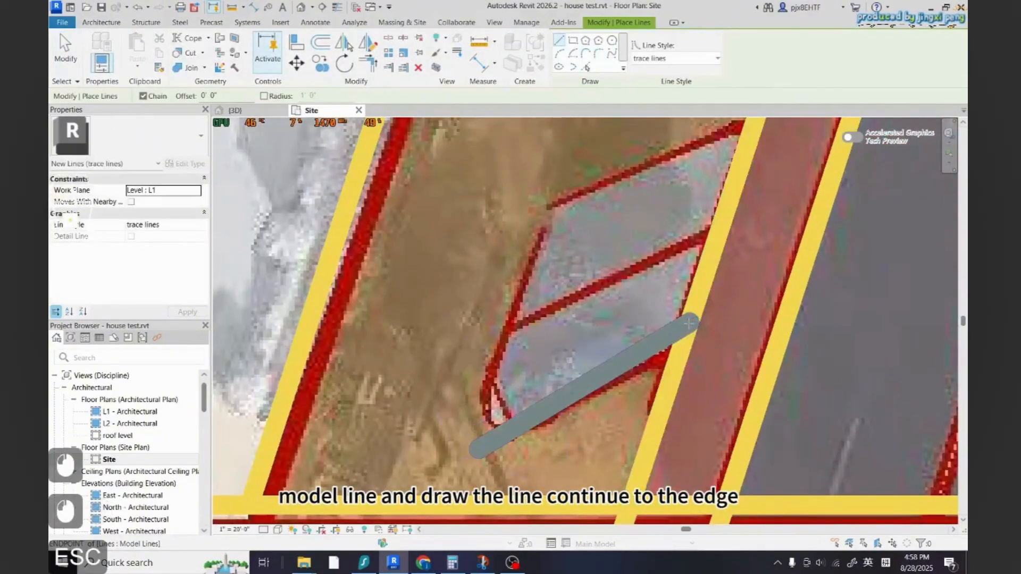
Set the angle of the new diagonal stall line to 135°
key(Escape)
click(639, 352)
scroll(585, 425, down, 2)
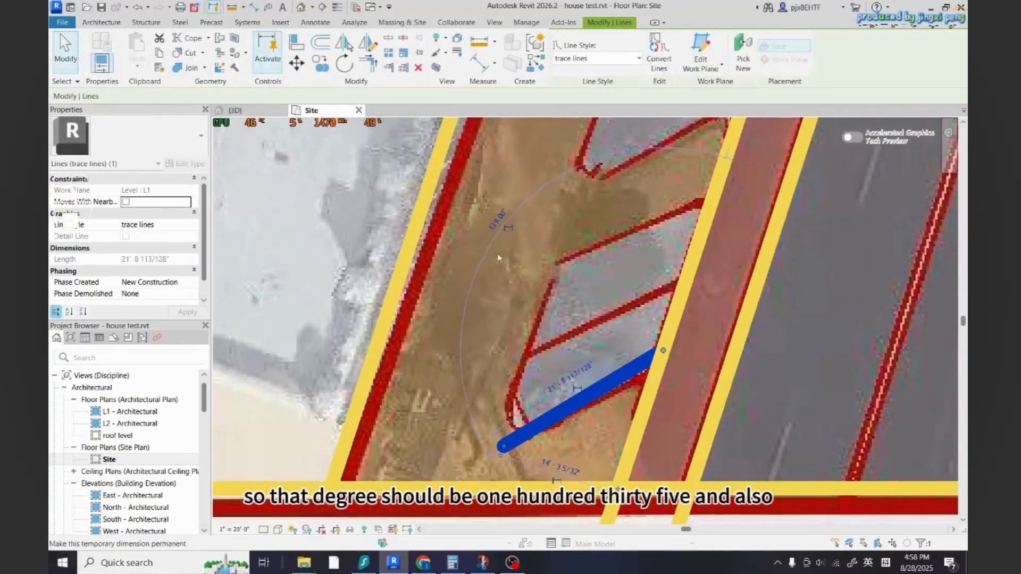
click(493, 223)
text(13)
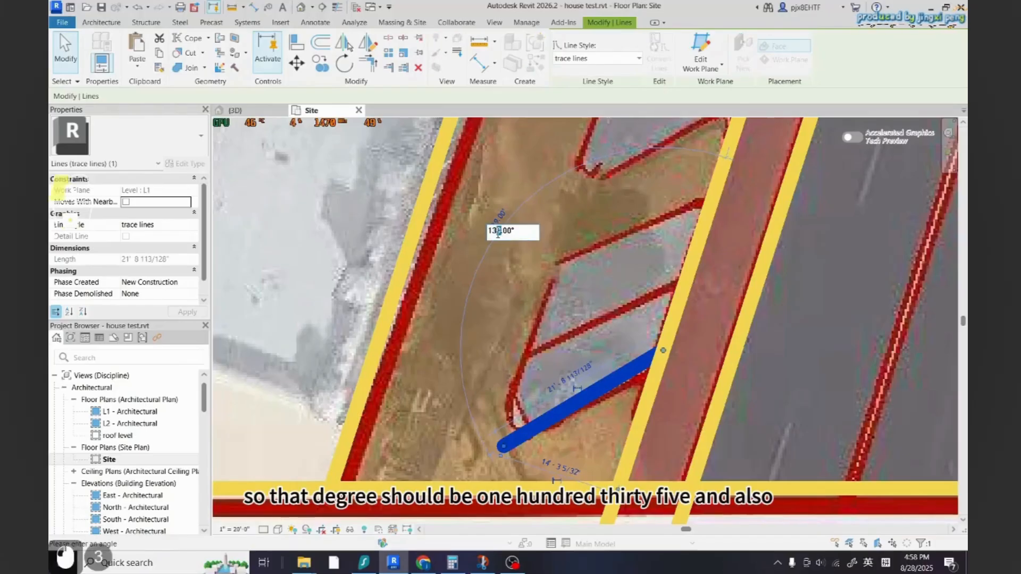
text(5)
key(Return)
key(Escape)
key(Escape)
click(617, 383)
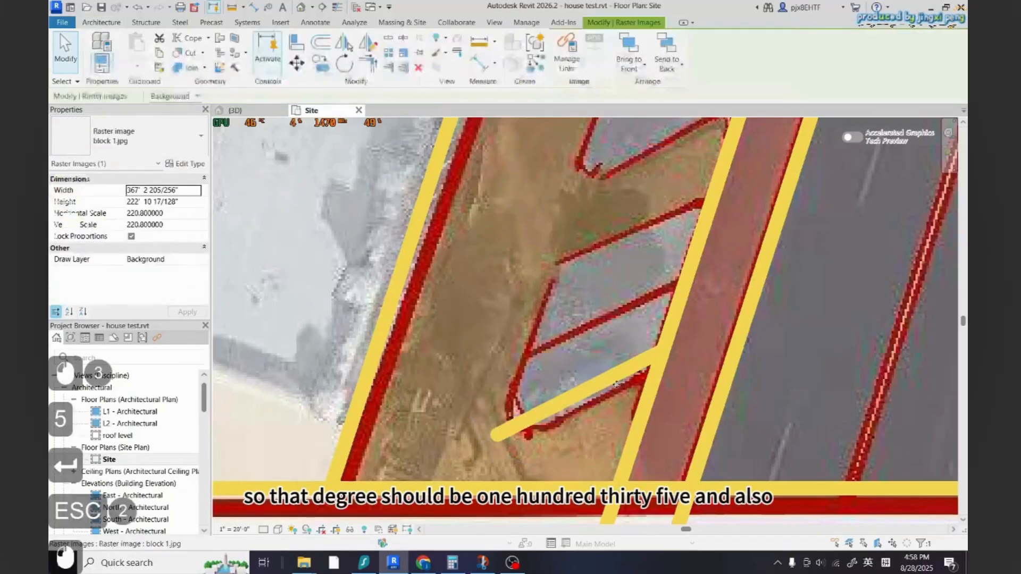
Set the length of the diagonal stall line to 18'
key(Escape)
click(612, 376)
click(544, 363)
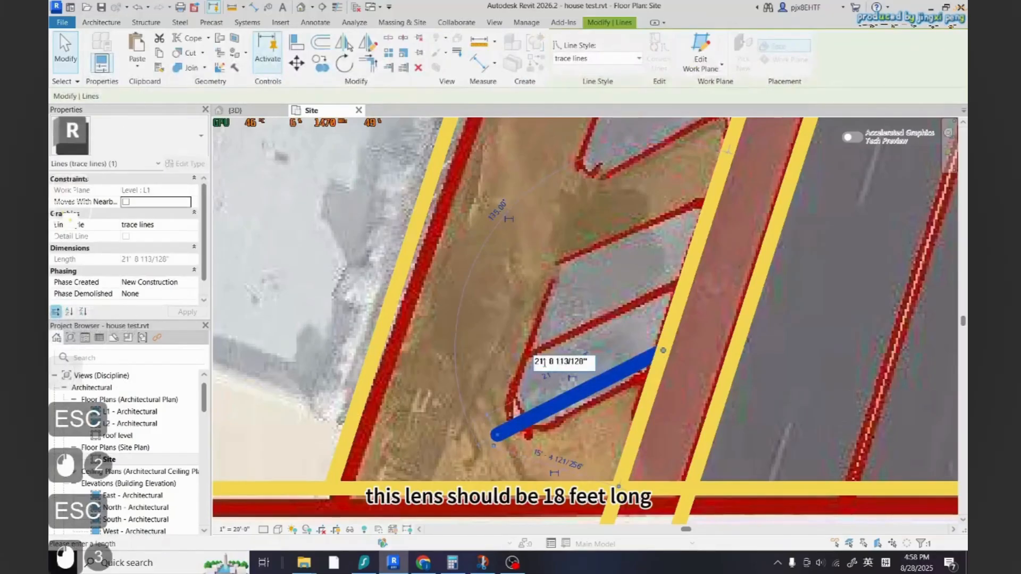
drag(544, 363, 588, 363)
text(18)
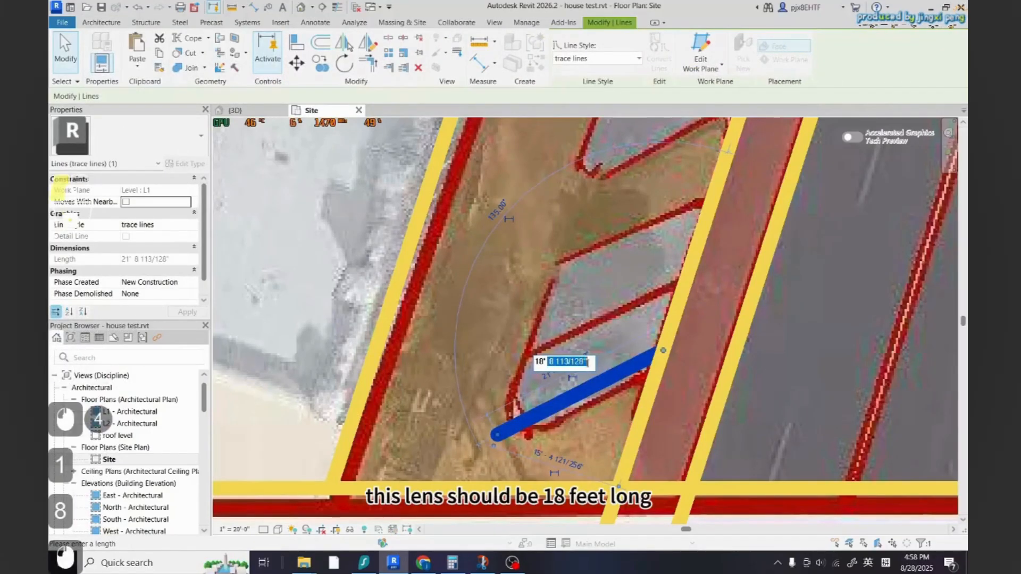
key(BackSpace)
key(Return)
key(Escape)
Draw an 8' trace line perpendicular to the diagonal stall line from its western end
key(Return)
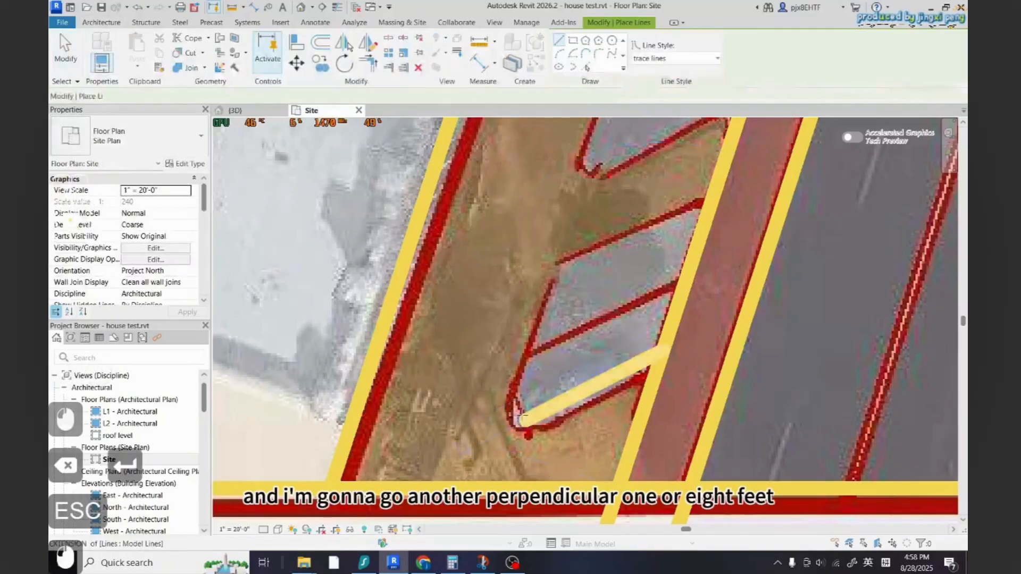
click(523, 419)
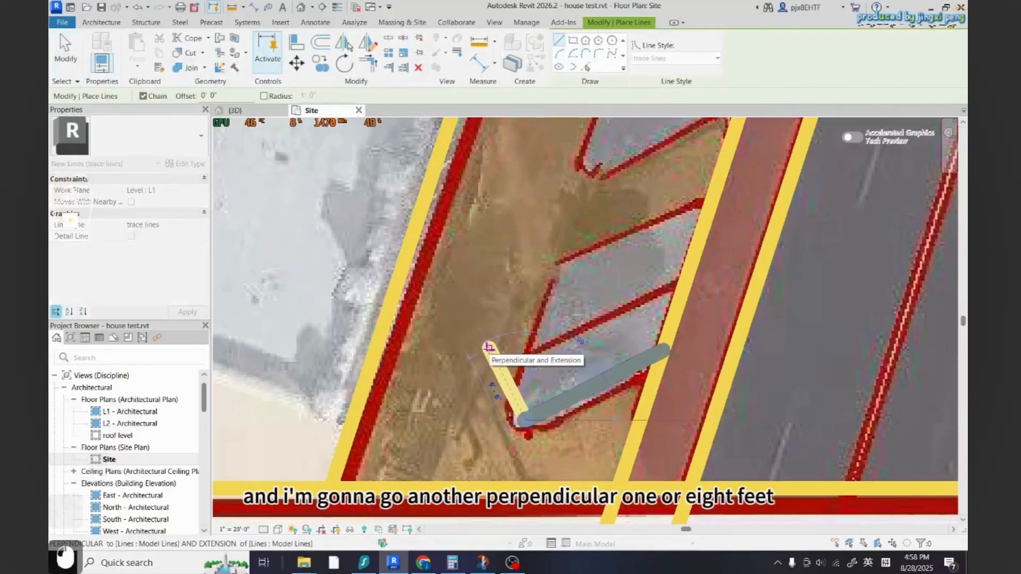
text(8)
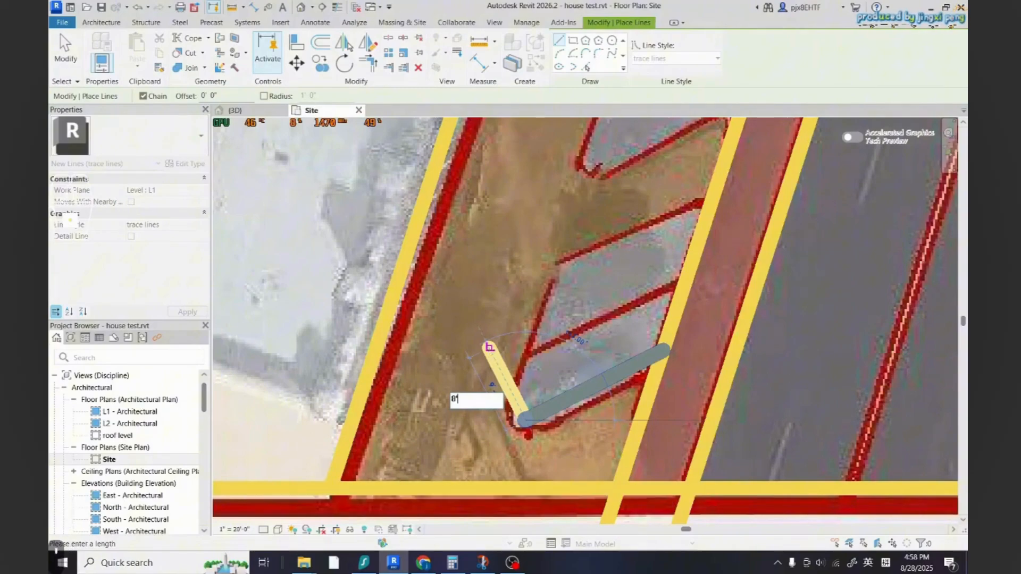
key(Return)
Draw a trace line from the end of the 8' line parallel to the stall, ending perpendicular at the curb
key(Escape)
click(492, 357)
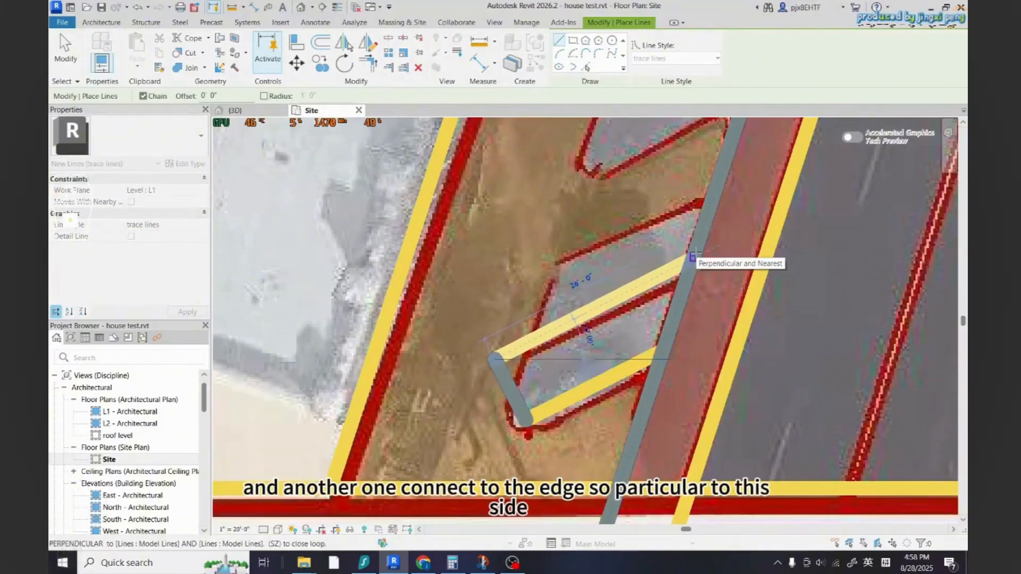
click(691, 257)
key(Escape)
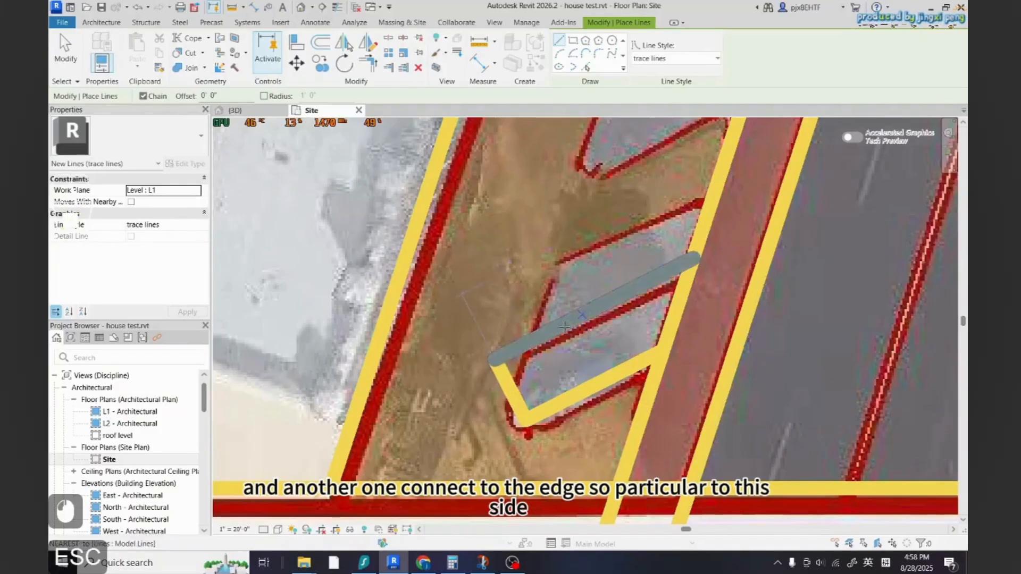
key(Escape)
Copy the three lines of the angled stall up along the curb, placing multiple copies for the next stalls
click(590, 386)
ctrl+click(508, 391)
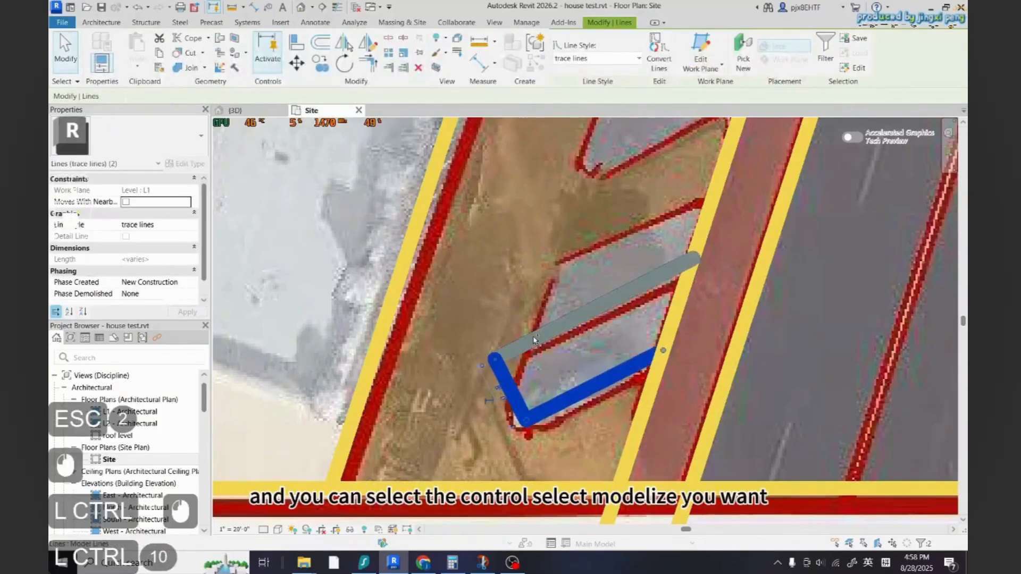
ctrl+click(534, 340)
key(c)
key(o)
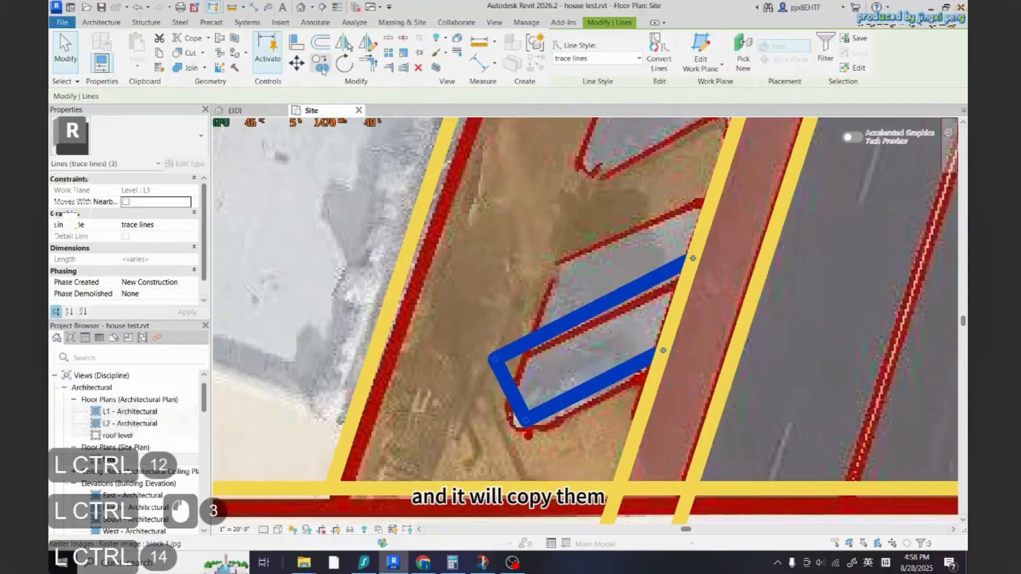
click(663, 350)
scroll(695, 258, down, 5)
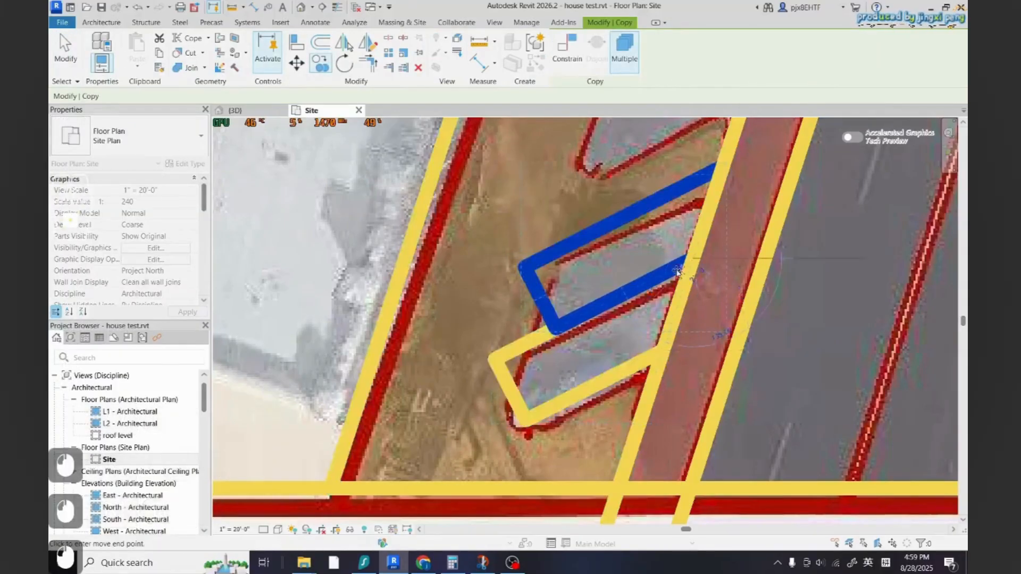
scroll(612, 334, up, 6)
click(611, 334)
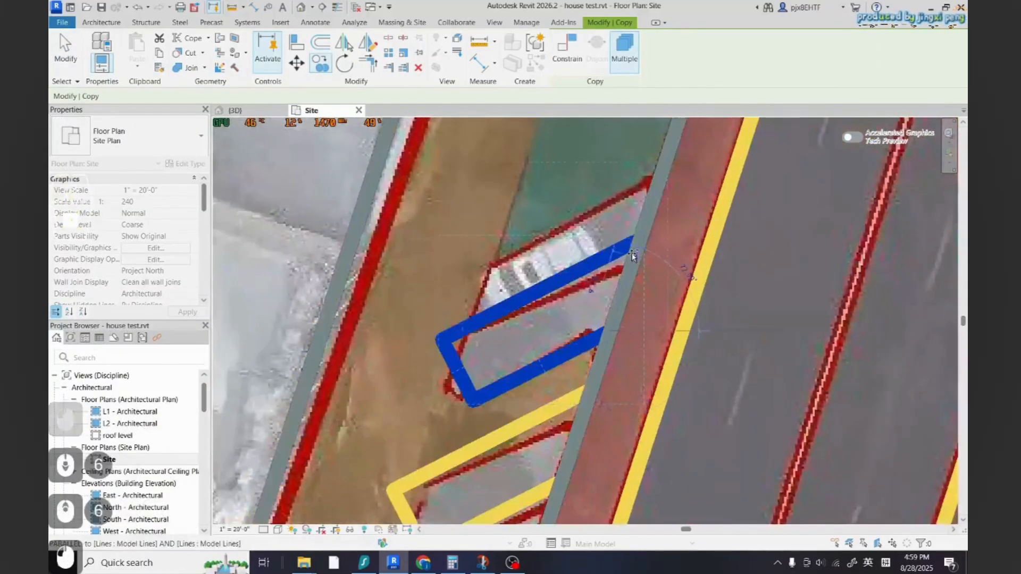
scroll(638, 242, down, 7)
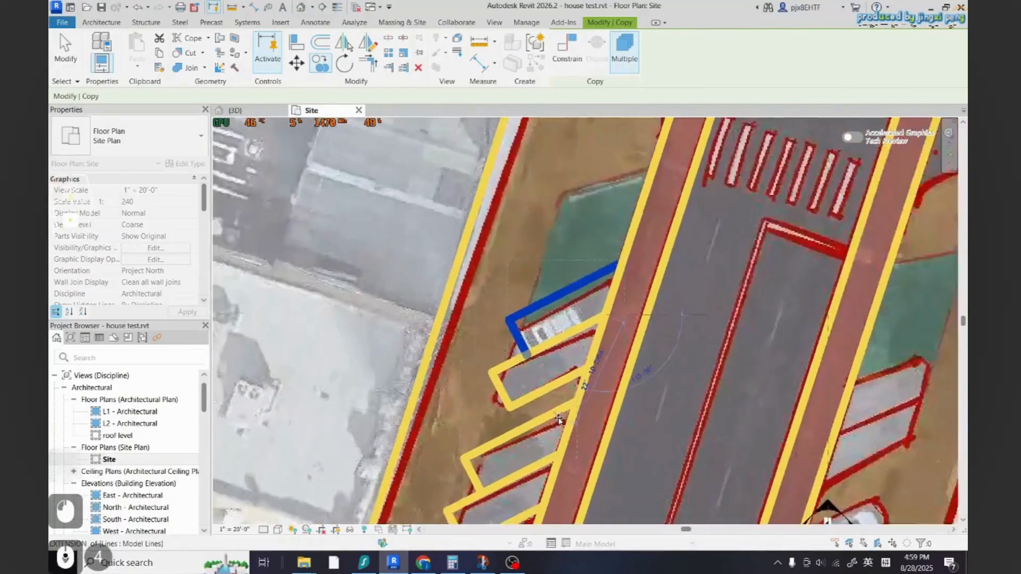
scroll(617, 301, up, 4)
click(618, 300)
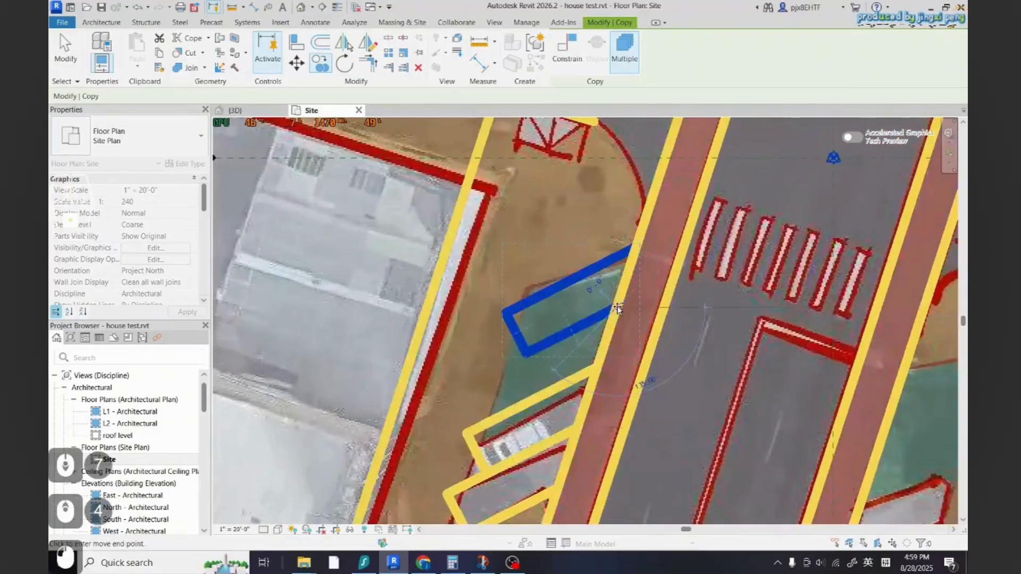
key(Escape)
scroll(618, 301, down, 5)
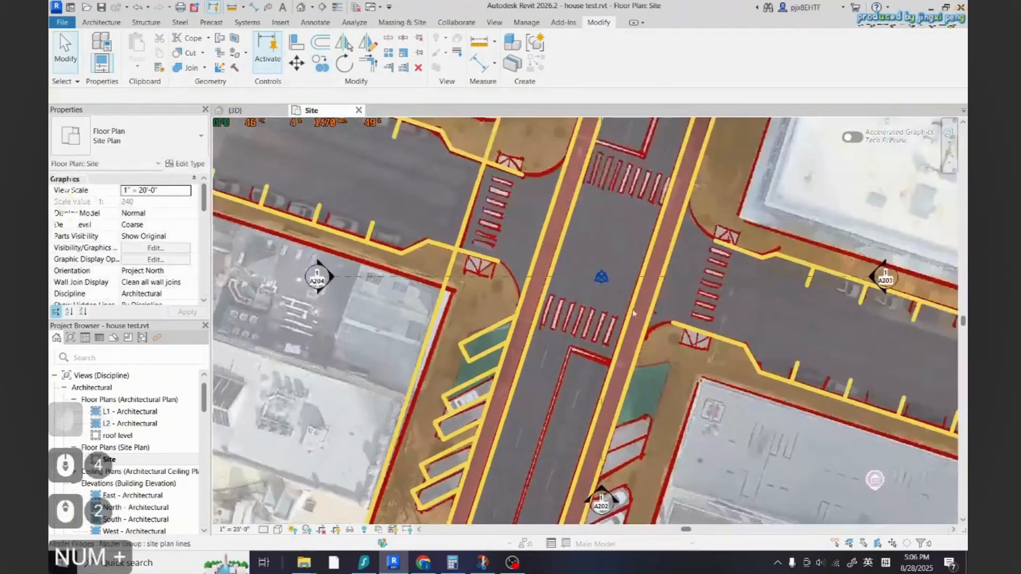
scroll(632, 314, down, 2)
scroll(650, 458, up, 2)
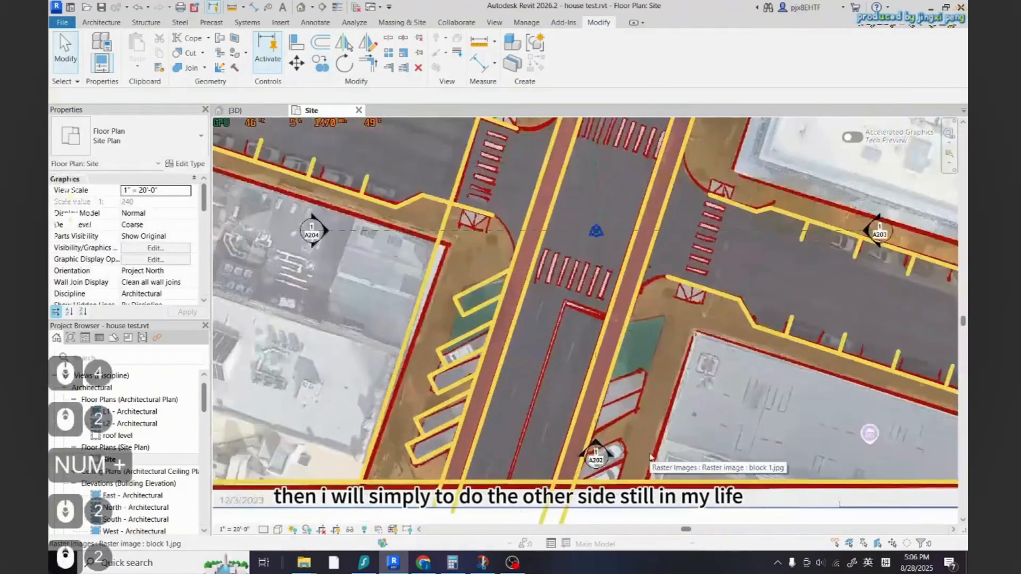
Start a trace line across the angled parking bay on the east side of the north-south road
click(116, 24)
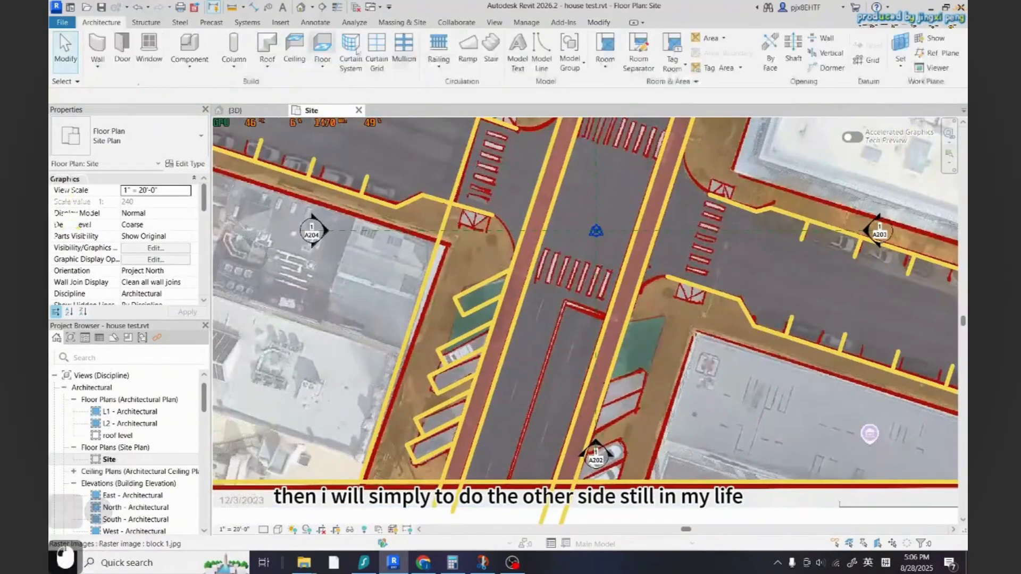
click(523, 52)
click(541, 51)
key(Escape)
key(Escape)
click(541, 51)
scroll(722, 361, up, 3)
scroll(714, 353, down, 1)
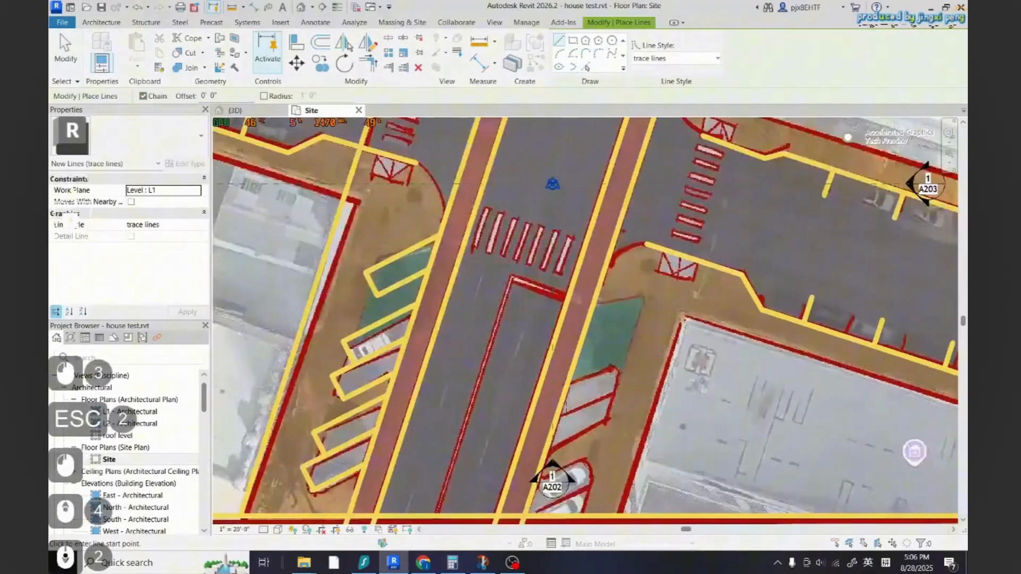
scroll(565, 380, up, 4)
click(565, 381)
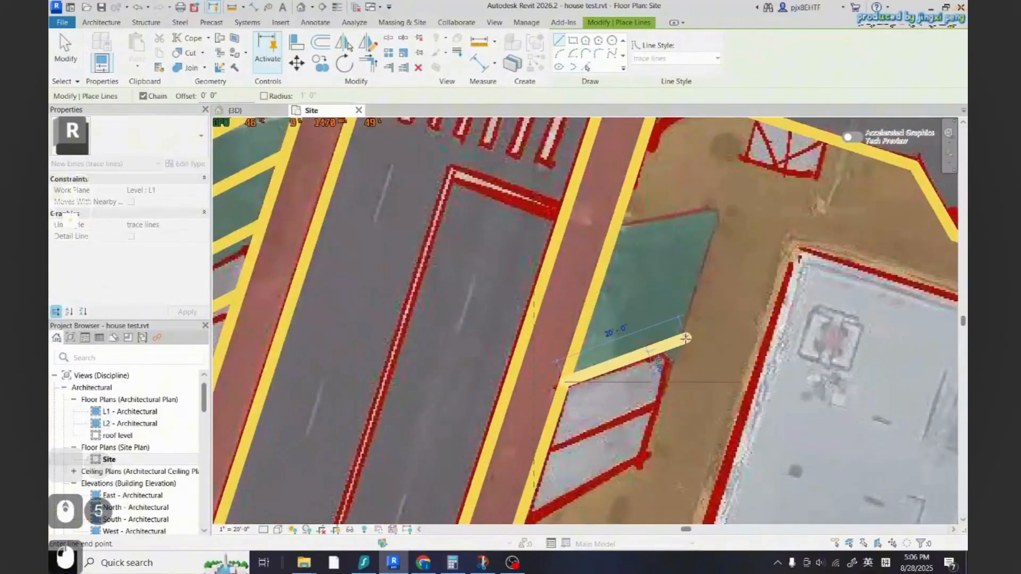
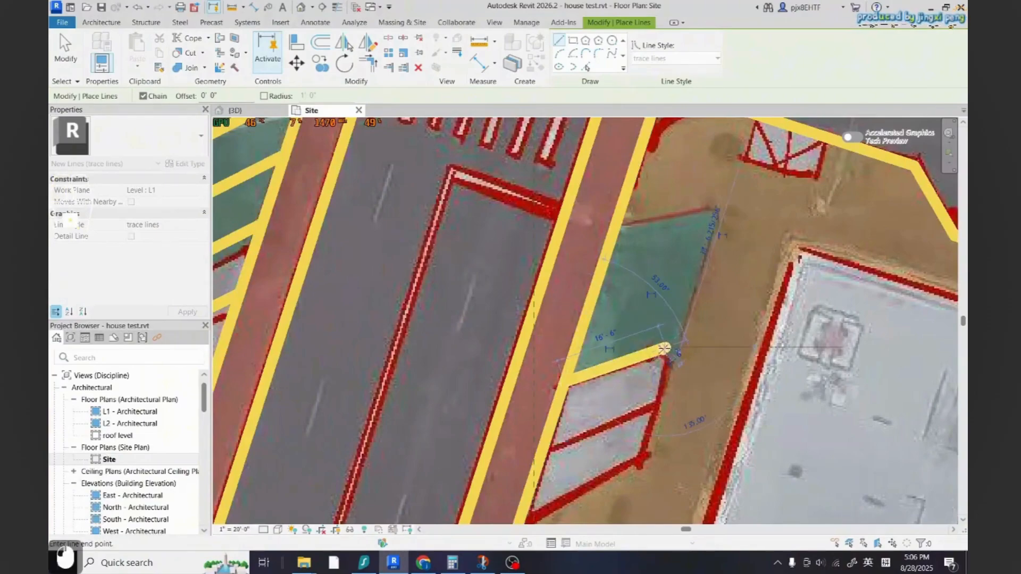
Set the new angled stall line to 18' long and to a 45° angle from the curb
key(Escape)
key(Escape)
click(632, 360)
click(606, 337)
scroll(702, 390, down, 5)
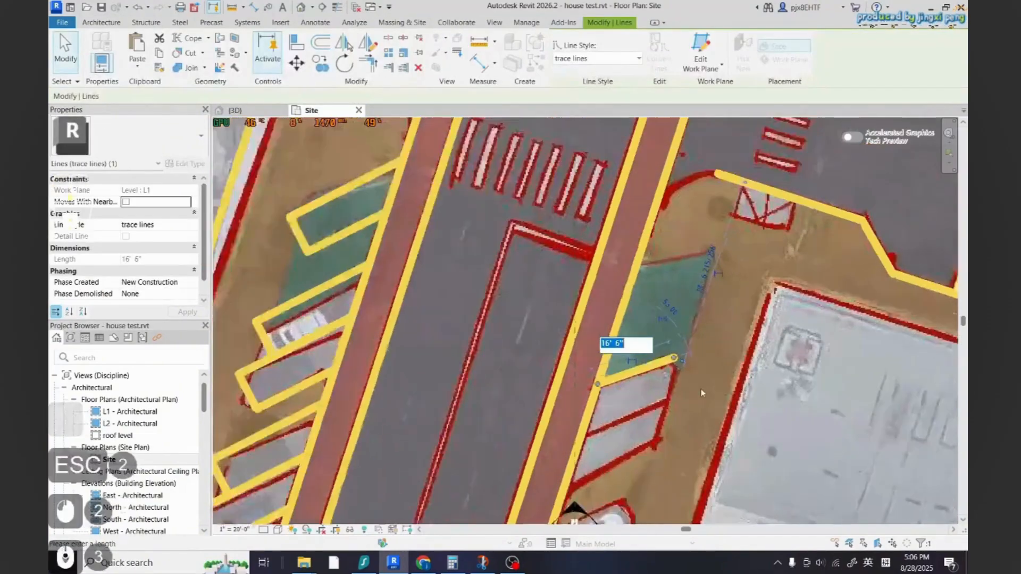
scroll(703, 401, up, 3)
text(18)
key(Return)
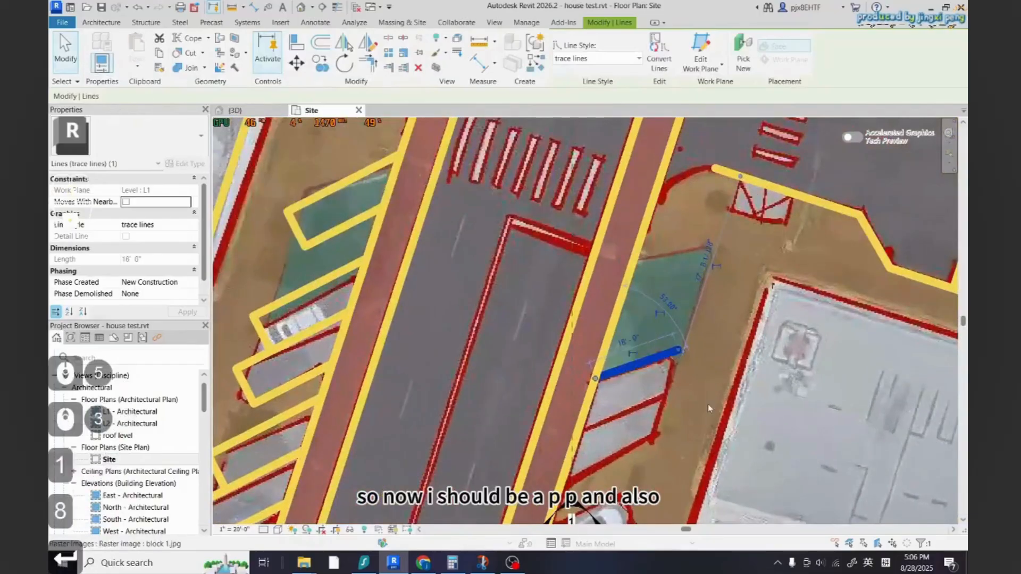
key(Escape)
scroll(693, 367, up, 3)
click(665, 367)
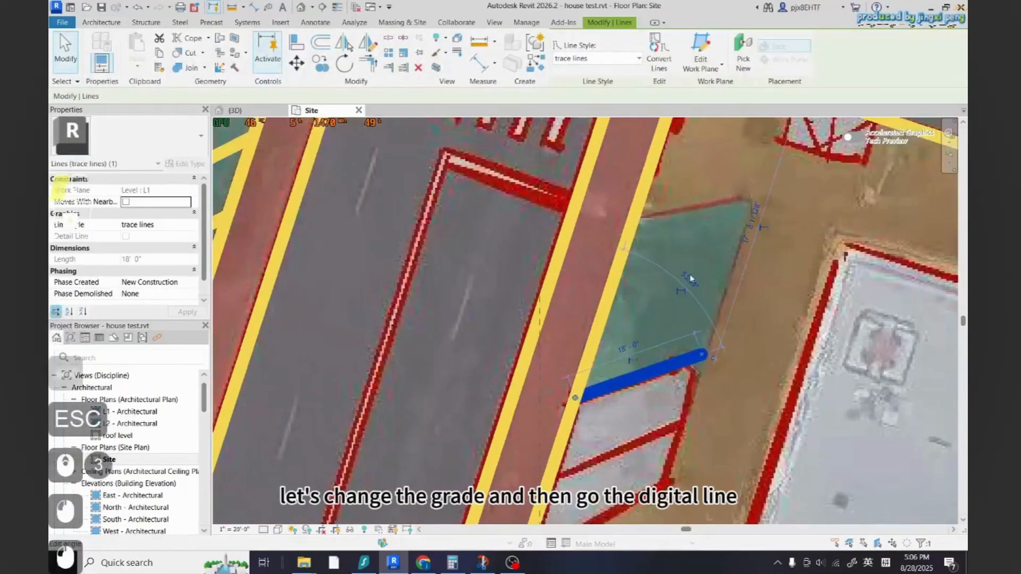
text(45)
key(Return)
Draw an 8' trace line perpendicular to the stall line from its eastern end
key(Escape)
key(Escape)
click(654, 359)
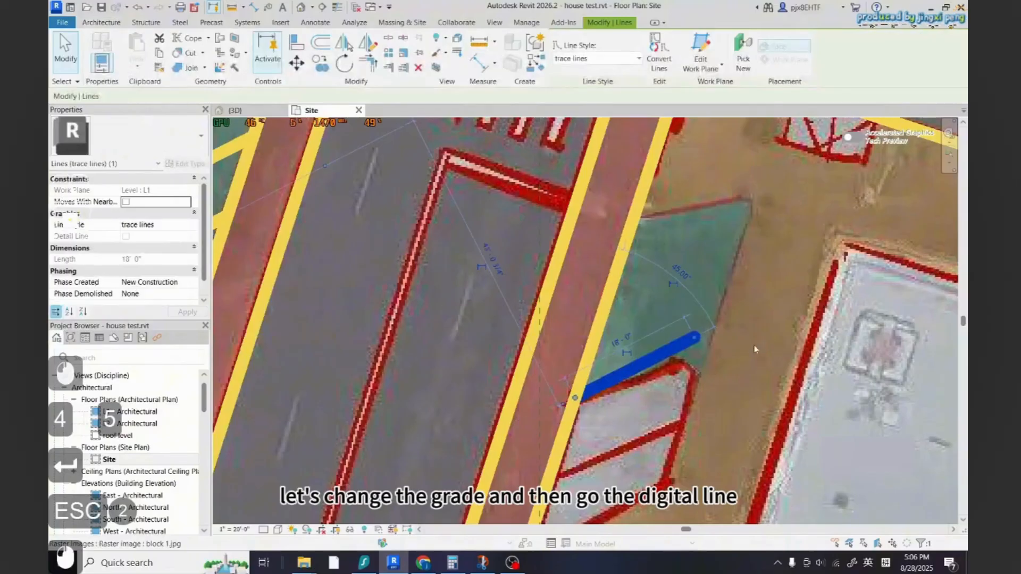
scroll(691, 340, down, 3)
click(534, 62)
scroll(713, 362, up, 8)
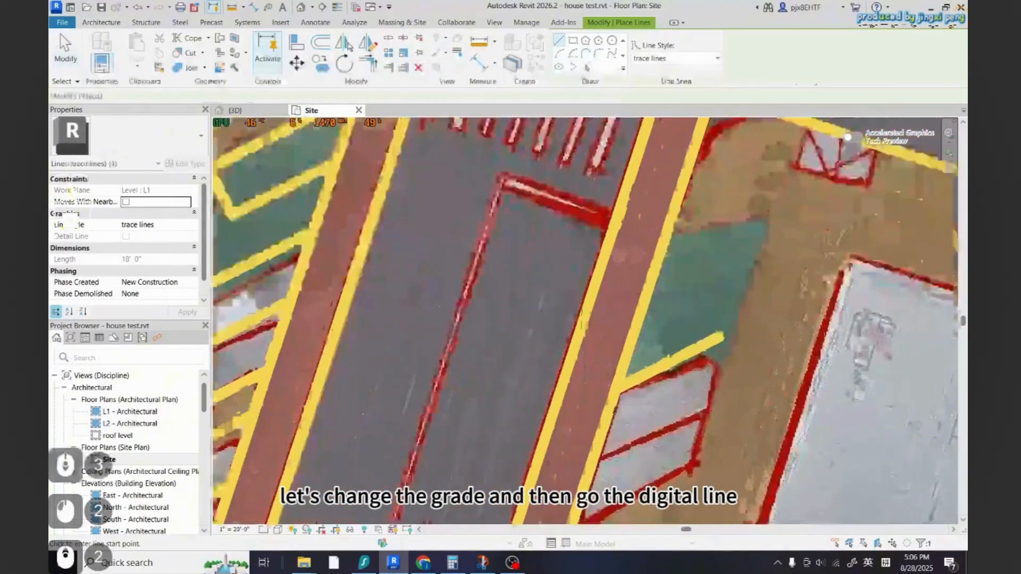
click(722, 306)
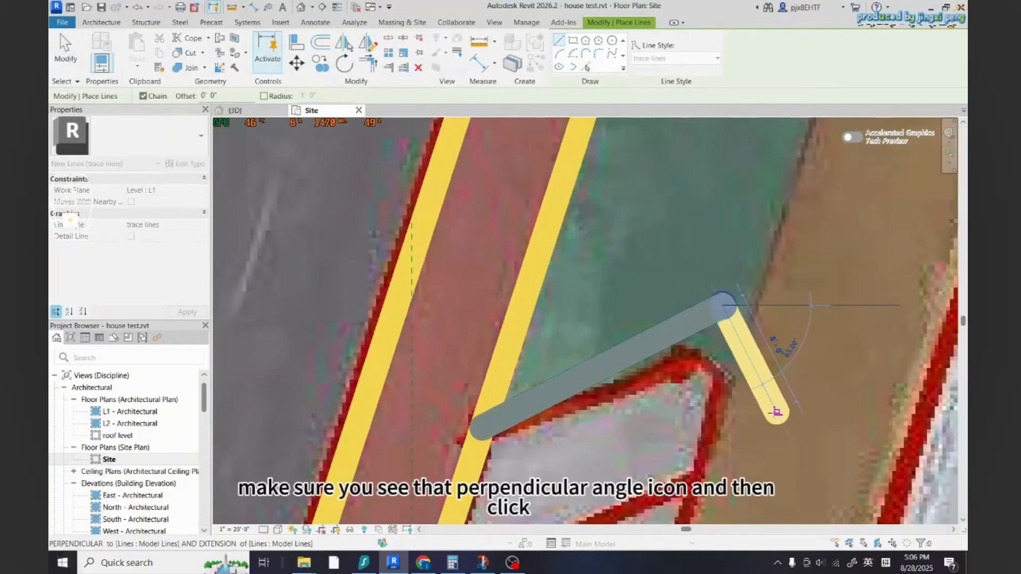
click(776, 411)
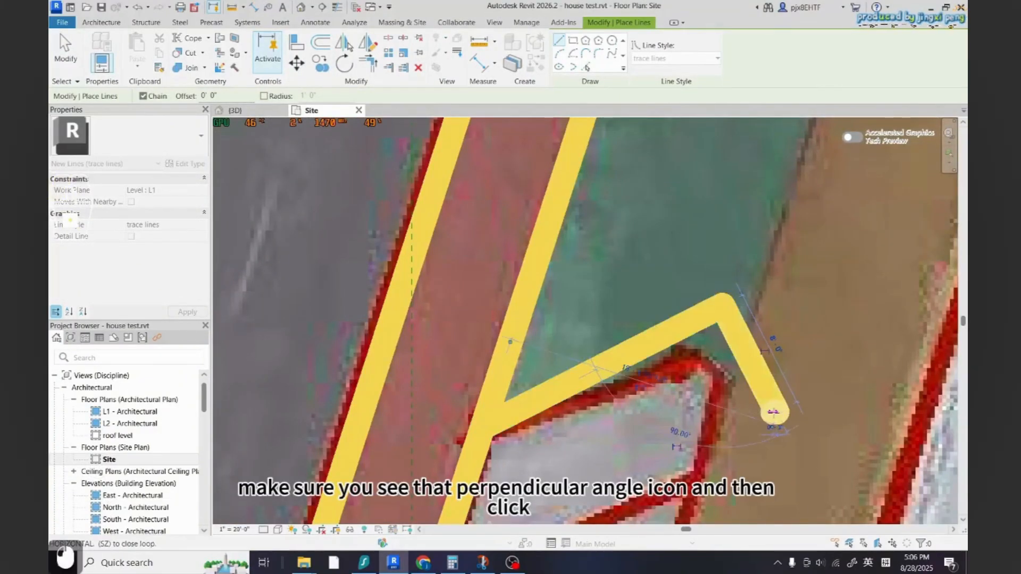
key(Escape)
key(Escape)
scroll(689, 353, down, 4)
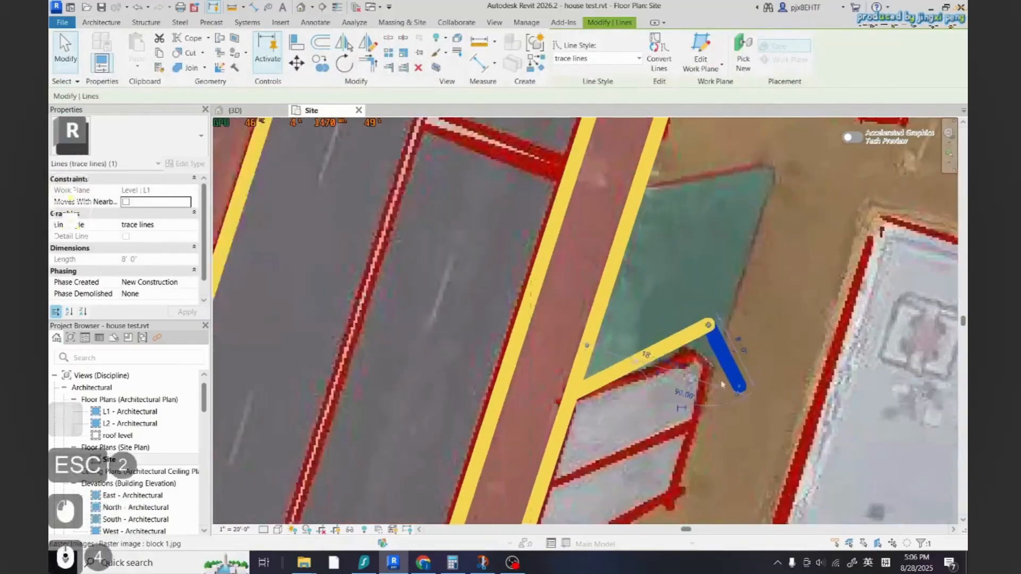
Draw a trace line from the end of the 8' line parallel to the stall, ending perpendicular at the curb
key(Escape)
key(Escape)
key(l)
key(i)
click(739, 385)
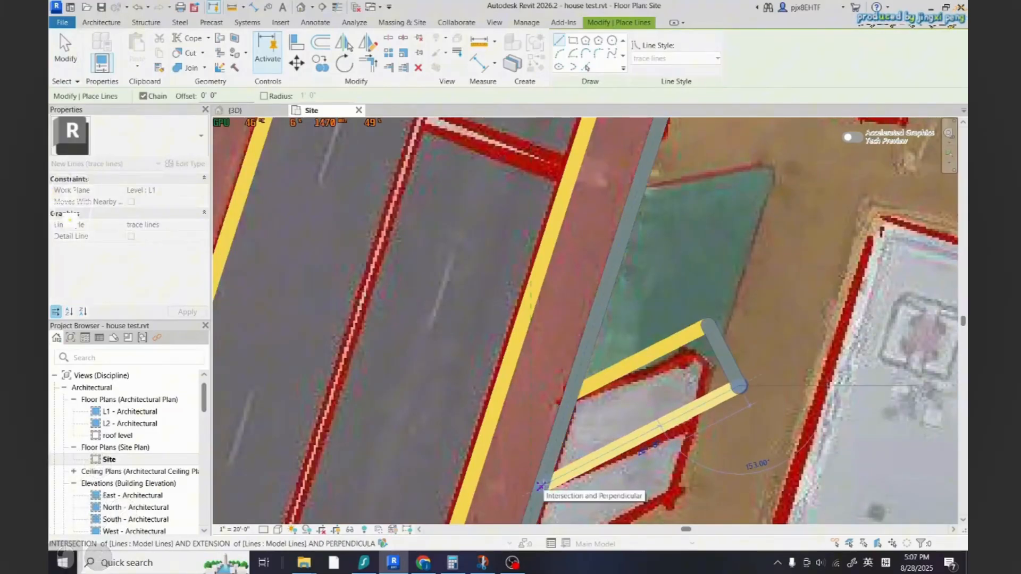
click(541, 487)
key(Escape)
key(Escape)
key(Escape)
Measure the angle between the stall's long line and its 8' end line with an angular dimension
click(729, 391)
scroll(746, 392, down, 5)
scroll(746, 393, up, 4)
key(Escape)
key(Escape)
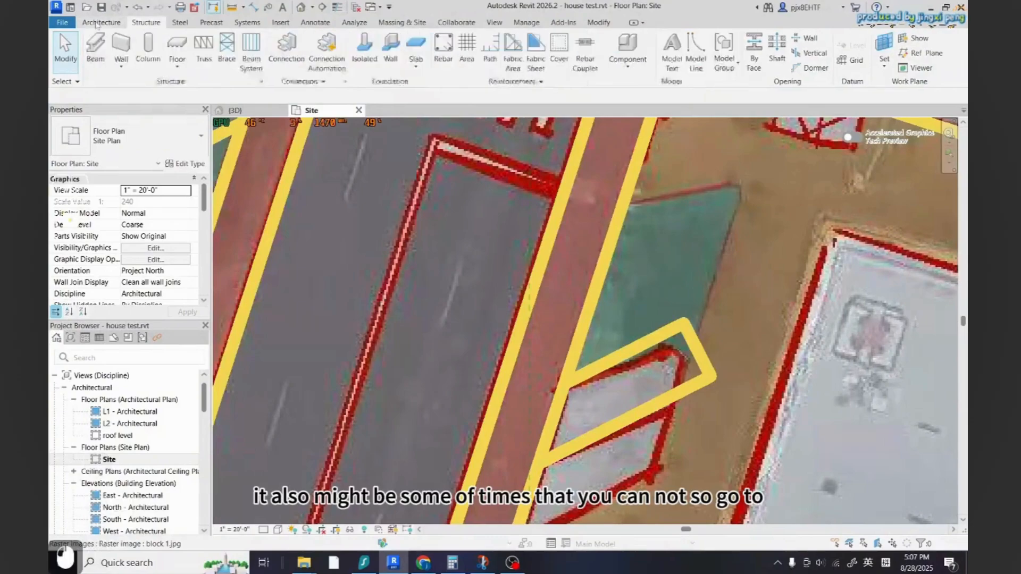
scroll(767, 404, up, 2)
click(315, 22)
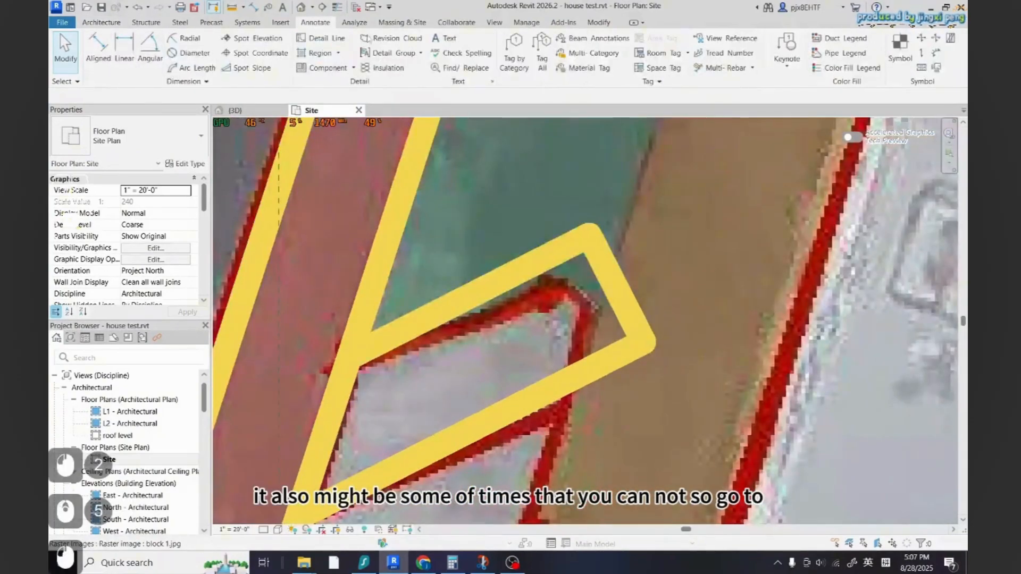
click(150, 47)
scroll(606, 340, up, 3)
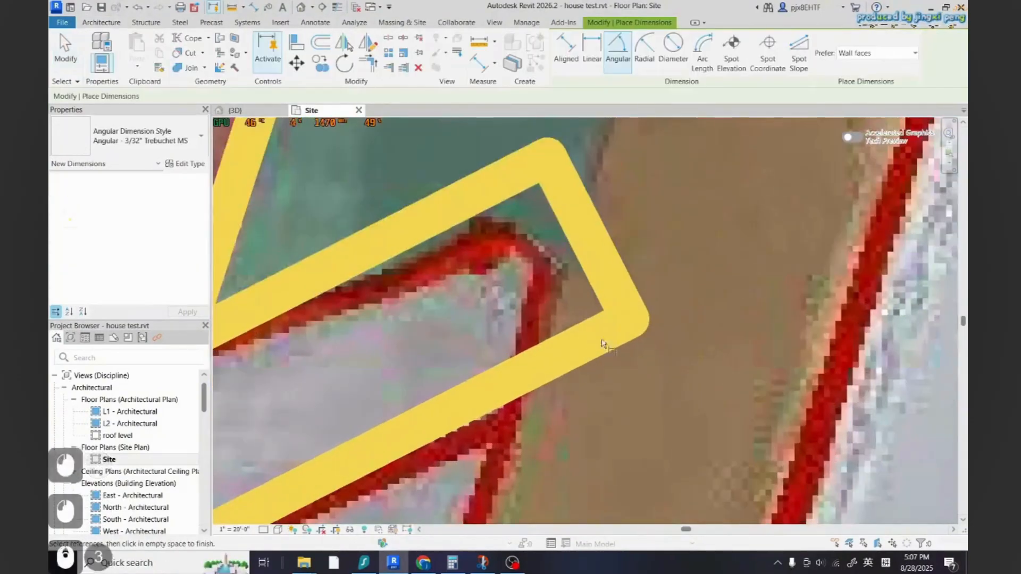
click(601, 303)
click(611, 285)
key(Escape)
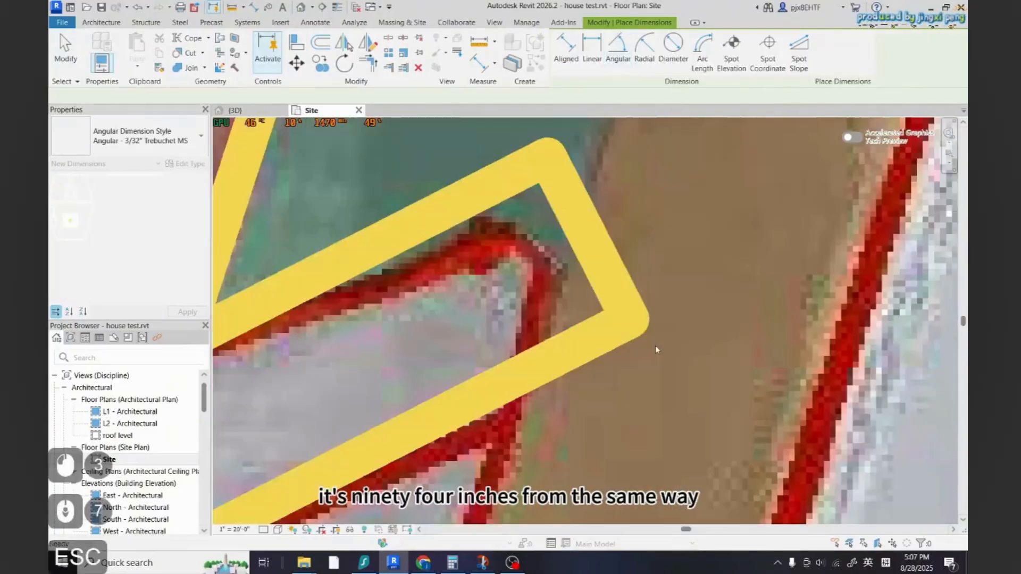
key(Escape)
Copy the stall's long line and 8' end line down along the curb to the next stall near the southern road
scroll(674, 349, down, 9)
scroll(639, 339, up, 3)
click(640, 340)
scroll(682, 355, down, 3)
scroll(682, 352, up, 3)
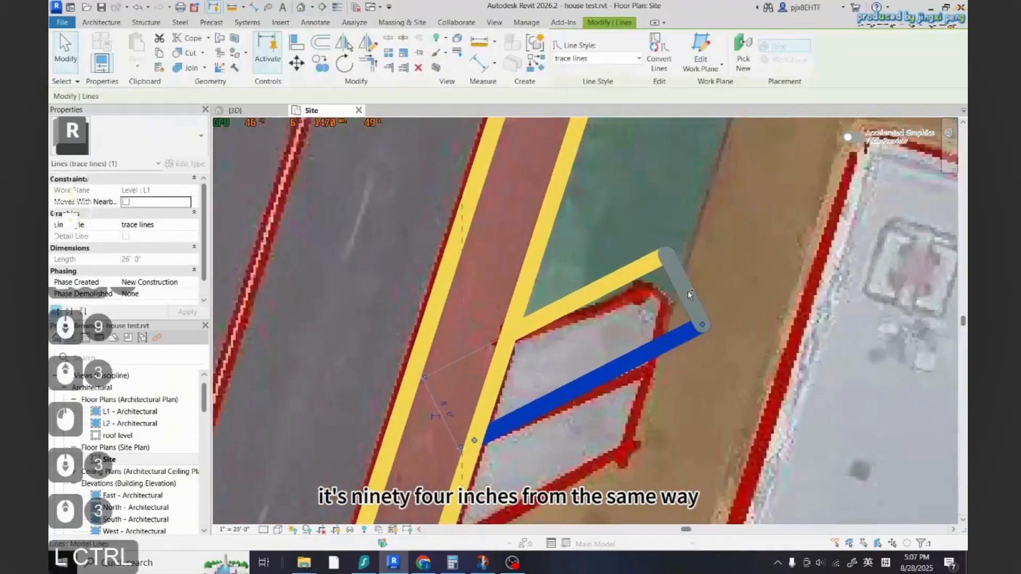
ctrl+click(685, 291)
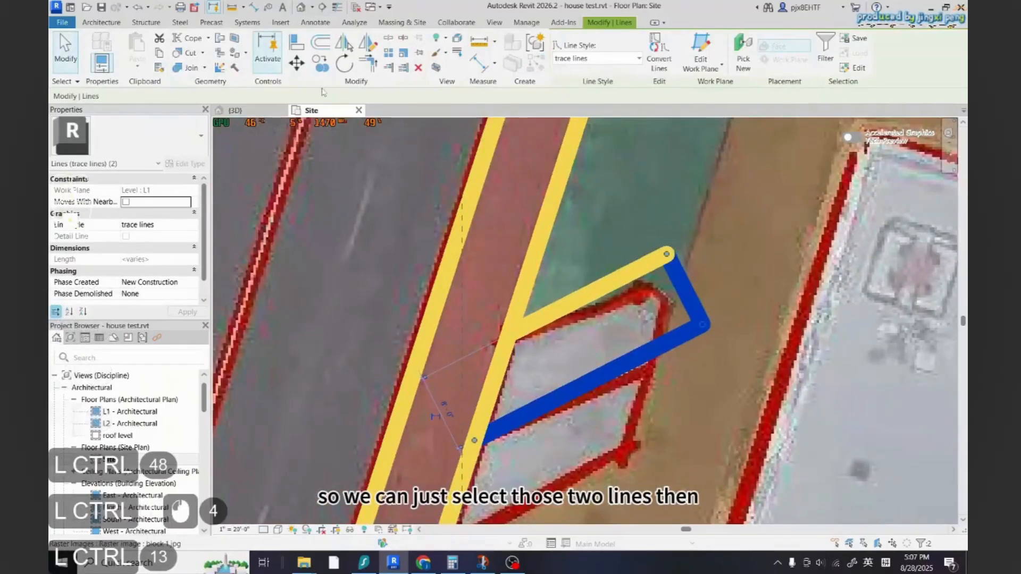
click(320, 63)
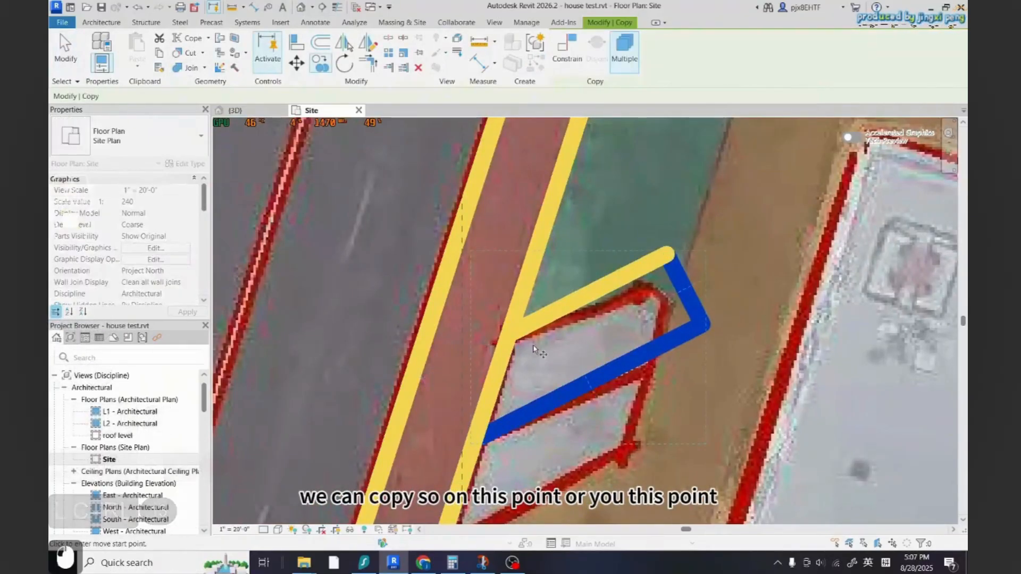
click(508, 336)
scroll(531, 340, down, 5)
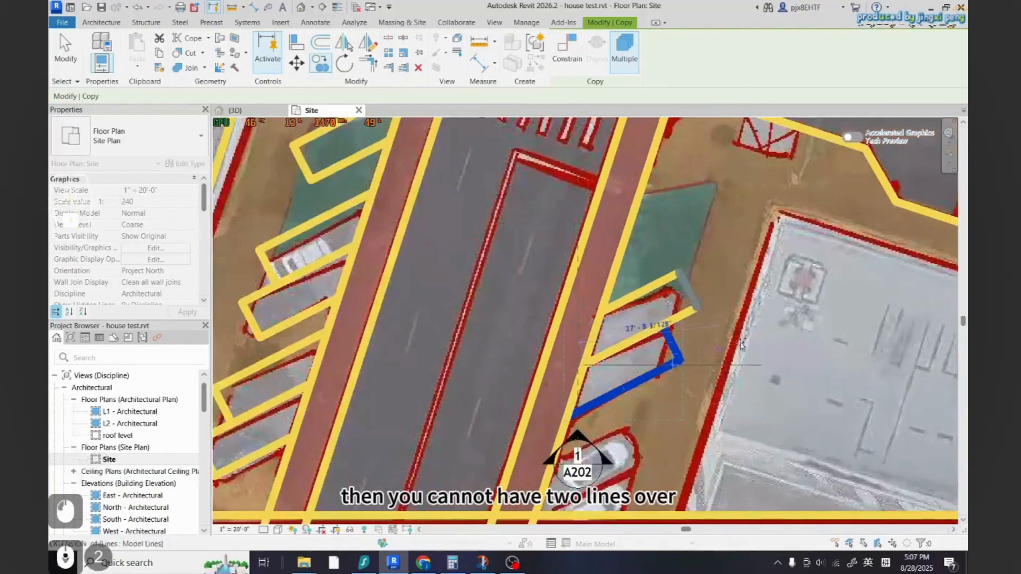
scroll(665, 343, down, 3)
scroll(654, 362, up, 7)
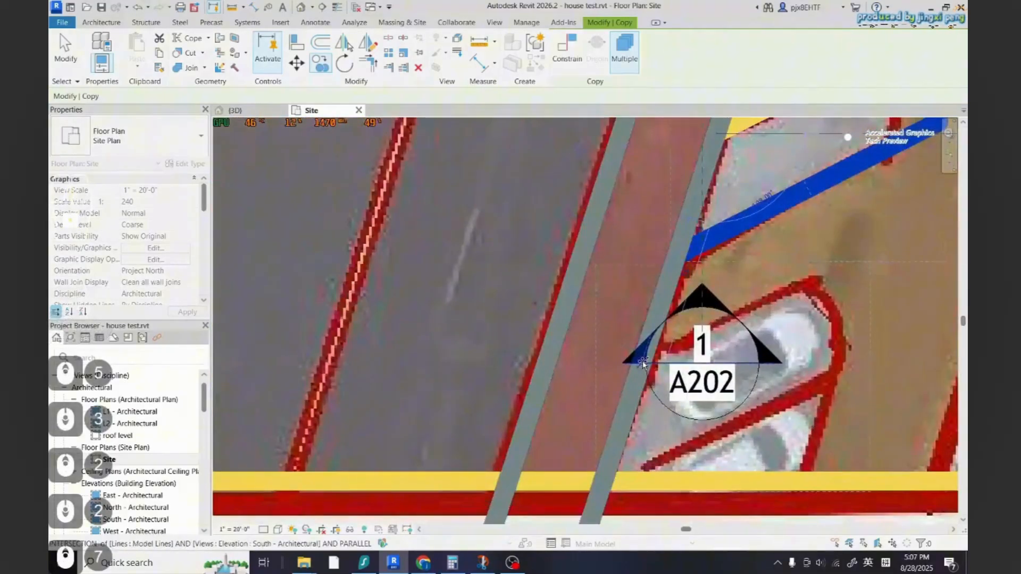
click(640, 373)
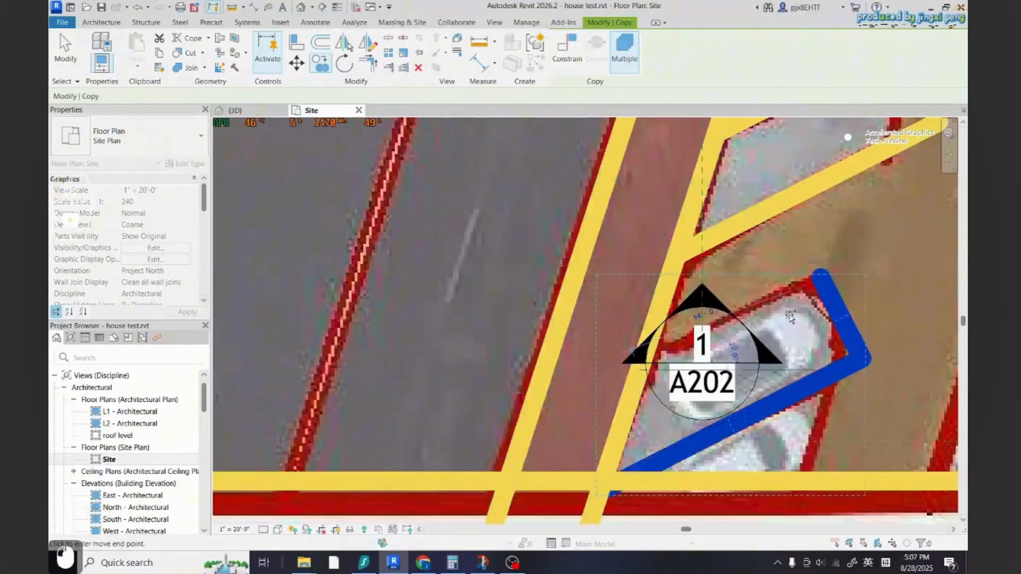
key(Escape)
key(Escape)
Draw a trace line from the copied 8' line's end perpendicular to the curb to close the new stall
scroll(638, 334, down, 2)
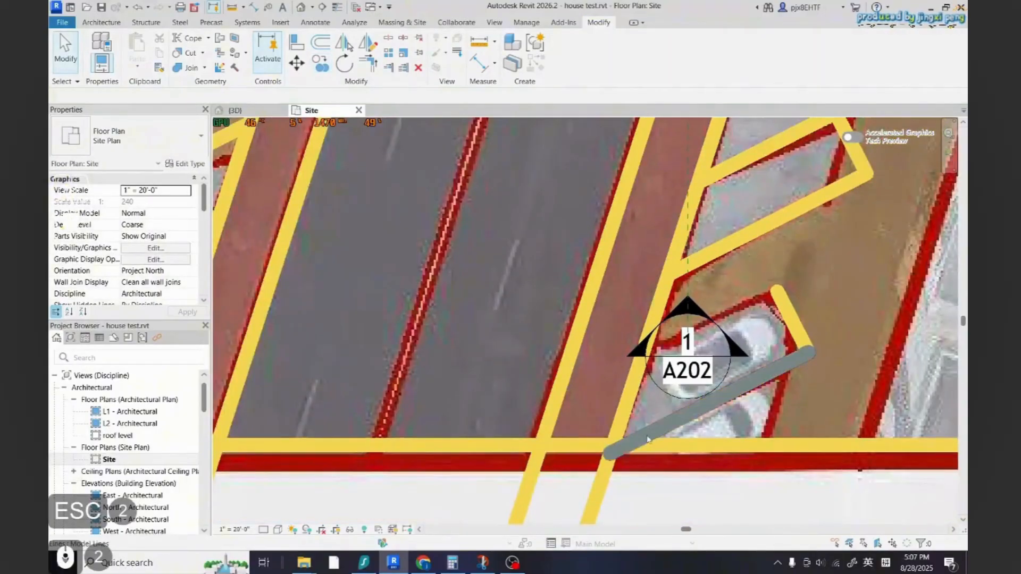
click(101, 23)
click(570, 58)
click(543, 53)
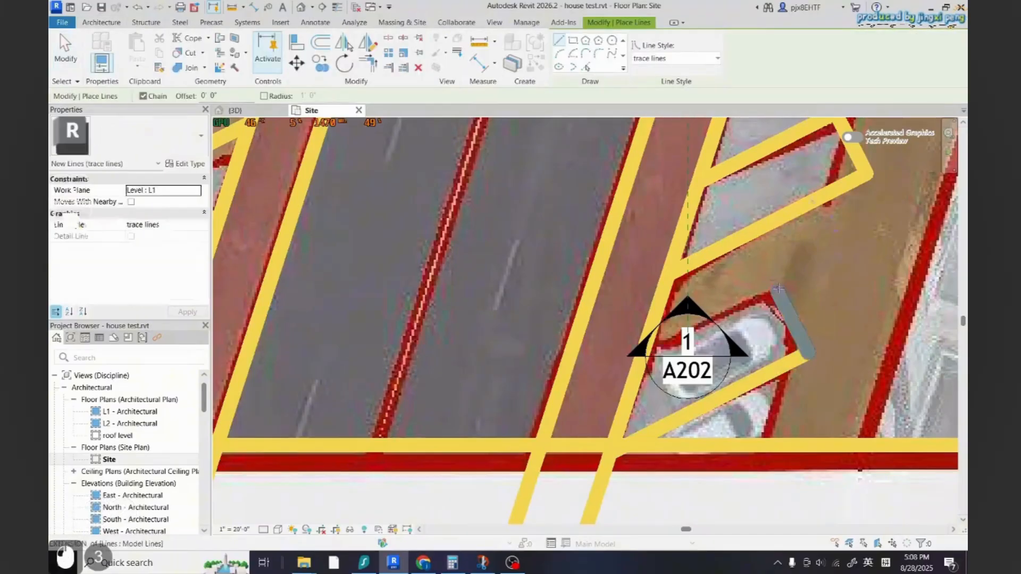
click(776, 292)
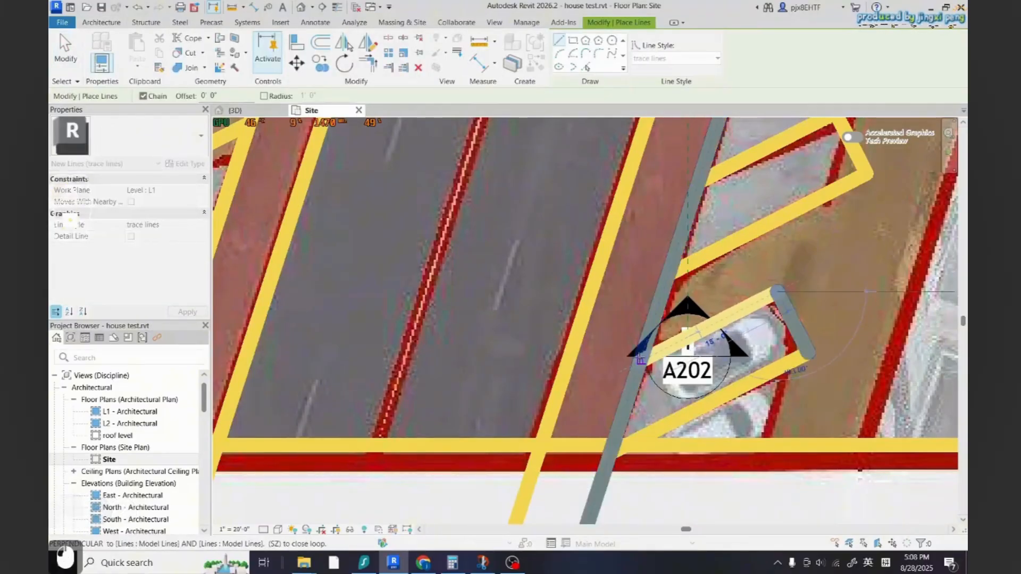
click(639, 360)
key(Escape)
key(Escape)
key(Escape)
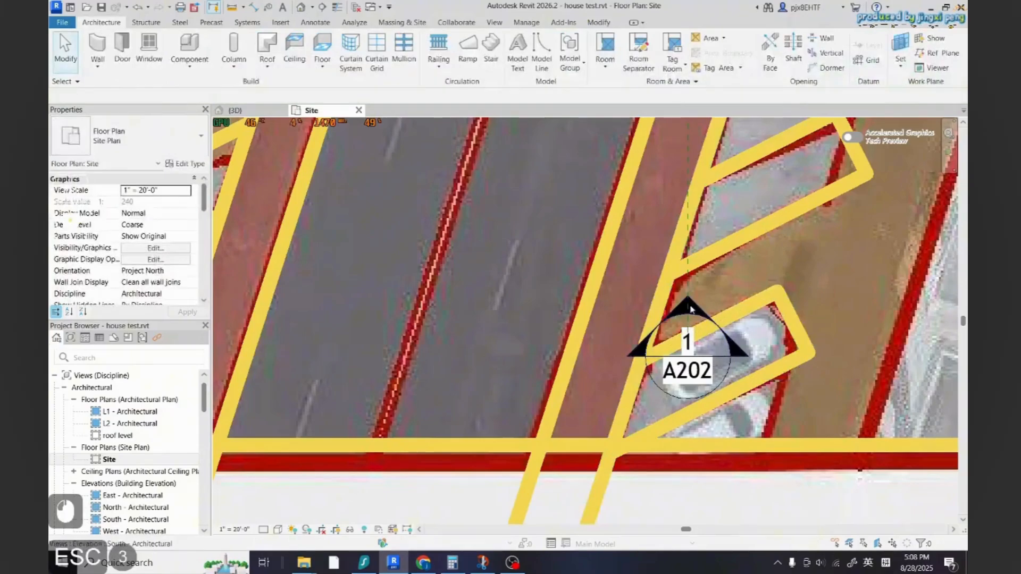
Try to delete or hide the elevation marker overlapping the southern parking stall in the site view
click(686, 361)
scroll(639, 480, down, 6)
scroll(639, 480, down, 5)
scroll(612, 404, up, 7)
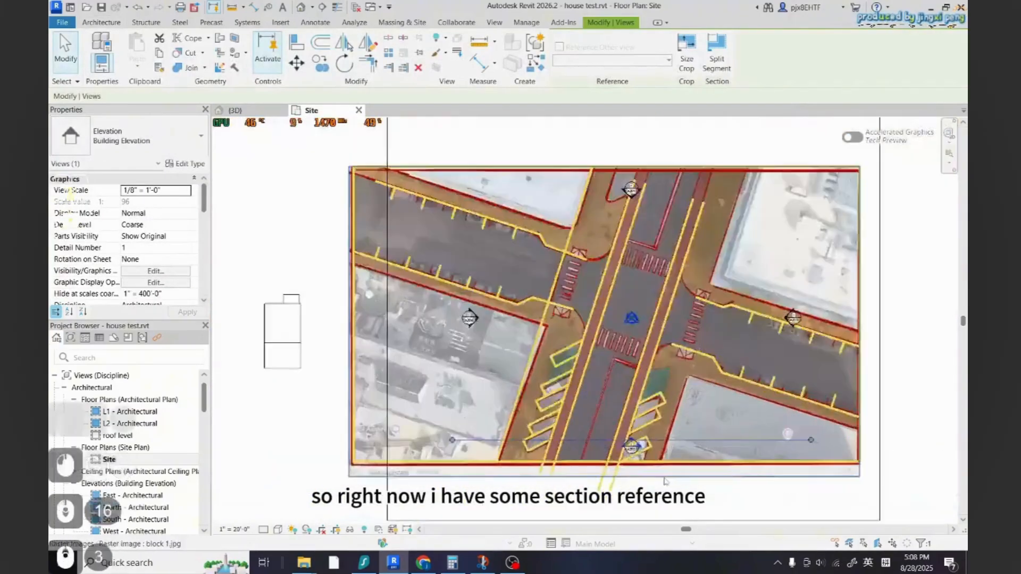
scroll(611, 435, up, 4)
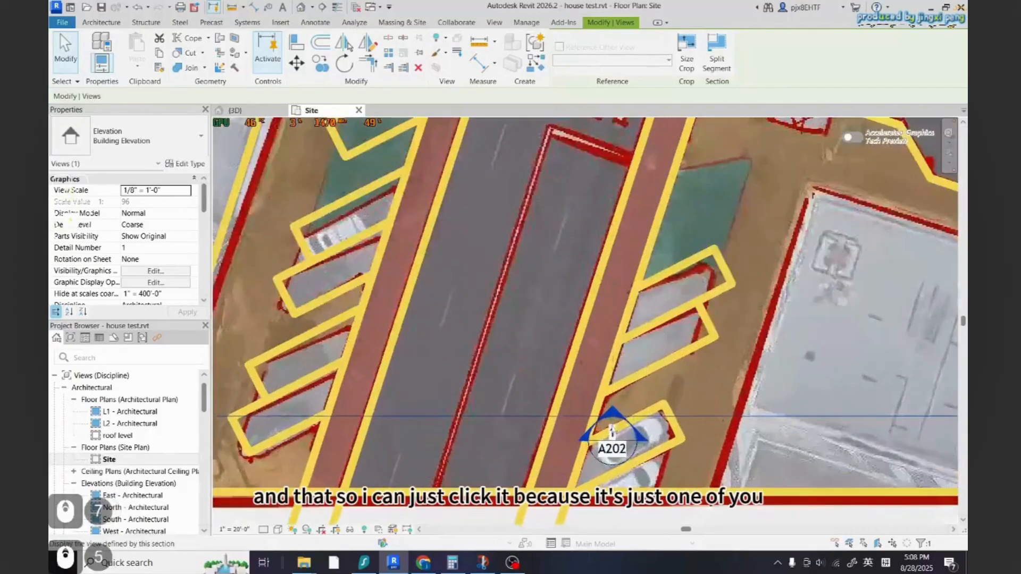
right_click(610, 425)
click(659, 286)
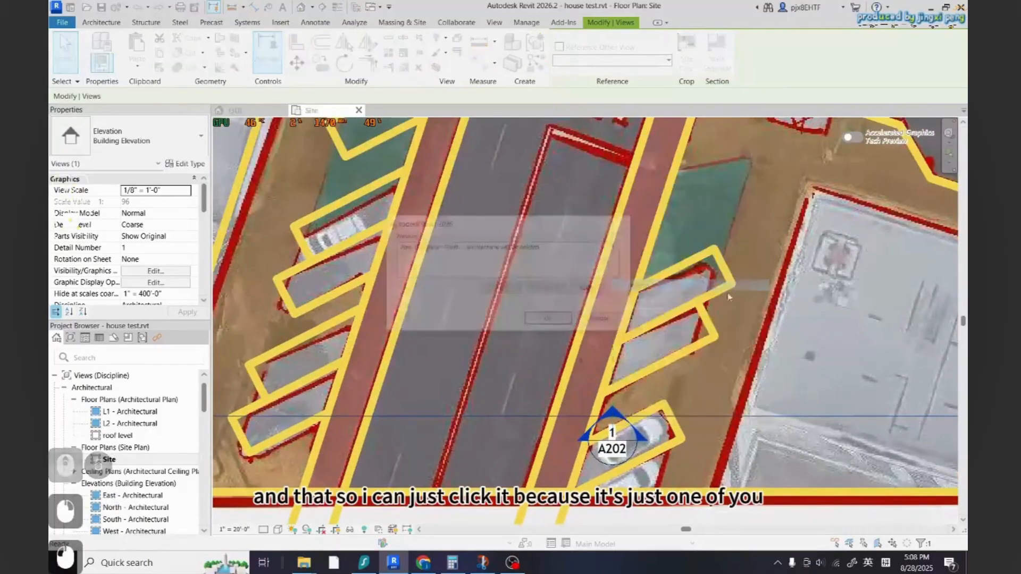
key(Escape)
right_click(611, 434)
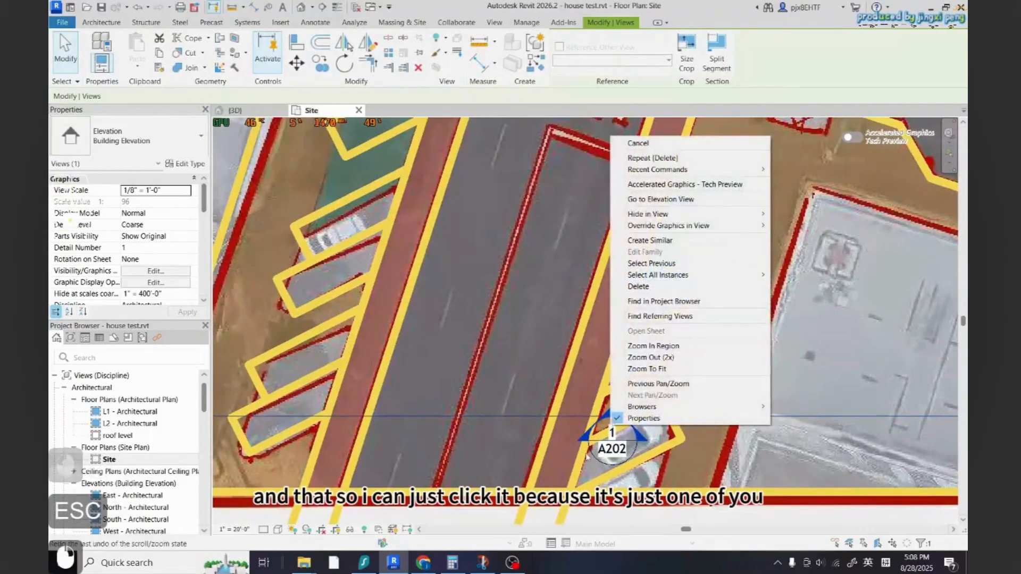
key(Escape)
click(613, 437)
right_click(615, 439)
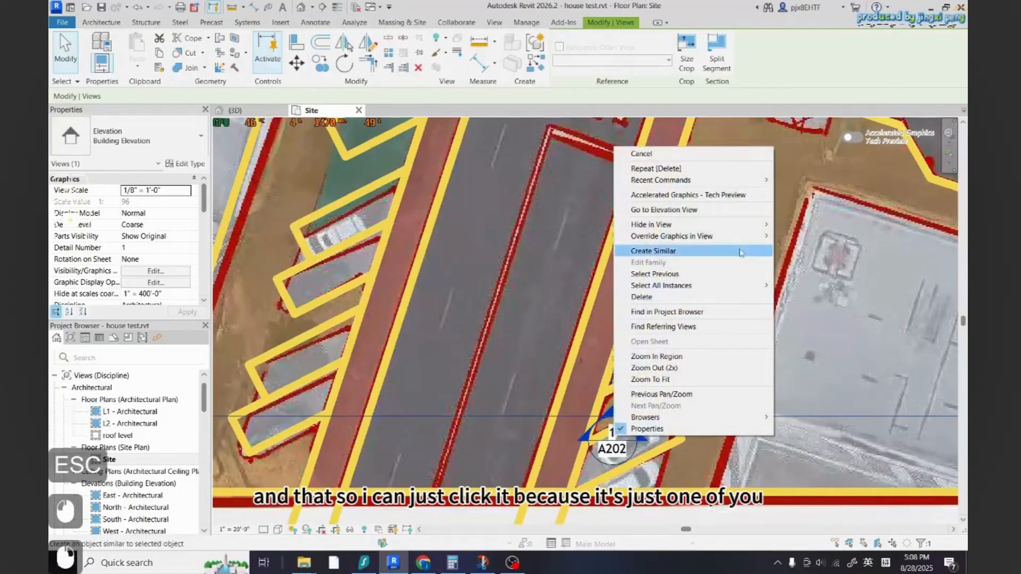
click(741, 224)
click(792, 223)
scroll(616, 438, down, 1)
click(636, 437)
right_click(643, 436)
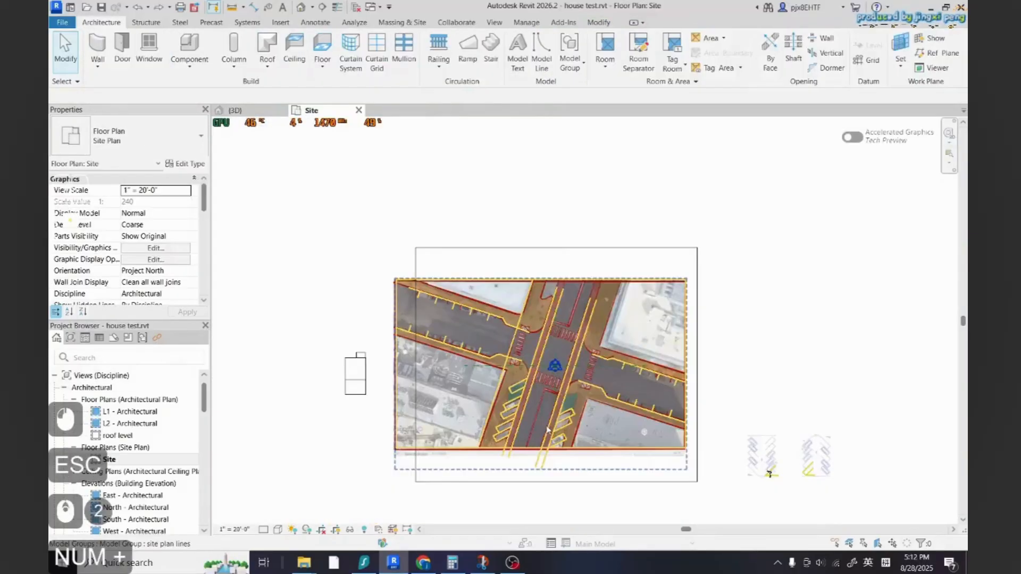
scroll(538, 353, up, 2)
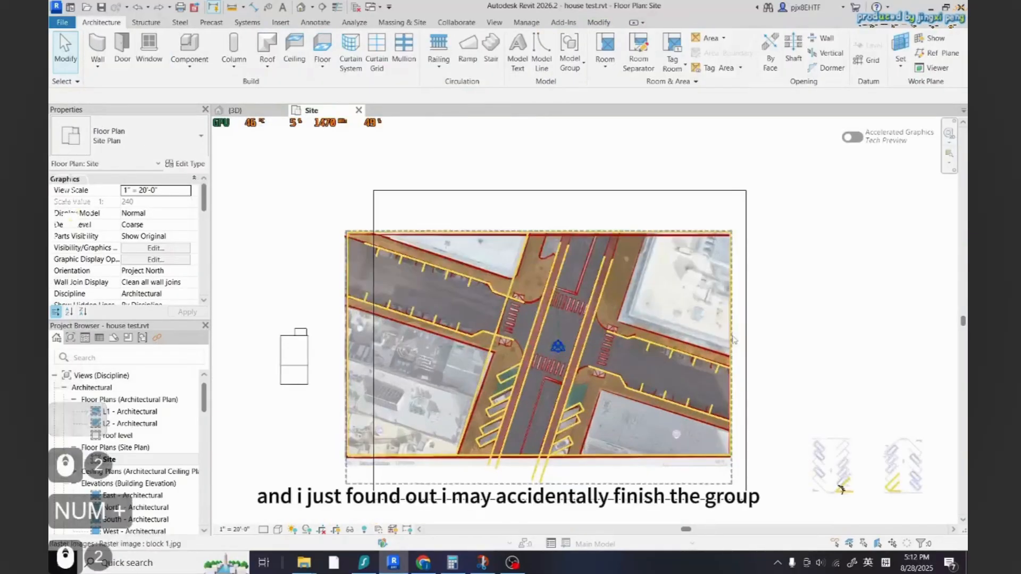
Ungroup the site plan lines model group
click(732, 319)
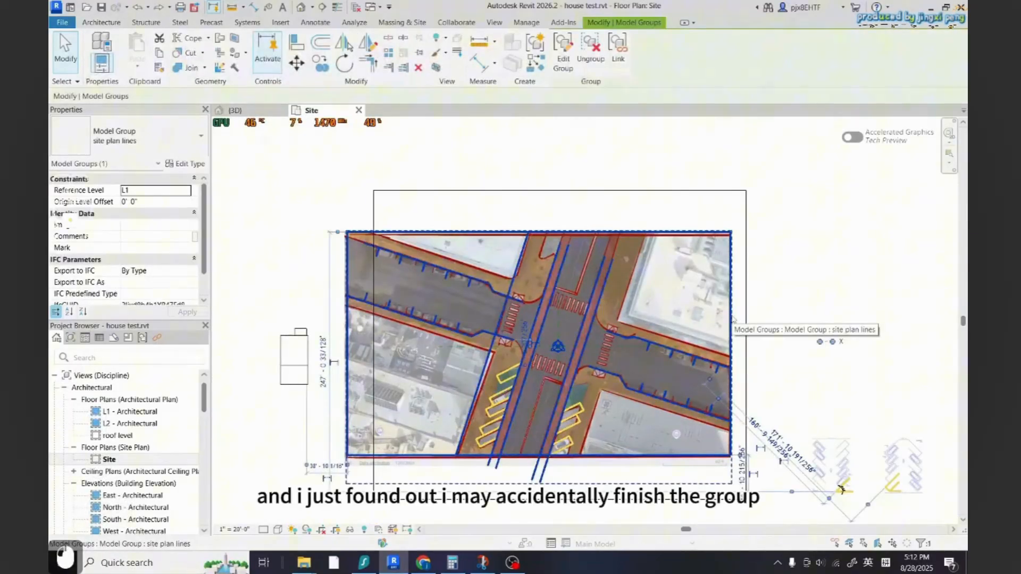
key(Escape)
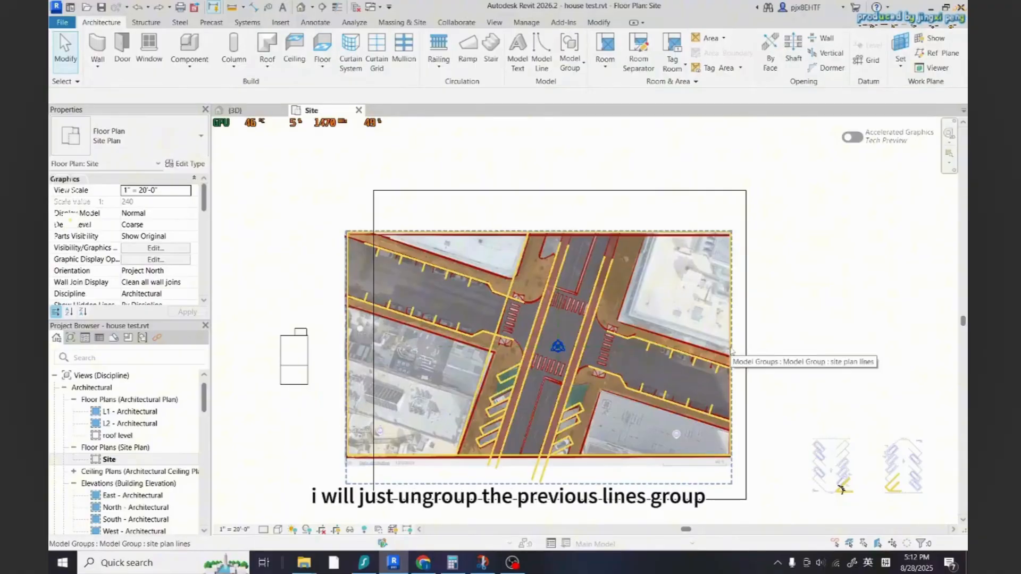
click(585, 407)
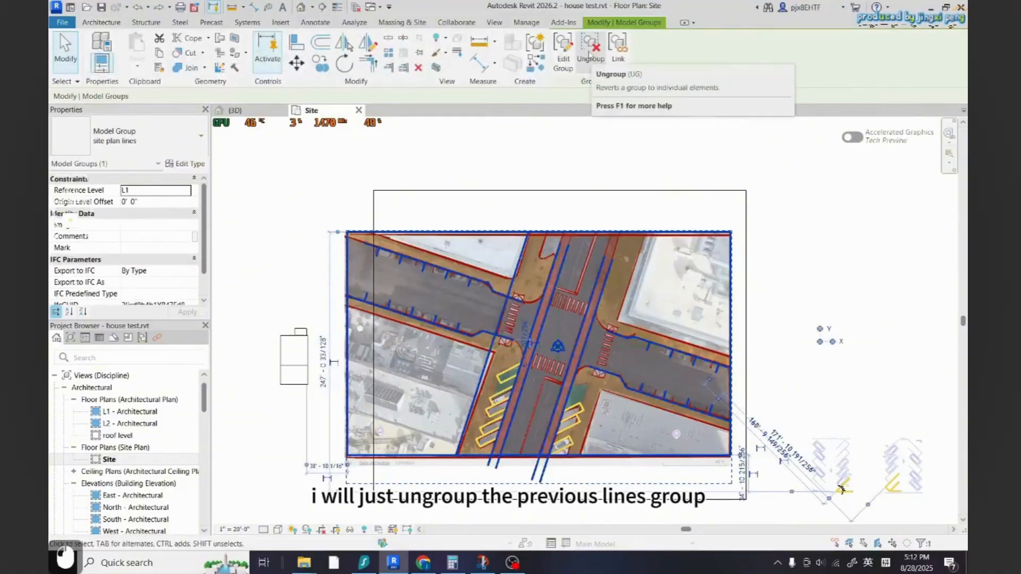
click(589, 55)
key(Escape)
key(Escape)
Select all visible trace lines and group them into a model group named "site plan base"
click(508, 373)
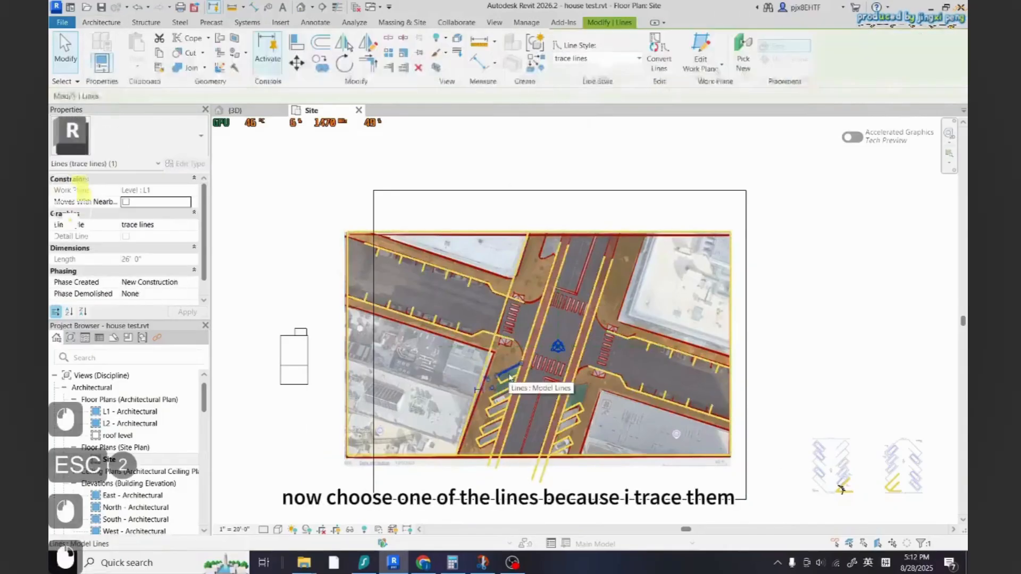
right_click(509, 376)
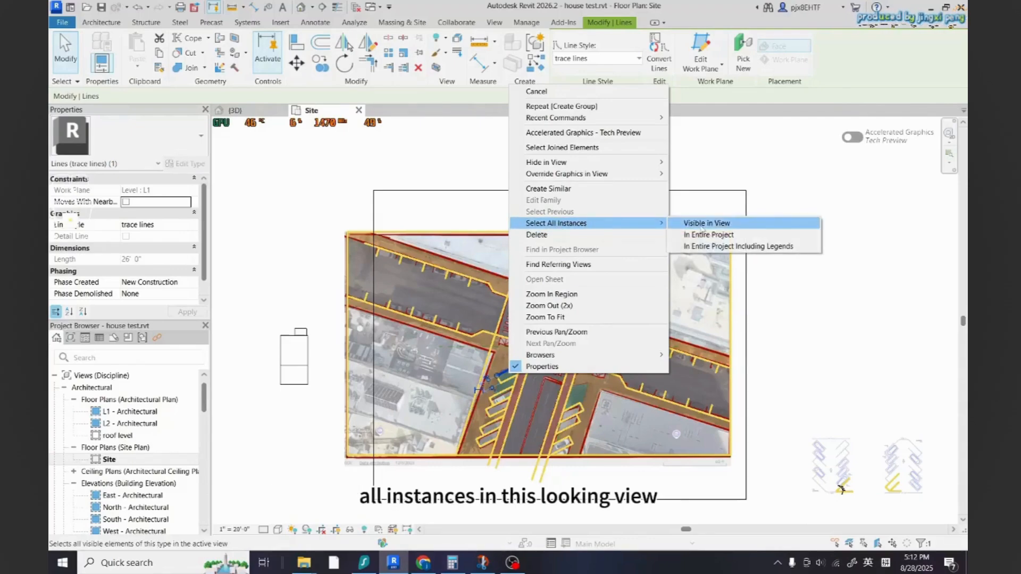
click(707, 223)
click(535, 45)
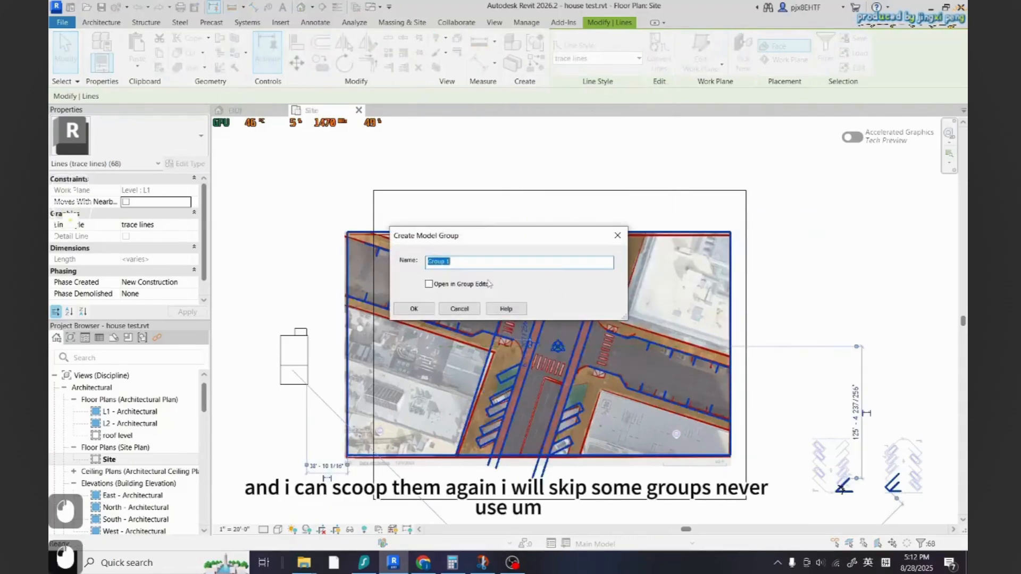
text(site plan lines)
click(420, 311)
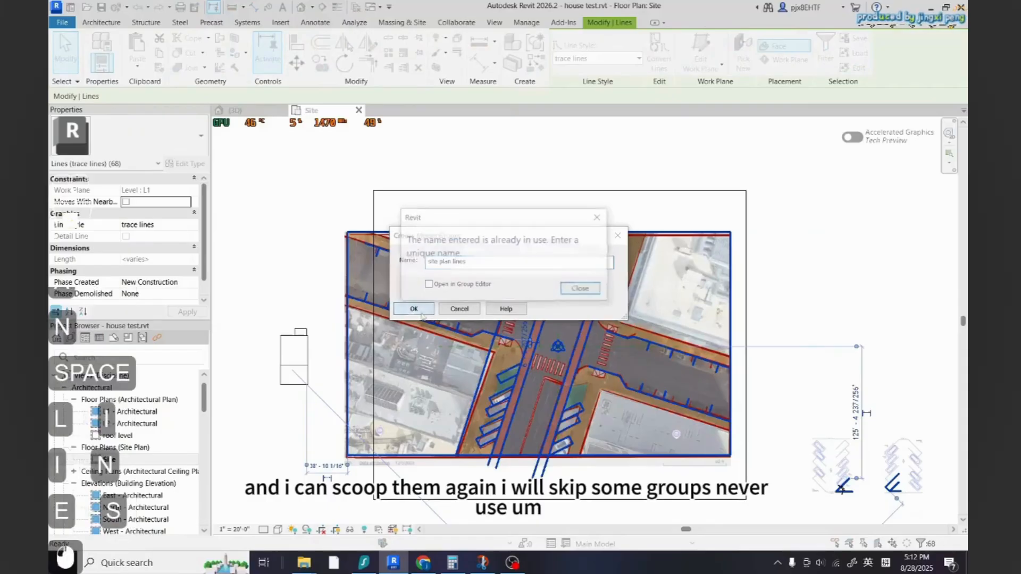
key(Return)
double_click(457, 262)
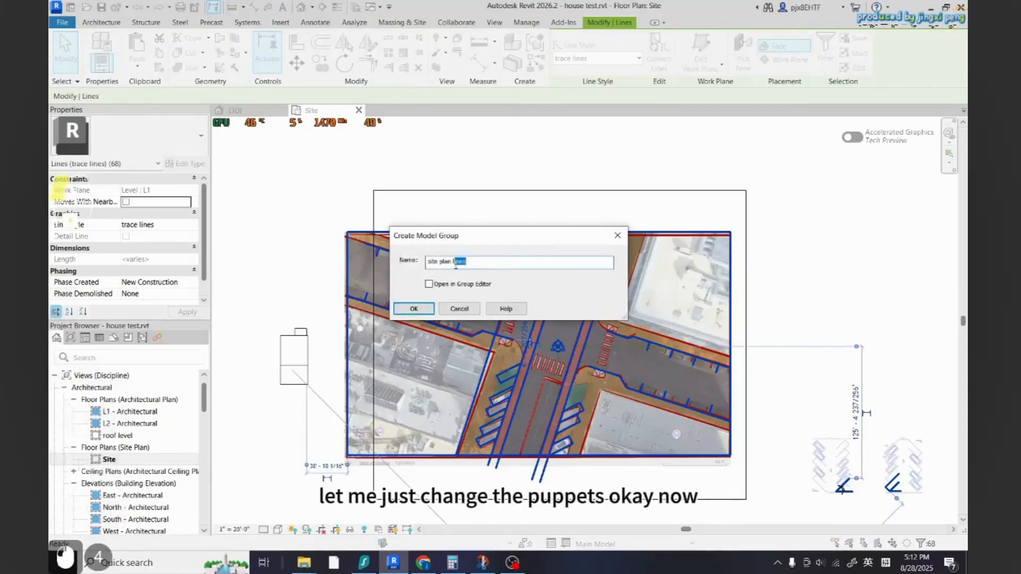
text(base)
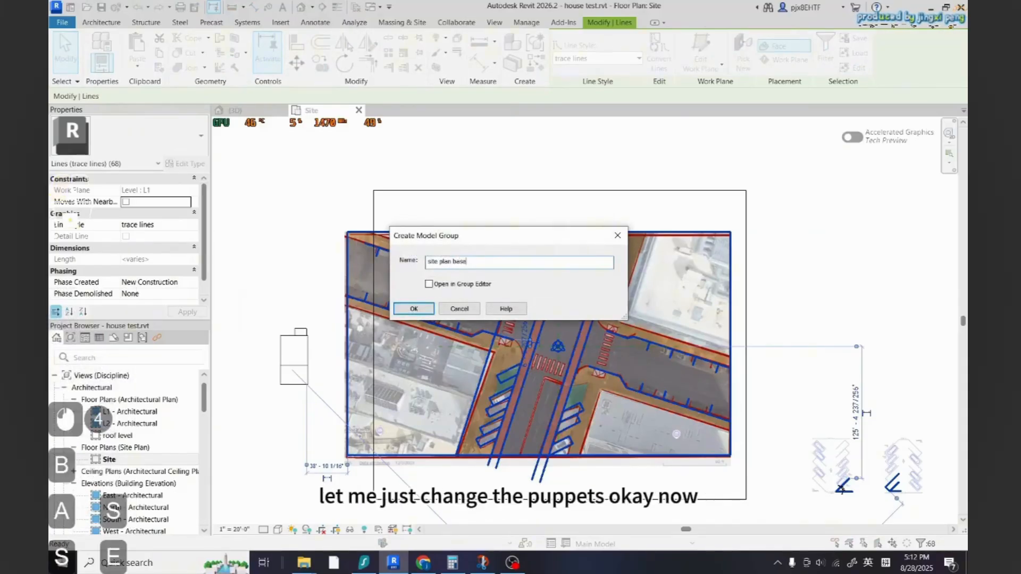
click(414, 309)
key(Escape)
key(Escape)
key(Escape)
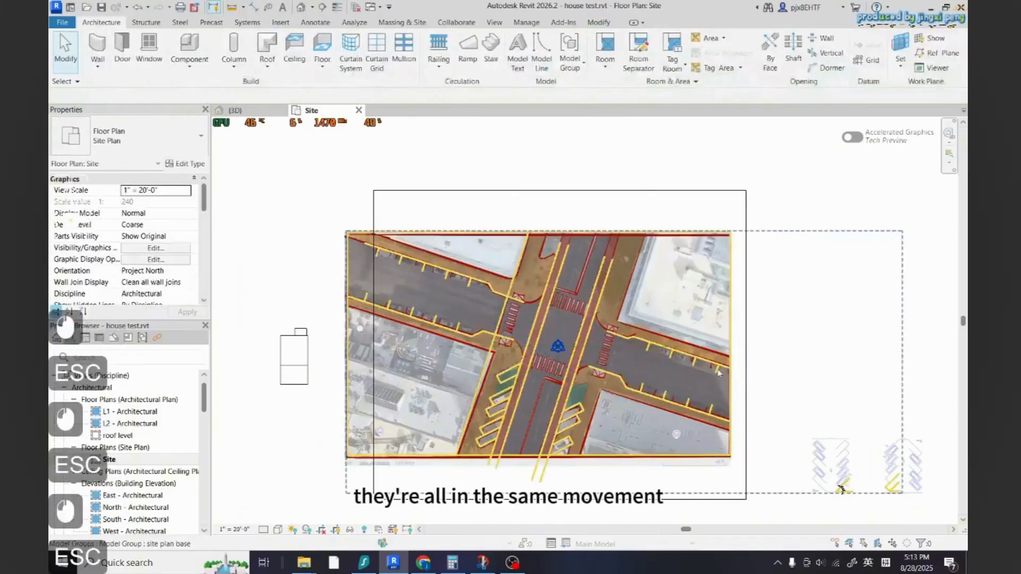
Open the site plan base group for editing
click(717, 373)
scroll(500, 328, up, 3)
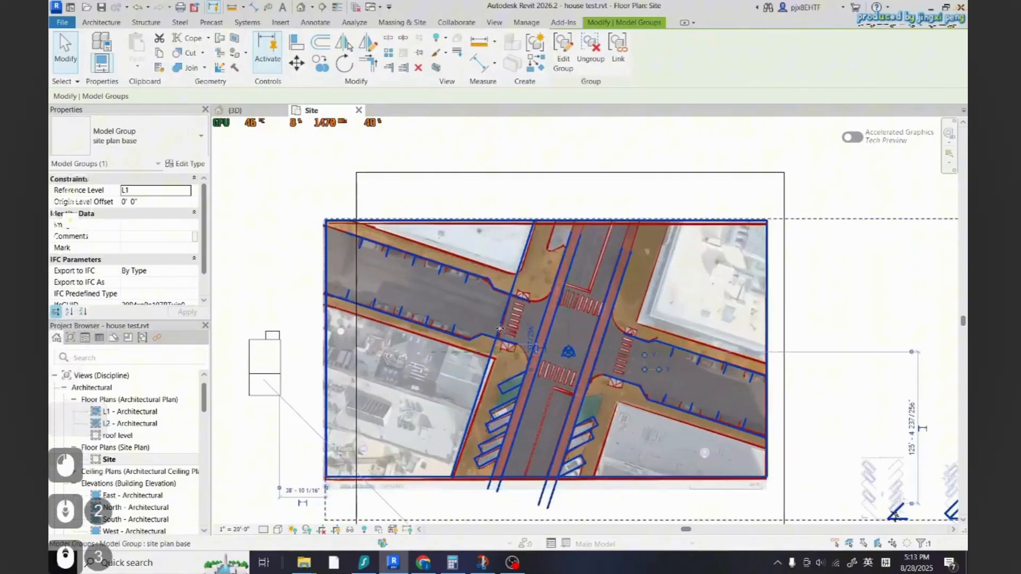
key(Escape)
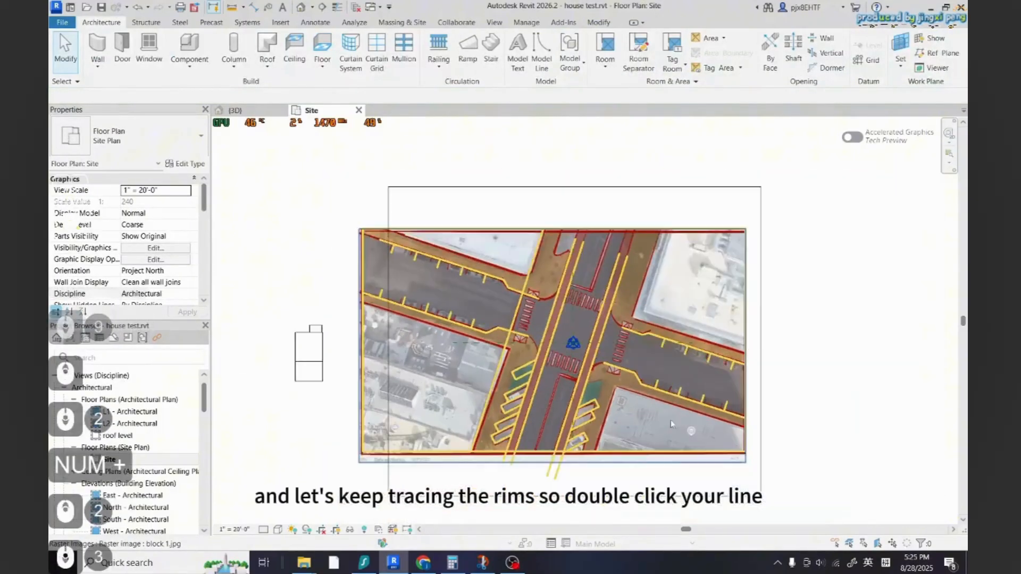
scroll(536, 345, up, 5)
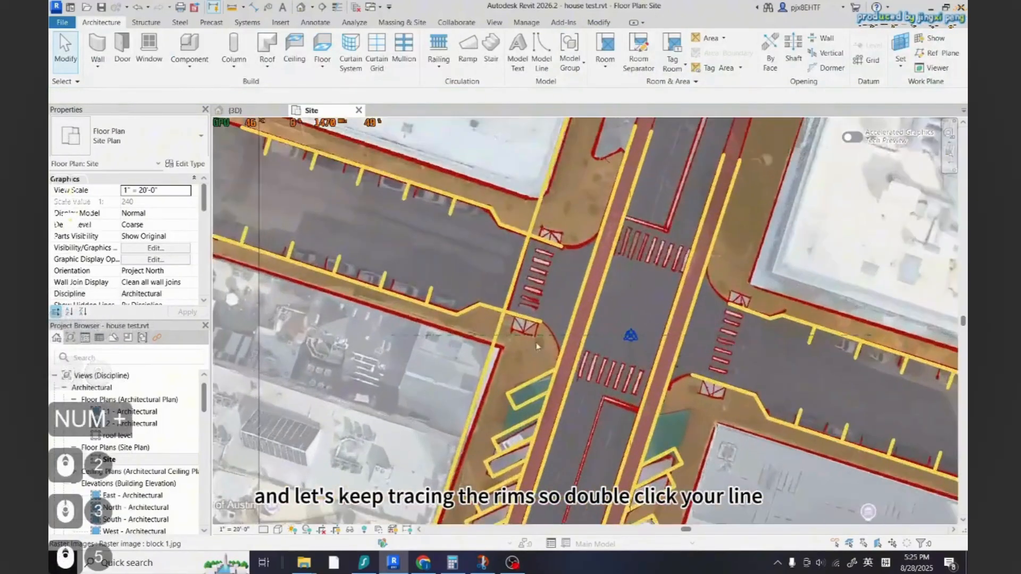
scroll(536, 346, down, 1)
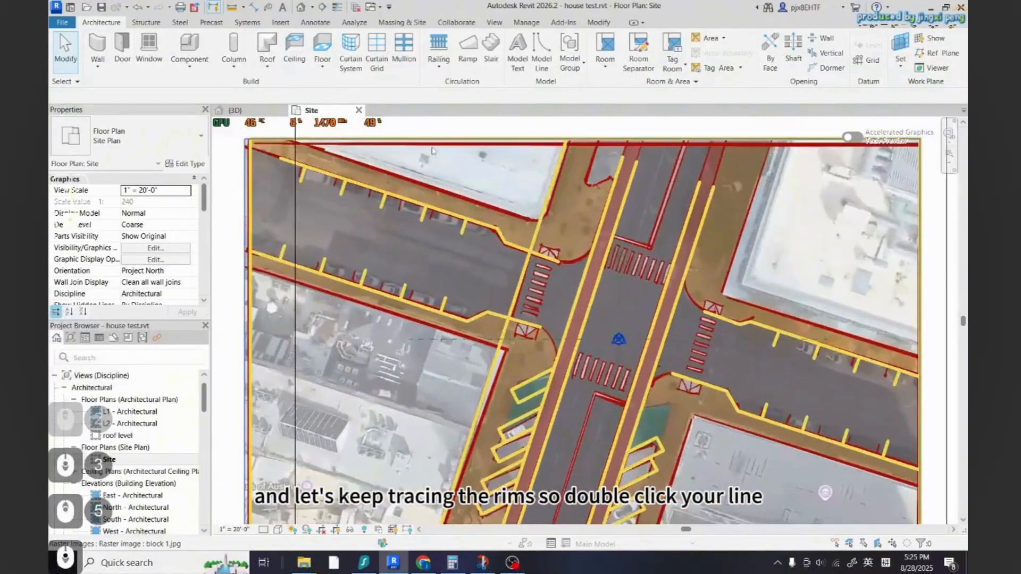
double_click(549, 311)
scroll(573, 254, down, 3)
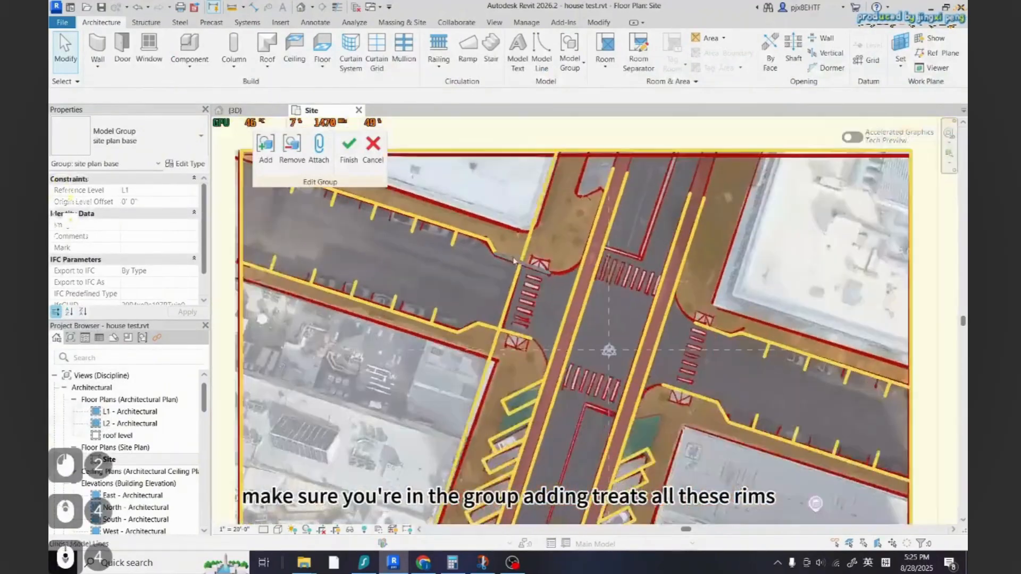
scroll(502, 323, up, 6)
scroll(409, 348, up, 4)
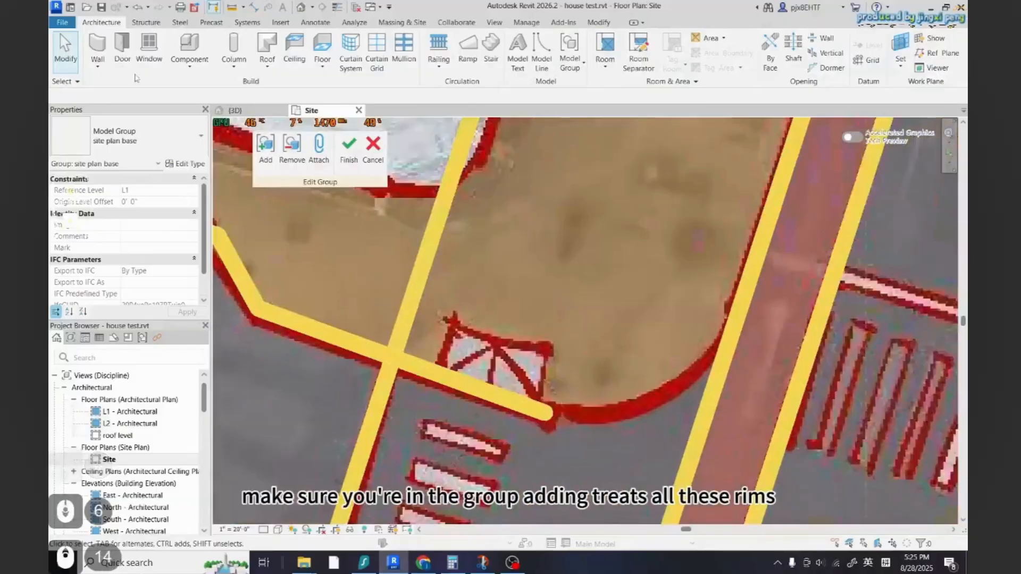
scroll(579, 281, down, 2)
click(541, 52)
scroll(480, 352, up, 5)
click(441, 372)
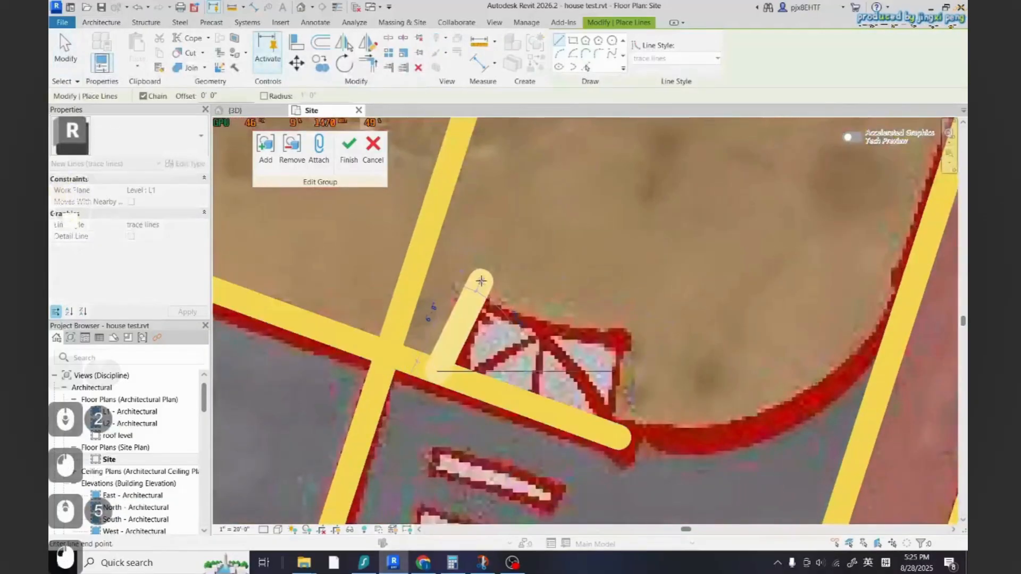
click(477, 275)
key(ctrl+z)
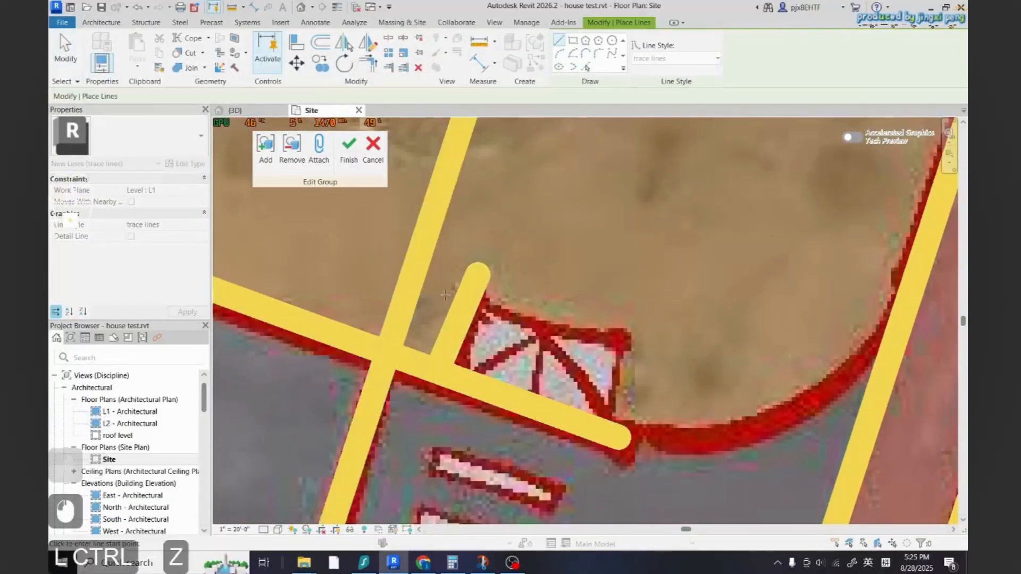
key(Escape)
click(454, 328)
key(Delete)
Draw a trace line from the curb along the side of the hatched area near the crosswalk and set its length to 6' 6"
click(541, 52)
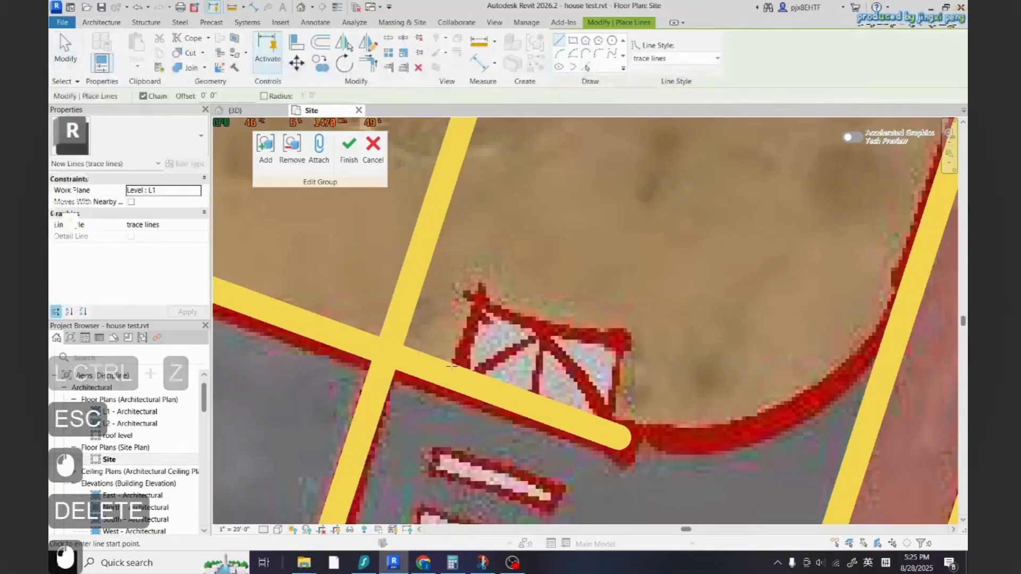
click(441, 371)
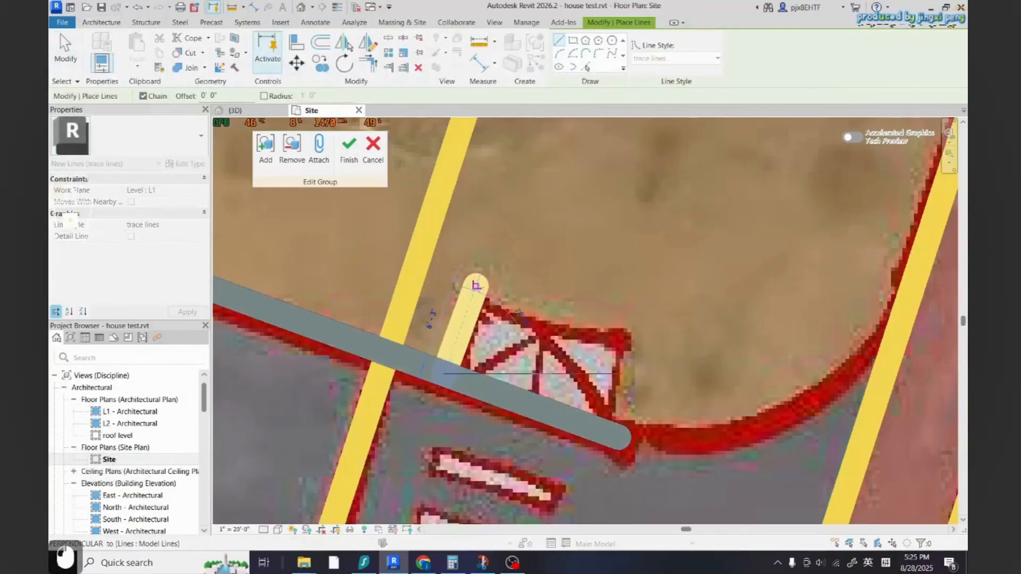
click(475, 285)
key(Escape)
key(Escape)
key(Escape)
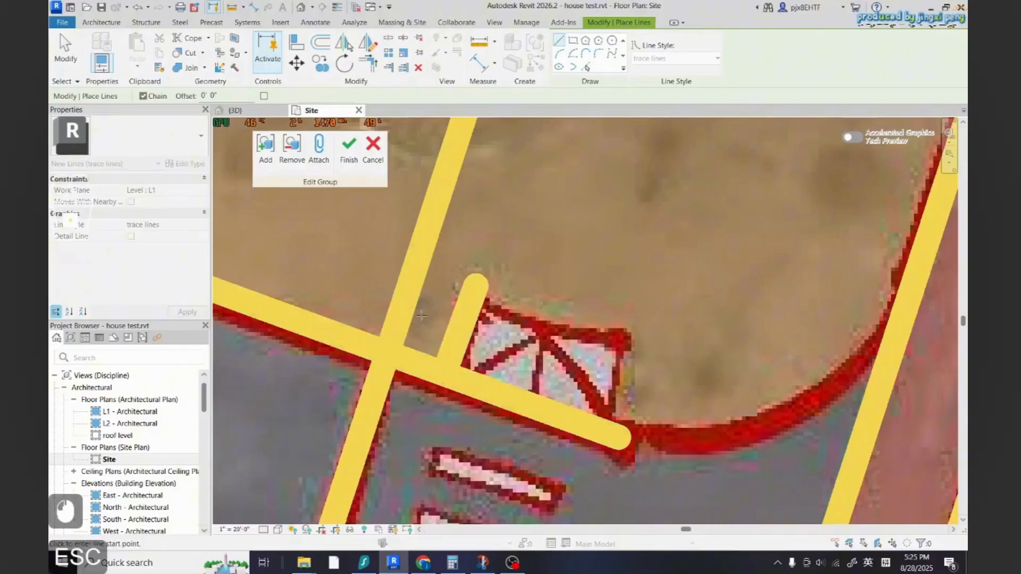
click(462, 323)
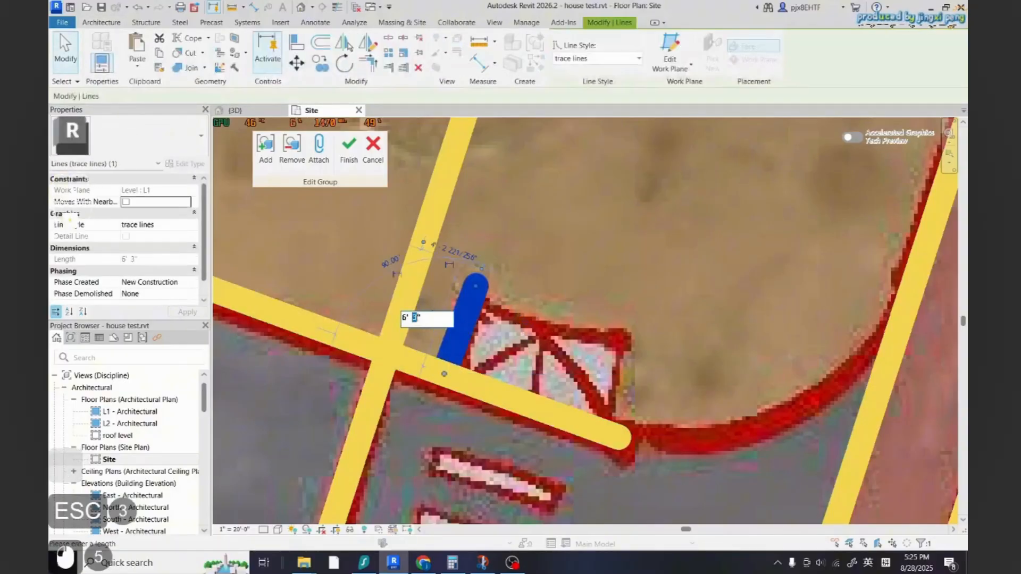
text(6)
click(512, 274)
key(Escape)
click(474, 290)
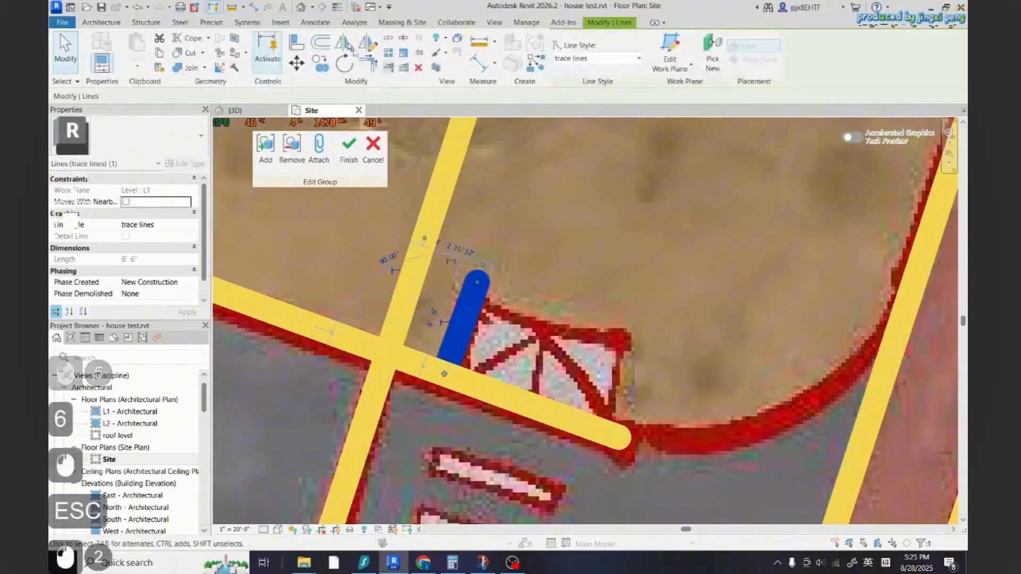
Trace the hatched area's top and far side with chained lines ending back at the curb
click(536, 63)
click(477, 281)
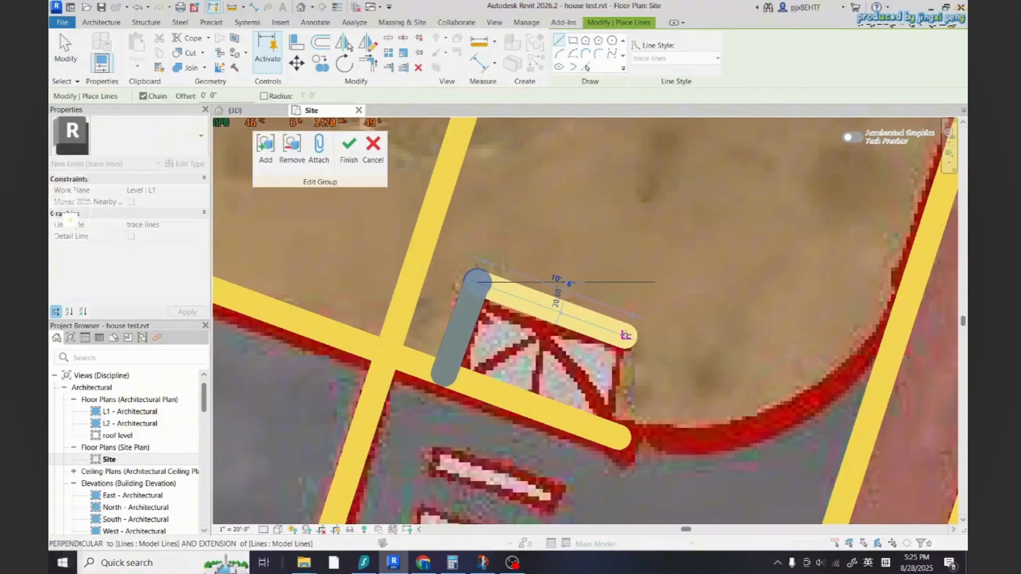
click(626, 335)
click(590, 427)
key(Escape)
Trace a second hatched area beside the curb with two chained trace lines
scroll(516, 319, down, 8)
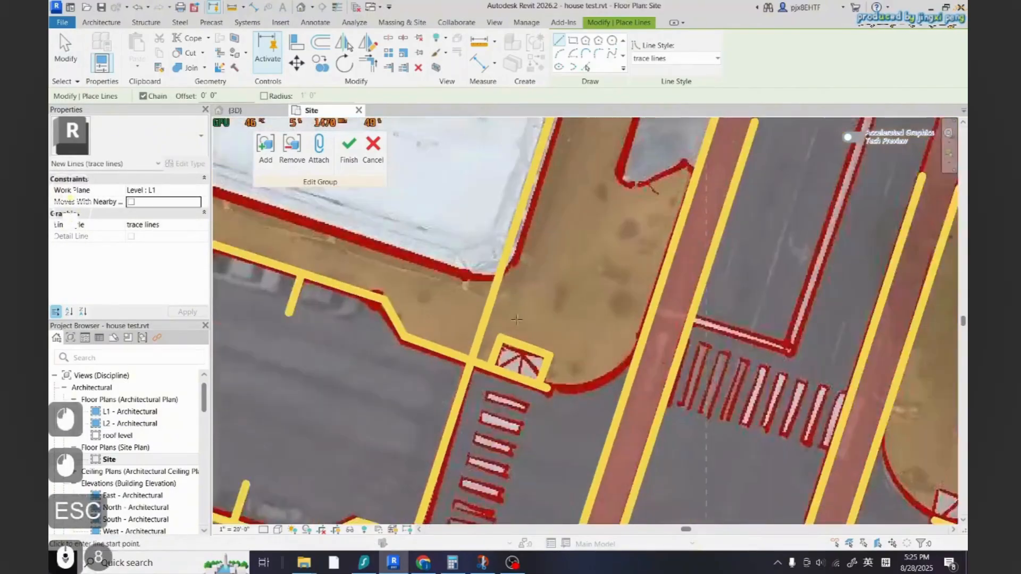
scroll(516, 319, down, 14)
scroll(524, 319, up, 20)
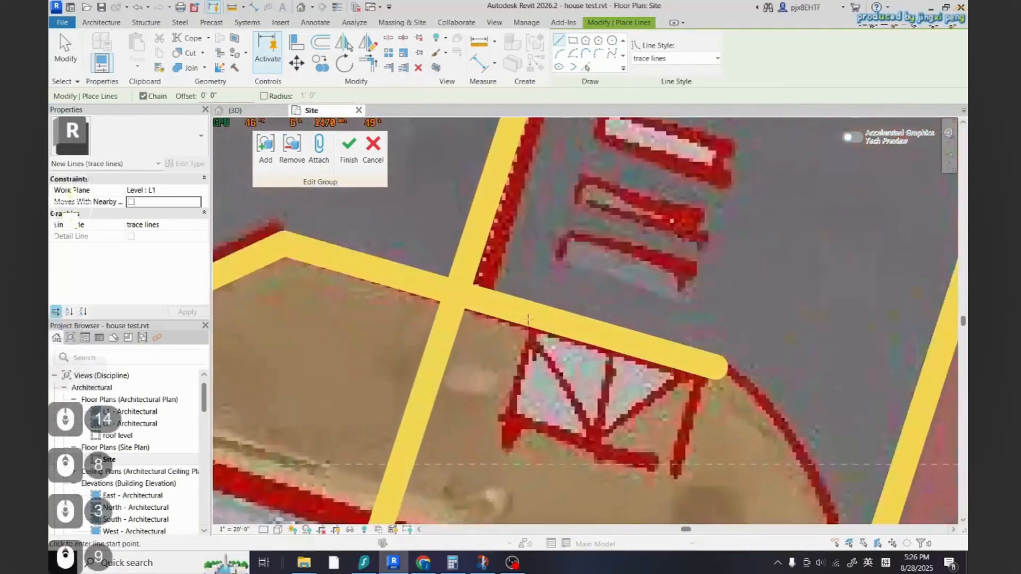
click(529, 316)
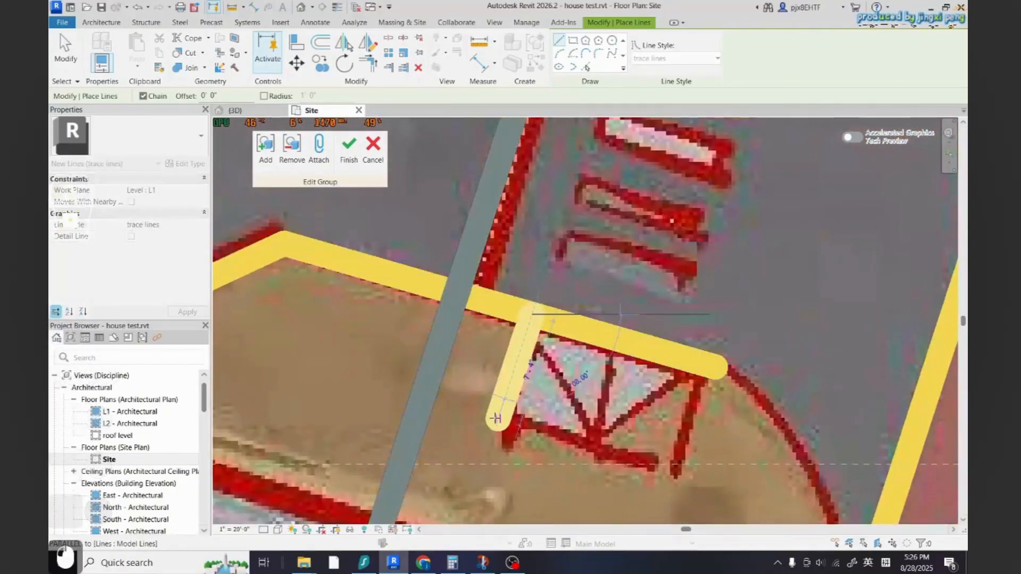
click(499, 413)
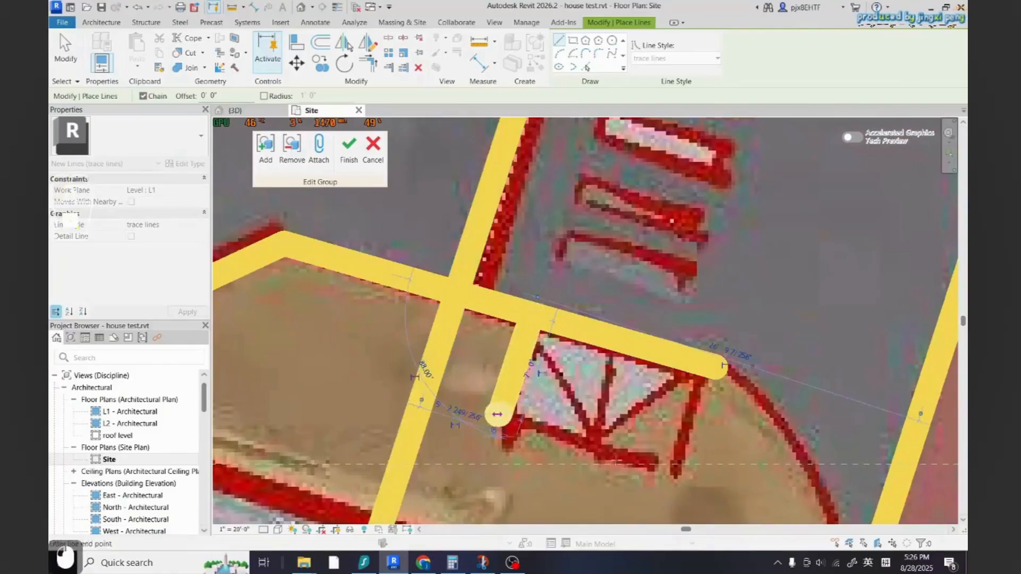
click(665, 467)
Trace a third hatched area at the end of the curb curve with chained lines down to the curb
scroll(662, 463, down, 8)
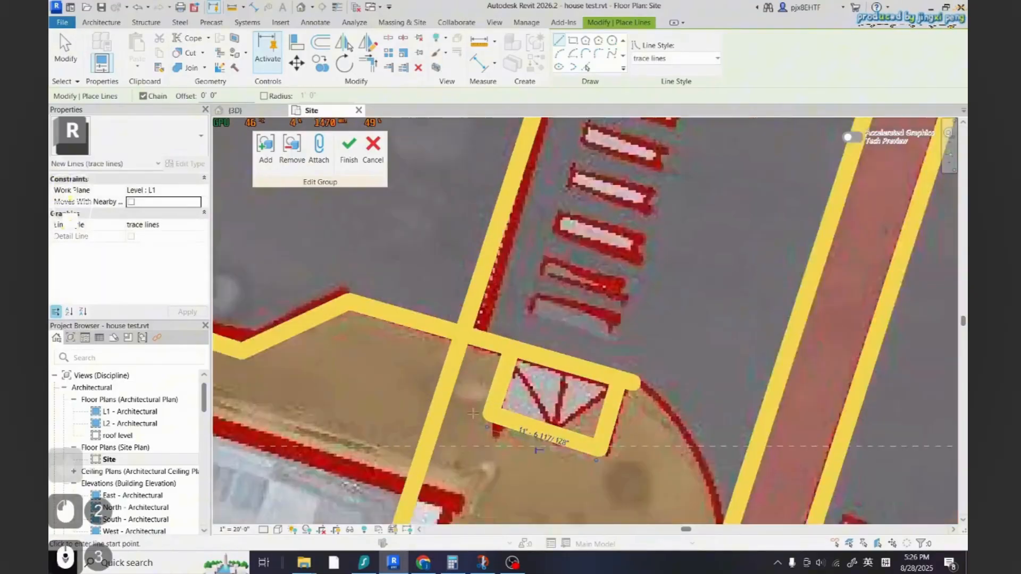
scroll(484, 399, up, 12)
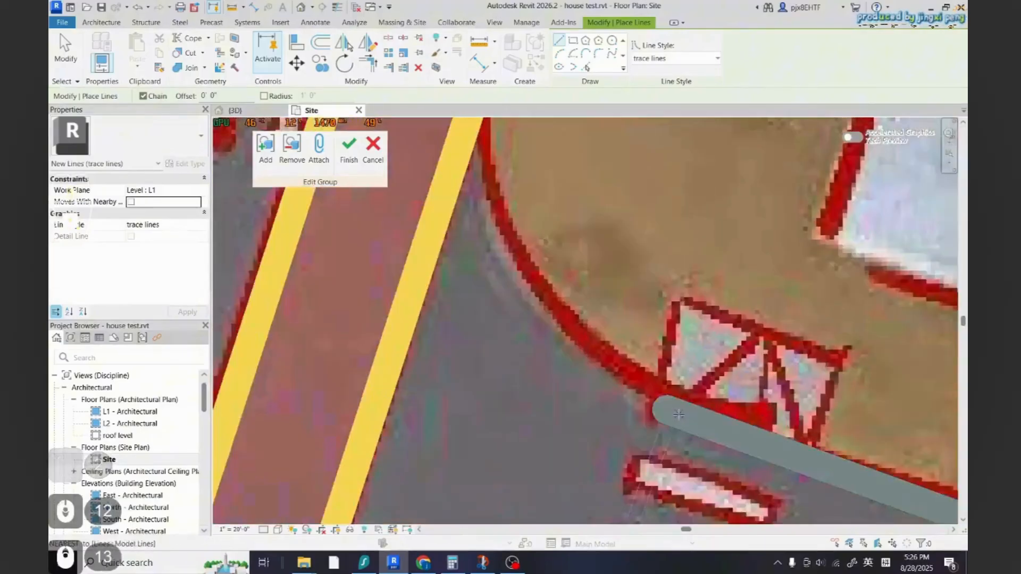
click(711, 312)
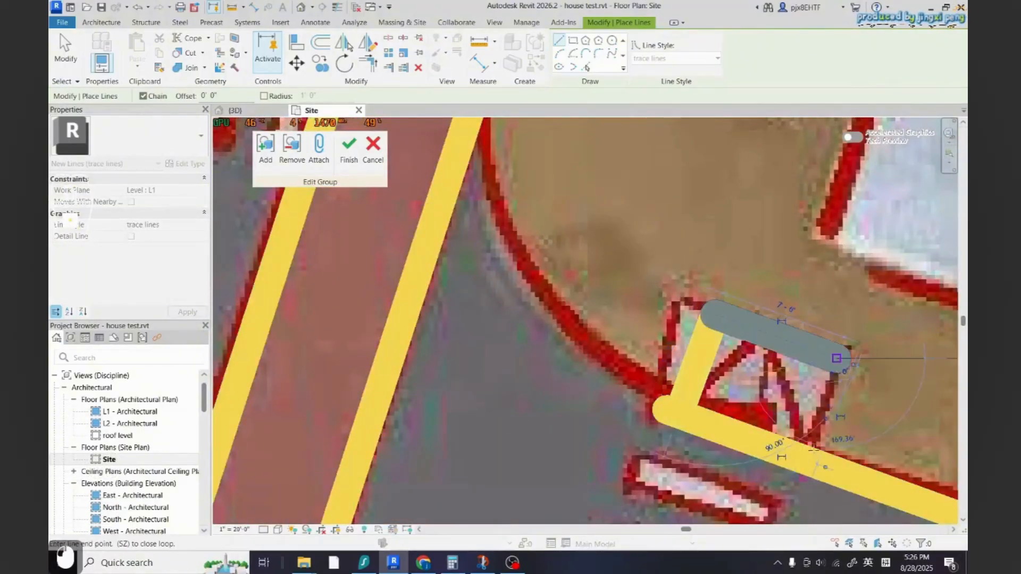
click(843, 357)
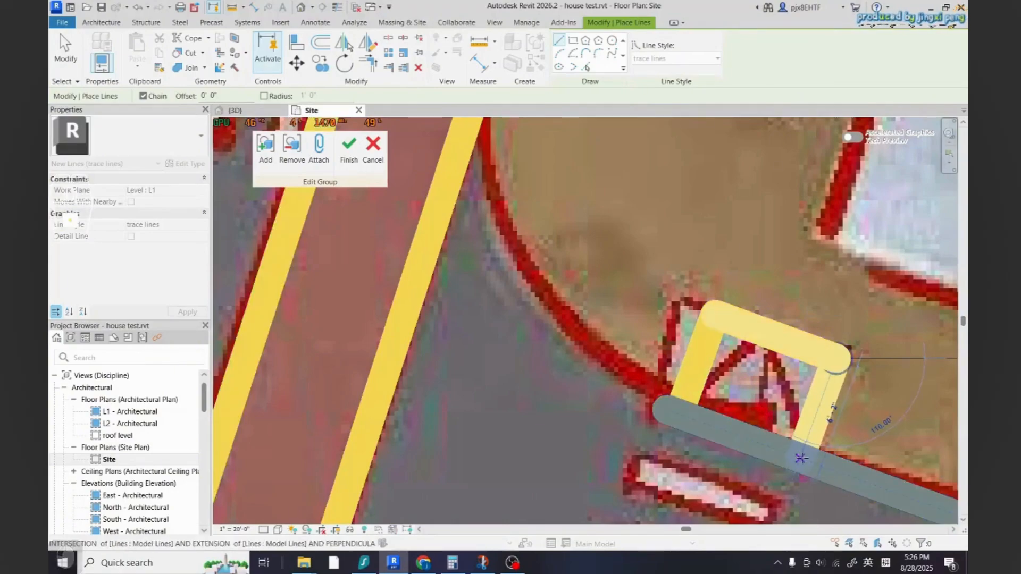
scroll(800, 458, up, 3)
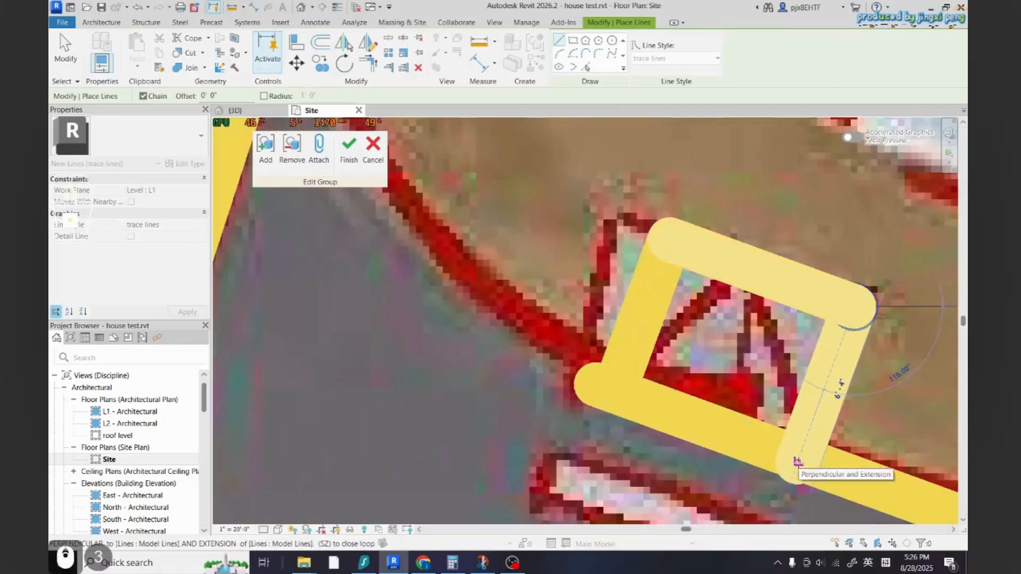
click(797, 461)
key(Escape)
key(Escape)
Delete the third area's top and far side lines and set its remaining side line's length to 6' 6"
scroll(798, 460, down, 1)
click(813, 403)
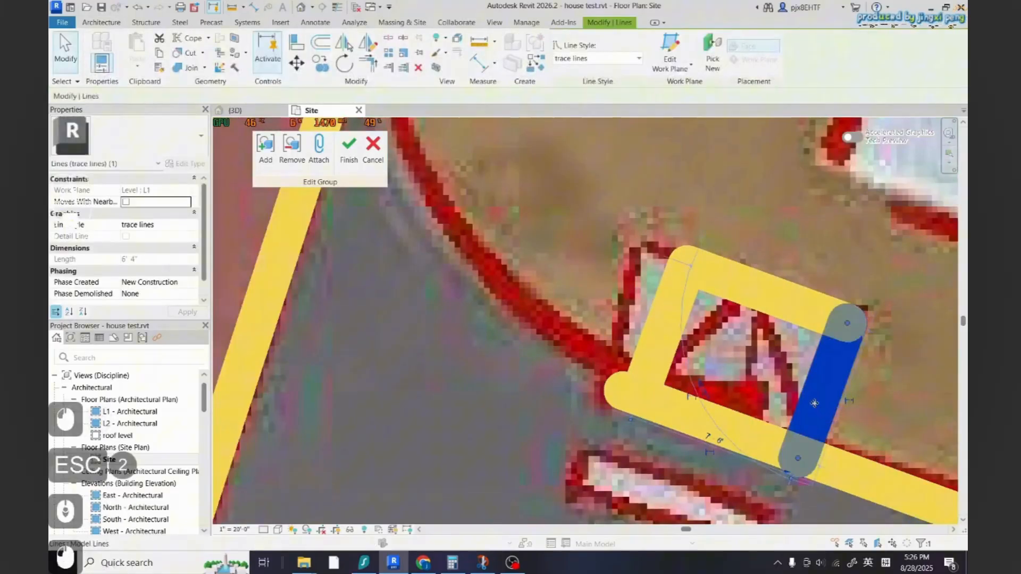
key(Delete)
click(774, 301)
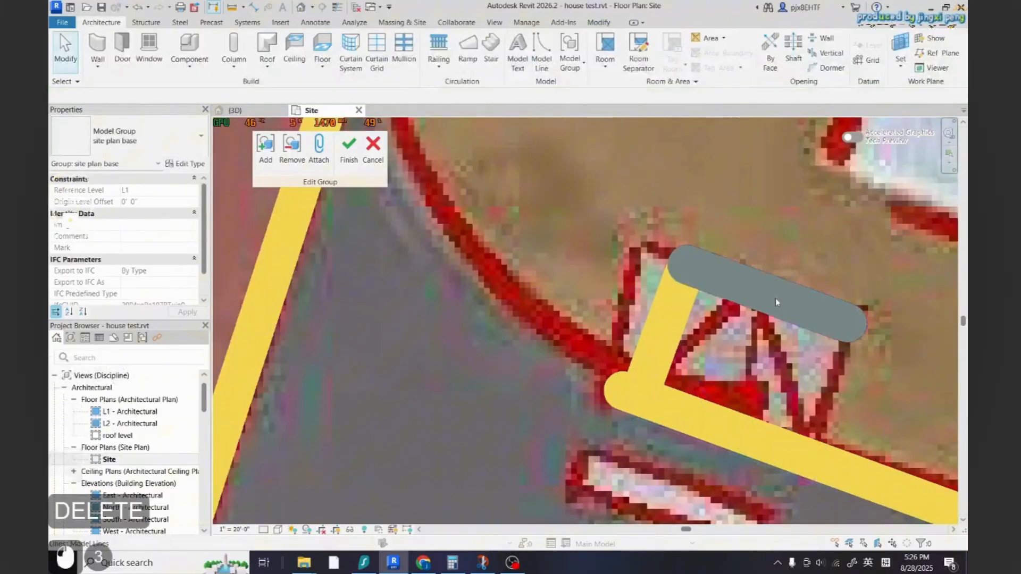
key(Delete)
click(662, 308)
click(630, 318)
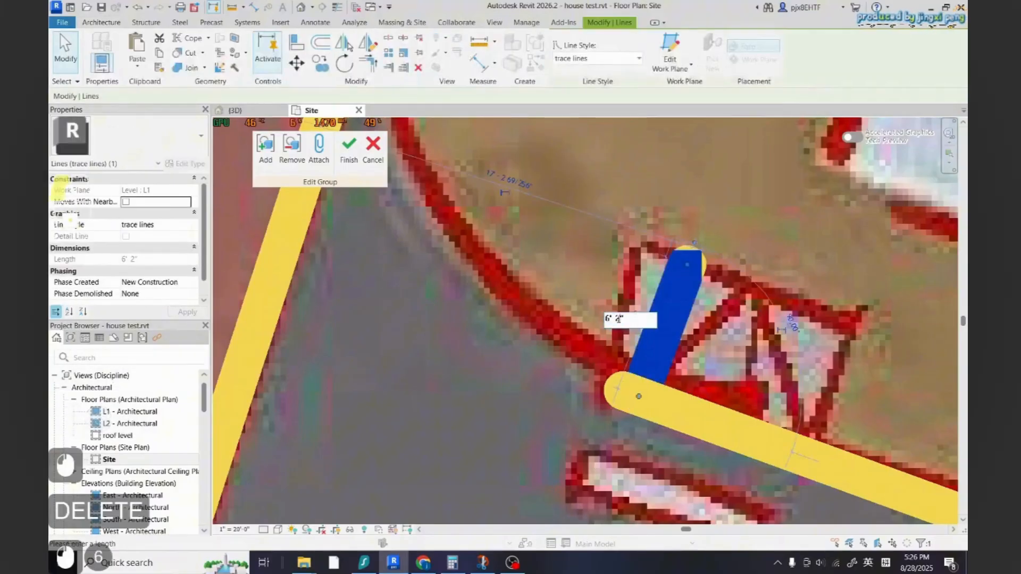
drag(618, 319, 614, 319)
text(6)
key(Return)
key(Escape)
key(Escape)
Redraw the third area's top and far side trace lines back to the curb
click(542, 52)
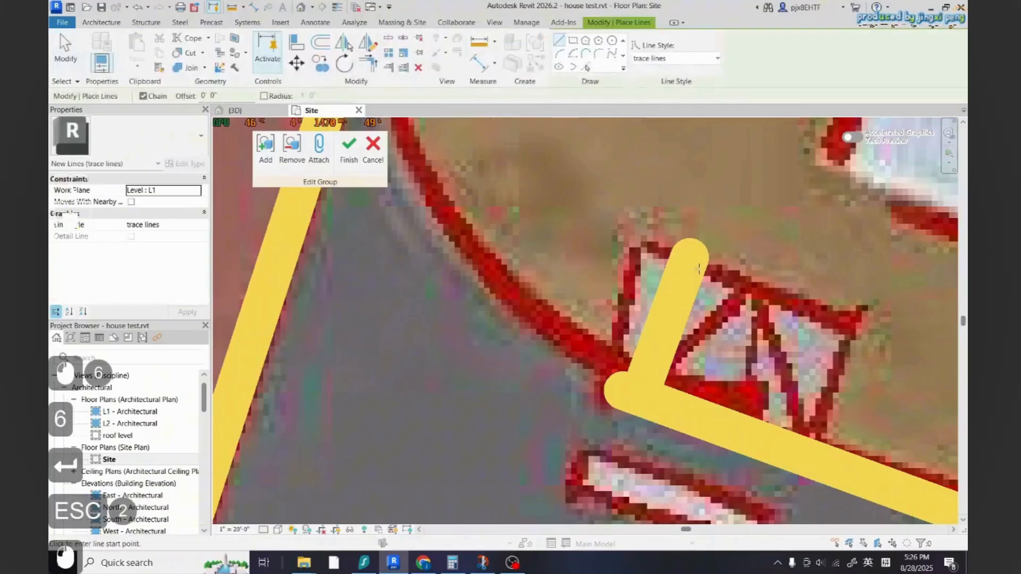
click(697, 265)
click(859, 319)
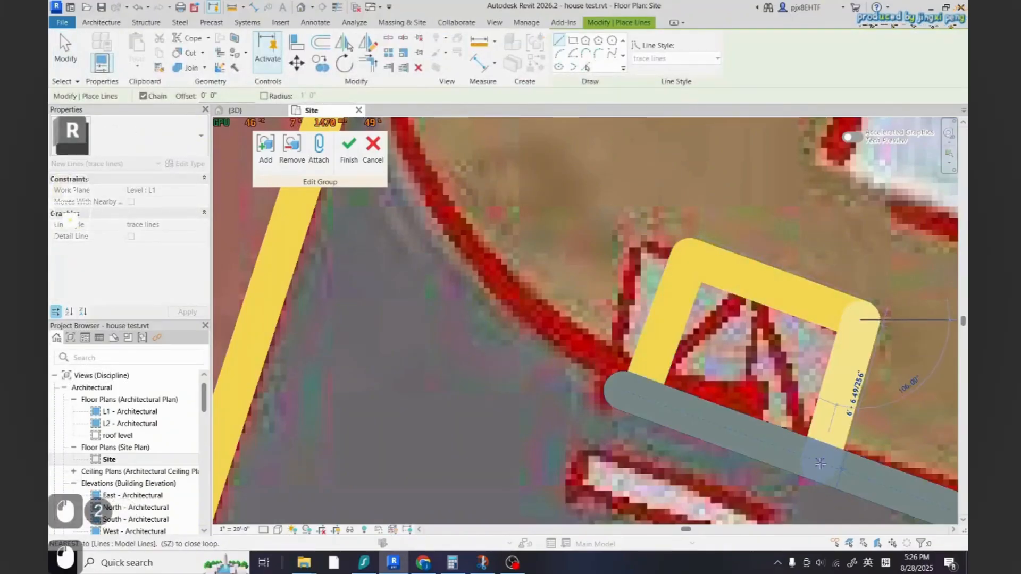
key(Escape)
scroll(812, 459, down, 5)
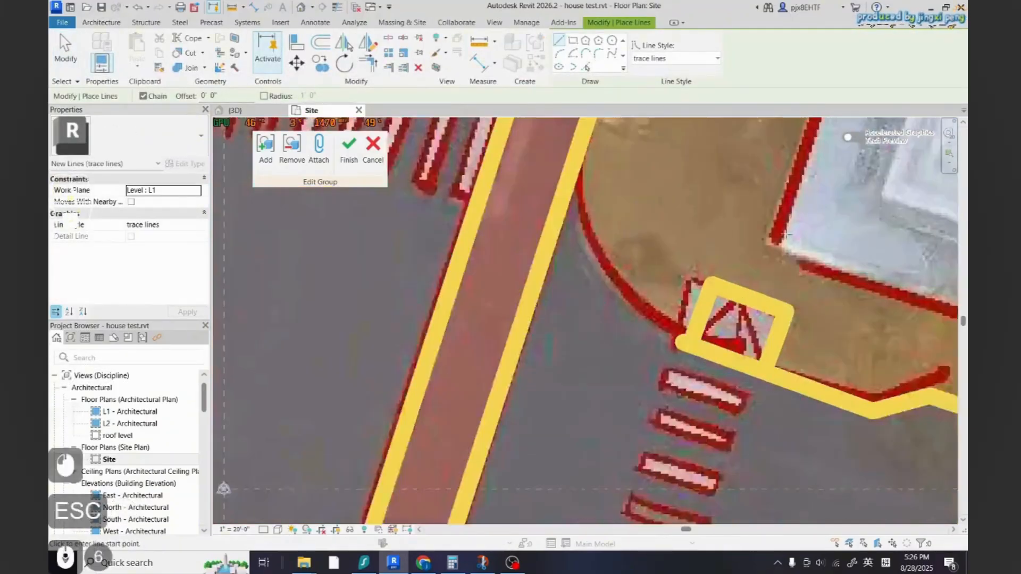
Draw a trace line from the third hatched area's top line down to the curb on its near side
scroll(612, 225, up, 13)
click(611, 225)
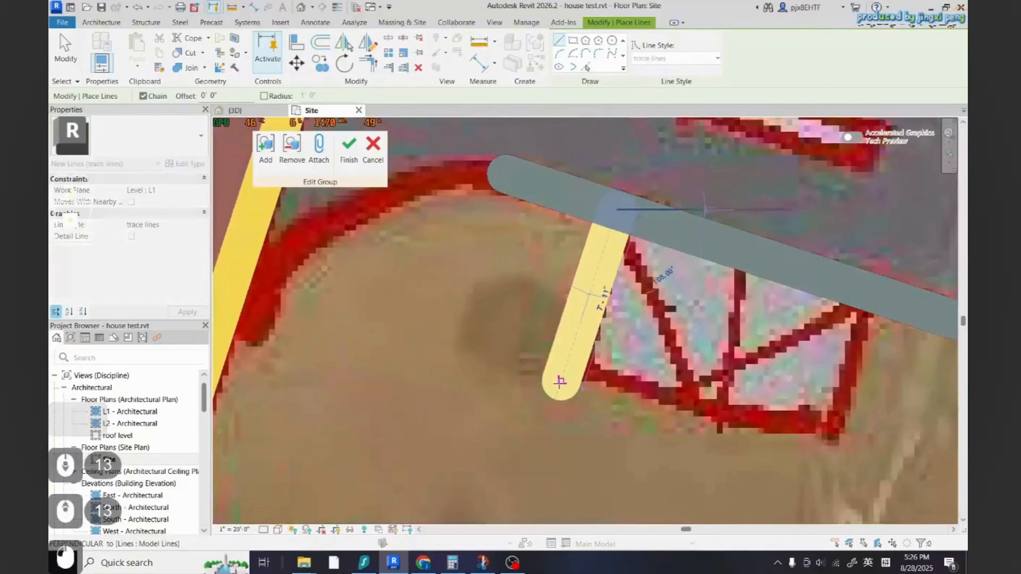
click(557, 396)
key(Escape)
key(Escape)
Set the new side trace line's length to 8' 0"
click(593, 302)
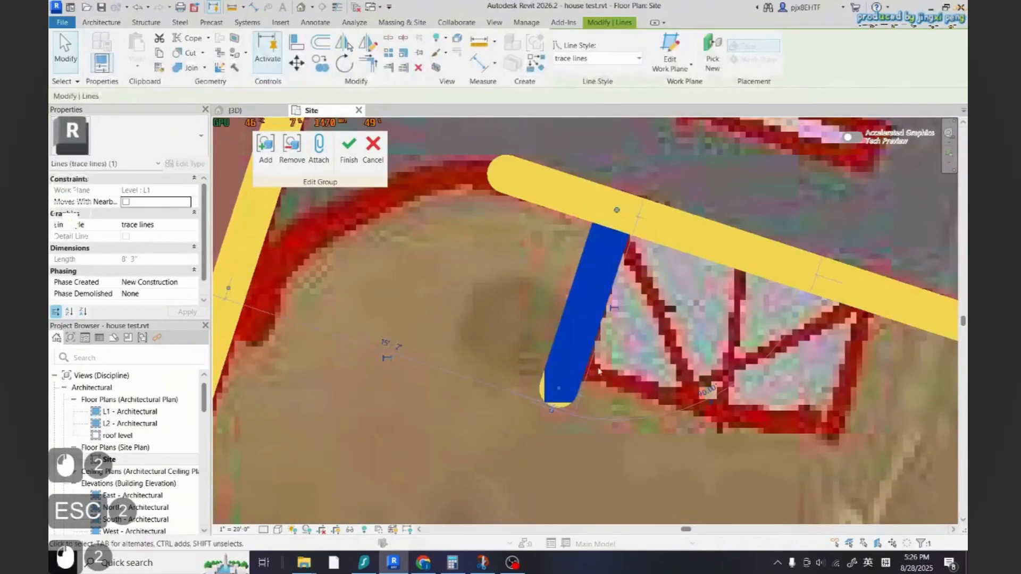
scroll(614, 360, down, 2)
click(598, 312)
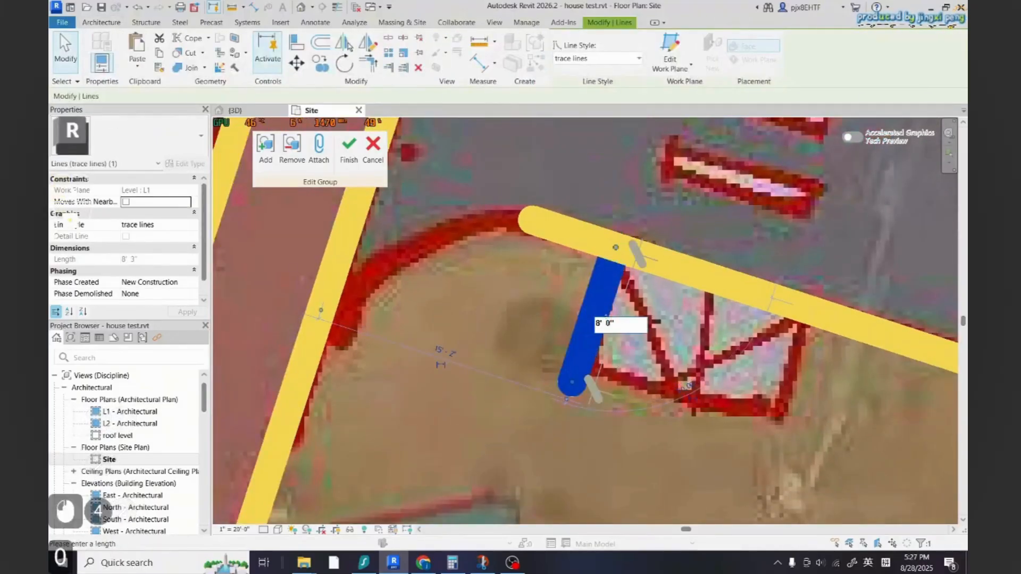
key(Return)
key(Escape)
key(Escape)
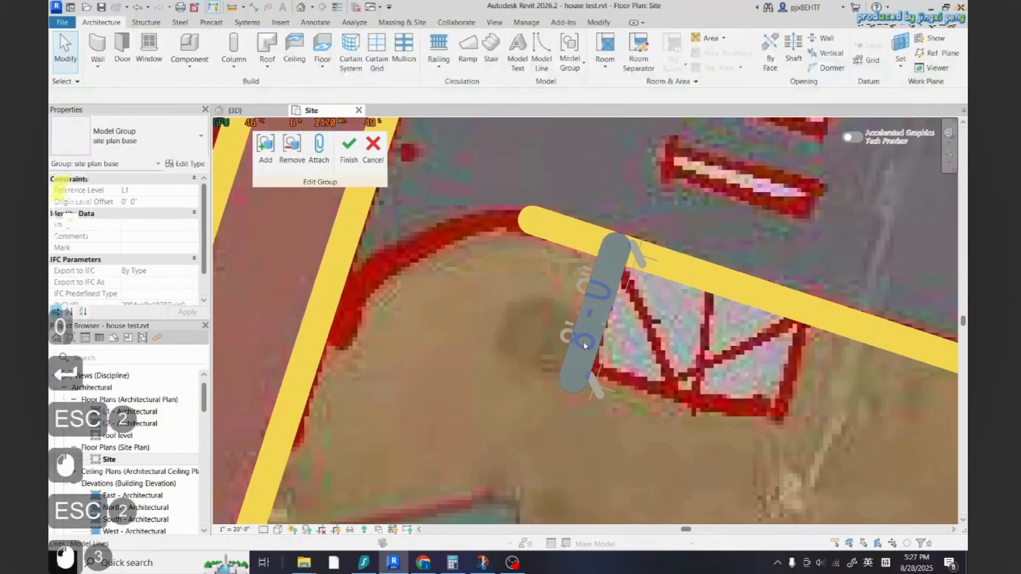
Trace the third hatched area's bottom edge with a line starting from the side line's lower end
key(Escape)
key(Escape)
key(Escape)
scroll(579, 387, down, 6)
scroll(592, 387, up, 8)
click(542, 52)
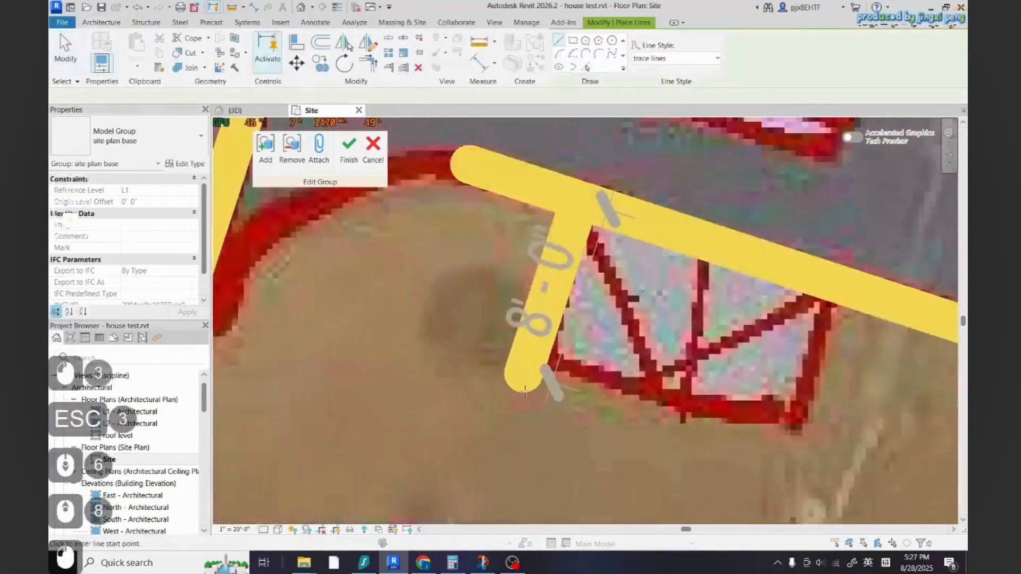
click(523, 379)
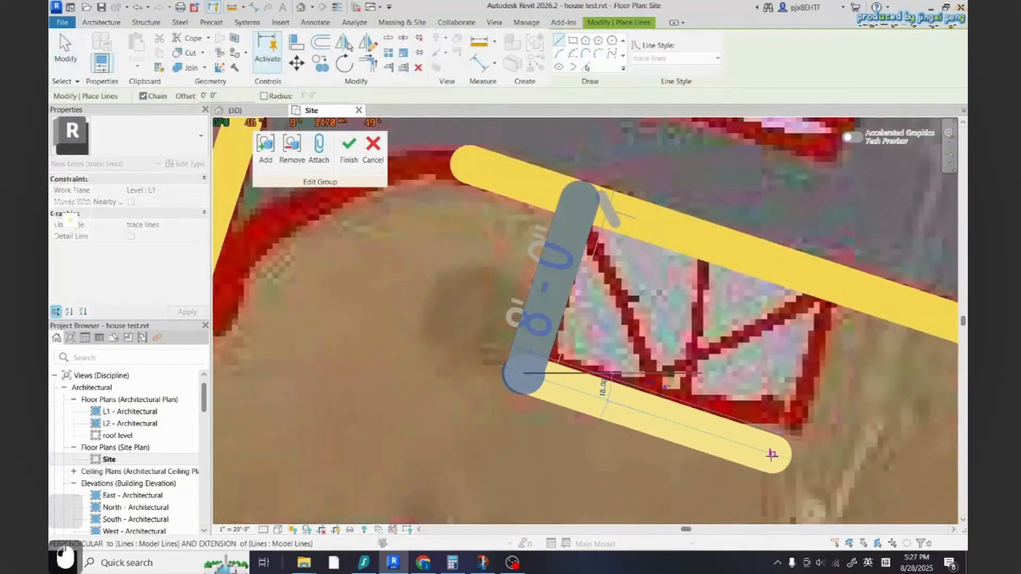
scroll(772, 455, down, 8)
key(Escape)
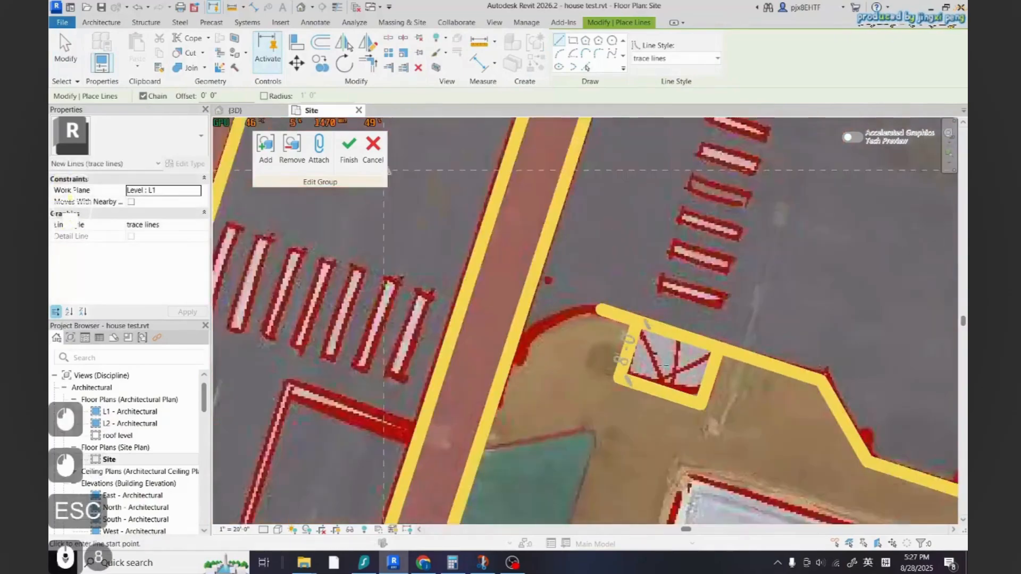
Zoom out to review the traced intersection, its lane markings and crosswalks
scroll(710, 371, down, 12)
key(Escape)
scroll(593, 271, up, 7)
scroll(584, 292, down, 8)
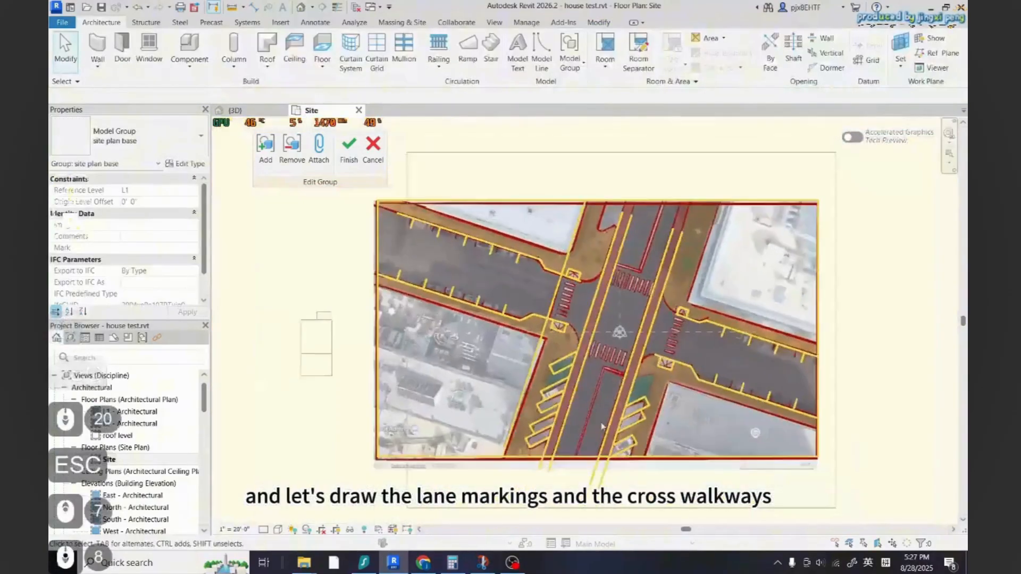
scroll(603, 427, up, 8)
scroll(627, 392, down, 5)
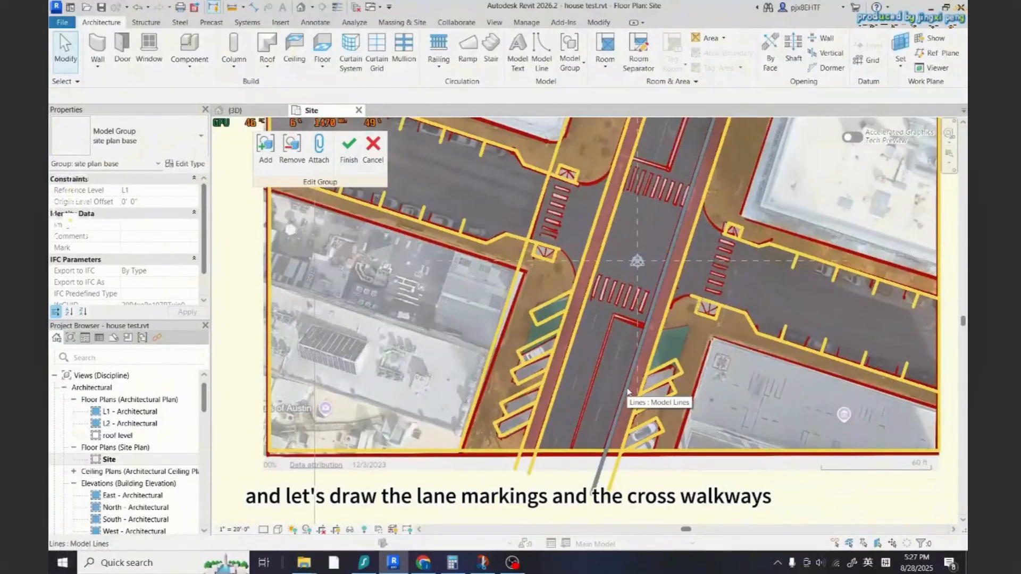
scroll(589, 228, up, 6)
scroll(588, 228, up, 3)
scroll(589, 228, up, 2)
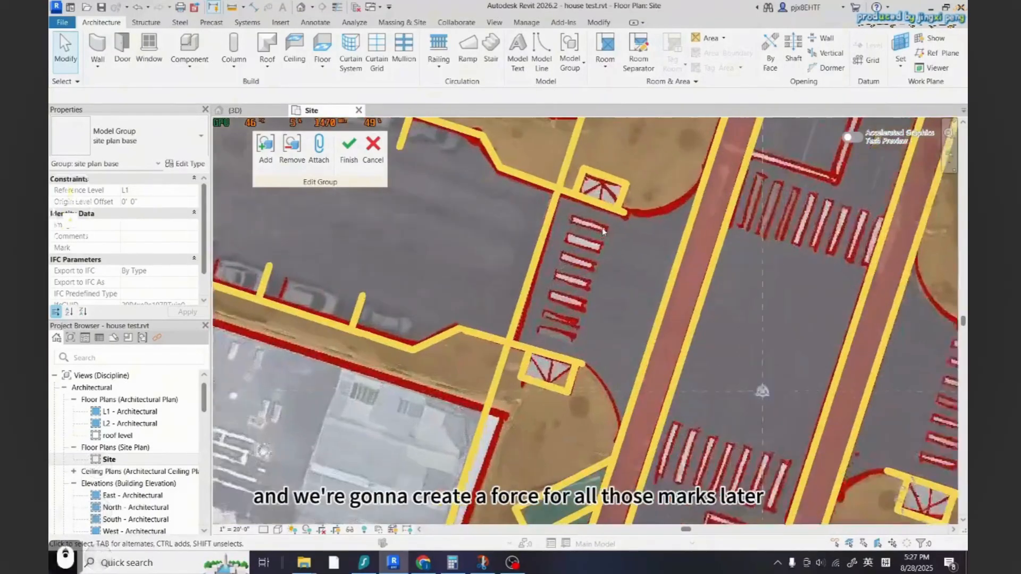
scroll(584, 231, up, 3)
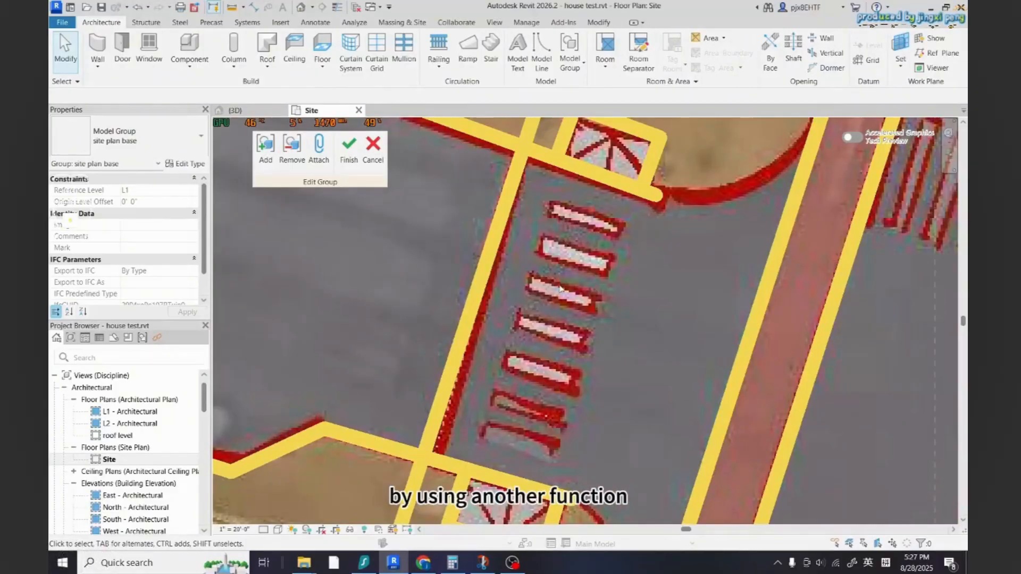
scroll(606, 285, down, 2)
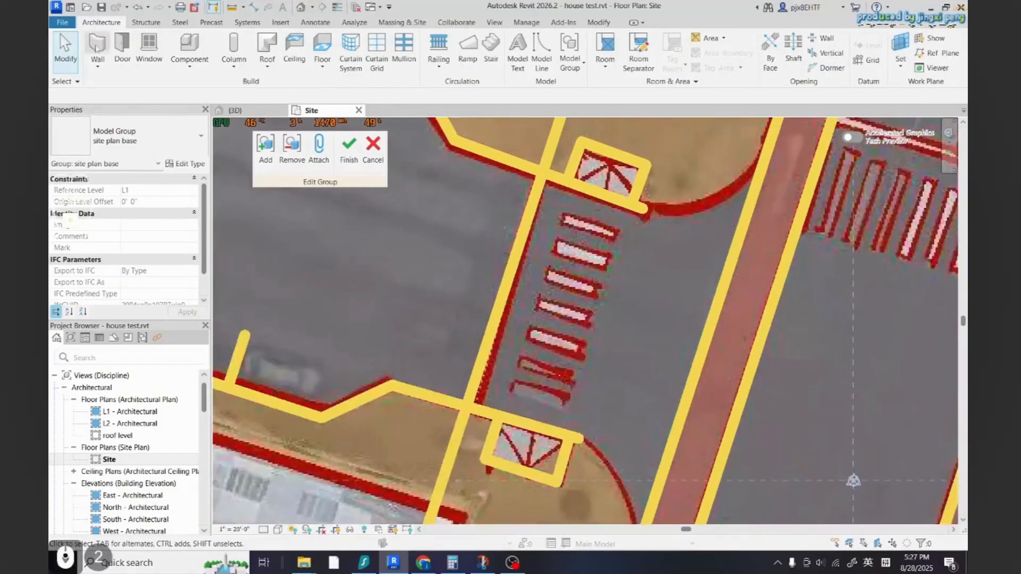
Trace the end of the road median south of the crosswalk with a short trace line
click(541, 53)
scroll(337, 317, down, 2)
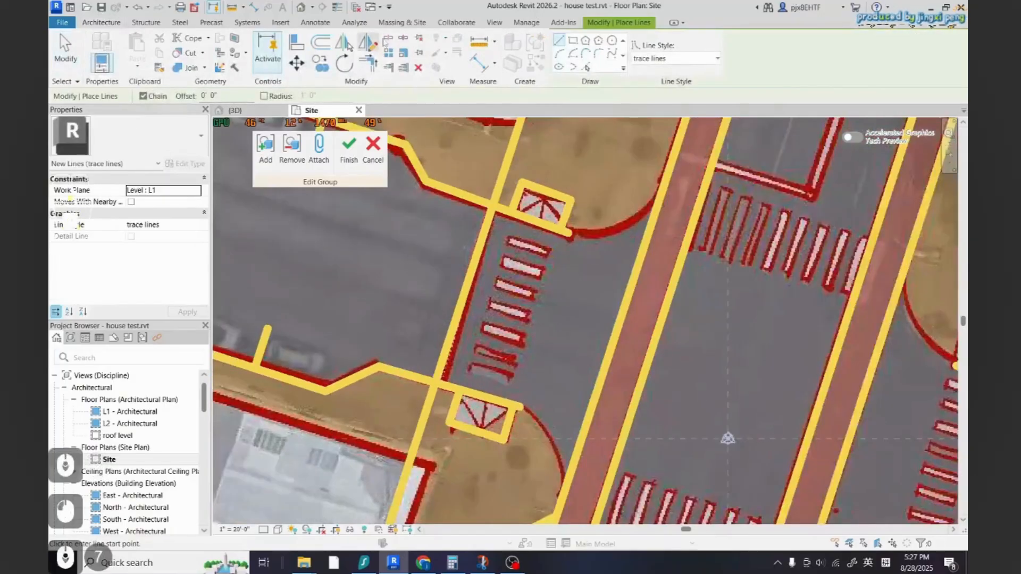
scroll(691, 452, down, 5)
scroll(587, 480, up, 8)
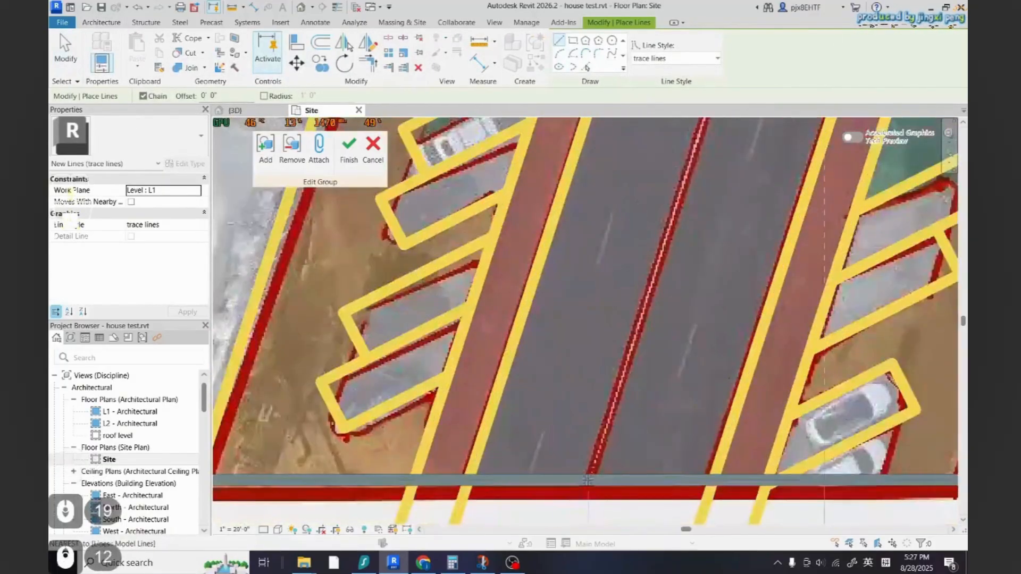
scroll(587, 480, down, 5)
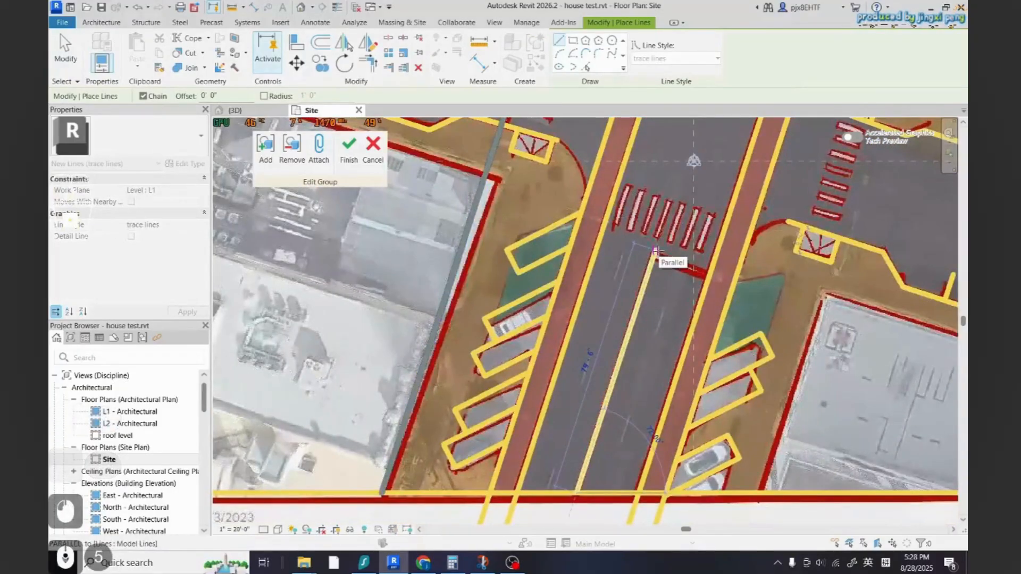
click(655, 253)
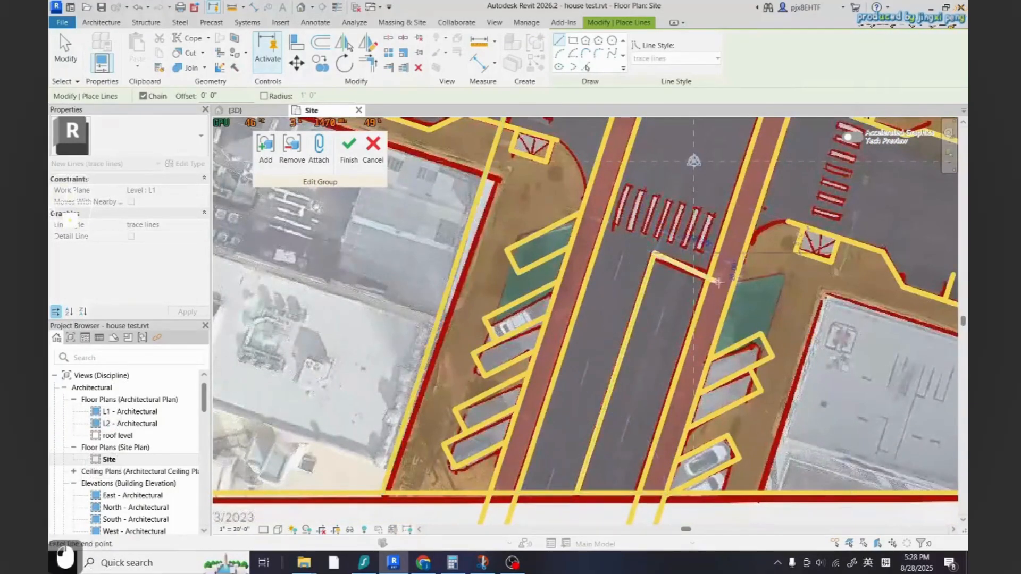
key(Escape)
key(Escape)
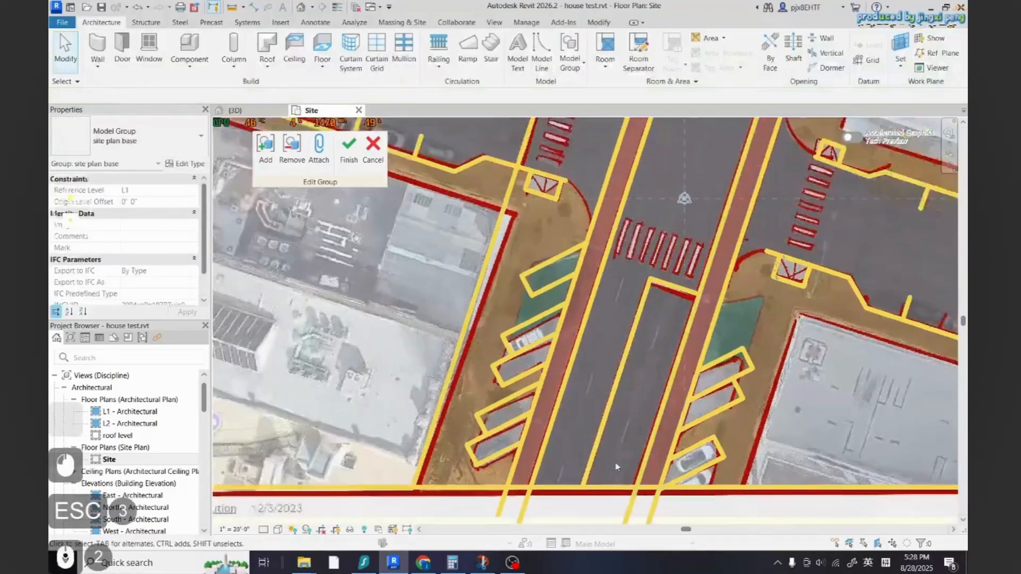
Trace the end of the median north of the crosswalk with a short trace line
scroll(645, 327, down, 8)
scroll(644, 327, up, 4)
scroll(645, 327, down, 6)
scroll(644, 327, down, 4)
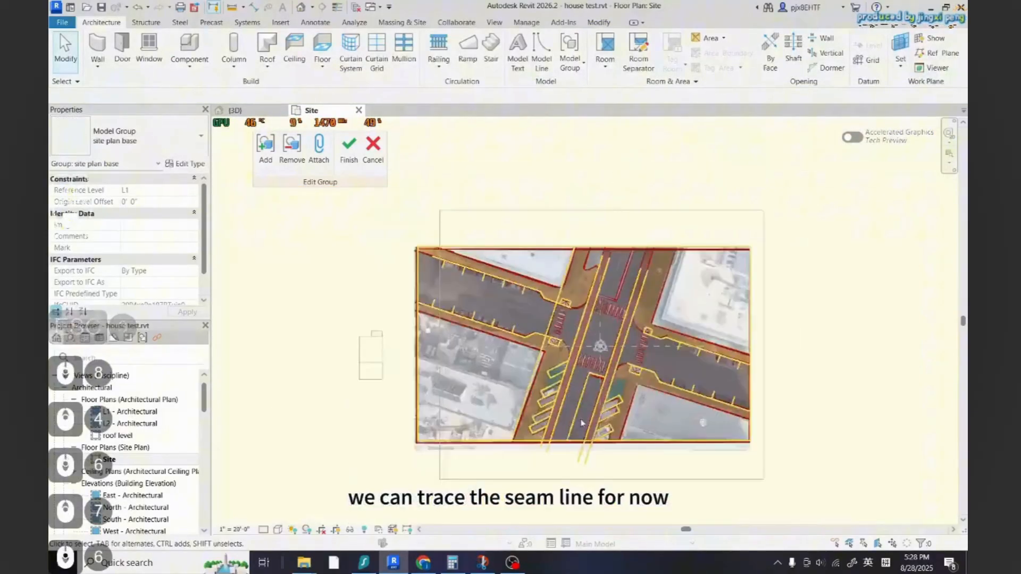
scroll(644, 326, up, 8)
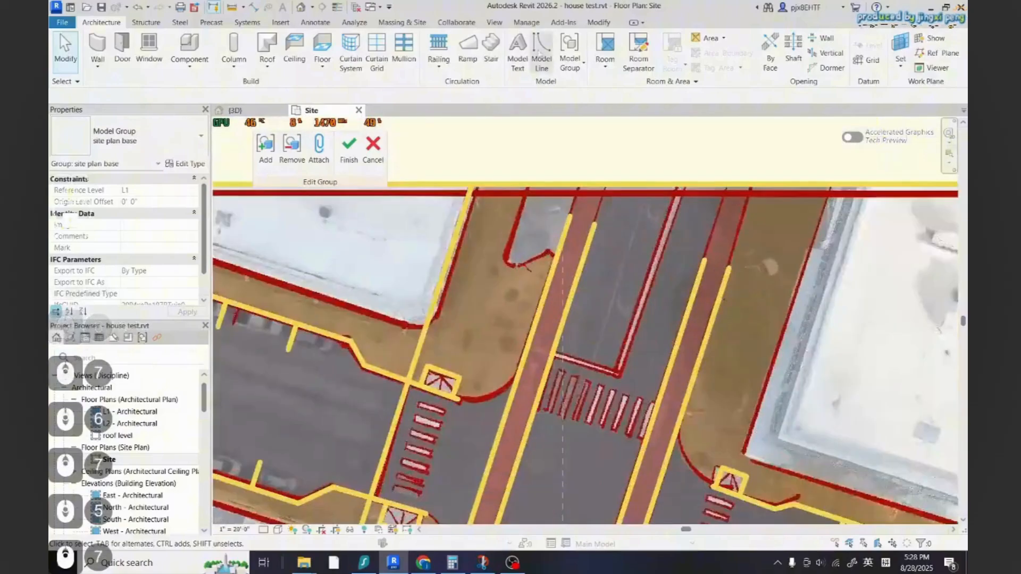
click(540, 52)
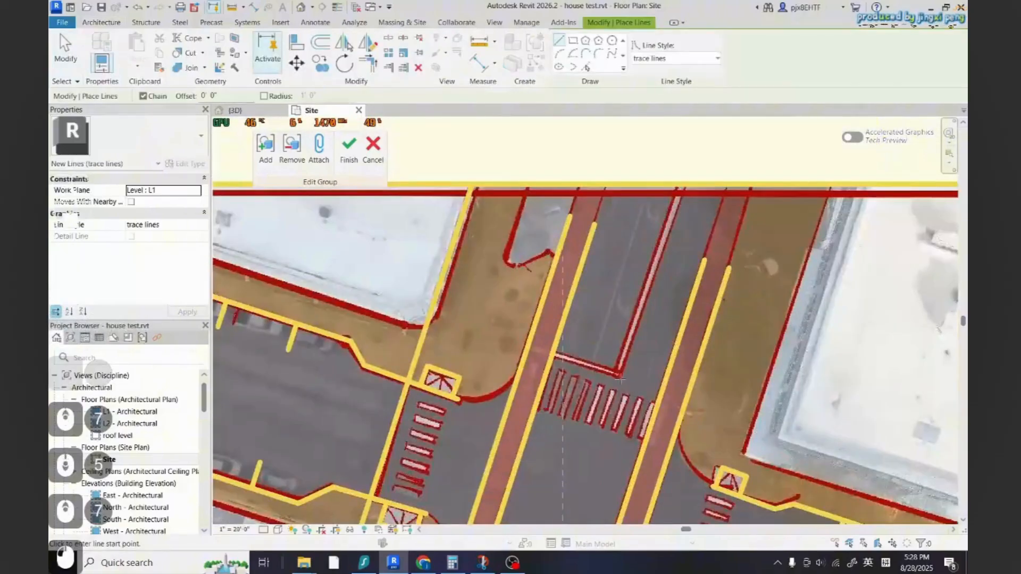
click(553, 352)
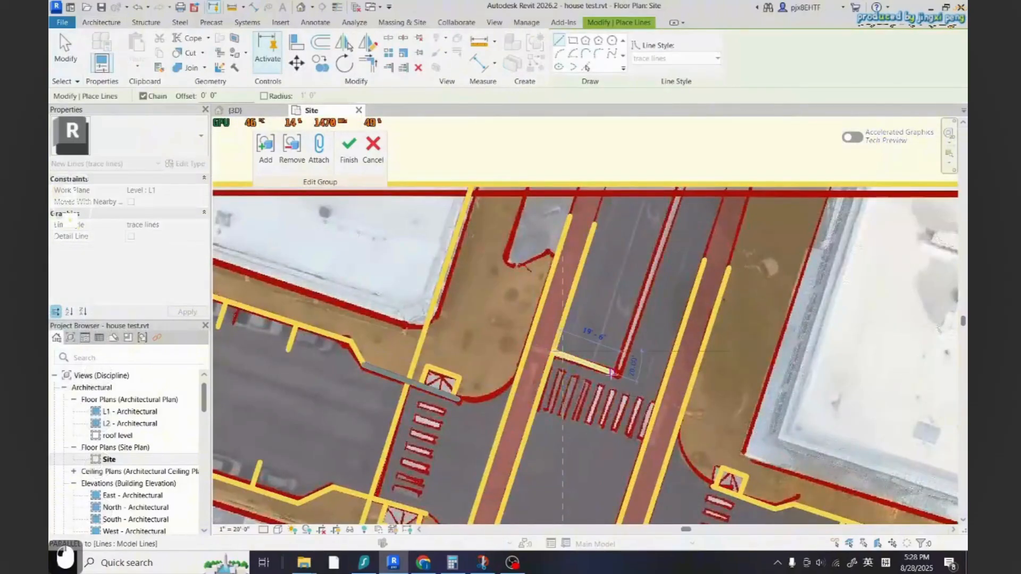
click(615, 372)
key(Escape)
key(Escape)
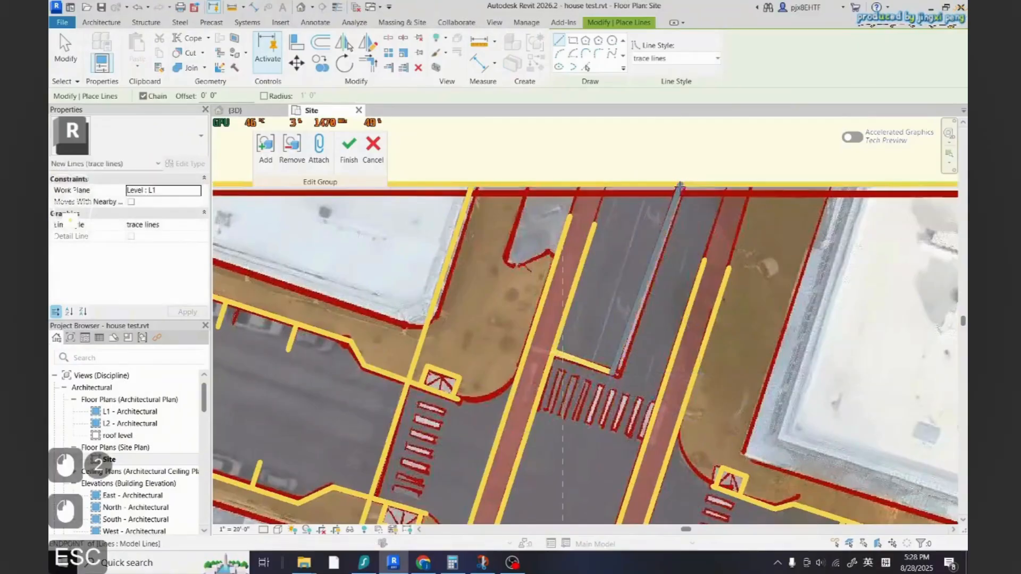
Draw a rectangle of trace lines around the first crosswalk stripe below the hatched area
scroll(646, 176, down, 5)
scroll(646, 176, up, 4)
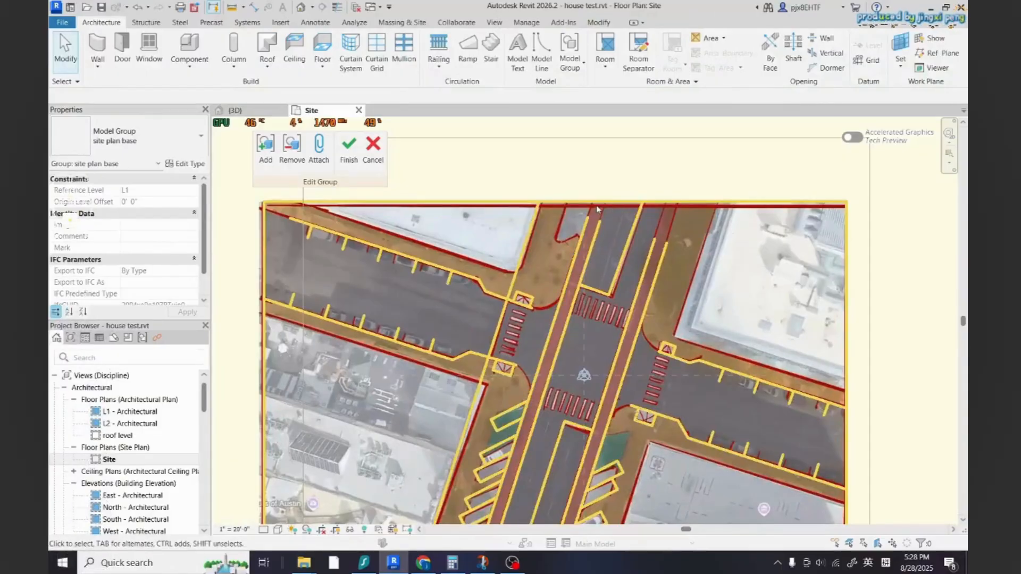
scroll(531, 212, down, 4)
scroll(441, 165, up, 5)
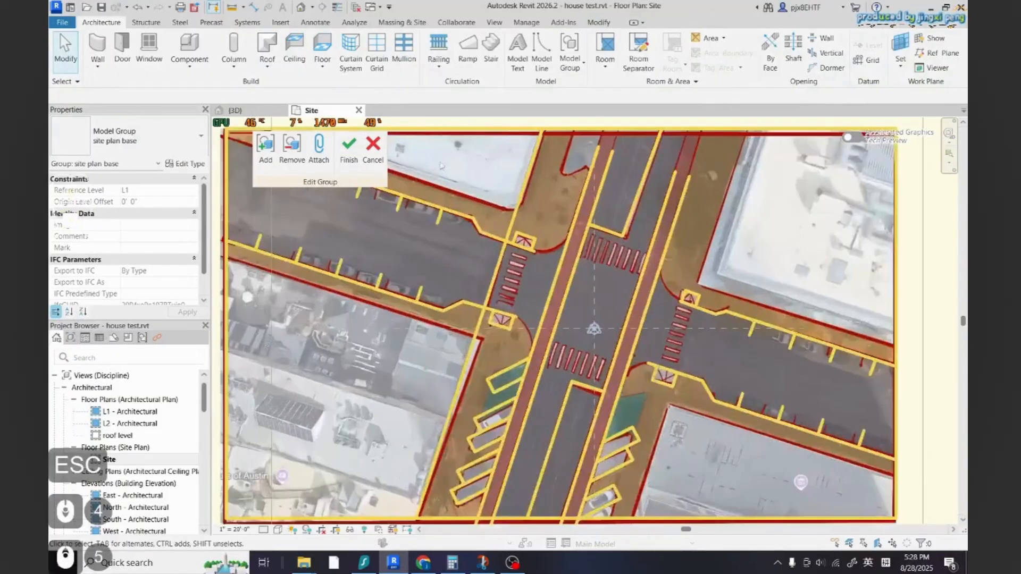
click(542, 58)
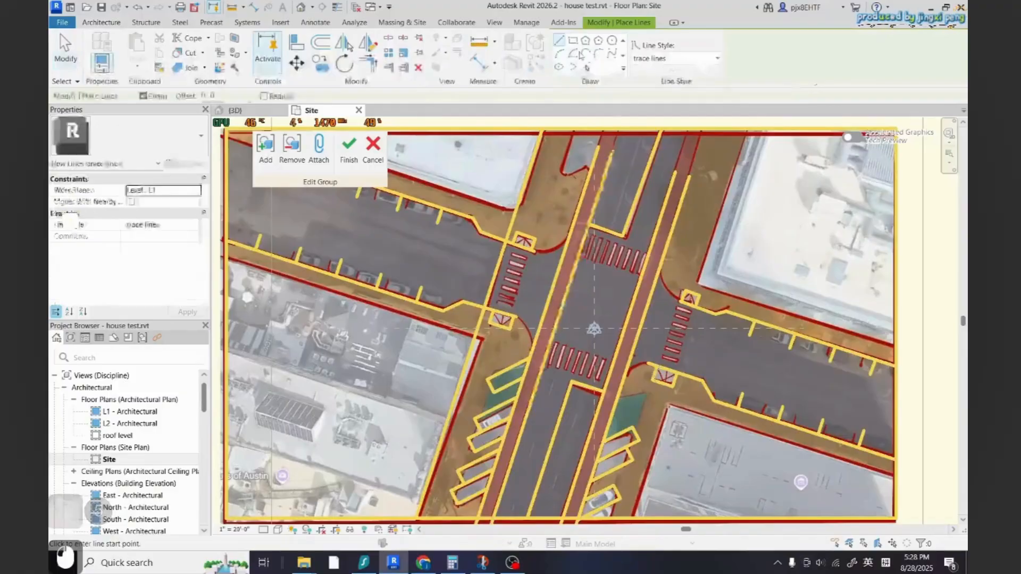
scroll(515, 243, up, 10)
key(Escape)
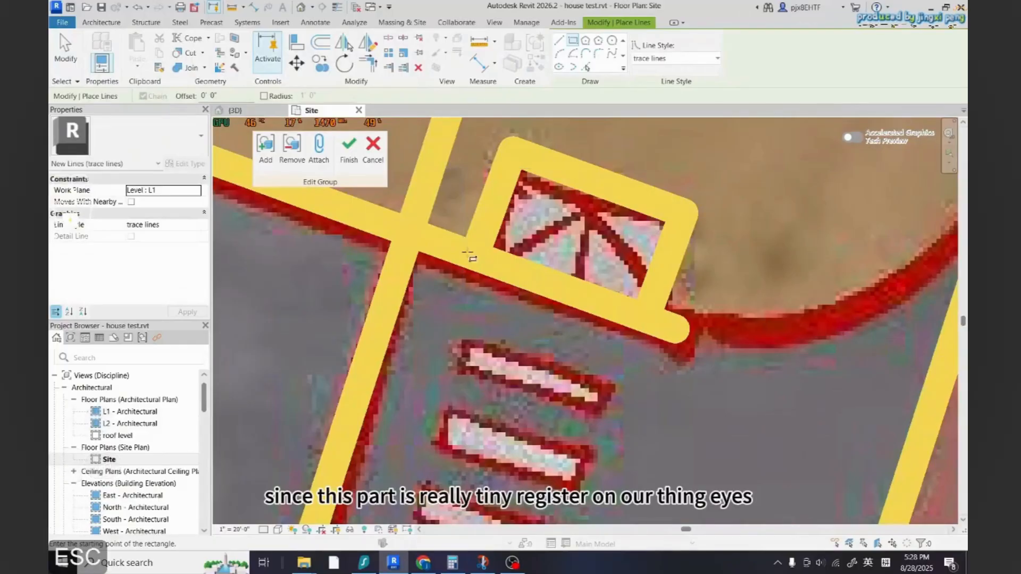
scroll(479, 319, up, 3)
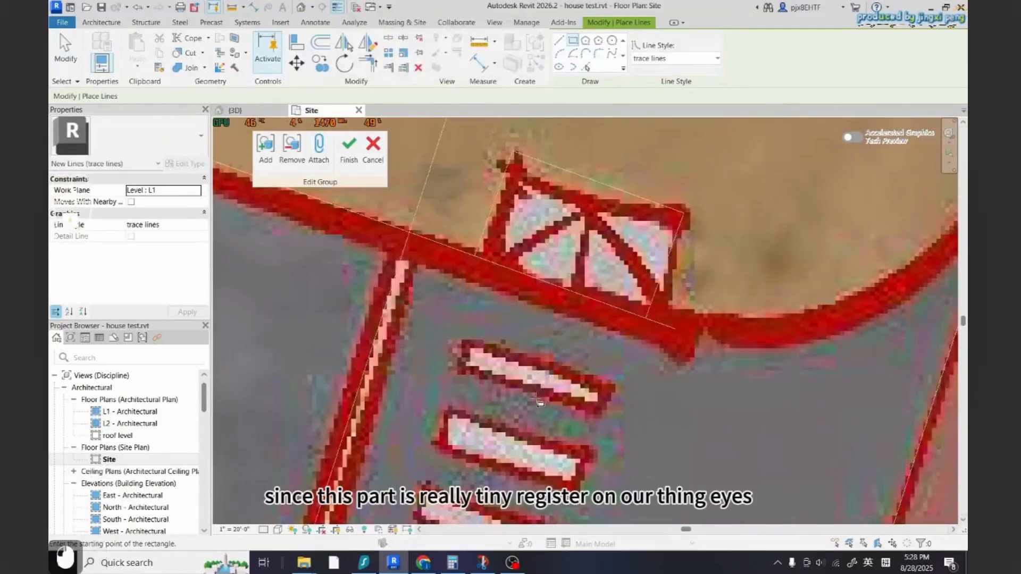
click(439, 315)
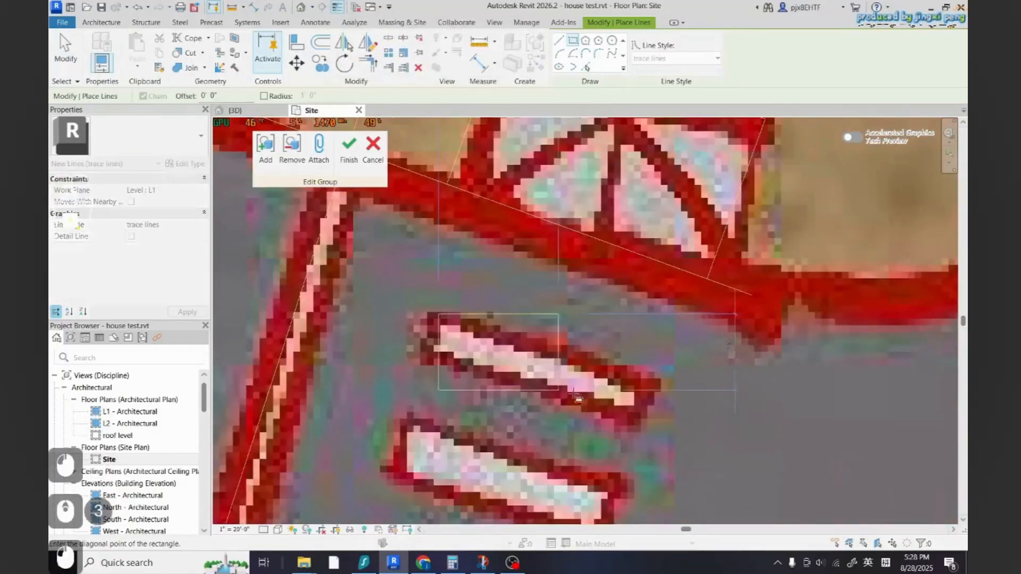
click(663, 343)
key(Escape)
key(Escape)
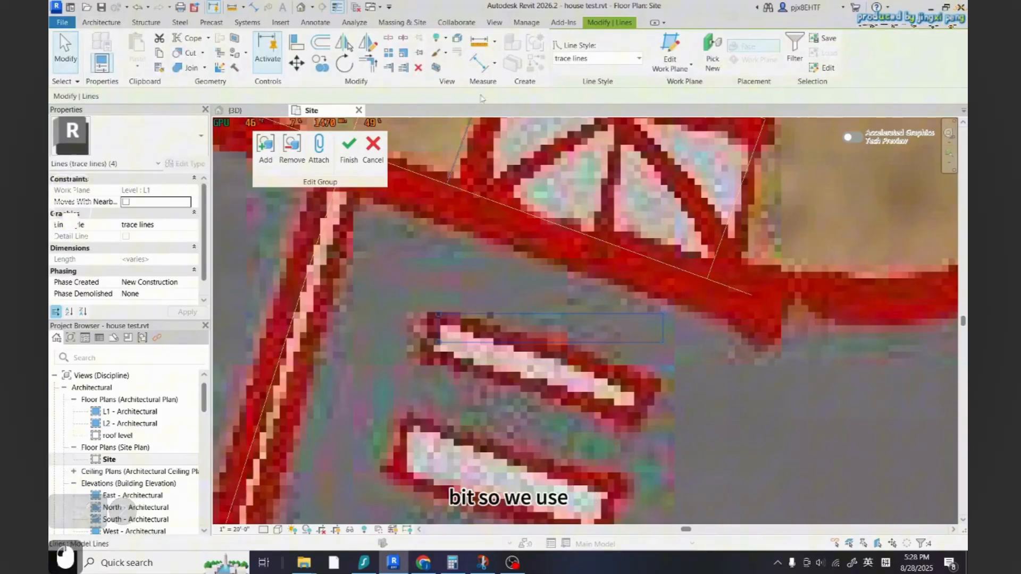
Rotate the rectangle to line up with the slanted stripe
click(344, 64)
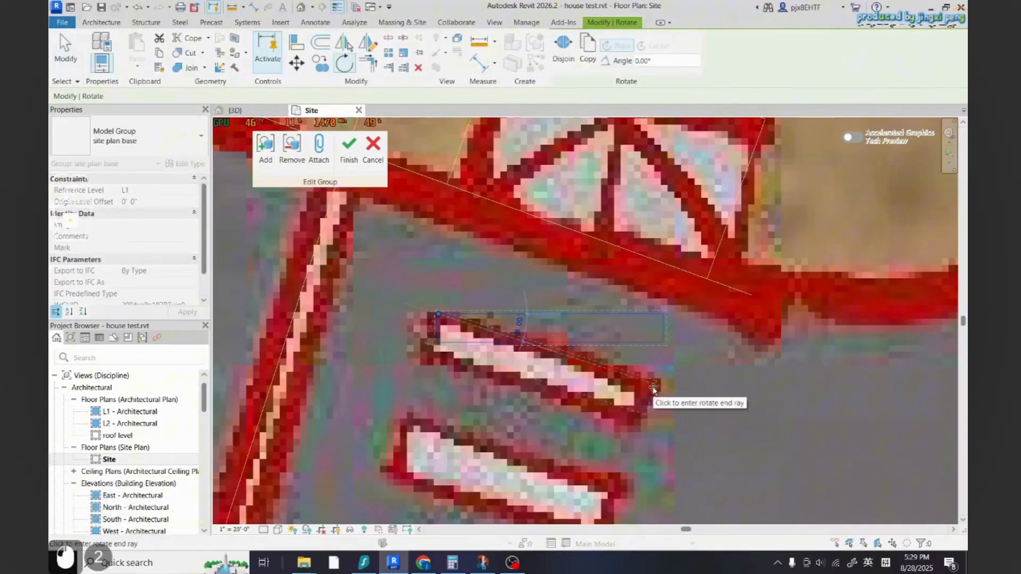
key(Escape)
key(Escape)
Finish editing the site plan base group
scroll(640, 288, down, 11)
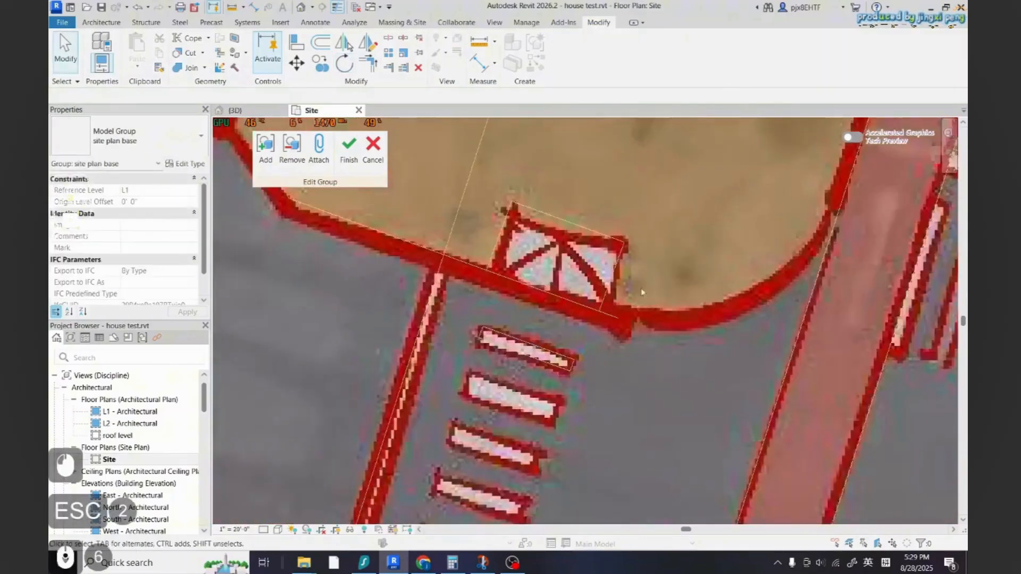
scroll(653, 373, up, 7)
scroll(659, 387, down, 2)
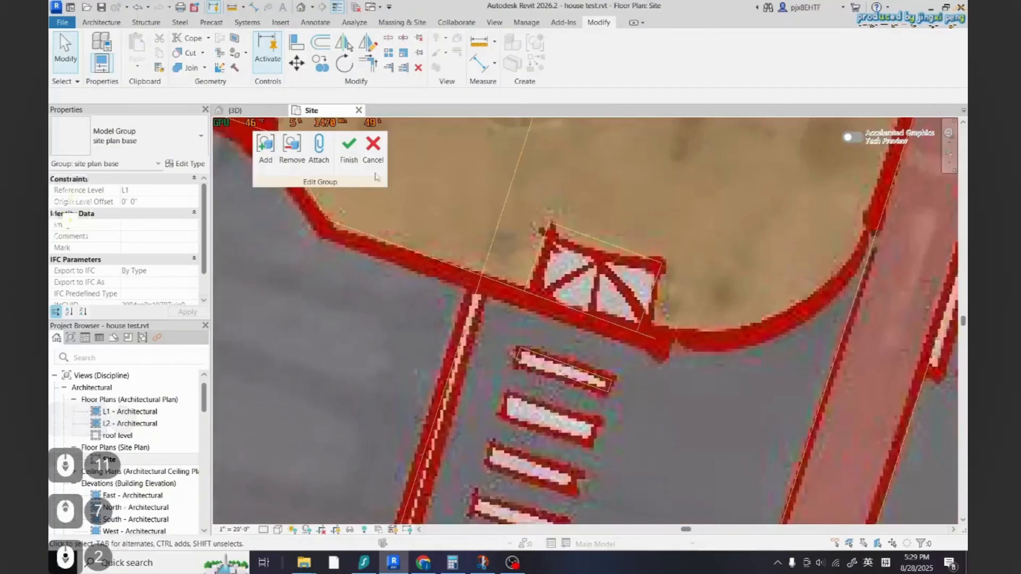
click(349, 150)
key(Escape)
Reopen the site plan base group for editing
click(376, 256)
scroll(547, 365, down, 4)
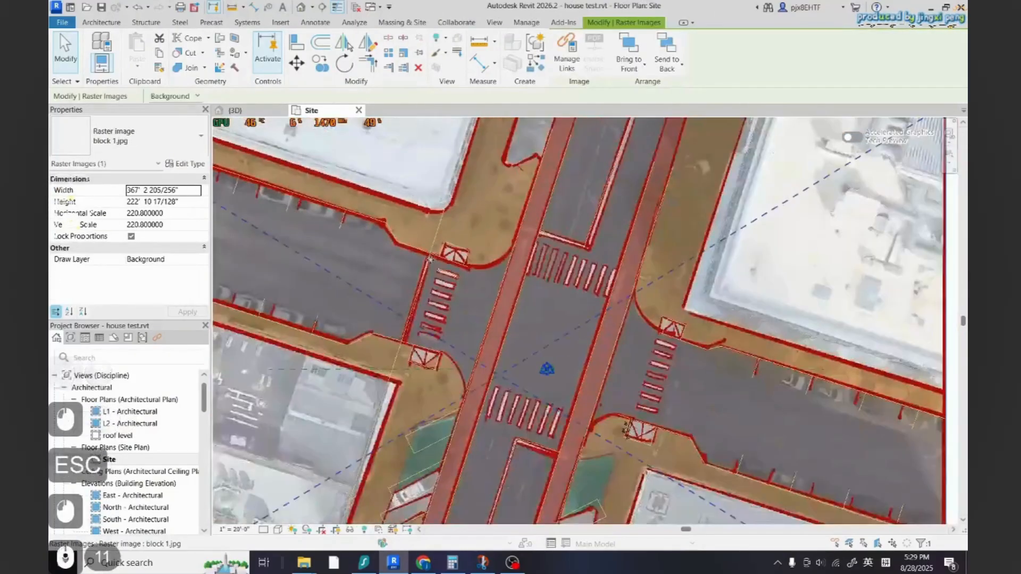
scroll(588, 421, up, 3)
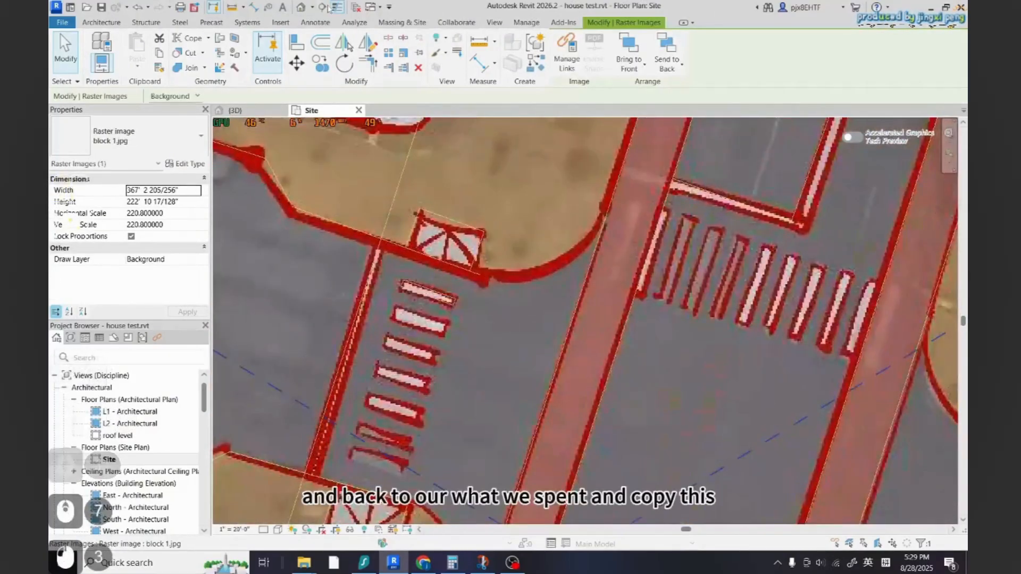
click(331, 8)
scroll(424, 303, up, 3)
click(442, 296)
click(411, 274)
scroll(456, 264, down, 7)
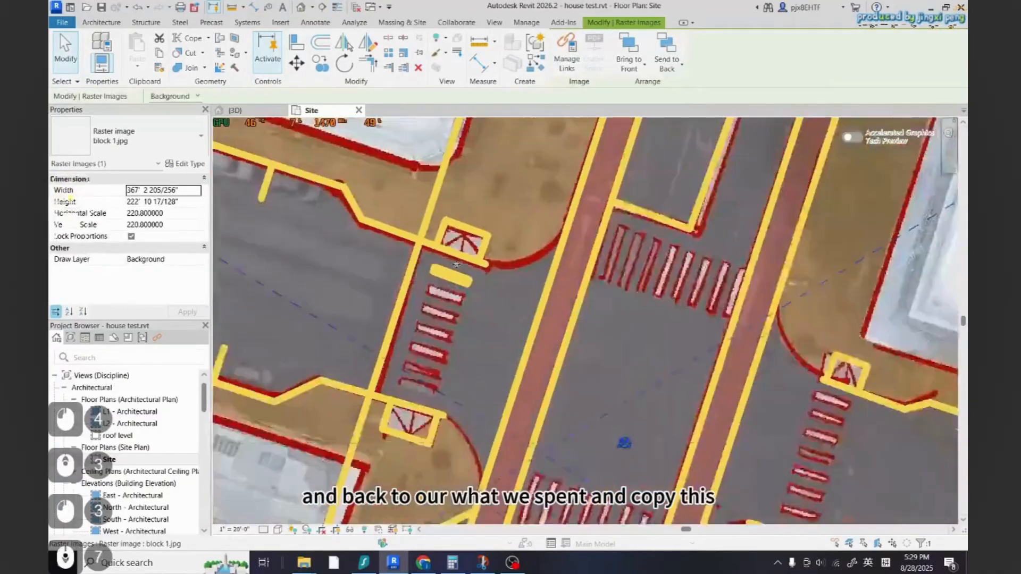
scroll(478, 264, down, 6)
scroll(471, 271, up, 9)
click(486, 260)
key(Escape)
triple_click(492, 261)
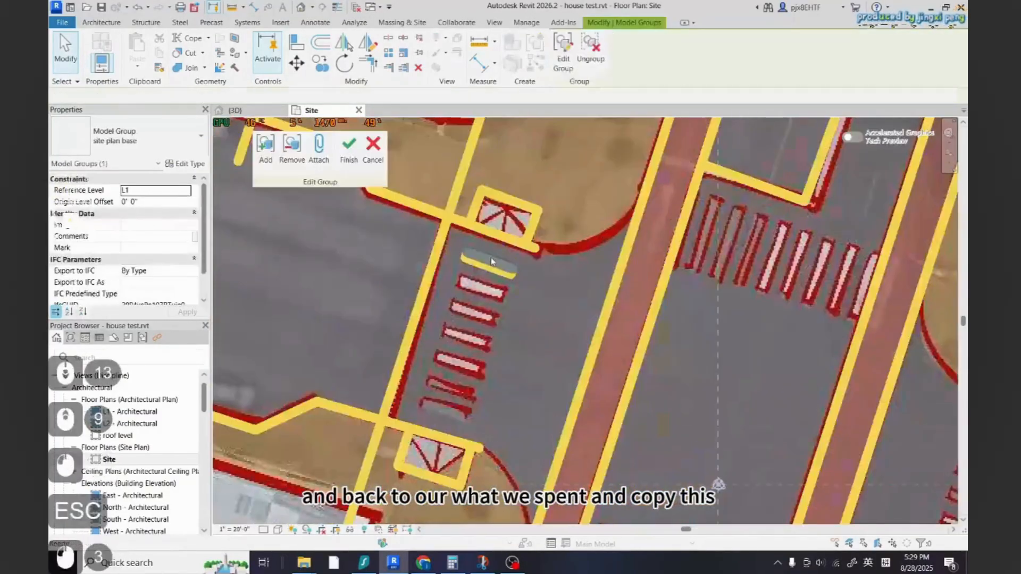
Copy the crosswalk stripe rectangle to the start of the north crosswalk across the main road
click(491, 261)
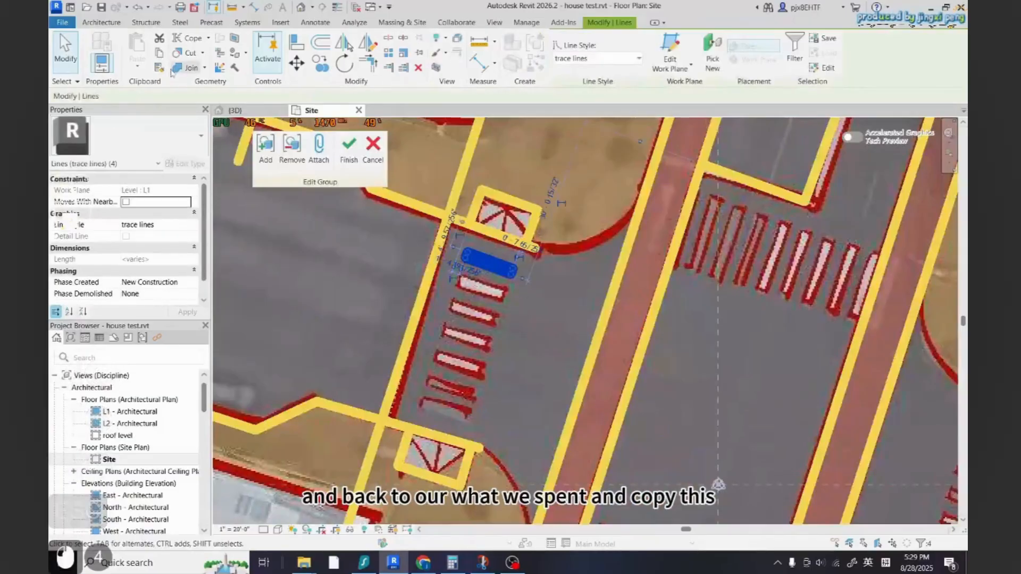
click(320, 63)
scroll(474, 256, up, 5)
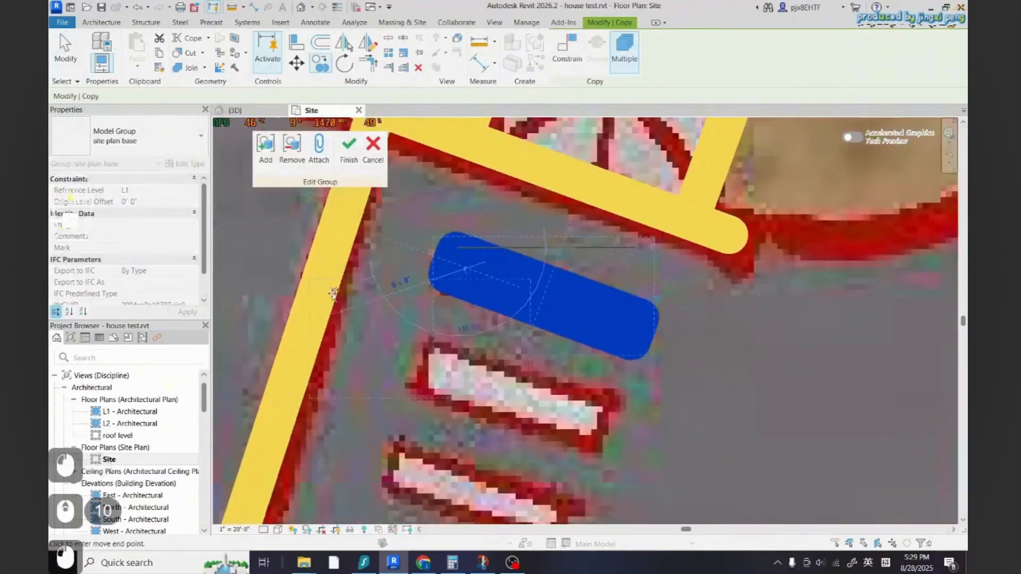
scroll(336, 292, down, 14)
scroll(625, 380, up, 9)
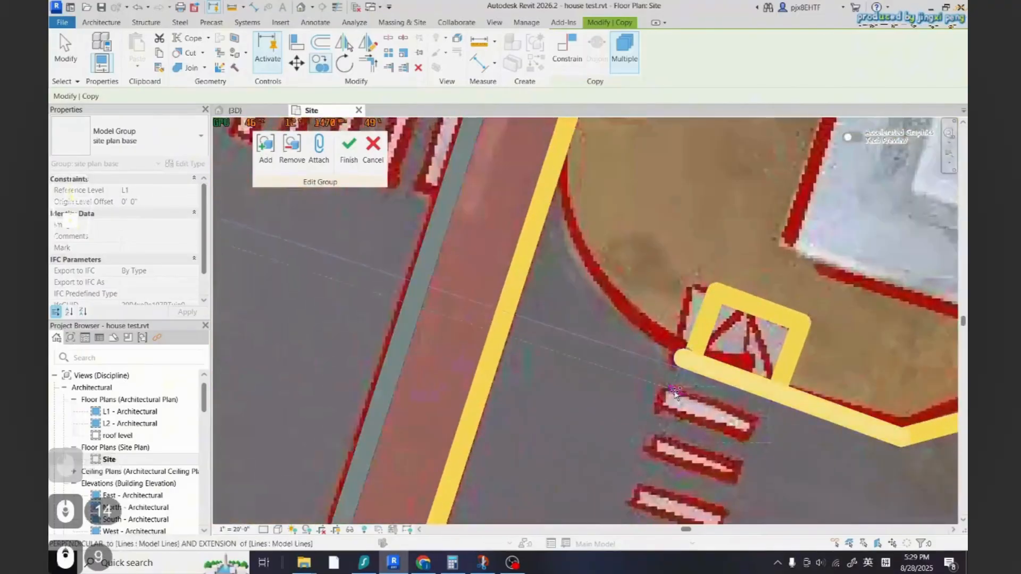
click(674, 392)
scroll(569, 225, down, 5)
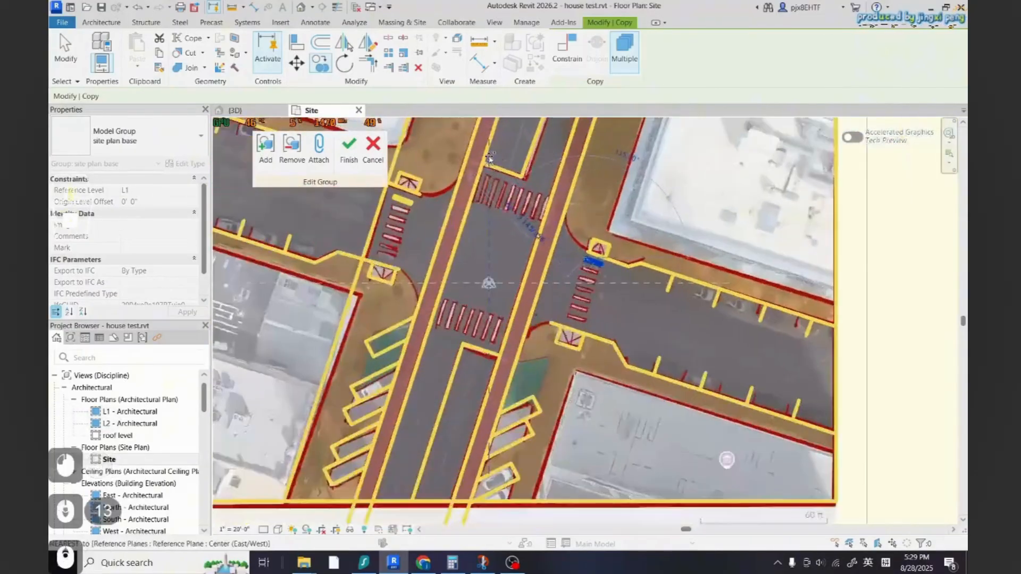
scroll(489, 158, up, 5)
click(476, 259)
key(Escape)
key(Escape)
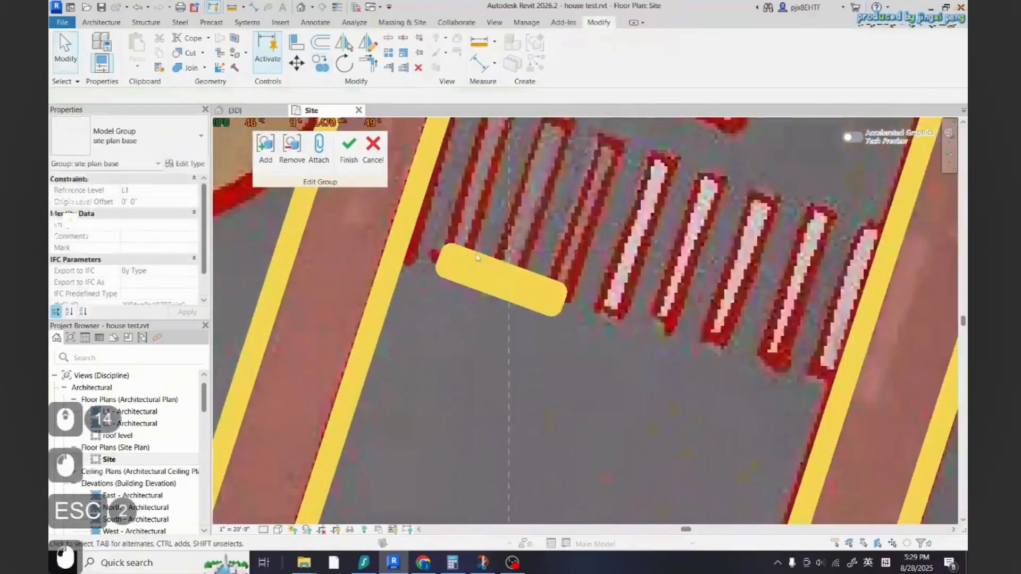
Rotate the copied rectangle to line up with the north crosswalk's stripes
click(539, 306)
key(Escape)
drag(554, 325, 458, 252)
scroll(551, 348, down, 4)
click(344, 63)
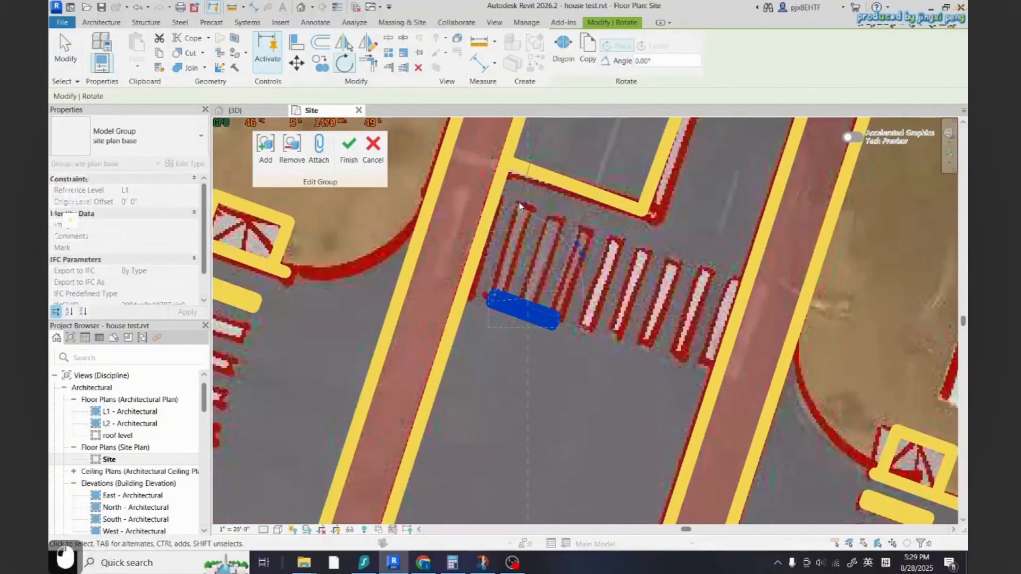
click(519, 207)
scroll(506, 274, up, 5)
click(345, 64)
scroll(497, 305, up, 3)
click(472, 327)
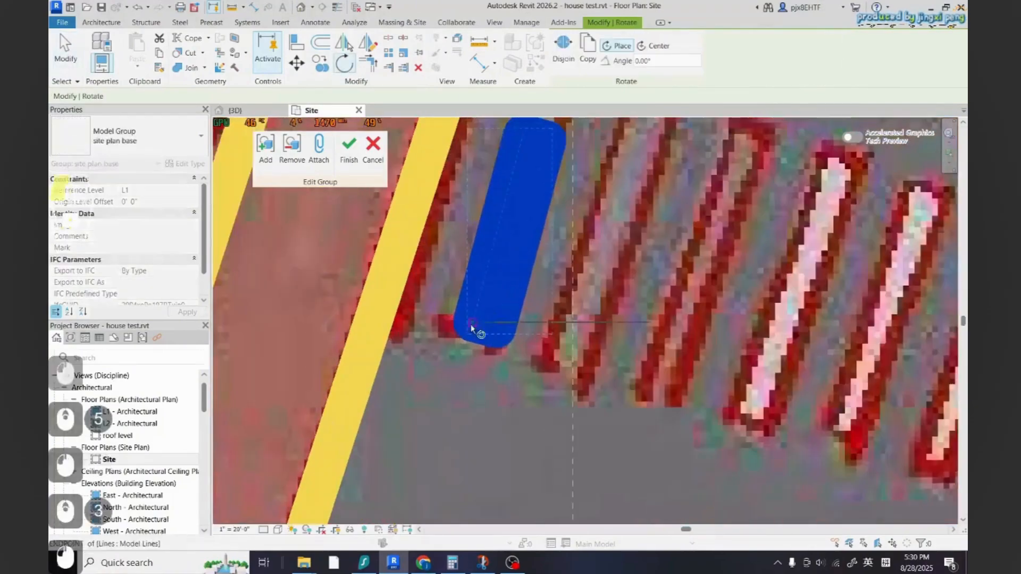
scroll(472, 327, down, 5)
scroll(510, 210, up, 3)
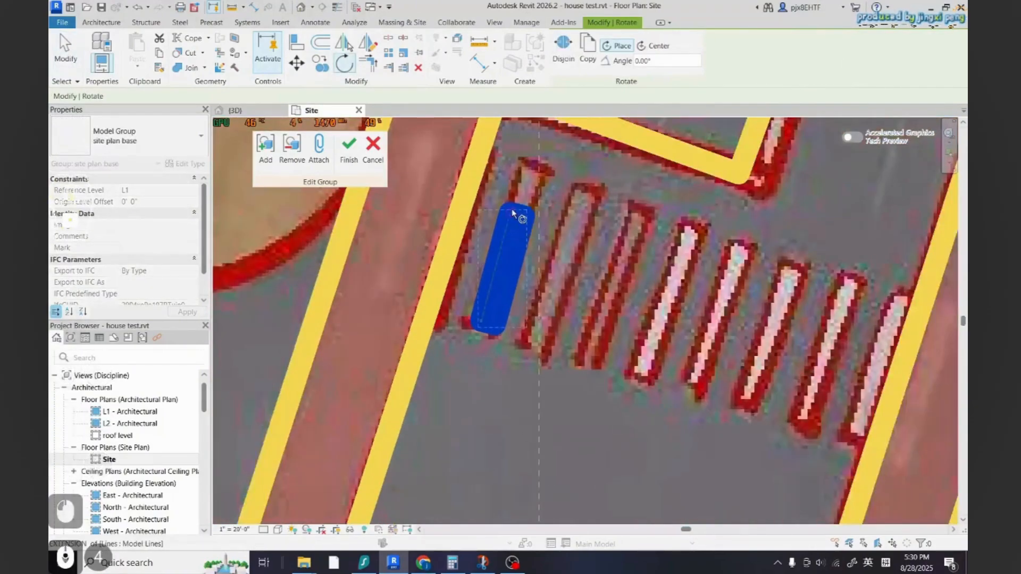
scroll(512, 212, up, 2)
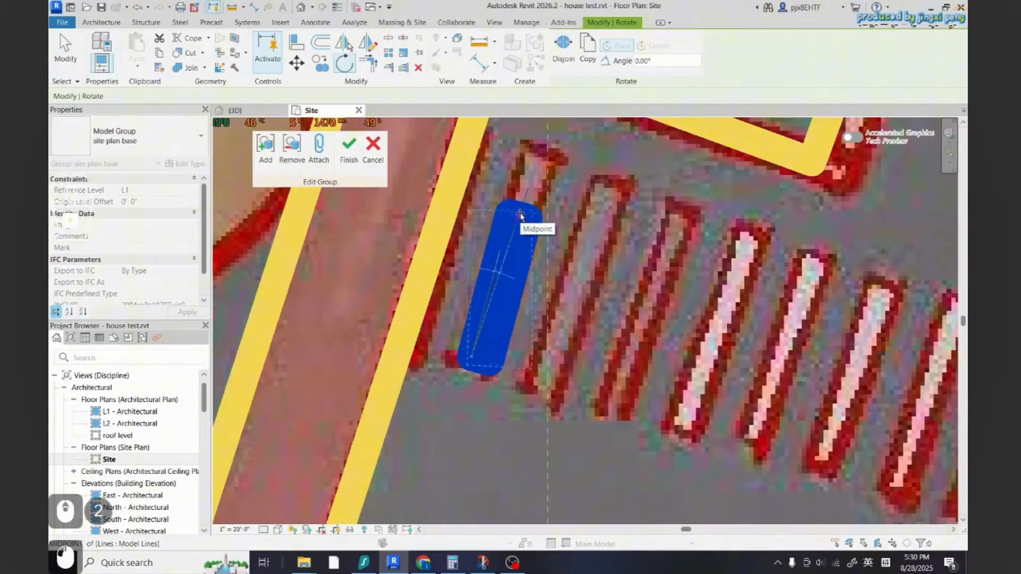
click(520, 214)
scroll(473, 337, down, 6)
key(Escape)
key(Escape)
Move the rotated rectangle onto the first stripe of the north crosswalk
click(489, 290)
scroll(491, 284, up, 6)
key(Escape)
key(Escape)
scroll(483, 281, up, 3)
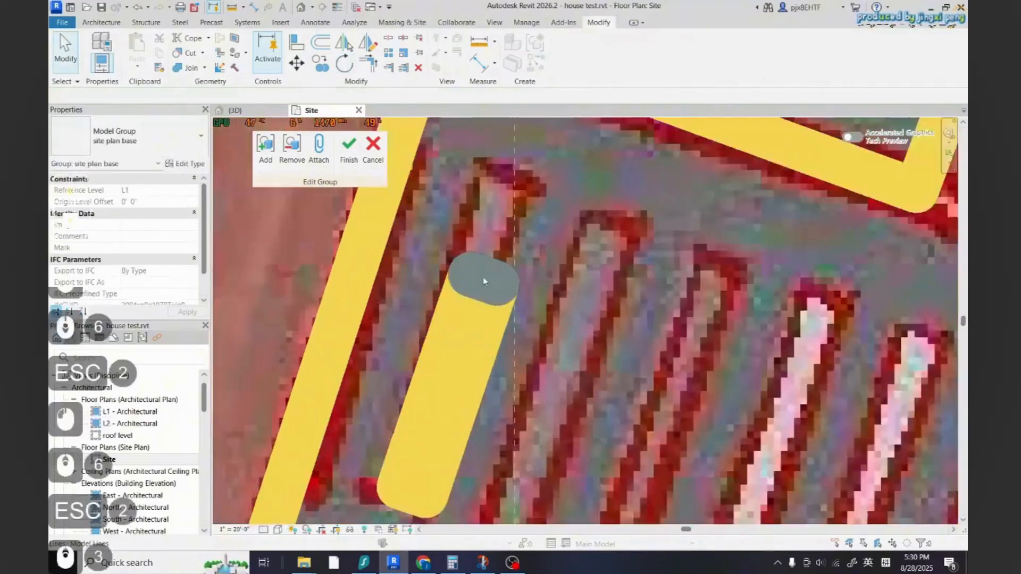
scroll(483, 281, up, 3)
click(481, 279)
click(481, 280)
scroll(484, 284, down, 1)
drag(488, 286, 527, 172)
scroll(484, 295, down, 3)
key(Escape)
key(Escape)
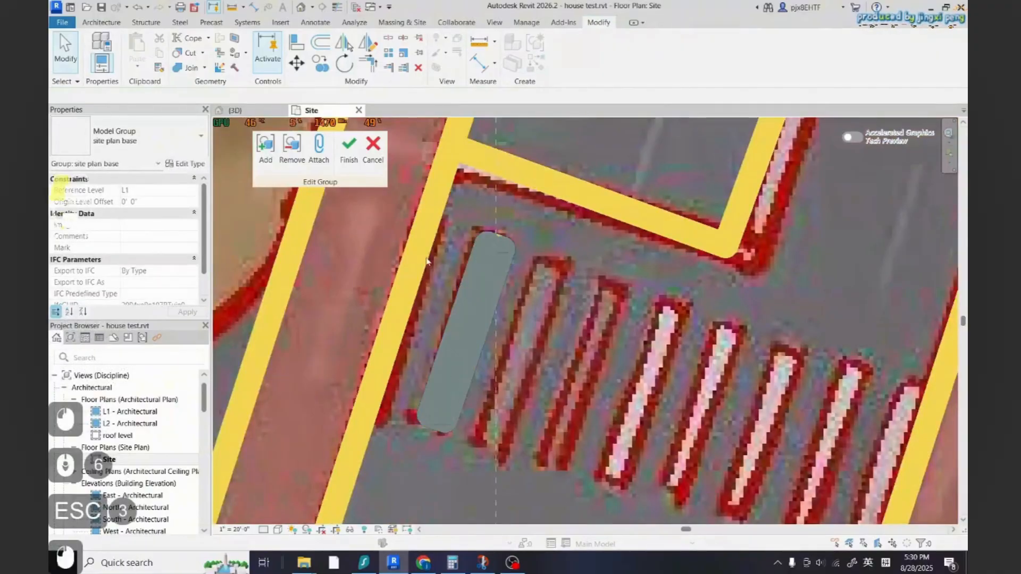
Copy the stripe rectangle to the next stripe of the north crosswalk
drag(442, 243, 443, 244)
scroll(505, 223, down, 14)
click(320, 63)
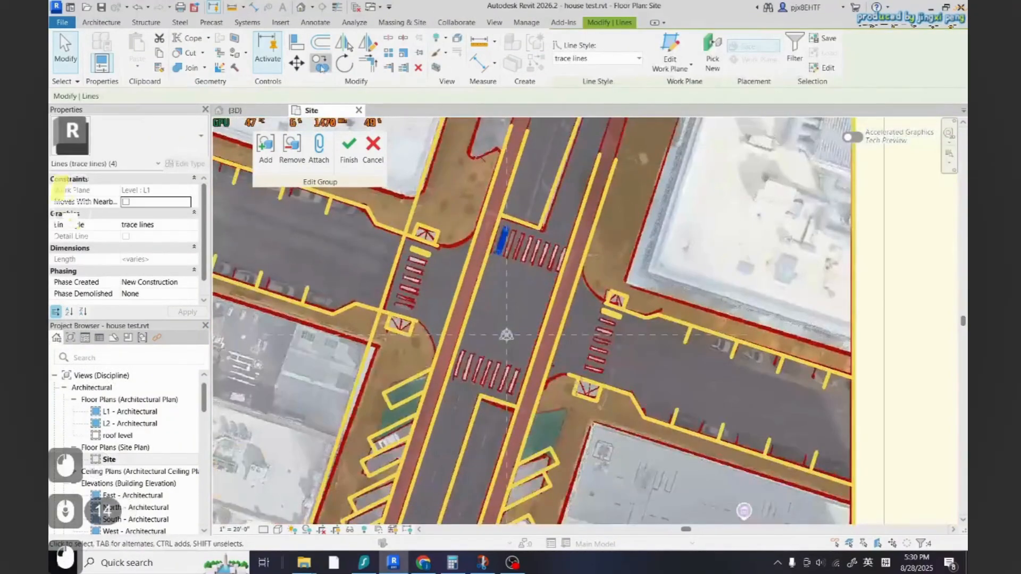
scroll(505, 270, up, 9)
scroll(506, 271, up, 1)
click(506, 234)
scroll(545, 226, down, 10)
scroll(506, 343, up, 15)
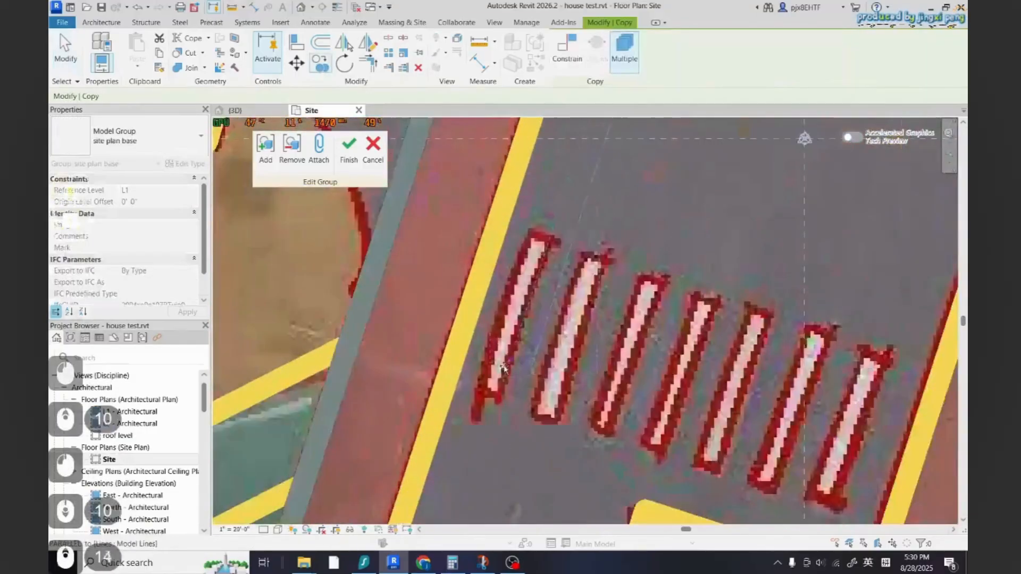
click(537, 339)
scroll(538, 339, down, 6)
key(Escape)
key(Escape)
Copy the two trace lines of the angled parking stall up to the top of the green hatched area
scroll(524, 294, down, 14)
scroll(581, 380, up, 10)
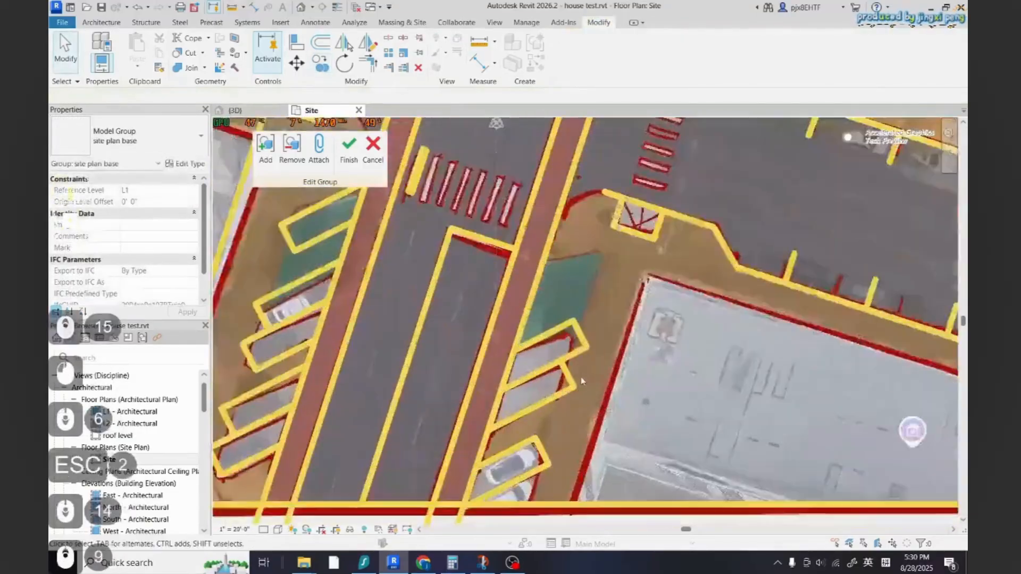
scroll(578, 415, down, 6)
key(Escape)
scroll(559, 361, up, 7)
click(590, 429)
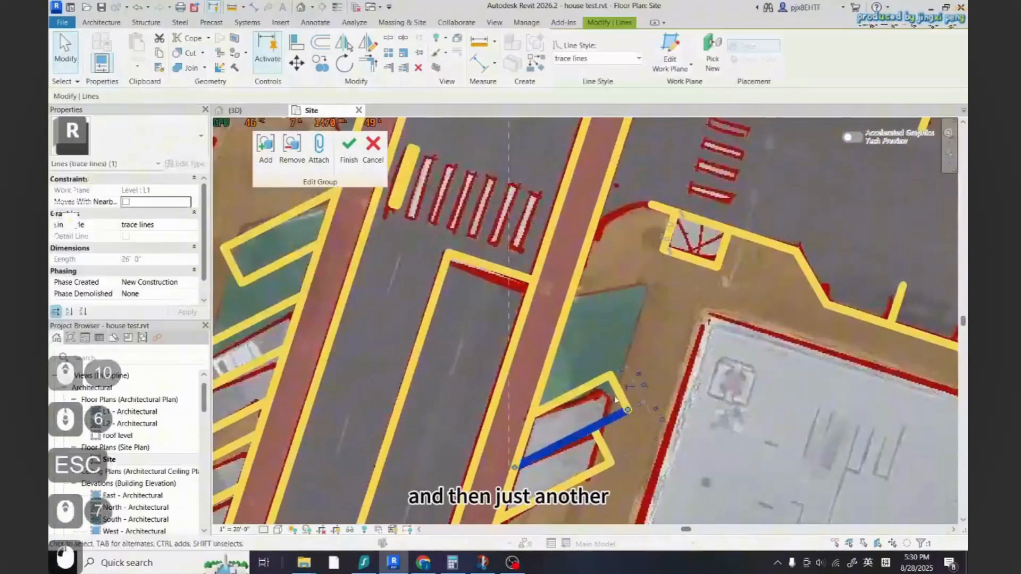
ctrl+click(619, 393)
click(321, 63)
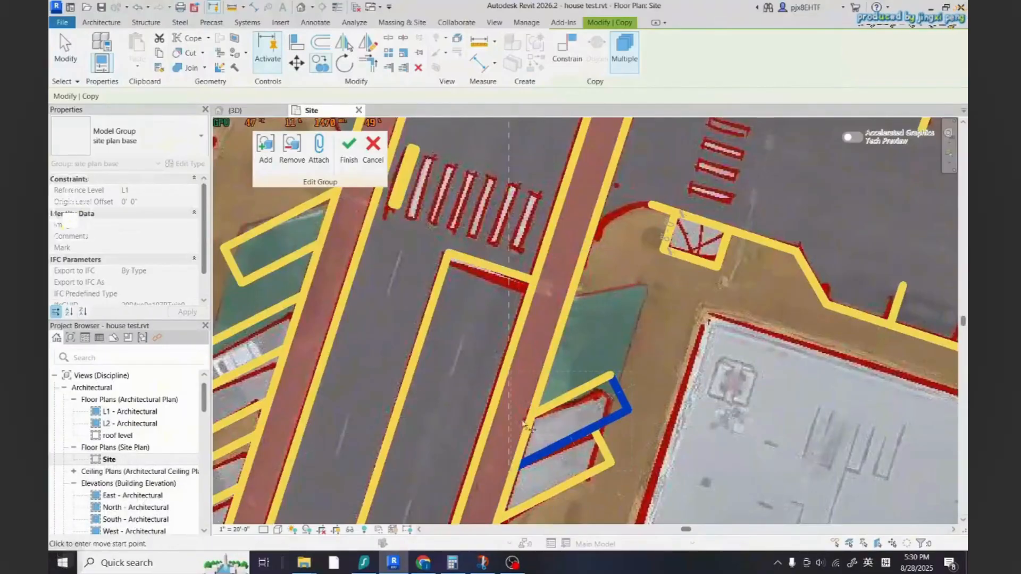
click(561, 321)
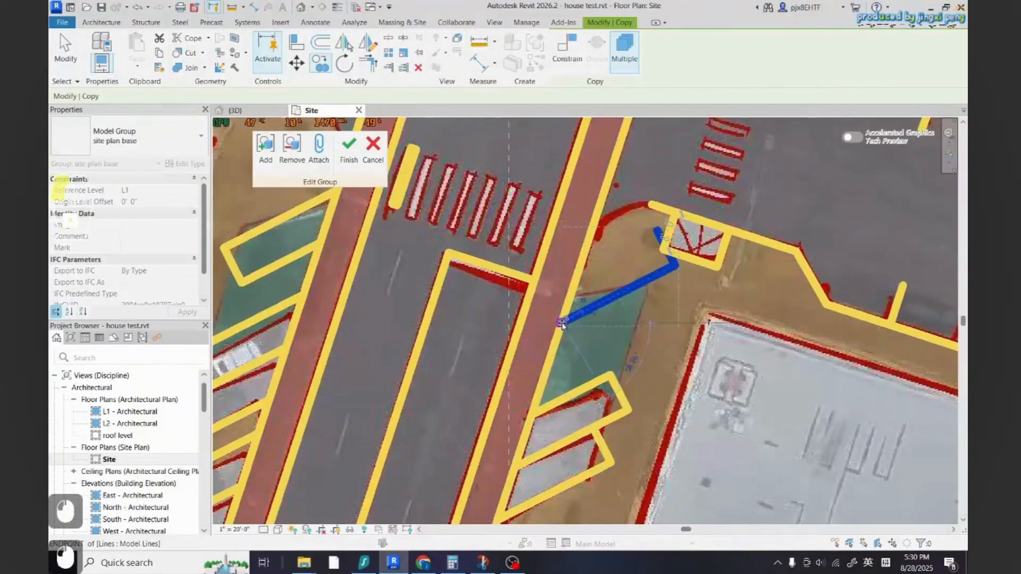
key(Escape)
key(Escape)
key(Escape)
key(Escape)
Delete the short copied segment beside the hatched corner
scroll(644, 223, up, 3)
click(659, 239)
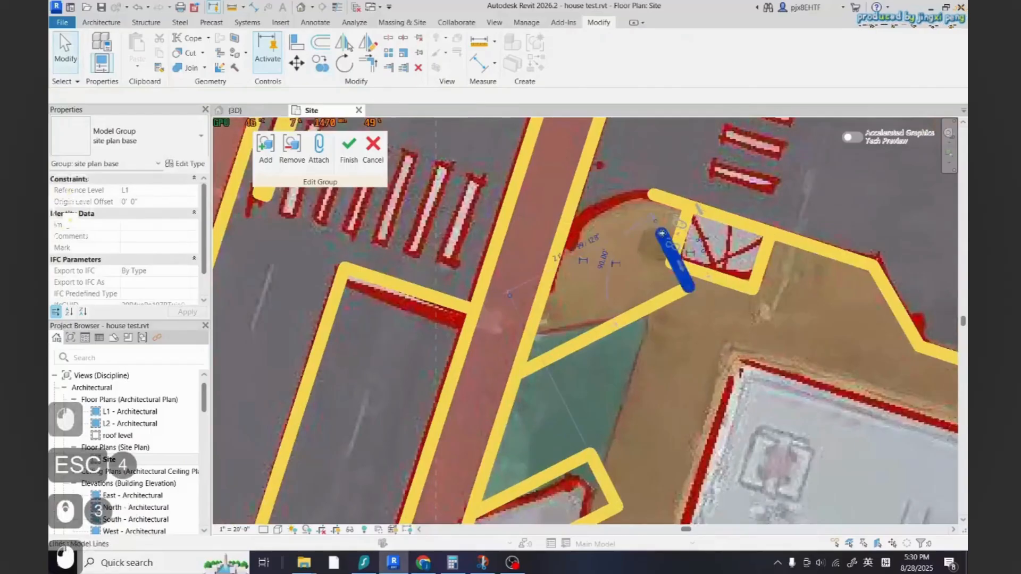
key(Delete)
scroll(681, 298, down, 10)
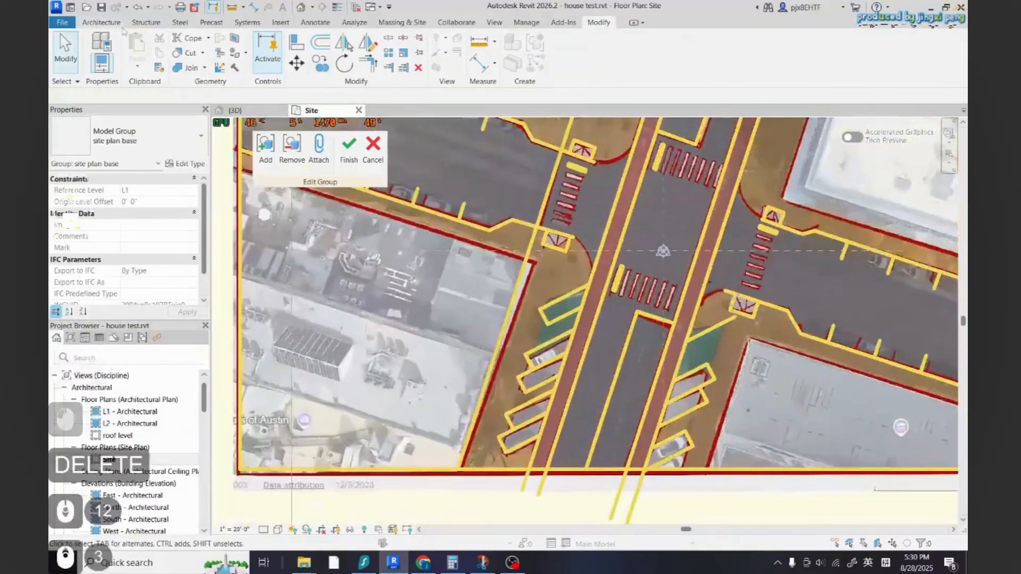
click(540, 53)
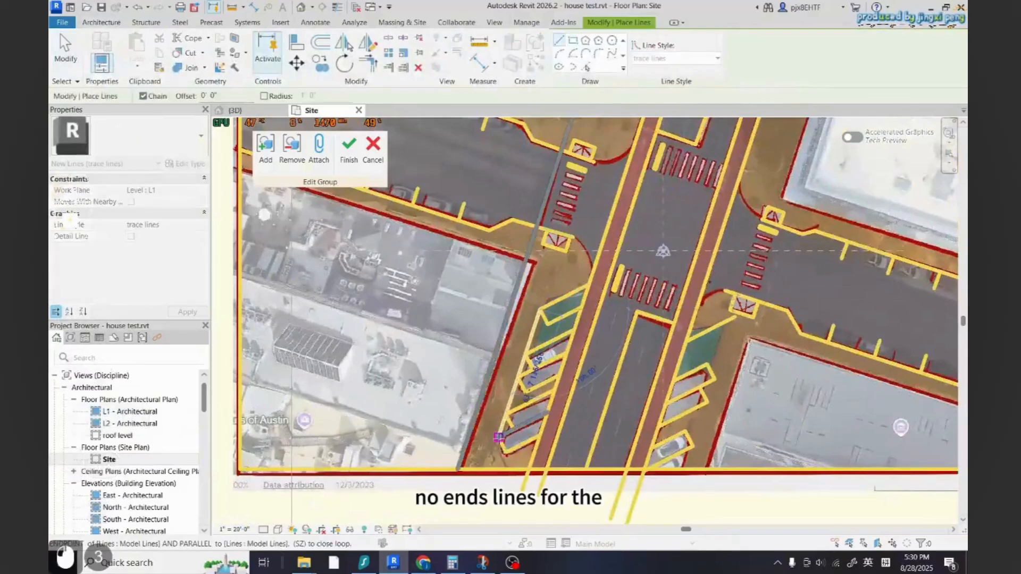
key(Escape)
scroll(652, 272, up, 5)
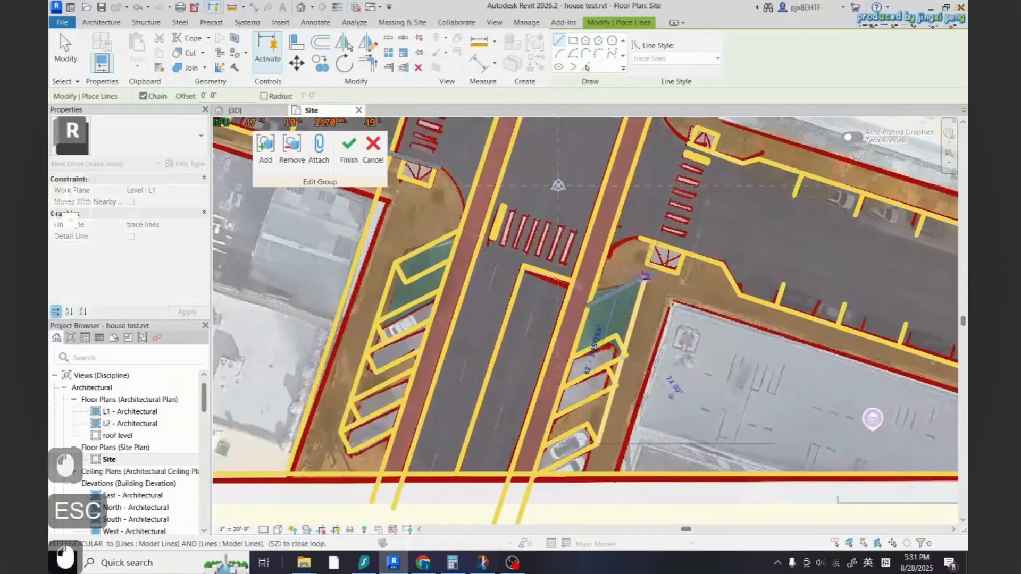
key(Escape)
key(Escape)
key(Escape)
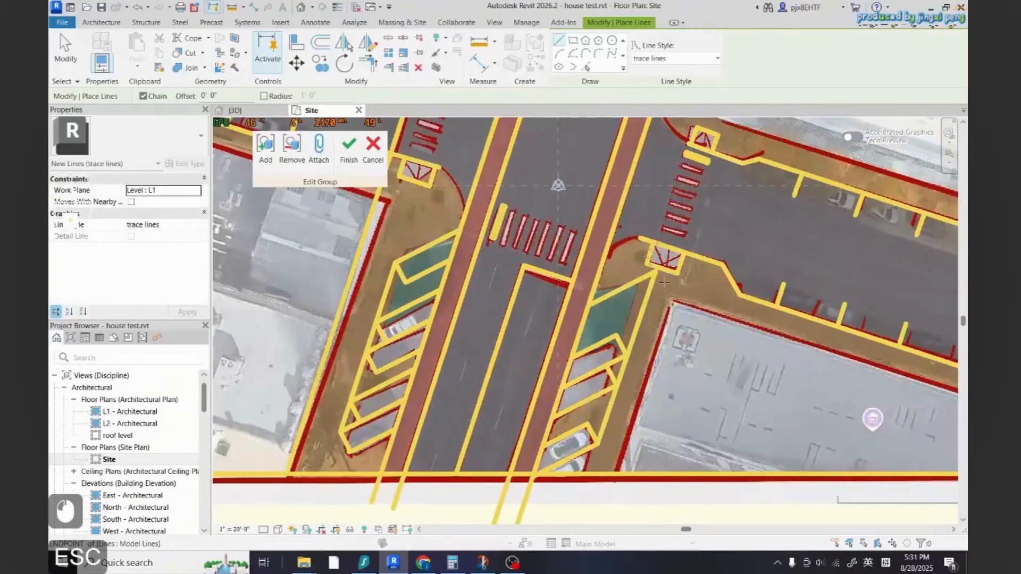
scroll(661, 362, down, 2)
scroll(660, 362, up, 4)
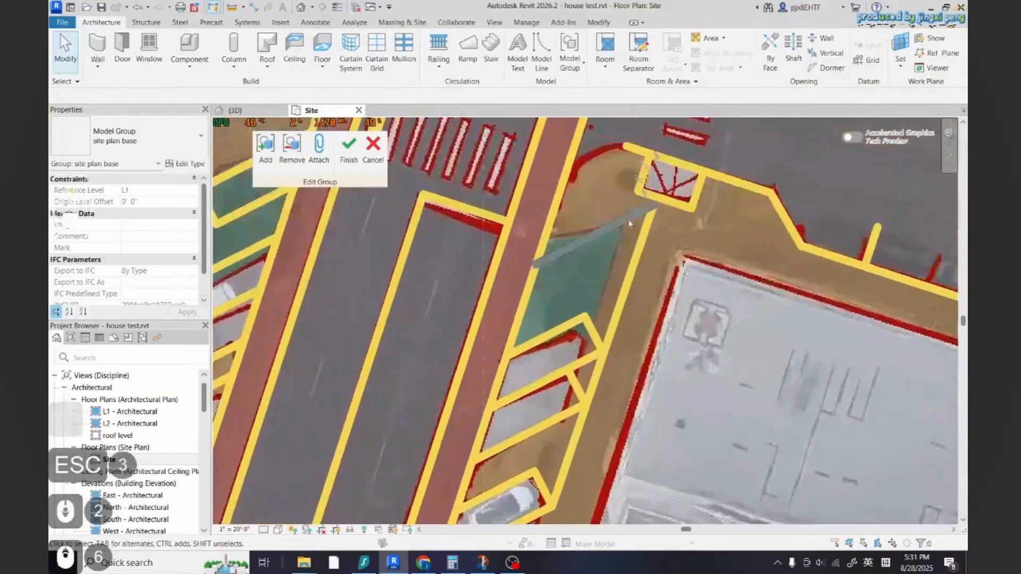
Move the copied diagonal line onto the top edge of the green hatched area
click(606, 230)
key(m)
key(v)
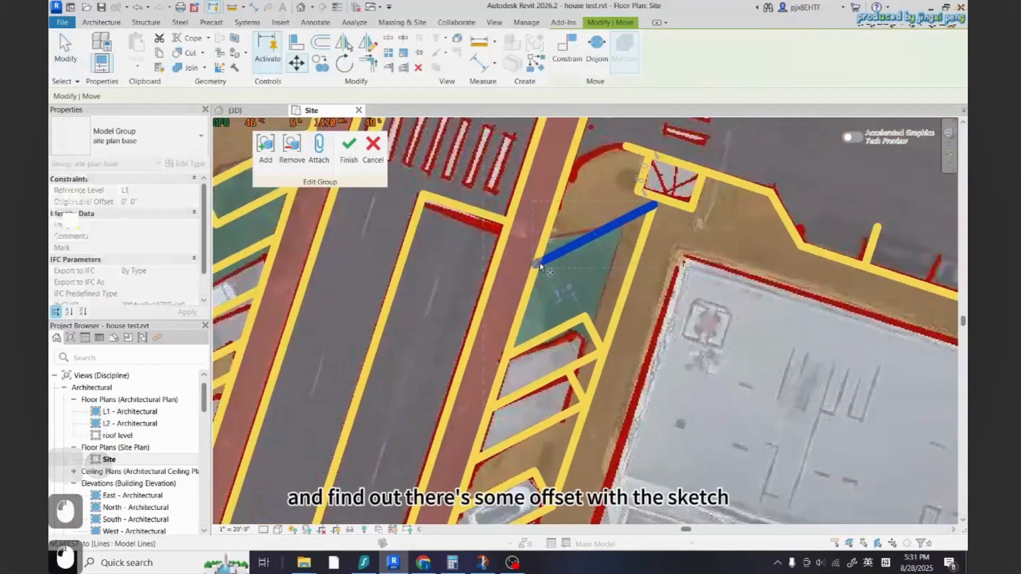
click(525, 301)
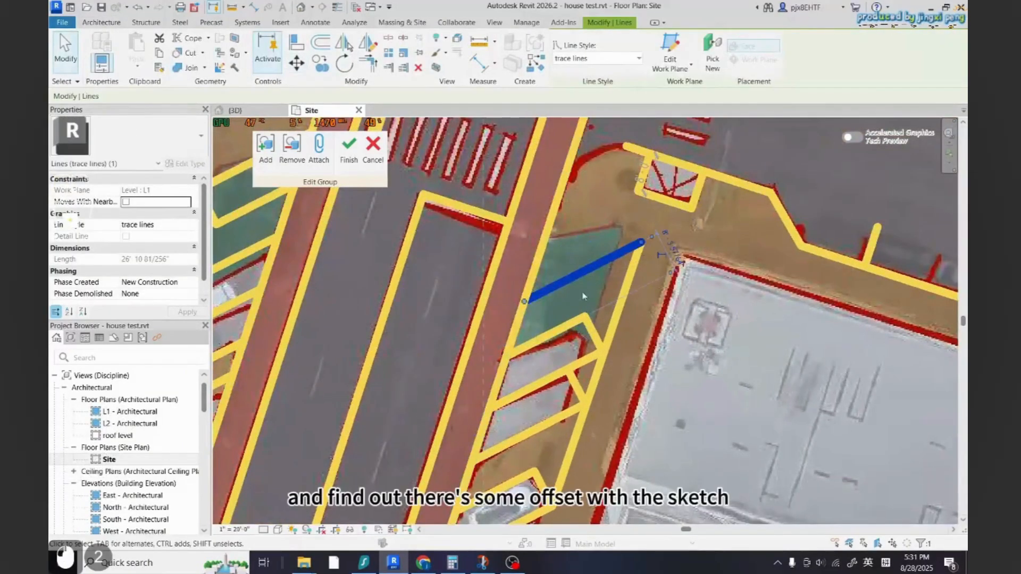
key(Escape)
key(Escape)
Extend the median's west edge trace line up to the site's top boundary line with Trim/Extend
scroll(607, 279, down, 6)
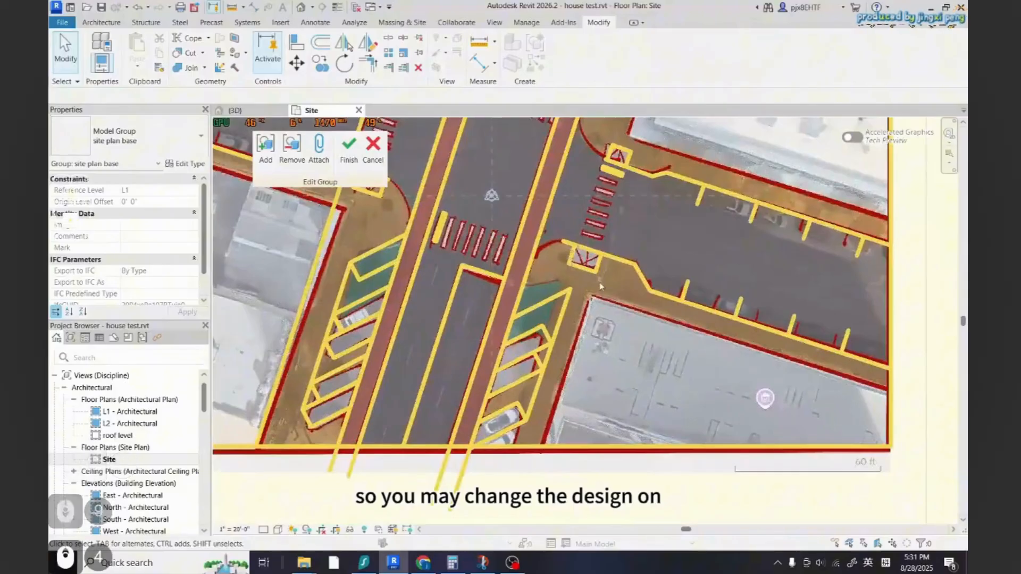
scroll(603, 327, down, 1)
scroll(620, 343, down, 4)
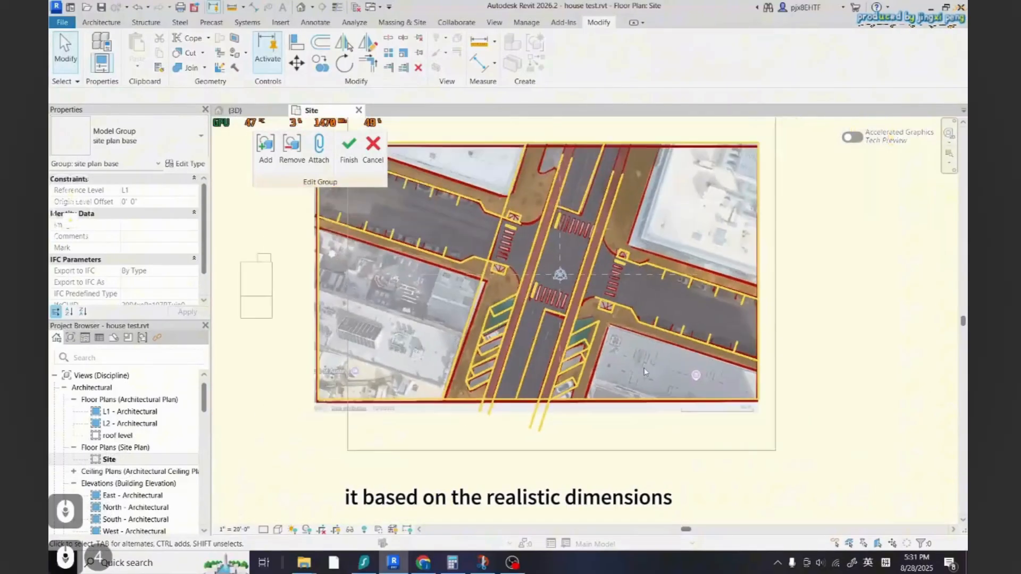
scroll(636, 361, up, 2)
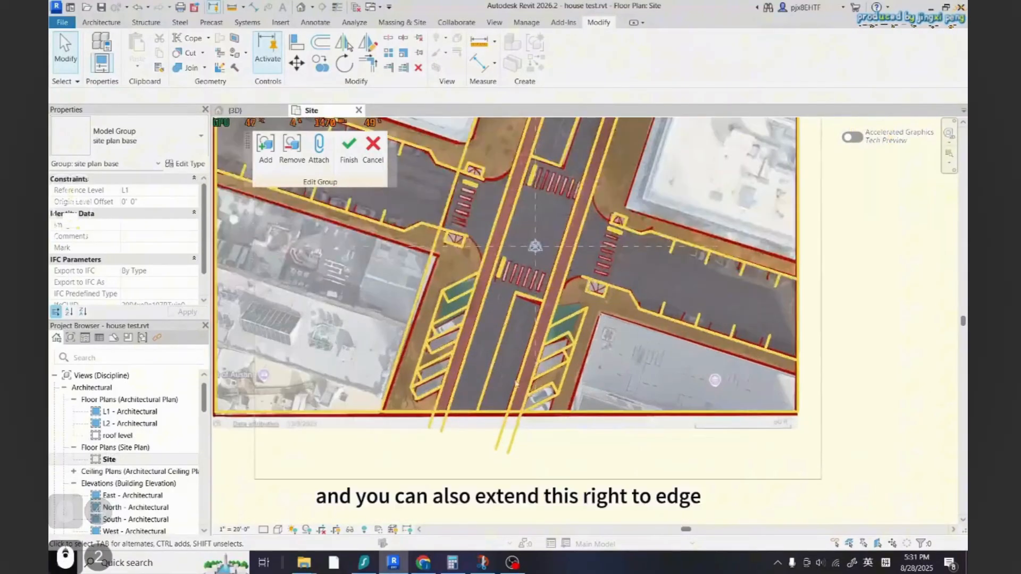
scroll(627, 319, down, 3)
scroll(619, 262, up, 6)
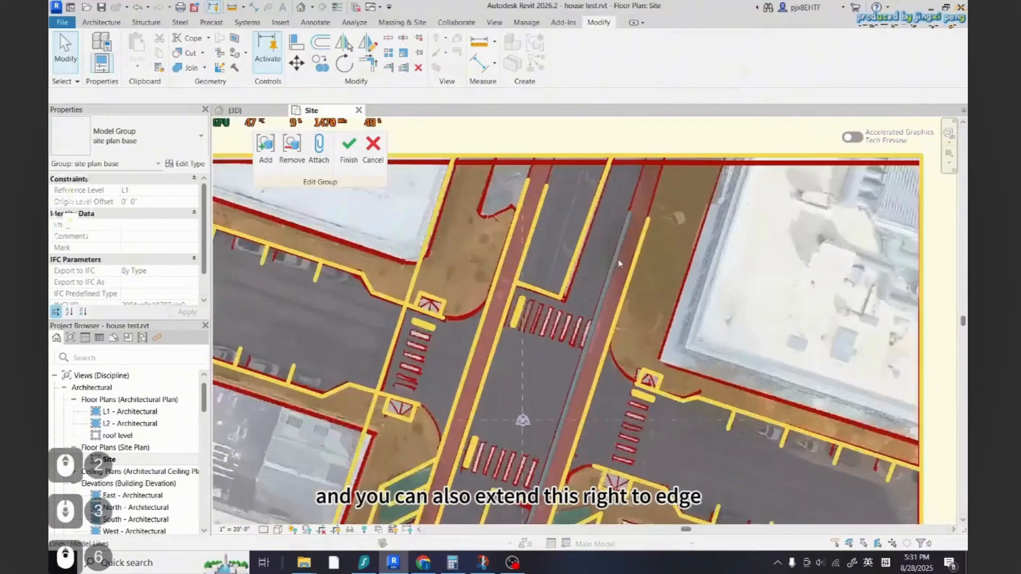
click(403, 68)
click(529, 184)
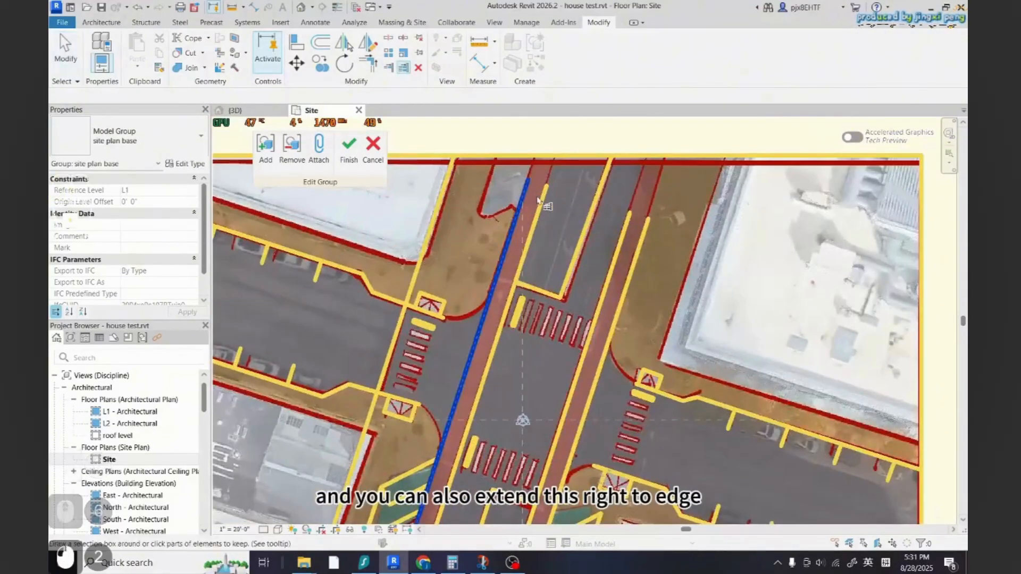
click(535, 158)
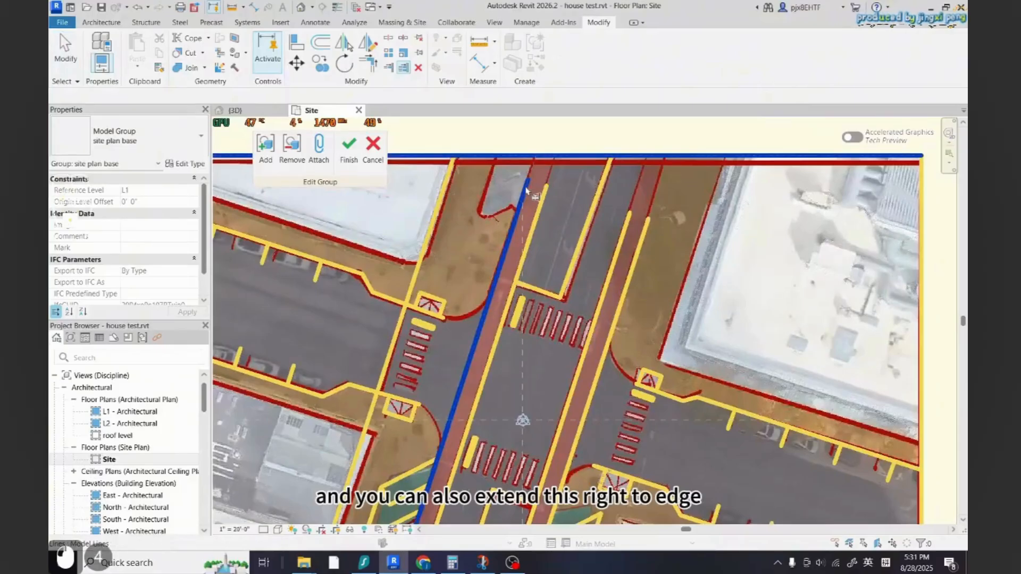
Extend the median's east edge trace line up to the site's top boundary line
click(630, 220)
click(635, 234)
scroll(596, 372, down, 6)
key(Escape)
key(Escape)
key(Escape)
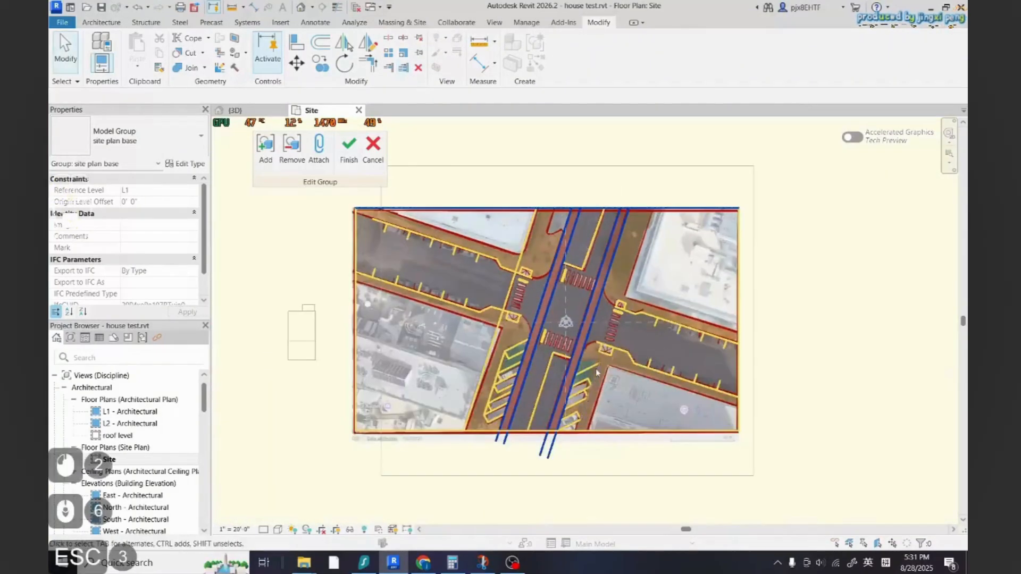
key(Escape)
scroll(706, 325, up, 2)
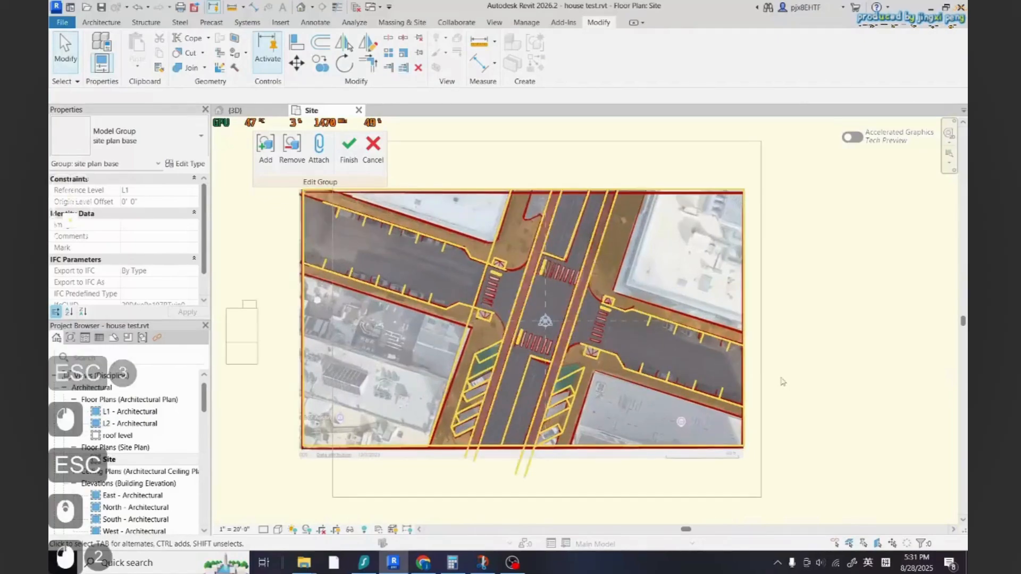
Finish editing the site plan model group
click(353, 149)
scroll(633, 326, down, 3)
key(Escape)
key(Escape)
key(Escape)
click(661, 325)
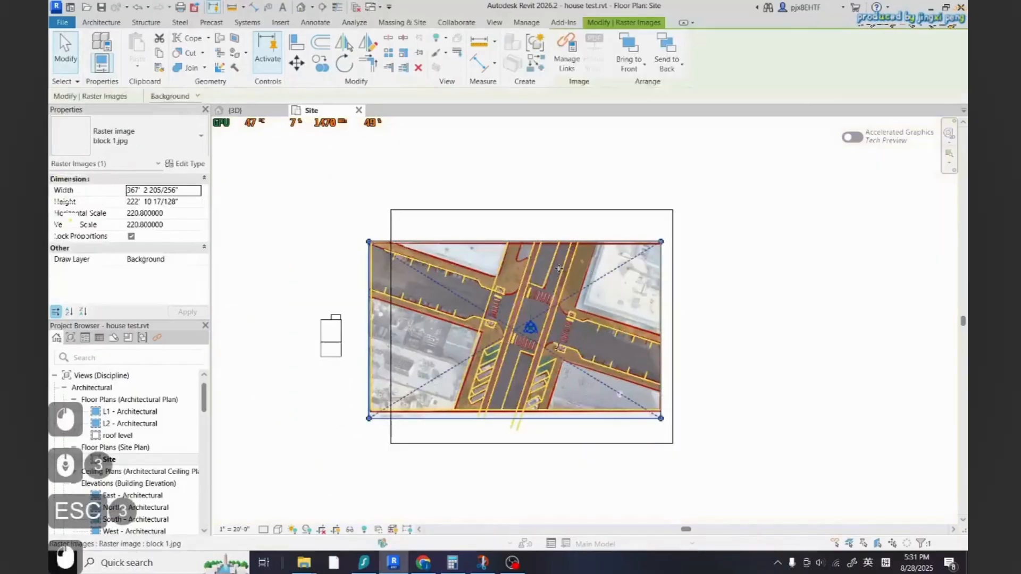
key(Escape)
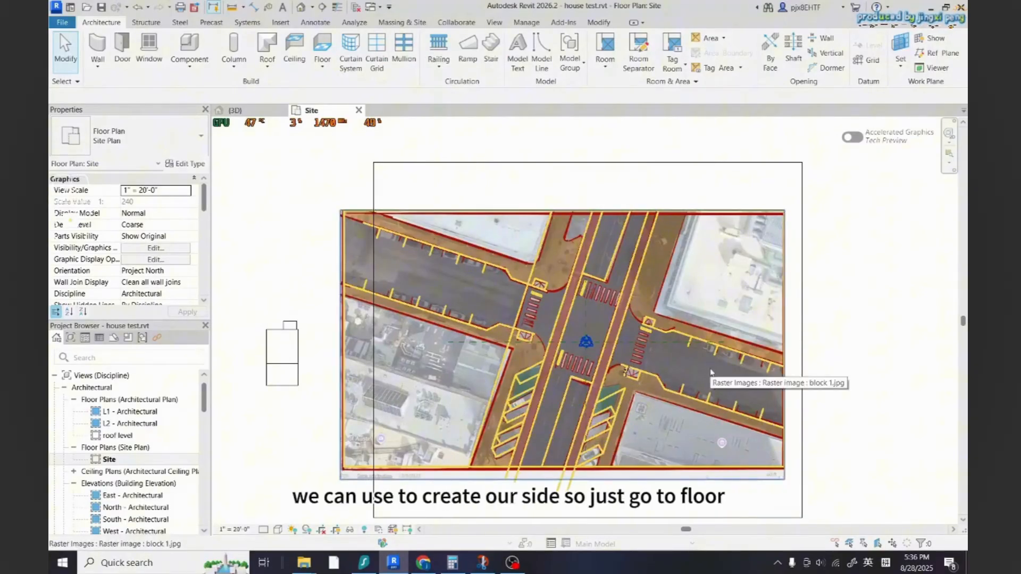
Start a floor and pick the trace lines around the northwest parking lot as its boundary
click(321, 47)
scroll(628, 292, up, 1)
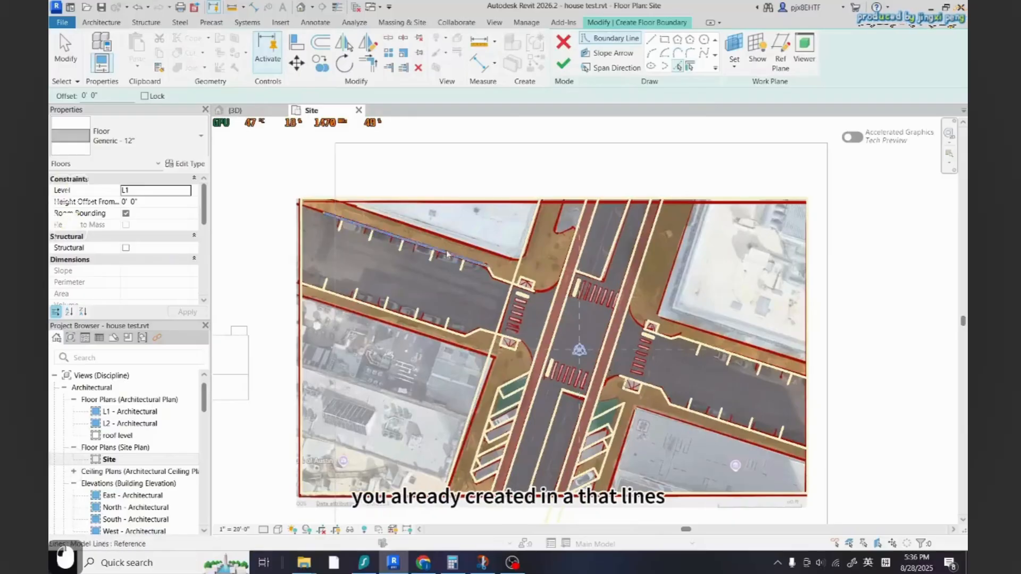
scroll(445, 250, down, 2)
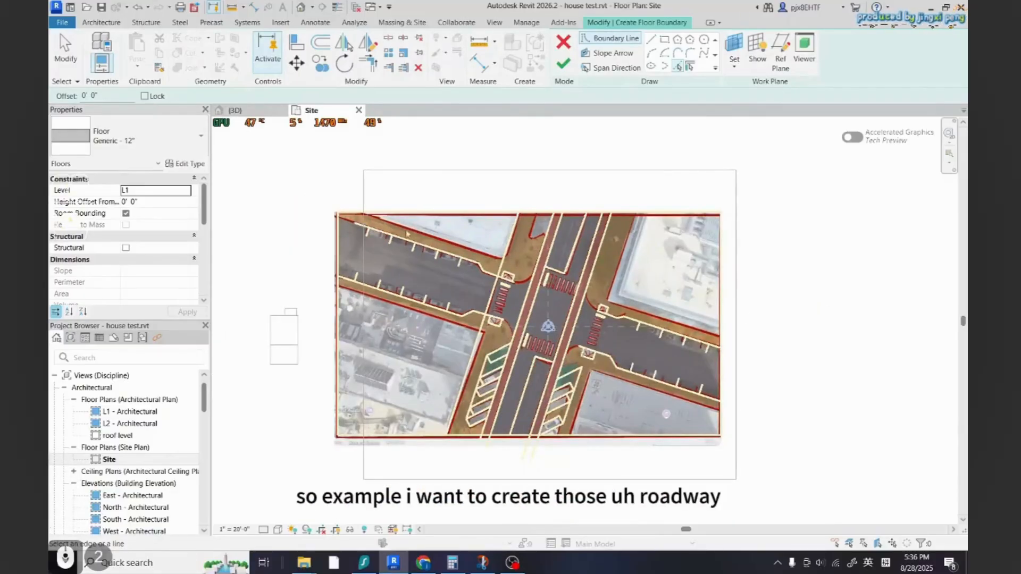
scroll(348, 246, up, 2)
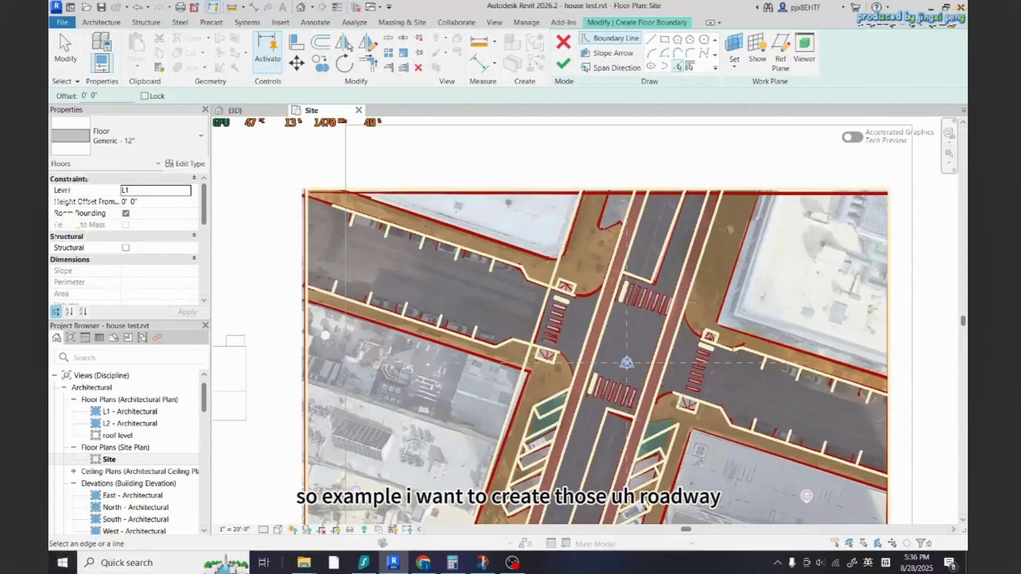
scroll(803, 412, down, 2)
scroll(804, 478, up, 3)
scroll(689, 385, down, 2)
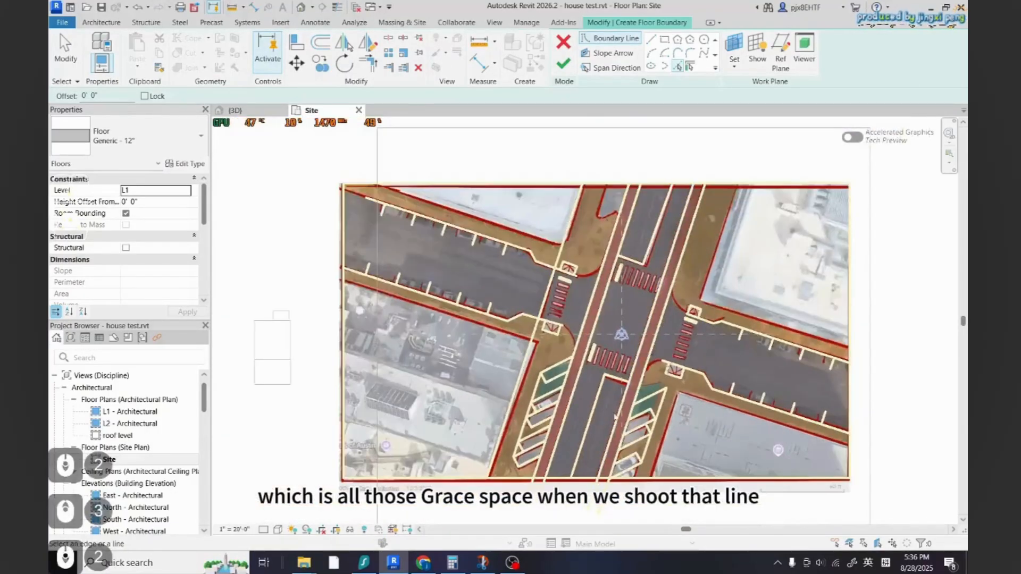
scroll(348, 197, up, 6)
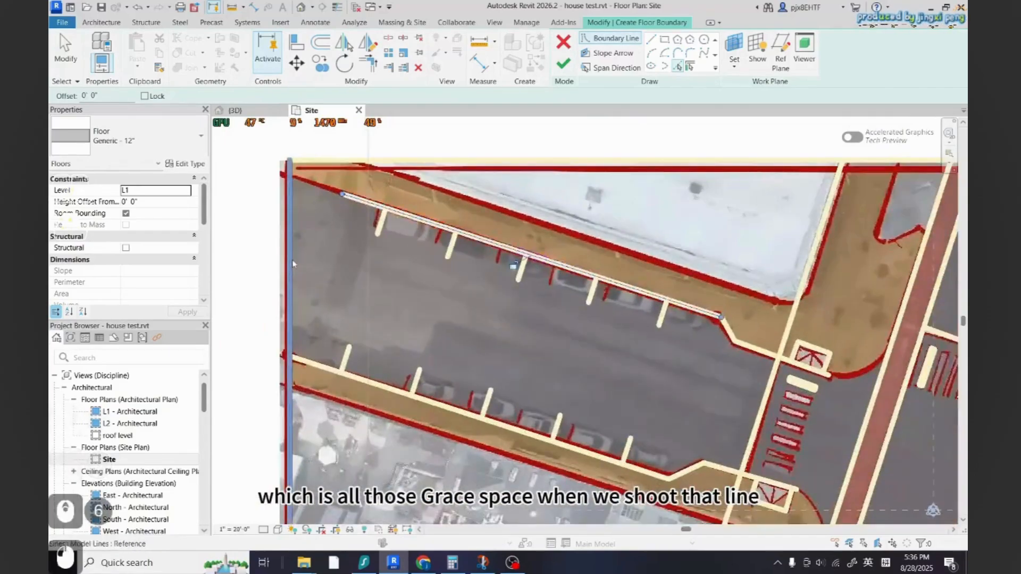
middle_drag(326, 369, 239, 329)
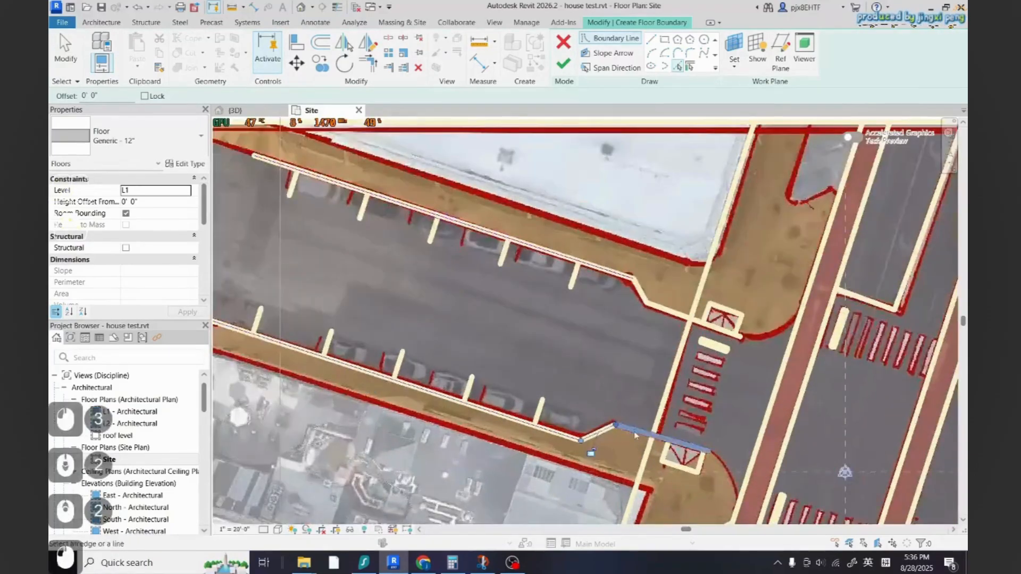
scroll(636, 435, up, 2)
scroll(684, 254, down, 4)
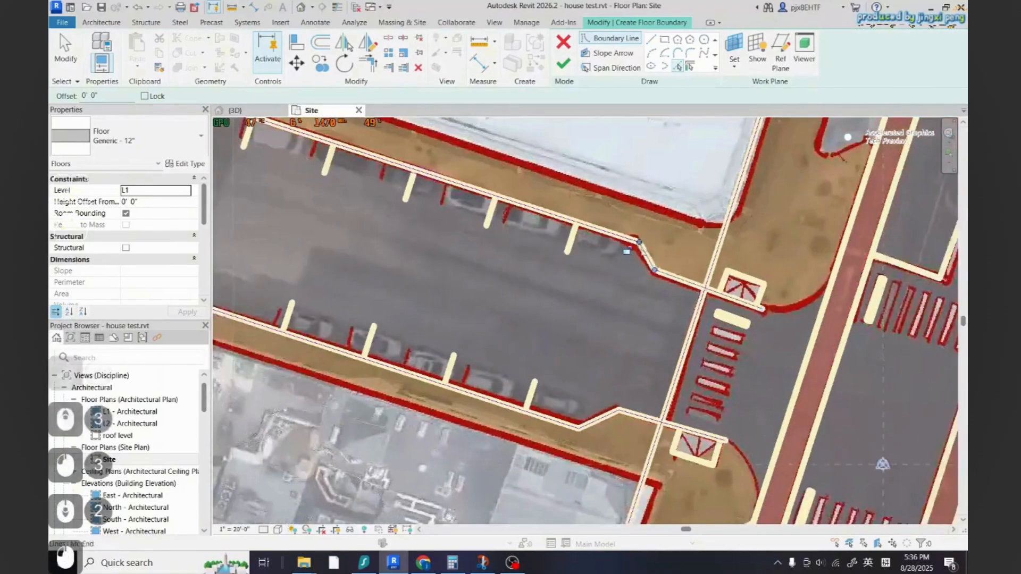
Trim the parking lot boundary lines into a closed loop with Trim/Extend and finish the floor
key(Escape)
key(t)
key(r)
click(676, 344)
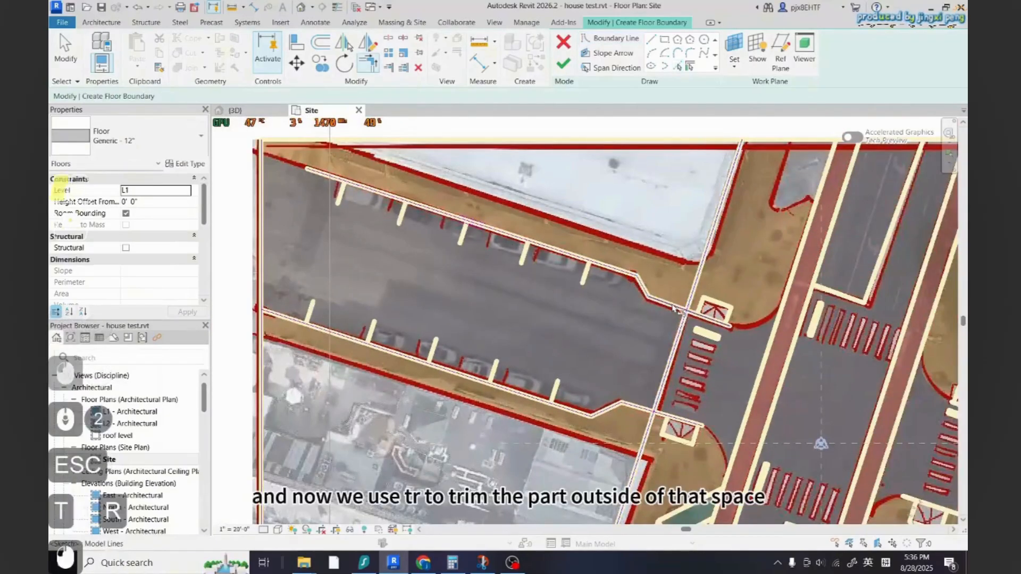
click(671, 305)
scroll(691, 406, up, 2)
click(650, 378)
click(623, 408)
scroll(701, 428, down, 3)
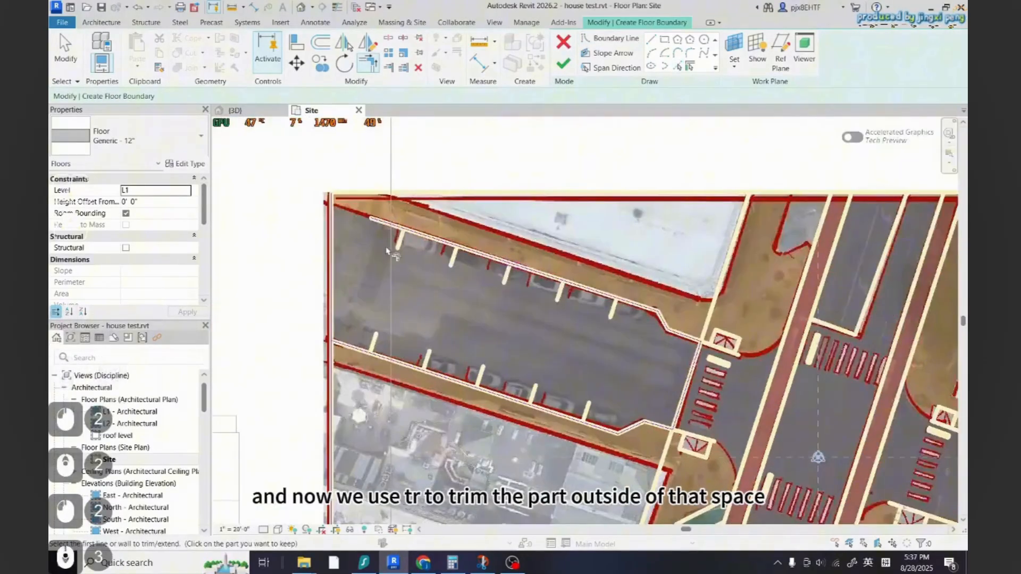
scroll(387, 250, up, 2)
scroll(386, 286, down, 2)
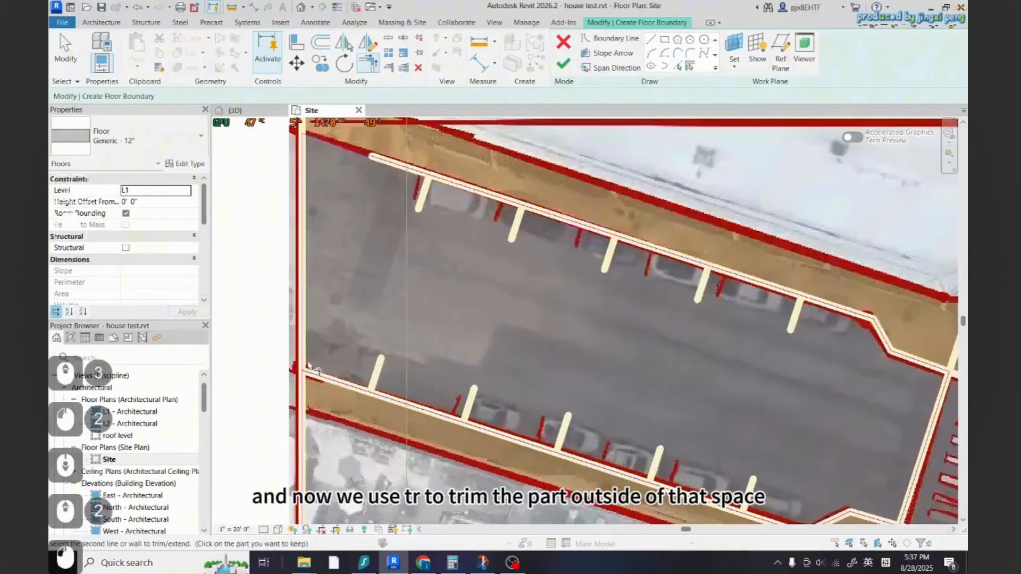
click(571, 68)
key(Escape)
key(Escape)
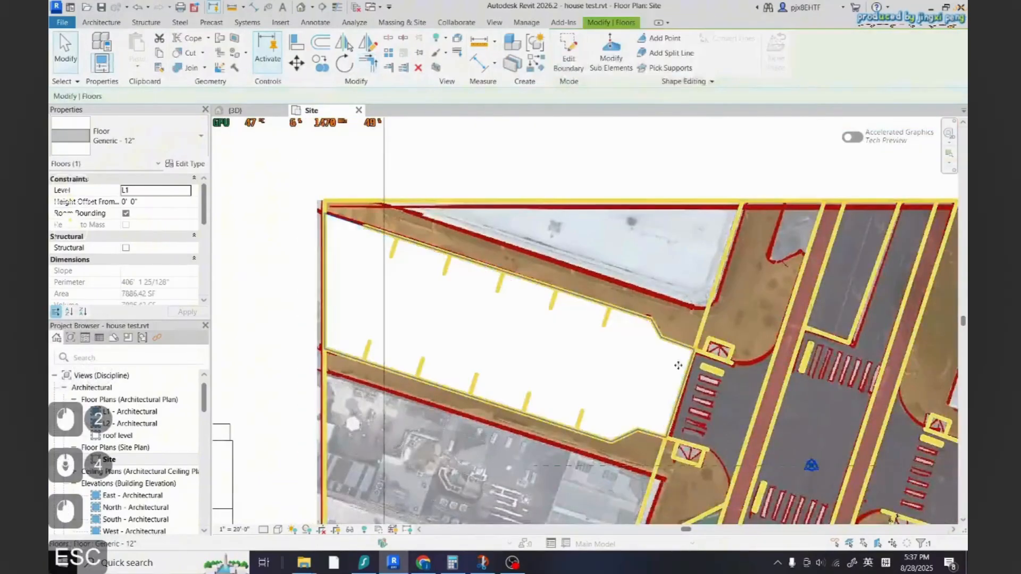
Select the new floor and search its type list for road or asphalt floor types
scroll(446, 350, down, 6)
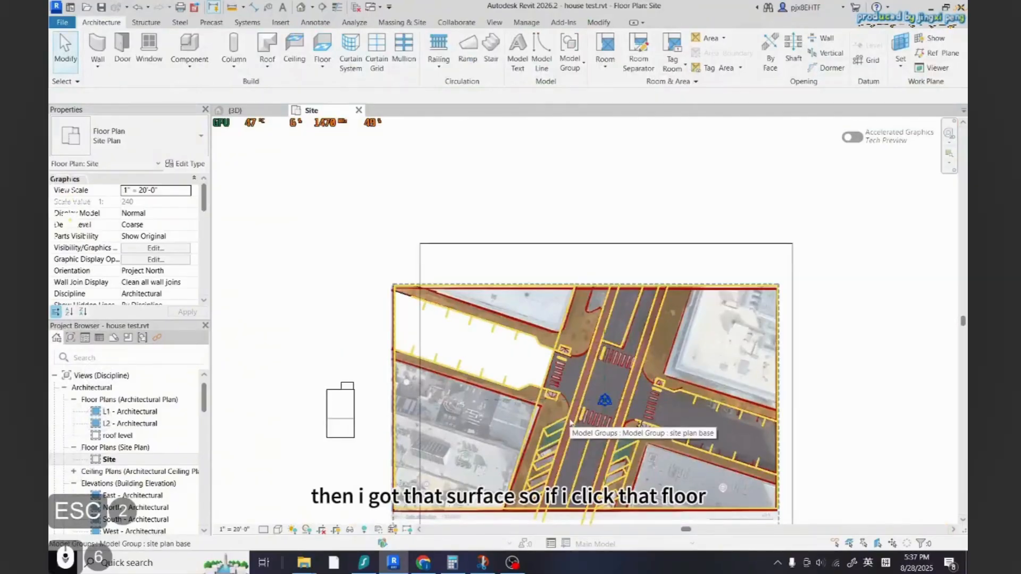
scroll(489, 385, up, 3)
click(563, 368)
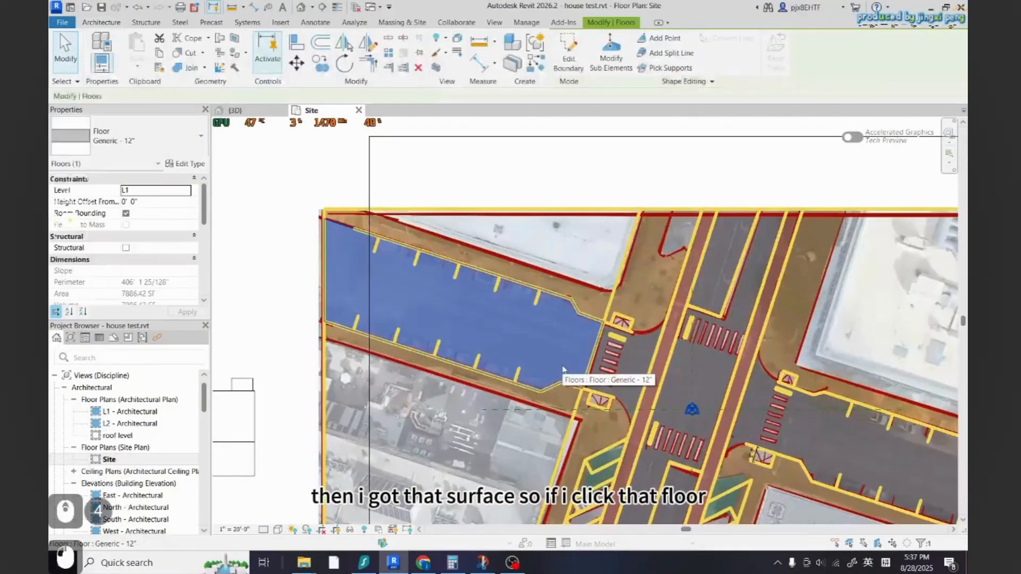
click(173, 130)
text(g)
key(BackSpace)
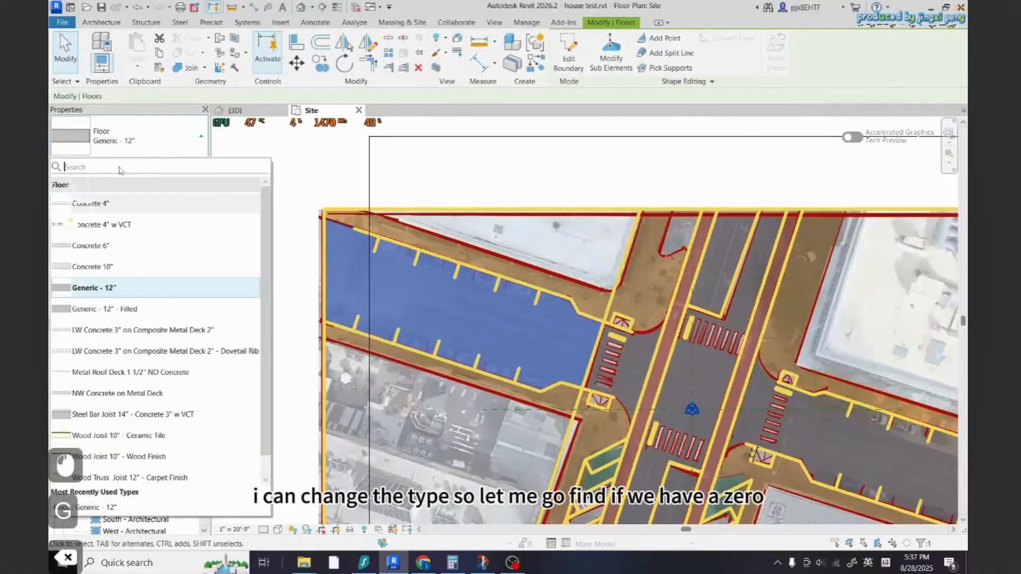
text(road)
key(BackSpace)
key(BackSpace)
key(BackSpace)
key(BackSpace)
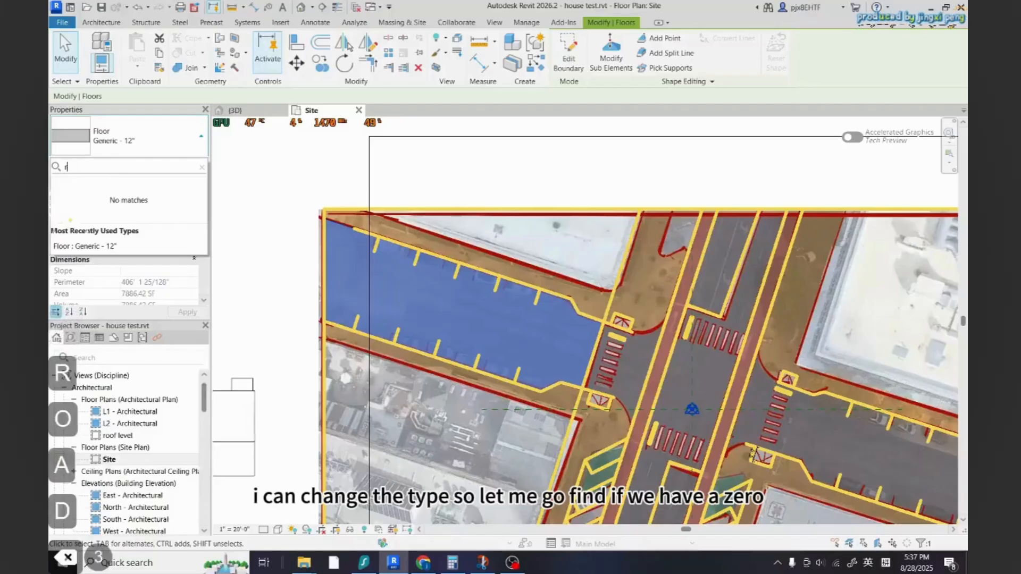
text(as)
key(BackSpace)
key(BackSpace)
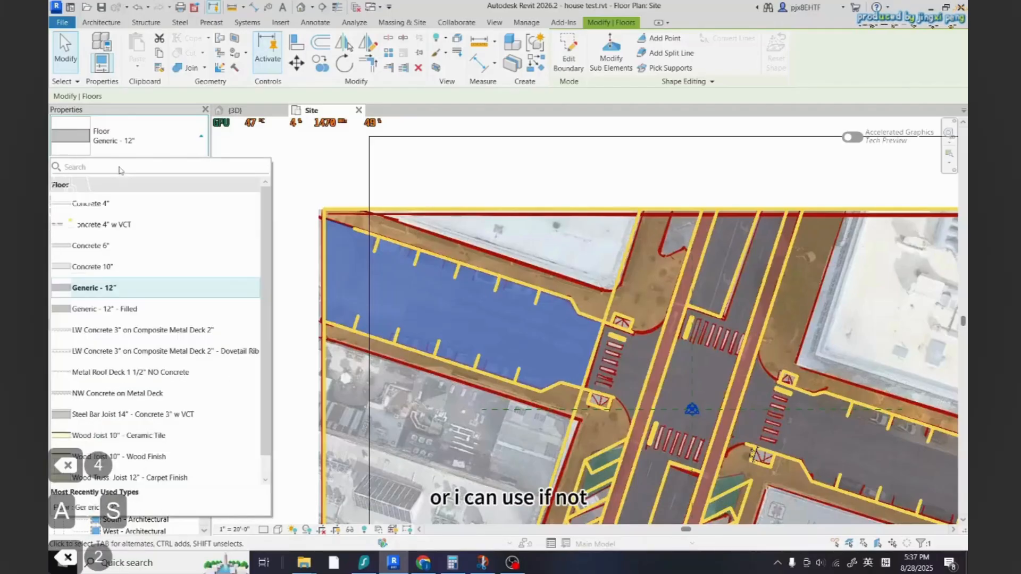
key(Escape)
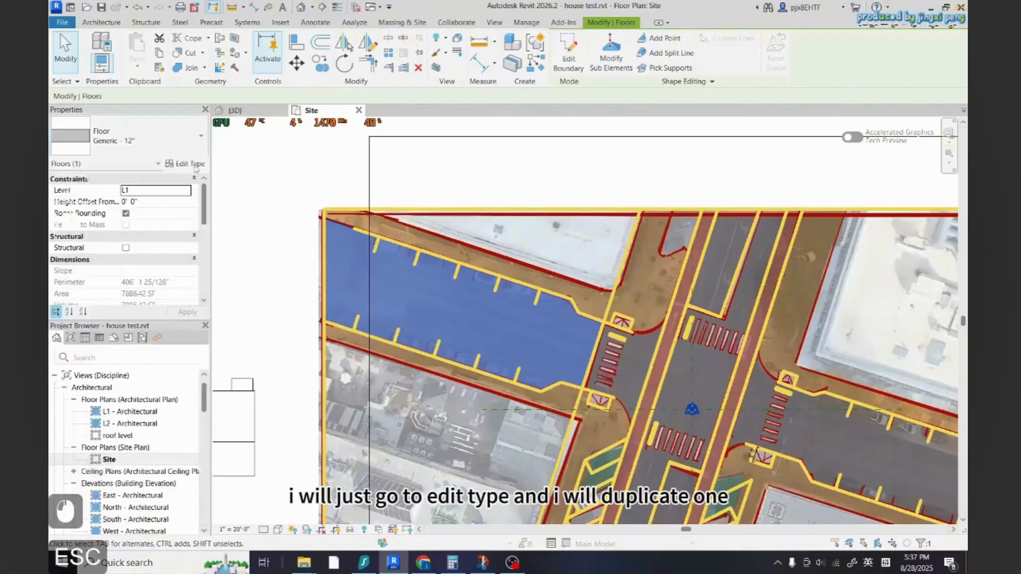
Duplicate the floor type and name it roadway- 12" 2
click(185, 164)
scroll(425, 264, down, 3)
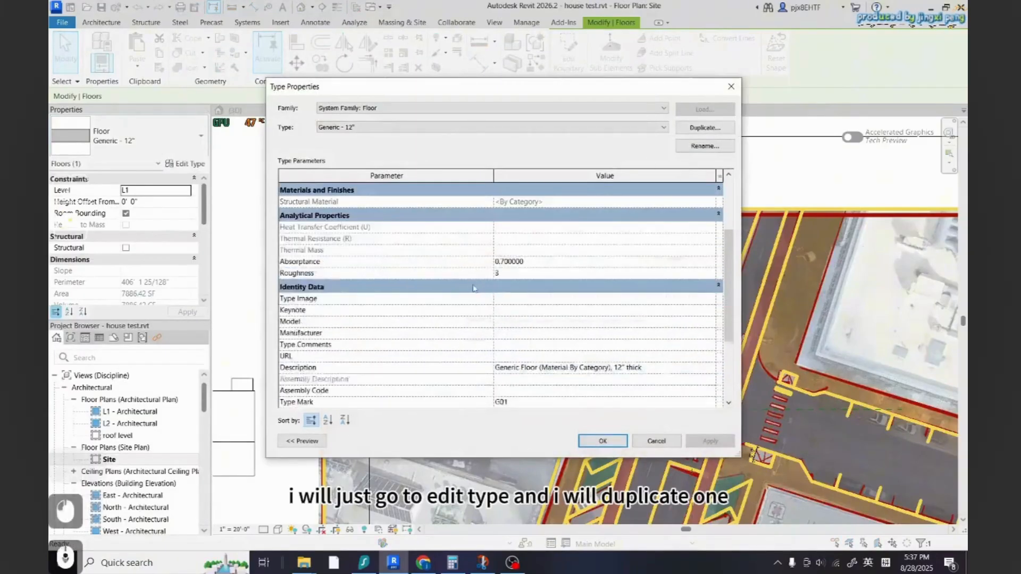
scroll(516, 279, up, 5)
click(704, 127)
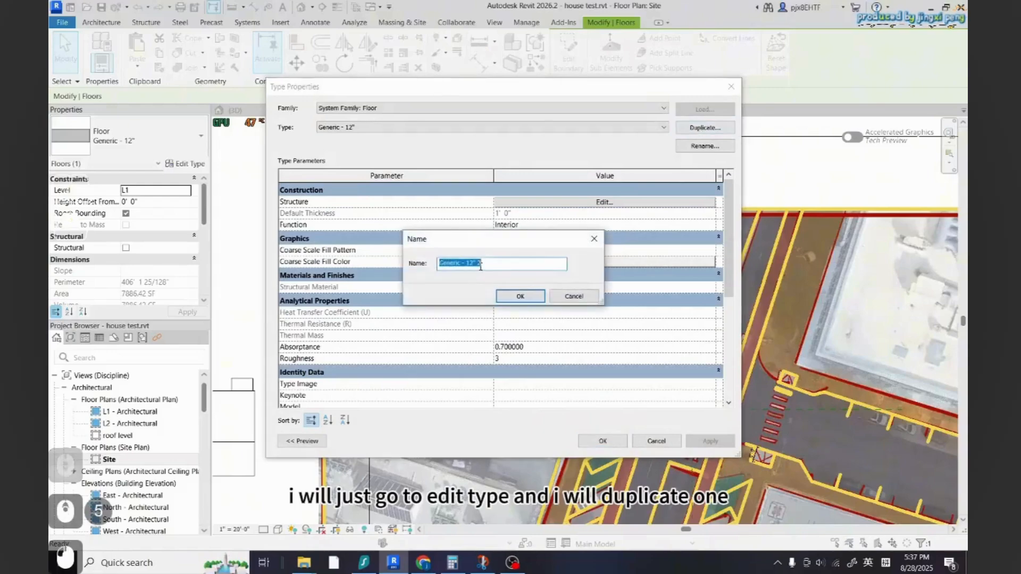
click(463, 262)
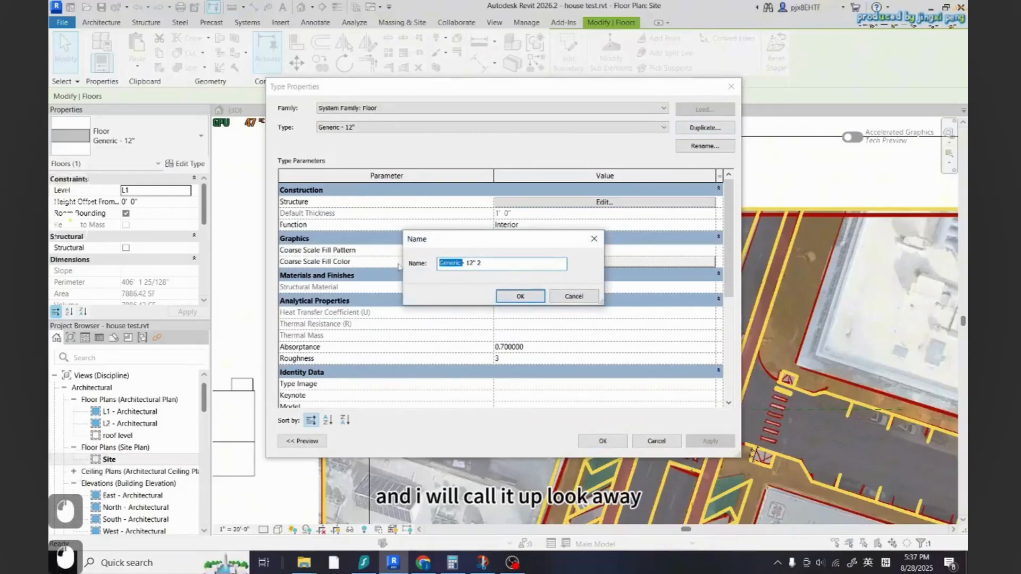
text(roadway)
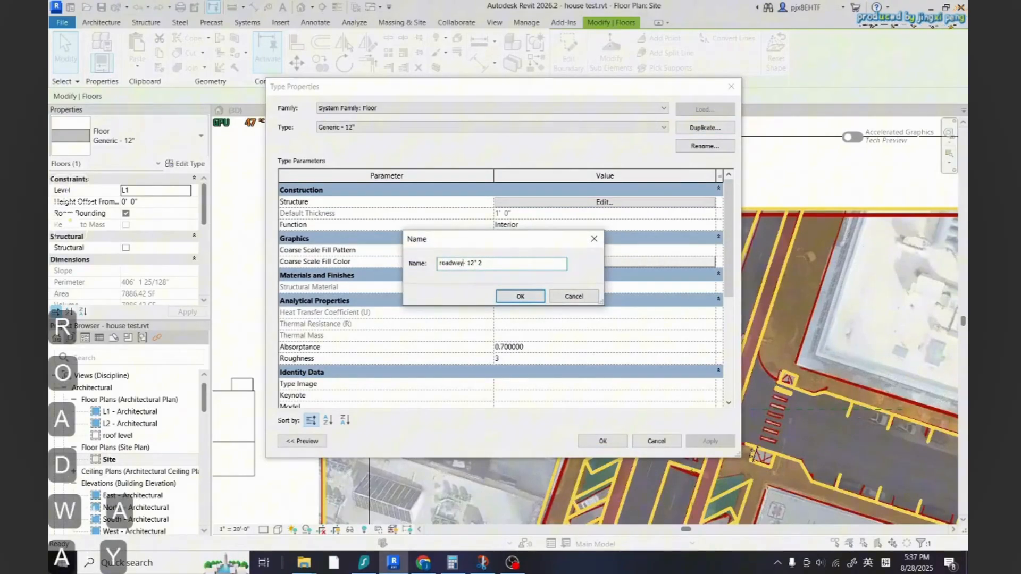
click(508, 301)
Give the structure layer a new roadway material duplicated from Asphalt, Pavement, Light Grey, and confirm the type
click(604, 202)
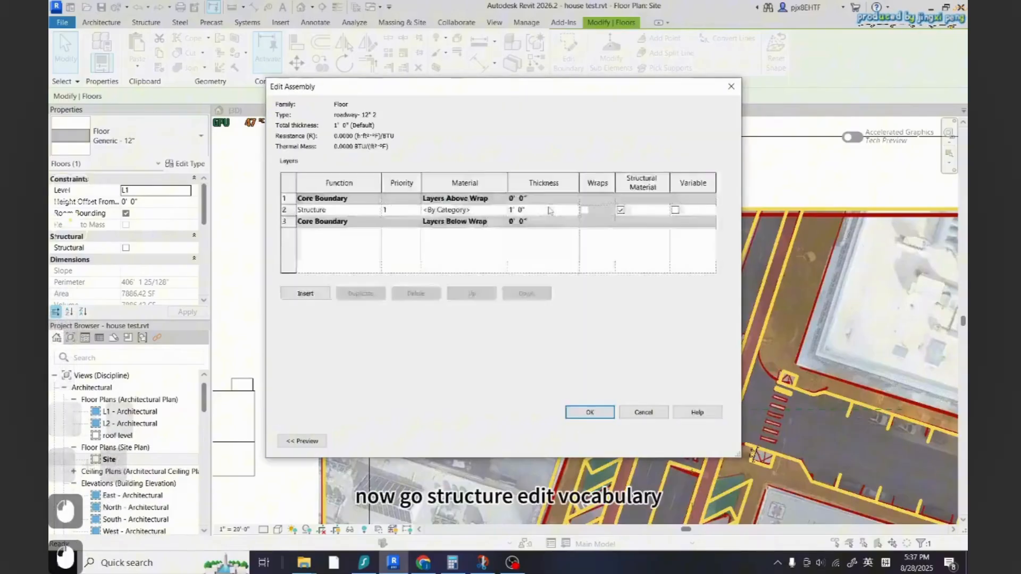
double_click(485, 210)
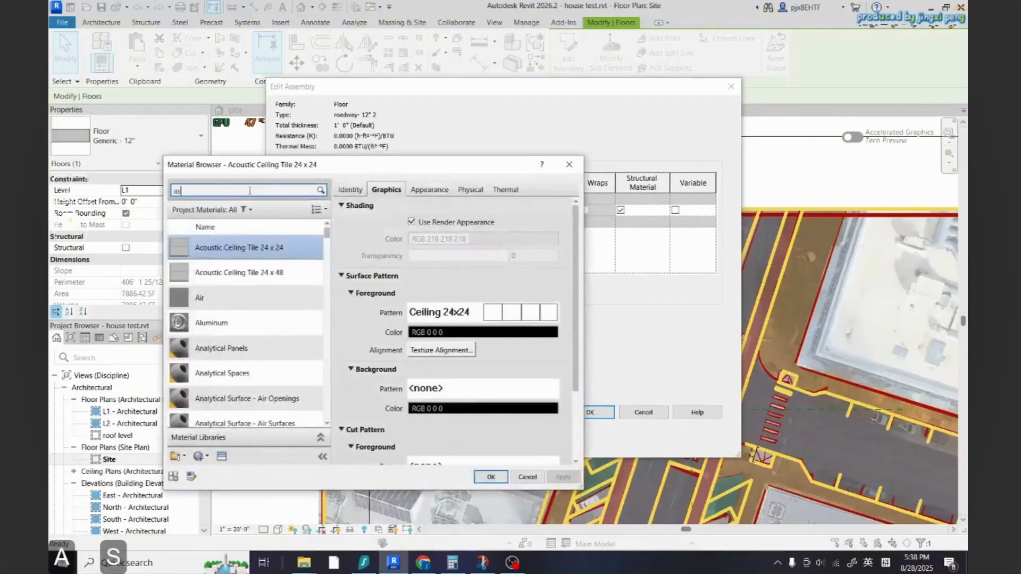
text(as)
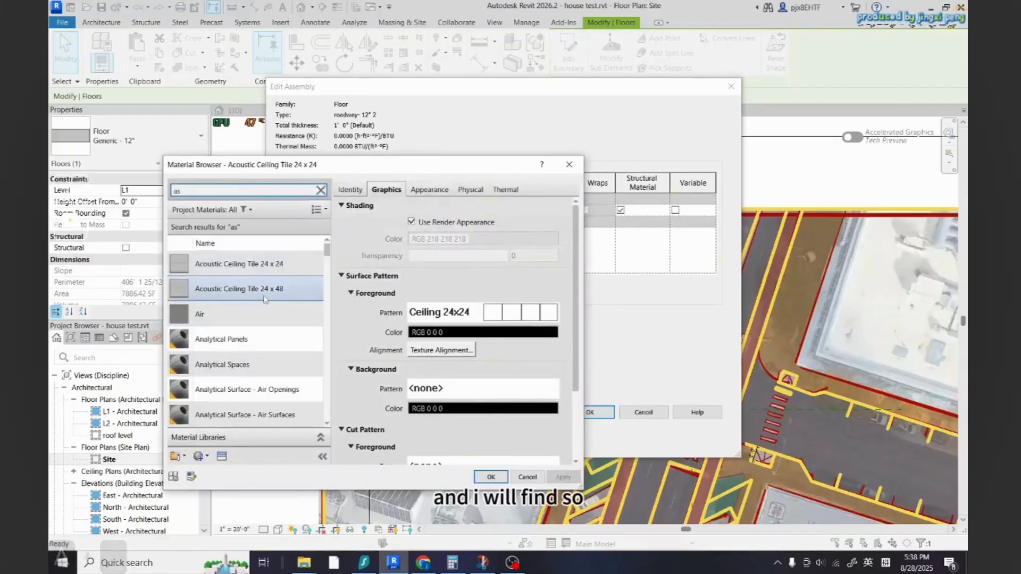
text(ph)
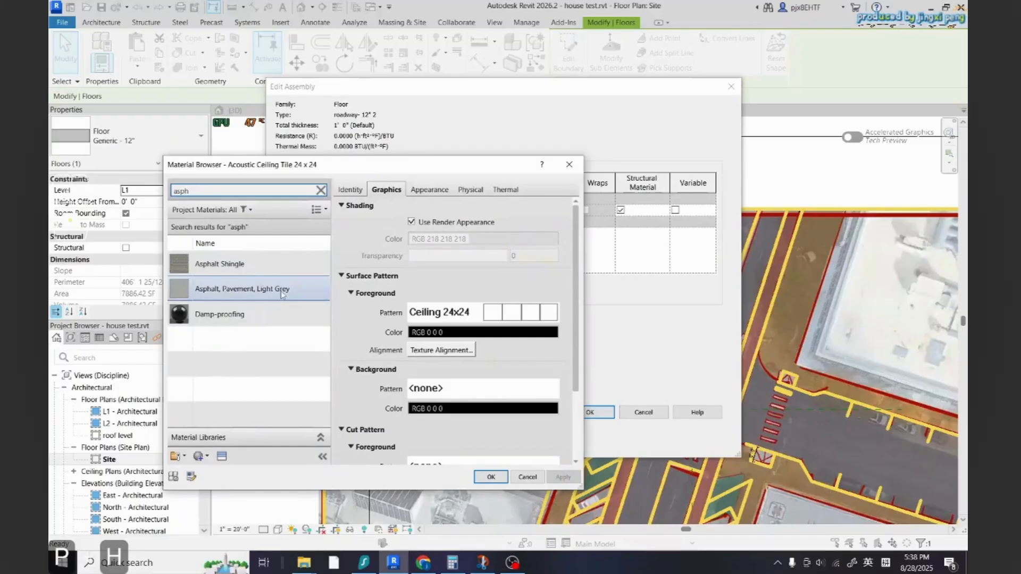
click(281, 293)
right_click(282, 294)
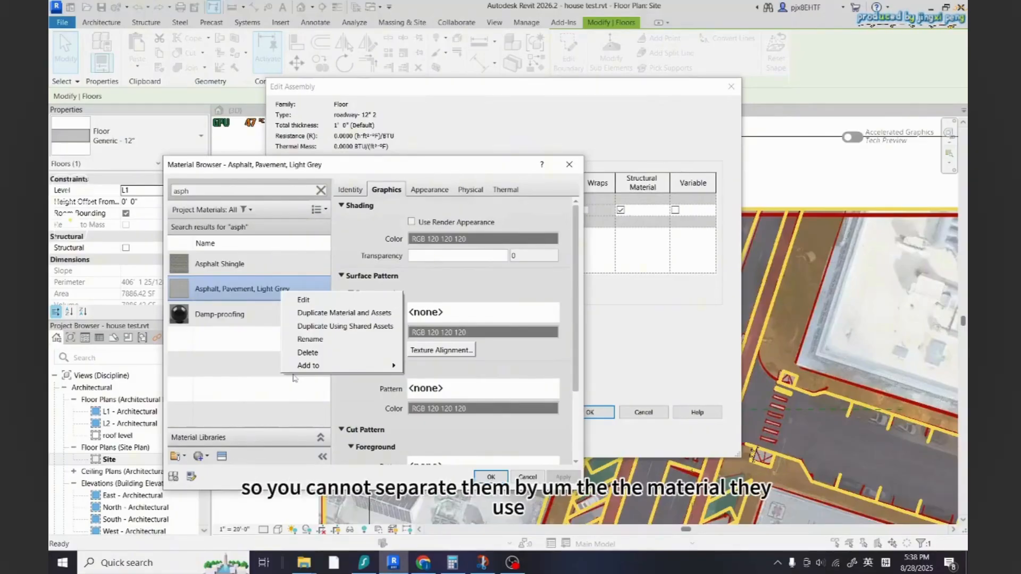
click(341, 312)
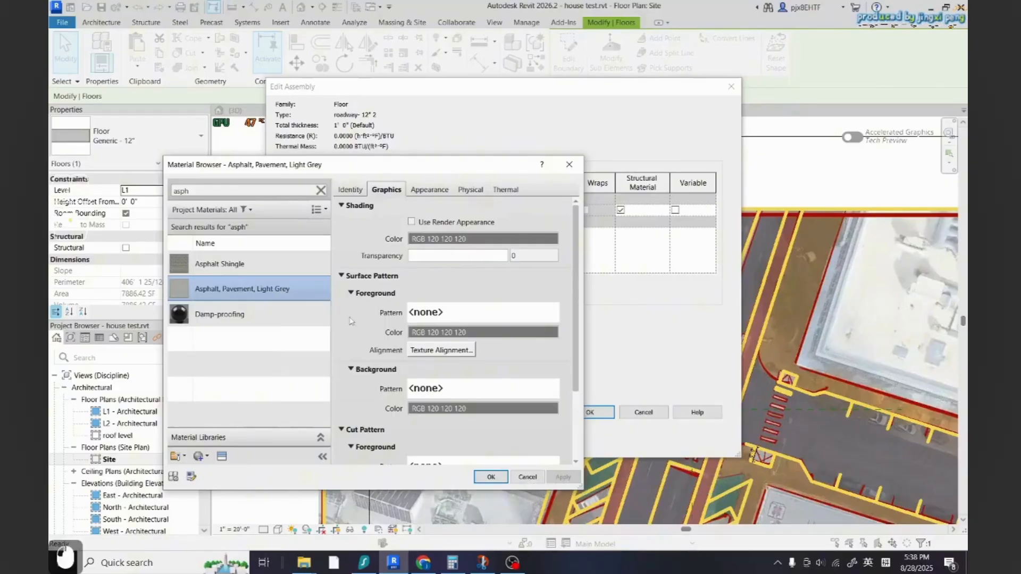
text(roadway)
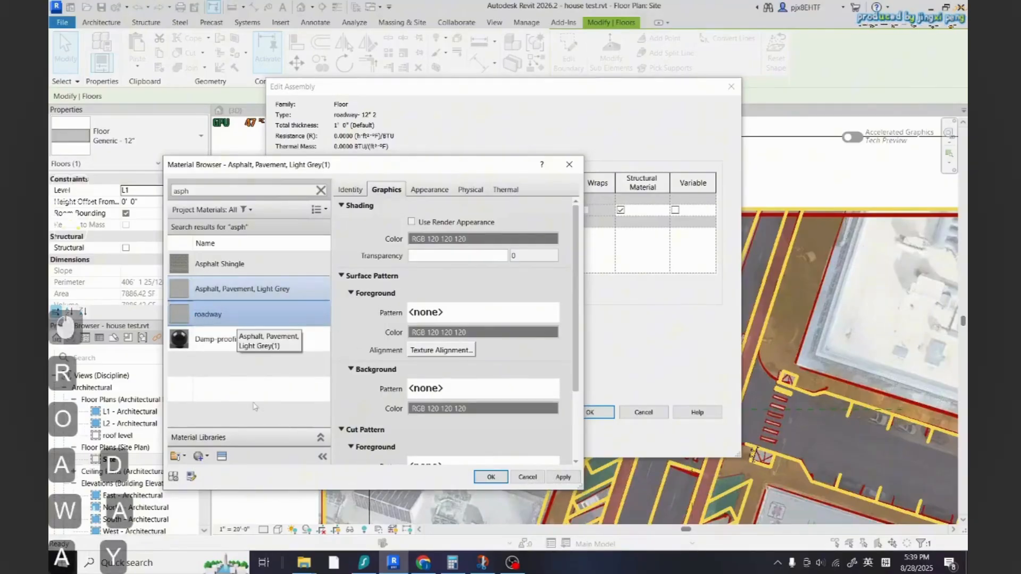
key(Return)
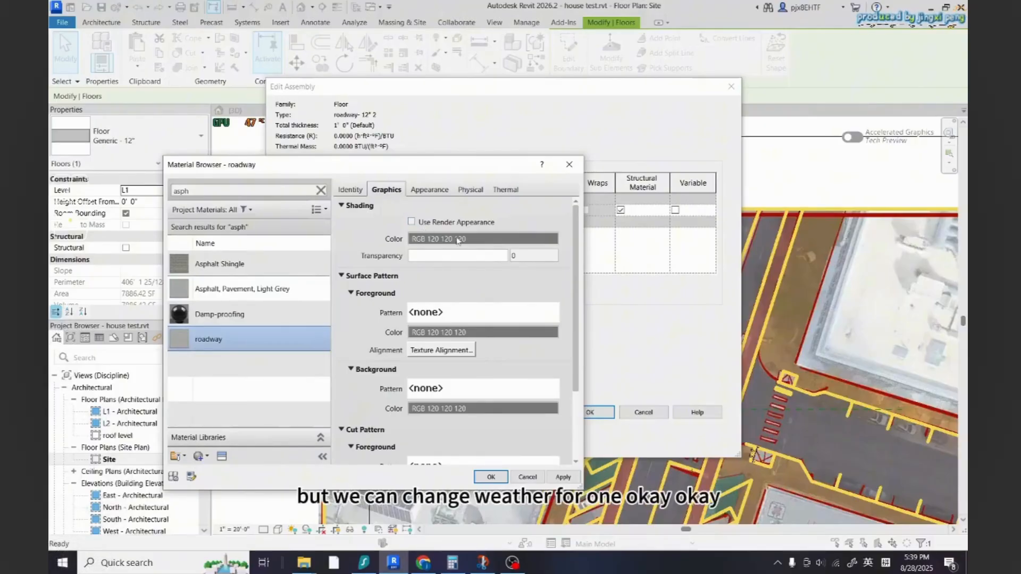
click(557, 477)
click(495, 477)
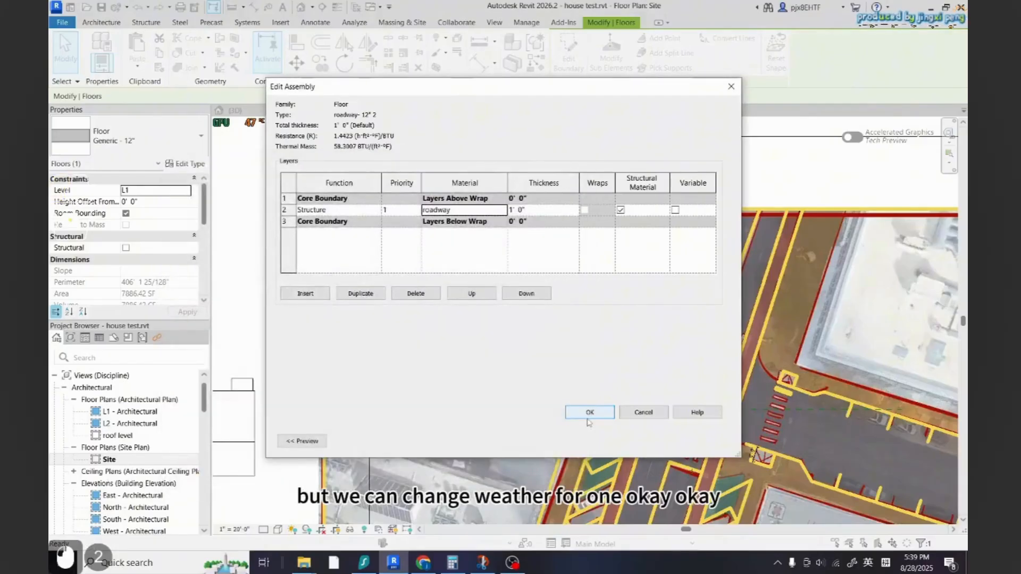
click(588, 417)
click(603, 441)
key(Escape)
key(Escape)
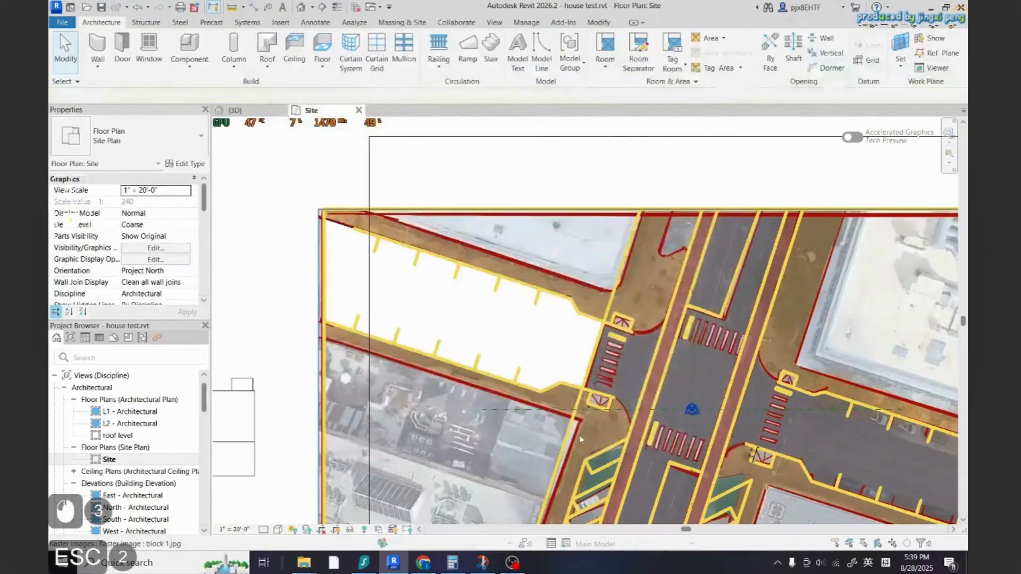
Switch the site plan's visual style to Shaded
click(278, 530)
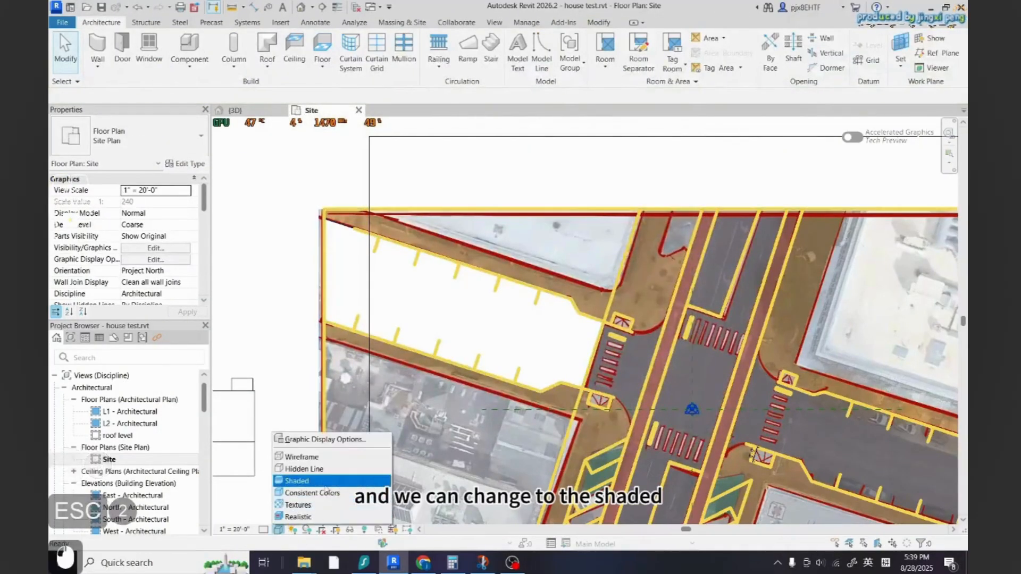
click(297, 481)
scroll(498, 349, down, 2)
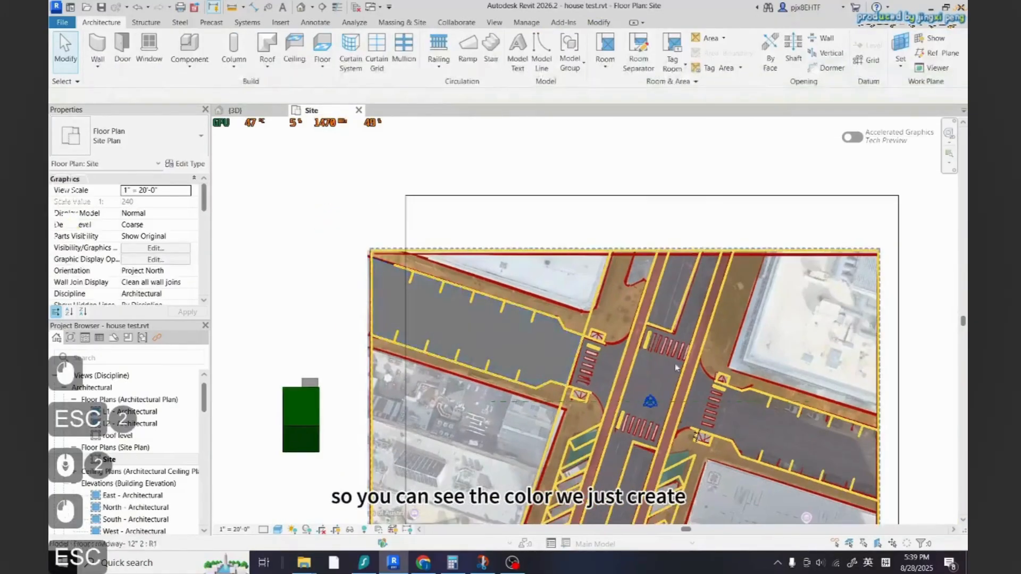
click(498, 349)
key(Escape)
scroll(437, 359, down, 4)
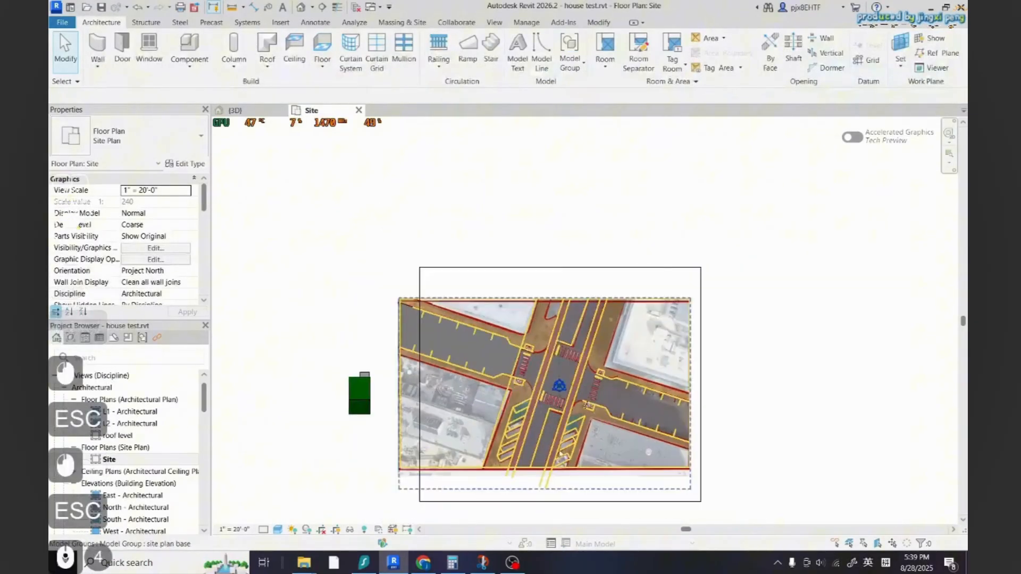
Select the roadway- 12" 2 floor and start a similar floor sketch using Pick Lines
scroll(500, 356, up, 3)
click(505, 363)
key(Escape)
scroll(548, 391, up, 2)
click(502, 361)
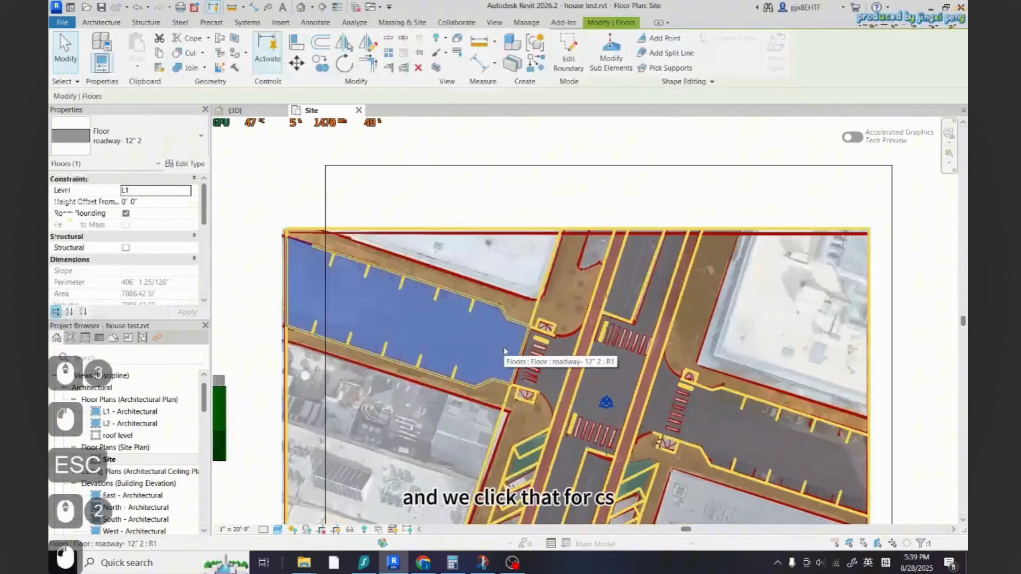
key(c)
key(s)
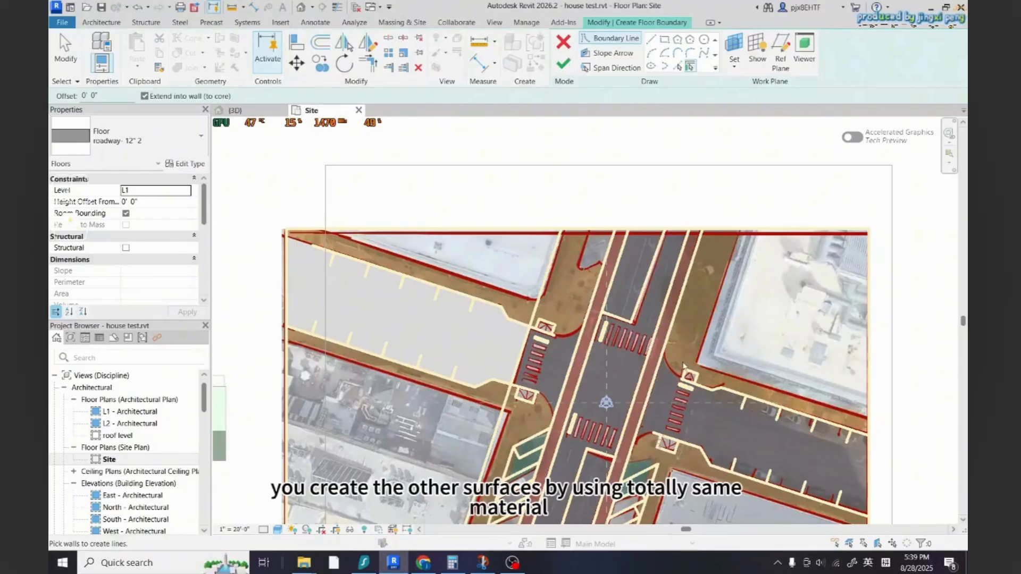
scroll(733, 468, up, 3)
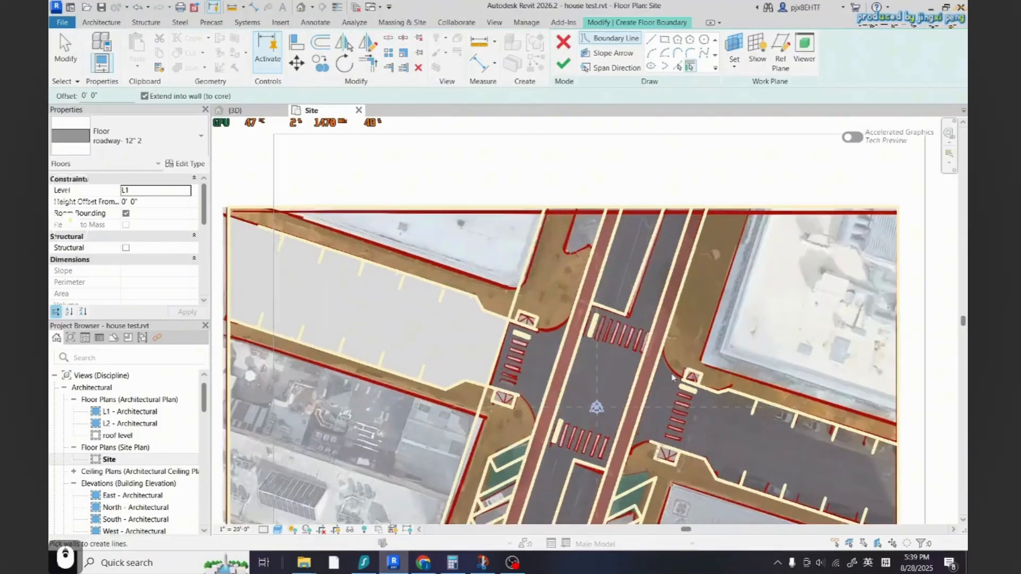
key(p)
key(l)
scroll(516, 338, up, 3)
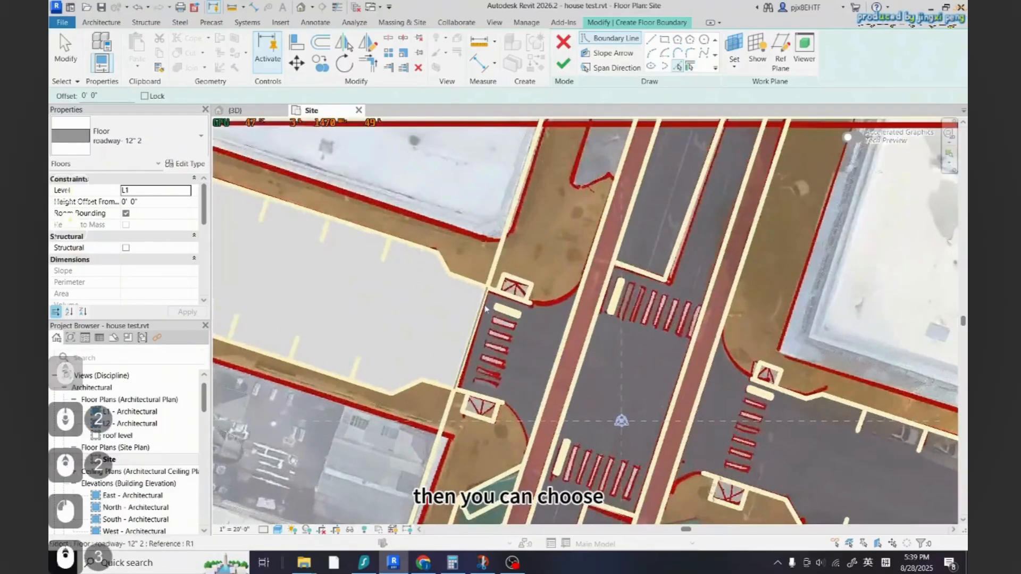
Pick the traced lines around the crosswalk strip between the parking lot and the road as floor boundary
key(ctrl+z)
scroll(504, 314, down, 3)
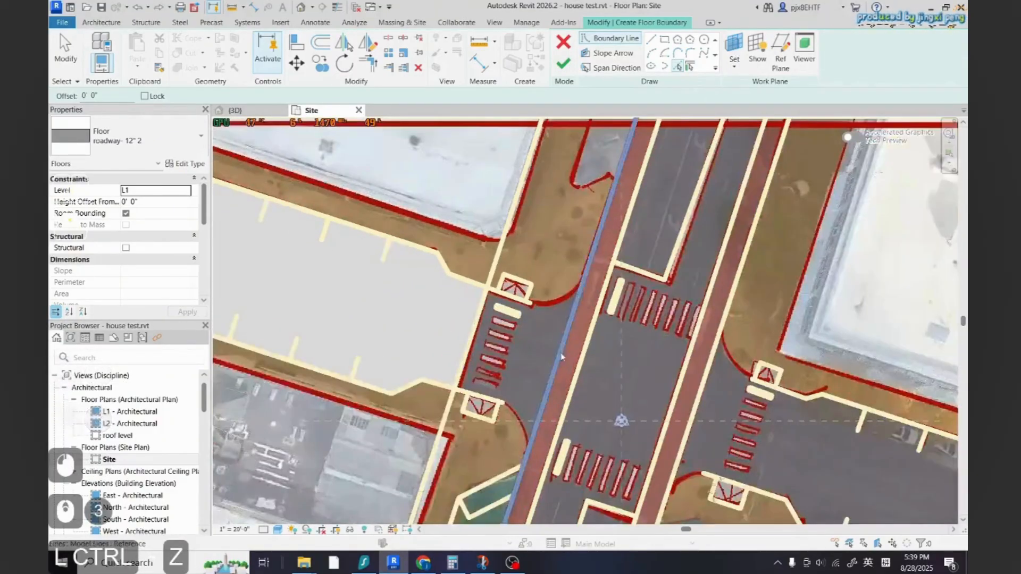
click(513, 296)
scroll(561, 287, up, 2)
click(578, 292)
scroll(576, 296, down, 1)
scroll(526, 416, up, 2)
scroll(528, 420, up, 1)
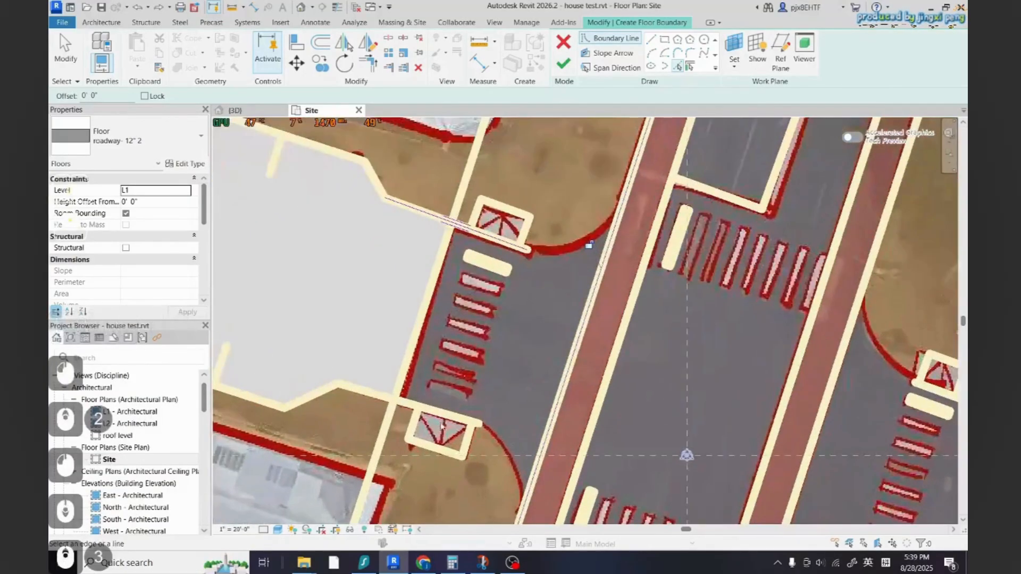
click(443, 416)
scroll(539, 375, down, 2)
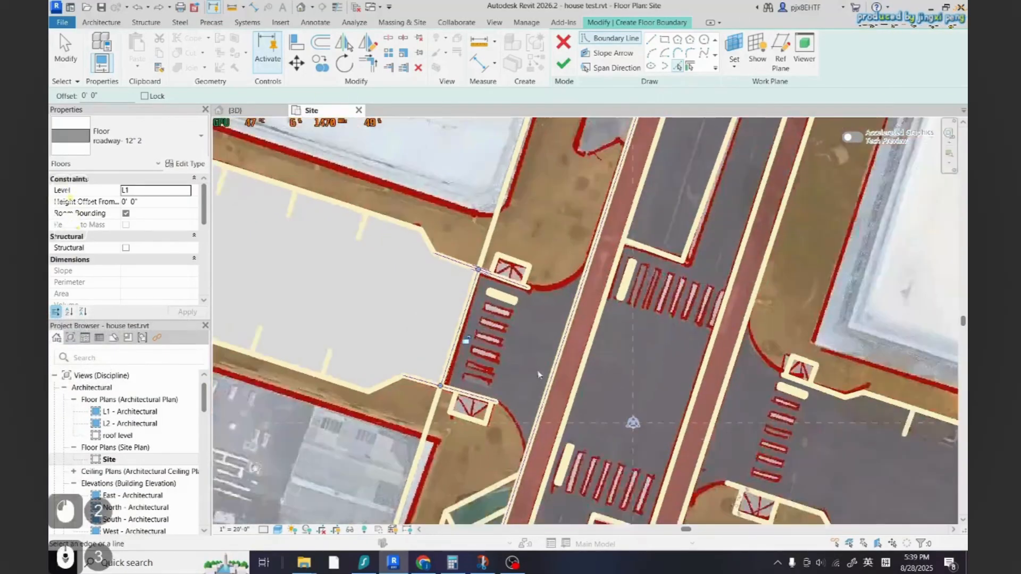
scroll(587, 342, down, 2)
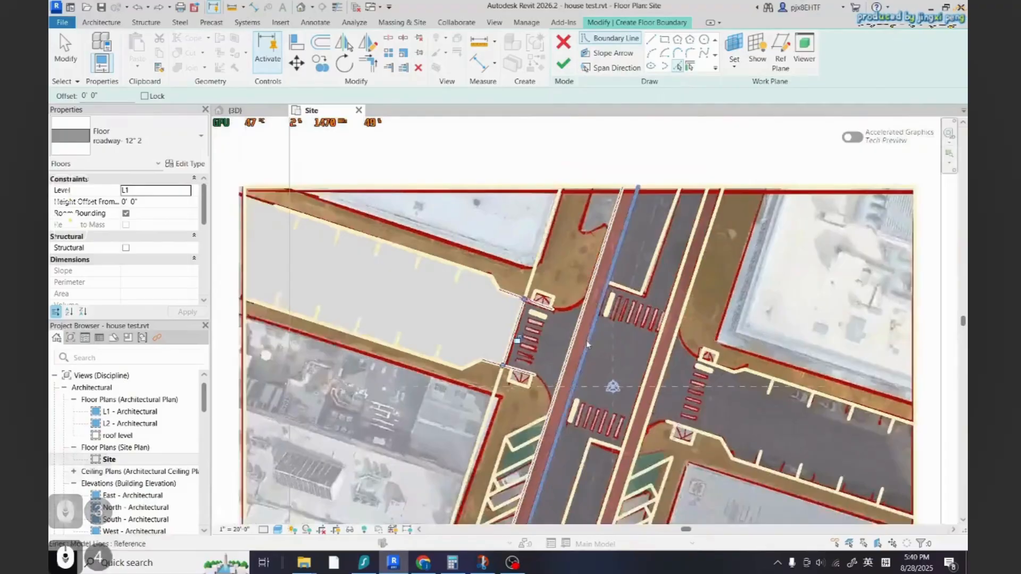
scroll(587, 343, up, 2)
click(587, 343)
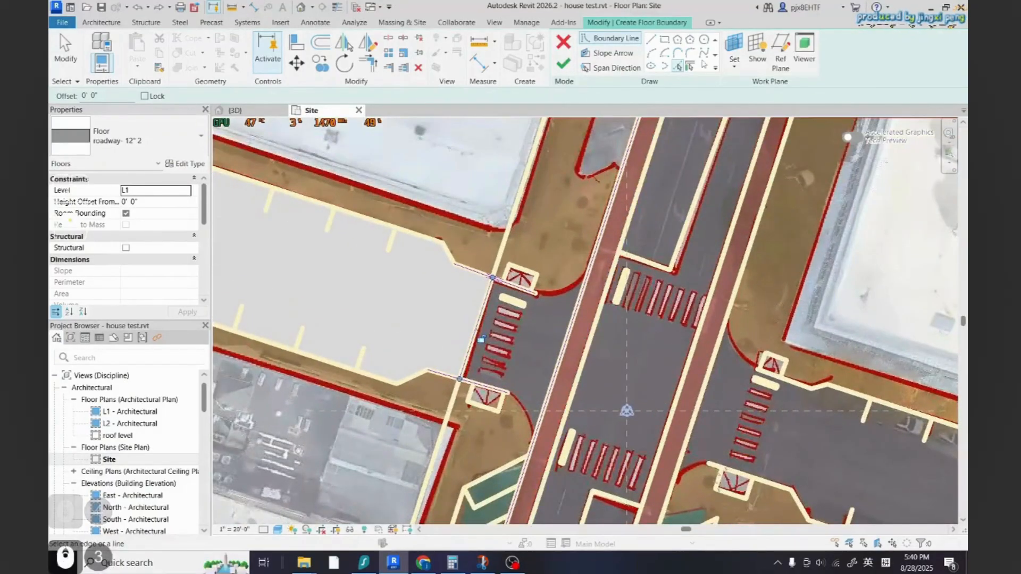
Split a boundary line with Split Element and delete the unwanted segment
click(388, 38)
click(596, 250)
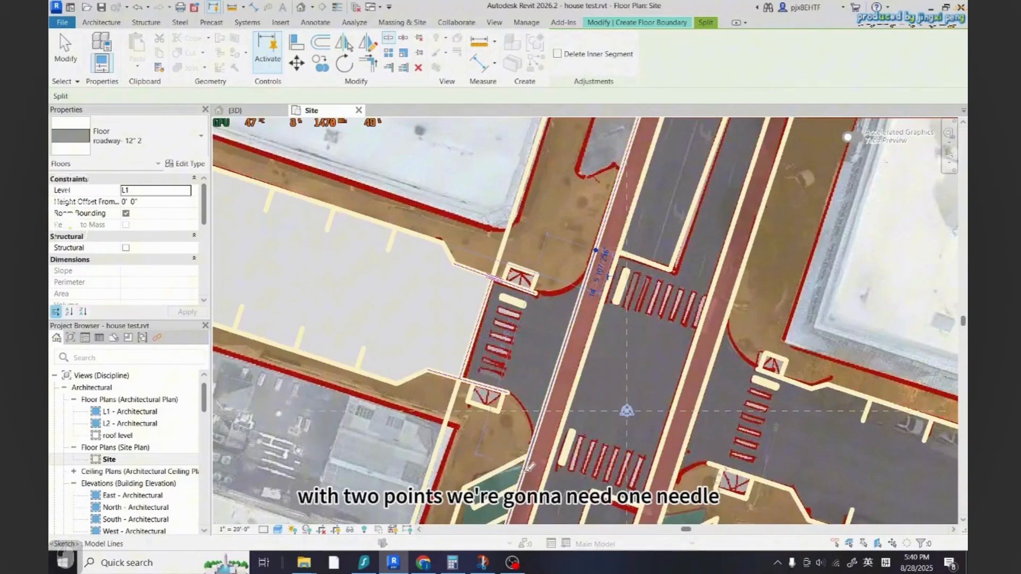
key(Escape)
key(Escape)
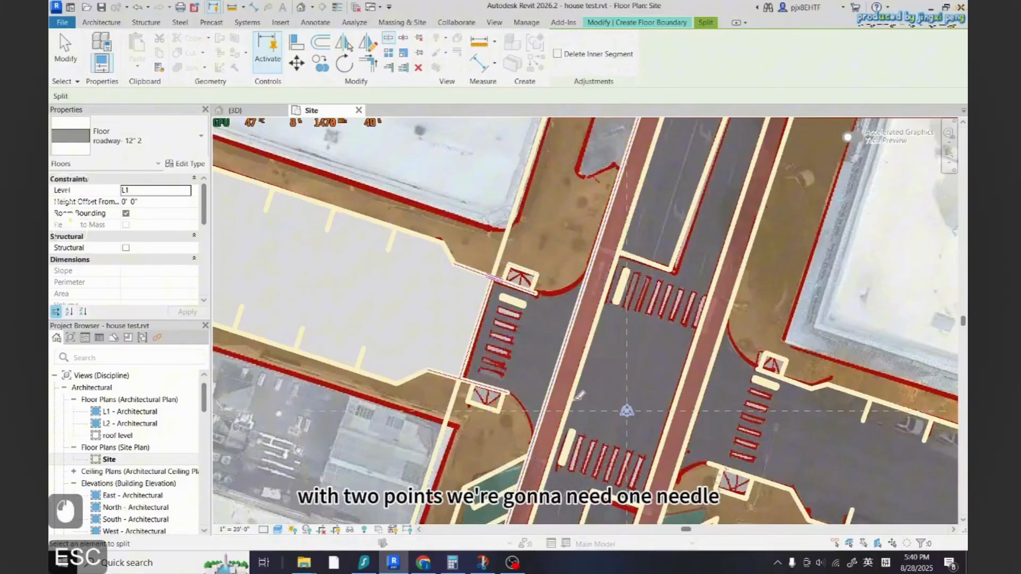
key(Delete)
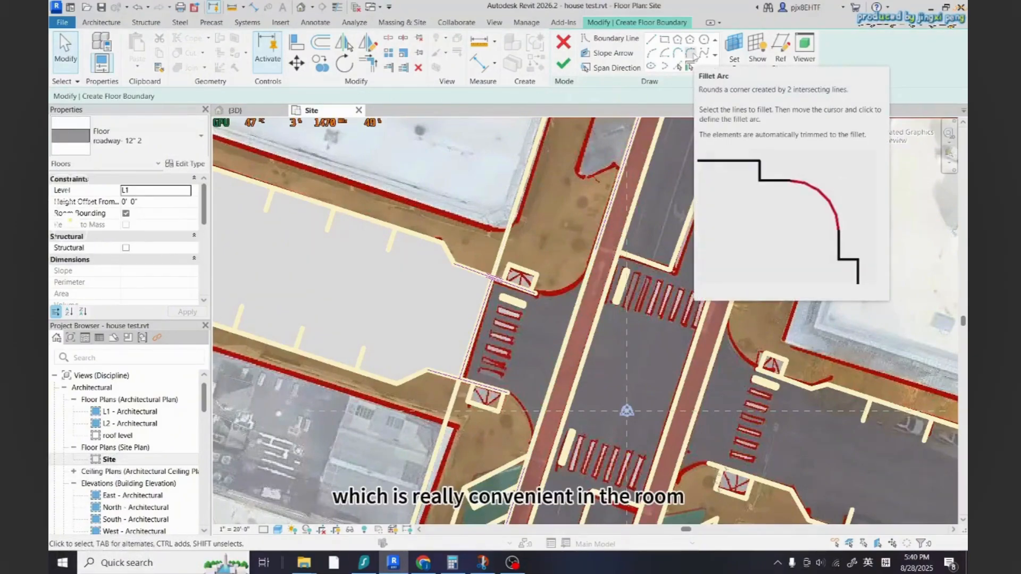
Connect two boundary lines at the crosswalk corner with a Fillet Arc
click(690, 53)
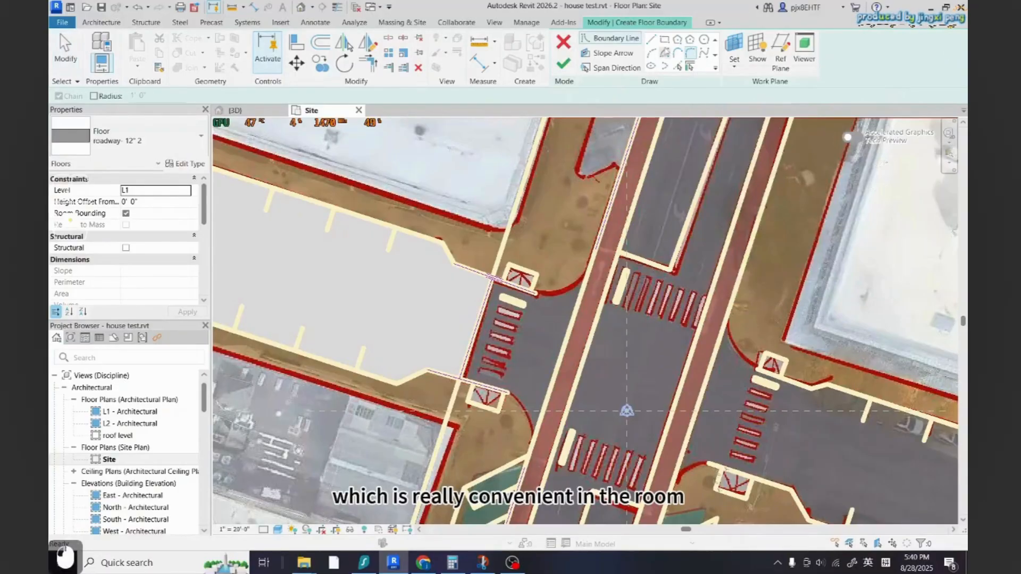
scroll(615, 251, up, 2)
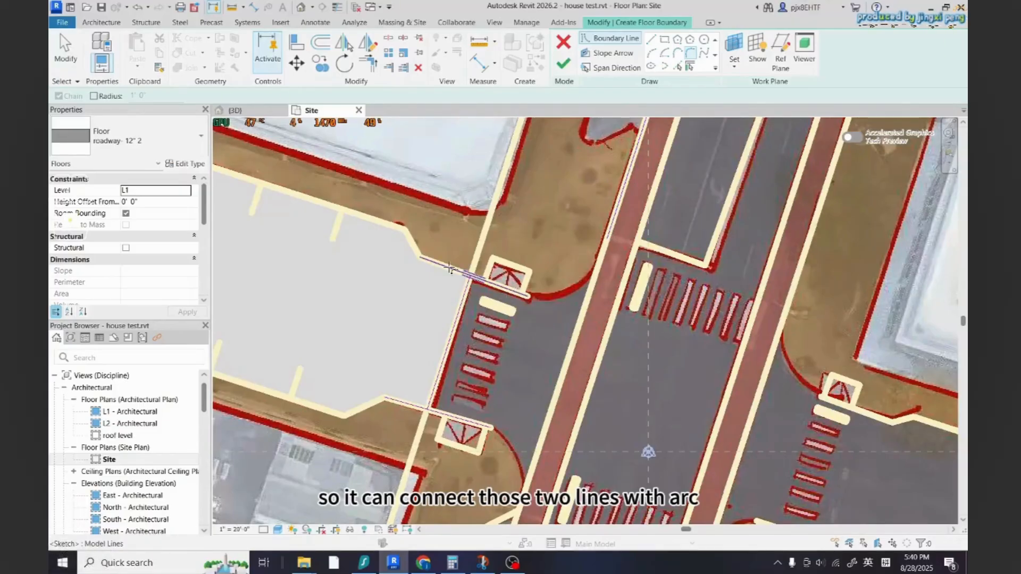
click(524, 295)
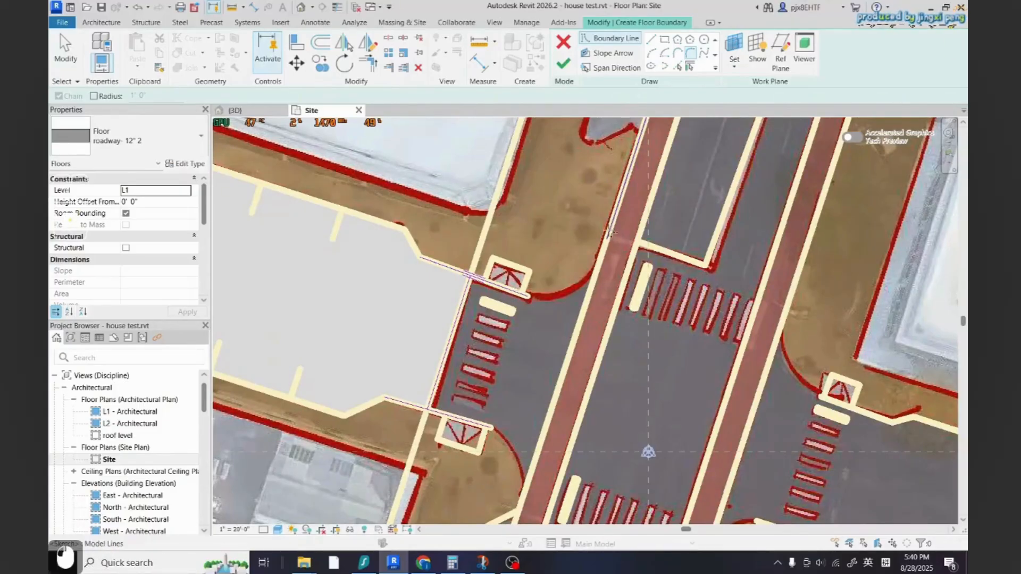
click(609, 232)
click(567, 297)
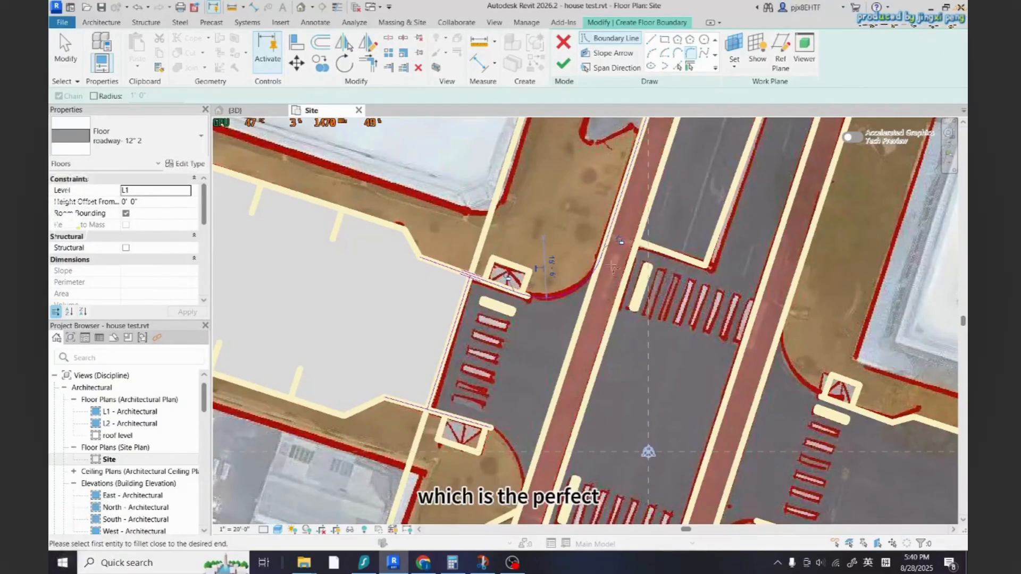
scroll(491, 379, up, 2)
scroll(518, 328, down, 2)
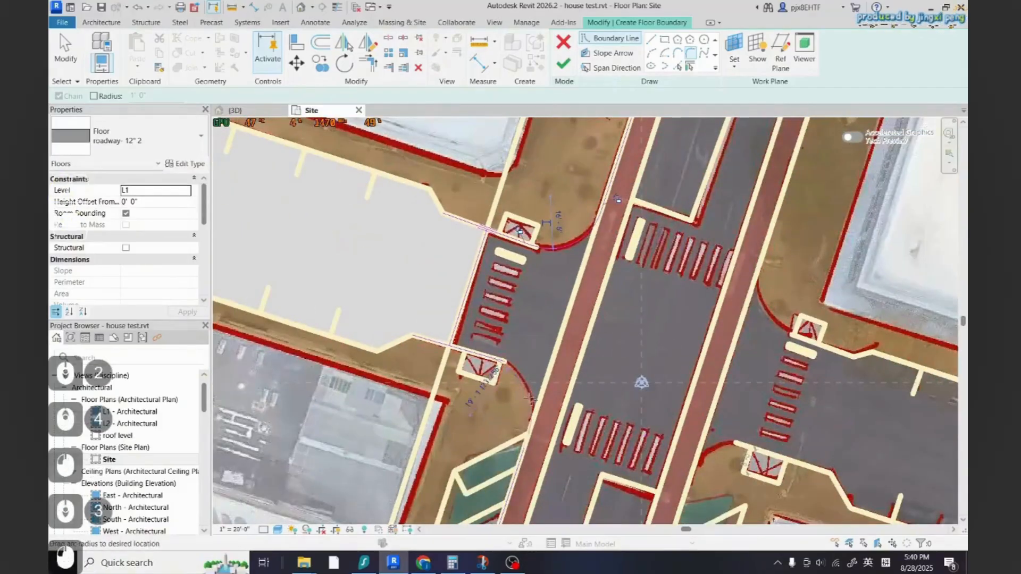
key(Escape)
scroll(526, 361, down, 2)
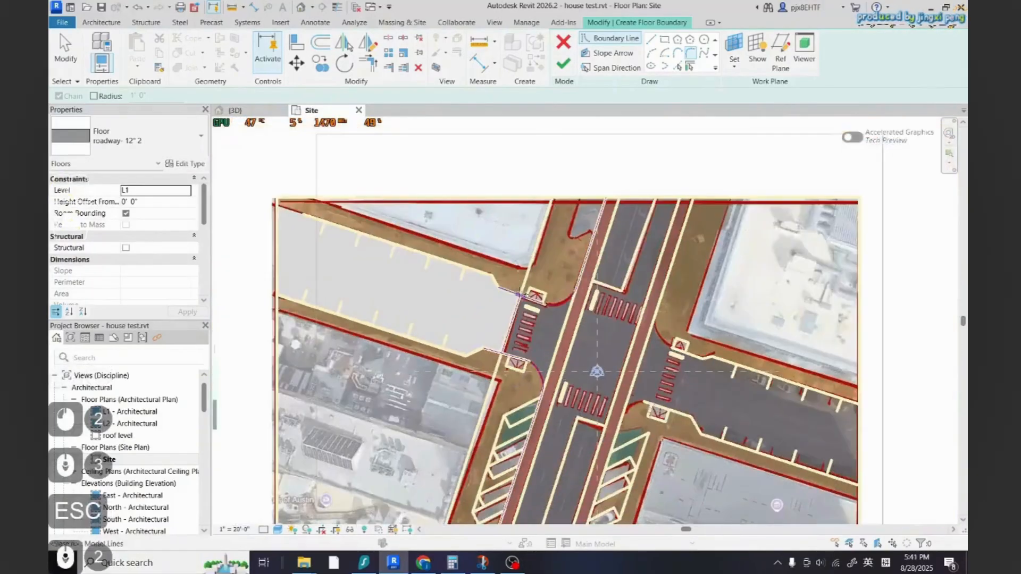
scroll(523, 315, up, 7)
key(t)
key(r)
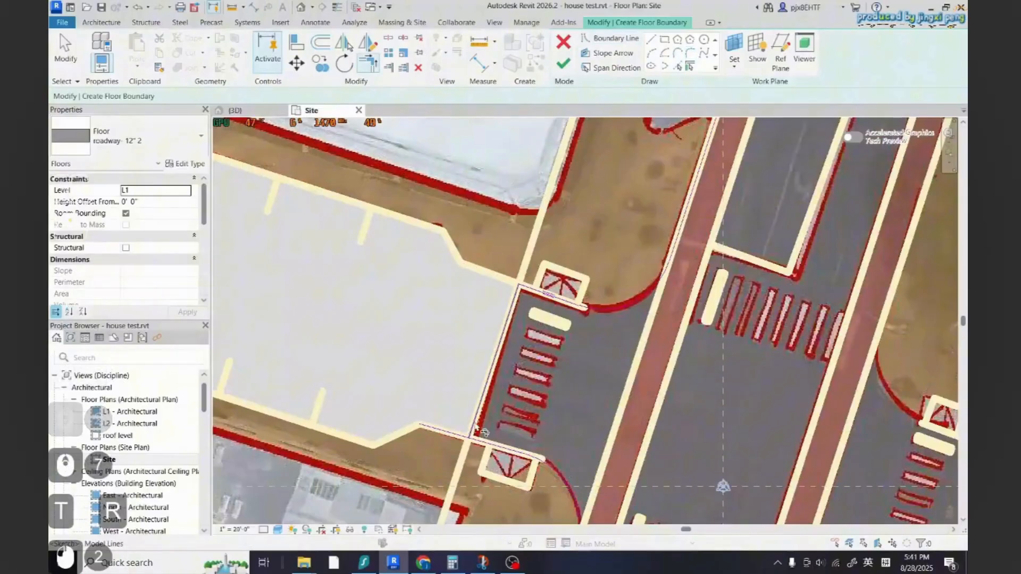
scroll(527, 341, down, 4)
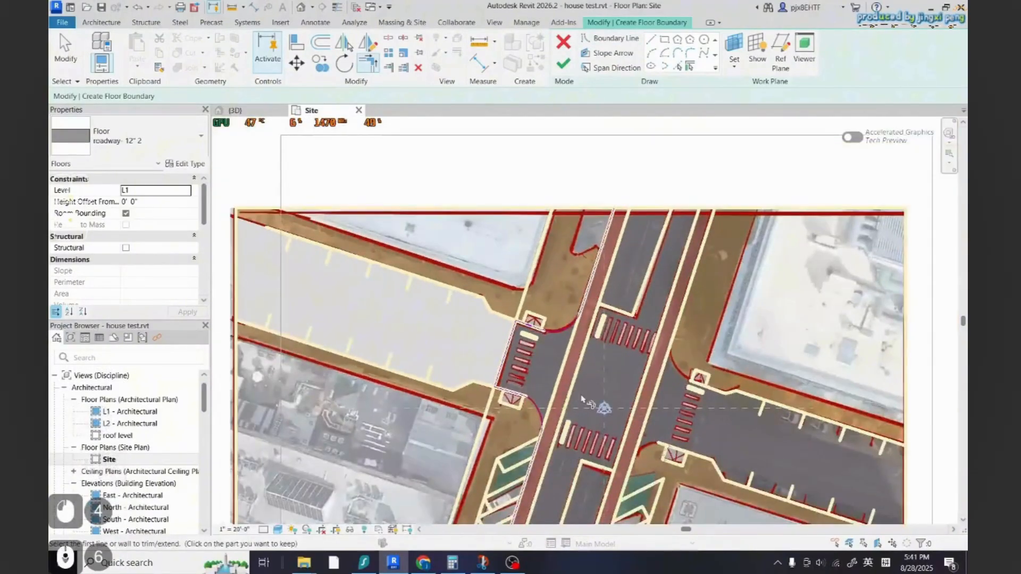
scroll(583, 399, up, 4)
key(Escape)
Delete the extra boundary lines at the lower end of the sketch
click(509, 461)
scroll(504, 420, down, 2)
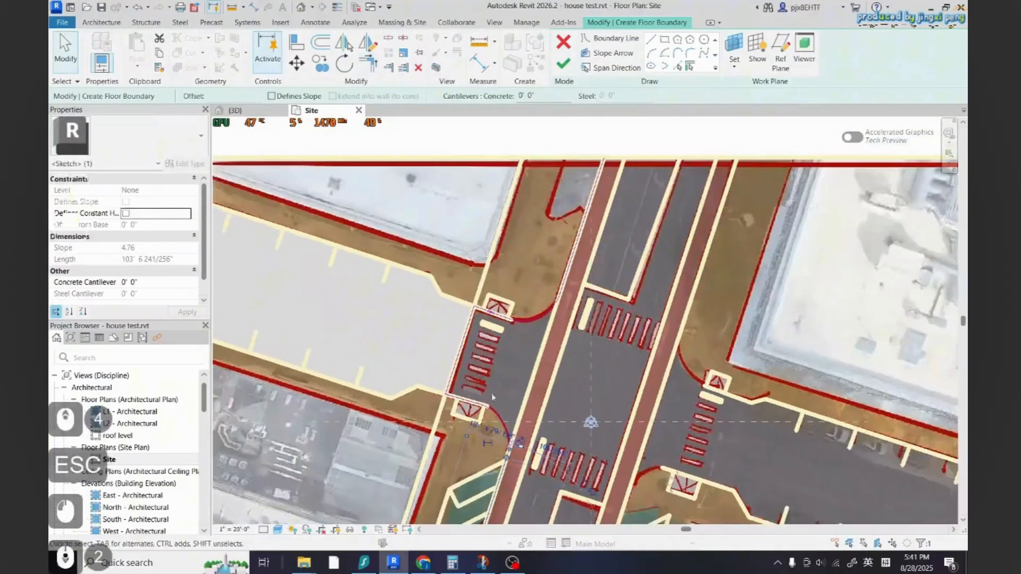
key(Delete)
key(Delete)
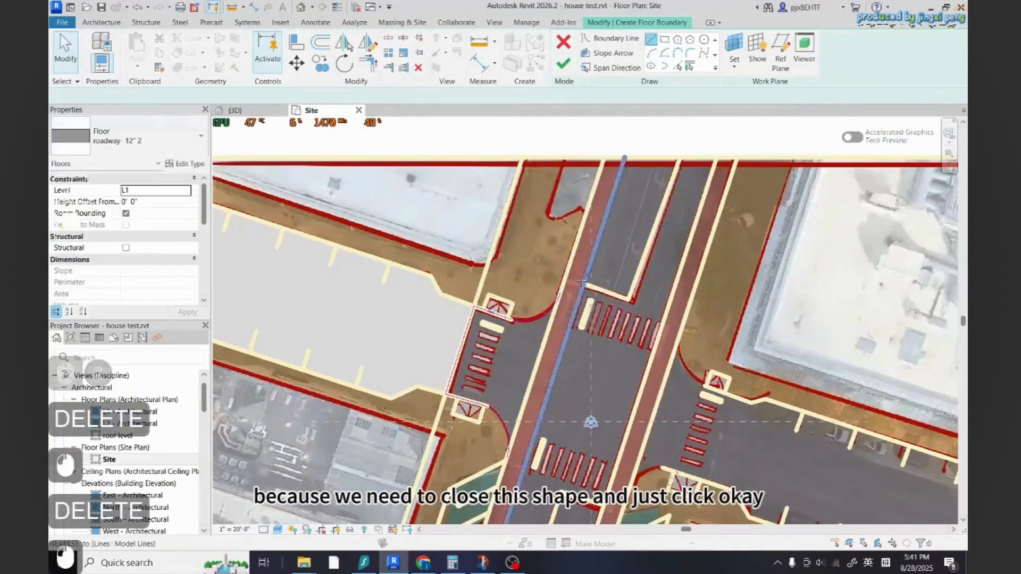
scroll(504, 448, up, 2)
key(Escape)
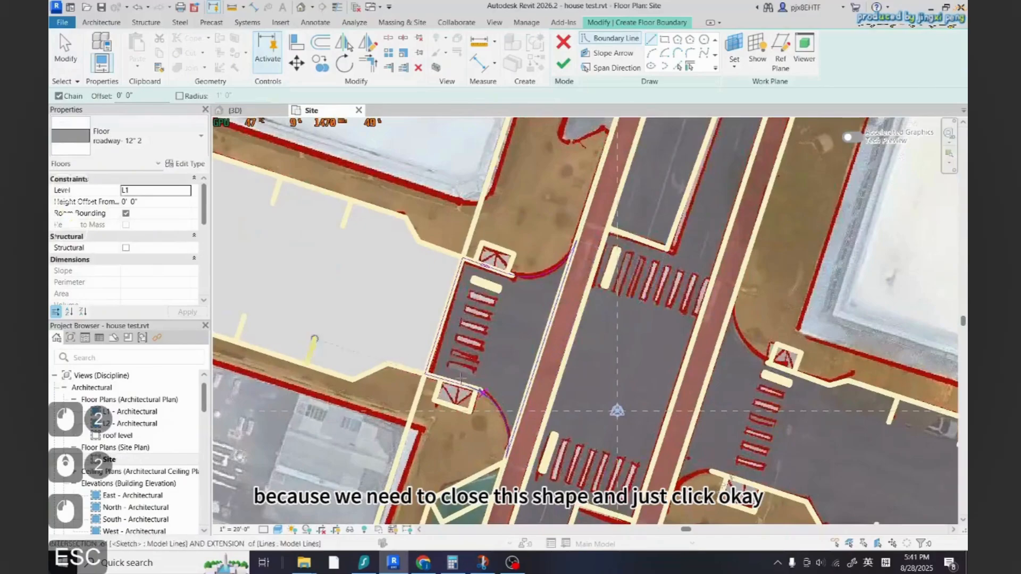
Finish the crosswalk floor sketch
click(564, 64)
key(Escape)
key(Escape)
scroll(532, 343, down, 2)
Inspect the new crosswalk floor in the site plan
click(538, 340)
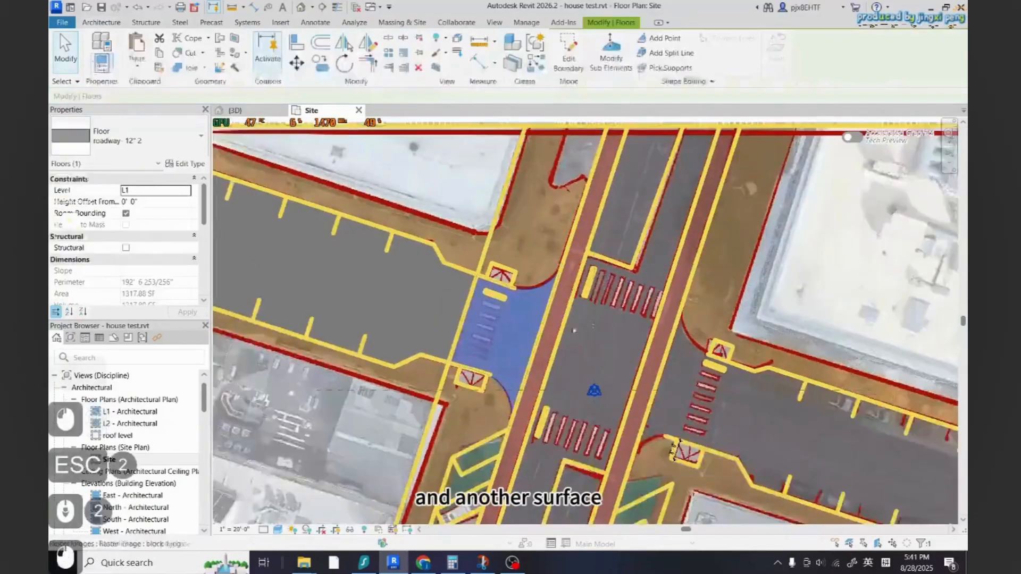
scroll(598, 334, down, 3)
key(Escape)
key(Escape)
click(539, 340)
key(Escape)
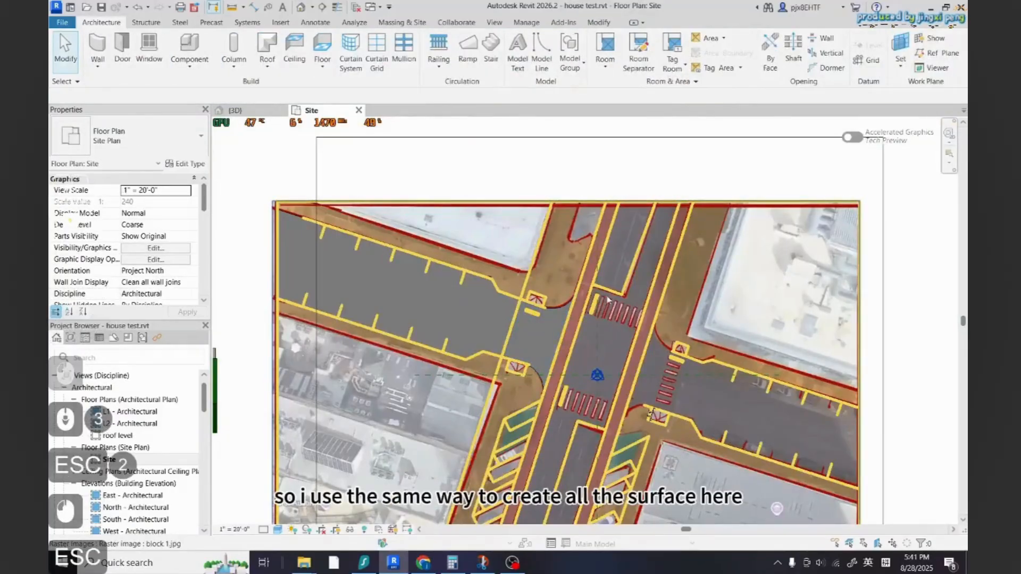
scroll(588, 353, down, 2)
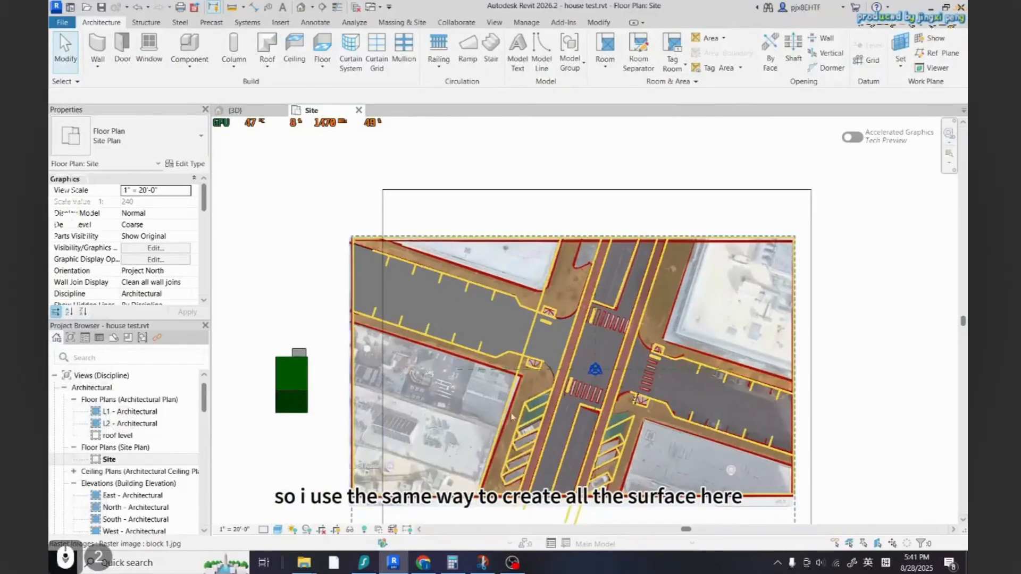
scroll(621, 331, up, 1)
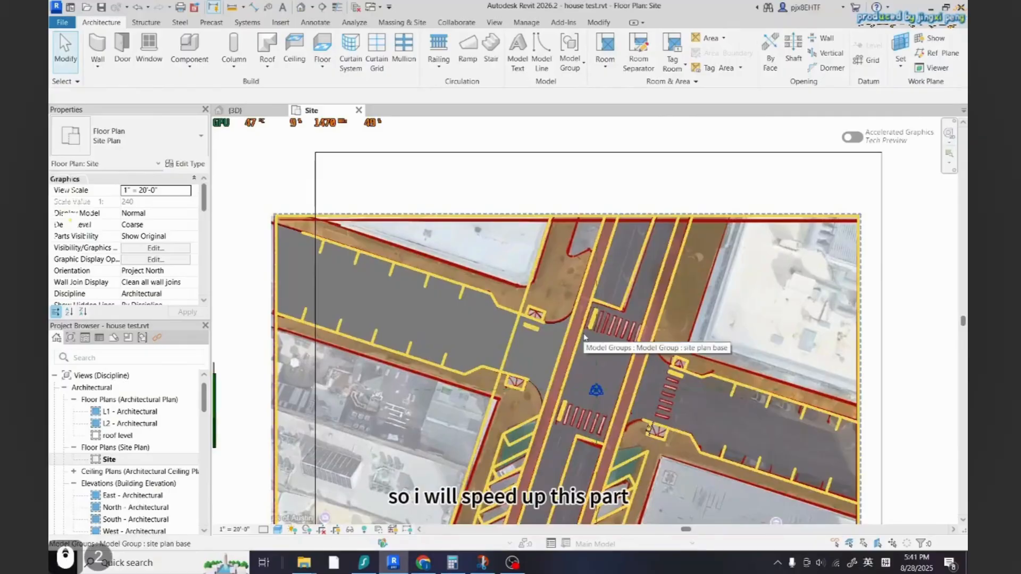
scroll(583, 345, up, 1)
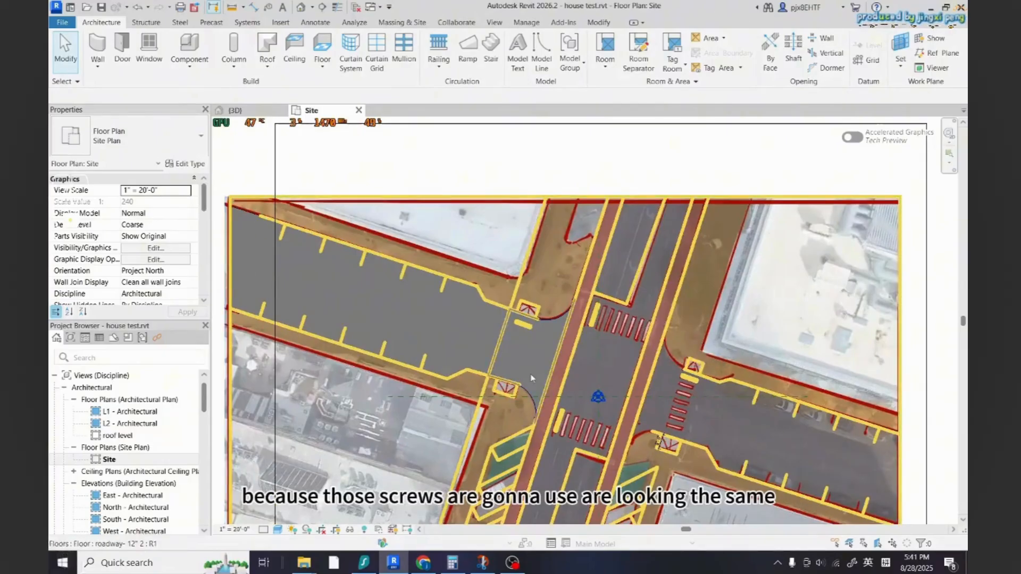
scroll(569, 351, up, 2)
key(Escape)
scroll(555, 365, down, 1)
scroll(525, 377, down, 1)
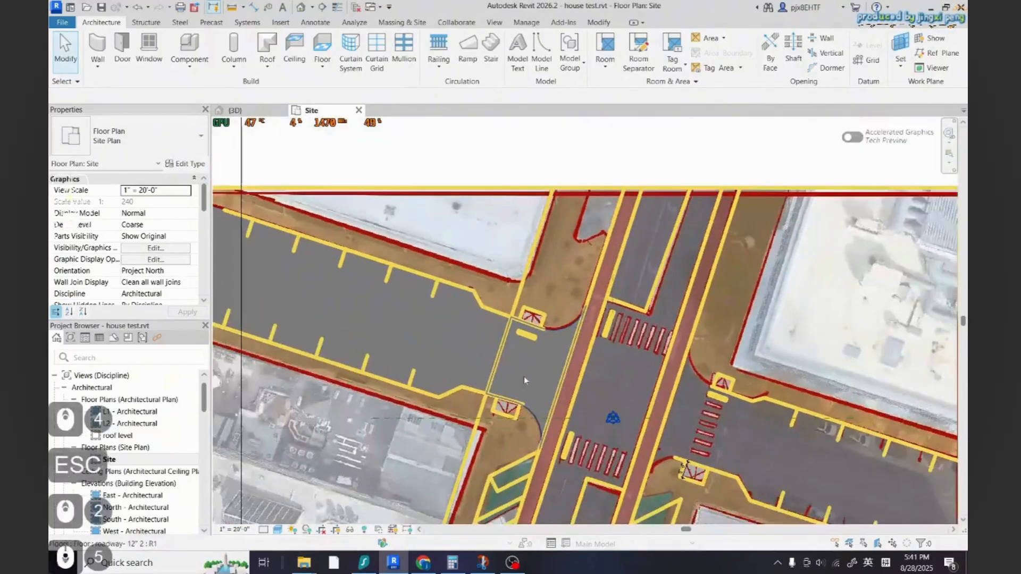
Reopen the crosswalk floor's boundary sketch, adjust a boundary line, and finish it again
click(538, 359)
double_click(541, 359)
scroll(540, 311, down, 2)
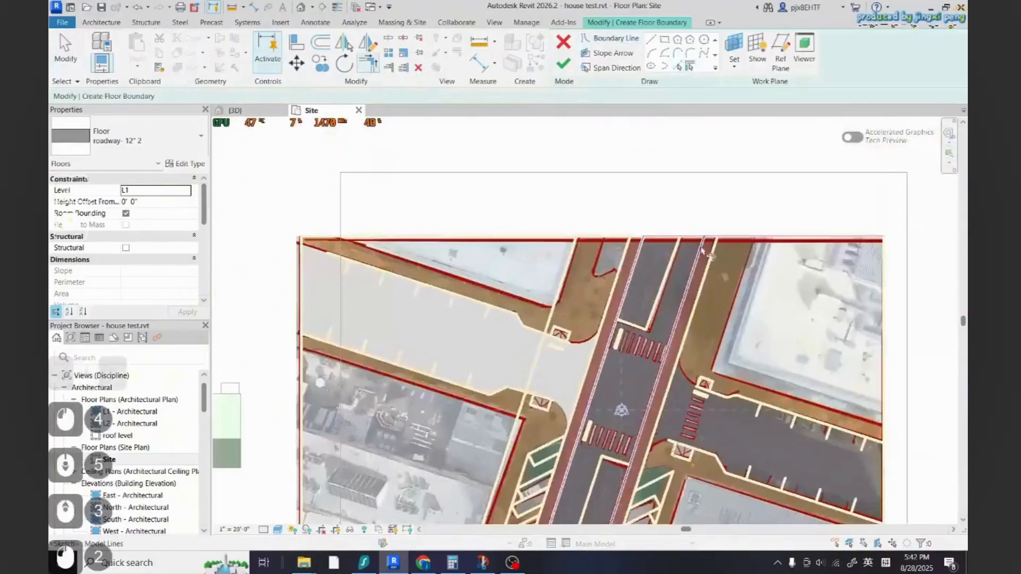
click(703, 253)
key(Escape)
key(Escape)
click(563, 64)
Start a similar roadway floor boundary sketch and pick a traced site line as a boundary
key(c)
key(s)
middle_drag(665, 224, 630, 185)
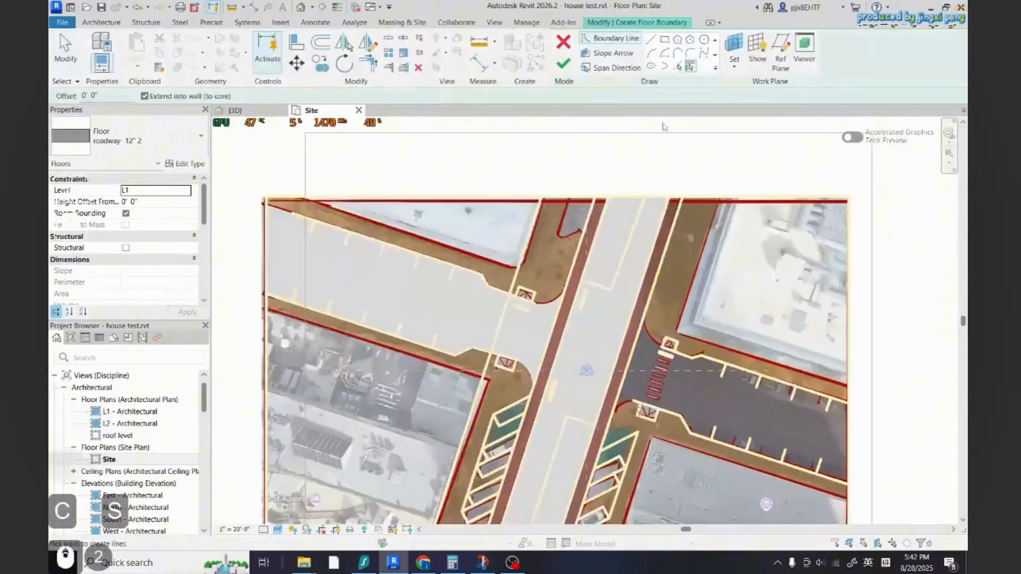
click(678, 67)
scroll(621, 375, up, 2)
click(704, 345)
scroll(630, 412, up, 1)
key(Escape)
key(Escape)
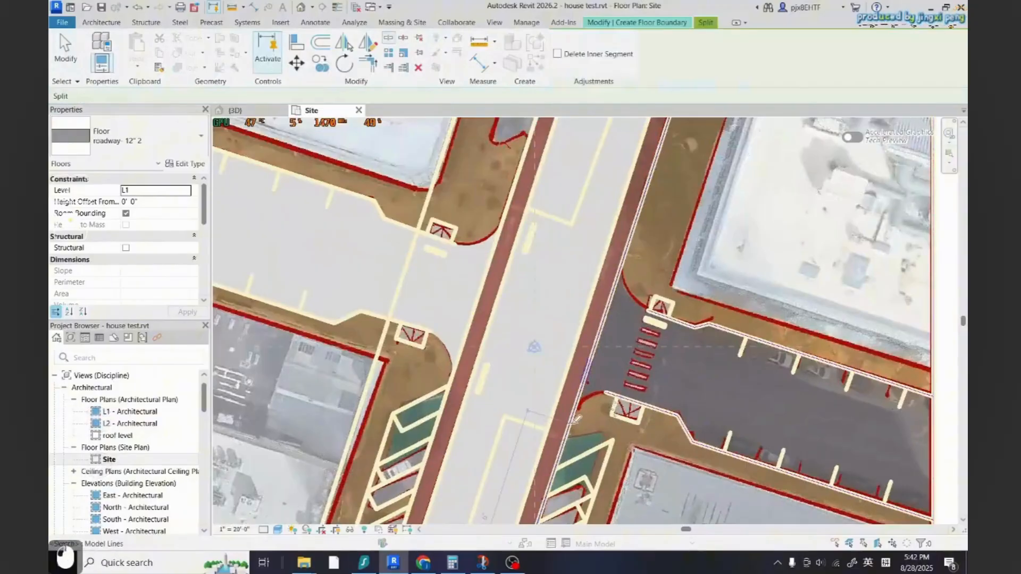
Try to split a boundary line of the sketch, then undo the last three changes
click(698, 52)
key(Escape)
key(Escape)
click(595, 371)
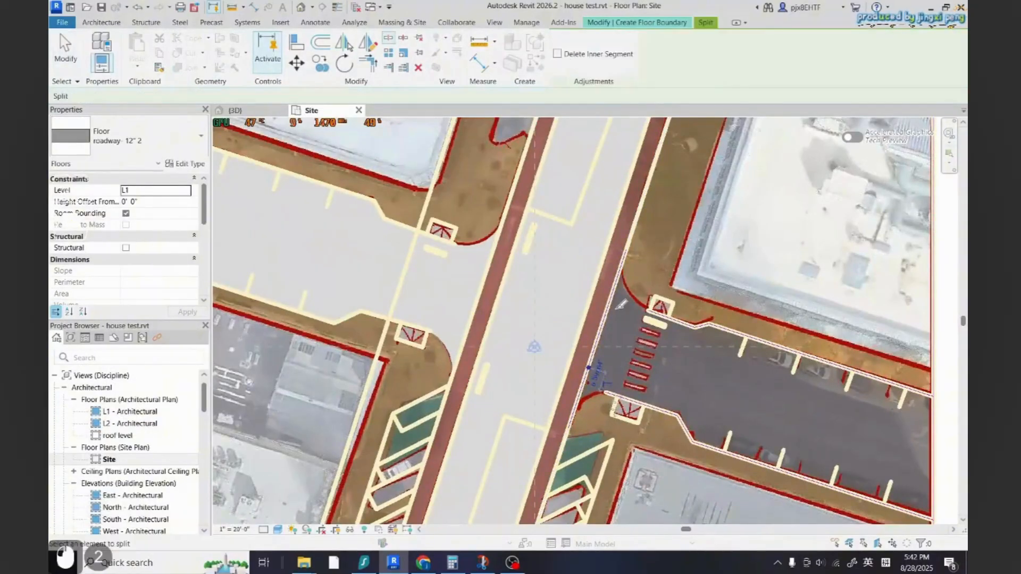
key(Escape)
key(Escape)
click(691, 52)
key(Escape)
key(ctrl+z)
key(ctrl+z)
key(ctrl+z)
key(ctrl+z)
scroll(590, 404, up, 1)
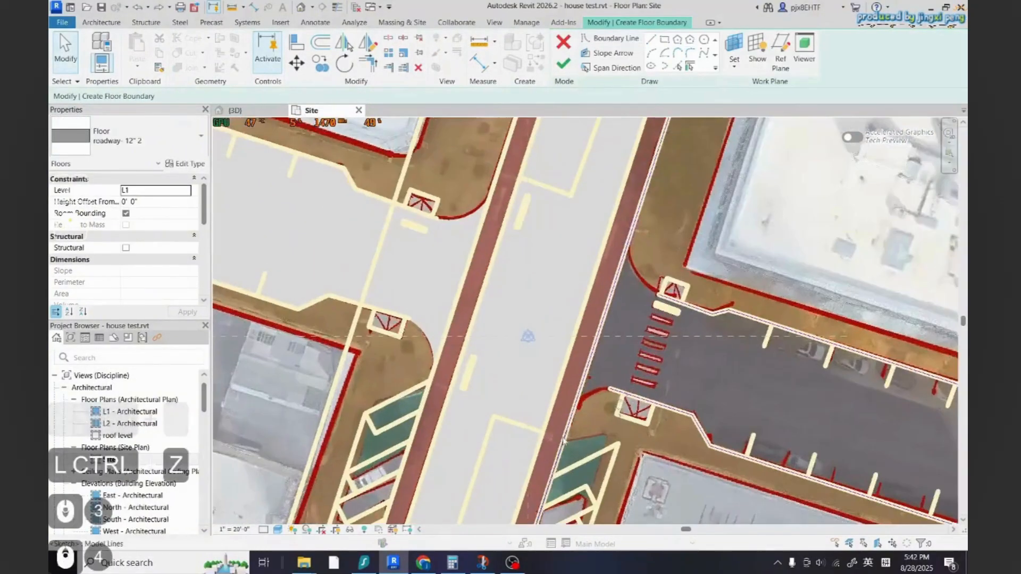
Delete an extra boundary line near the crosswalk in the sketch
click(388, 38)
click(626, 240)
key(Escape)
key(Escape)
click(596, 335)
key(Delete)
Split the boundary lines at several points along the street edges
click(690, 53)
click(646, 178)
click(665, 308)
click(633, 281)
click(631, 407)
click(559, 445)
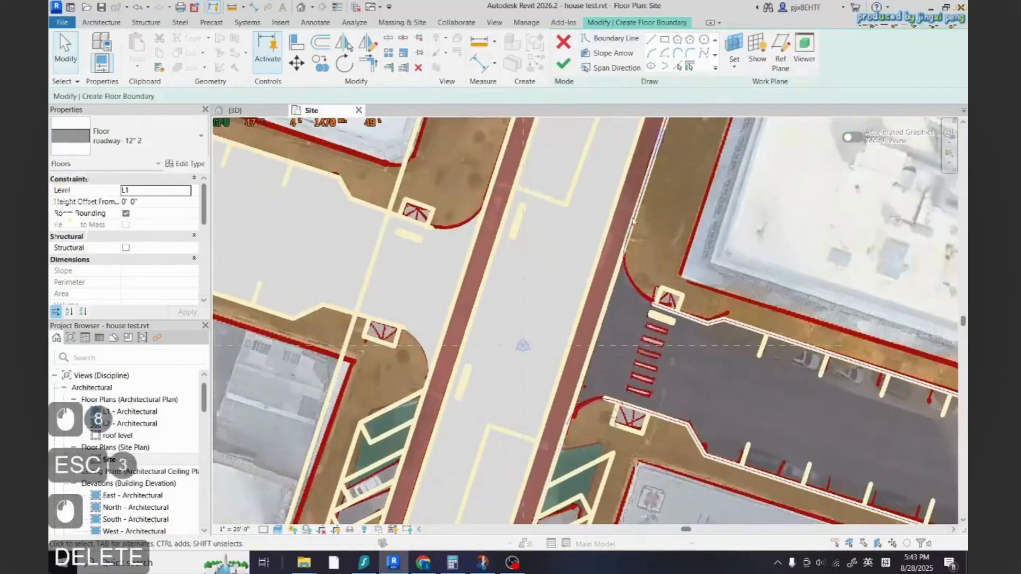
scroll(633, 221, down, 4)
Trim the remaining boundary corner and finish the floor sketch
click(651, 39)
scroll(765, 383, up, 3)
key(t)
key(r)
click(748, 396)
scroll(768, 426, down, 3)
click(563, 64)
key(Escape)
key(Escape)
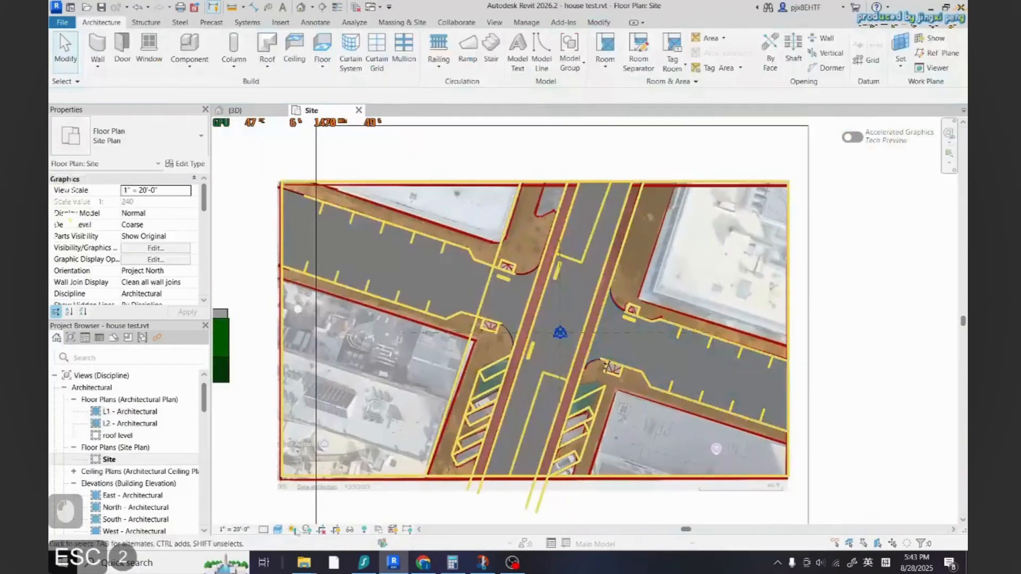
click(278, 530)
click(298, 469)
key(Escape)
key(Escape)
key(Escape)
middle_drag(562, 357, 544, 371)
click(544, 371)
key(c)
key(s)
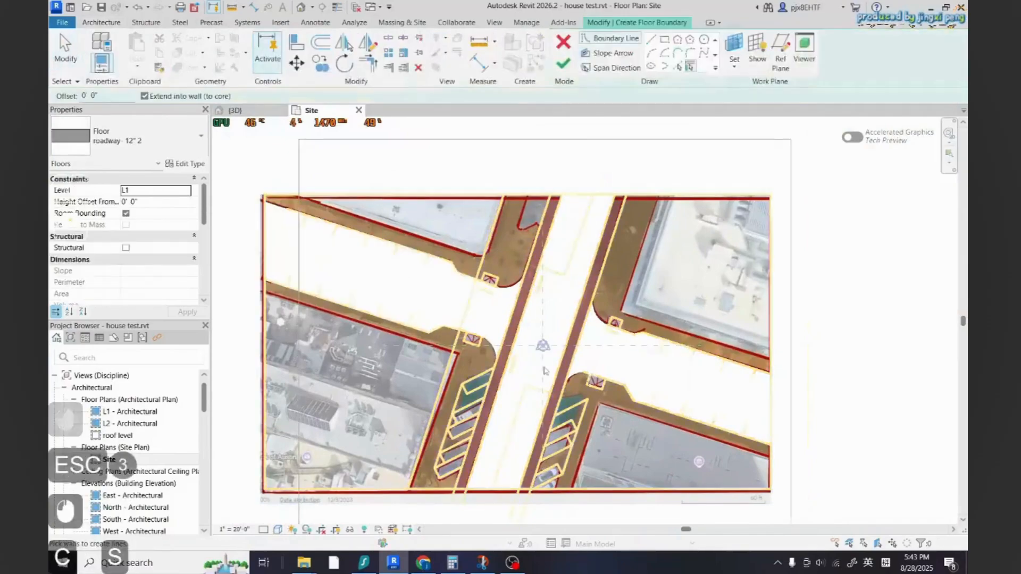
key(Escape)
scroll(487, 410, up, 2)
click(678, 67)
middle_drag(561, 266, 537, 398)
scroll(542, 335, down, 2)
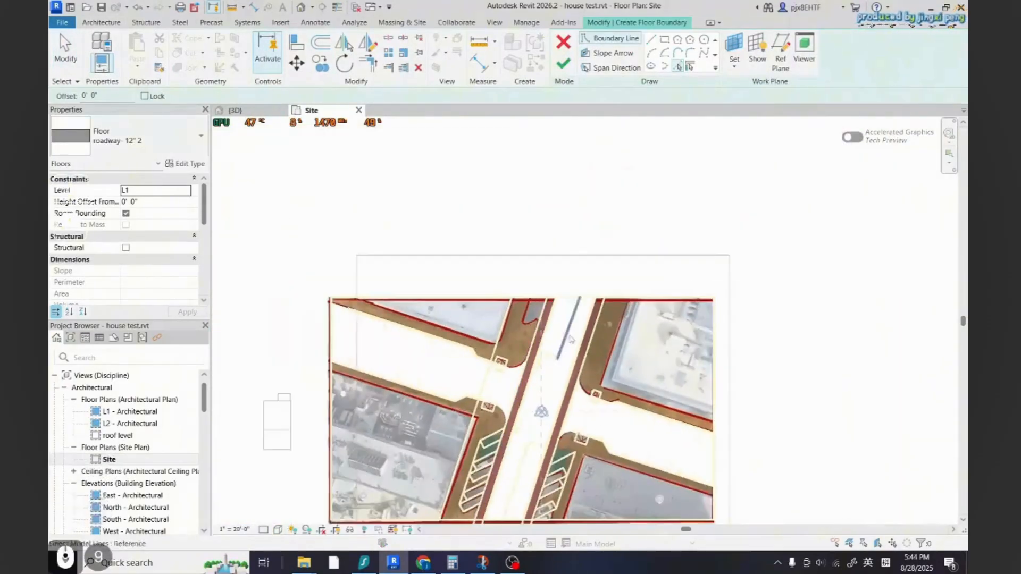
click(563, 42)
key(Escape)
key(Escape)
key(Escape)
Start a similar floor sketch from the selected roadway floor and pick the traced sidewalk lines on the left
scroll(532, 367, up, 2)
click(516, 372)
key(c)
key(s)
click(677, 67)
middle_drag(510, 319, 604, 342)
scroll(558, 331, up, 2)
click(504, 319)
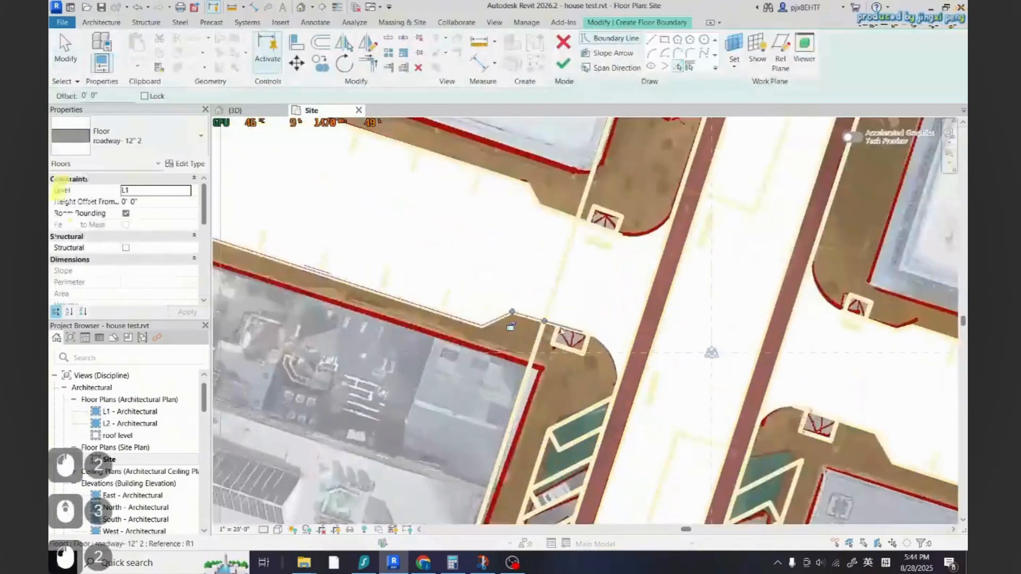
scroll(617, 266, down, 2)
click(616, 340)
scroll(553, 425, up, 2)
click(596, 454)
scroll(532, 468, down, 2)
Trim the picked sidewalk boundary lines into closed corners
key(t)
key(r)
scroll(638, 362, up, 2)
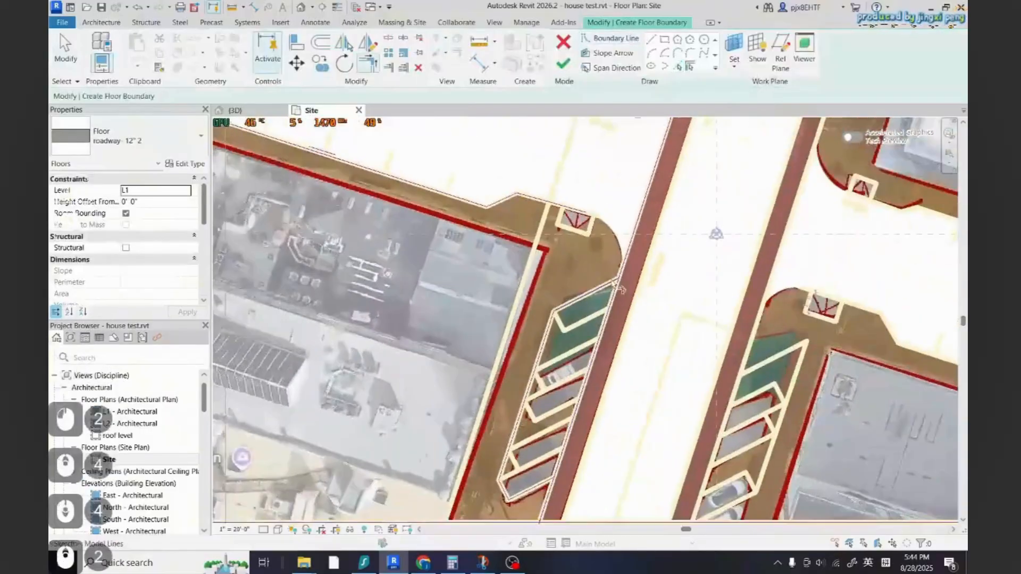
click(618, 285)
click(616, 320)
key(Escape)
scroll(595, 346, down, 2)
click(548, 471)
key(Escape)
key(Escape)
click(562, 419)
Delete an overlapping boundary line along the sidewalk edge
click(388, 38)
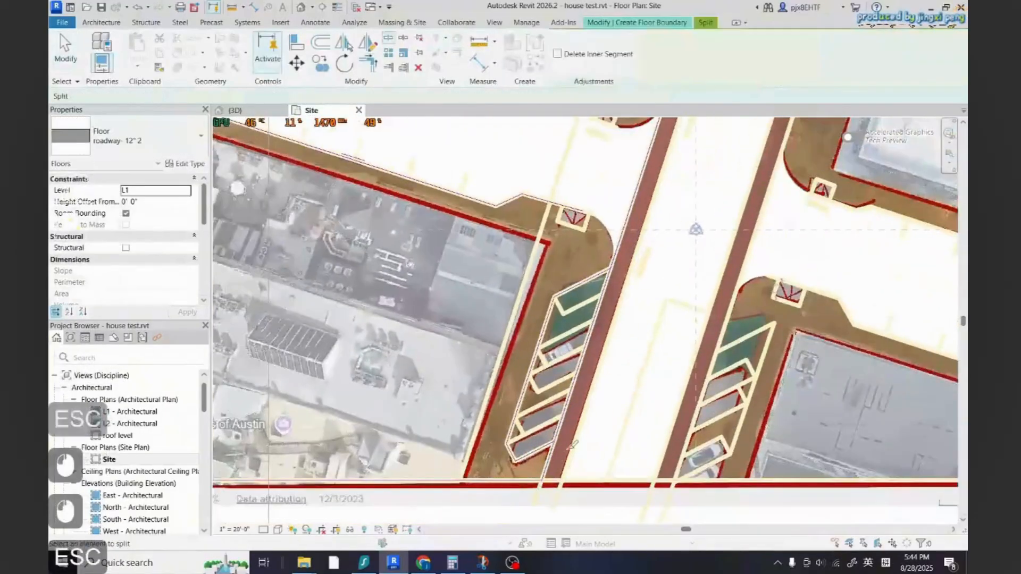
key(Escape)
key(Escape)
click(571, 391)
key(Delete)
scroll(590, 391, down, 3)
scroll(609, 290, up, 4)
Finish the sidewalk floor sketch
click(690, 53)
scroll(614, 349, up, 3)
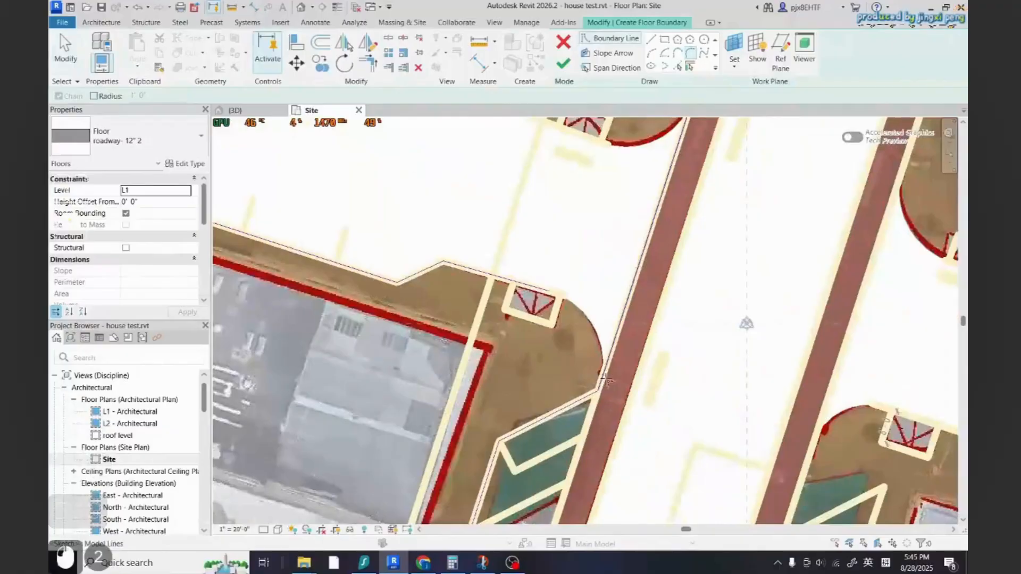
key(Escape)
key(Escape)
key(Escape)
key(Escape)
scroll(642, 348, down, 8)
click(564, 64)
scroll(510, 327, up, 2)
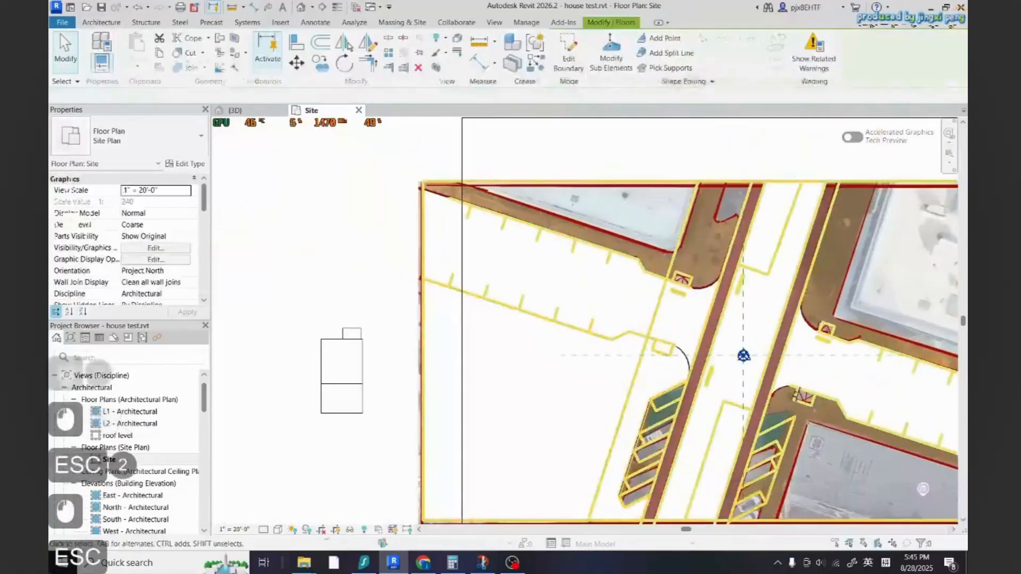
Duplicate the floor type as concrete- 12" 3 and open its structure layers
click(277, 530)
click(185, 164)
click(704, 128)
click(468, 264)
click(520, 296)
click(605, 202)
click(467, 210)
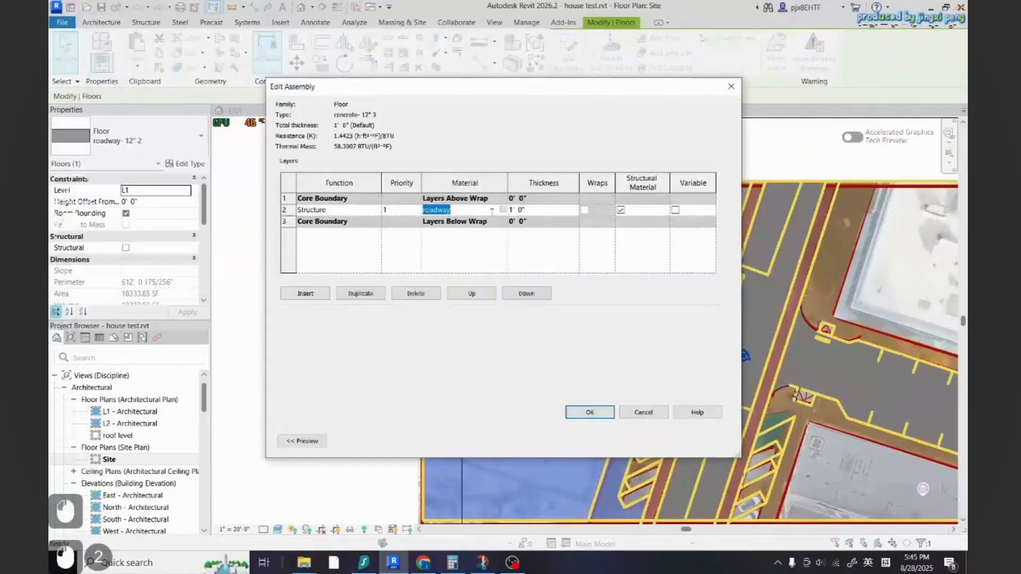
Create a material named concrete paving, assign it to the structure layer, and confirm the type
click(503, 210)
click(244, 191)
text(concrete)
click(299, 417)
text(concrete paving)
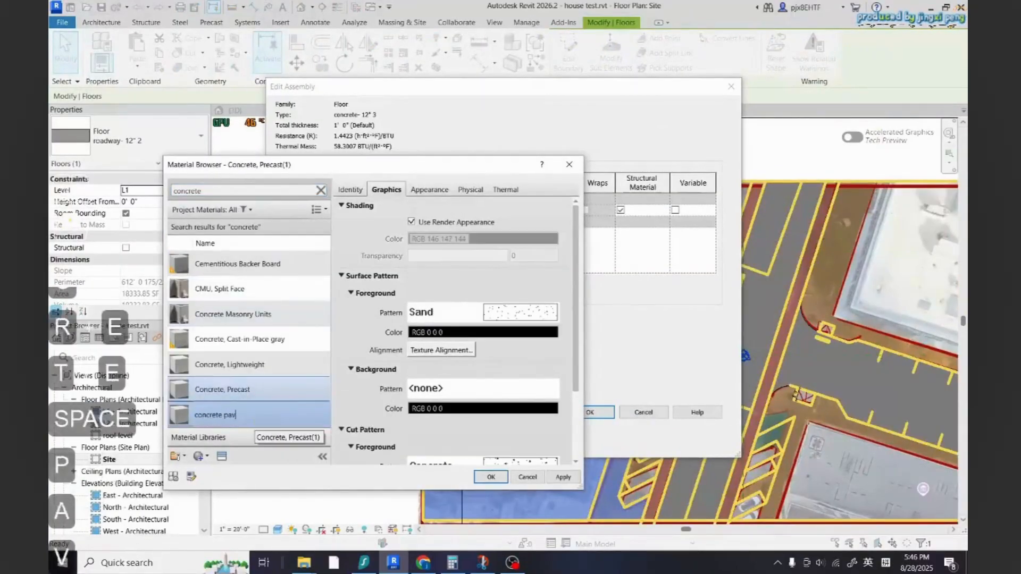
key(Return)
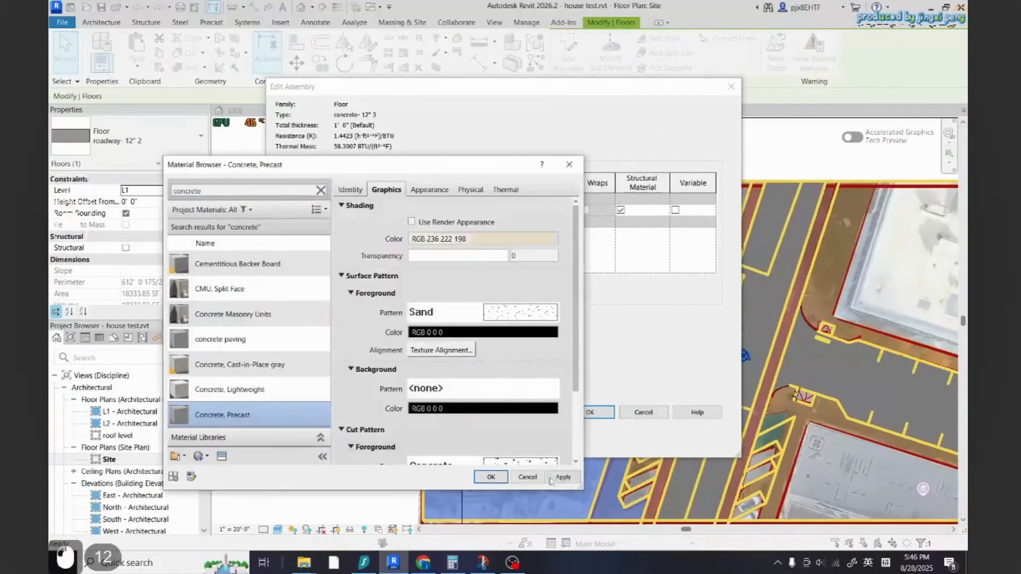
click(490, 477)
click(595, 412)
click(602, 441)
key(Escape)
Start a similar concrete floor sketch and pick the traced sidewalk lines at the lower right
scroll(287, 393, down, 5)
click(497, 412)
key(c)
key(s)
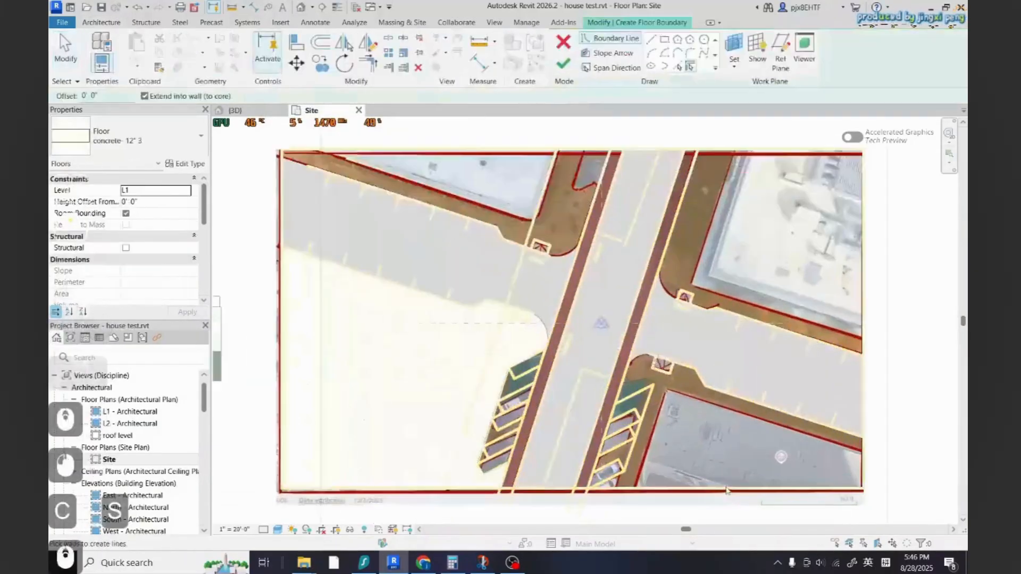
click(678, 67)
scroll(637, 354, up, 7)
click(573, 388)
scroll(573, 388, down, 5)
click(794, 415)
Trim the picked boundary lines at the lower street edge
key(t)
key(r)
scroll(485, 478, up, 4)
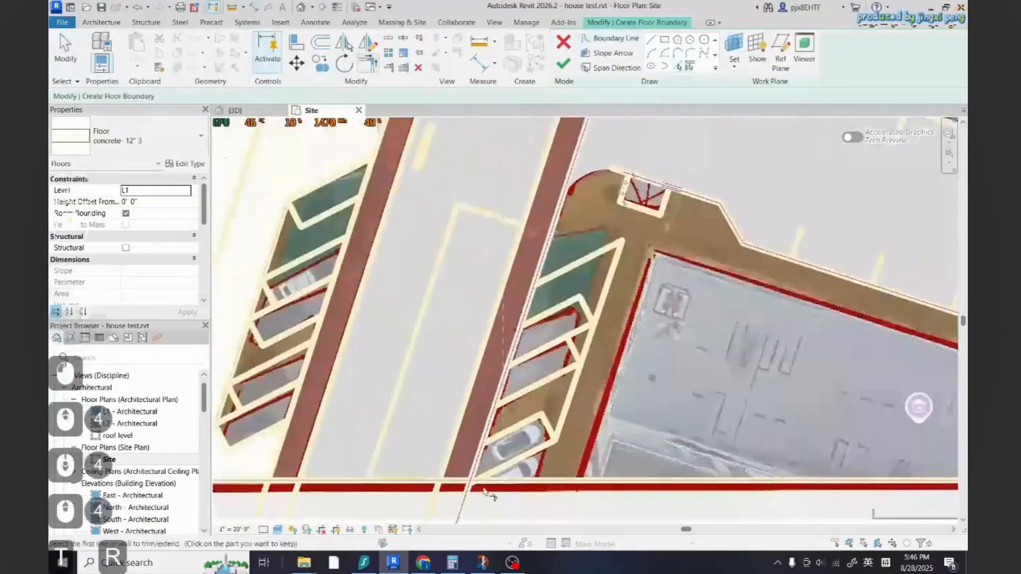
click(486, 488)
scroll(485, 488, down, 4)
Delete an extra boundary line near the crosswalk corner
click(388, 38)
scroll(569, 369, up, 3)
click(541, 363)
key(Escape)
key(Escape)
scroll(540, 364, down, 3)
click(547, 340)
key(Delete)
Pick another traced line, trim it to the boundary, and try to finish the sketch
click(678, 67)
scroll(563, 384, up, 3)
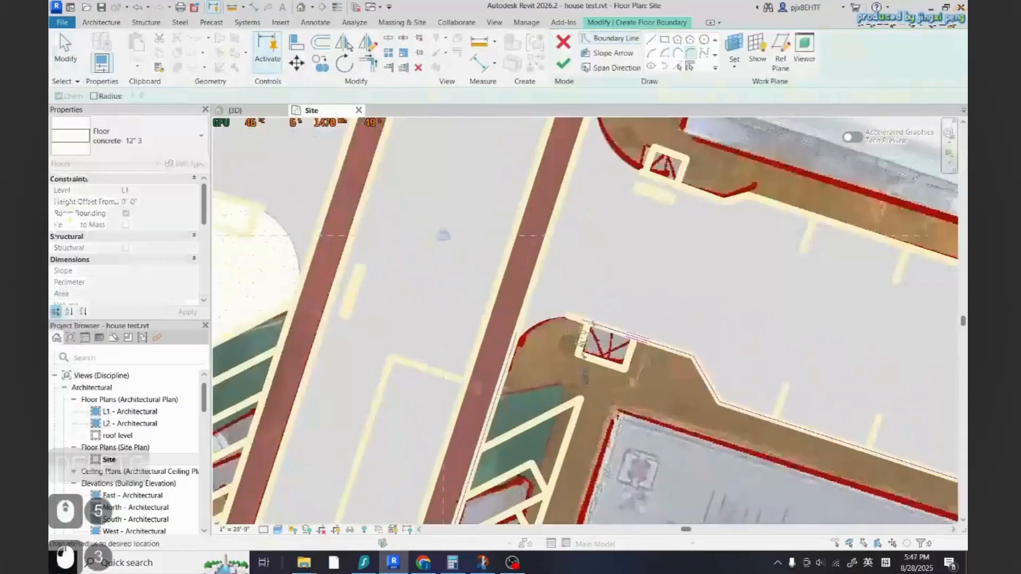
click(483, 477)
key(Escape)
key(t)
key(r)
scroll(549, 346, down, 4)
click(564, 64)
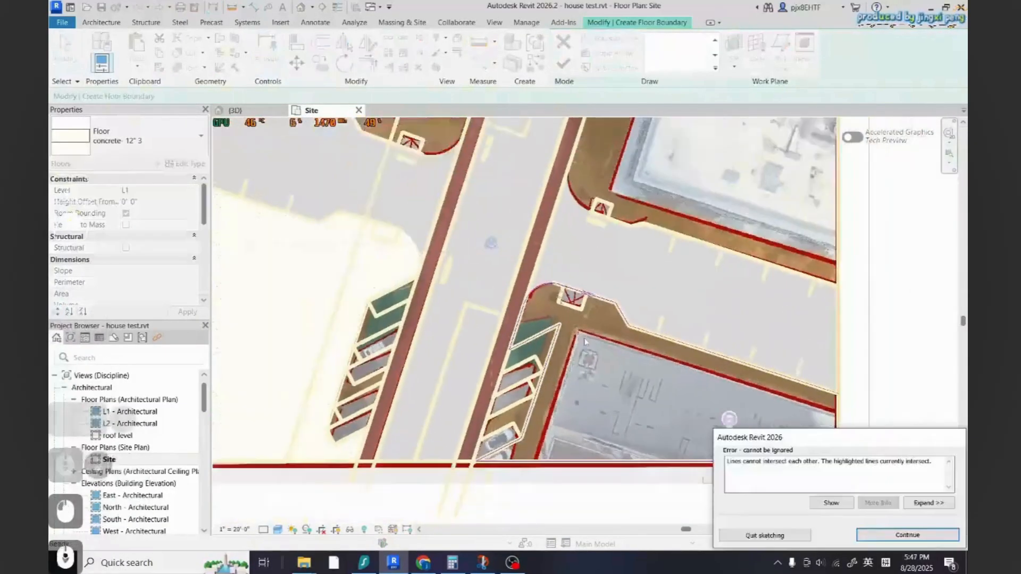
Return to the sidewalk sketch and trim and split the intersecting boundary lines near the crosswalk corner
click(906, 536)
key(t)
key(r)
scroll(630, 412, down, 4)
click(563, 64)
double_click(683, 365)
scroll(602, 366, up, 5)
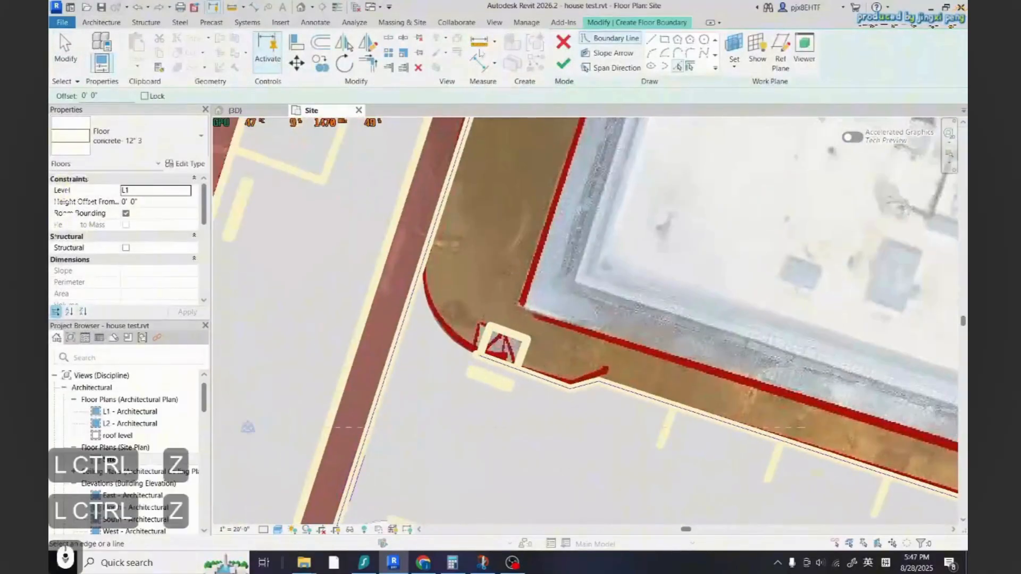
click(388, 38)
key(Escape)
key(Escape)
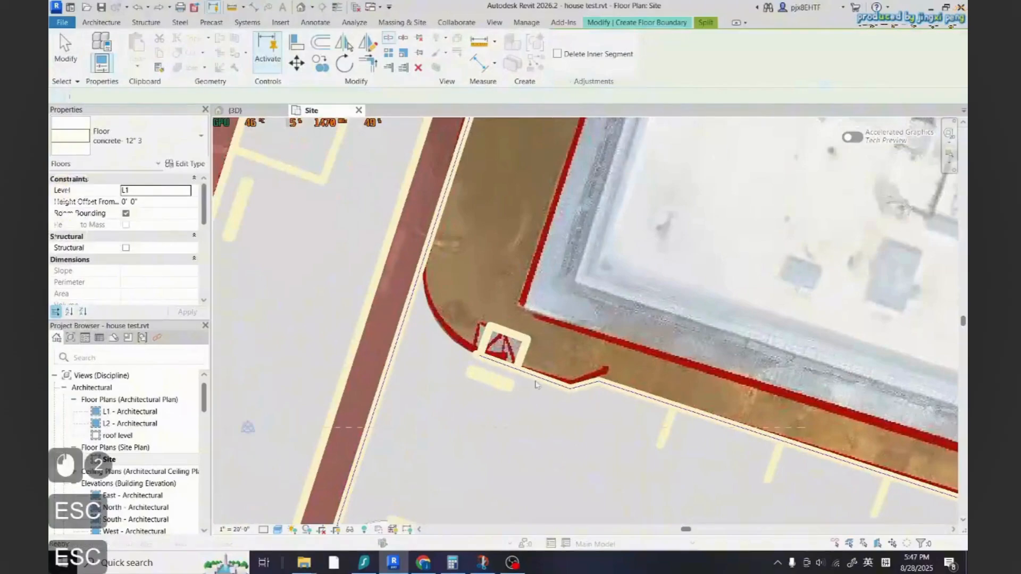
Delete a stray boundary line near the crosswalk corner of the sidewalk sketch
click(357, 478)
key(Delete)
click(437, 314)
click(485, 295)
key(Return)
key(Escape)
Trim the lower-right boundary corner and finish the concrete sidewalk floor
scroll(441, 468, down, 4)
key(t)
key(r)
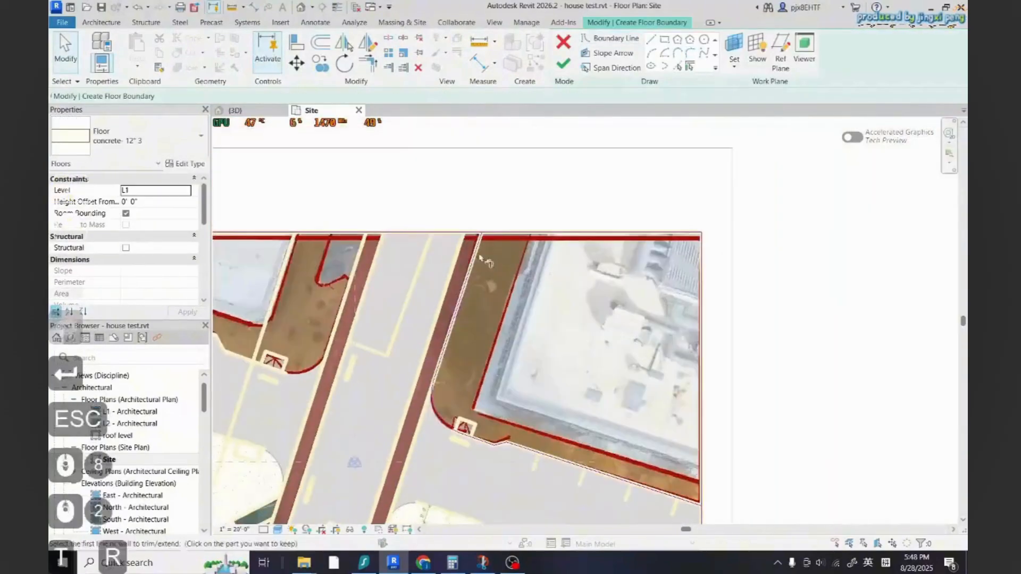
scroll(697, 503, up, 5)
click(695, 500)
key(Escape)
key(Escape)
scroll(671, 393, down, 6)
click(563, 64)
Start another similar concrete floor sketch for the upper-left sidewalk
scroll(674, 337, down, 5)
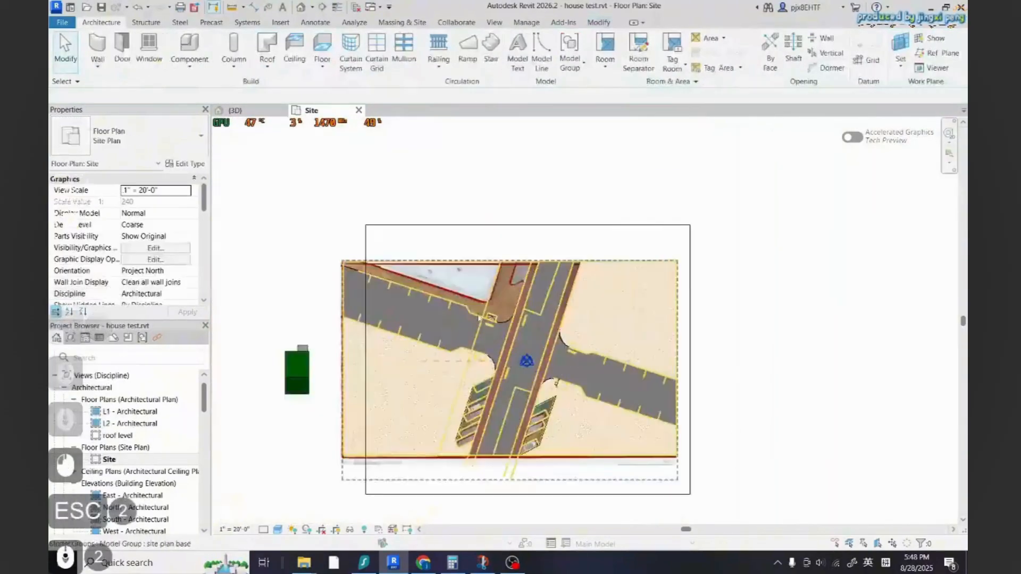
scroll(492, 276, up, 7)
scroll(592, 348, down, 2)
click(803, 414)
key(c)
key(s)
scroll(808, 419, down, 2)
scroll(679, 280, up, 5)
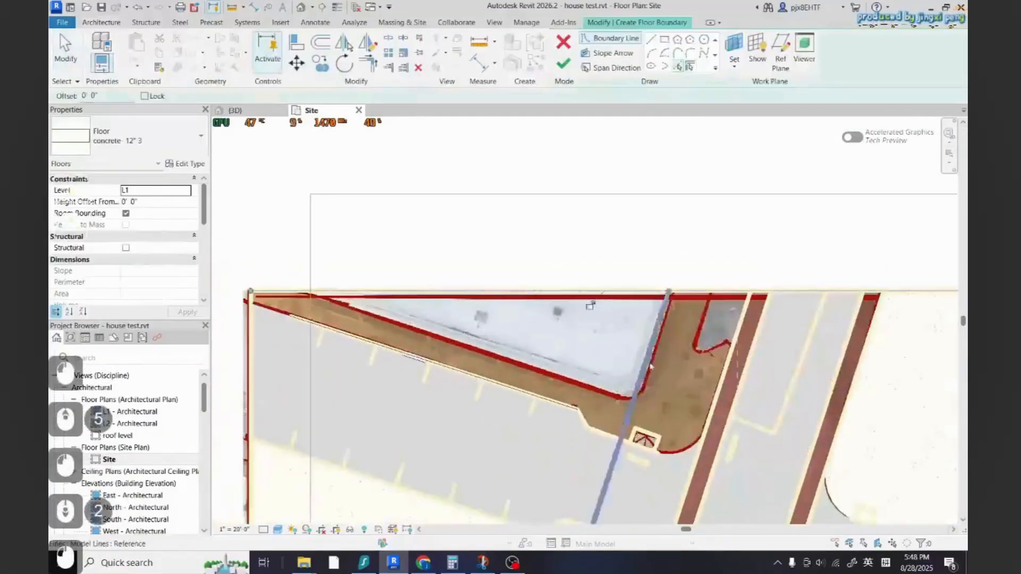
Trim the upper-left sidewalk boundary corners, delete a stray line, and finish the concrete floor
key(t)
key(r)
scroll(252, 308, up, 5)
click(246, 279)
click(255, 298)
scroll(254, 303, down, 6)
scroll(641, 439, up, 4)
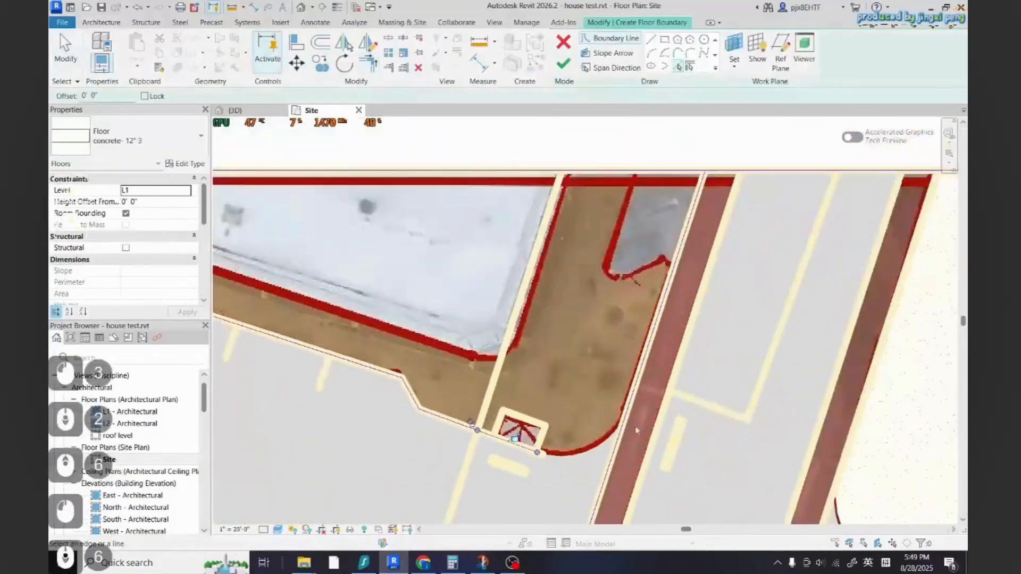
scroll(534, 457, up, 2)
click(690, 53)
key(Escape)
key(Delete)
scroll(533, 449, up, 2)
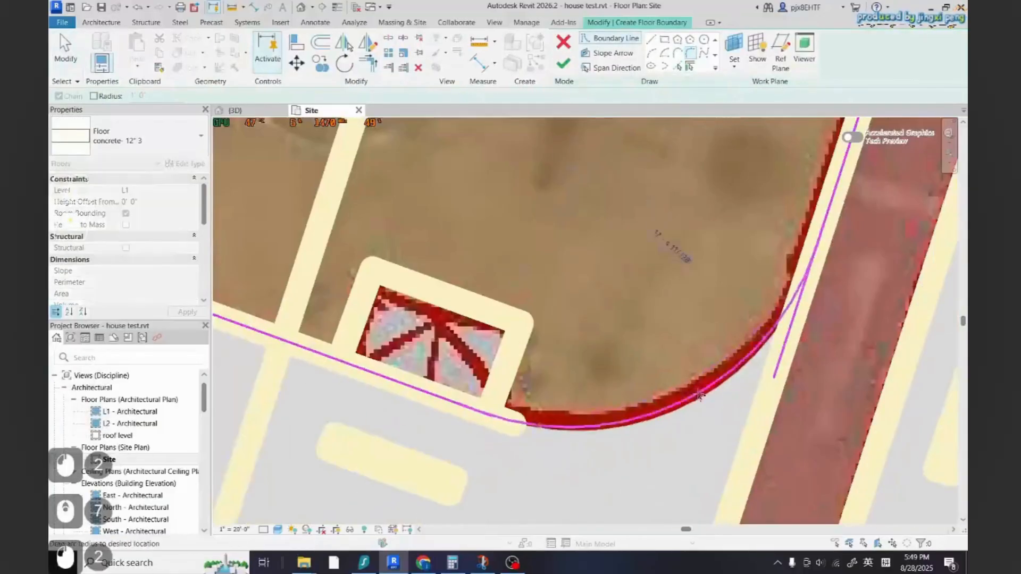
scroll(619, 452, down, 5)
click(564, 64)
key(Escape)
Edit the roadway floor's boundary, picking and trimming lines around the left parking area
scroll(584, 160, down, 3)
click(606, 346)
click(589, 47)
click(678, 66)
scroll(547, 356, up, 4)
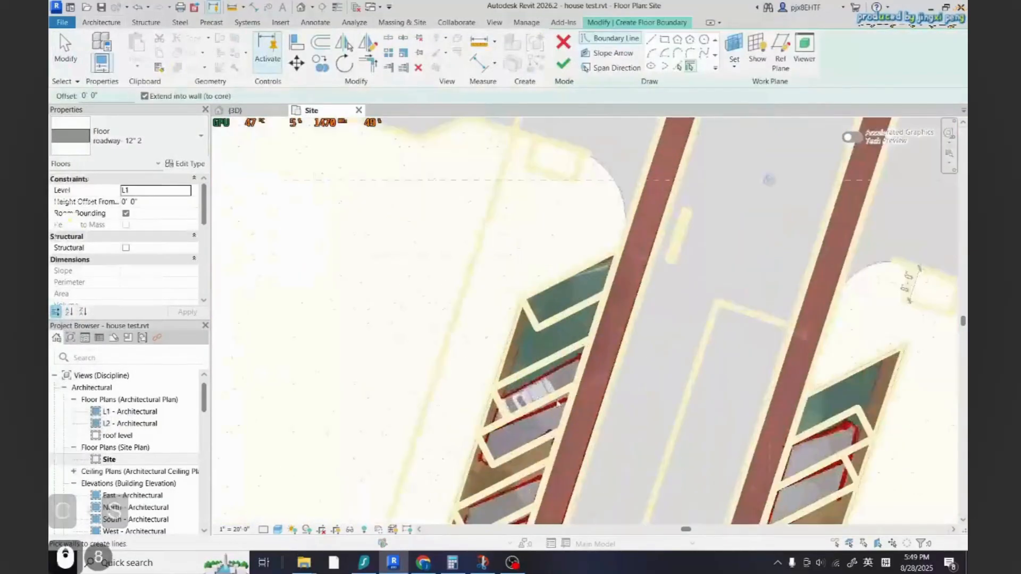
scroll(571, 301, down, 1)
key(t)
key(r)
click(550, 286)
click(571, 340)
scroll(446, 495, up, 5)
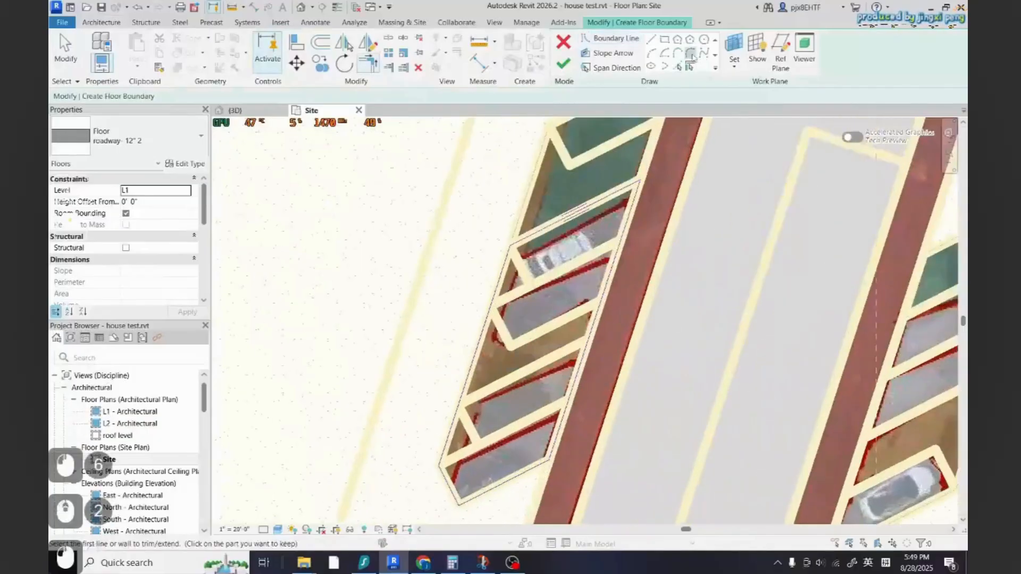
Fillet and trim the remaining parking boundary corners and finish the roadway floor edit
click(690, 53)
click(416, 311)
click(423, 450)
click(402, 372)
scroll(467, 465, down, 10)
click(564, 63)
scroll(503, 404, down, 4)
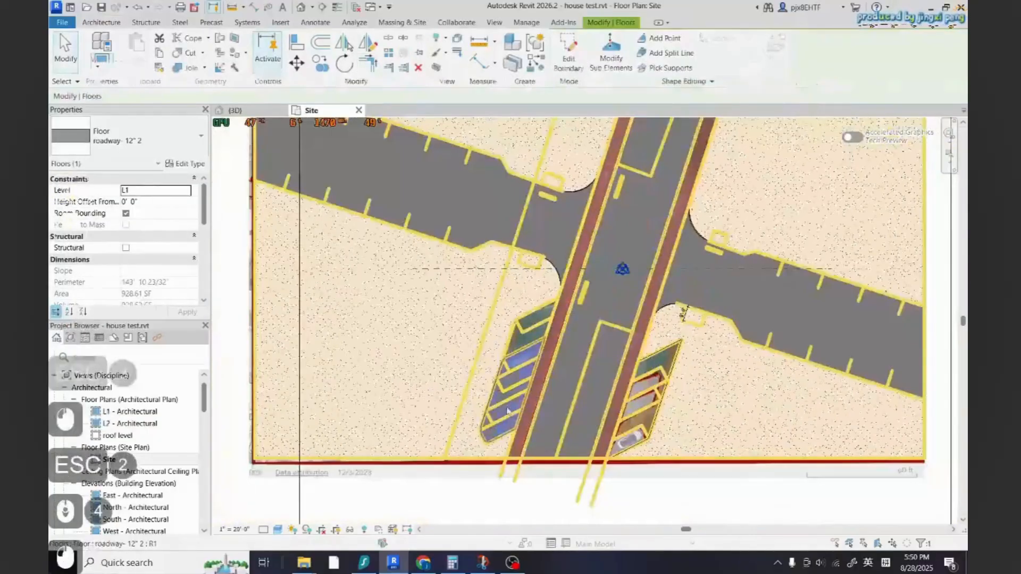
Start a new floor sketch similar to the roadway floor in Pick Lines mode
key(Escape)
scroll(702, 425, up, 3)
click(540, 405)
key(c)
key(s)
click(678, 65)
scroll(621, 455, up, 2)
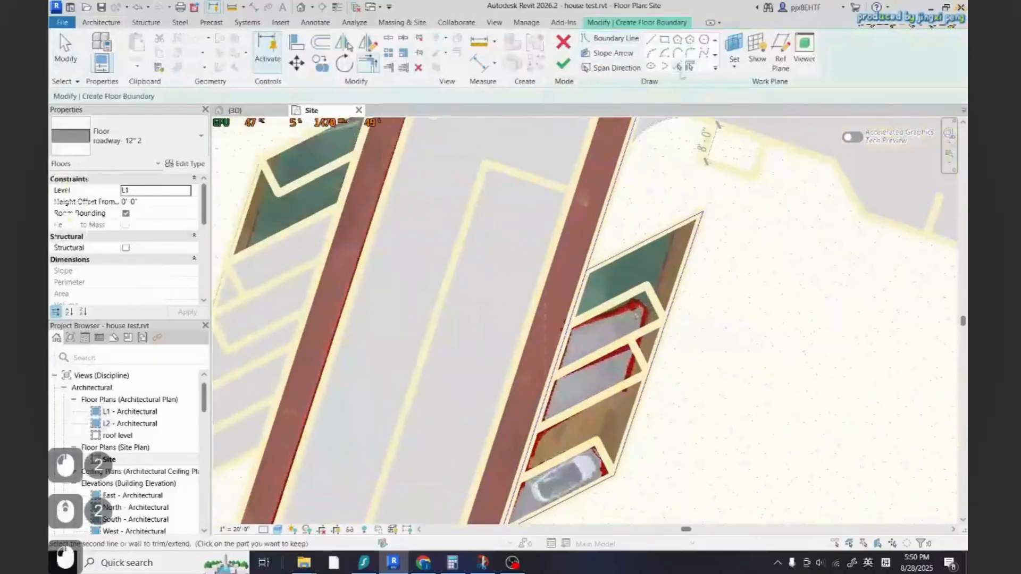
key(Escape)
scroll(675, 276, down, 5)
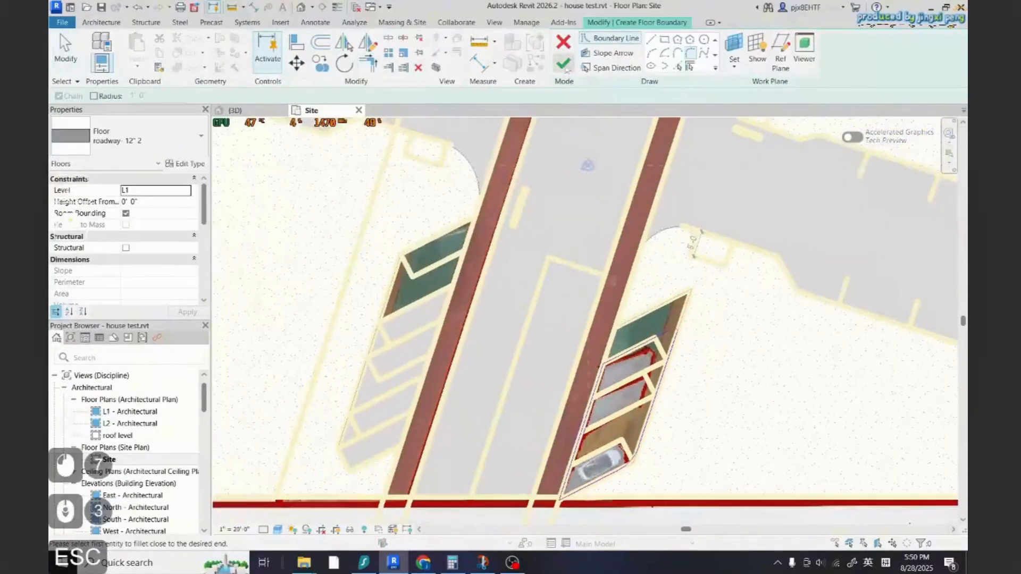
key(Escape)
click(324, 49)
scroll(401, 232, down, 1)
Duplicate the floor type and name it bikelane
click(186, 164)
click(704, 128)
click(465, 264)
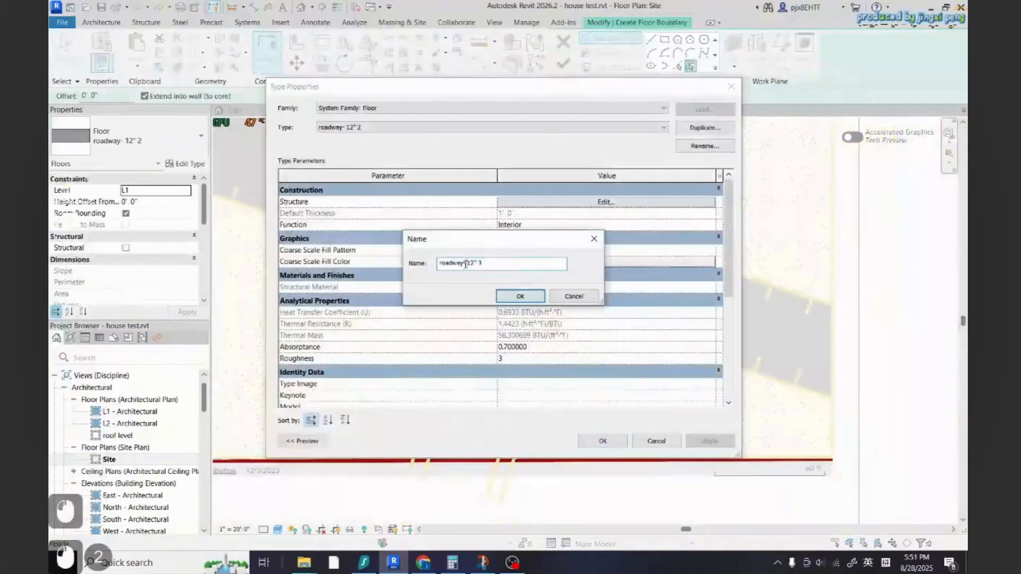
text(bikelane)
click(520, 296)
Give the bikelane structure a duplicate of the Asphalt, Pavement, Light Grey material with shading colour RGB 237-172-101
click(606, 202)
click(501, 210)
text(asp)
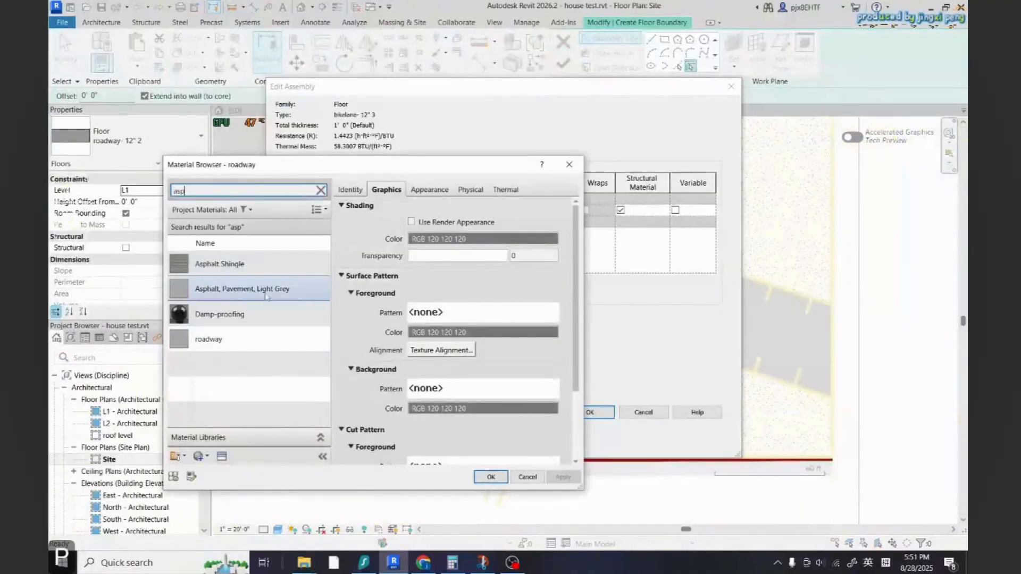
right_click(265, 287)
click(289, 298)
click(482, 239)
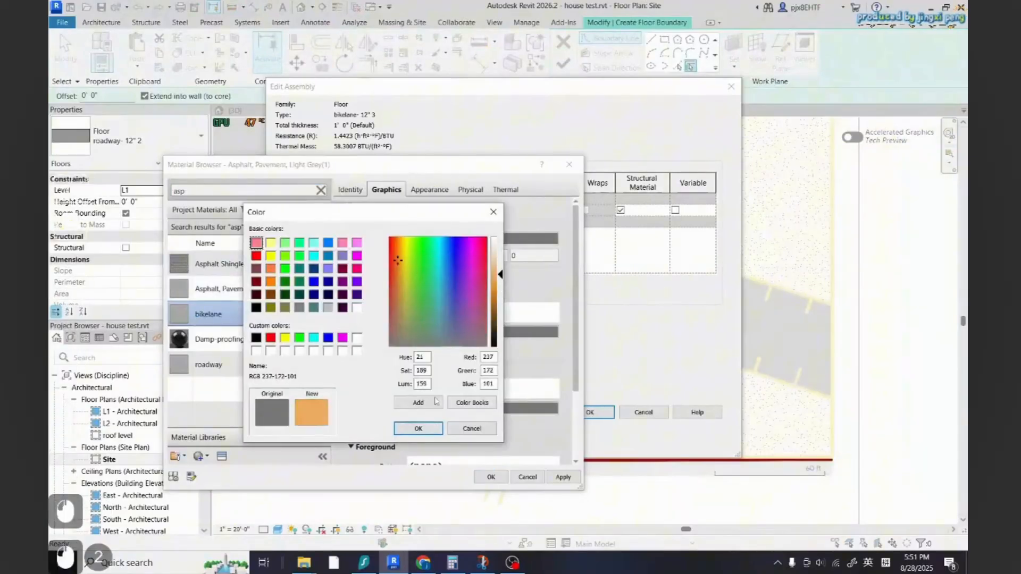
click(419, 429)
click(491, 477)
click(600, 413)
click(601, 417)
Pick the left bike lane stripe edges, trim them at the top boundary, and finish the bikelane floor
click(678, 66)
scroll(439, 366, down, 5)
scroll(468, 239, up, 5)
key(t)
key(r)
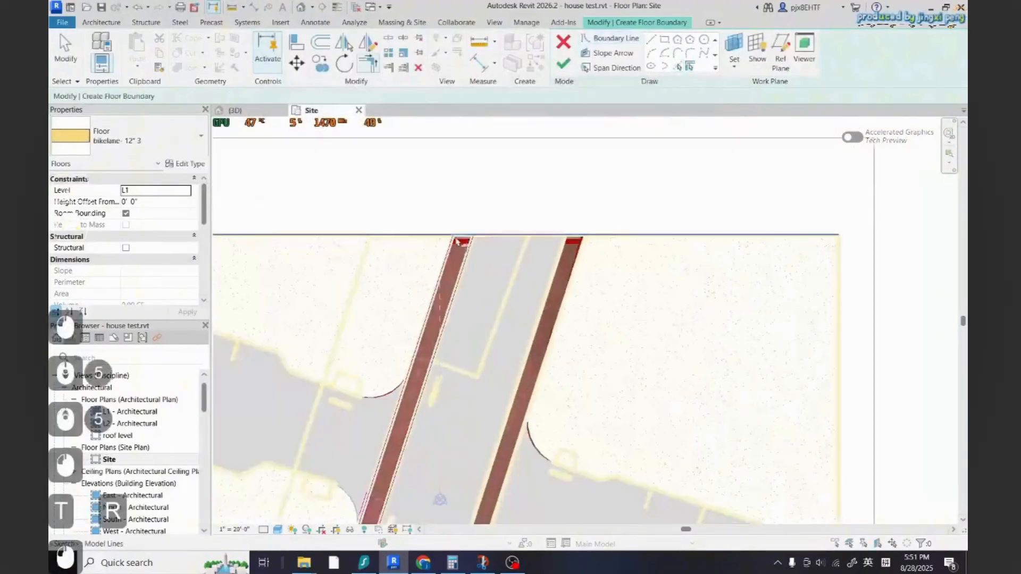
click(456, 242)
scroll(461, 240, down, 5)
scroll(455, 446, up, 5)
click(563, 64)
Create a similar bikelane floor along the right road stripe, trimming it at the lower boundary
key(c)
key(s)
click(677, 66)
key(t)
key(r)
scroll(490, 486, up, 4)
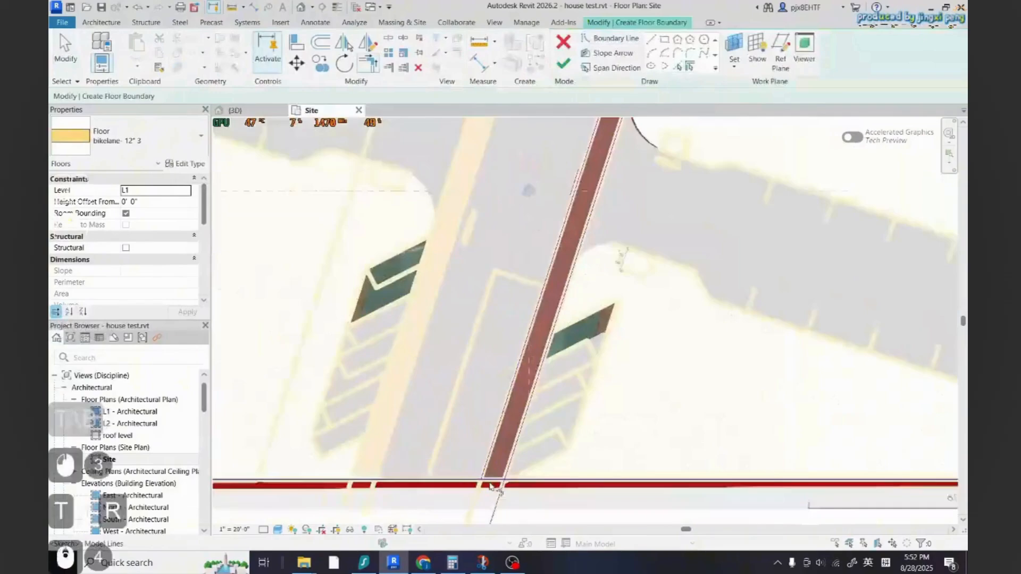
click(490, 486)
scroll(597, 226, up, 5)
click(563, 64)
key(Escape)
key(Escape)
key(Escape)
Start a similar floor and duplicate its type as planting bed
scroll(700, 314, up, 5)
key(c)
key(s)
click(184, 164)
click(705, 128)
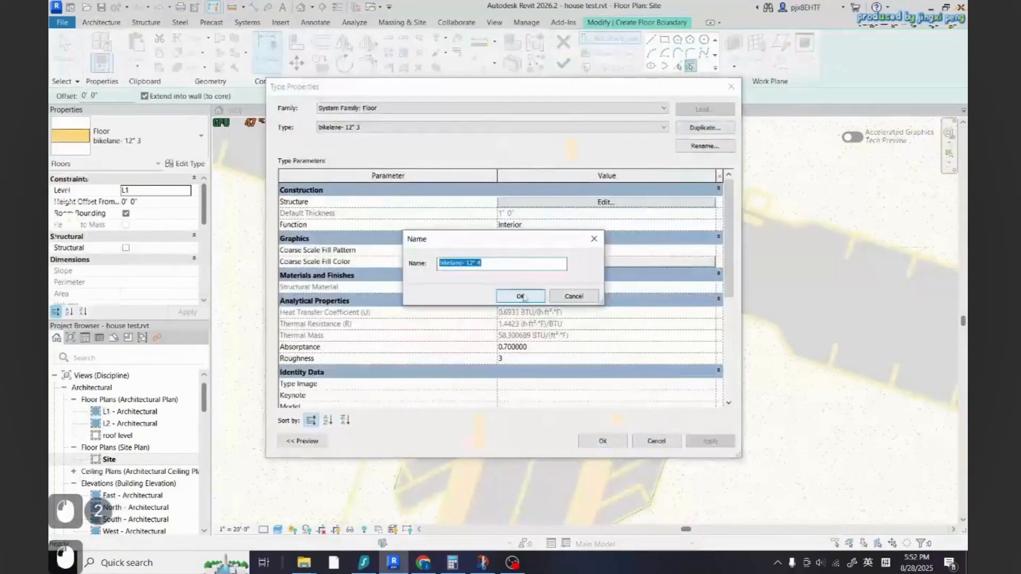
click(519, 296)
Assign a duplicate of the Grass material named planting bed to the floor's structure layer
click(606, 202)
click(481, 210)
click(242, 191)
text(gras)
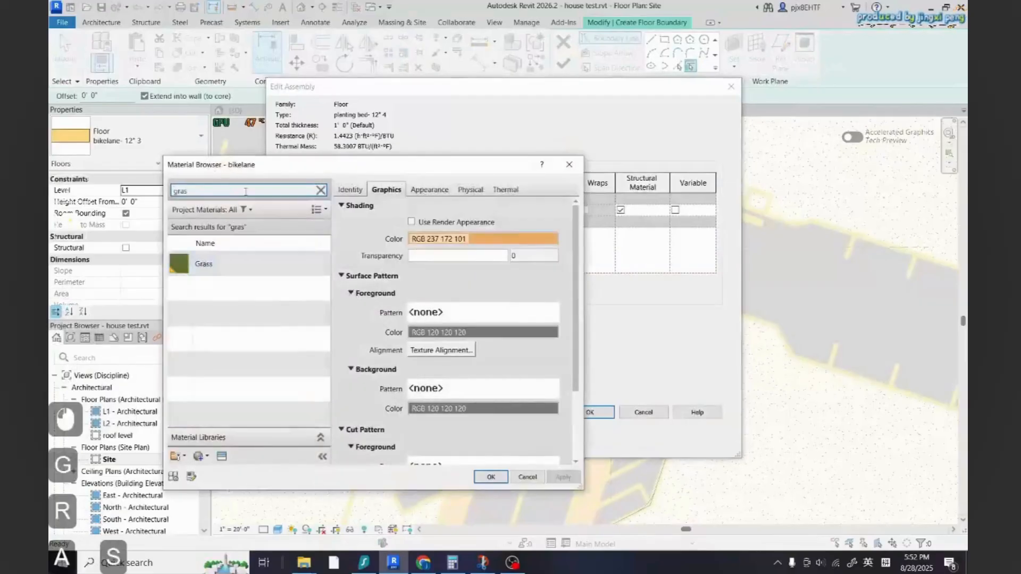
click(249, 265)
right_click(264, 267)
click(298, 288)
text(planting bed)
click(491, 477)
click(591, 413)
click(603, 450)
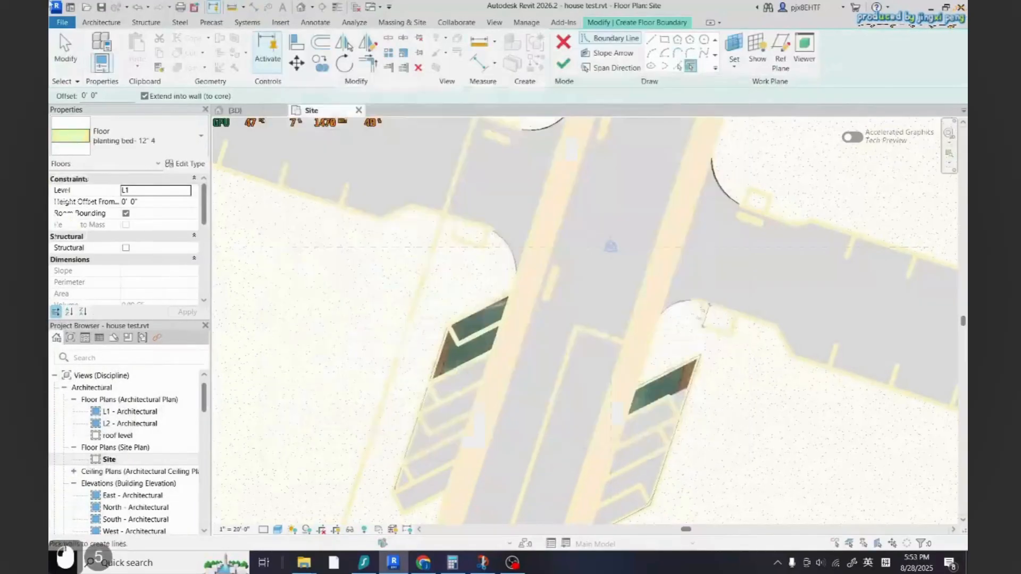
Pick the left planting strip edges, fillet a corner, and finish the planting bed floor
click(678, 66)
click(481, 315)
scroll(452, 346, up, 2)
click(472, 372)
click(515, 343)
click(494, 362)
click(690, 53)
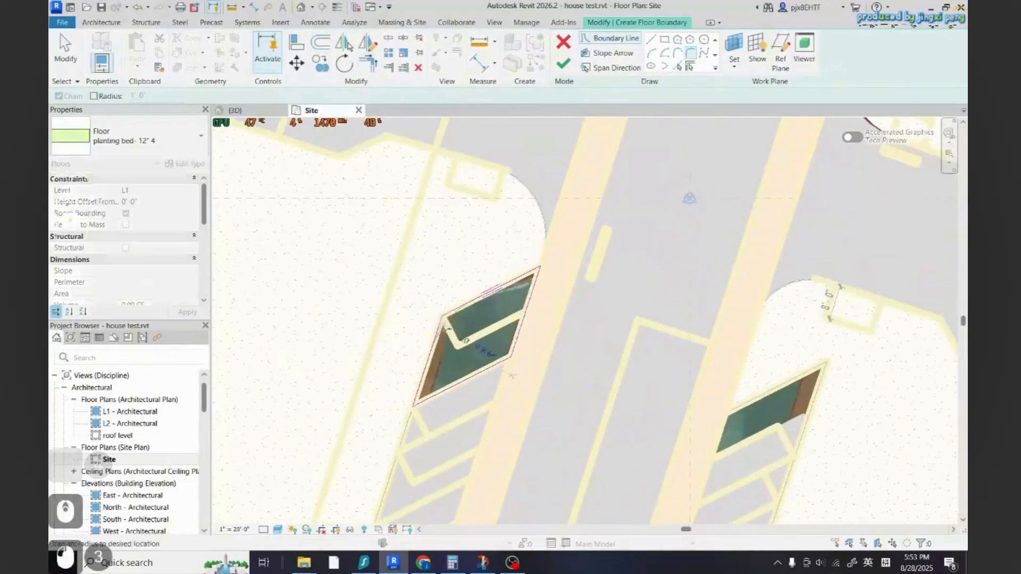
click(563, 63)
key(Escape)
Create a similar planting bed floor for the right planting strip, picking and trimming its edges
key(c)
key(s)
scroll(648, 341, up, 4)
click(678, 66)
click(562, 395)
click(505, 390)
scroll(627, 409, up, 3)
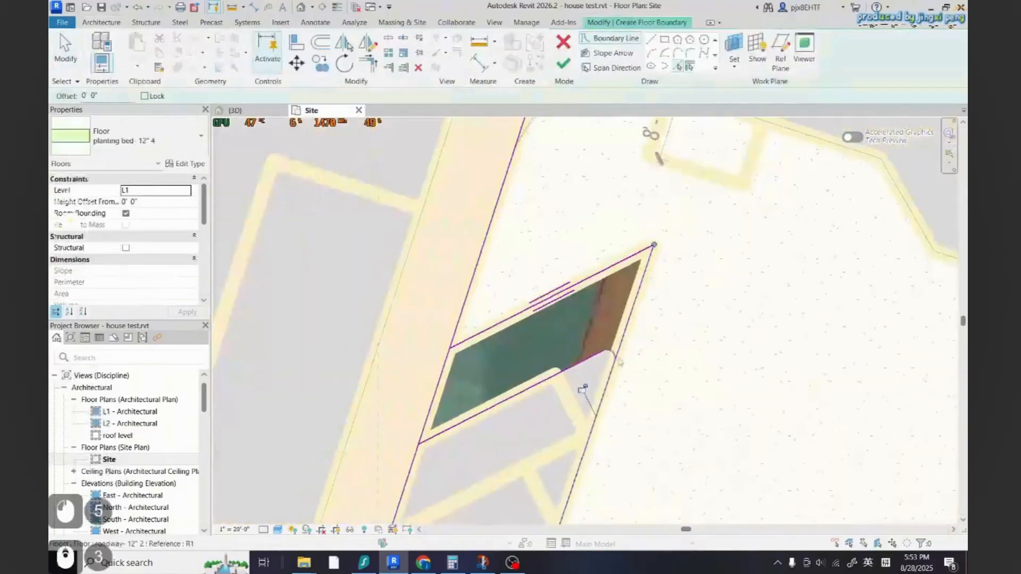
key(ctrl+z)
scroll(627, 409, down, 3)
key(t)
key(r)
scroll(620, 372, up, 7)
click(678, 66)
scroll(619, 366, down, 3)
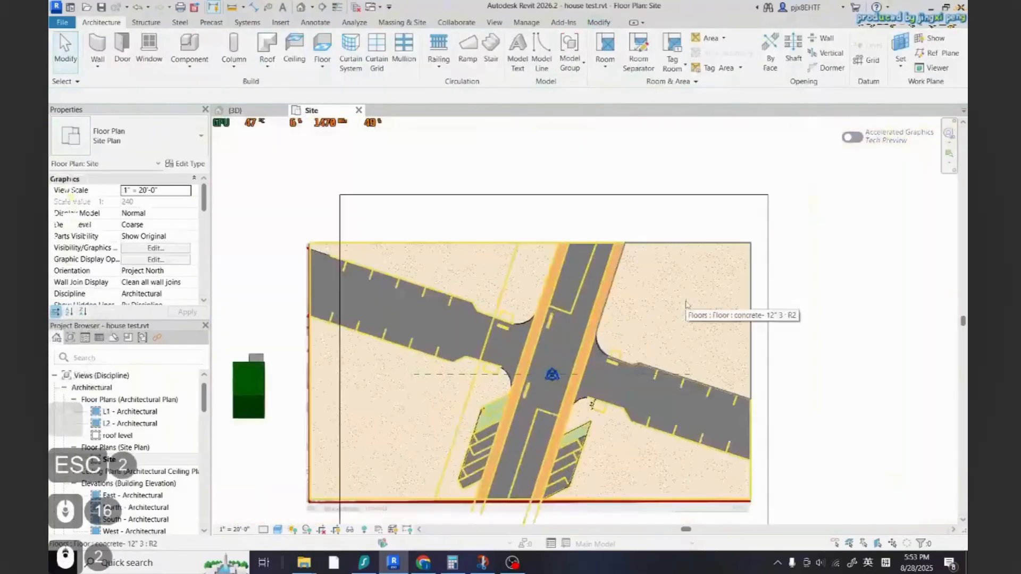
scroll(510, 415, up, 2)
scroll(513, 415, down, 2)
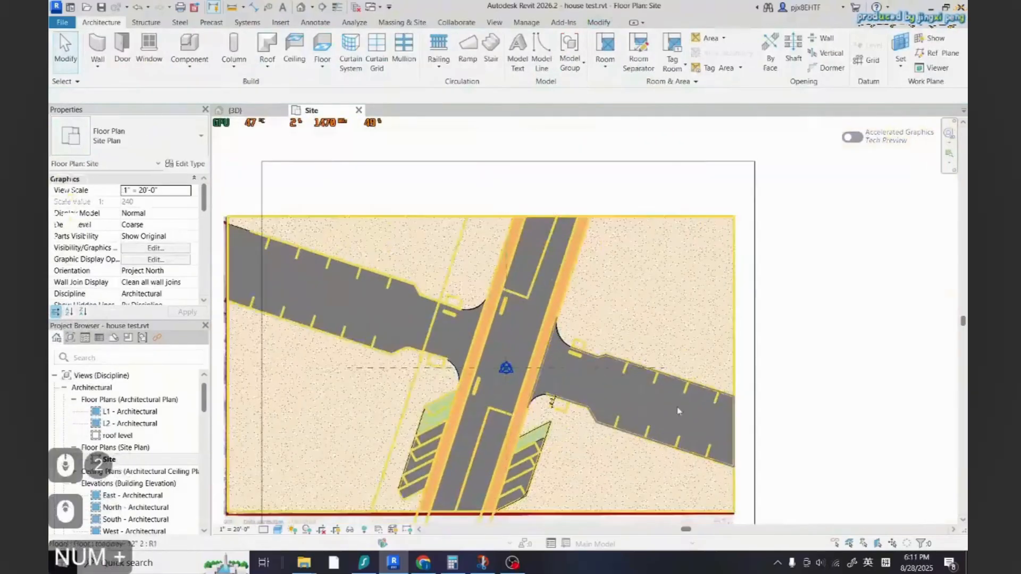
scroll(605, 418, down, 1)
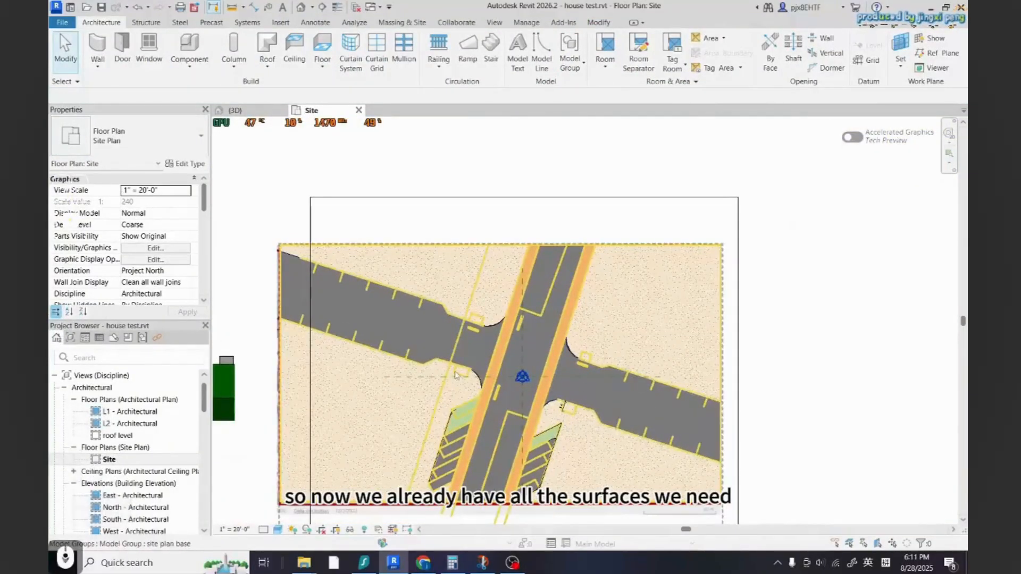
scroll(456, 374, up, 2)
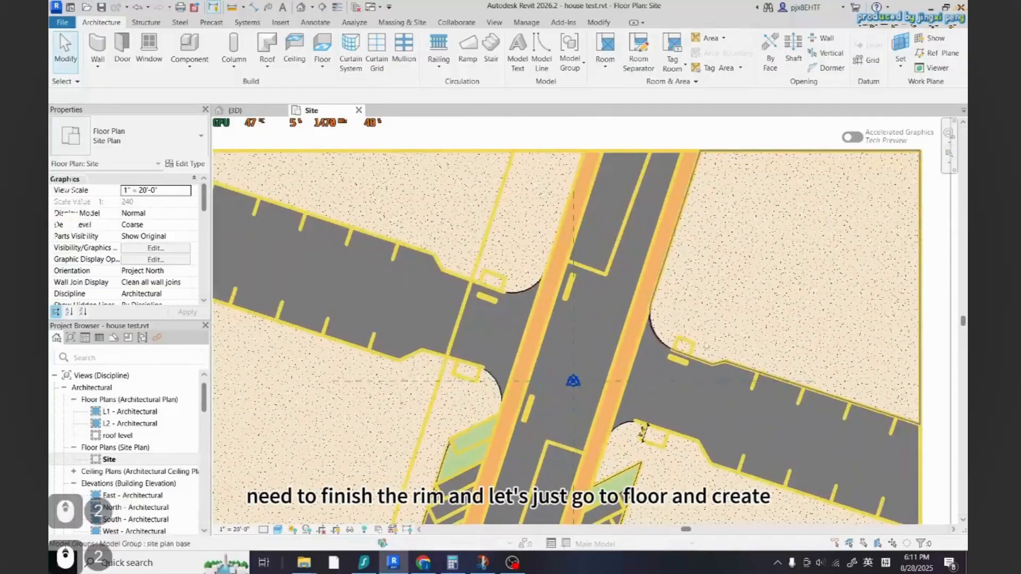
scroll(601, 350, up, 4)
scroll(688, 354, down, 4)
scroll(498, 325, up, 3)
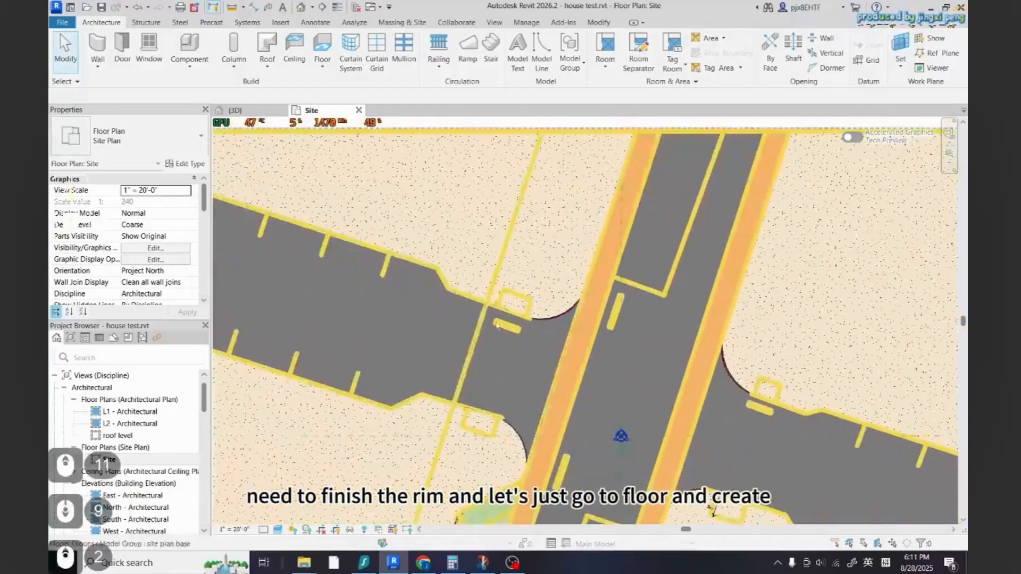
scroll(500, 415, up, 3)
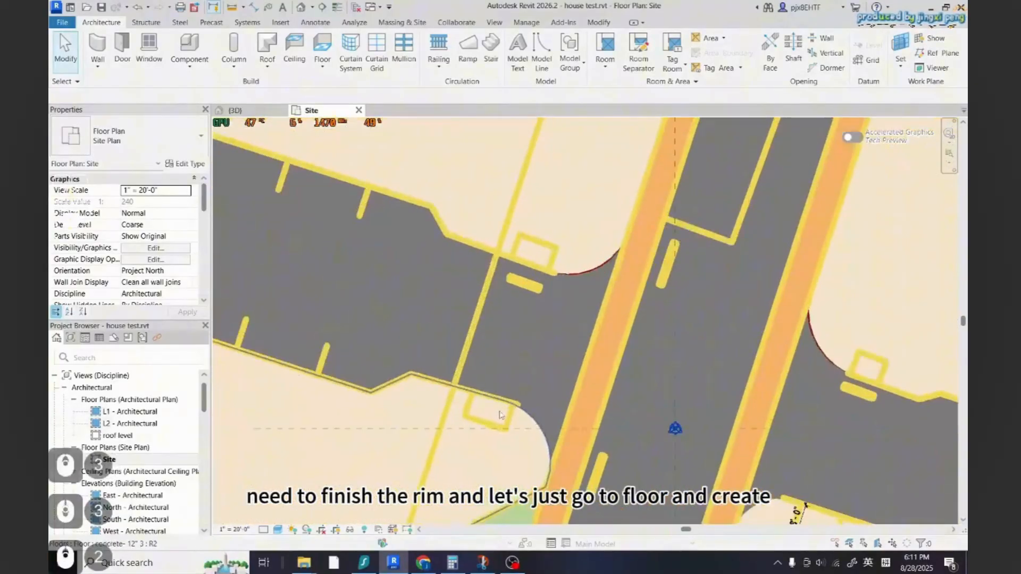
click(325, 45)
click(511, 304)
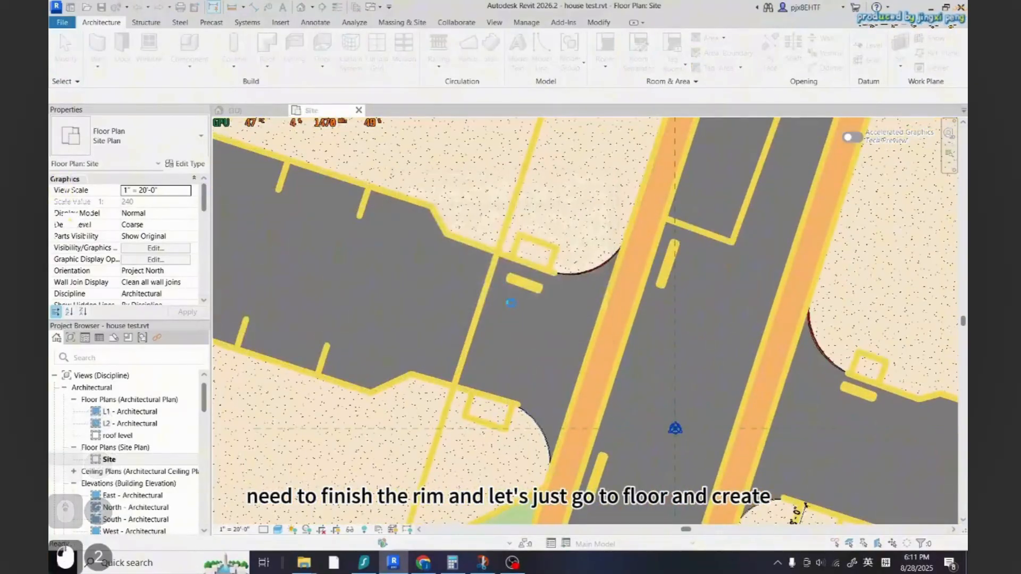
key(Escape)
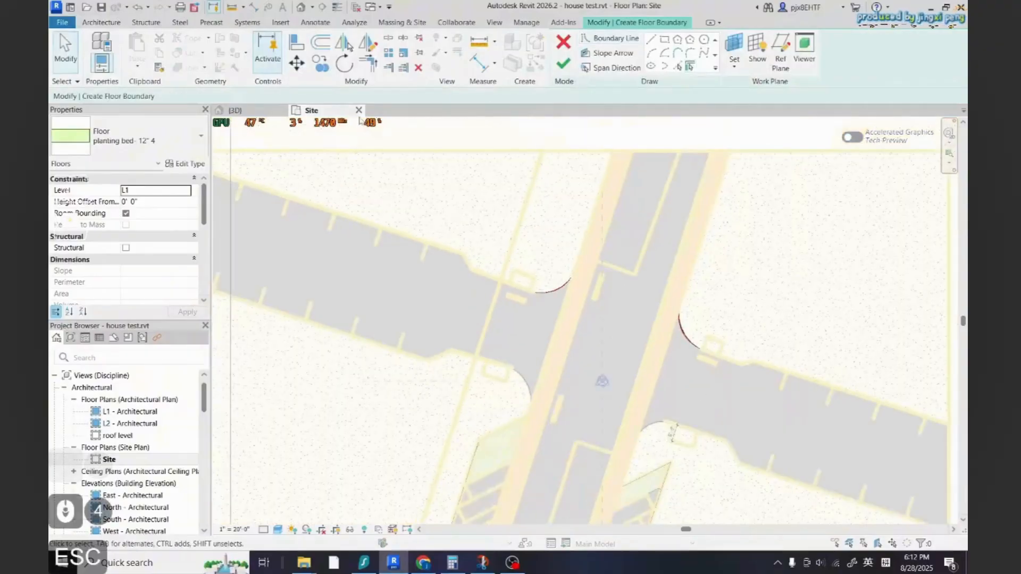
Create a similar concrete floor filling the lower-left square pad by picking and trimming its edges
key(Escape)
click(593, 276)
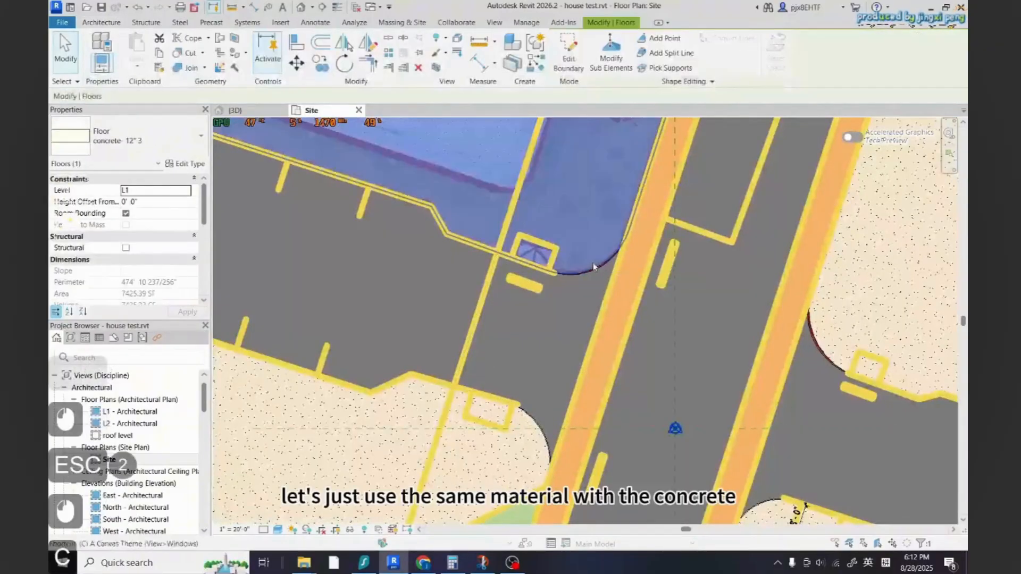
key(c)
key(s)
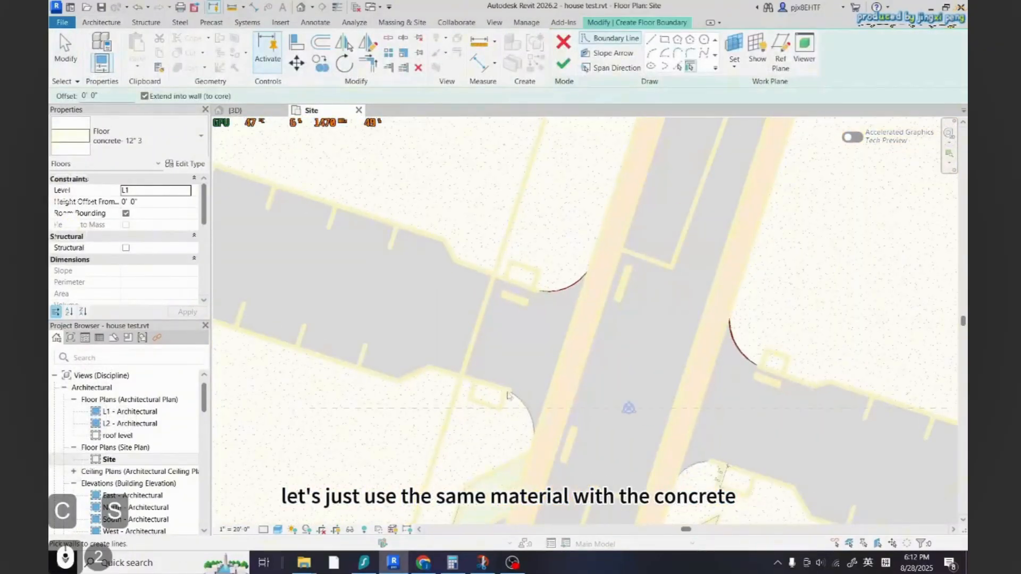
scroll(507, 393, up, 3)
click(677, 66)
scroll(450, 400, up, 3)
click(462, 391)
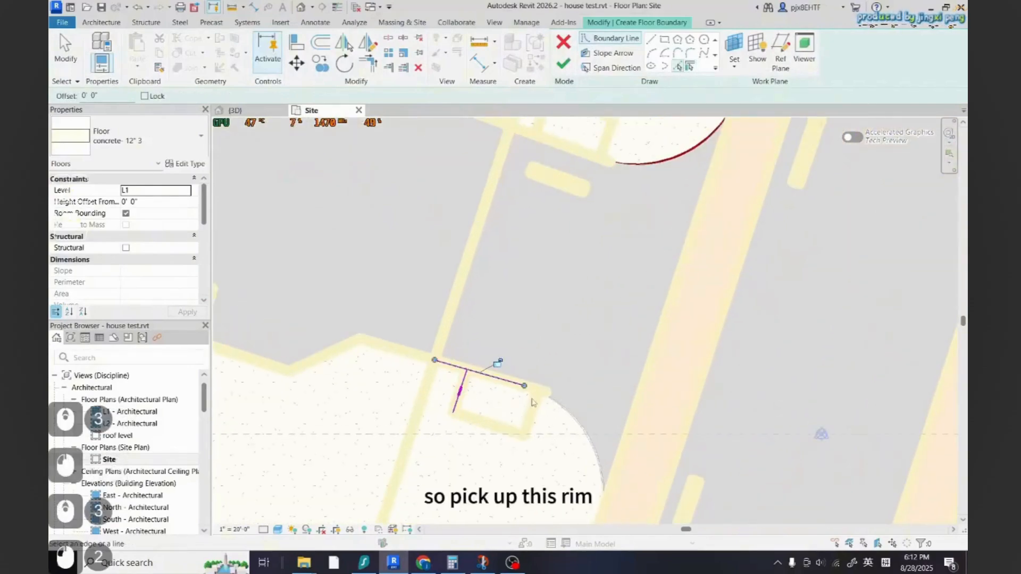
key(t)
key(r)
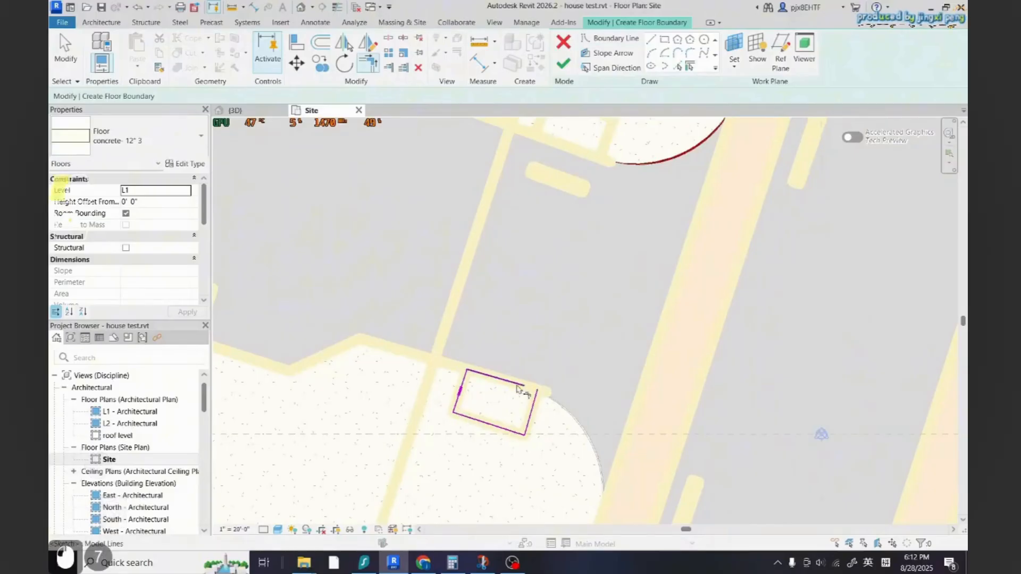
scroll(517, 387, down, 3)
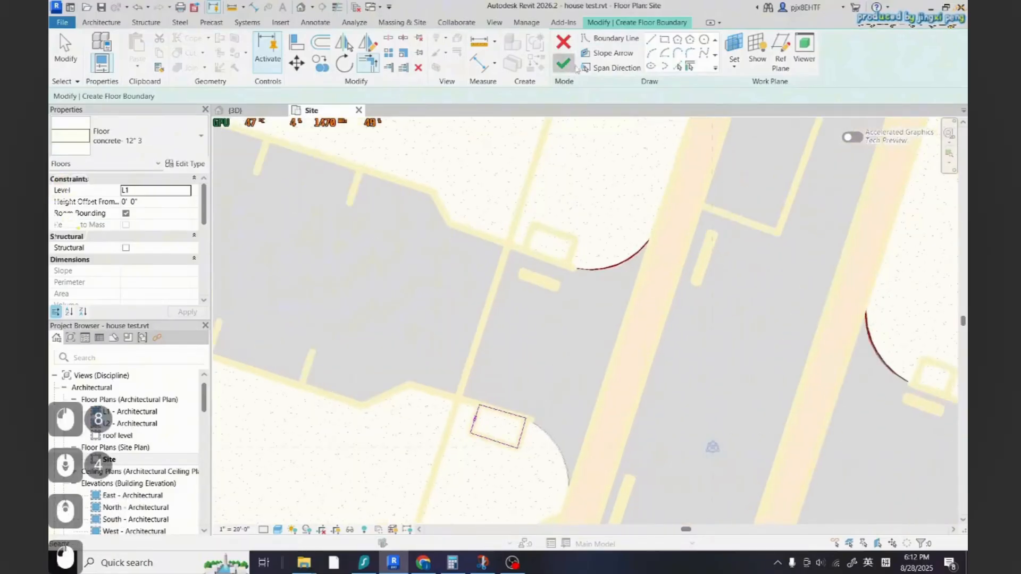
click(570, 66)
key(Escape)
key(Escape)
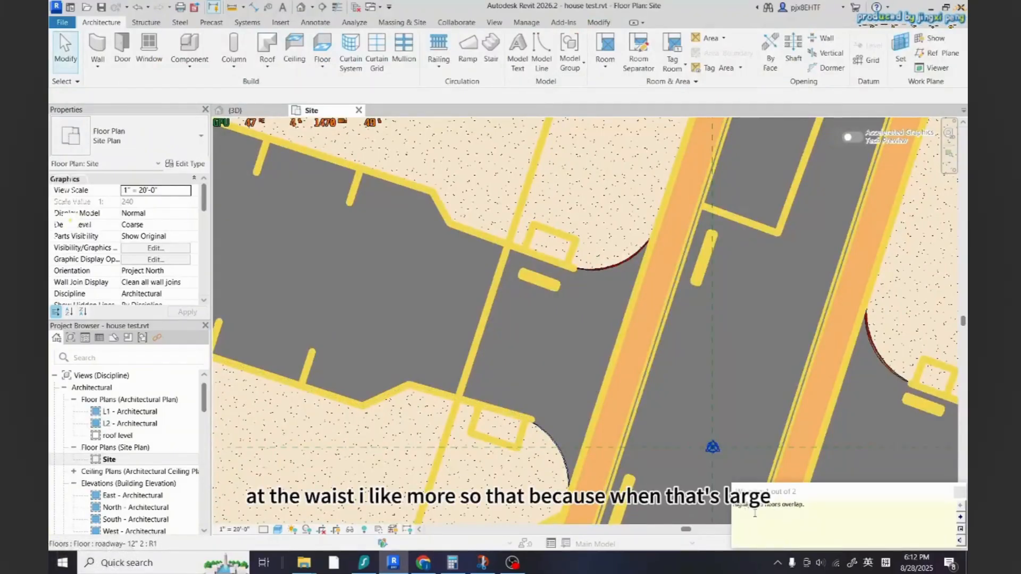
Edit the lower-left sidewalk floor's boundary, picking and trimming edges so it wraps around the square pad
scroll(467, 330, down, 2)
scroll(524, 433, up, 3)
click(528, 399)
key(Escape)
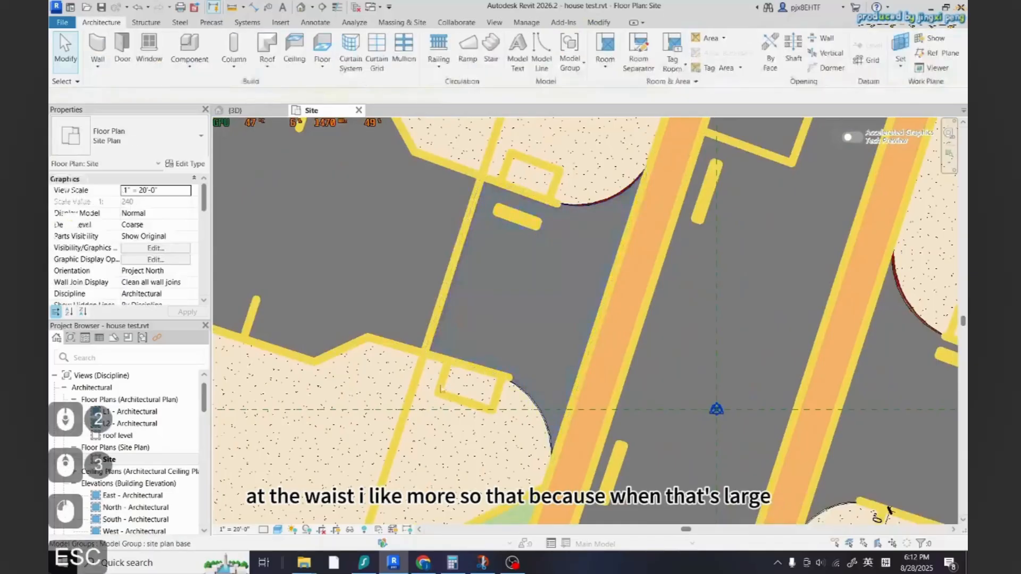
click(430, 361)
scroll(504, 282, down, 2)
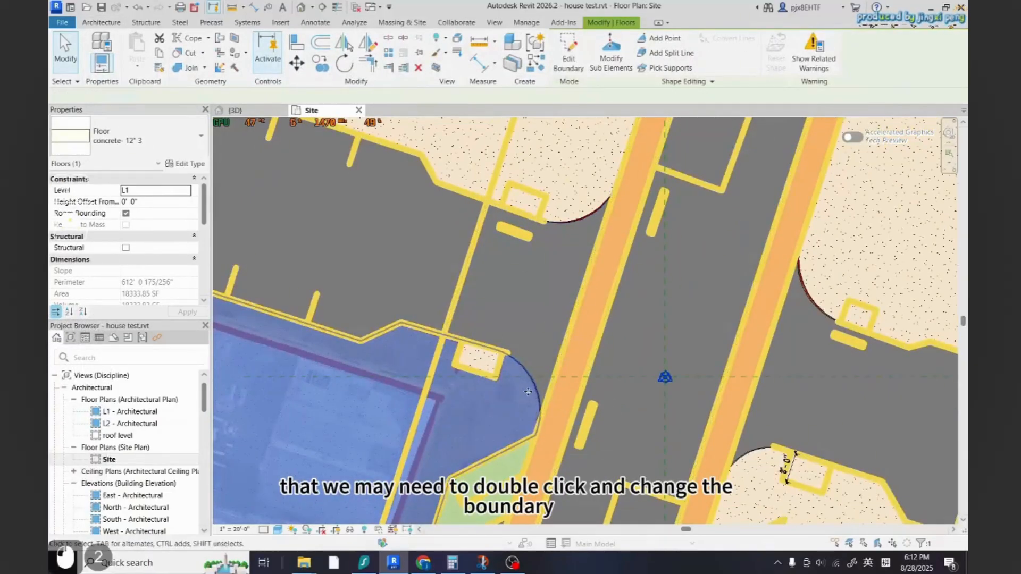
double_click(528, 391)
scroll(483, 368, up, 3)
click(677, 67)
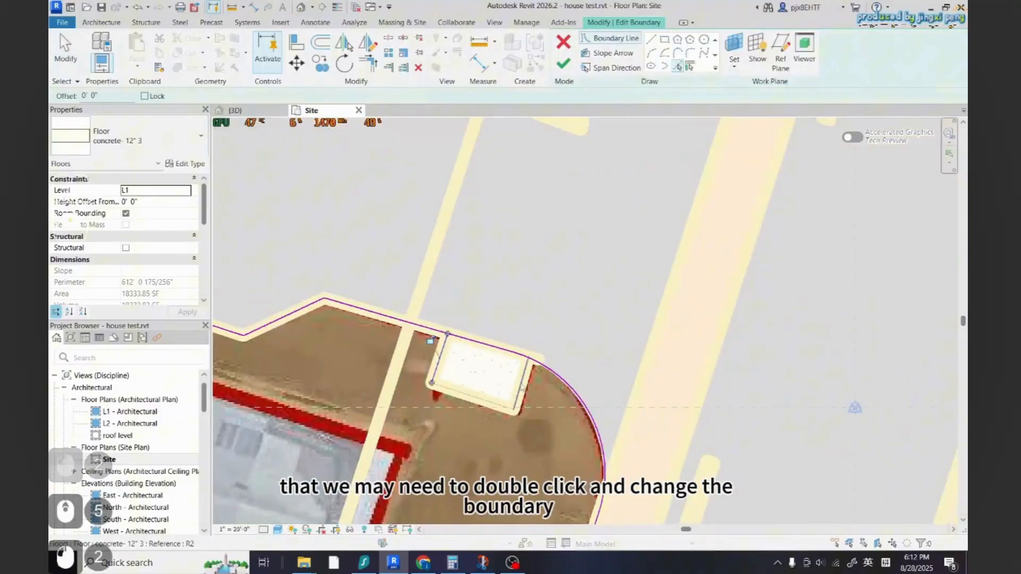
key(t)
key(r)
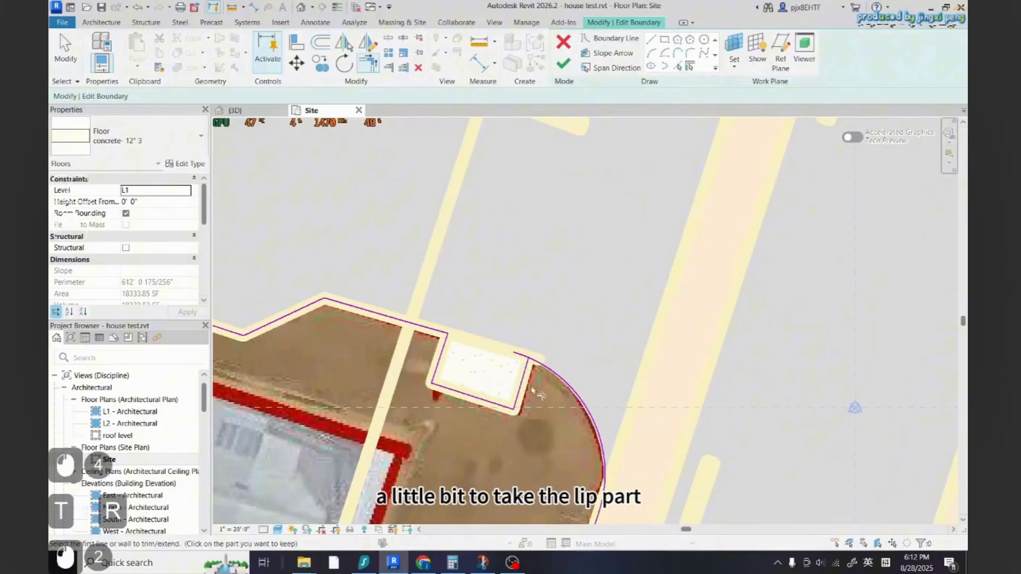
click(531, 391)
scroll(515, 363, up, 2)
click(536, 363)
scroll(431, 220, down, 5)
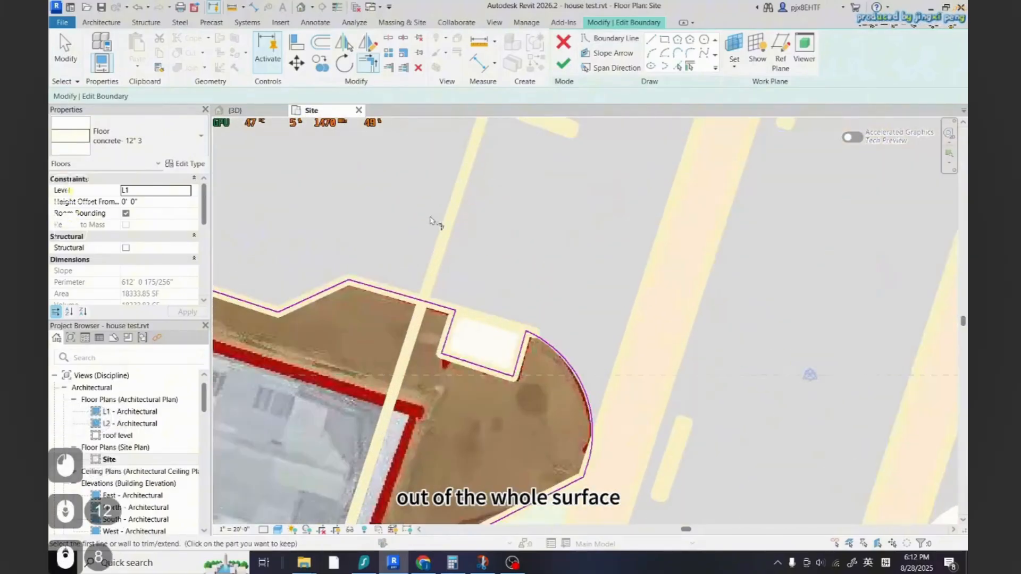
click(563, 63)
key(Escape)
key(Escape)
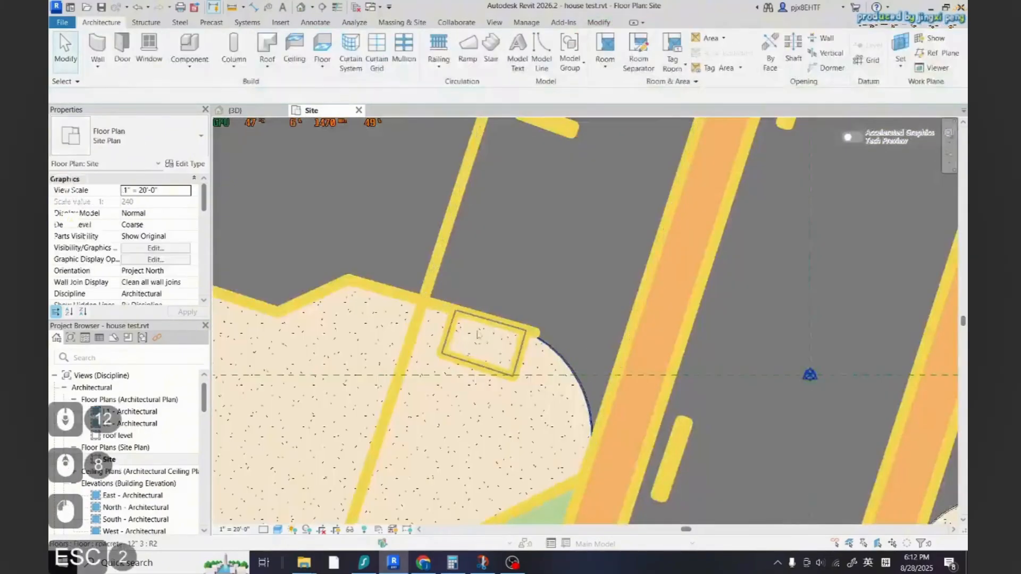
Inspect the lower-left square pad floor and the surrounding sidewalk
scroll(470, 330, down, 1)
click(482, 343)
key(Escape)
click(481, 345)
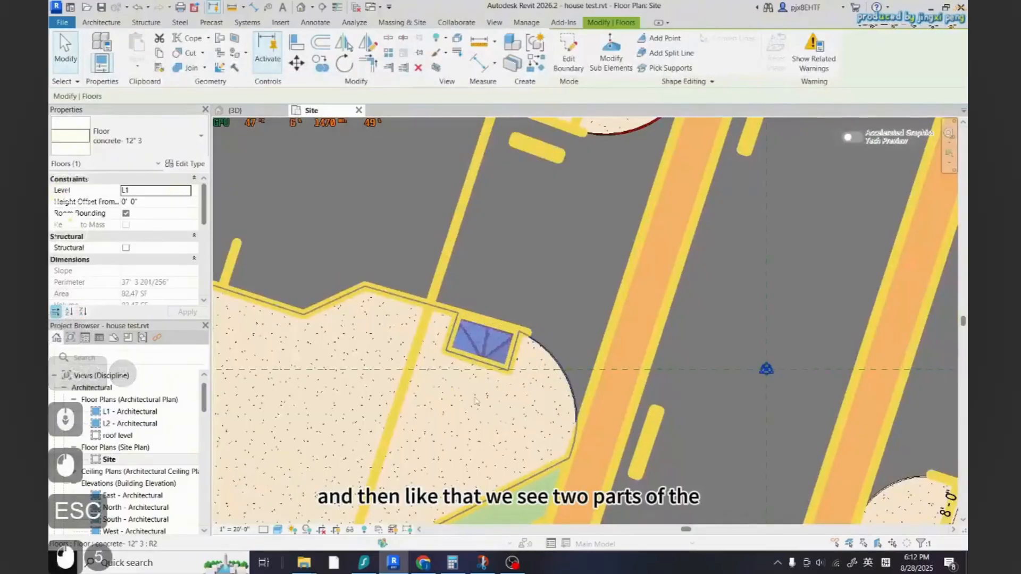
click(477, 406)
scroll(477, 344, down, 7)
key(Escape)
key(Escape)
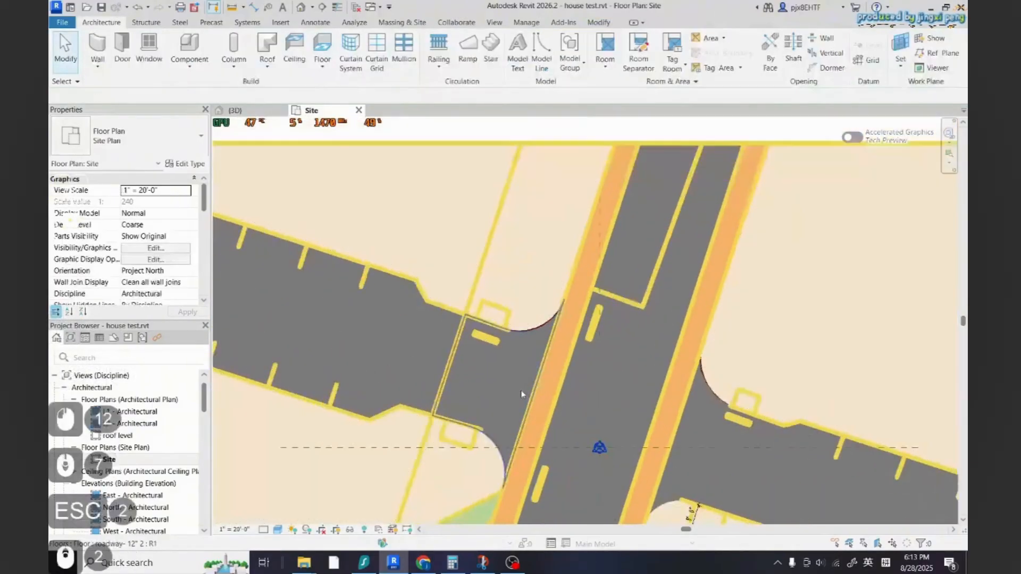
Edit the upper-left sidewalk floor's boundary, picking and trimming edges to cut out its square pad
scroll(521, 382, down, 3)
scroll(475, 321, up, 10)
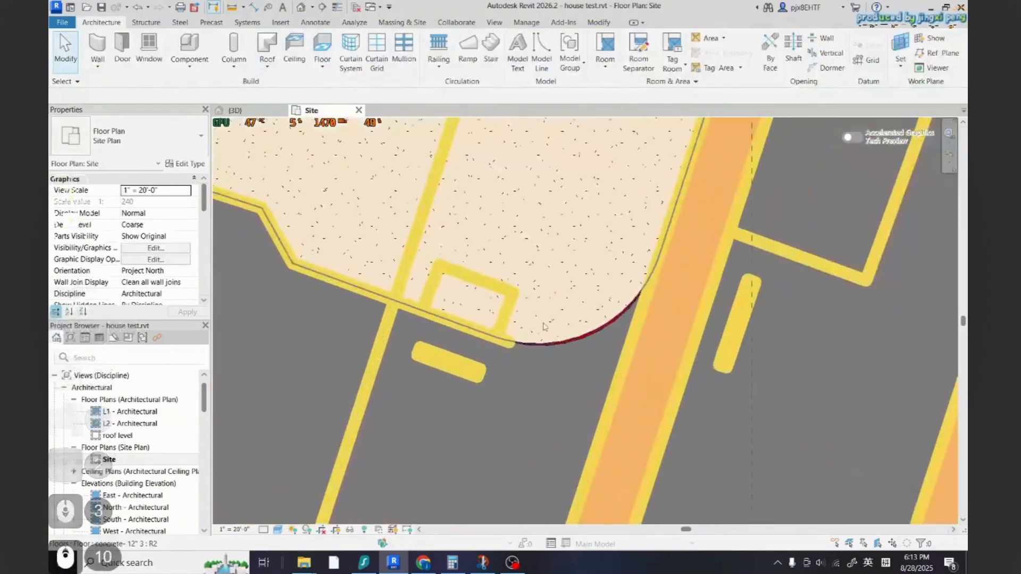
scroll(480, 304, down, 3)
click(480, 303)
scroll(480, 303, down, 5)
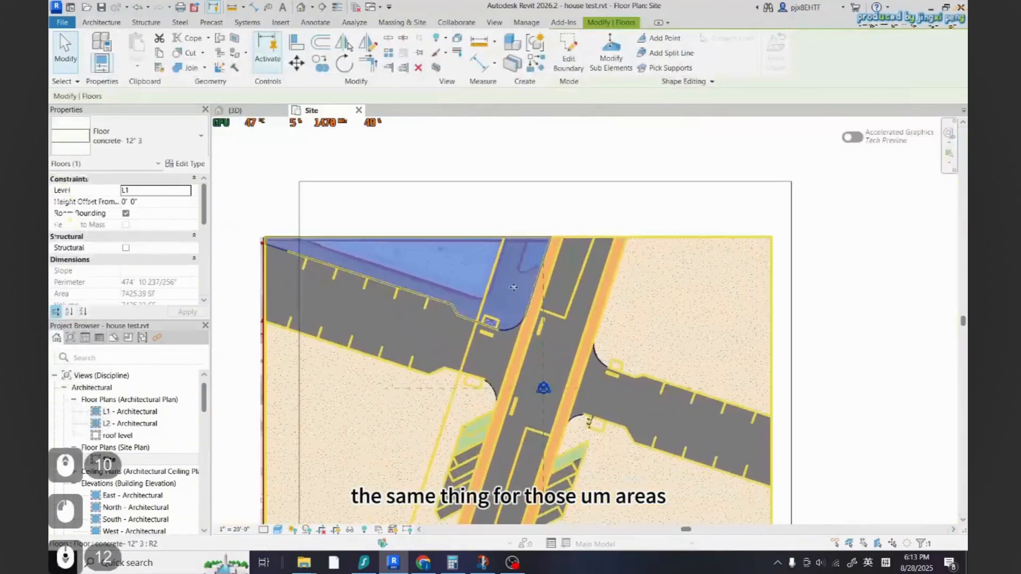
scroll(513, 287, up, 6)
key(Escape)
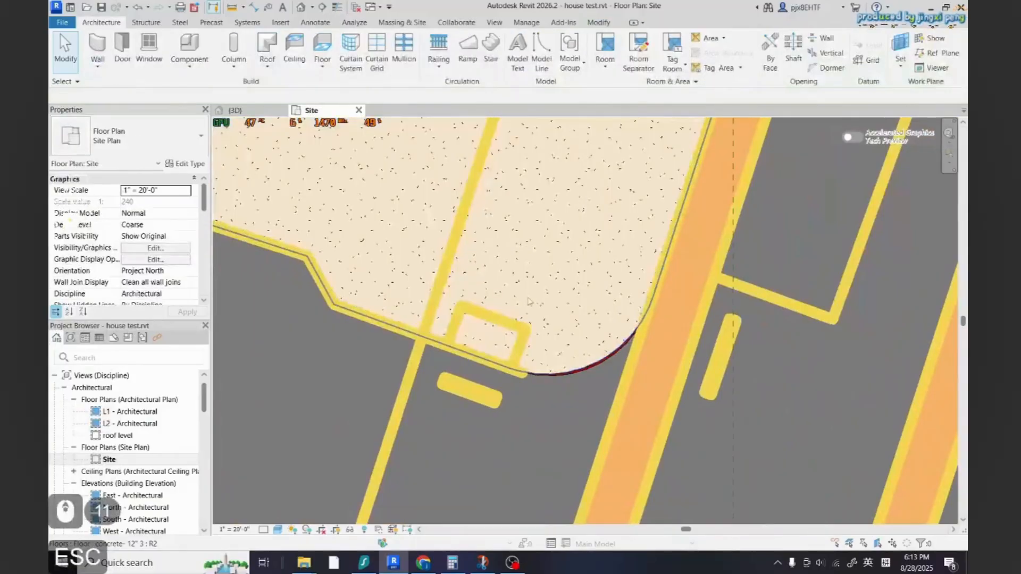
click(547, 249)
double_click(564, 256)
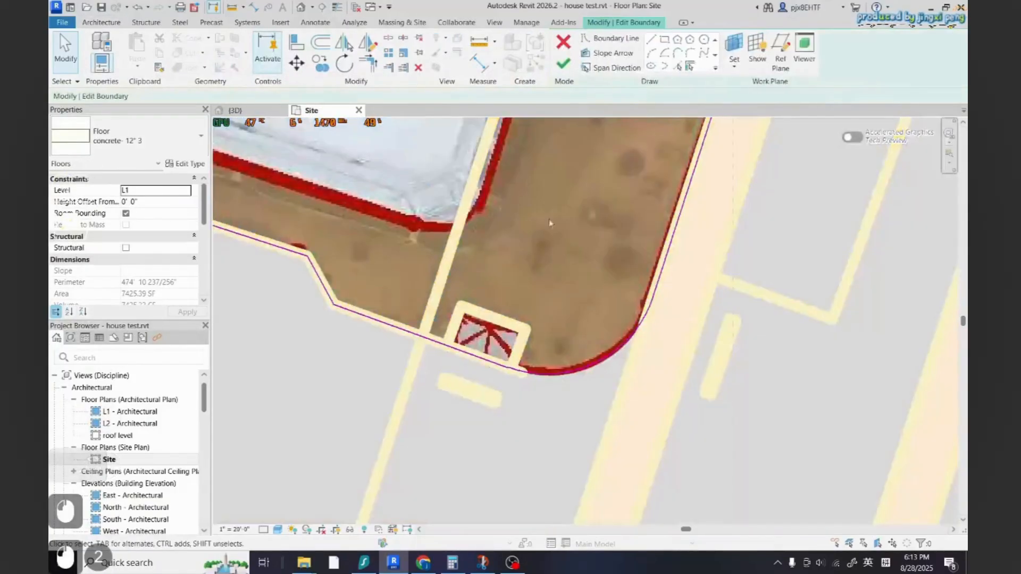
scroll(447, 359, up, 4)
click(503, 324)
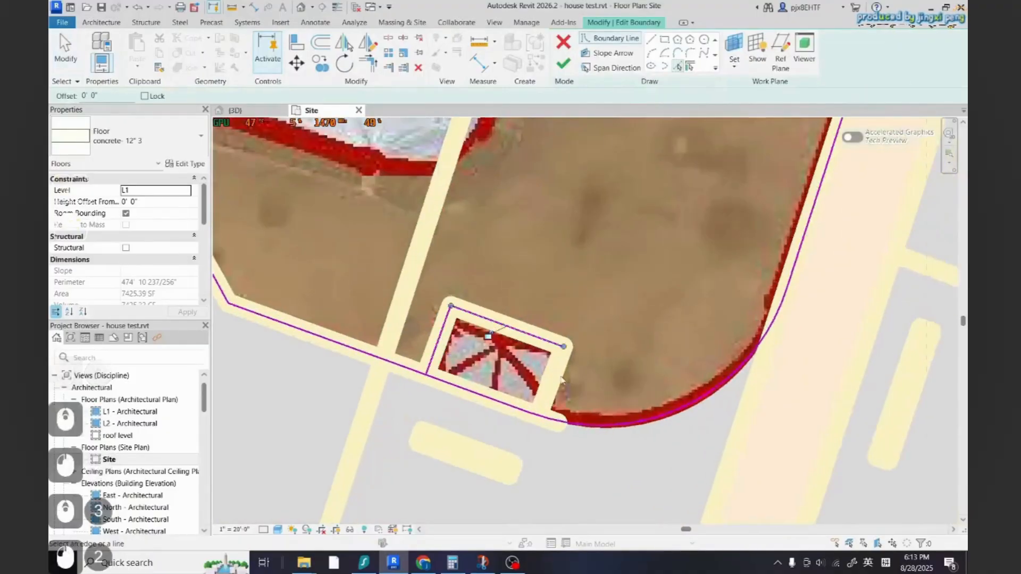
click(550, 383)
key(t)
key(r)
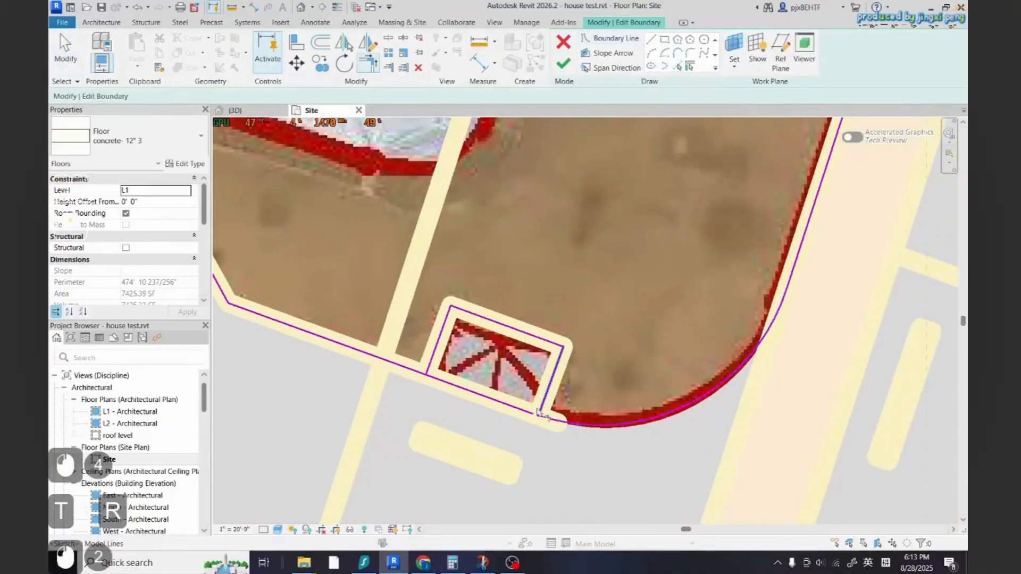
click(430, 375)
scroll(429, 375, down, 3)
click(564, 64)
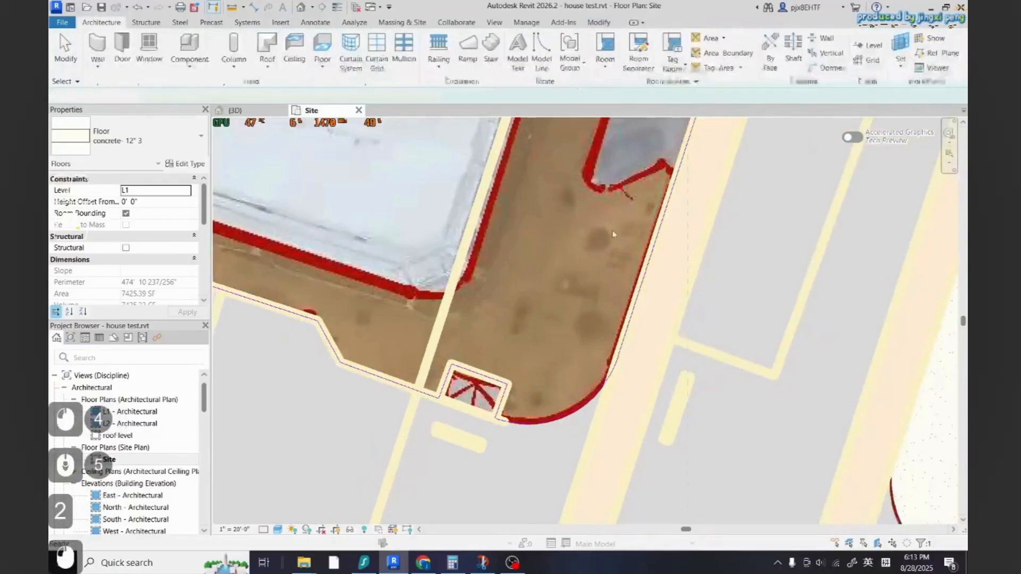
Create a concrete floor filling the upper-left square pad, trimming its picked edges into a closed outline
double_click(557, 360)
scroll(475, 372, up, 3)
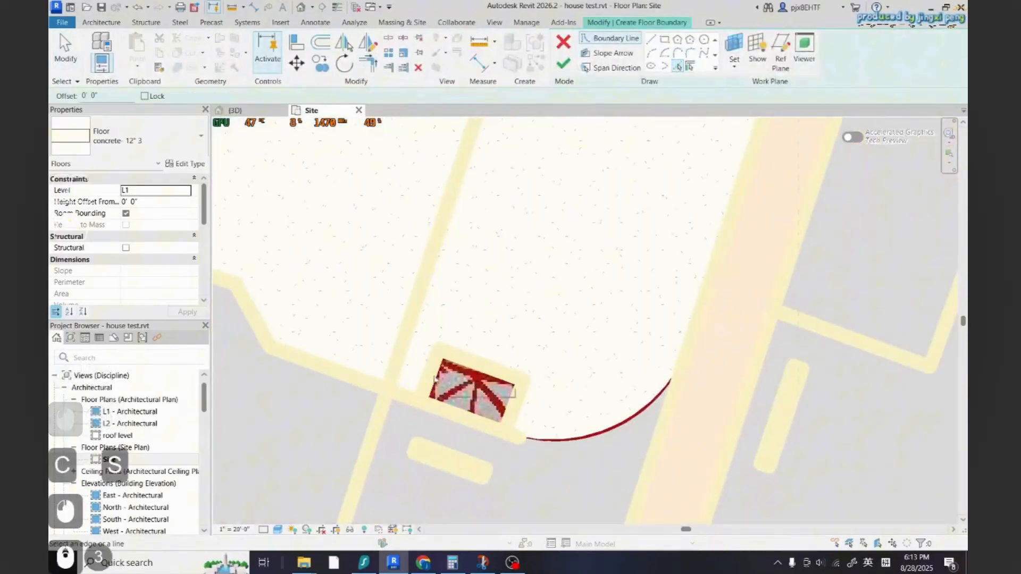
key(t)
key(r)
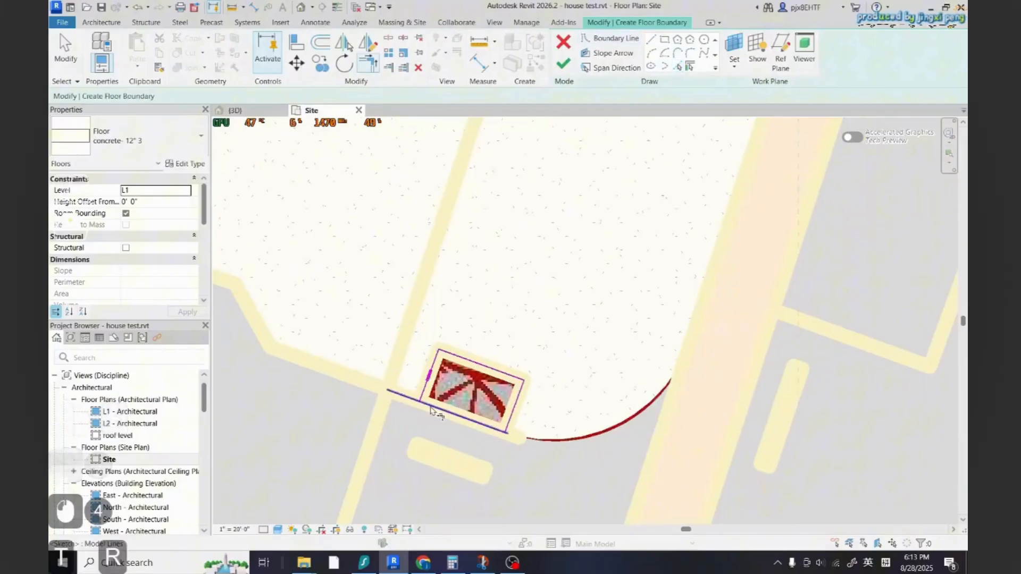
click(563, 64)
scroll(604, 301, down, 2)
key(Escape)
key(Escape)
scroll(418, 274, down, 12)
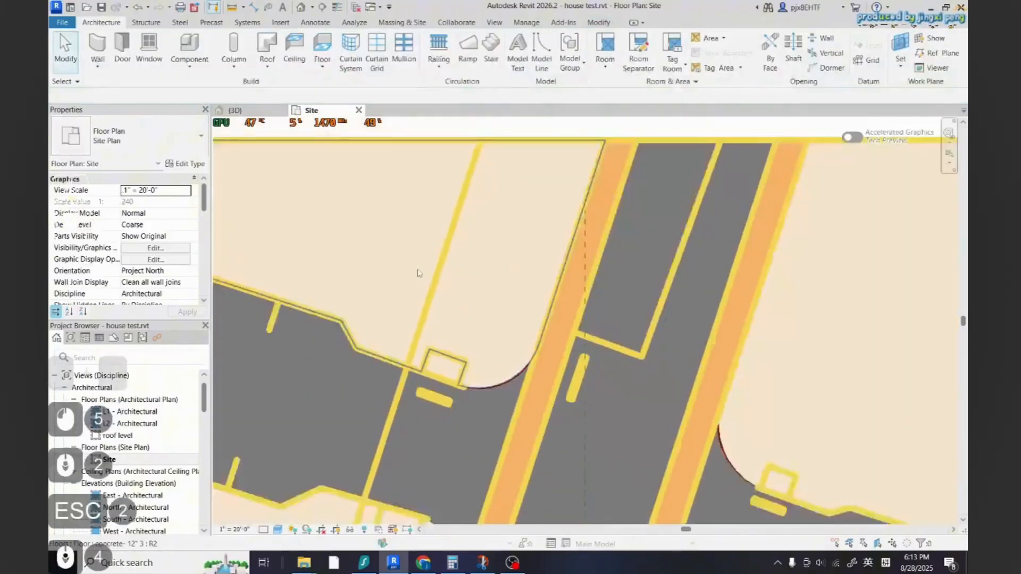
Edit the upper-right sidewalk floor's boundary, trimming it around its square pad
scroll(529, 282, up, 7)
double_click(534, 315)
scroll(533, 315, up, 5)
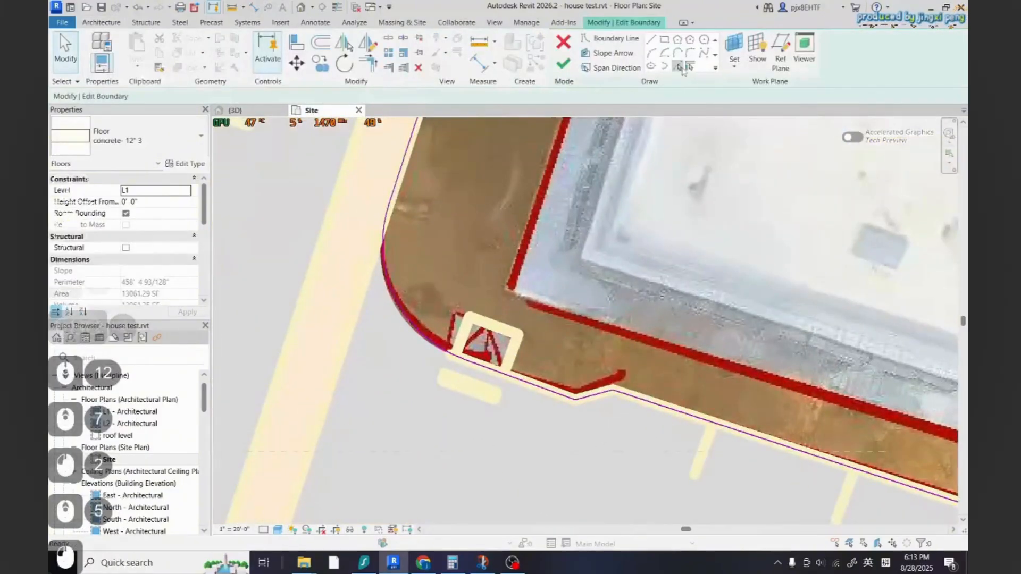
key(t)
key(r)
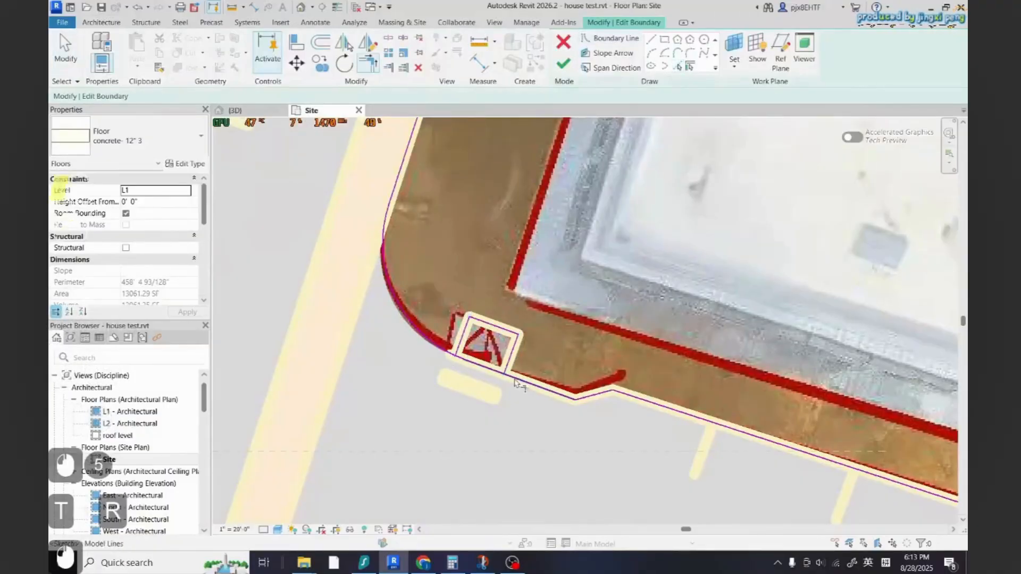
click(560, 68)
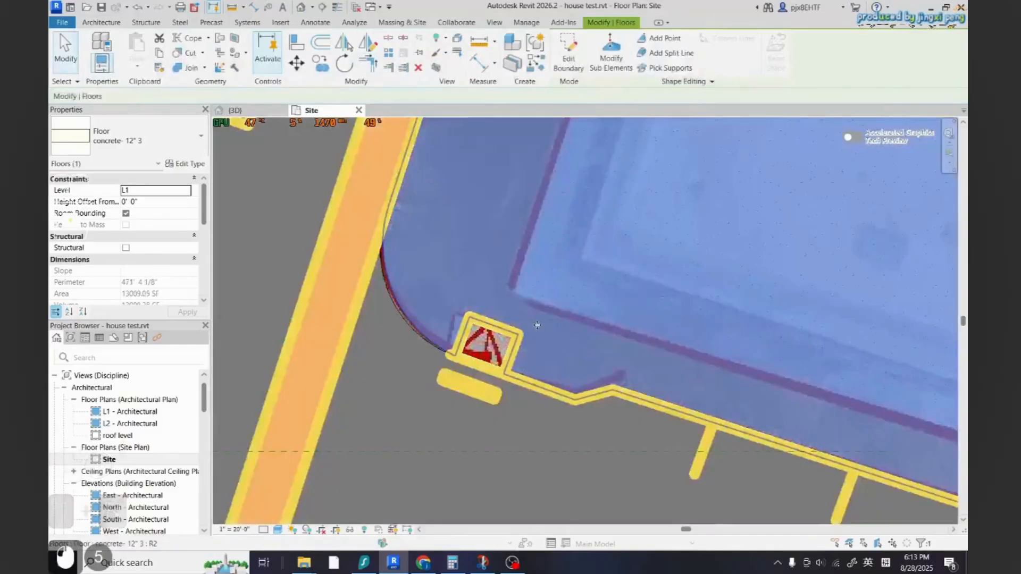
Create a similar concrete floor filling the upper-right square pad by picking and trimming its edges
key(c)
key(s)
double_click(678, 67)
scroll(471, 352, up, 2)
click(470, 352)
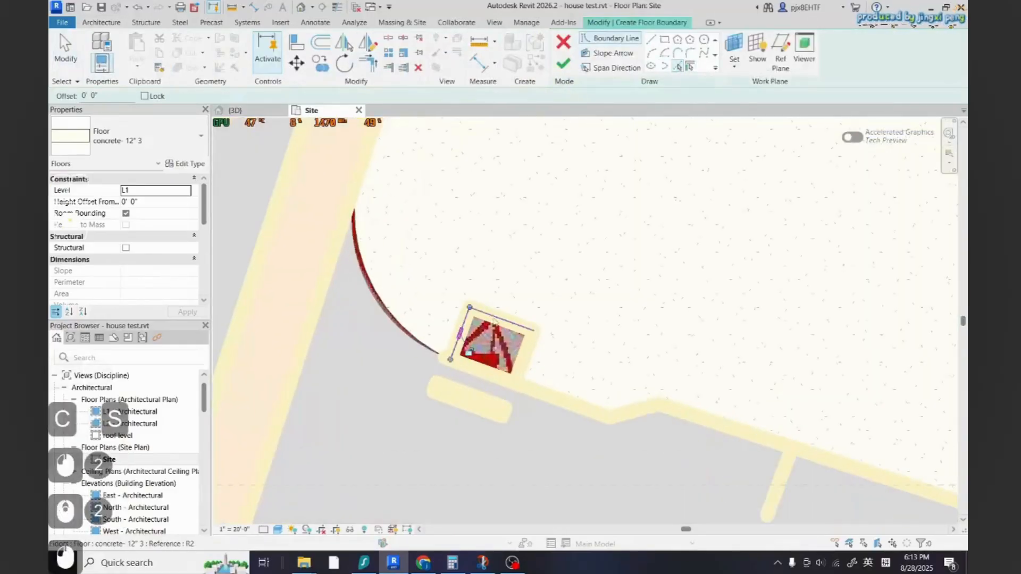
key(t)
key(r)
click(508, 381)
click(519, 375)
click(563, 64)
scroll(524, 261, down, 11)
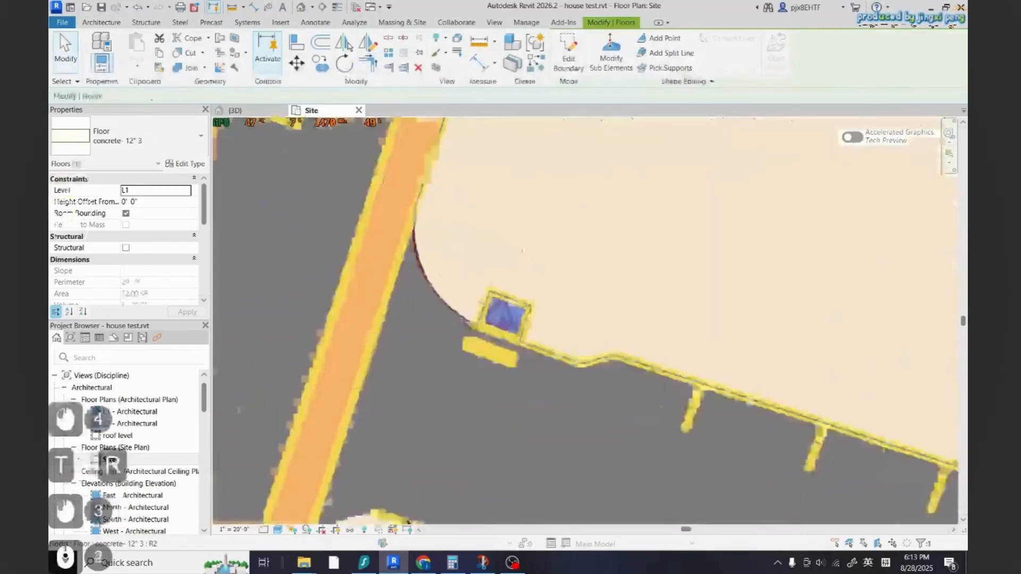
Edit the lower-right sidewalk floor's boundary, trimming its edges around the square pad and finishing the sketch
scroll(505, 383, up, 3)
double_click(537, 343)
scroll(531, 297, up, 3)
click(677, 66)
scroll(524, 260, up, 3)
click(444, 334)
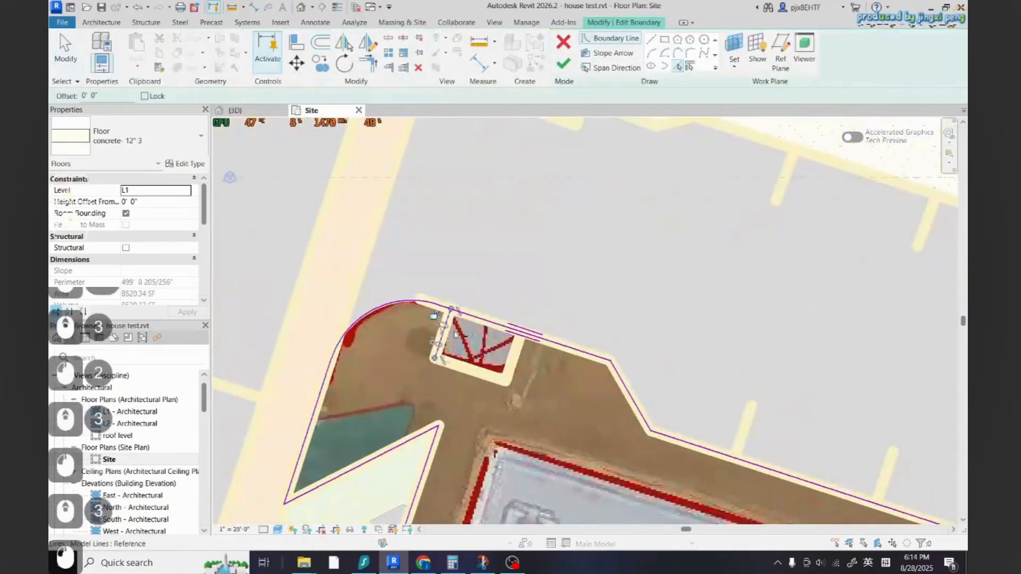
click(458, 367)
key(t)
key(r)
click(446, 326)
click(437, 304)
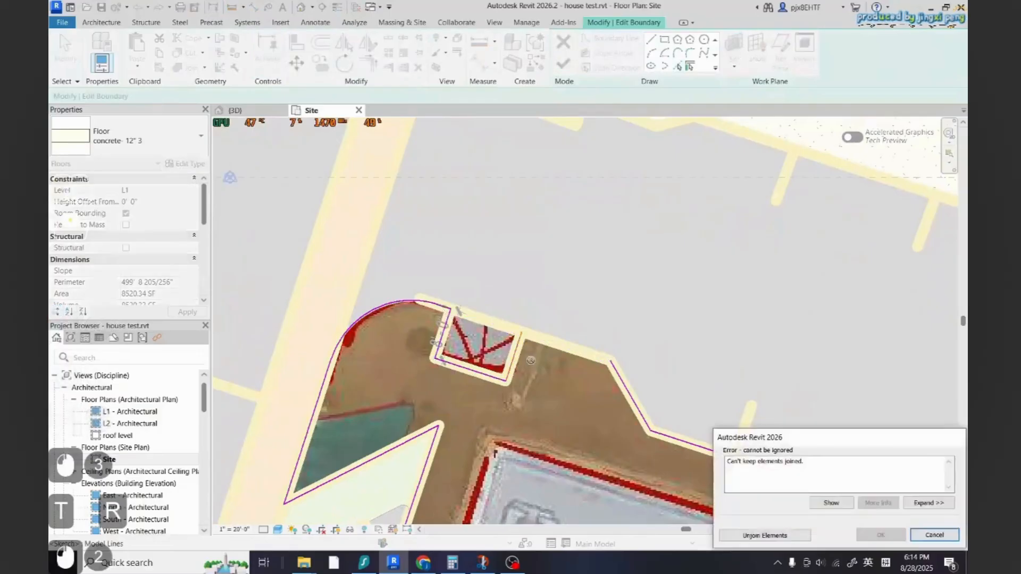
key(Escape)
key(Escape)
click(472, 315)
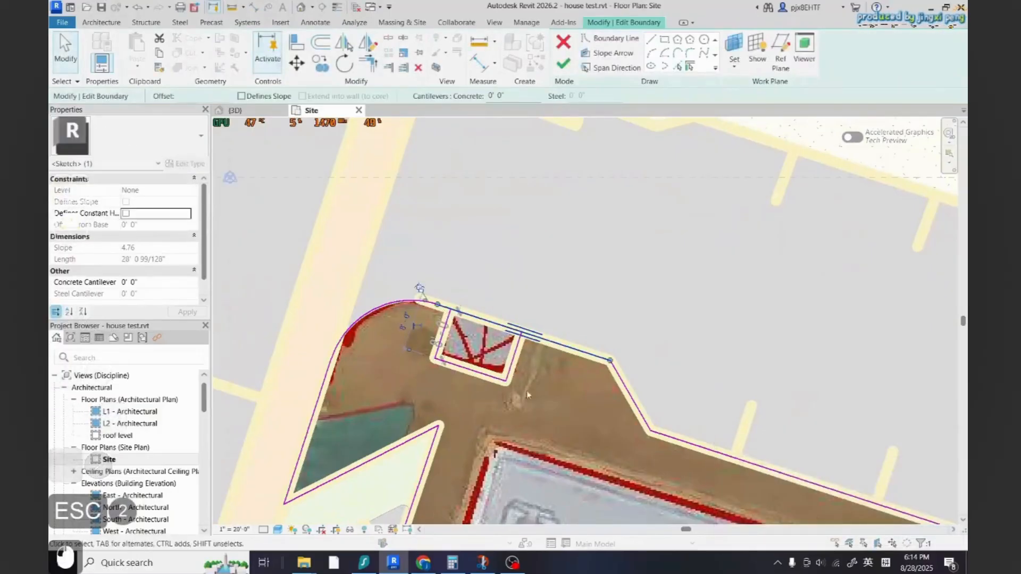
scroll(528, 394, up, 1)
click(388, 38)
key(t)
key(r)
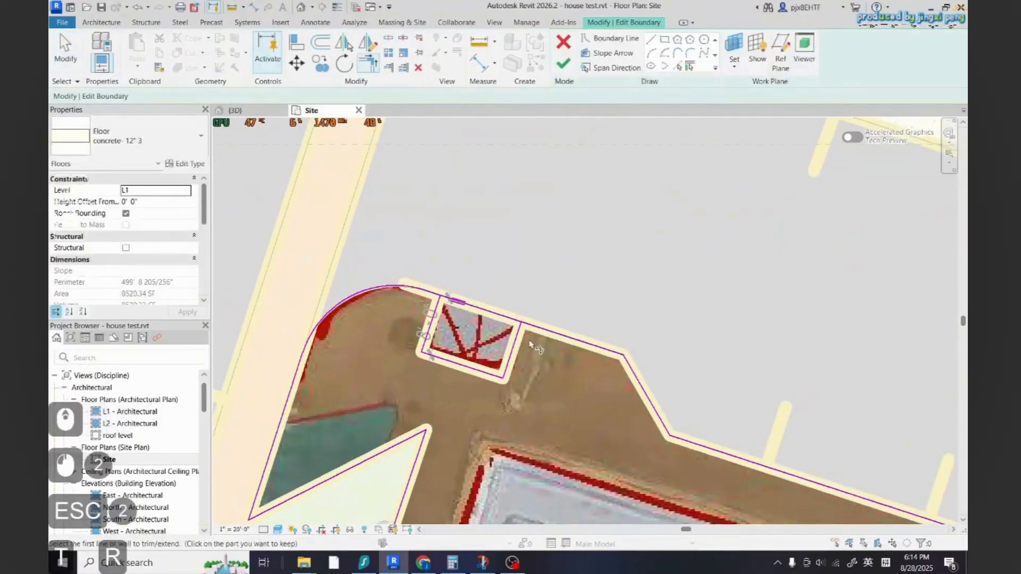
click(431, 296)
scroll(504, 410, down, 1)
key(2)
click(563, 64)
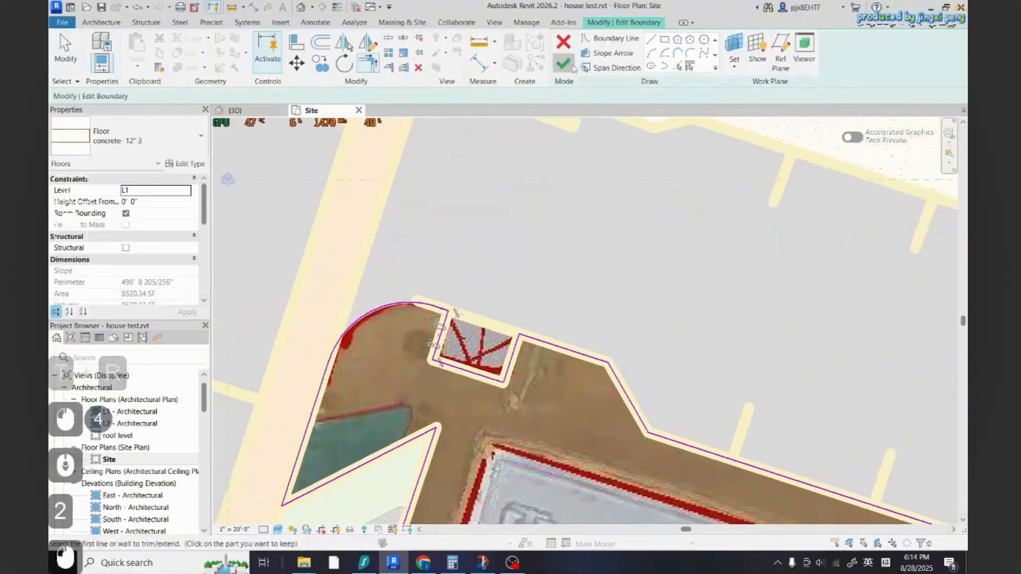
click(563, 64)
key(Escape)
key(Escape)
click(563, 63)
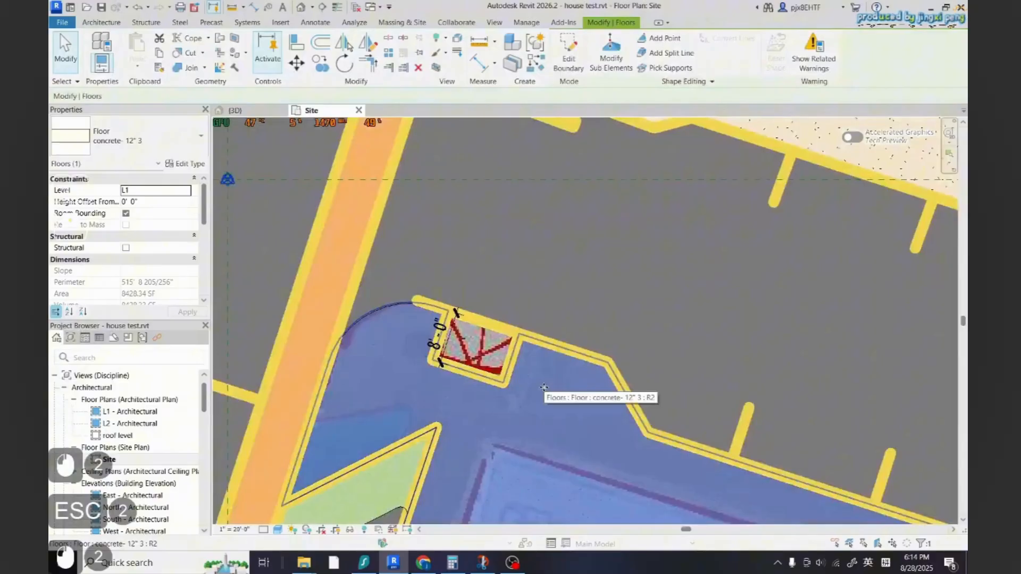
key(c)
key(s)
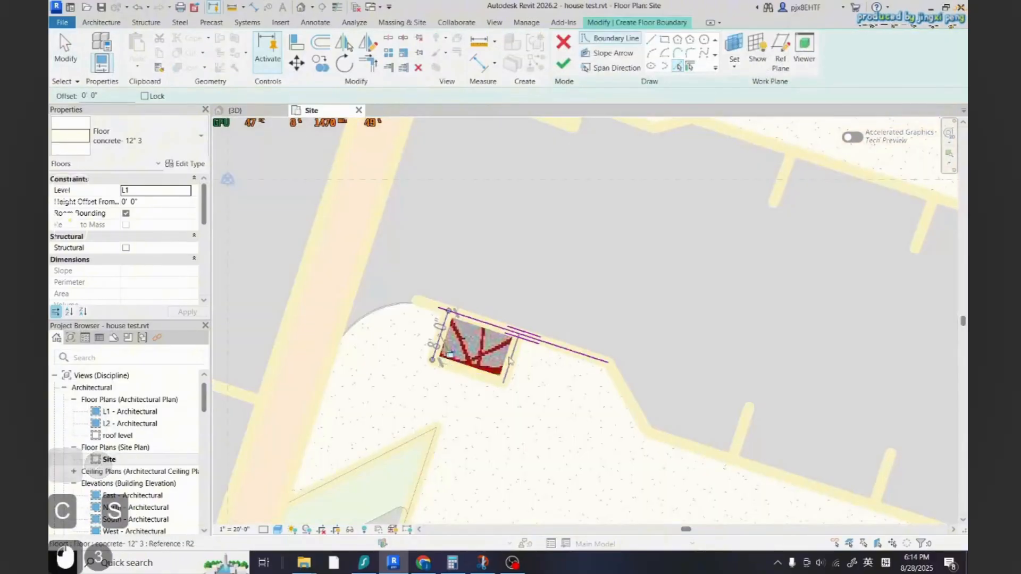
key(t)
key(r)
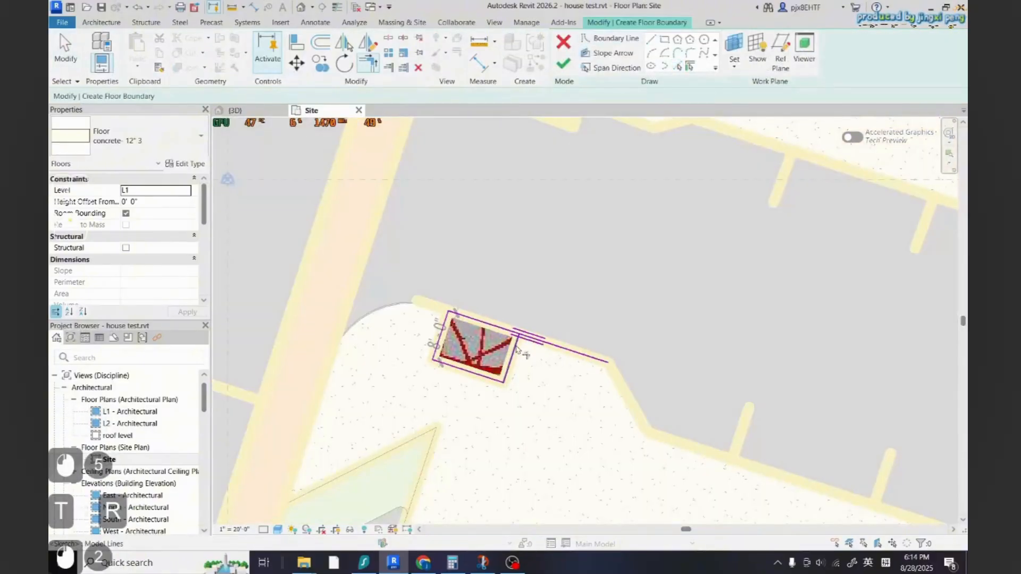
key(Escape)
key(Escape)
Delete the floor sitting on the lower-right square pad
scroll(627, 355, down, 15)
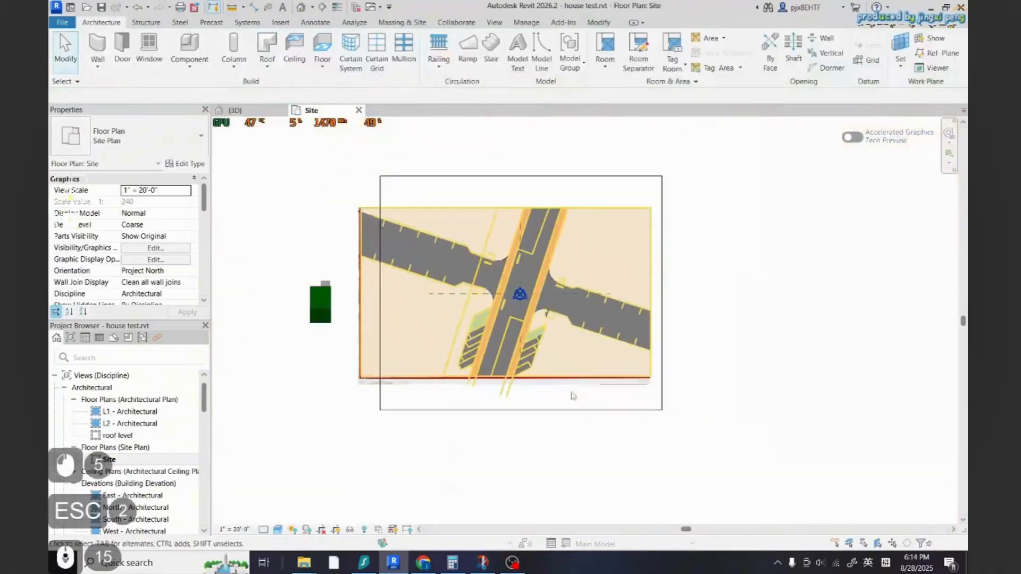
scroll(628, 354, up, 7)
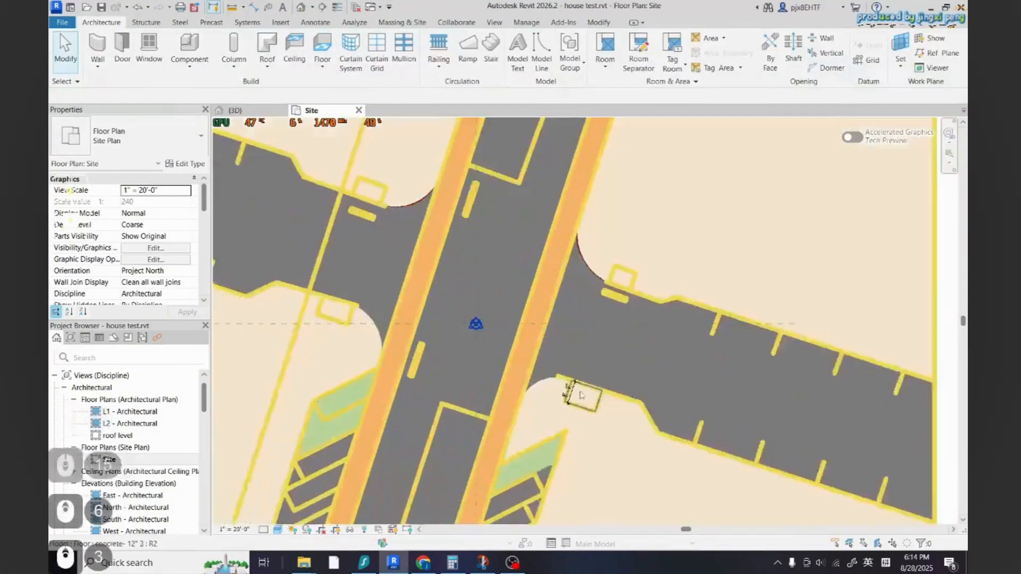
click(561, 395)
key(Delete)
scroll(598, 343, down, 8)
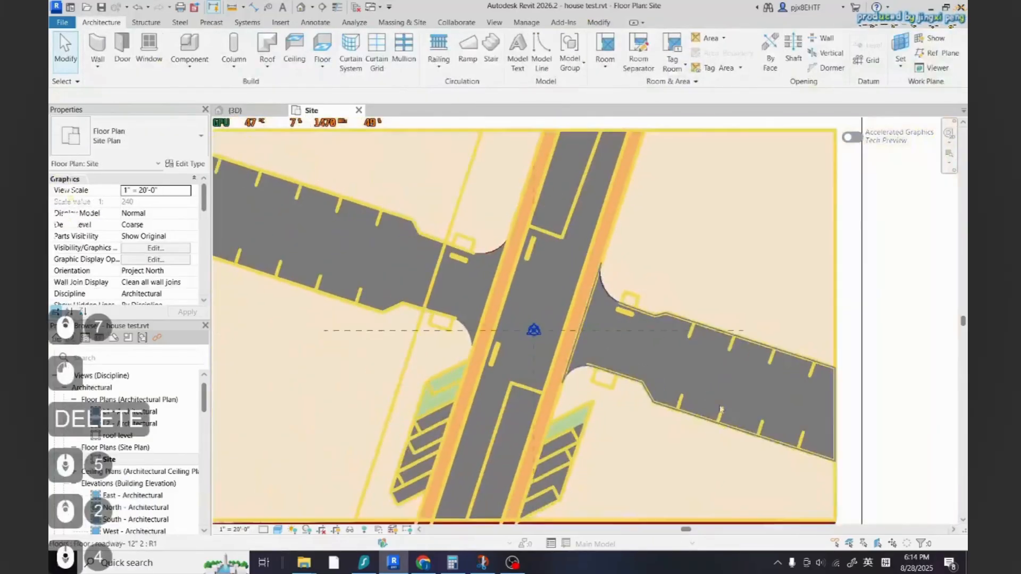
scroll(772, 421, up, 1)
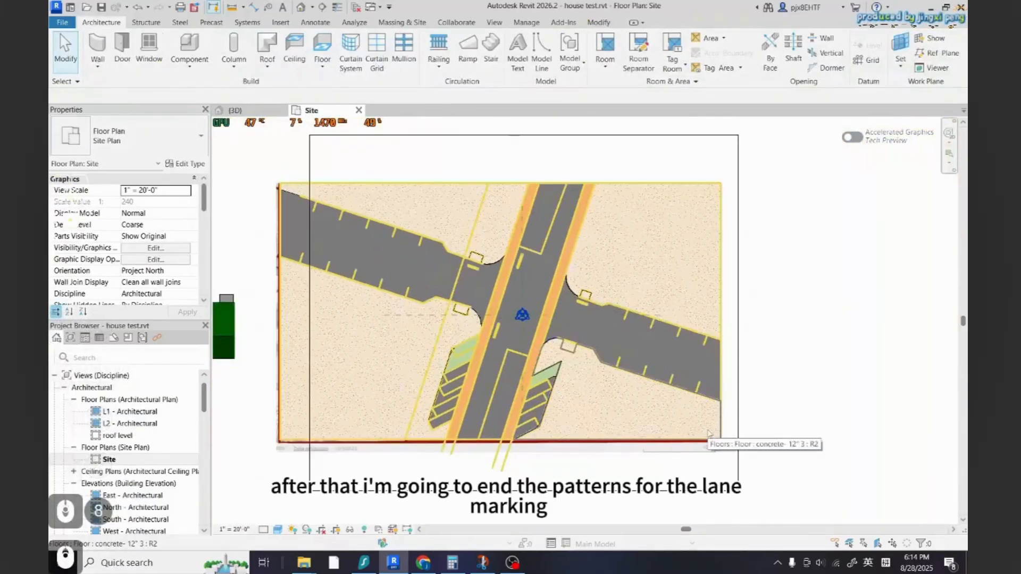
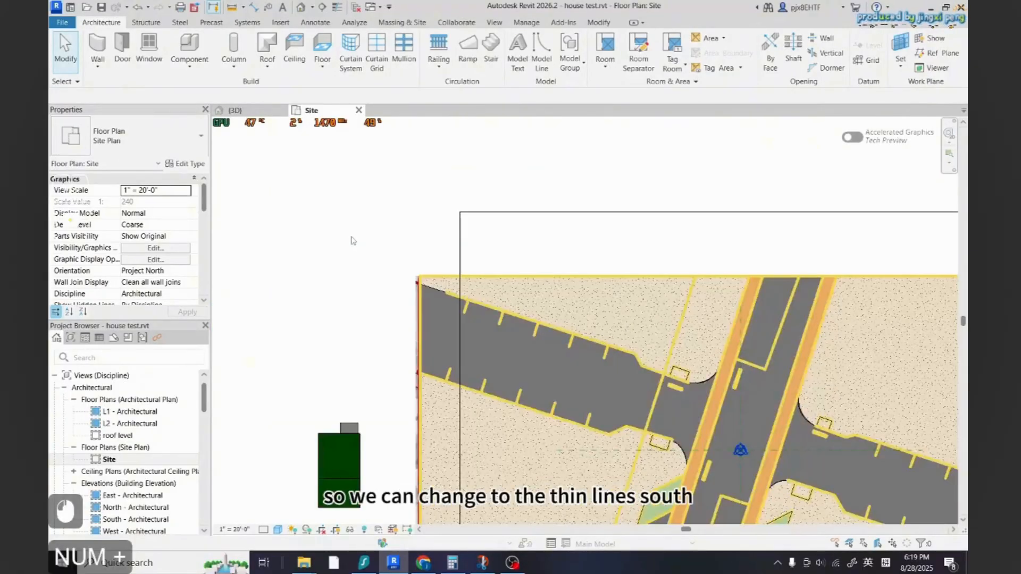
Switch the site plan view to thin lines
click(337, 7)
scroll(436, 310, down, 2)
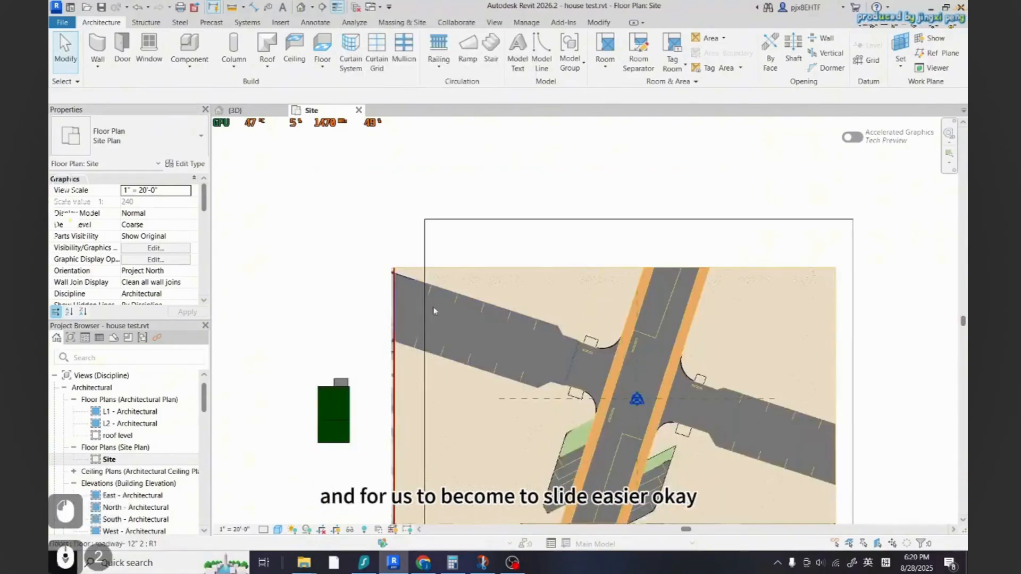
scroll(425, 335, up, 4)
scroll(400, 362, down, 2)
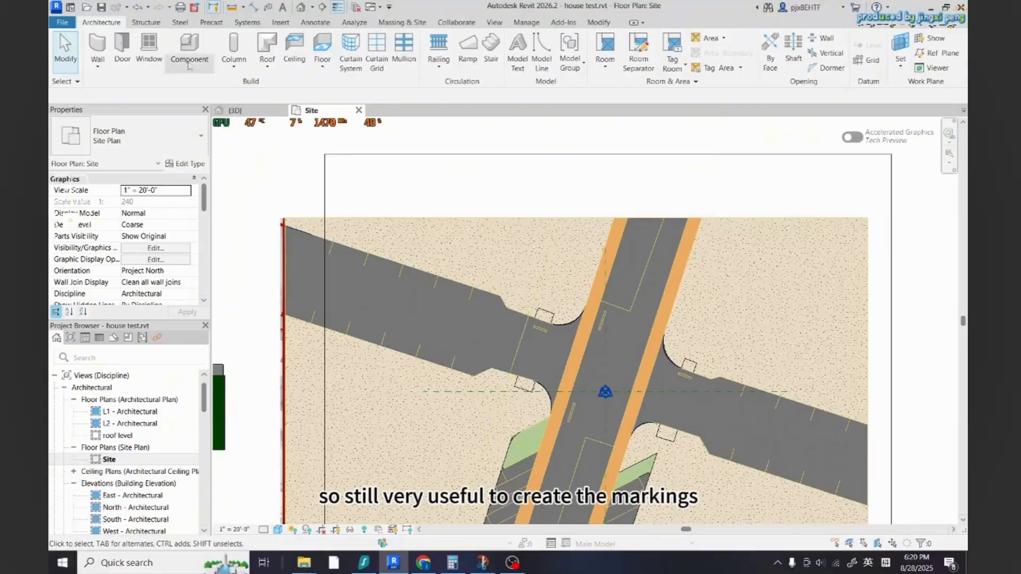
Start an architectural floor of type markings- 12" 3 and set its markings material's shading color to white, RGB 255 255 255
click(324, 62)
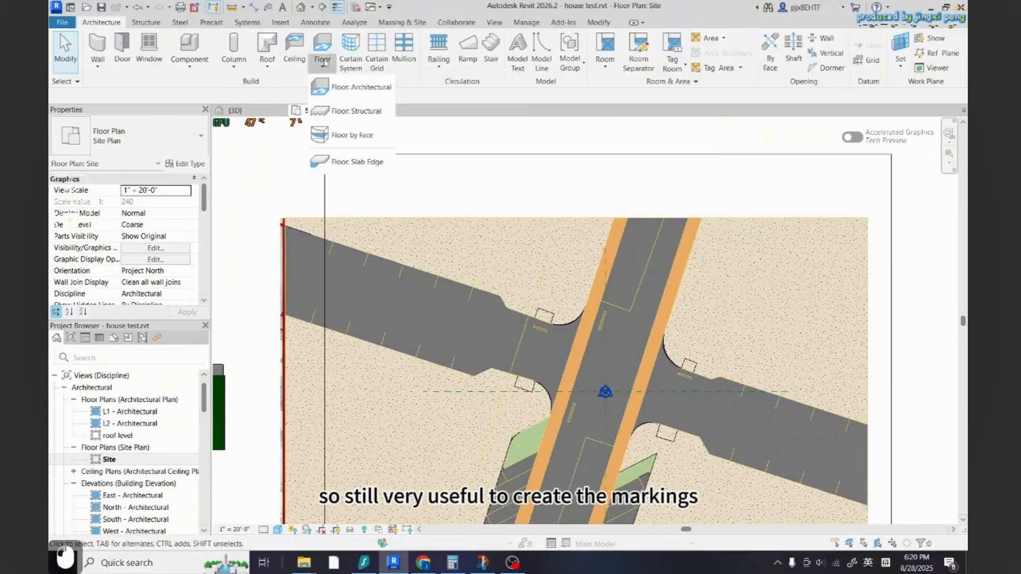
click(371, 91)
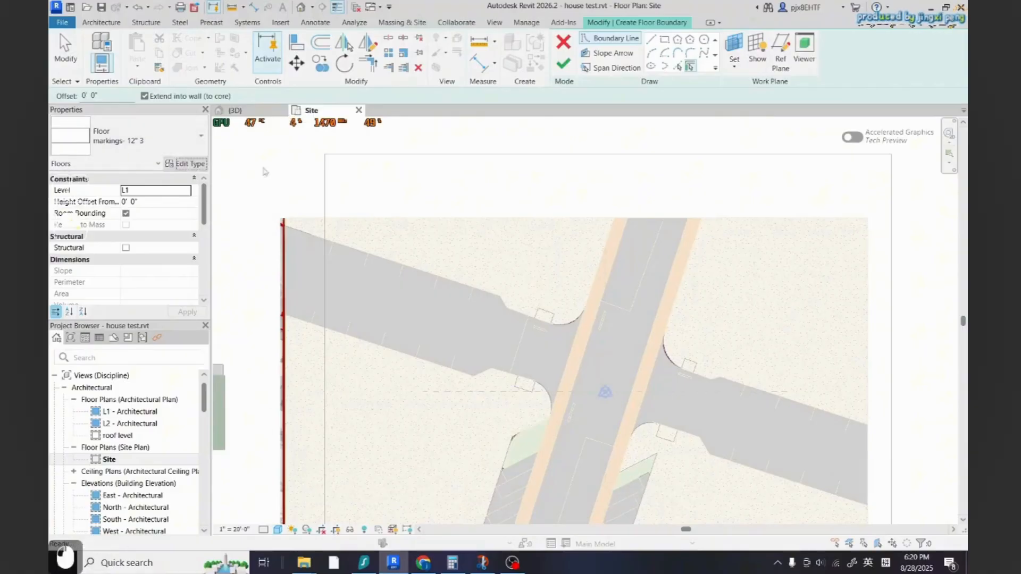
click(196, 164)
click(606, 332)
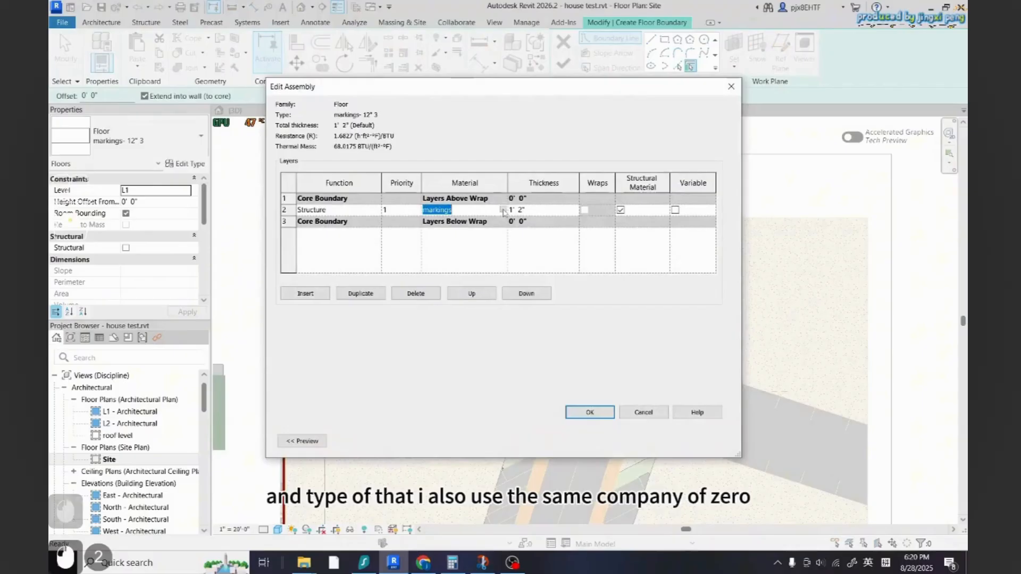
click(503, 211)
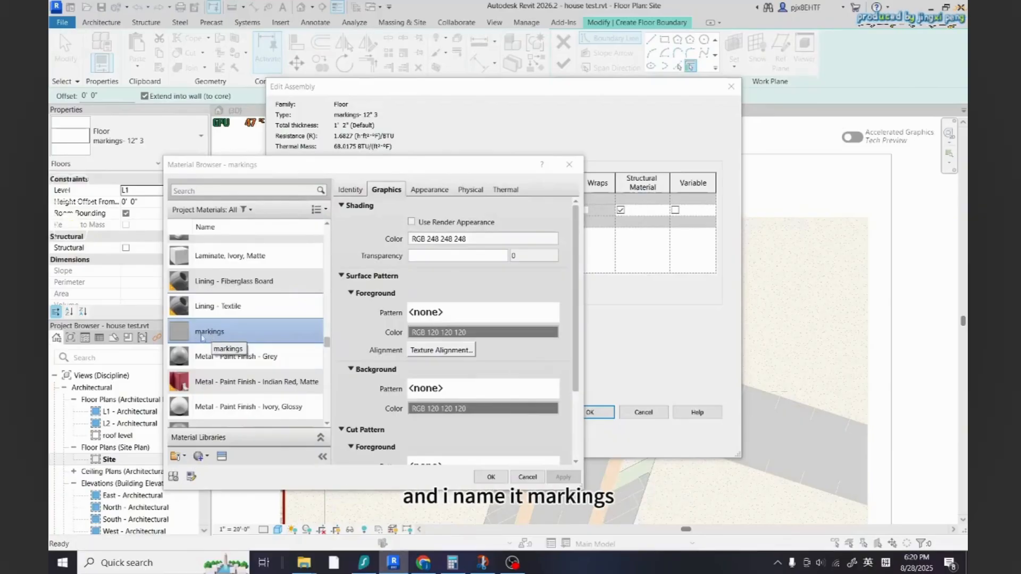
click(448, 256)
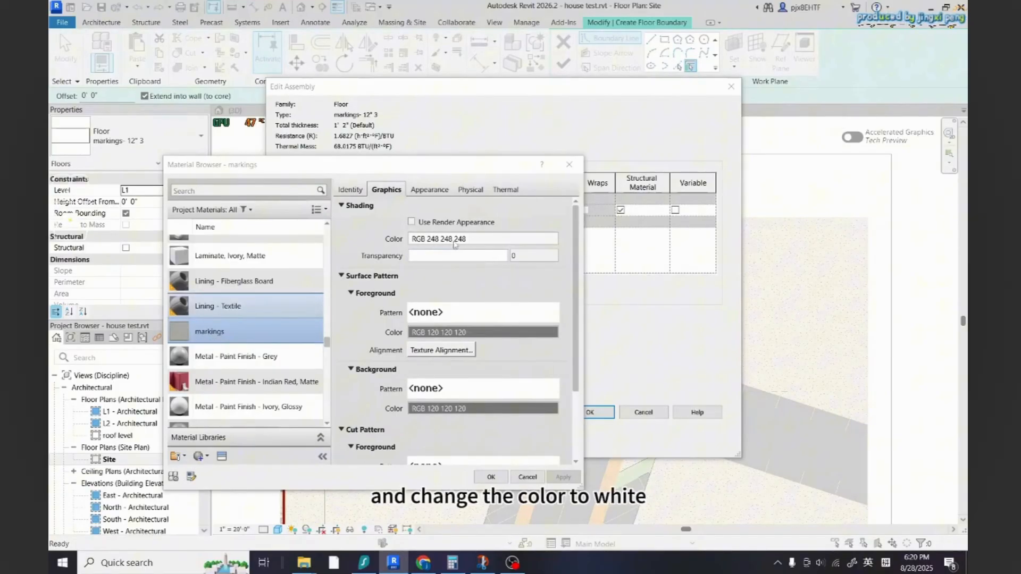
click(455, 239)
click(413, 428)
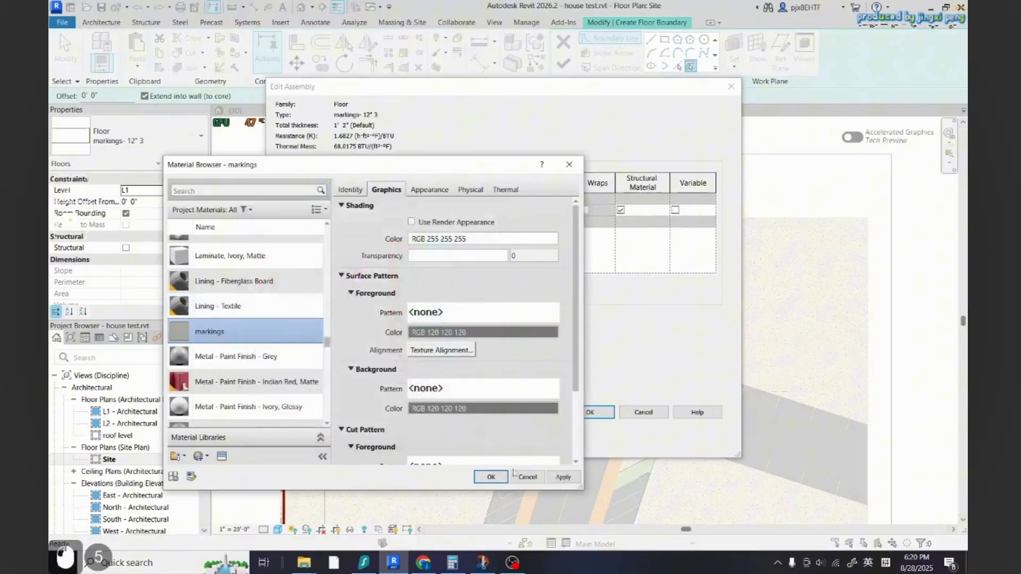
click(491, 476)
click(590, 412)
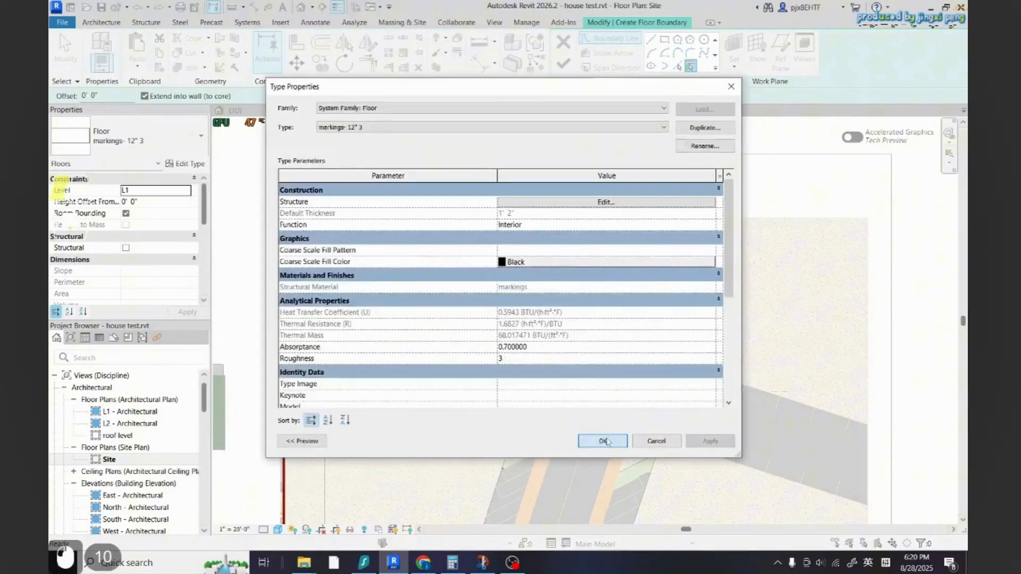
click(603, 441)
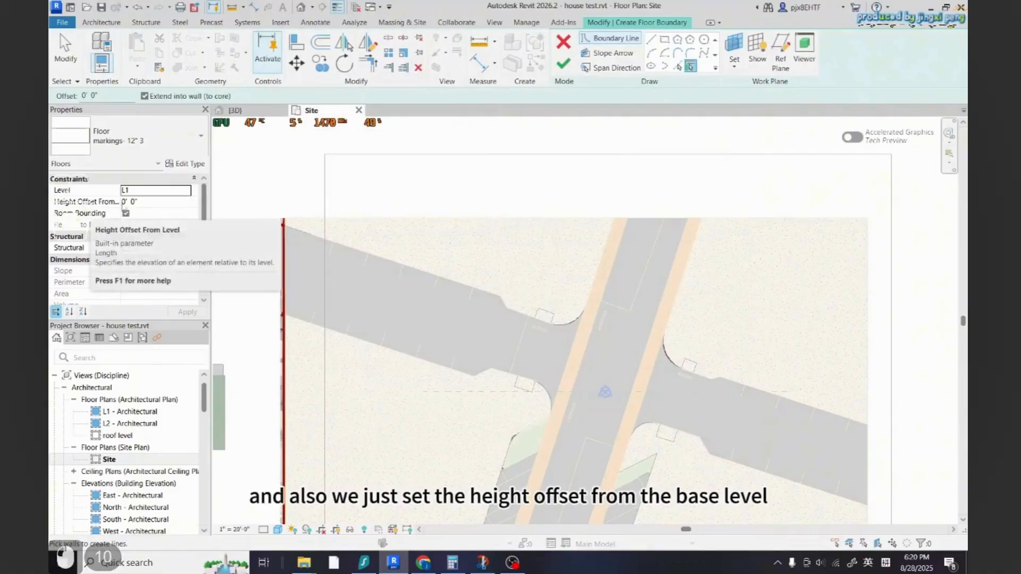
Set the floor's height offset from level to 0' 1"
click(133, 202)
click(134, 202)
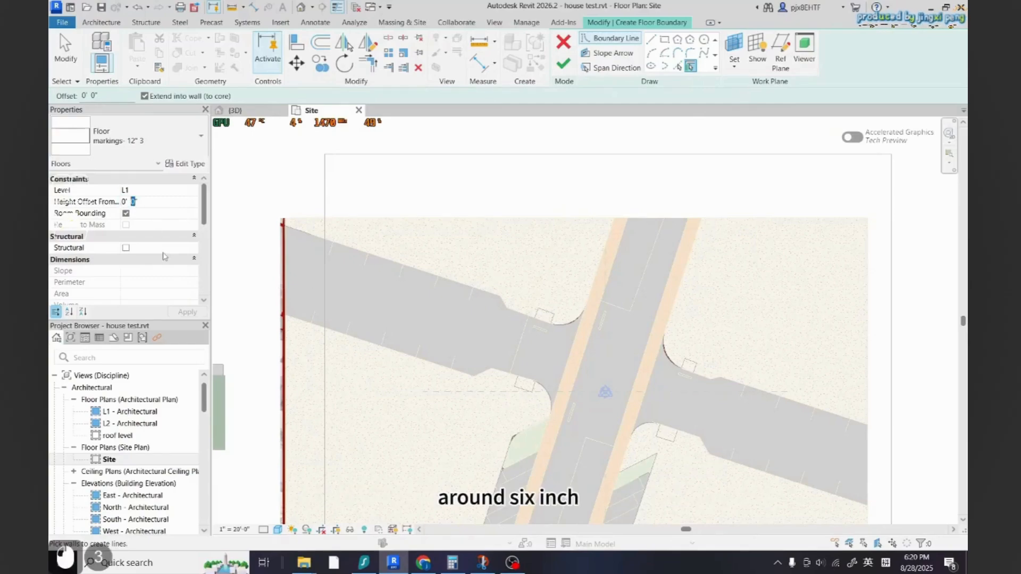
text(1)
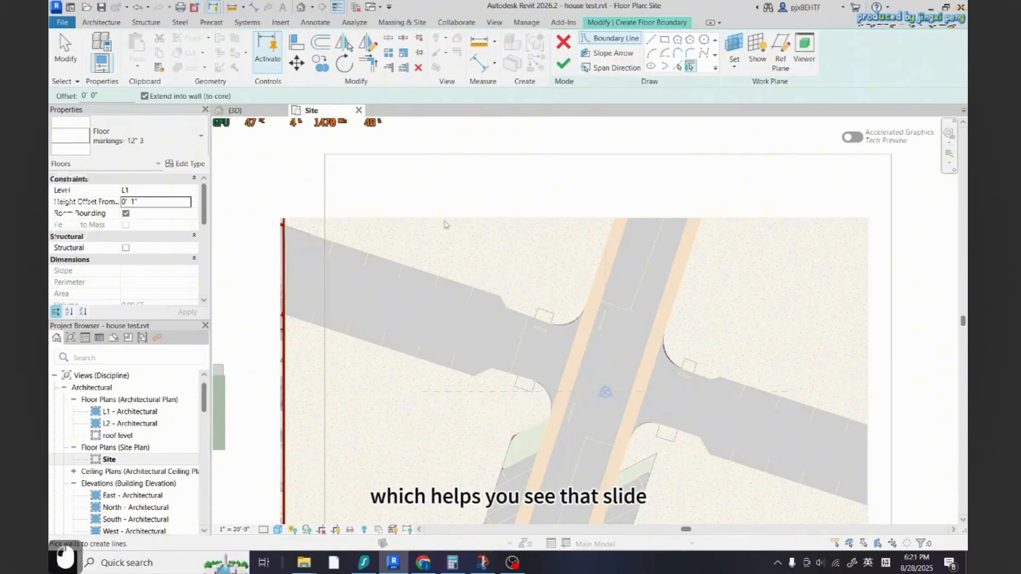
Pick the first existing parking stripe line near the road's upper edge as a floor boundary line
scroll(521, 294, up, 1)
click(678, 66)
scroll(628, 298, down, 2)
scroll(468, 287, up, 9)
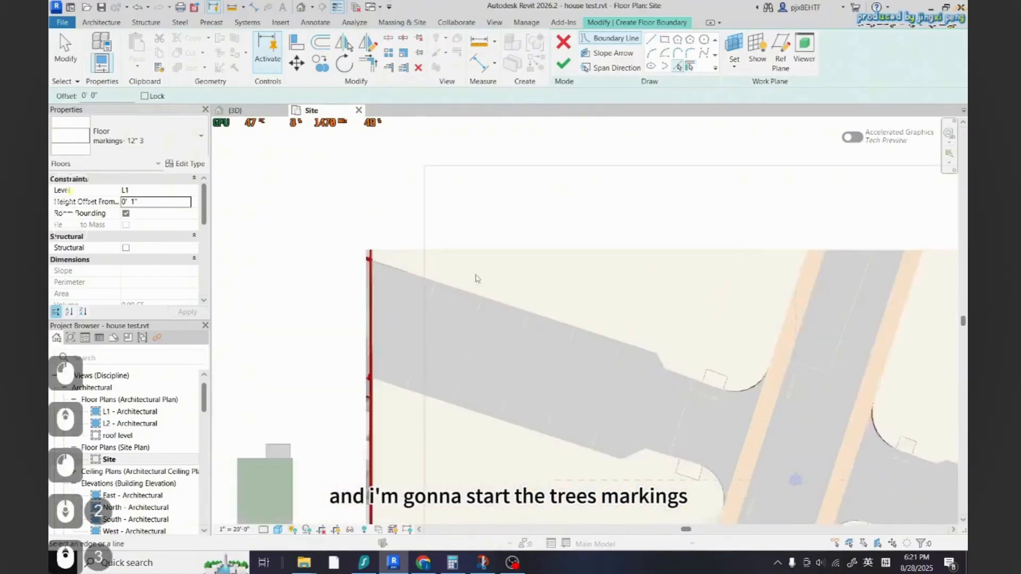
click(420, 290)
scroll(455, 229, up, 3)
scroll(473, 264, up, 1)
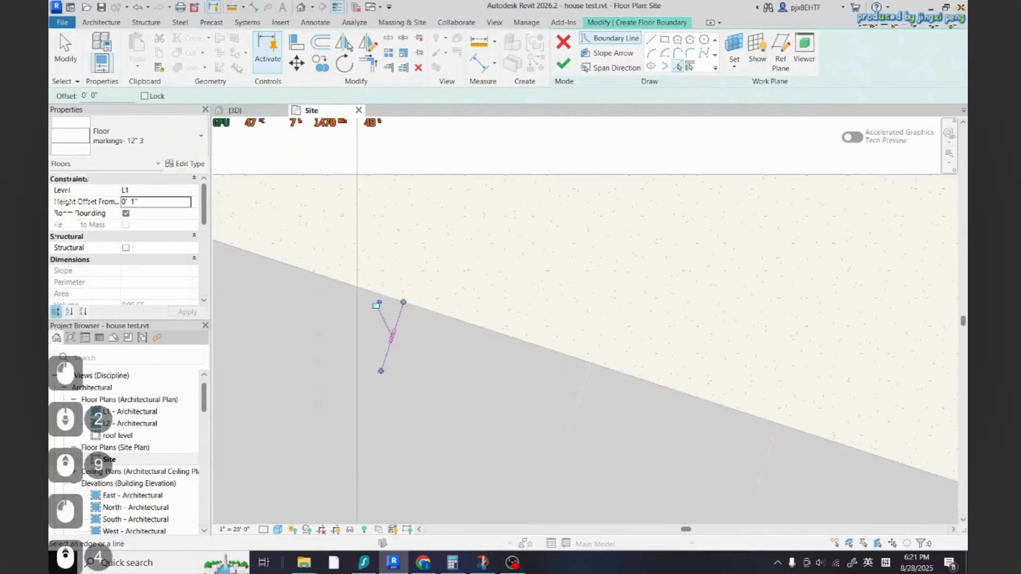
Offset a copy of the boundary line 0' 6" and draw lines closing the stripe's outline
click(321, 43)
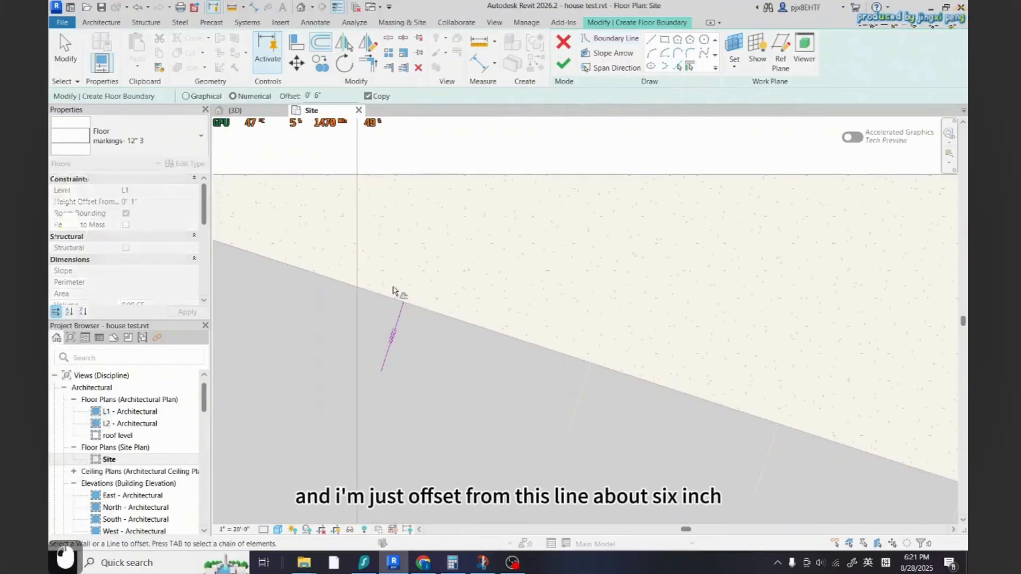
click(403, 320)
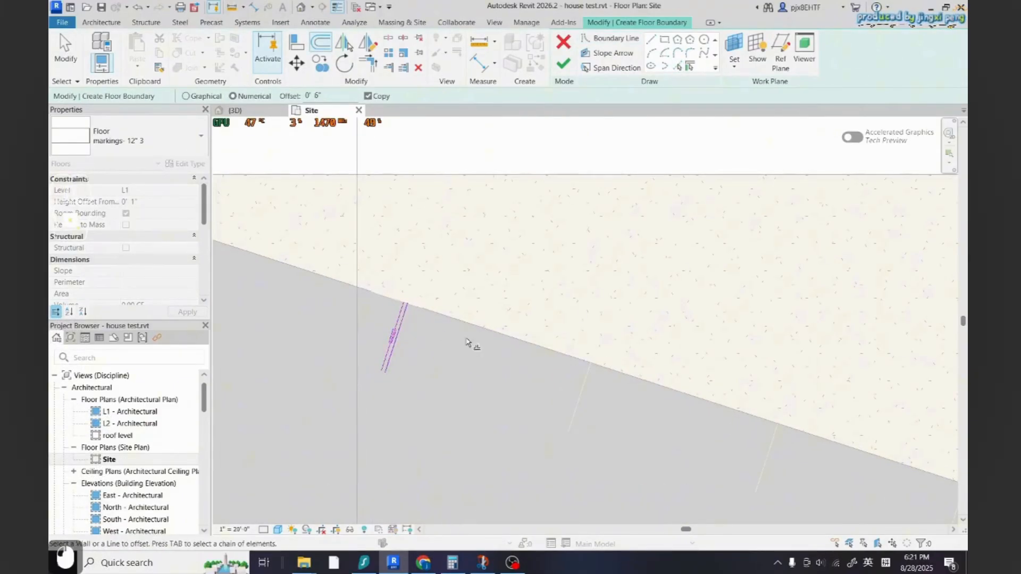
click(677, 67)
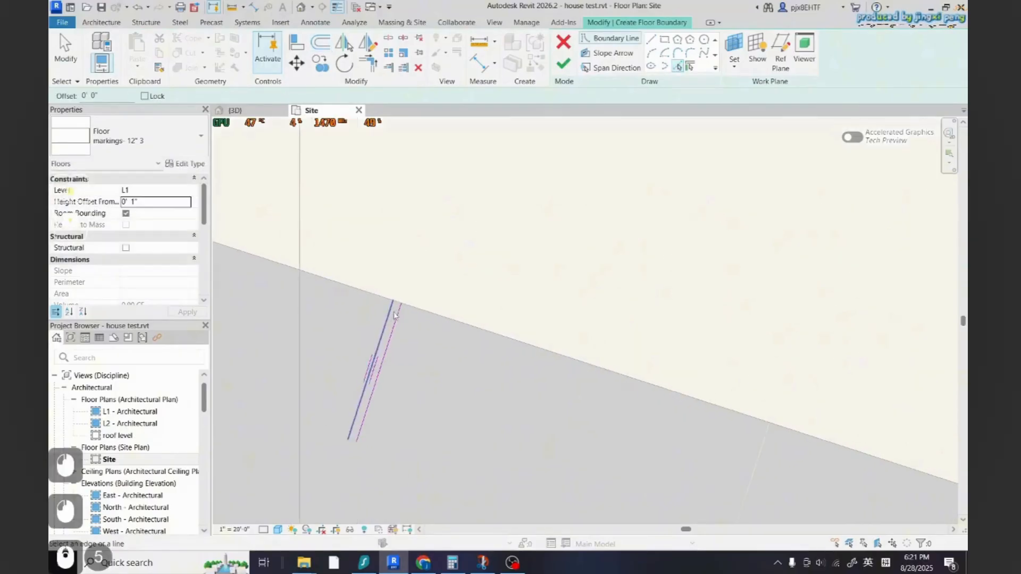
click(651, 40)
click(393, 302)
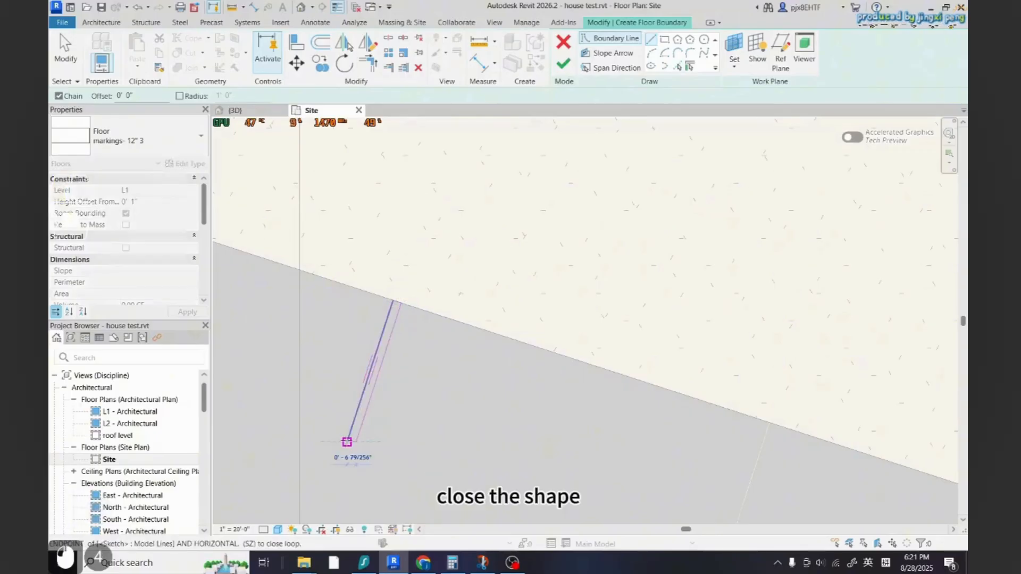
scroll(347, 442, up, 5)
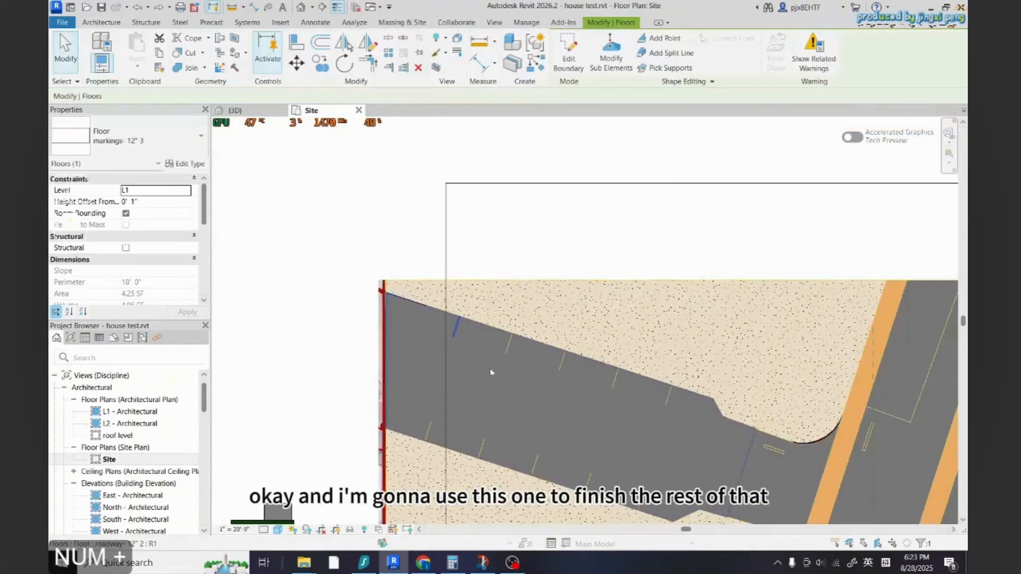
Linearly array the white stripe floor to 5 copies, from its top corner to the next parking stripe
scroll(489, 368, up, 5)
scroll(370, 397, down, 3)
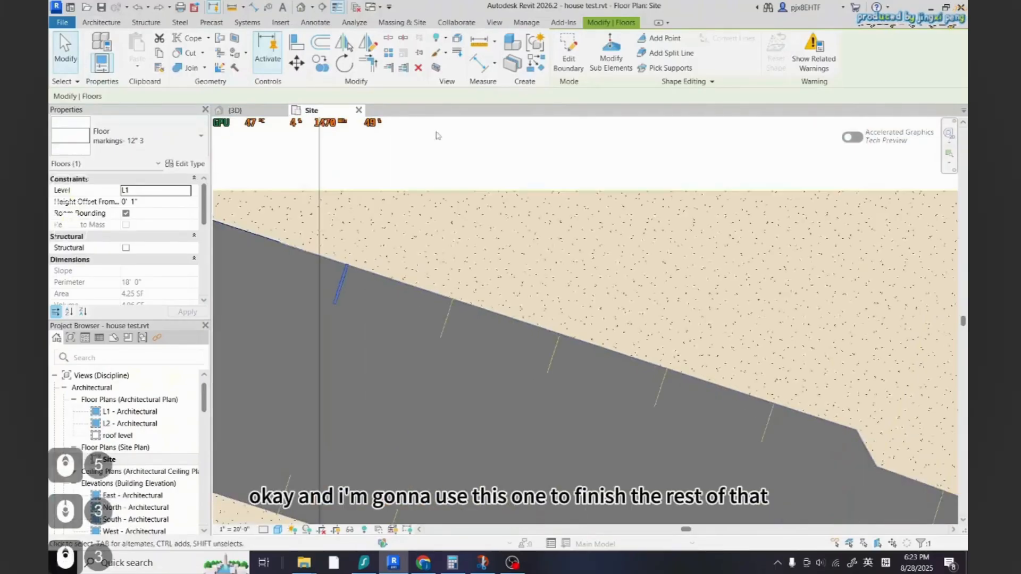
scroll(361, 315, up, 2)
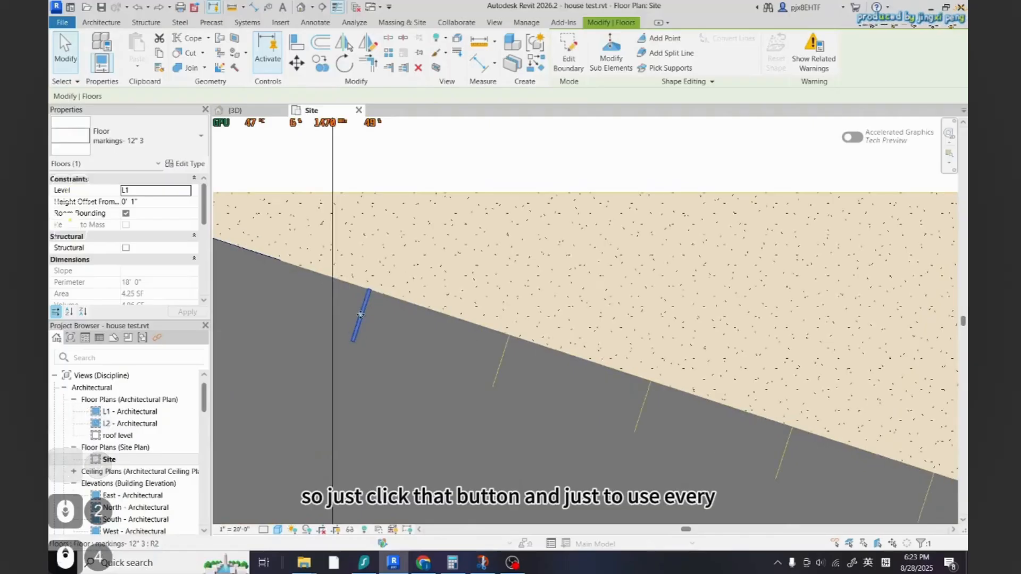
scroll(365, 308, up, 2)
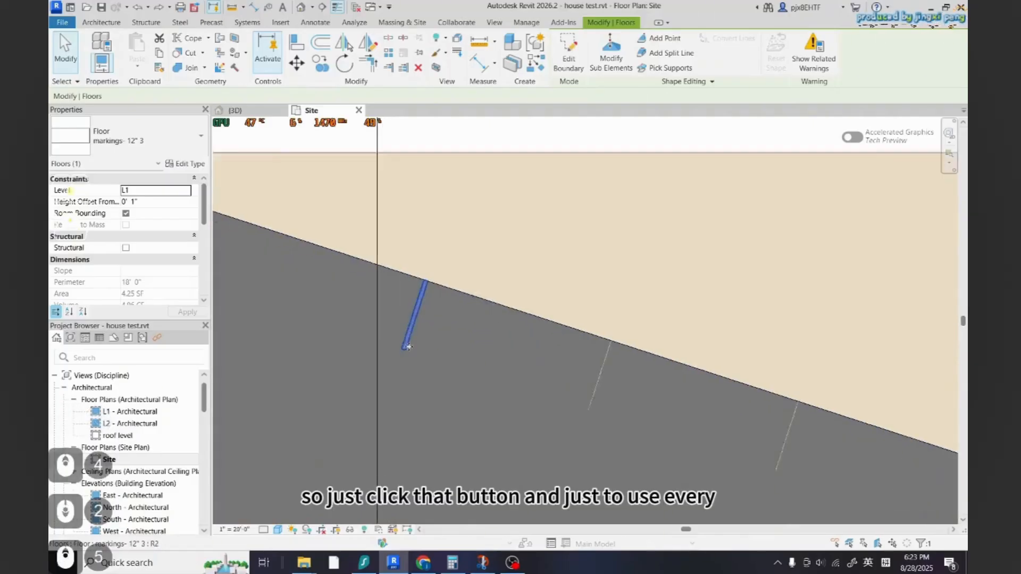
click(388, 55)
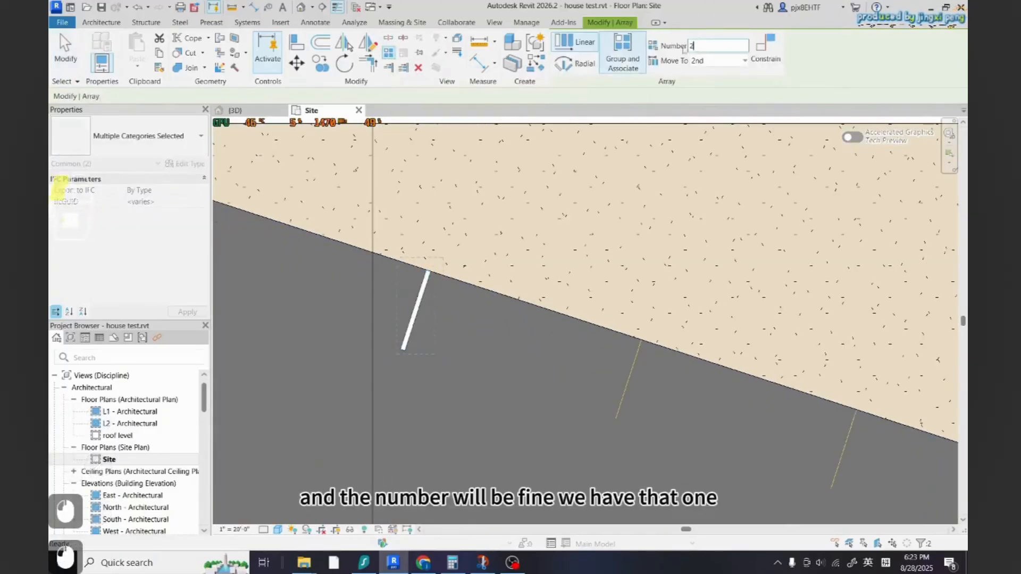
text(5)
scroll(508, 282, down, 10)
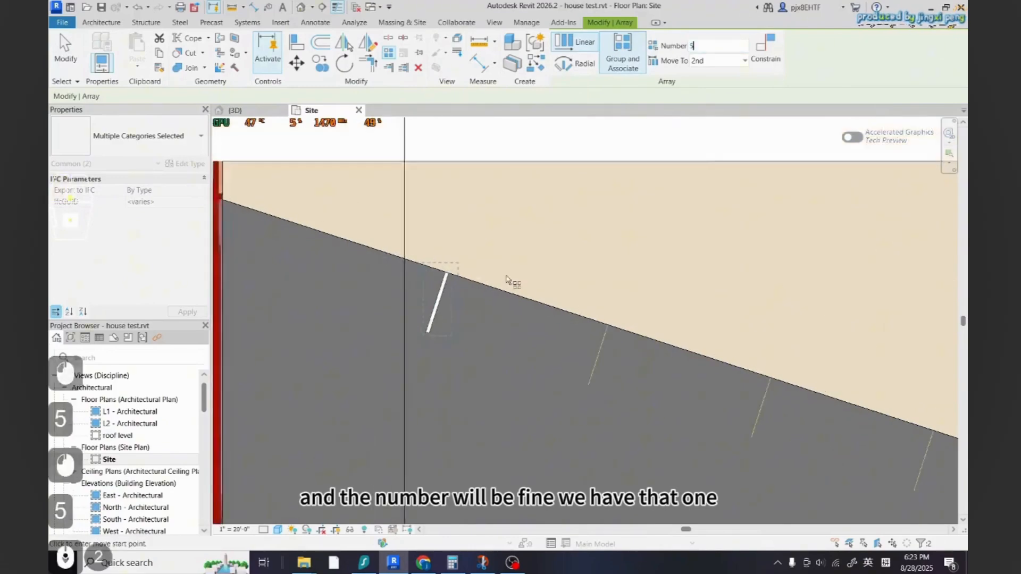
scroll(491, 351, up, 6)
scroll(340, 311, down, 3)
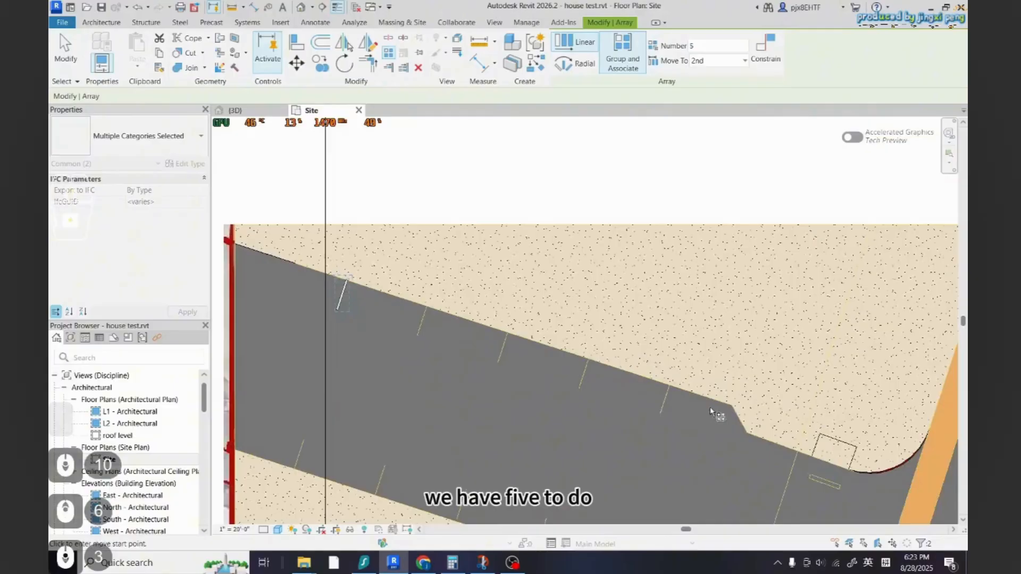
scroll(718, 426, down, 3)
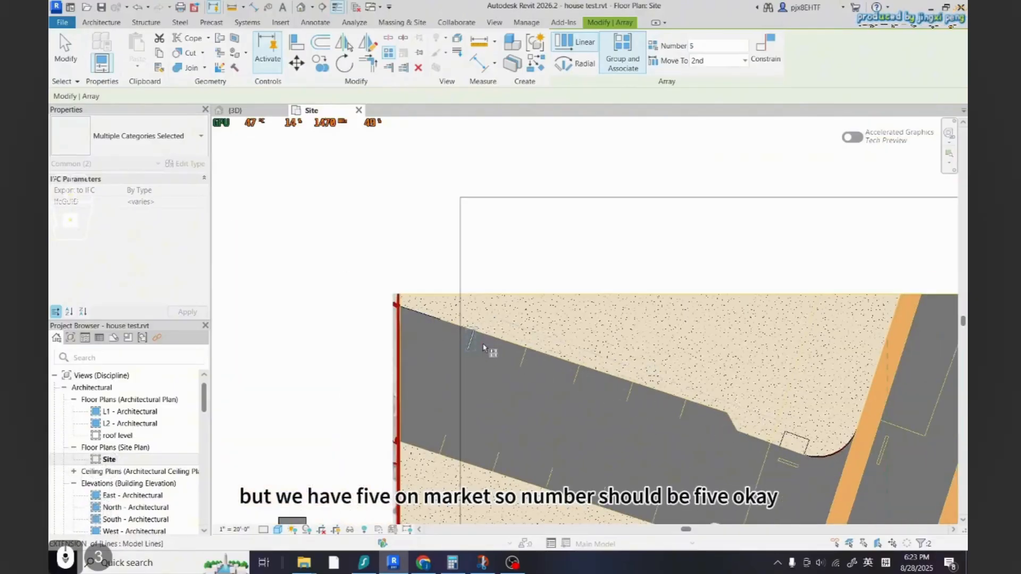
scroll(589, 387, up, 2)
scroll(436, 332, up, 6)
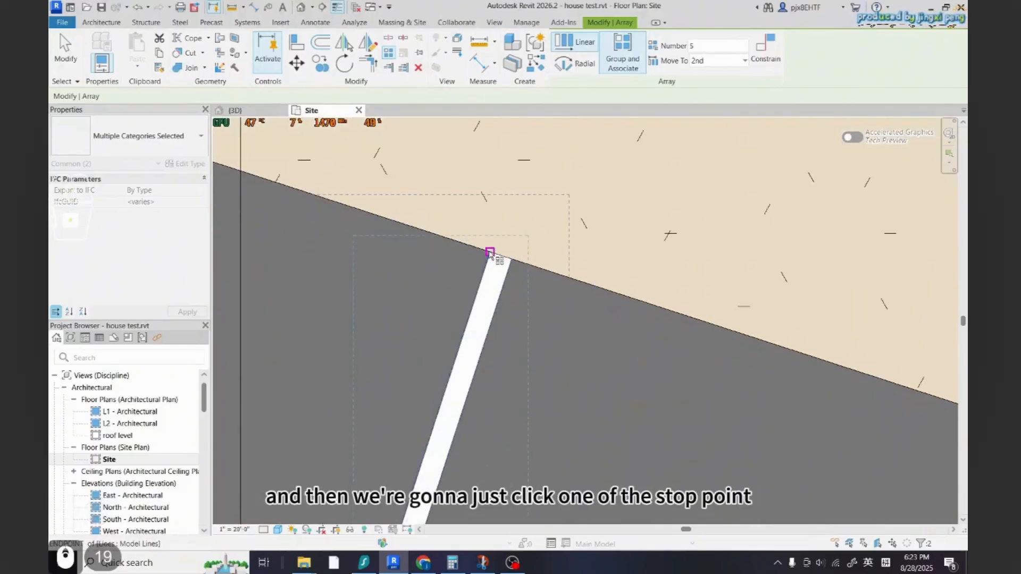
click(490, 252)
scroll(479, 266, down, 5)
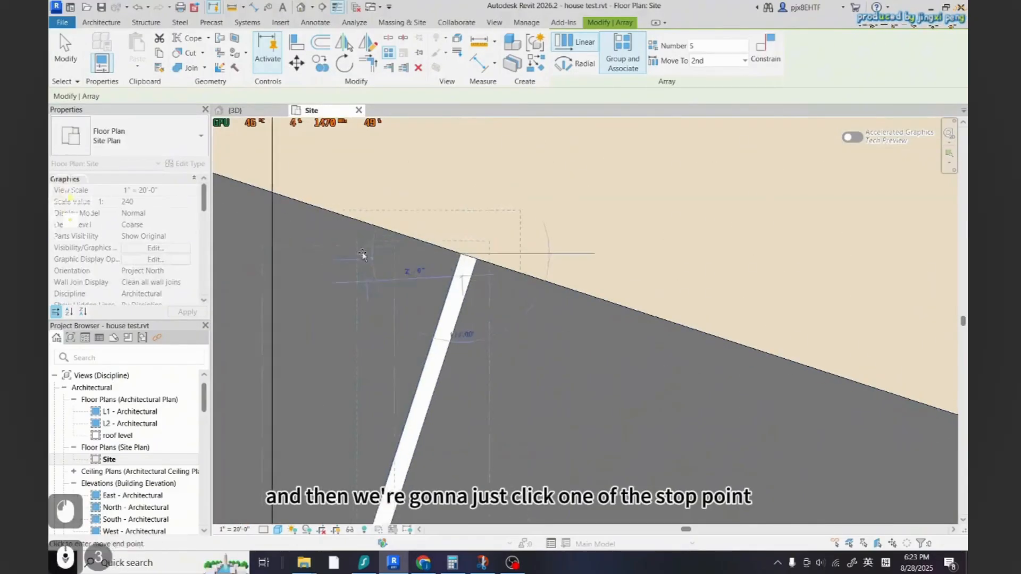
click(582, 321)
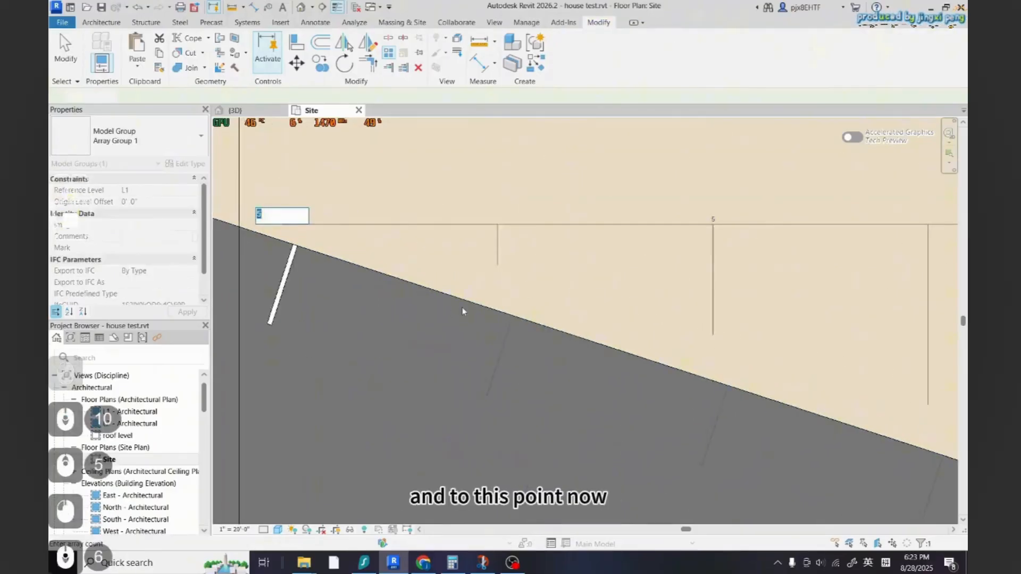
scroll(684, 479, down, 2)
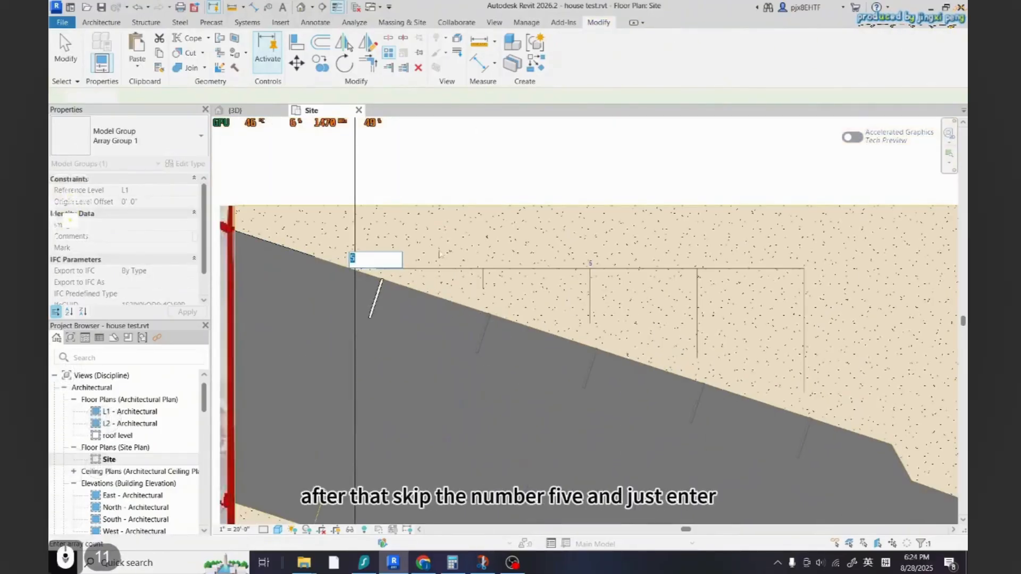
key(Return)
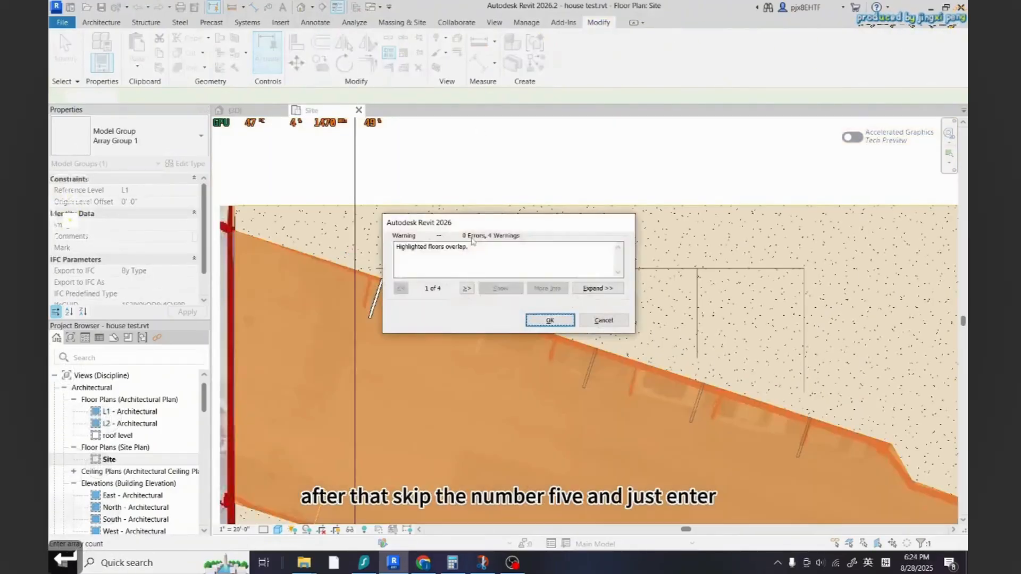
click(551, 321)
key(Escape)
key(Escape)
Try changing the array group's count to 6, then undo it
scroll(445, 324, down, 3)
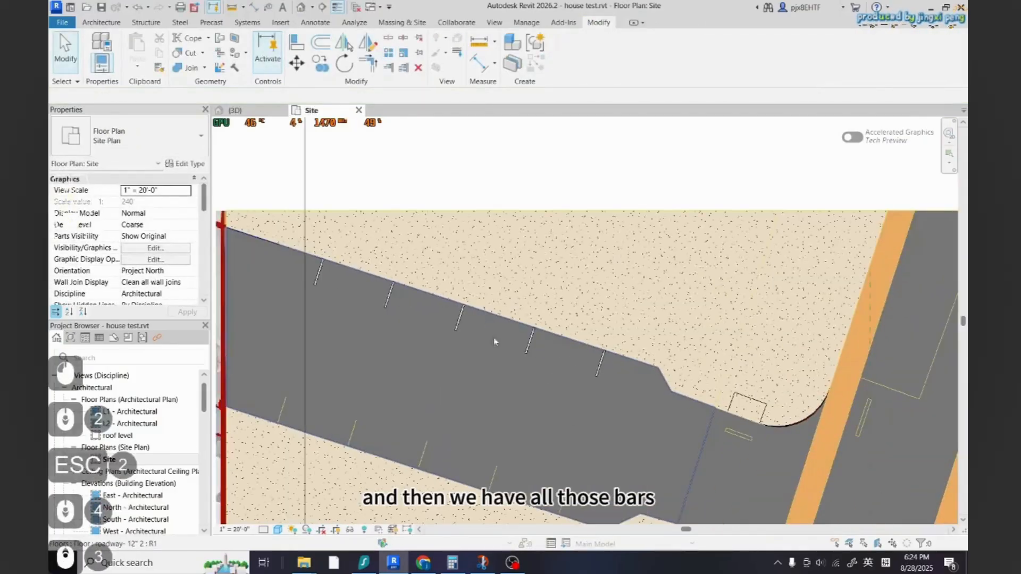
click(318, 274)
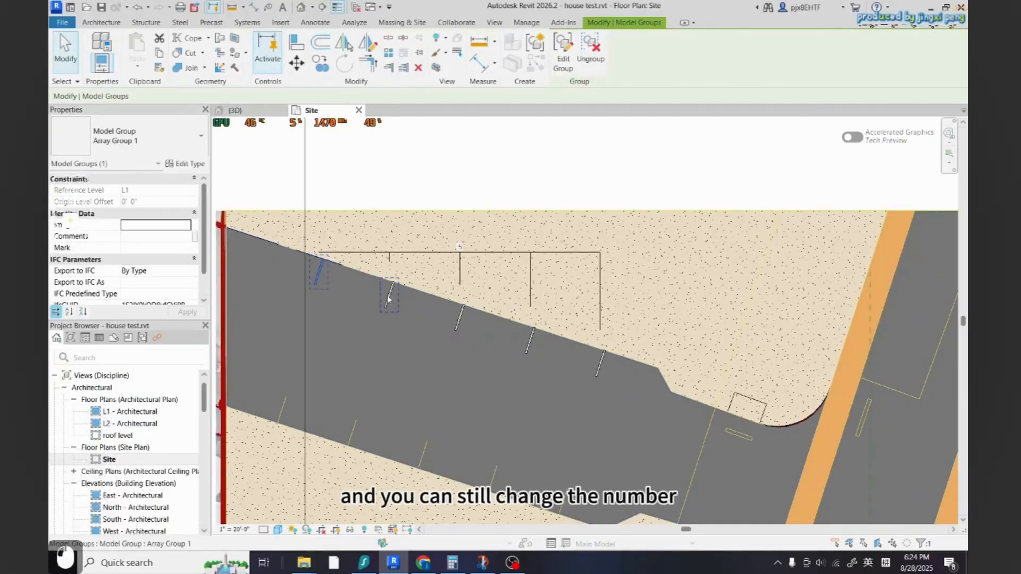
text(6)
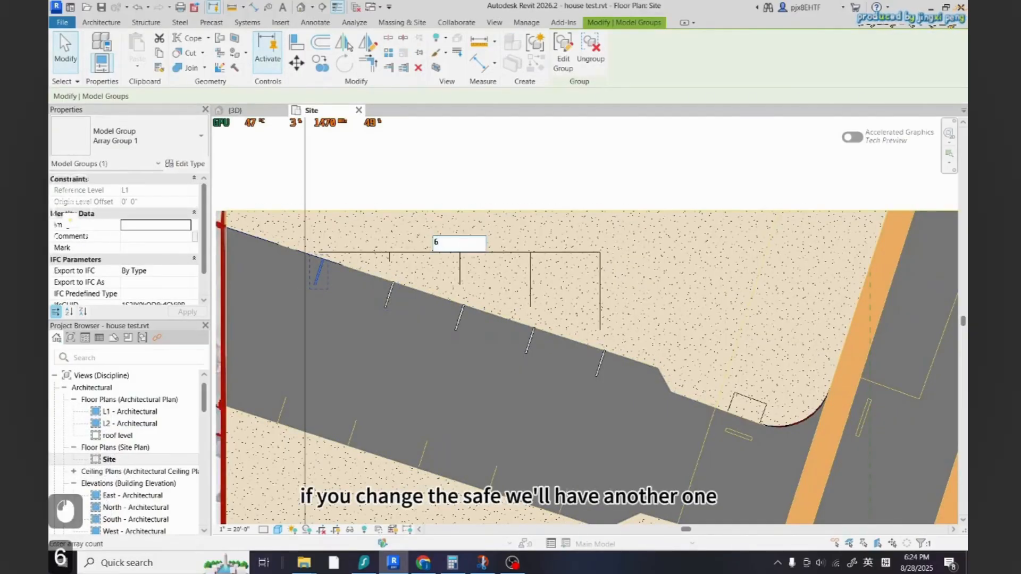
key(Return)
key(Escape)
key(ctrl+z)
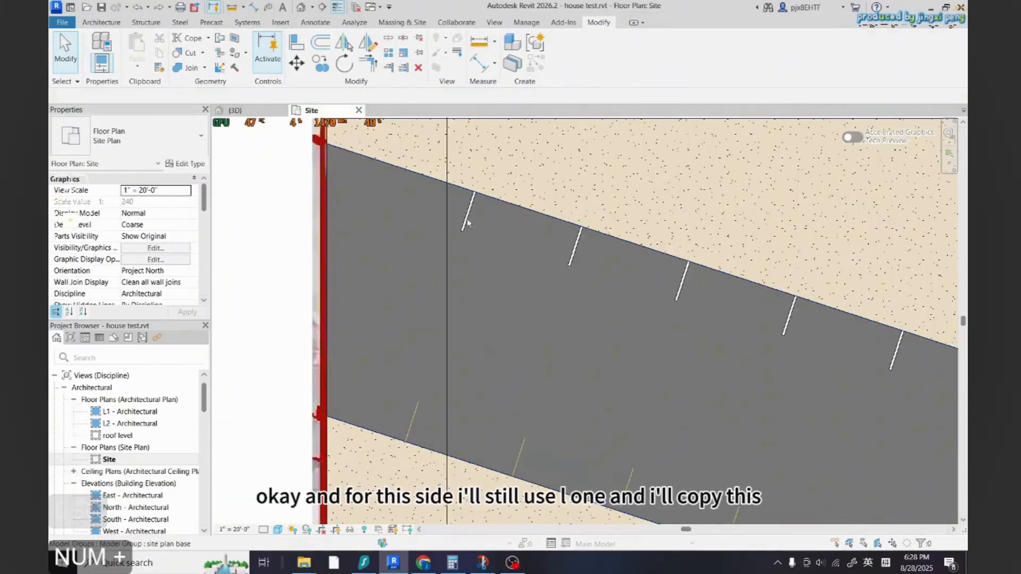
Copy the first white stripe from the left road's upper edge to the matching point on its lower edge
click(467, 218)
key(c)
key(o)
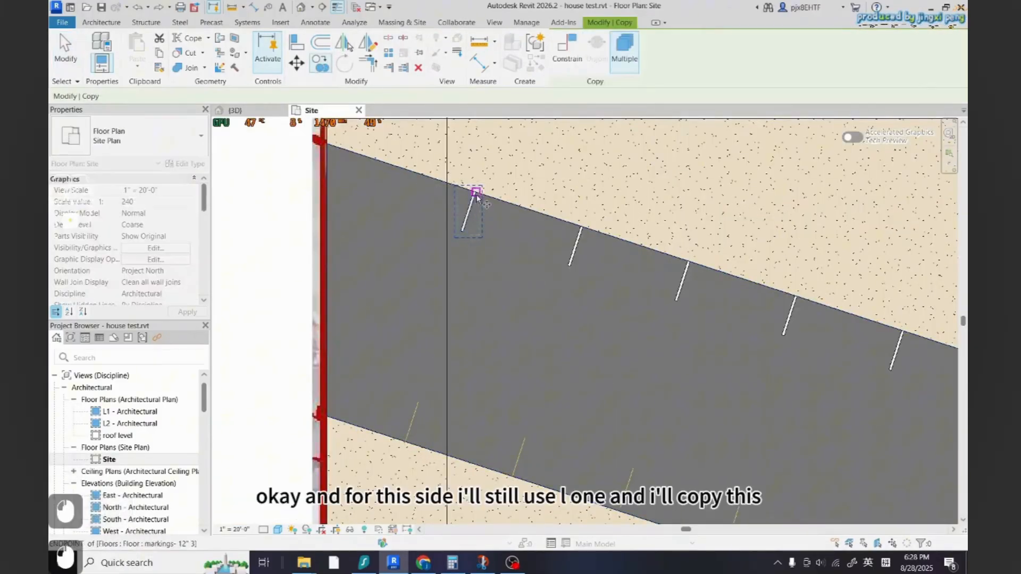
scroll(464, 229, up, 12)
click(456, 251)
scroll(497, 231, down, 12)
scroll(434, 413, up, 14)
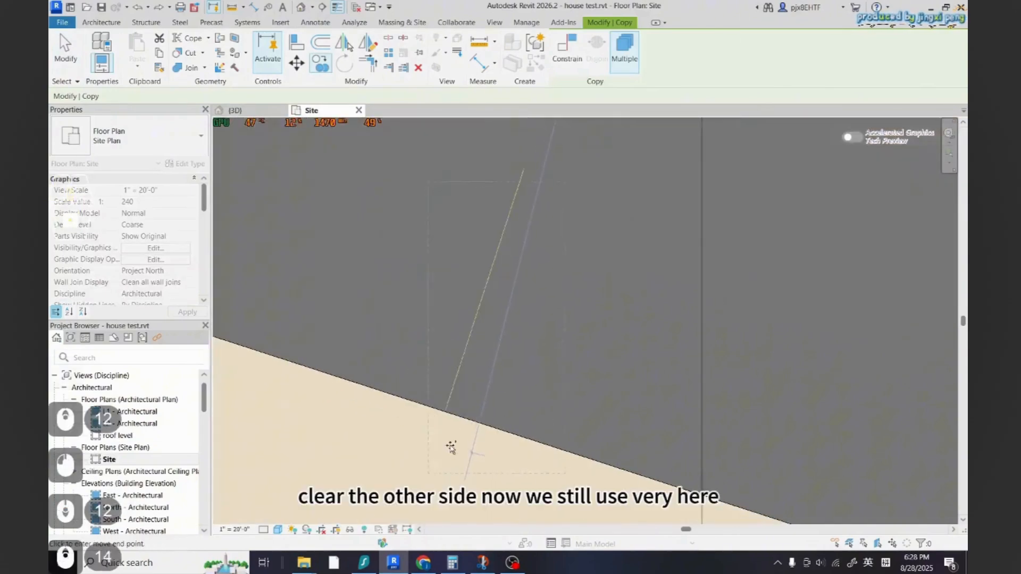
click(445, 402)
scroll(426, 372, down, 5)
key(Escape)
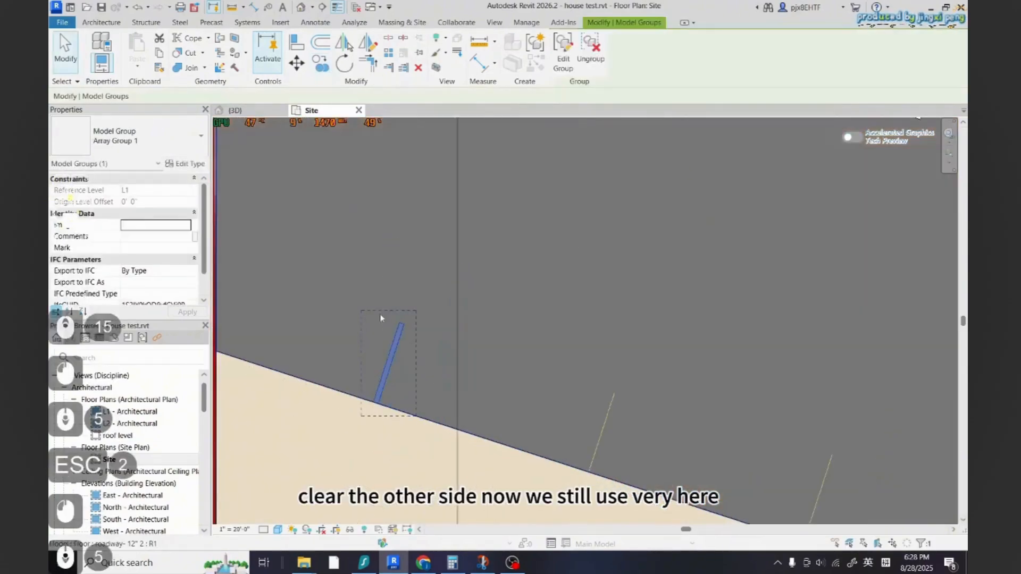
Linearly array the copied stripe to 5 copies along the left road's lower edge, spaced to the next parking stripe
click(389, 56)
scroll(374, 405, up, 14)
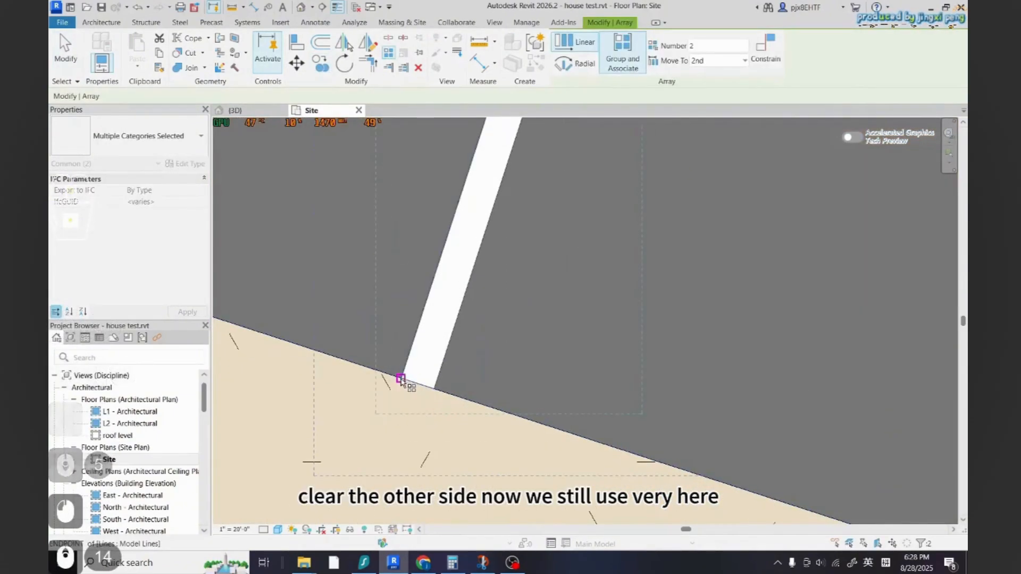
click(400, 378)
scroll(284, 329, down, 7)
scroll(281, 328, down, 3)
scroll(615, 407, up, 9)
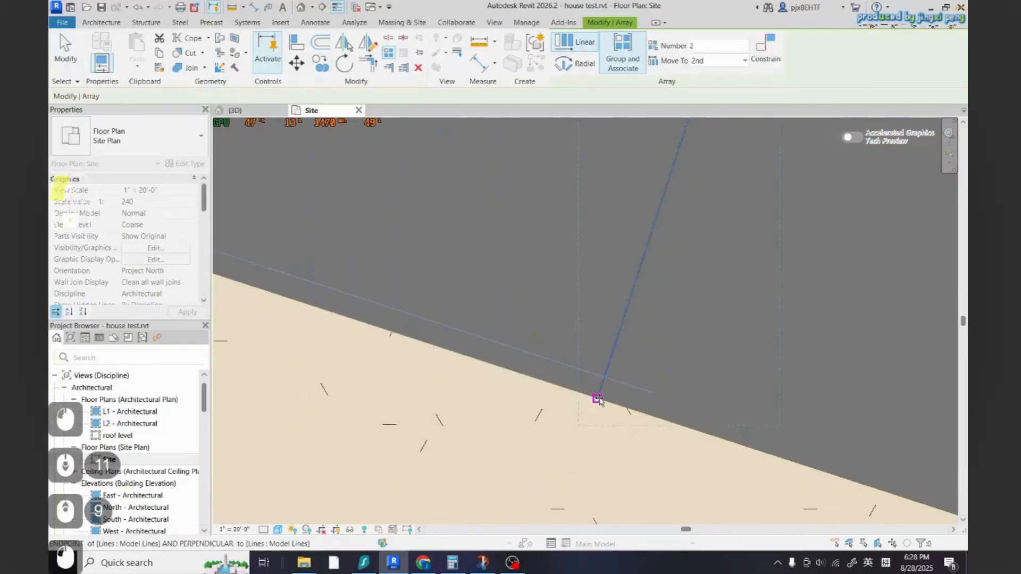
click(598, 401)
scroll(544, 411, down, 13)
text(5)
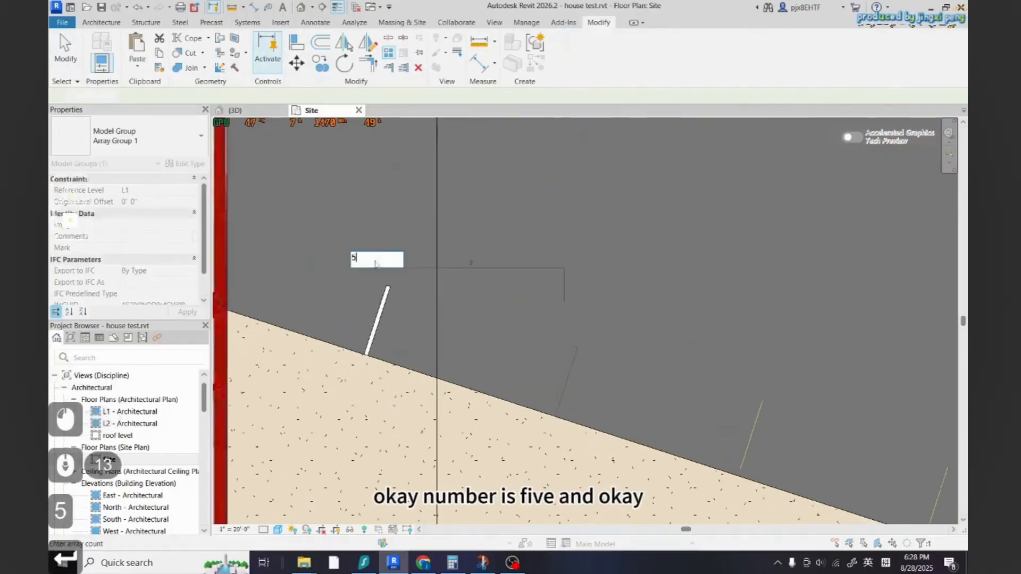
key(Return)
click(551, 319)
scroll(423, 362, down, 8)
key(Escape)
key(Escape)
Copy the last upper stripe across the intersection onto the right road's upper edge
scroll(637, 436, up, 3)
scroll(441, 418, down, 2)
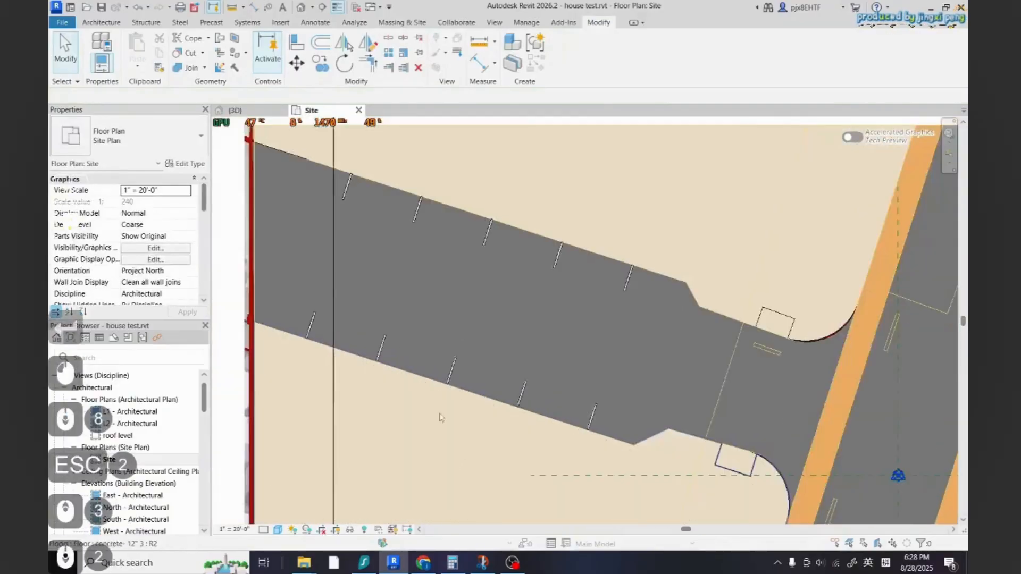
scroll(440, 418, down, 8)
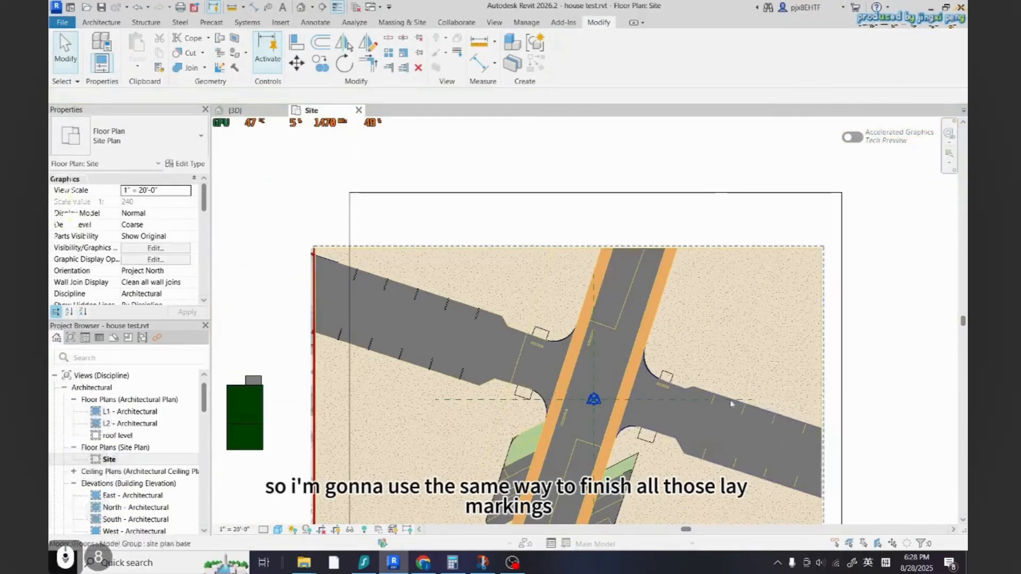
scroll(478, 319, up, 5)
click(498, 313)
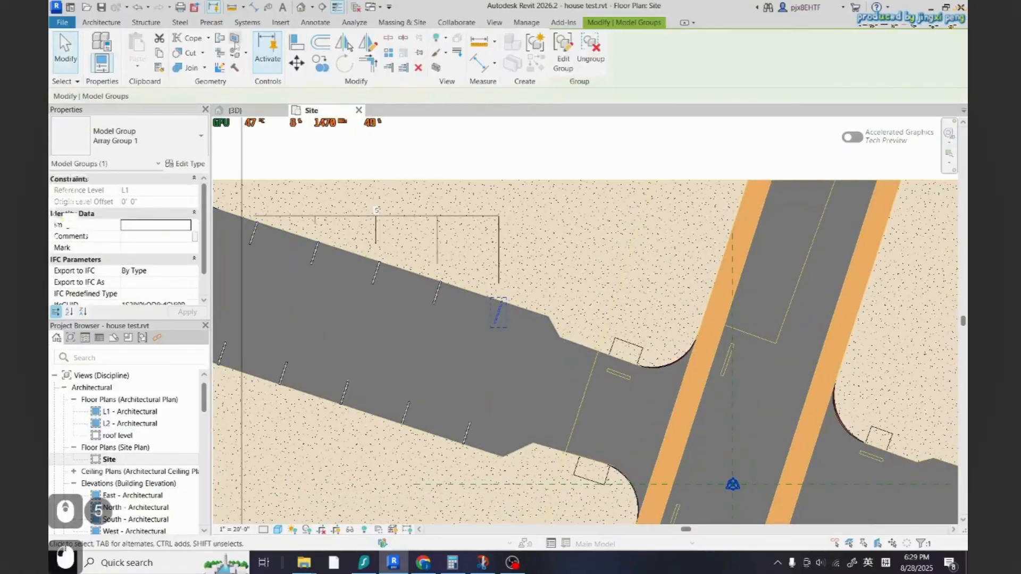
key(c)
key(o)
scroll(497, 314, up, 10)
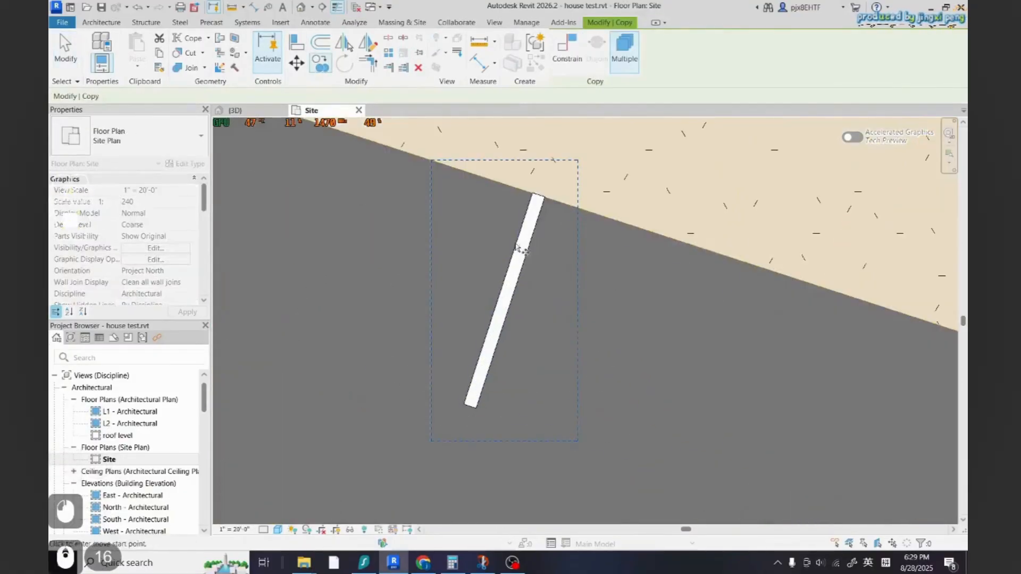
click(533, 194)
scroll(377, 283, down, 17)
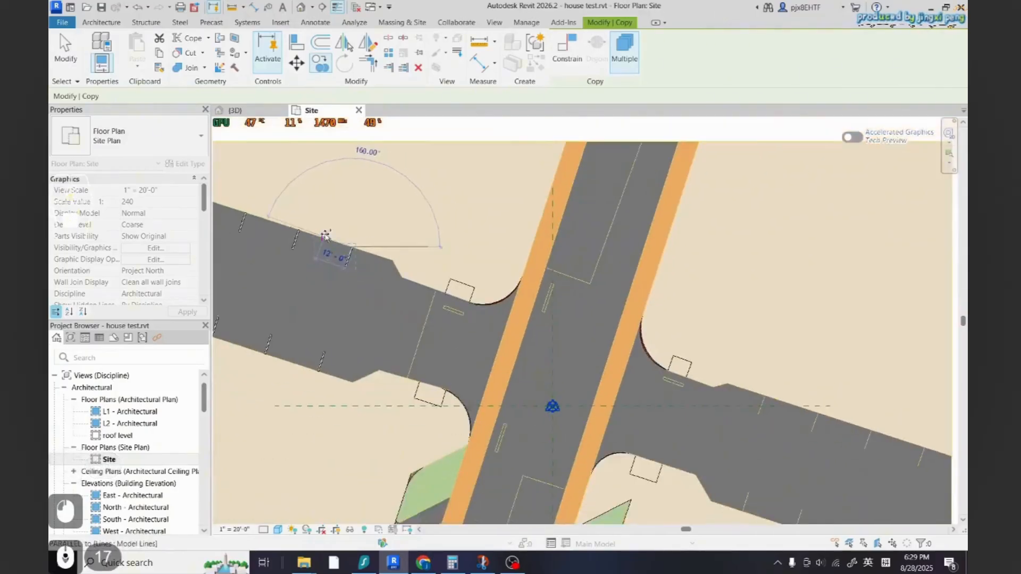
scroll(771, 423, up, 3)
scroll(771, 423, up, 10)
scroll(759, 323, up, 5)
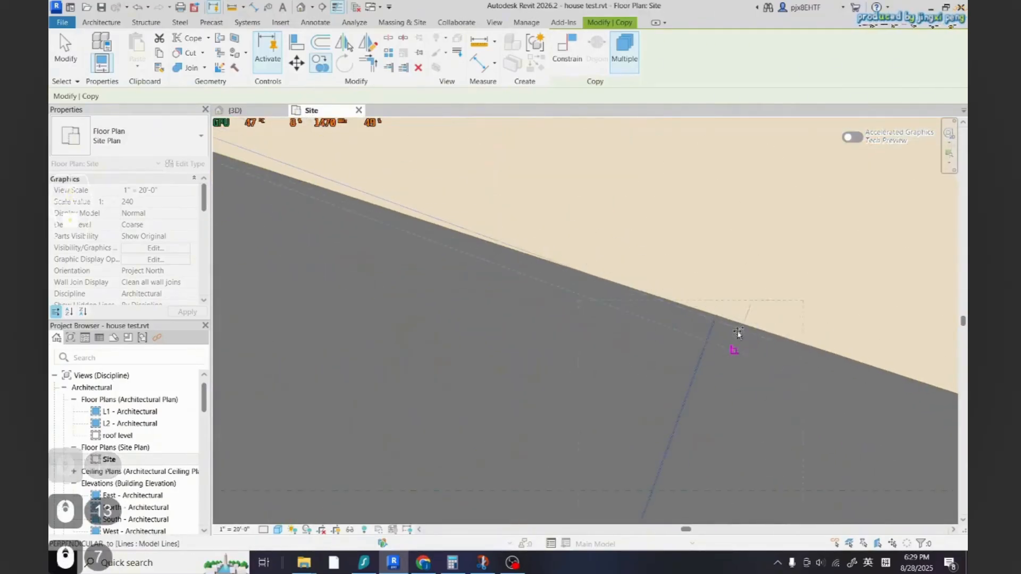
scroll(726, 304, up, 3)
click(706, 326)
scroll(649, 381, down, 2)
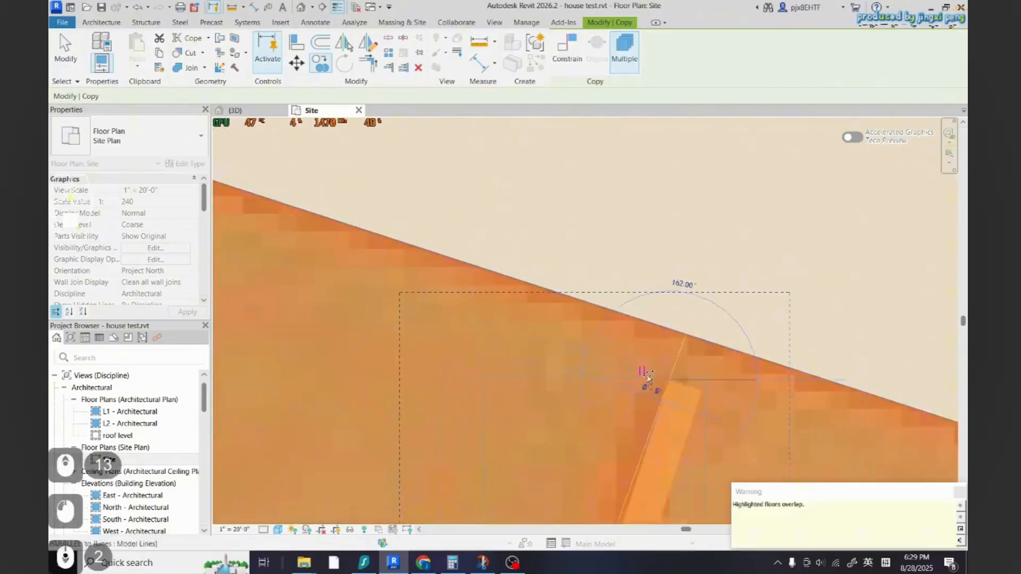
key(Escape)
key(Escape)
scroll(638, 349, down, 13)
scroll(587, 435, up, 4)
click(631, 425)
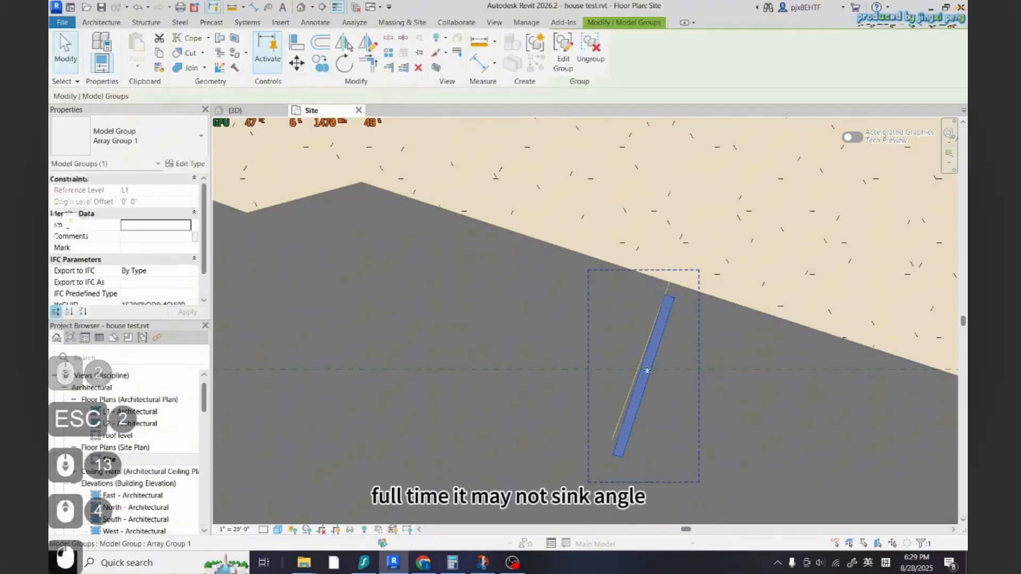
key(m)
key(space)
scroll(673, 303, up, 3)
key(Escape)
key(Escape)
Move the copied stripe so its top corner sits on the right road's upper edge
click(675, 305)
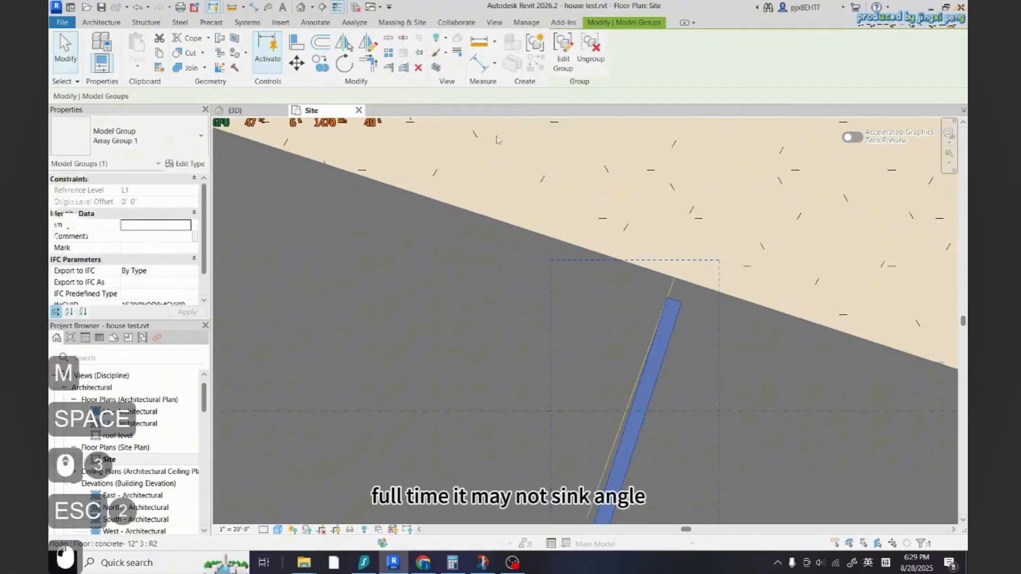
click(297, 63)
scroll(610, 295, up, 5)
click(729, 302)
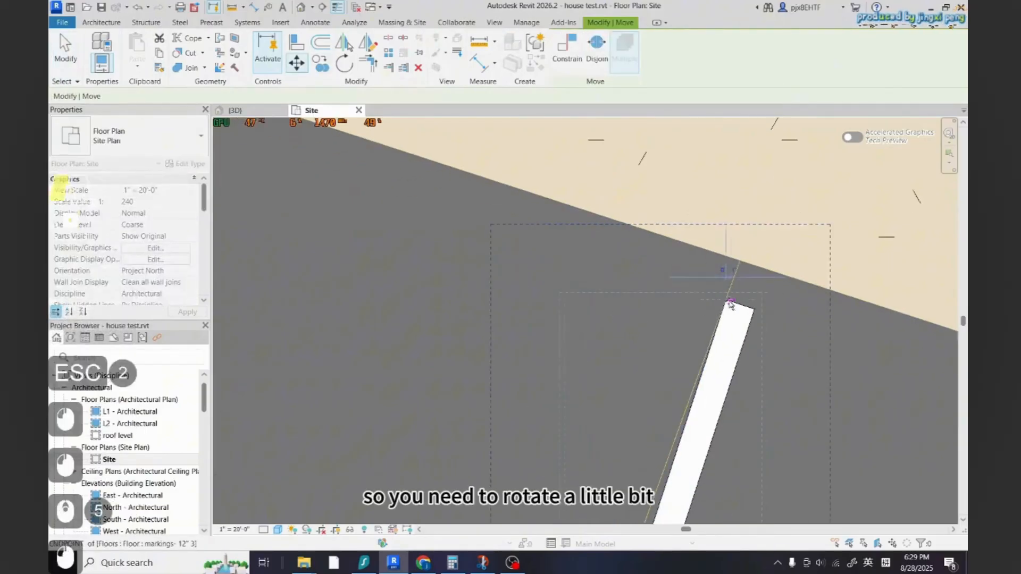
click(740, 262)
Try to rotate the copied stripe to match the right road's angle
key(r)
key(o)
click(740, 262)
scroll(740, 263, down, 7)
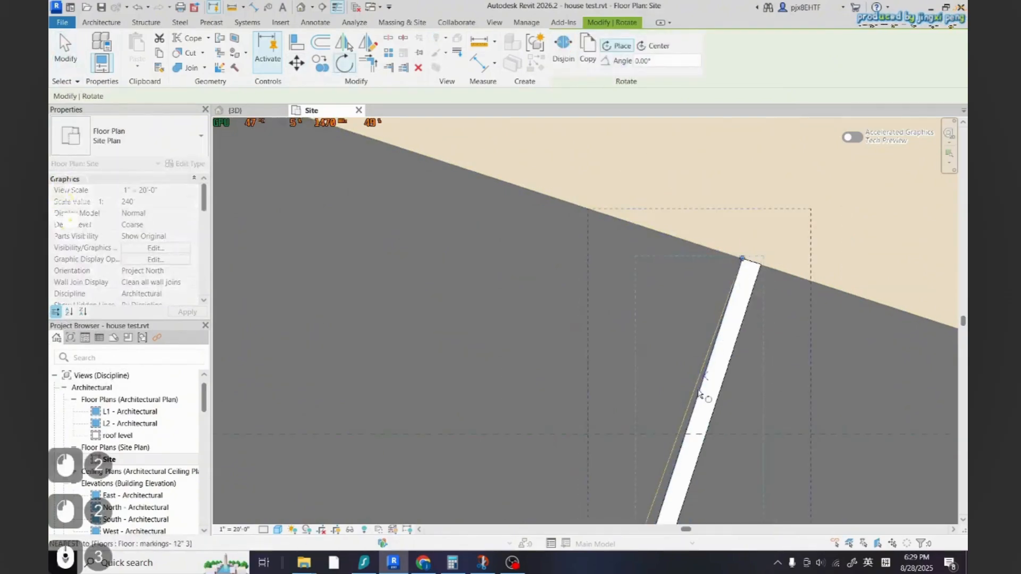
scroll(660, 504, up, 6)
key(Escape)
key(Escape)
scroll(661, 486, down, 8)
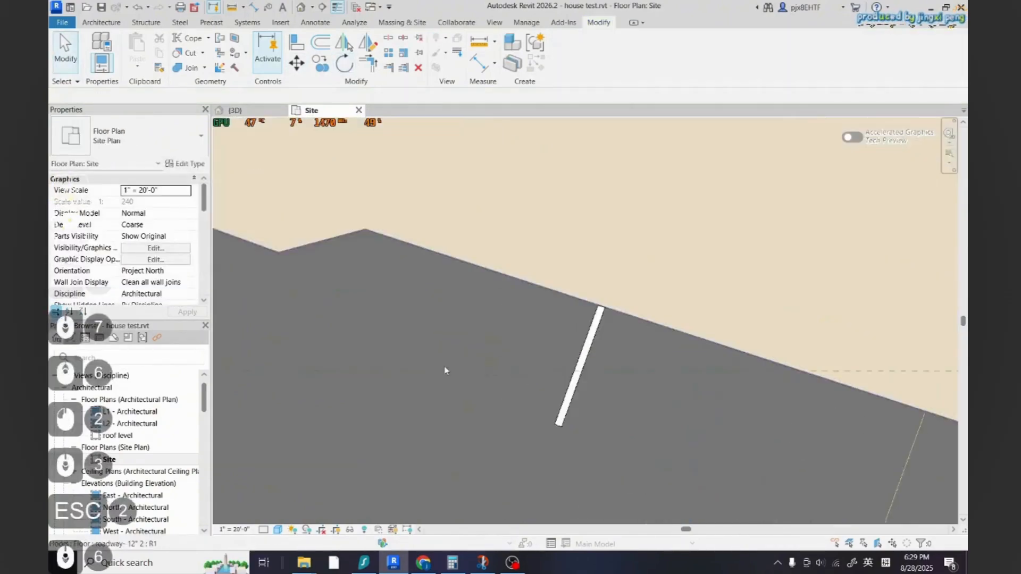
Try to linearly array the stripe to 4 copies from its lower end to its top corner
click(389, 54)
scroll(505, 323, up, 14)
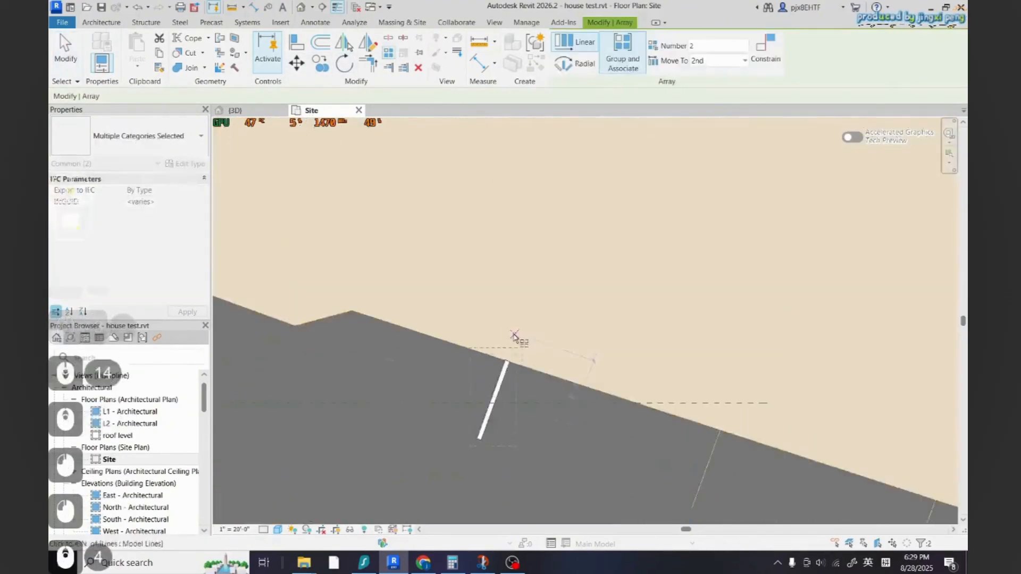
click(498, 393)
scroll(411, 287, down, 14)
scroll(568, 359, up, 9)
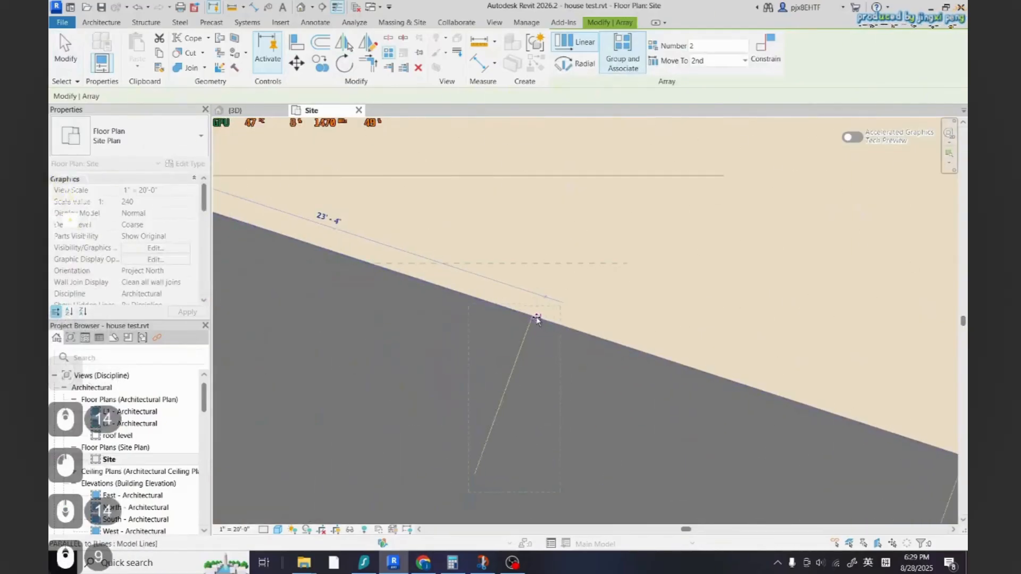
click(537, 319)
scroll(566, 336, down, 11)
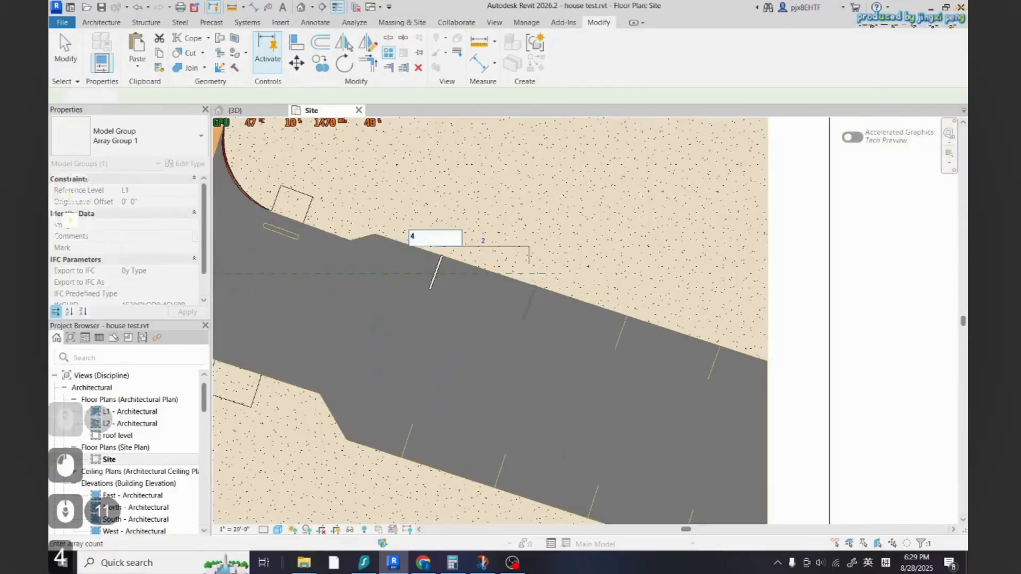
key(Return)
key(Escape)
click(497, 338)
key(Escape)
click(497, 338)
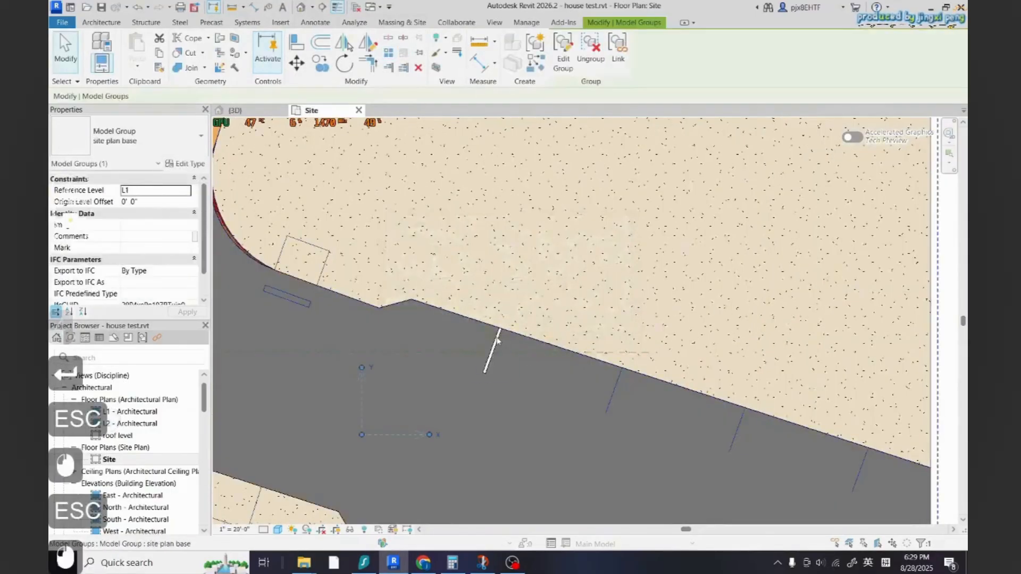
Linearly array the stripe to 4 copies along the right road's upper edge, spaced to the next parking stripe
scroll(497, 341, up, 5)
key(a)
key(r)
click(506, 315)
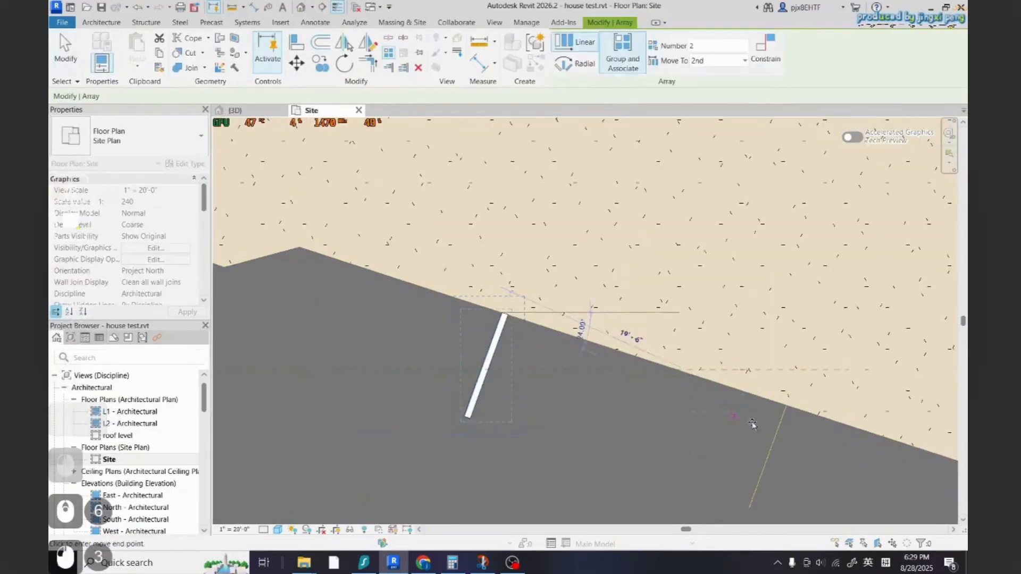
click(785, 407)
text(4)
key(Return)
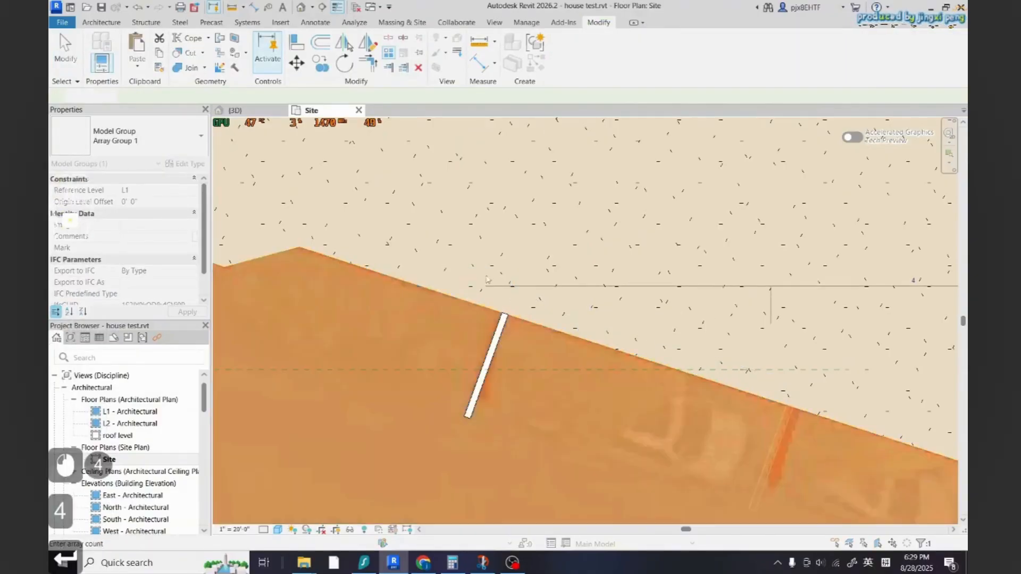
scroll(524, 334, down, 8)
key(Escape)
scroll(524, 334, down, 4)
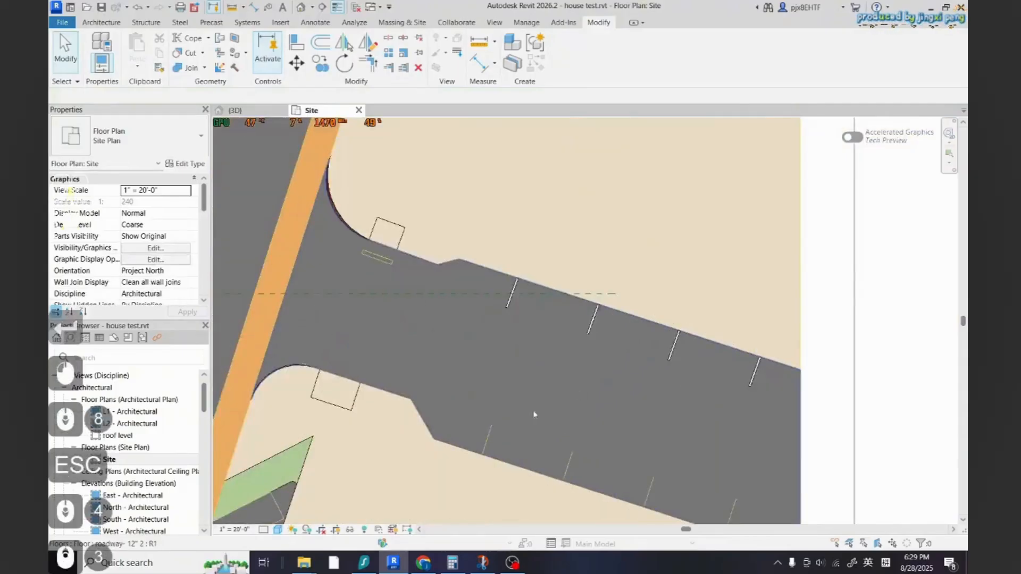
Copy the first stripe of the right road onto its lower edge and select the copy
scroll(519, 286, up, 6)
click(327, 71)
scroll(540, 264, up, 9)
scroll(526, 218, down, 10)
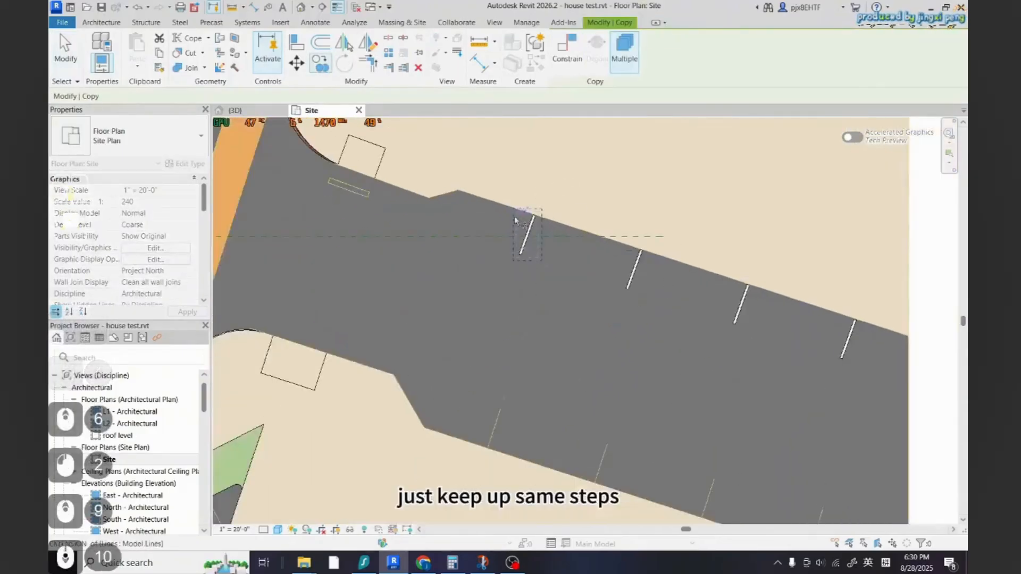
scroll(516, 251, up, 12)
click(564, 274)
scroll(583, 194, down, 5)
scroll(585, 174, down, 7)
scroll(556, 403, up, 12)
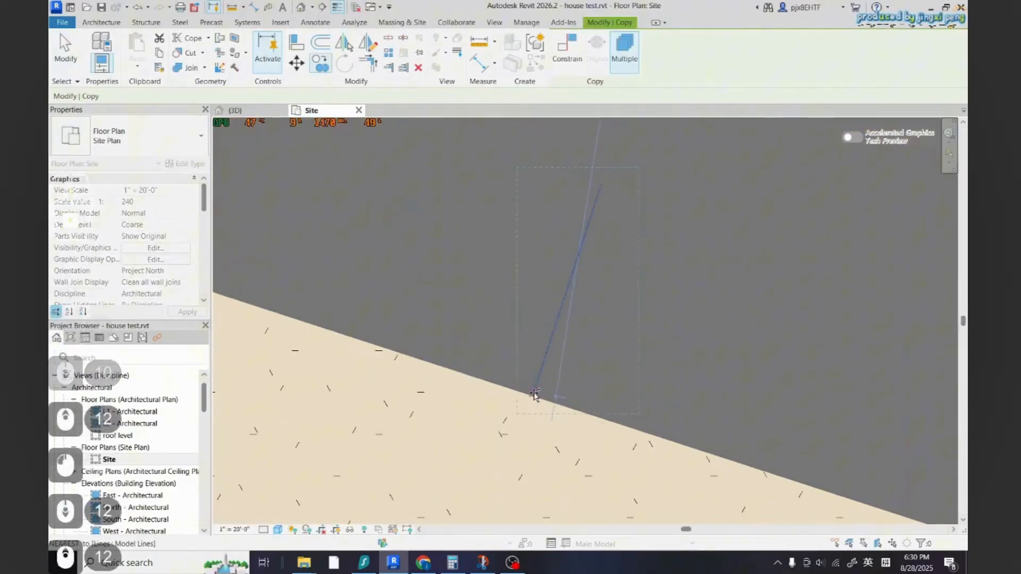
click(537, 397)
scroll(601, 388, down, 1)
key(Escape)
key(Escape)
click(588, 287)
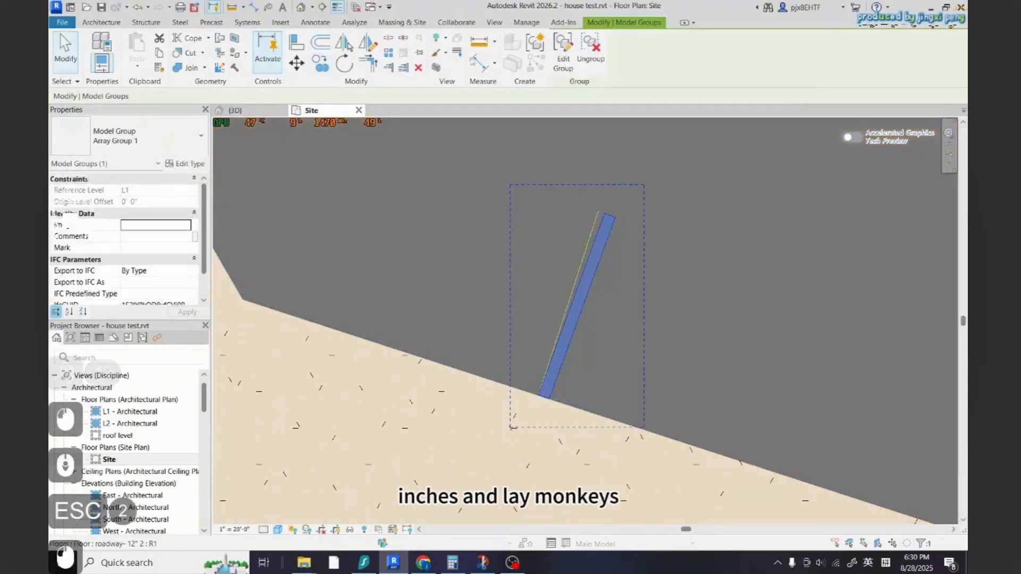
Try to rotate the lower-edge stripe on the right road
click(345, 64)
scroll(574, 408, up, 5)
click(500, 381)
scroll(499, 404, down, 6)
scroll(562, 267, up, 5)
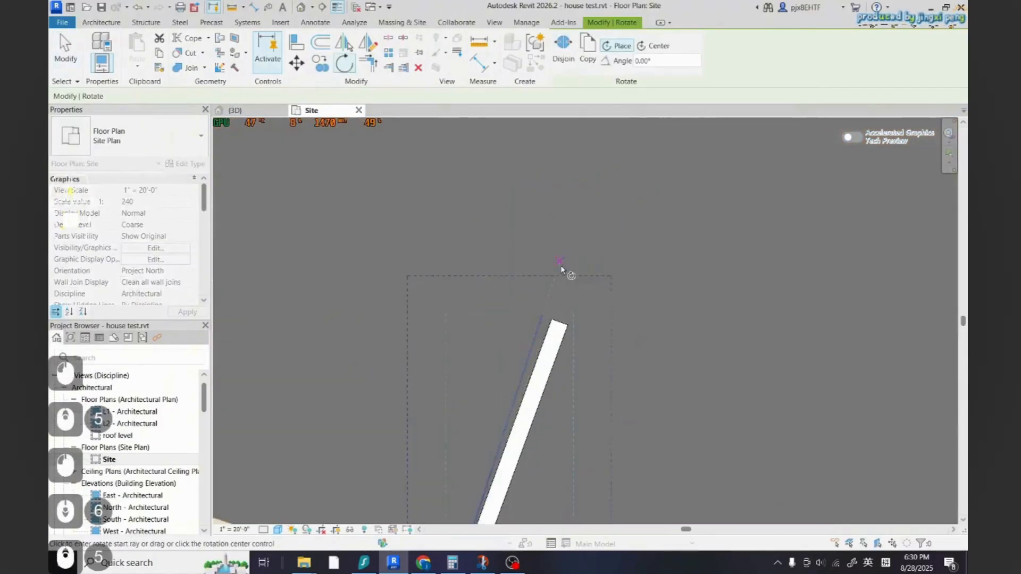
click(545, 328)
key(Escape)
scroll(497, 292, down, 3)
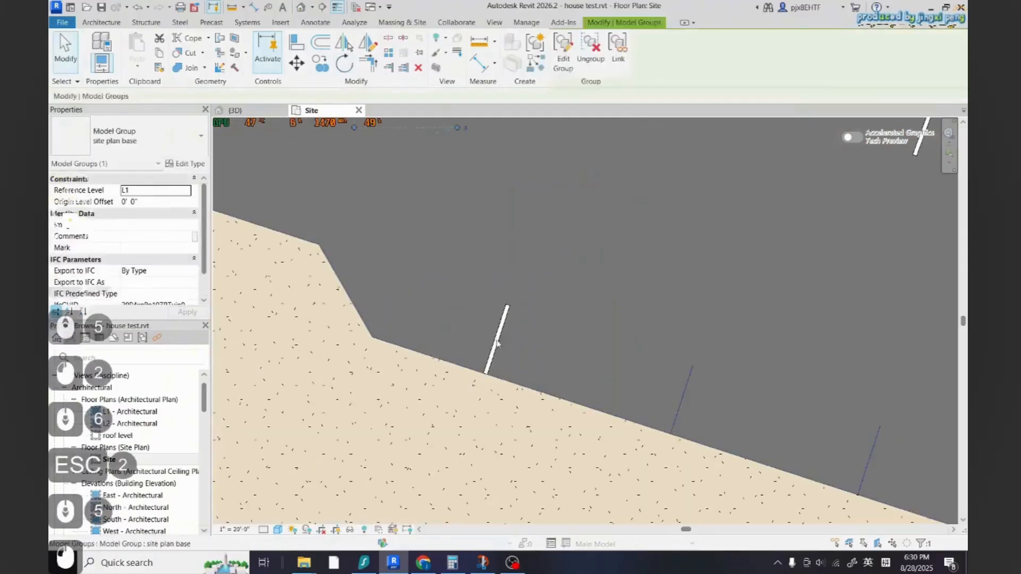
key(Escape)
Linearly array the lower-edge stripe to 4 copies along the right road's lower edge
click(388, 54)
scroll(480, 417, up, 7)
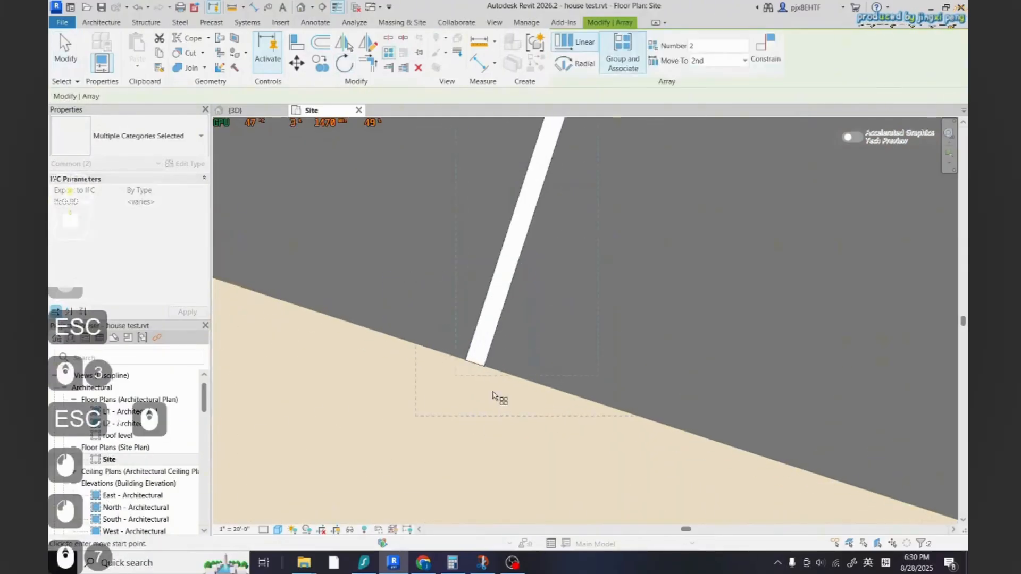
click(467, 359)
scroll(468, 362, down, 6)
scroll(765, 462, up, 6)
click(744, 417)
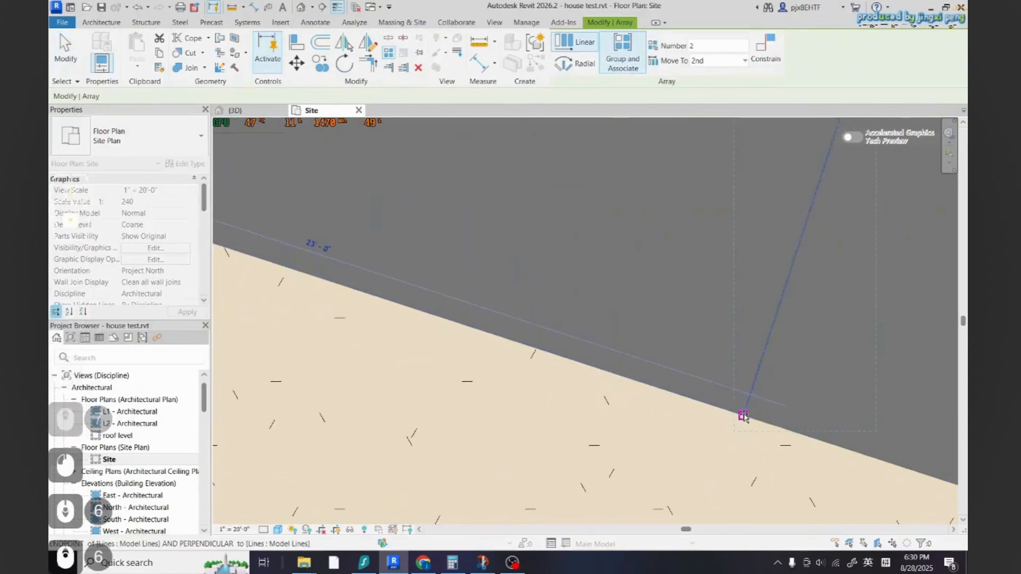
scroll(440, 420, down, 5)
scroll(452, 367, down, 9)
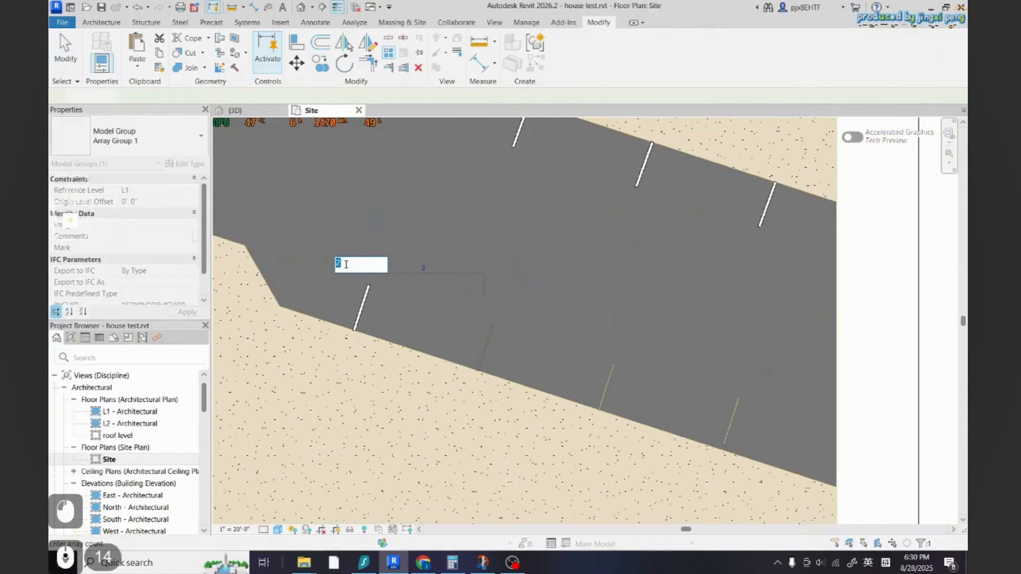
text(4)
key(Return)
key(Escape)
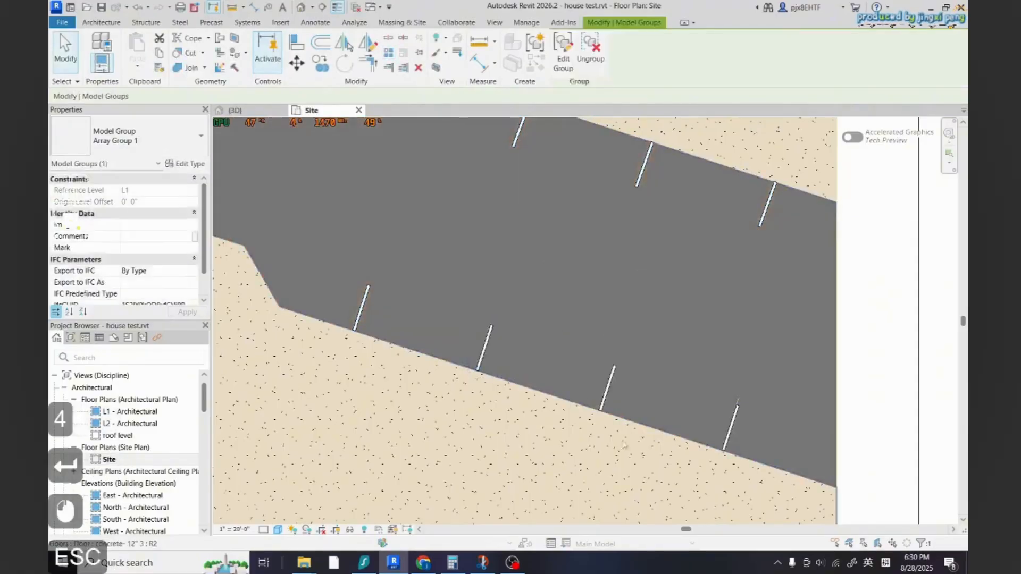
key(Escape)
scroll(624, 436, down, 17)
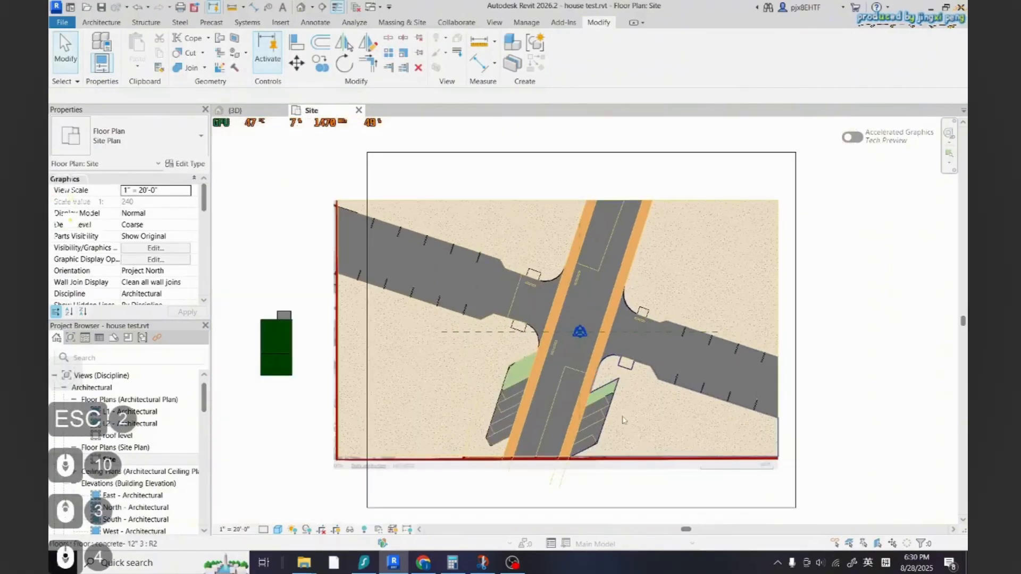
Set the view's graphic display transparency to 26 so the underlying sketch lines show through the model
scroll(537, 351, up, 10)
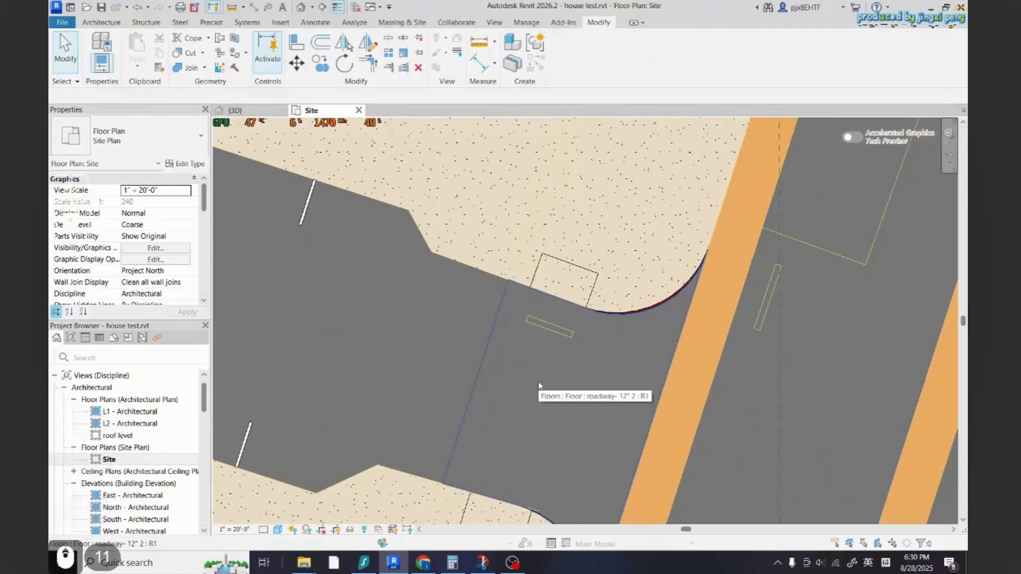
scroll(538, 384, down, 4)
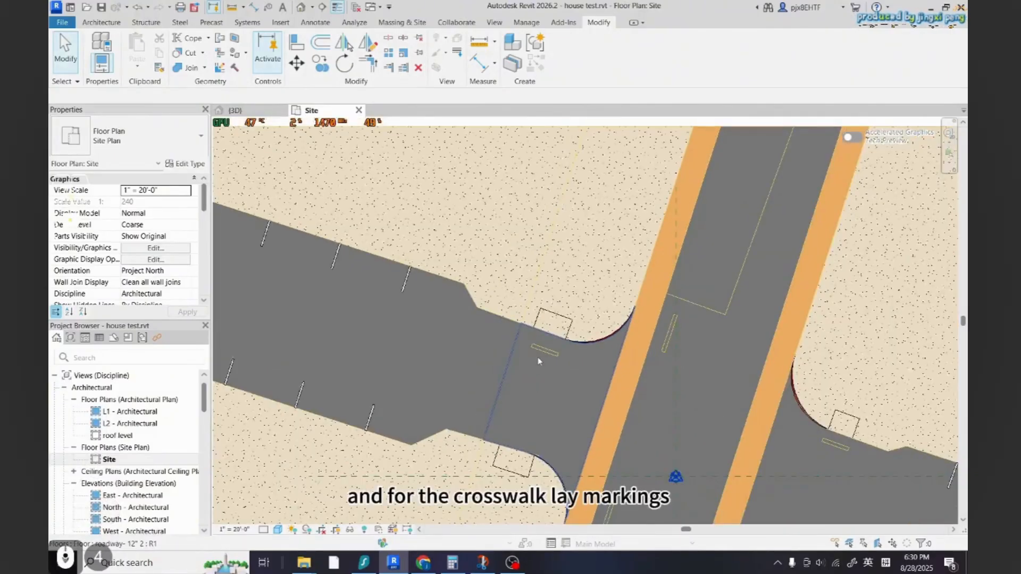
scroll(533, 393, down, 3)
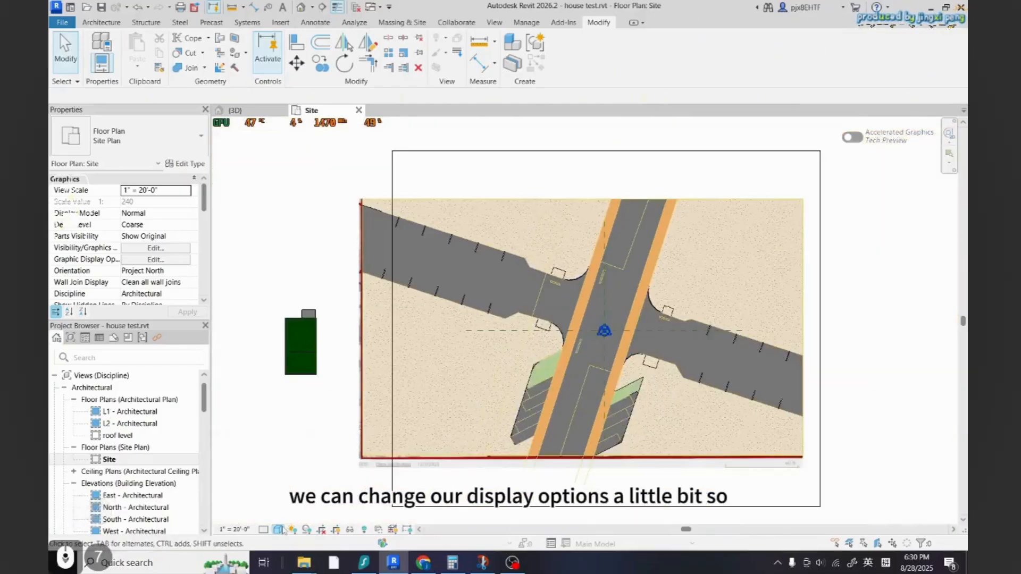
click(278, 529)
click(313, 440)
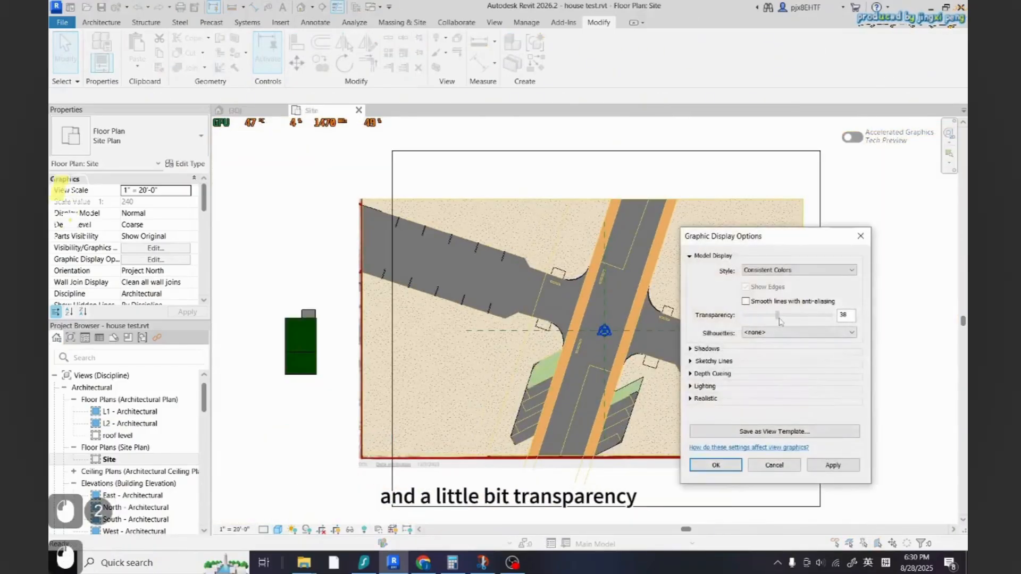
click(850, 467)
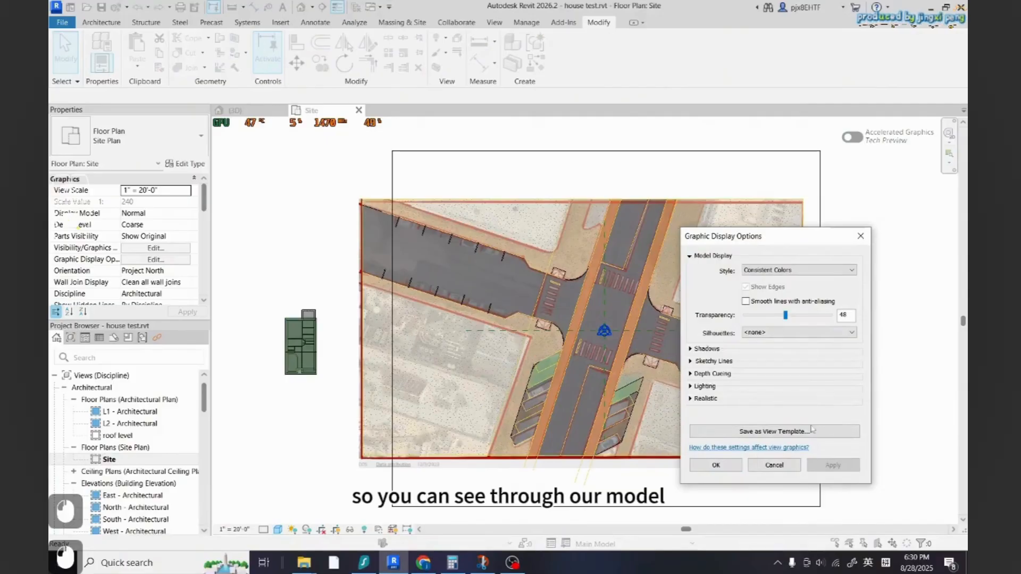
click(843, 470)
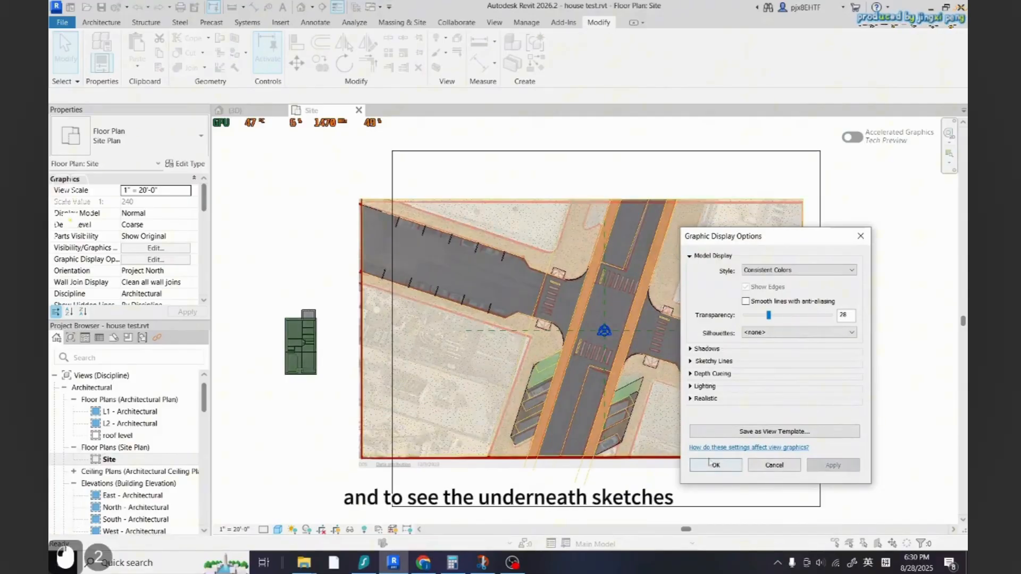
click(741, 465)
scroll(553, 296, up, 10)
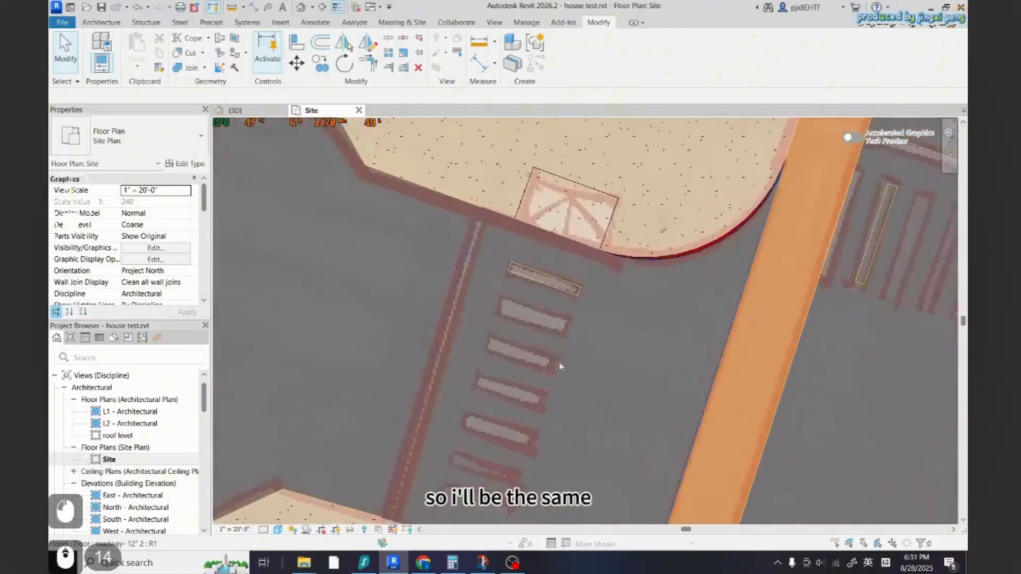
scroll(561, 367, down, 5)
click(365, 244)
key(c)
key(s)
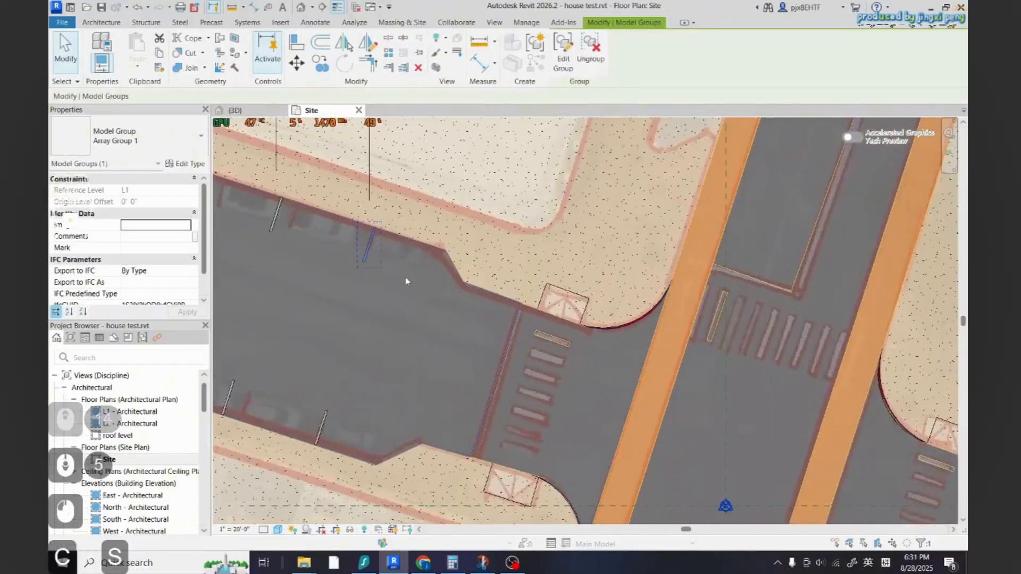
double_click(363, 235)
click(366, 243)
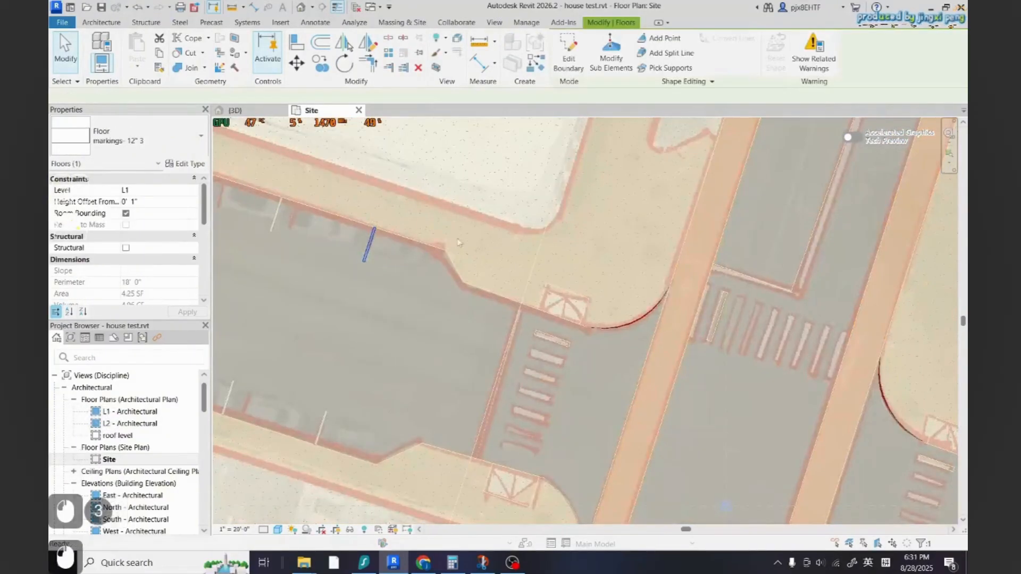
key(Escape)
key(Escape)
key(Escape)
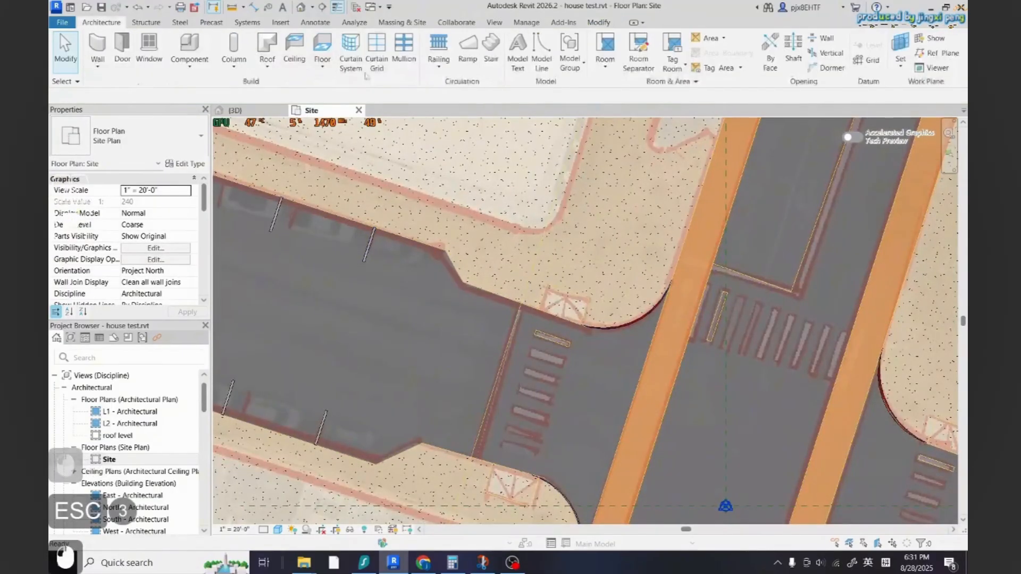
Create a marking floor over the first crosswalk stripe of the left road by picking its sketch lines
double_click(547, 336)
scroll(550, 346, up, 5)
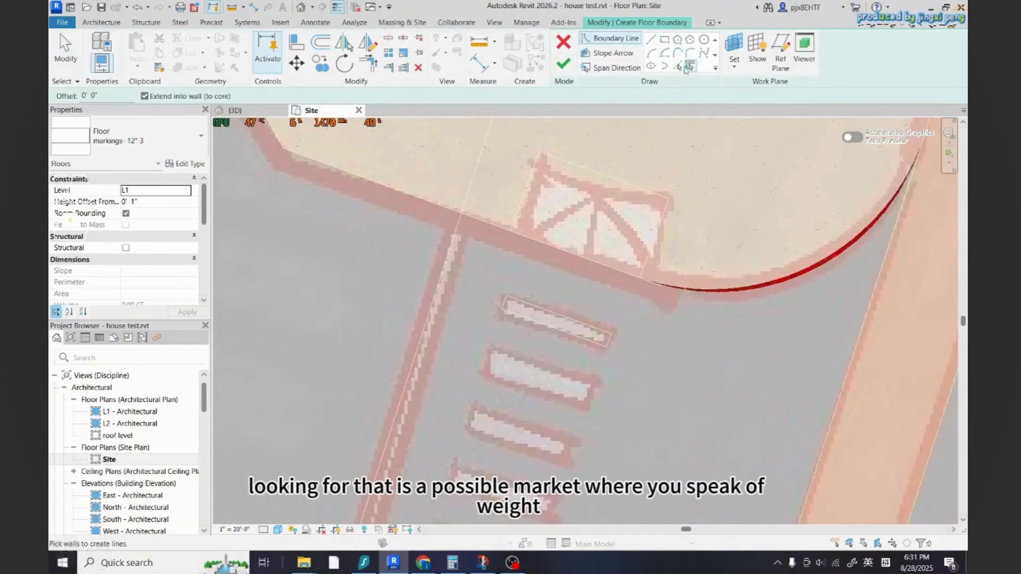
key(Tab)
click(535, 316)
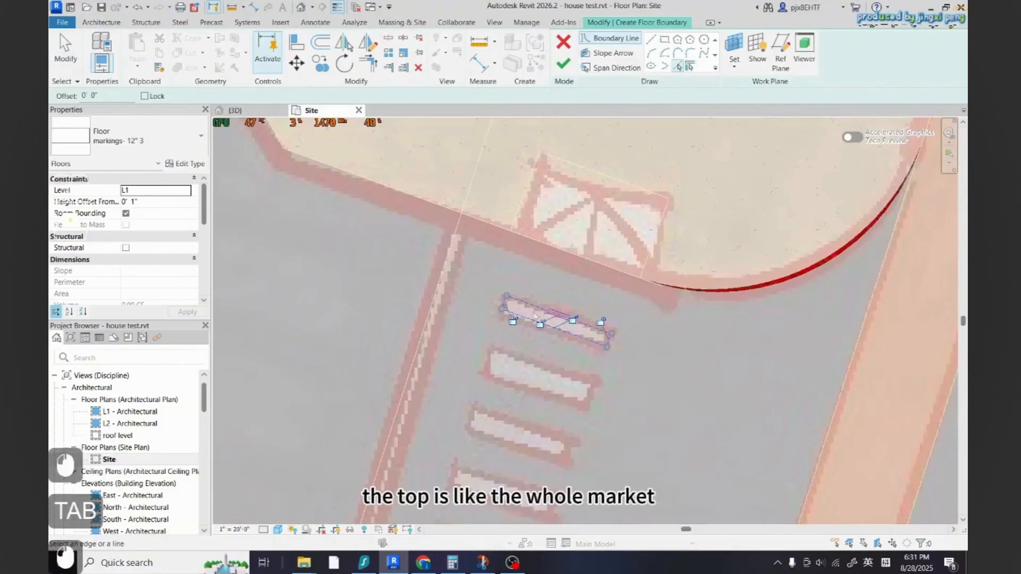
click(564, 64)
key(Escape)
scroll(600, 388, down, 5)
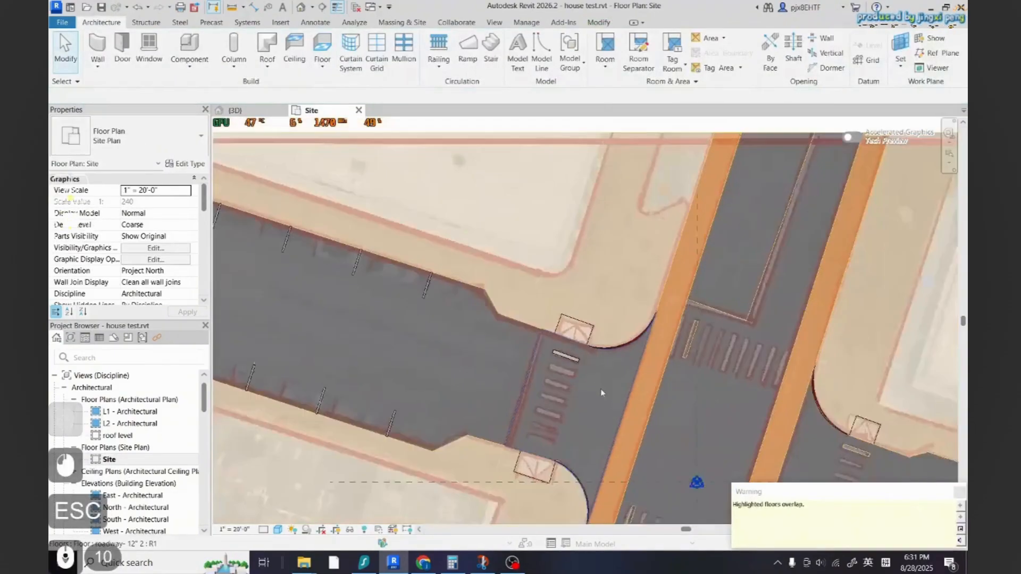
Select the new crosswalk stripe floor and linearly array it across the left road's crosswalk
scroll(644, 356, up, 13)
click(518, 348)
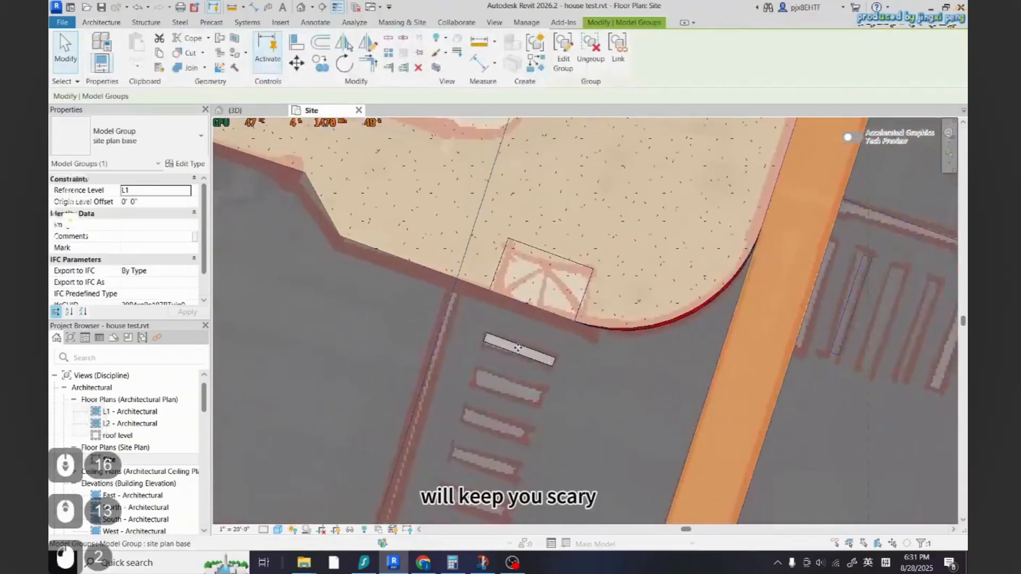
key(Escape)
scroll(512, 348, down, 4)
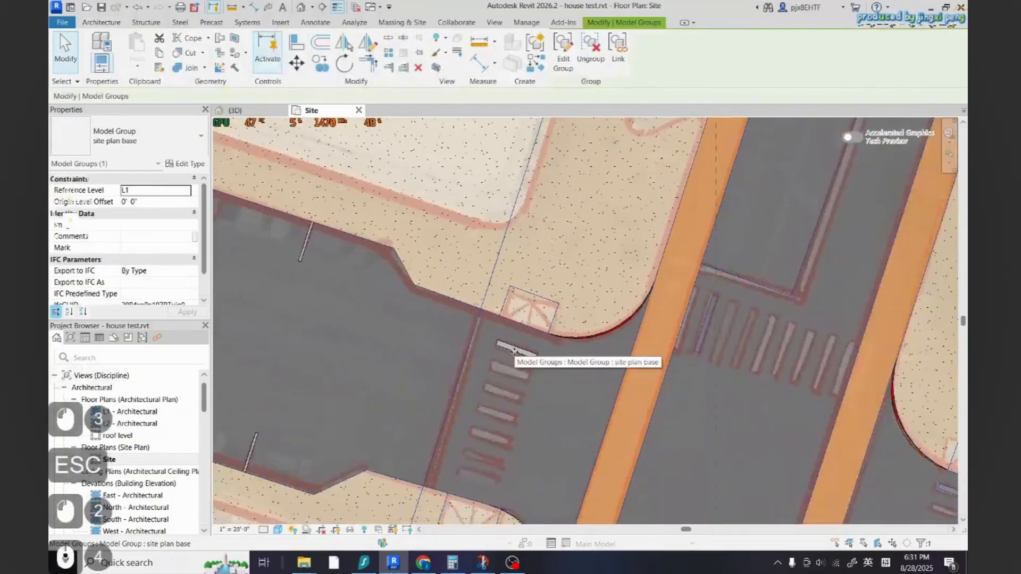
key(Tab)
key(Tab)
click(514, 352)
key(Escape)
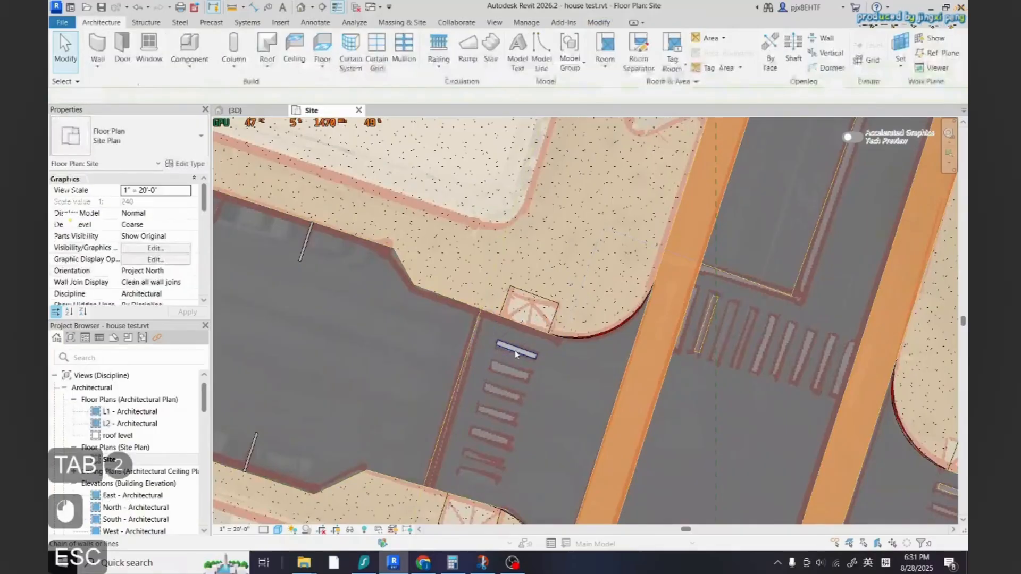
key(Tab)
click(515, 353)
scroll(538, 308, up, 2)
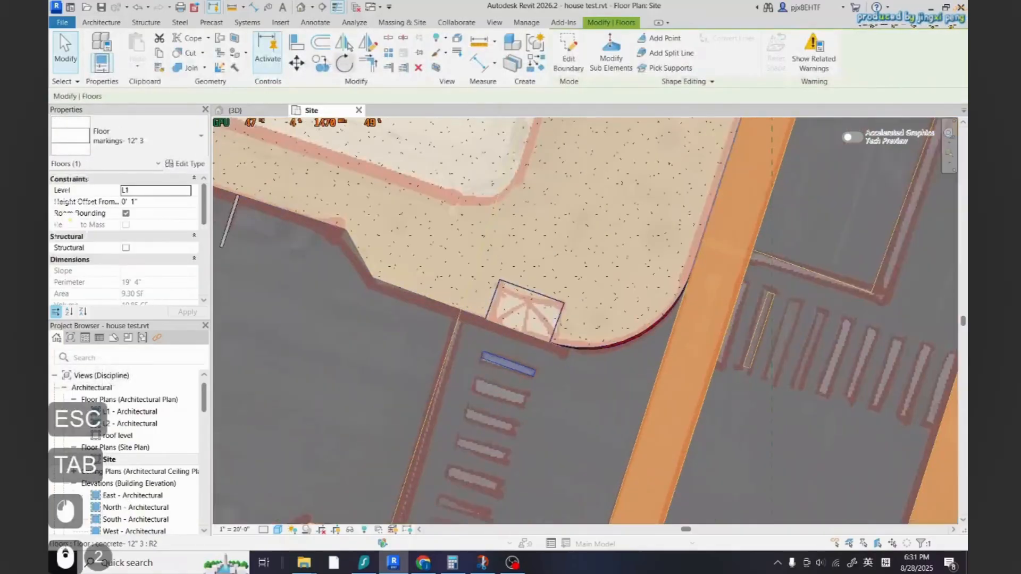
click(388, 52)
scroll(501, 329, up, 9)
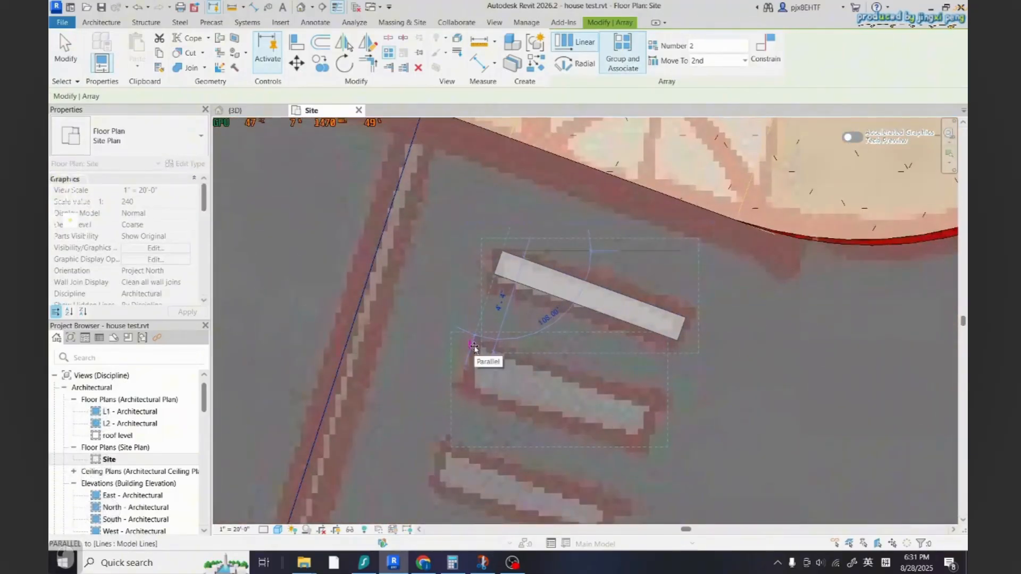
click(476, 338)
scroll(541, 323, down, 10)
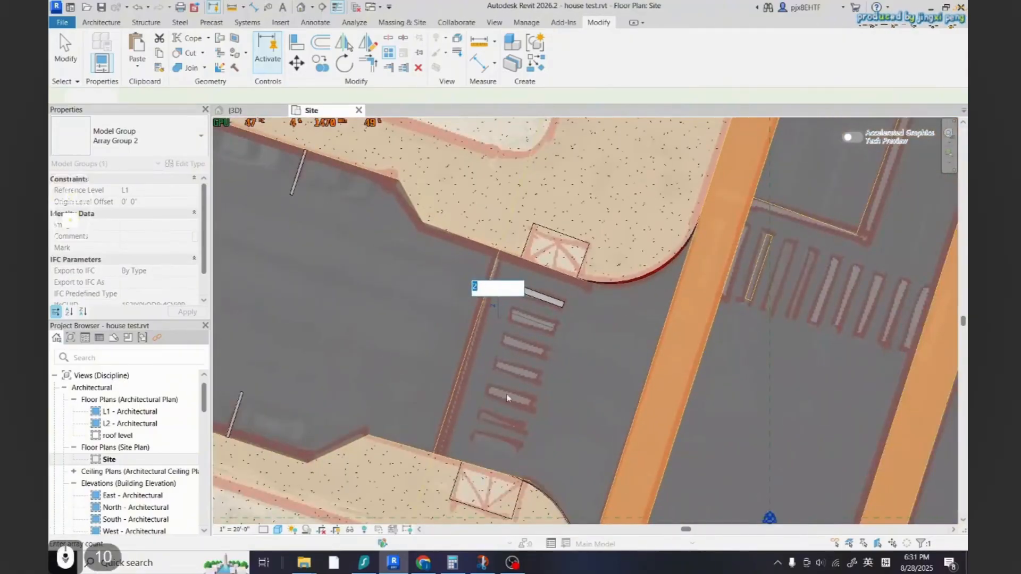
key(Return)
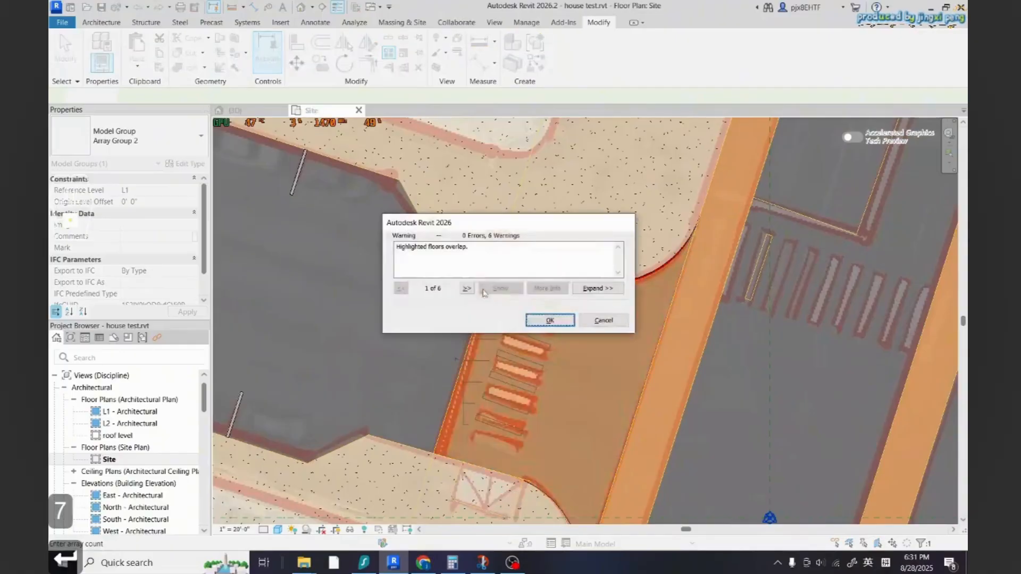
click(550, 321)
key(Escape)
Inspect the arrayed crosswalk stripes, cycling through the overlapping elements at one stripe
scroll(531, 346, down, 5)
scroll(505, 362, up, 5)
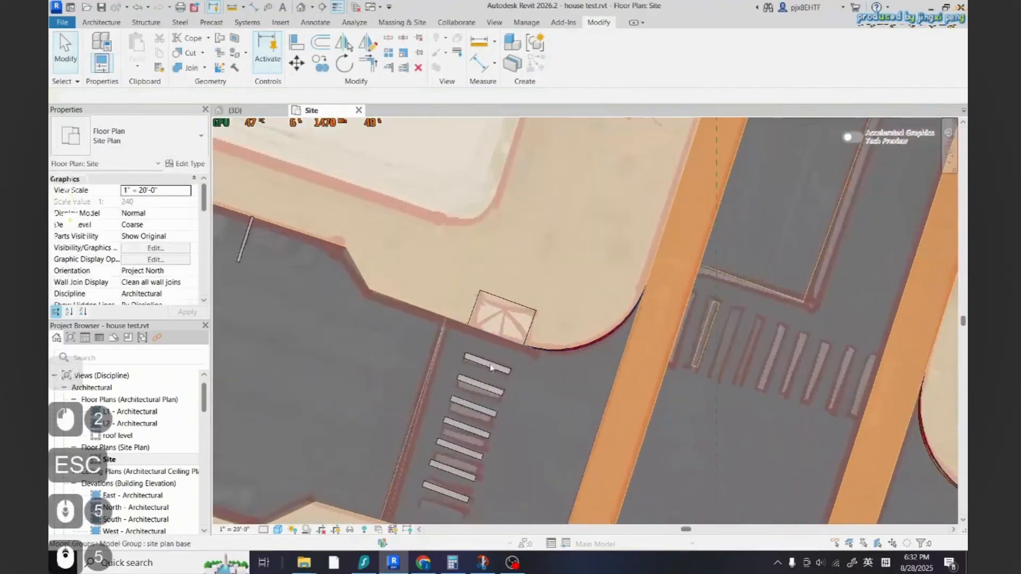
click(492, 365)
key(Tab)
key(Escape)
scroll(529, 383, down, 2)
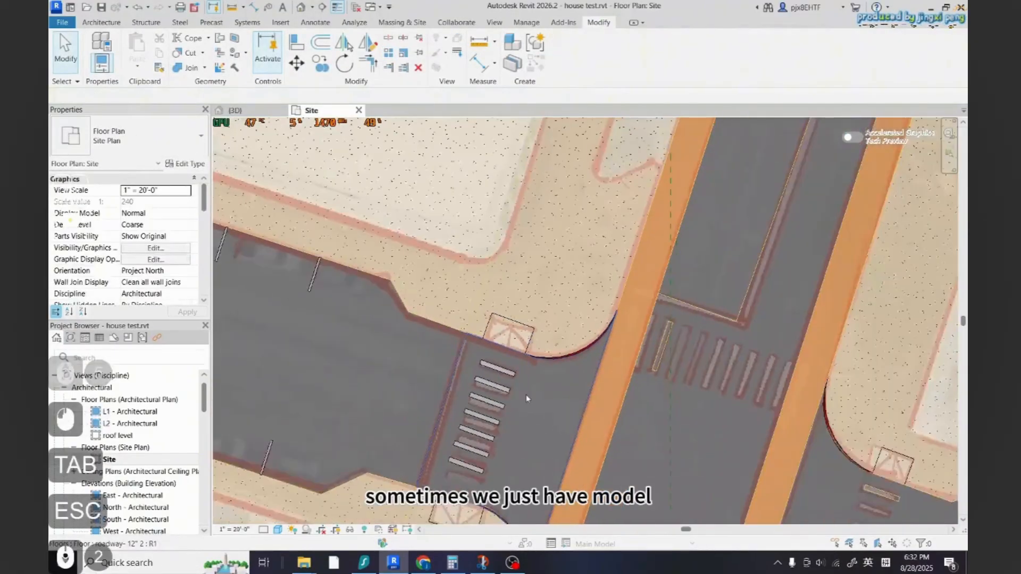
scroll(526, 398, up, 10)
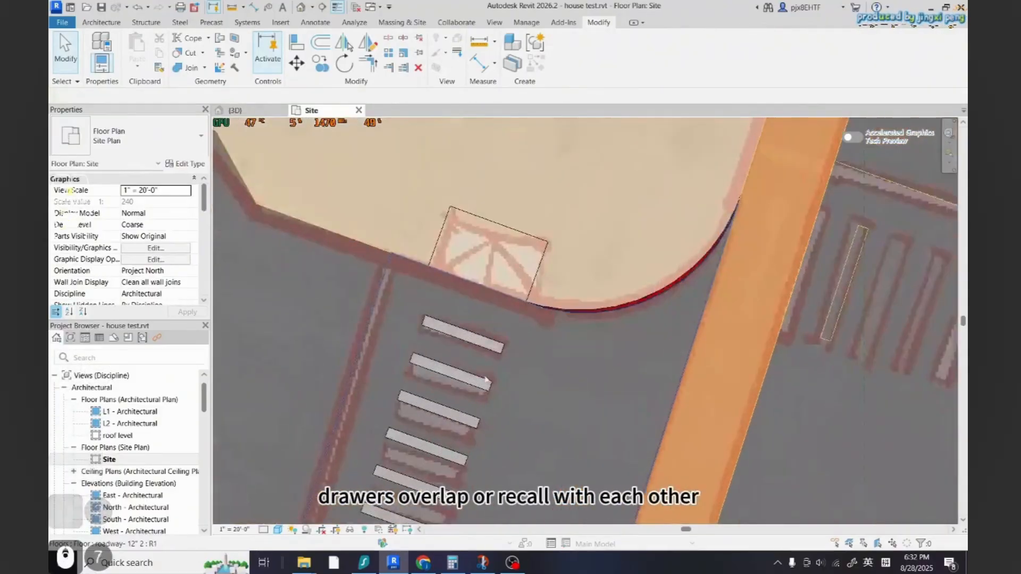
scroll(516, 386, down, 2)
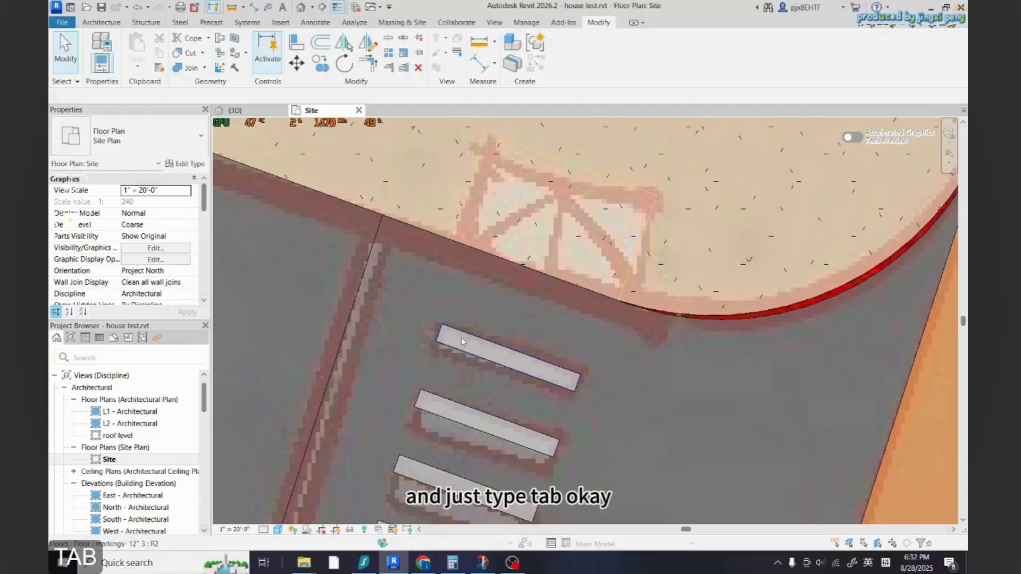
Create a similar marking floor over the first stripe of the upper crosswalk on the vertical road by picking its lines
key(Tab)
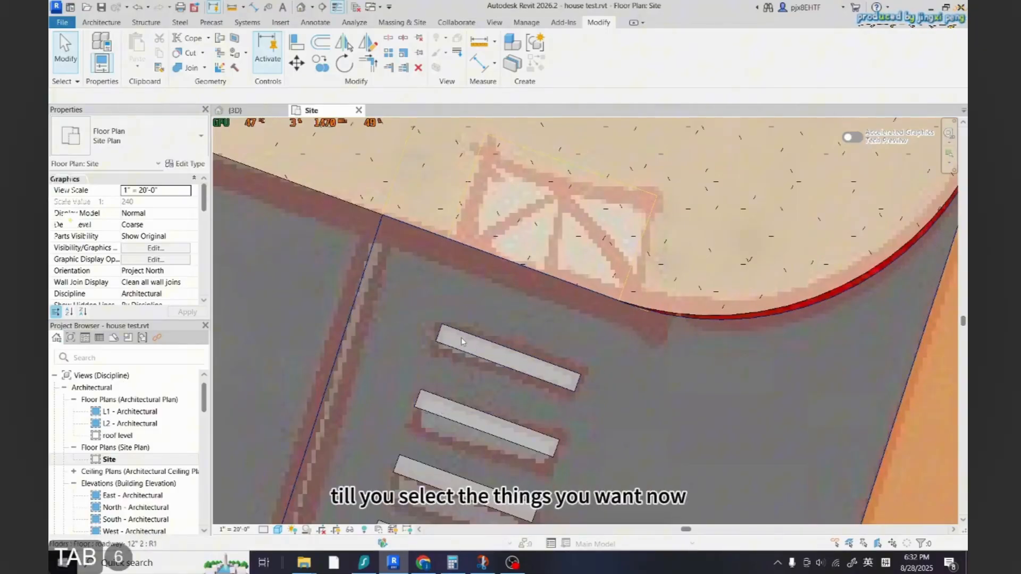
double_click(461, 342)
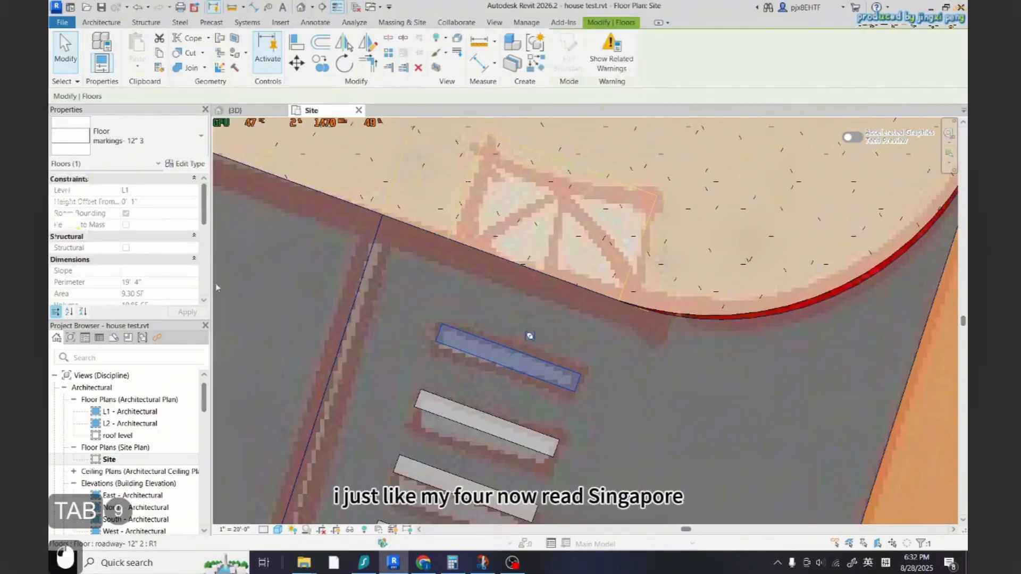
scroll(404, 351, down, 5)
scroll(361, 354, down, 3)
scroll(613, 338, up, 5)
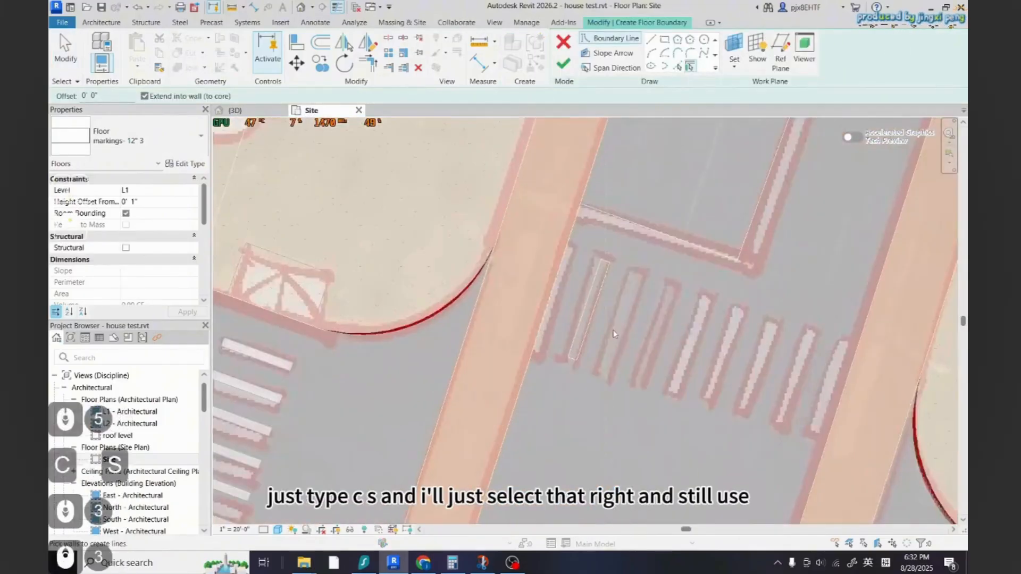
scroll(613, 335, down, 2)
click(678, 67)
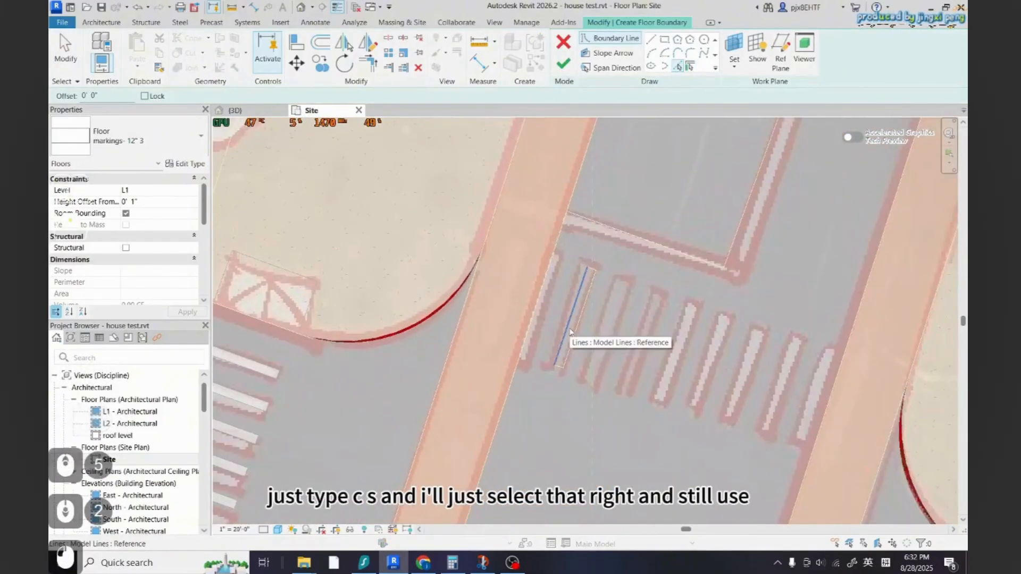
key(Tab)
key(Escape)
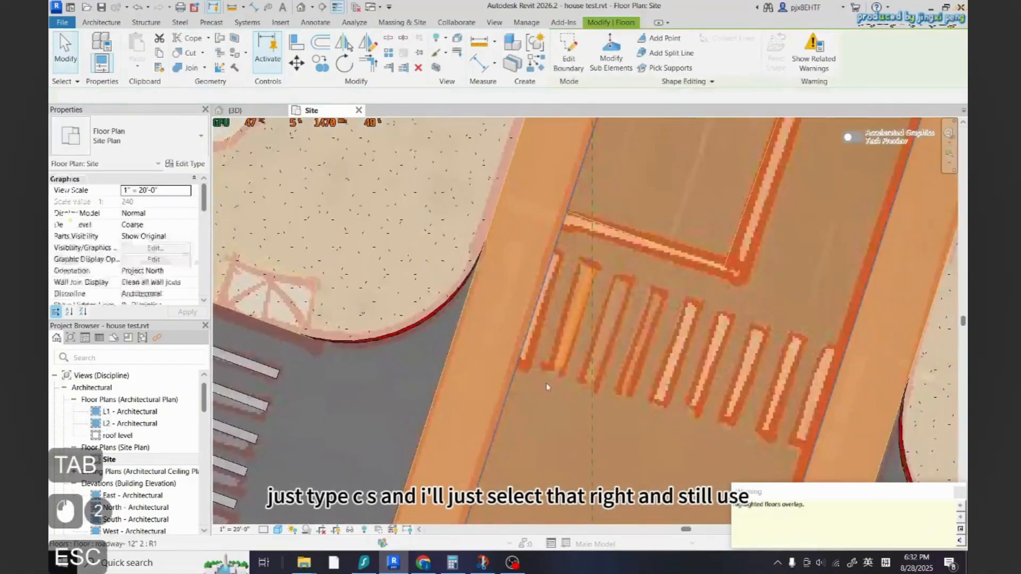
key(Escape)
Linearly array the new upper crosswalk stripe to 8 copies, spaced to the next stripe
scroll(546, 383, down, 4)
scroll(445, 380, up, 4)
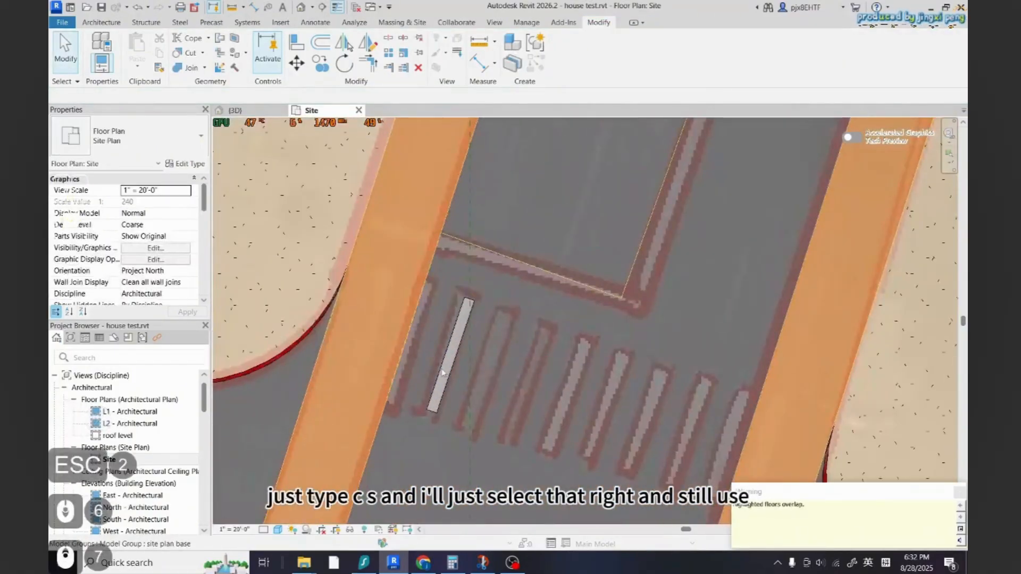
key(Tab)
click(442, 373)
click(389, 53)
scroll(437, 416, up, 7)
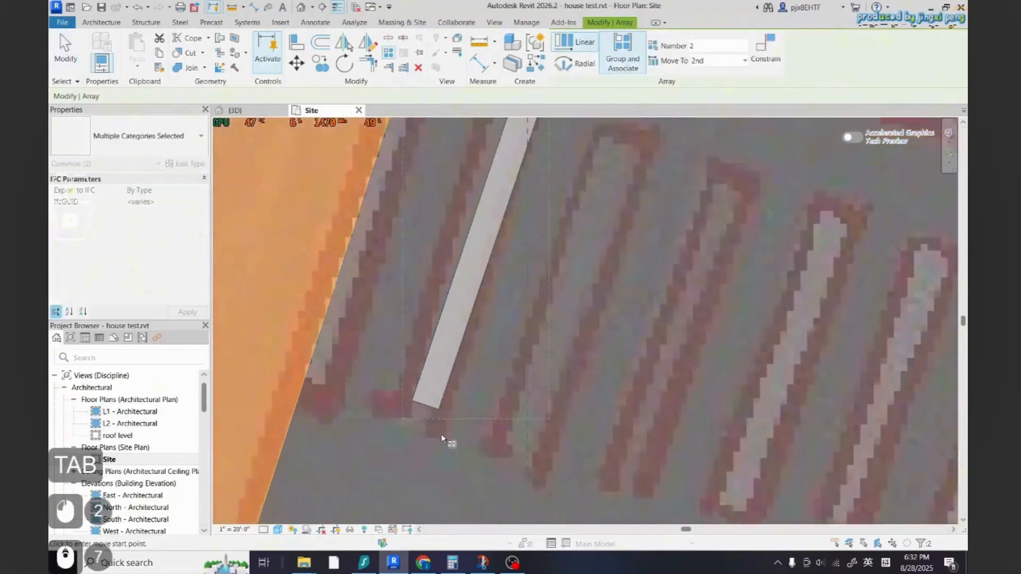
scroll(442, 435, up, 2)
click(404, 390)
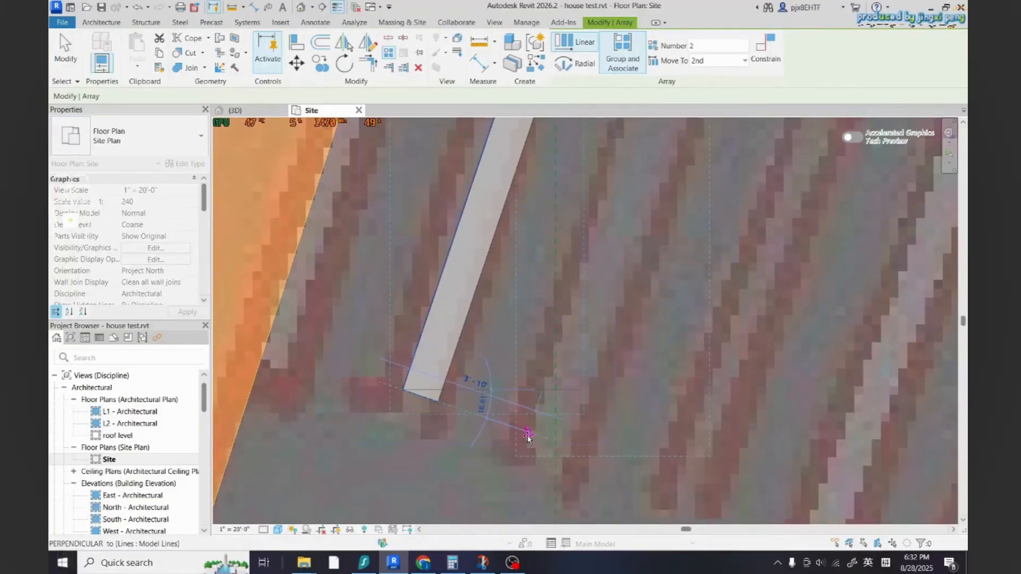
click(516, 427)
scroll(481, 437, down, 8)
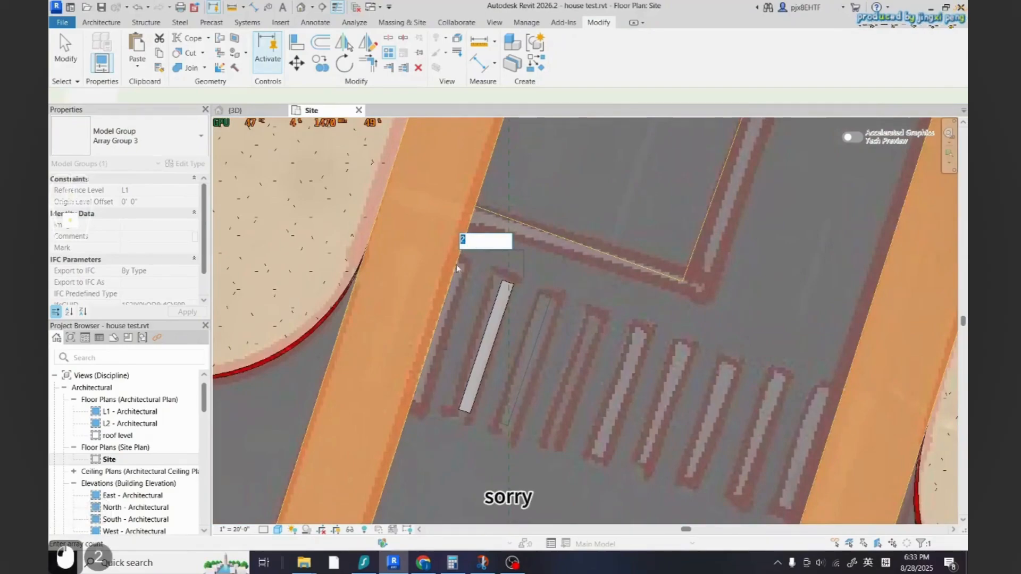
text(8)
key(Return)
key(Escape)
key(Escape)
scroll(726, 356, down, 15)
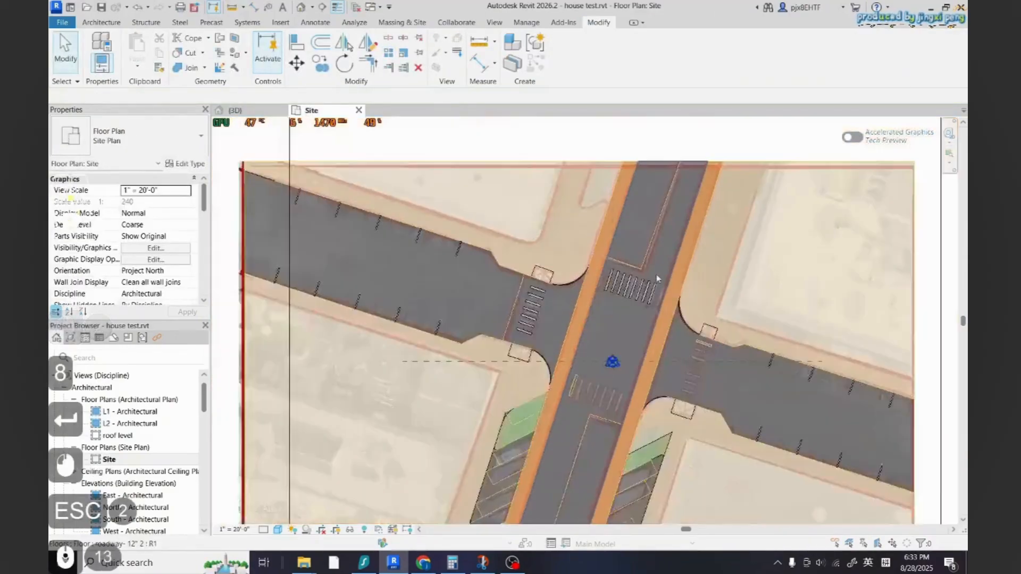
scroll(598, 277, up, 10)
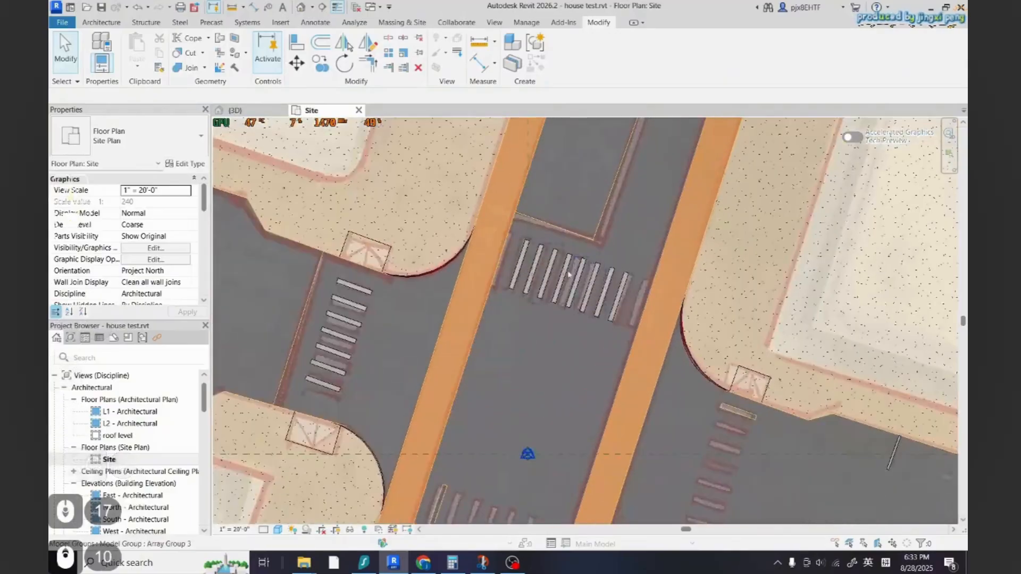
scroll(569, 273, down, 5)
scroll(563, 250, up, 2)
click(561, 239)
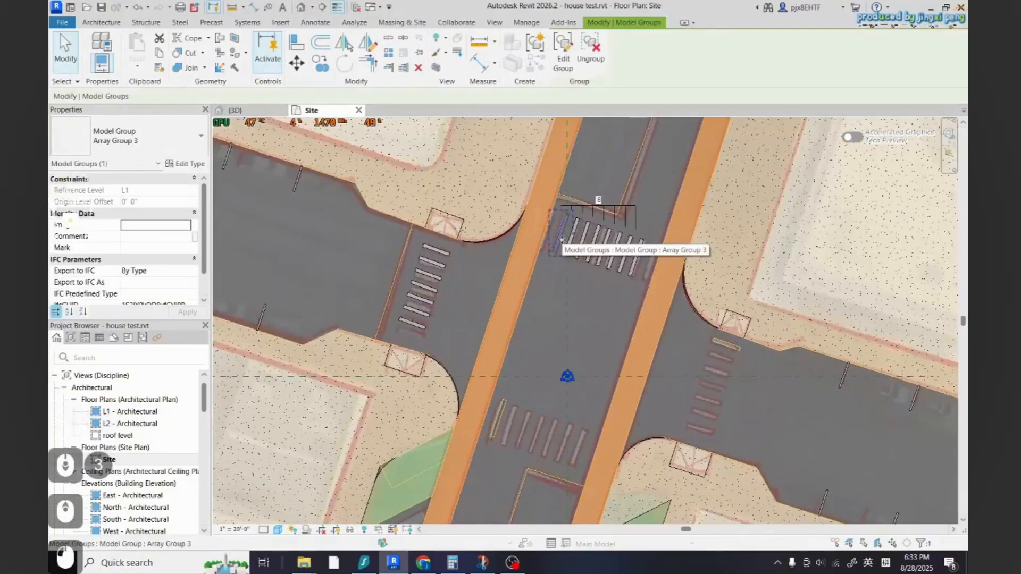
key(c)
key(s)
scroll(519, 440, up, 2)
scroll(570, 258, down, 2)
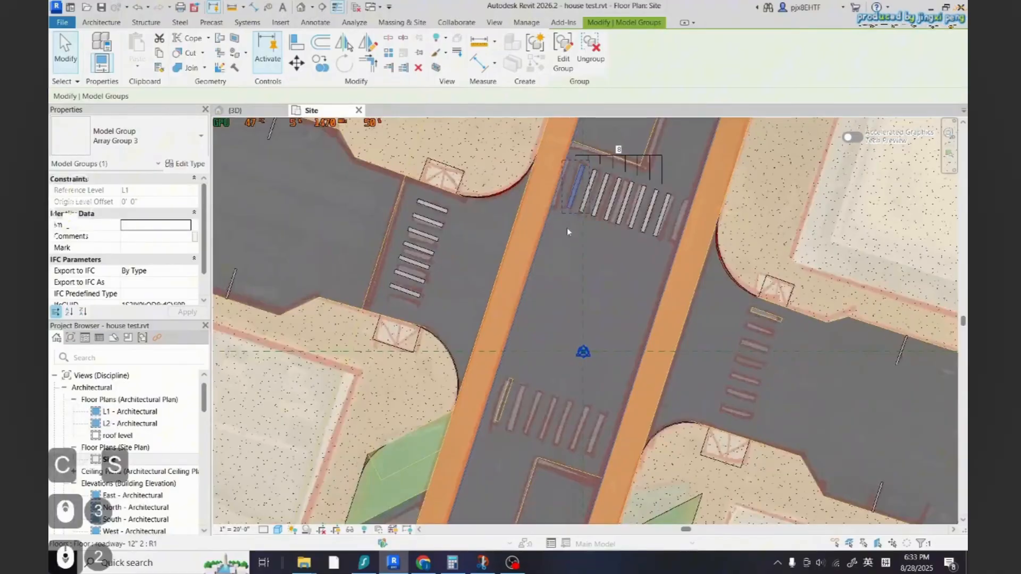
key(Escape)
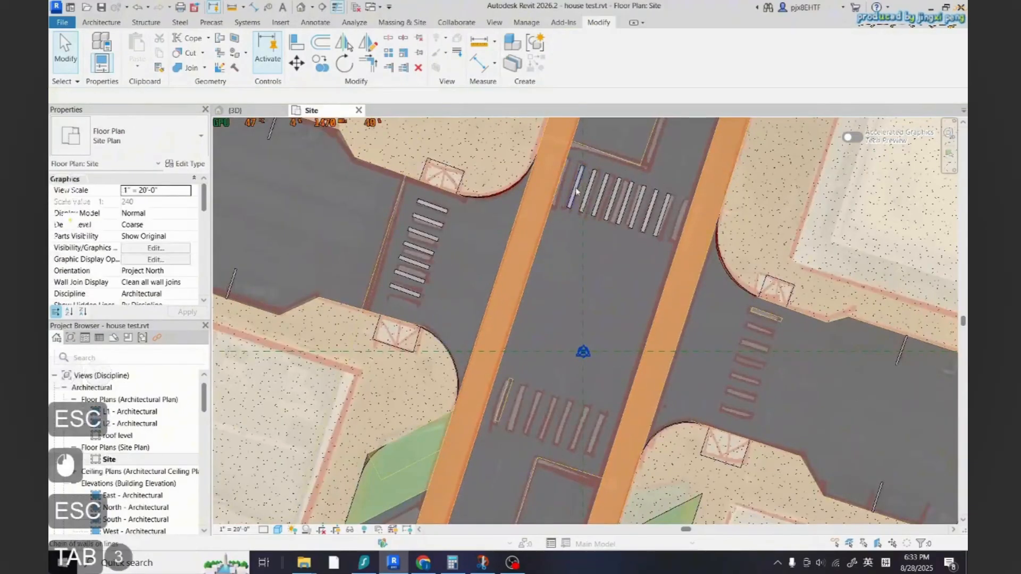
Create a similar marking floor over the first stripe of the lower crosswalk on the vertical road by picking its outline
click(576, 191)
key(Escape)
key(Tab)
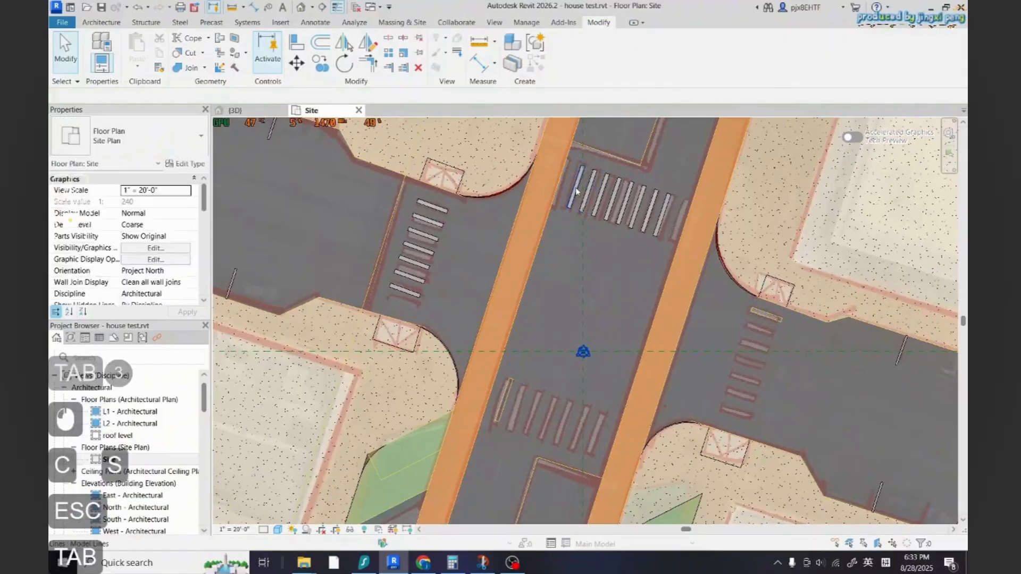
click(576, 189)
key(c)
key(s)
scroll(505, 398, up, 6)
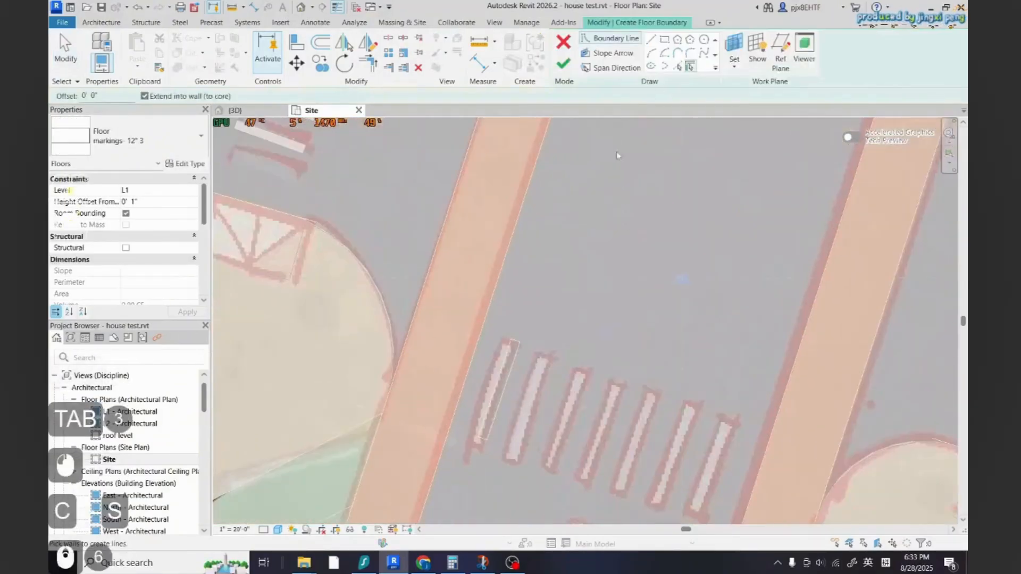
click(676, 66)
key(Tab)
click(501, 390)
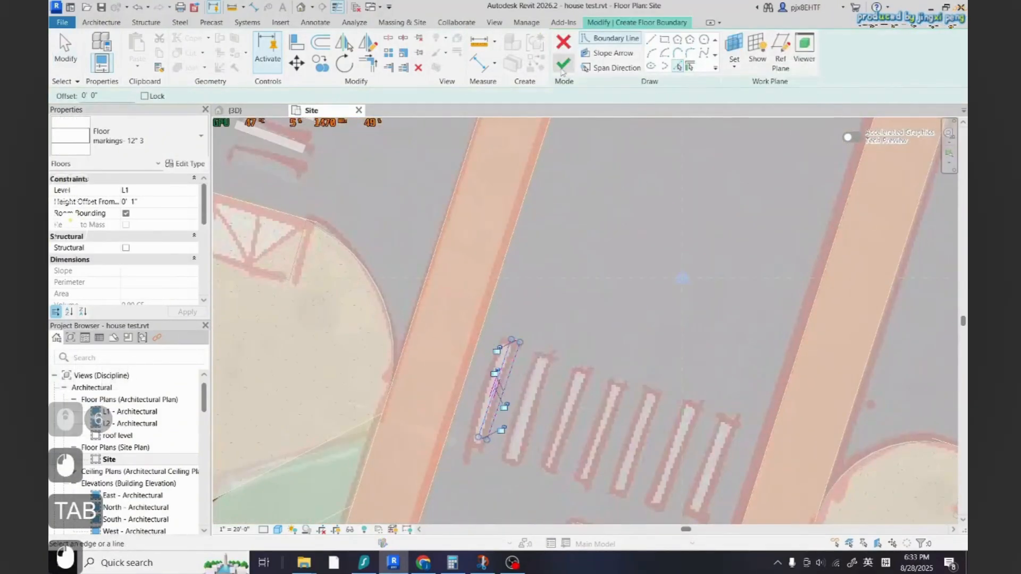
click(563, 63)
Select the new lower crosswalk stripe floor and linearly array it to 7 copies, spaced to the next stripe
key(Escape)
key(Tab)
click(502, 383)
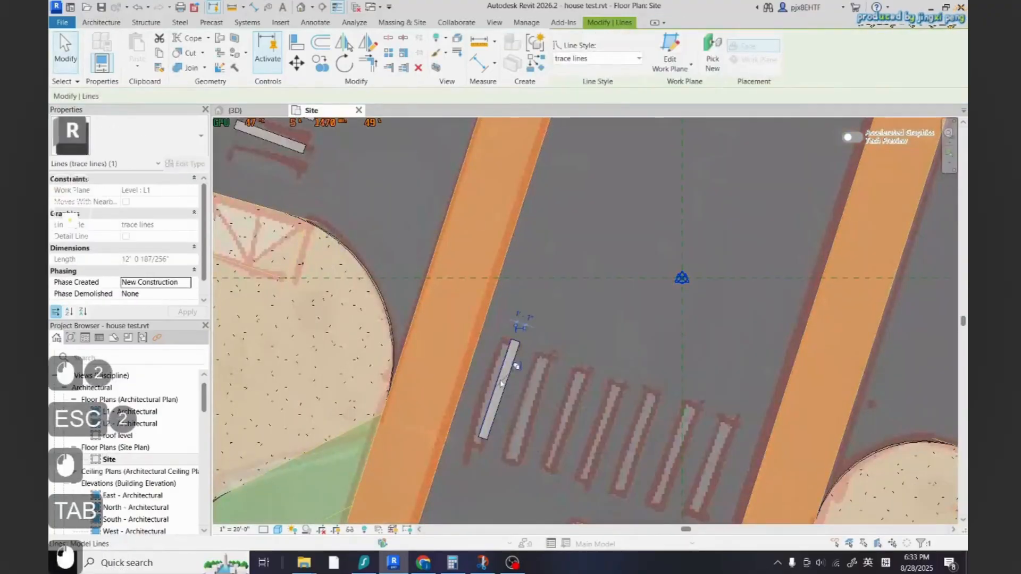
key(Escape)
key(Escape)
key(Tab)
click(501, 383)
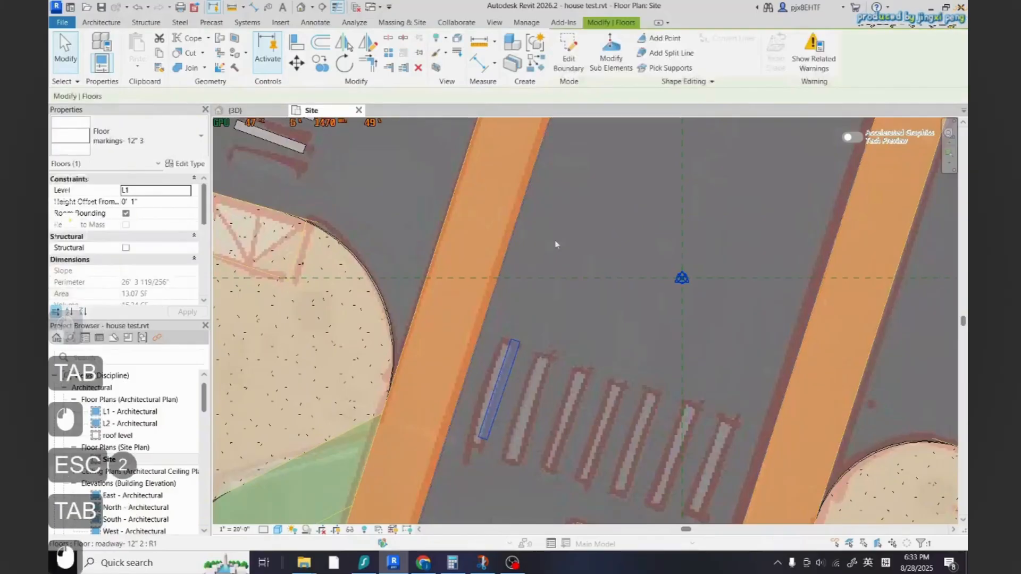
click(388, 53)
scroll(572, 376, up, 6)
click(444, 296)
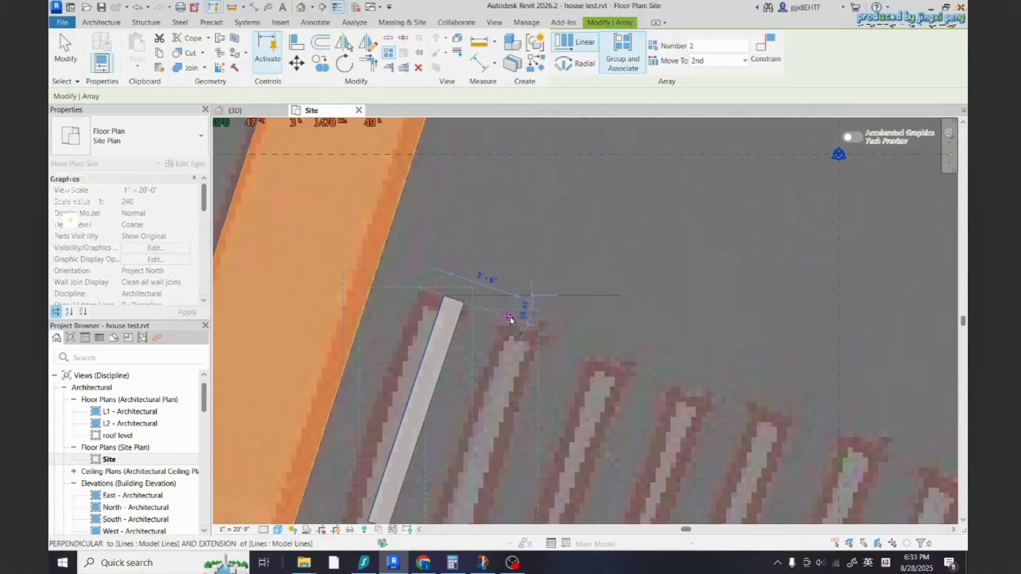
click(509, 317)
scroll(549, 298, down, 3)
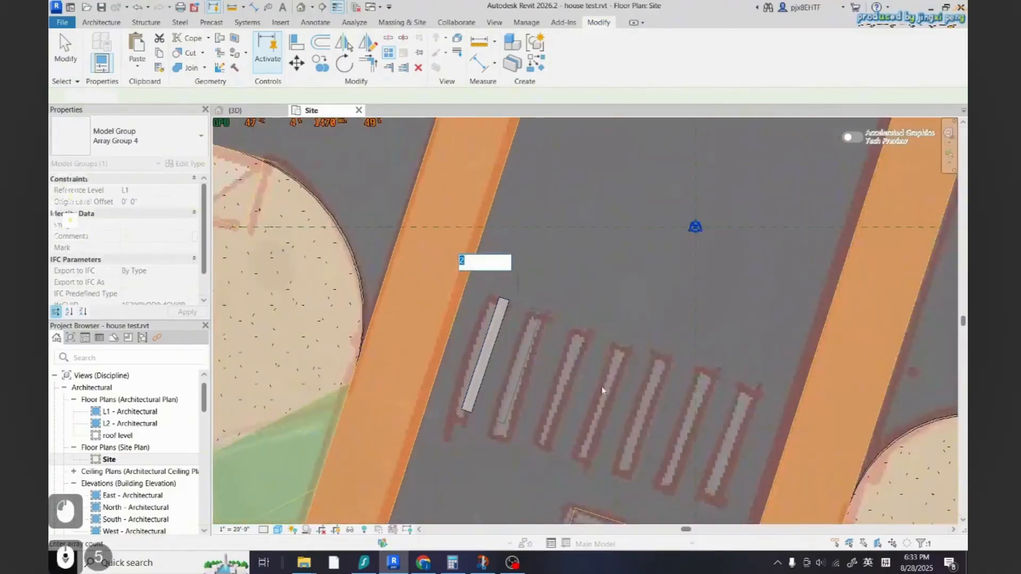
text(7)
key(Return)
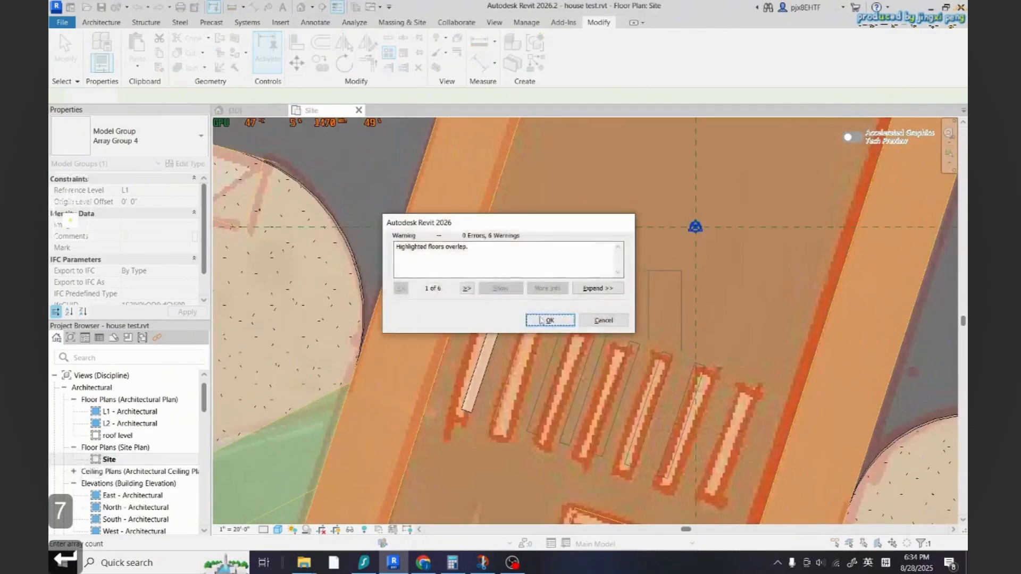
key(Escape)
key(Escape)
Create a similar marking floor over the first stripe of the right road's crosswalk by picking its lines
scroll(551, 356, down, 7)
scroll(553, 358, up, 10)
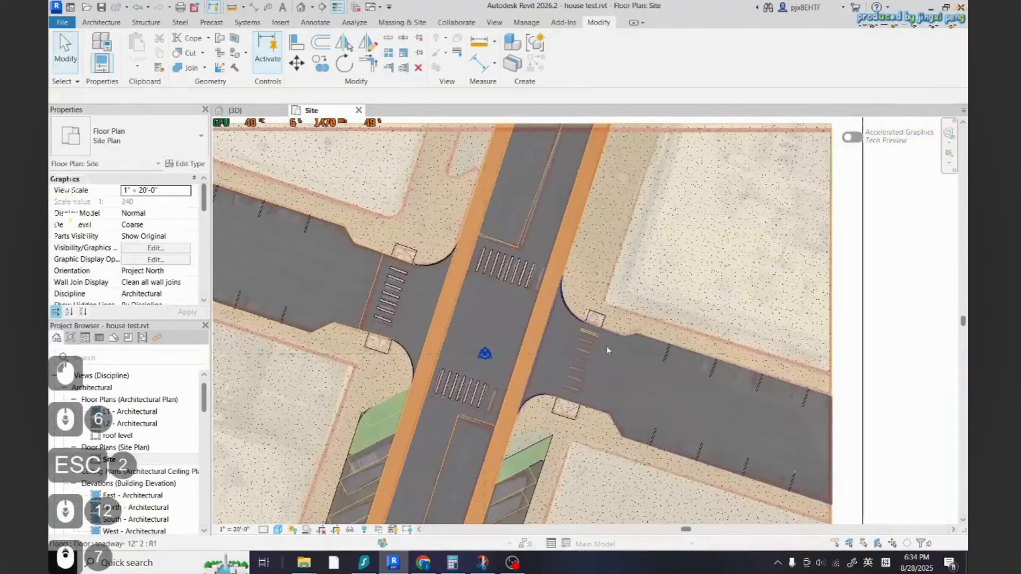
scroll(426, 425, up, 5)
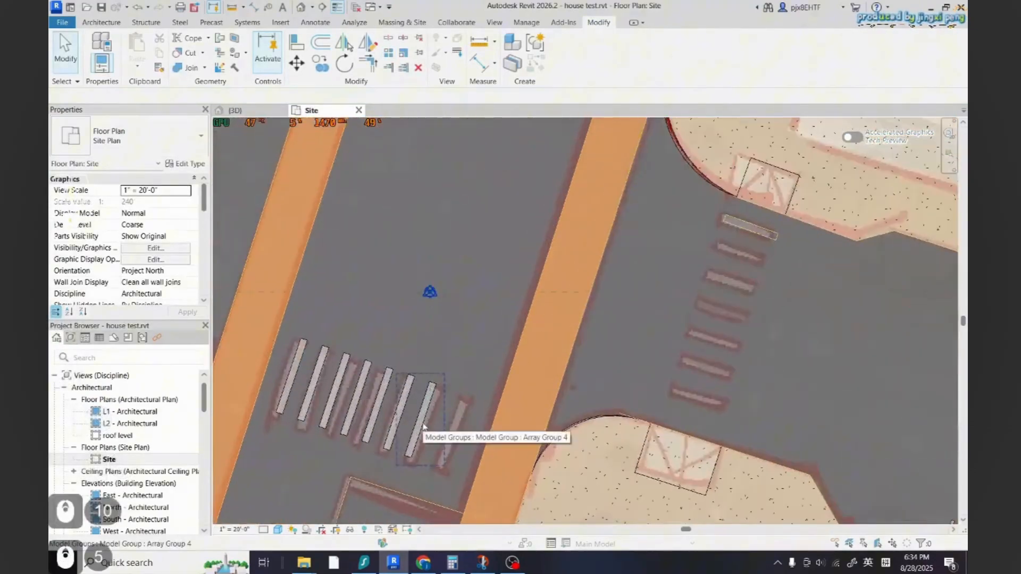
key(Tab)
click(423, 425)
key(c)
key(s)
scroll(715, 201, up, 4)
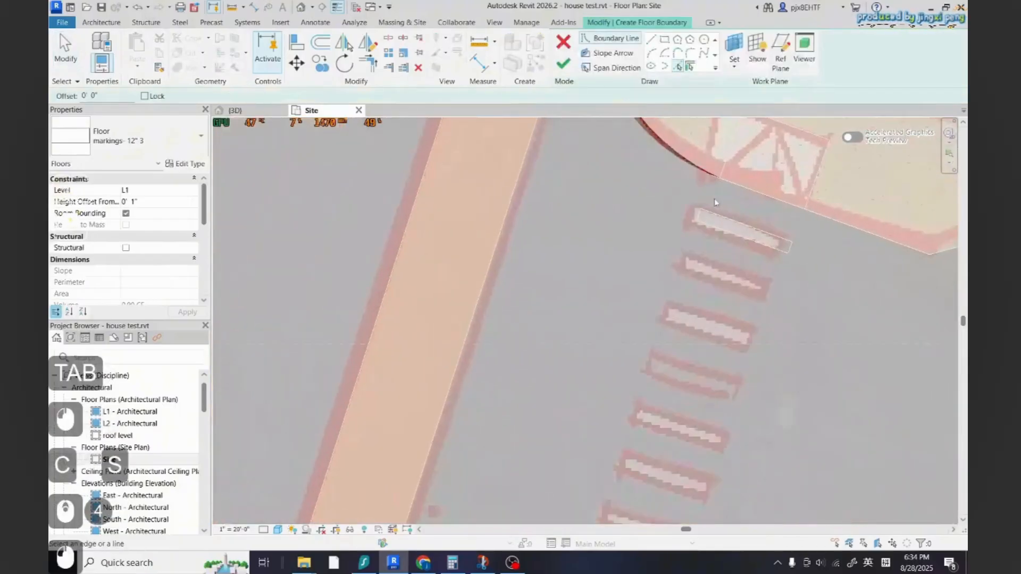
key(Tab)
key(Tab)
click(717, 215)
key(Tab)
click(717, 216)
click(563, 64)
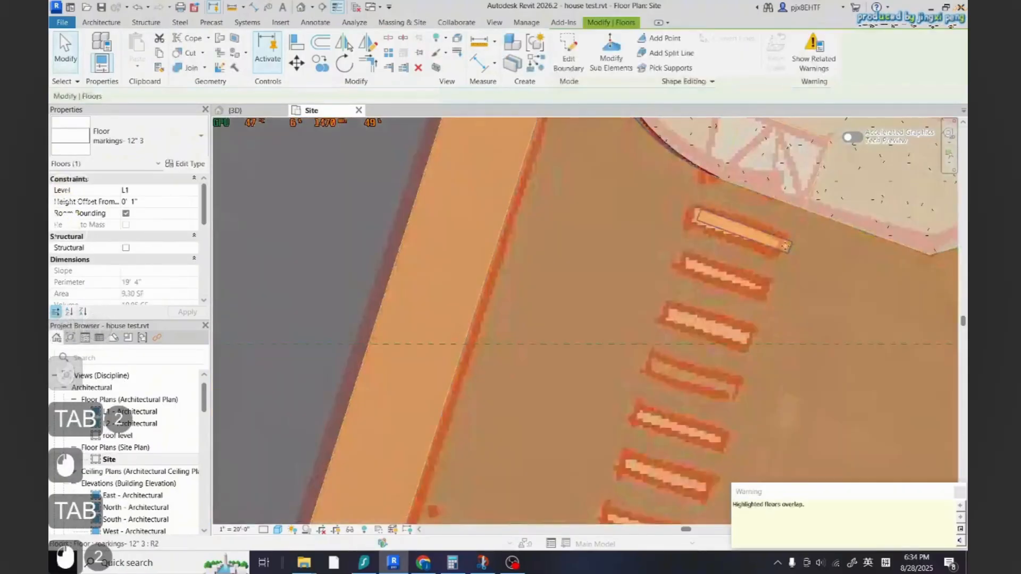
Linearly array the right road's crosswalk stripe floor to 7 copies, spaced to the next stripe
key(Escape)
click(786, 245)
click(389, 53)
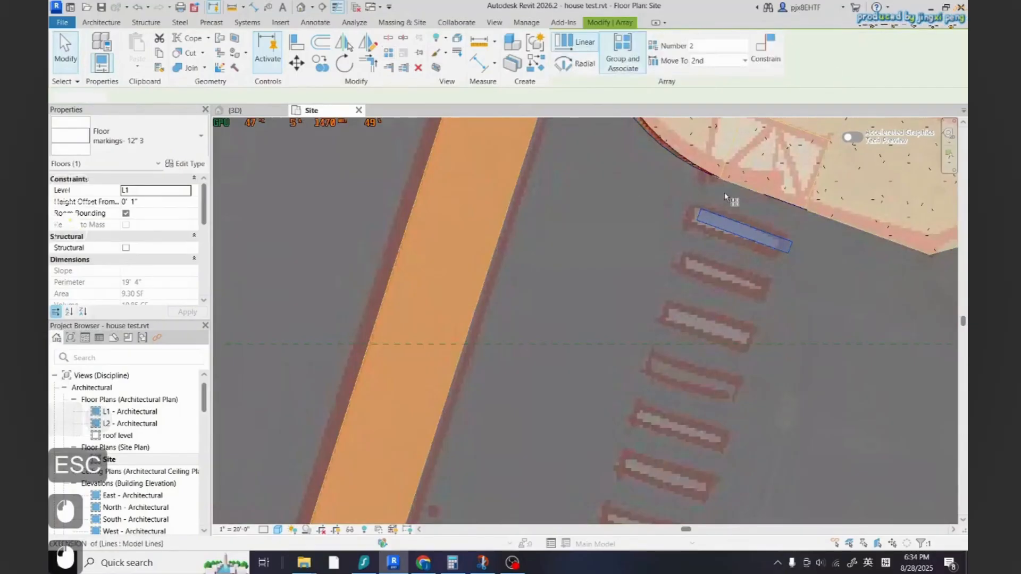
scroll(725, 196, up, 6)
click(684, 224)
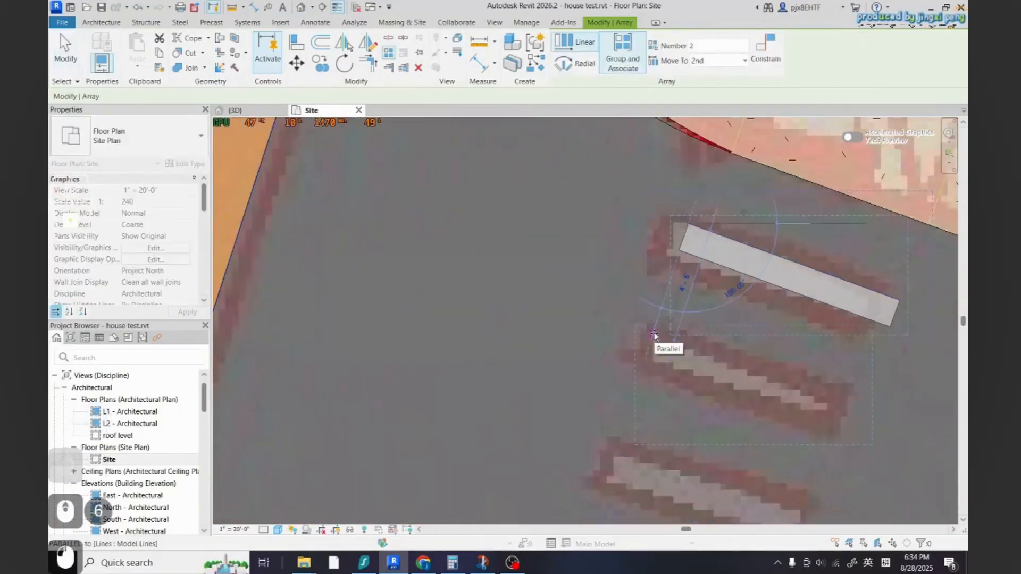
click(653, 337)
scroll(622, 267, down, 5)
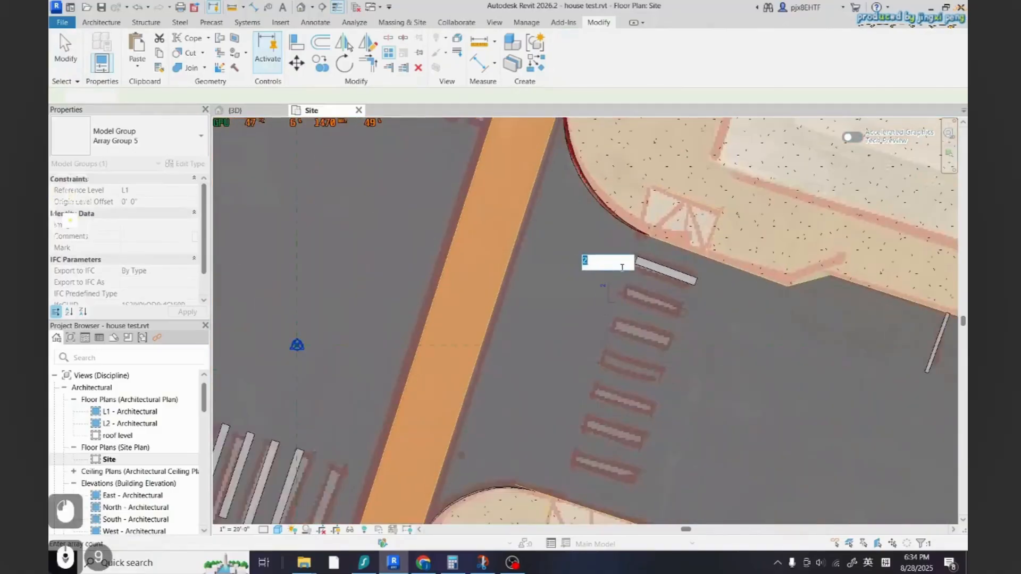
text(7)
key(Return)
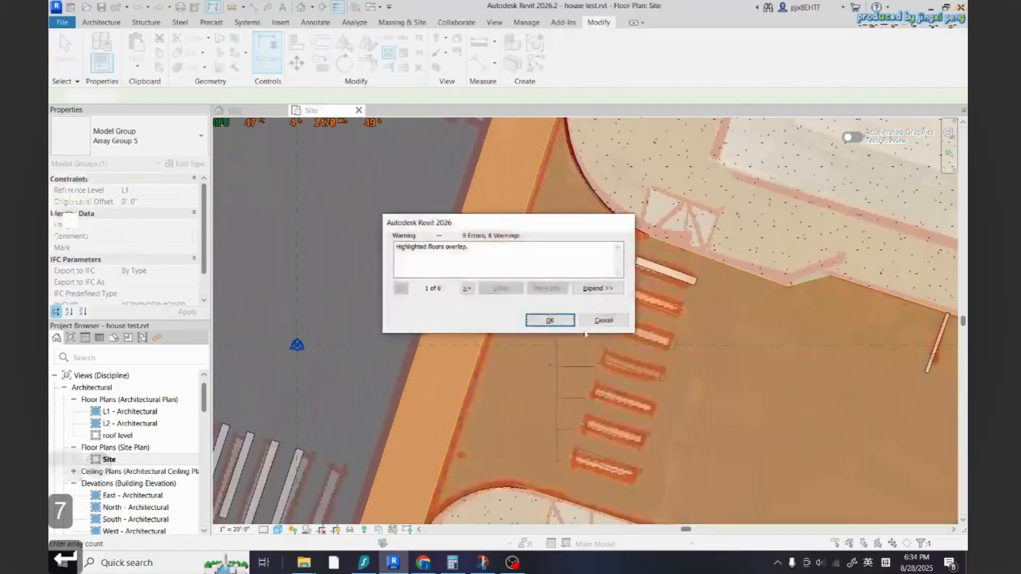
click(551, 323)
key(Escape)
Examine the crosswalk stripes across the whole intersection
scroll(542, 425, down, 8)
key(Escape)
scroll(542, 428, down, 6)
scroll(542, 427, up, 3)
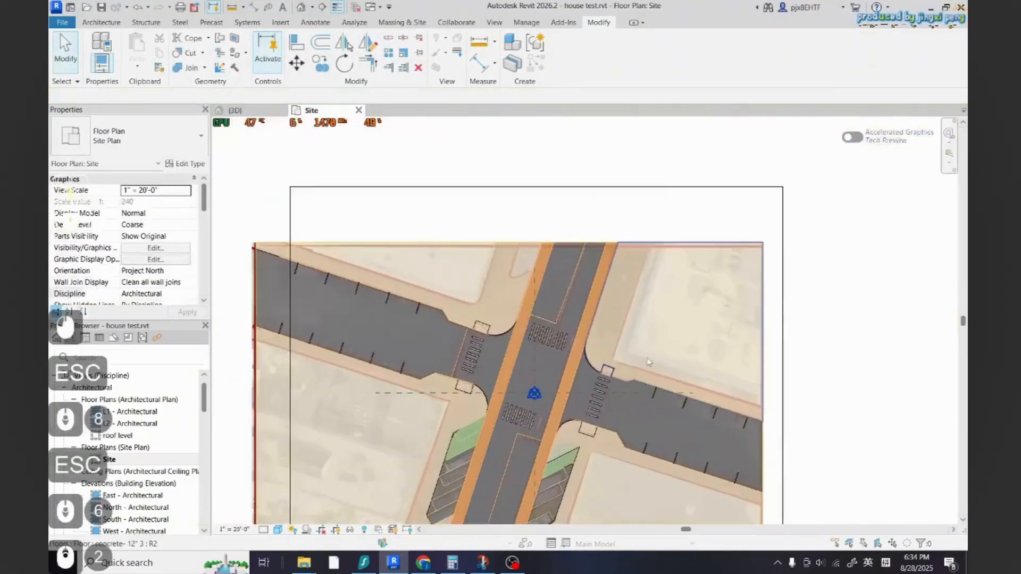
scroll(542, 425, down, 4)
scroll(550, 393, up, 12)
scroll(551, 388, down, 3)
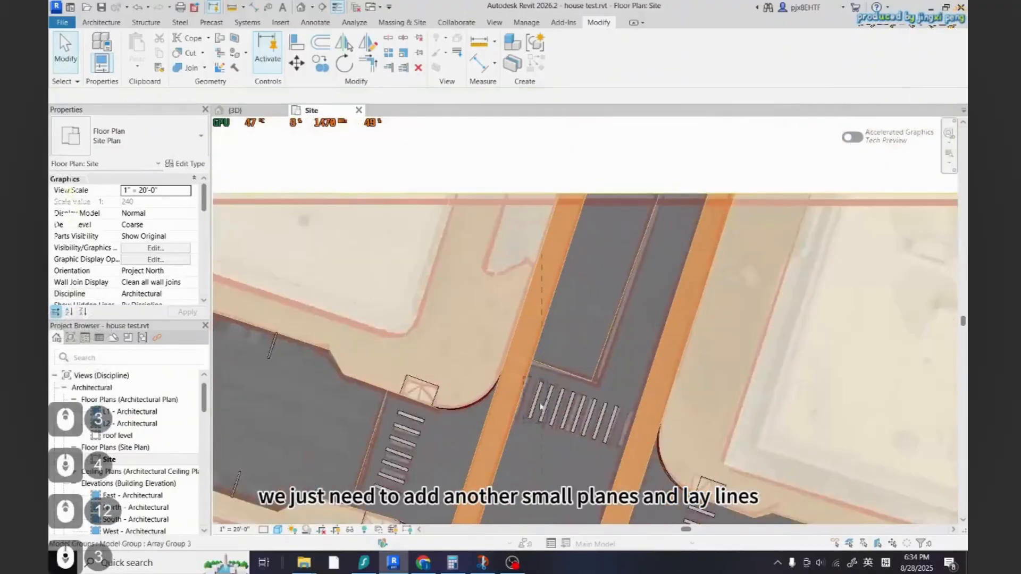
scroll(596, 272, down, 5)
scroll(483, 370, up, 3)
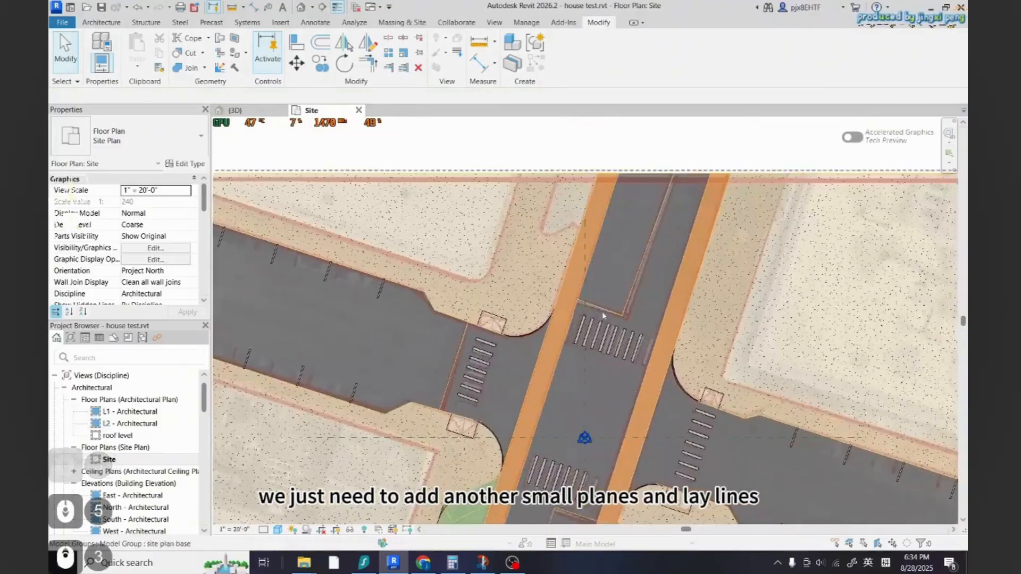
scroll(602, 311, down, 3)
scroll(595, 465, up, 4)
scroll(545, 319, down, 3)
scroll(556, 369, up, 2)
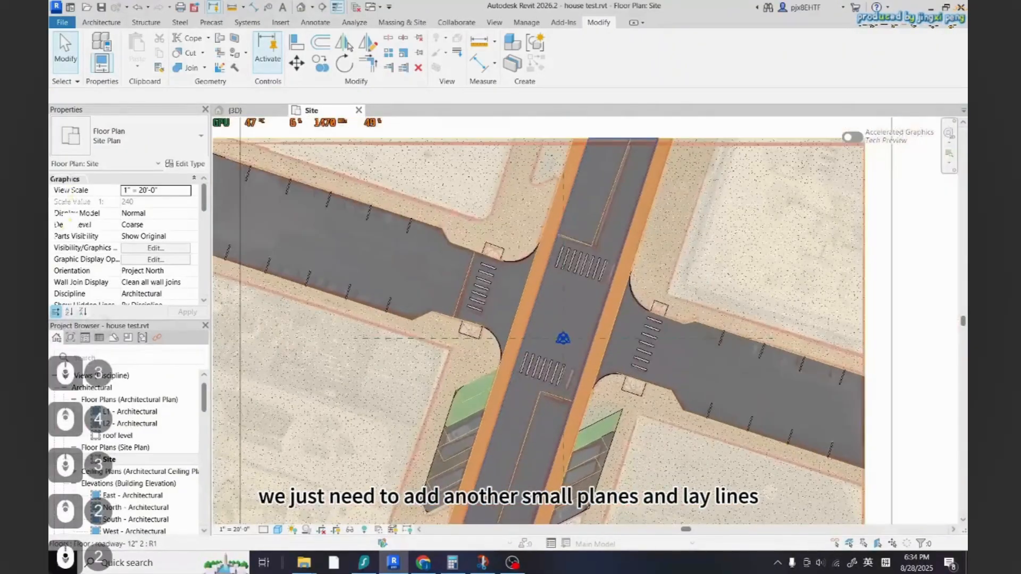
scroll(471, 319, up, 9)
Start a similar marking floor and pick the dashed lane line beside the left road's crosswalk as its first boundary
click(483, 339)
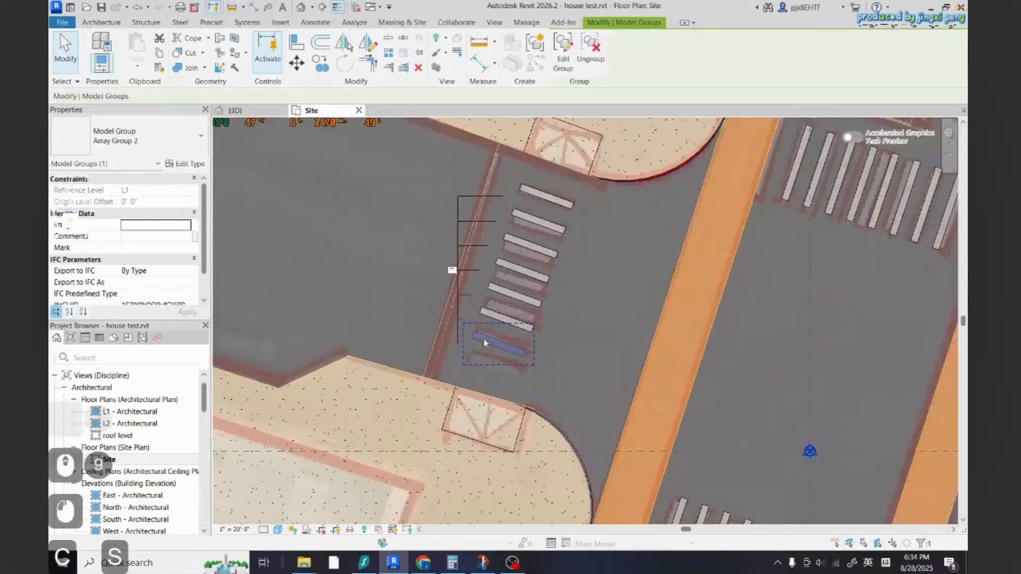
key(Escape)
key(Escape)
key(Tab)
key(Tab)
click(555, 198)
key(c)
key(s)
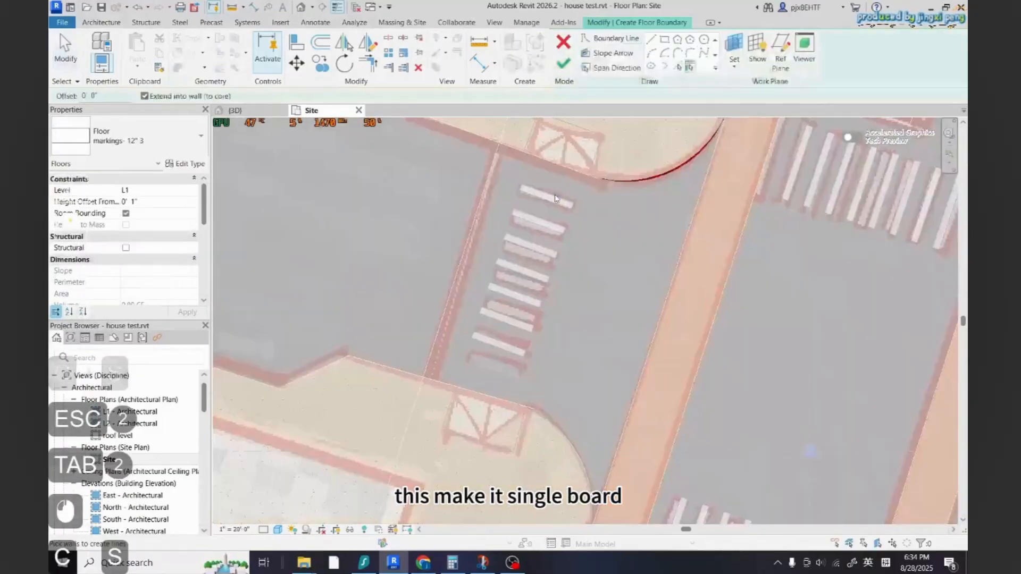
click(678, 65)
scroll(437, 287, up, 2)
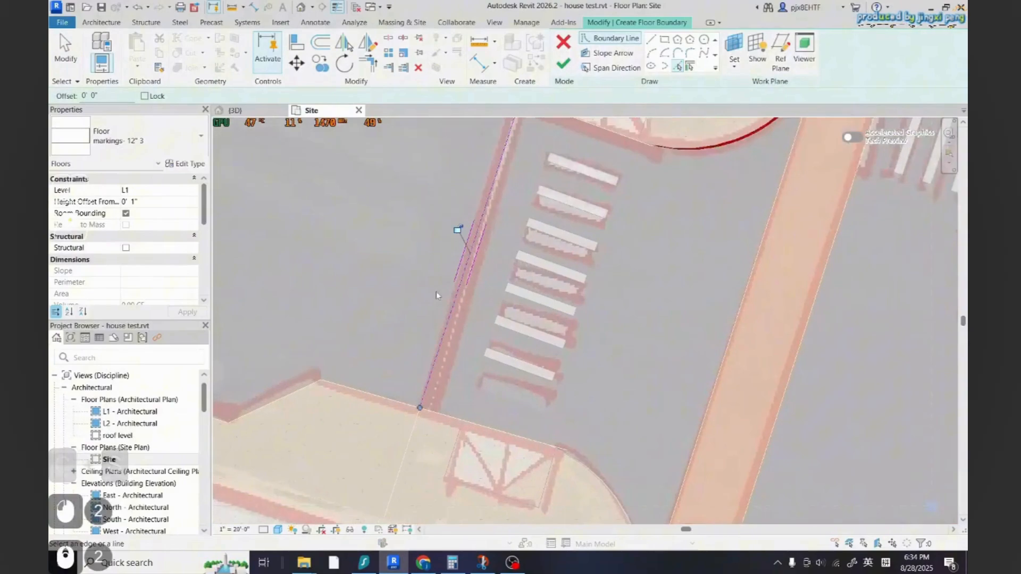
Offset a copy of the boundary line 0' 6", close both ends with lines, and finish the lane-line floor
key(o)
key(f)
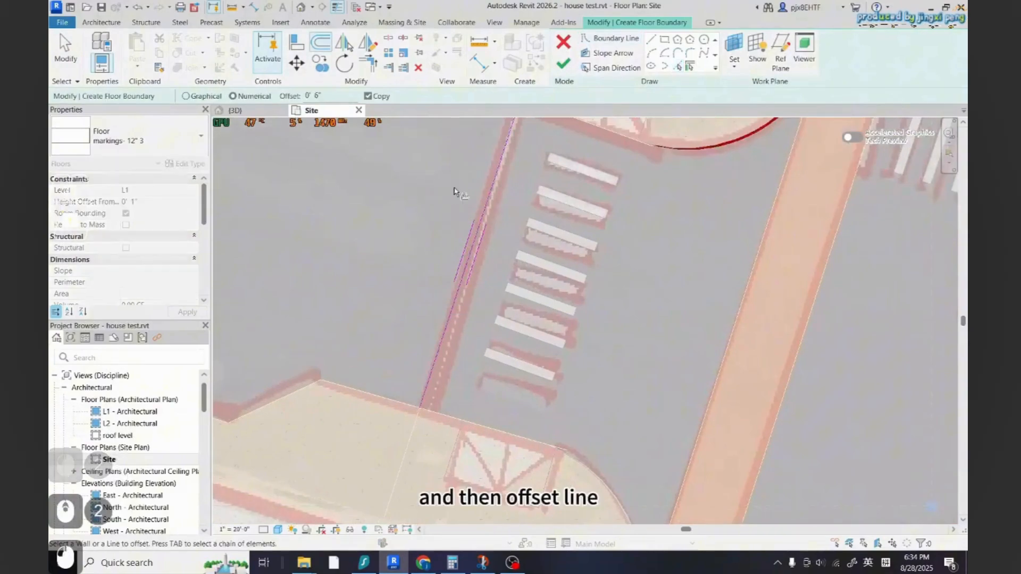
click(494, 187)
scroll(467, 330, down, 3)
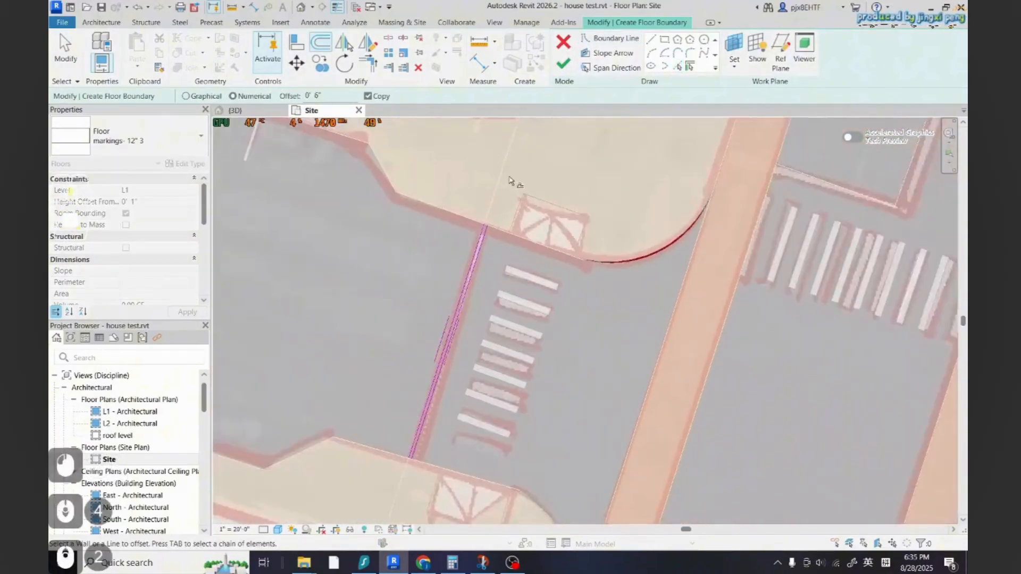
key(l)
key(i)
scroll(493, 249, up, 4)
click(492, 249)
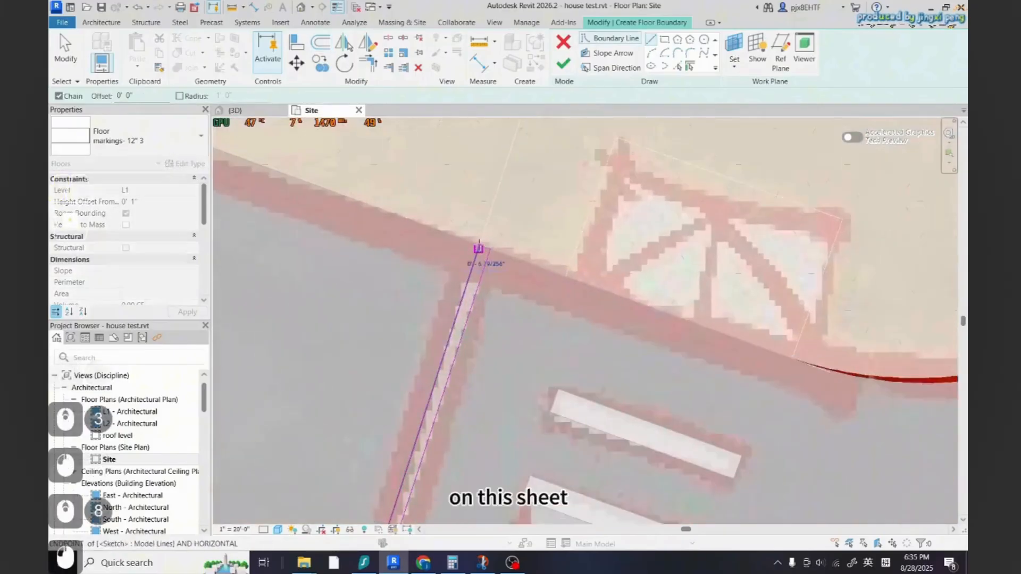
click(479, 246)
scroll(508, 235, down, 12)
scroll(455, 380, up, 12)
scroll(481, 341, down, 3)
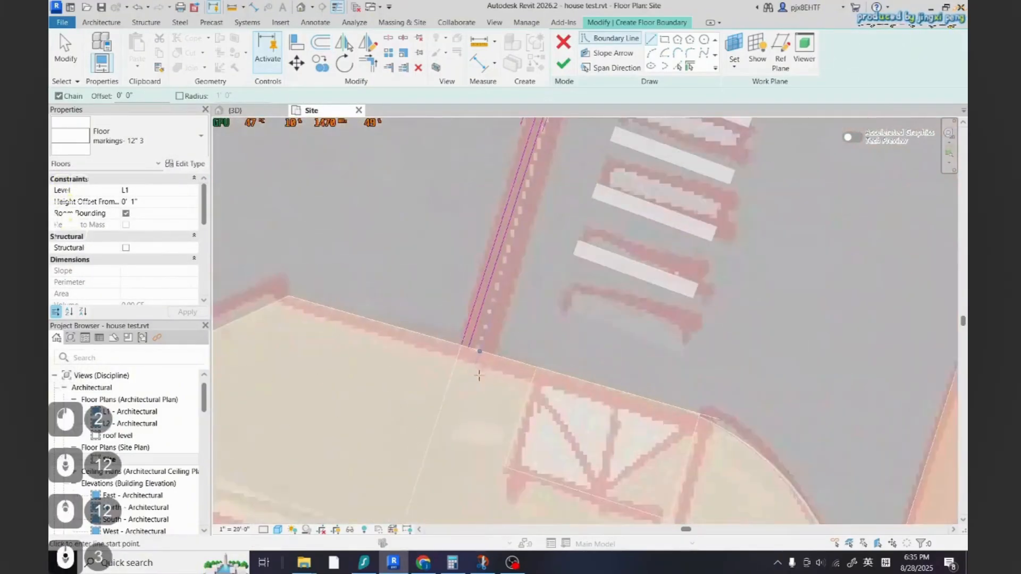
key(Escape)
scroll(469, 327, up, 3)
click(459, 349)
click(470, 351)
click(563, 64)
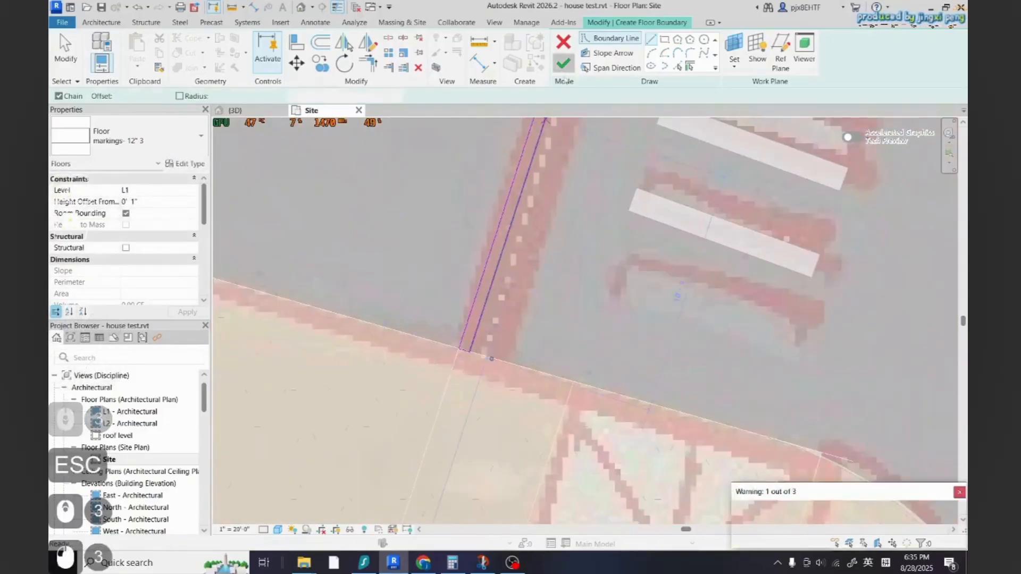
Edit the lane-line floor's boundary and delete the offset line and both end lines
scroll(374, 467, down, 5)
key(Escape)
scroll(372, 473, down, 12)
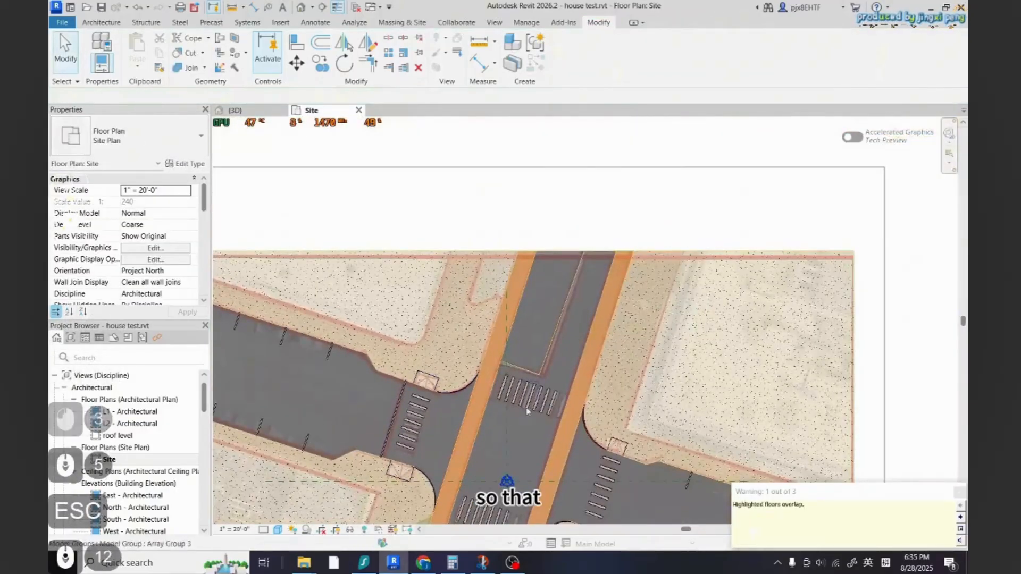
scroll(527, 411, up, 10)
double_click(448, 420)
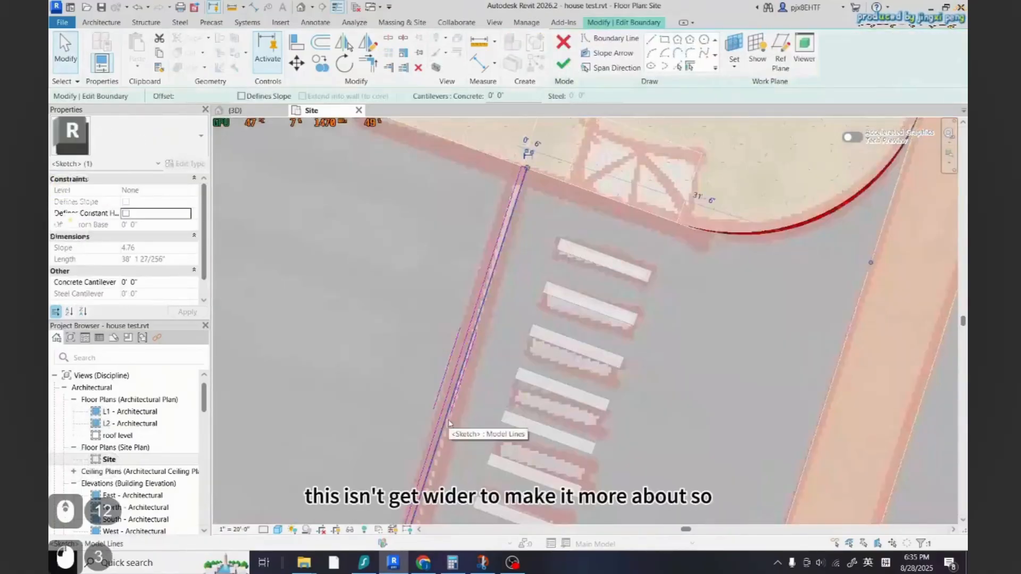
key(Delete)
scroll(532, 193, up, 4)
click(534, 161)
key(Delete)
scroll(534, 161, down, 10)
scroll(490, 346, up, 12)
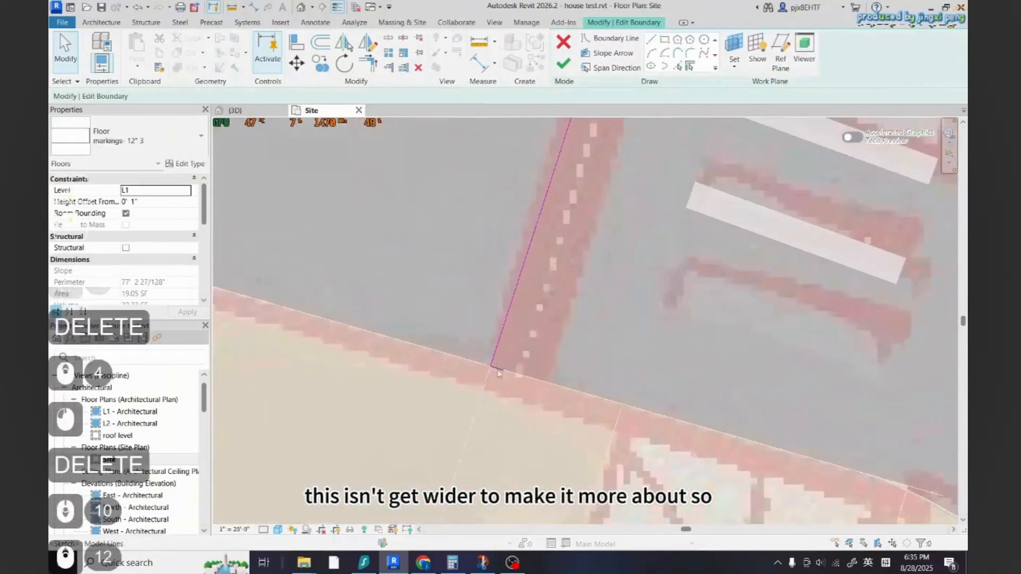
click(497, 370)
key(Delete)
Re-offset the lane-line boundary 0' 6", close both ends with short lines, and finish the lane-line floor
scroll(374, 413, down, 5)
key(o)
key(f)
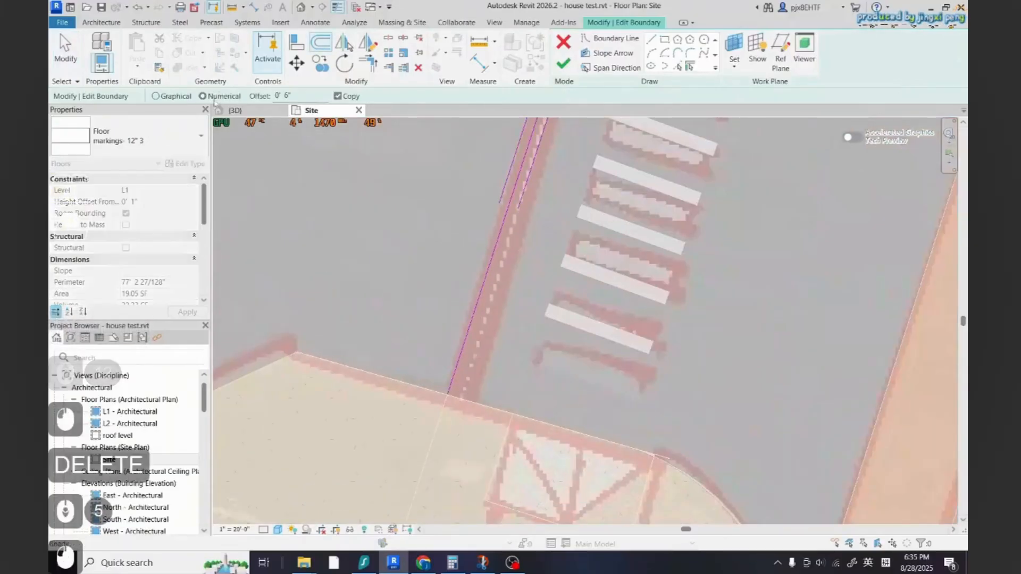
click(523, 190)
scroll(486, 428, down, 5)
click(651, 39)
scroll(473, 379, up, 9)
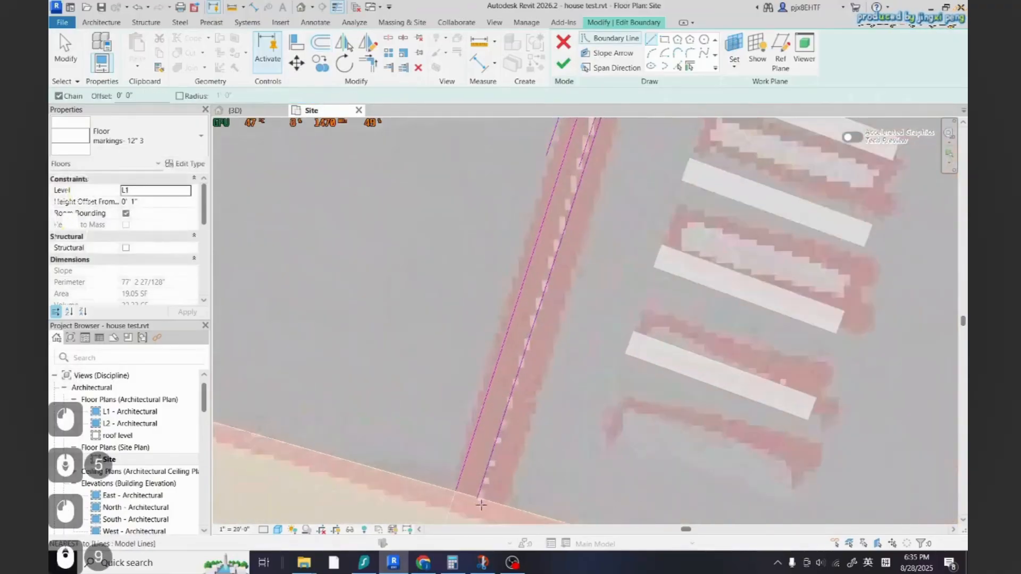
click(476, 498)
click(456, 490)
scroll(455, 484, down, 11)
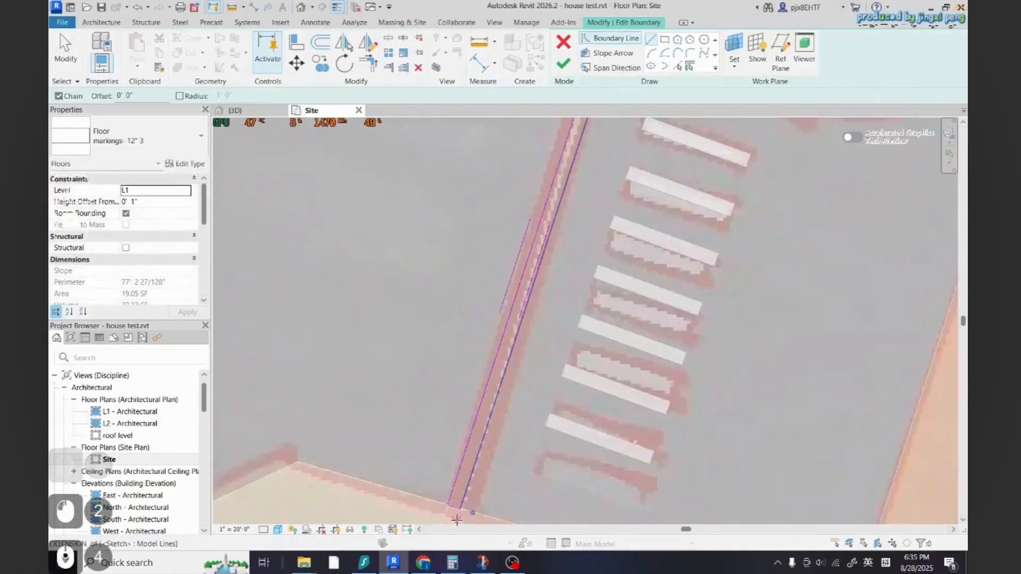
scroll(553, 160, up, 9)
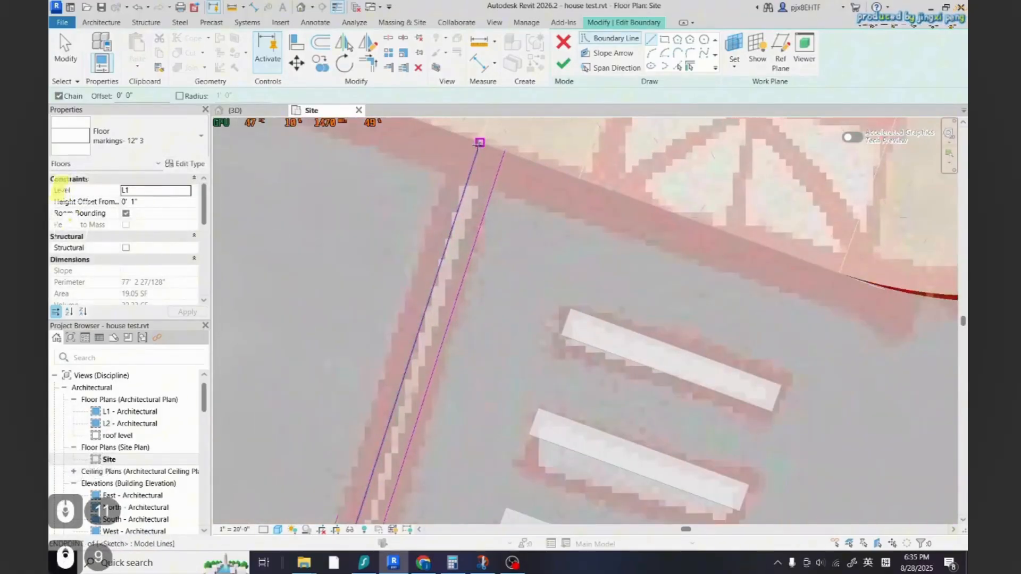
click(479, 143)
click(504, 151)
click(563, 64)
scroll(425, 261, down, 12)
key(Escape)
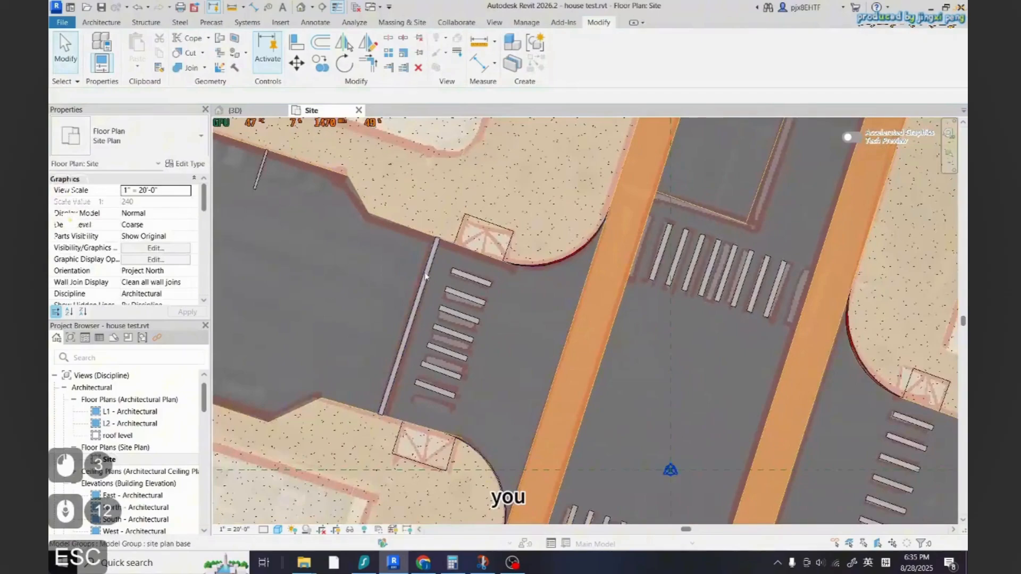
Create a similar marking floor and pick the stop line and adjoining lane line beside the upper crosswalk as its boundary
key(Tab)
click(425, 274)
key(c)
key(s)
scroll(616, 372, down, 7)
scroll(741, 242, up, 4)
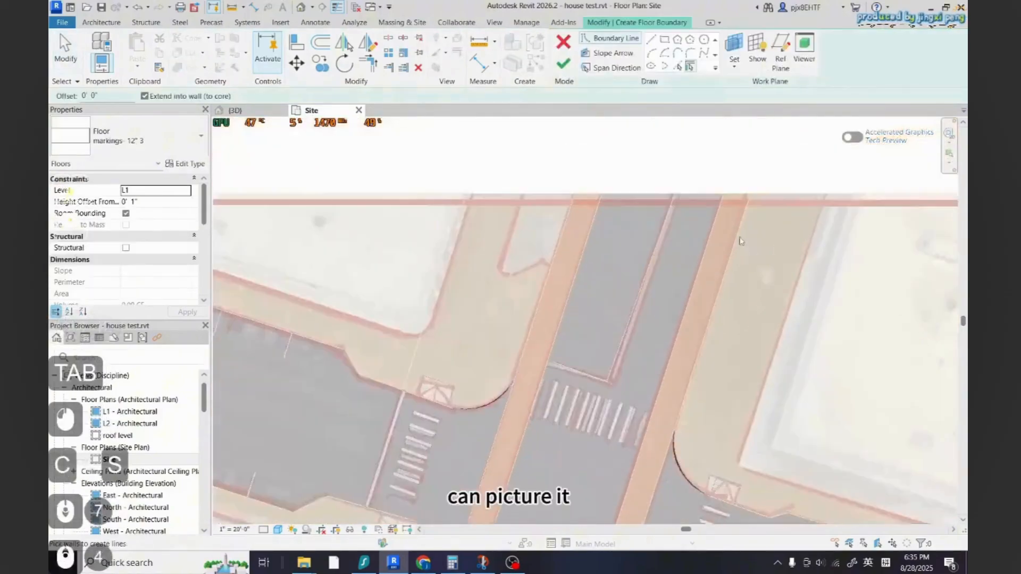
scroll(736, 237, up, 3)
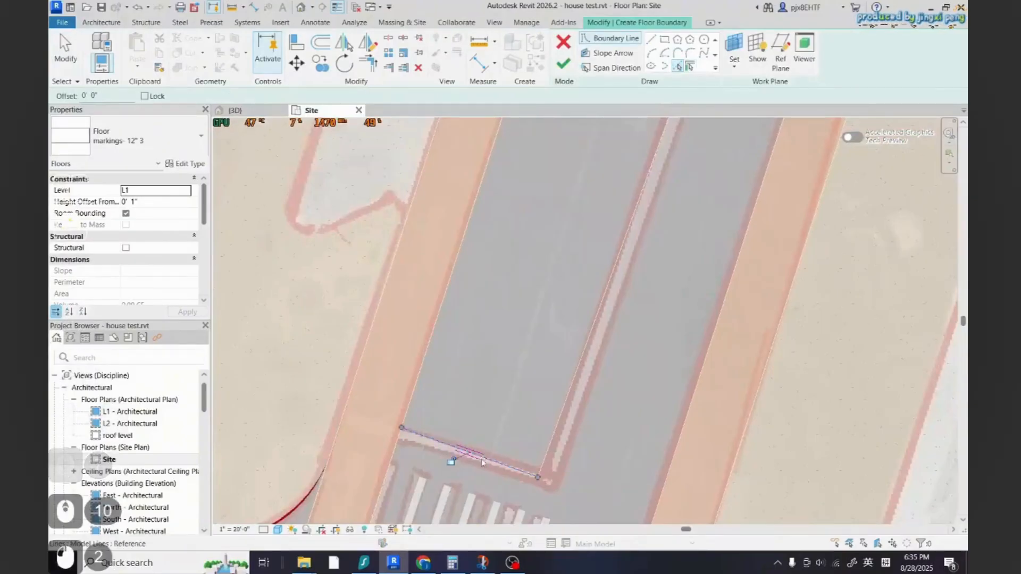
click(452, 461)
click(611, 315)
Offset a copy of the picked L-shaped boundary chain 1' 0" inward
key(o)
key(f)
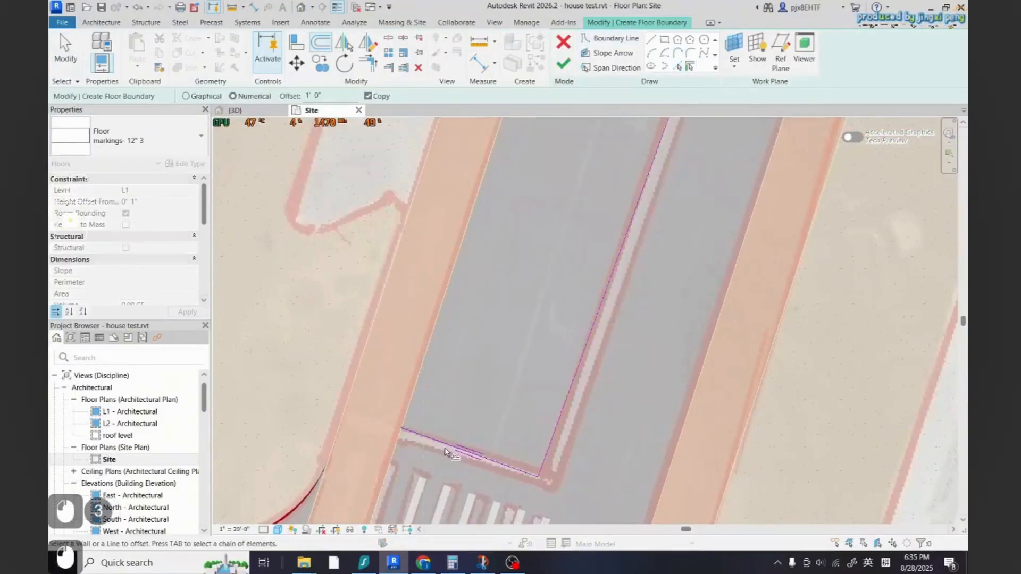
click(554, 442)
scroll(533, 493, down, 3)
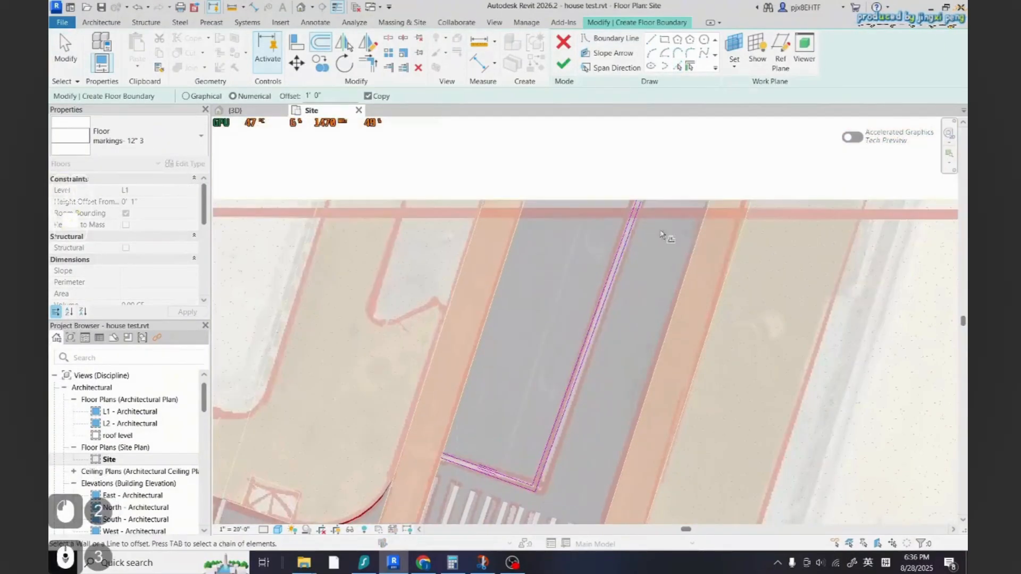
scroll(663, 176, up, 4)
key(Escape)
scroll(591, 234, up, 6)
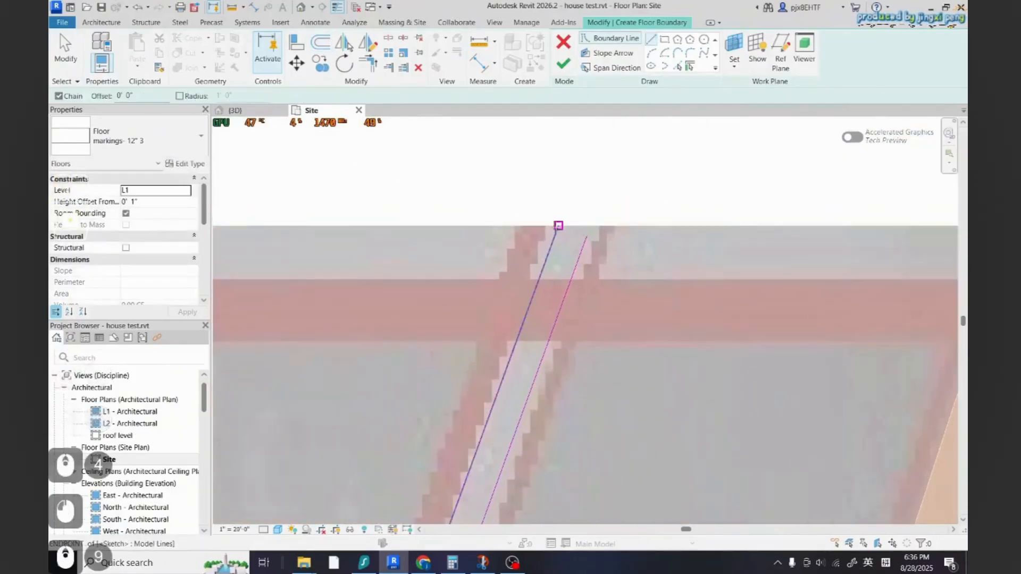
Trim the boundary corners, delete the stray line, and finish the L-shaped stop-line marking floor
key(t)
key(r)
click(587, 243)
click(578, 226)
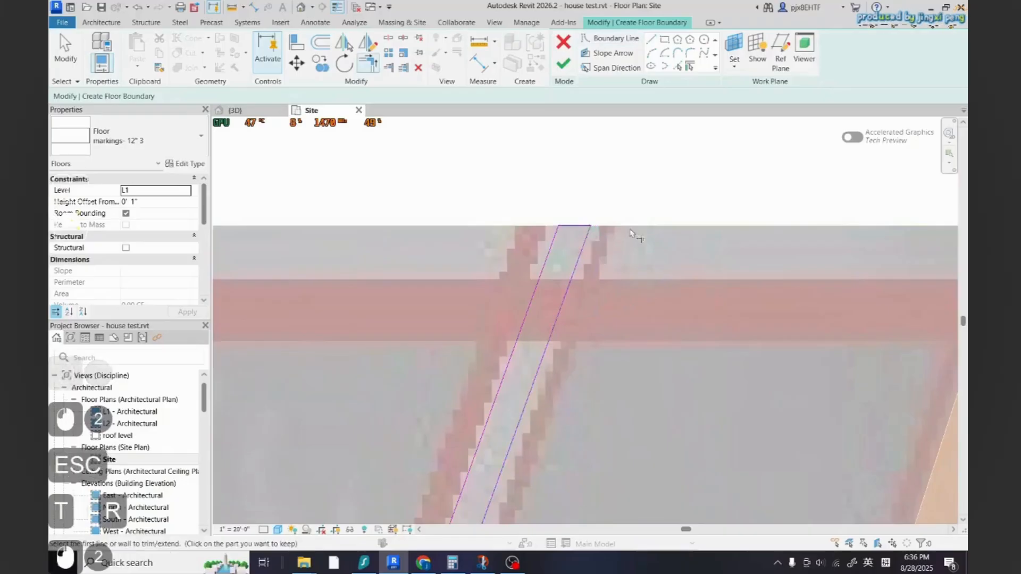
scroll(674, 188, down, 6)
click(652, 40)
scroll(660, 186, down, 5)
scroll(672, 247, down, 4)
scroll(491, 418, up, 12)
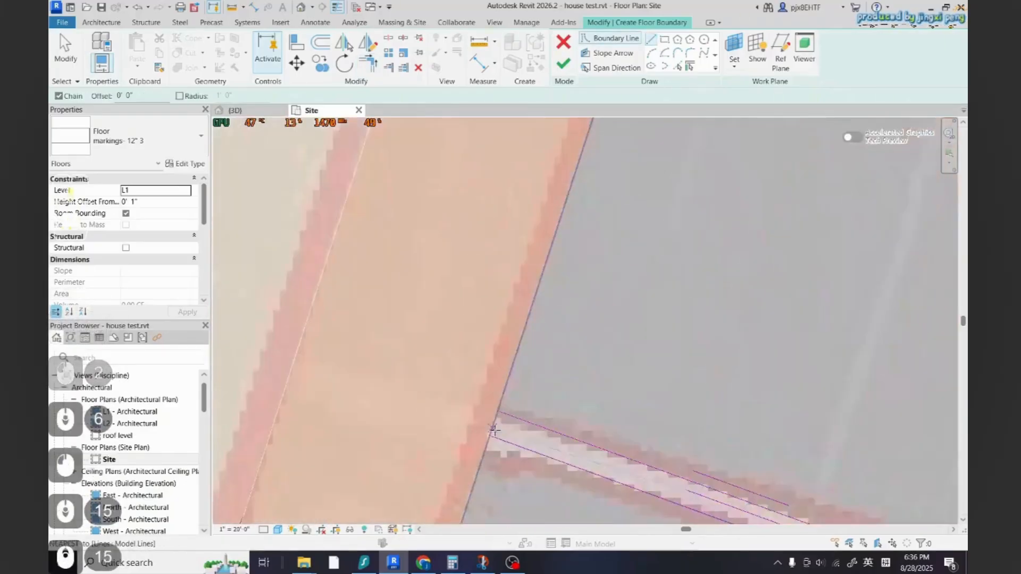
key(Escape)
scroll(498, 399, up, 12)
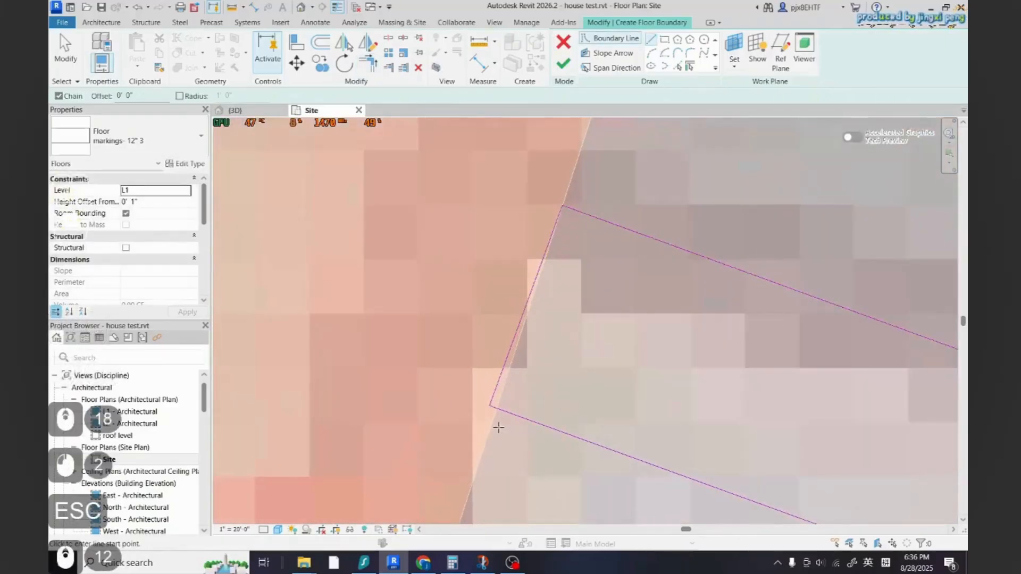
key(Escape)
click(486, 386)
key(Delete)
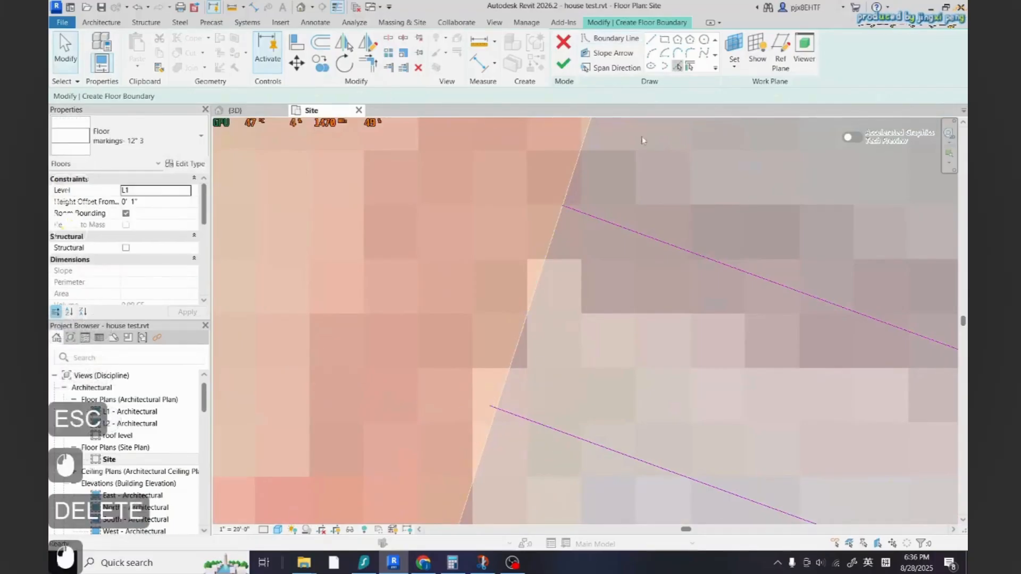
key(t)
key(r)
click(500, 406)
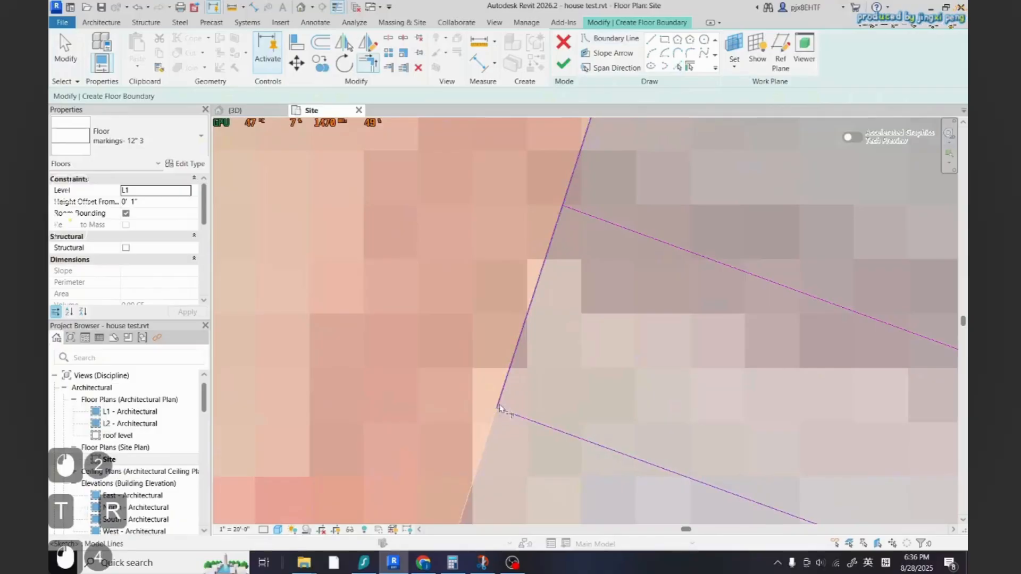
click(570, 211)
scroll(481, 348, down, 12)
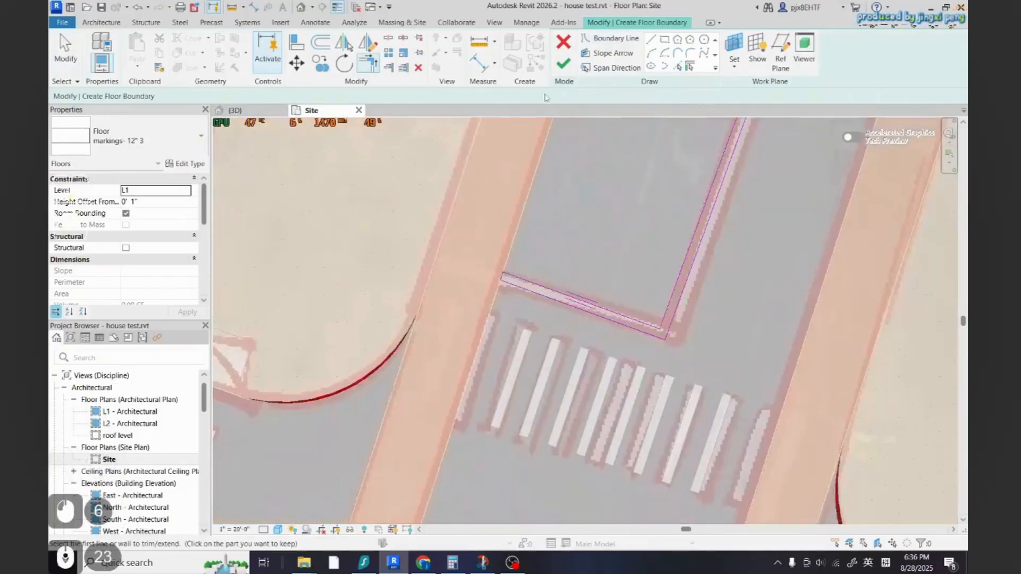
click(563, 64)
scroll(559, 305, down, 3)
key(Escape)
scroll(558, 306, down, 10)
Create another similar marking floor from the lane-line floor and pick the stop line and lane line beside the lower crosswalk
scroll(451, 306, up, 8)
click(398, 271)
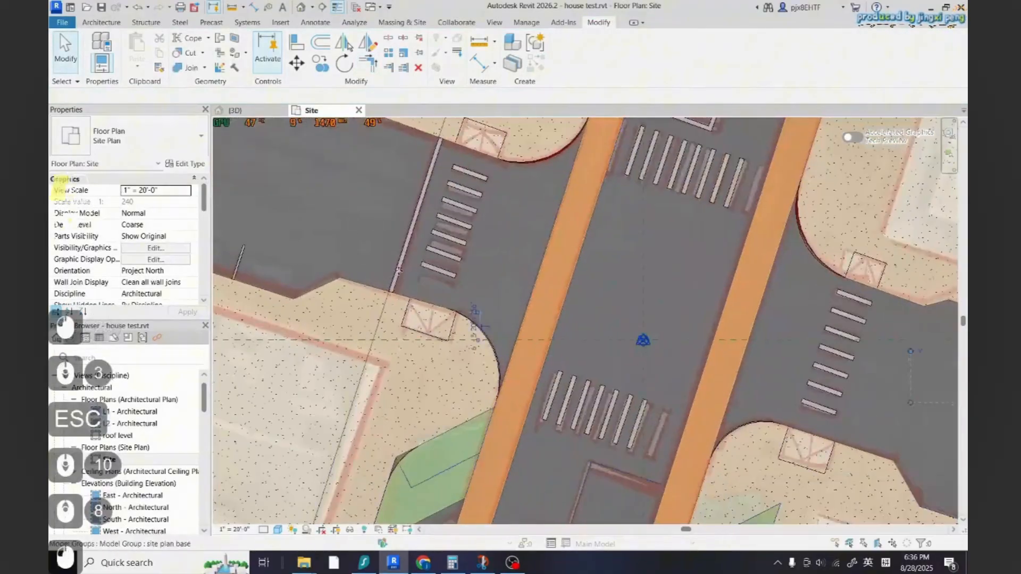
key(Escape)
click(399, 273)
key(Escape)
key(Tab)
key(Tab)
key(Tab)
click(400, 271)
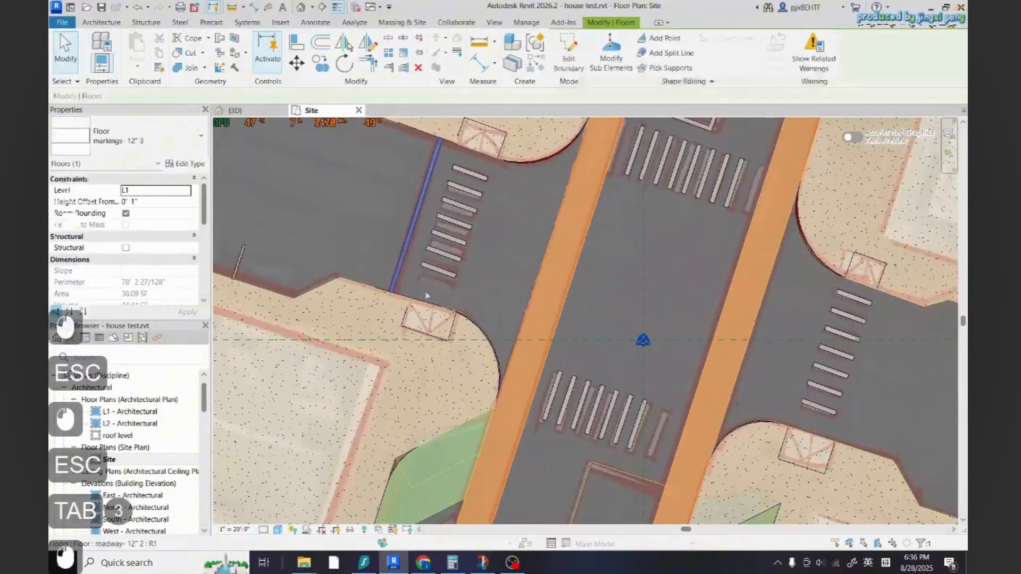
key(c)
key(s)
scroll(558, 318, down, 3)
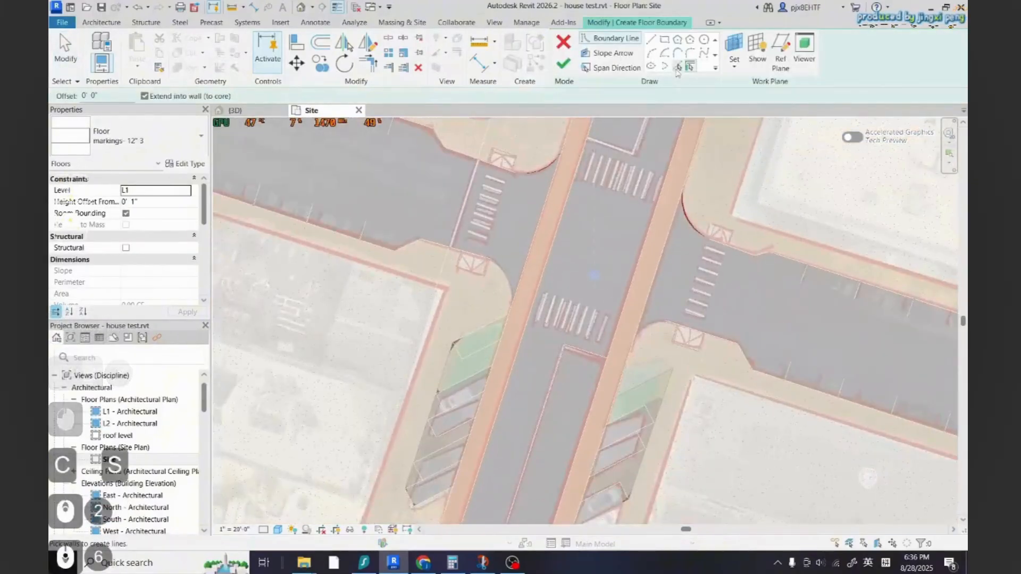
click(677, 67)
scroll(588, 398, up, 4)
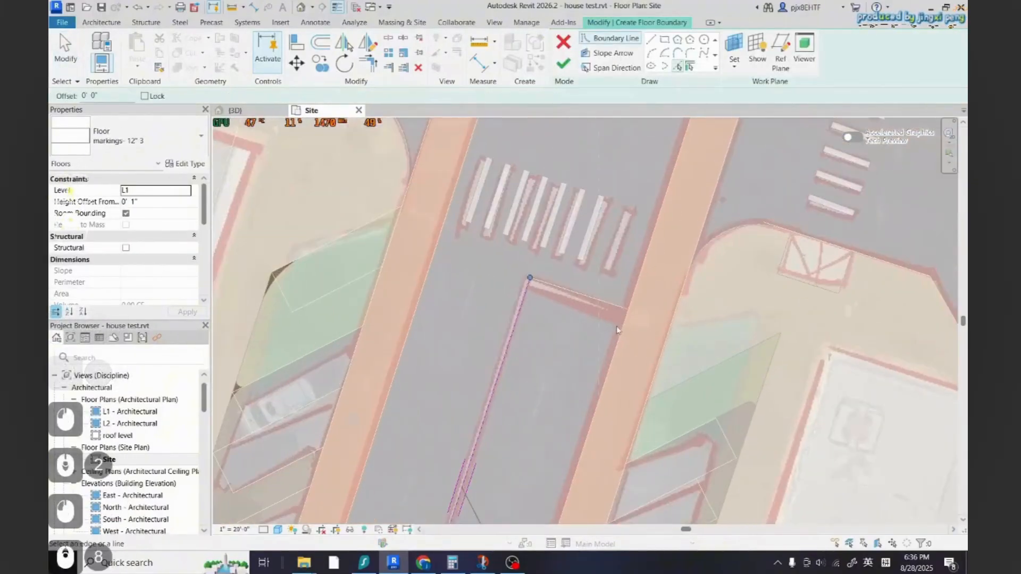
click(583, 299)
scroll(542, 384, down, 2)
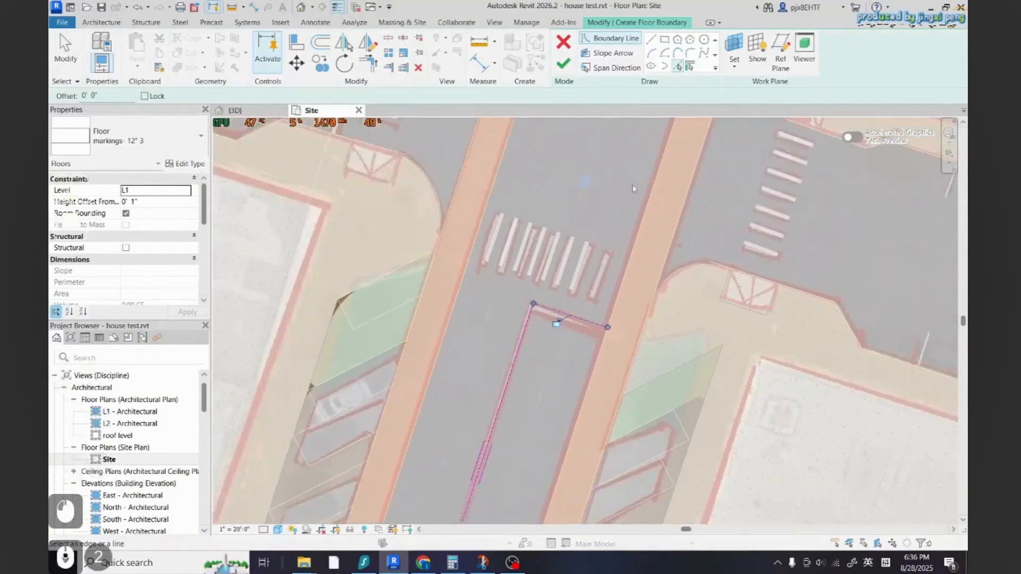
Offset the picked boundary chain 1' 0" and pick the continuing lane line as an extra boundary
key(o)
key(f)
scroll(556, 323, up, 5)
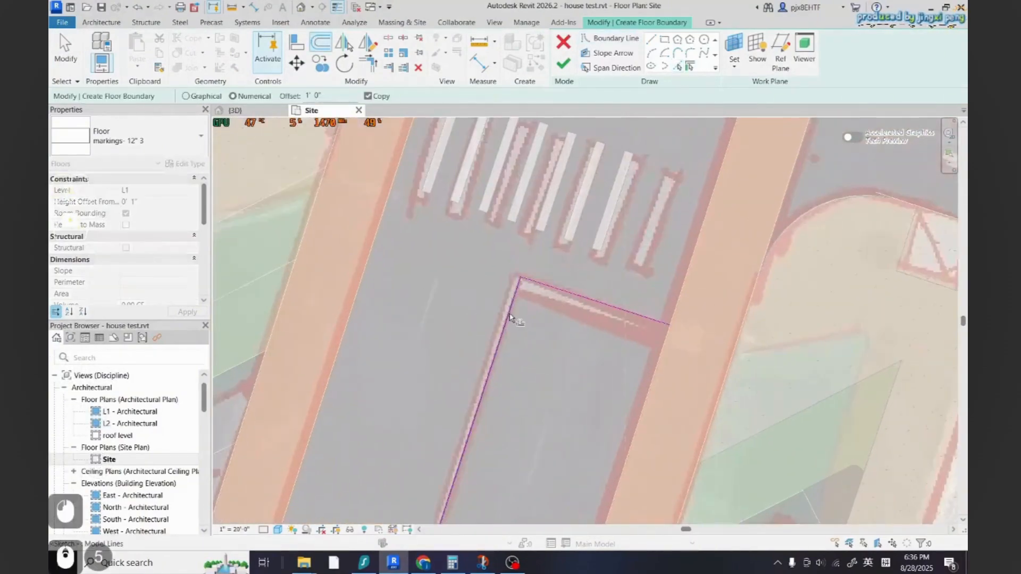
click(678, 67)
scroll(645, 244, down, 3)
scroll(509, 446, up, 10)
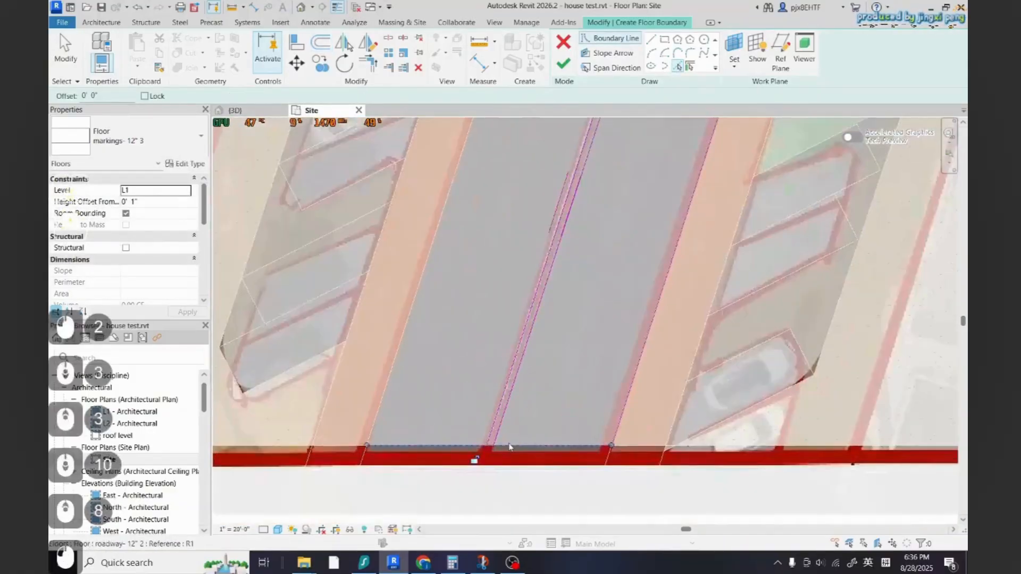
scroll(509, 447, up, 5)
Trim the boundary corners to close the loop and finish the lower stop-line marking floor
key(t)
key(r)
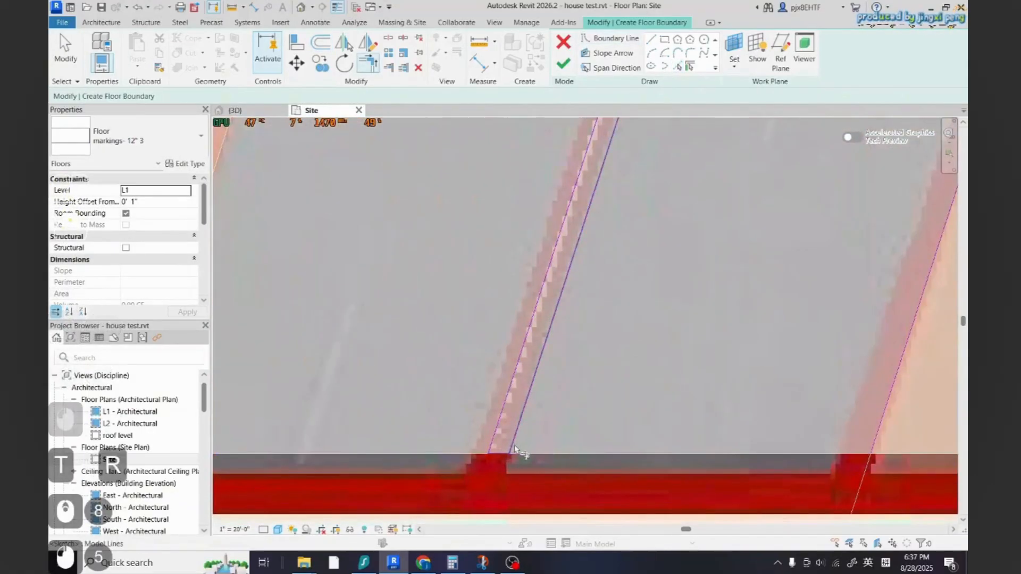
scroll(514, 450, down, 14)
scroll(611, 319, up, 14)
click(676, 320)
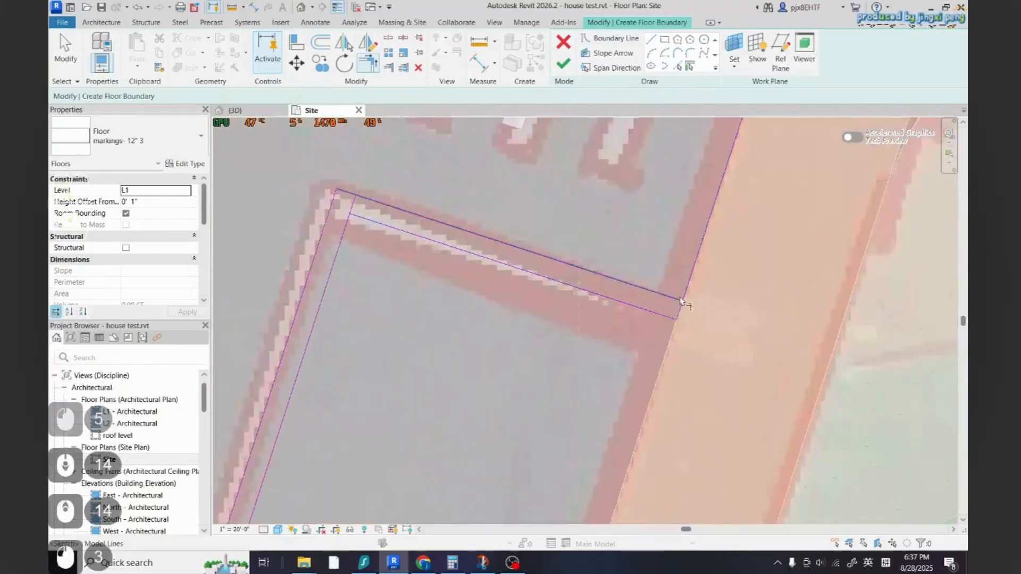
click(681, 302)
scroll(684, 372, down, 2)
scroll(430, 270, up, 5)
click(433, 270)
click(443, 258)
scroll(432, 282, down, 3)
click(563, 64)
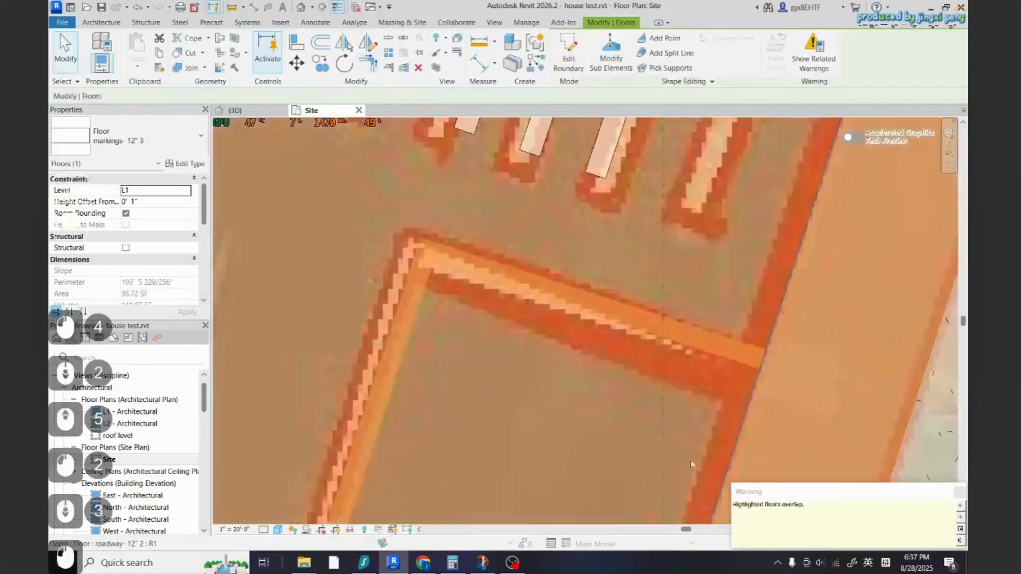
key(Escape)
key(Escape)
scroll(691, 464, down, 18)
scroll(416, 249, up, 4)
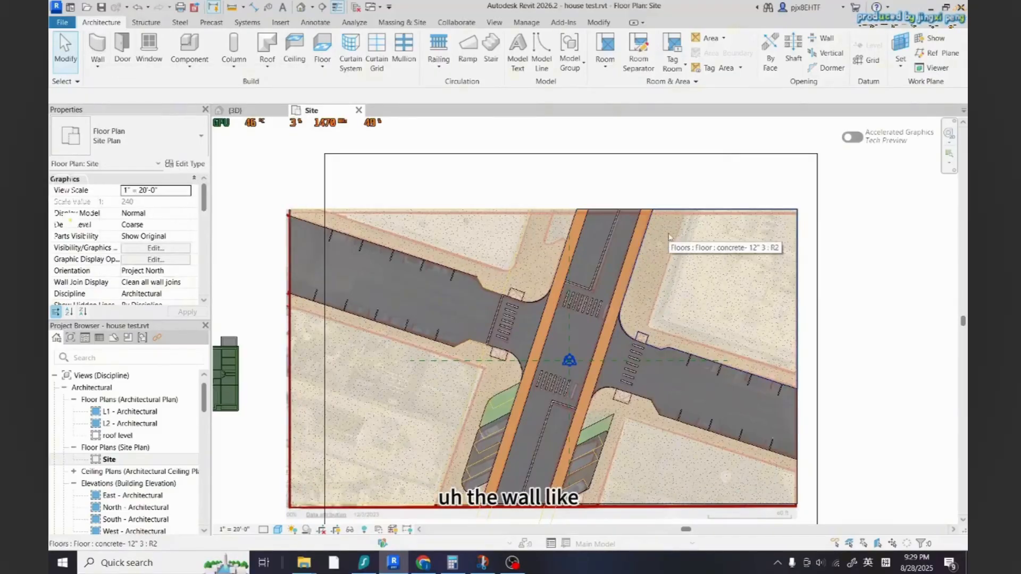
Start placing a wall and choose the Generic - 6" wall type
click(212, 70)
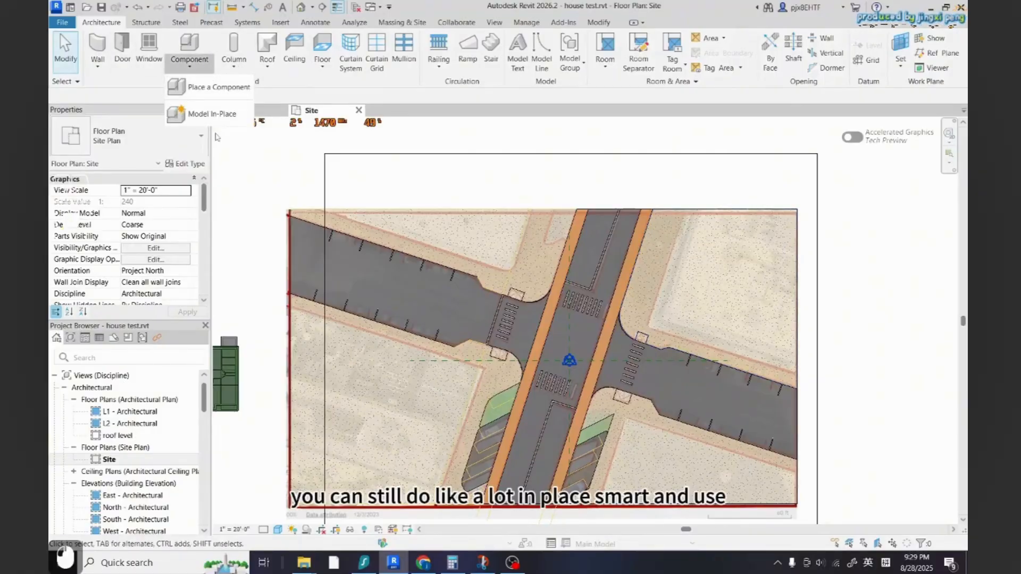
key(Escape)
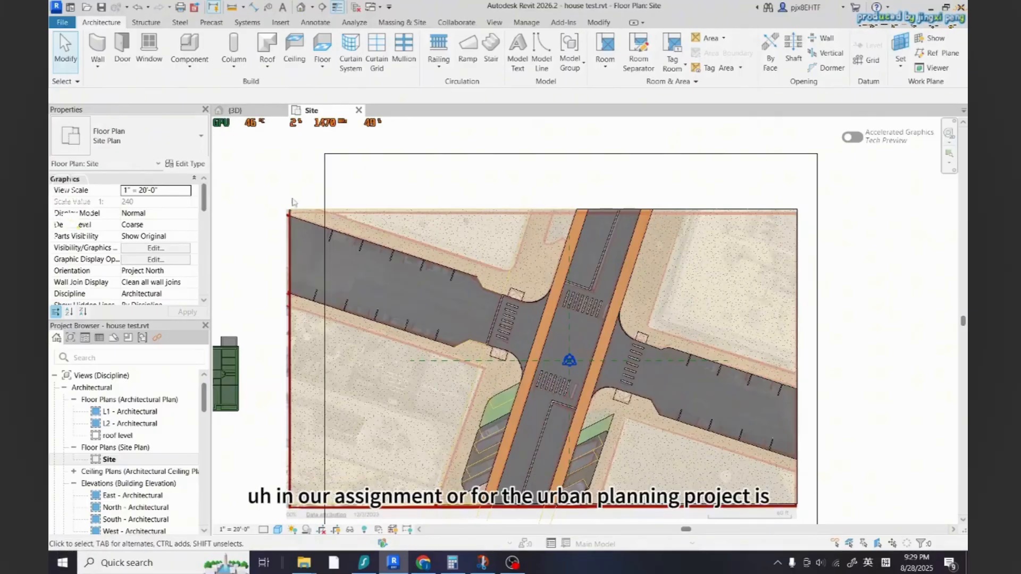
click(98, 43)
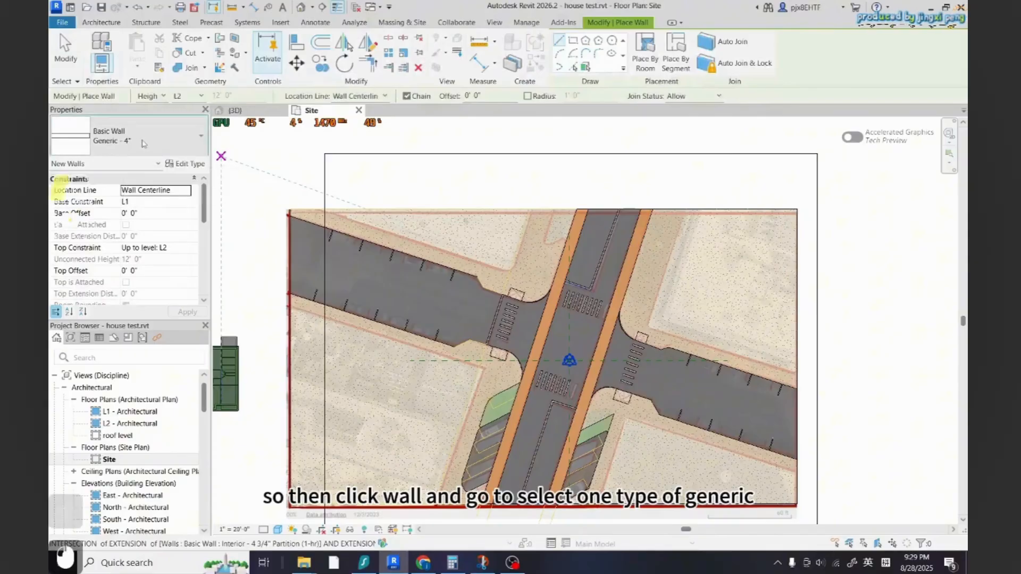
click(143, 143)
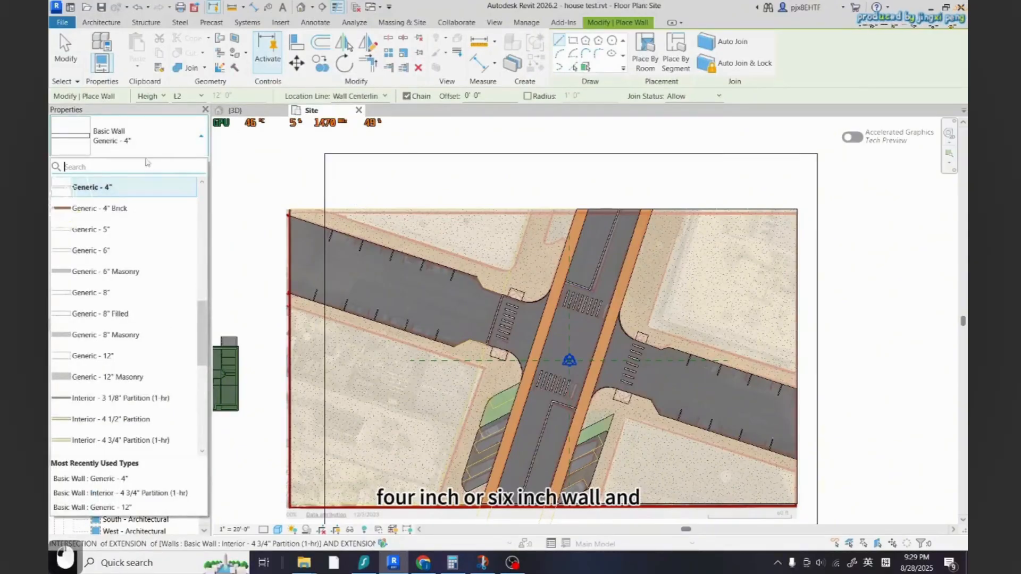
click(123, 248)
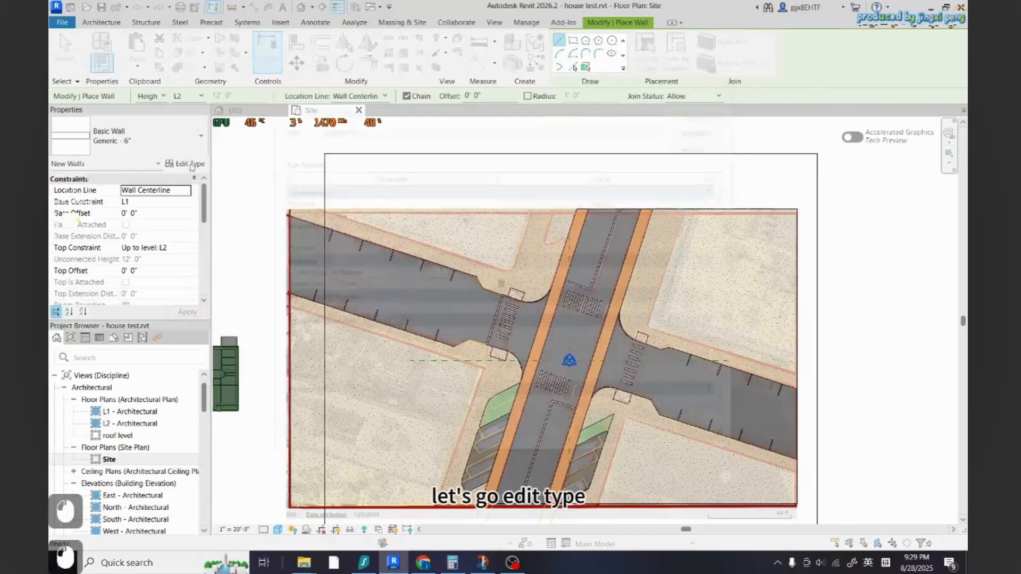
Duplicate the Generic - 6" wall type as a new wall type named curb
click(186, 164)
click(704, 127)
text(curb)
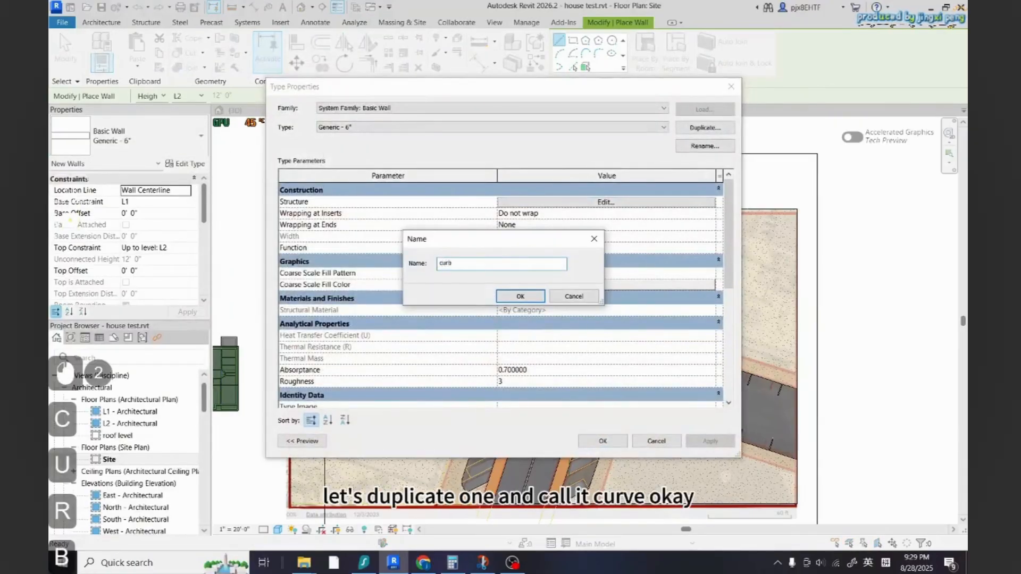
click(530, 298)
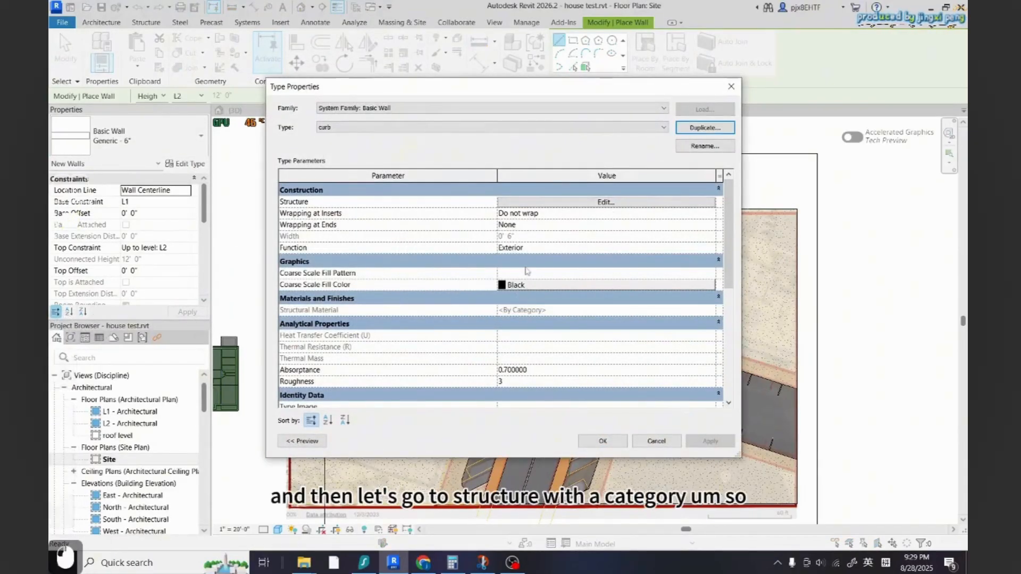
Open the curb type's structure layer material and duplicate Concrete, Cast-in-Place gray as a new material named curb conc
click(553, 202)
click(505, 210)
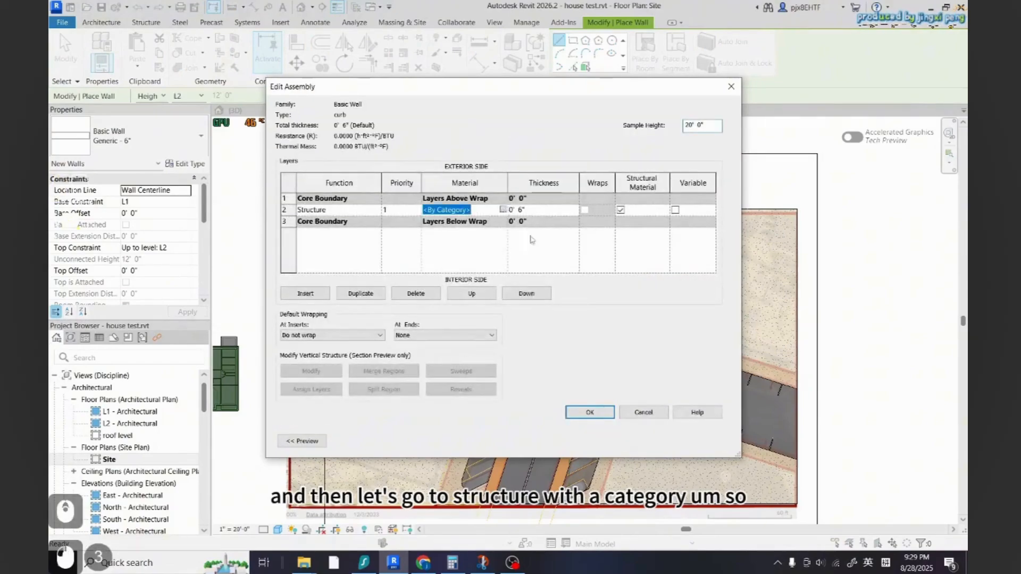
click(502, 209)
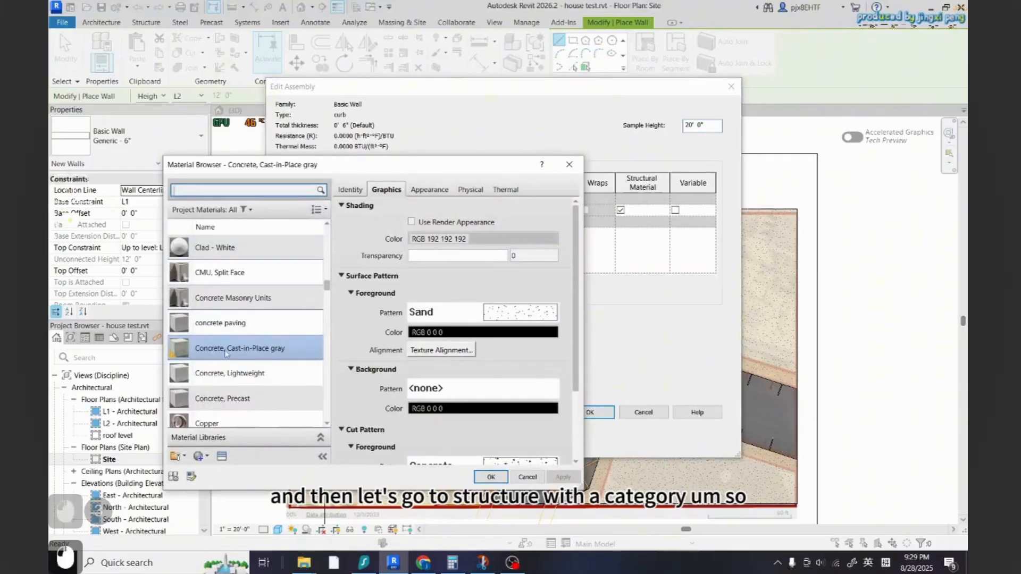
right_click(226, 353)
click(268, 372)
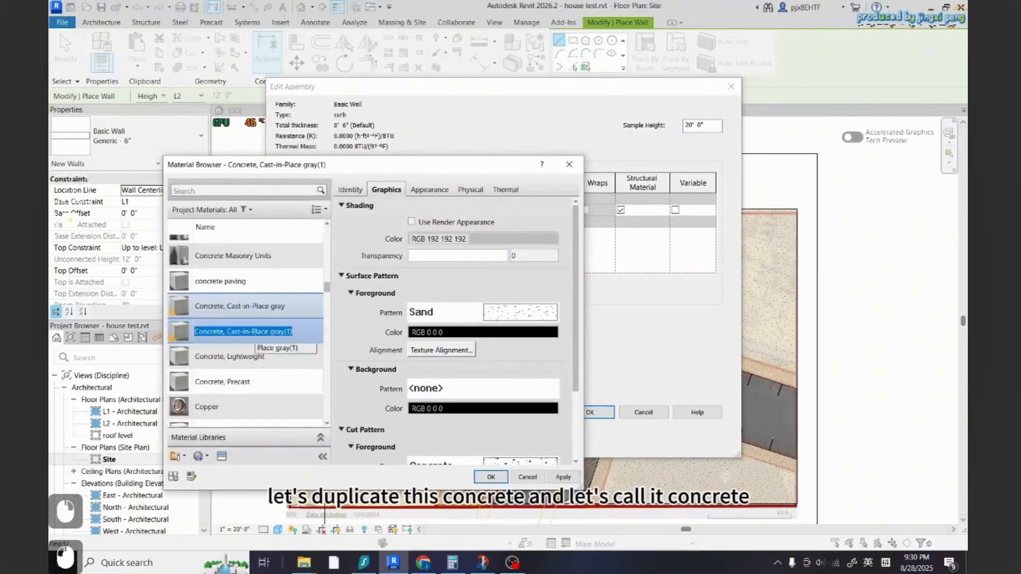
text(curb conc)
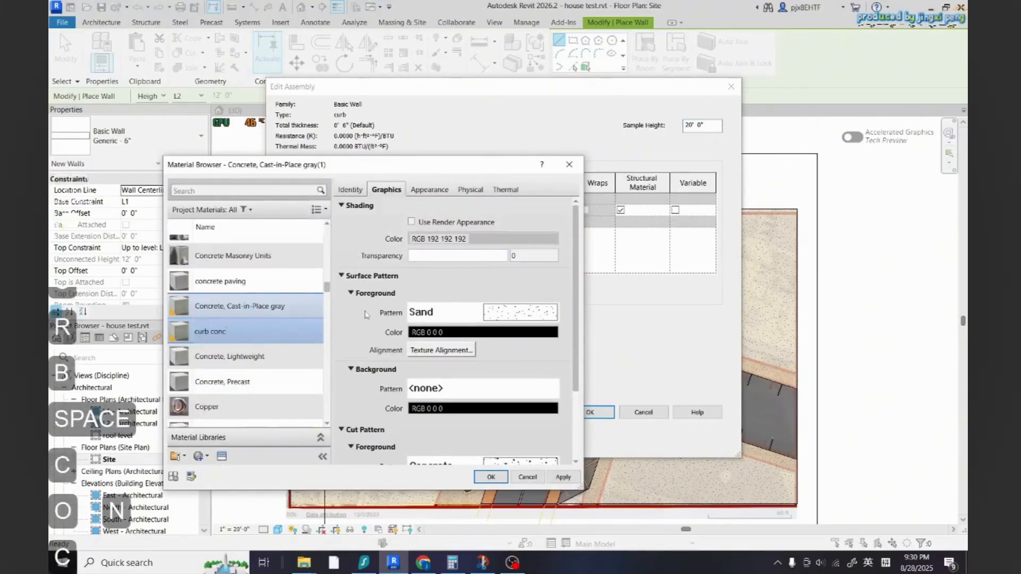
Assign the curb conc material to the structure layer and close the assembly and type property dialogs
click(366, 315)
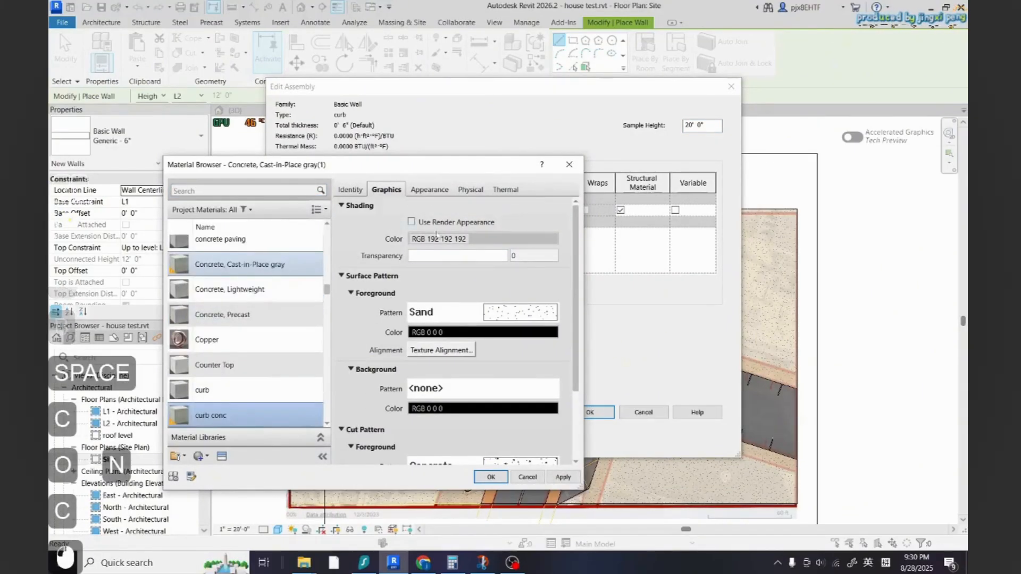
click(491, 477)
click(590, 412)
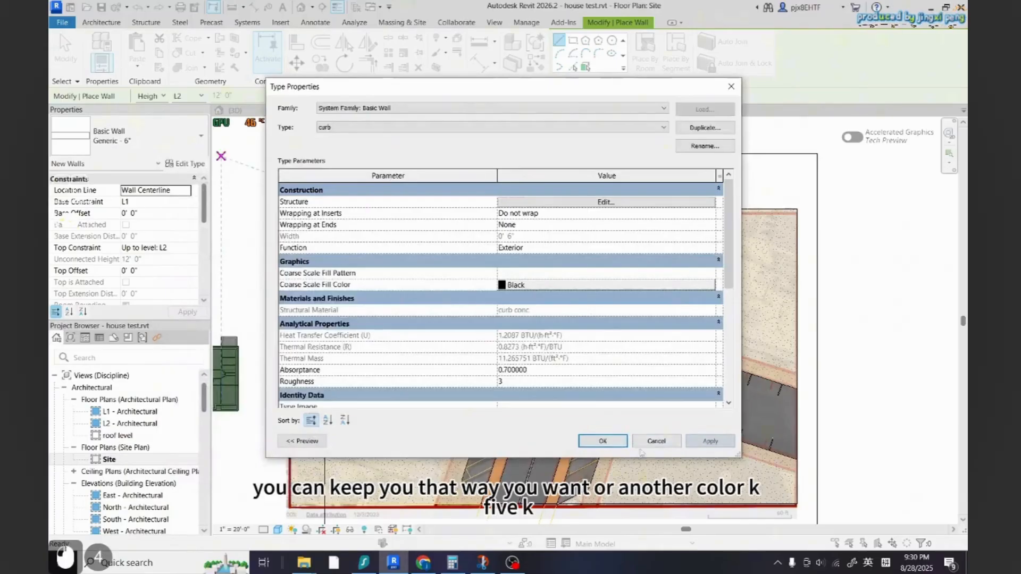
click(602, 441)
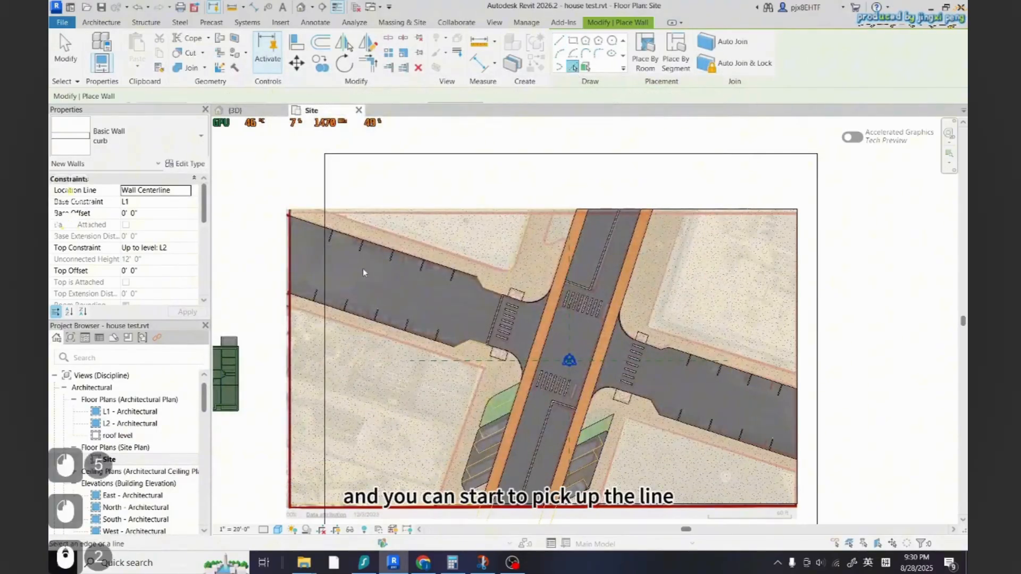
Place curb walls by picking the upper road edge lines west of the intersection
scroll(362, 272, up, 5)
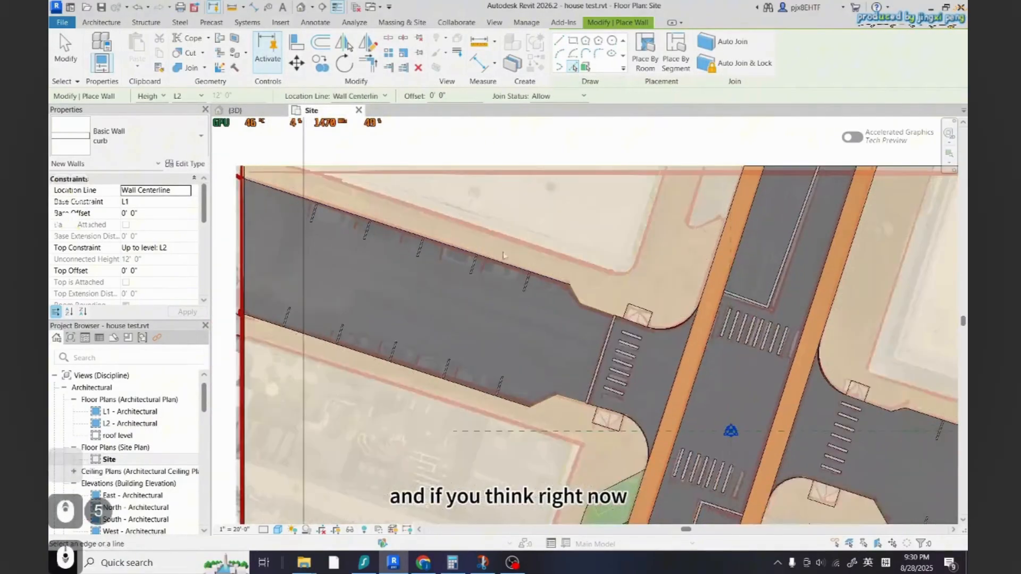
scroll(645, 333, up, 3)
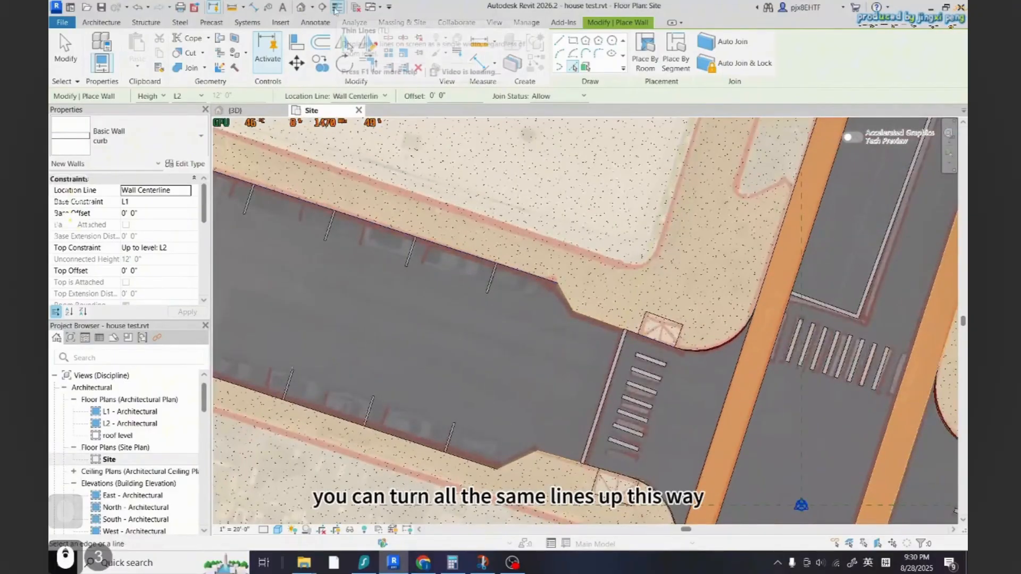
scroll(558, 332, down, 2)
scroll(461, 223, down, 2)
scroll(263, 195, up, 4)
scroll(176, 212, down, 3)
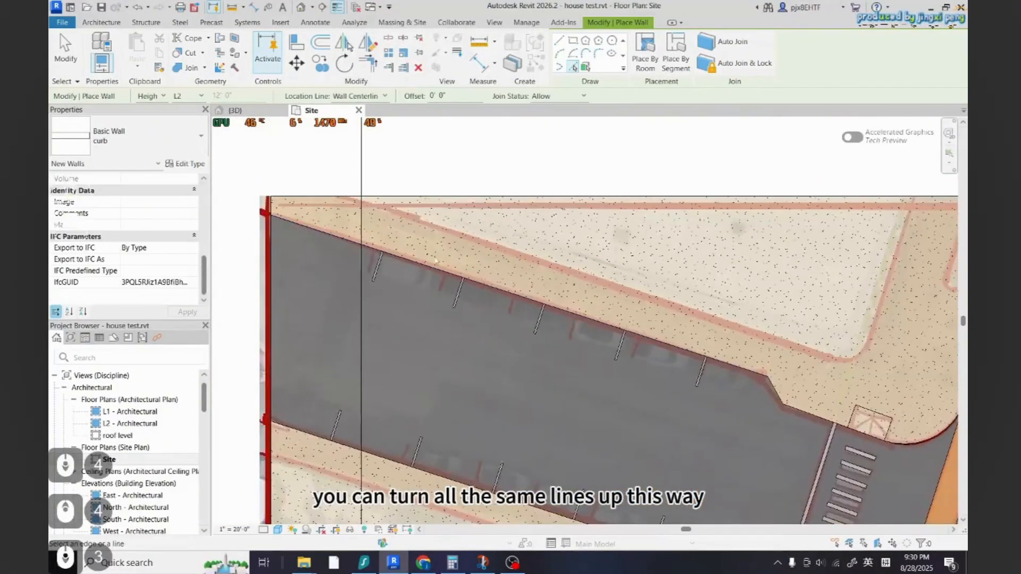
scroll(308, 213, down, 2)
scroll(358, 230, up, 2)
click(337, 238)
scroll(293, 242, down, 2)
scroll(274, 236, up, 3)
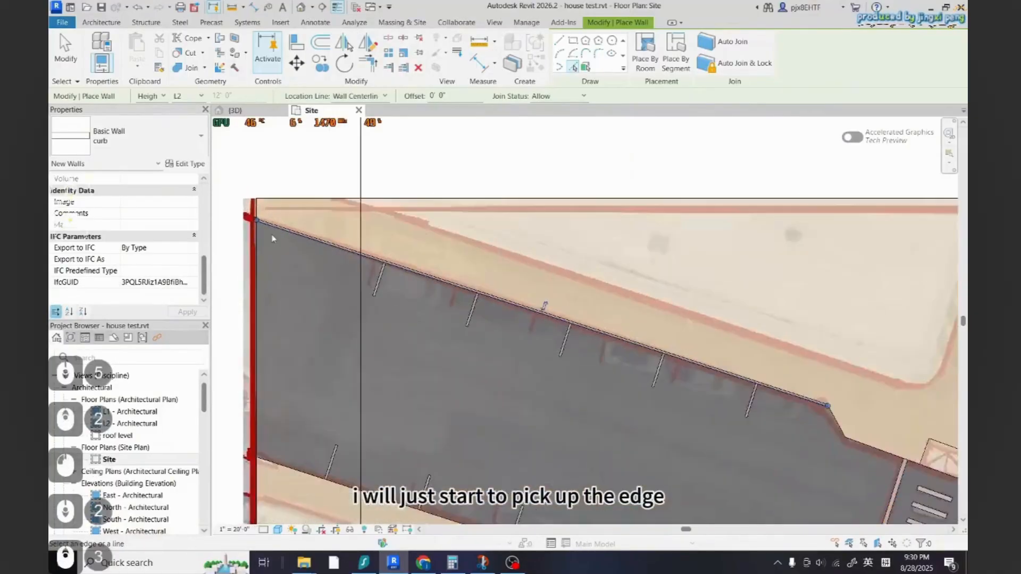
scroll(282, 238, down, 2)
scroll(713, 378, up, 6)
click(658, 368)
click(708, 411)
scroll(585, 384, down, 3)
scroll(733, 434, up, 8)
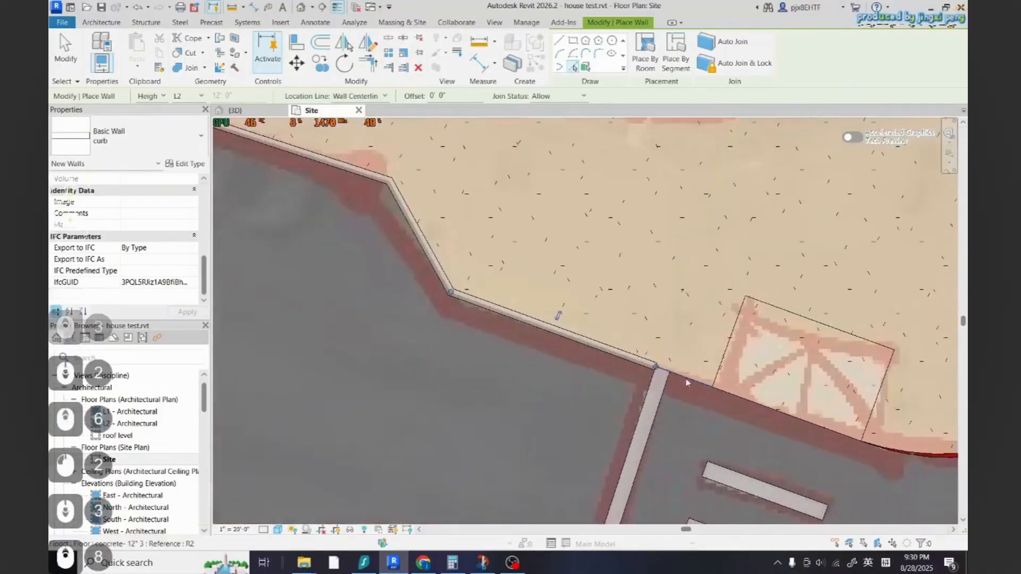
click(688, 382)
scroll(449, 362, down, 3)
scroll(658, 355, down, 3)
scroll(592, 360, up, 3)
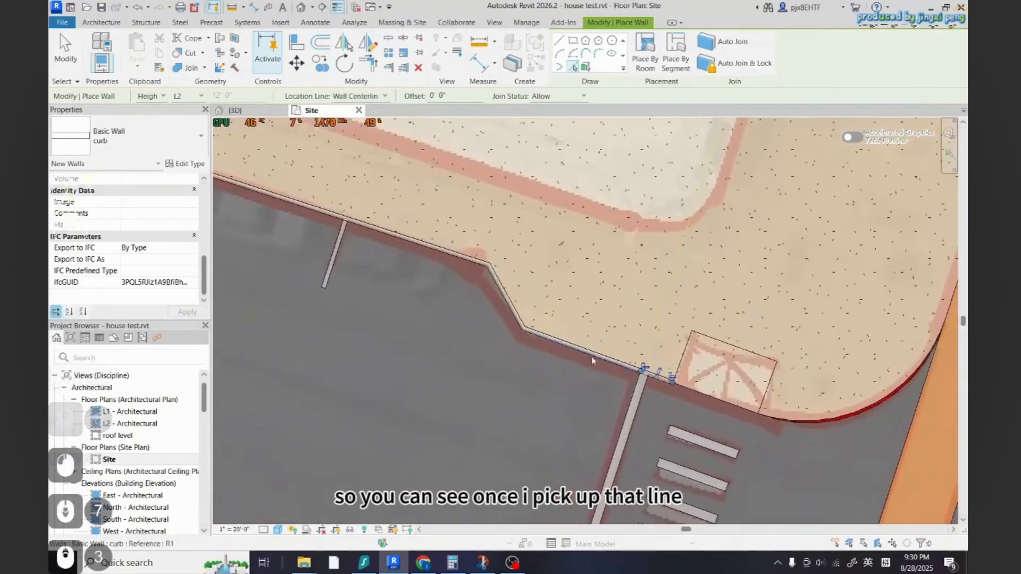
scroll(614, 366, down, 2)
scroll(593, 334, up, 3)
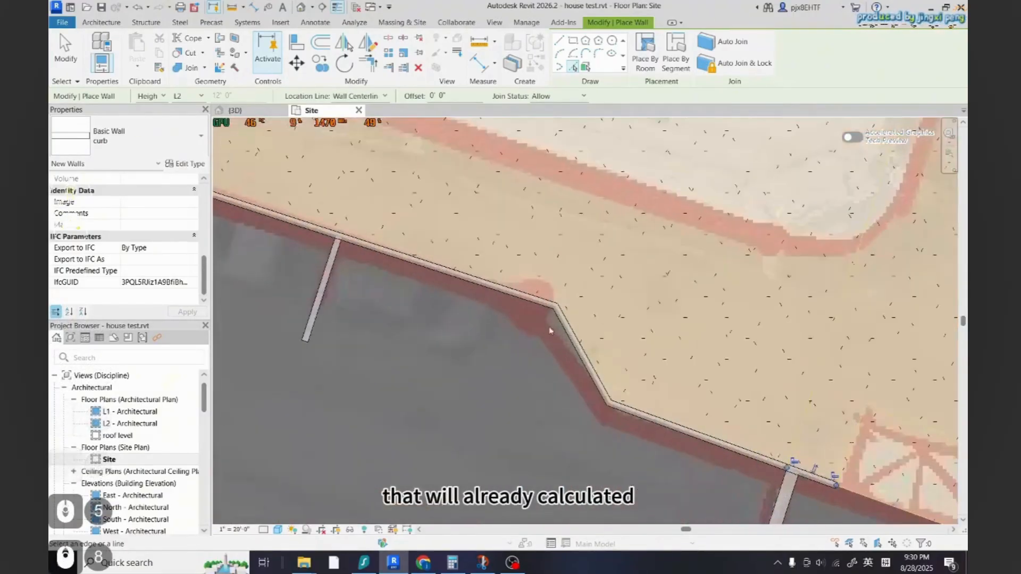
Switch to the 3D view and orbit around the new curb walls to inspect them
click(247, 111)
scroll(492, 323, up, 2)
scroll(493, 323, down, 3)
shift+middle_drag(493, 323, 415, 349)
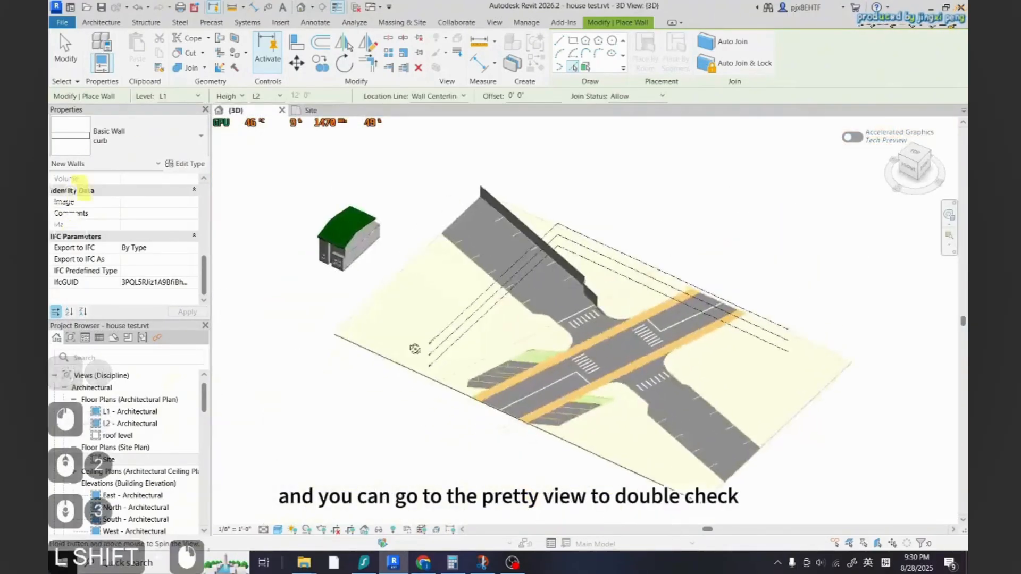
scroll(610, 310, up, 6)
scroll(610, 311, down, 6)
shift+middle_drag(610, 311, 560, 383)
scroll(702, 296, up, 3)
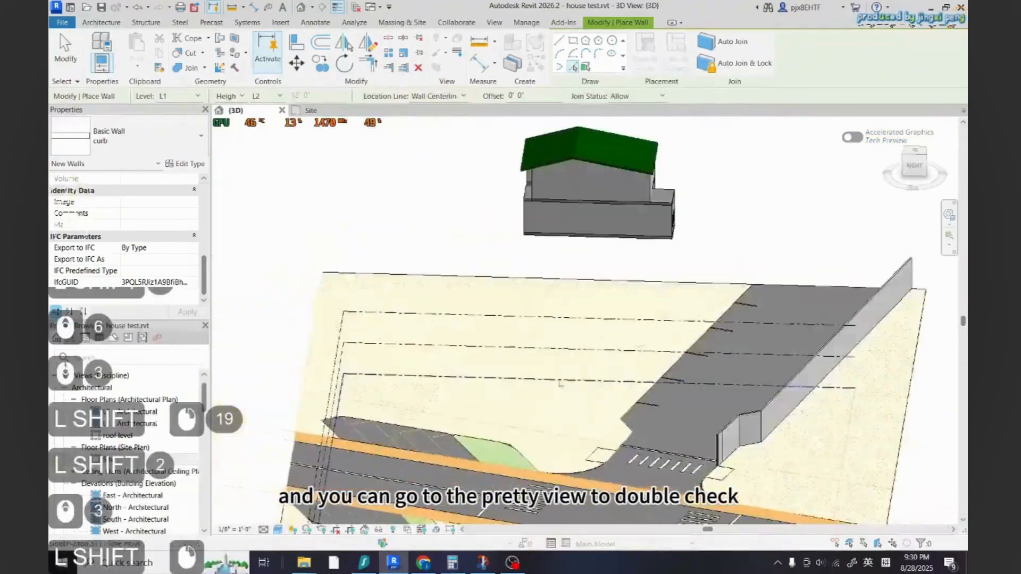
scroll(560, 382, down, 4)
scroll(721, 400, up, 6)
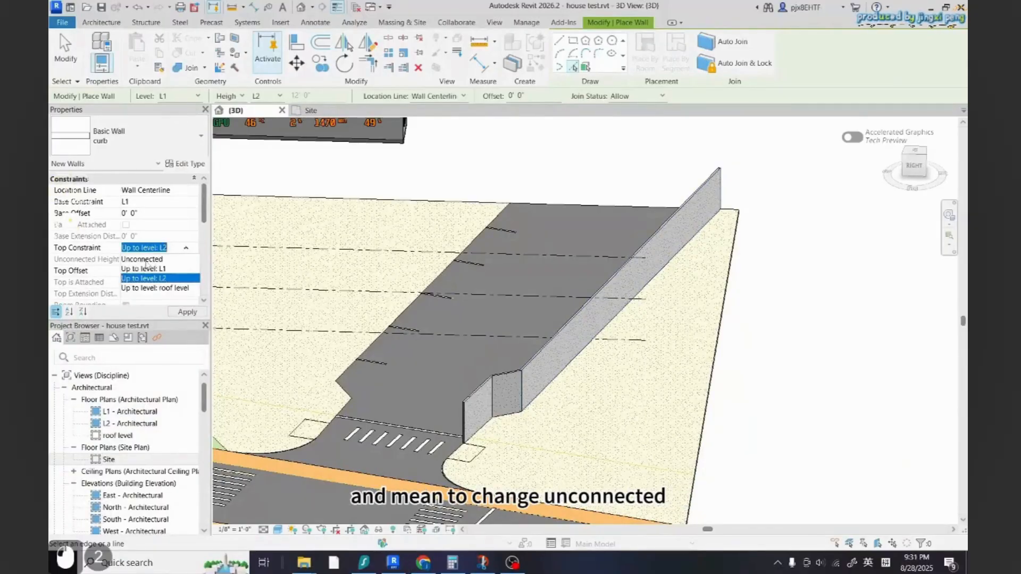
Set the wall placement's top constraint to Unconnected with an unconnected height of 0' 6"
double_click(129, 258)
text(0' )
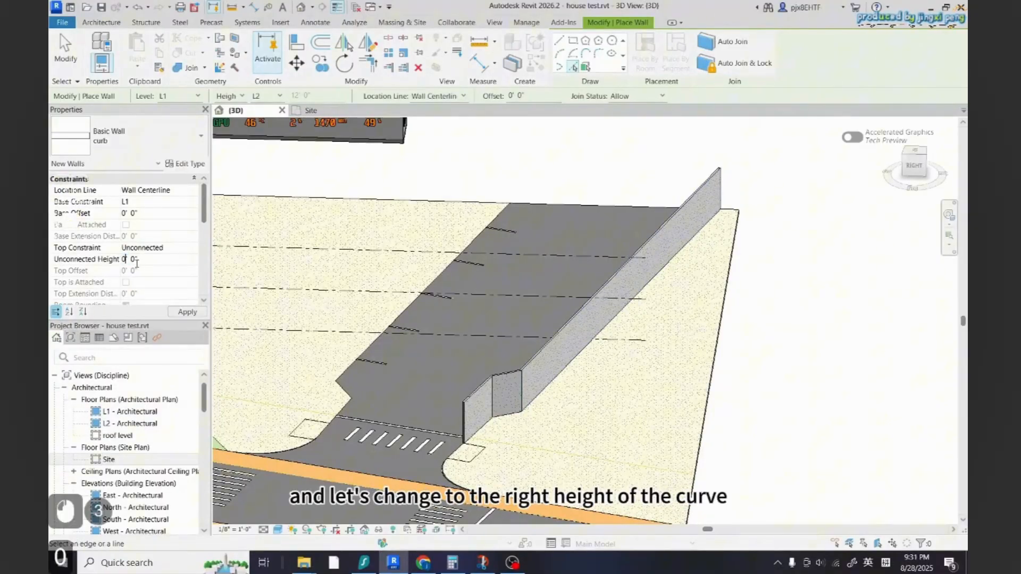
text(6)
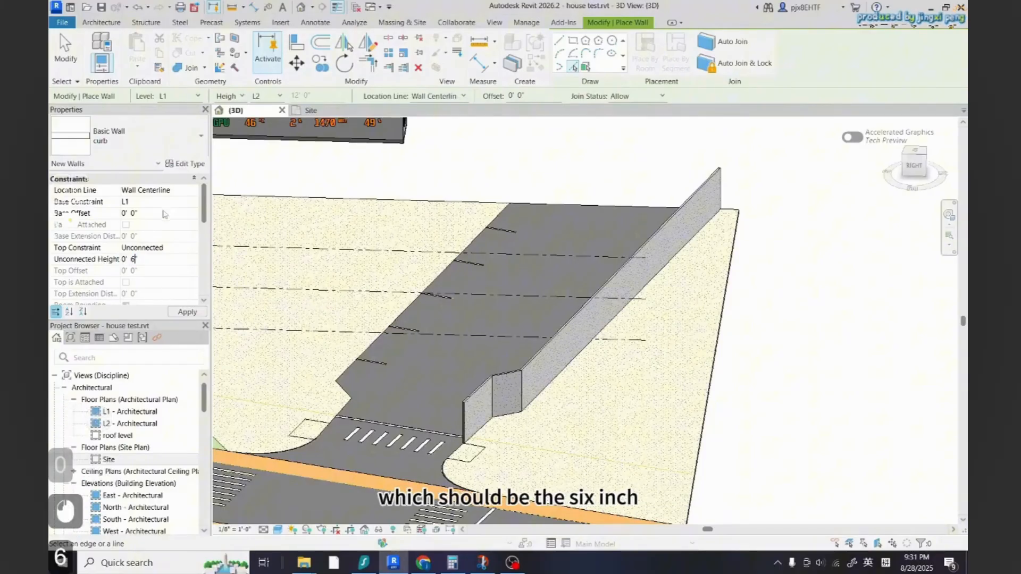
click(162, 202)
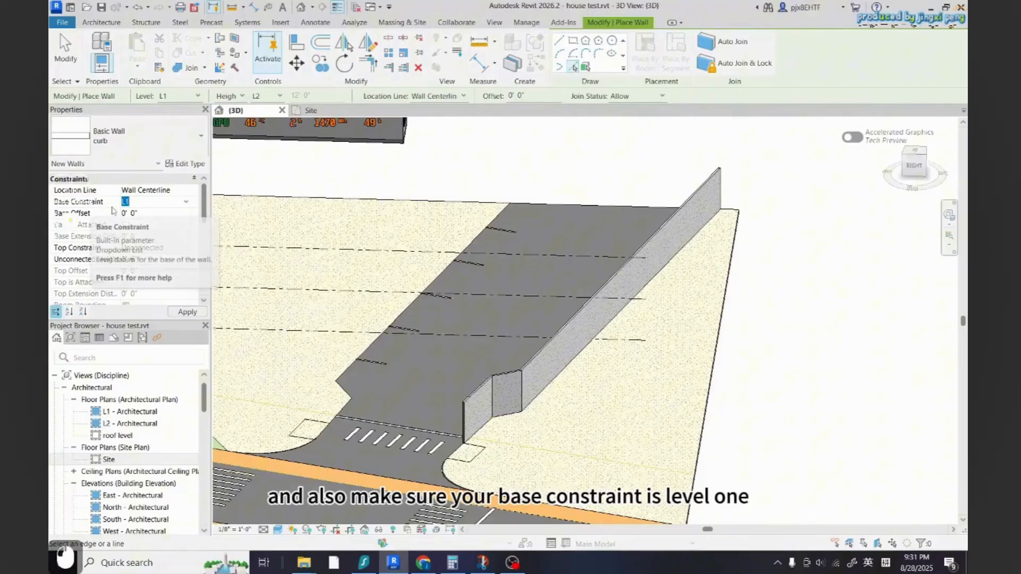
scroll(435, 371, down, 6)
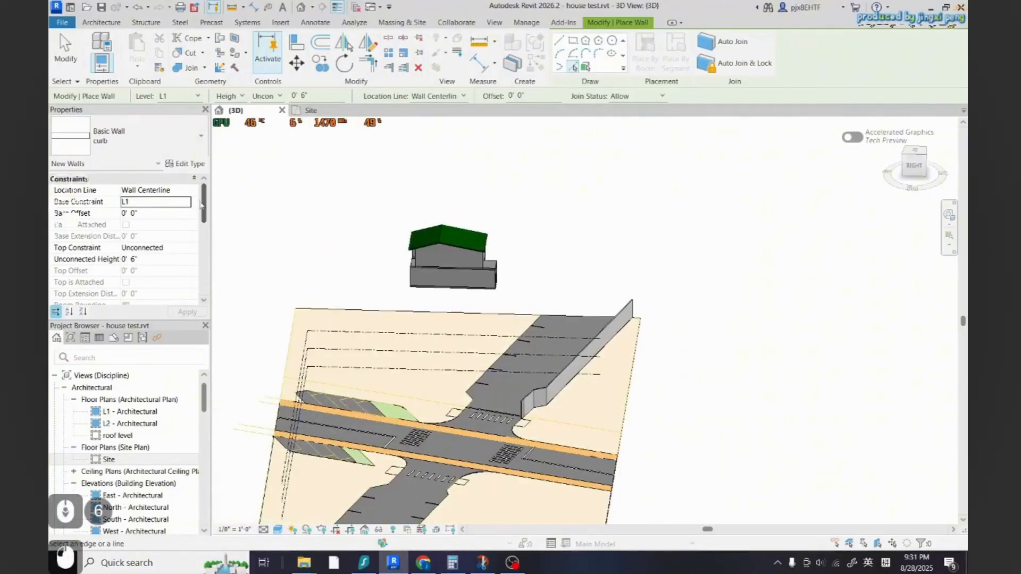
Select the placed curb walls and set them to Unconnected with a 0' 6" height
key(Escape)
key(Escape)
click(562, 387)
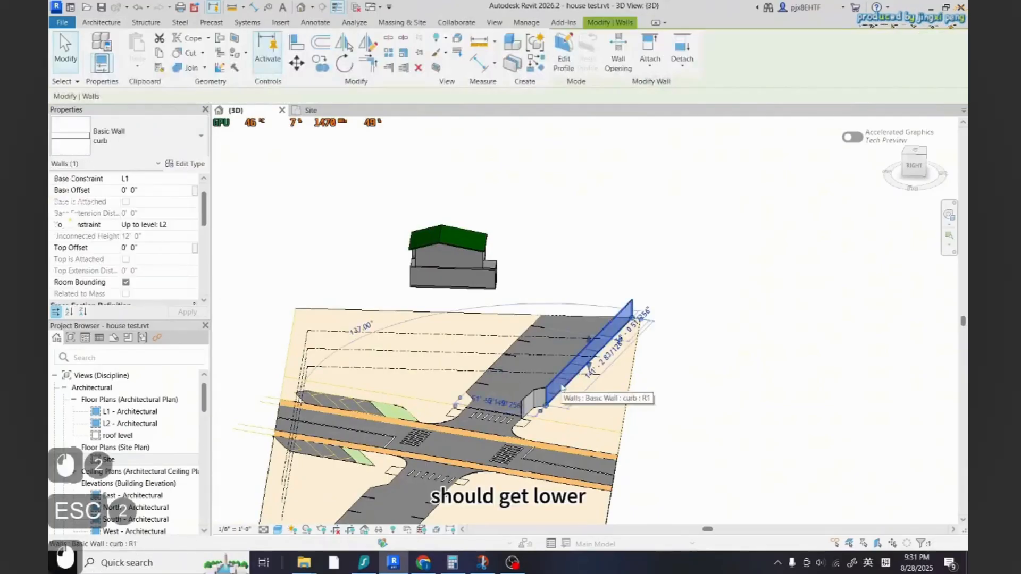
scroll(154, 266, down, 1)
scroll(155, 260, up, 2)
scroll(670, 361, up, 1)
key(Escape)
click(573, 365)
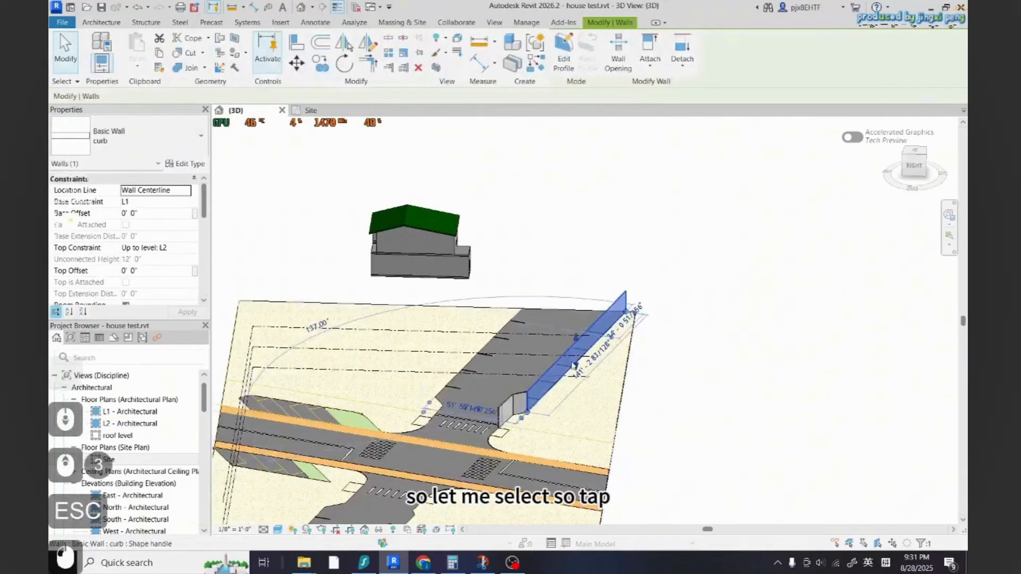
key(Escape)
click(587, 347)
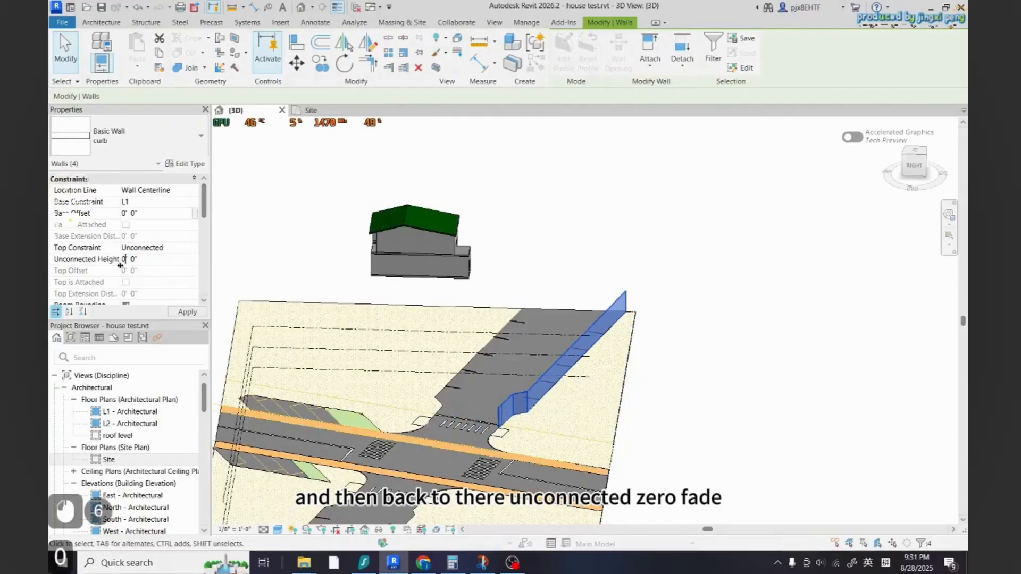
text(6)
click(202, 266)
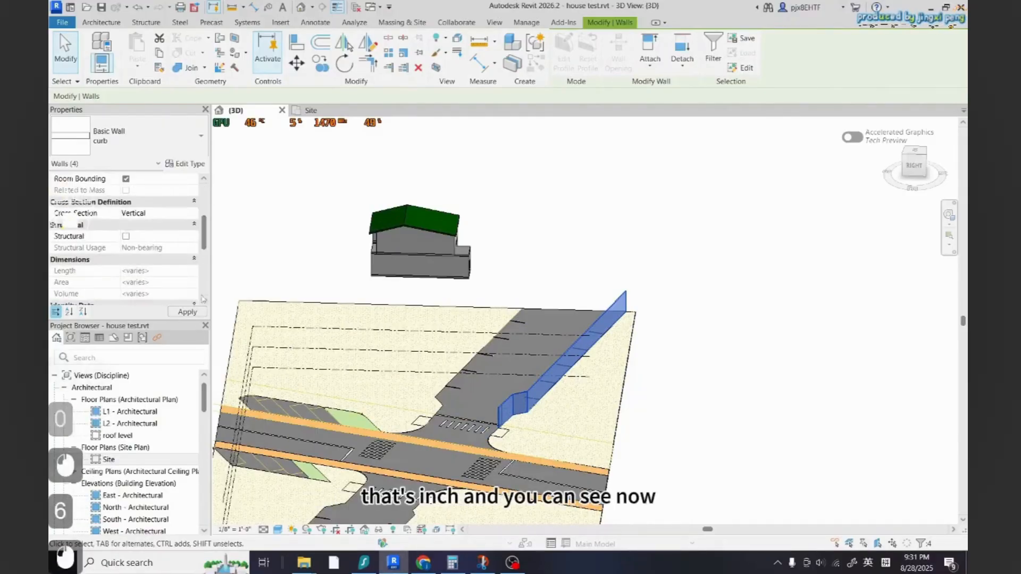
Drag a curb wall end and undo the change
scroll(522, 424, up, 10)
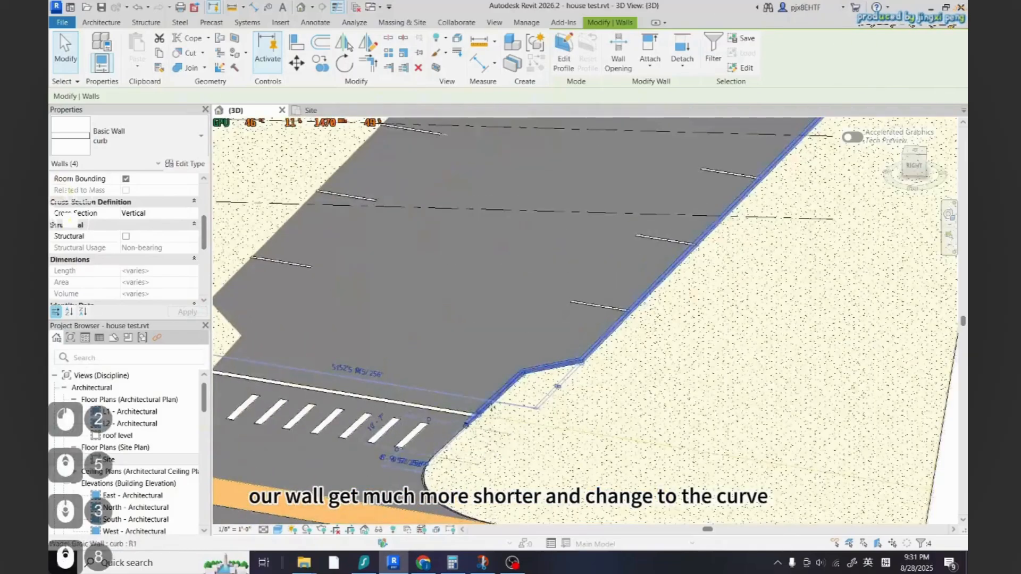
scroll(522, 424, down, 6)
shift+middle_drag(521, 423, 754, 326)
scroll(753, 325, down, 1)
scroll(790, 328, up, 4)
click(691, 348)
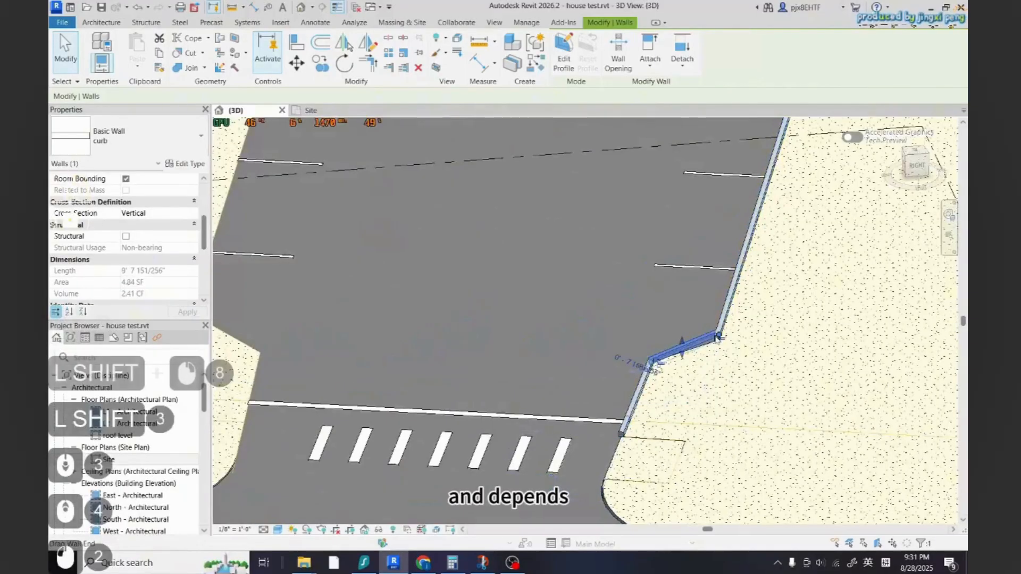
key(ctrl+z)
key(Escape)
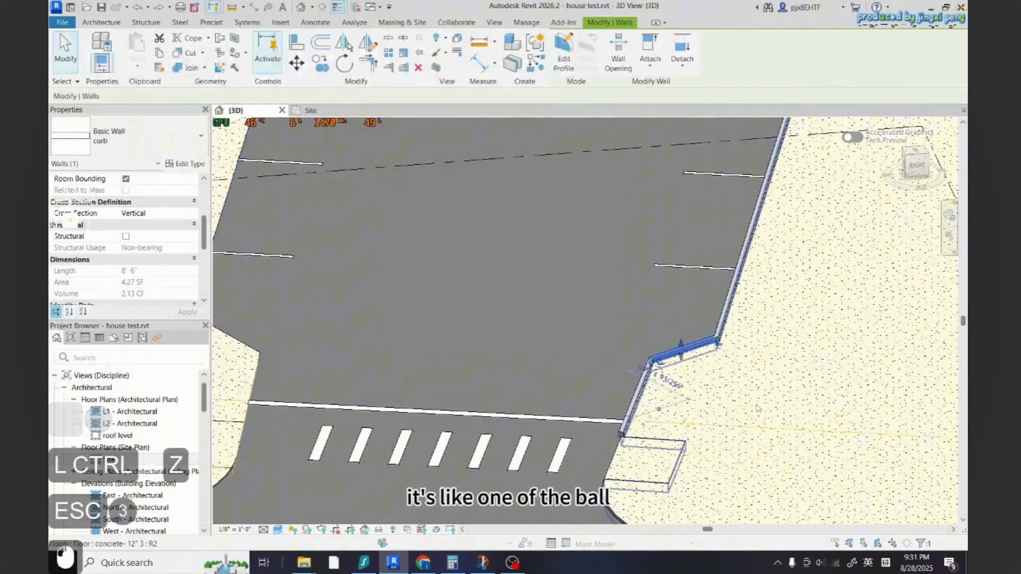
Create a similar curb wall by picking the curved corner edge beside the crosswalk
scroll(668, 437, down, 2)
scroll(669, 437, down, 3)
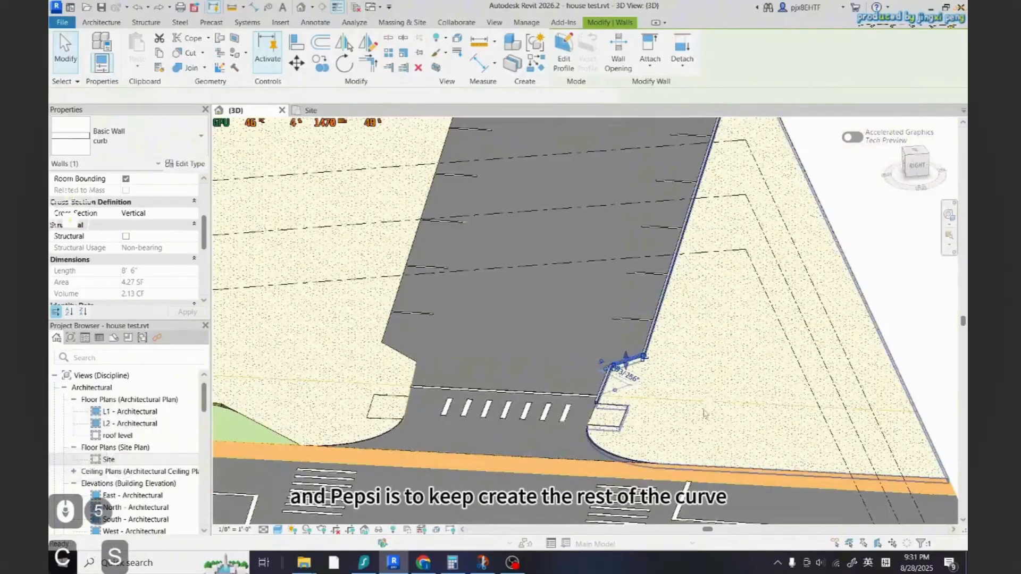
key(c)
key(s)
scroll(615, 379, down, 2)
click(572, 67)
scroll(557, 401, up, 5)
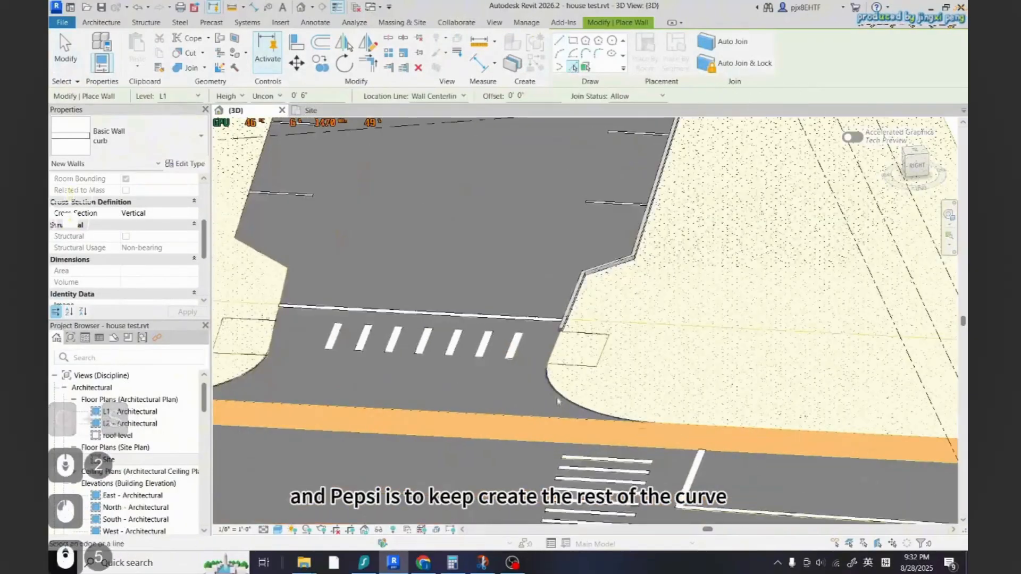
scroll(193, 274, up, 2)
scroll(554, 387, up, 4)
click(553, 380)
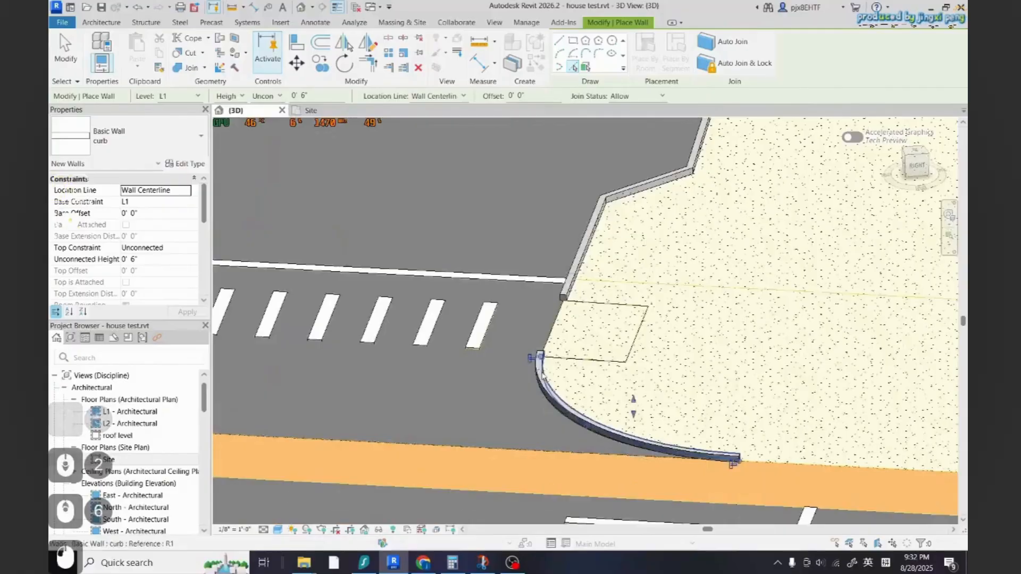
scroll(468, 385, down, 7)
scroll(537, 417, up, 3)
Apply Trim/Extend to Corner between the straight road-edge curb and the curved corner curb beside the crosswalk
key(t)
key(r)
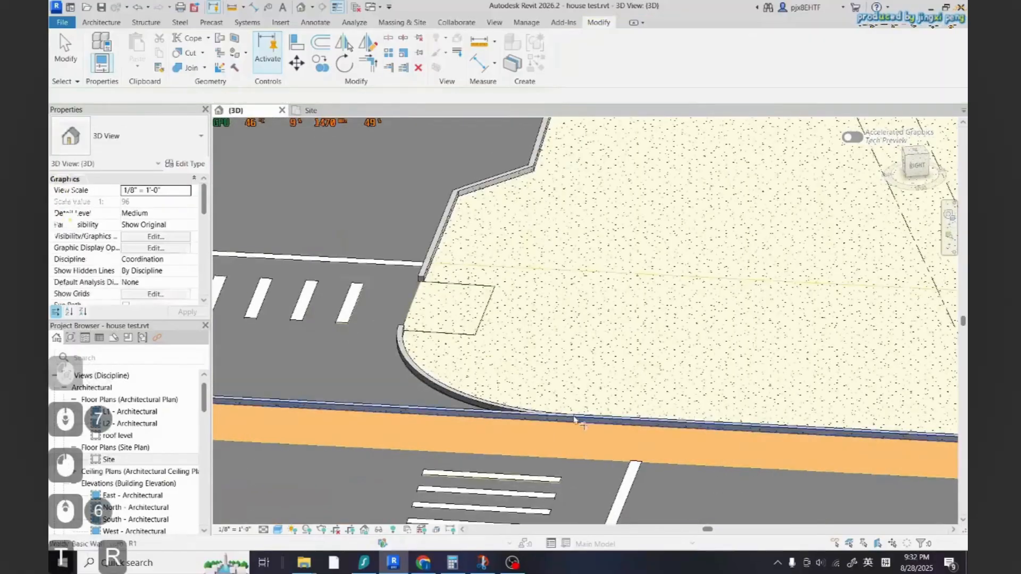
click(638, 422)
scroll(640, 425, down, 12)
scroll(469, 305, up, 3)
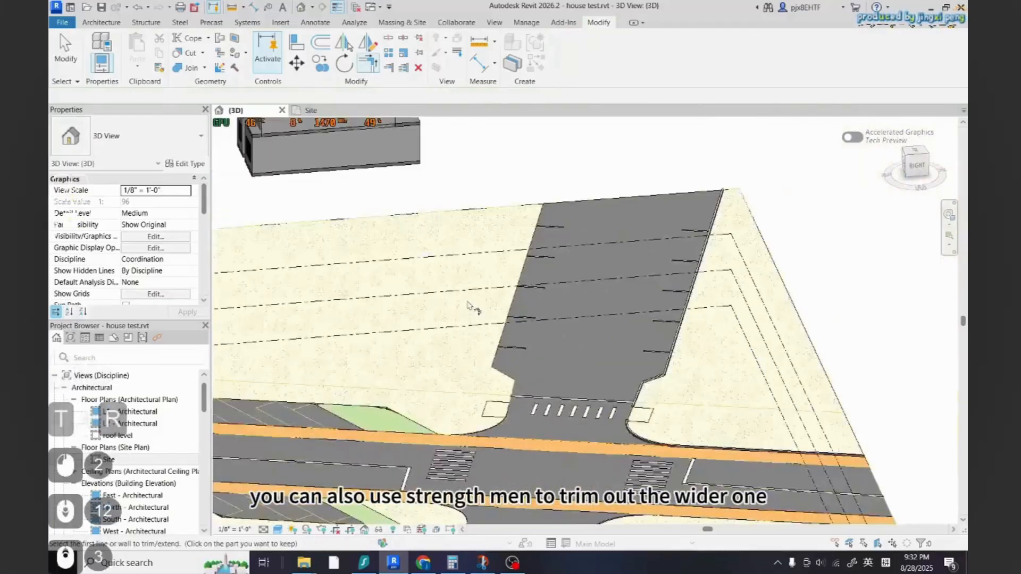
click(634, 433)
Create similar curb walls by picking the road edges of the neighbouring corner, then exit the command
key(c)
key(s)
scroll(508, 319, up, 3)
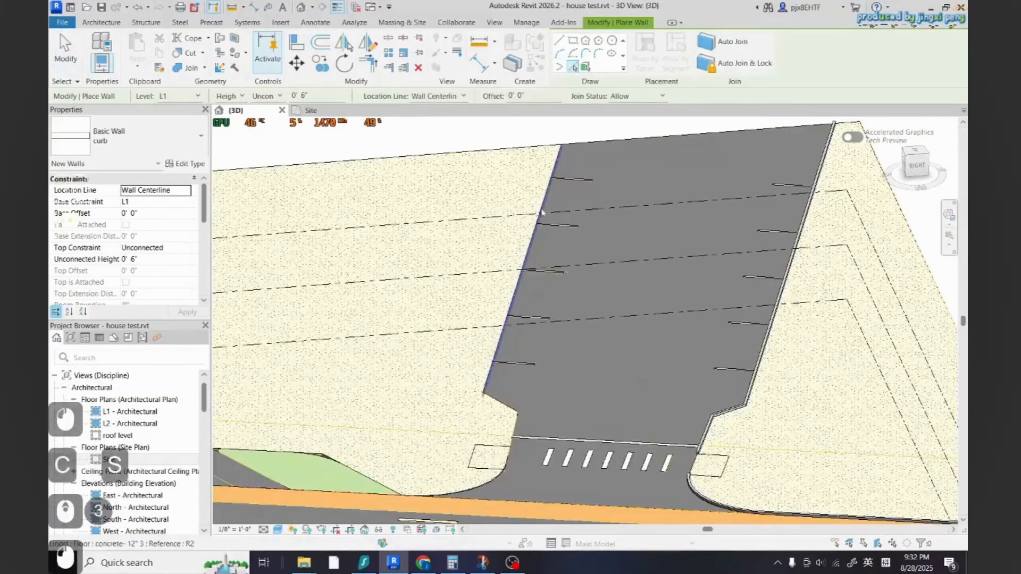
scroll(537, 229, up, 6)
scroll(507, 359, down, 2)
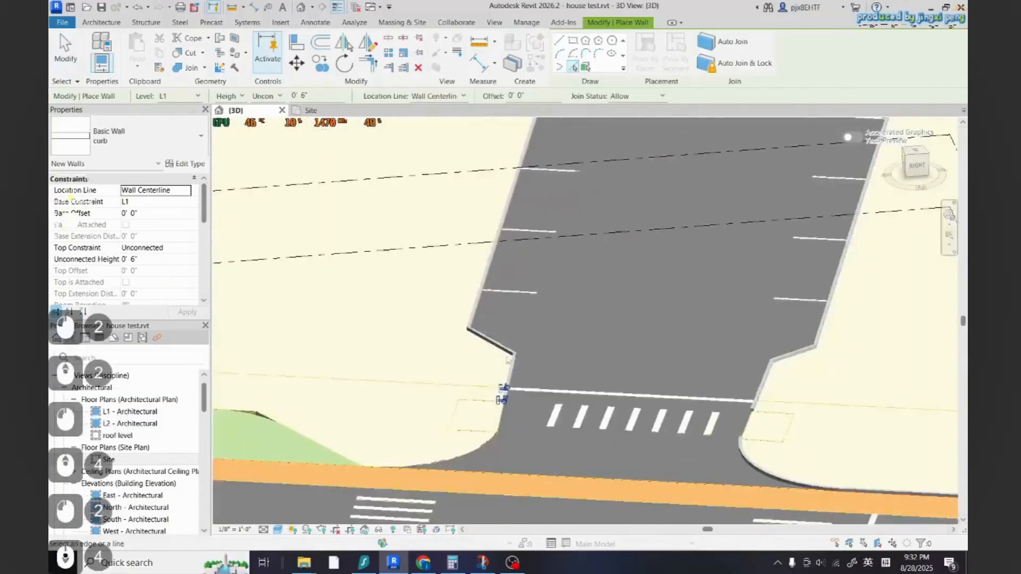
scroll(496, 447, up, 2)
click(489, 433)
scroll(571, 423, down, 4)
scroll(460, 428, up, 7)
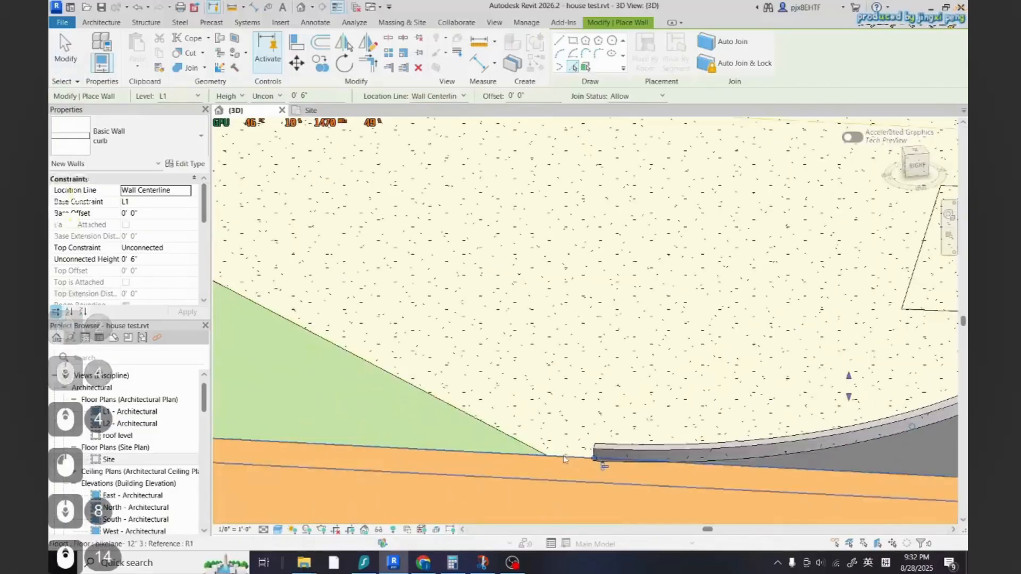
click(565, 459)
key(Escape)
key(Escape)
key(t)
key(r)
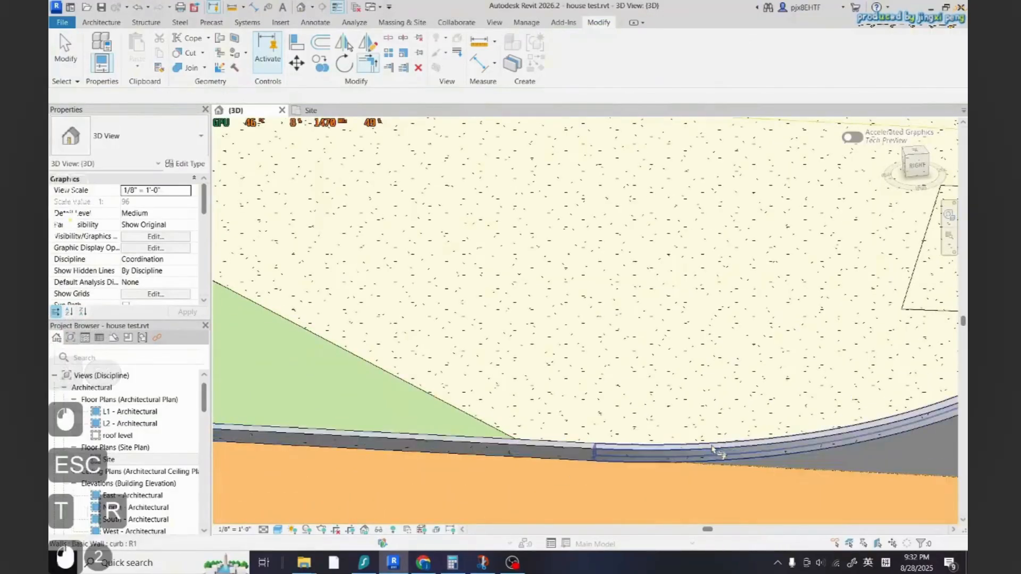
scroll(713, 448, down, 4)
key(Escape)
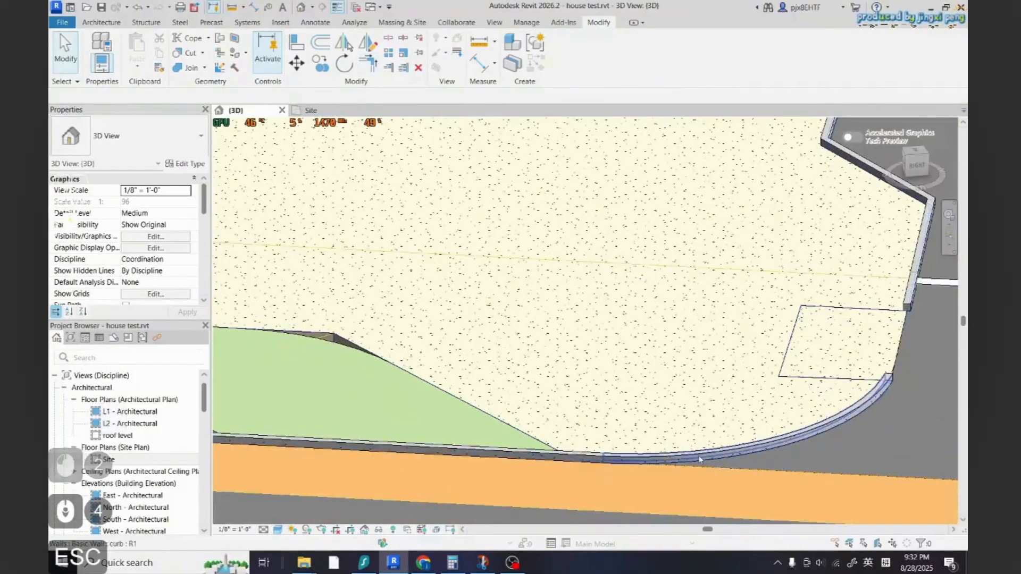
click(698, 460)
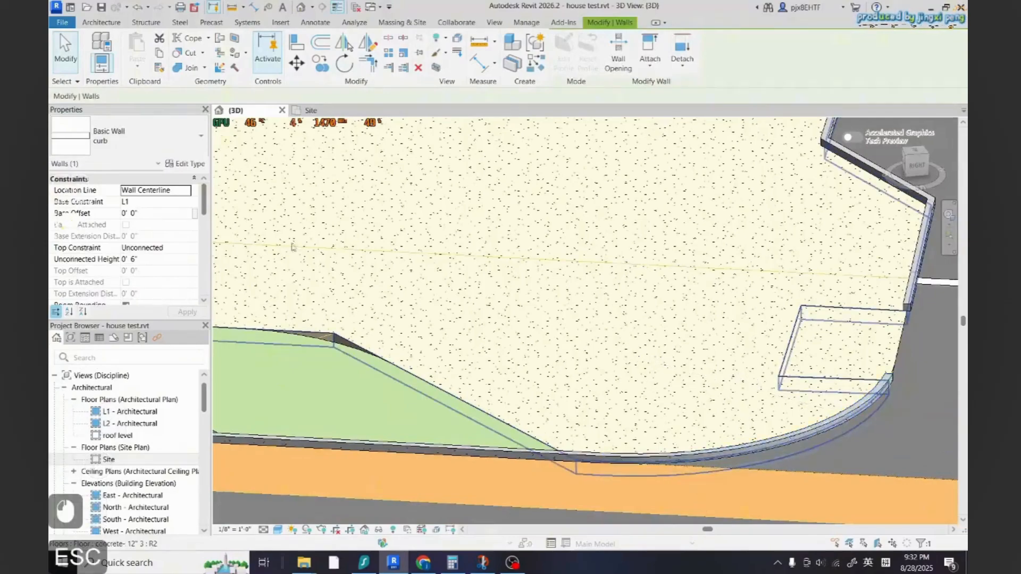
click(665, 455)
key(c)
key(s)
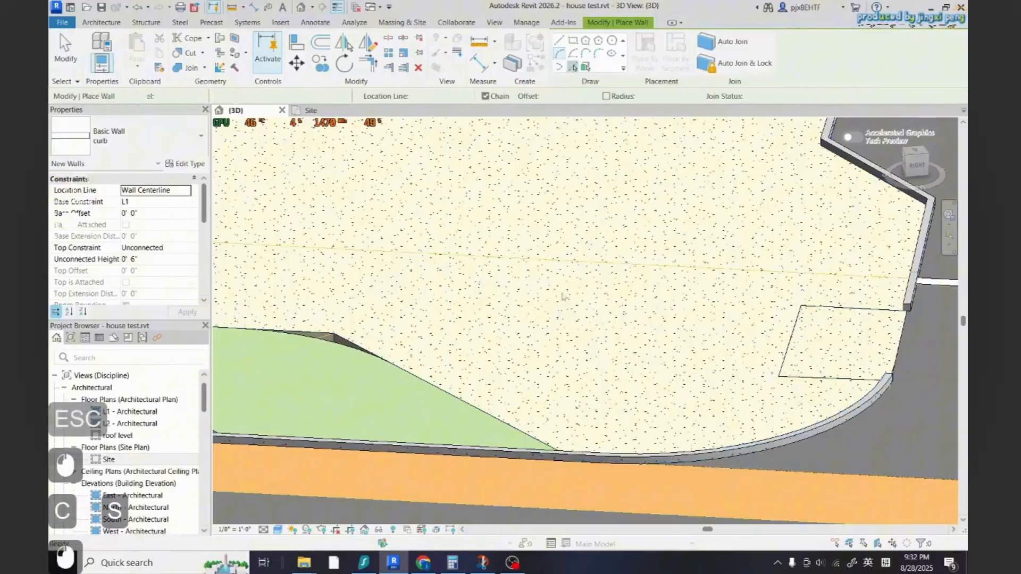
key(Escape)
key(Escape)
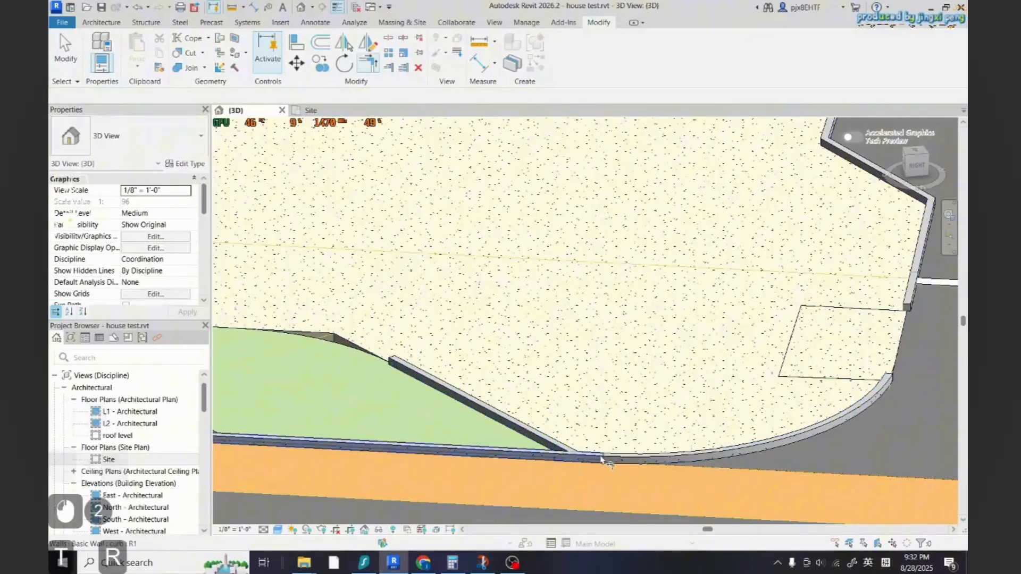
Create similar curb walls with Pick Lines along the parking area's edge beside the planting bed
click(554, 444)
scroll(611, 458, down, 2)
key(Escape)
key(Escape)
click(526, 426)
key(c)
key(s)
scroll(638, 431, down, 3)
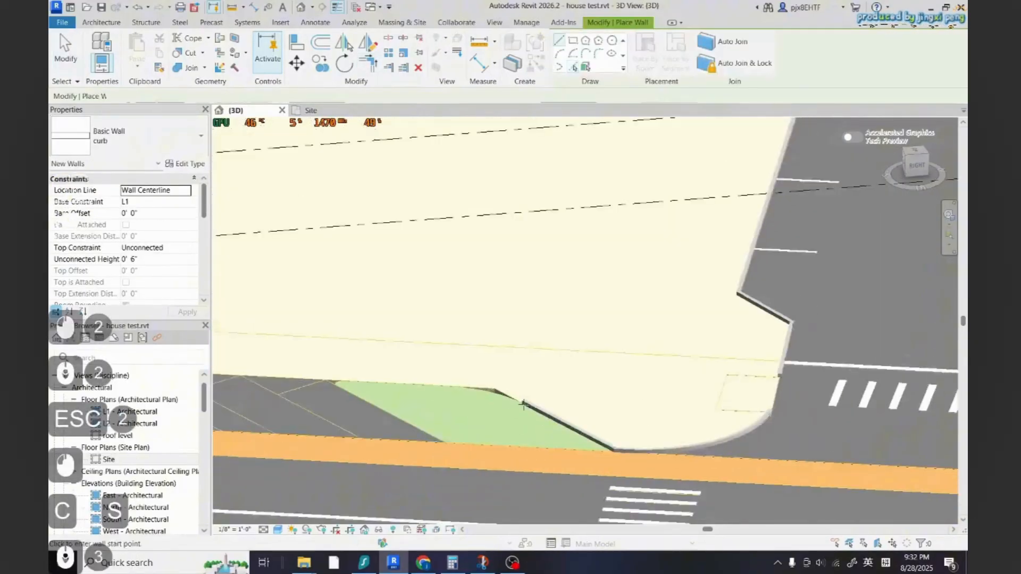
scroll(517, 402, up, 3)
click(572, 67)
scroll(523, 392, up, 3)
click(500, 402)
scroll(558, 412, down, 2)
scroll(383, 395, up, 3)
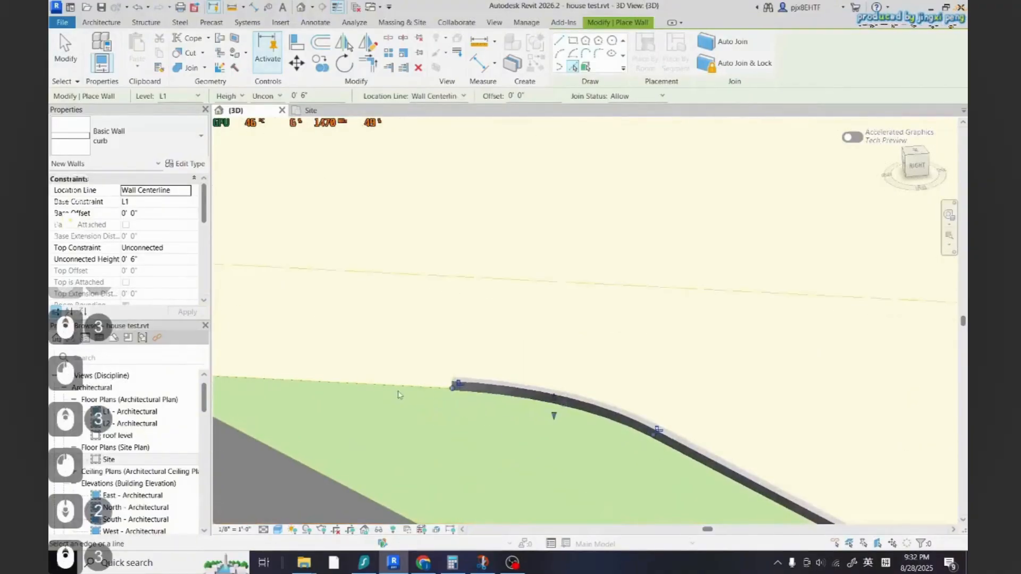
Pick the remaining parking-area edges for curb walls and exit the wall command
click(397, 387)
scroll(659, 420, down, 7)
scroll(479, 409, up, 14)
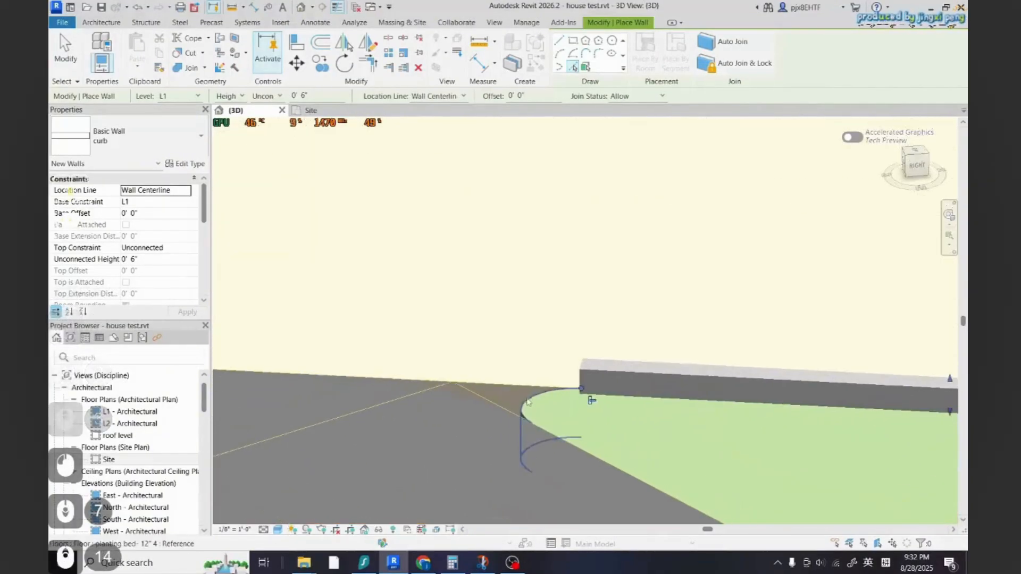
scroll(530, 416, down, 15)
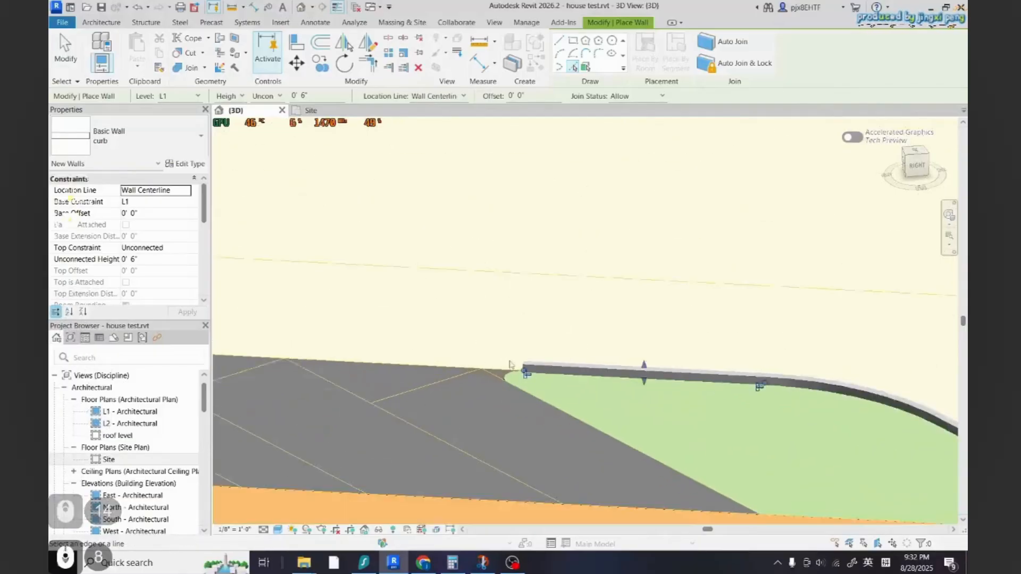
scroll(522, 389, up, 5)
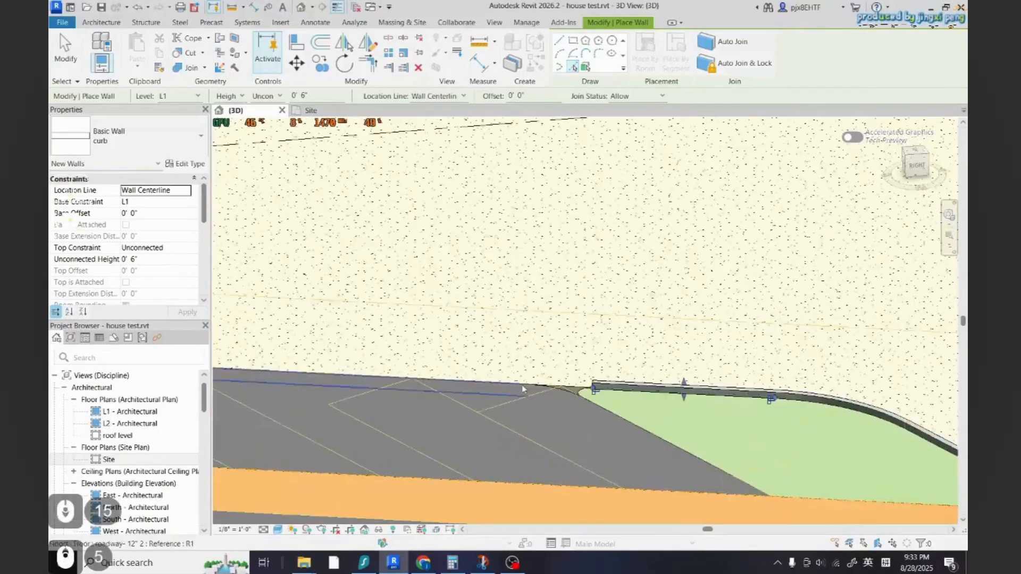
click(564, 389)
scroll(564, 390, up, 4)
key(Escape)
key(Escape)
scroll(553, 389, down, 3)
key(Escape)
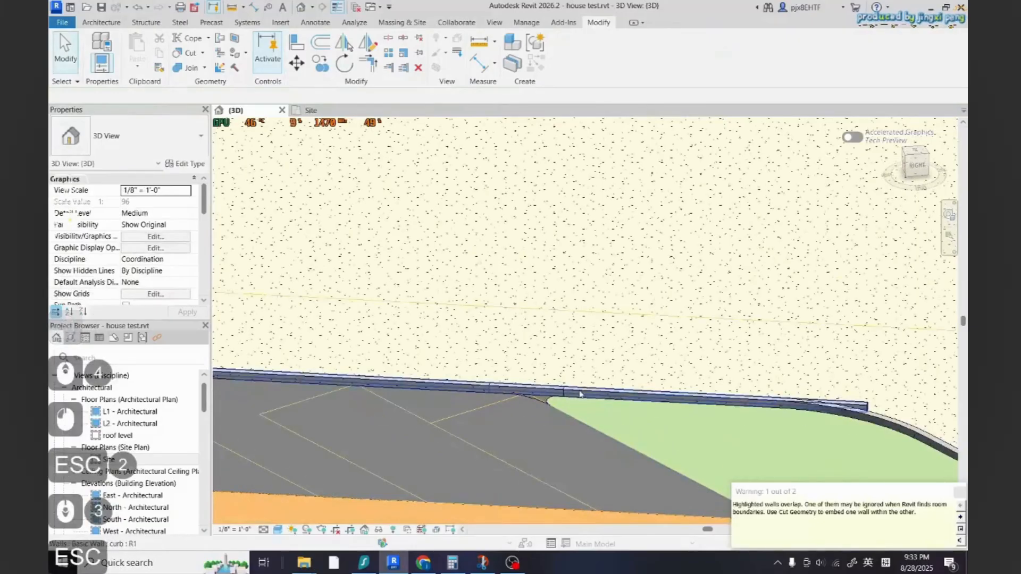
Delete the overlapping curb wall along the parking area's edge
key(Tab)
click(581, 398)
key(Delete)
key(t)
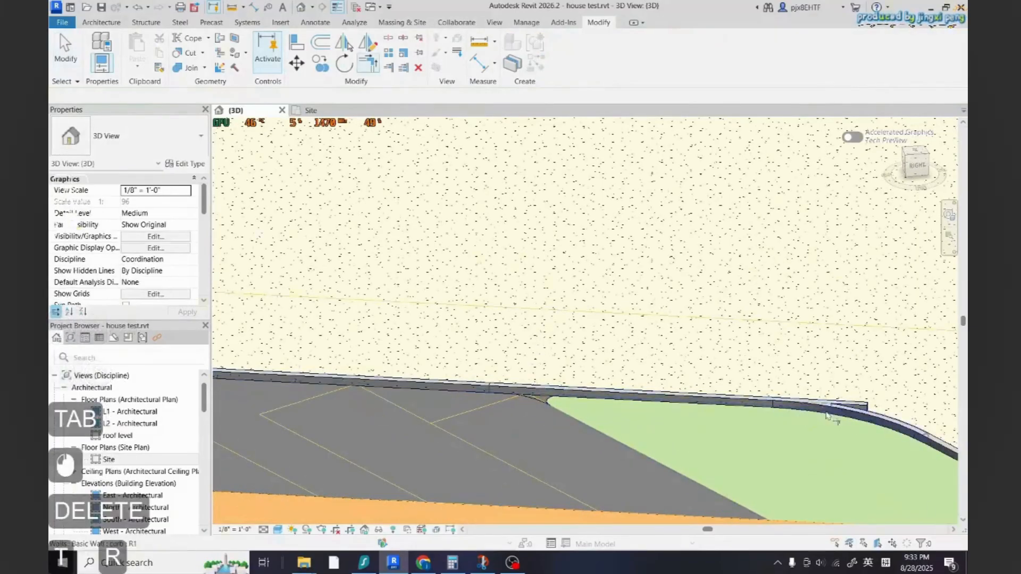
key(r)
key(Escape)
Create a similar curb wall by picking the rounded end edge of the parking area
scroll(542, 396, down, 10)
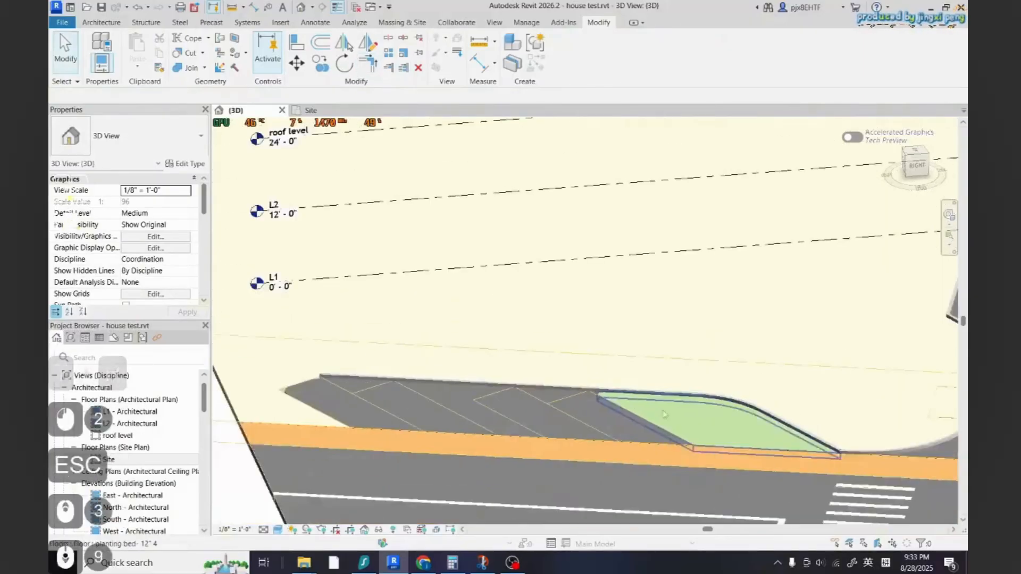
scroll(775, 439, up, 3)
scroll(760, 439, up, 1)
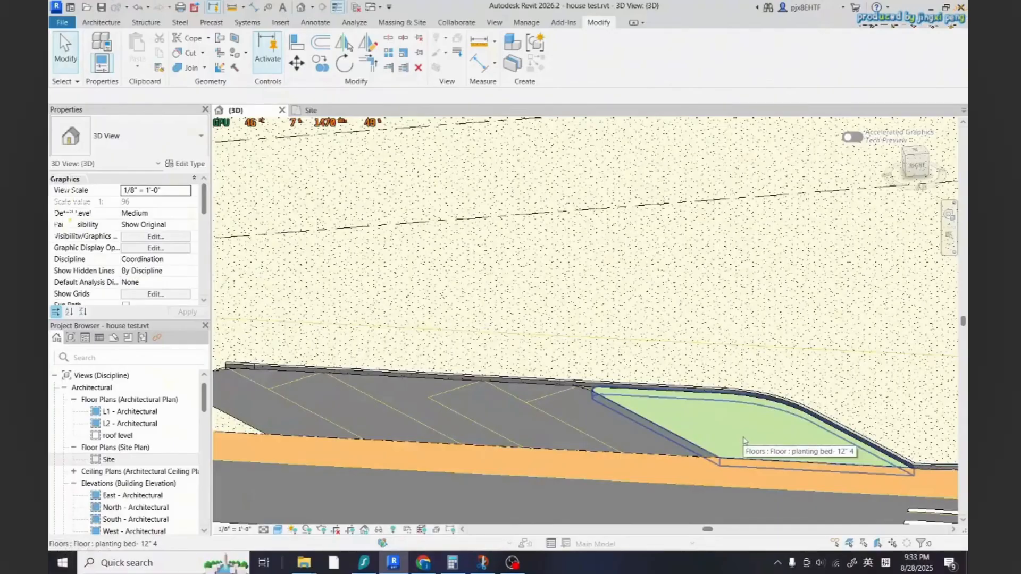
scroll(743, 439, down, 4)
scroll(372, 383, up, 5)
click(450, 355)
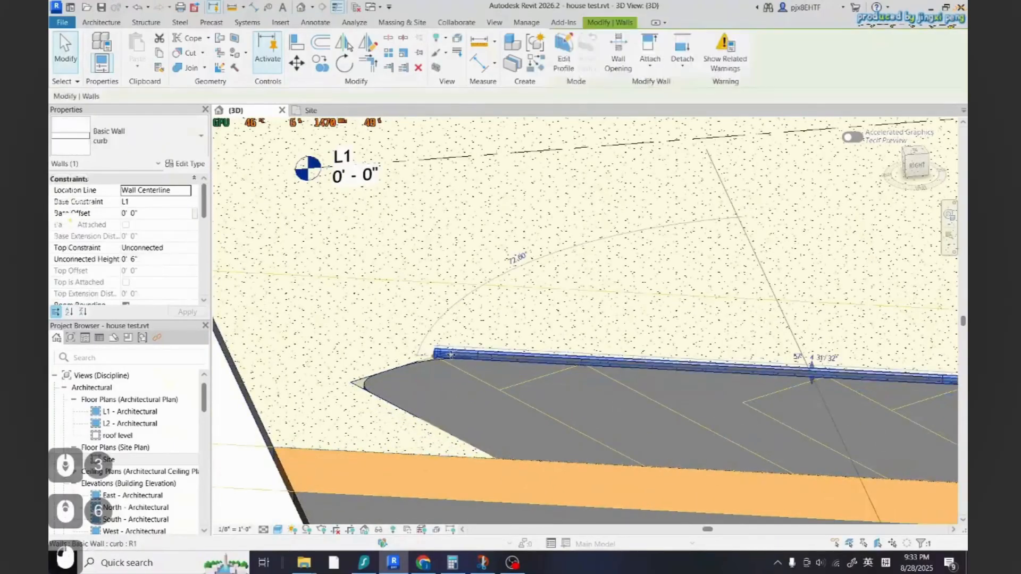
key(c)
key(s)
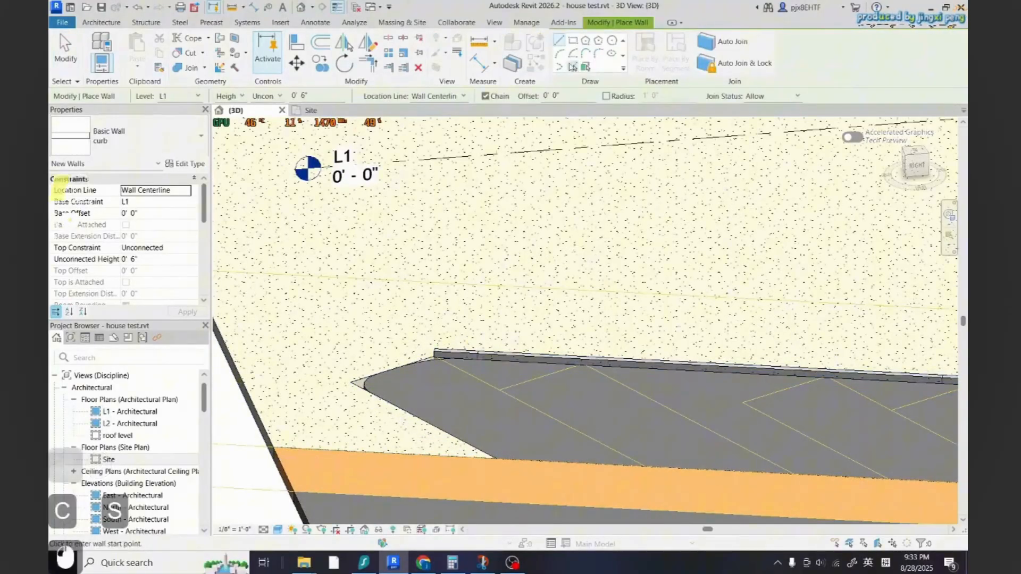
scroll(426, 365, up, 2)
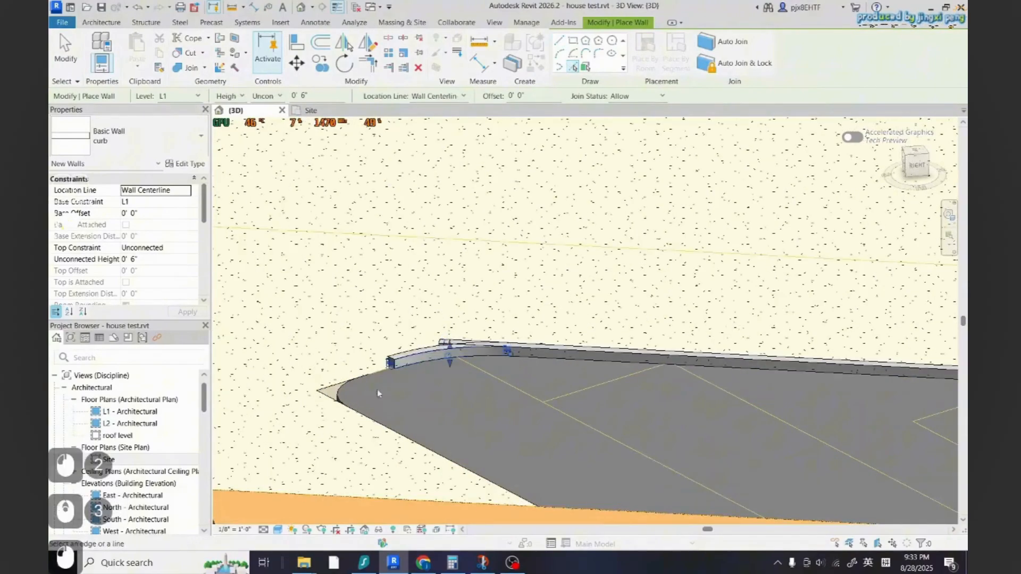
click(366, 417)
Try to trim the curb at the parking area's rounded end, then delete the extra curb segment there
scroll(368, 416, down, 3)
scroll(406, 388, up, 2)
key(t)
key(r)
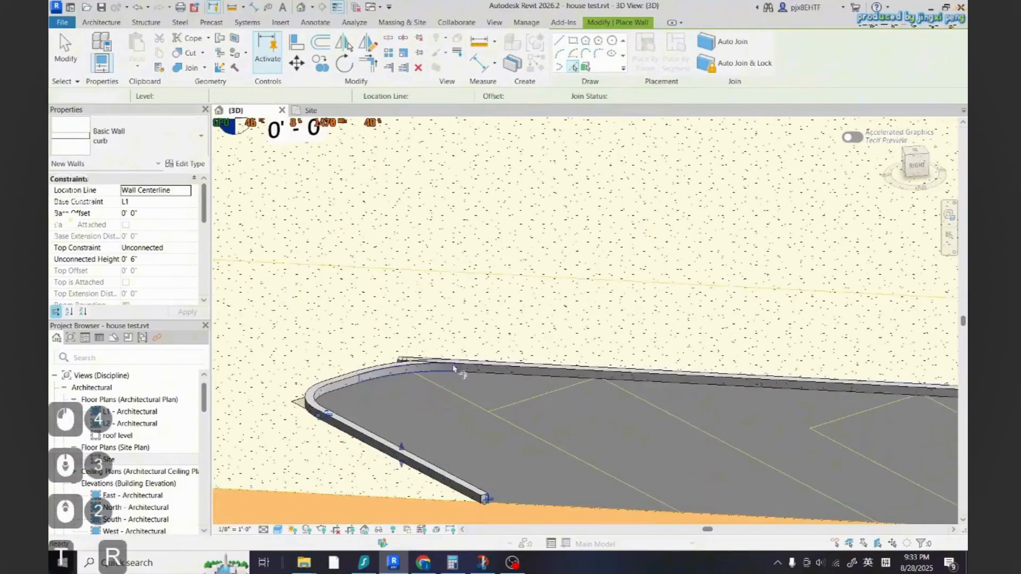
click(464, 368)
scroll(404, 360, up, 3)
key(Escape)
key(Escape)
click(403, 363)
key(Escape)
click(402, 358)
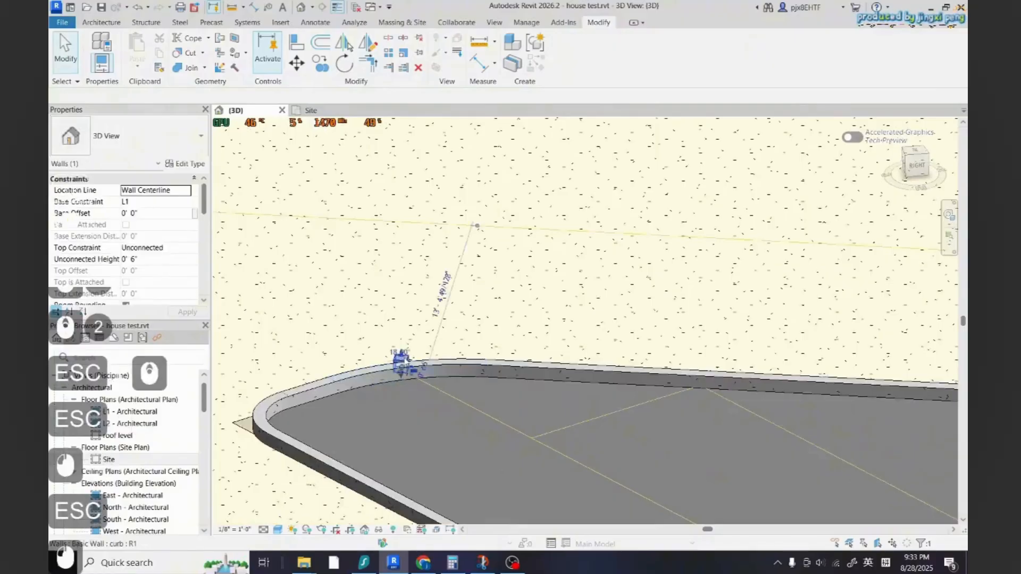
key(Delete)
scroll(390, 385, down, 15)
key(Escape)
scroll(420, 404, up, 13)
click(438, 393)
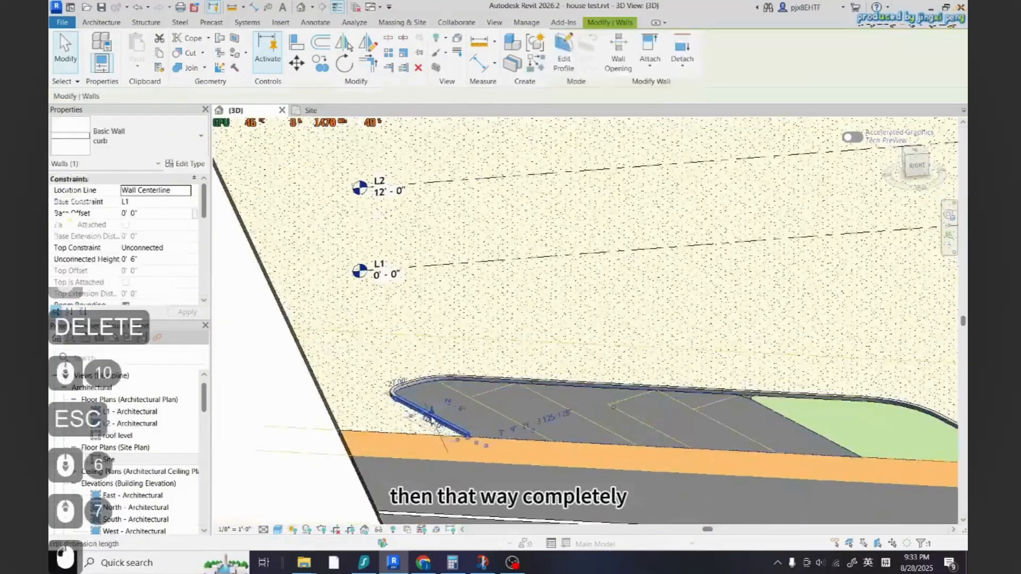
key(c)
key(s)
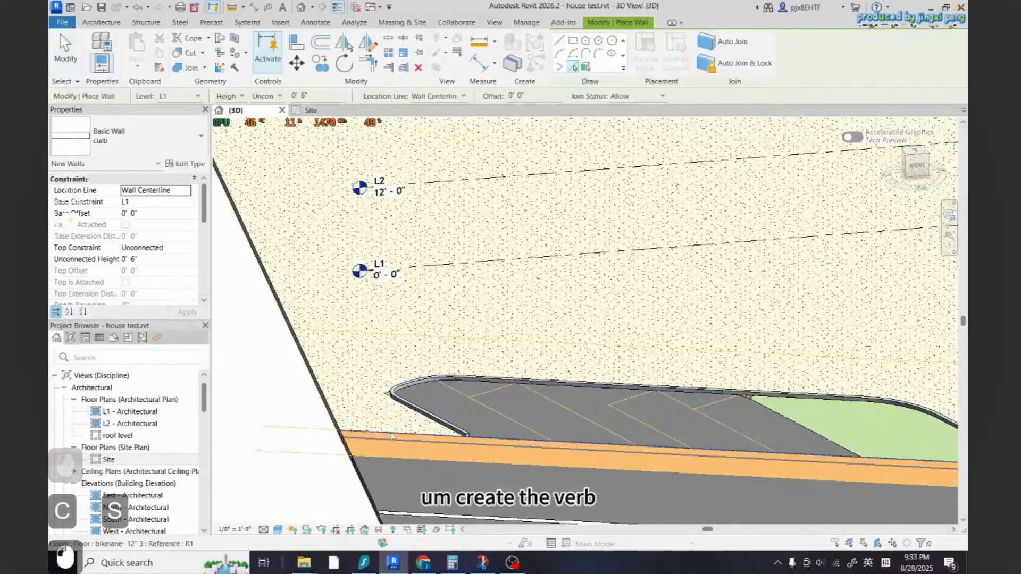
key(Escape)
key(Escape)
scroll(557, 472, down, 6)
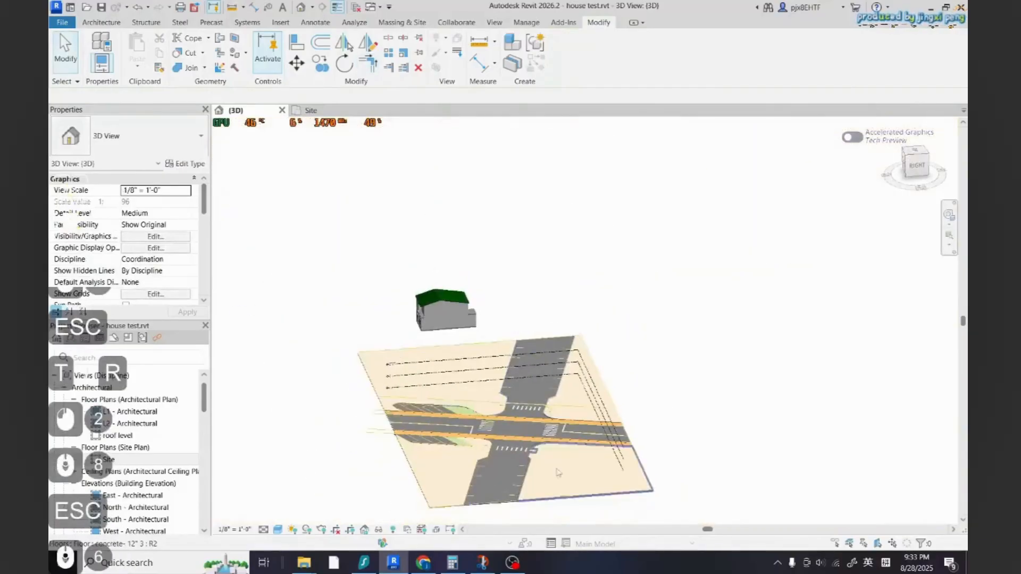
scroll(558, 473, up, 10)
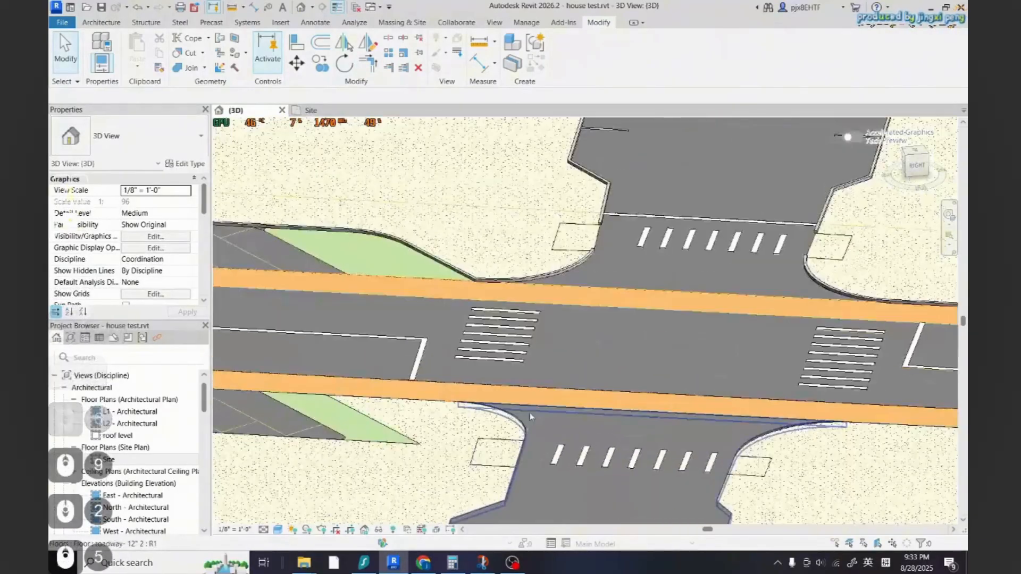
Create similar curb walls by picking the edges of the parking area across the road
click(537, 277)
key(c)
key(s)
scroll(310, 382, up, 3)
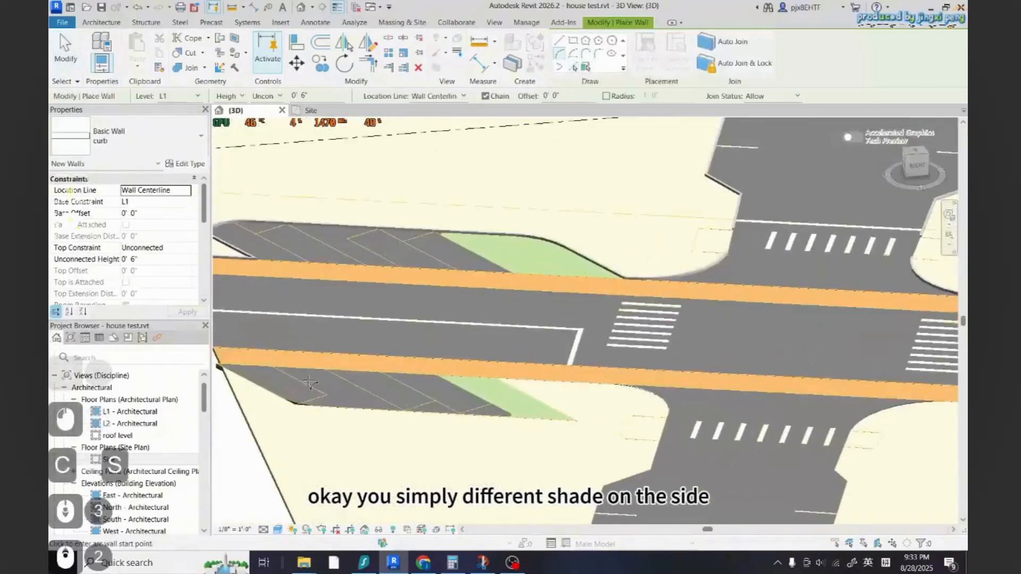
click(572, 67)
scroll(314, 396, up, 3)
click(313, 404)
scroll(314, 404, up, 4)
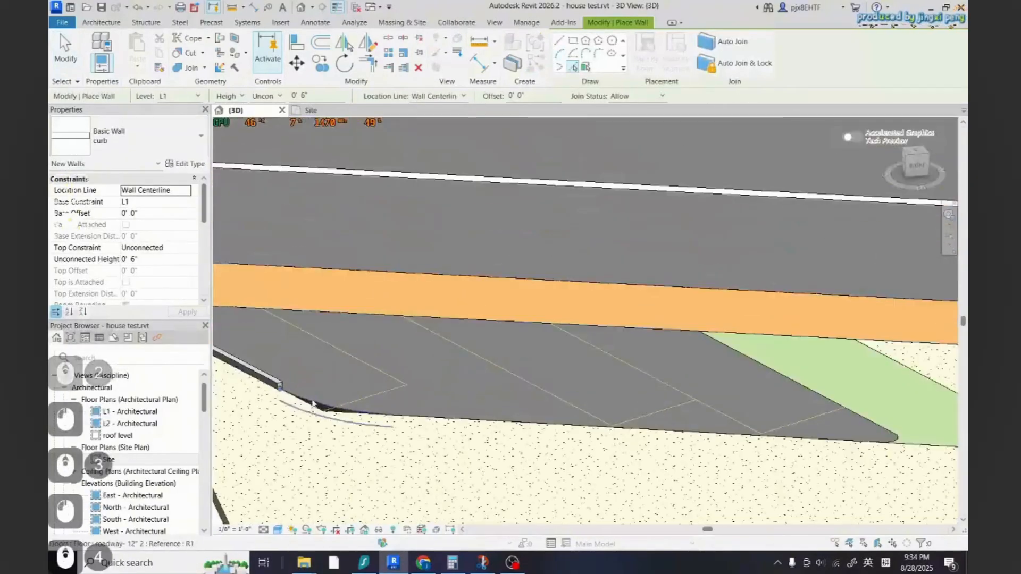
click(429, 420)
scroll(425, 421, down, 4)
scroll(637, 431, up, 5)
Create curb walls by picking the planting strip and parking area edges on the lower side of the road
click(701, 446)
scroll(691, 443, down, 3)
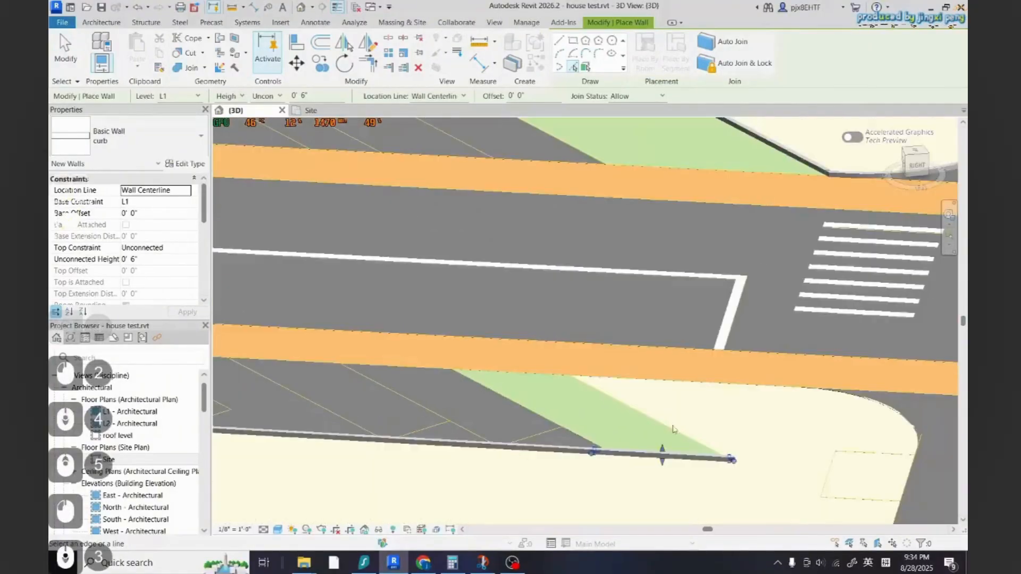
click(672, 426)
click(669, 383)
scroll(435, 434, down, 3)
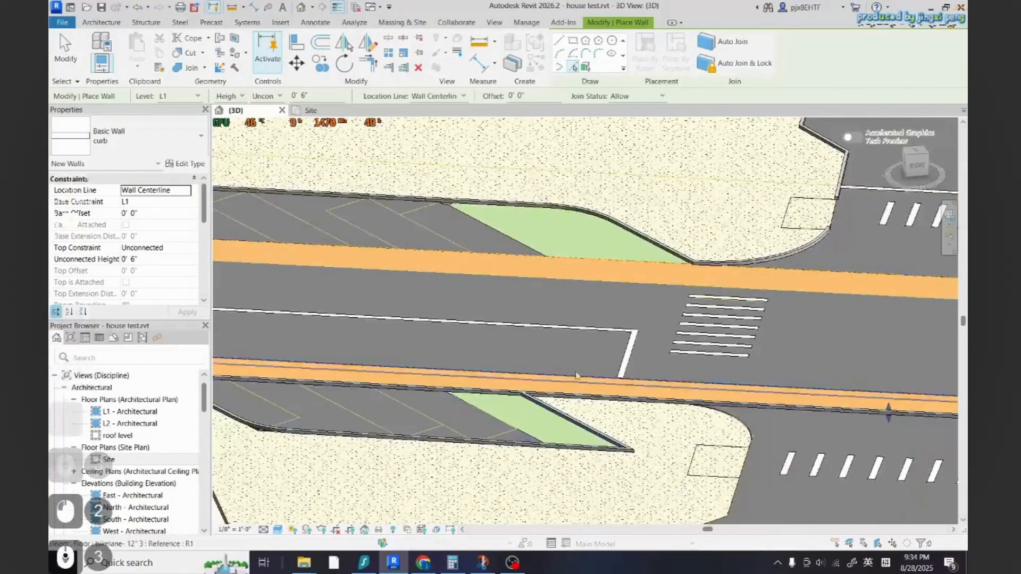
scroll(576, 375, down, 3)
scroll(728, 460, up, 2)
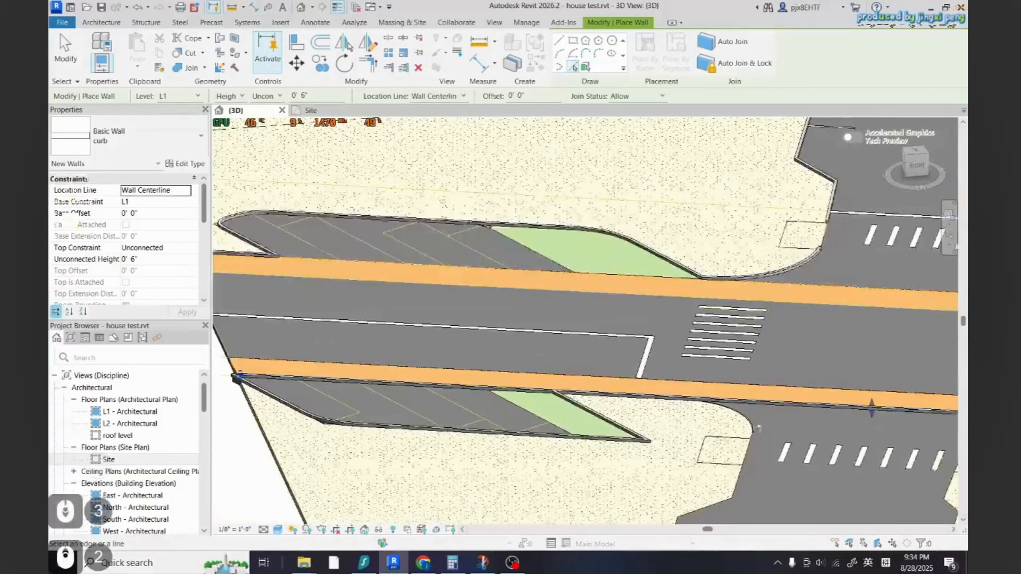
scroll(754, 426, up, 2)
Create curb walls by picking the road's rounded corner edges beside the side-street crosswalk
click(733, 495)
scroll(703, 382, down, 3)
scroll(692, 472, up, 3)
click(691, 470)
scroll(638, 330, down, 3)
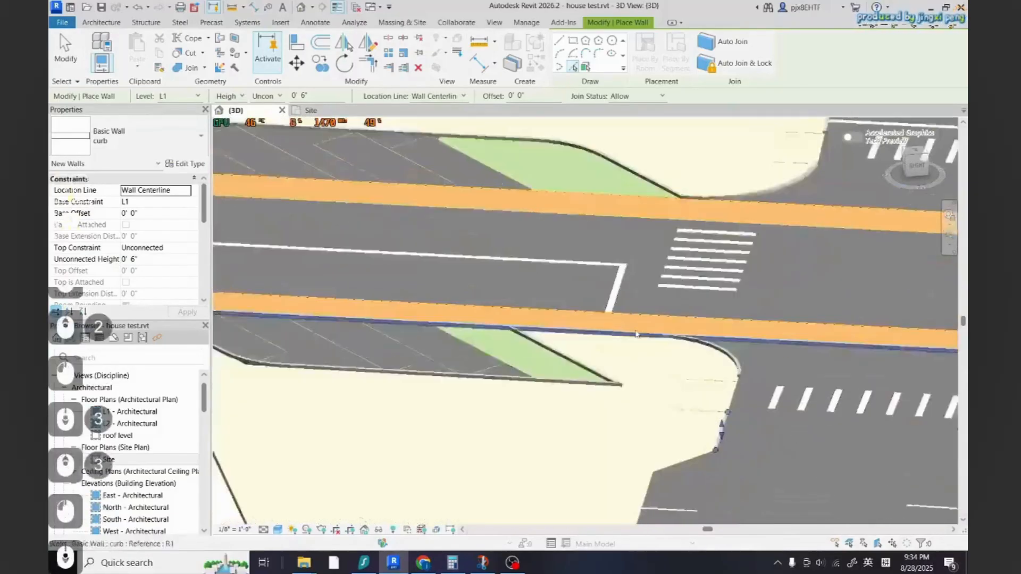
click(671, 431)
scroll(600, 394, down, 3)
scroll(691, 383, up, 6)
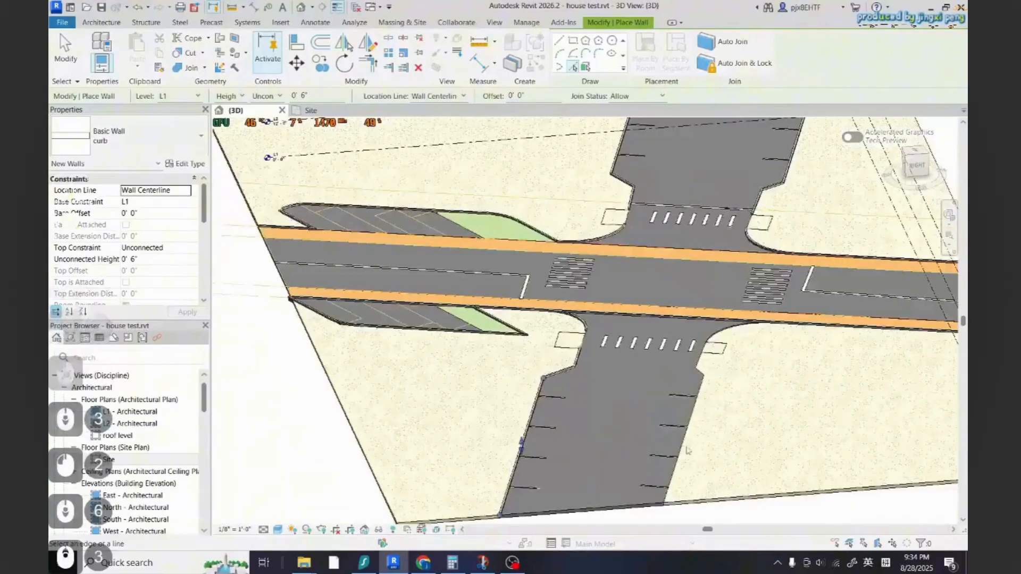
scroll(596, 420, down, 3)
scroll(679, 332, up, 4)
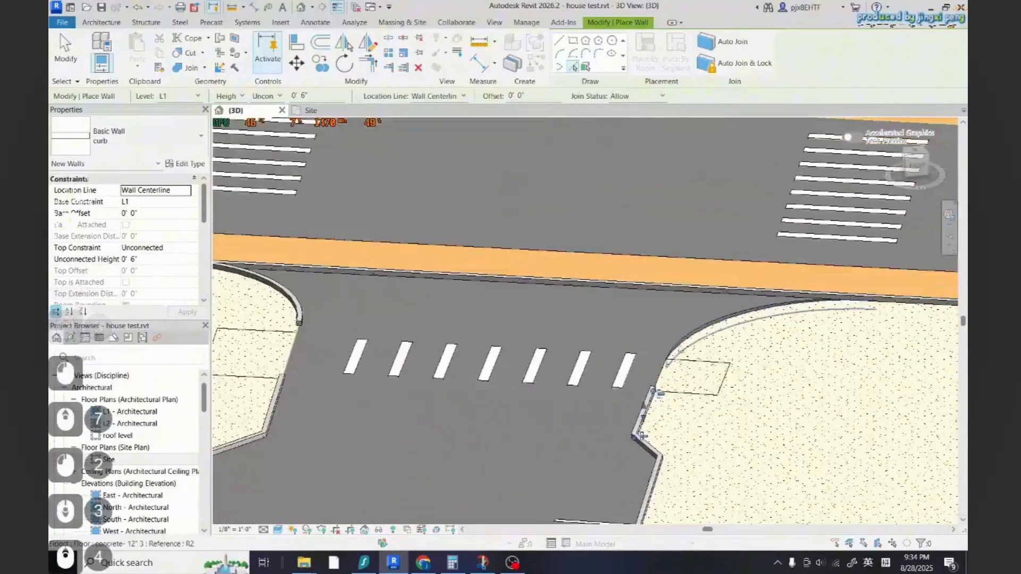
click(656, 403)
scroll(505, 383, down, 8)
scroll(630, 361, up, 3)
key(Escape)
scroll(630, 374, down, 2)
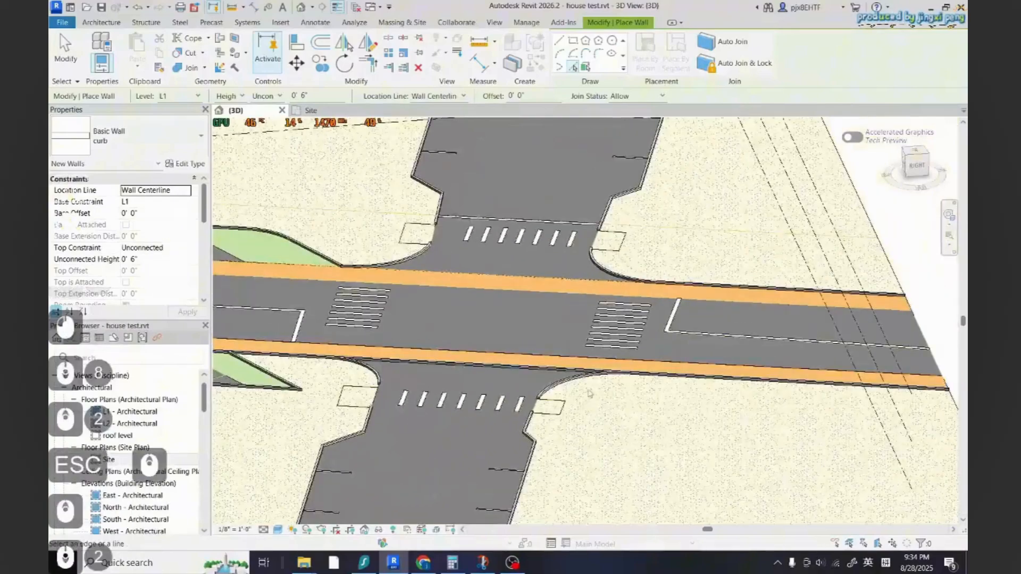
Resolve the wall join error by unjoining the elements
key(t)
key(r)
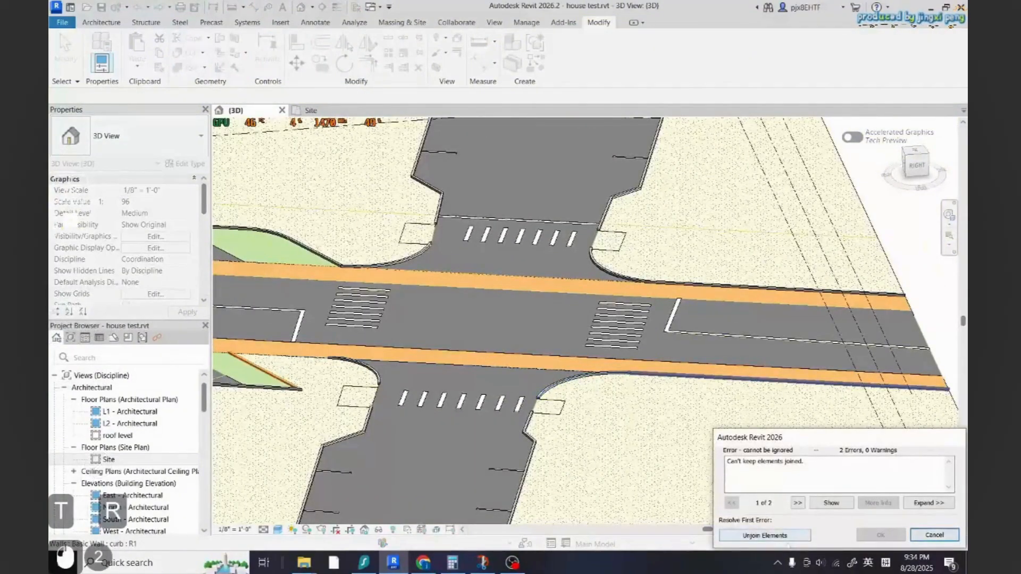
click(786, 538)
key(Escape)
scroll(645, 403, down, 2)
scroll(436, 375, up, 3)
scroll(511, 393, down, 2)
scroll(527, 398, up, 6)
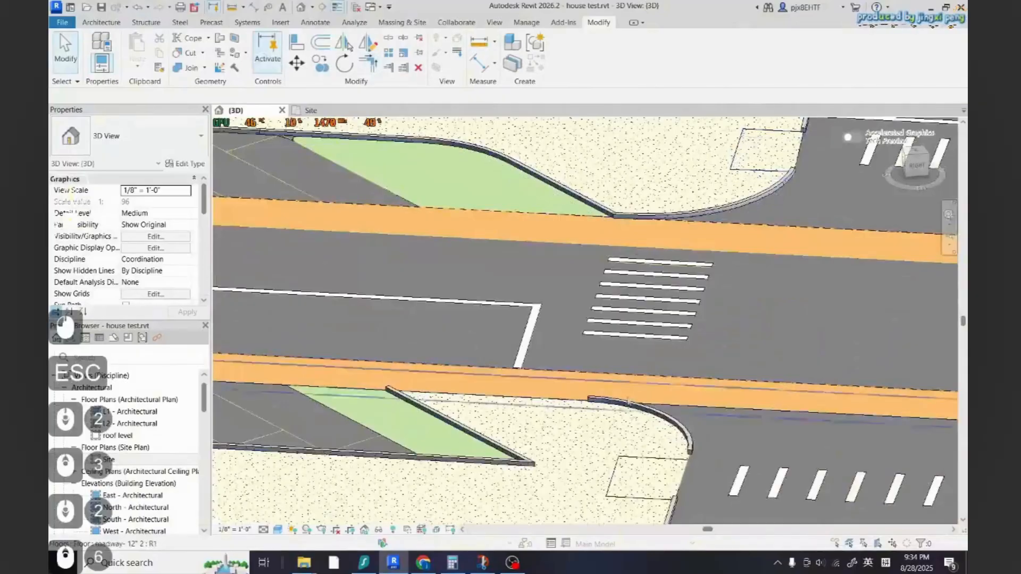
click(627, 402)
key(Escape)
click(628, 402)
key(Escape)
click(648, 411)
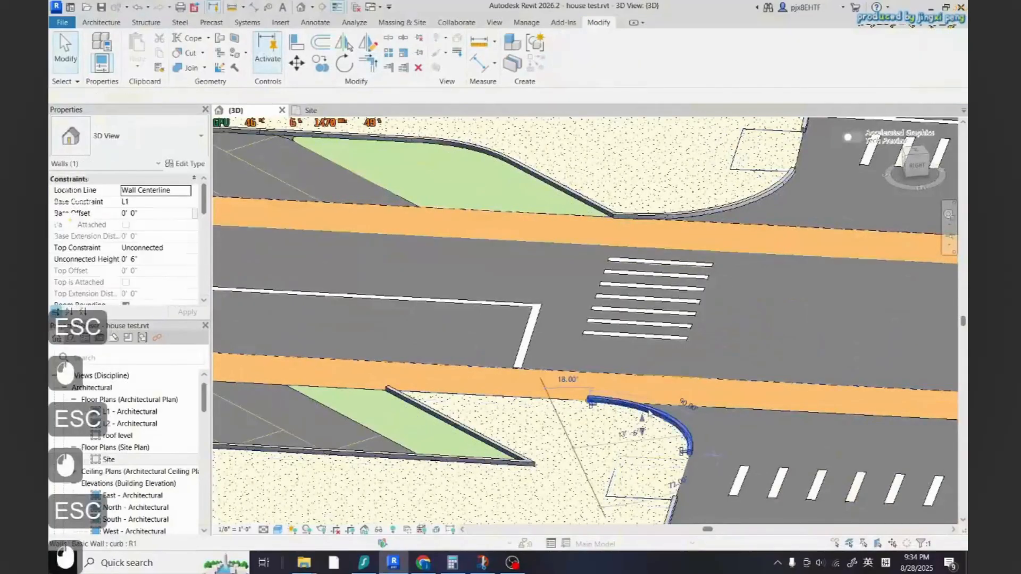
key(c)
key(s)
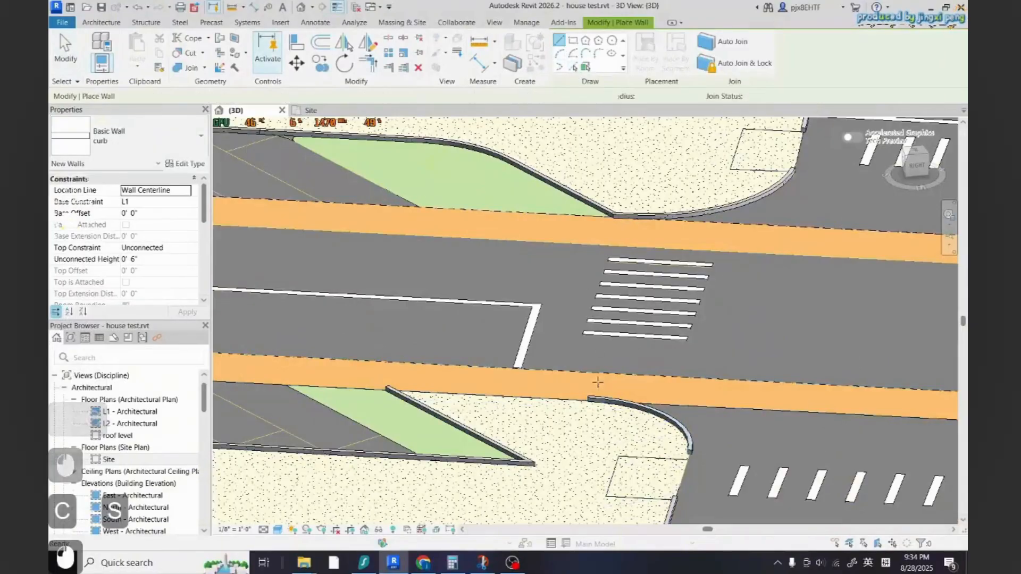
Inspect the curb walls around the intersection and parking areas in the site plan view
click(311, 110)
scroll(522, 409, down, 12)
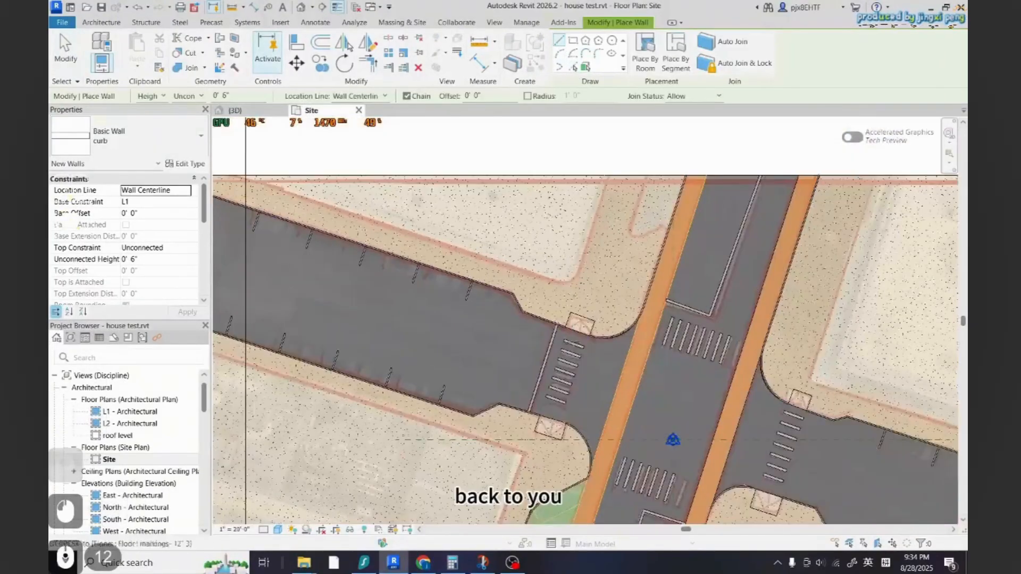
scroll(522, 409, up, 11)
scroll(632, 410, down, 15)
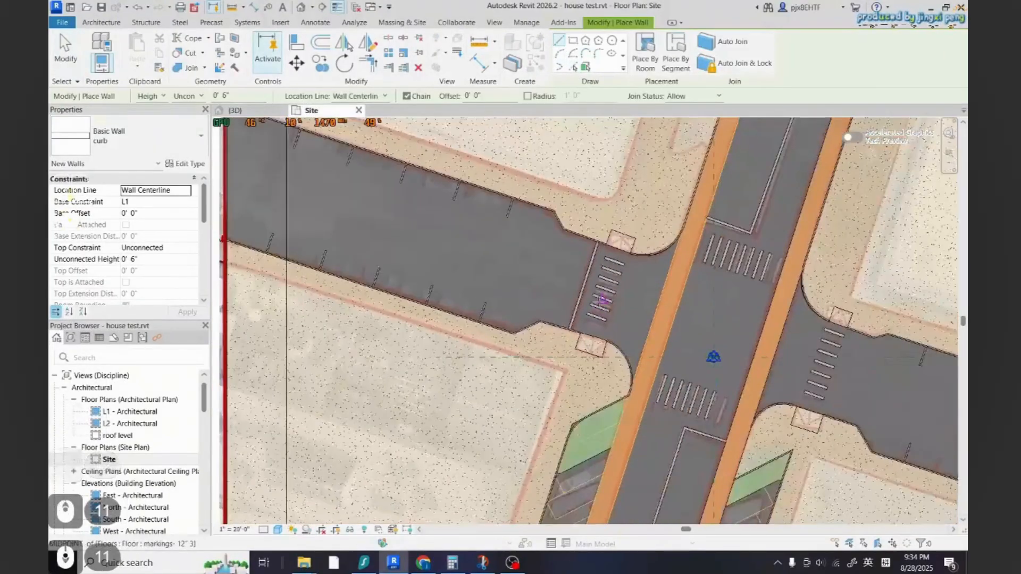
scroll(539, 344, up, 5)
scroll(539, 344, down, 9)
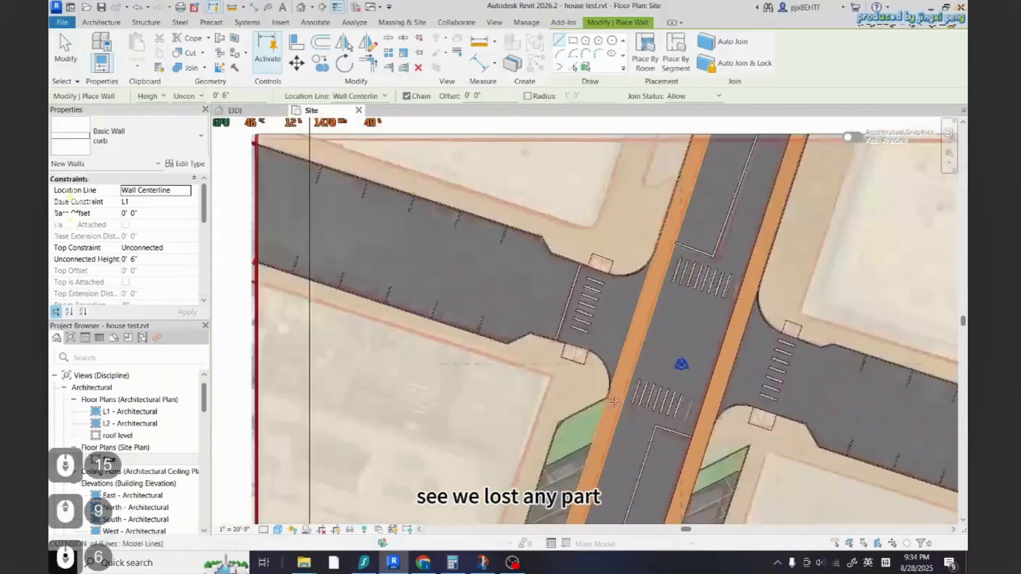
scroll(684, 457, up, 9)
scroll(553, 296, up, 5)
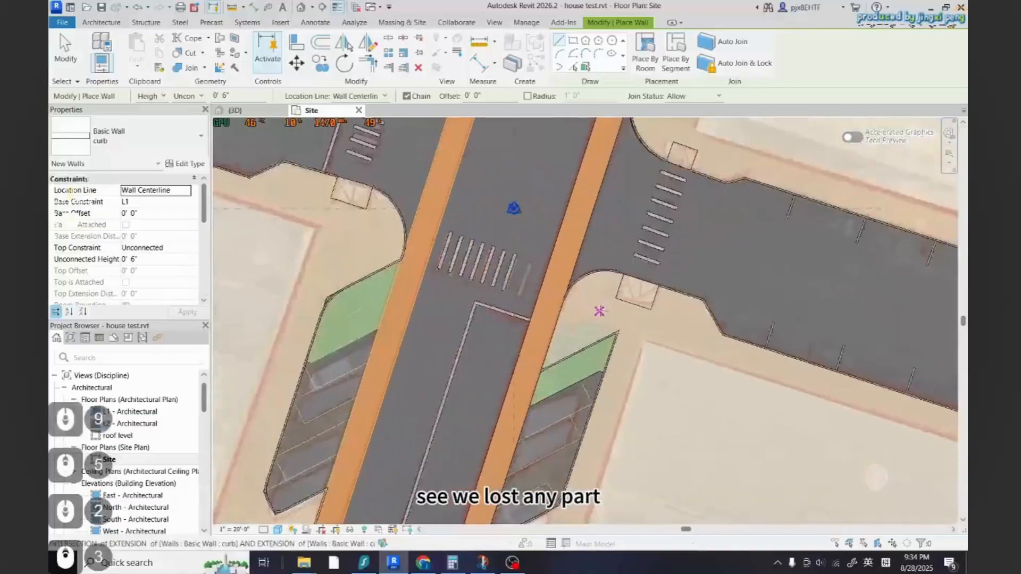
key(Escape)
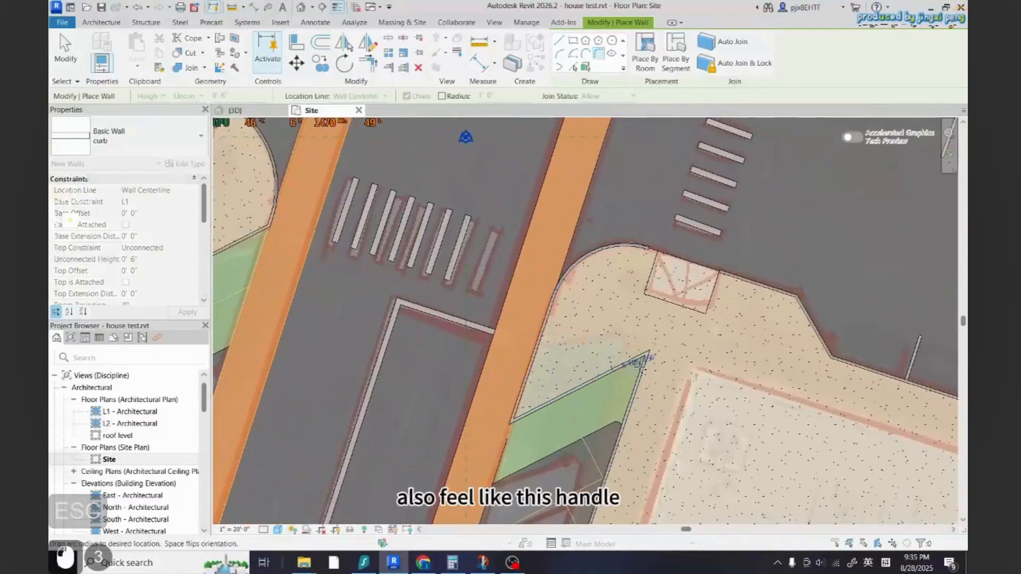
scroll(645, 357, up, 6)
scroll(663, 367, down, 6)
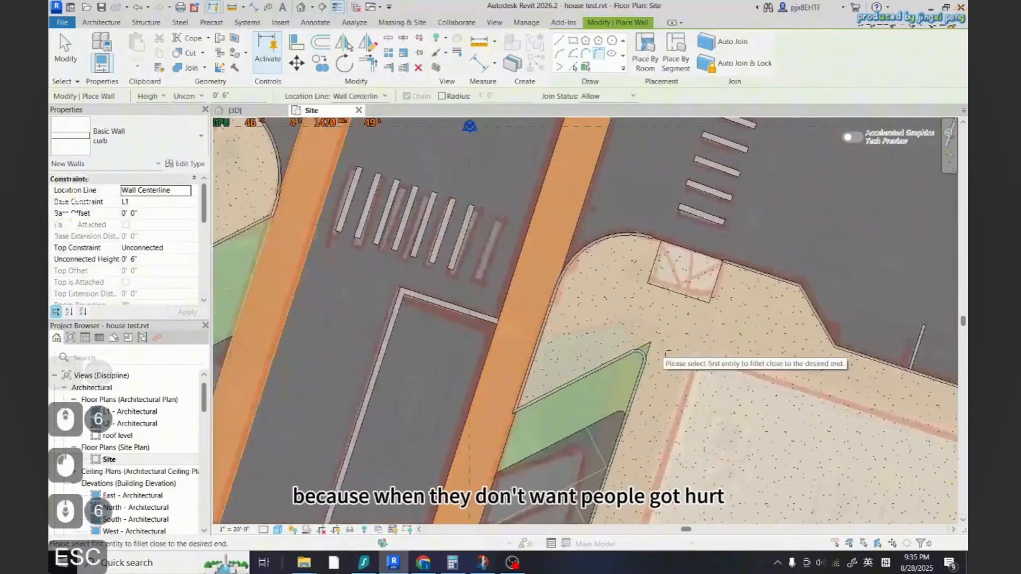
scroll(681, 365, down, 5)
scroll(627, 381, down, 3)
scroll(644, 372, up, 3)
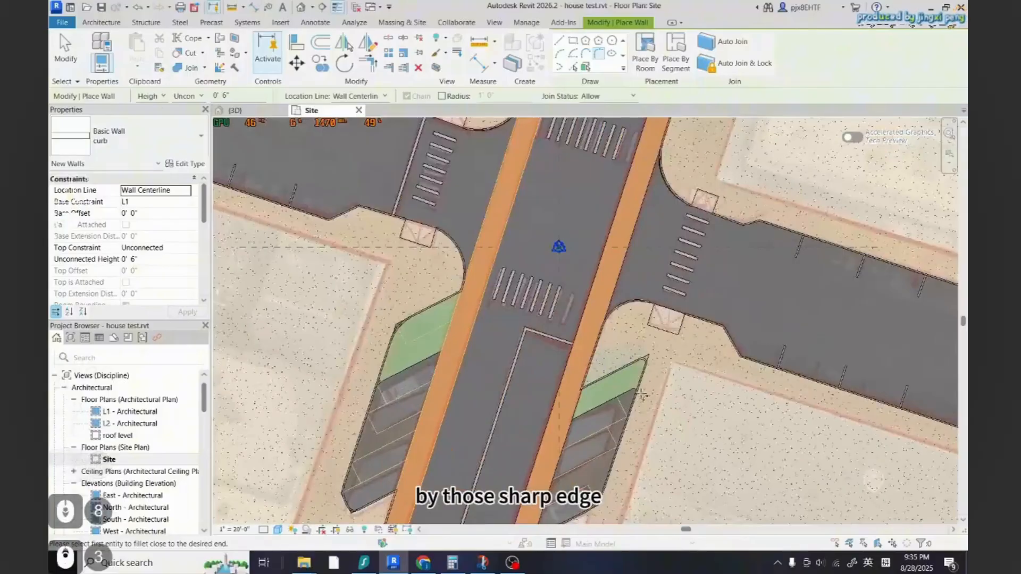
scroll(643, 356, down, 3)
scroll(605, 453, up, 6)
scroll(601, 457, down, 4)
scroll(600, 457, down, 4)
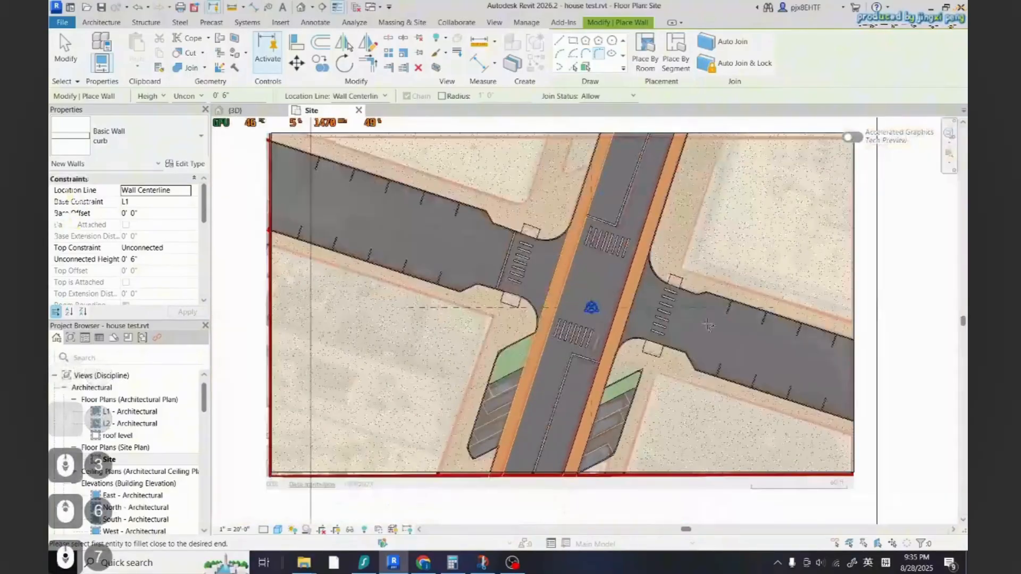
key(Escape)
key(Escape)
key(Escape)
click(235, 110)
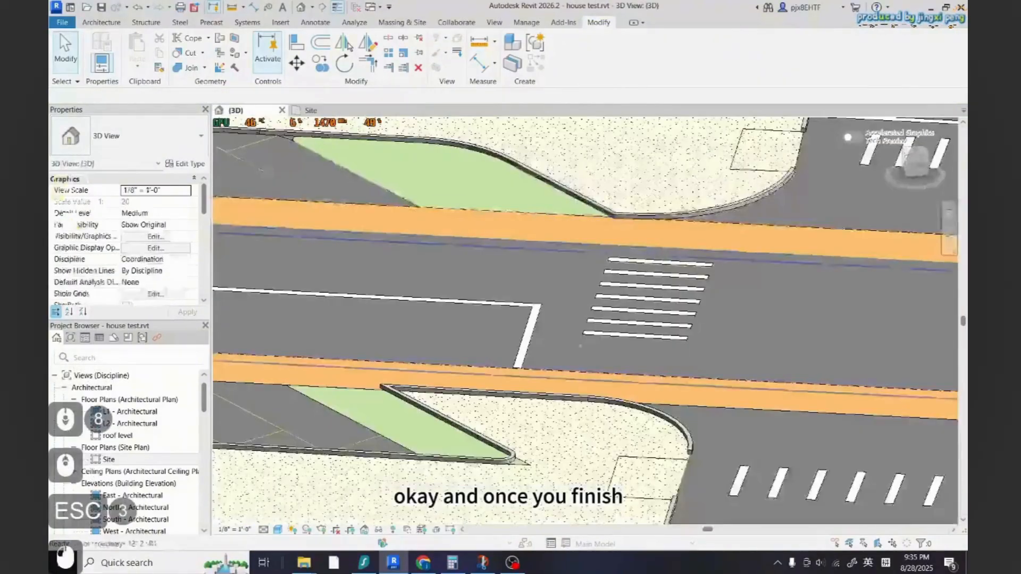
Inspect the planting bed's pointed tip against the surrounding curb in the 3D view
scroll(563, 335, down, 1)
key(Escape)
scroll(563, 335, down, 8)
scroll(592, 372, up, 3)
scroll(592, 373, down, 3)
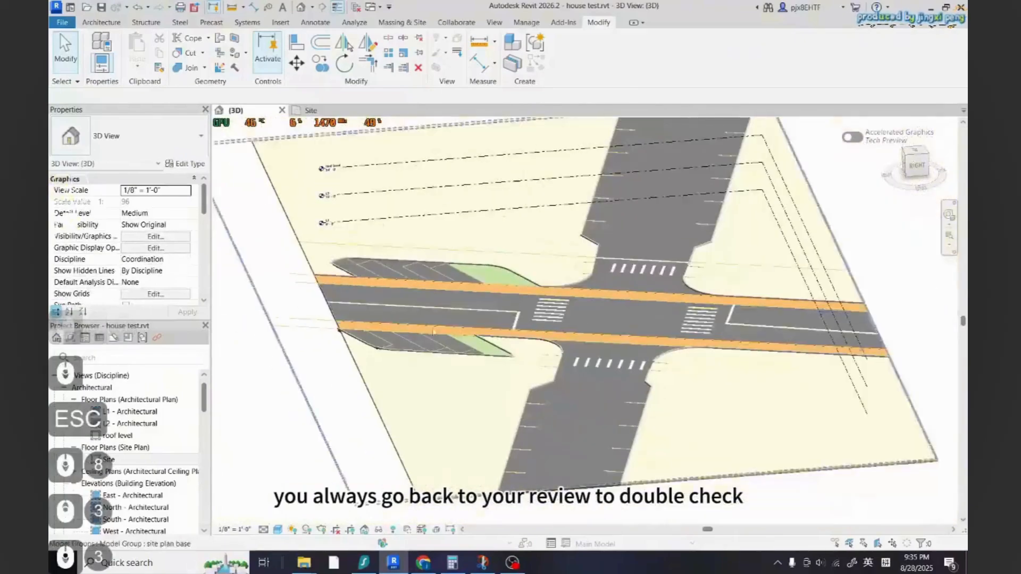
scroll(561, 383, up, 6)
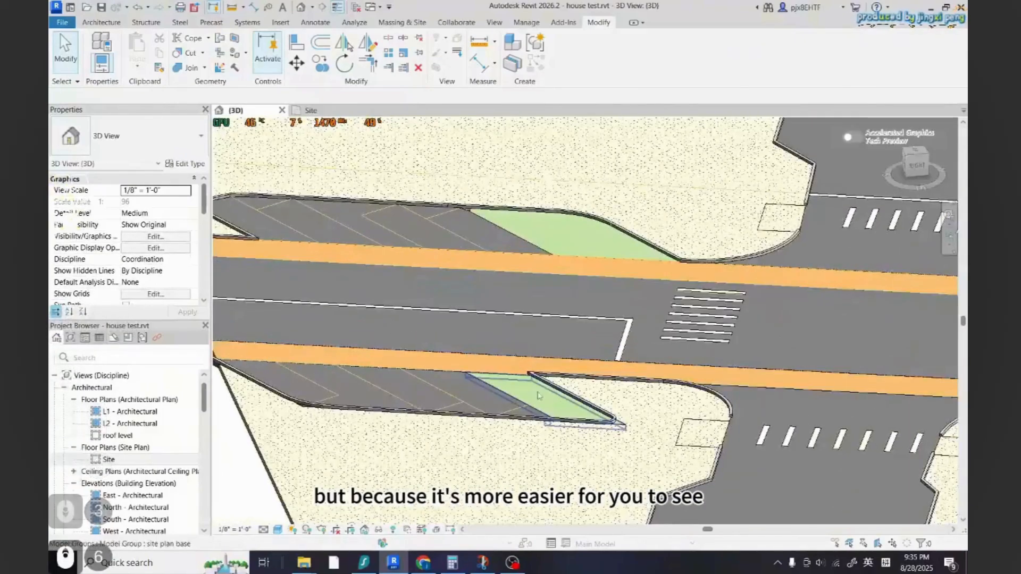
scroll(539, 396, up, 4)
click(533, 409)
key(Escape)
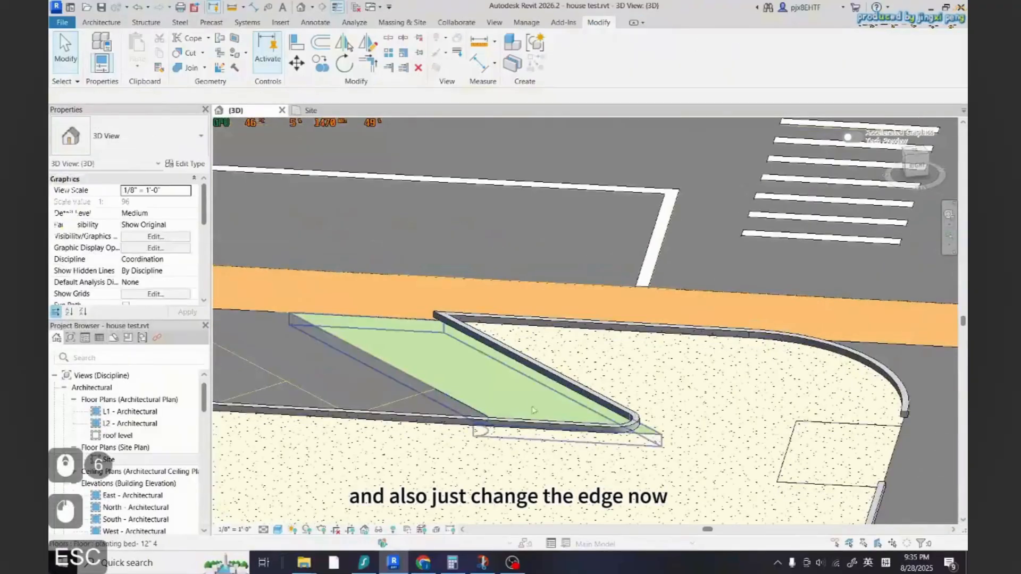
Edit the concrete floor's boundary at the planting bed tip, redrawing the rounded corner to follow the curb, and finish the edit
double_click(313, 110)
scroll(503, 367, up, 6)
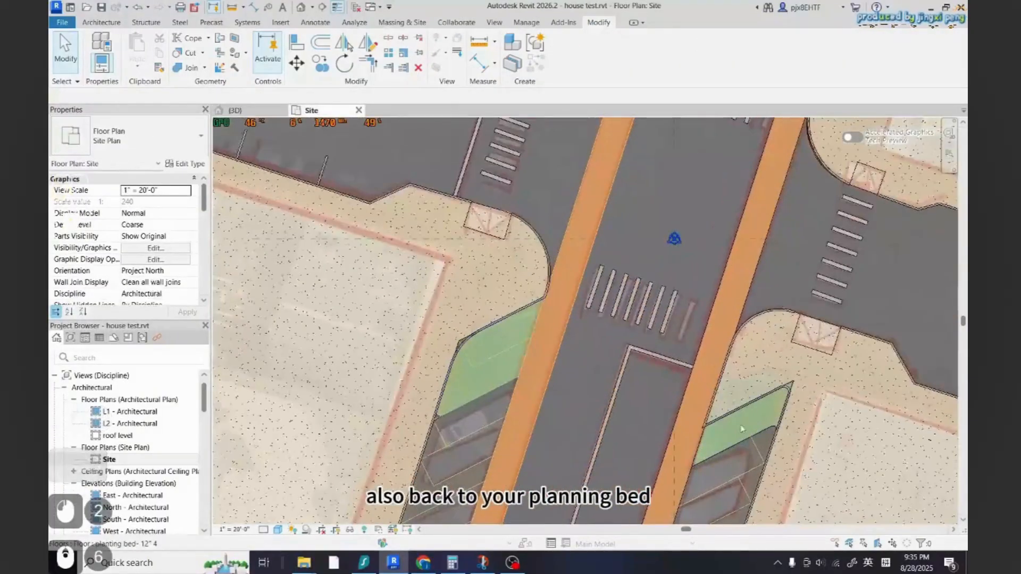
scroll(742, 428, up, 3)
click(738, 336)
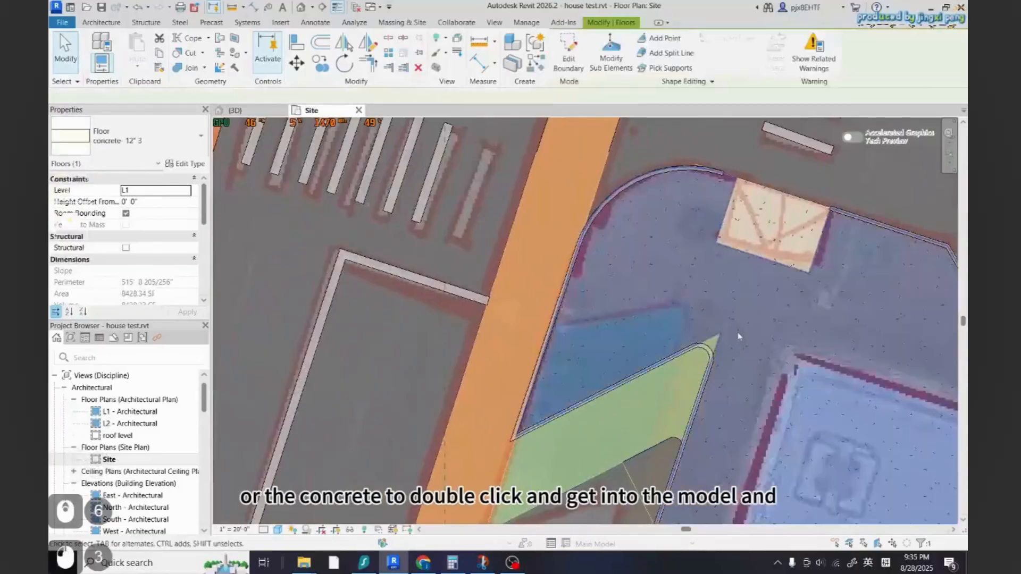
double_click(738, 336)
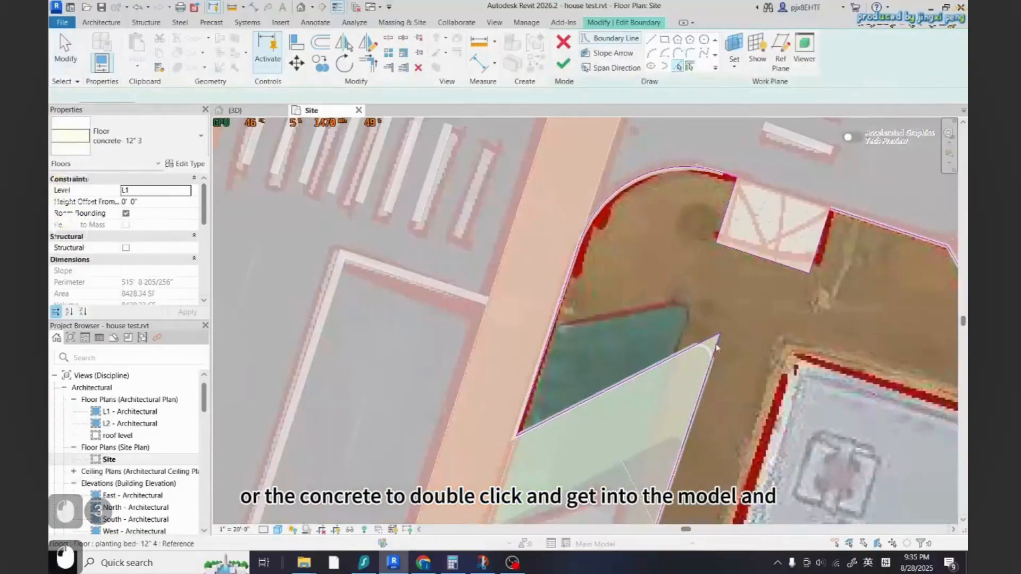
scroll(713, 351, up, 2)
key(t)
key(r)
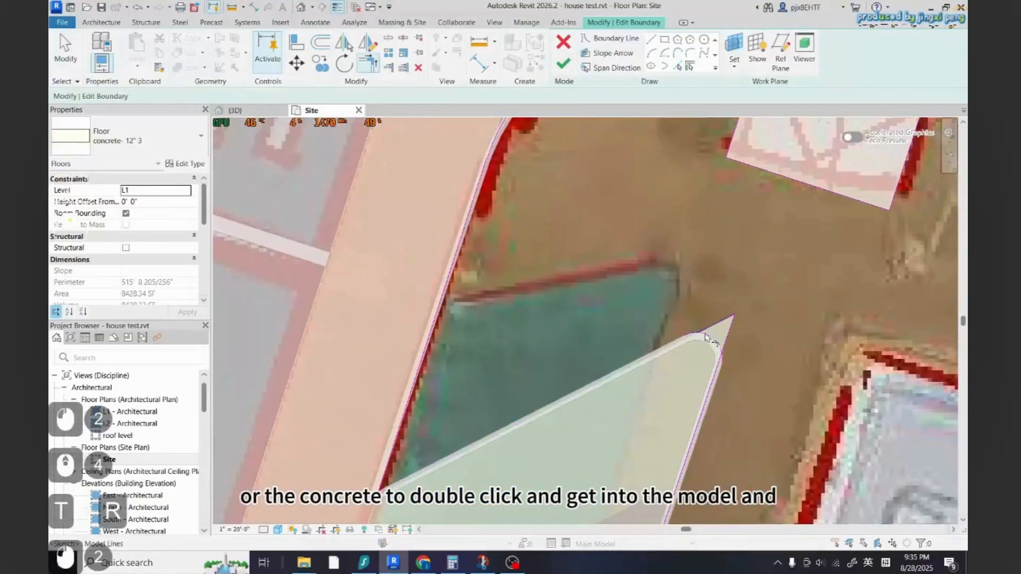
key(ctrl+z)
key(Escape)
key(Escape)
click(711, 342)
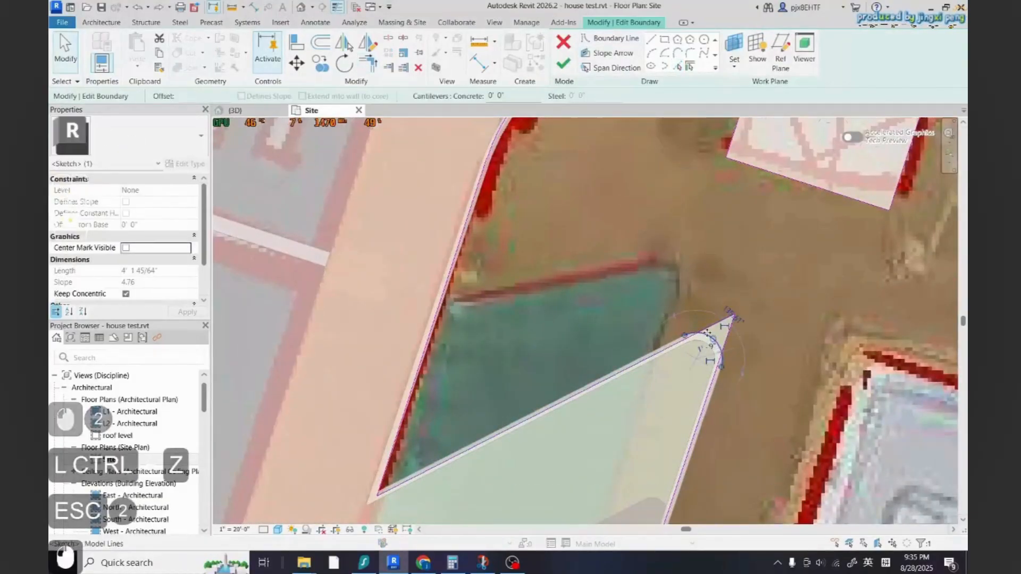
key(Delete)
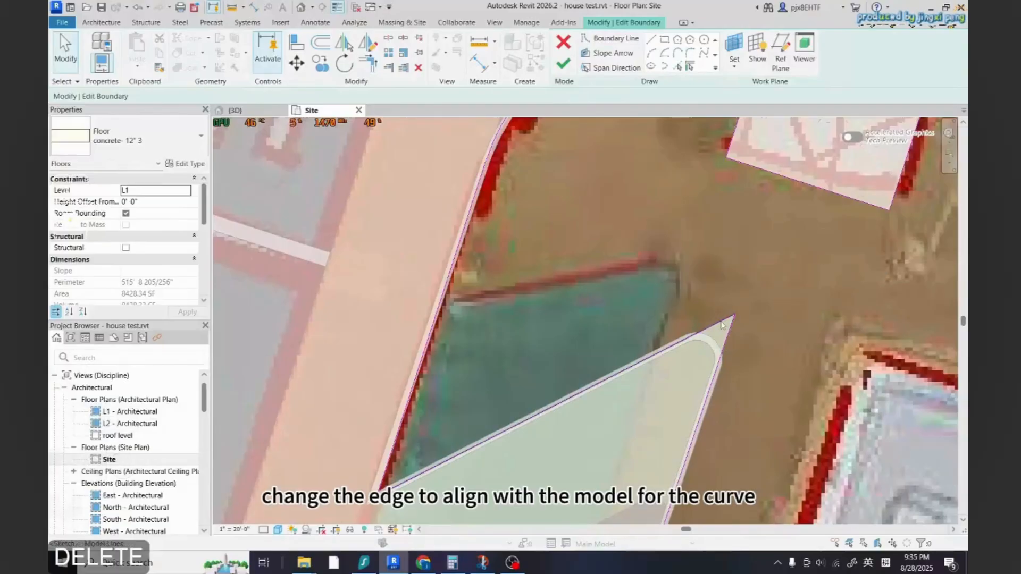
click(716, 332)
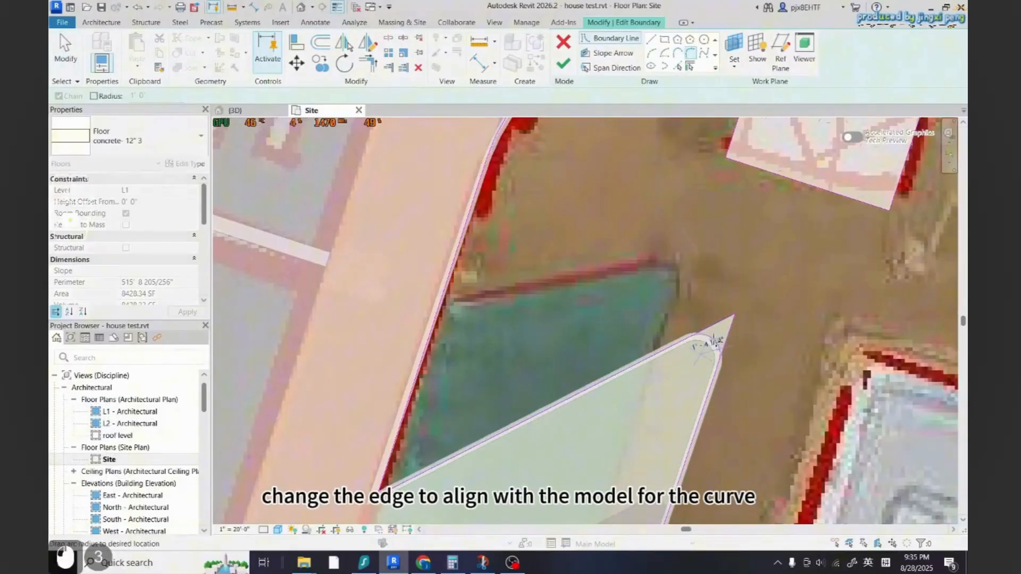
click(564, 63)
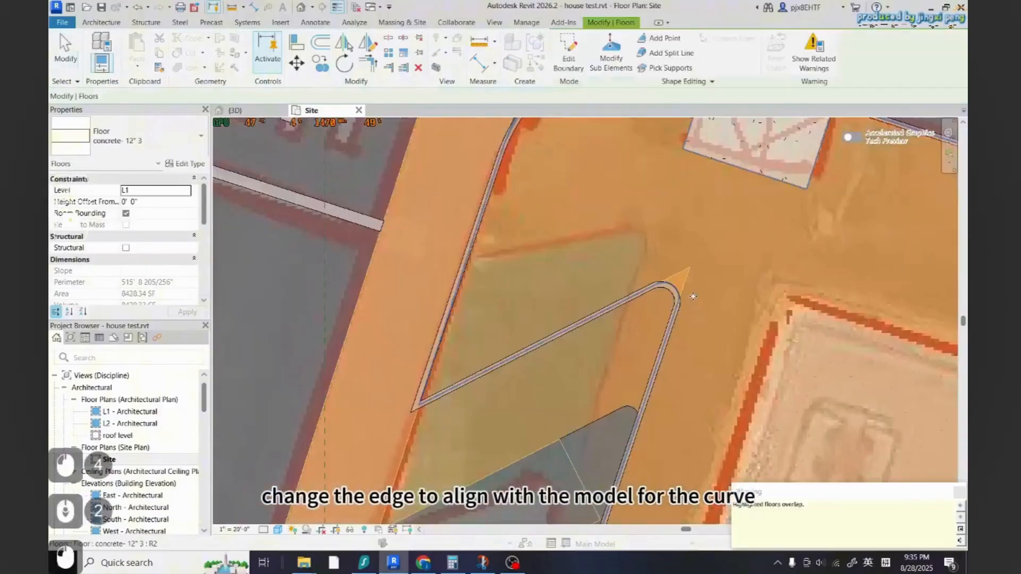
key(Escape)
key(Escape)
key(Escape)
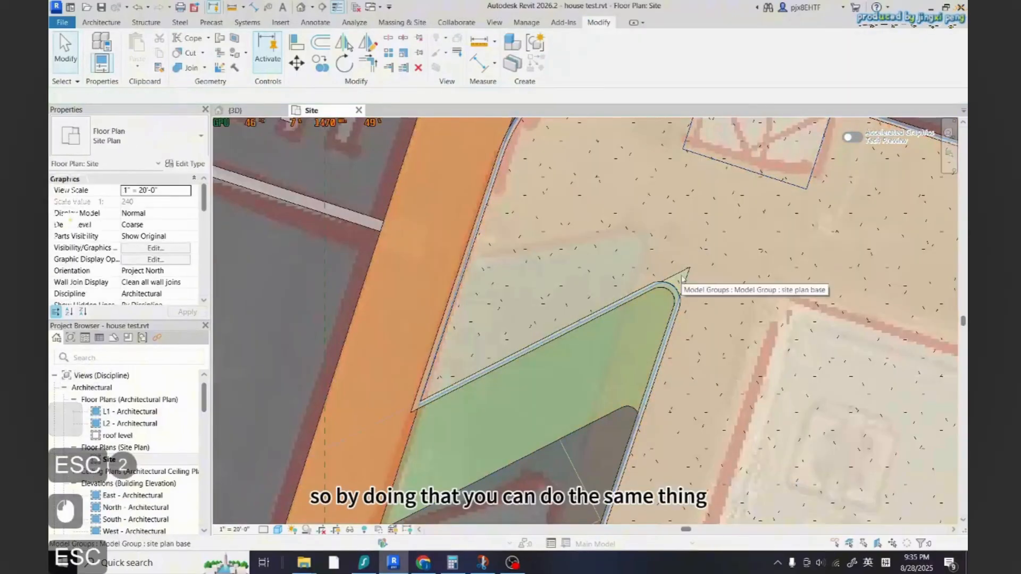
Edit the planting bed floor's boundary to round its pointed tip with a fillet arc and finish the edit
key(Tab)
key(Tab)
key(Tab)
click(682, 279)
double_click(682, 279)
scroll(680, 297, up, 3)
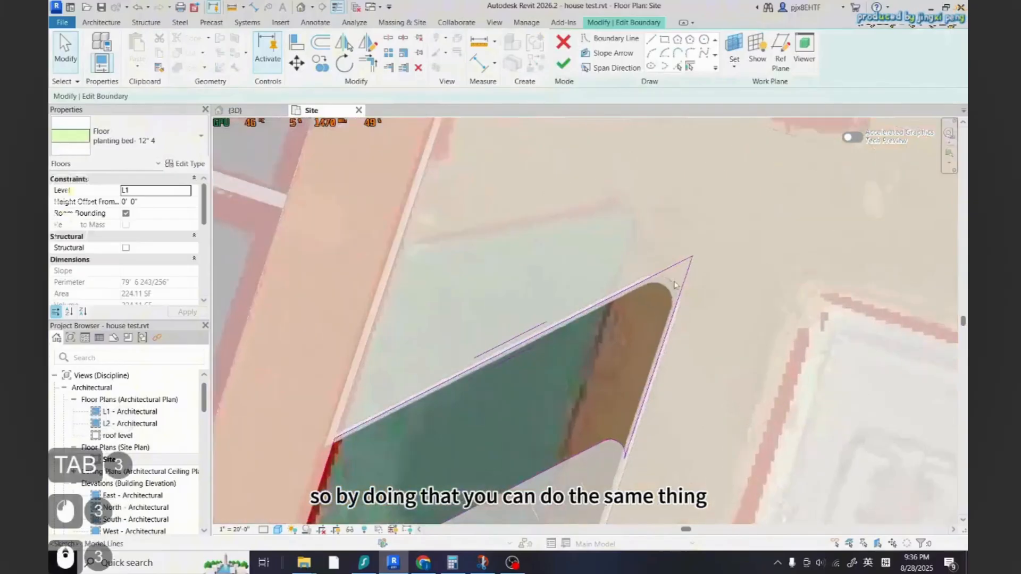
click(653, 275)
click(679, 293)
click(671, 283)
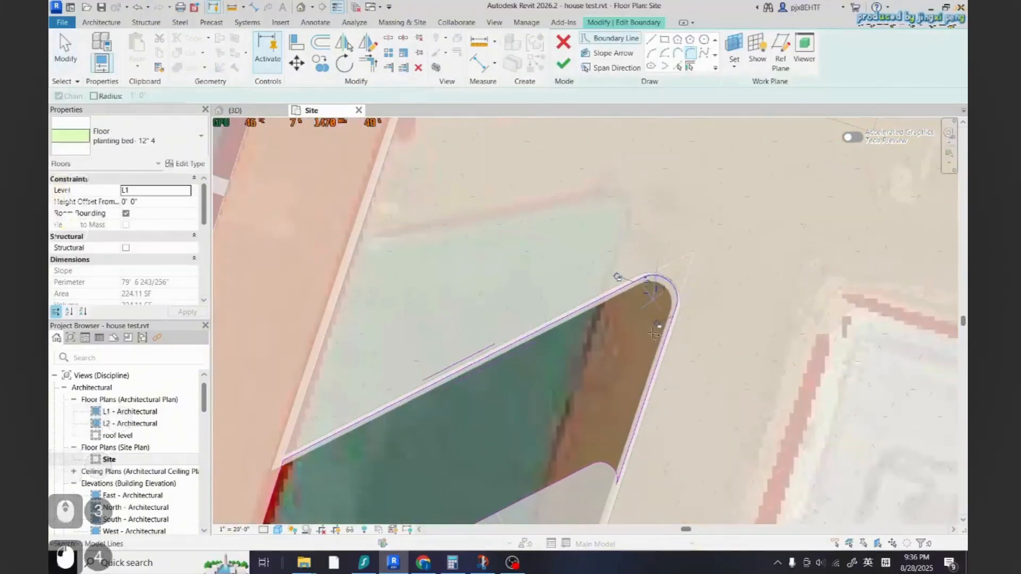
scroll(572, 370, down, 3)
key(Escape)
click(563, 64)
key(Escape)
key(Escape)
scroll(707, 340, down, 12)
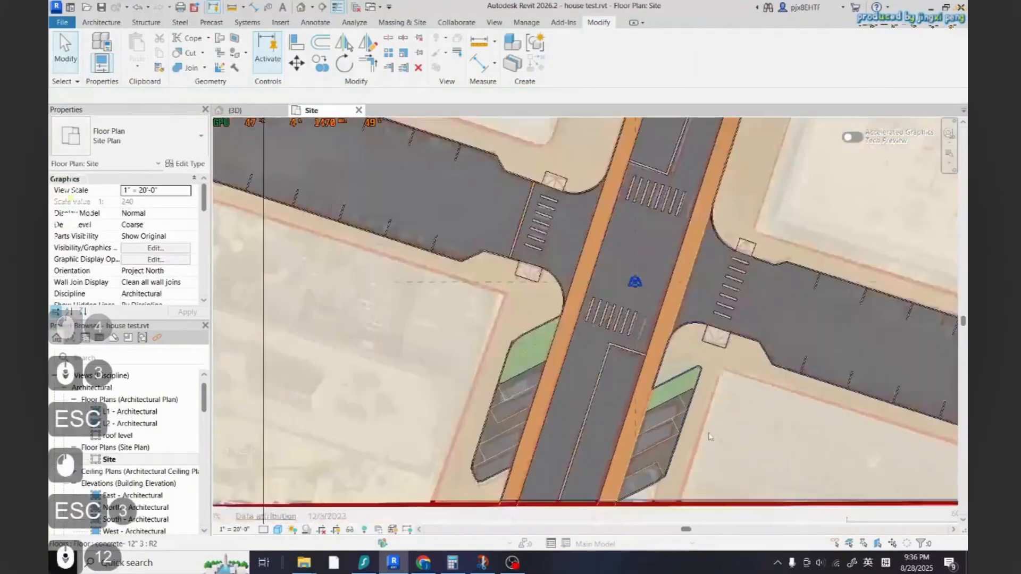
scroll(496, 351, up, 10)
scroll(496, 351, up, 2)
double_click(500, 361)
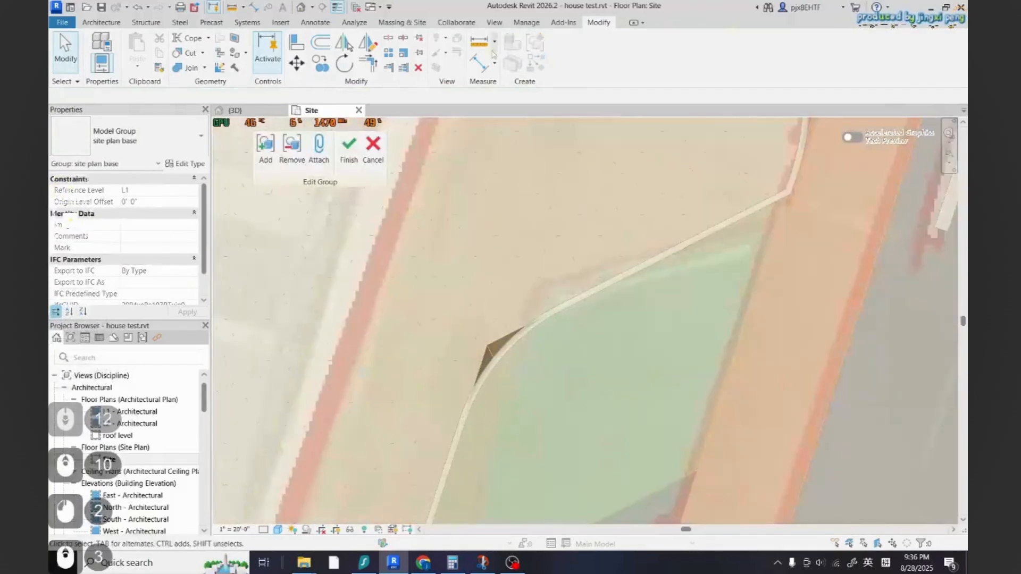
key(Escape)
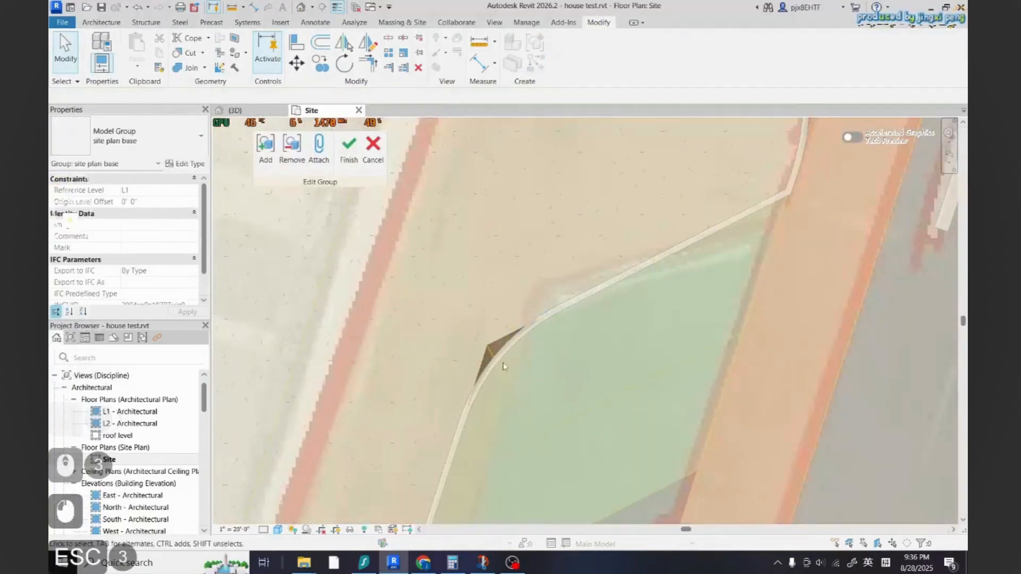
click(367, 144)
key(Escape)
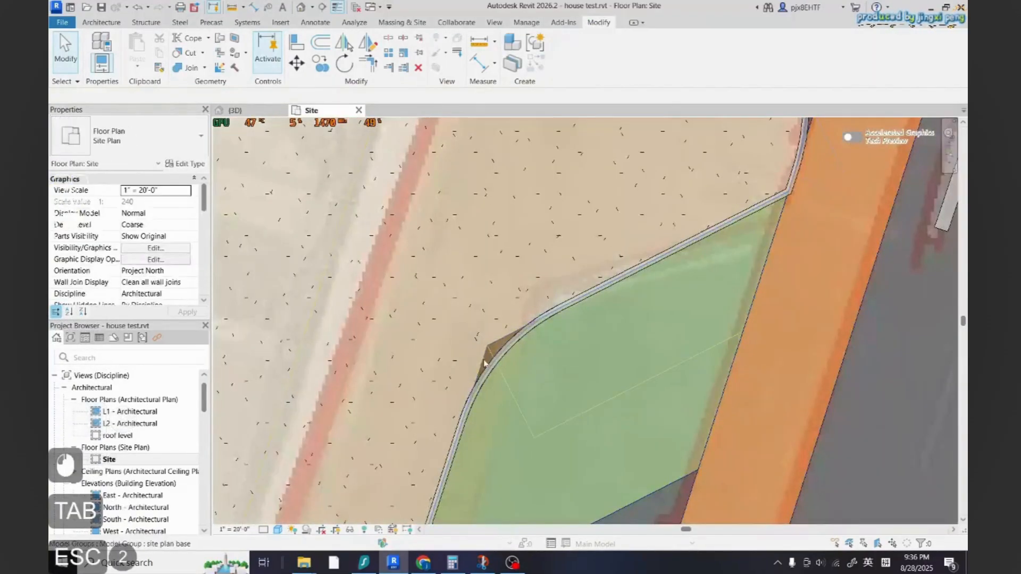
Inspect the concrete floor's boundary sketch at the planting bed tip in the site plan
double_click(483, 364)
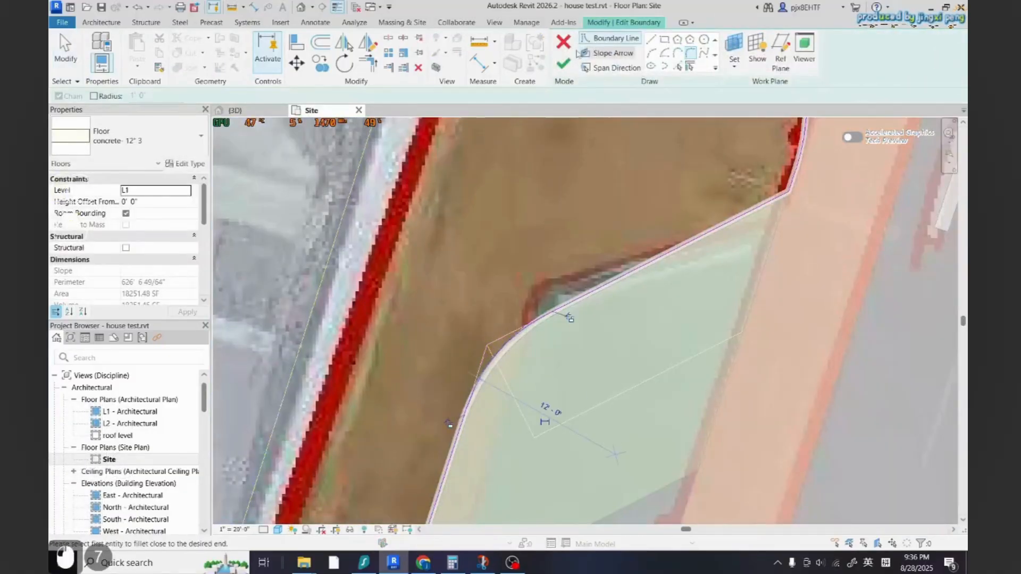
key(Escape)
key(Escape)
scroll(505, 335, down, 5)
scroll(591, 338, down, 4)
scroll(695, 299, up, 4)
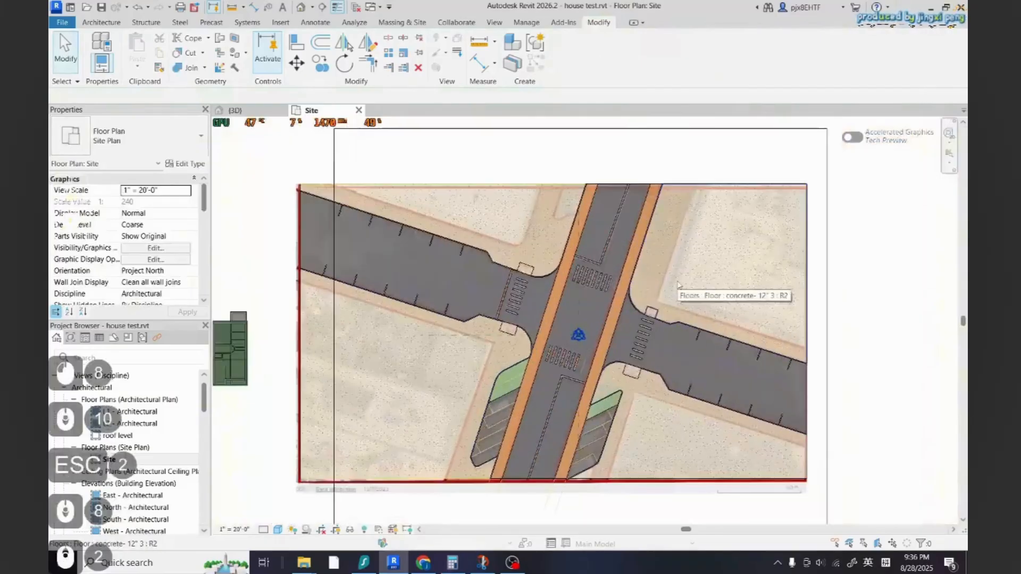
Inspect the intersection's concrete and road floors in the 3D view
click(236, 110)
scroll(524, 397, down, 2)
scroll(524, 396, down, 5)
scroll(687, 402, up, 4)
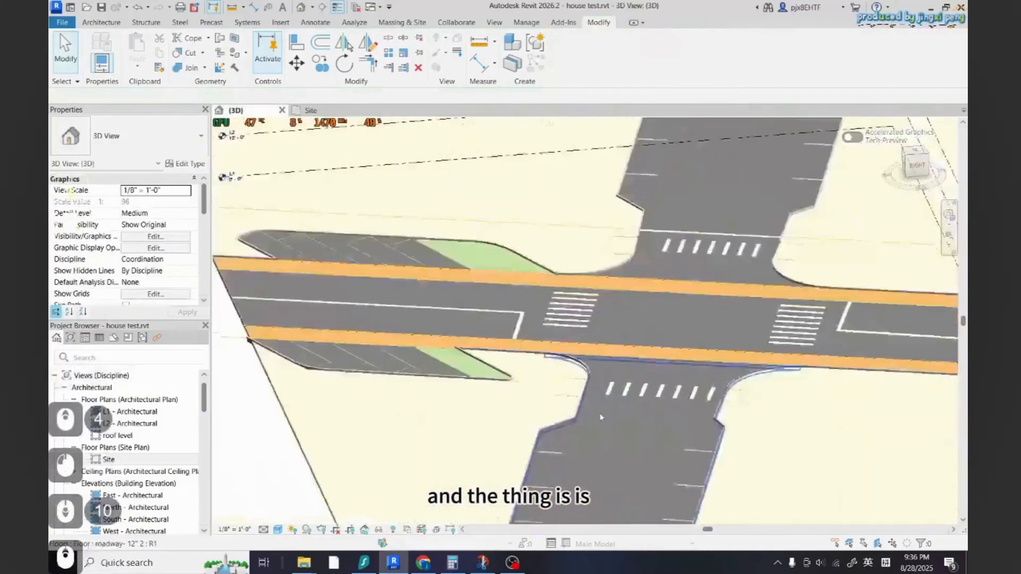
click(568, 202)
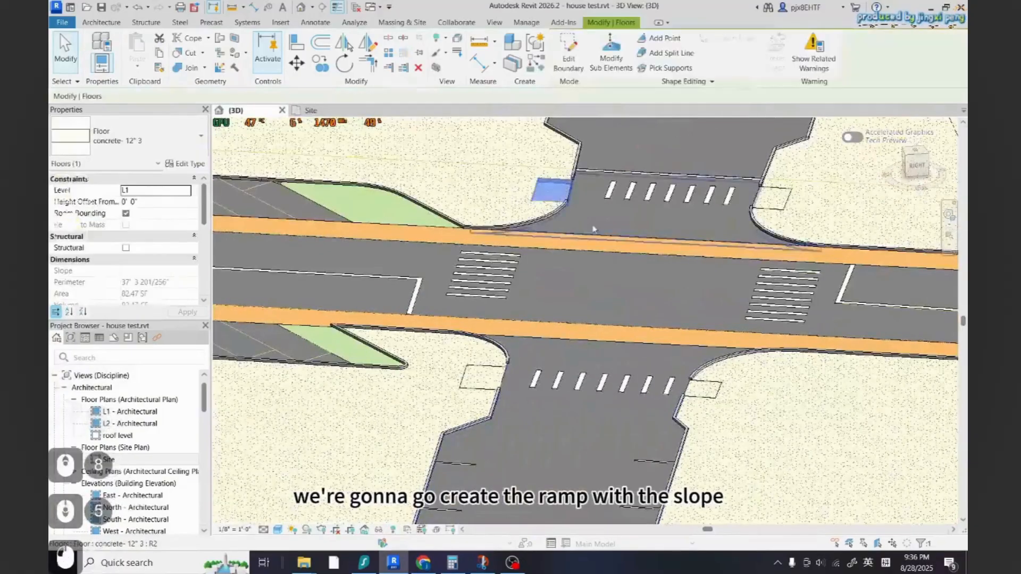
scroll(609, 186, up, 6)
middle_drag(608, 186, 540, 298)
shift+middle_drag(292, 284, 492, 375)
scroll(497, 377, down, 6)
key(Escape)
key(Escape)
Select the four concrete sidewalk floors around the intersection and set their height offset to 6"
click(572, 294)
scroll(643, 345, down, 6)
scroll(444, 291, up, 5)
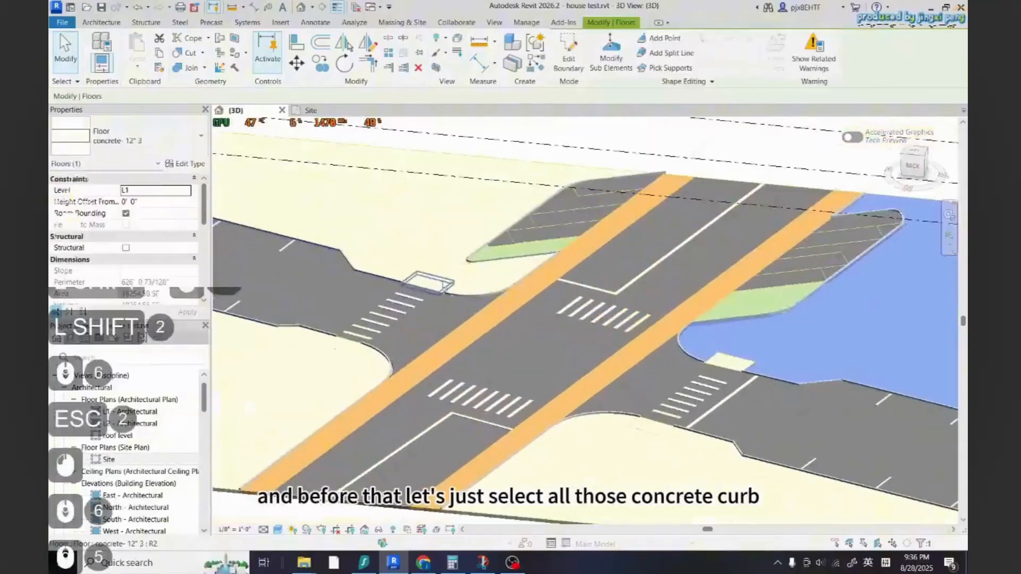
scroll(436, 272, down, 4)
shift+click(437, 270)
ctrl+click(439, 258)
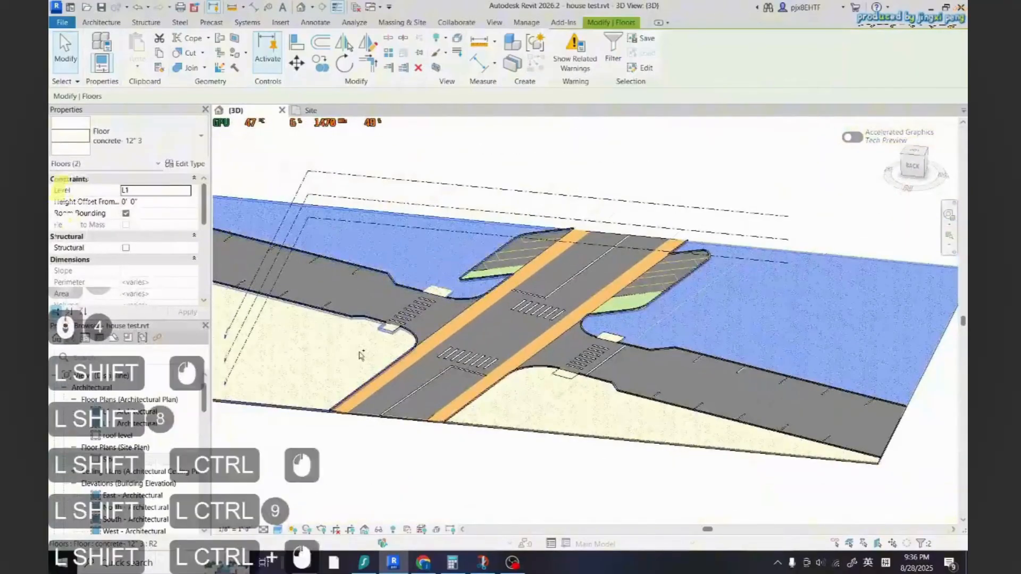
ctrl+click(361, 377)
ctrl+click(550, 393)
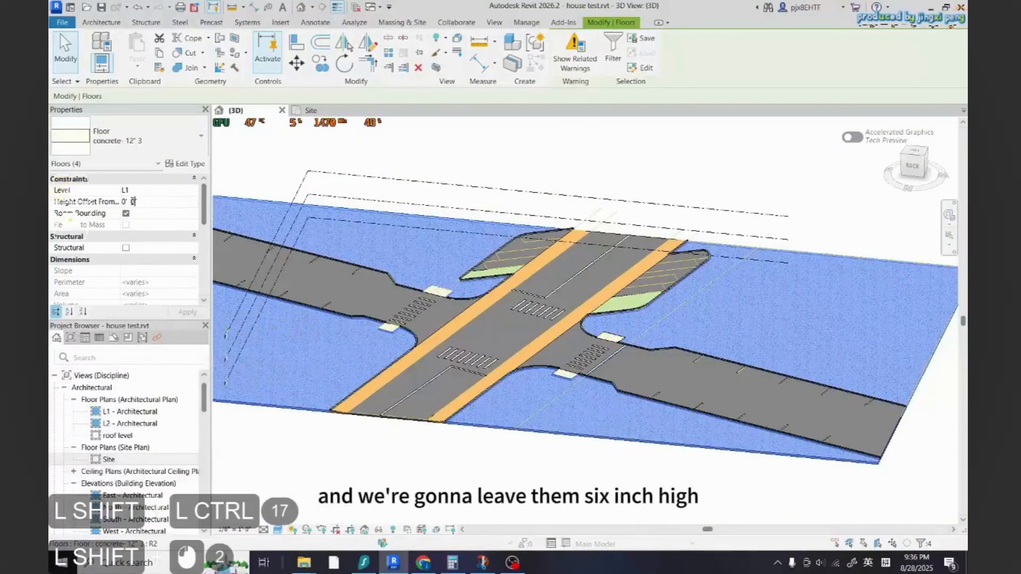
text(6)
click(195, 313)
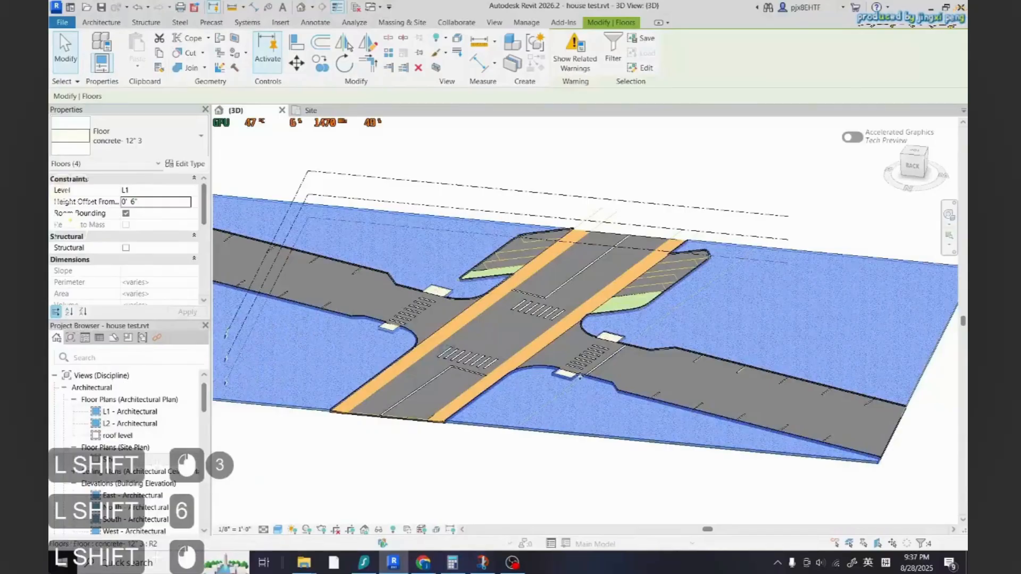
Examine the raised concrete surfaces against the roadway around the intersection in the 3D view
key(Escape)
scroll(627, 417, up, 11)
scroll(627, 419, down, 3)
shift+middle_drag(628, 420, 446, 445)
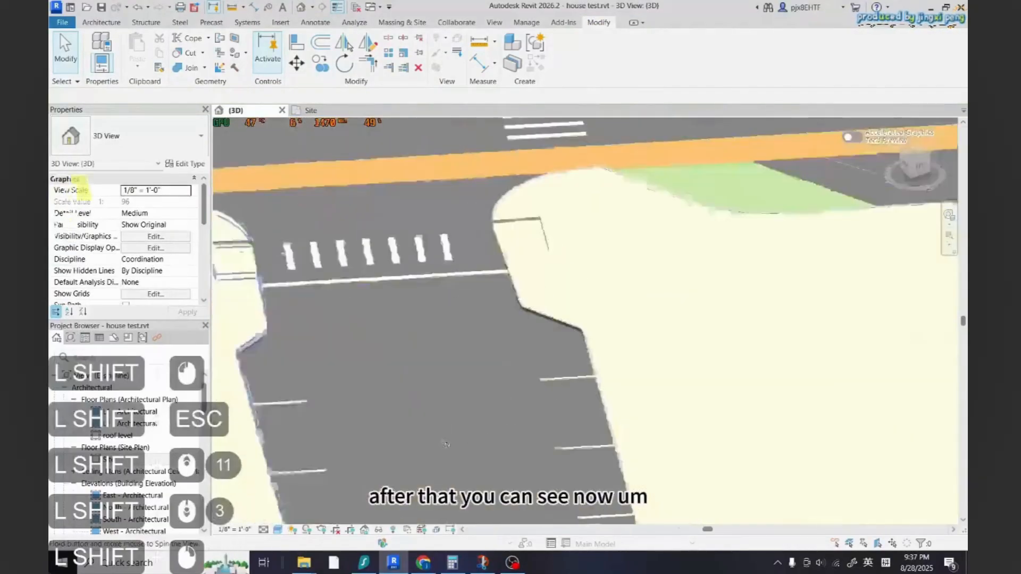
shift+drag(446, 444, 426, 426)
scroll(474, 388, down, 3)
click(485, 359)
key(Escape)
key(Escape)
scroll(505, 396, down, 2)
shift+middle_drag(499, 414, 483, 399)
scroll(537, 319, down, 2)
scroll(533, 286, up, 4)
scroll(532, 284, down, 2)
scroll(485, 414, down, 4)
scroll(485, 421, up, 6)
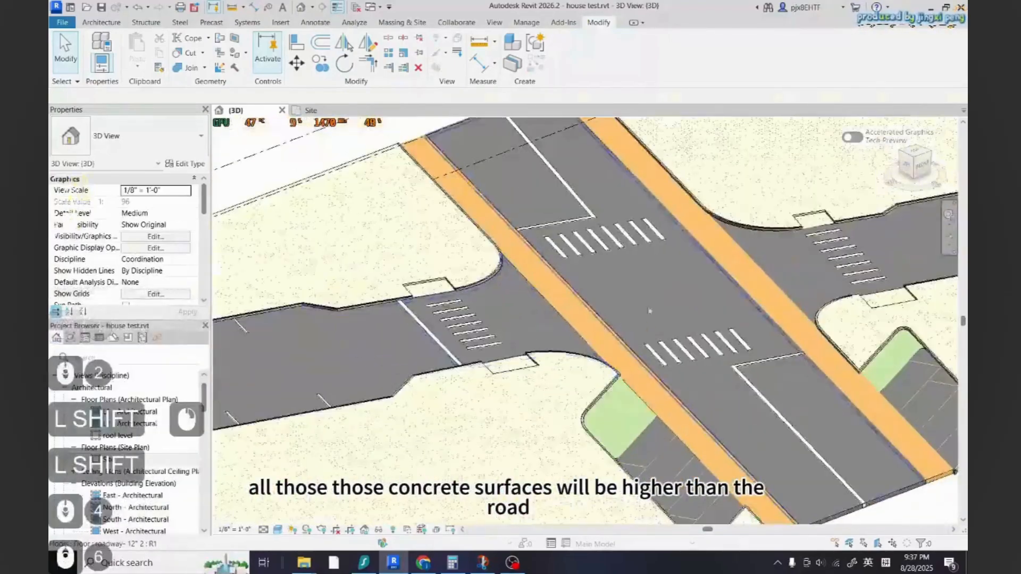
scroll(654, 318, down, 2)
scroll(643, 366, down, 2)
scroll(456, 414, up, 1)
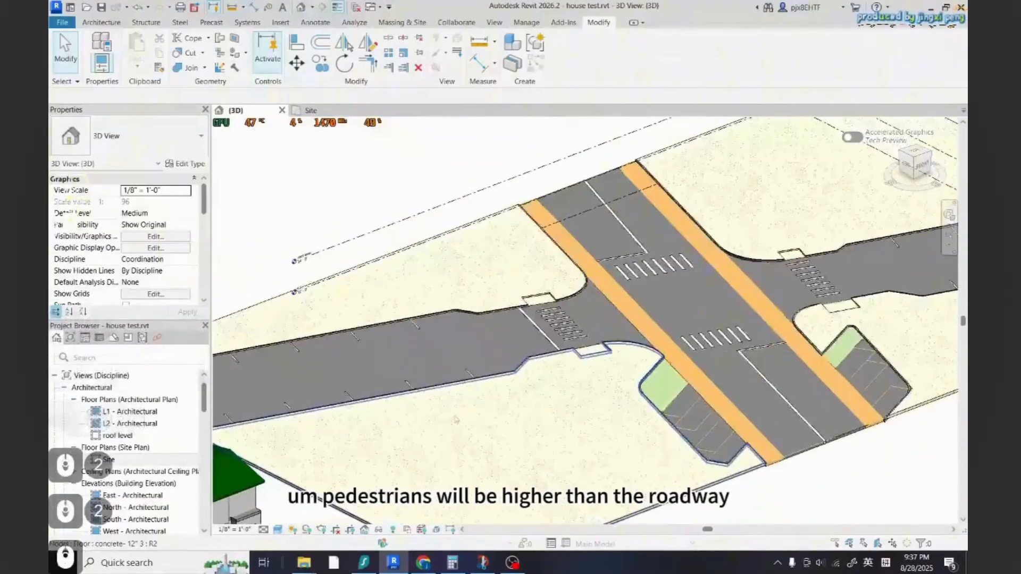
scroll(589, 314, down, 2)
shift+middle_drag(483, 401, 230, 354)
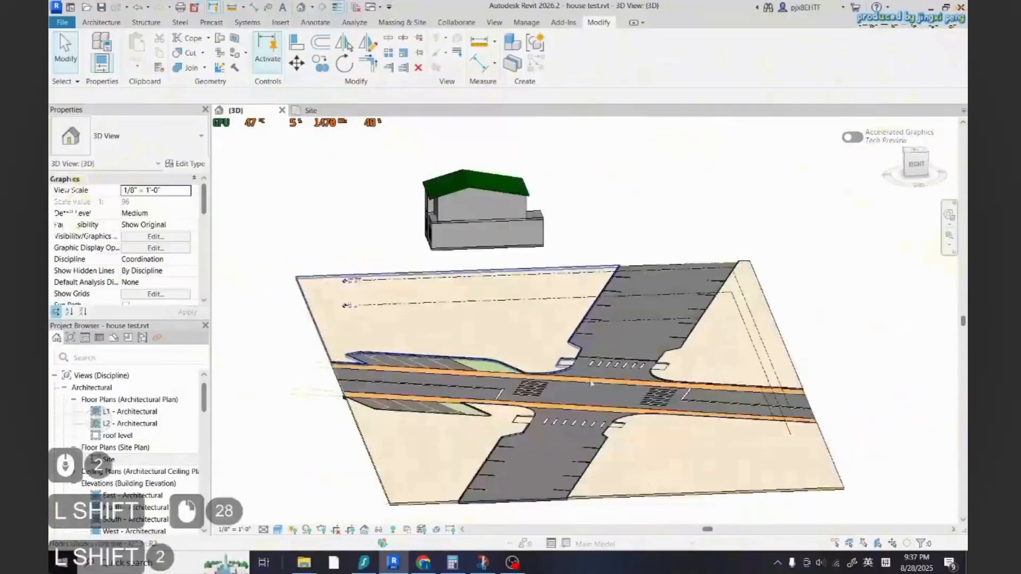
Select the large concrete floor beside the crosswalk notch and start Modify Sub Elements on it
scroll(596, 411, up, 3)
scroll(553, 345, up, 9)
scroll(596, 340, down, 2)
shift+middle_drag(611, 346, 616, 370)
scroll(497, 396, up, 2)
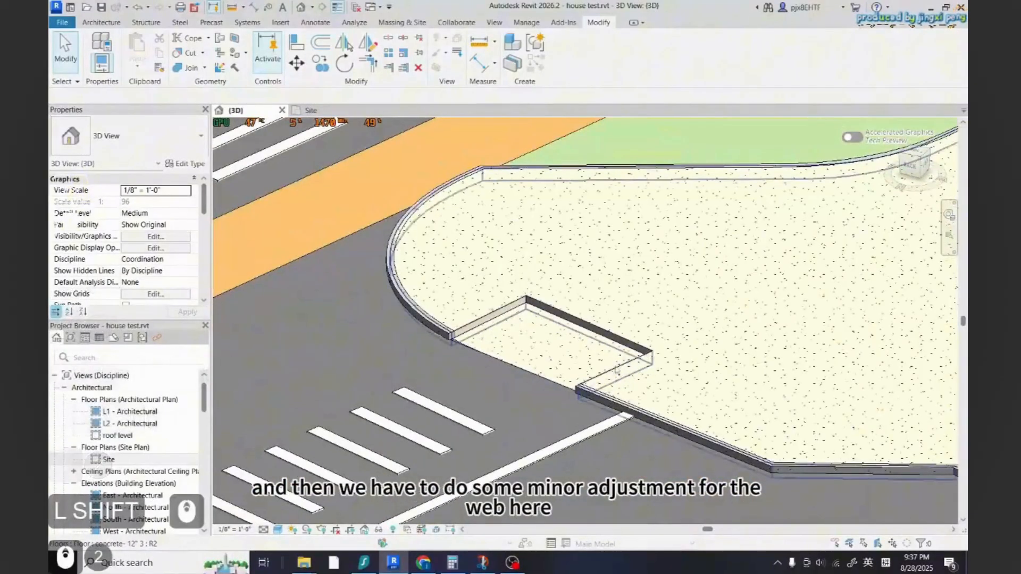
click(541, 304)
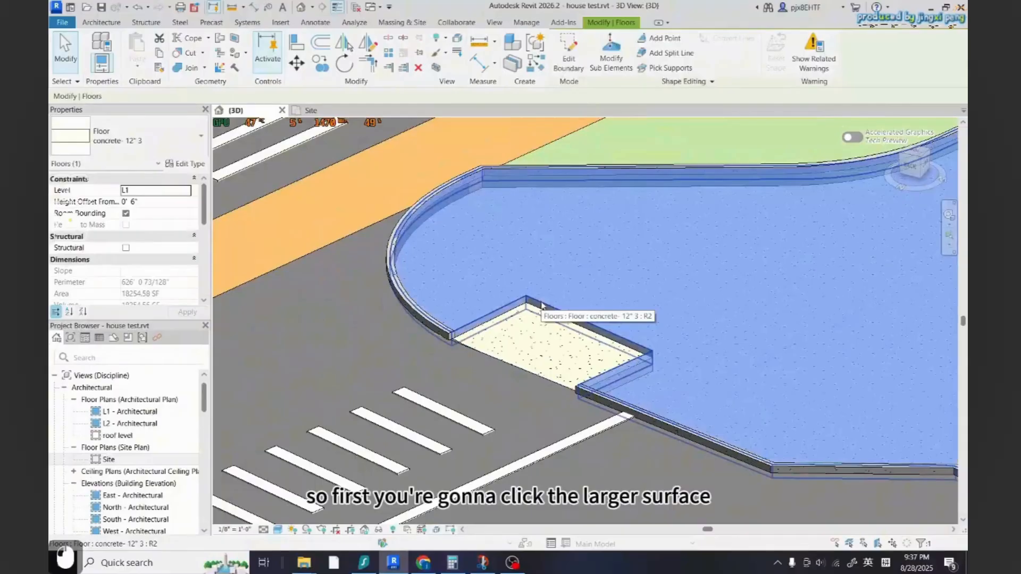
click(612, 48)
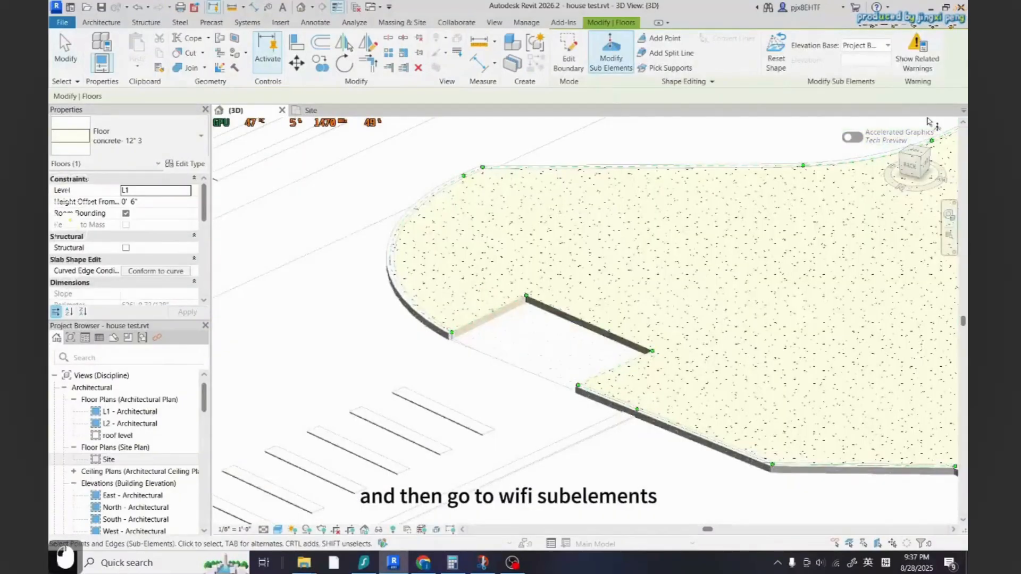
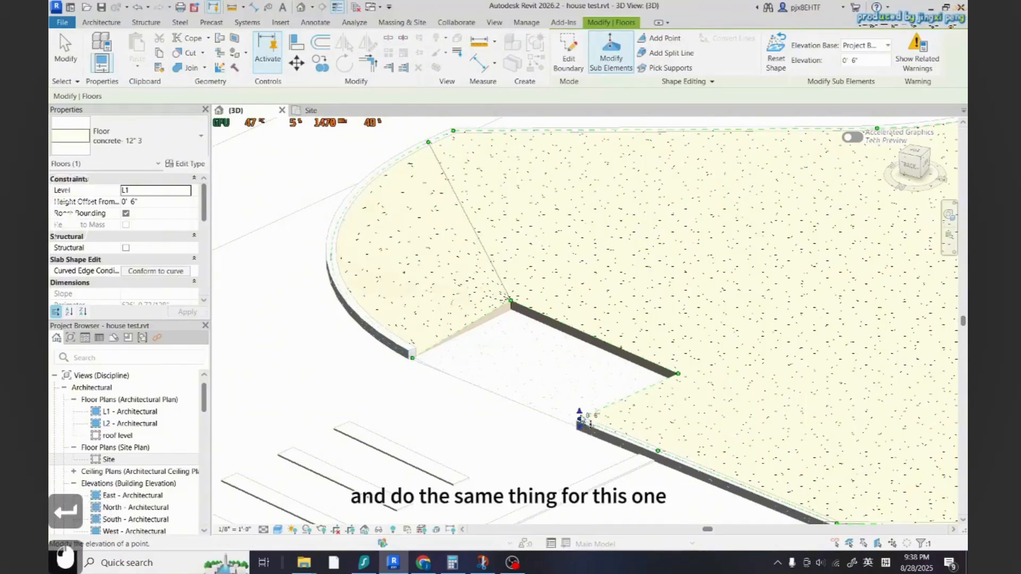
Lower the notch corner point of the large sidewalk floor to 0" elevation
text(0' 0")
key(Return)
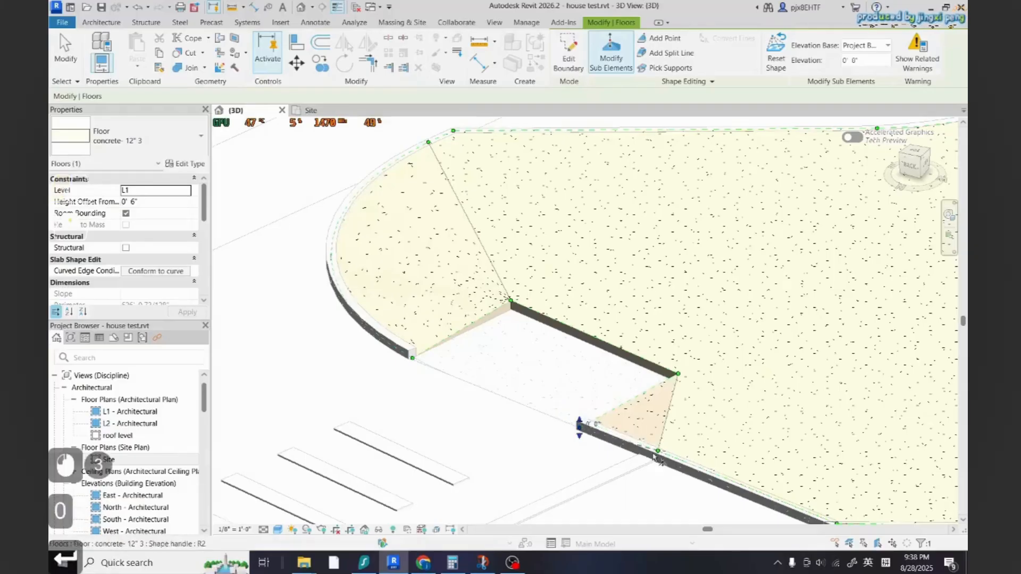
key(Escape)
Select the small ramp floor in the crosswalk notch and raise its back corner point to 6"
scroll(598, 428, up, 1)
shift+middle_drag(606, 429, 622, 324)
scroll(473, 455, up, 4)
scroll(485, 458, down, 2)
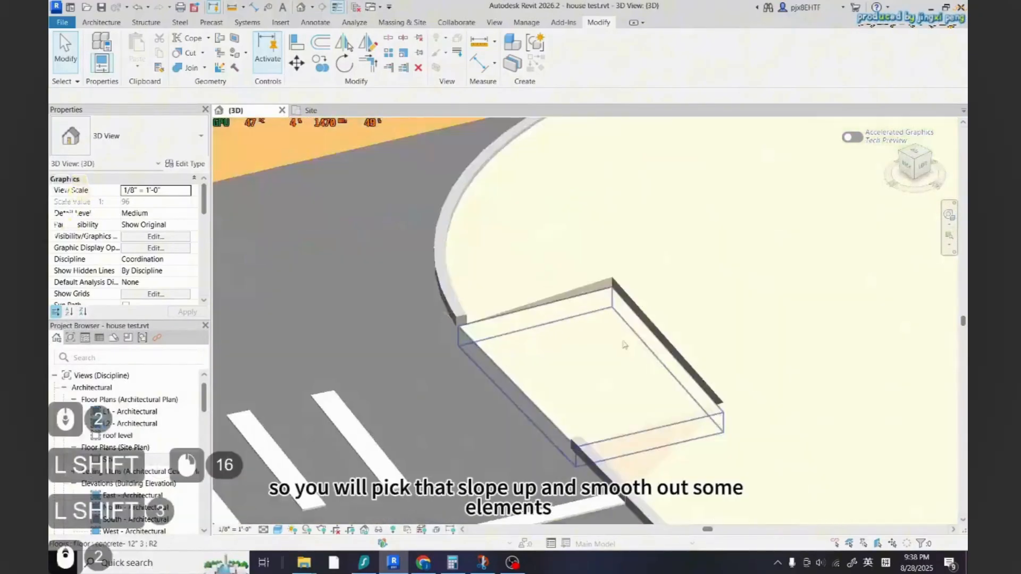
click(621, 324)
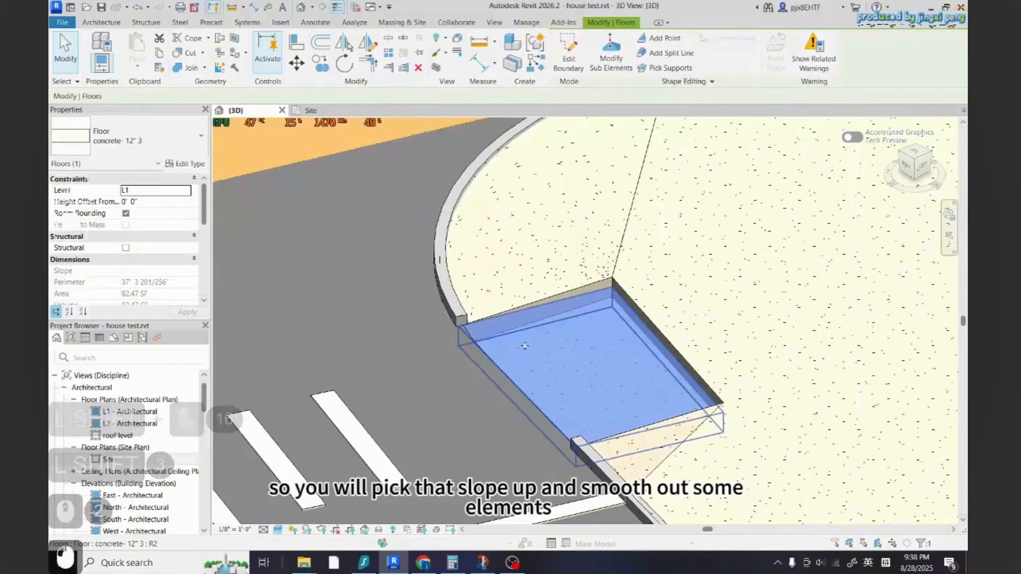
click(611, 56)
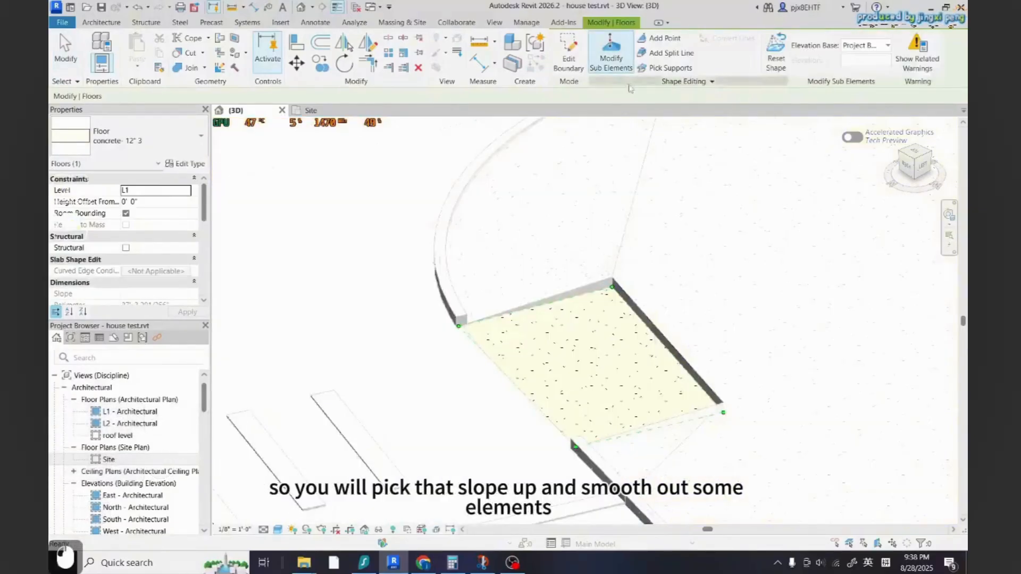
click(610, 277)
key(Return)
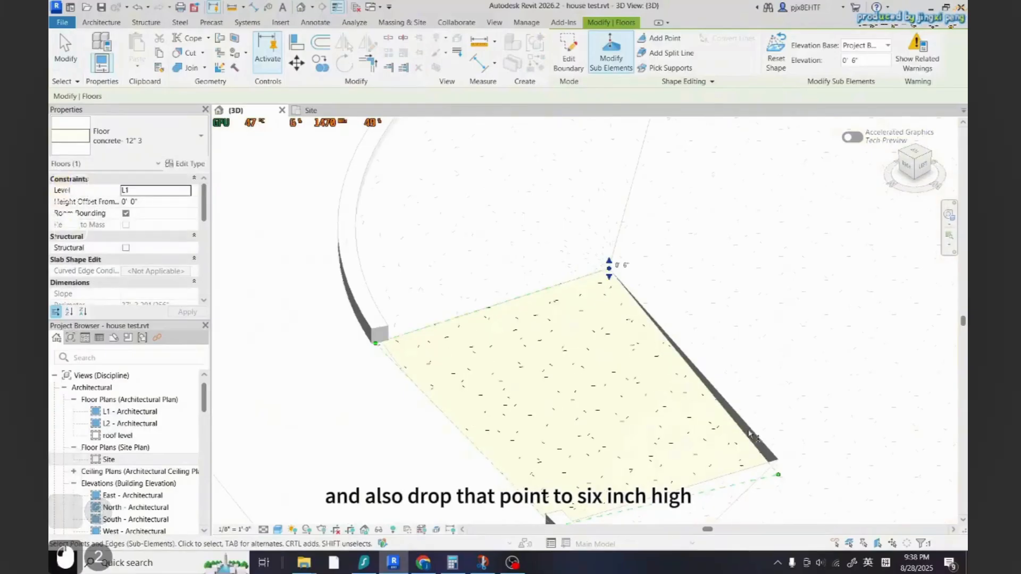
Raise the ramp floor's back edge along the sidewalk to 6" elevation
shift+middle_drag(773, 469, 739, 383)
key(Escape)
click(730, 381)
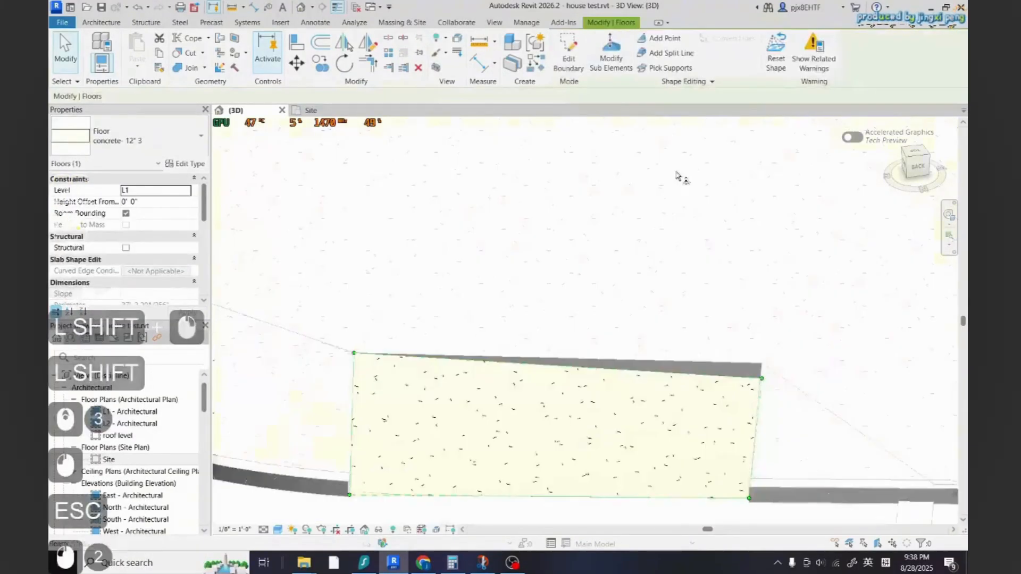
shift+middle_drag(698, 439, 739, 363)
click(736, 359)
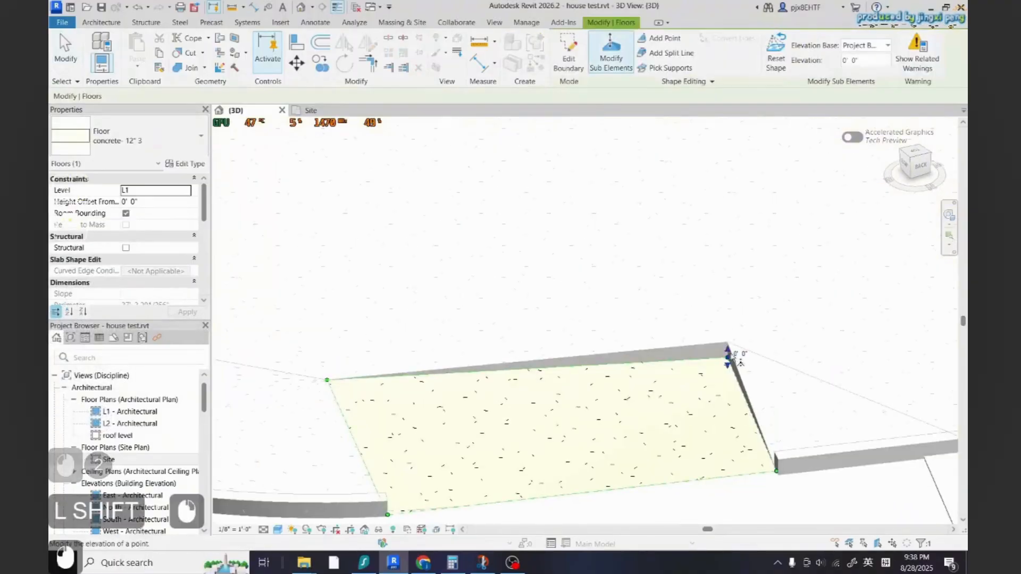
click(686, 228)
key(Escape)
key(Escape)
key(Escape)
On the sidewalk floor at the next crosswalk, lower the notch corner point to 0" elevation
scroll(579, 290, down, 5)
shift+middle_drag(744, 341, 478, 361)
key(Escape)
scroll(473, 357, up, 5)
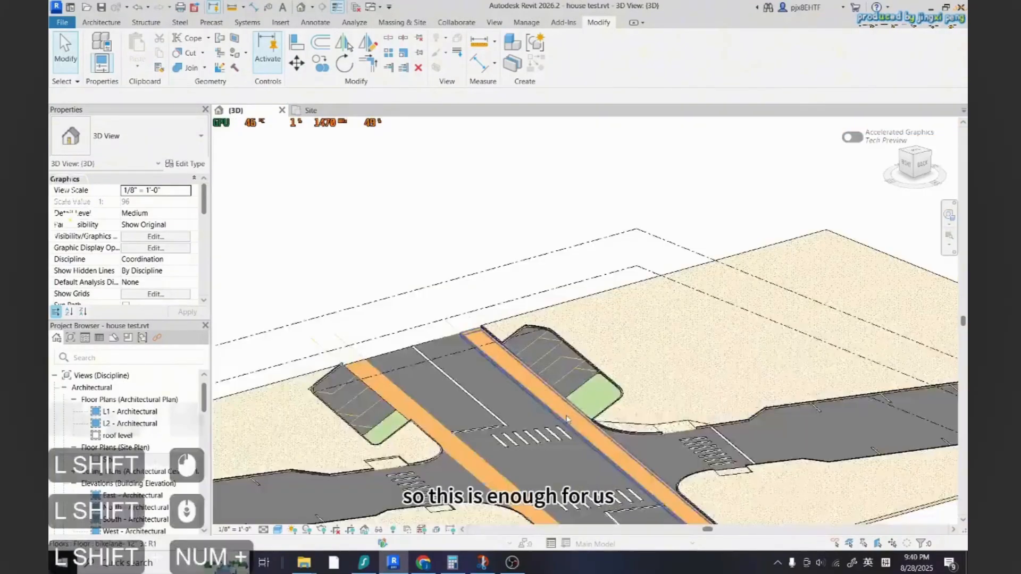
scroll(537, 409, up, 2)
shift+middle_drag(564, 415, 559, 351)
scroll(492, 420, up, 4)
scroll(558, 340, up, 2)
scroll(487, 344, up, 2)
click(485, 332)
click(611, 54)
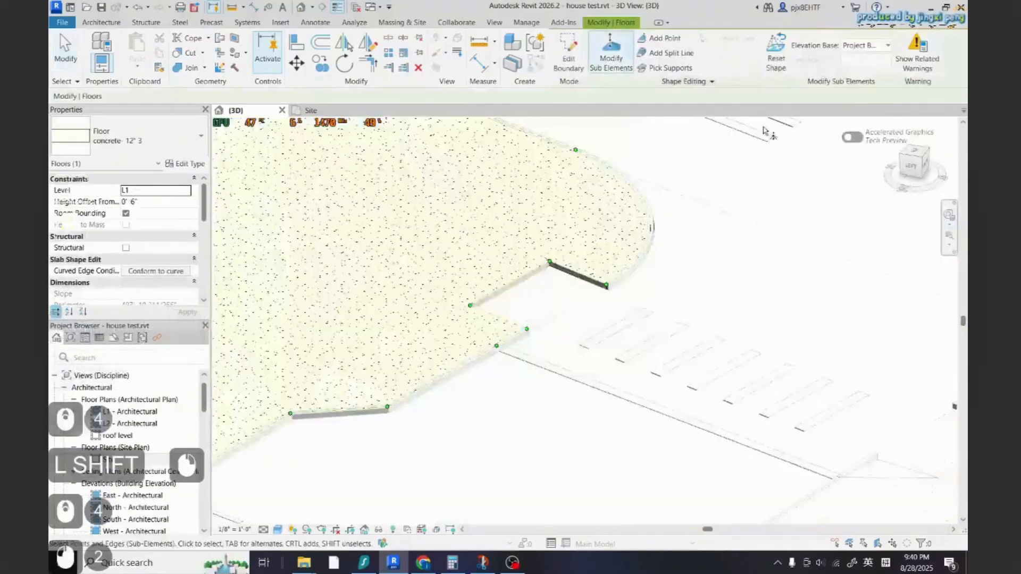
scroll(535, 267, up, 5)
click(562, 255)
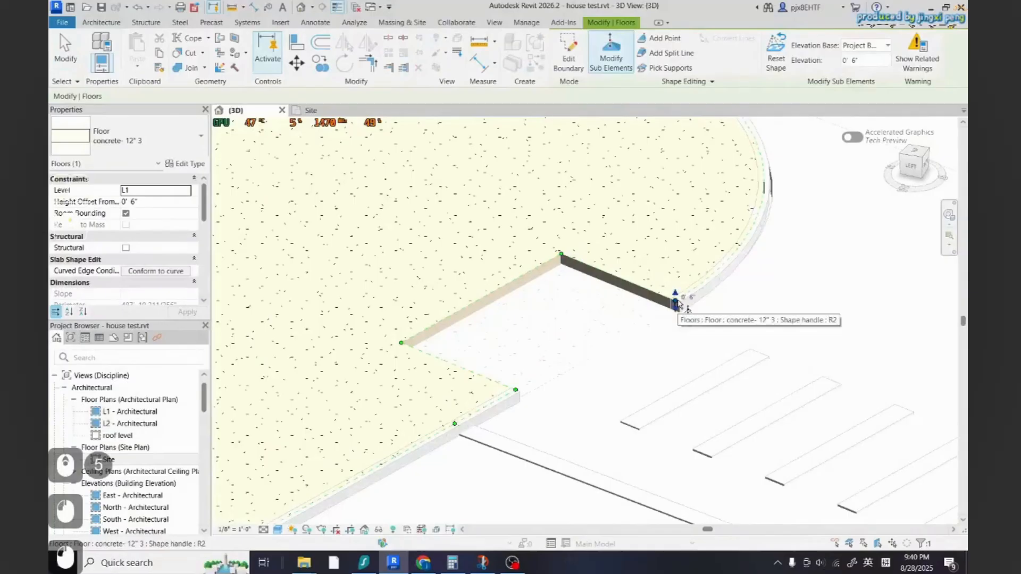
key(ctrl+z)
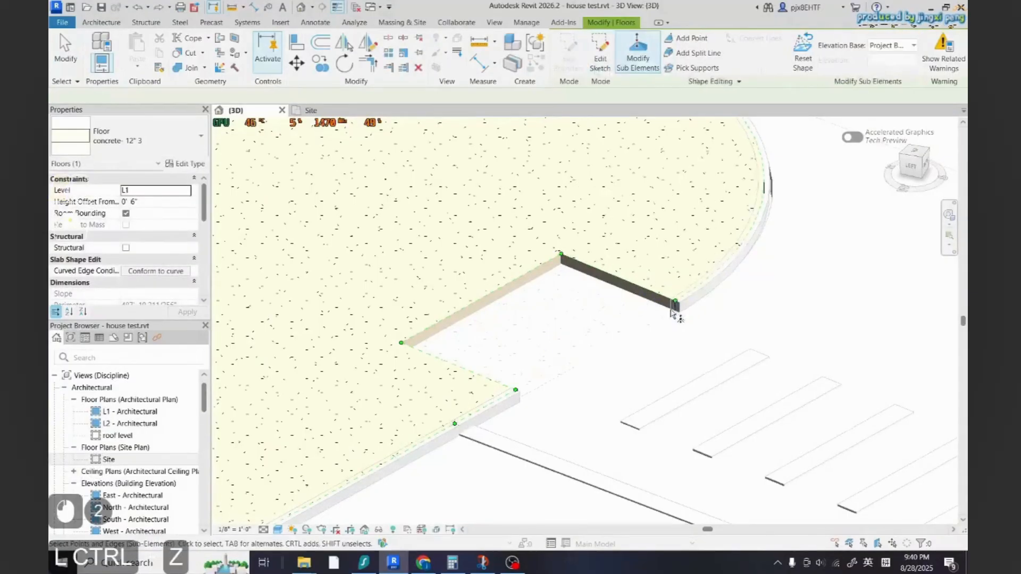
scroll(683, 308, up, 3)
click(674, 289)
text(0' 0")
key(Return)
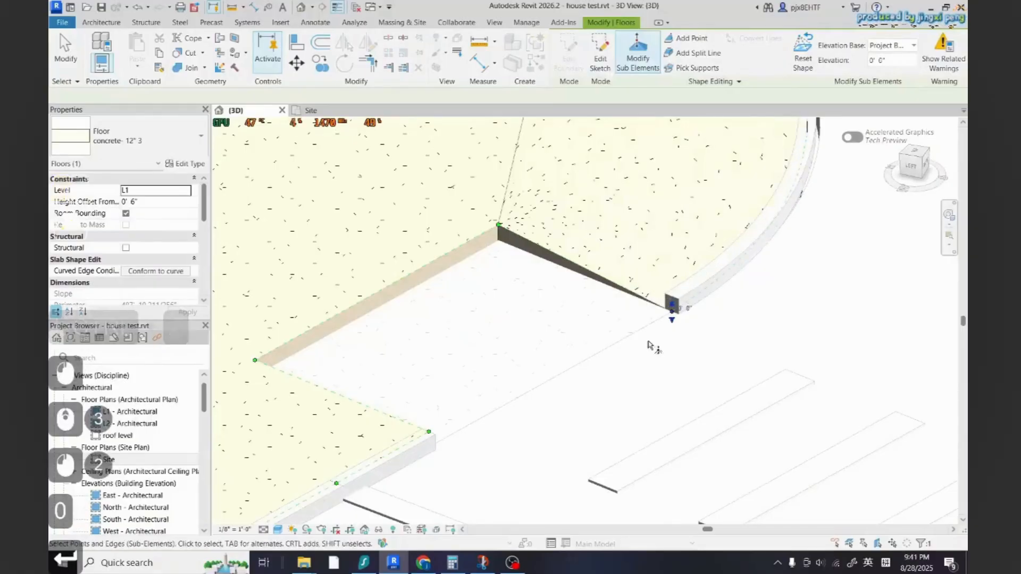
Select that notch's ramp floor and set its back corner point's elevation to 0' 6"
click(429, 433)
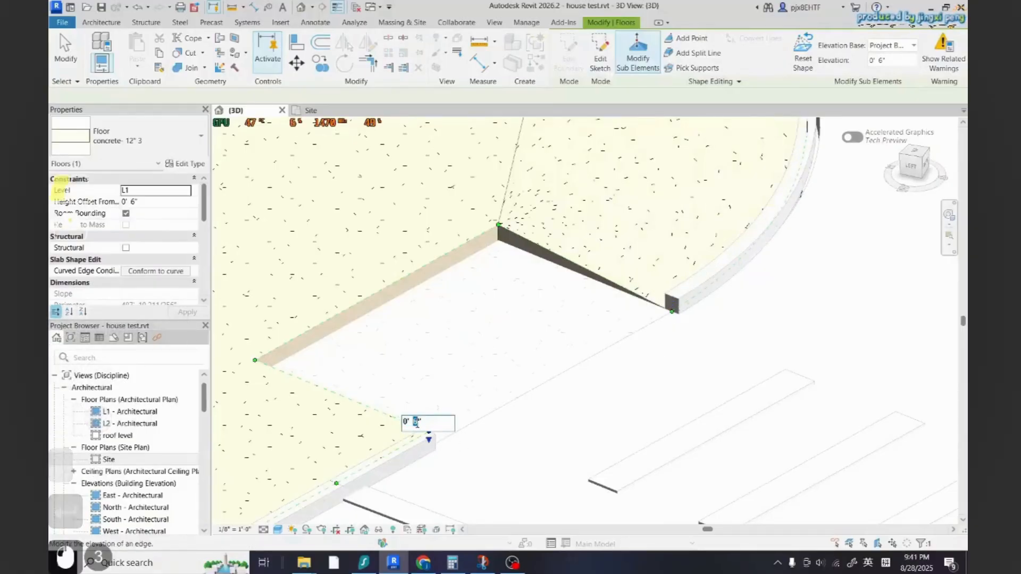
key(Escape)
click(423, 319)
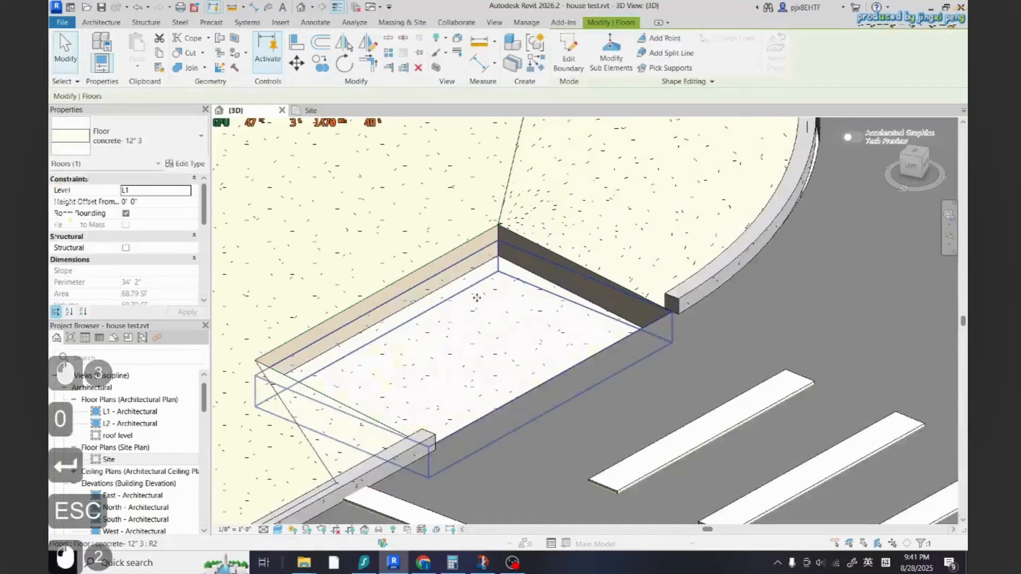
click(610, 52)
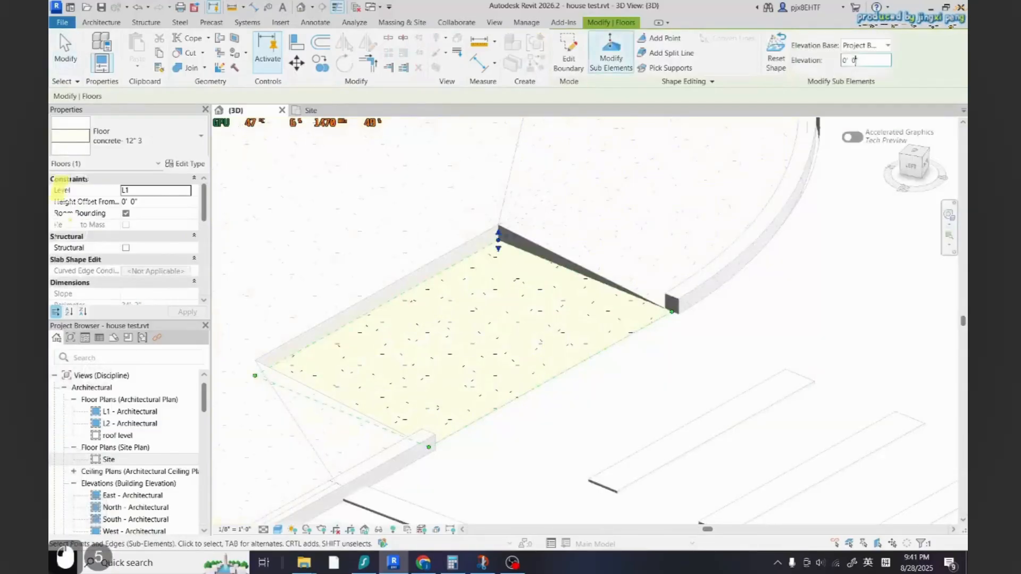
click(795, 141)
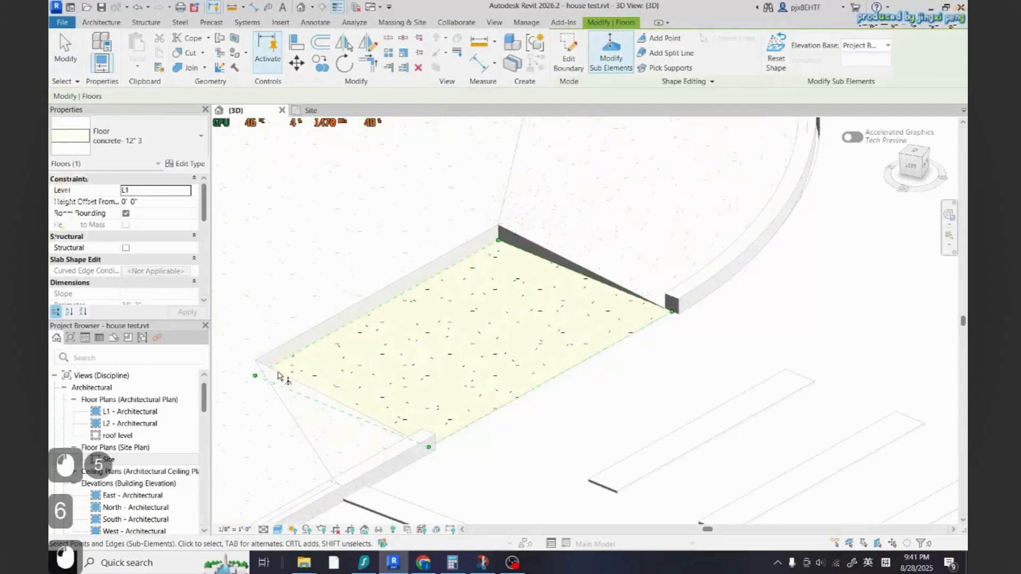
key(Escape)
click(417, 347)
key(Escape)
click(425, 340)
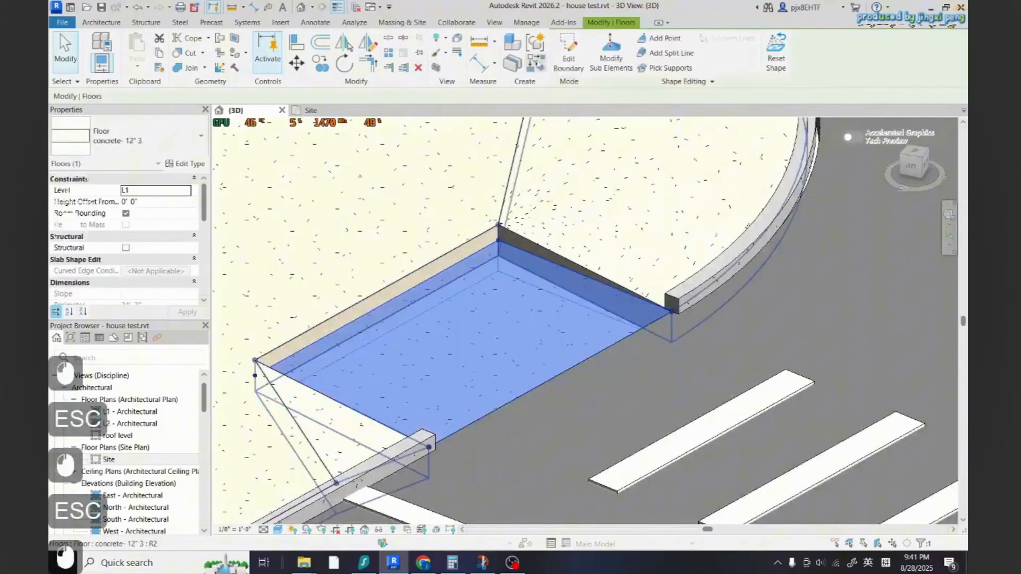
click(611, 52)
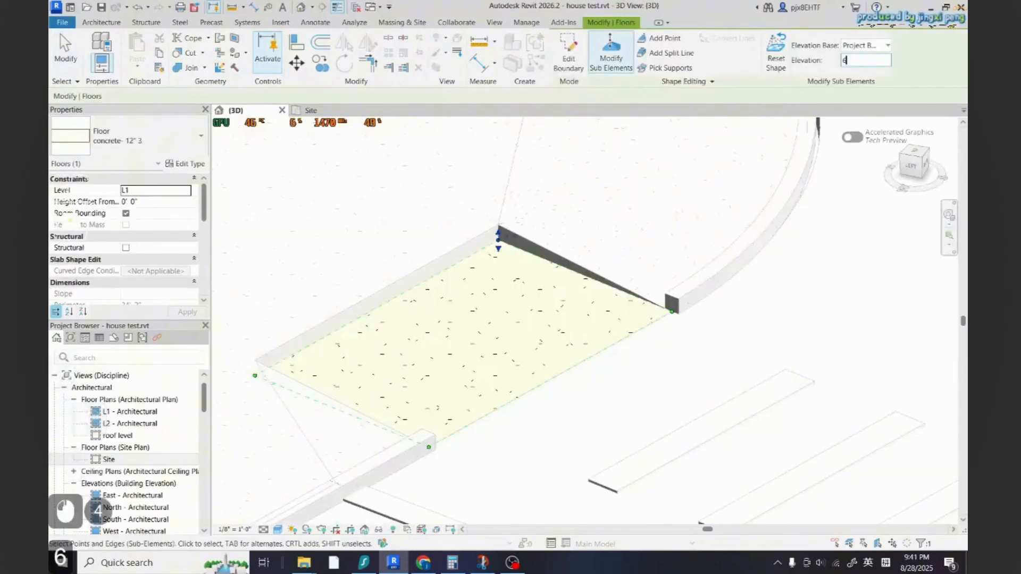
key(Return)
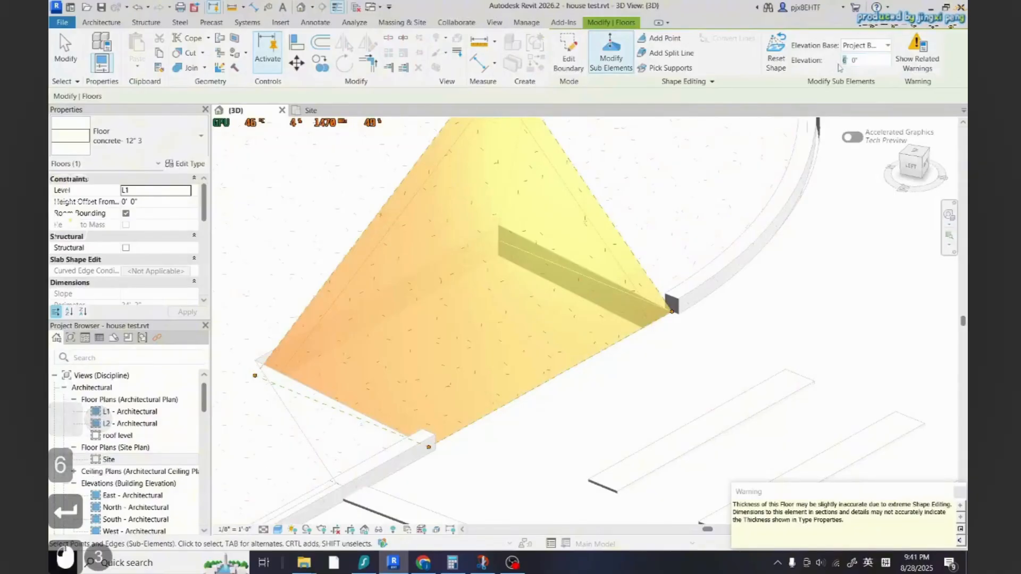
click(855, 61)
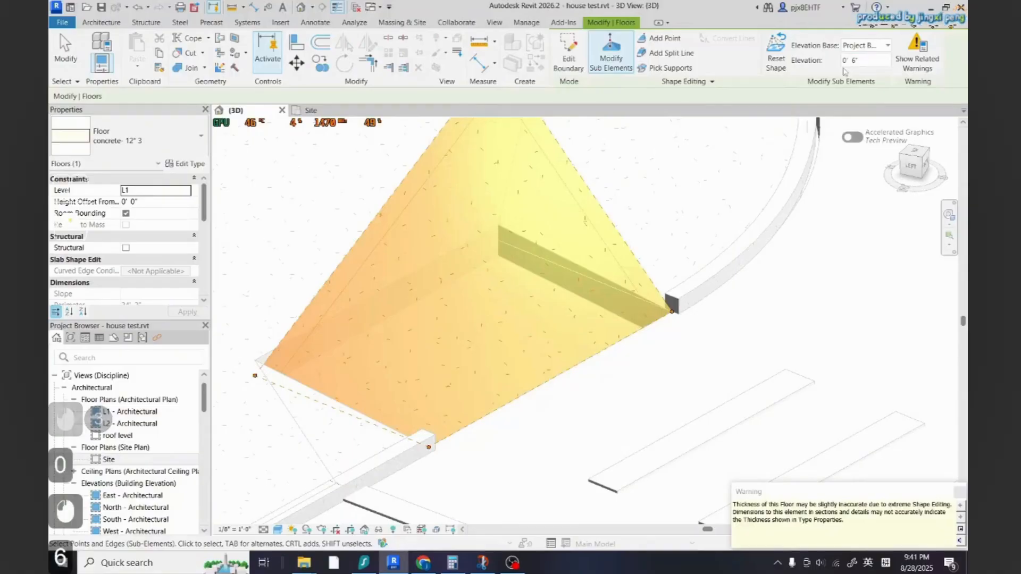
key(Return)
Raise the ramp's other back corner point to 6"
shift+middle_drag(502, 226, 436, 232)
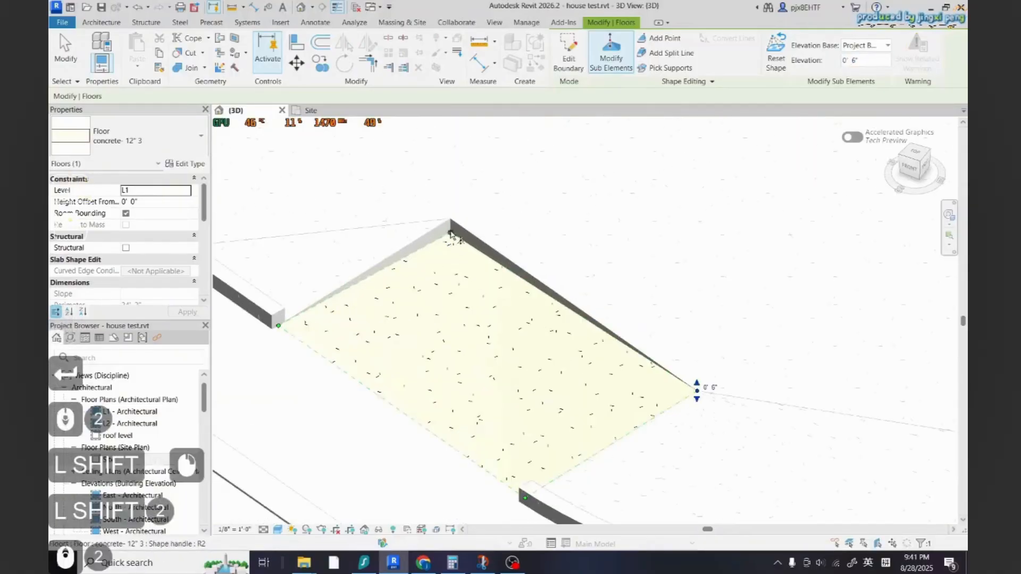
double_click(450, 234)
text(6)
key(Return)
Open the curved sidewalk floor at another crosswalk for shape editing and undo a corner point elevation change
scroll(540, 297, down, 3)
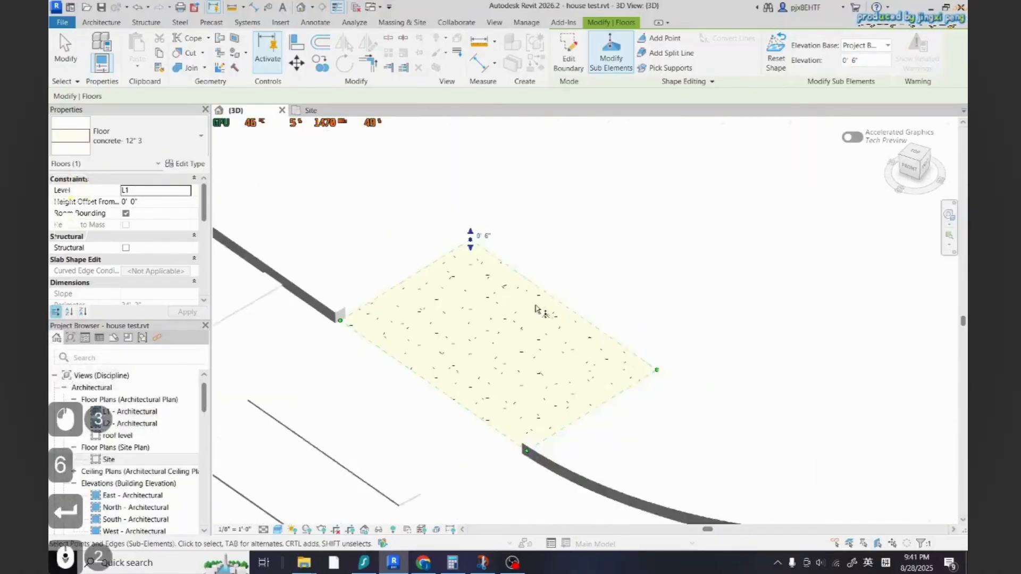
key(Escape)
key(Escape)
scroll(631, 313, down, 6)
key(Escape)
scroll(691, 330, down, 6)
scroll(535, 439, up, 2)
scroll(536, 439, up, 2)
shift+middle_drag(535, 425, 365, 294)
scroll(569, 415, down, 5)
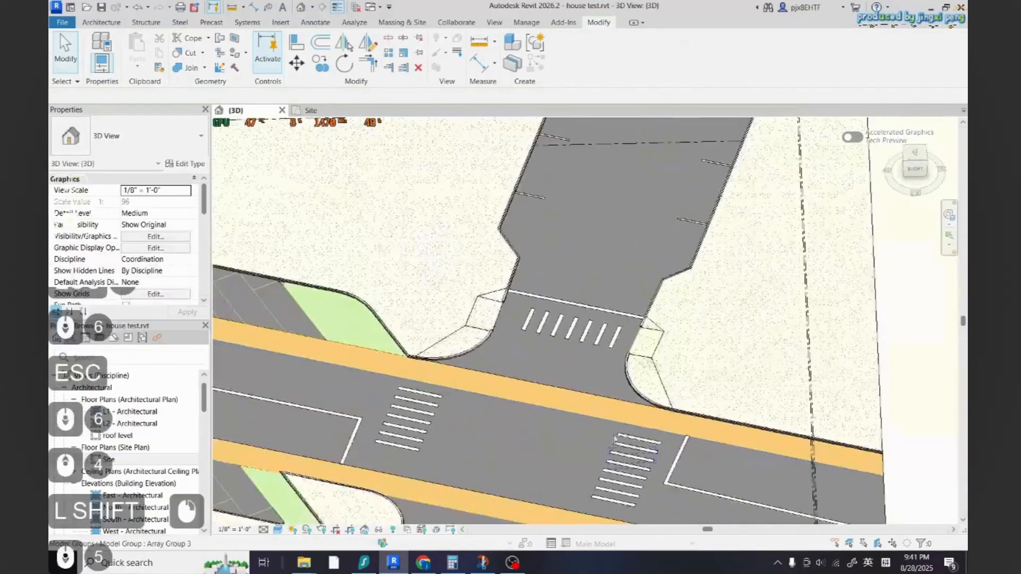
scroll(572, 340, up, 2)
shift+middle_drag(571, 330, 479, 256)
scroll(505, 244, up, 6)
click(565, 234)
scroll(567, 223, up, 4)
click(532, 162)
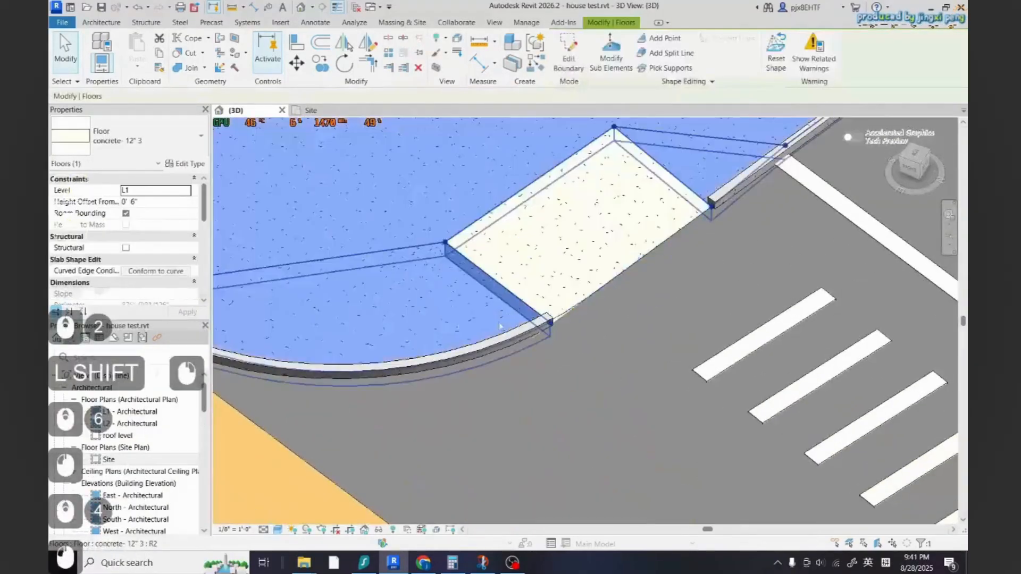
click(611, 55)
scroll(451, 258, up, 2)
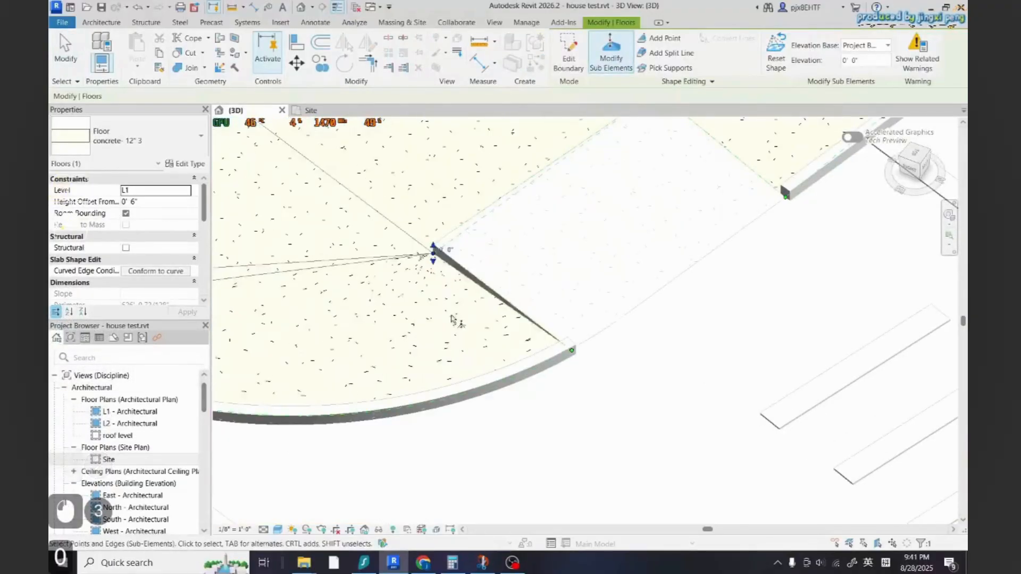
middle_drag(451, 319, 400, 373)
key(ctrl+z)
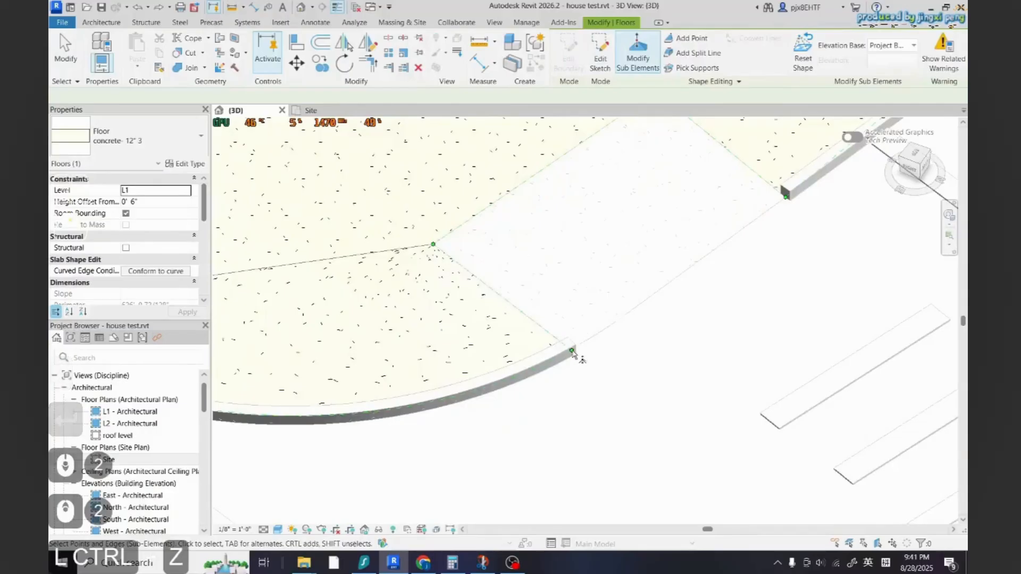
scroll(573, 353, down, 2)
key(Escape)
Inspect the finished crosswalk ramps and the surrounding intersection in the 3D view
scroll(585, 352, down, 1)
click(495, 338)
click(608, 53)
scroll(617, 362, up, 2)
shift+middle_drag(627, 365, 540, 390)
scroll(540, 390, down, 14)
scroll(728, 305, up, 10)
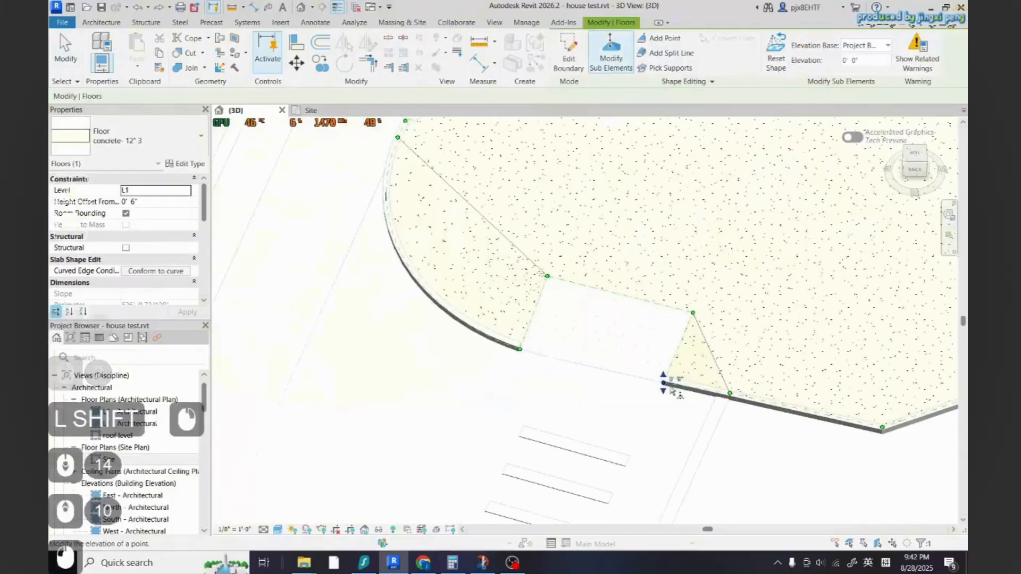
key(Escape)
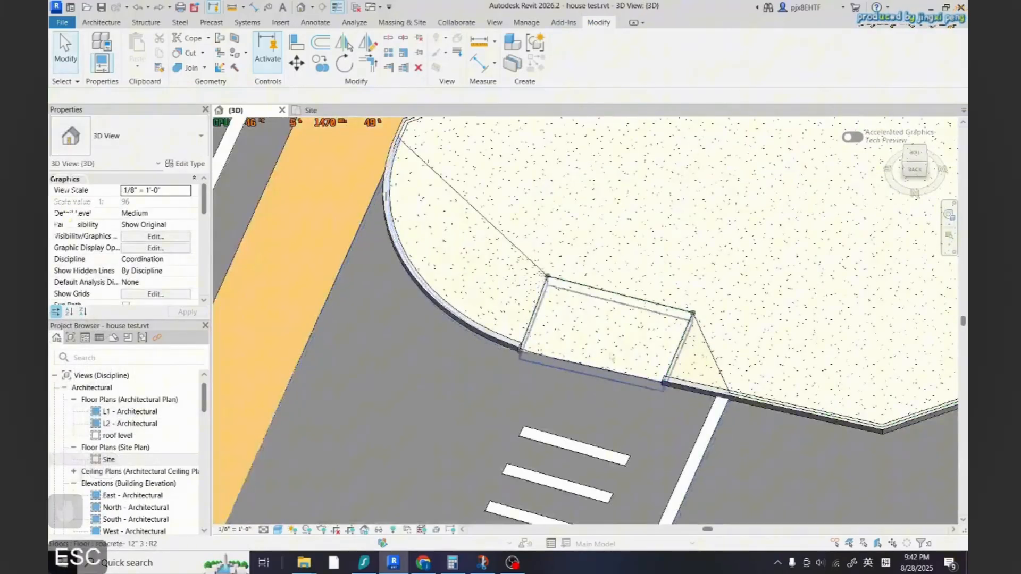
scroll(597, 377, down, 11)
scroll(330, 215, up, 7)
scroll(518, 236, down, 3)
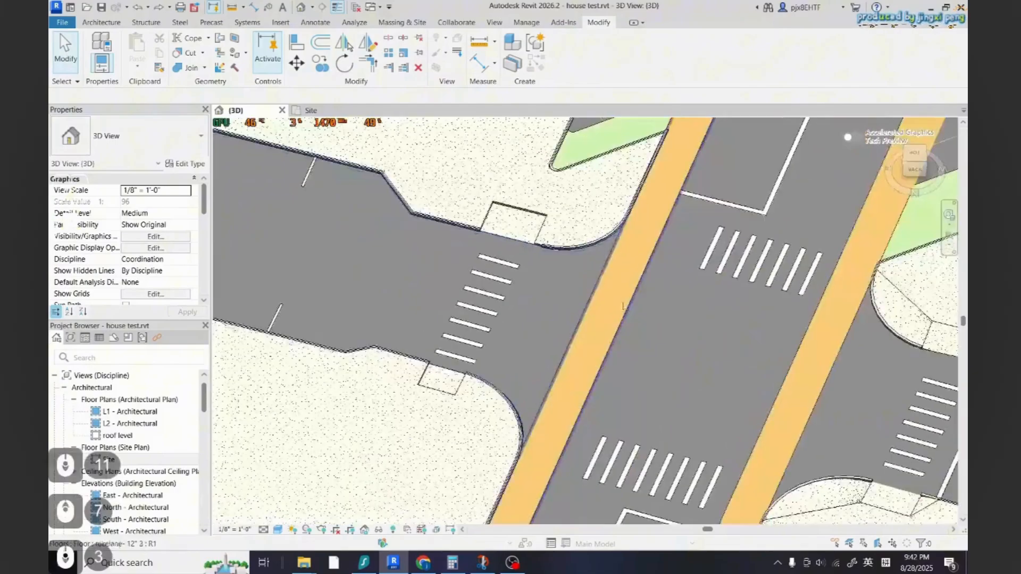
shift+middle_drag(622, 255, 493, 308)
scroll(492, 309, down, 8)
scroll(700, 308, up, 7)
scroll(686, 315, up, 5)
scroll(595, 318, down, 2)
shift+middle_drag(595, 318, 651, 299)
scroll(658, 298, up, 6)
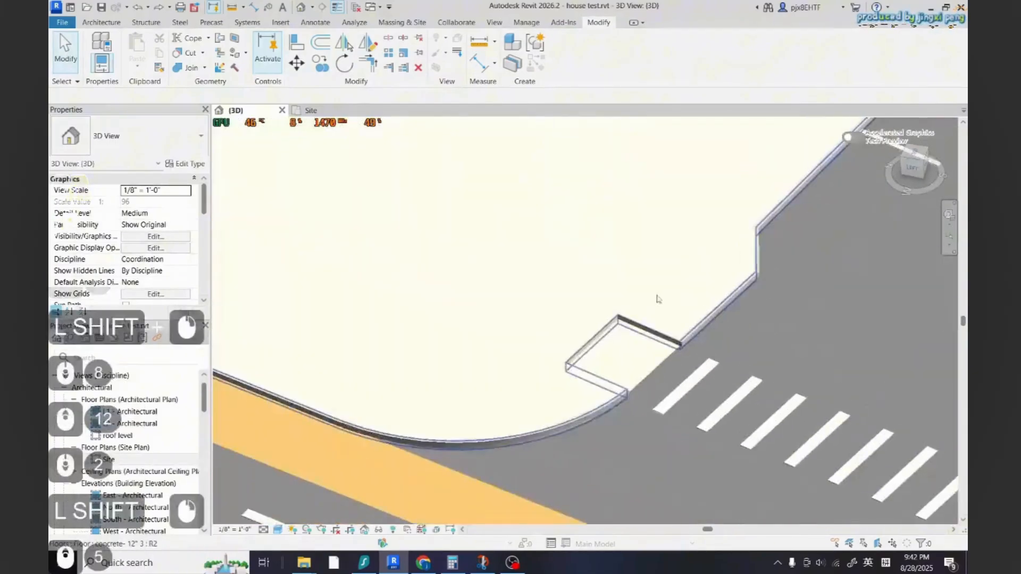
On the sidewalk floor at the remaining crosswalk, lower both notch corner points to 0" elevation
double_click(619, 327)
scroll(610, 329, up, 3)
shift+click(732, 377)
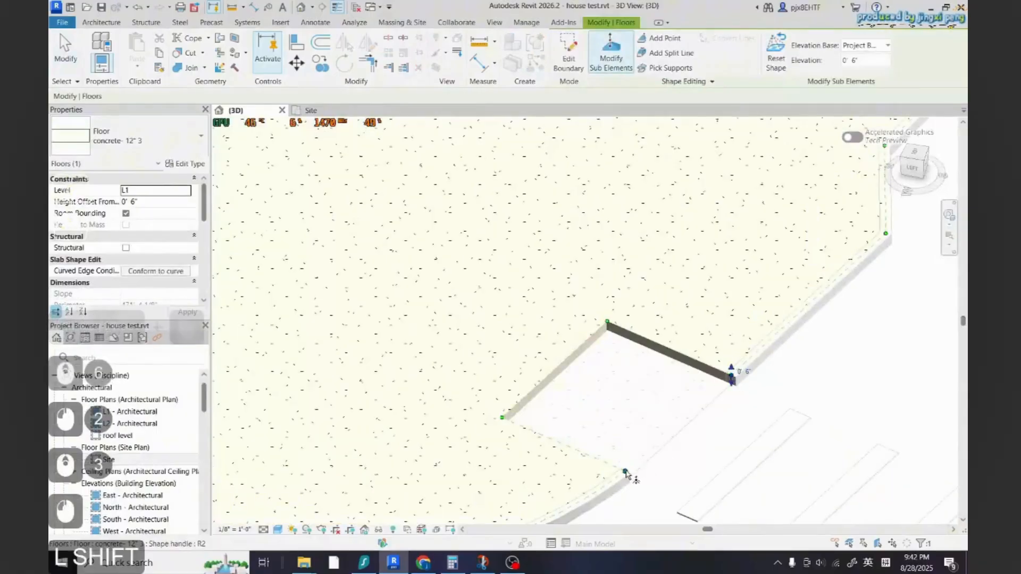
ctrl+click(625, 471)
click(852, 61)
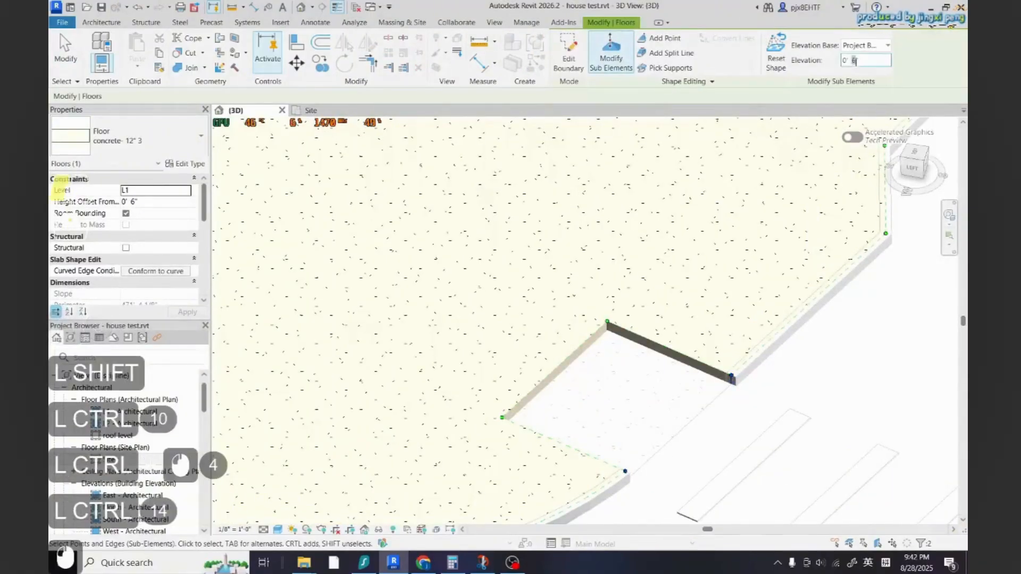
text(0)
key(Return)
Raise two corner points of the ramp floor at this crosswalk to 6"
key(Escape)
key(Escape)
click(602, 372)
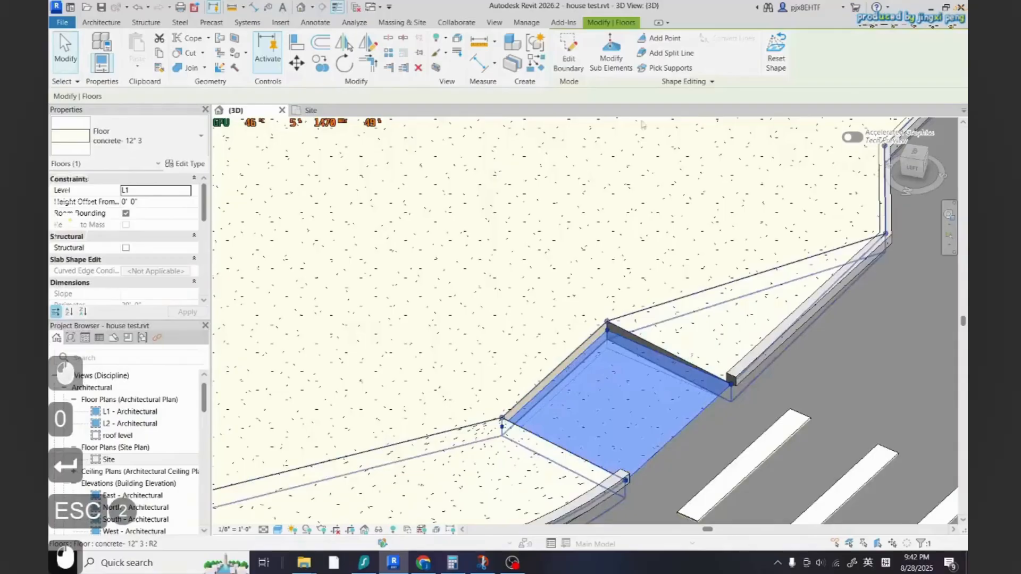
click(611, 59)
ctrl+click(502, 431)
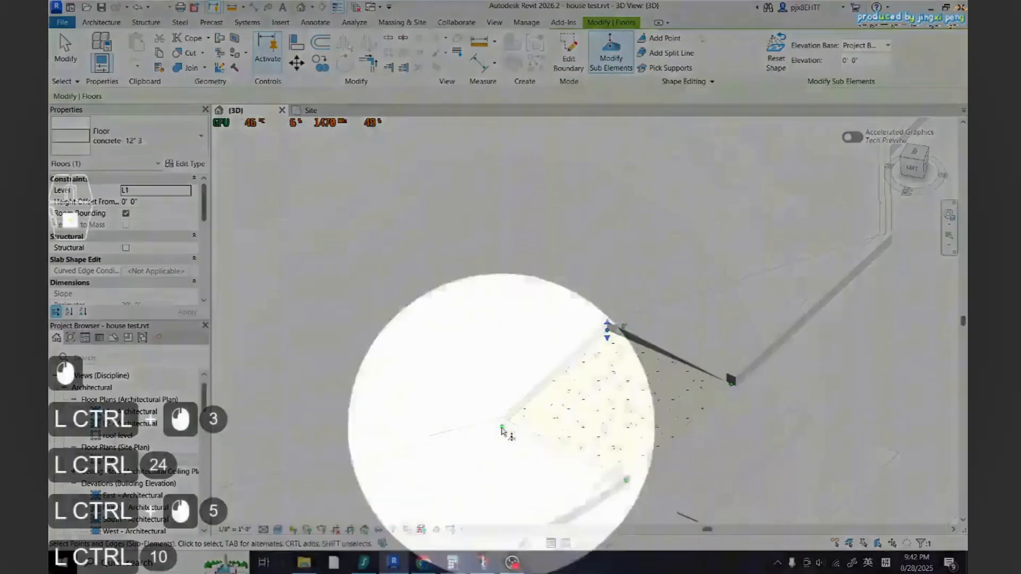
scroll(571, 428, down, 2)
shift+middle_drag(596, 432, 509, 448)
scroll(531, 380, up, 6)
shift+middle_drag(537, 385, 547, 411)
scroll(577, 351, up, 3)
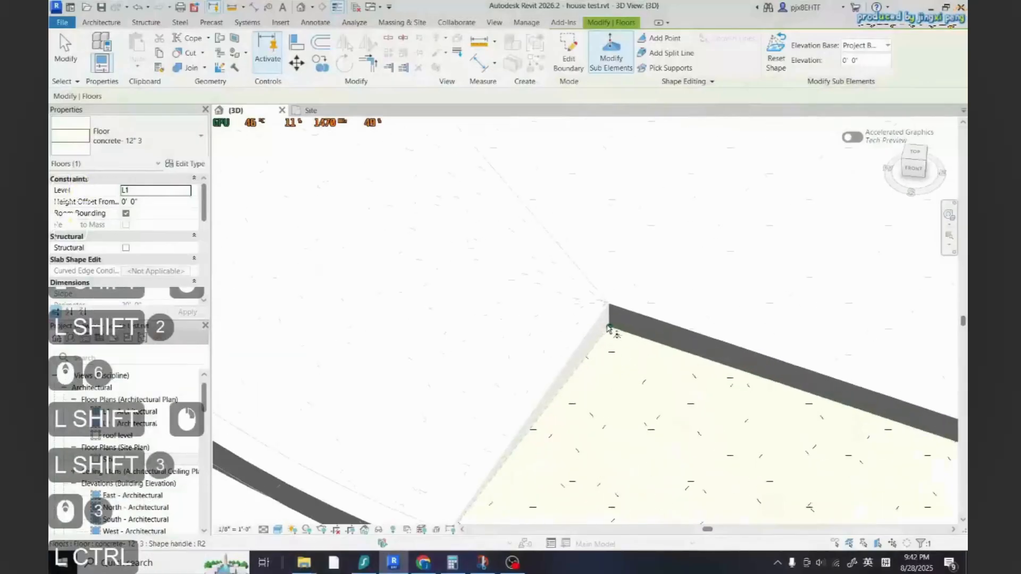
ctrl+click(609, 328)
click(853, 61)
text(6)
key(Return)
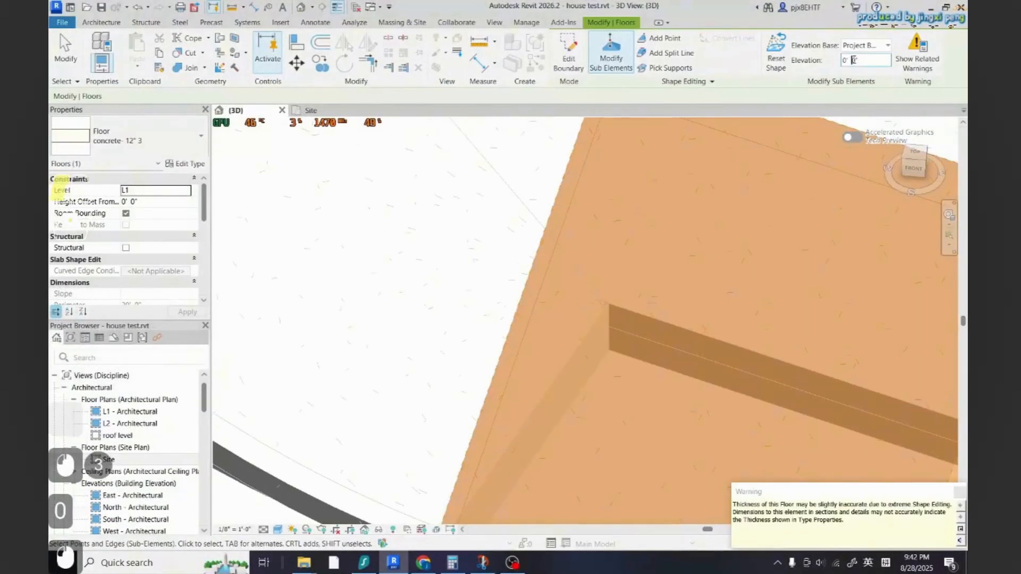
key(Escape)
On the sidewalk floor at another crosswalk, lower the two road-side notch corner points to 0"
scroll(610, 289, down, 7)
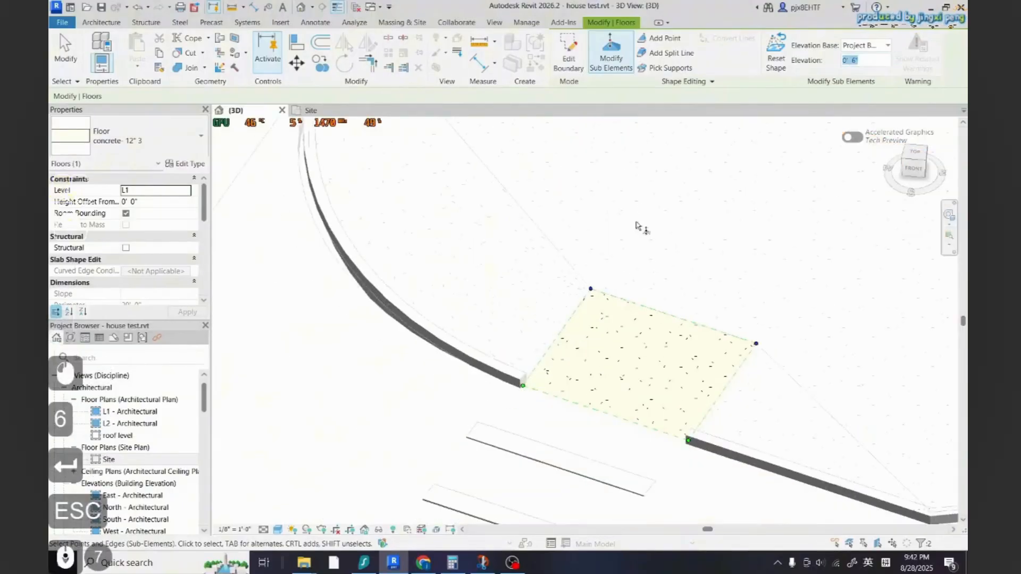
scroll(625, 285, down, 3)
key(Escape)
key(Escape)
scroll(628, 330, down, 5)
key(Escape)
scroll(670, 387, down, 4)
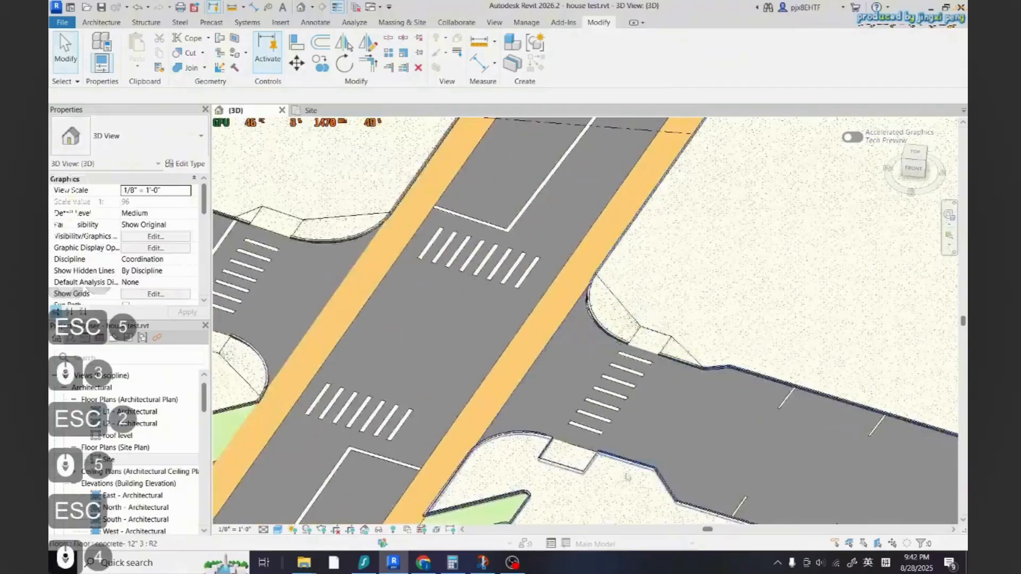
shift+middle_drag(627, 473, 652, 240)
scroll(383, 368, up, 5)
scroll(652, 239, up, 3)
scroll(601, 329, down, 7)
scroll(657, 282, up, 6)
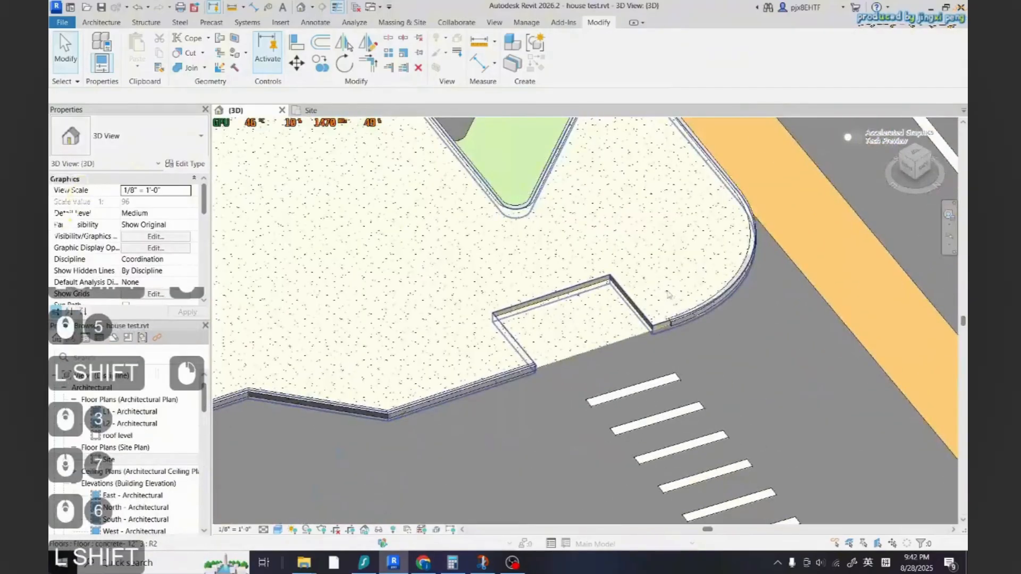
click(668, 315)
click(611, 54)
scroll(533, 320, up, 6)
click(538, 425)
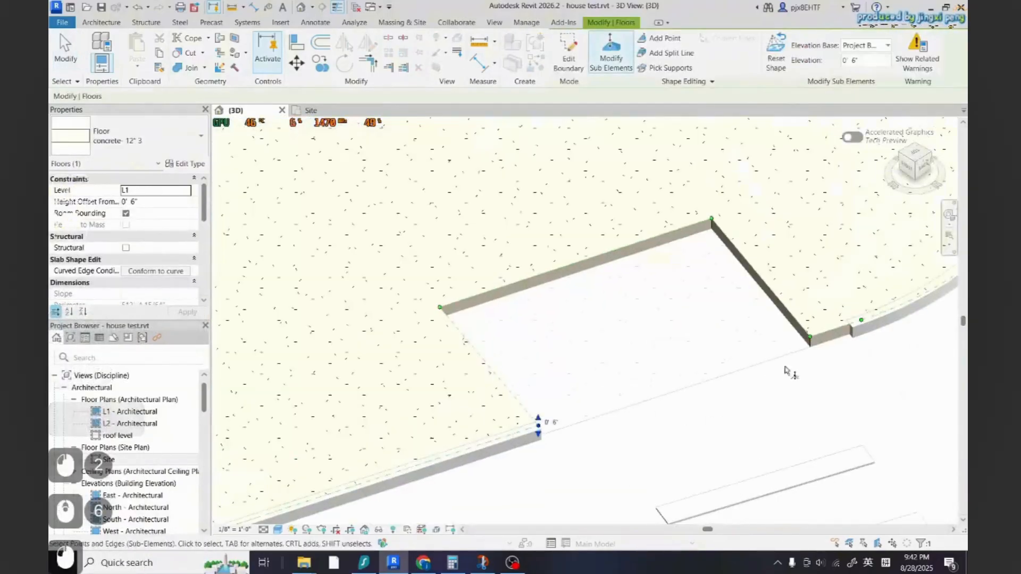
ctrl+click(809, 337)
click(859, 60)
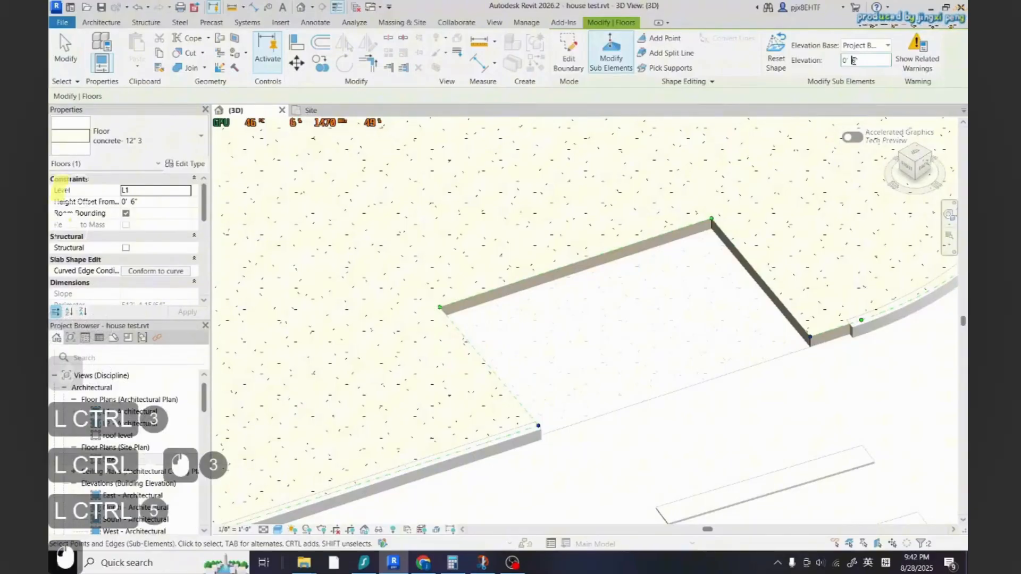
text(0)
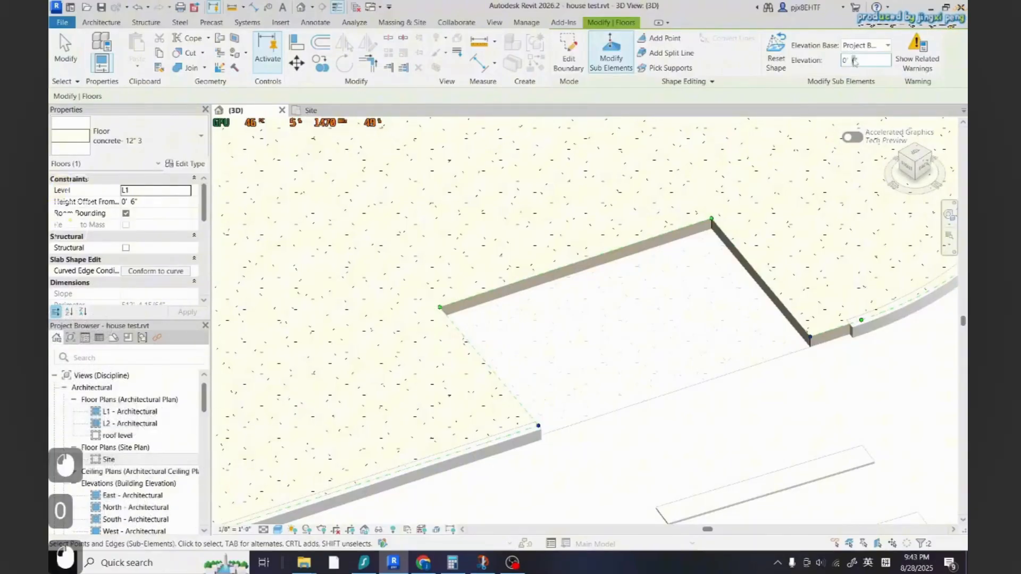
key(Return)
key(Escape)
key(Escape)
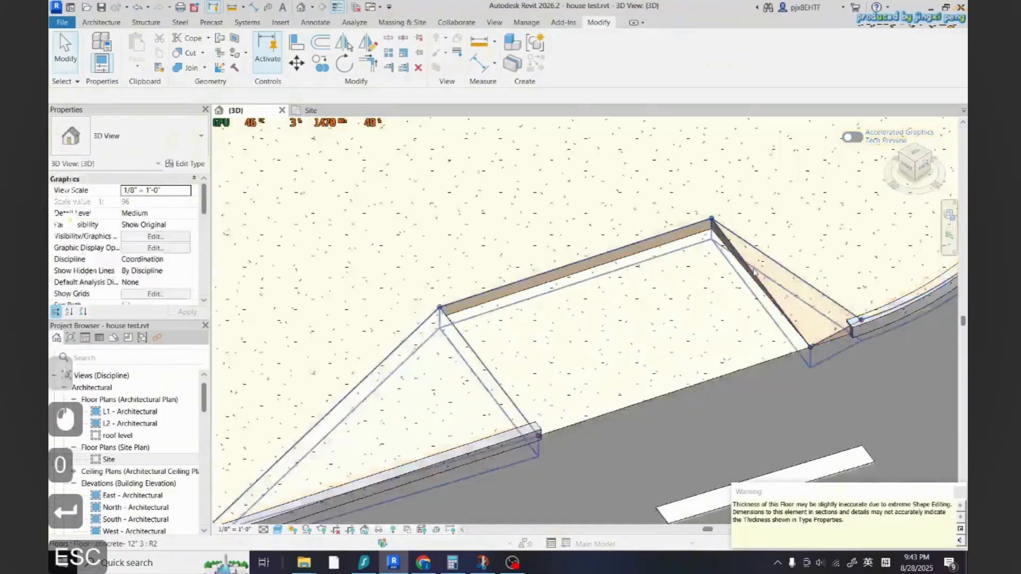
Raise the two back corner points of the ramp floor inside that notch to 6"
click(448, 307)
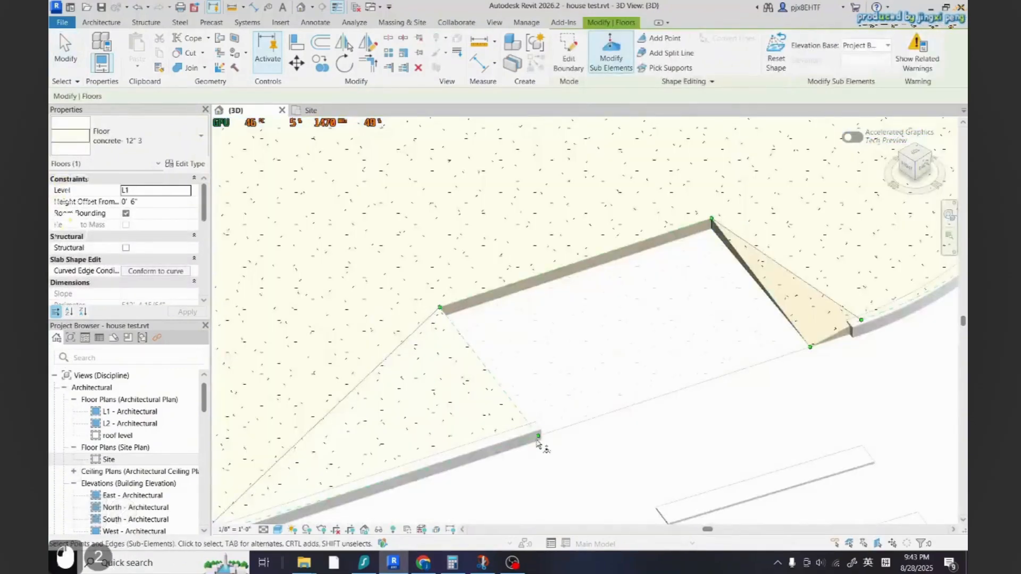
key(Escape)
click(611, 398)
key(Escape)
click(633, 395)
key(Escape)
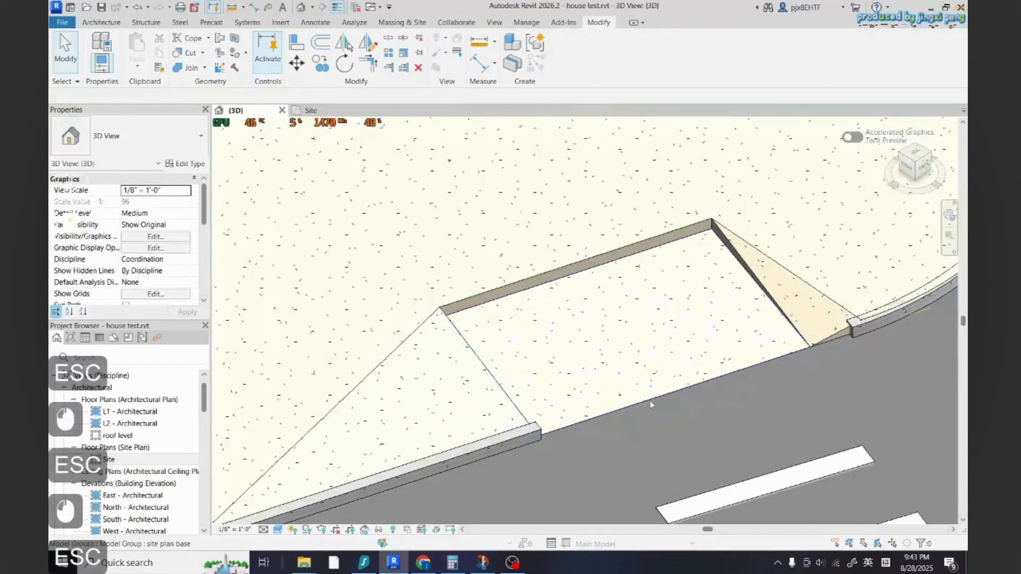
click(652, 393)
double_click(653, 392)
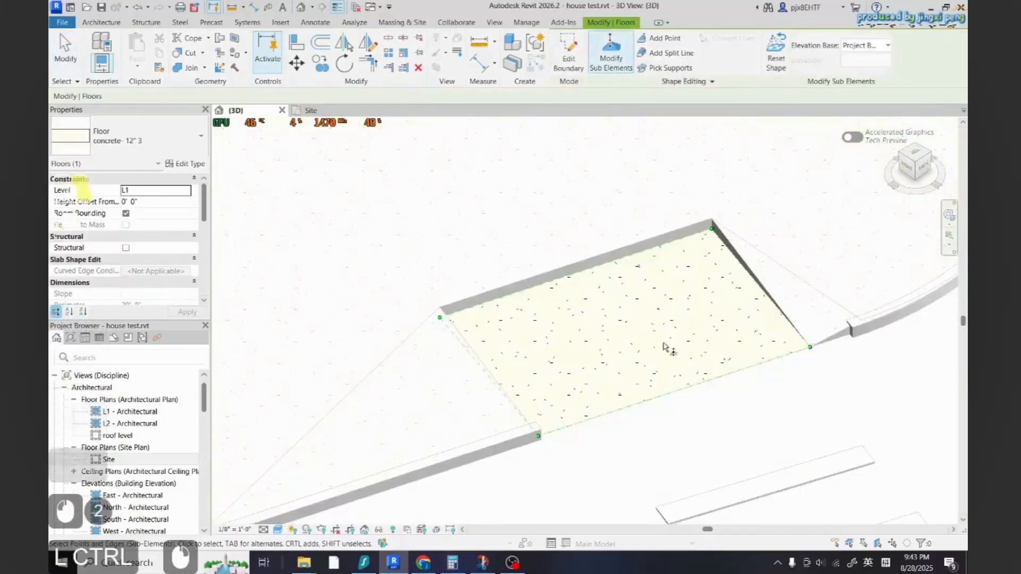
shift+middle_drag(665, 347, 717, 366)
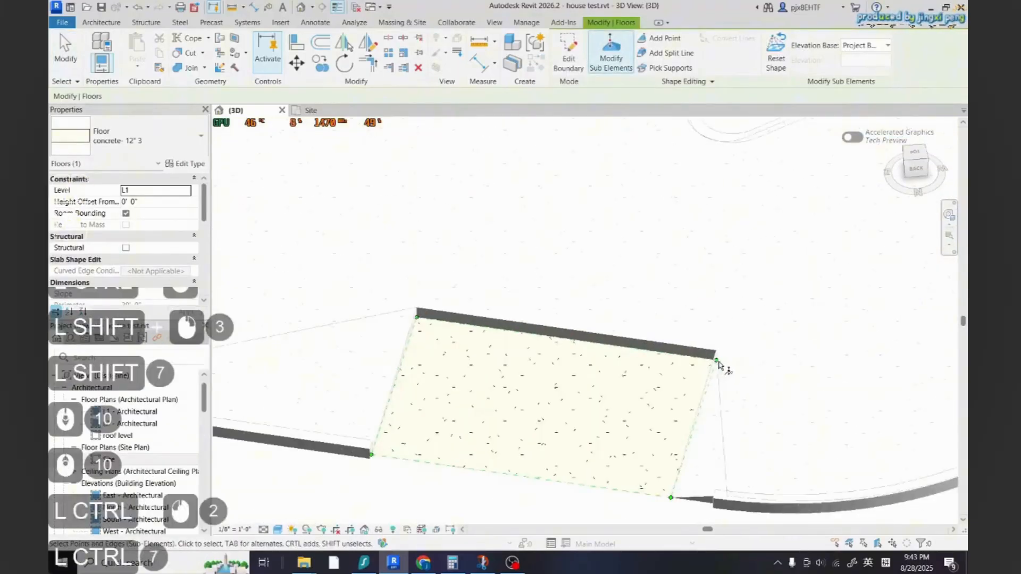
ctrl+scroll(719, 366, up, 3)
key(Escape)
click(689, 364)
double_click(690, 368)
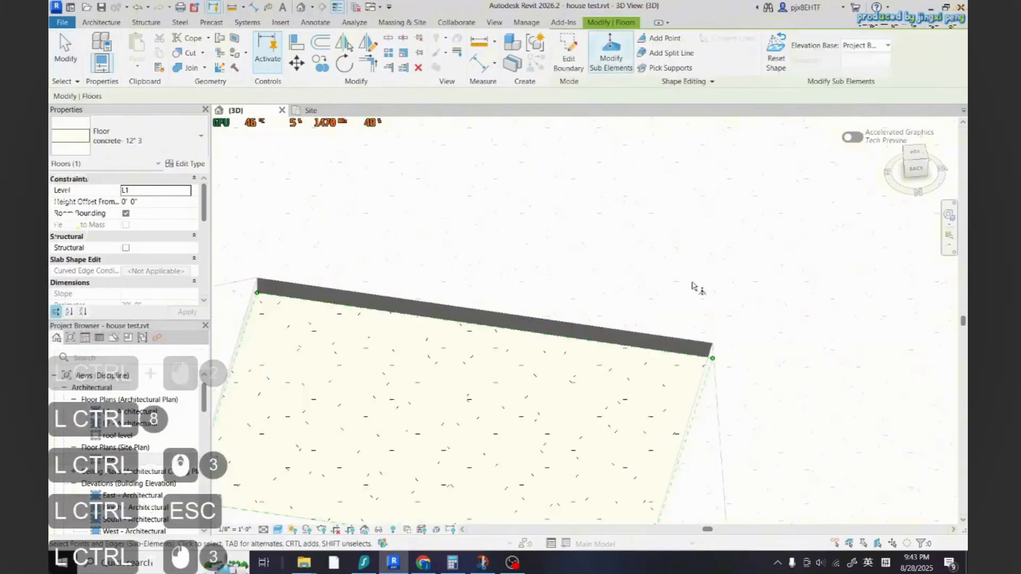
ctrl+click(713, 358)
ctrl+click(257, 292)
click(852, 62)
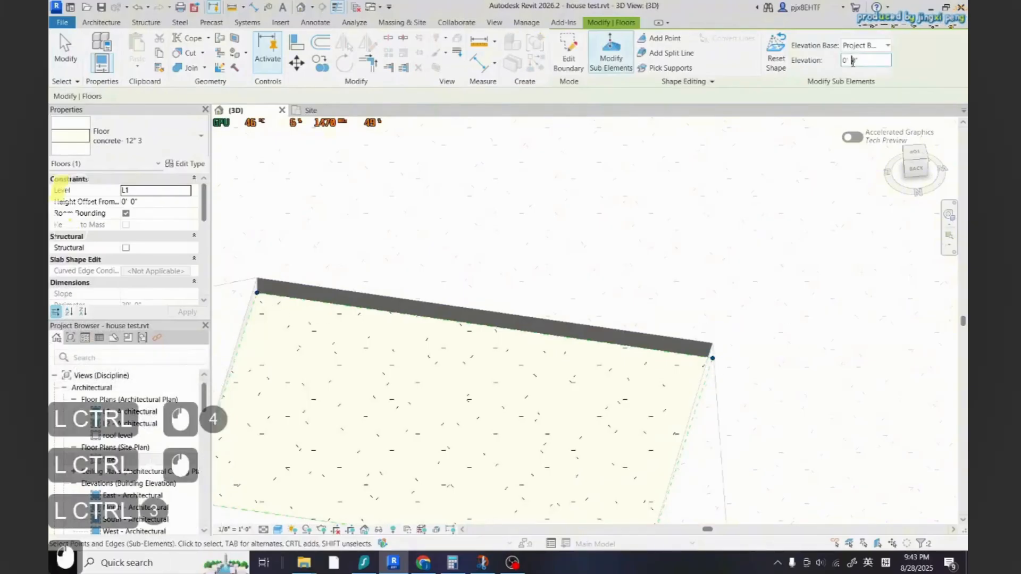
text(6'')
key(Return)
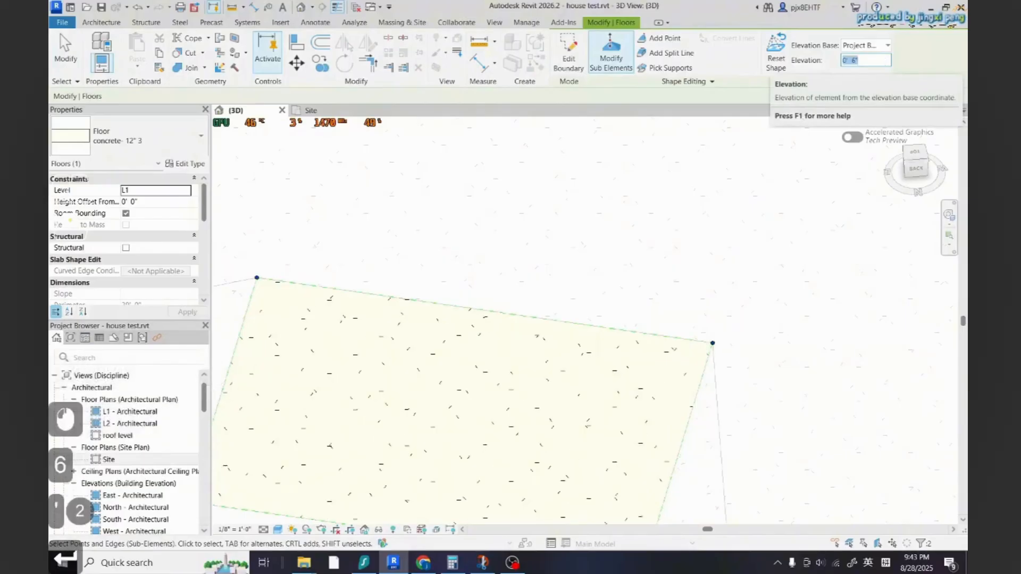
Inspect the new crosswalk ramp and surrounding sidewalk in the 3D view
key(Escape)
key(Escape)
key(Escape)
key(Escape)
key(Escape)
scroll(661, 283, down, 3)
key(Escape)
key(Escape)
scroll(722, 392, up, 10)
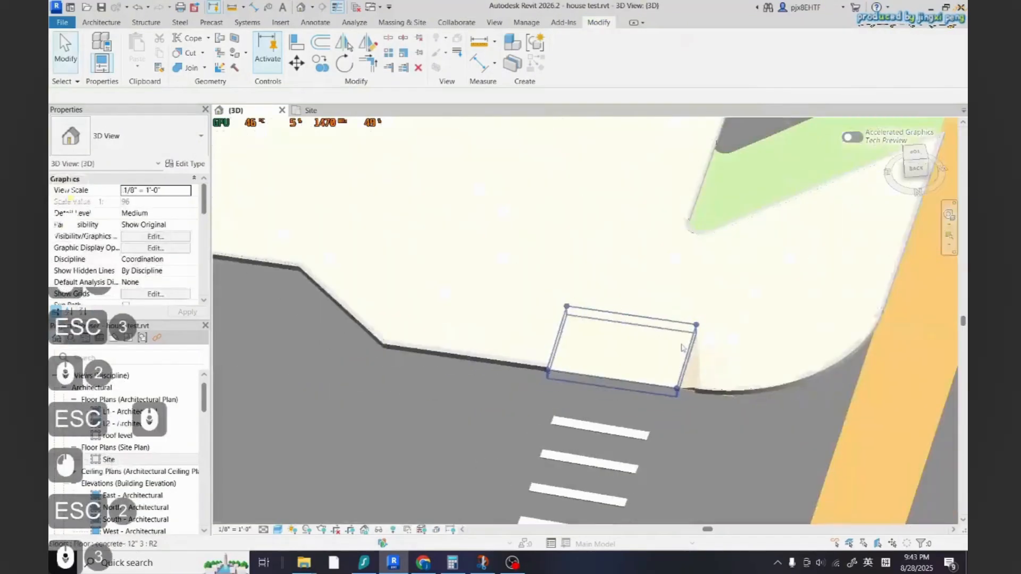
scroll(722, 391, down, 8)
shift+middle_drag(722, 391, 714, 467)
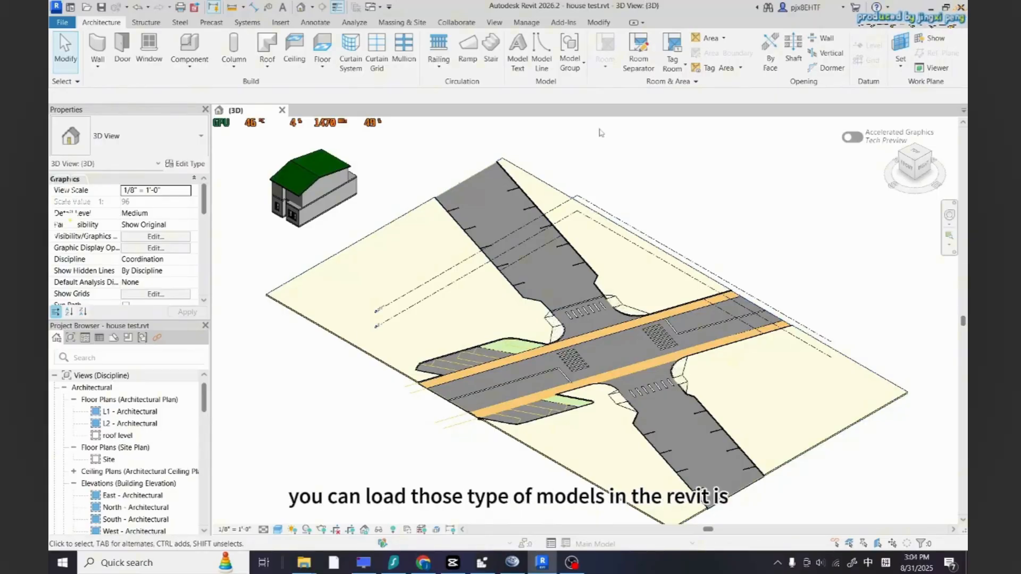
Open the Load Autodesk Family dialog and search the content library for car
click(281, 23)
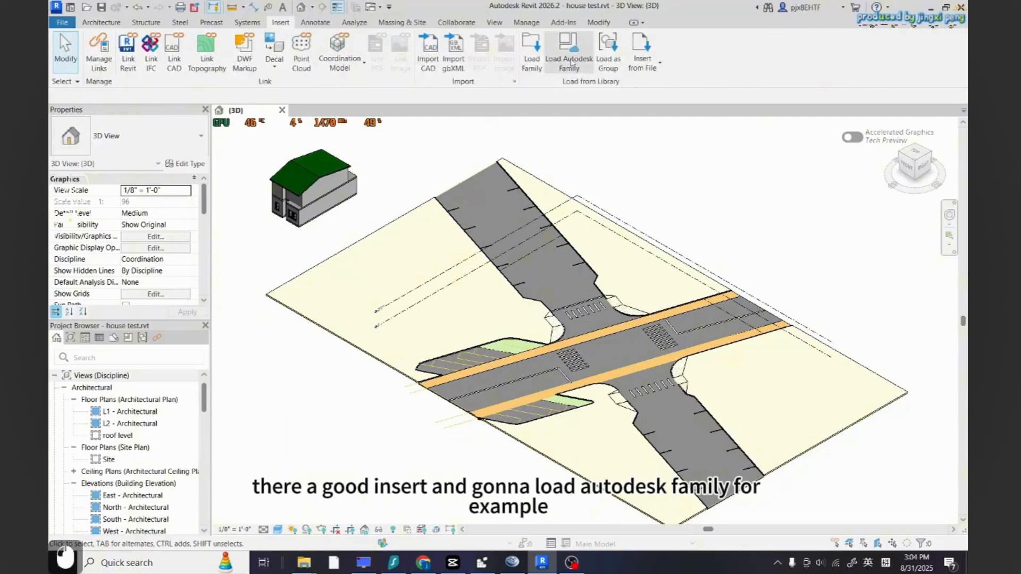
click(570, 53)
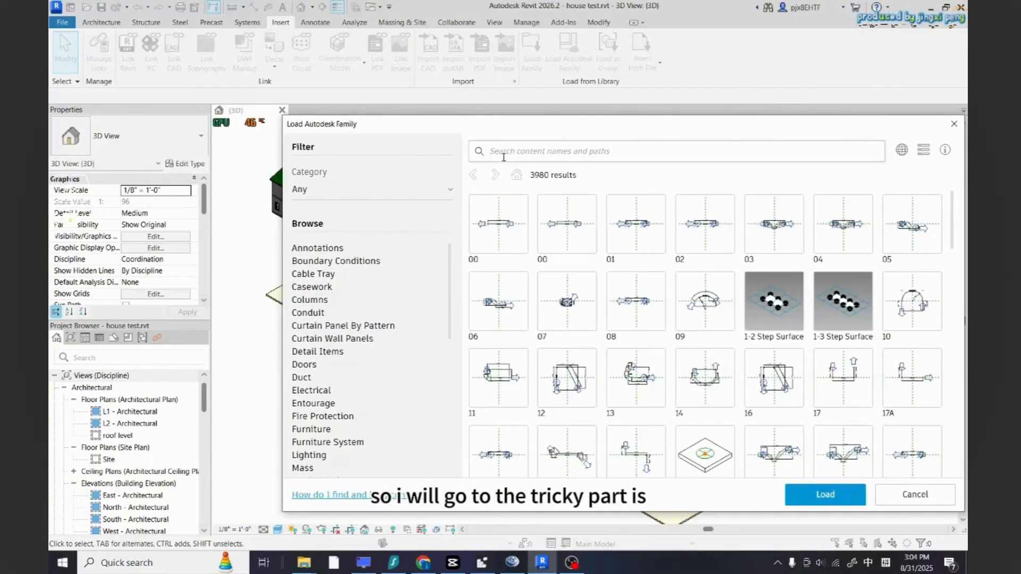
click(503, 158)
text(car)
key(BackSpace)
key(BackSpace)
key(BackSpace)
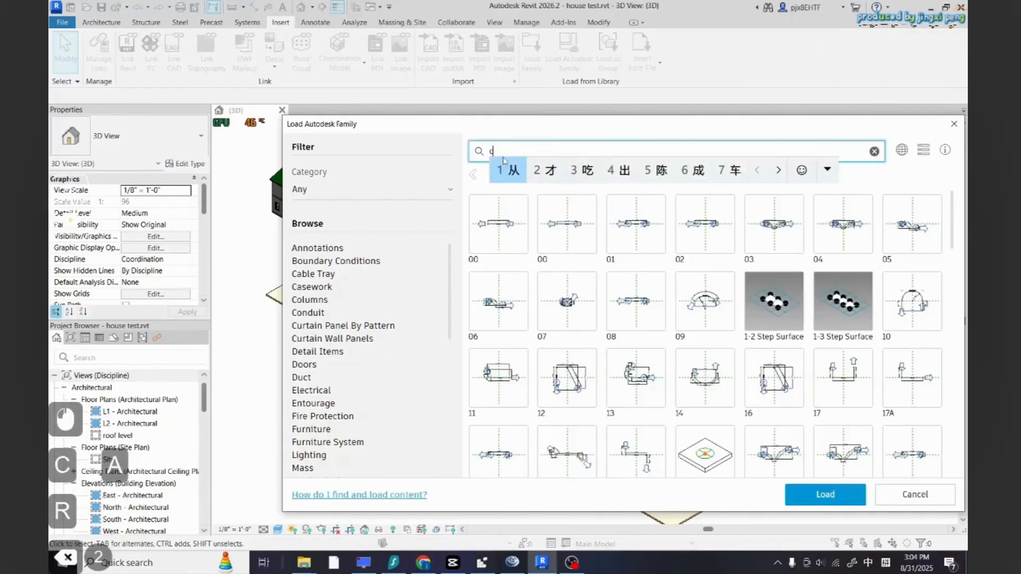
key(ctrl+space)
text(ca)
text(t)
key(BackSpace)
text(r)
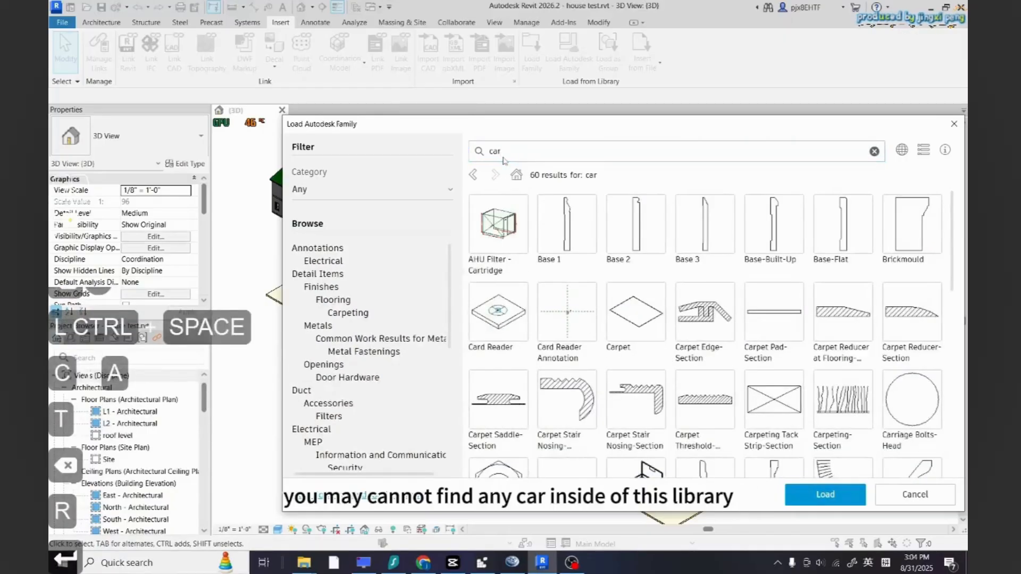
key(Return)
scroll(659, 340, down, 2)
scroll(654, 374, up, 10)
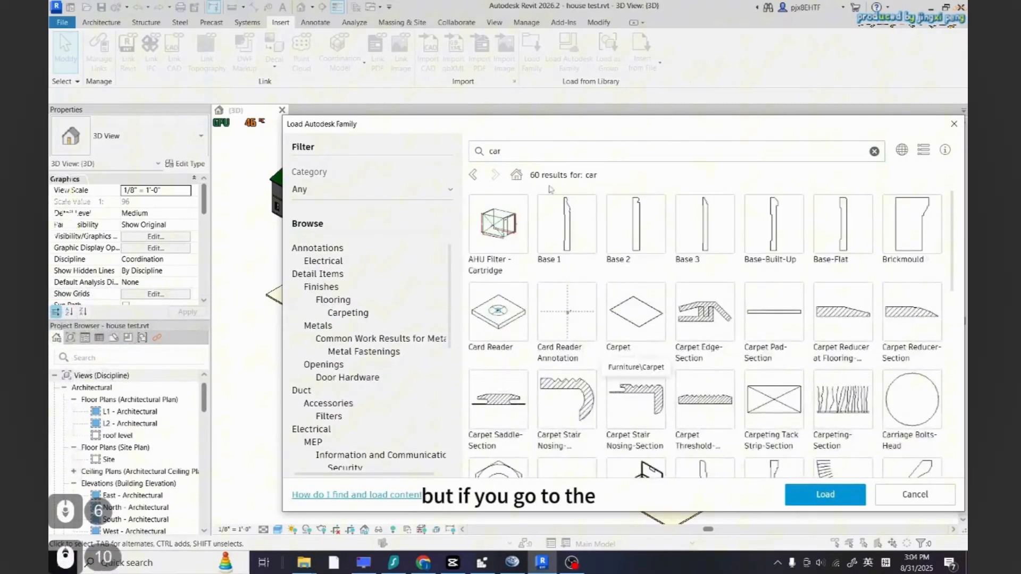
Load the RPC Beetle family from the library's Entourage category
drag(508, 153, 463, 159)
key(BackSpace)
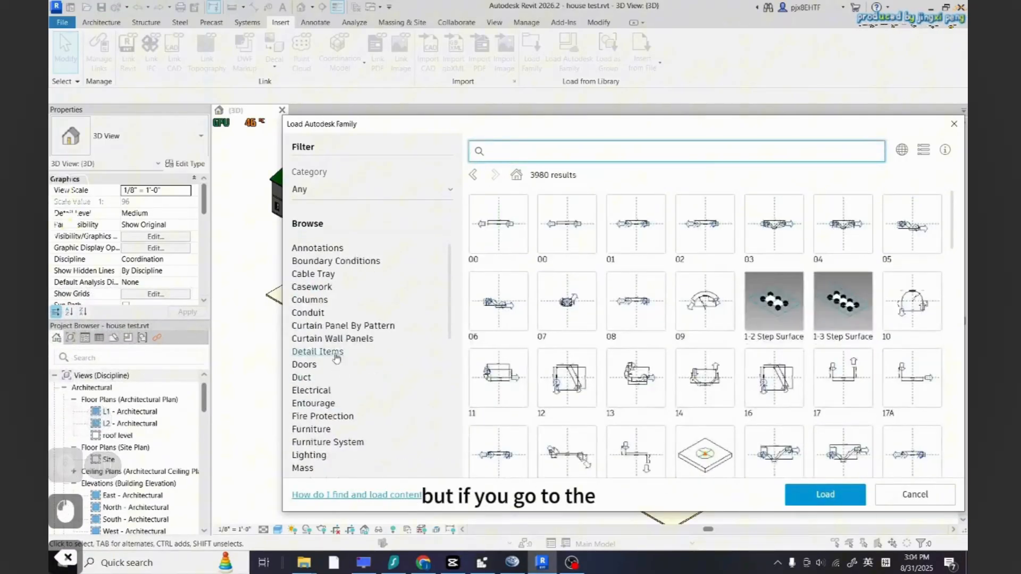
mouse_move(447, 289)
mouse_down()
mouse_move(442, 391)
mouse_move(433, 272)
mouse_up()
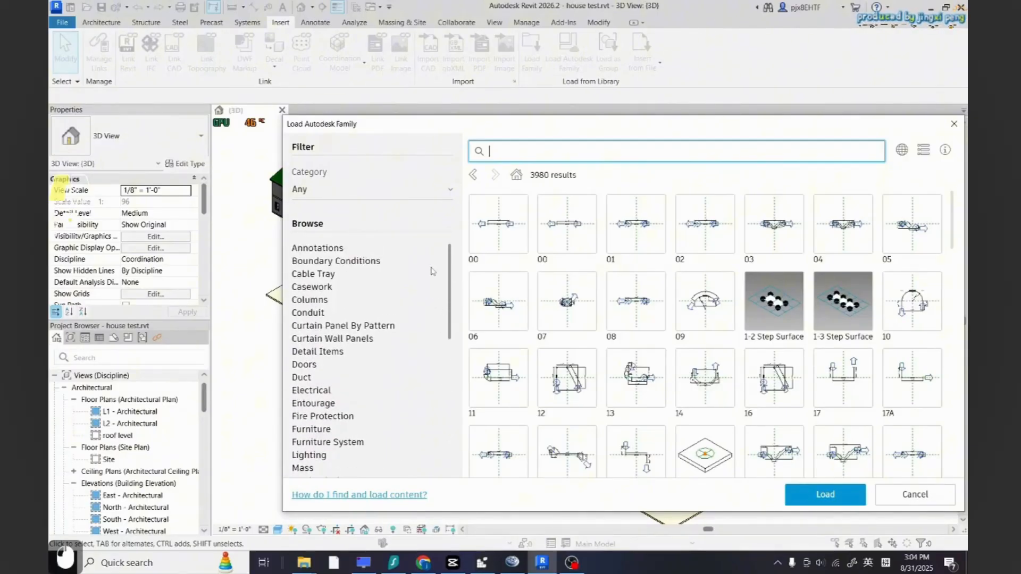
click(318, 403)
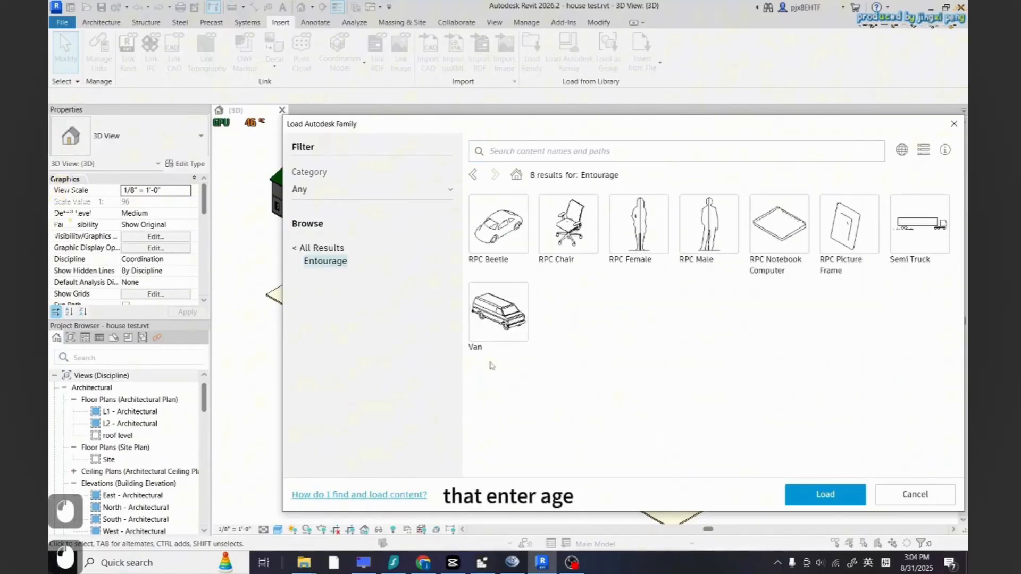
click(492, 232)
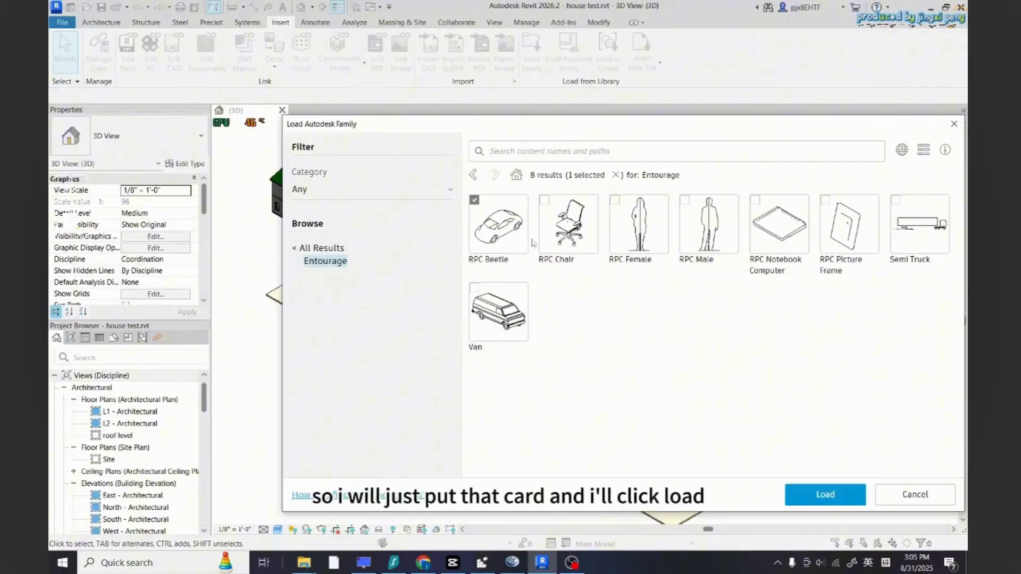
click(812, 497)
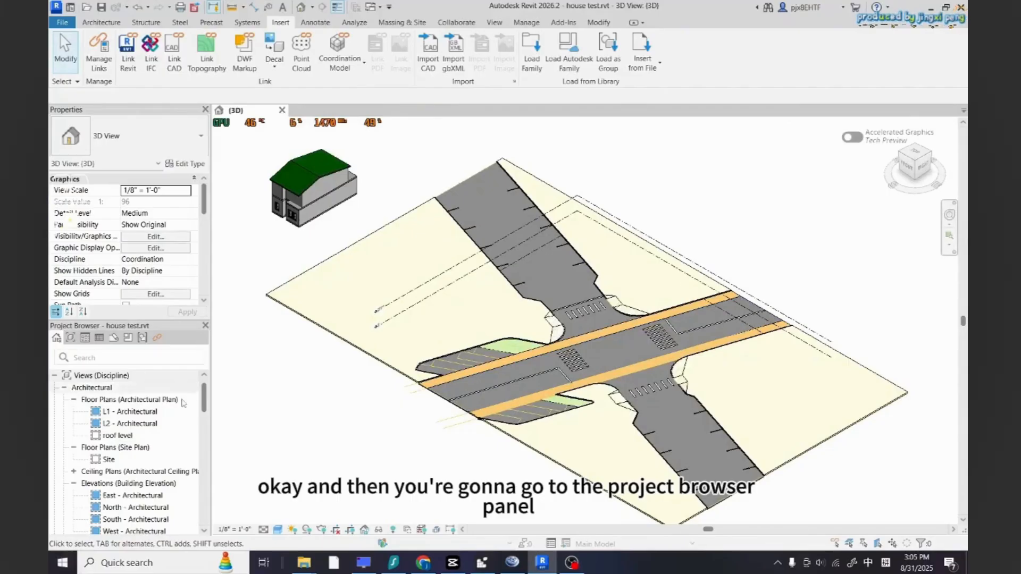
Place an RPC Beetle car from the project browser's Entourage families onto the road near the crosswalk
drag(204, 406, 195, 530)
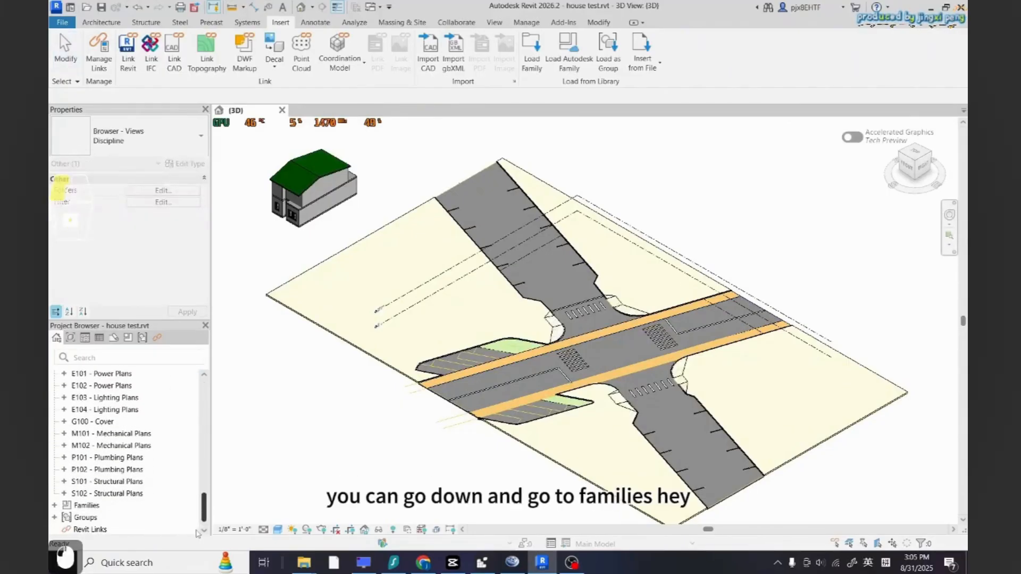
double_click(87, 505)
scroll(115, 496, down, 5)
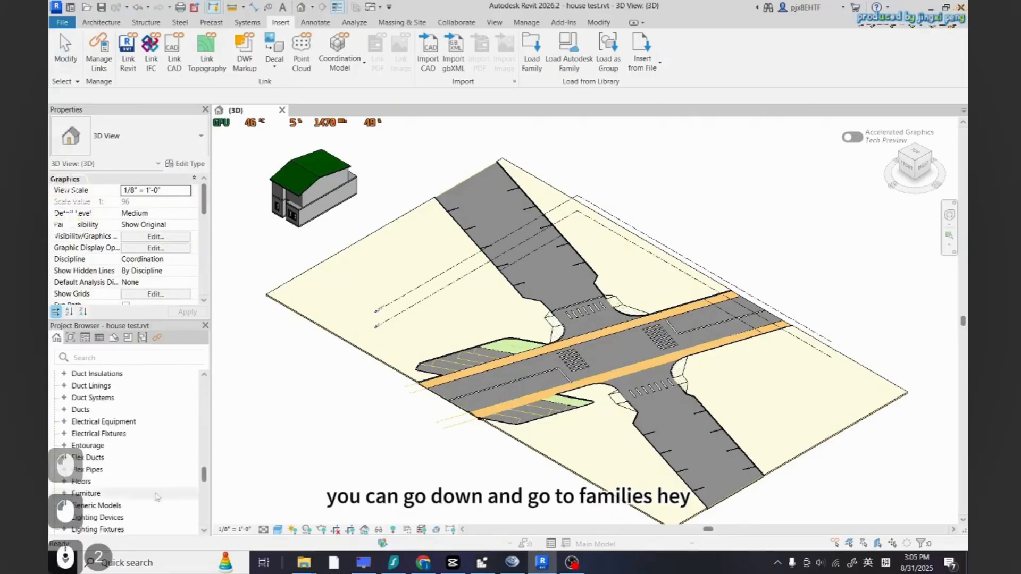
click(64, 445)
click(74, 457)
click(108, 469)
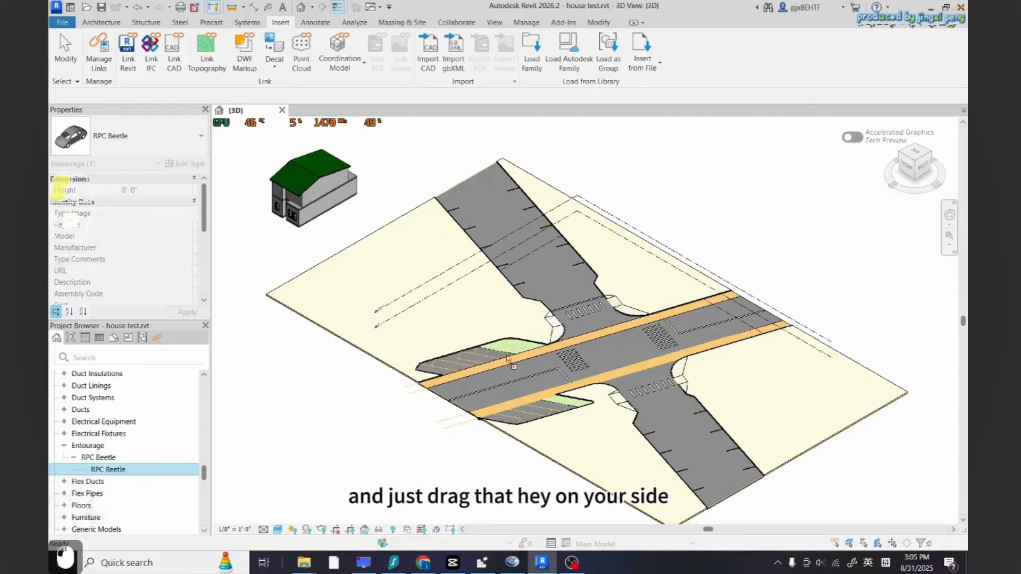
drag(526, 393, 528, 392)
scroll(537, 390, up, 5)
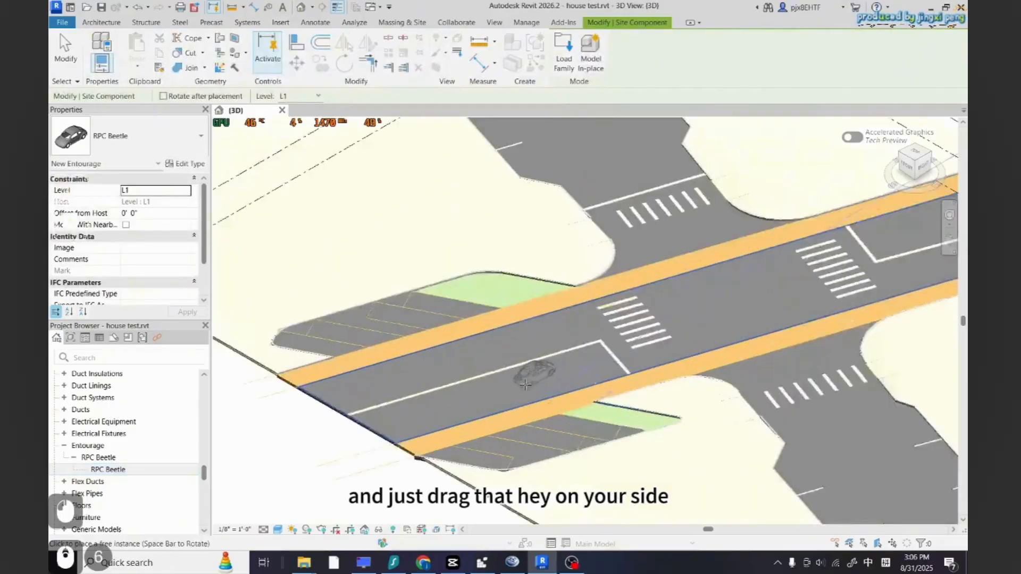
click(560, 384)
scroll(127, 425, up, 10)
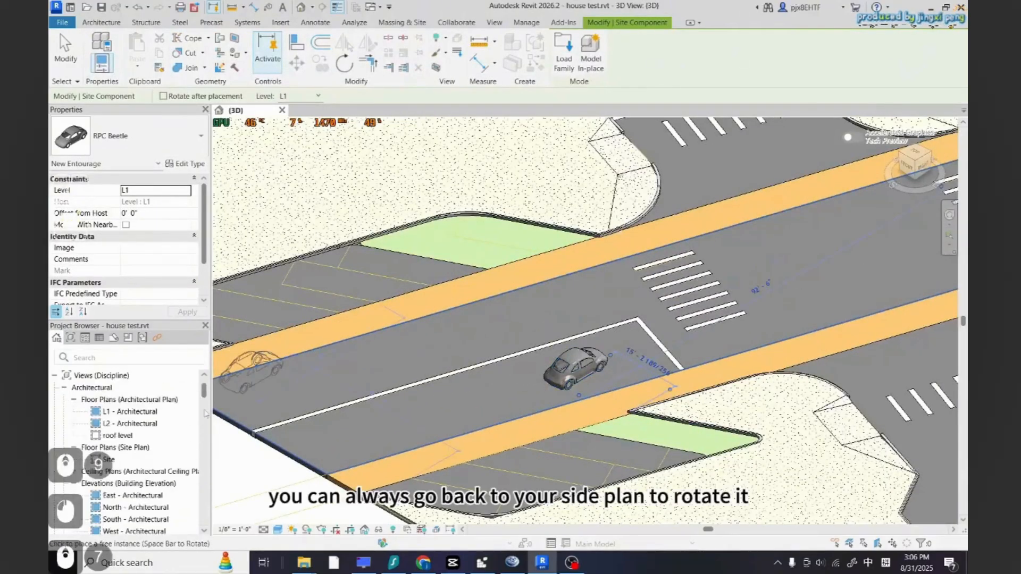
In the site plan, rotate the placed car so it aligns with the direction of its lane
double_click(109, 459)
scroll(654, 402, up, 6)
click(639, 373)
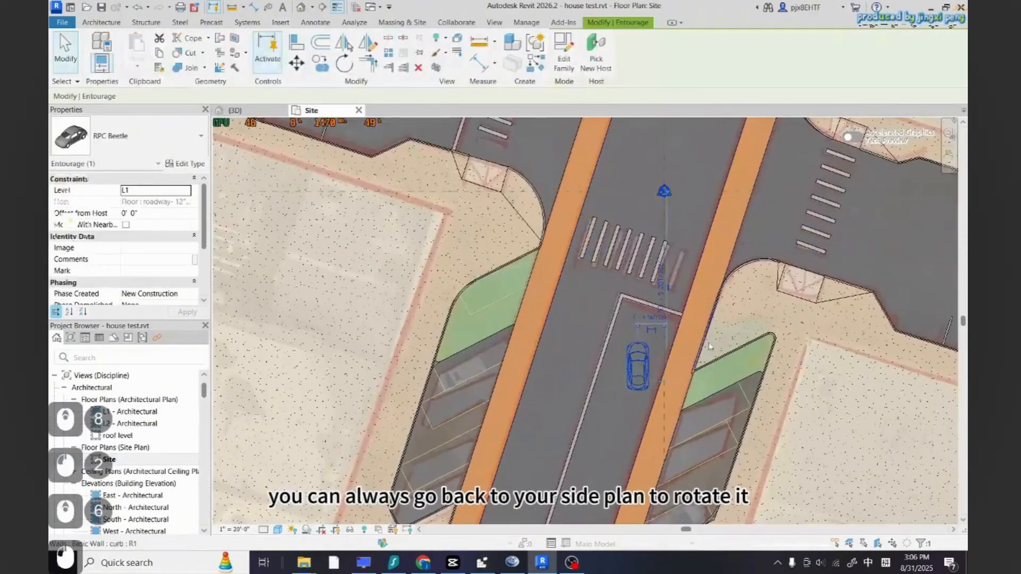
scroll(634, 397, up, 3)
middle_drag(634, 397, 595, 427)
scroll(595, 427, down, 8)
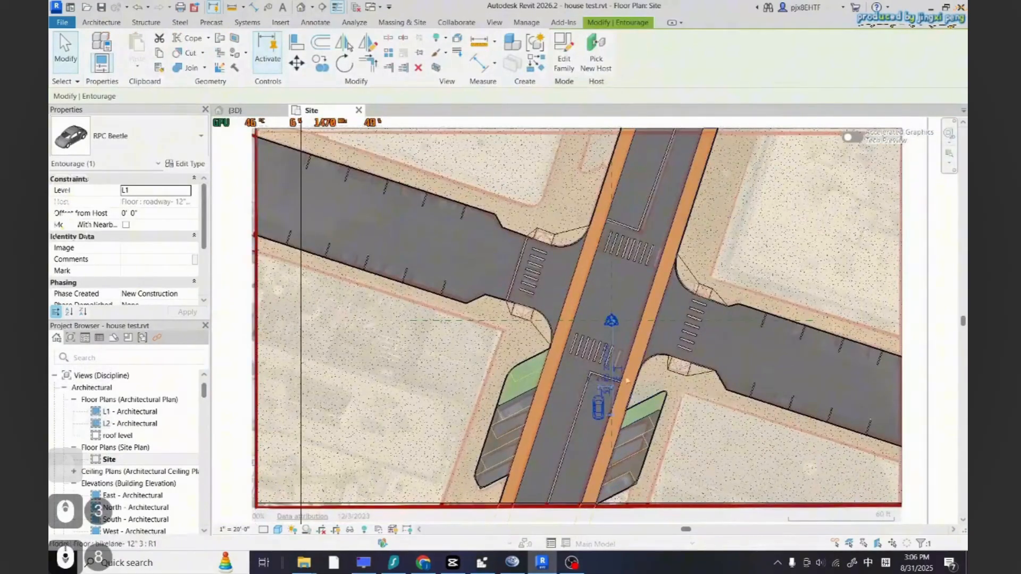
scroll(587, 403, up, 5)
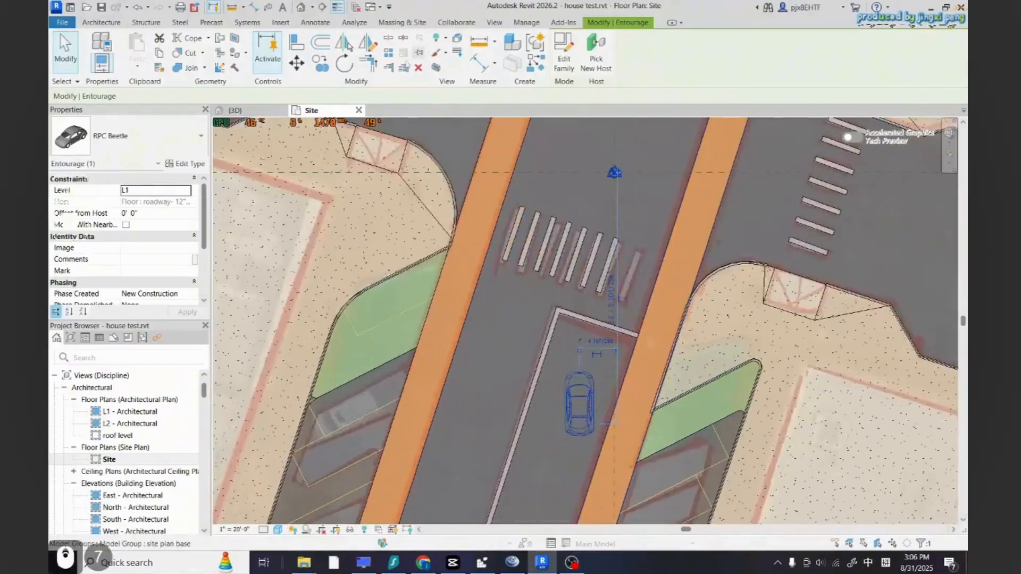
key(r)
key(o)
click(578, 362)
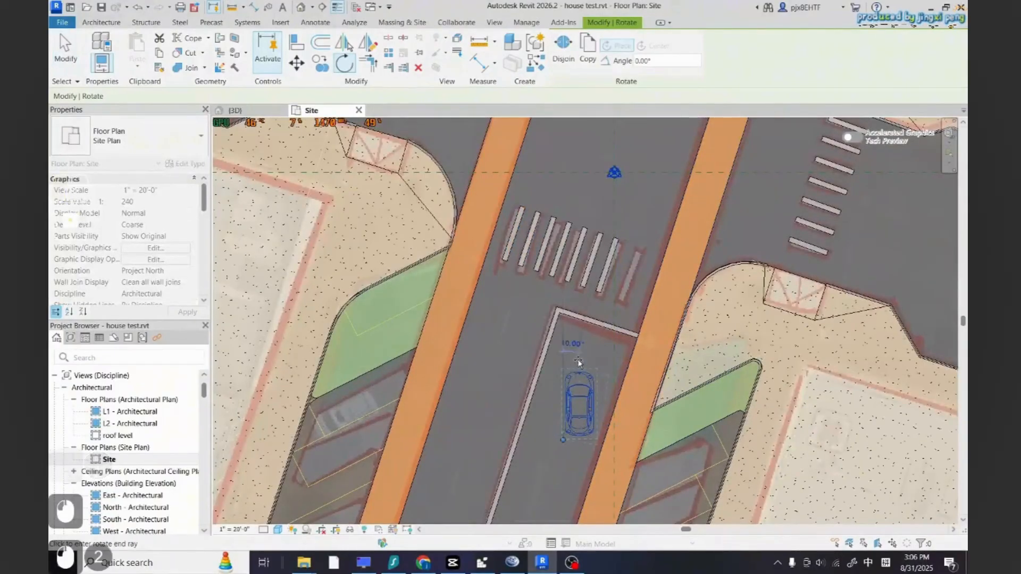
click(594, 355)
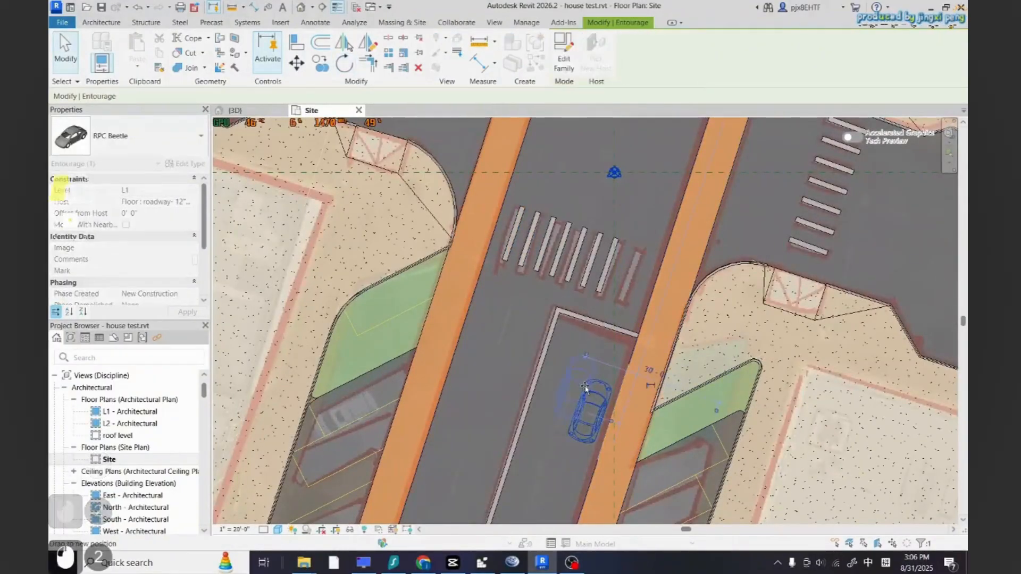
key(Escape)
Copy the car to a second position further down the same lane
scroll(562, 392, down, 3)
scroll(562, 392, up, 6)
scroll(617, 346, down, 2)
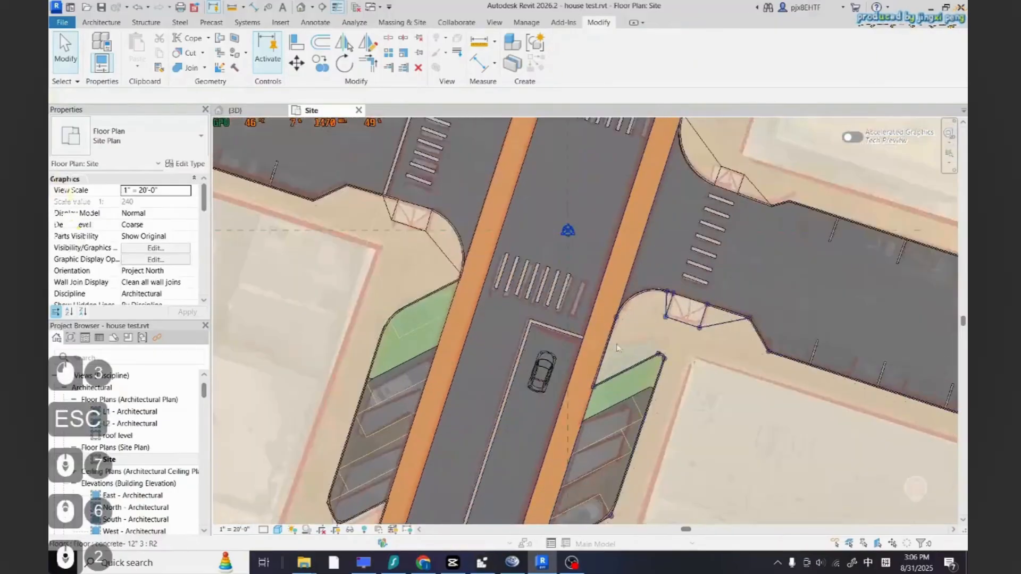
scroll(601, 367, down, 2)
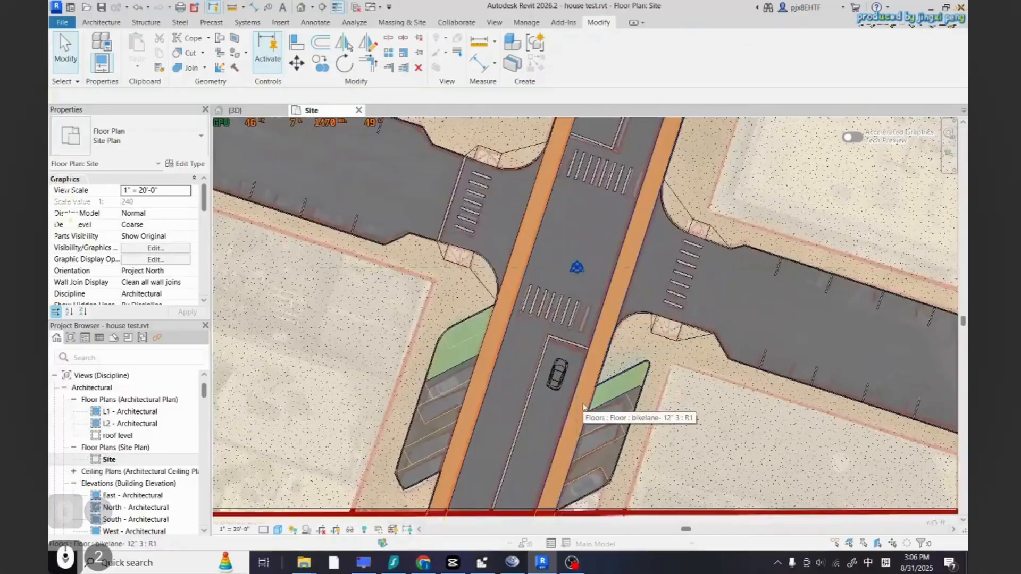
scroll(583, 406, down, 3)
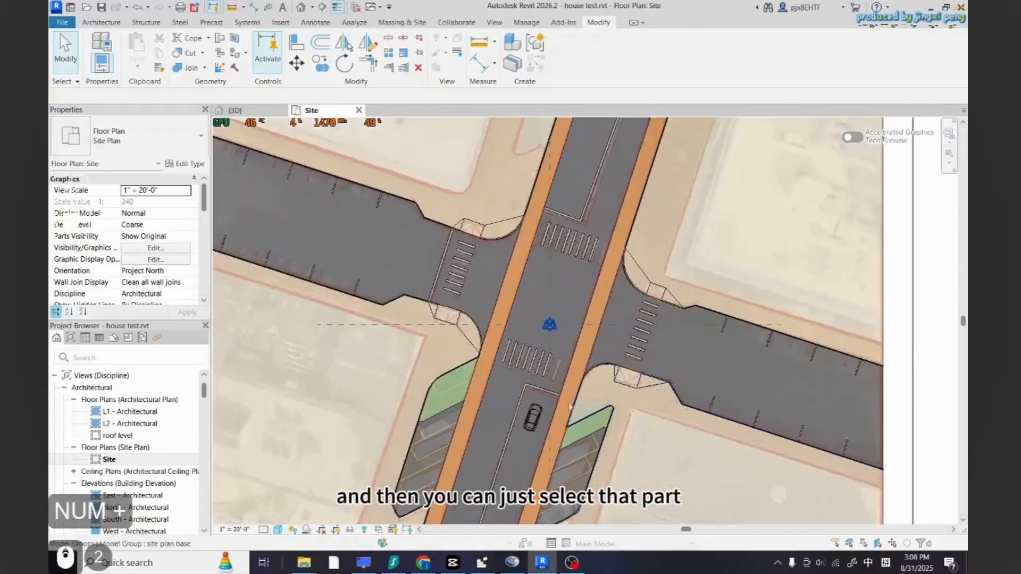
click(556, 426)
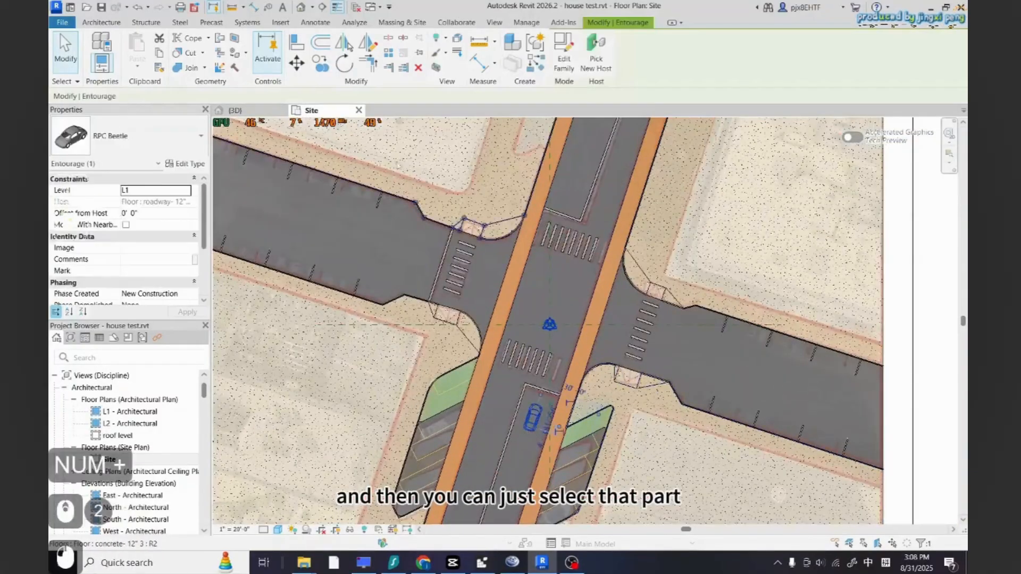
key(c)
key(o)
scroll(513, 478, down, 3)
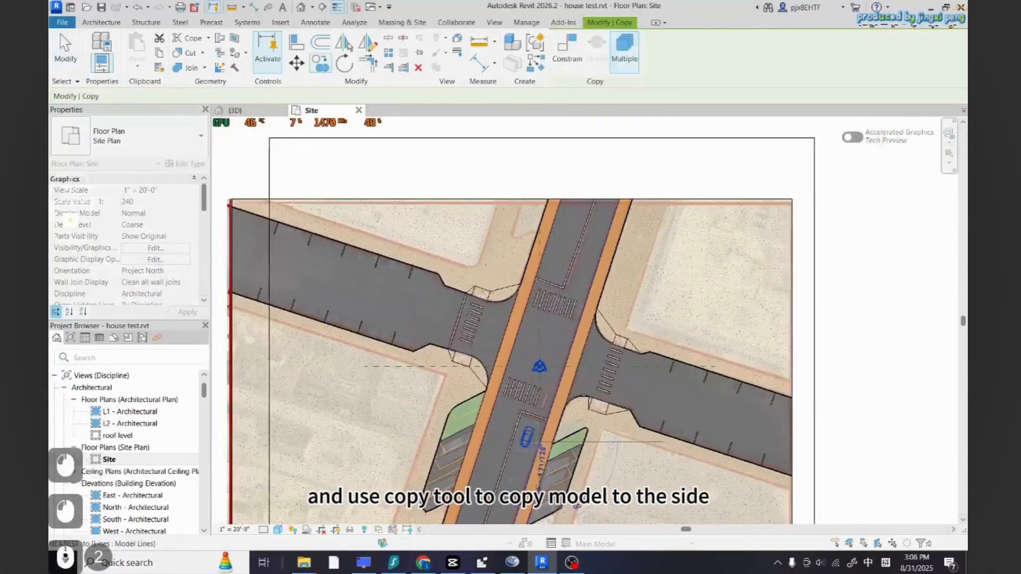
scroll(568, 298, up, 4)
click(591, 265)
scroll(608, 289, down, 3)
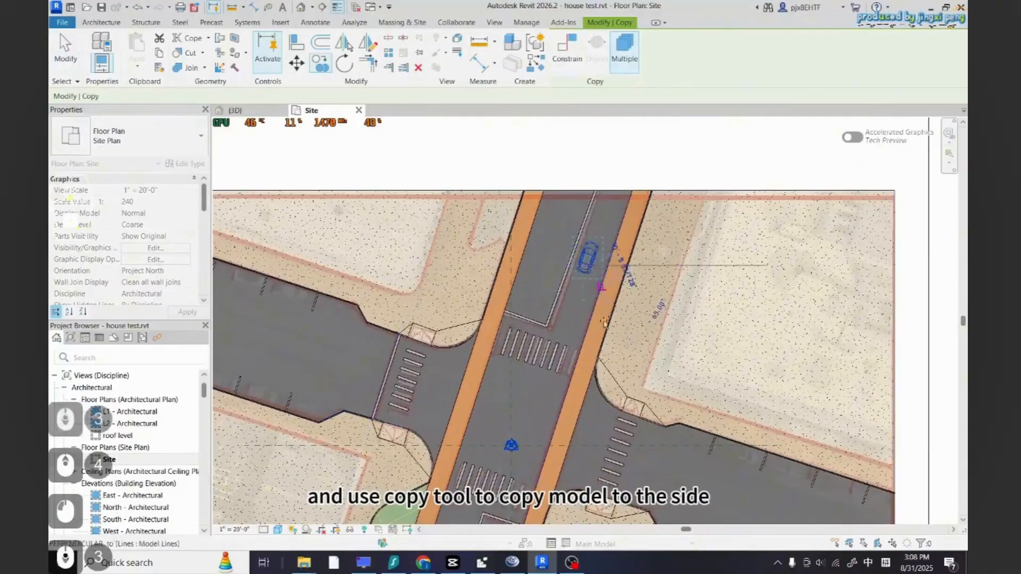
scroll(563, 284, up, 5)
scroll(620, 292, down, 7)
scroll(534, 469, up, 3)
scroll(534, 470, up, 2)
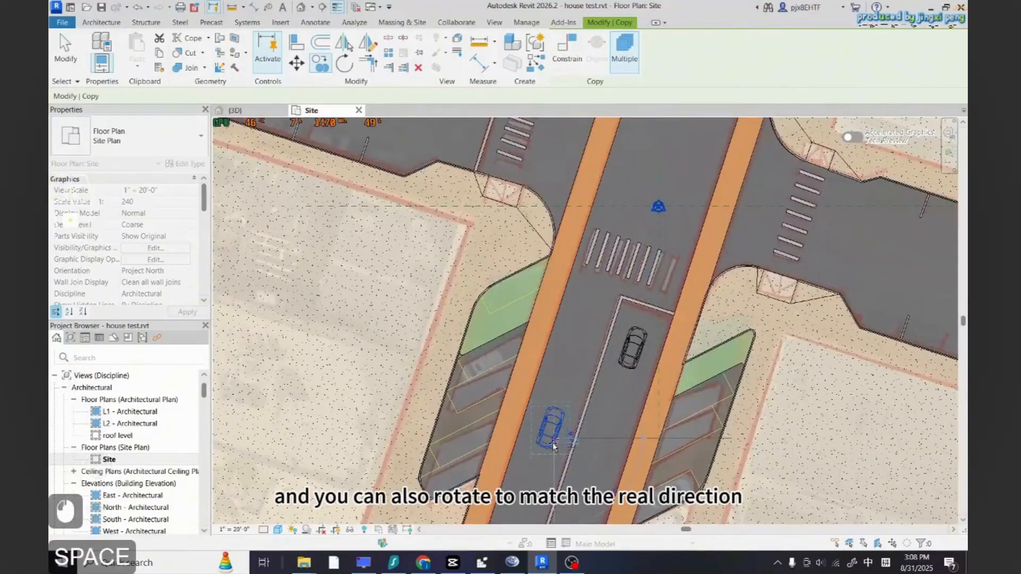
key(space)
key(Escape)
key(Escape)
key(Escape)
click(344, 64)
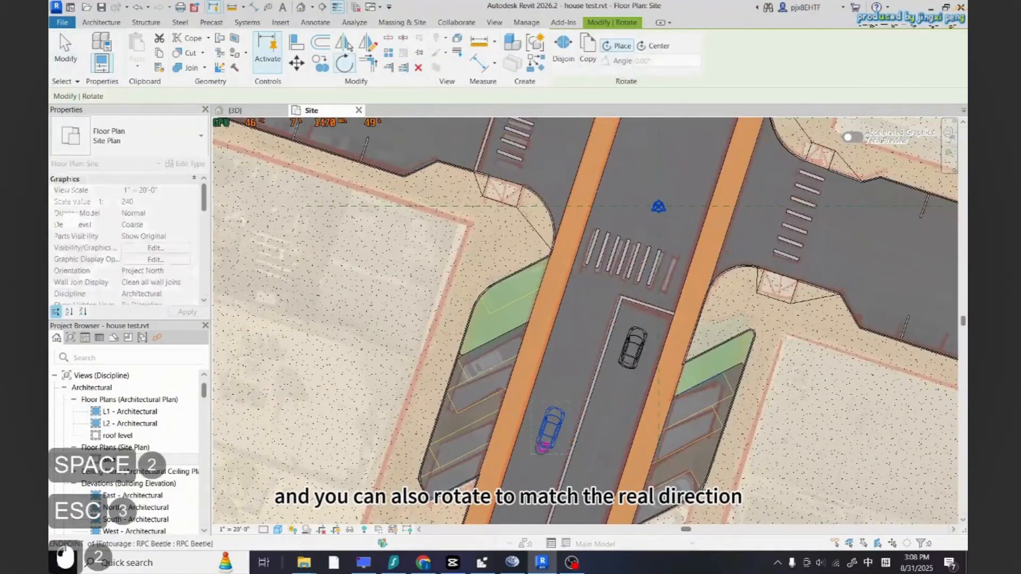
click(573, 352)
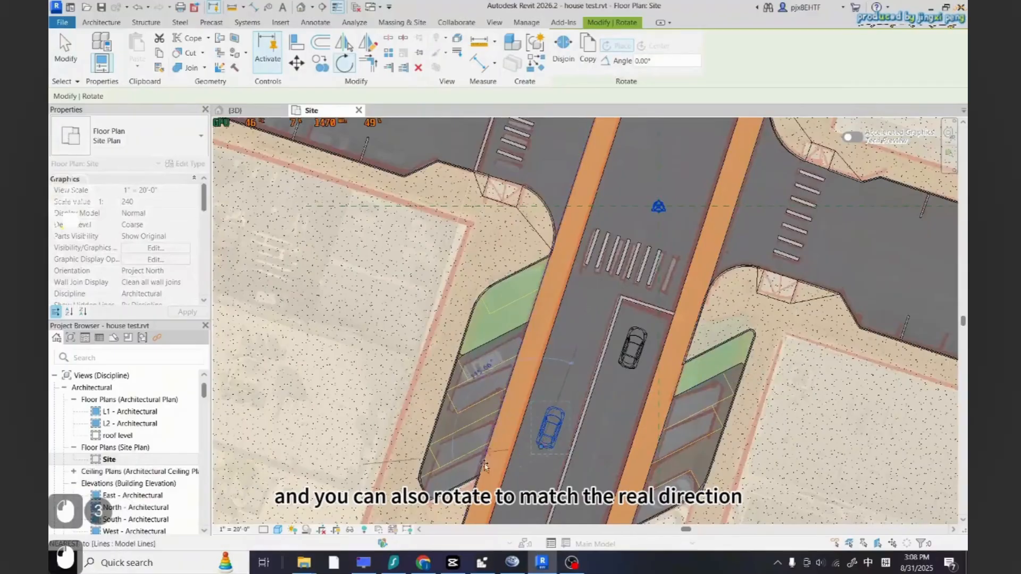
key(Escape)
key(Escape)
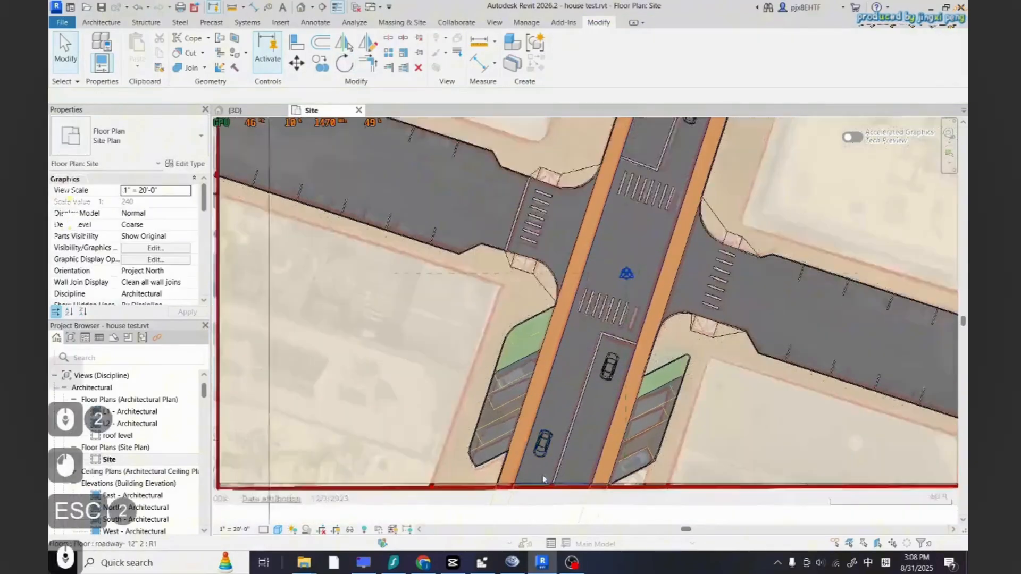
Copy the car twice into the opposite lane north of the crosswalk
scroll(530, 466, down, 2)
click(319, 67)
click(550, 457)
scroll(584, 369, up, 2)
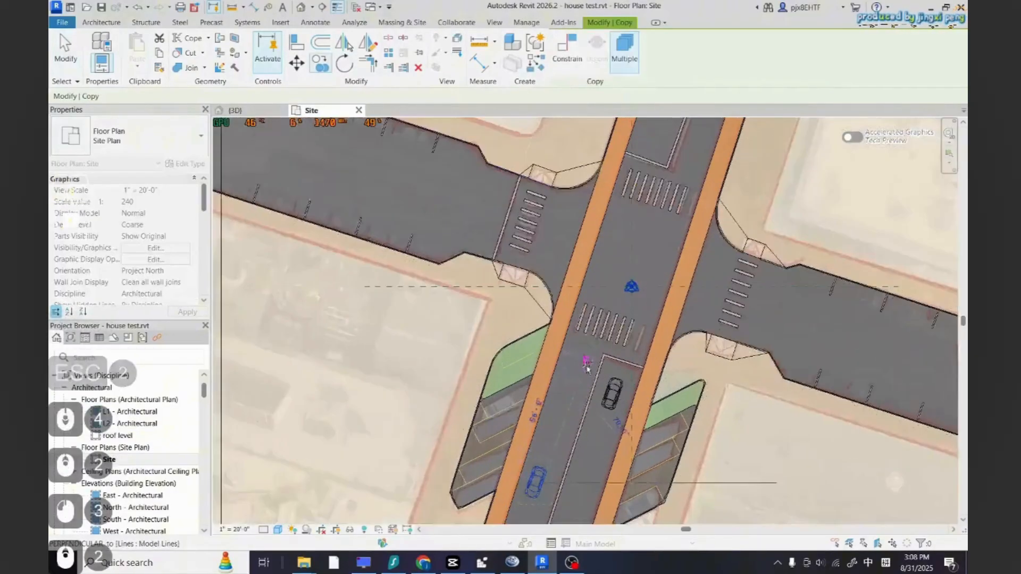
click(578, 390)
scroll(571, 452, down, 4)
scroll(572, 471, up, 2)
scroll(631, 278, down, 2)
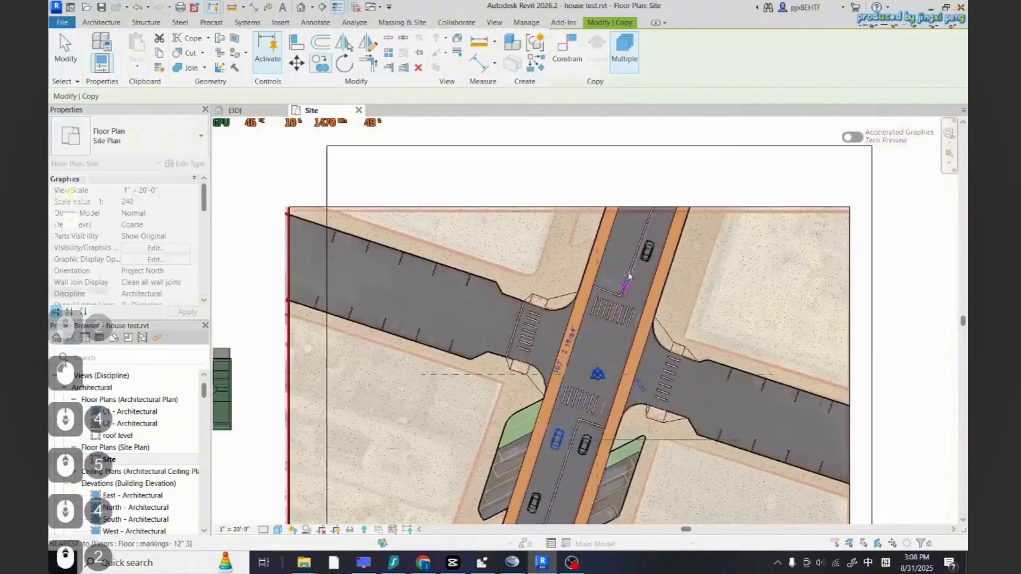
scroll(615, 194, up, 3)
scroll(626, 276, up, 4)
click(620, 301)
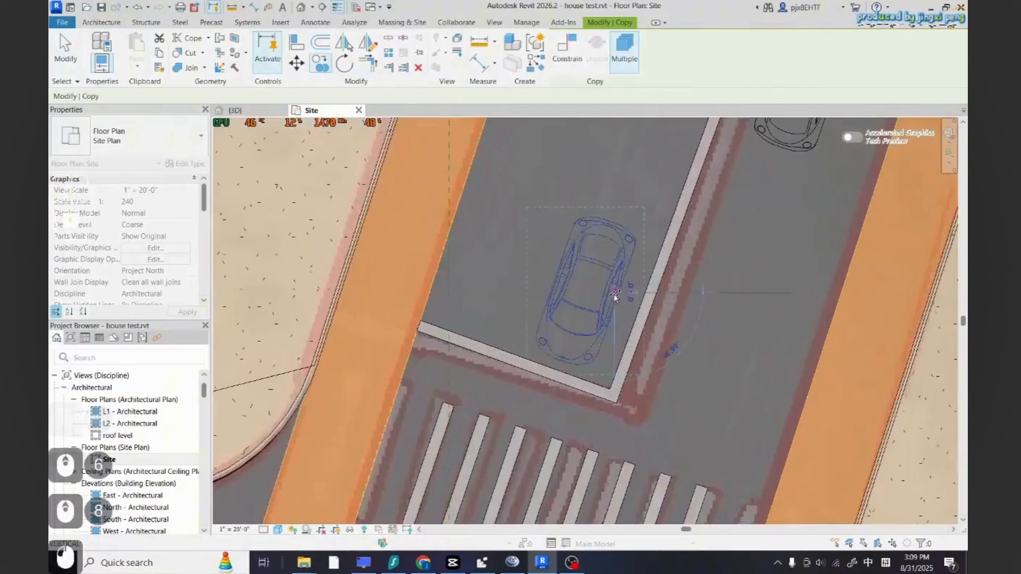
key(Escape)
key(Escape)
Drag a car within the lane and undo the move
key(Escape)
key(Escape)
scroll(612, 330, down, 5)
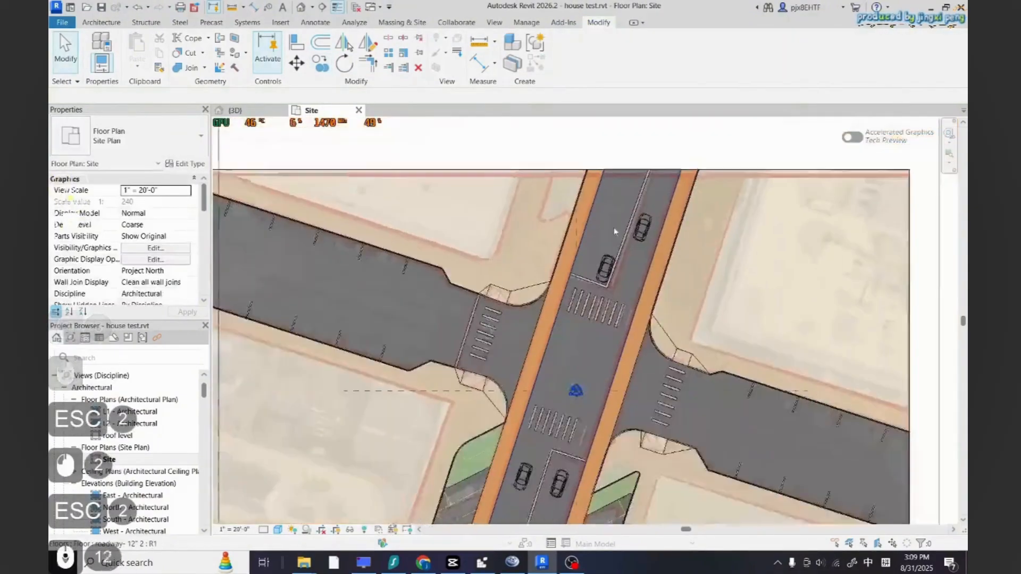
scroll(573, 348, up, 6)
drag(573, 349, 572, 424)
scroll(637, 244, down, 6)
key(Escape)
key(Escape)
scroll(591, 381, up, 3)
click(557, 370)
scroll(557, 370, up, 8)
drag(560, 354, 521, 392)
key(Escape)
key(Escape)
key(ctrl+z)
Copy a car from the road into the angled parking lot west of the road
click(532, 388)
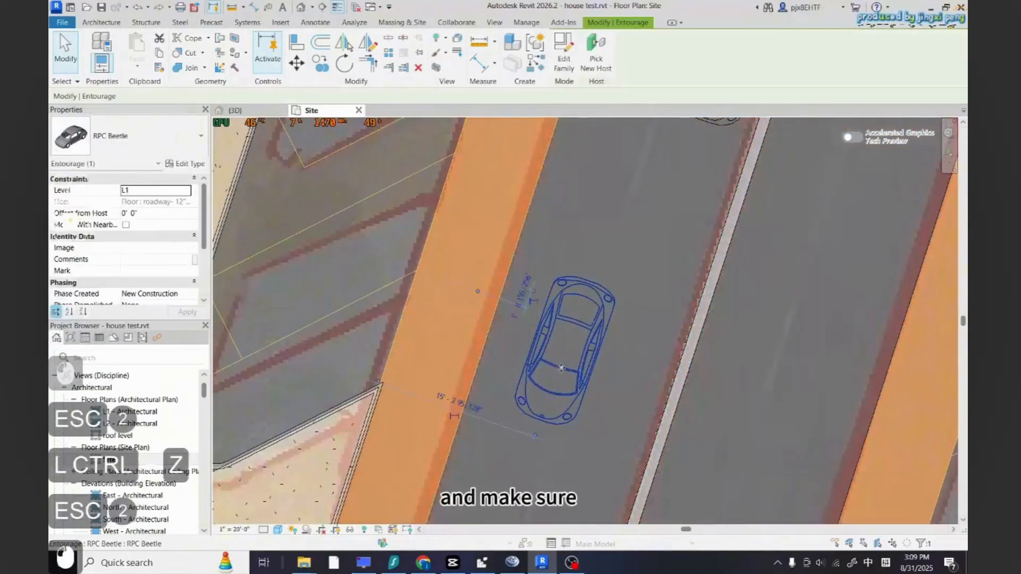
scroll(531, 420, down, 10)
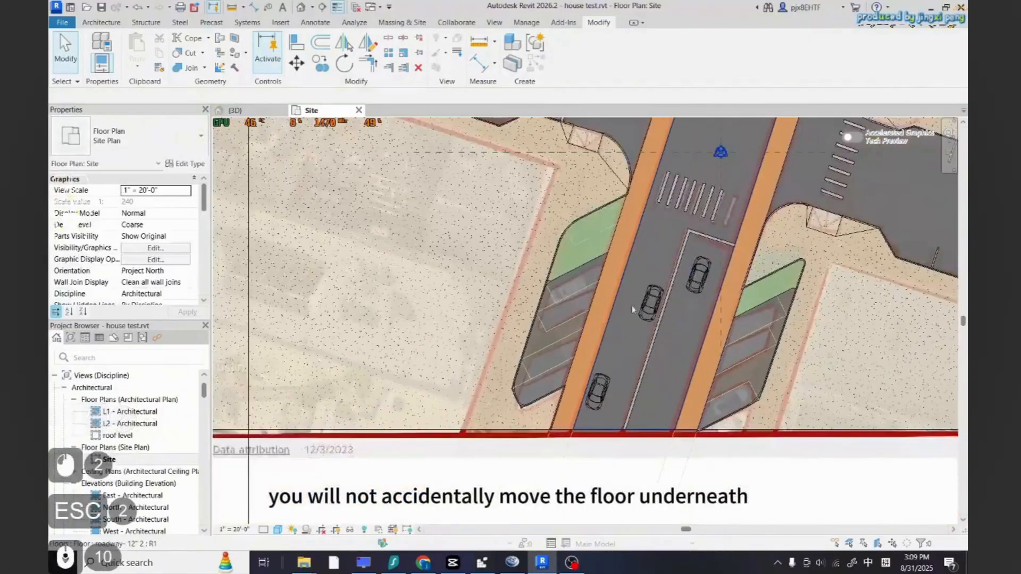
scroll(593, 412, up, 3)
click(321, 64)
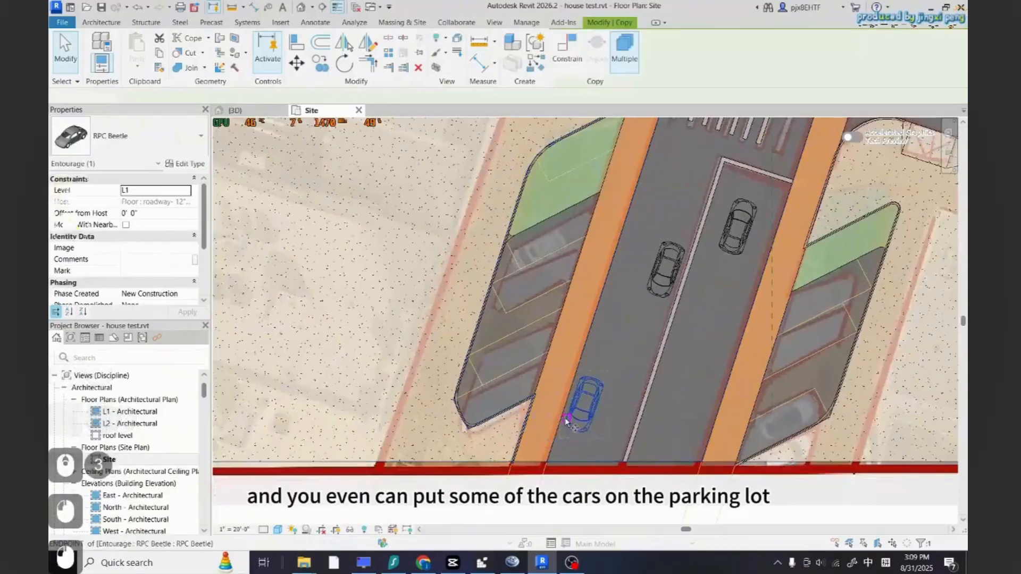
click(590, 414)
scroll(483, 399, up, 4)
click(524, 404)
key(Escape)
key(Escape)
Rotate the parked car to fit its angled stall and drag it into position
click(502, 392)
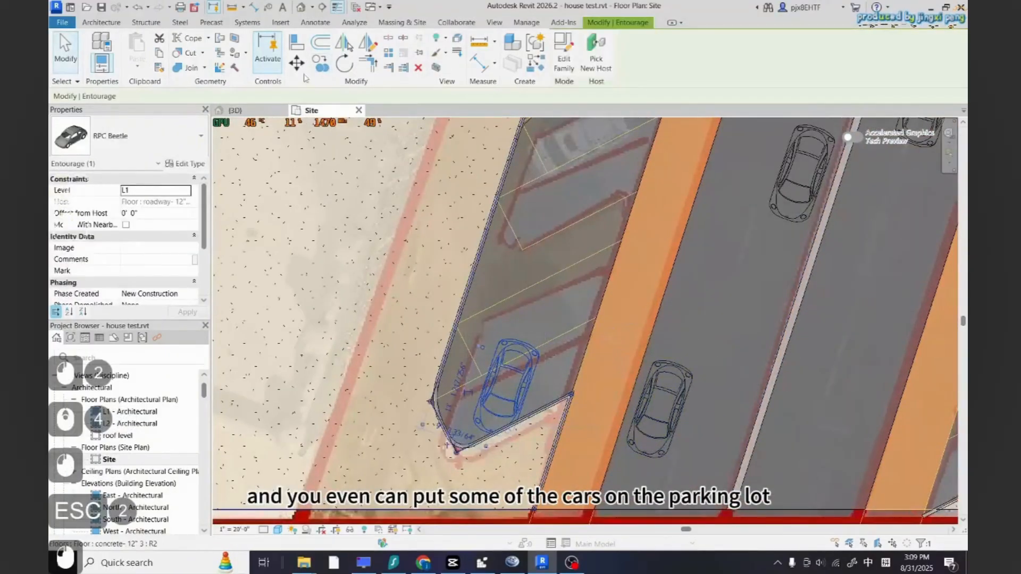
click(320, 63)
click(345, 63)
click(514, 425)
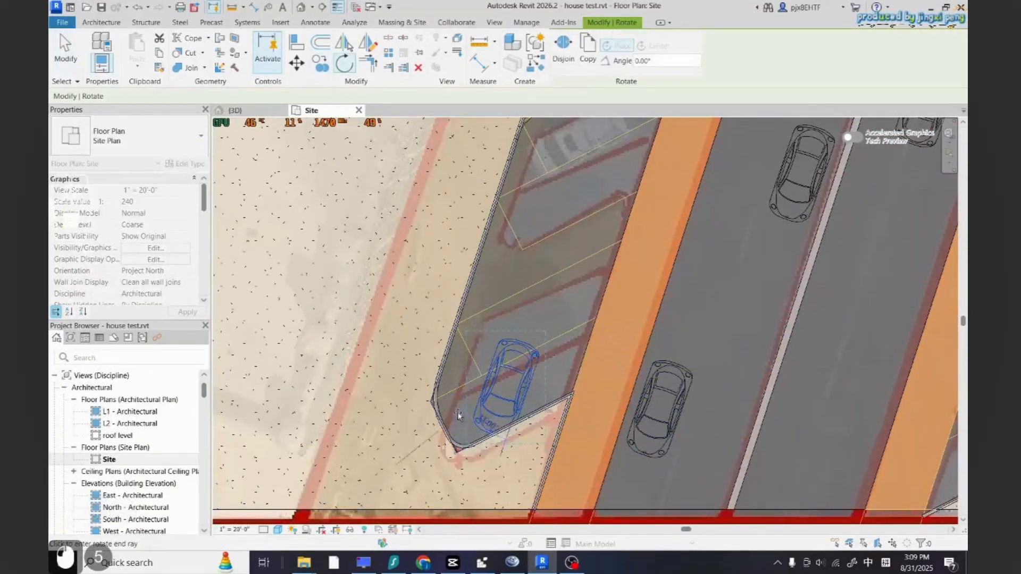
click(490, 409)
drag(504, 348, 521, 382)
Copy the parked car into another stall further up the parking lot
click(321, 63)
click(498, 376)
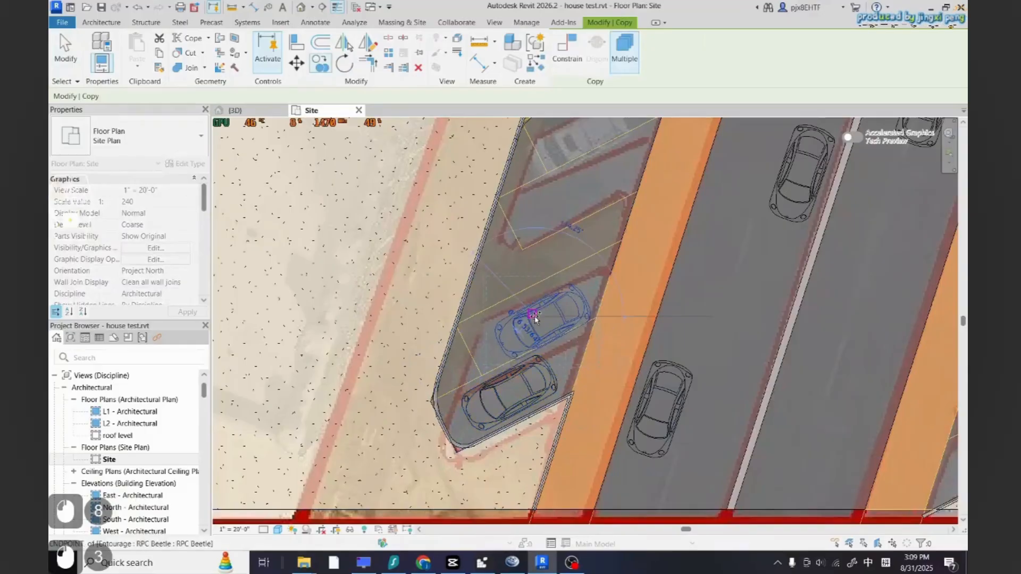
scroll(550, 362, down, 2)
scroll(586, 186, up, 3)
click(575, 195)
key(Escape)
key(Escape)
Nudge both parked cars slightly so they sit inside their stalls
click(571, 193)
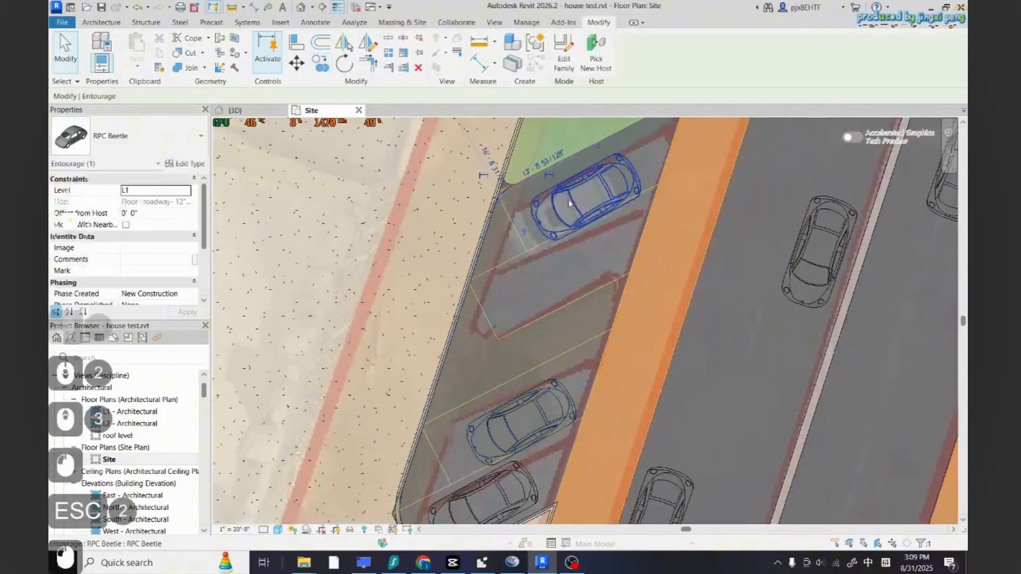
drag(571, 193, 571, 177)
key(Escape)
key(Escape)
click(505, 431)
drag(506, 430, 501, 417)
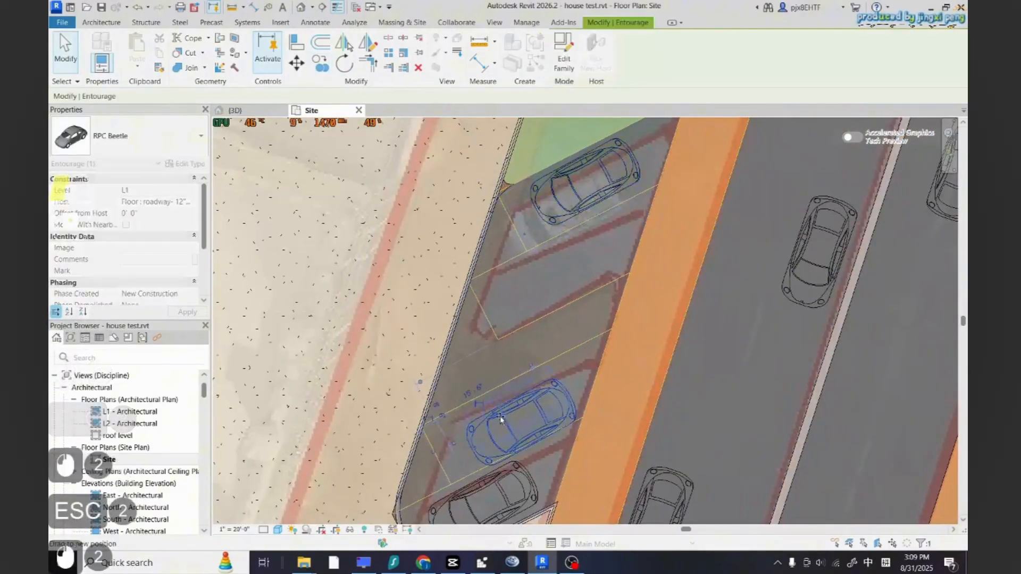
key(Escape)
key(Escape)
Copy a car from the main road onto the west road near the crosswalk
scroll(535, 379, down, 3)
scroll(541, 359, down, 14)
scroll(693, 280, up, 4)
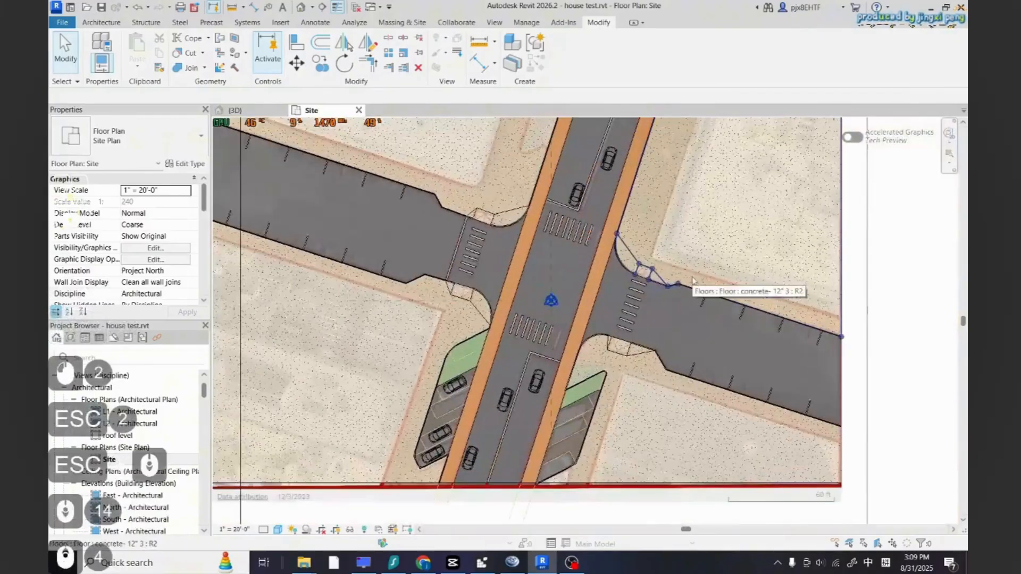
click(457, 384)
key(Escape)
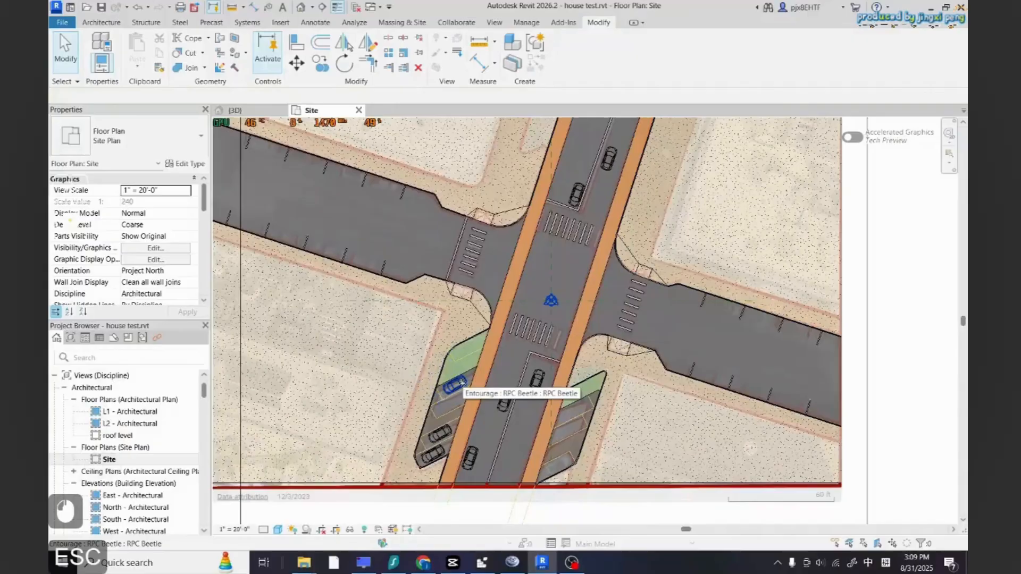
scroll(606, 384, down, 1)
scroll(440, 403, up, 2)
click(543, 392)
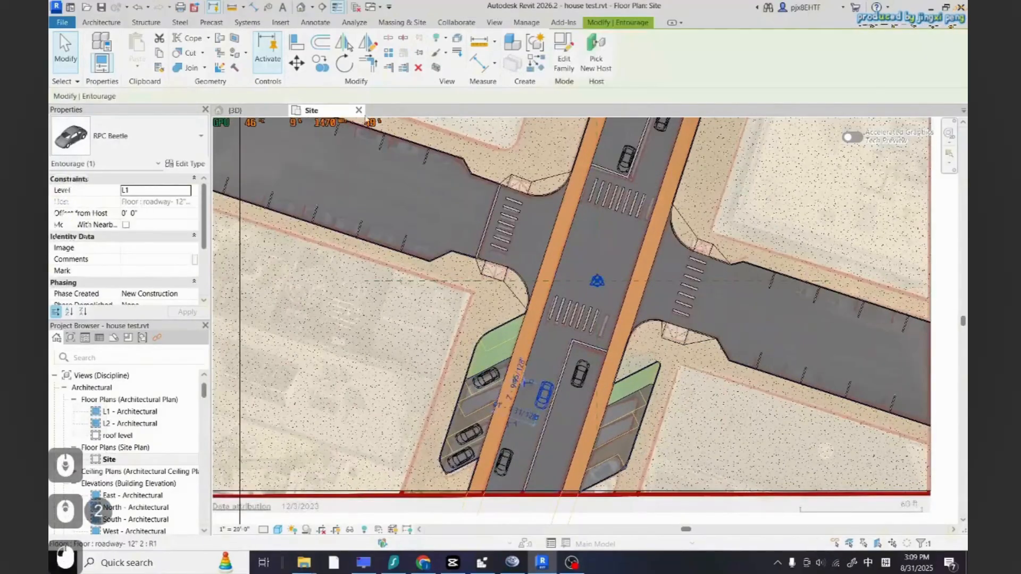
click(321, 65)
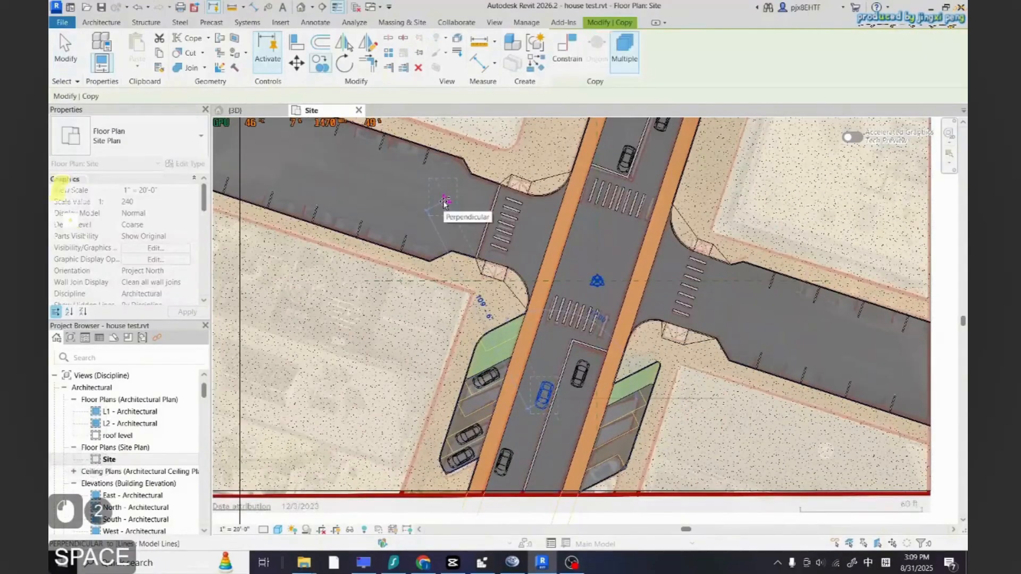
click(445, 204)
key(Escape)
key(Escape)
Rotate the copied car to align with the west road's direction
click(444, 199)
scroll(492, 287, down, 2)
click(344, 63)
scroll(486, 277, up, 2)
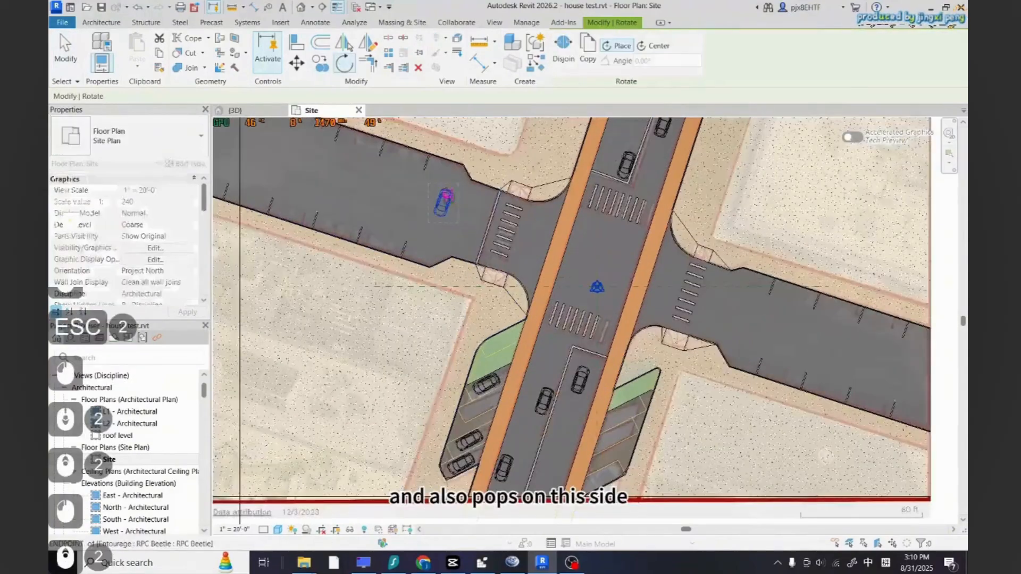
scroll(443, 195, up, 6)
click(454, 185)
click(428, 267)
click(596, 234)
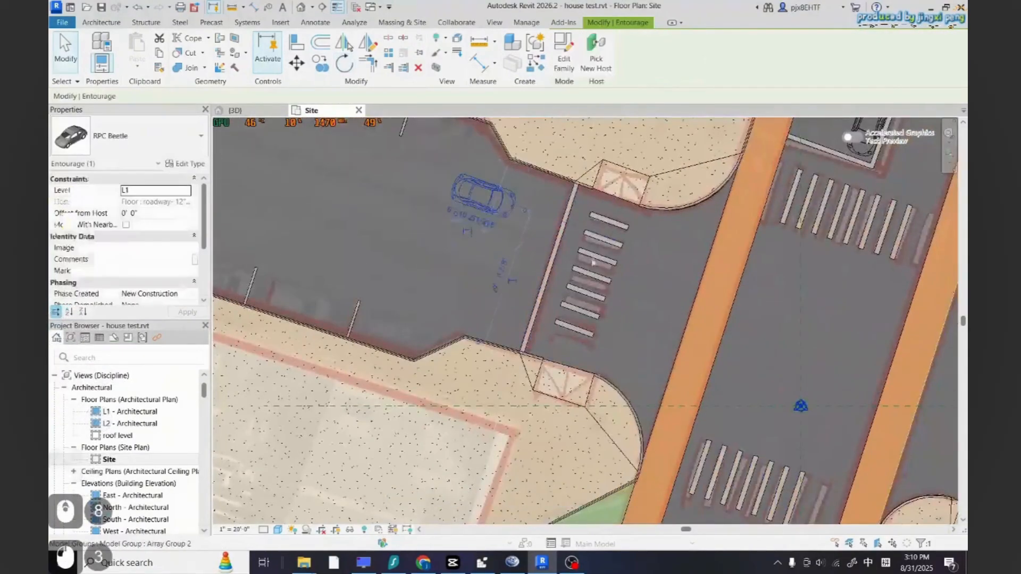
scroll(589, 327, down, 3)
key(Escape)
Copy the selected car to another spot further along the side road past the crosswalk
scroll(563, 312, down, 4)
scroll(526, 258, up, 4)
click(542, 287)
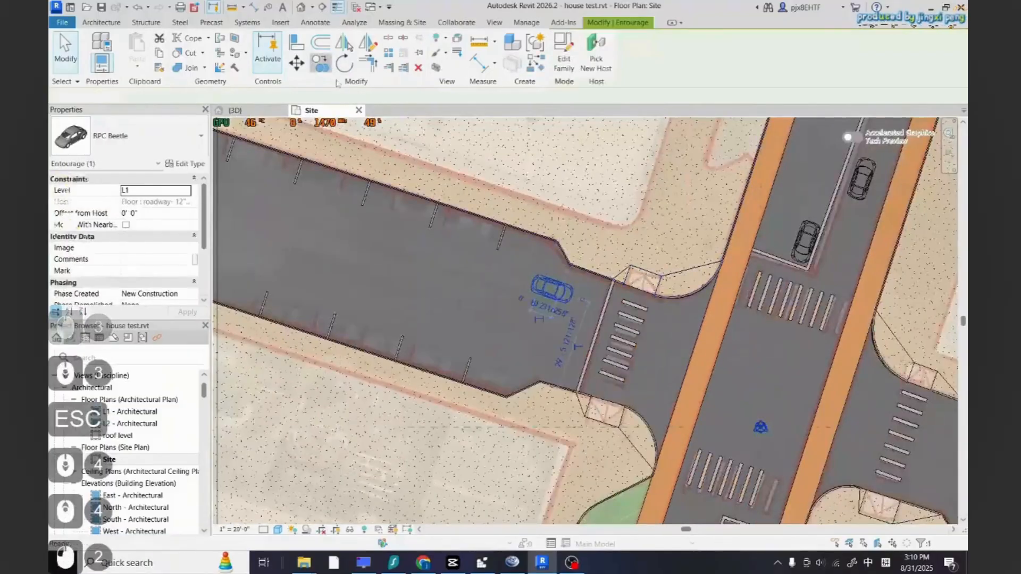
click(322, 65)
scroll(452, 202, down, 2)
scroll(458, 207, up, 3)
click(556, 310)
click(412, 312)
scroll(611, 393, down, 5)
scroll(455, 284, up, 9)
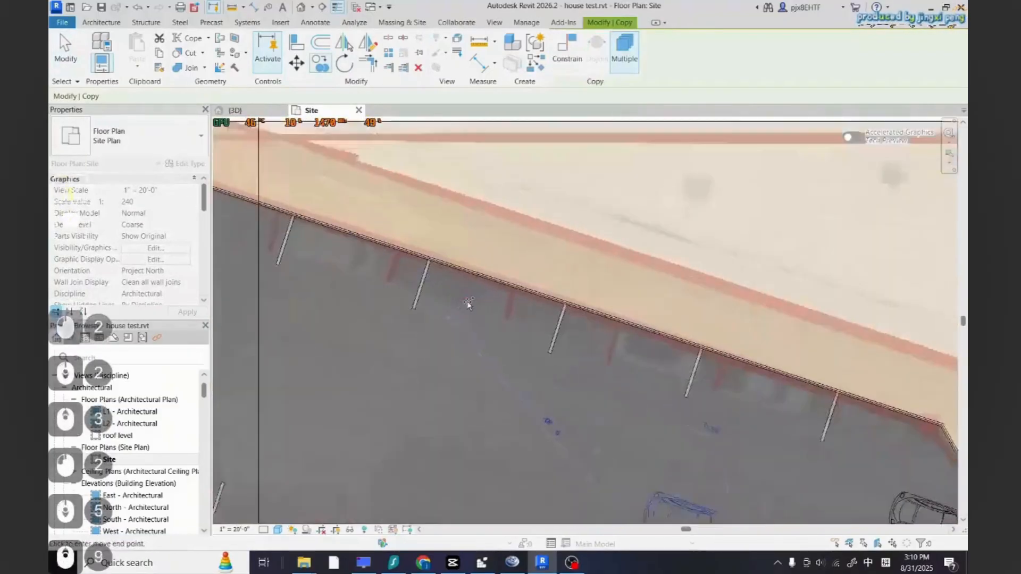
scroll(468, 303, down, 5)
scroll(455, 338, up, 7)
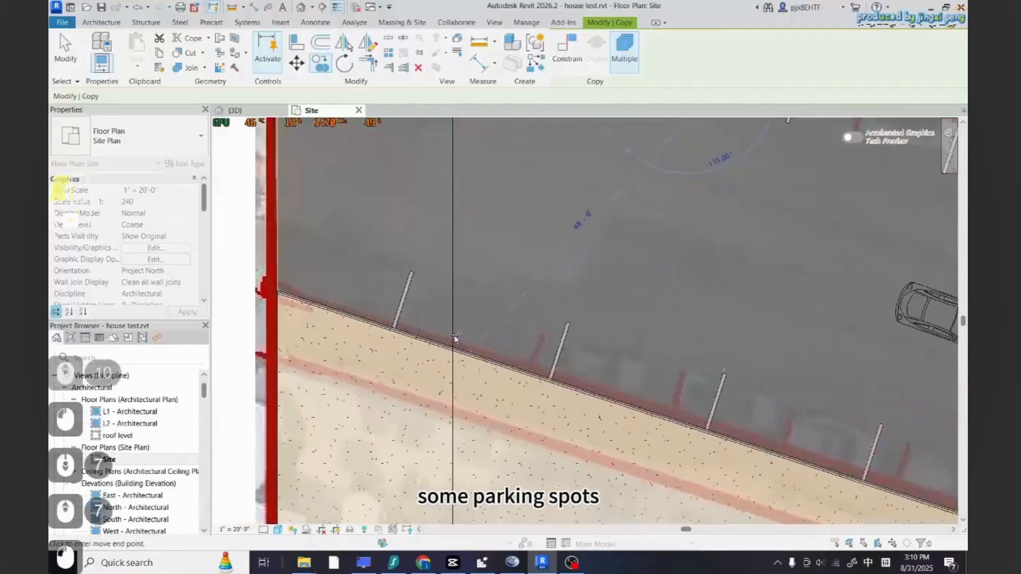
scroll(455, 338, down, 5)
scroll(573, 427, up, 8)
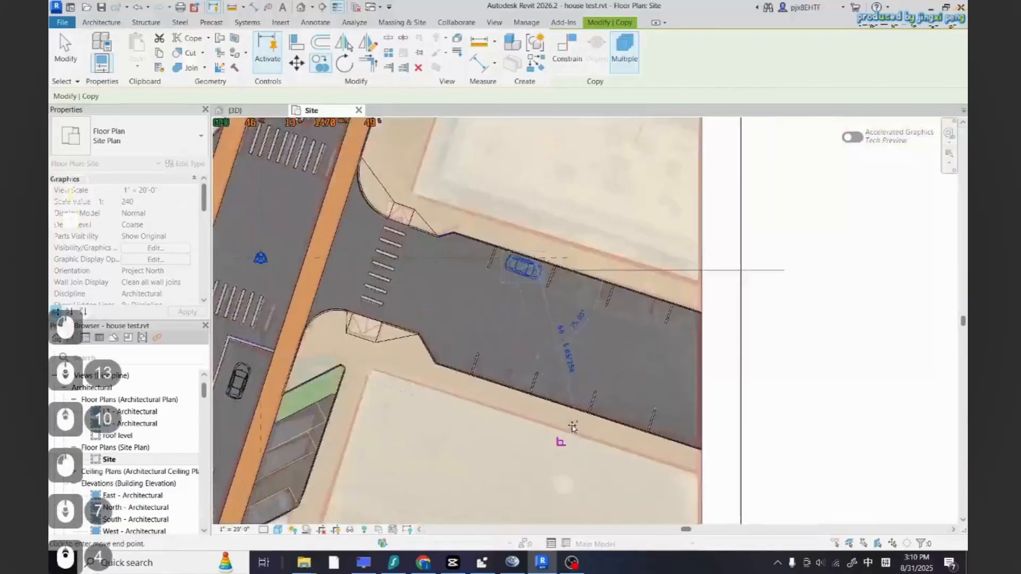
scroll(573, 427, up, 3)
scroll(643, 416, down, 6)
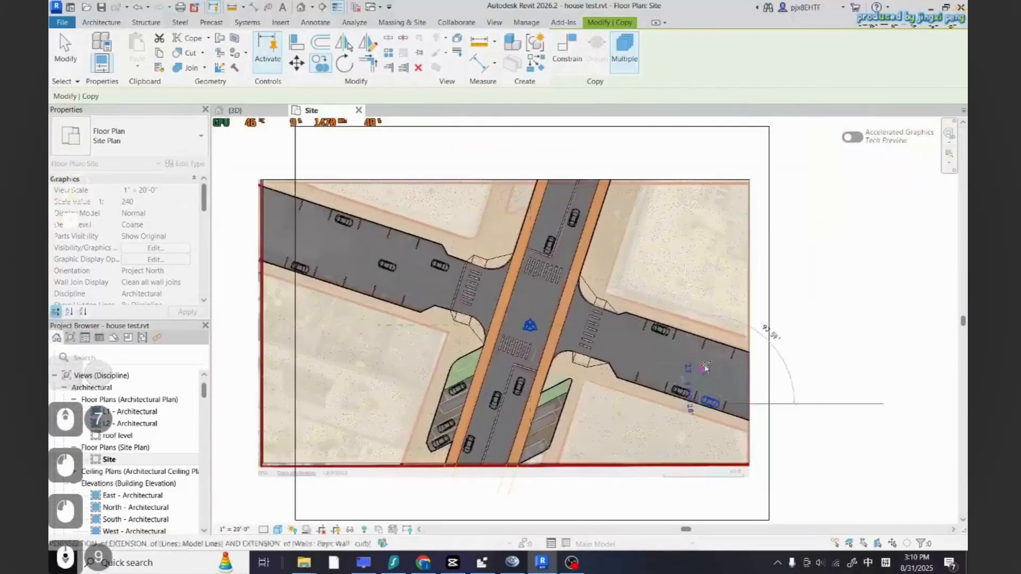
scroll(637, 358, up, 5)
scroll(637, 359, down, 1)
key(Escape)
key(Escape)
Review the placed cars across the intersection in the site plan and the 3D view
scroll(675, 371, down, 6)
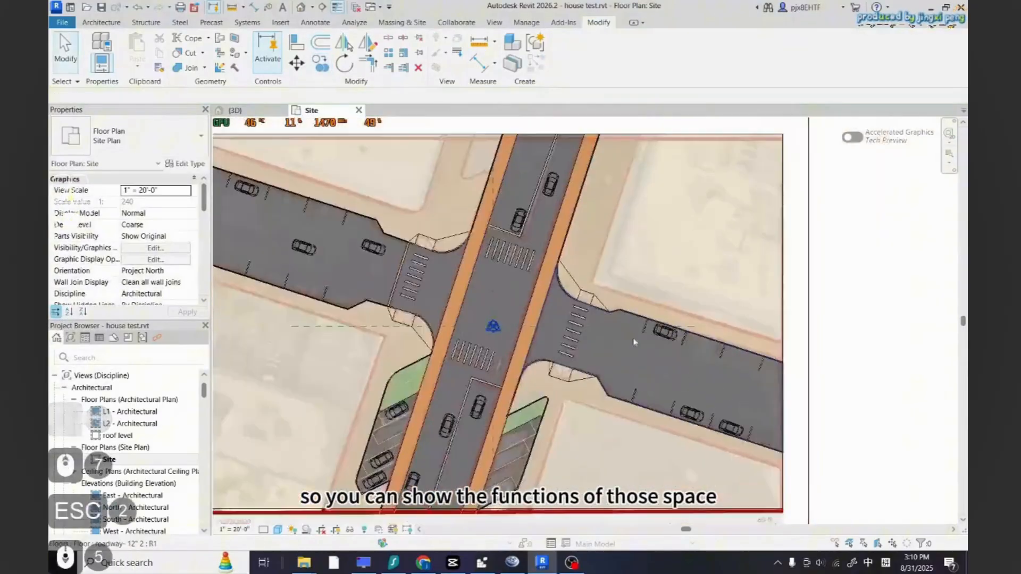
scroll(496, 311, up, 4)
scroll(762, 391, up, 3)
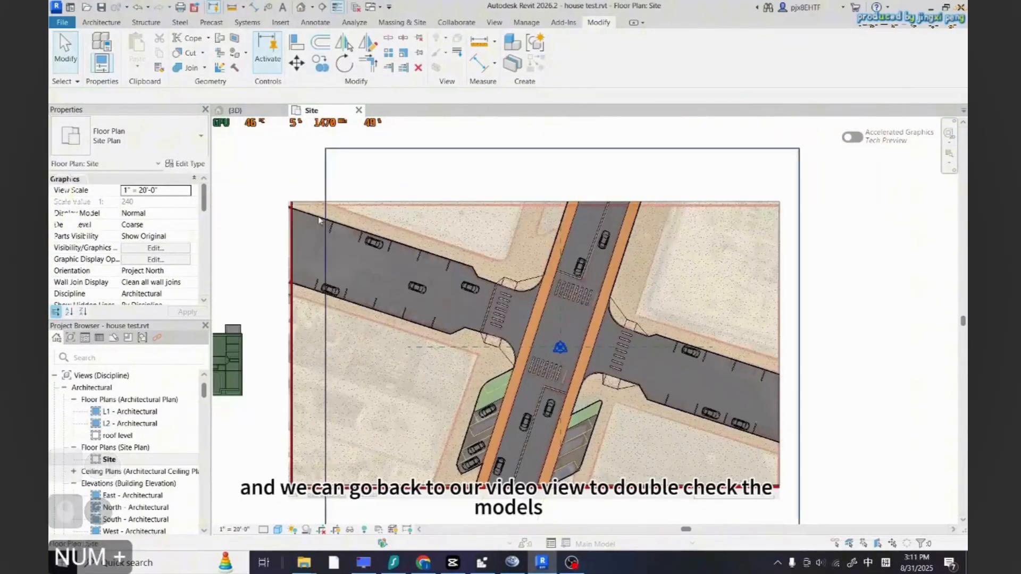
click(235, 110)
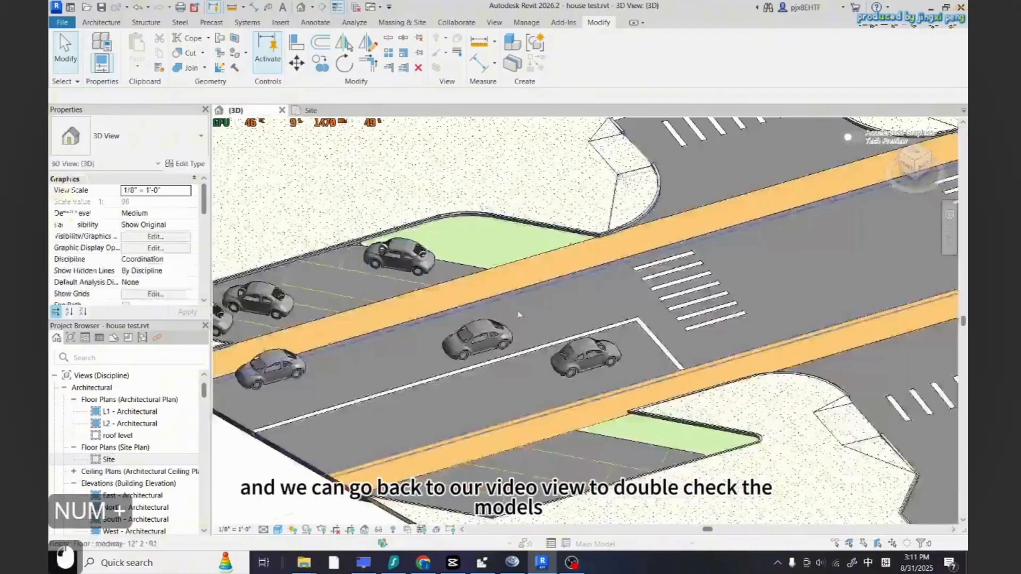
scroll(473, 408, down, 8)
scroll(473, 408, down, 2)
shift+middle_drag(634, 432, 651, 454)
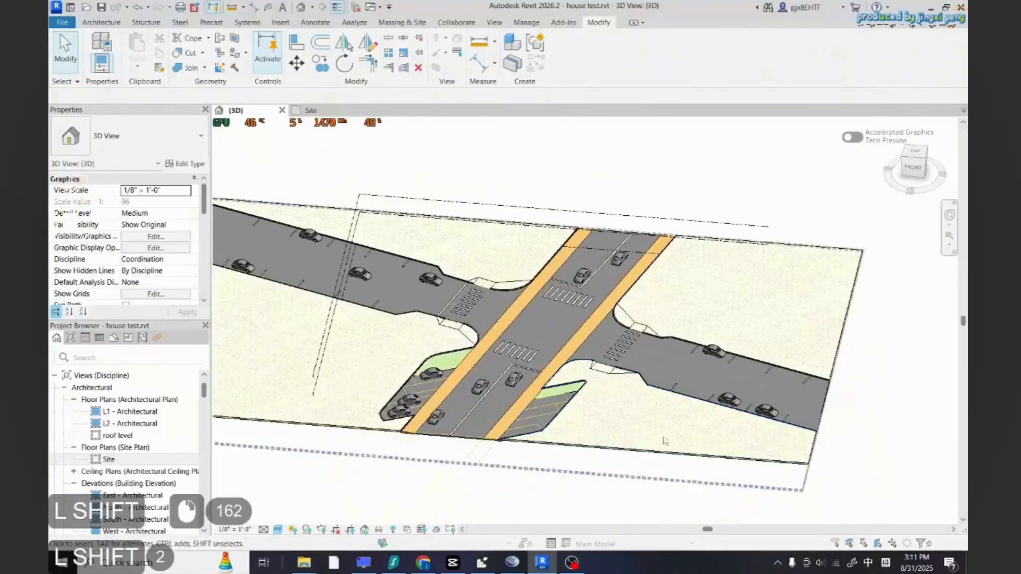
click(311, 110)
scroll(395, 283, up, 5)
scroll(482, 403, down, 9)
scroll(627, 425, up, 3)
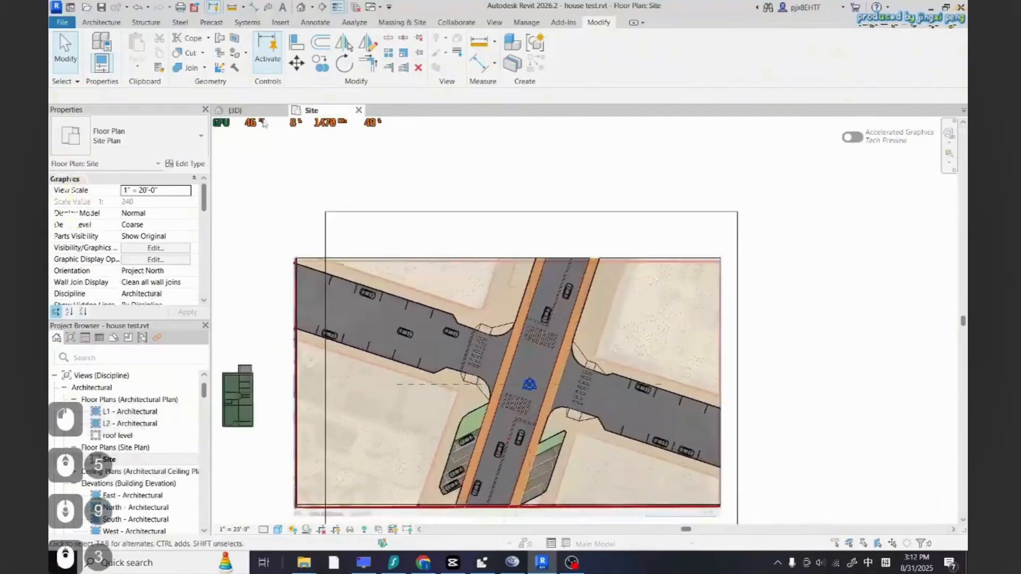
click(235, 111)
scroll(582, 354, up, 1)
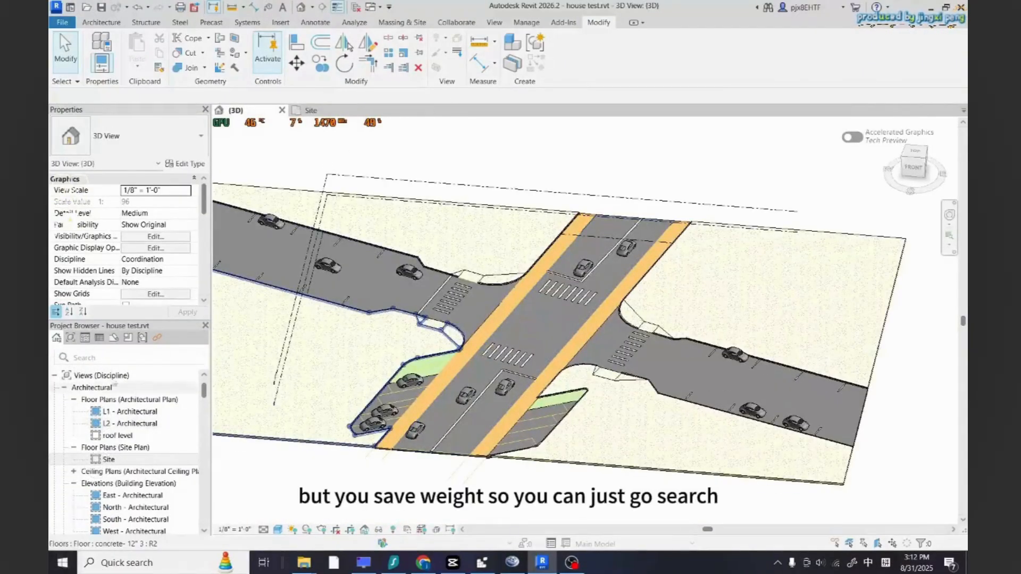
Search the project browser for street families
click(101, 361)
text(stree)
key(BackSpace)
key(BackSpace)
key(BackSpace)
key(BackSpace)
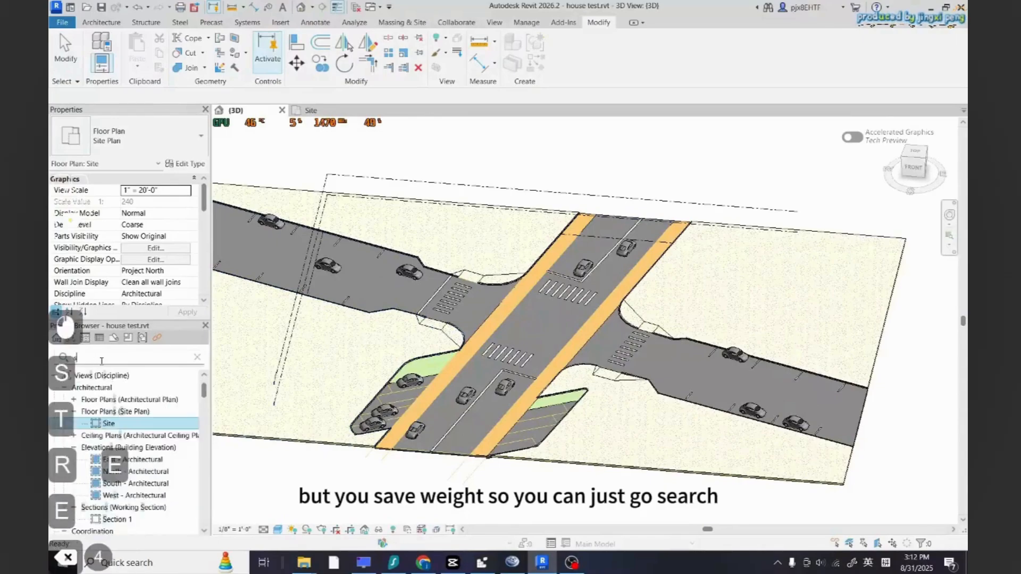
key(BackSpace)
key(BackSpace)
key(Escape)
Load the Street Light - Standard family from the Autodesk family library by searching for street
click(280, 22)
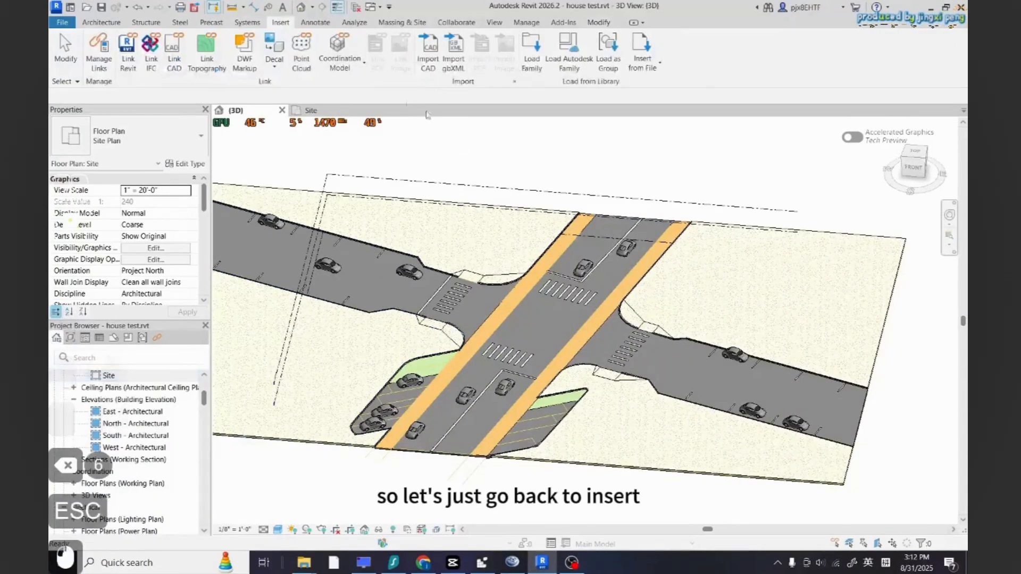
click(568, 63)
click(617, 151)
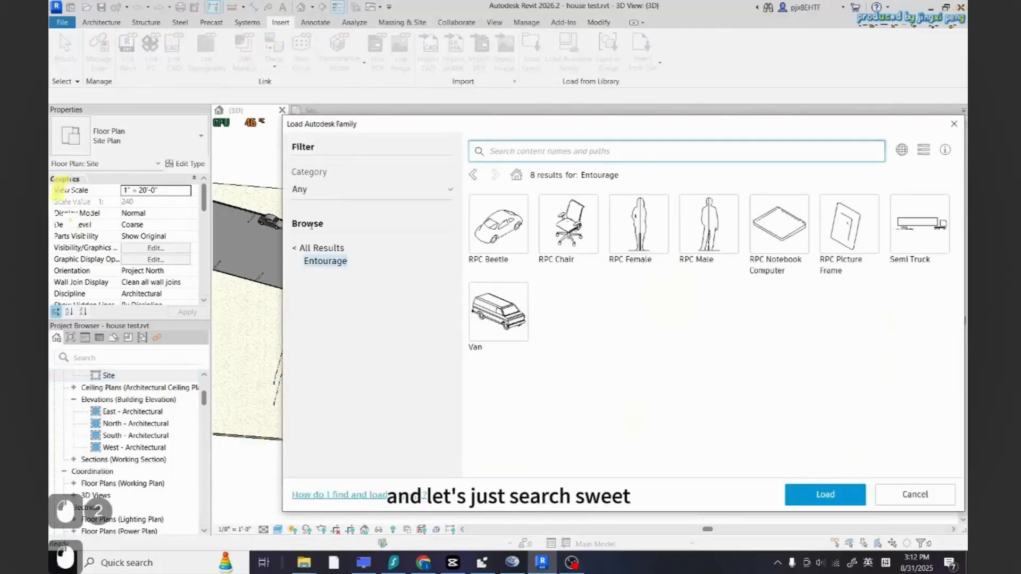
click(557, 155)
text(street)
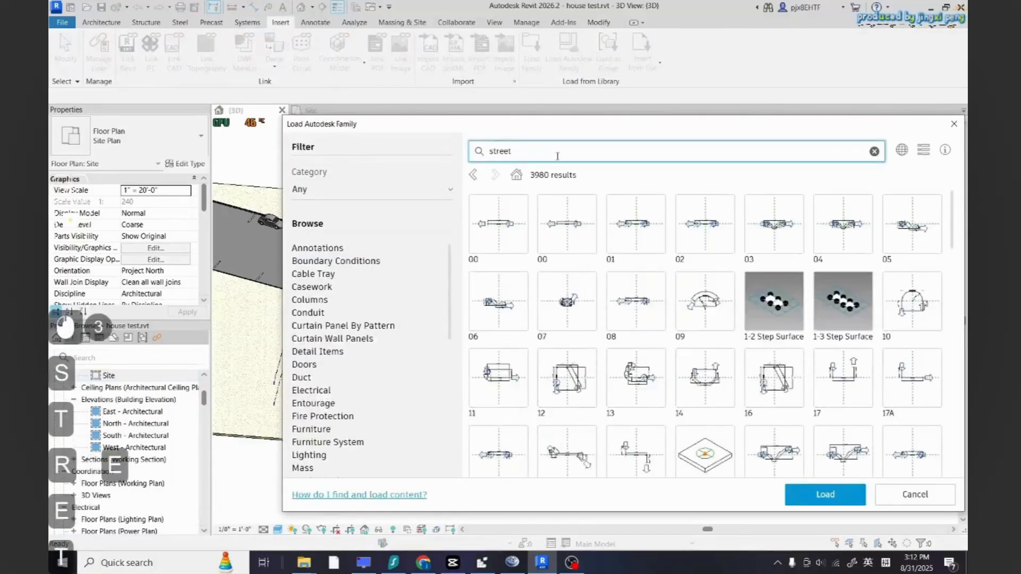
key(Return)
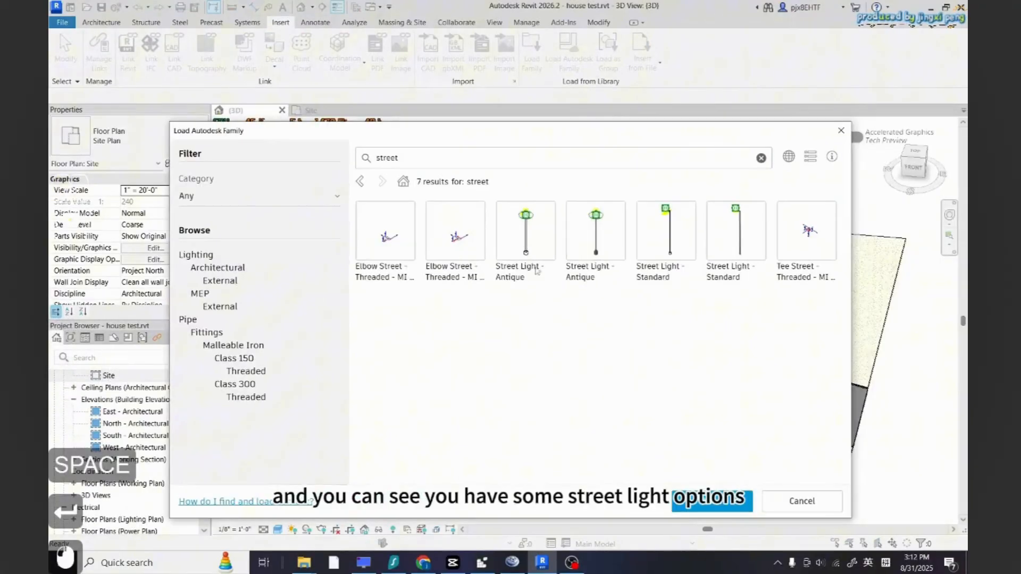
click(660, 278)
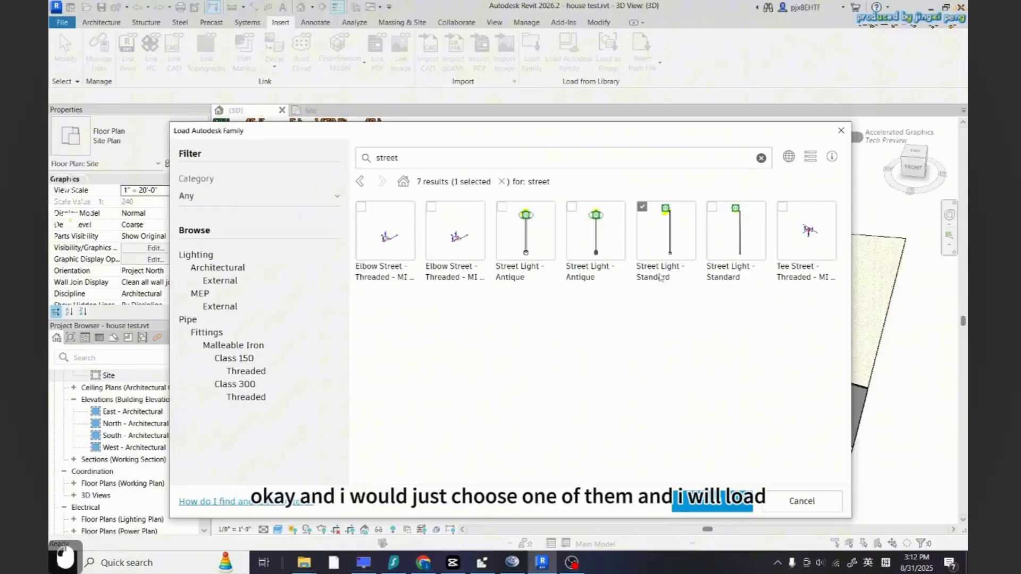
click(726, 510)
Place a Street Light - Standard 250W Halogen - 120V on the sidewalk corner beside the crosswalk
click(102, 357)
text(stre)
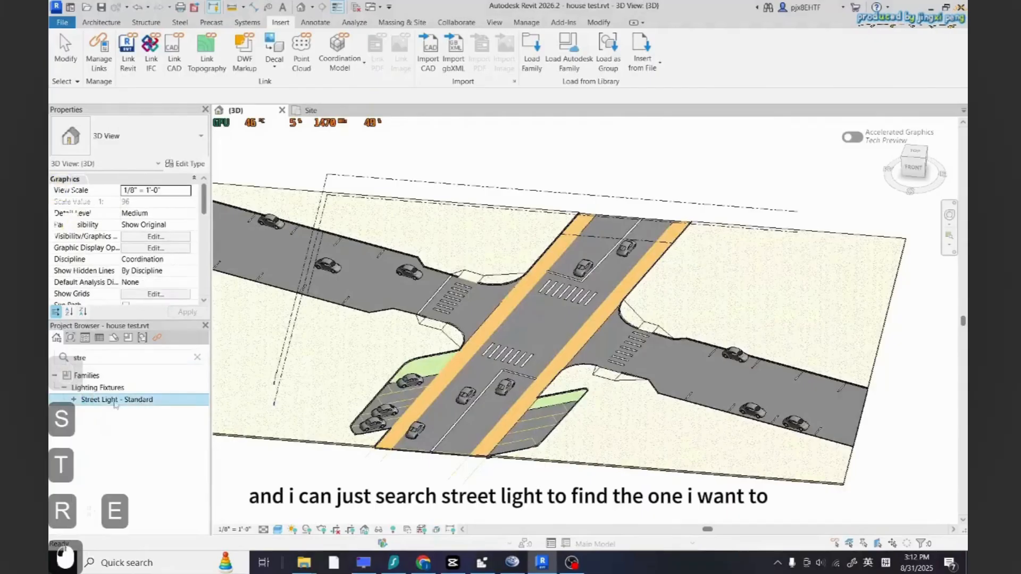
click(74, 399)
click(126, 411)
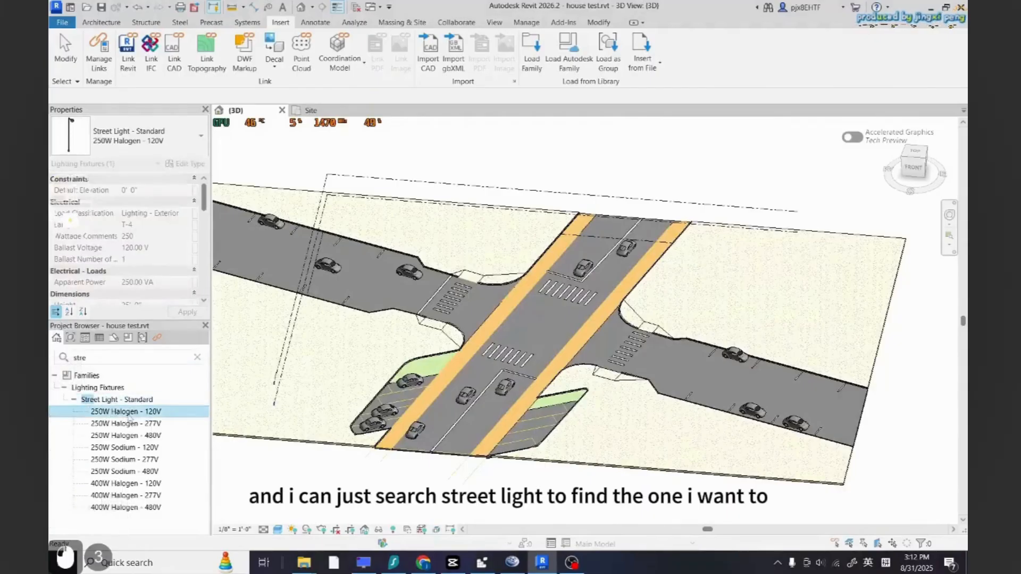
click(128, 435)
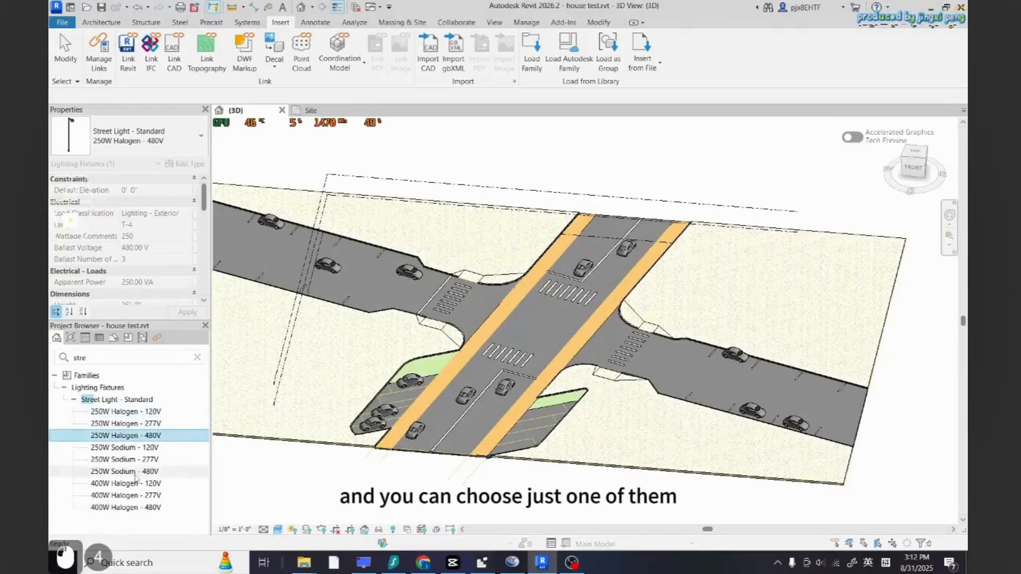
click(148, 413)
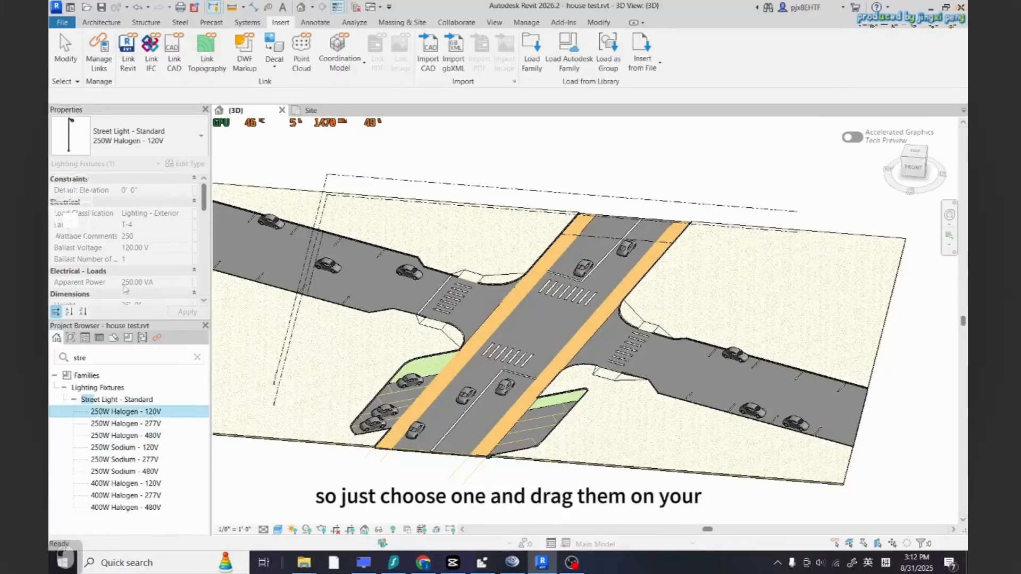
drag(458, 340, 459, 343)
scroll(459, 342, up, 5)
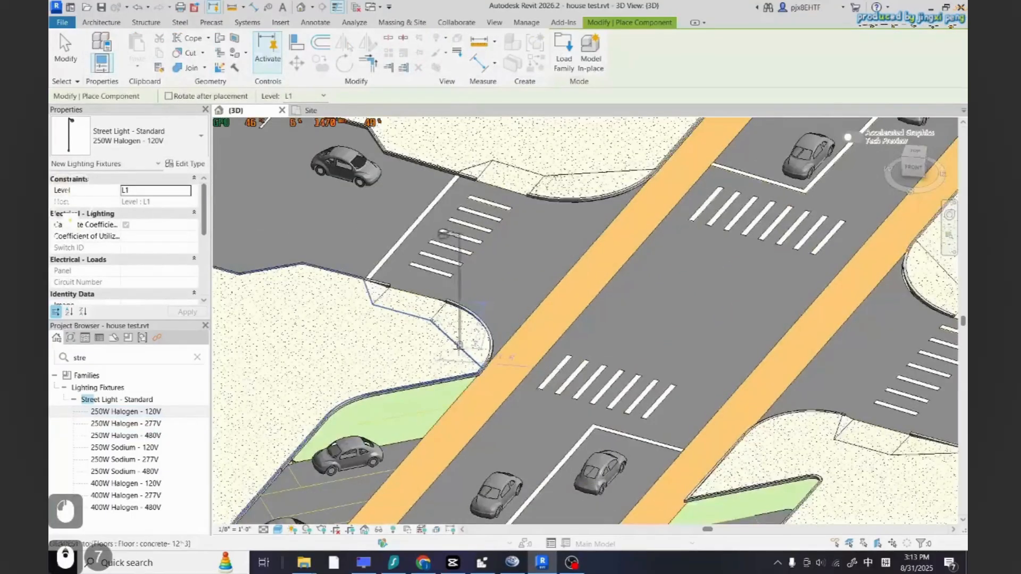
scroll(446, 364, down, 3)
scroll(520, 252, up, 5)
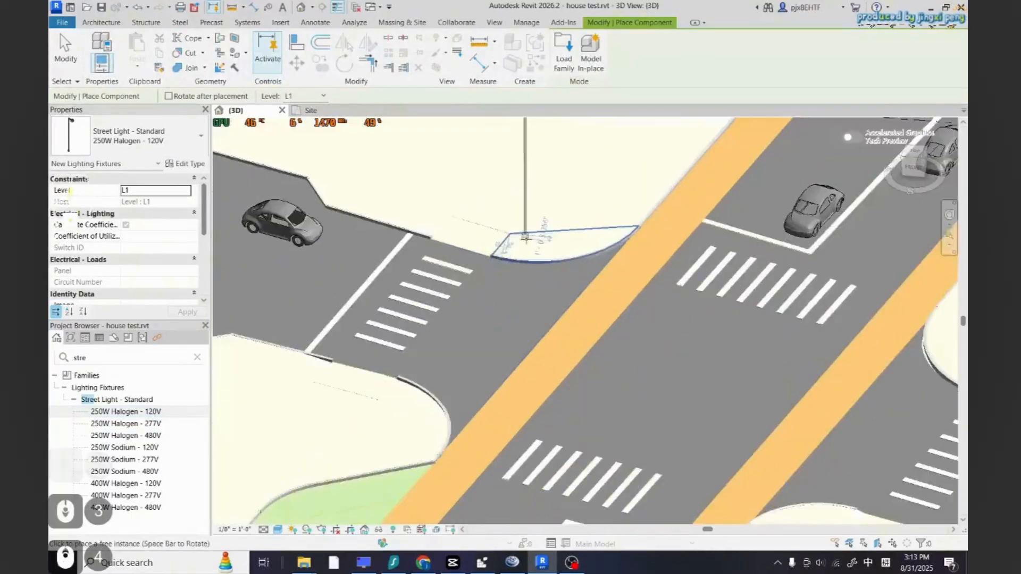
click(522, 256)
scroll(531, 307, down, 1)
key(Escape)
key(Escape)
scroll(519, 297, down, 1)
click(521, 250)
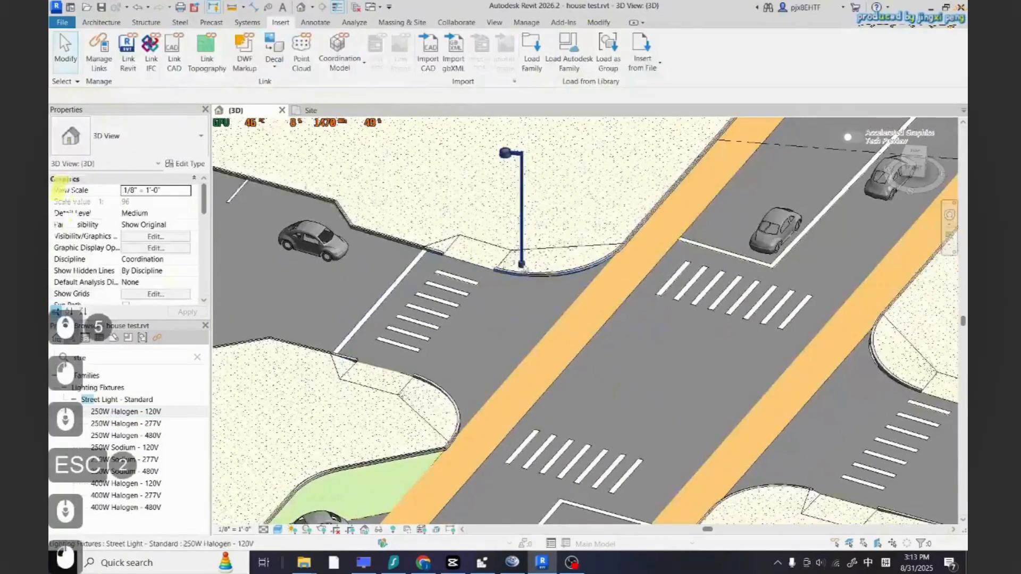
click(345, 63)
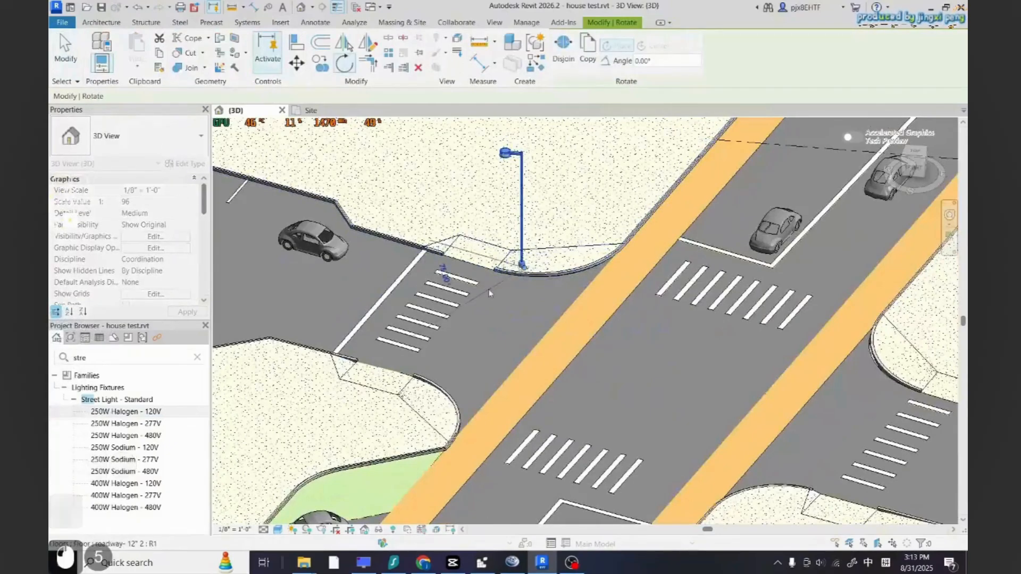
key(Escape)
Copy the street light onto the other sidewalk corners around the intersection
scroll(523, 263, up, 2)
click(321, 63)
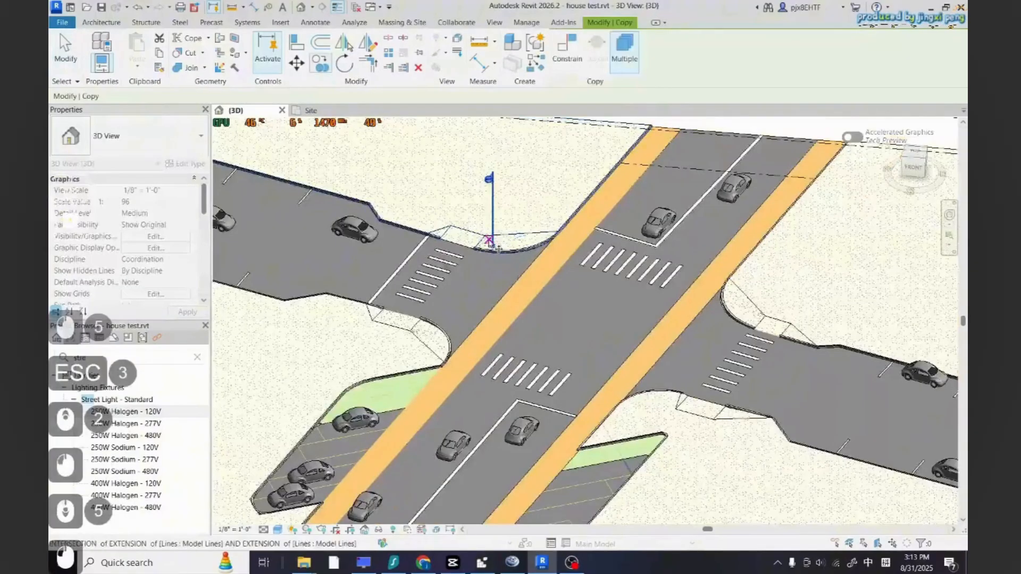
click(492, 246)
scroll(493, 247, down, 1)
scroll(730, 316, up, 6)
scroll(652, 338, down, 5)
scroll(667, 329, down, 2)
scroll(692, 335, up, 5)
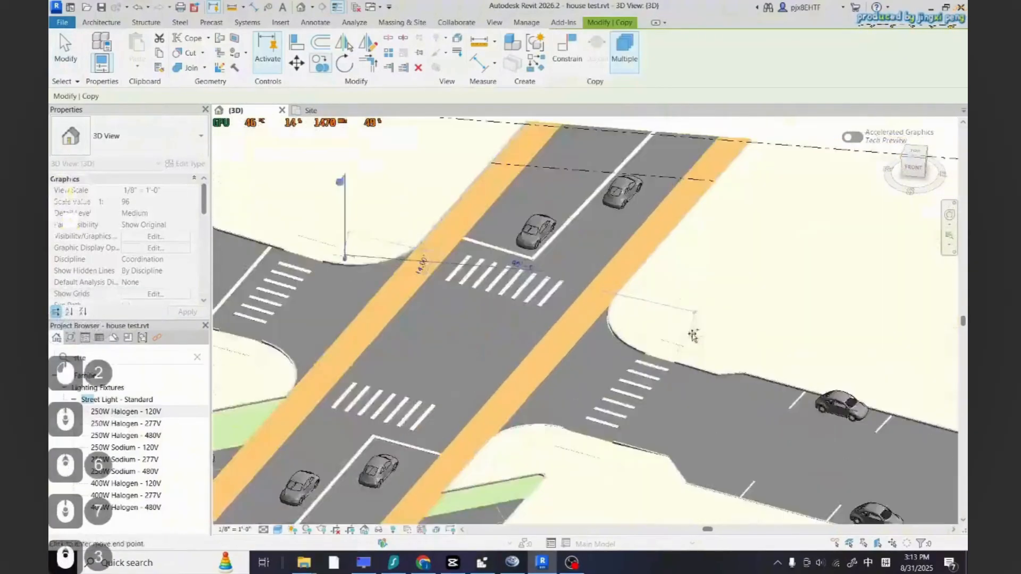
click(738, 369)
scroll(773, 263, down, 5)
scroll(615, 380, up, 4)
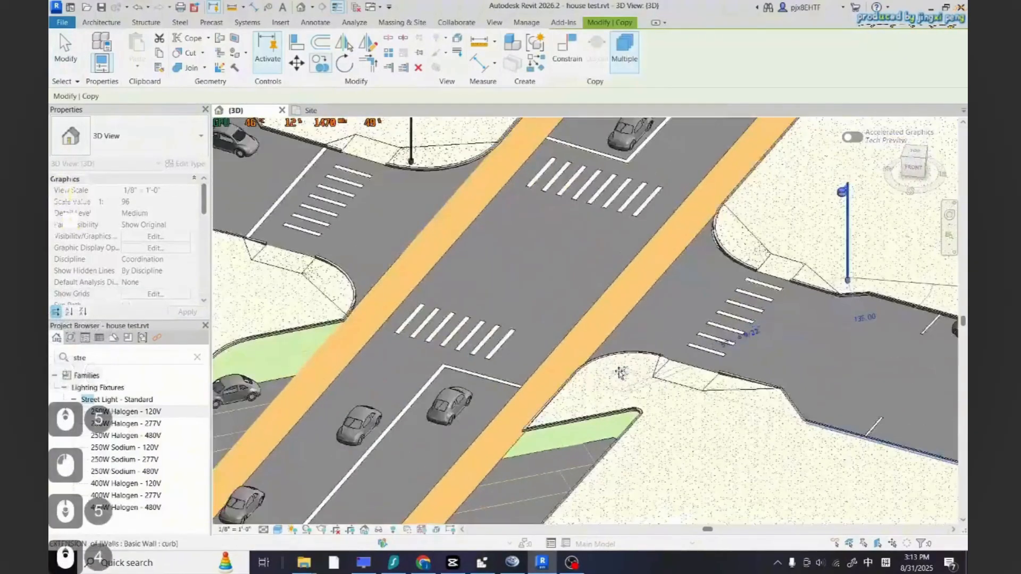
scroll(616, 378, down, 5)
scroll(445, 402, up, 6)
scroll(380, 335, down, 5)
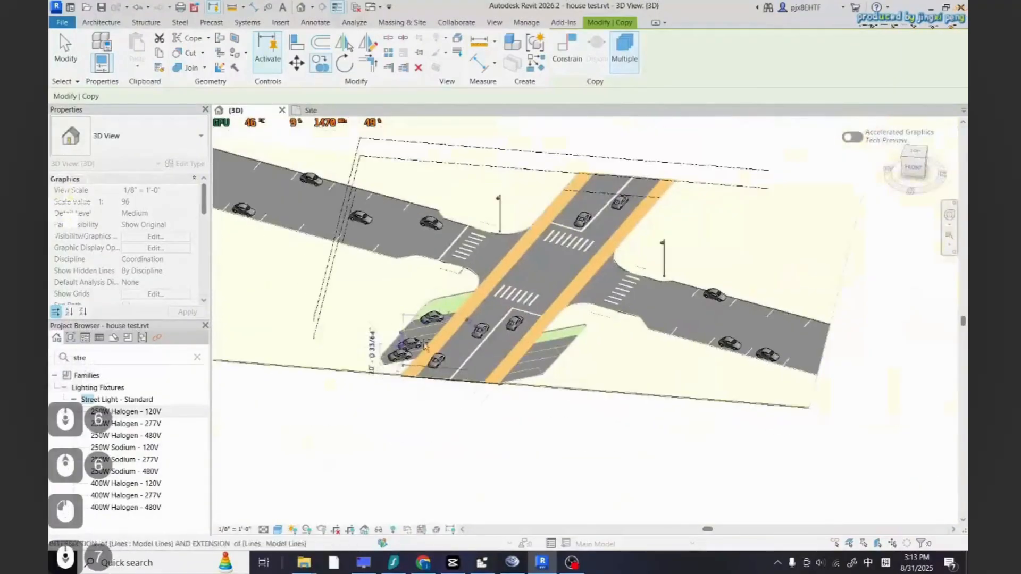
scroll(478, 293, up, 7)
scroll(308, 316, down, 5)
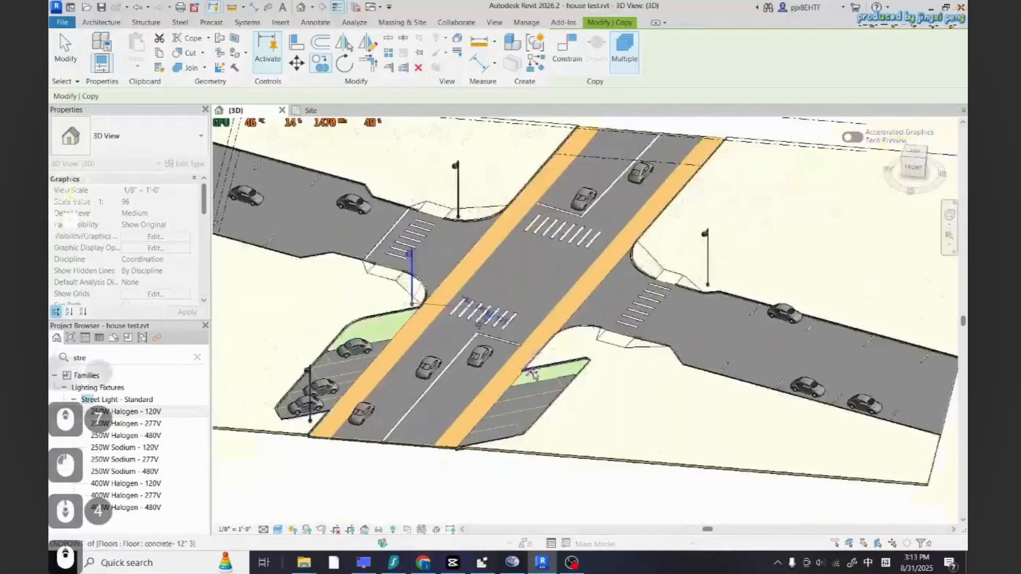
scroll(549, 355, up, 6)
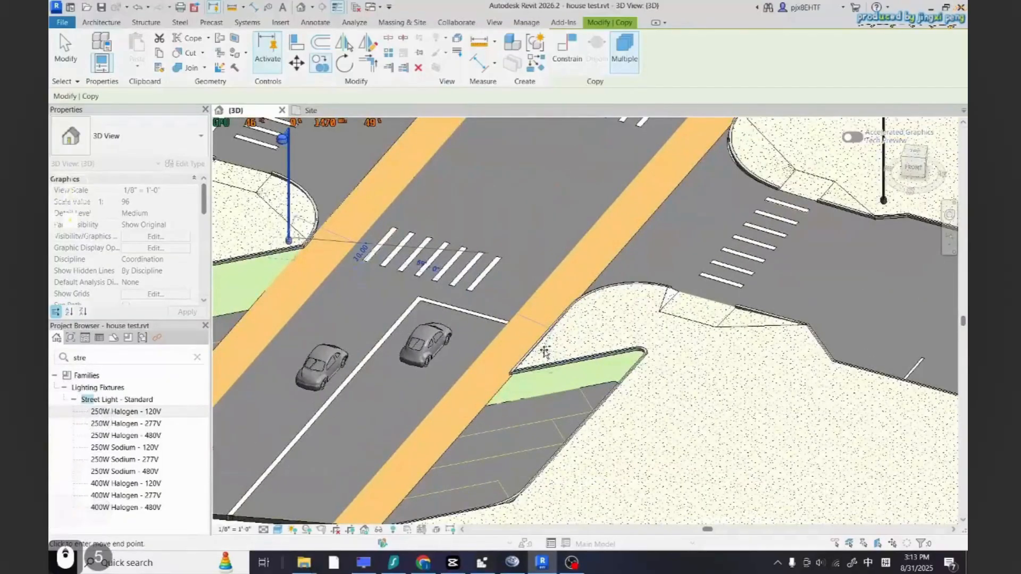
click(549, 354)
scroll(650, 416, down, 5)
key(Escape)
key(Escape)
key(Escape)
Copy a street light further along the west road away from the intersection
scroll(566, 438, down, 3)
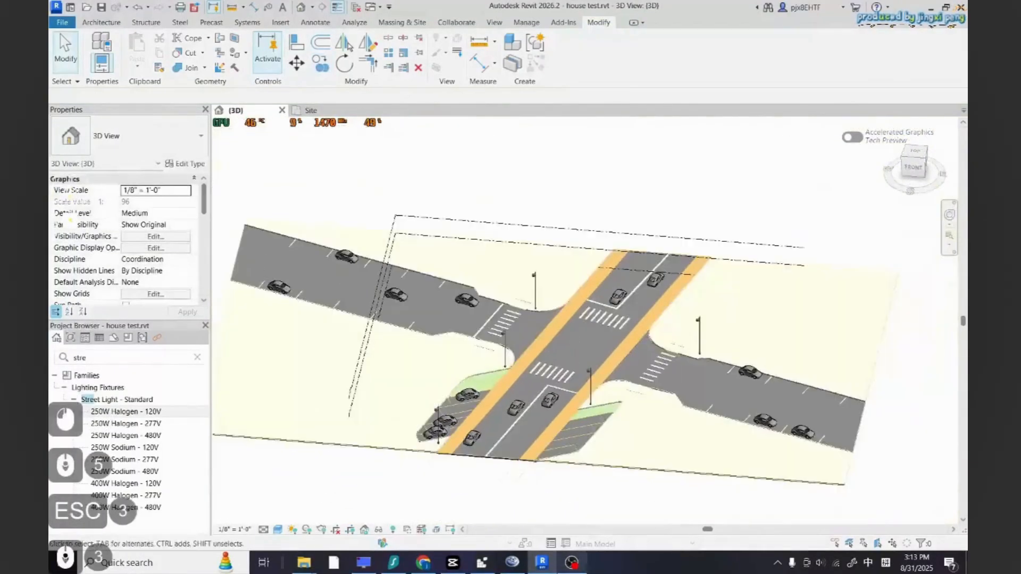
scroll(390, 362, up, 1)
scroll(390, 362, up, 1)
click(581, 277)
click(320, 62)
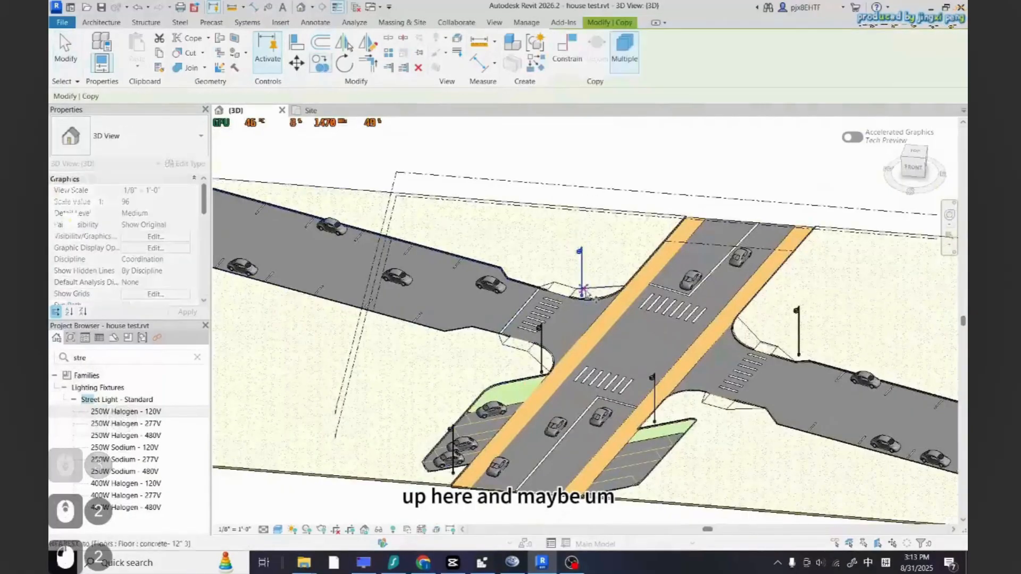
click(581, 298)
scroll(364, 224, up, 3)
scroll(363, 226, up, 1)
click(378, 229)
scroll(600, 299, down, 5)
scroll(444, 329, up, 6)
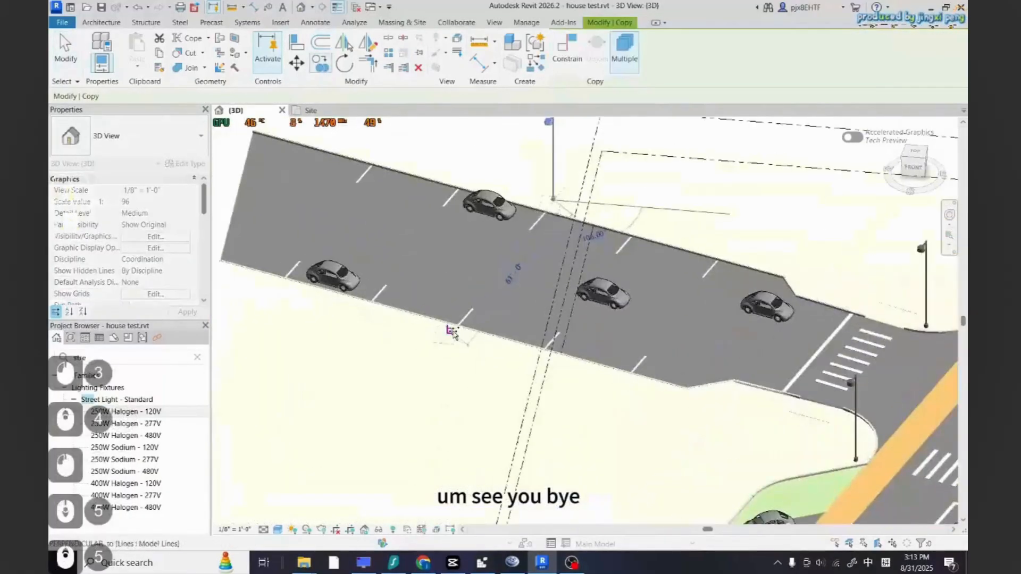
scroll(347, 279, down, 8)
scroll(810, 354, up, 5)
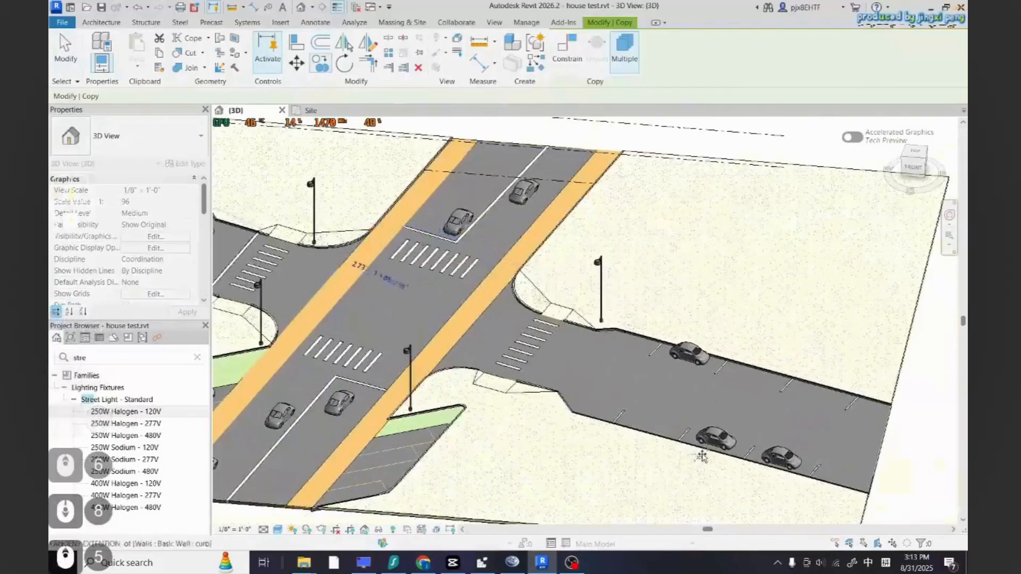
Try to rotate the street light standing by the east crosswalk
key(Escape)
key(Escape)
key(Escape)
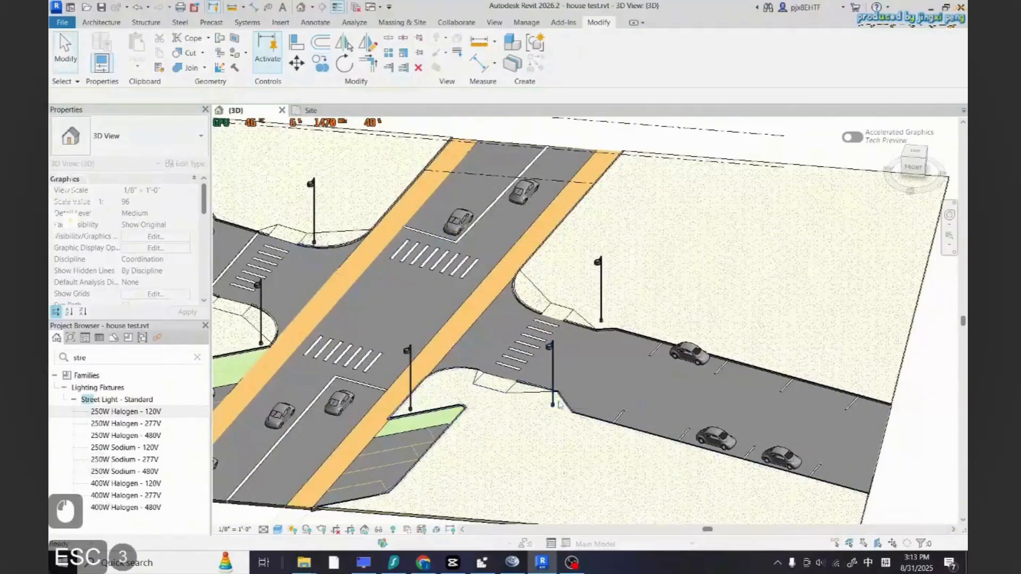
click(556, 396)
key(Escape)
click(553, 389)
click(344, 63)
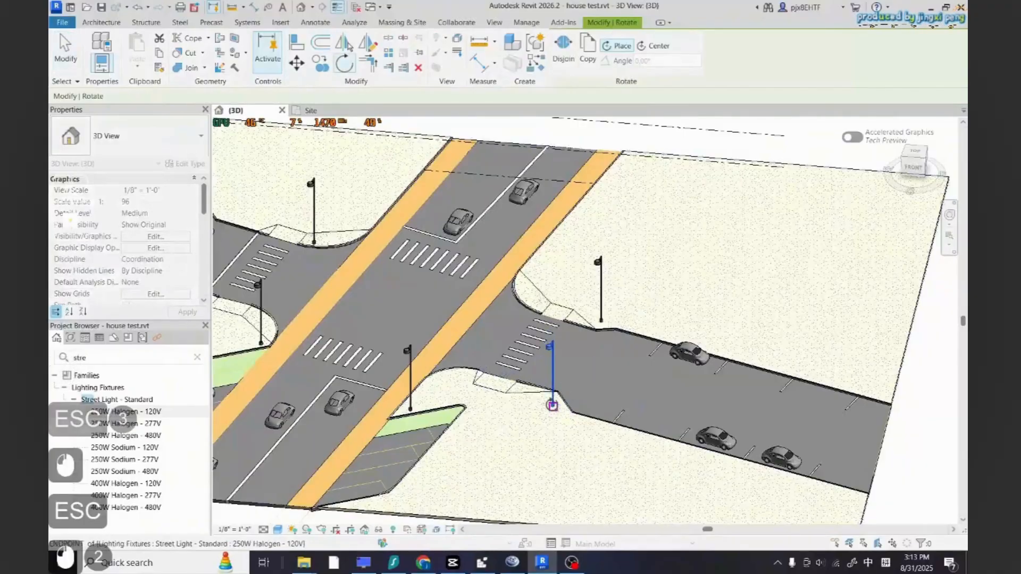
click(593, 369)
key(Escape)
key(Escape)
Try to rotate the street lights beside the crosswalks on the intersection's lower corners
scroll(594, 441, down, 2)
scroll(577, 428, up, 3)
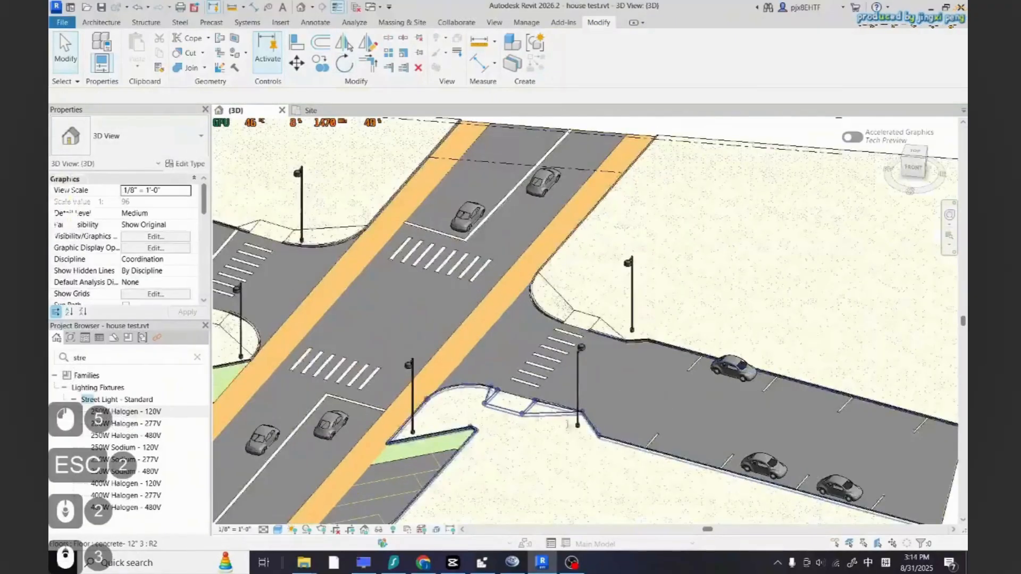
scroll(558, 429, down, 3)
scroll(474, 434, up, 3)
click(467, 428)
click(344, 63)
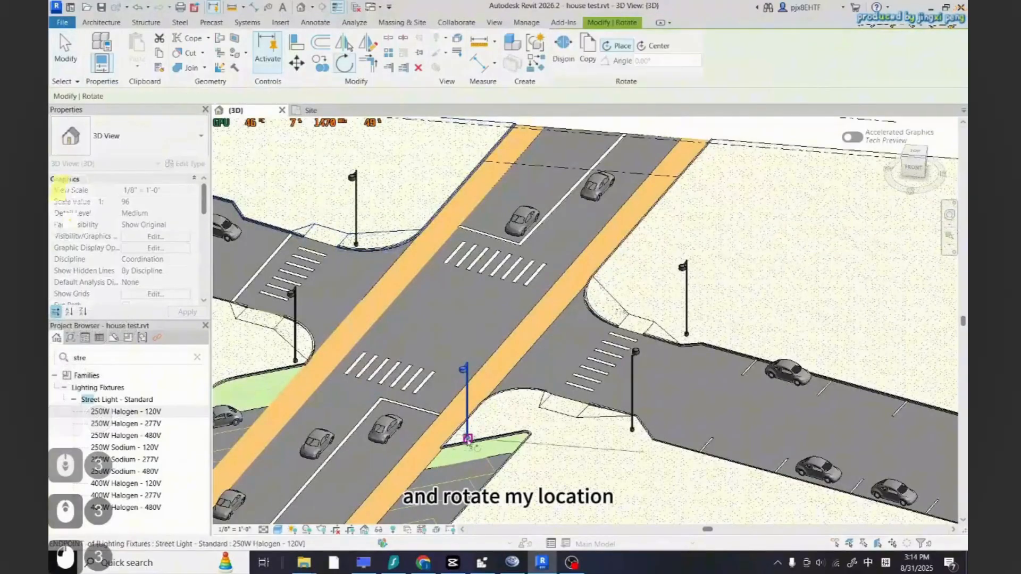
click(387, 415)
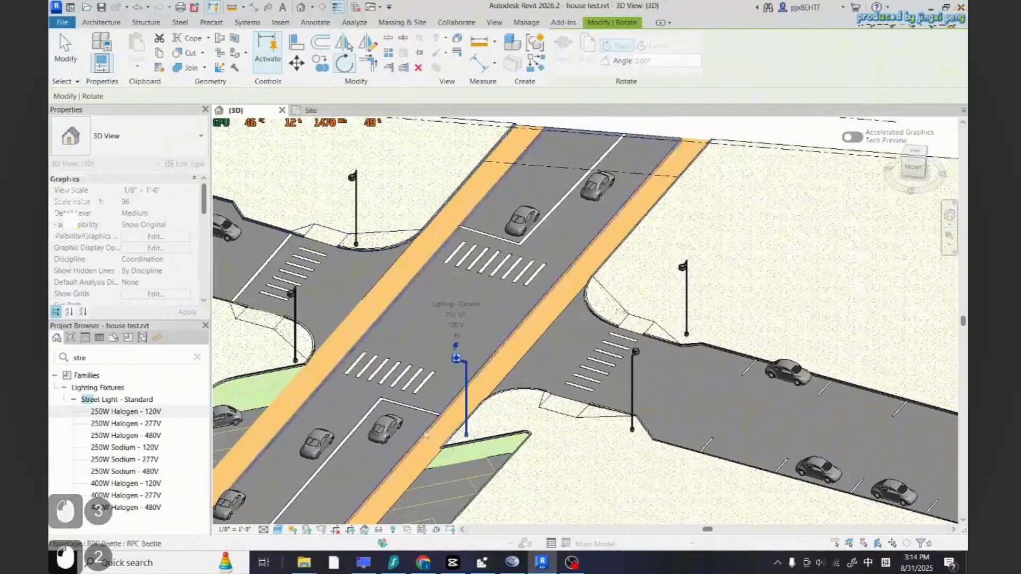
scroll(641, 397, down, 2)
key(Escape)
key(Escape)
scroll(499, 365, up, 2)
click(374, 349)
click(344, 63)
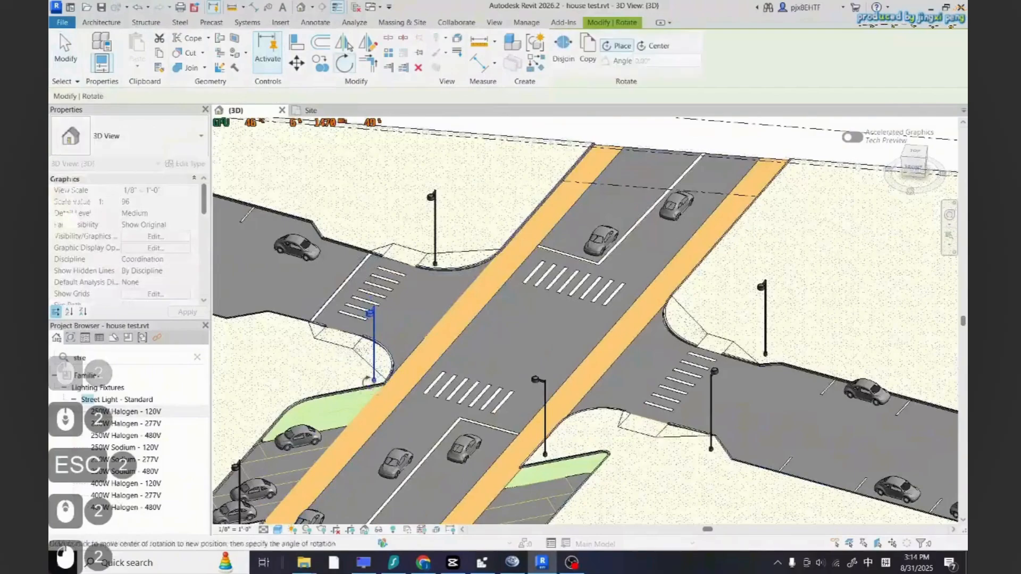
key(Escape)
key(Escape)
Try once more to rotate the street light on the east road corner
scroll(684, 339, down, 5)
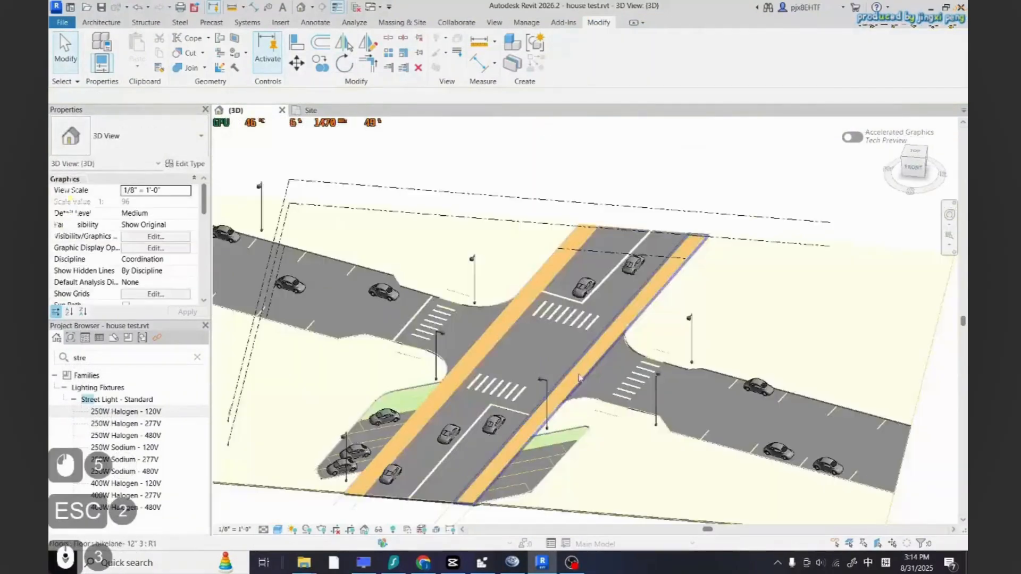
scroll(585, 330, up, 4)
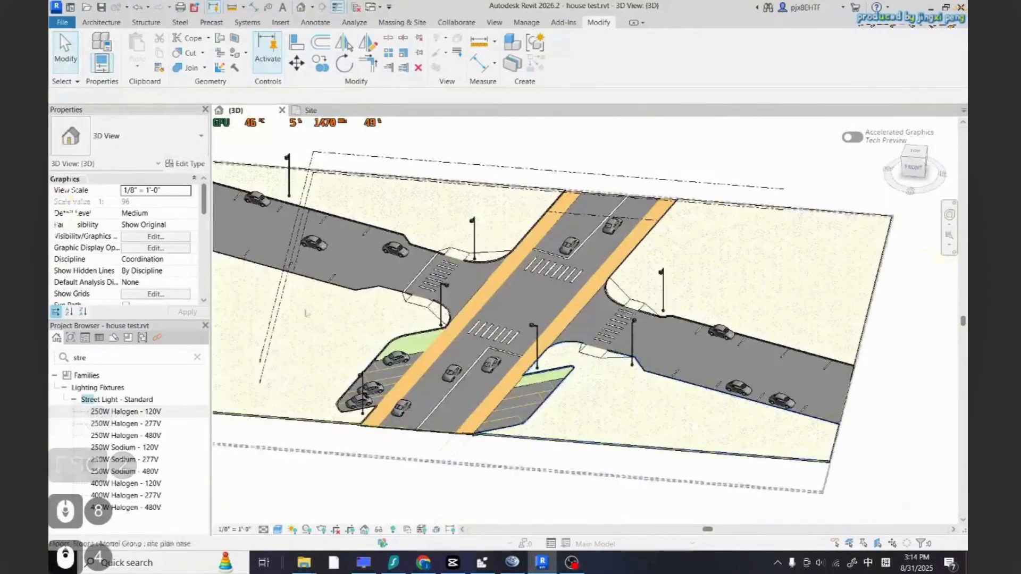
click(648, 330)
click(344, 63)
key(Escape)
key(Escape)
key(Escape)
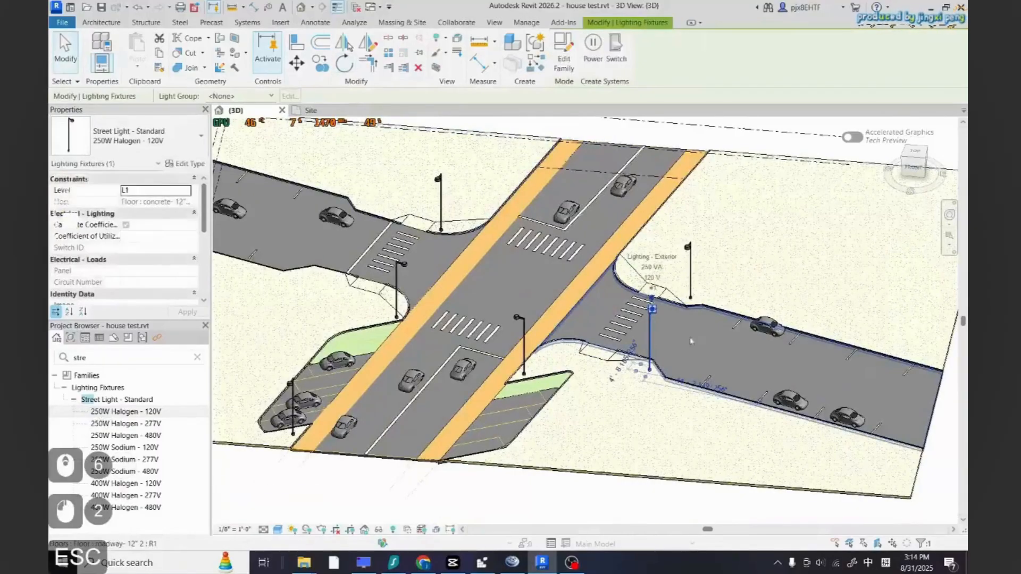
Copy the east corner street light onto the south side of the west road near the site boundary
click(649, 341)
click(321, 63)
click(650, 369)
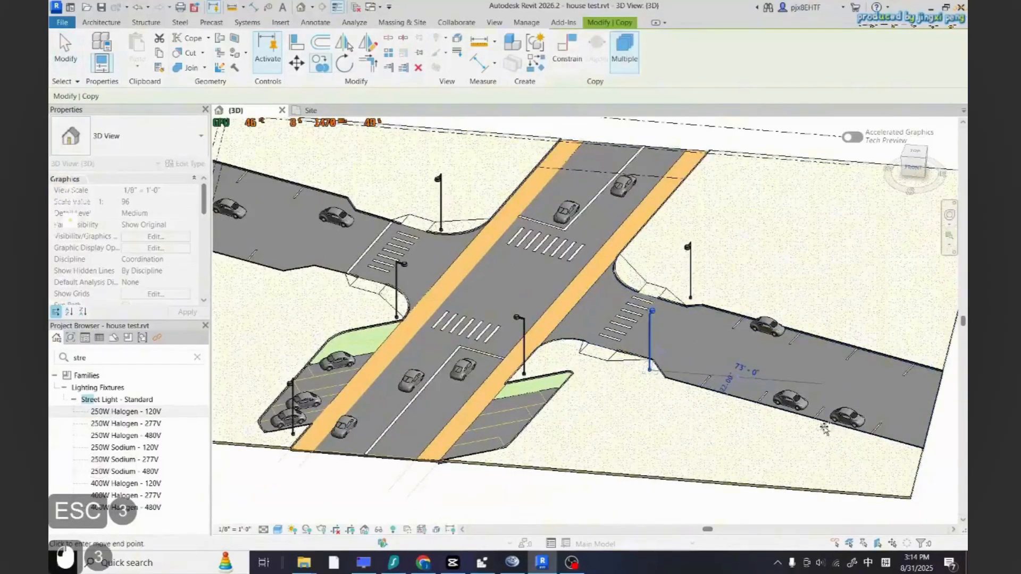
scroll(936, 441, down, 3)
scroll(532, 351, up, 5)
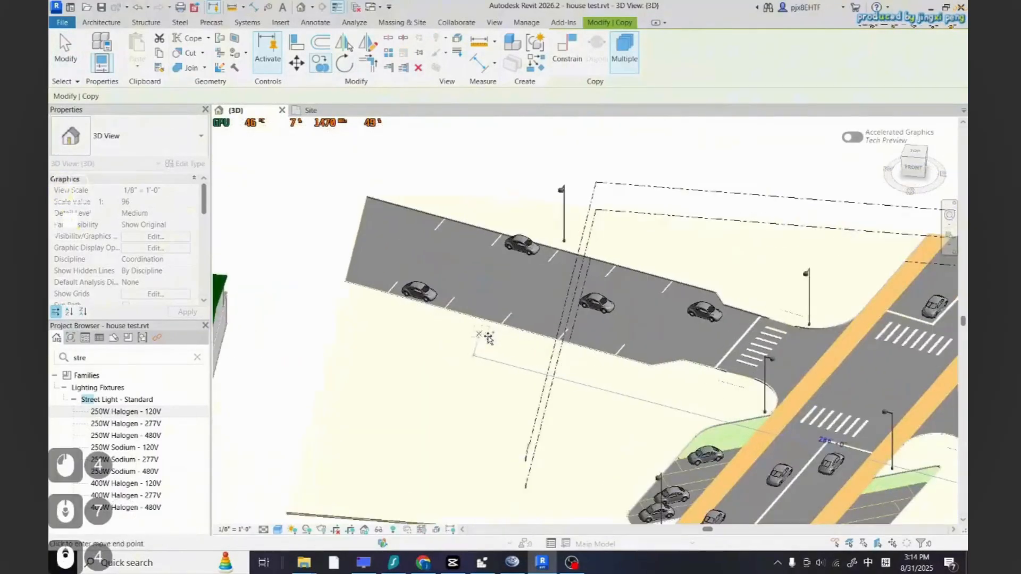
click(554, 346)
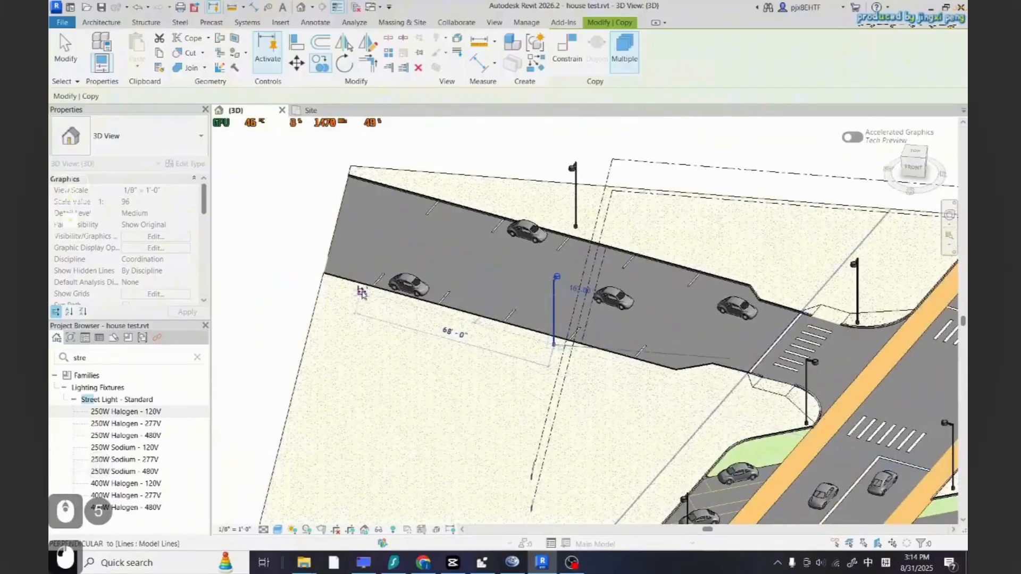
key(Escape)
key(Escape)
Switch to the site plan and look over the parcels around the intersection
scroll(361, 291, down, 4)
scroll(814, 345, up, 2)
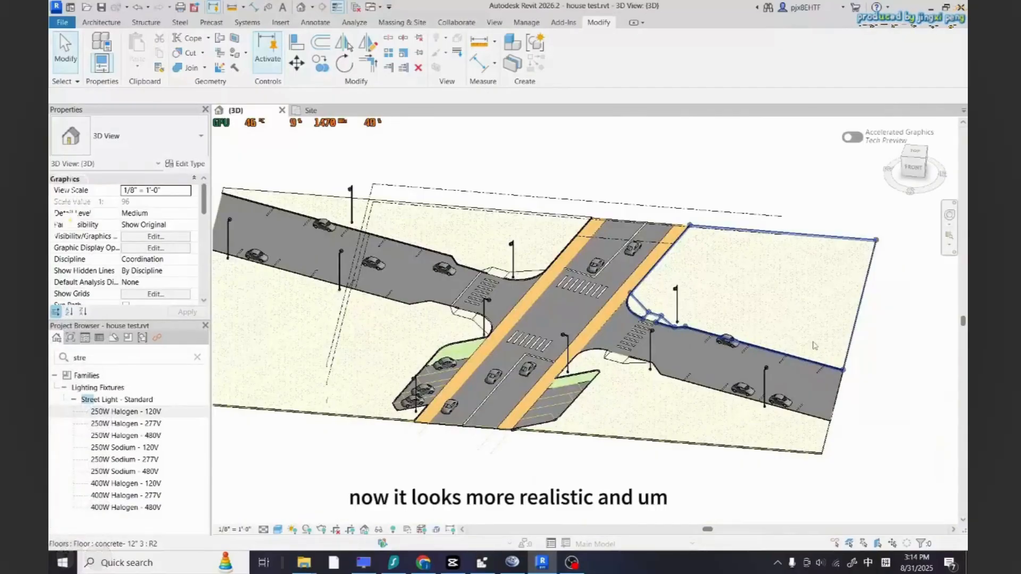
scroll(606, 276, down, 6)
scroll(583, 371, up, 8)
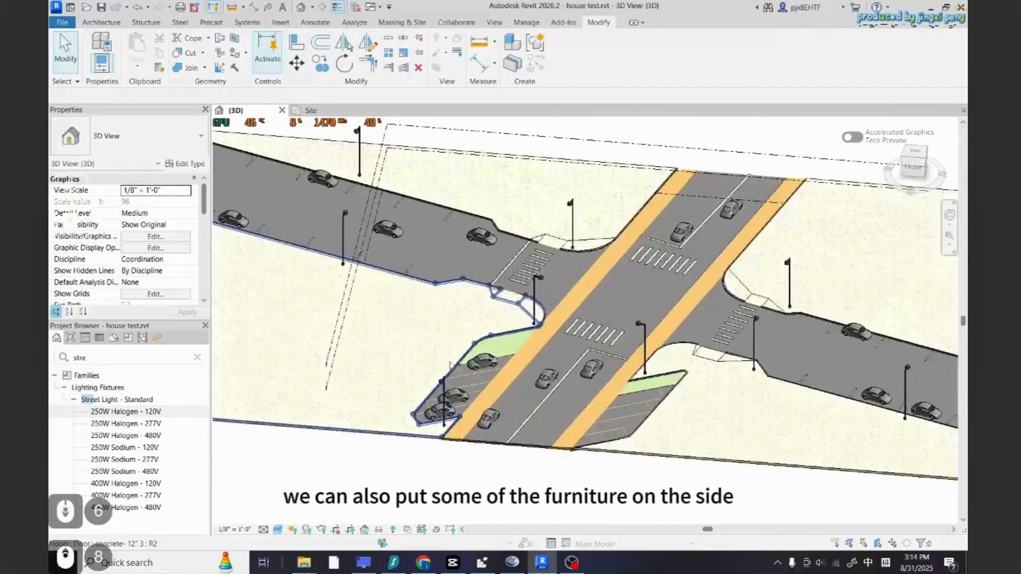
click(312, 111)
scroll(399, 373, down, 2)
scroll(404, 426, up, 6)
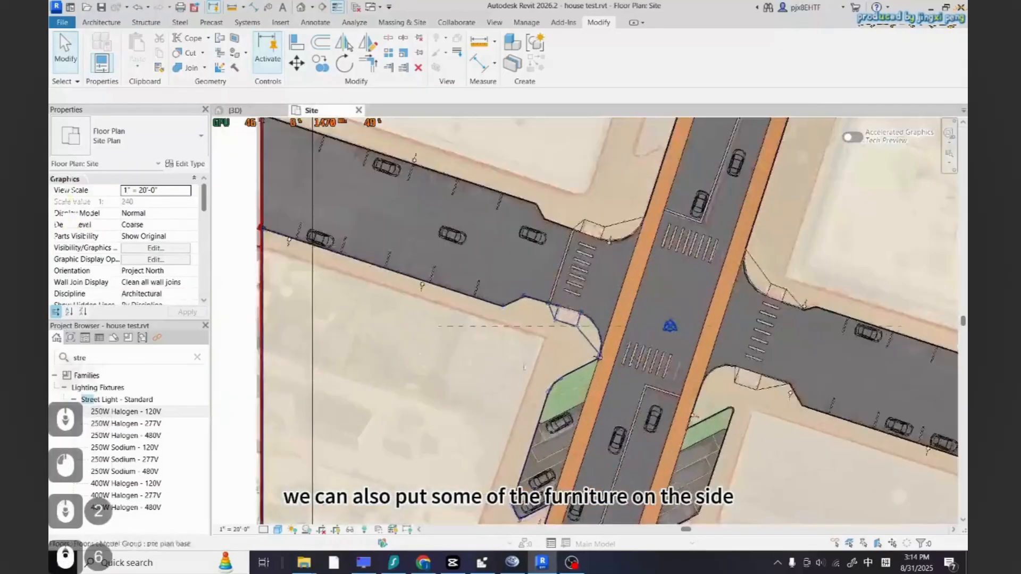
scroll(494, 343, down, 3)
scroll(541, 341, down, 2)
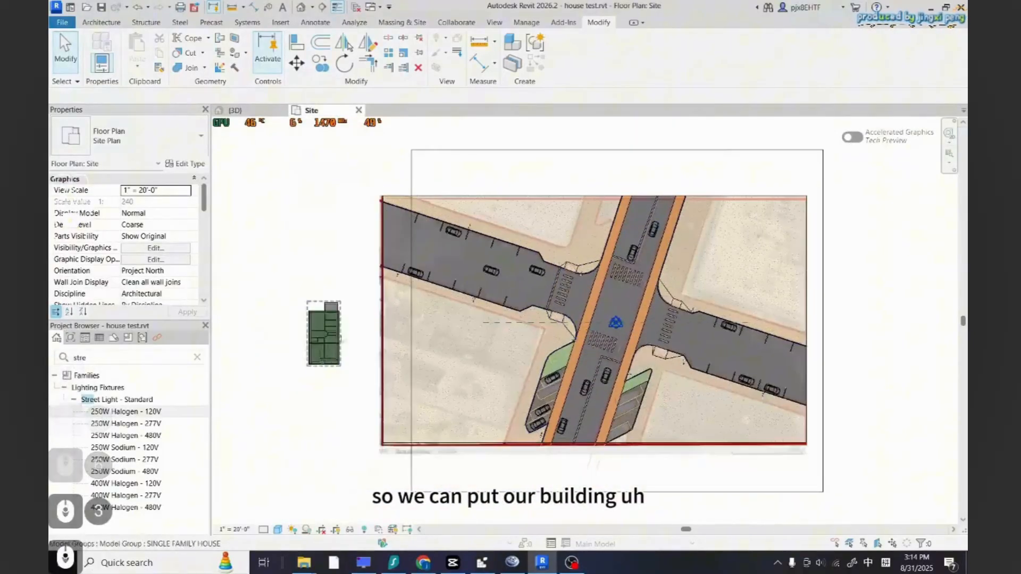
scroll(460, 424, up, 5)
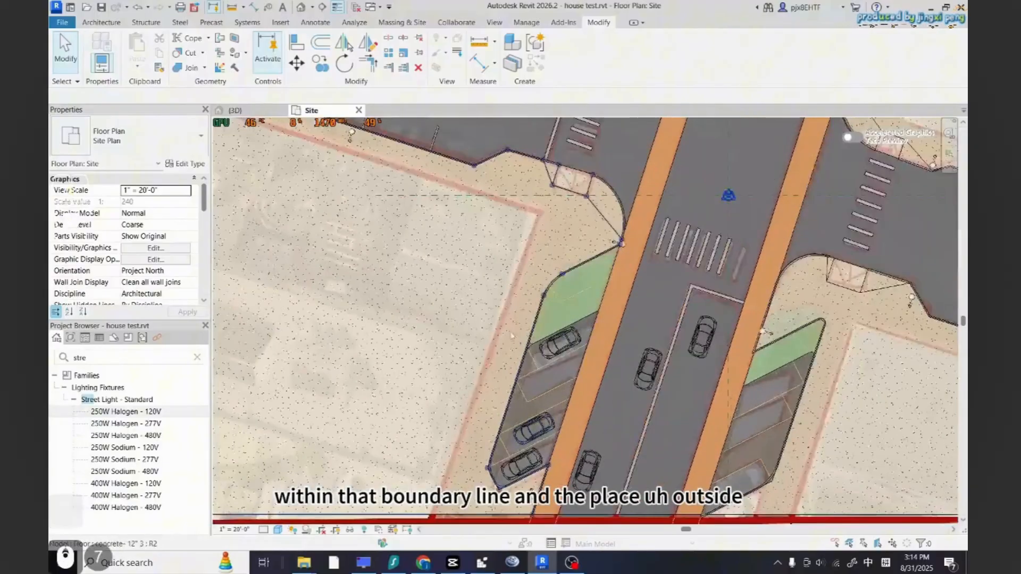
scroll(521, 438, down, 4)
scroll(606, 404, down, 2)
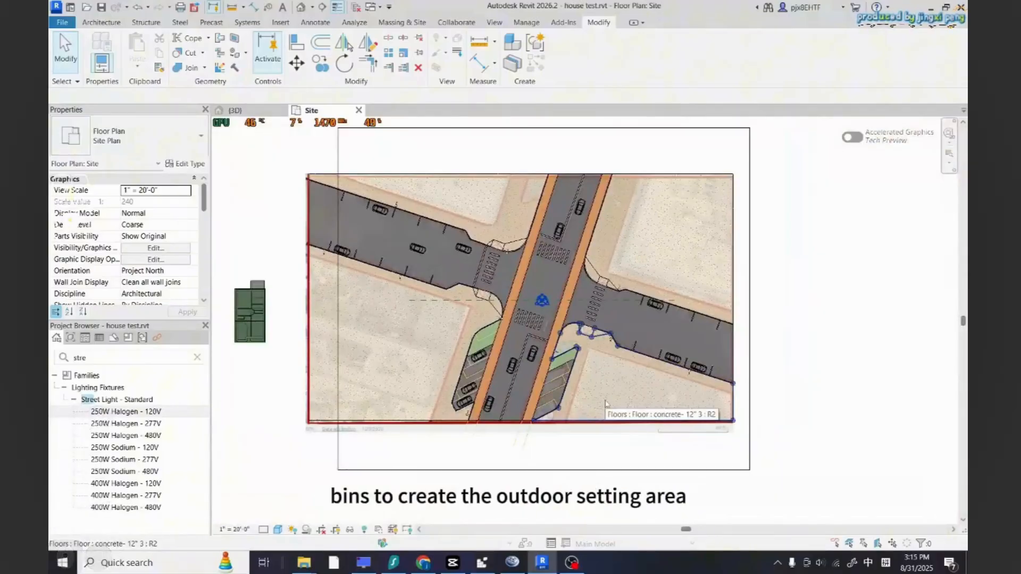
scroll(483, 378, up, 1)
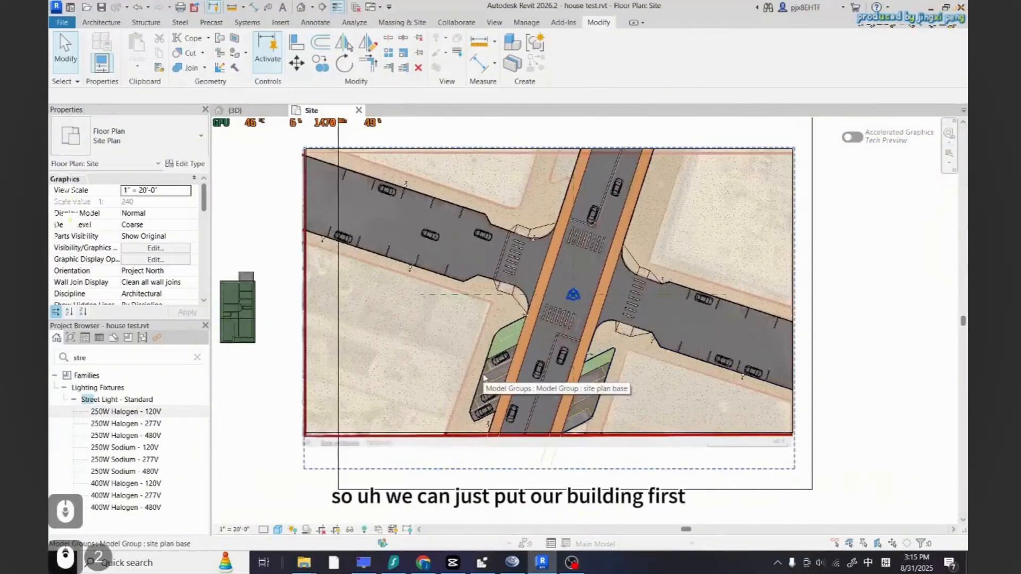
Copy the SINGLE FAMILY HOUSE model group into the parcel south of the west road
click(197, 358)
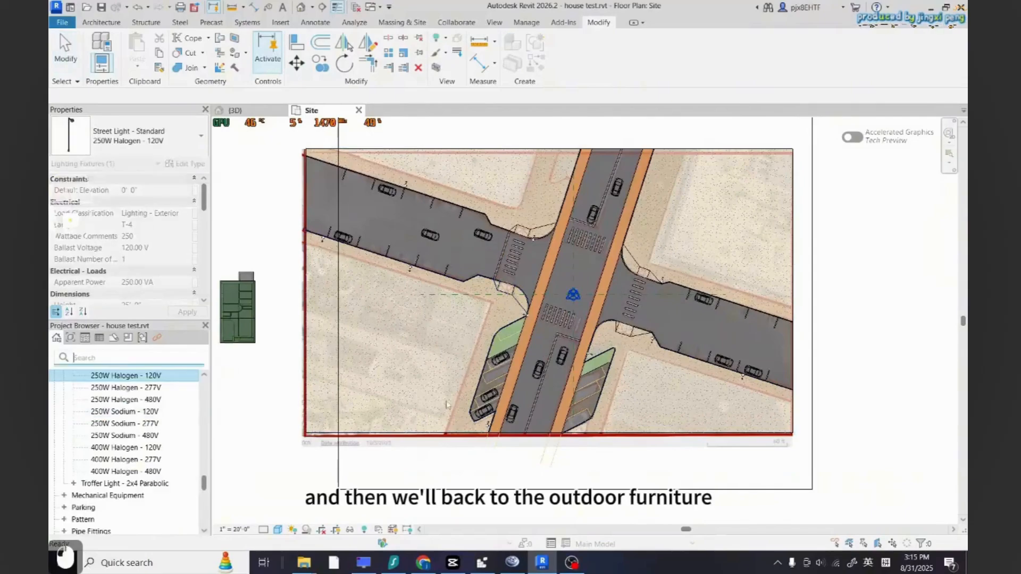
scroll(574, 405, down, 2)
click(314, 397)
scroll(330, 321, up, 3)
click(333, 331)
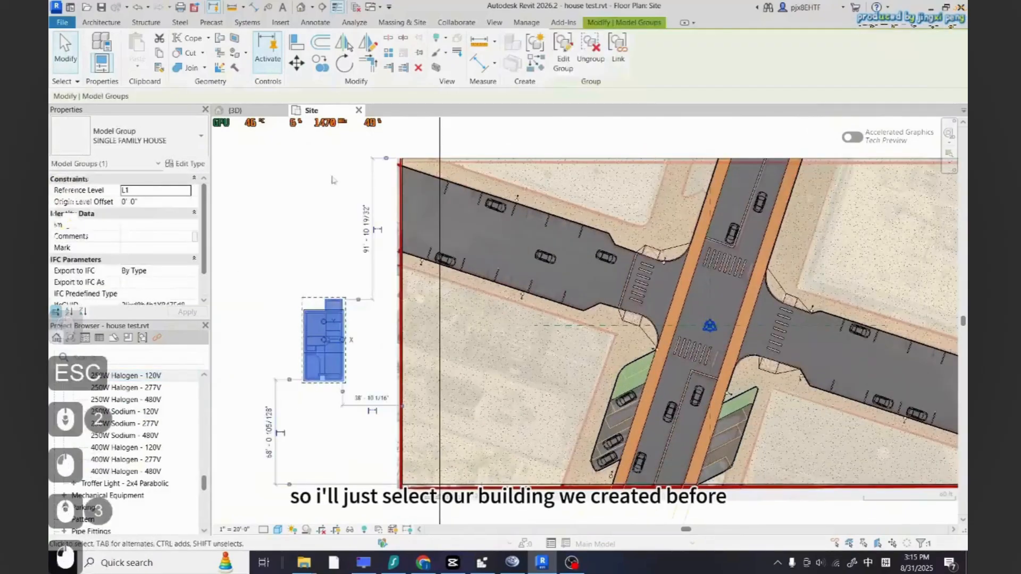
scroll(313, 356, down, 2)
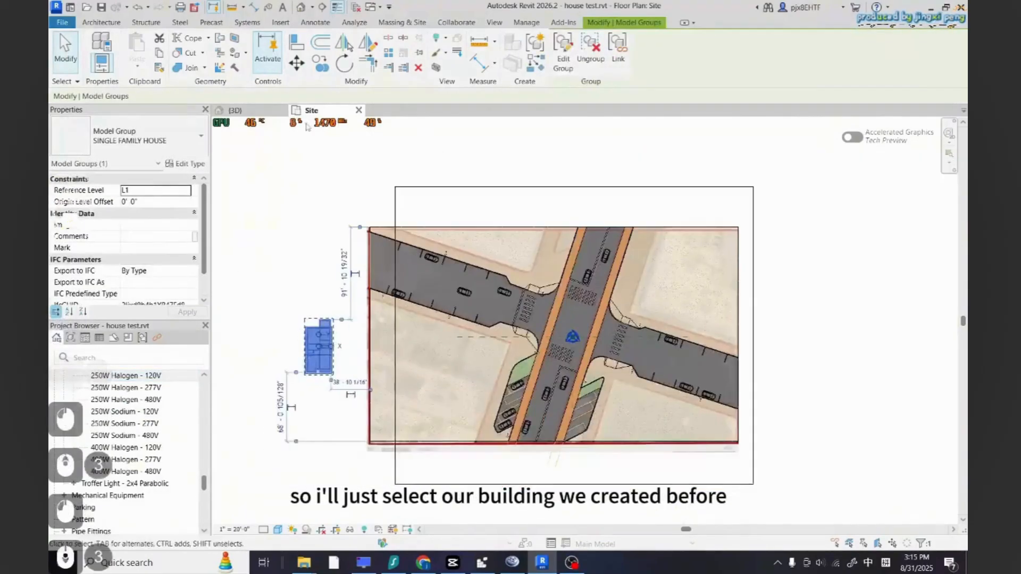
click(320, 64)
scroll(302, 375, up, 3)
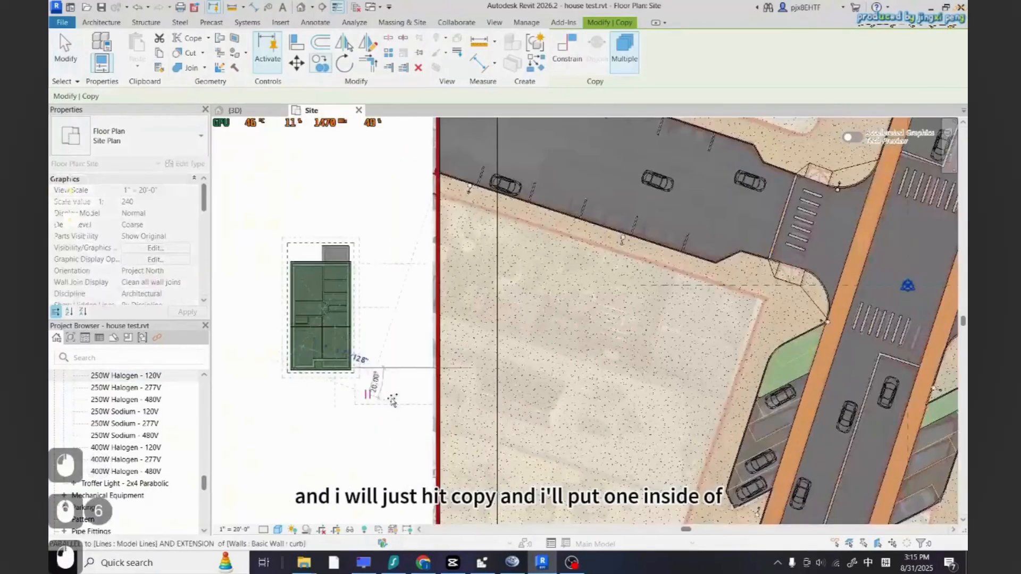
scroll(392, 400, down, 3)
scroll(517, 418, up, 4)
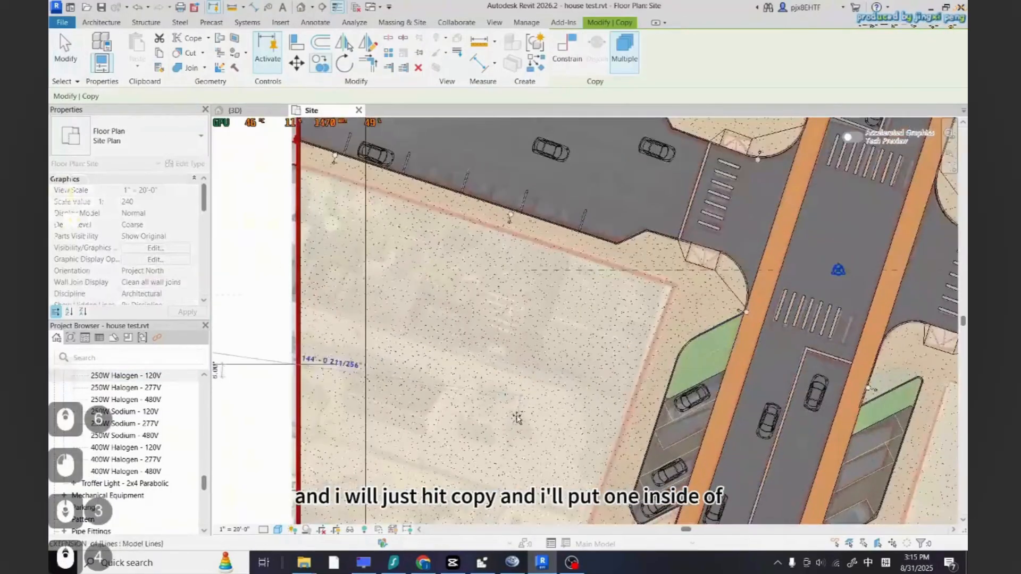
click(548, 426)
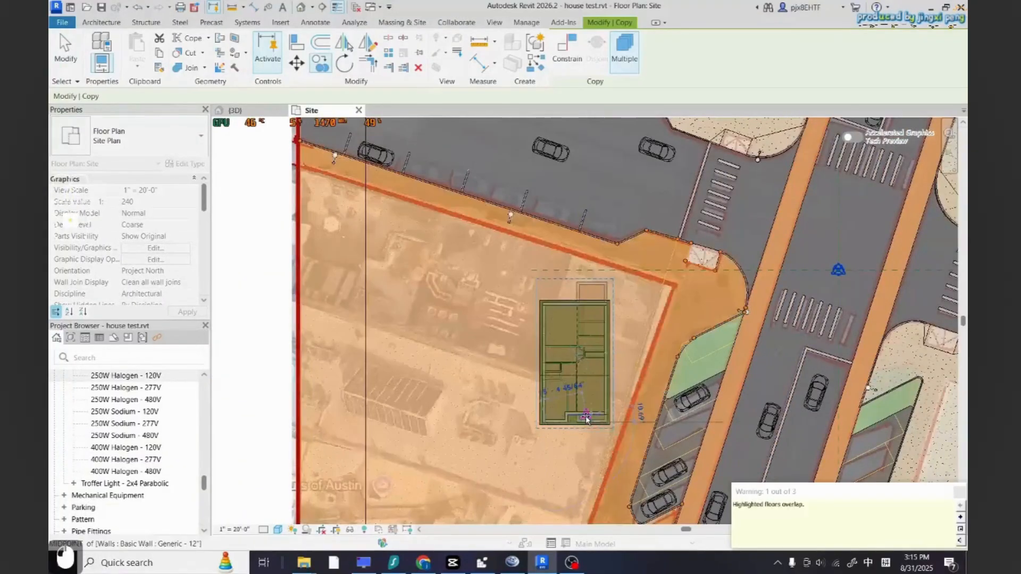
key(Escape)
key(Escape)
Rotate the copied house so it sits parallel to the west road
click(344, 66)
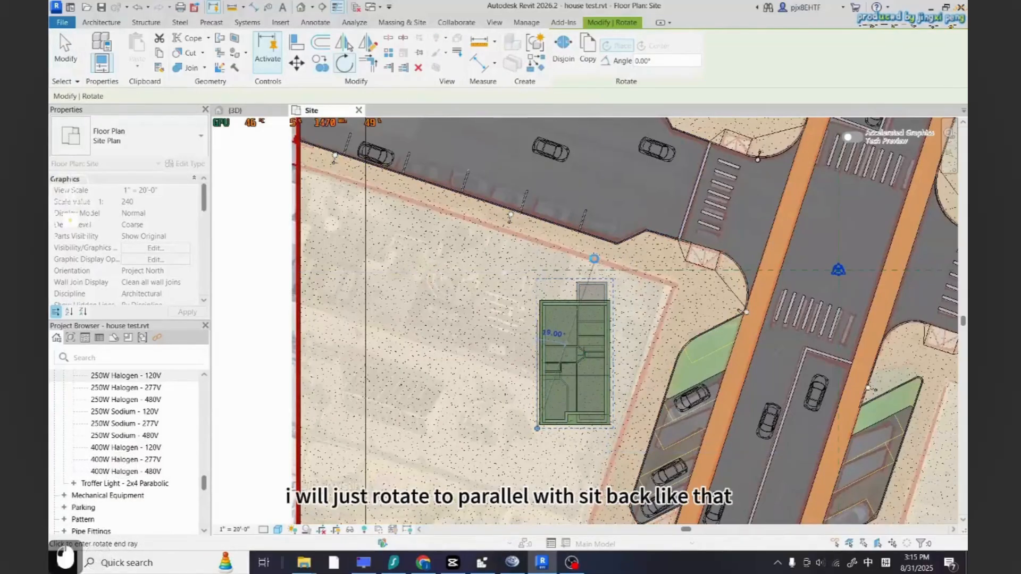
click(592, 275)
key(Escape)
scroll(591, 276, up, 1)
click(576, 328)
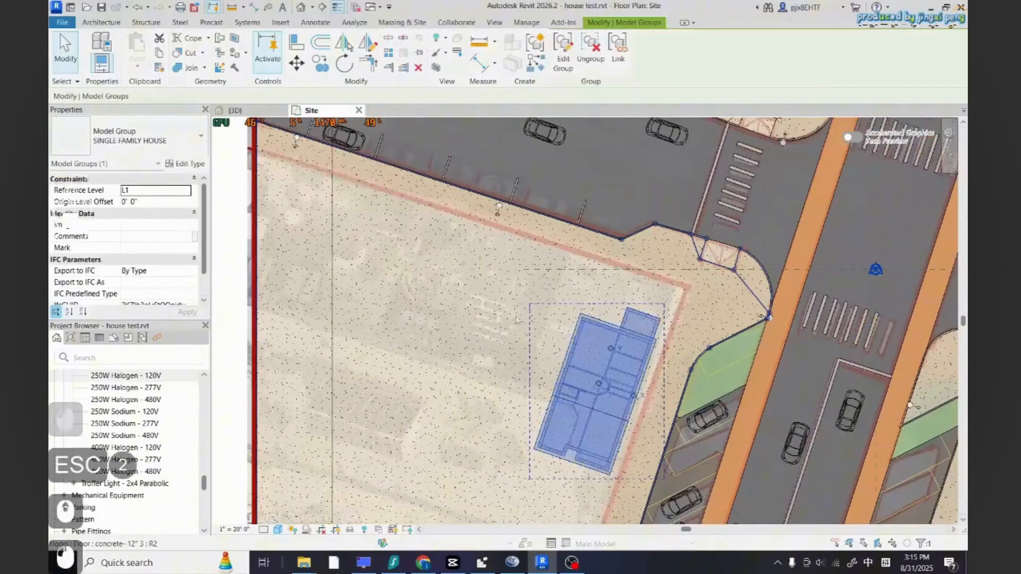
key(Escape)
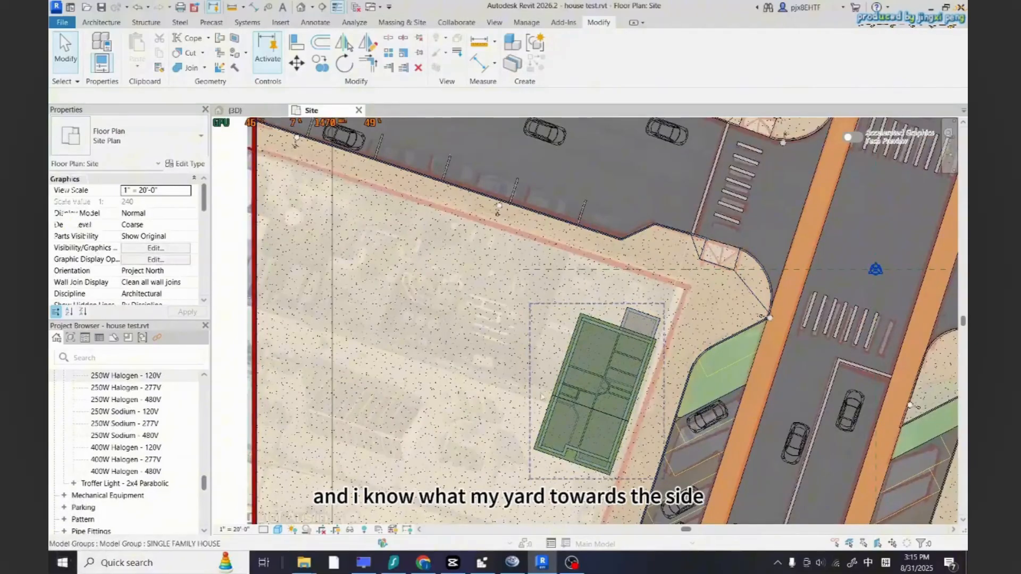
click(562, 389)
click(345, 63)
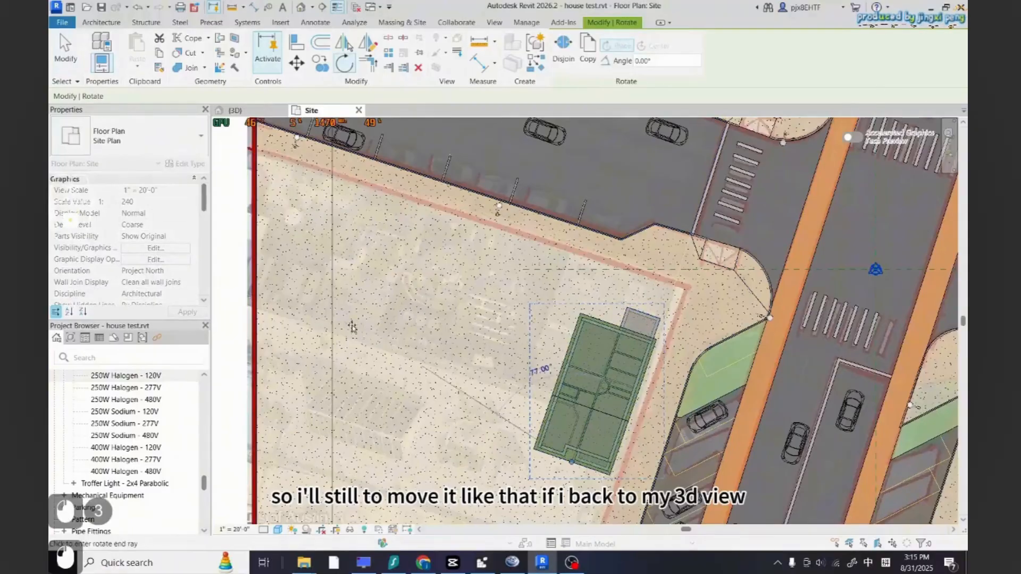
click(319, 371)
key(Escape)
key(Escape)
Check the house placement in the 3D view, then return to the site plan
scroll(512, 234, down, 3)
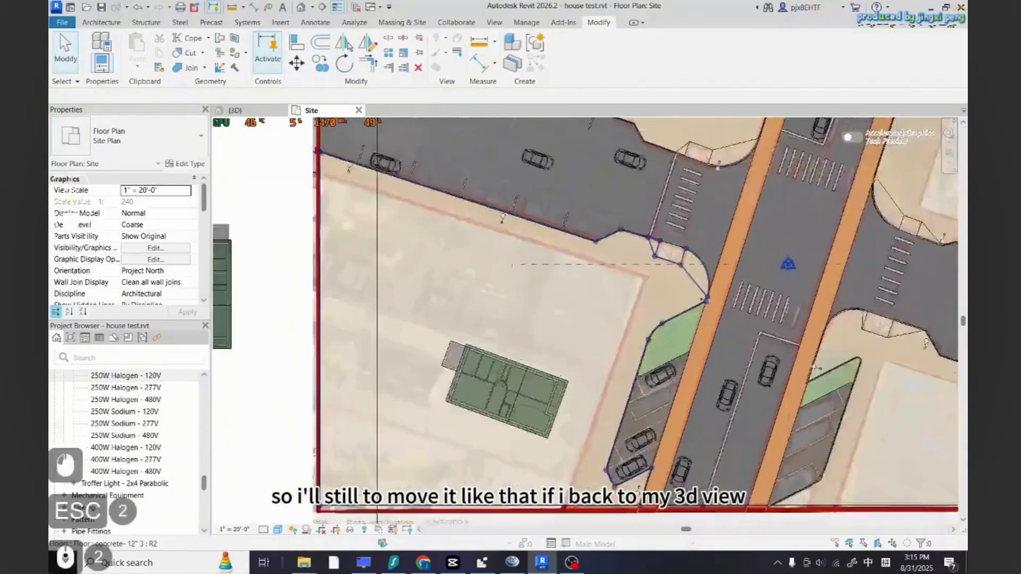
click(245, 111)
scroll(485, 364, down, 1)
scroll(408, 388, up, 3)
shift+middle_drag(410, 391, 341, 347)
click(311, 110)
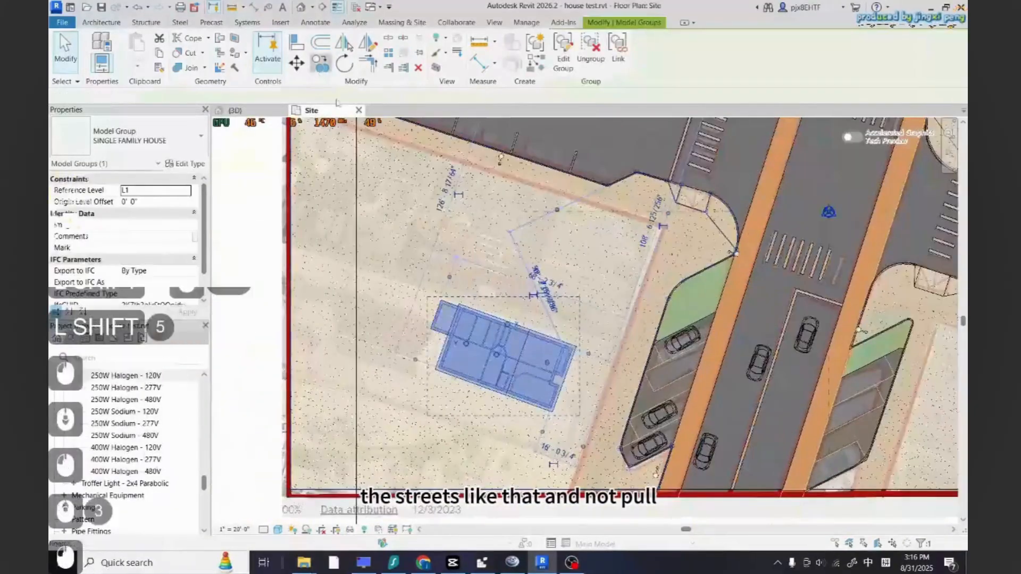
Copy the rotated house to place a second one beside it in the same parcel
scroll(548, 321, up, 3)
click(590, 361)
scroll(580, 278, down, 5)
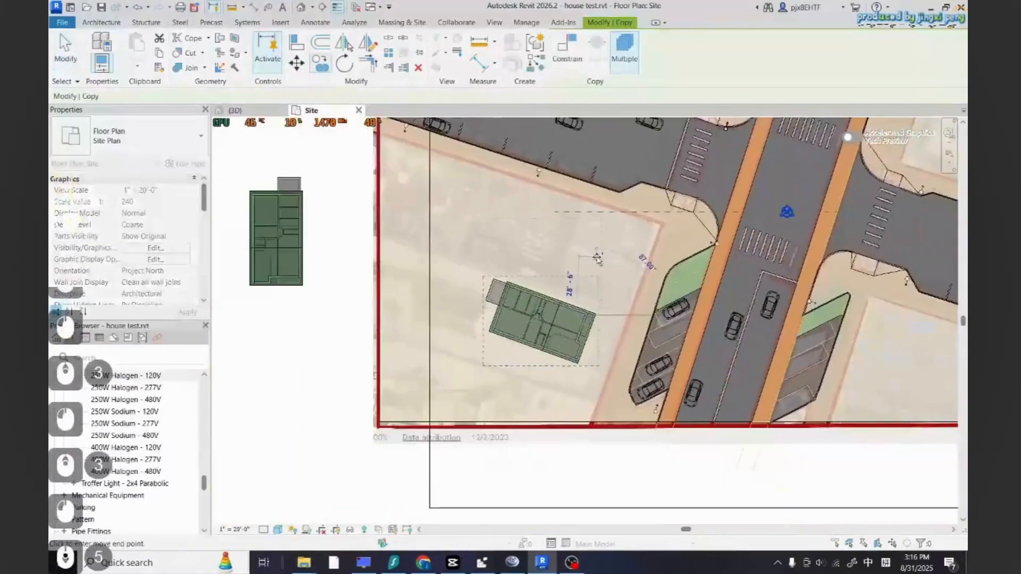
scroll(561, 367, up, 3)
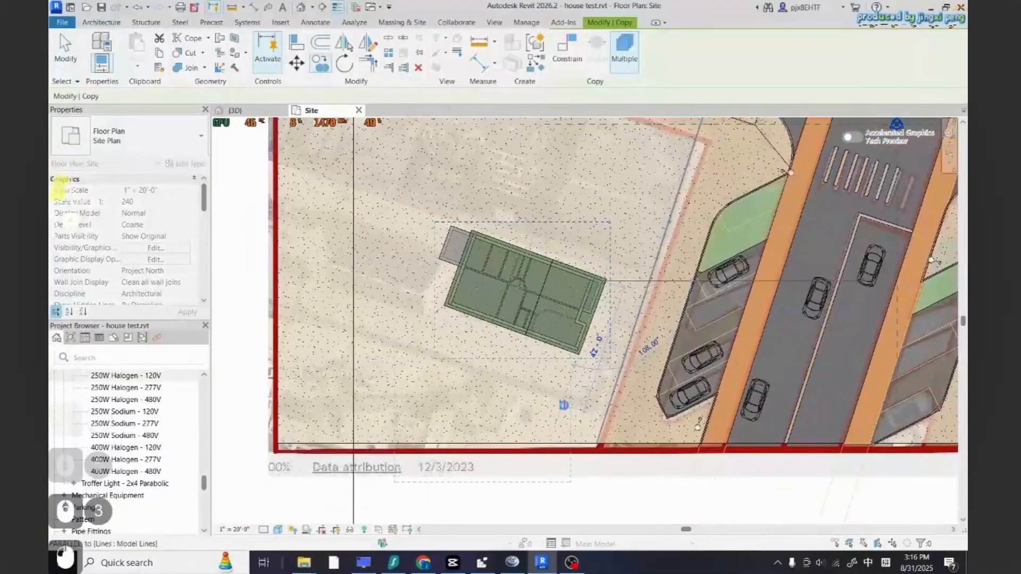
click(564, 405)
scroll(513, 401, down, 2)
key(Escape)
key(Escape)
Switch to the 3D view and orbit around to review the houses along the street
click(237, 110)
scroll(457, 332, down, 2)
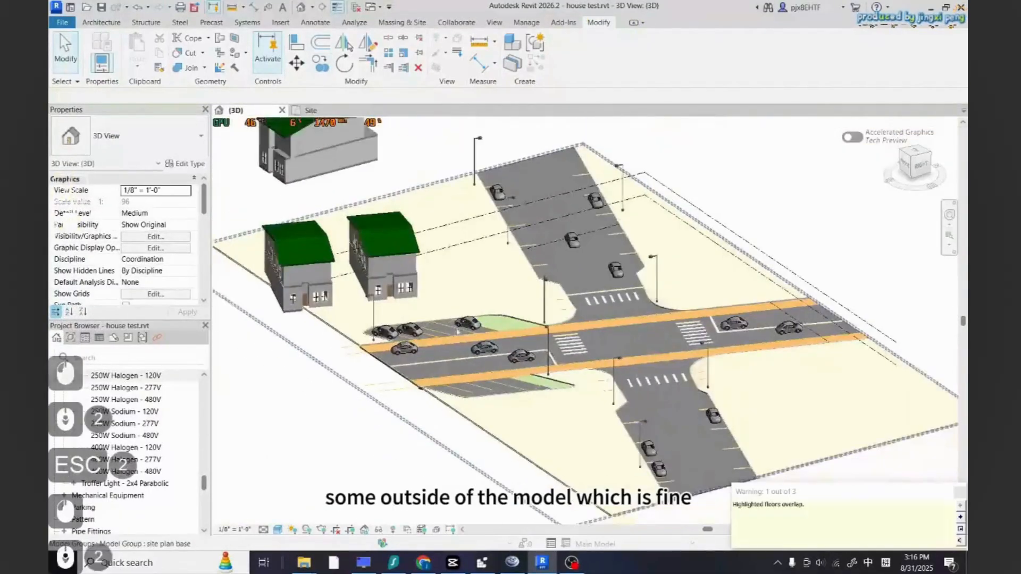
shift+middle_drag(457, 332, 483, 366)
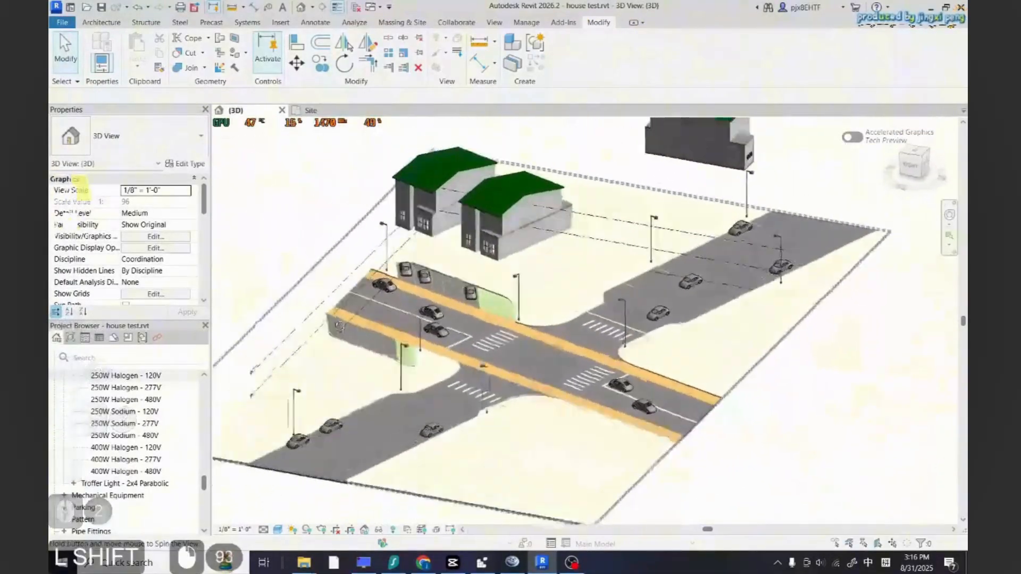
Copy a house in the site plan to add a third house north of the two in the west parcel
shift+middle_drag(339, 327, 499, 379)
scroll(499, 380, down, 6)
scroll(427, 297, up, 6)
click(396, 258)
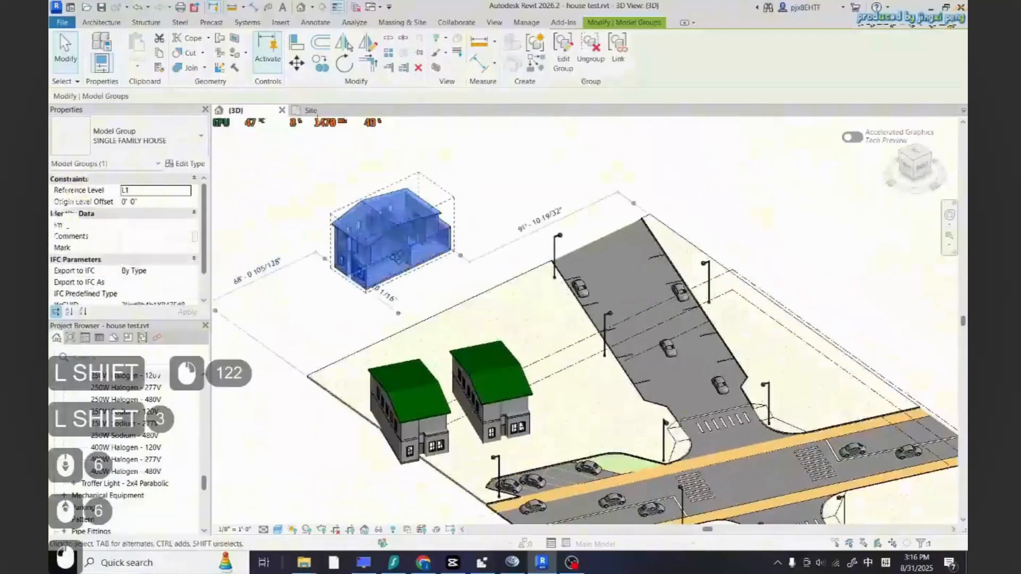
click(311, 110)
scroll(562, 341, up, 2)
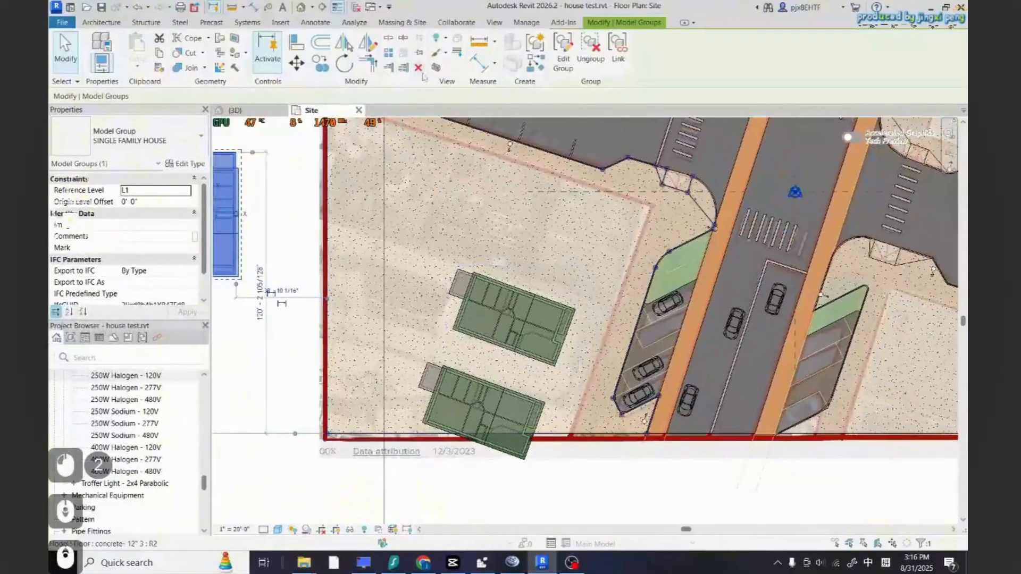
click(320, 66)
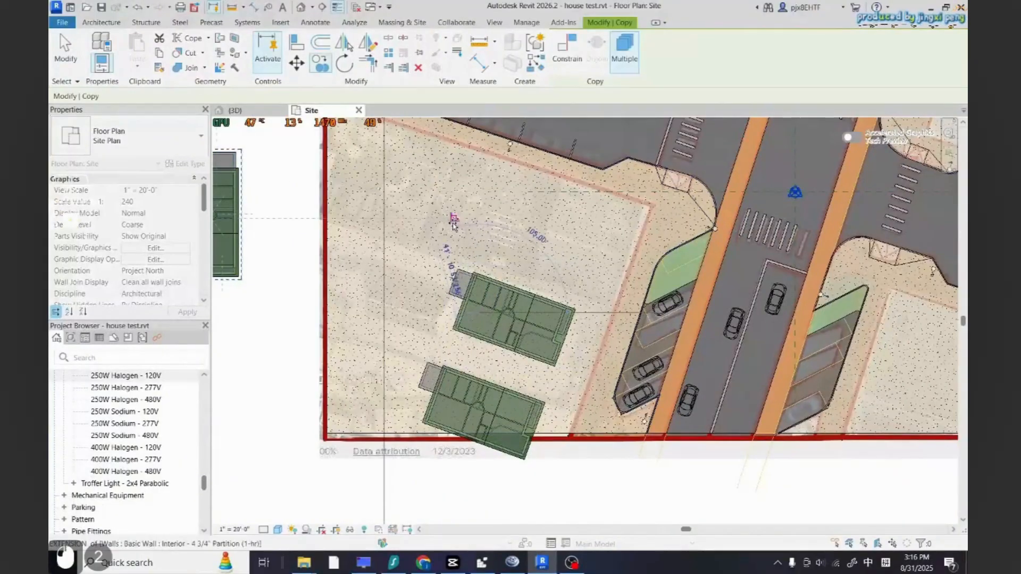
click(491, 225)
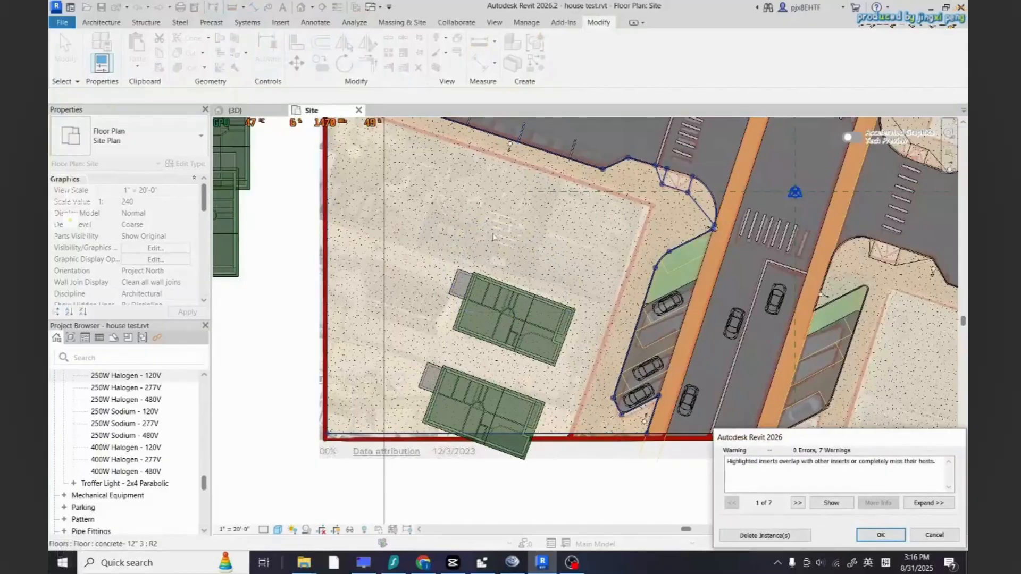
key(Escape)
key(Escape)
key(Escape)
click(512, 320)
click(319, 64)
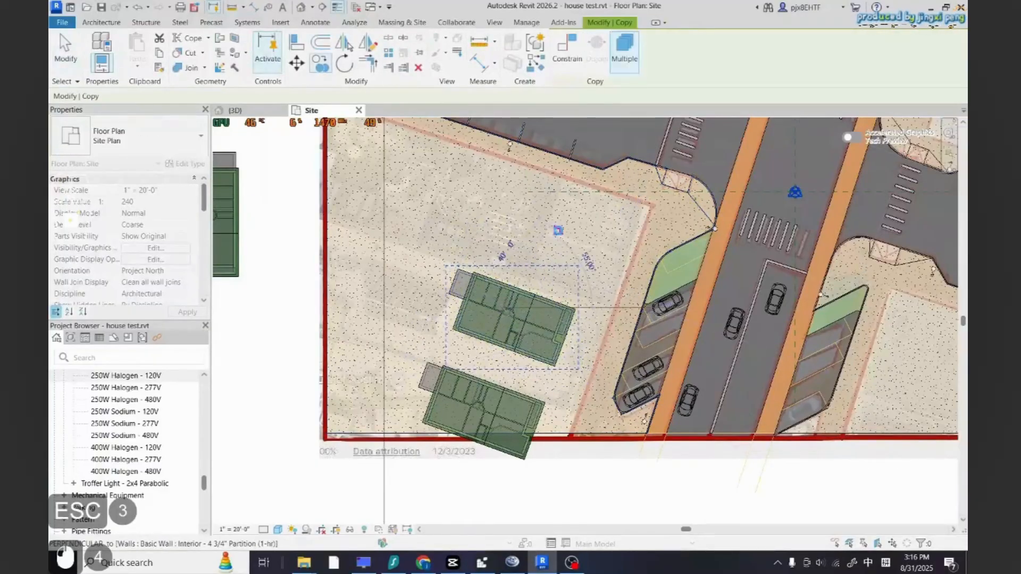
click(557, 230)
scroll(555, 248, up, 2)
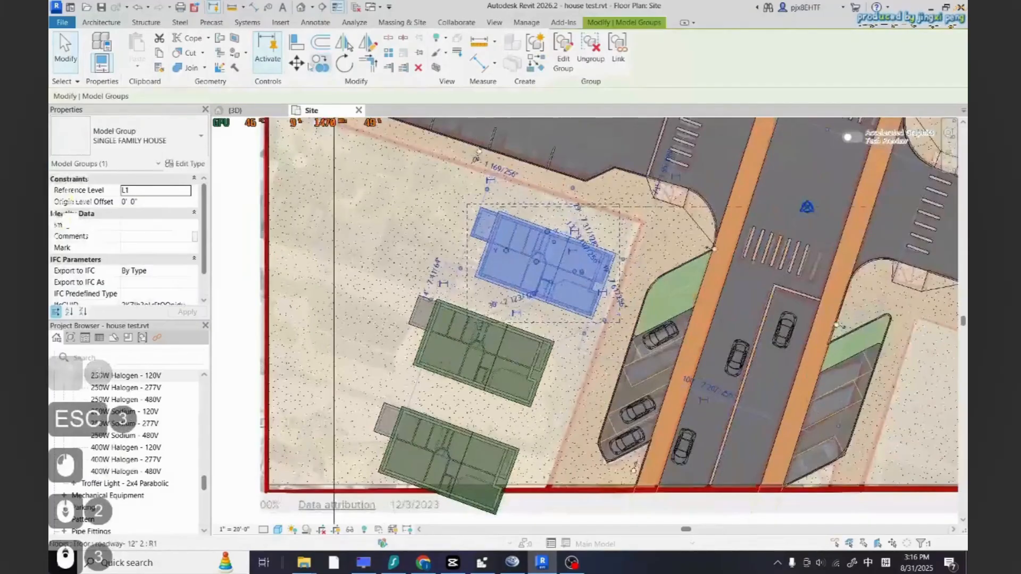
scroll(590, 287, up, 2)
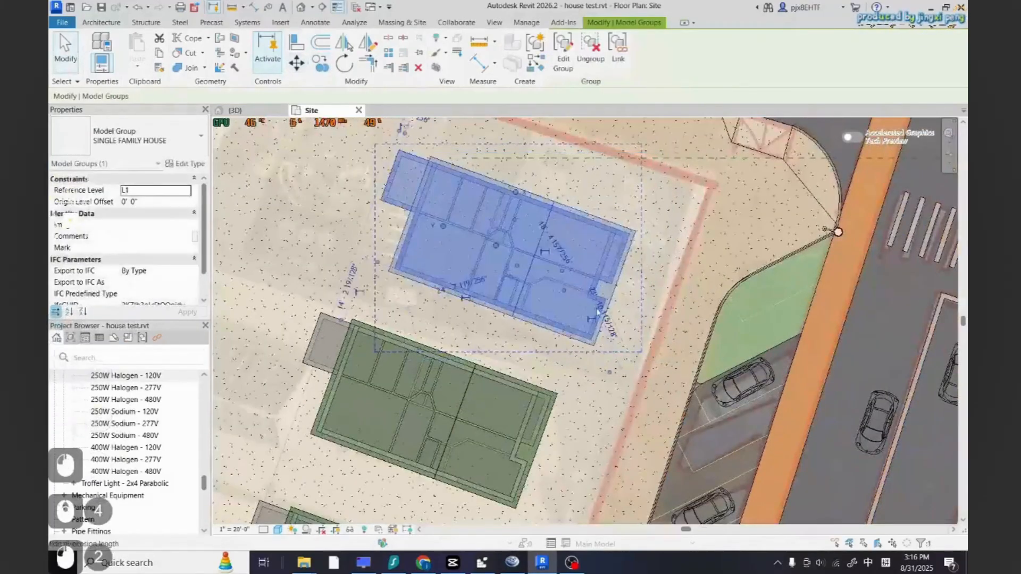
Align the new house with the row of houses along the west road
click(598, 312)
key(Escape)
key(Escape)
click(595, 294)
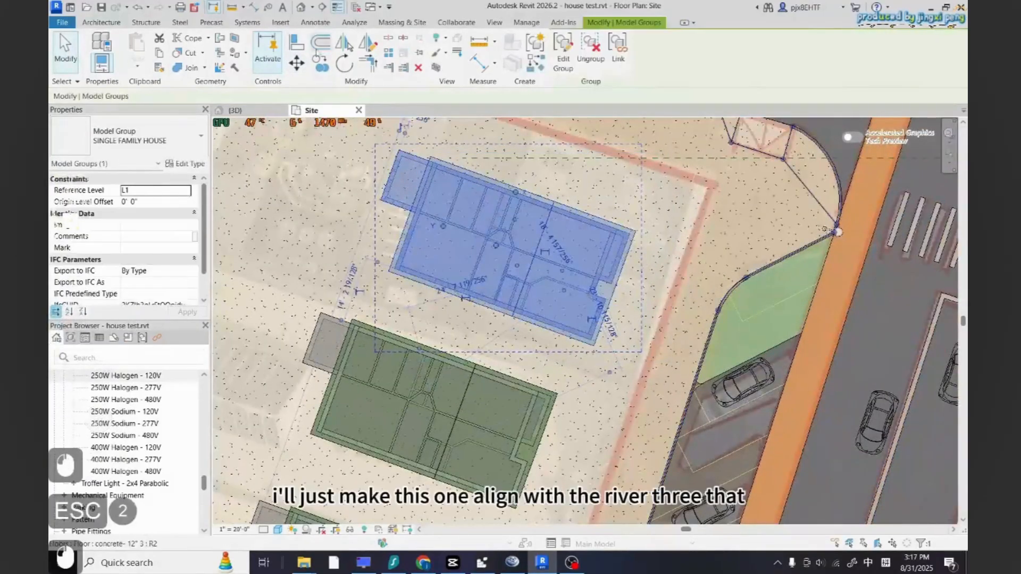
key(a)
key(l)
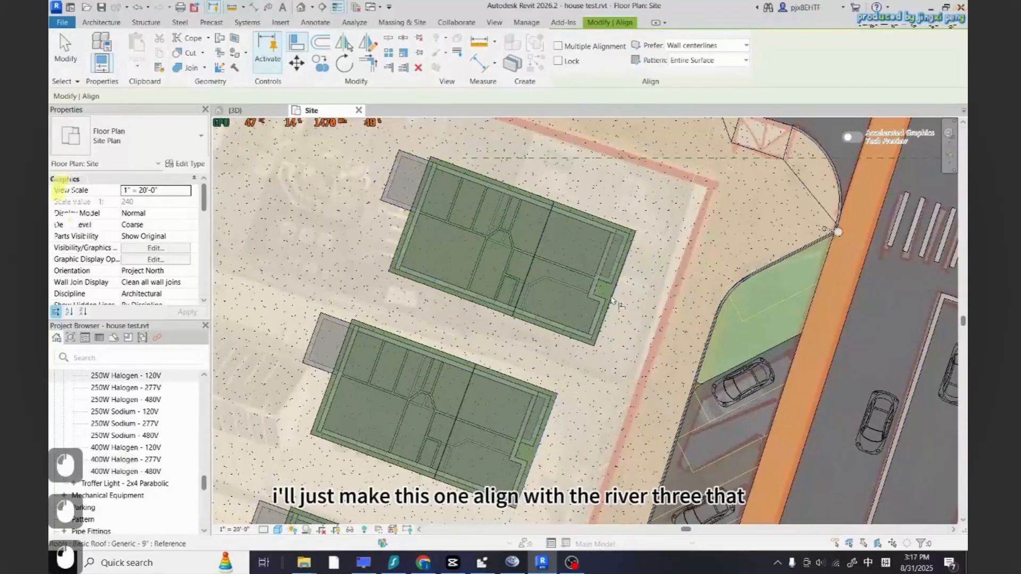
click(612, 301)
key(Escape)
key(Escape)
key(Escape)
Review the three houses in the 3D view, then return to the site plan
scroll(479, 362, down, 8)
scroll(457, 356, up, 5)
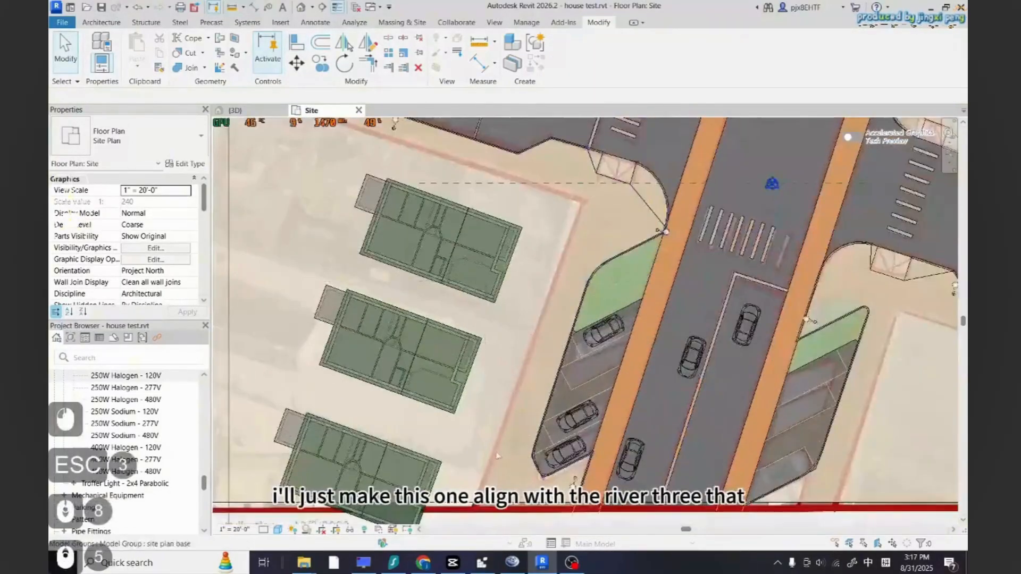
scroll(497, 456, down, 3)
click(234, 110)
shift+middle_drag(372, 287, 313, 319)
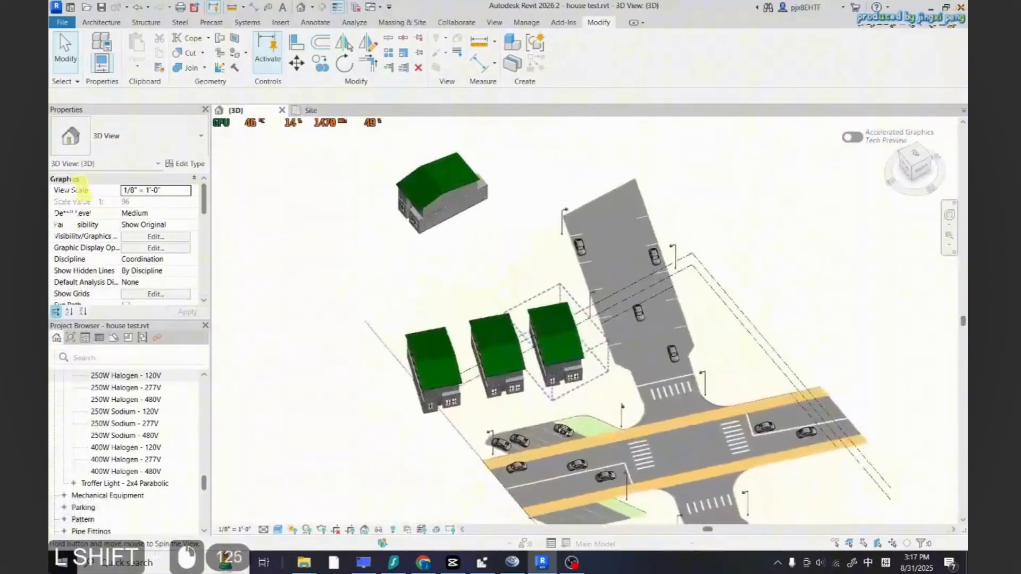
shift+middle_drag(524, 336, 515, 280)
scroll(548, 406, up, 6)
shift+middle_drag(547, 412, 553, 462)
scroll(553, 457, down, 2)
click(311, 111)
scroll(418, 319, down, 4)
scroll(421, 331, up, 5)
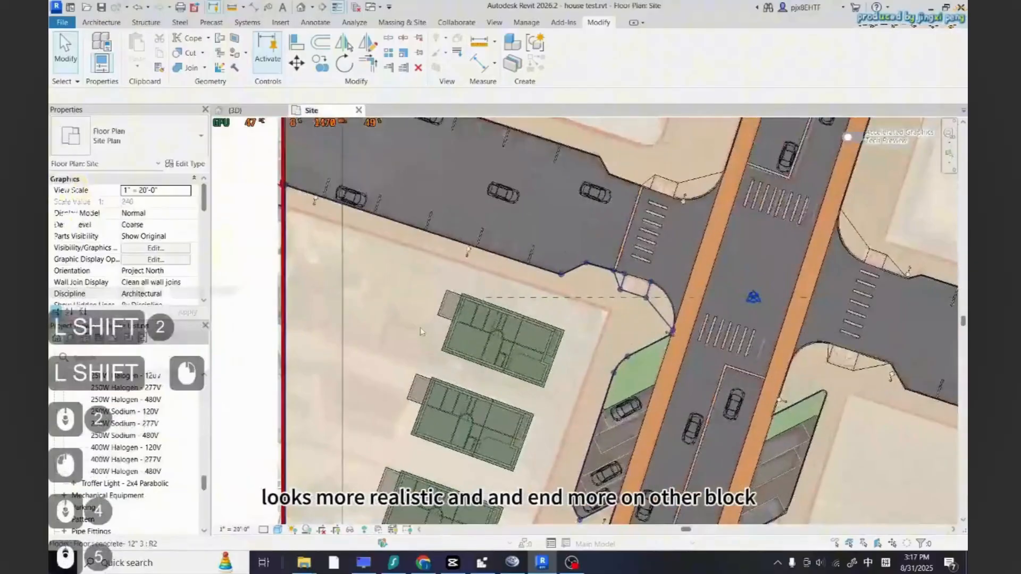
scroll(421, 331, down, 4)
scroll(446, 351, up, 2)
Copy a house across the west road into the northwest parcel
click(478, 336)
scroll(488, 367, down, 4)
scroll(519, 265, up, 3)
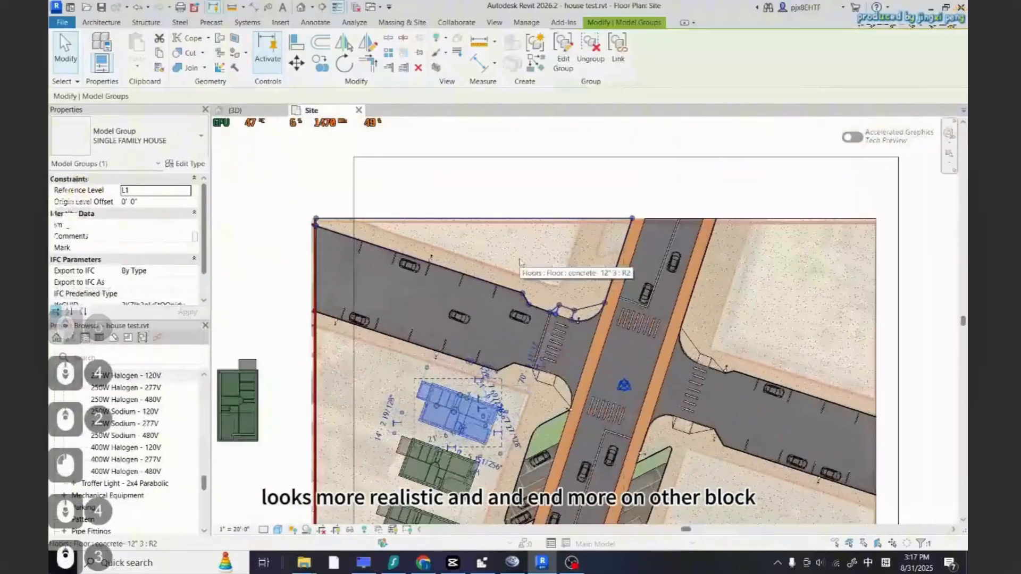
scroll(605, 228, down, 2)
click(320, 63)
scroll(520, 380, up, 7)
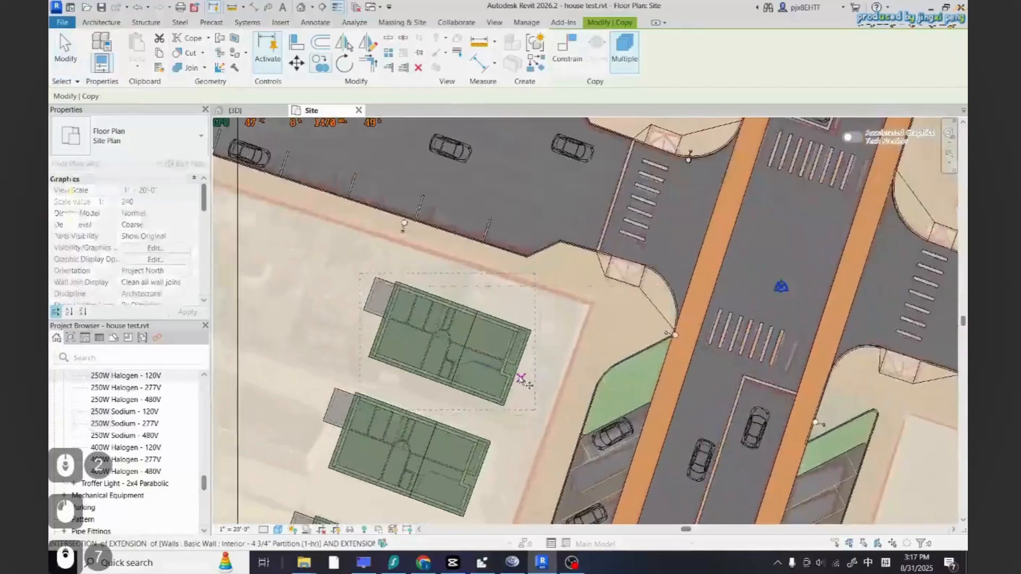
scroll(493, 436, down, 4)
scroll(577, 186, up, 4)
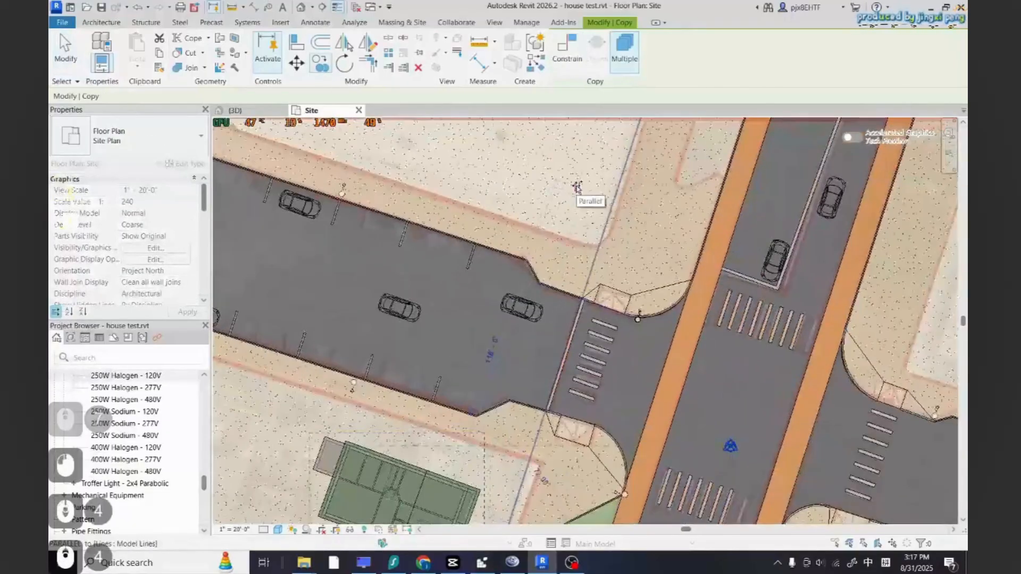
click(576, 186)
scroll(416, 249, down, 7)
key(Escape)
key(Escape)
key(Escape)
key(Escape)
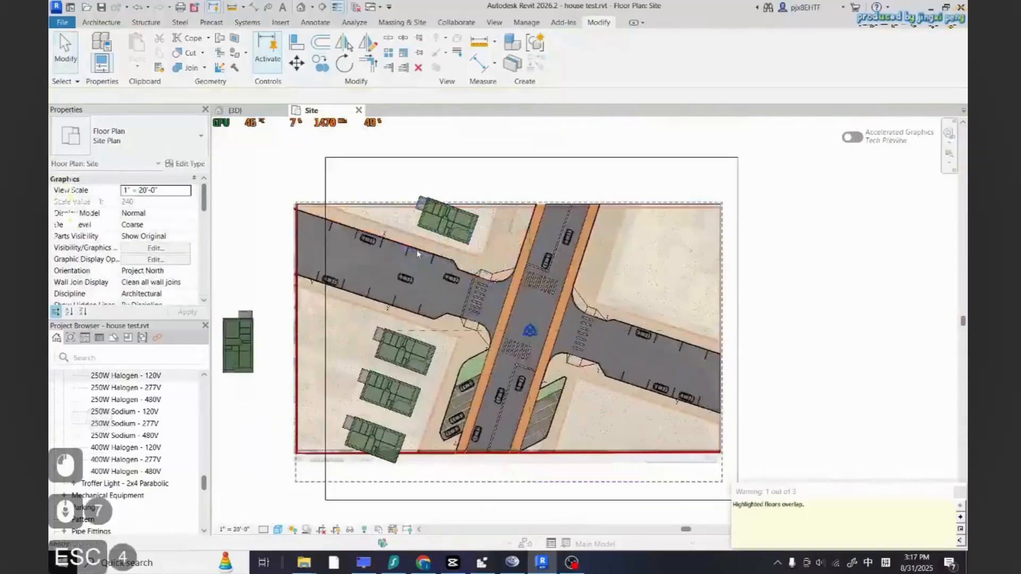
Copy a house into the southeast parcel beside the intersection
click(405, 389)
click(320, 64)
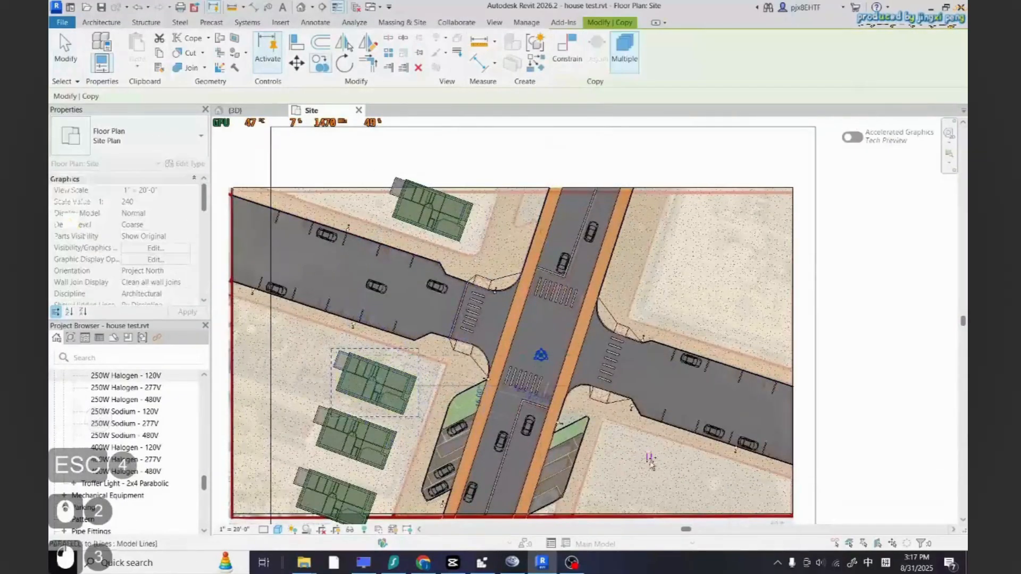
click(663, 469)
key(Escape)
key(Escape)
Rotate the southeast house so it sits parallel to the east road
click(663, 468)
click(344, 63)
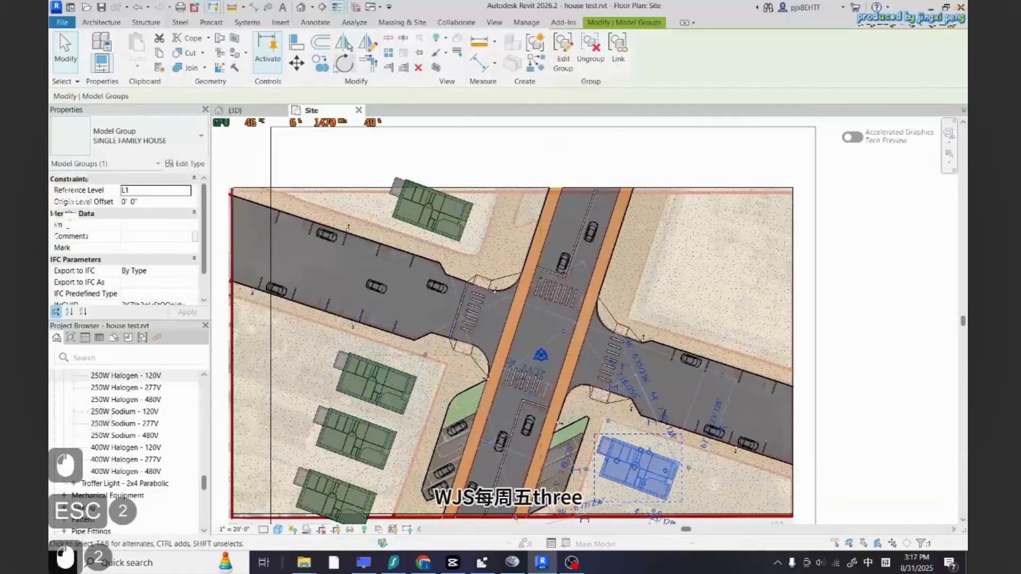
click(617, 46)
click(607, 456)
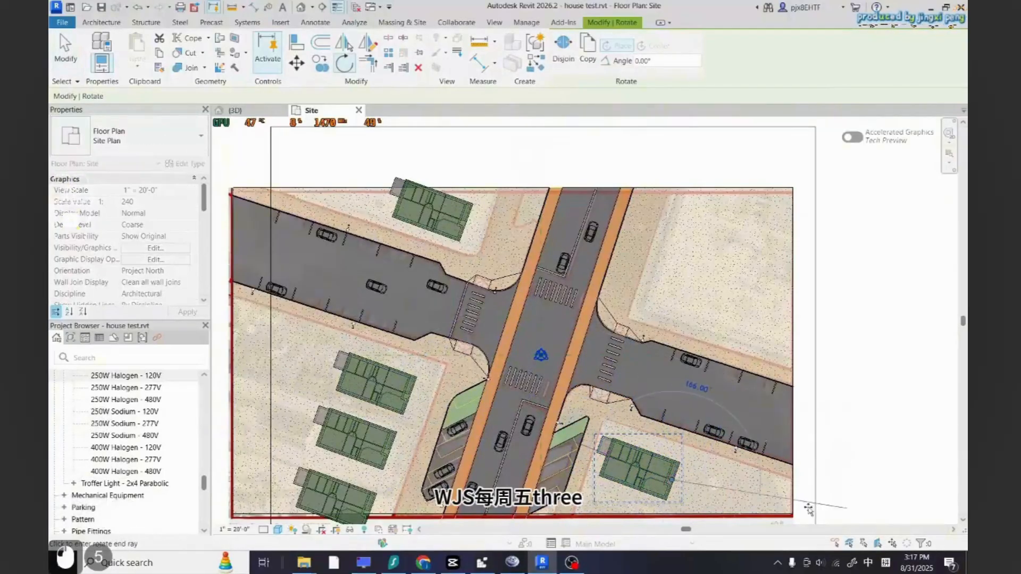
click(769, 525)
key(Escape)
key(Escape)
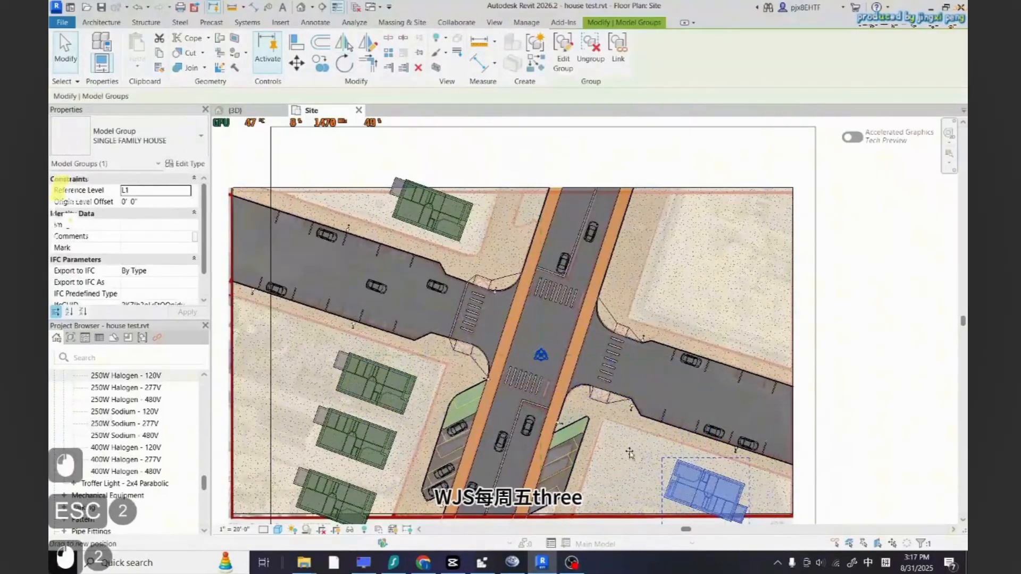
Copy the rotated house to place a second one in the southeast parcel
scroll(611, 404, down, 5)
key(Escape)
scroll(574, 328, up, 2)
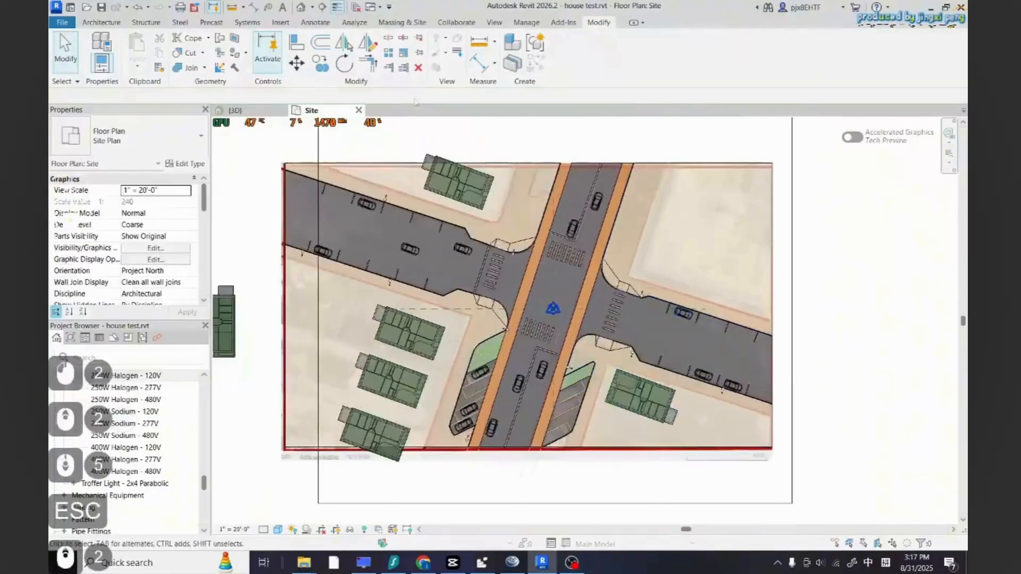
scroll(600, 383, up, 5)
scroll(640, 364, down, 3)
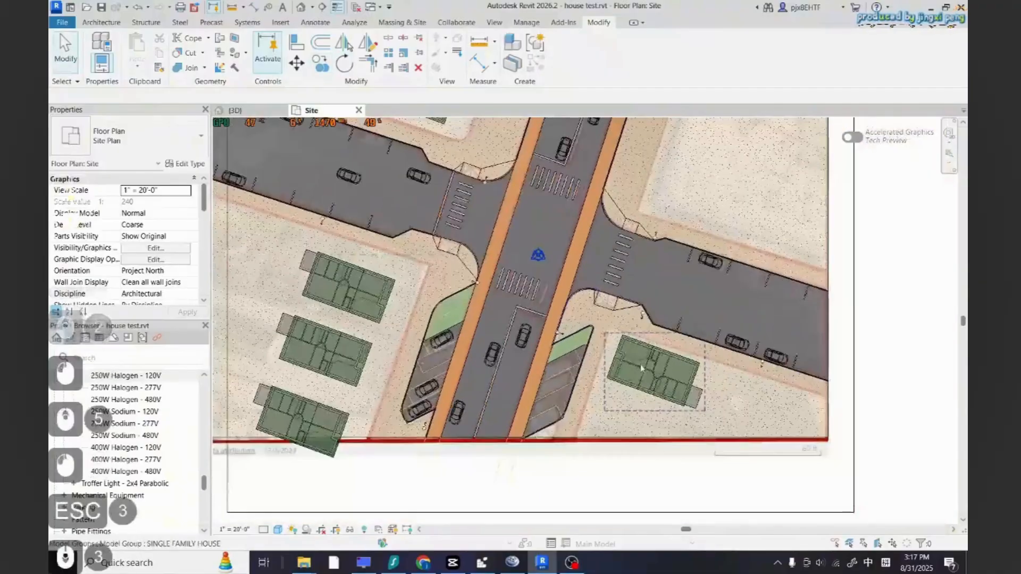
click(640, 364)
click(321, 63)
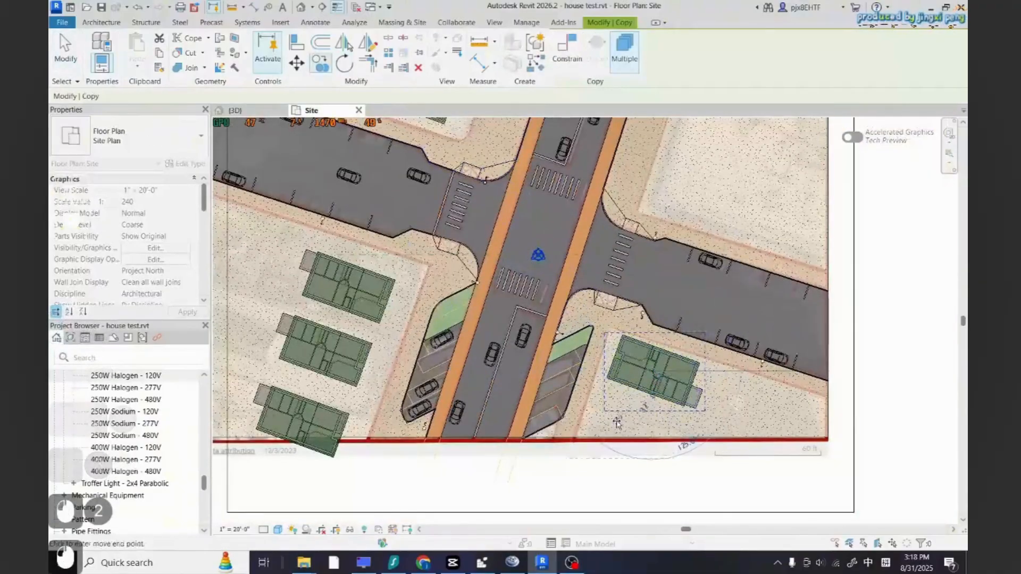
click(629, 431)
scroll(628, 431, down, 4)
key(Escape)
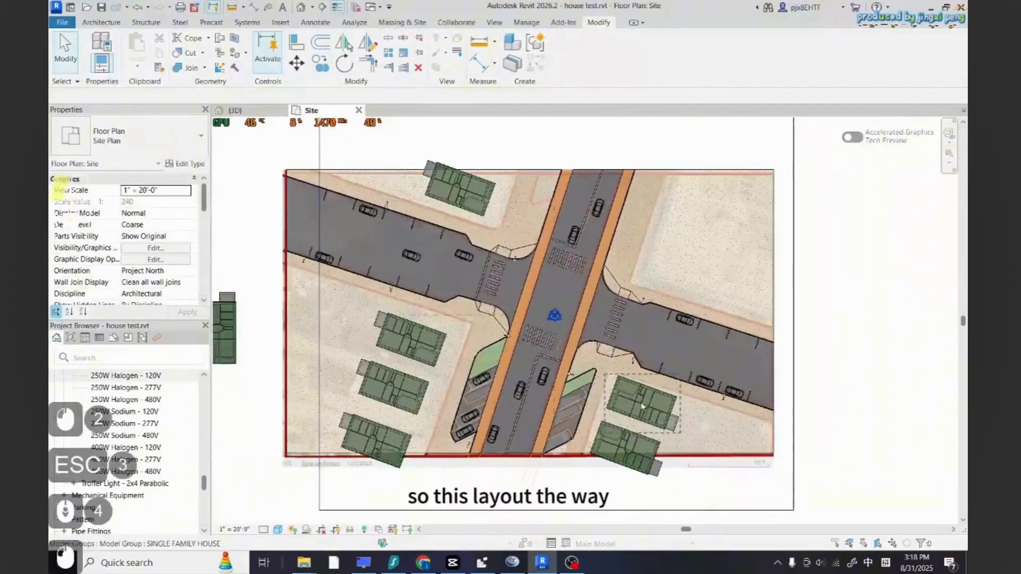
Copy a house up into the northeast parcel
click(320, 65)
click(646, 405)
scroll(681, 250, up, 4)
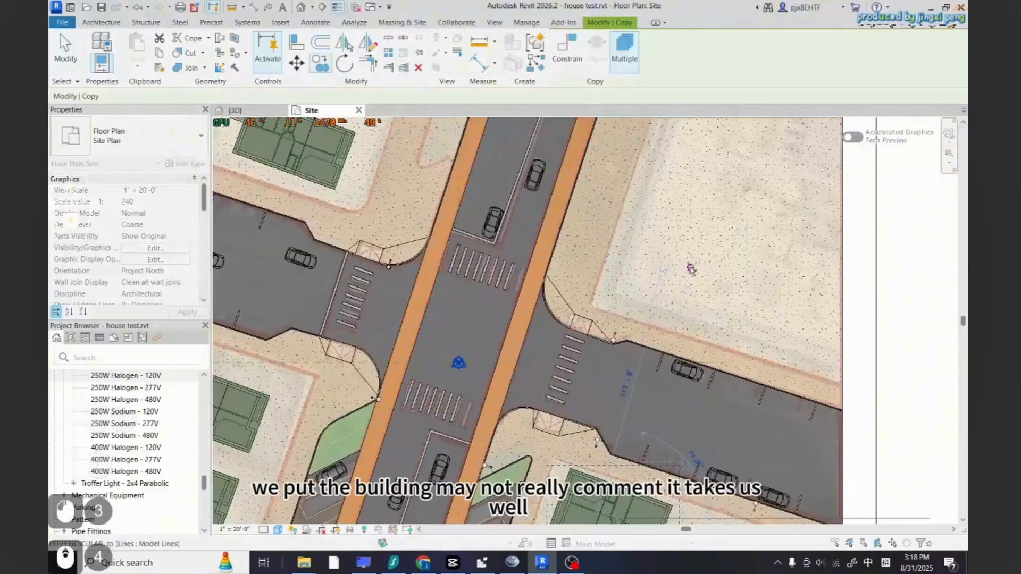
scroll(688, 268, down, 4)
scroll(670, 271, up, 3)
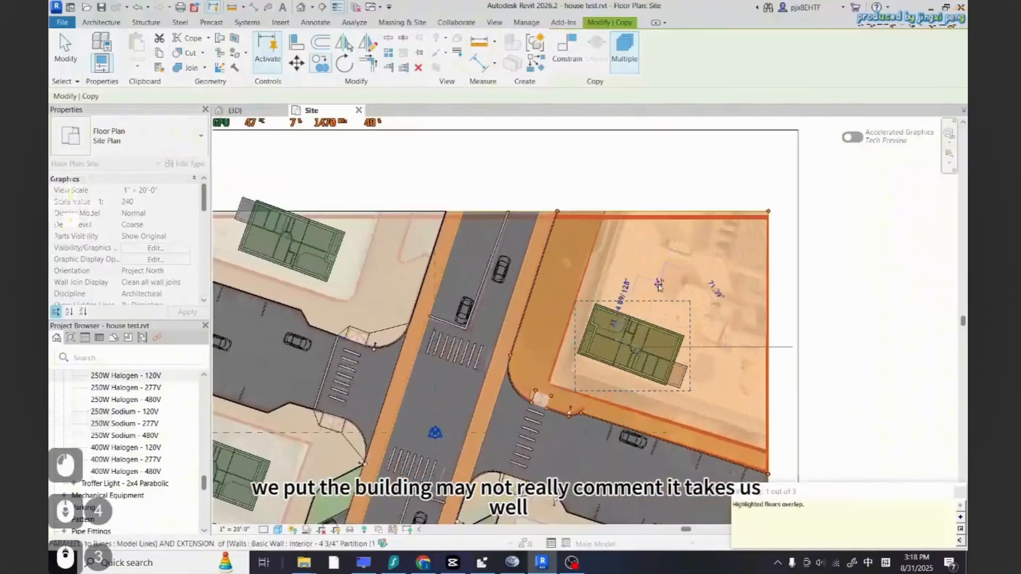
click(667, 271)
key(Escape)
scroll(705, 279, down, 5)
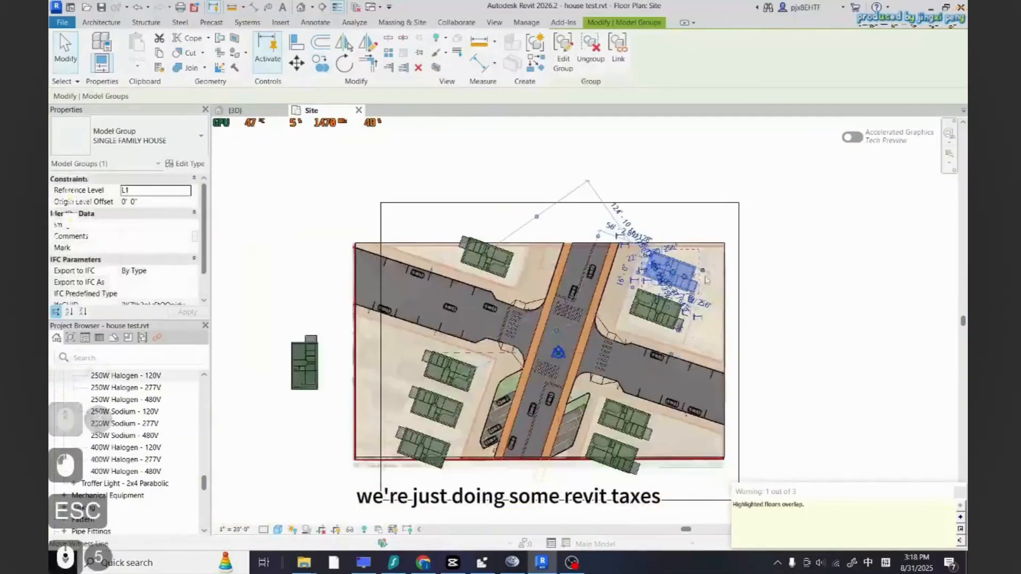
scroll(706, 279, up, 3)
key(Escape)
scroll(702, 277, down, 3)
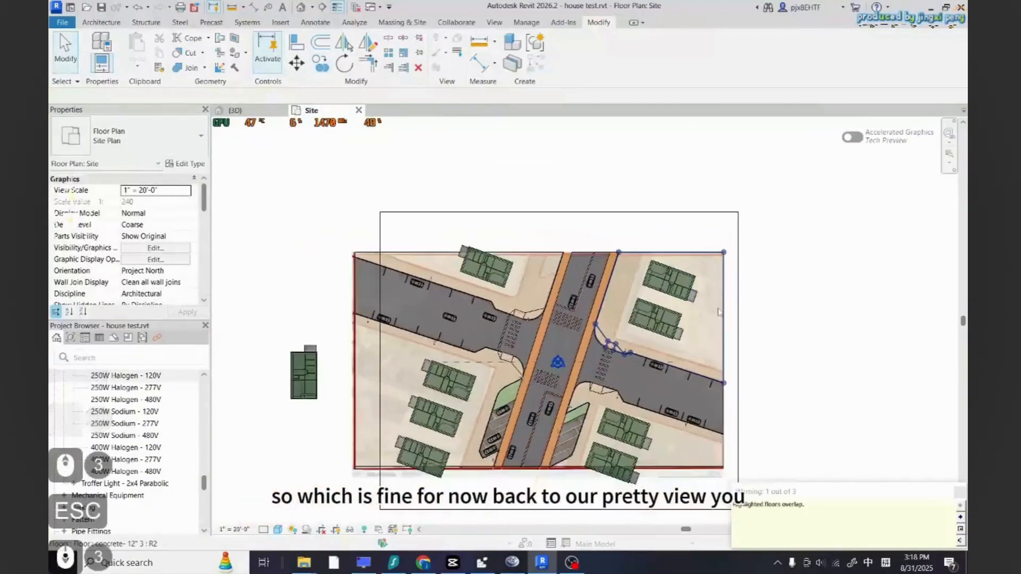
scroll(672, 367, up, 1)
scroll(672, 367, up, 1)
Switch to the 3D view and orbit to review the houses around the intersection
click(249, 111)
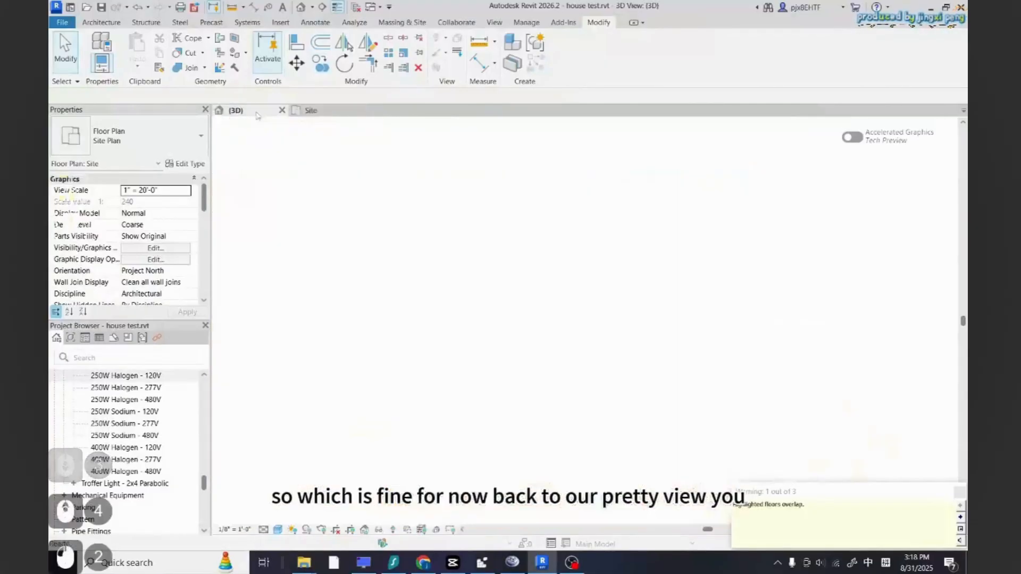
scroll(447, 287, down, 6)
scroll(473, 341, up, 4)
shift+middle_drag(479, 362, 468, 297)
scroll(505, 318, up, 2)
scroll(505, 319, down, 2)
scroll(481, 305, up, 2)
scroll(482, 304, up, 1)
scroll(481, 304, down, 2)
scroll(558, 323, up, 2)
scroll(557, 323, down, 2)
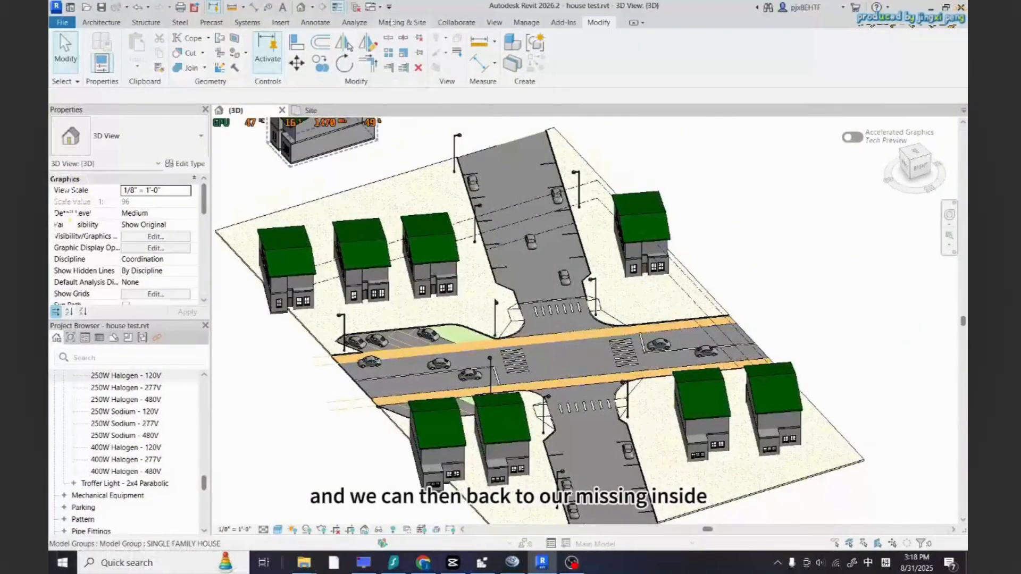
Start the Site Component tool and search its type list for trees
click(409, 23)
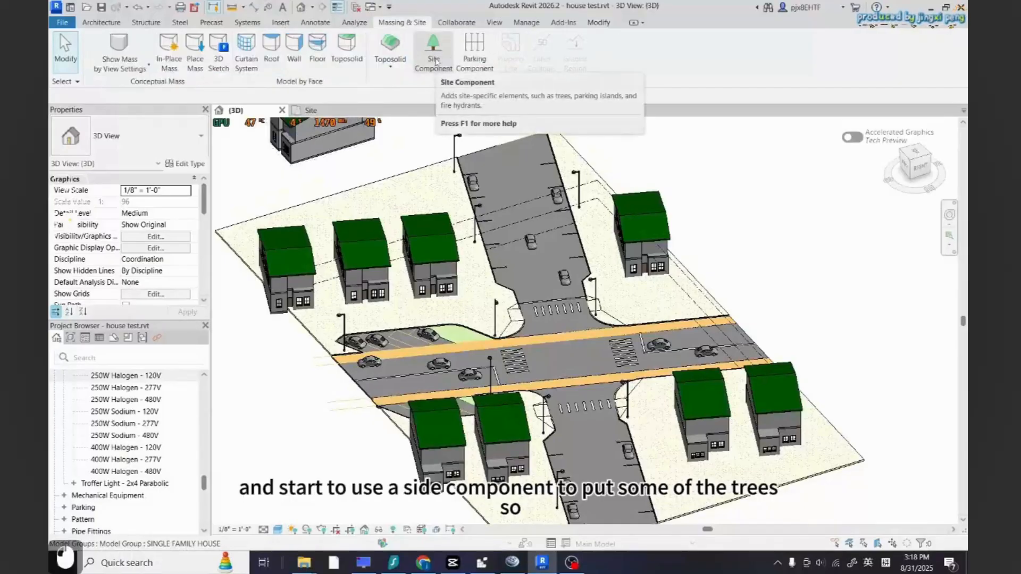
click(432, 53)
click(123, 136)
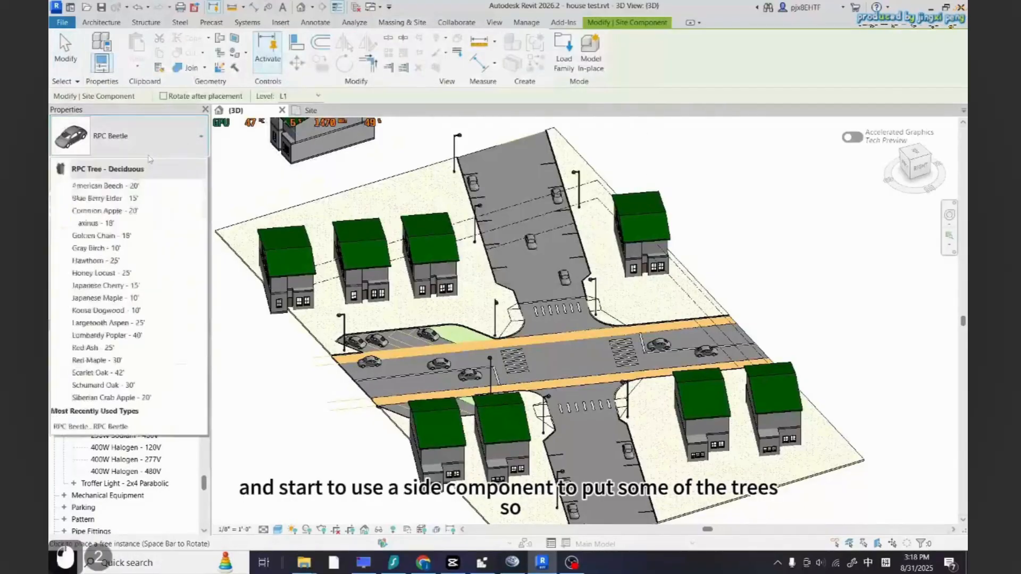
text(tre)
key(BackSpace)
key(BackSpace)
key(ctrl+space)
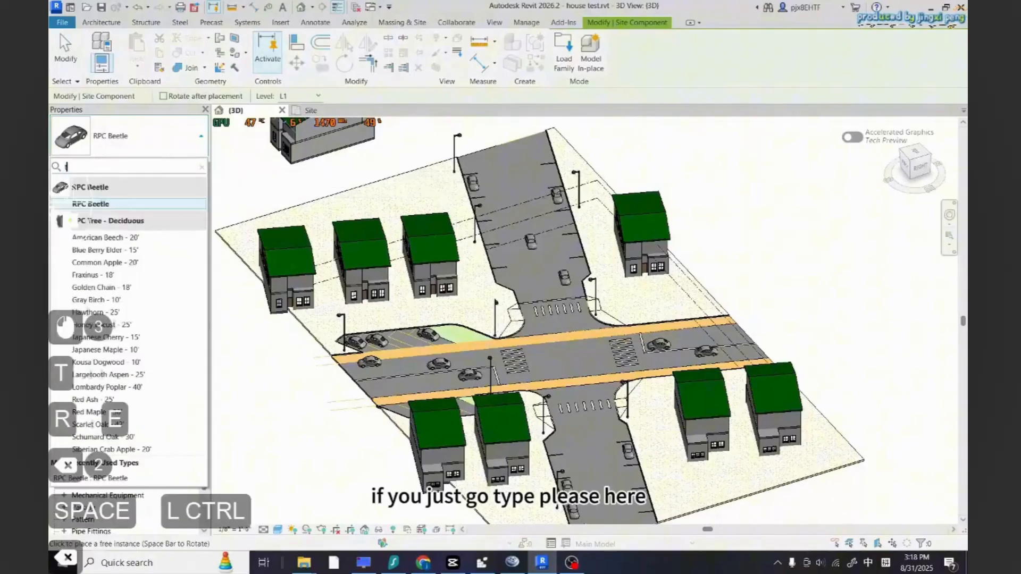
text(trees)
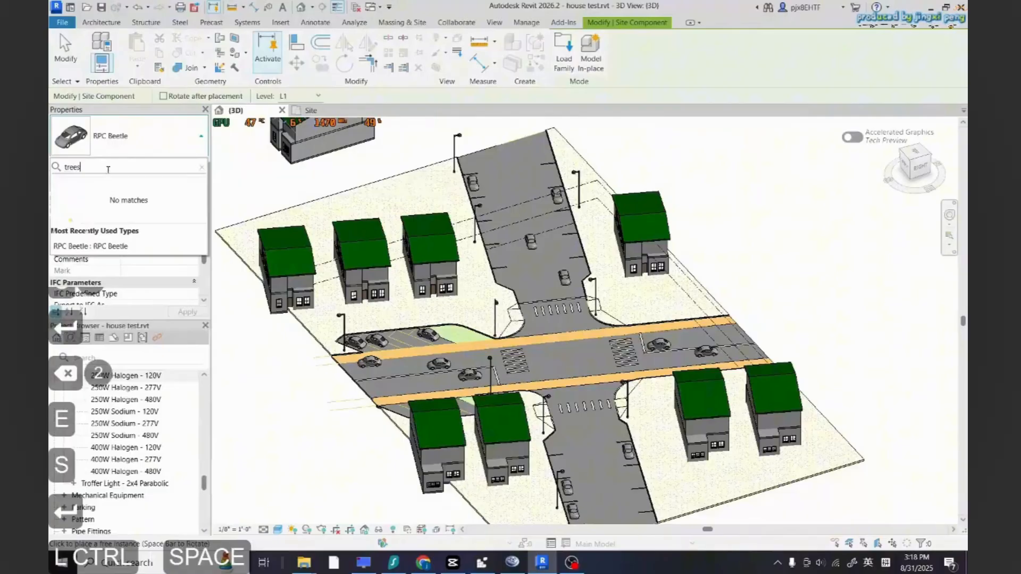
key(BackSpace)
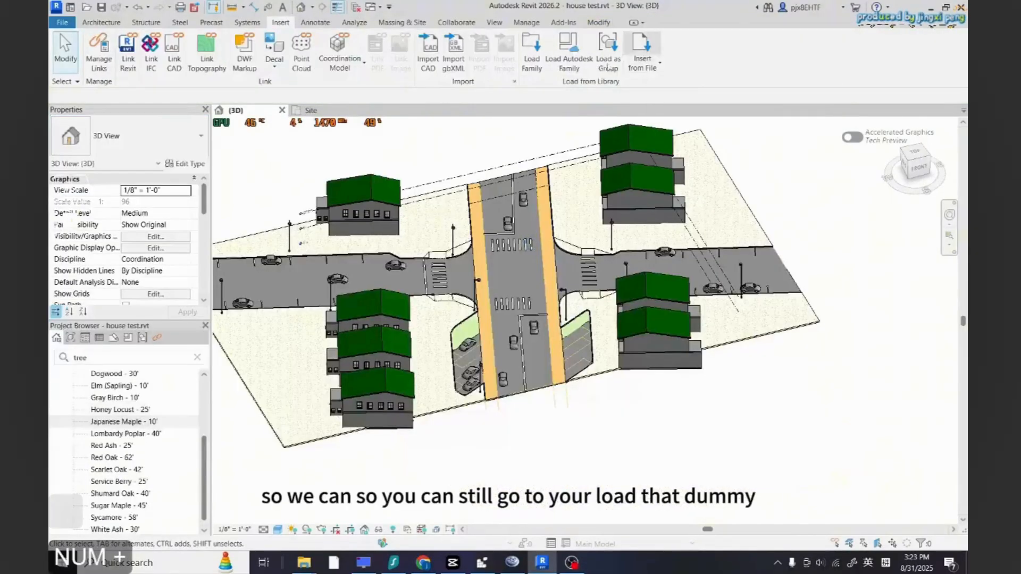
Load the RPC Tree - Deciduous family from the Autodesk library, overwriting the existing version
click(568, 53)
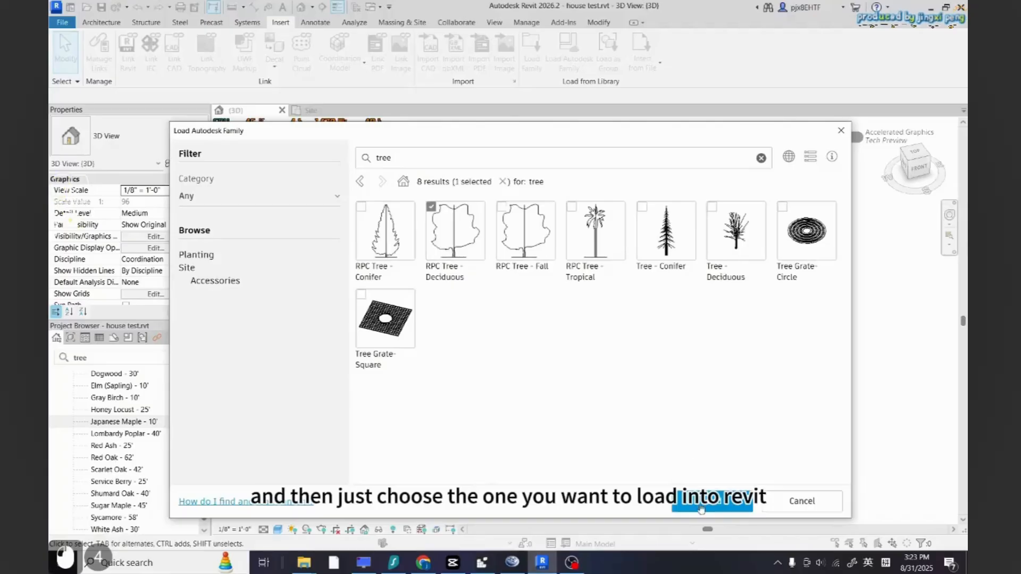
click(685, 512)
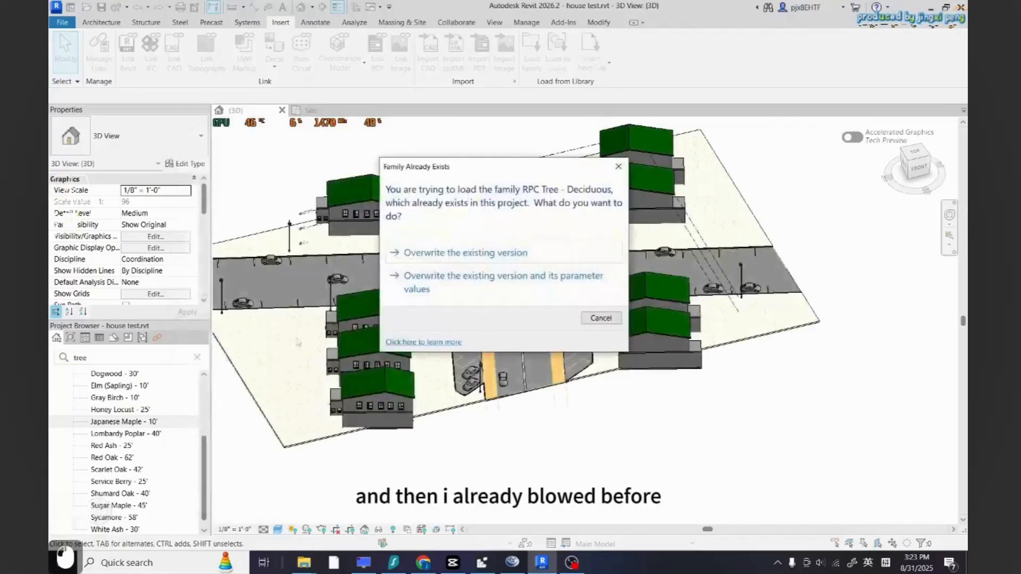
click(499, 253)
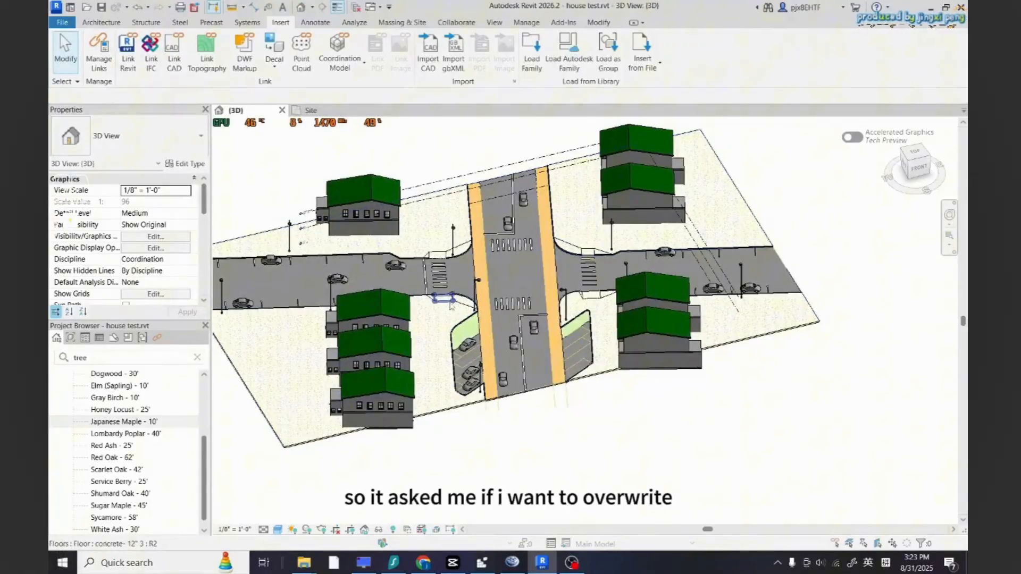
Browse the tree families in the project browser and pick the Red Maple - 30' type
click(92, 363)
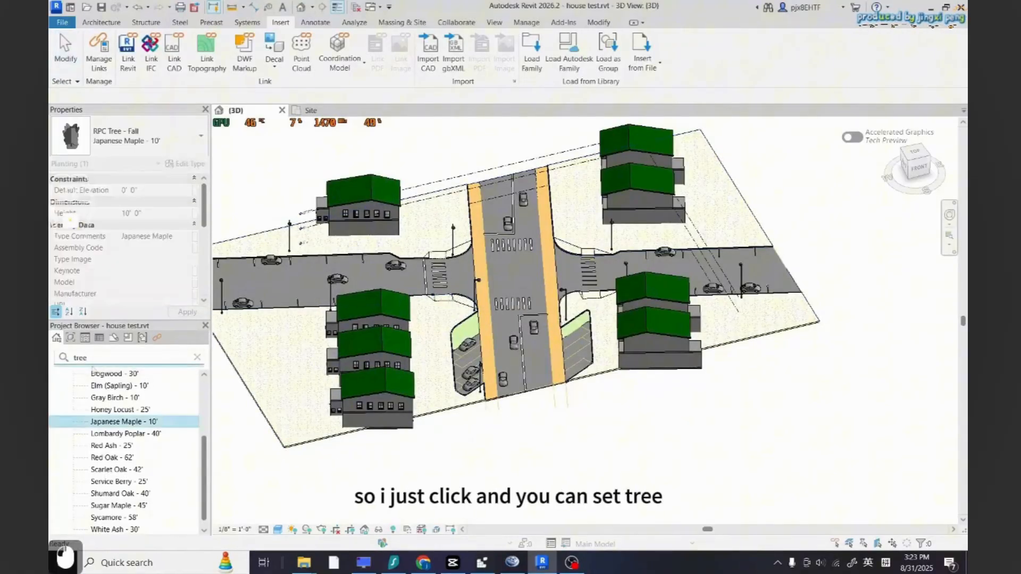
drag(206, 464, 208, 428)
double_click(140, 423)
scroll(148, 454, down, 4)
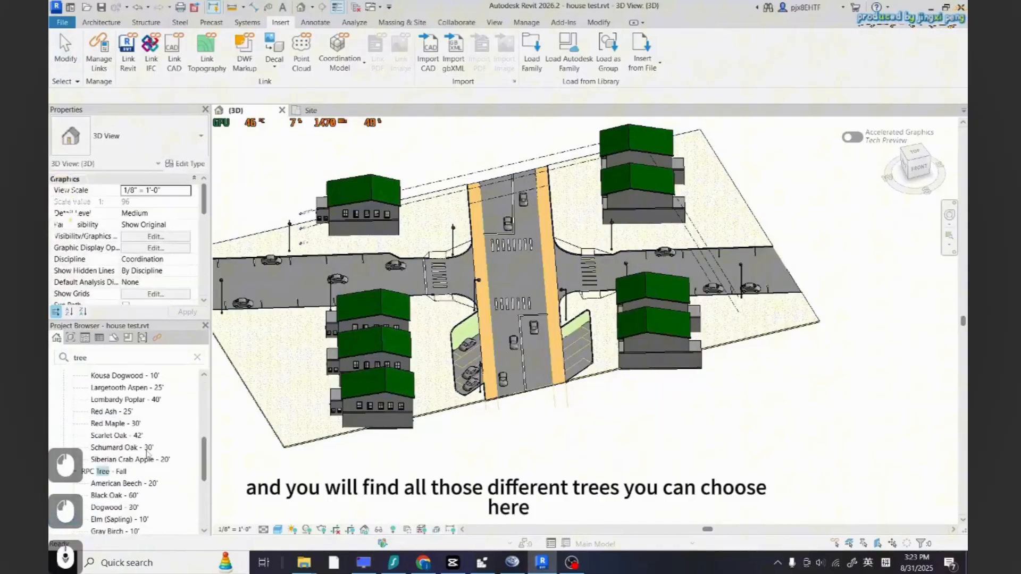
click(153, 424)
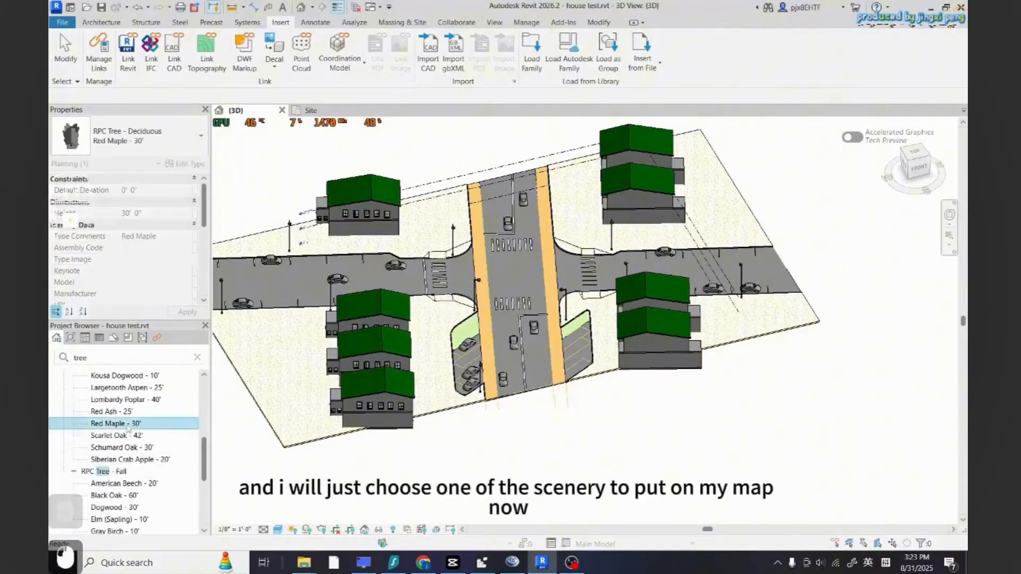
scroll(155, 434, up, 5)
scroll(149, 441, down, 5)
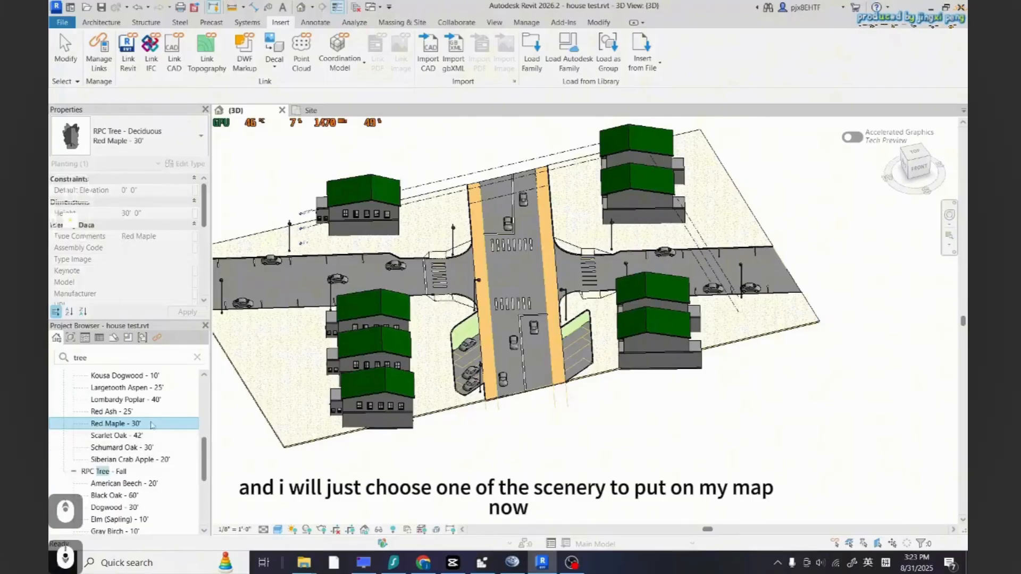
scroll(152, 428, up, 5)
scroll(142, 440, down, 5)
In the site plan, place a Red Maple - 30' tree at the southwest corner beside the north-south road's curb
click(311, 111)
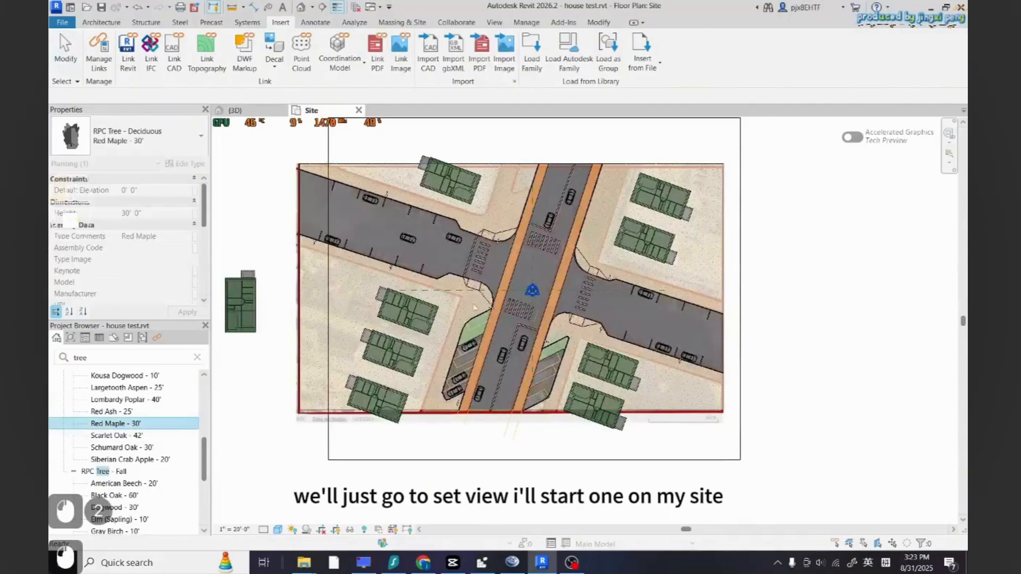
drag(116, 424, 475, 307)
scroll(473, 308, up, 5)
scroll(445, 343, up, 3)
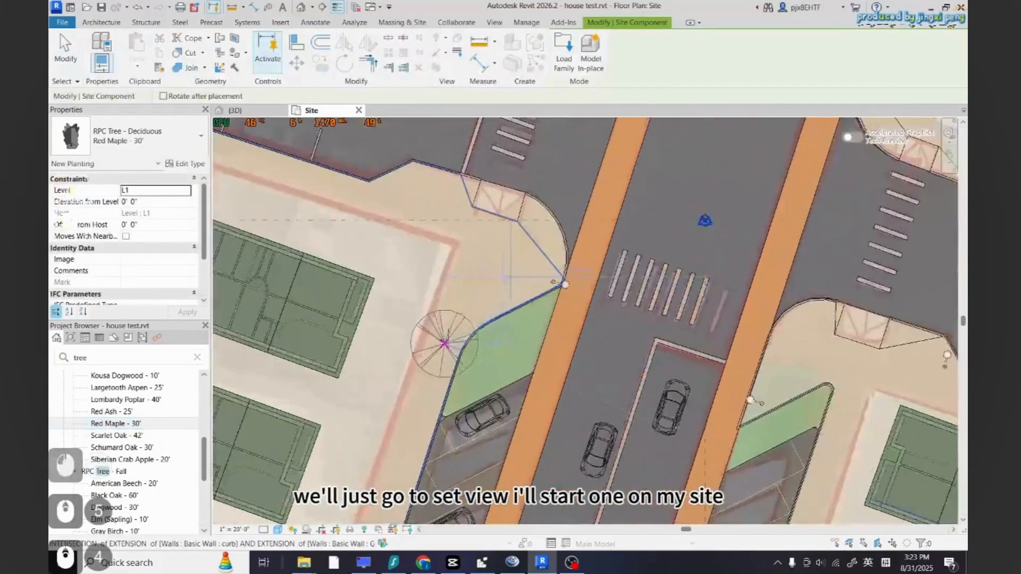
click(451, 323)
key(Escape)
key(Escape)
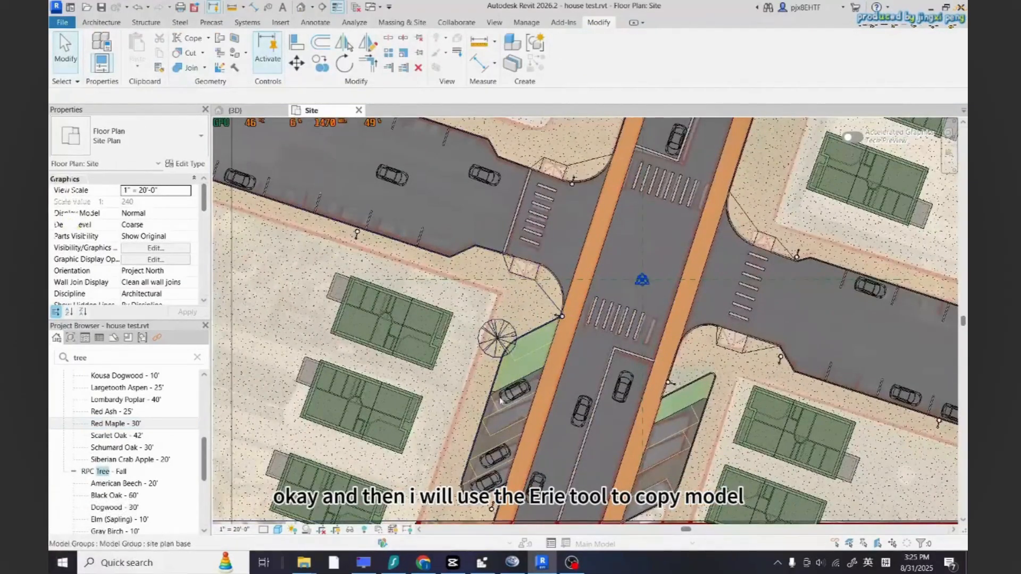
Array the tree along the southwest curb into 4 trees spaced about 26 feet apart
scroll(499, 396, down, 2)
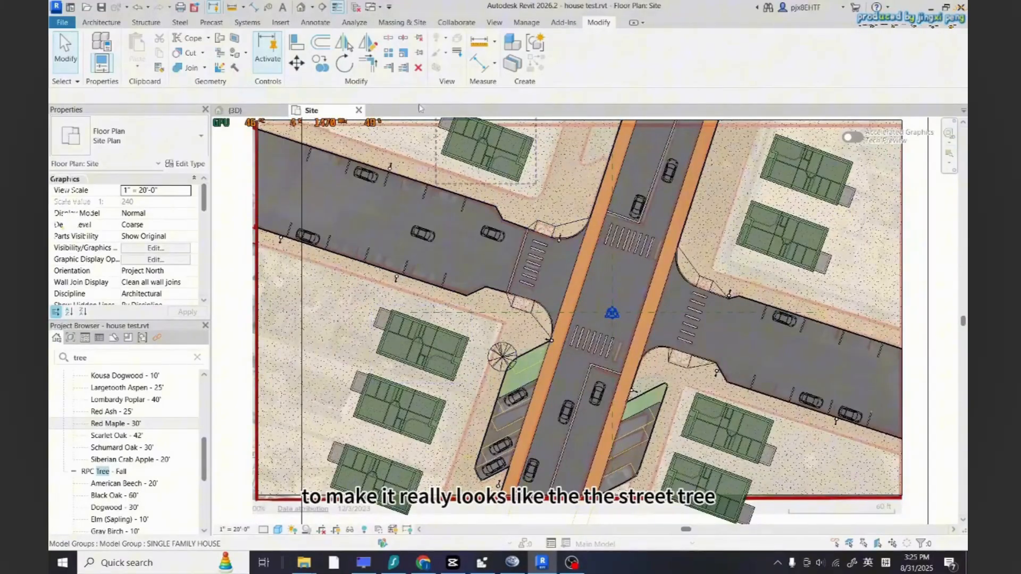
click(502, 356)
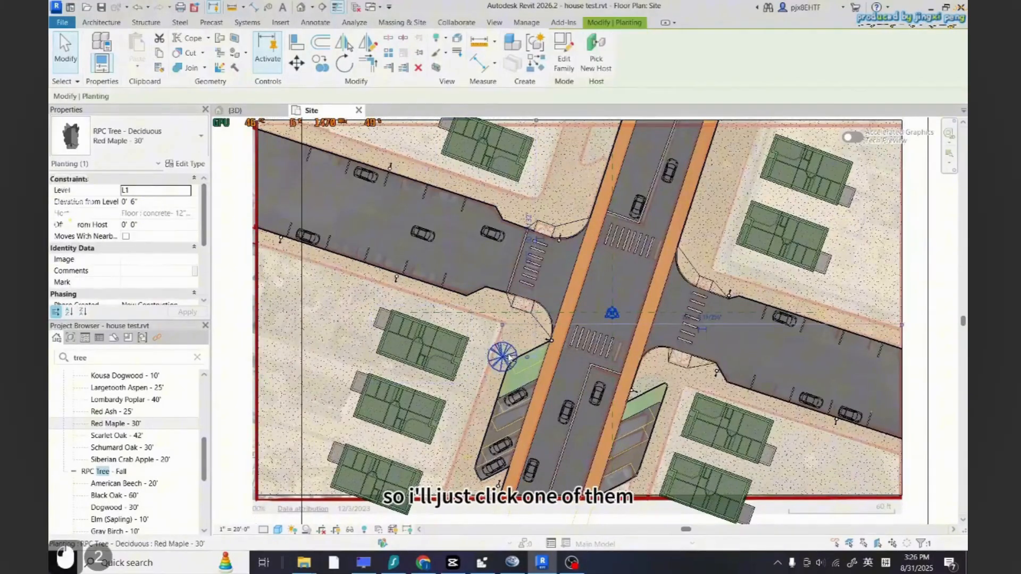
click(388, 53)
scroll(499, 379, up, 4)
click(510, 297)
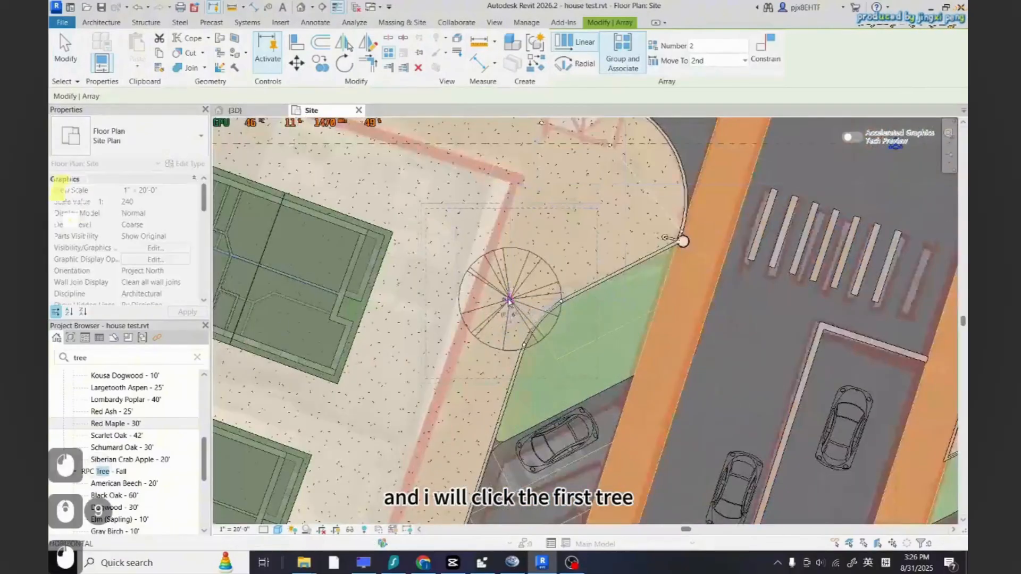
scroll(515, 305, down, 2)
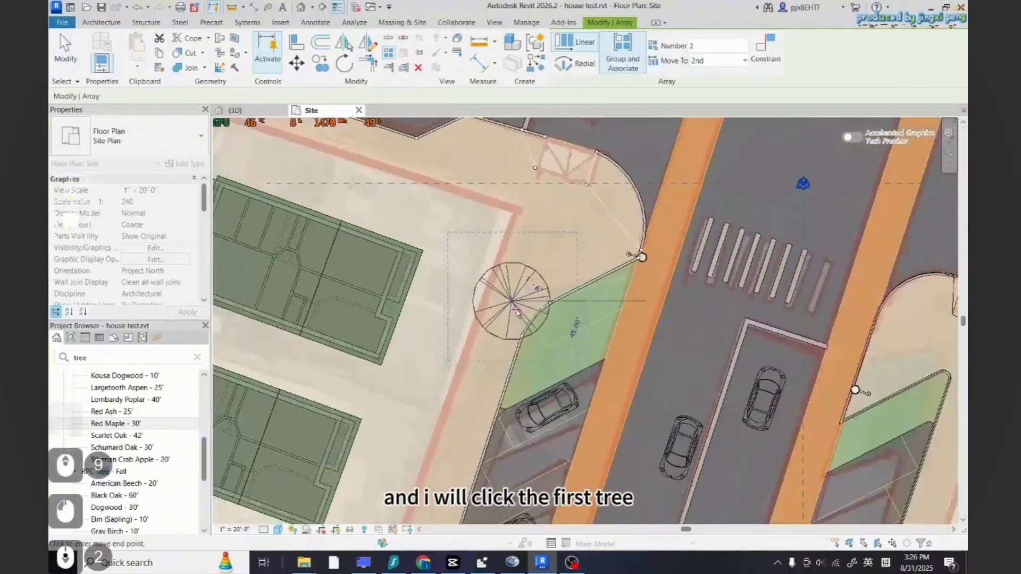
click(476, 416)
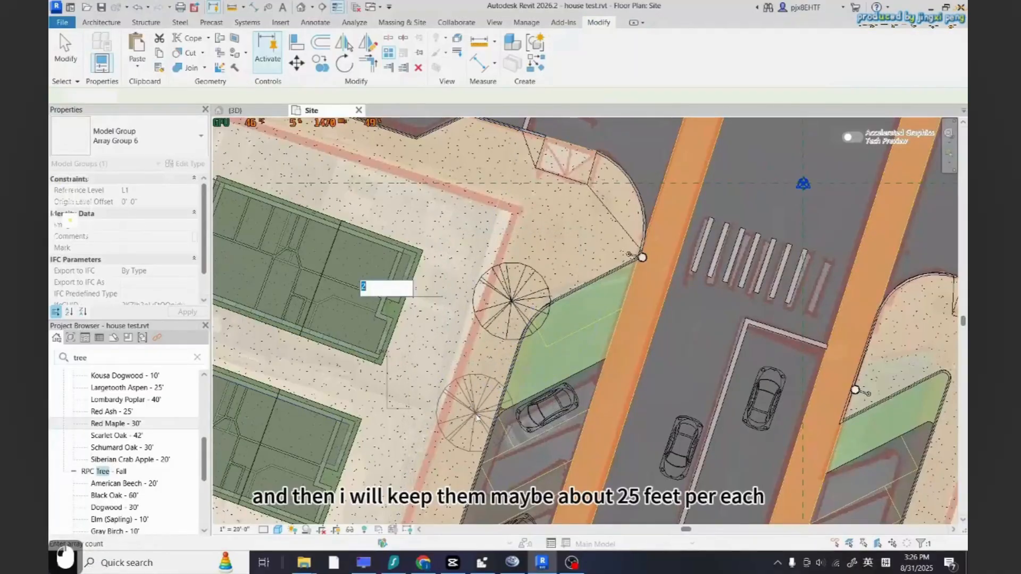
scroll(497, 264, down, 5)
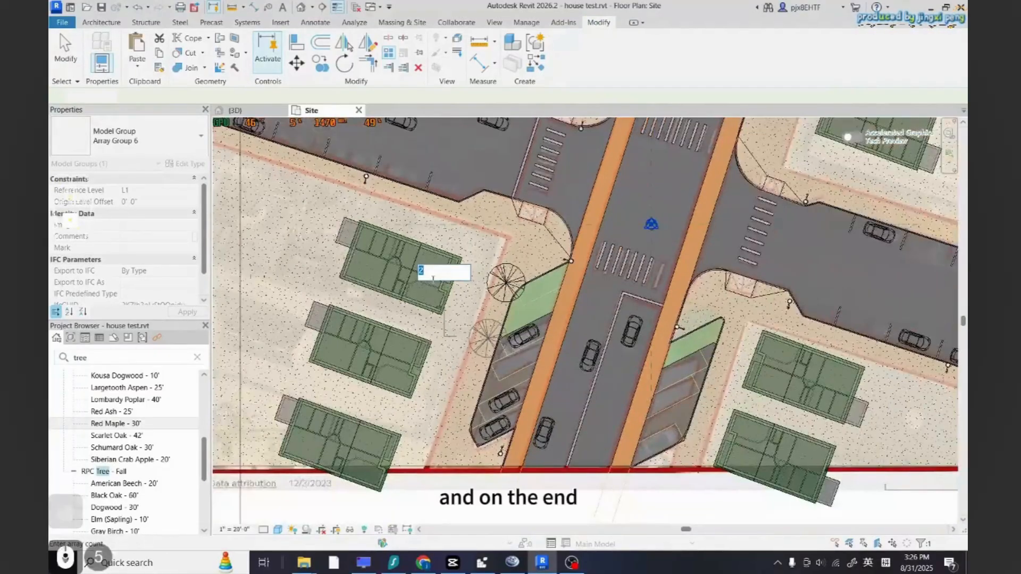
text(4)
key(Return)
key(Escape)
key(Escape)
key(Escape)
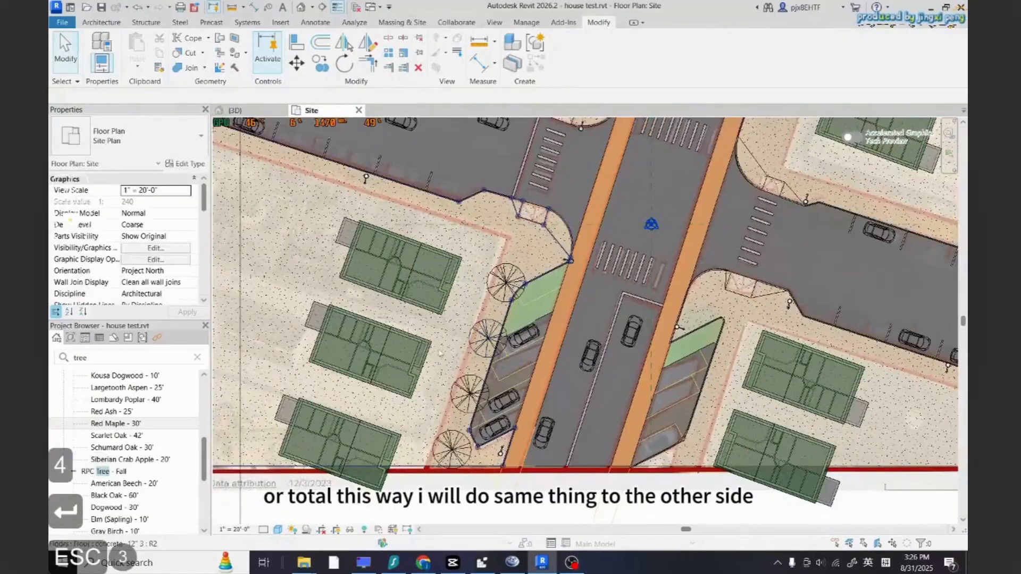
Copy the tree array group to the other side of the road, picking its base point
scroll(524, 329, down, 4)
scroll(481, 314, up, 2)
click(480, 321)
key(c)
key(o)
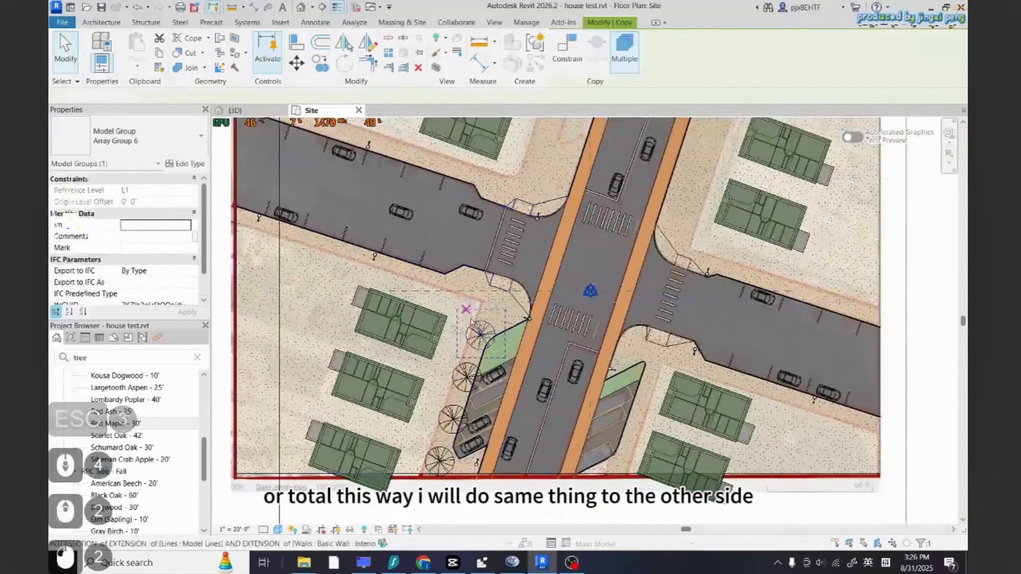
click(480, 334)
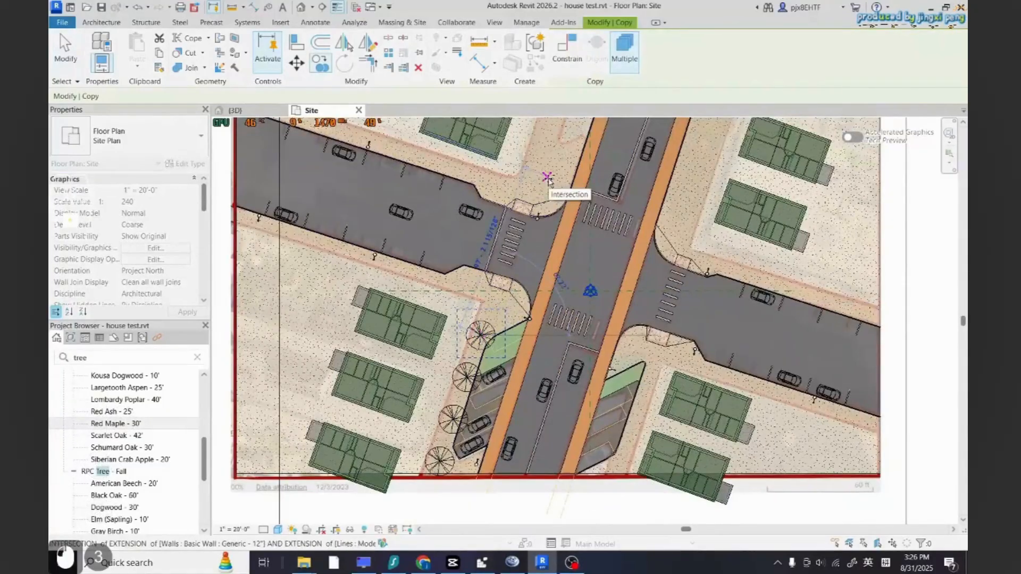
scroll(547, 177, down, 3)
scroll(528, 301, up, 3)
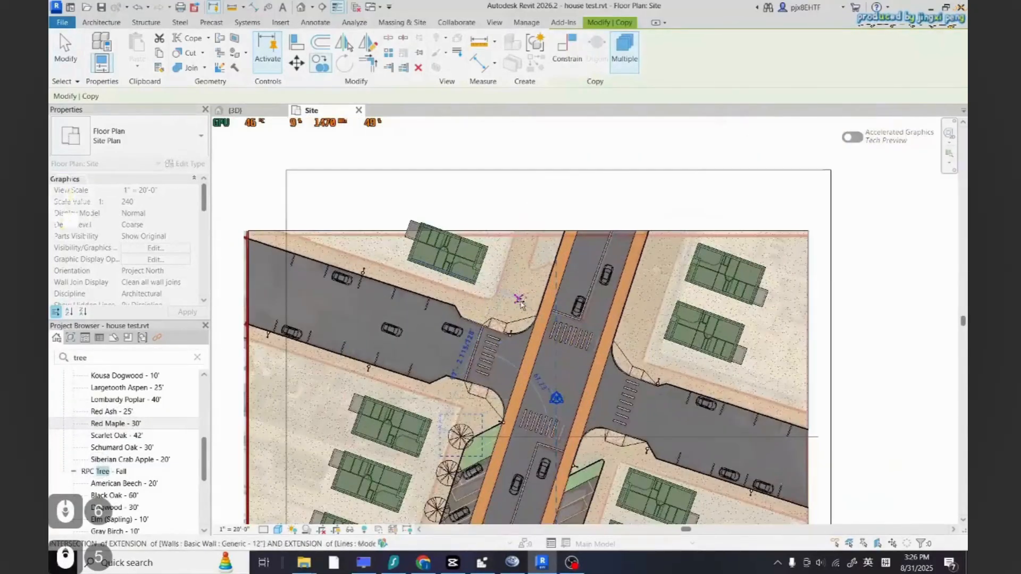
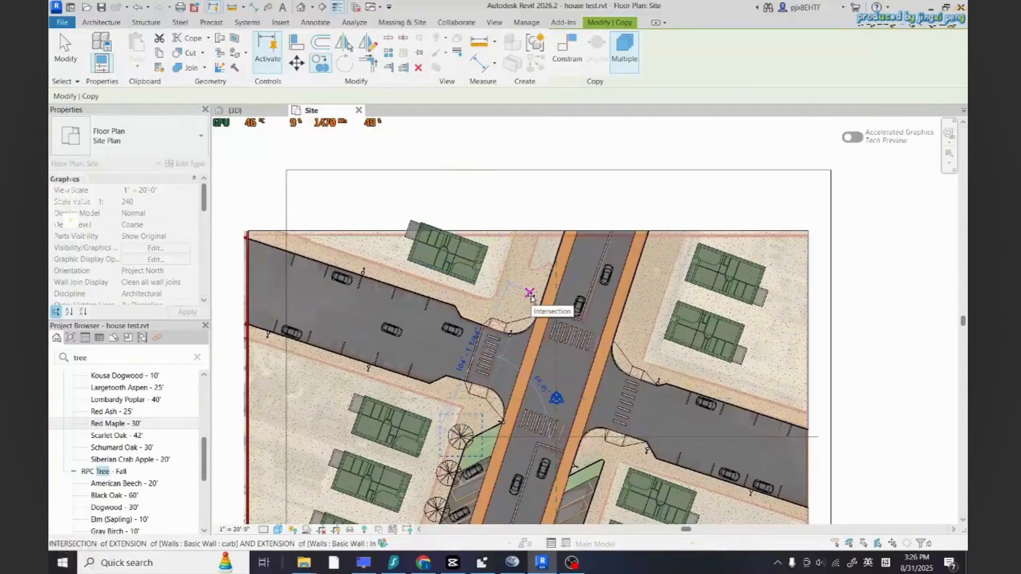
Place copies of the tree group on the east side of the north-south road near the northeast corner, then exit Copy
click(544, 257)
scroll(560, 276, down, 2)
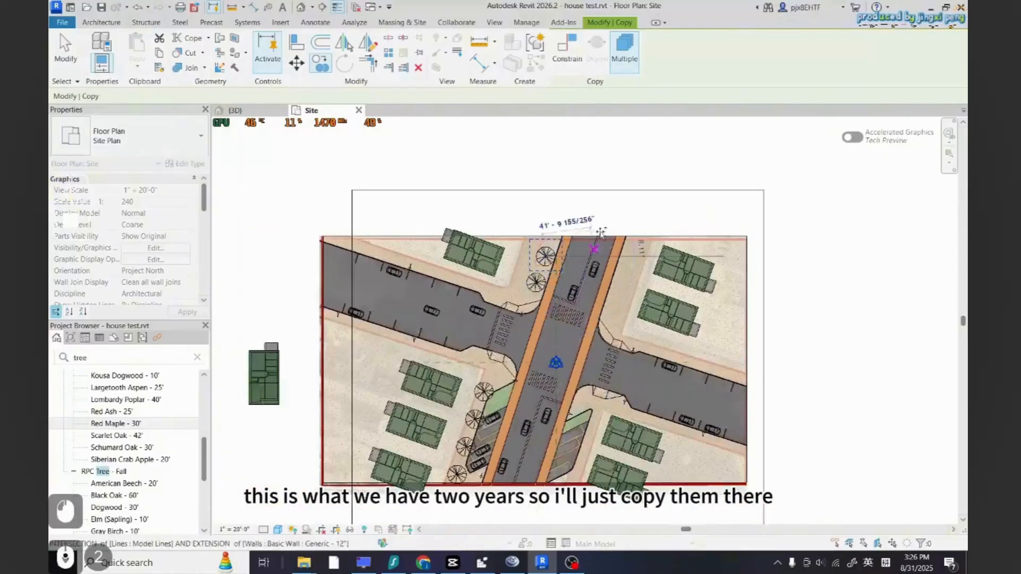
scroll(609, 289, up, 2)
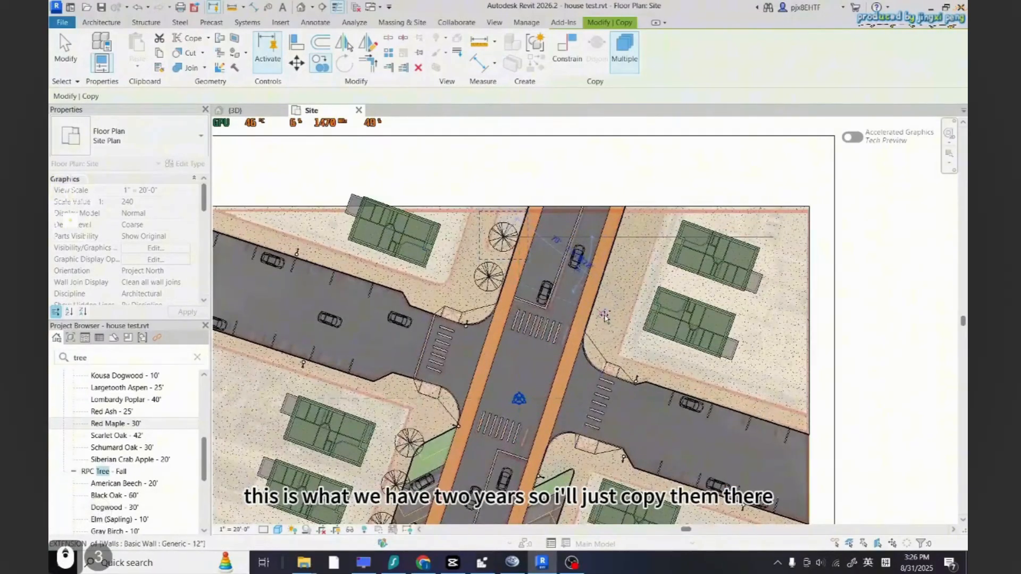
click(607, 311)
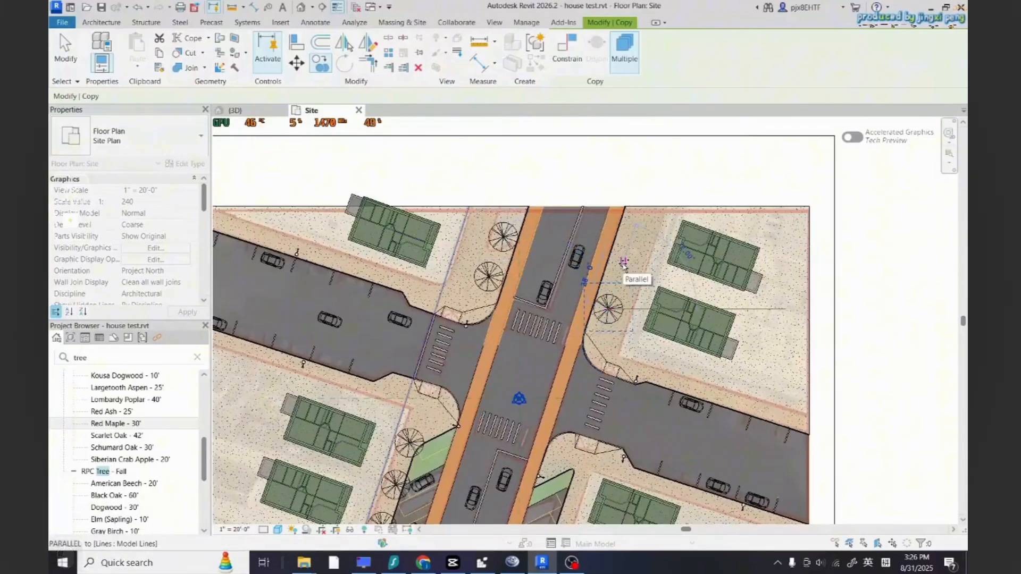
scroll(633, 319, down, 7)
scroll(636, 344, up, 8)
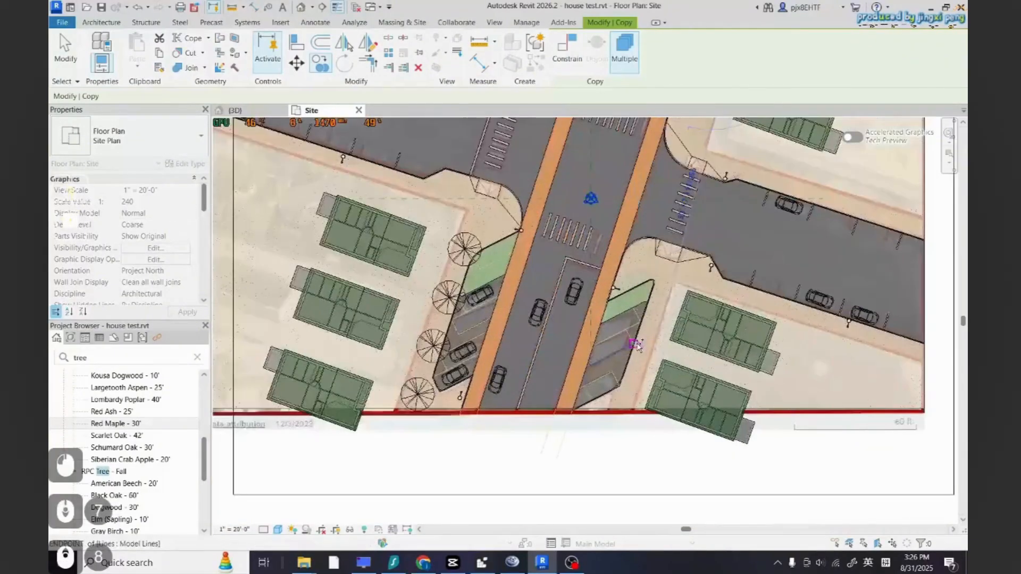
key(Escape)
key(Escape)
key(Escape)
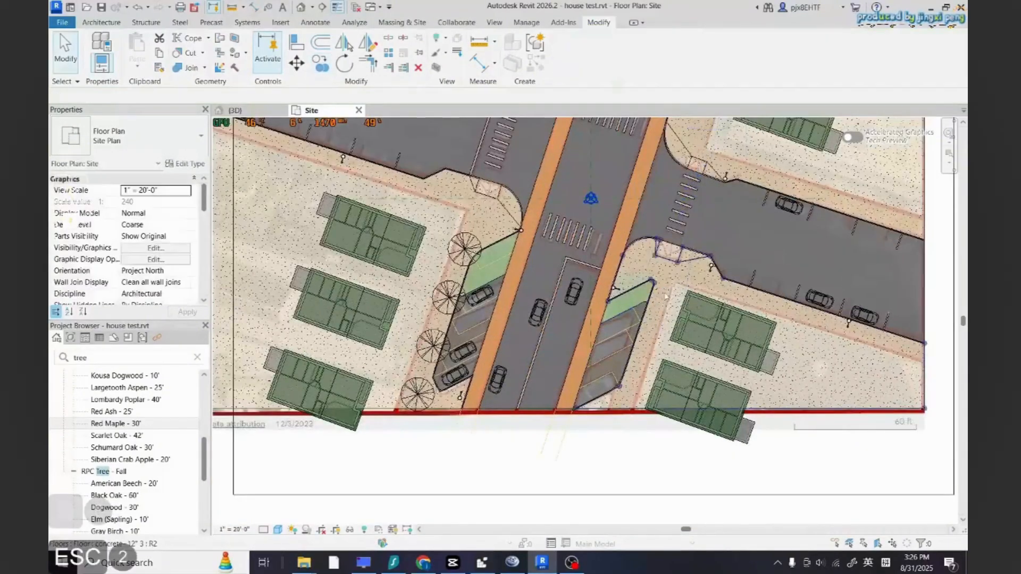
Copy the tree group to the southeast corner beside the north-south road's curb
click(463, 247)
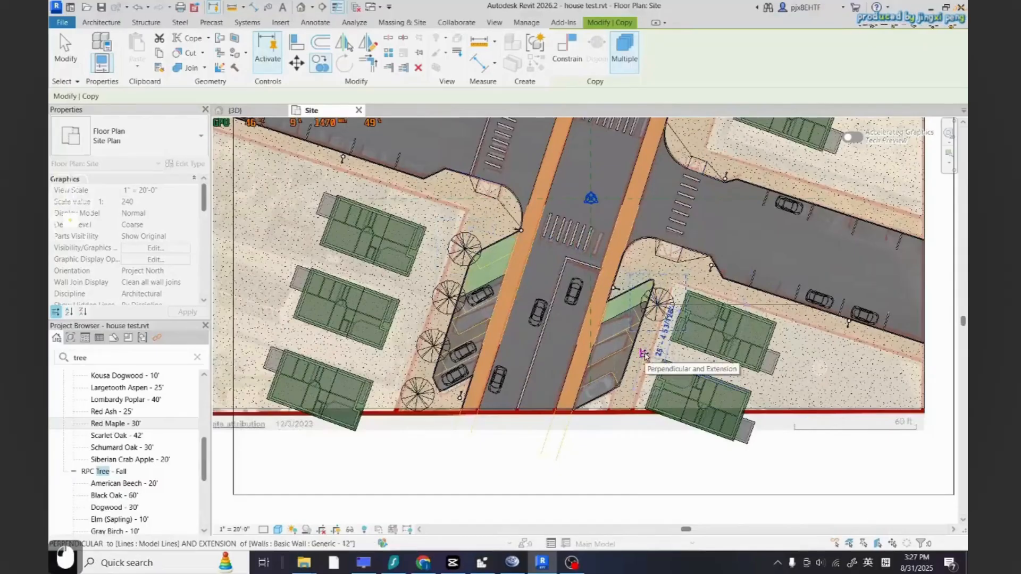
key(Escape)
key(Escape)
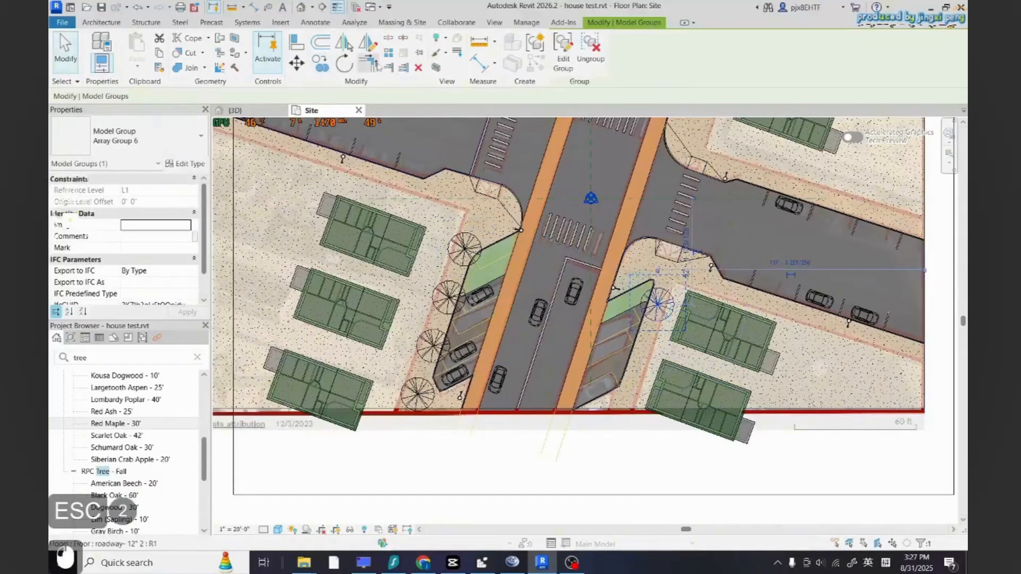
Array the southeast corner tree along the curb into 3 trees
click(388, 54)
click(658, 305)
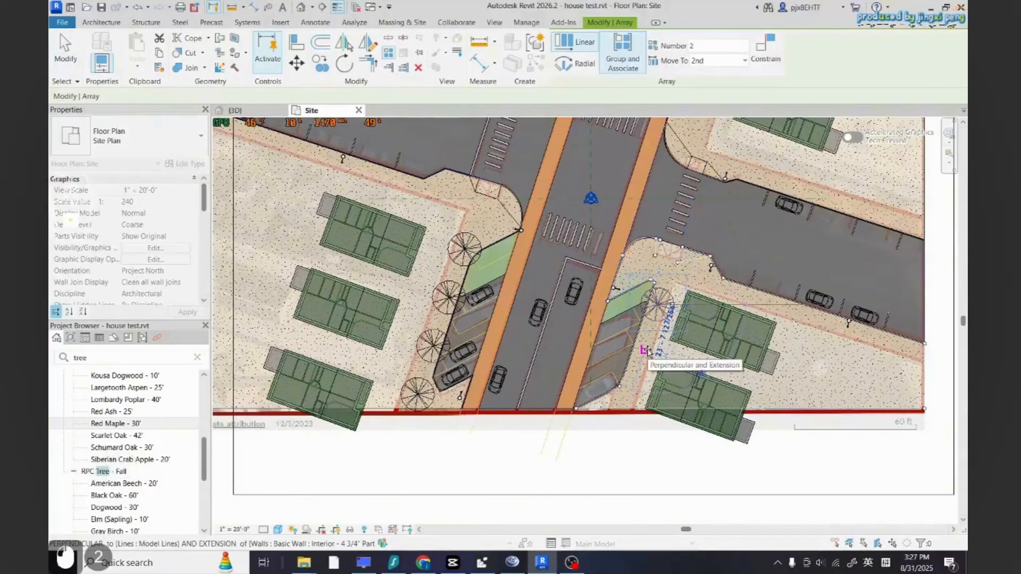
click(642, 350)
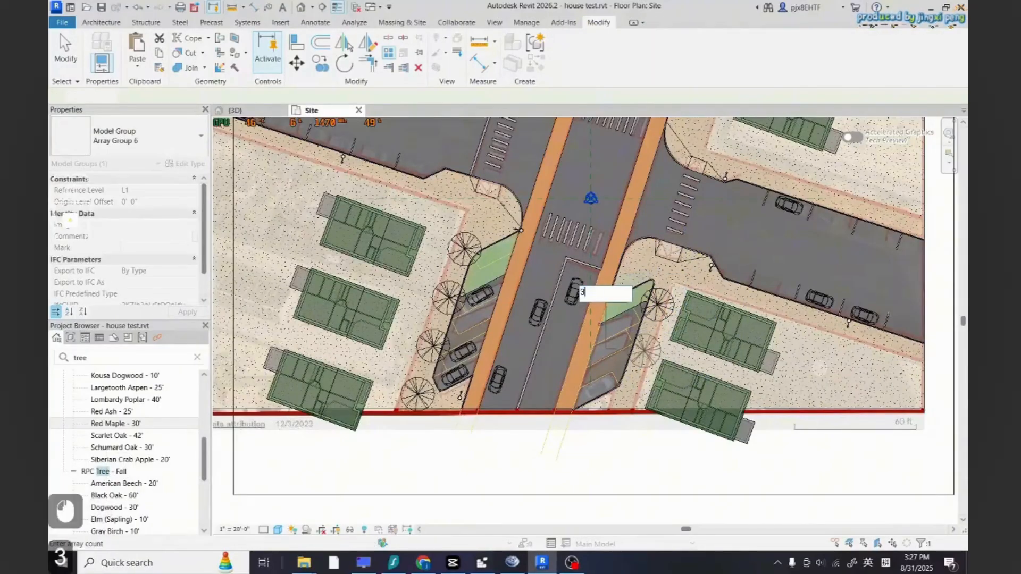
text(3)
key(Return)
key(Escape)
key(Escape)
key(Escape)
scroll(597, 291, down, 7)
scroll(627, 340, up, 2)
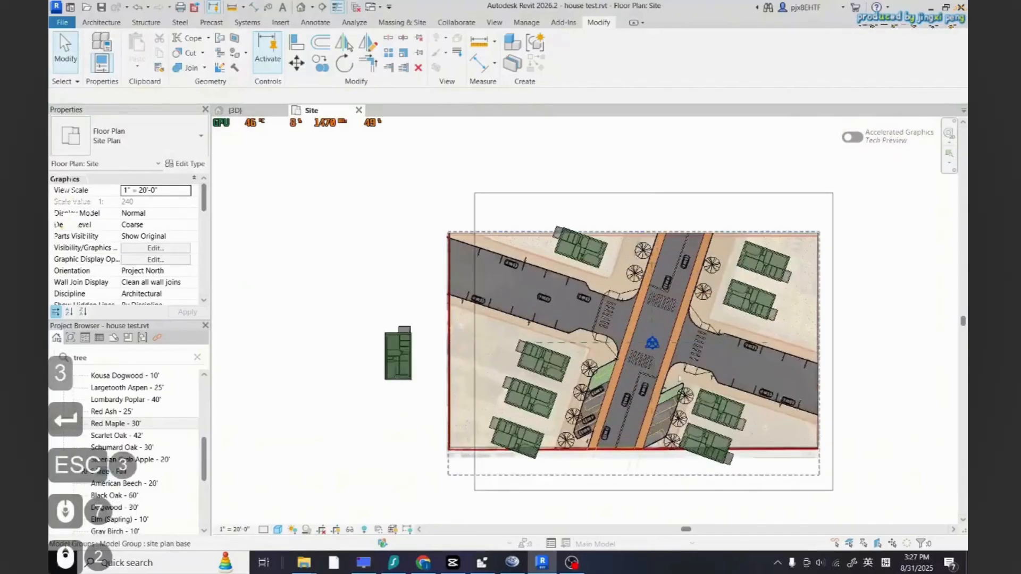
Copy a tree group to the south curb of the west road near the intersection
scroll(631, 373, up, 4)
click(577, 365)
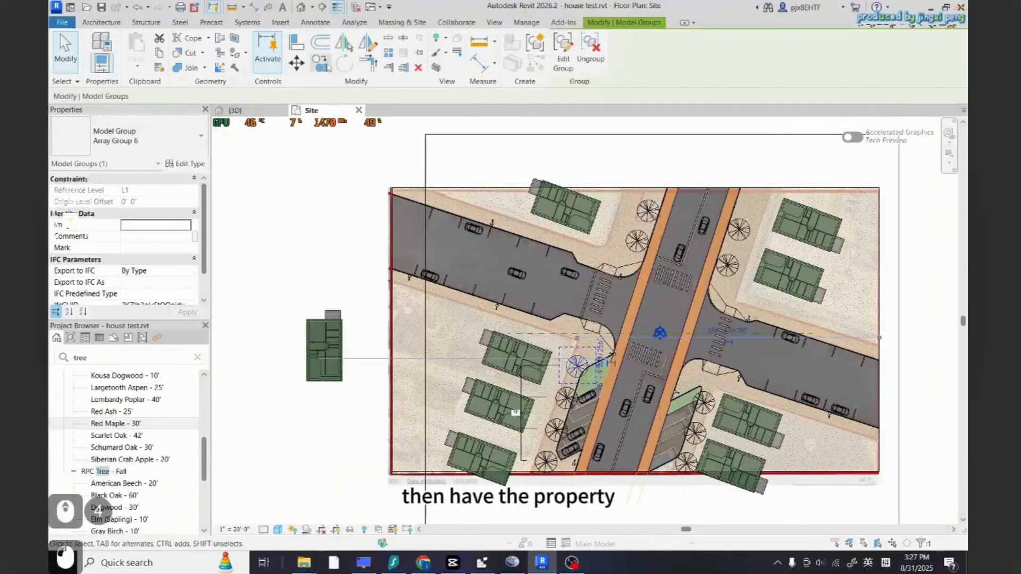
click(326, 65)
scroll(529, 328, up, 5)
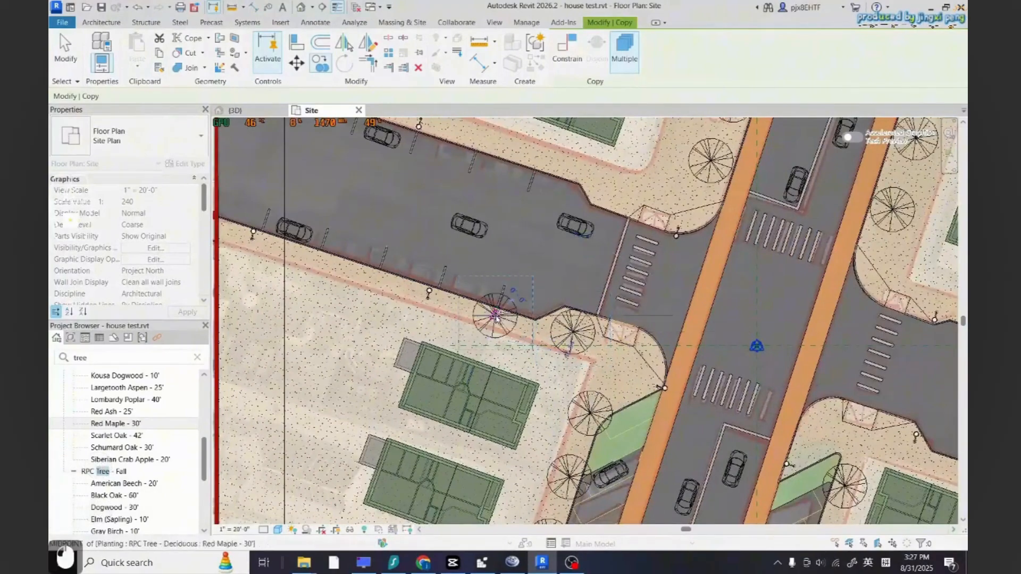
key(Escape)
key(Escape)
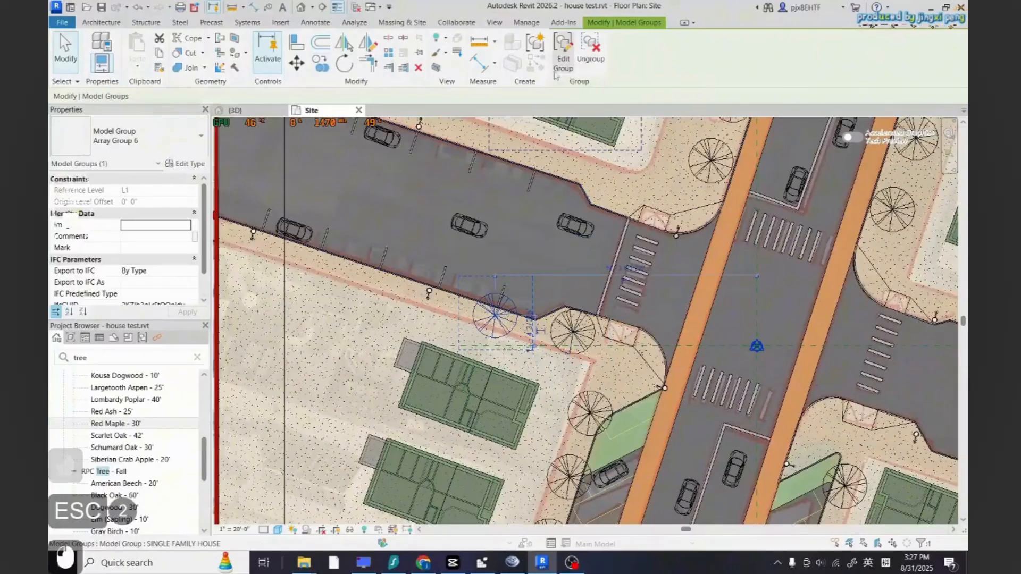
Array that tree westward along the west road's south curb with a count of 6
click(389, 53)
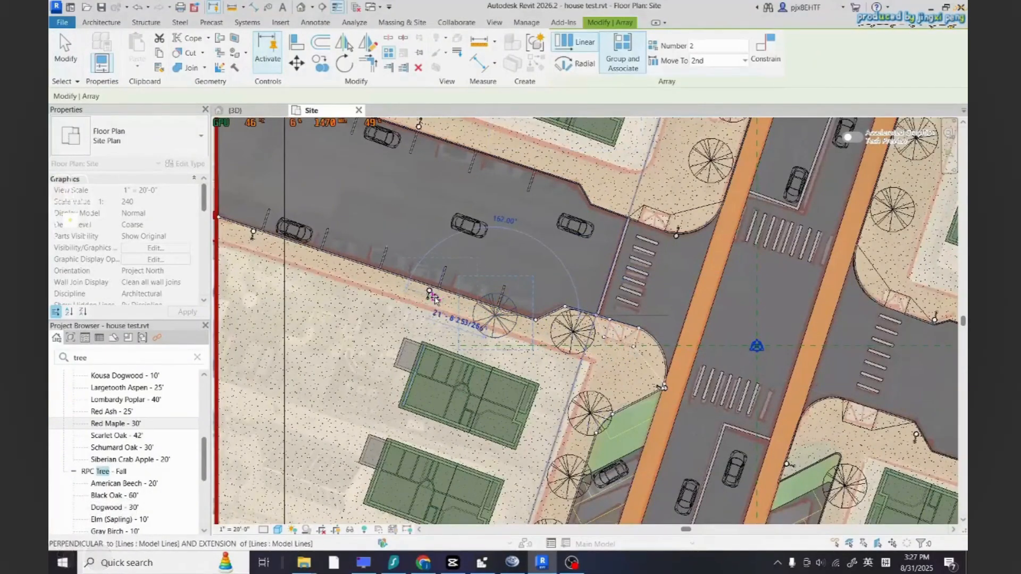
click(424, 293)
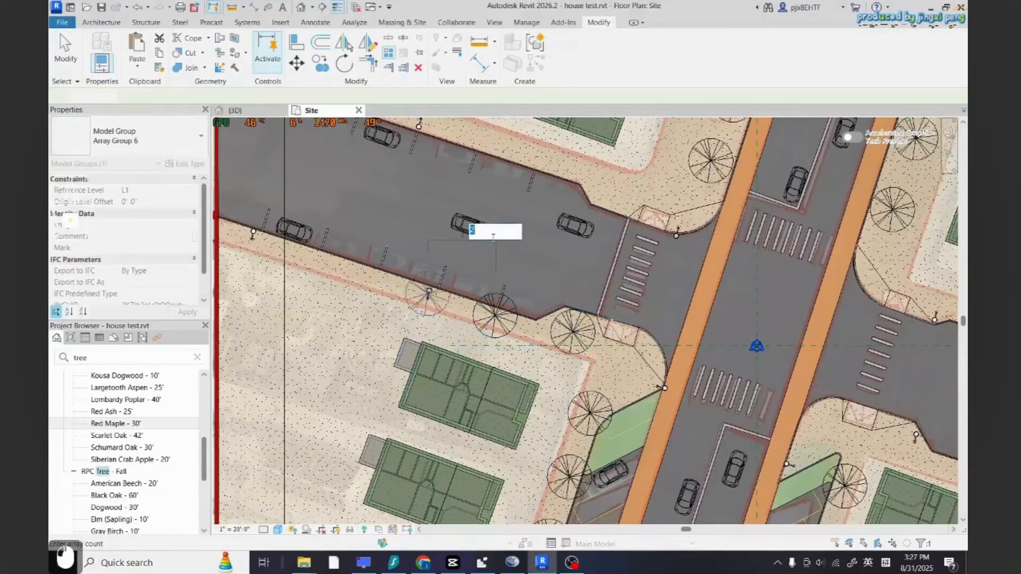
text(6)
key(Return)
Change the west road's south-curb tree array count to 5
key(Escape)
key(Escape)
scroll(412, 219, down, 4)
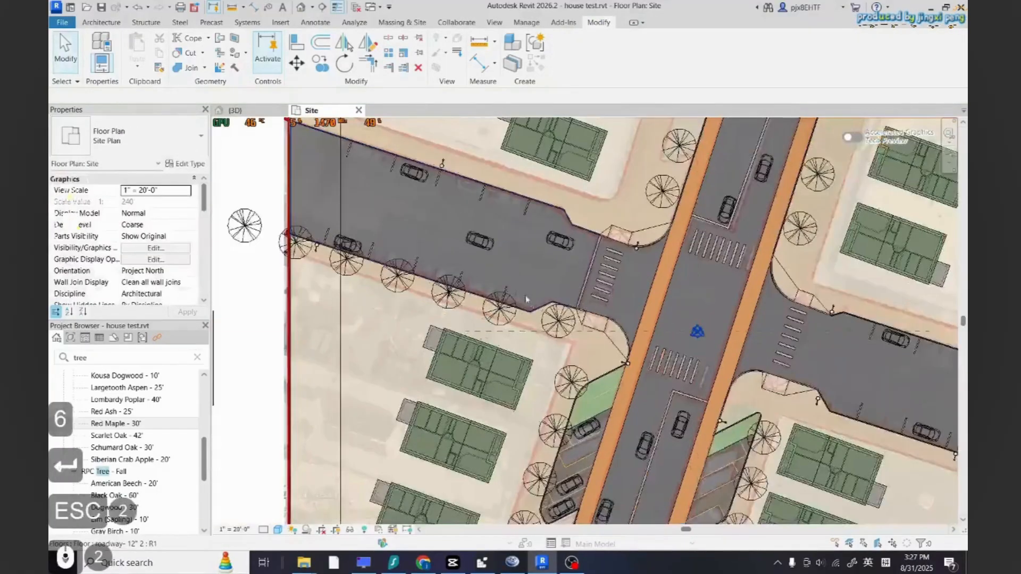
key(Escape)
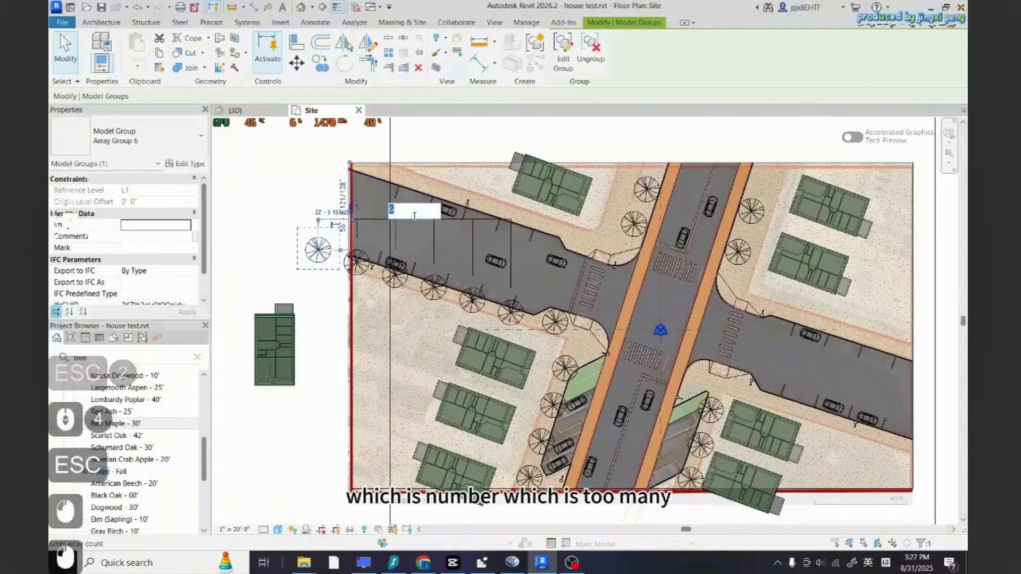
key(Escape)
scroll(452, 394, down, 5)
scroll(487, 313, up, 6)
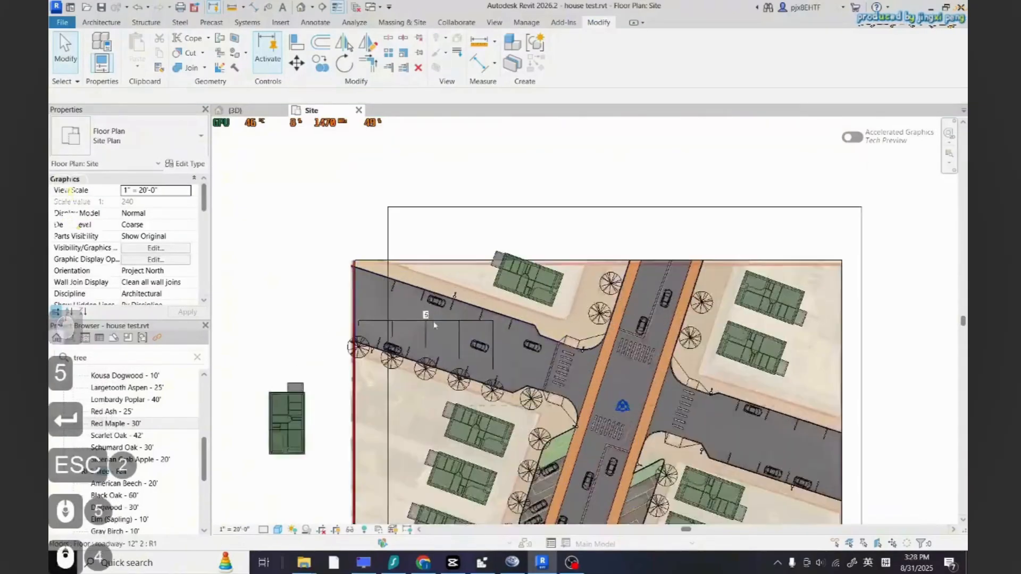
Copy a tree group to the north curb of the west road near the intersection
click(473, 389)
click(320, 63)
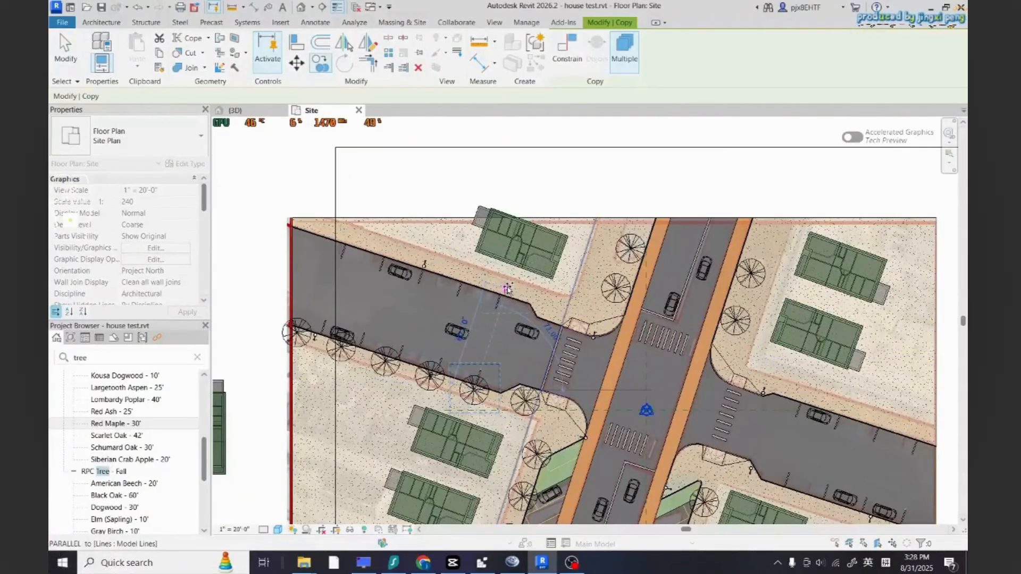
key(Escape)
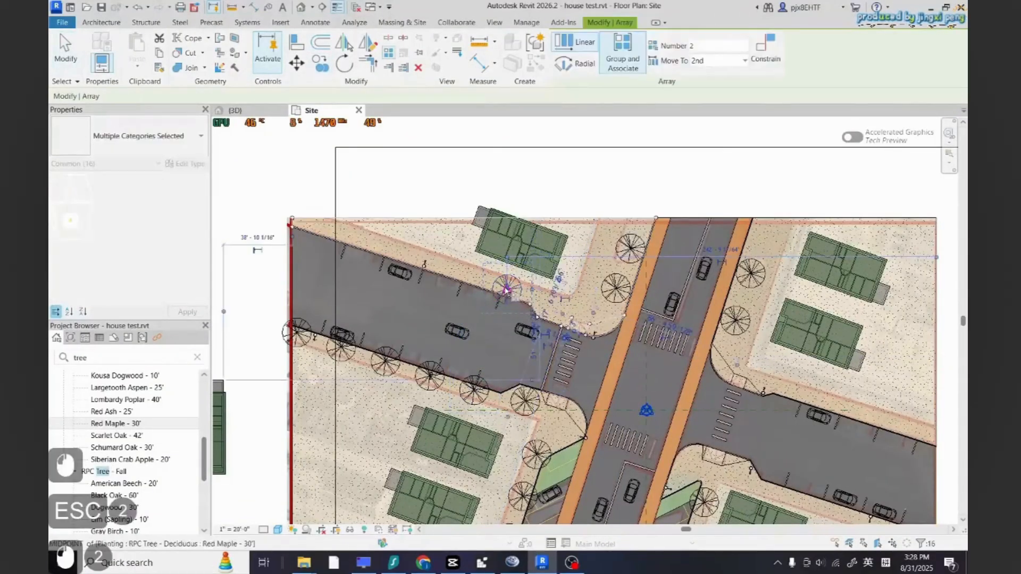
Array that tree westward along the west road's north curb into 5 trees
click(507, 289)
click(465, 277)
text(5)
key(Return)
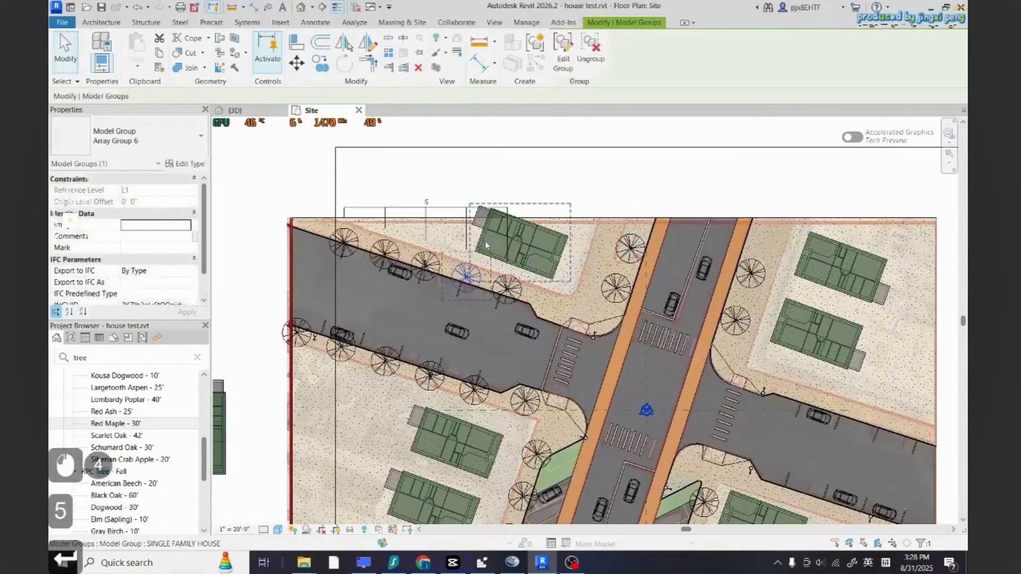
Drag the north-curb tree array slightly north onto the sidewalk
key(Escape)
scroll(315, 252, up, 5)
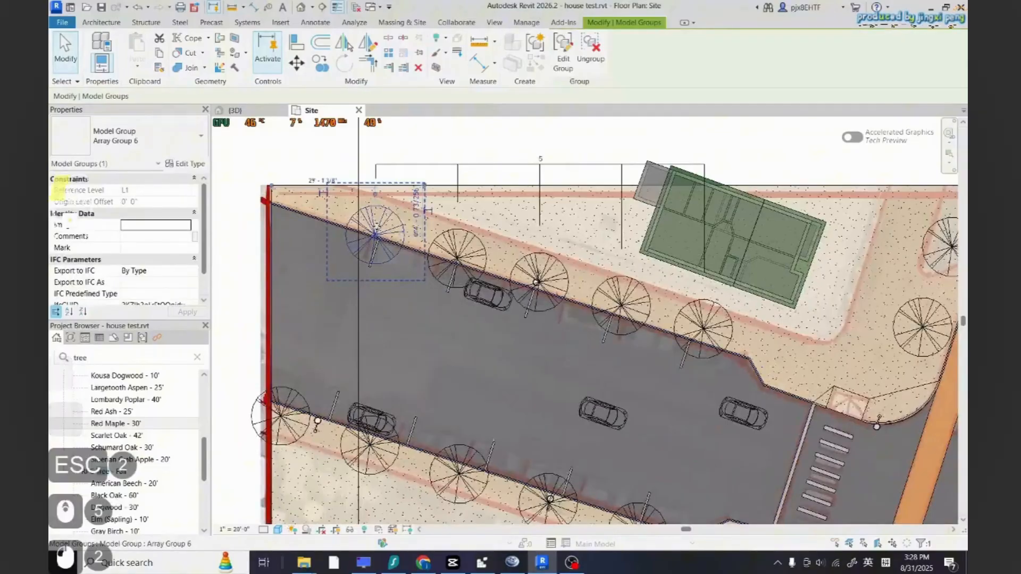
drag(376, 233, 383, 222)
scroll(377, 227, up, 5)
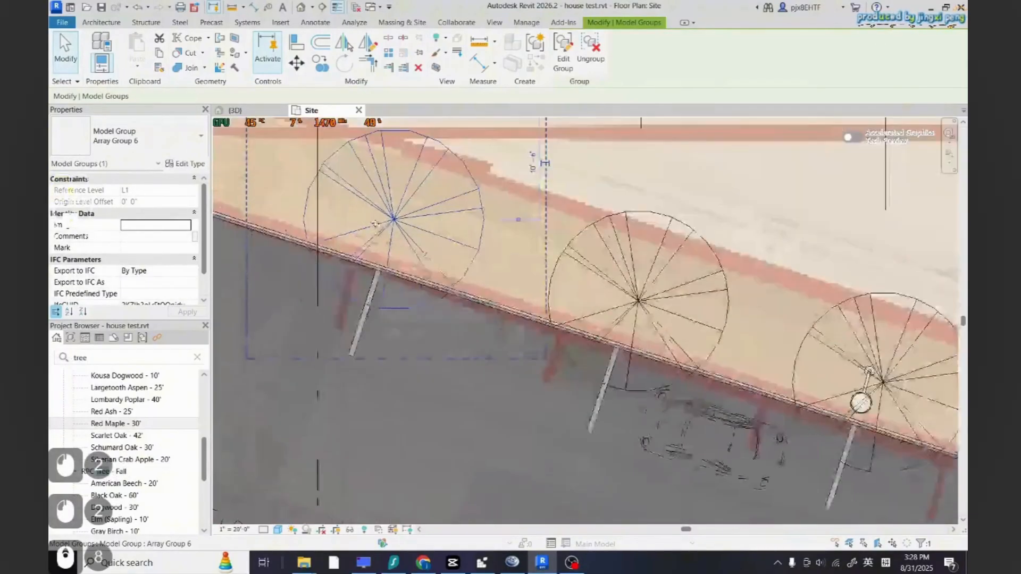
scroll(381, 299, down, 8)
key(Escape)
scroll(381, 300, down, 9)
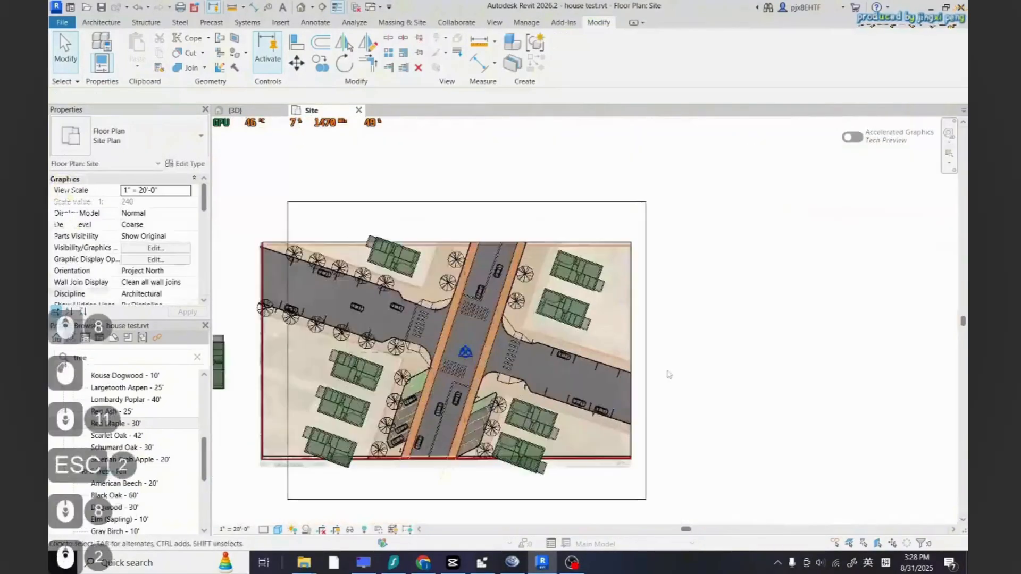
Copy a tree group to the north curb of the east road beside the intersection
click(386, 282)
click(321, 58)
scroll(513, 324, up, 4)
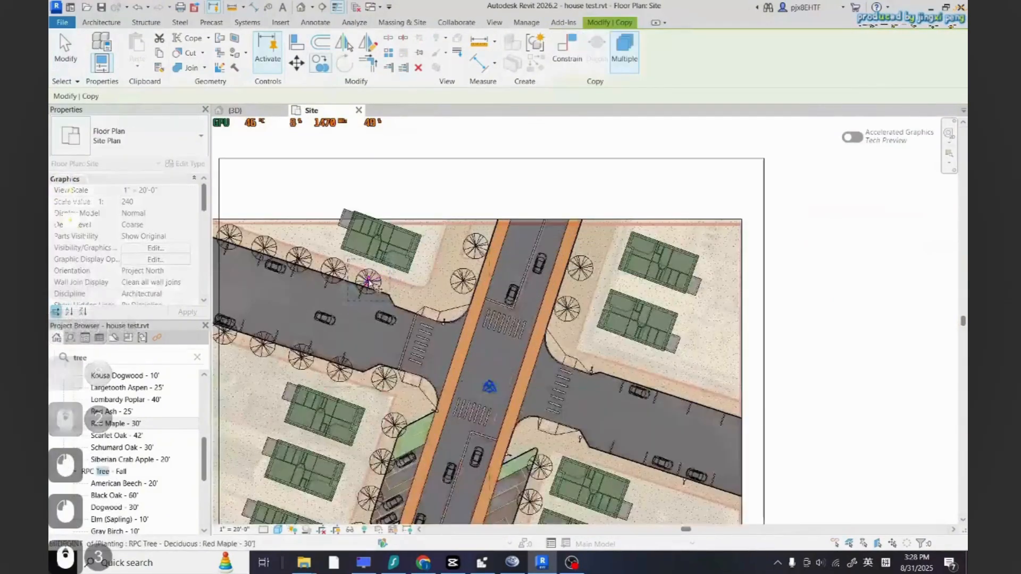
click(597, 367)
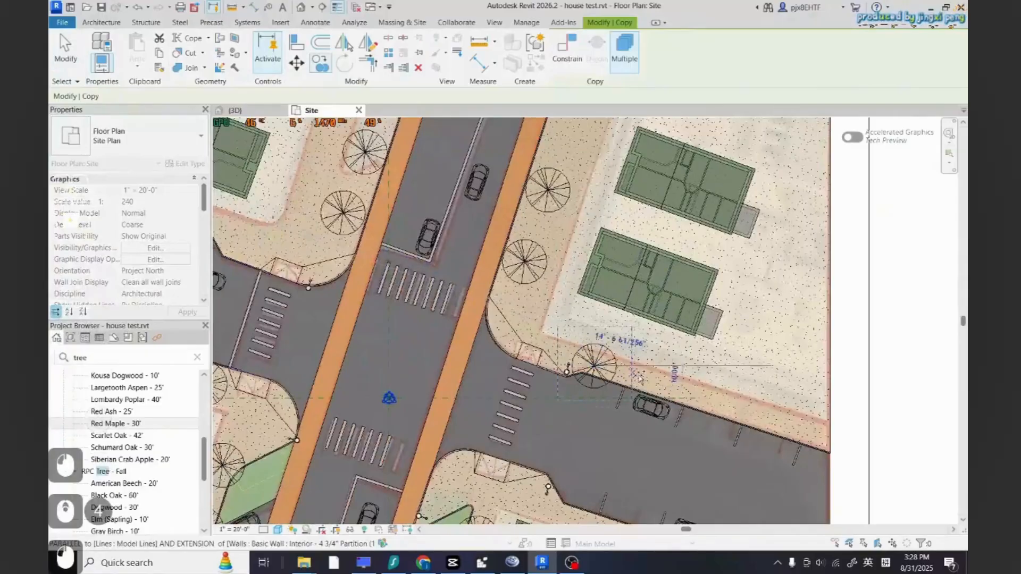
key(Escape)
key(Escape)
Array that tree eastward along the east road's north curb into 4 trees
key(a)
key(r)
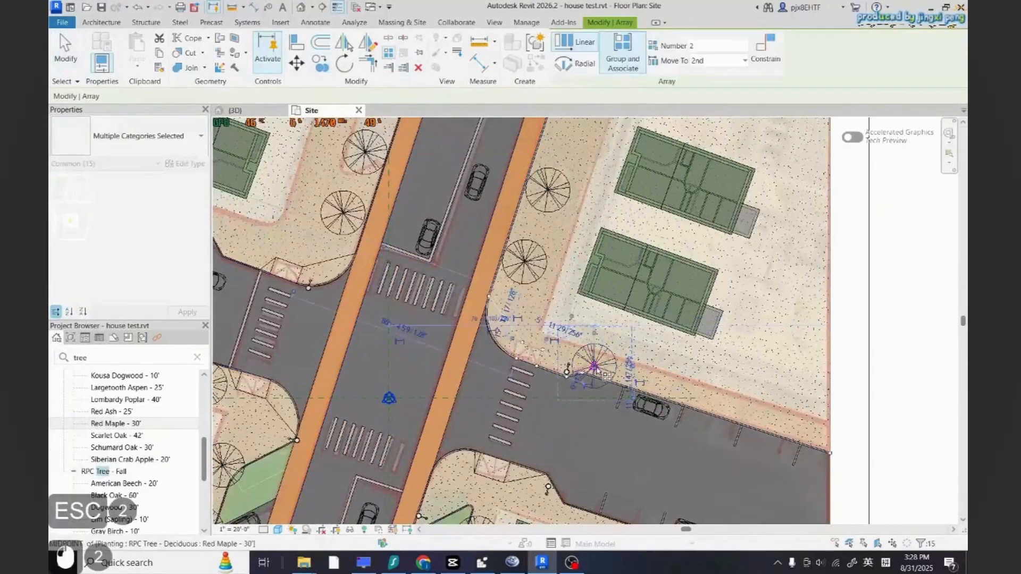
scroll(640, 383, up, 3)
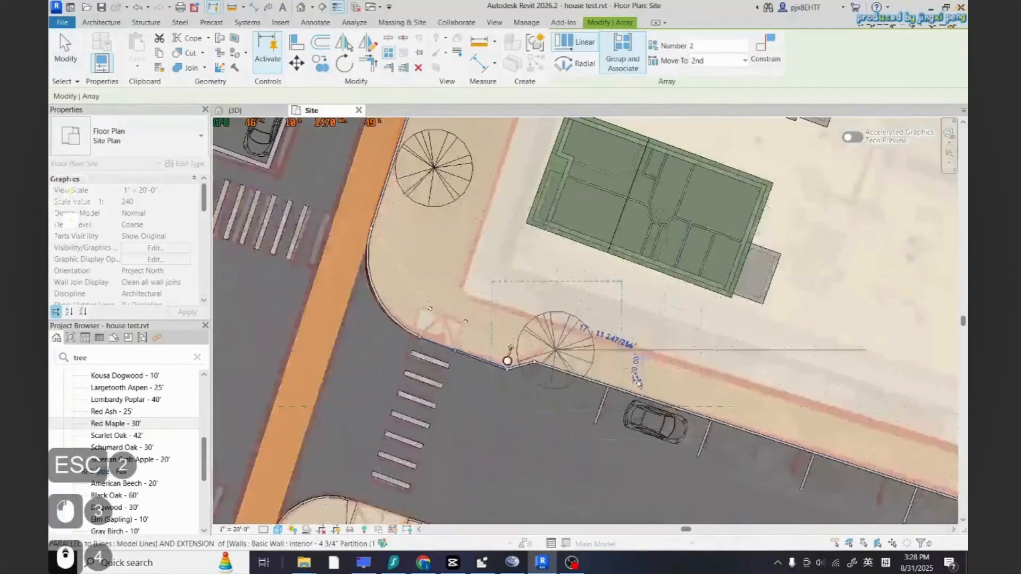
click(662, 389)
scroll(662, 389, down, 4)
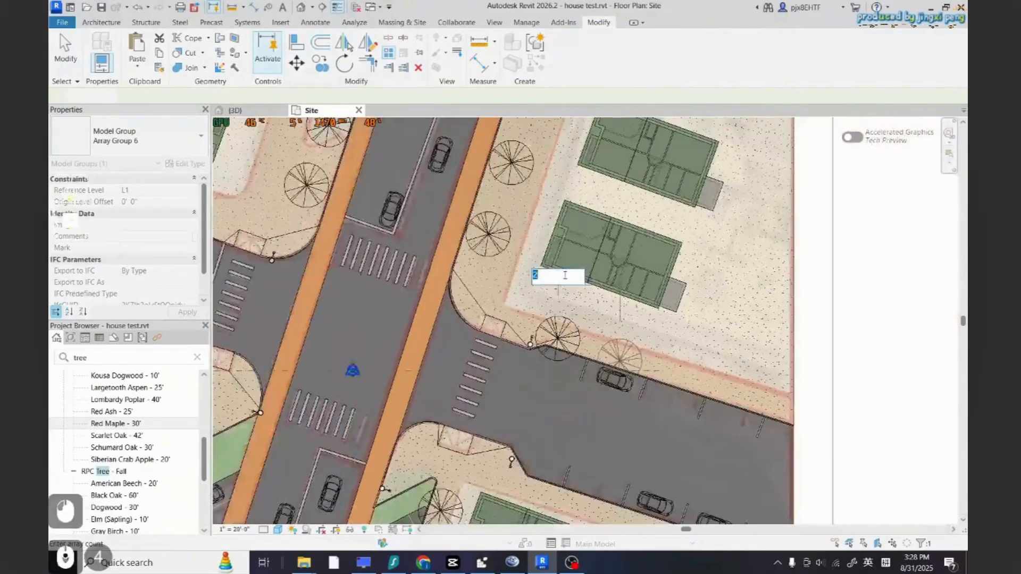
text(4)
key(Return)
key(Escape)
scroll(565, 274, down, 4)
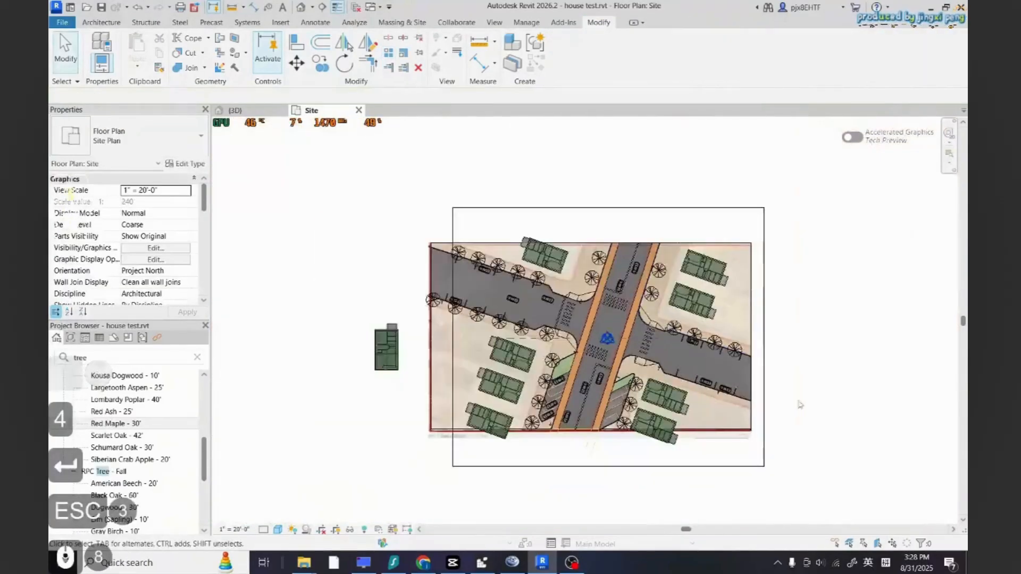
Copy the tree group to the east road's south curb at the intersection corner
scroll(565, 275, up, 4)
click(578, 264)
click(322, 63)
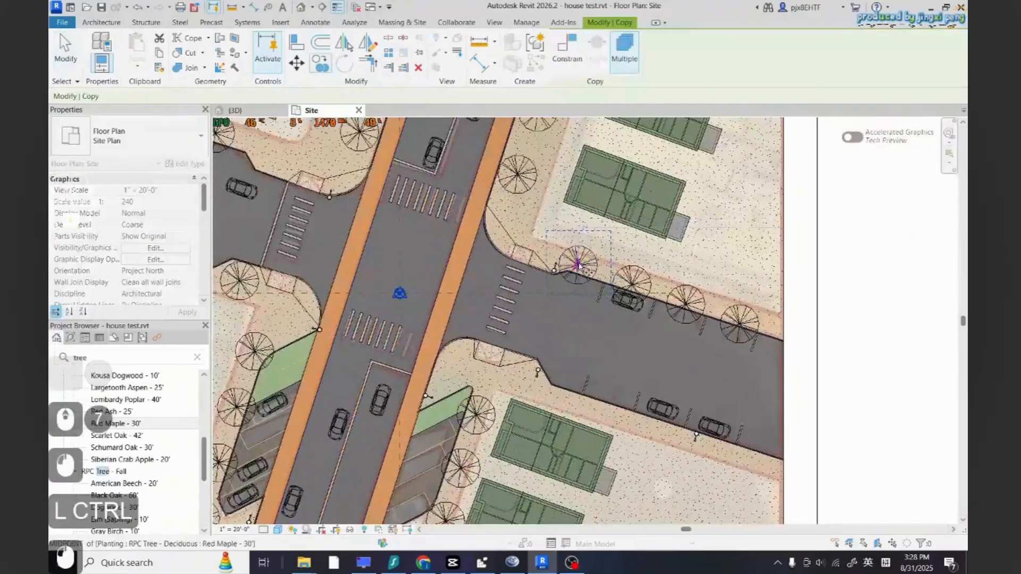
click(578, 264)
scroll(534, 393, up, 3)
click(538, 390)
key(Escape)
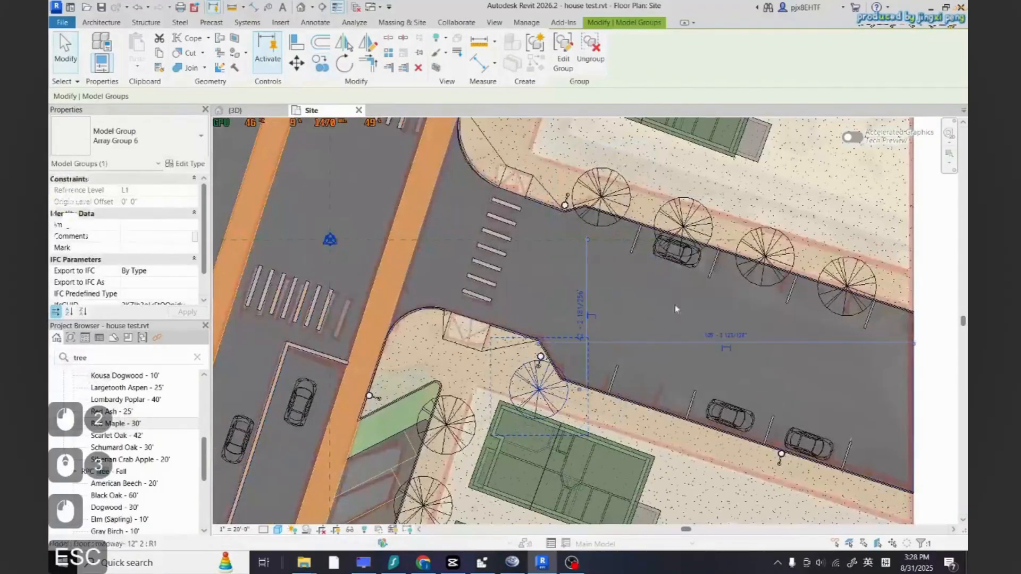
key(Escape)
Array the corner tree eastward along the east road's south curb into 4 trees
click(581, 402)
scroll(581, 402, up, 5)
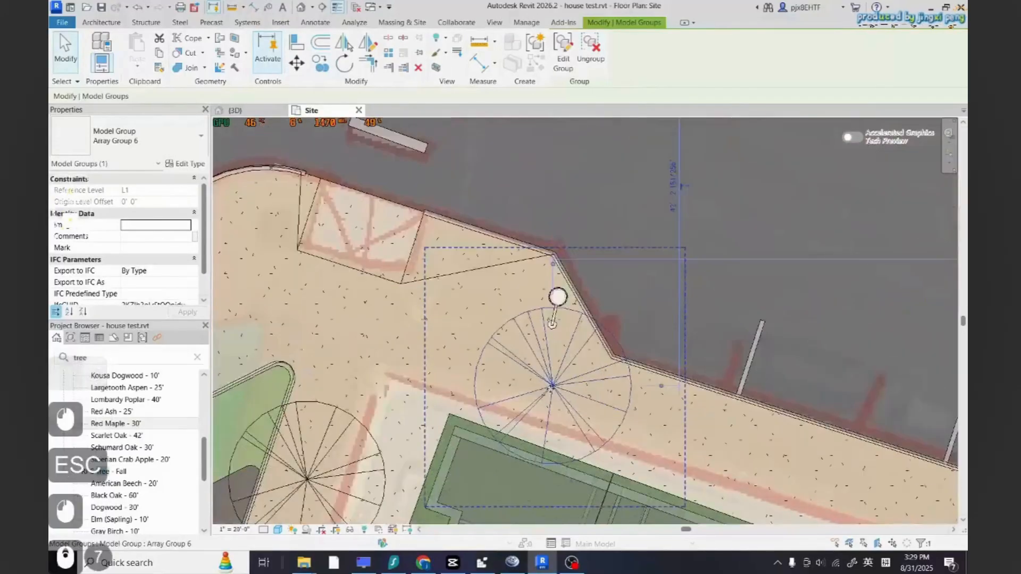
scroll(556, 319, down, 4)
click(322, 63)
key(Escape)
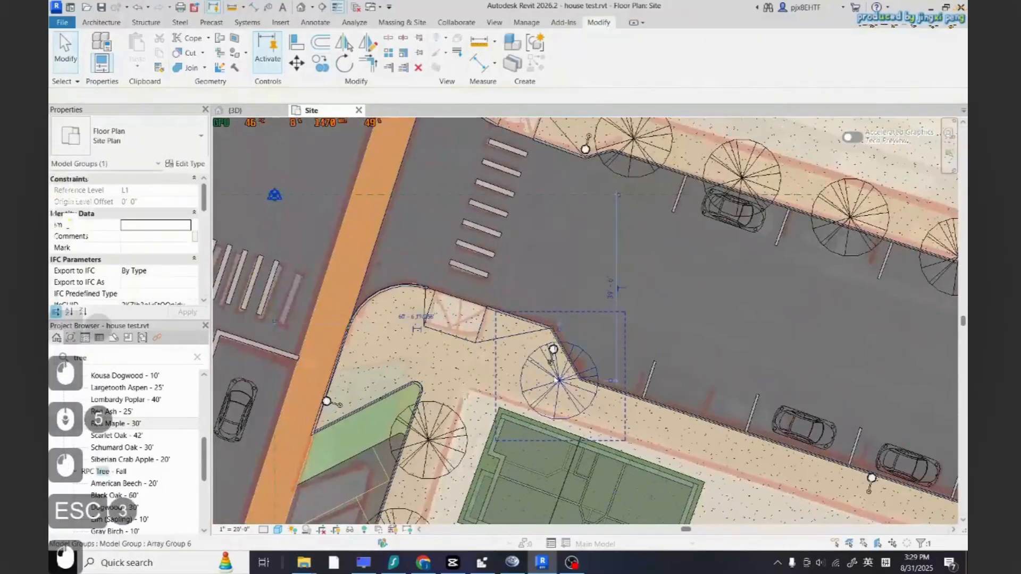
click(388, 53)
click(559, 381)
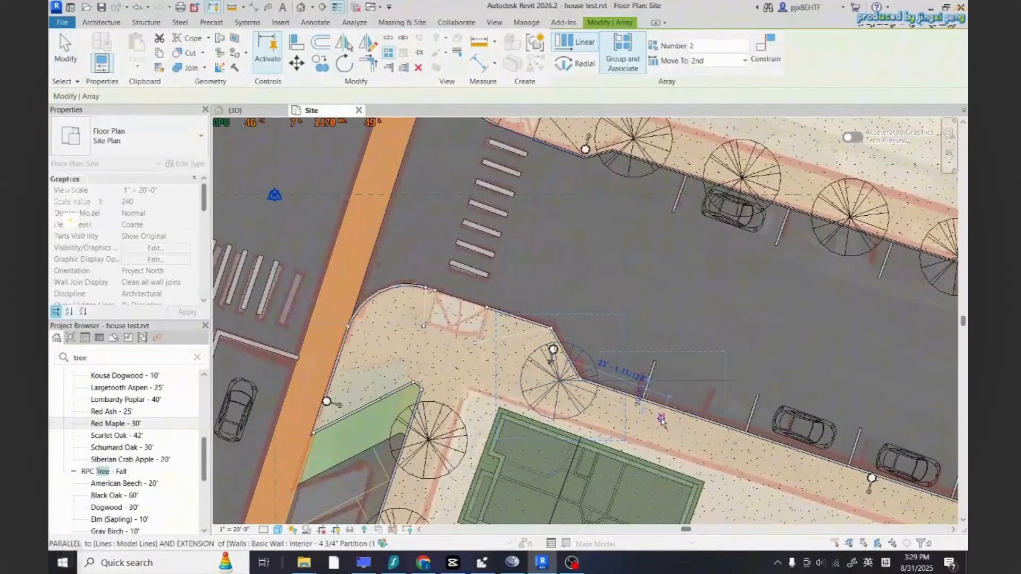
click(661, 419)
text(4)
key(Return)
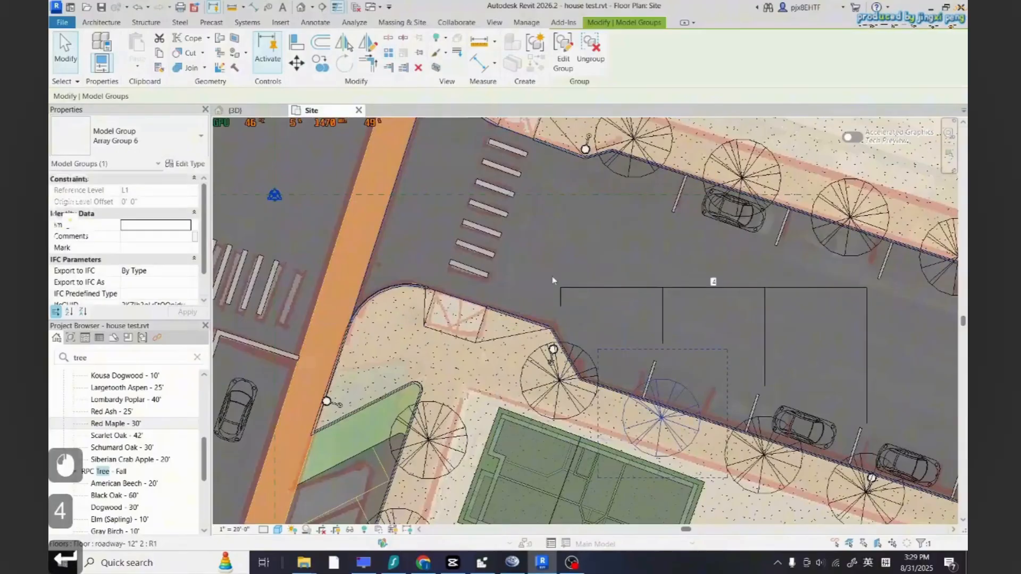
scroll(314, 213, down, 4)
key(Escape)
key(Escape)
Switch to the 3D view and orbit around the site to review the placed trees and houses
scroll(532, 367, up, 5)
click(696, 384)
scroll(637, 398, down, 3)
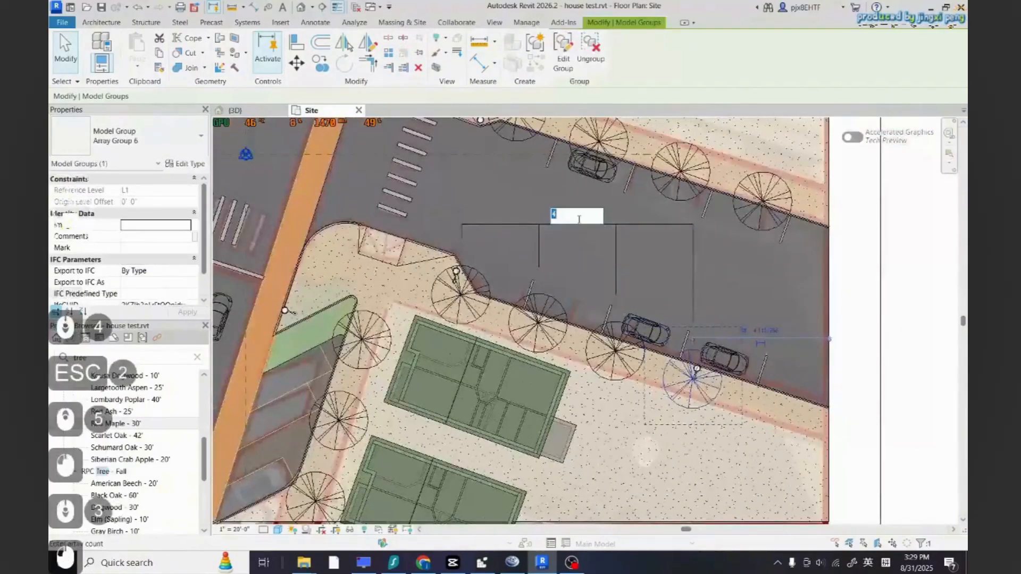
key(Escape)
key(Escape)
key(Escape)
scroll(670, 356, down, 8)
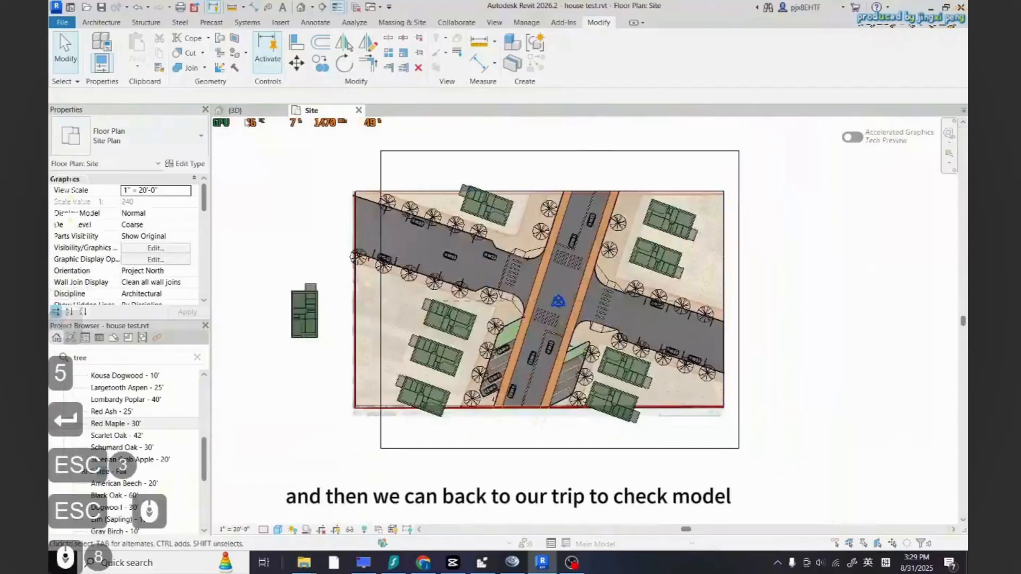
click(243, 112)
scroll(415, 298, up, 2)
shift+middle_drag(452, 340, 638, 256)
scroll(611, 330, down, 5)
scroll(611, 330, up, 2)
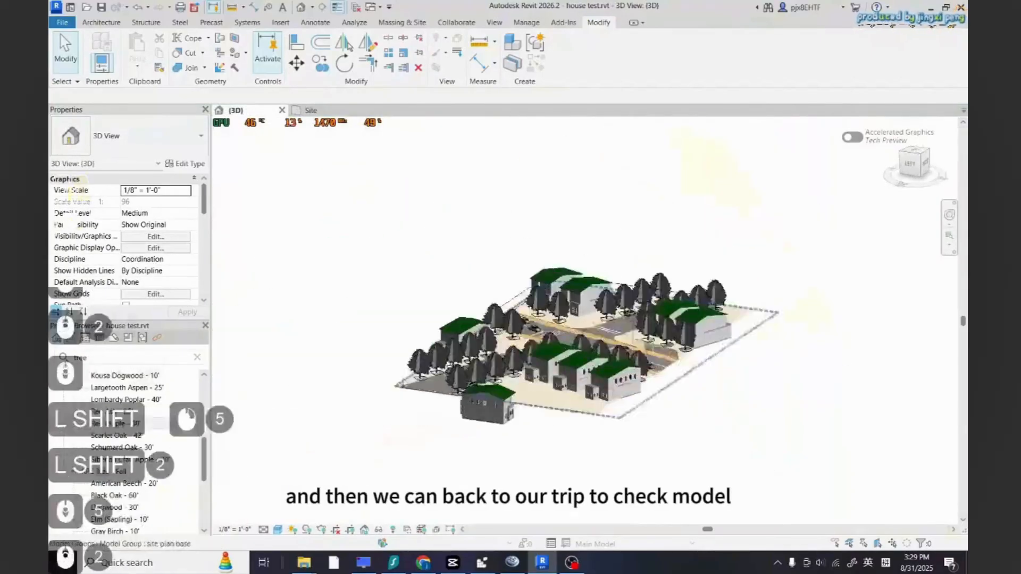
scroll(580, 354, up, 6)
shift+middle_drag(531, 351, 619, 405)
scroll(605, 384, down, 3)
scroll(643, 398, up, 3)
scroll(641, 398, down, 3)
scroll(618, 406, up, 3)
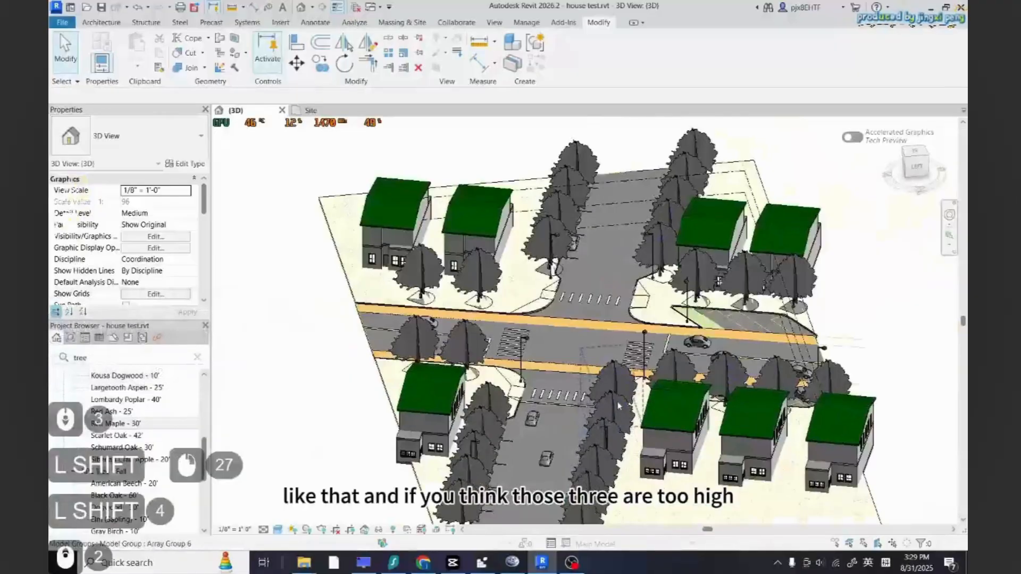
Ungroup all instances of the tree array group and change their type to Blue Berry Elder - 15'
click(617, 384)
key(Escape)
key(Escape)
click(611, 406)
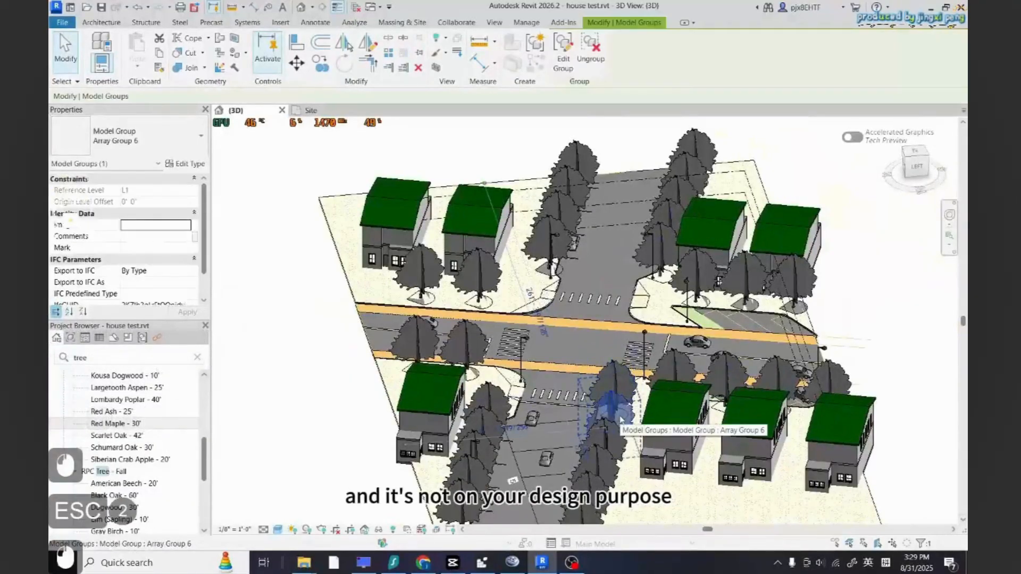
right_click(621, 420)
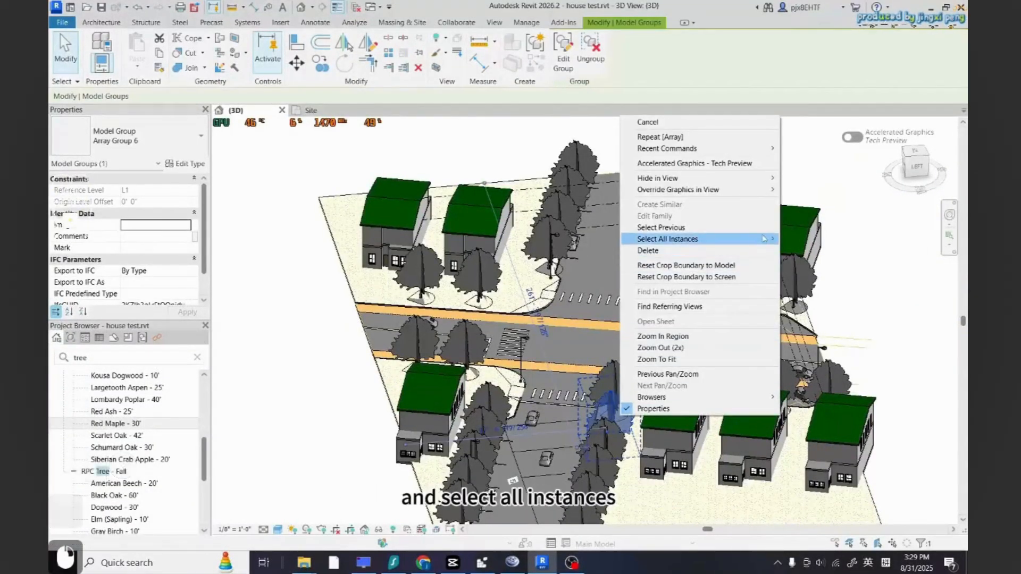
mouse_move(692, 239)
click(805, 241)
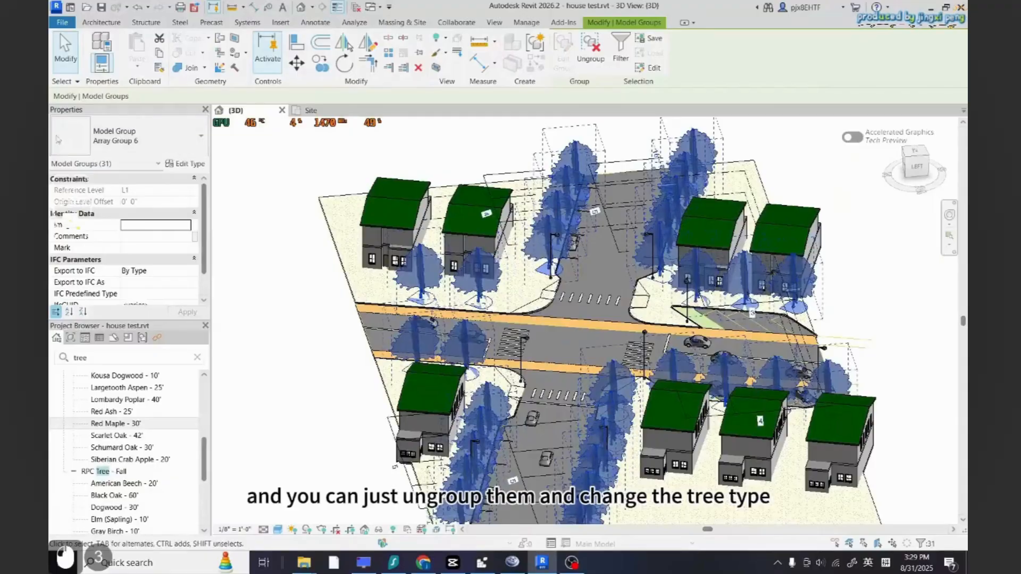
click(590, 50)
click(143, 137)
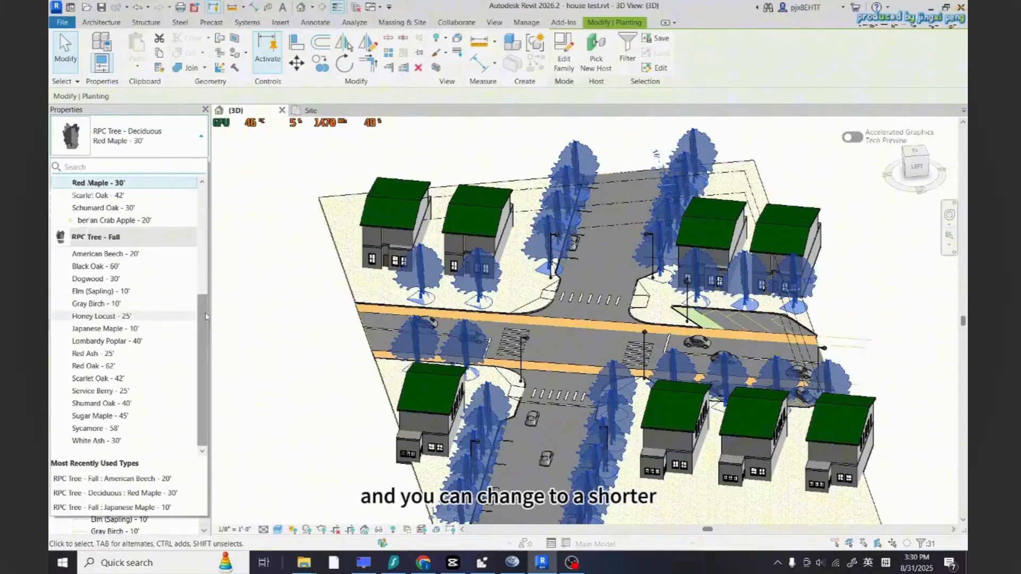
drag(210, 318, 202, 203)
click(126, 217)
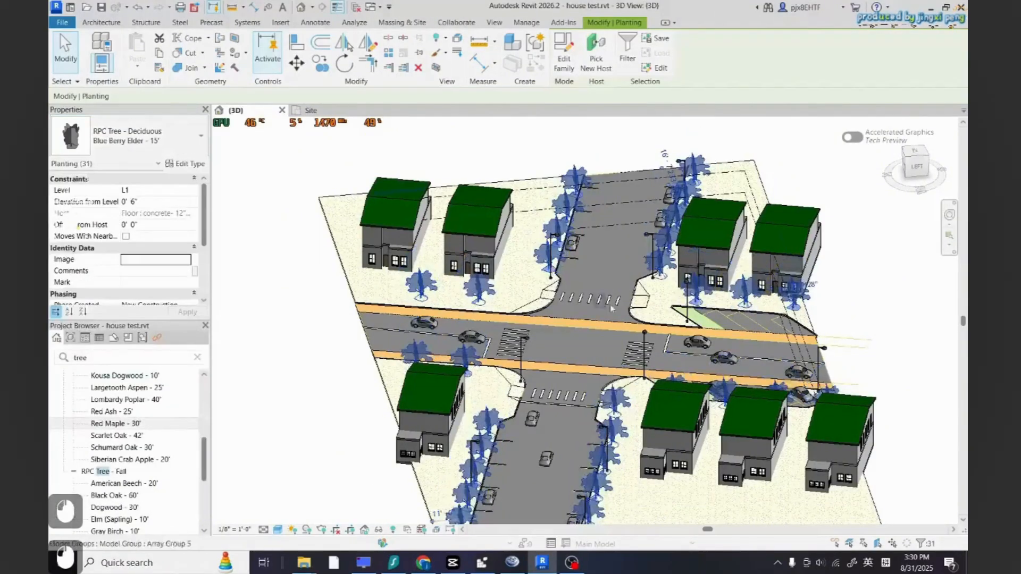
Undo the tree type change and the ungrouping
key(Escape)
scroll(560, 348, down, 2)
scroll(527, 376, up, 2)
key(ctrl+z)
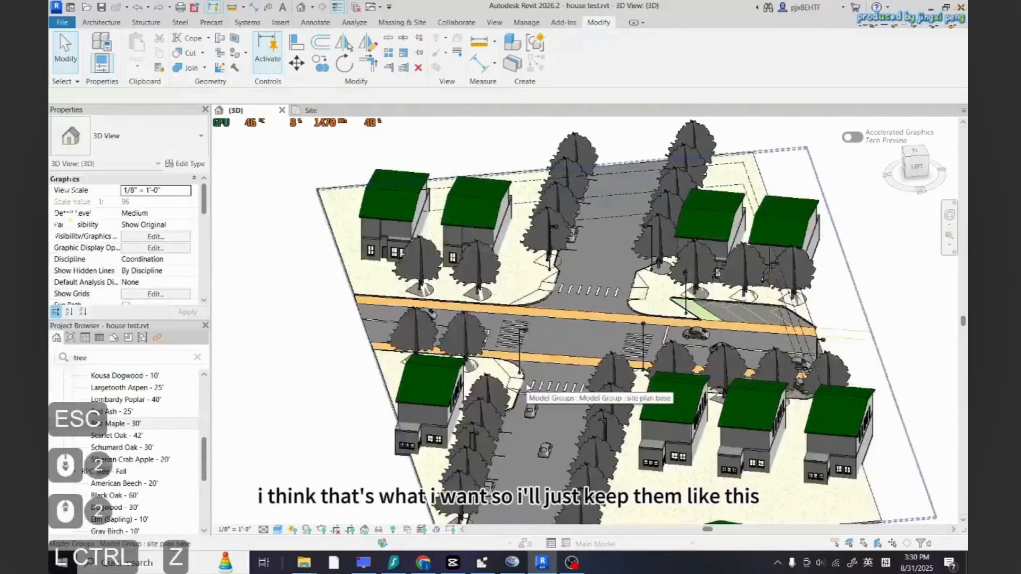
key(Escape)
click(610, 376)
key(Escape)
key(ctrl+z)
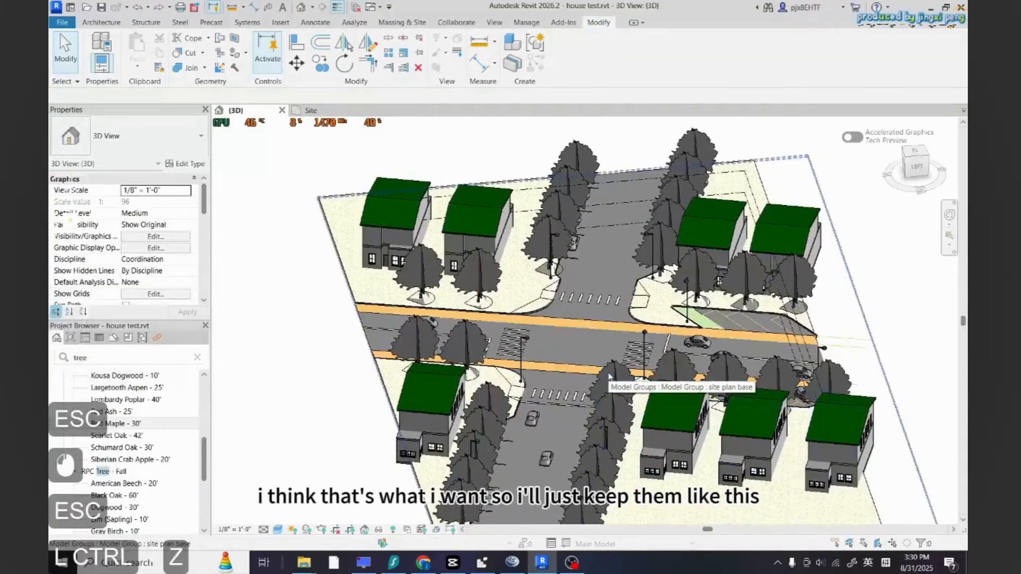
key(ctrl+z)
key(ctrl+y)
Orbit and zoom around the 3D view to inspect the streets, trees and street lights
key(Escape)
scroll(714, 378, down, 3)
shift+middle_drag(715, 378, 787, 348)
scroll(570, 351, up, 2)
click(570, 349)
key(Escape)
scroll(577, 352, down, 2)
scroll(462, 317, up, 5)
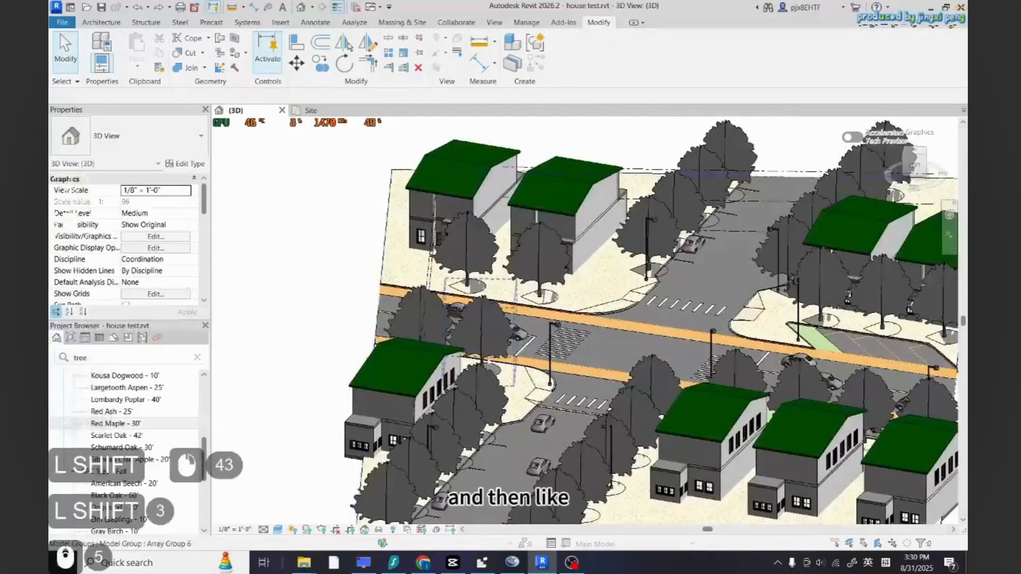
scroll(499, 335, down, 1)
scroll(524, 308, up, 2)
shift+middle_drag(524, 306, 420, 336)
scroll(417, 337, down, 3)
scroll(420, 336, down, 4)
scroll(707, 380, up, 5)
shift+middle_drag(707, 380, 741, 360)
scroll(699, 250, up, 4)
scroll(742, 362, down, 5)
scroll(329, 218, up, 10)
shift+middle_drag(425, 255, 576, 310)
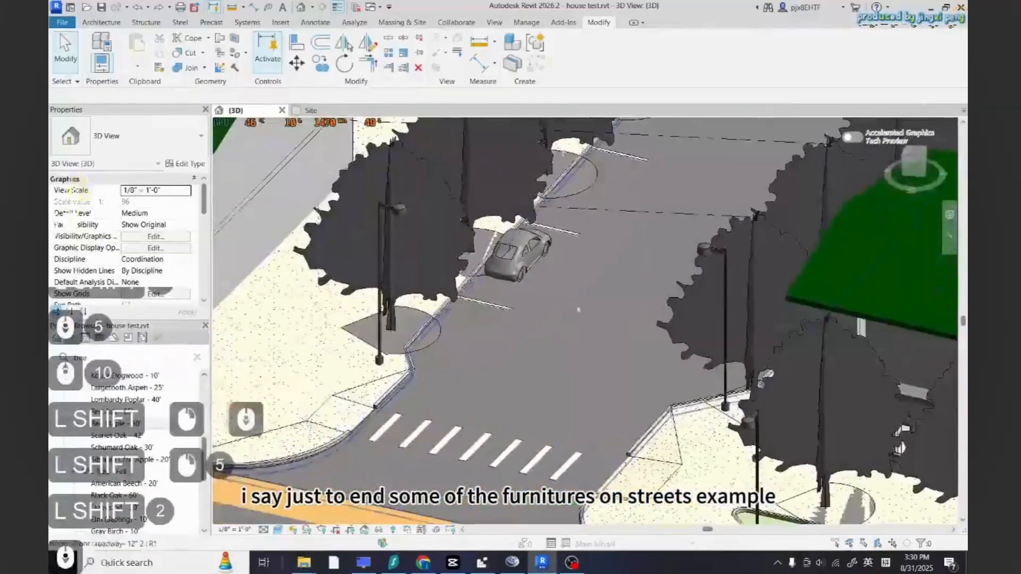
scroll(627, 315, down, 10)
scroll(596, 315, up, 8)
shift+drag(747, 352, 788, 276)
scroll(789, 276, down, 5)
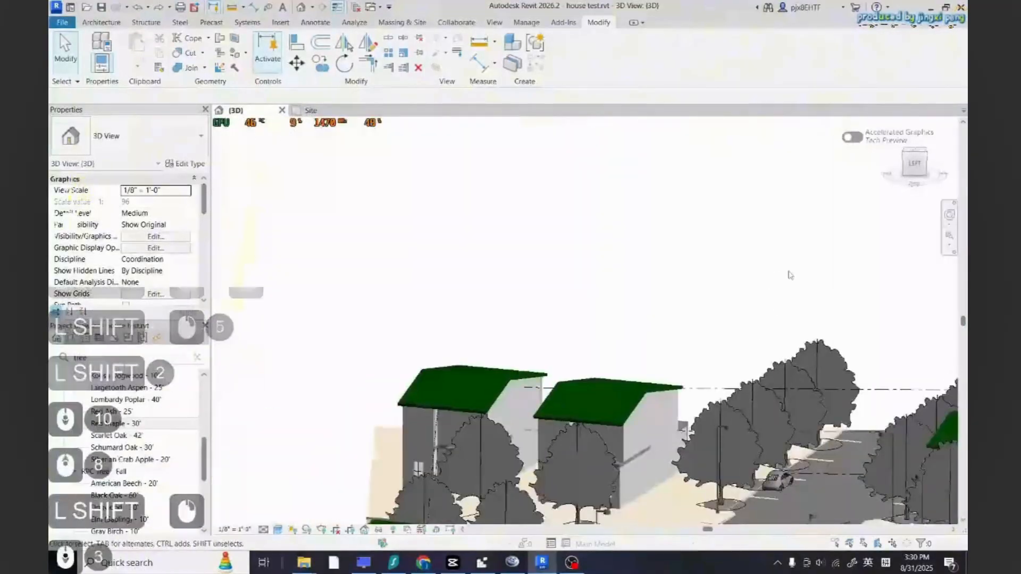
scroll(664, 446, up, 6)
scroll(706, 468, down, 5)
Return to the site plan and inspect the sidewalk floor at the north-west corner of the intersection
click(311, 110)
scroll(633, 339, down, 3)
scroll(633, 340, down, 5)
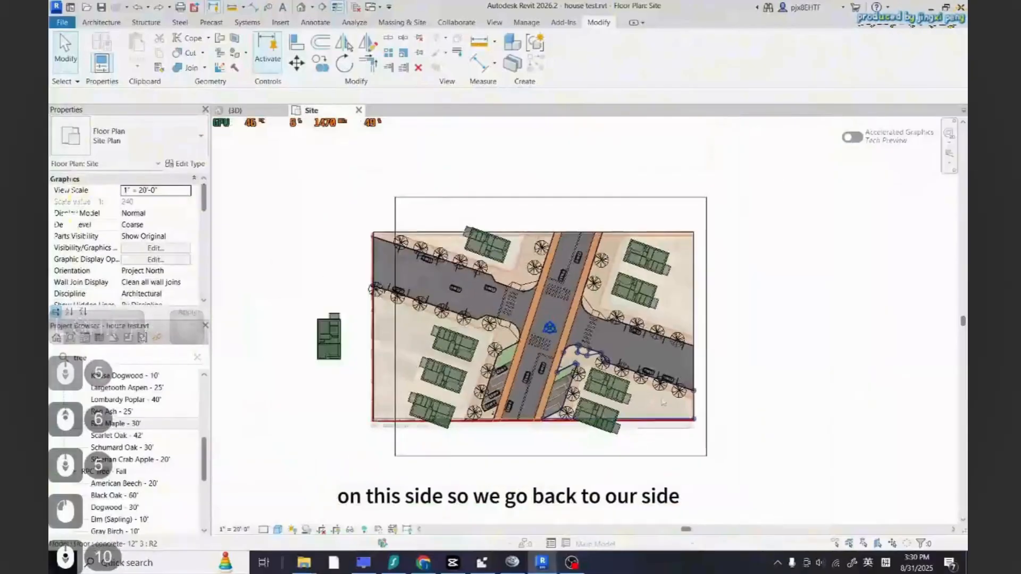
scroll(585, 298, up, 5)
scroll(585, 265, down, 4)
scroll(556, 197, up, 5)
scroll(555, 197, up, 4)
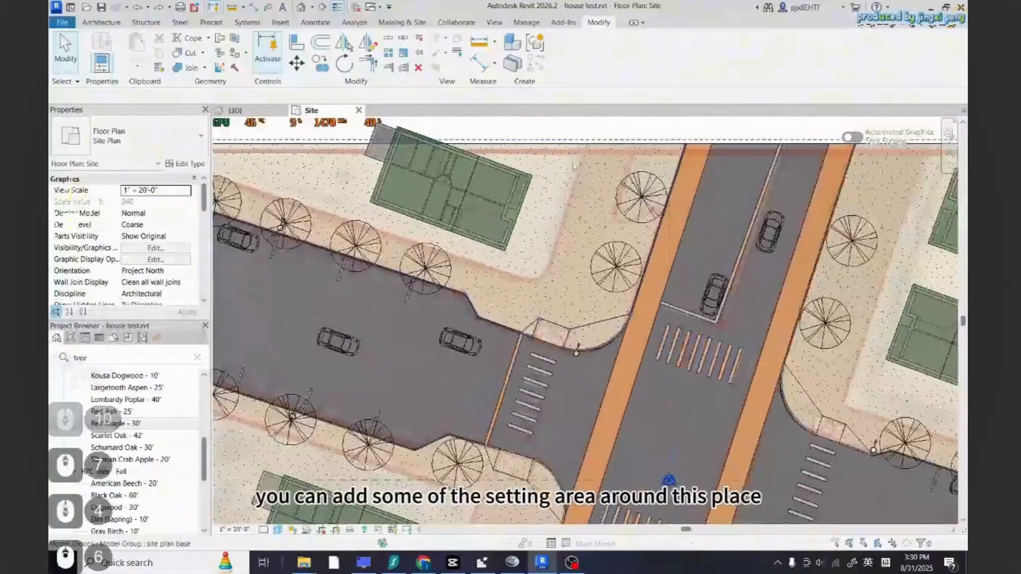
click(592, 176)
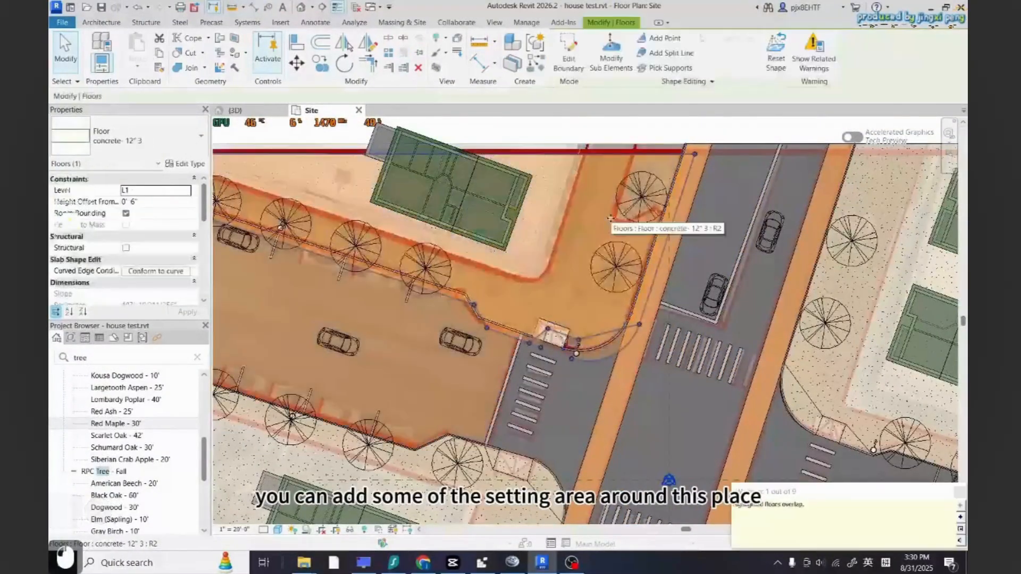
key(Escape)
key(Escape)
scroll(300, 163, down, 5)
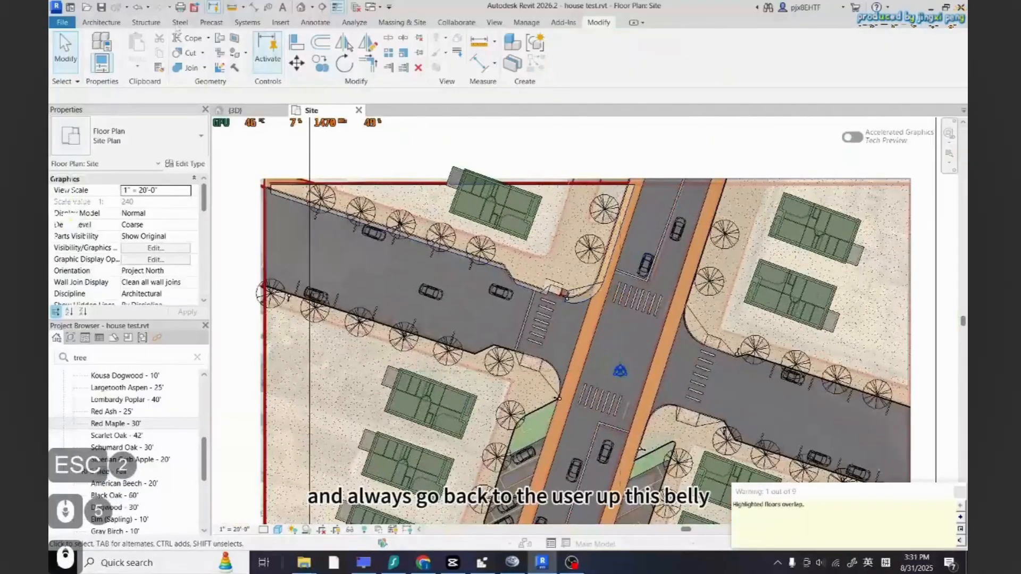
Load the Bench-Locker Room, Outdoor Bench and Park Bench families from the Autodesk library search for bench
click(280, 22)
click(584, 71)
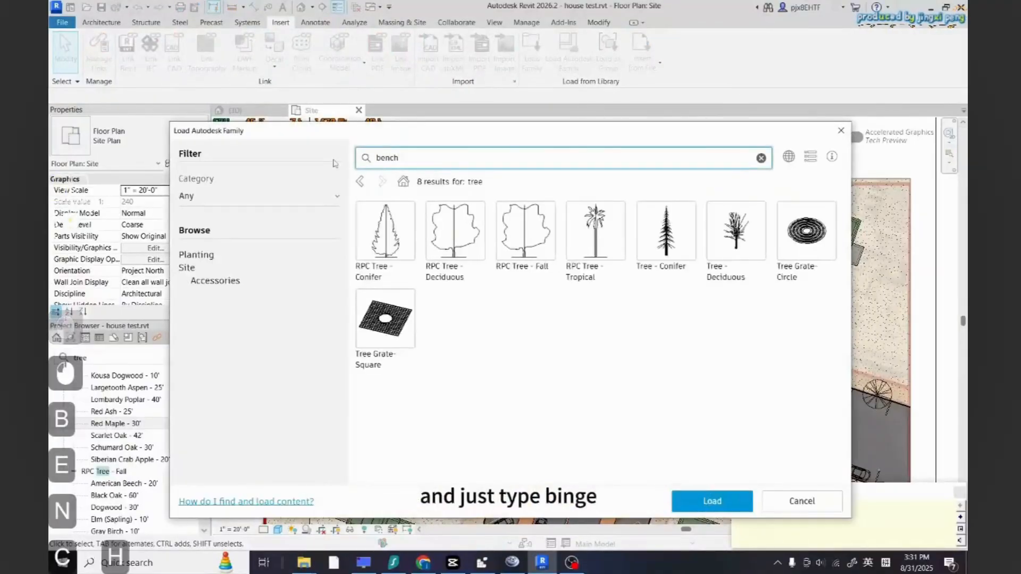
key(Return)
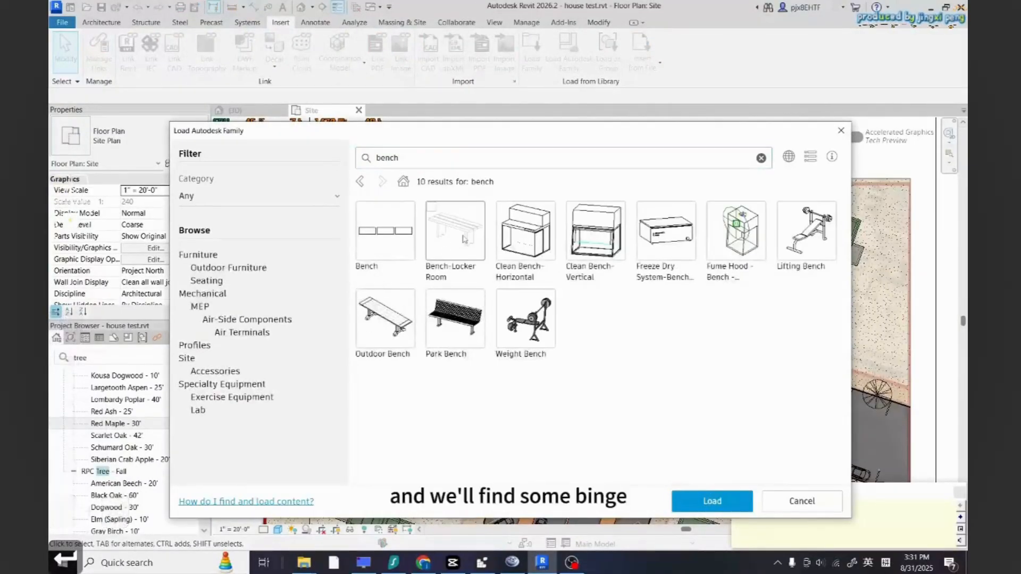
click(460, 235)
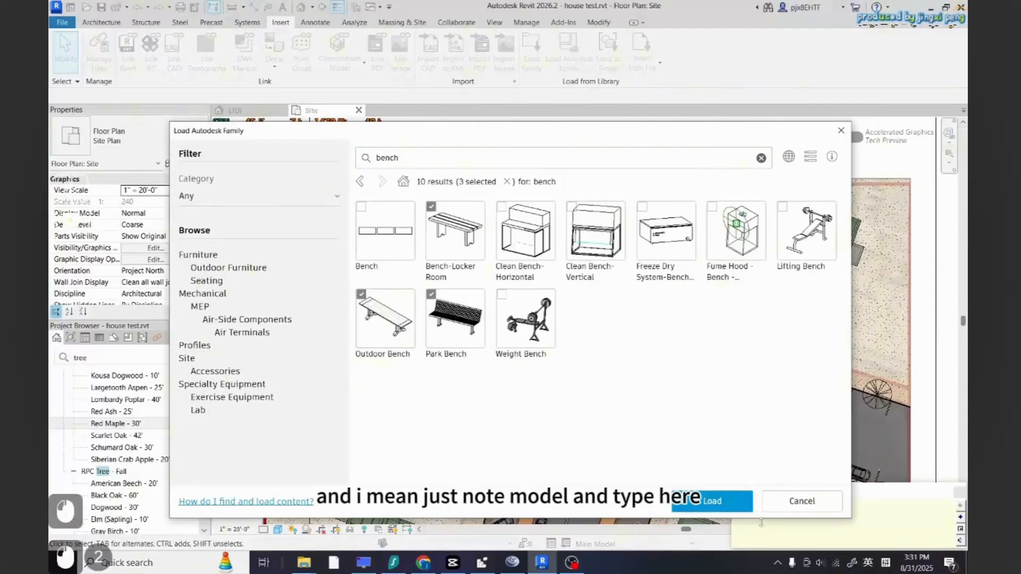
click(713, 501)
Filter the project browser for bench and place an Outdoor Bench 5'-11"L x 1'-6"W at the north-west intersection corner
click(112, 361)
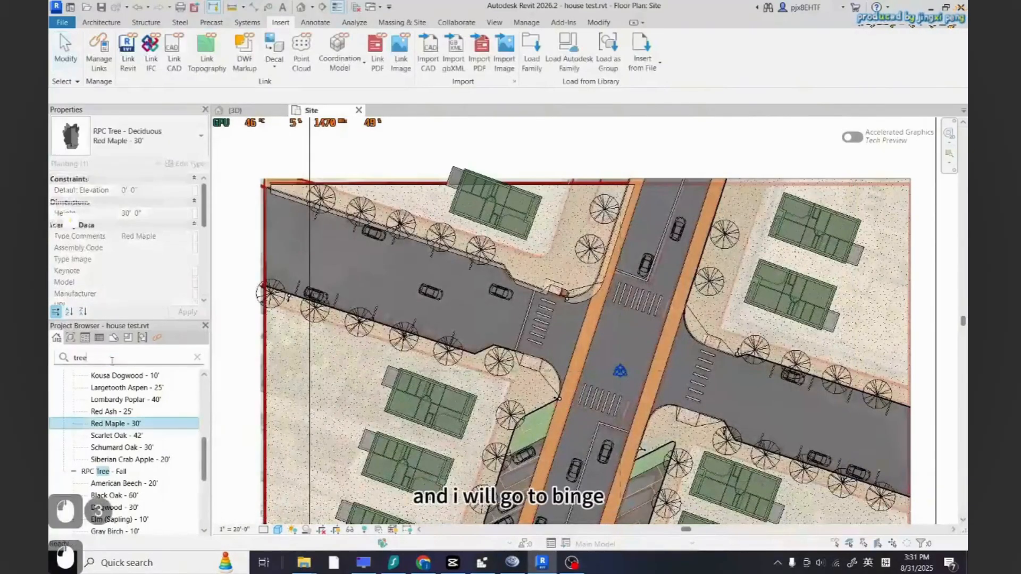
text(bench)
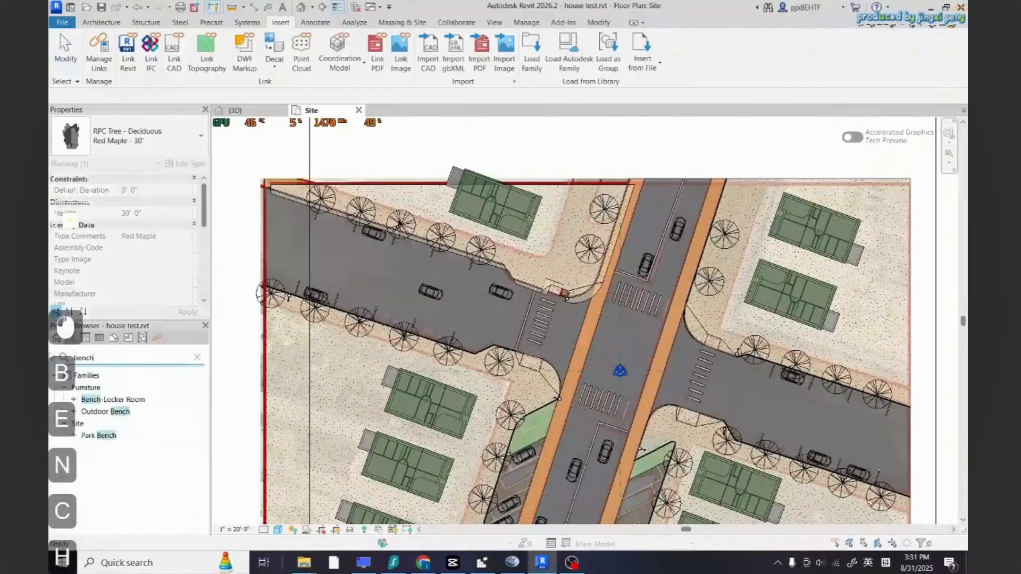
click(73, 435)
click(94, 447)
click(95, 459)
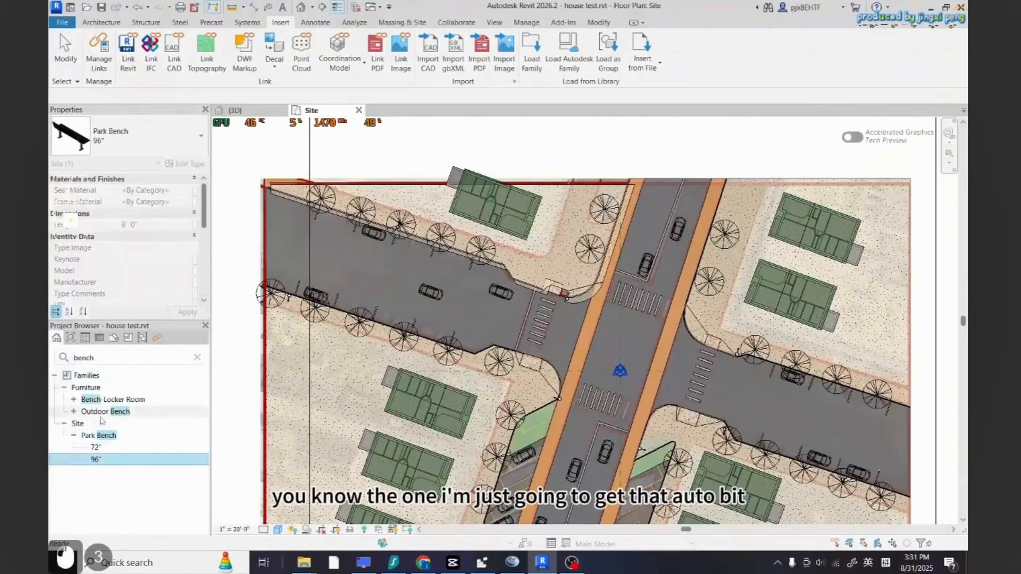
click(74, 412)
click(100, 424)
click(74, 400)
click(101, 413)
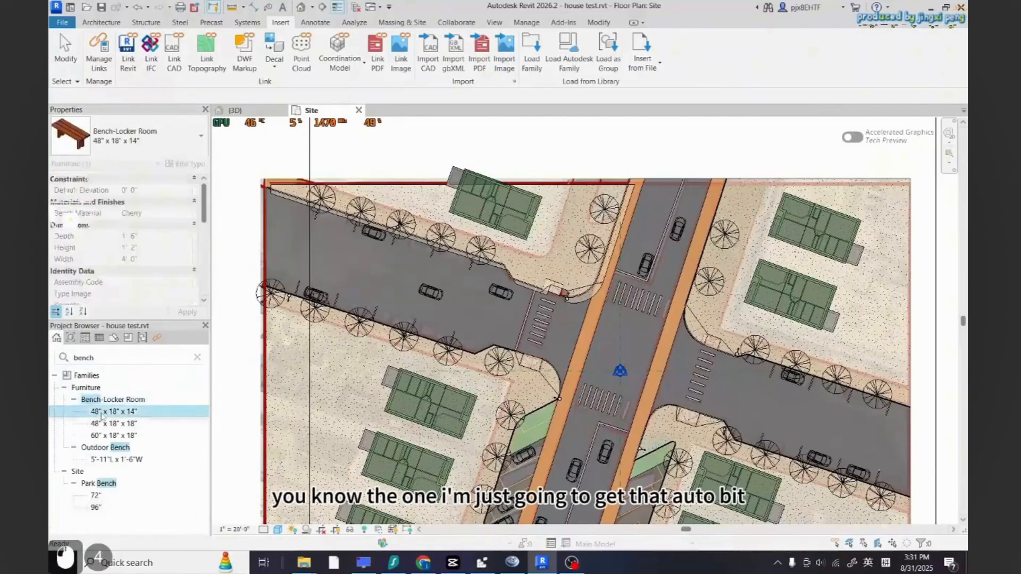
click(109, 459)
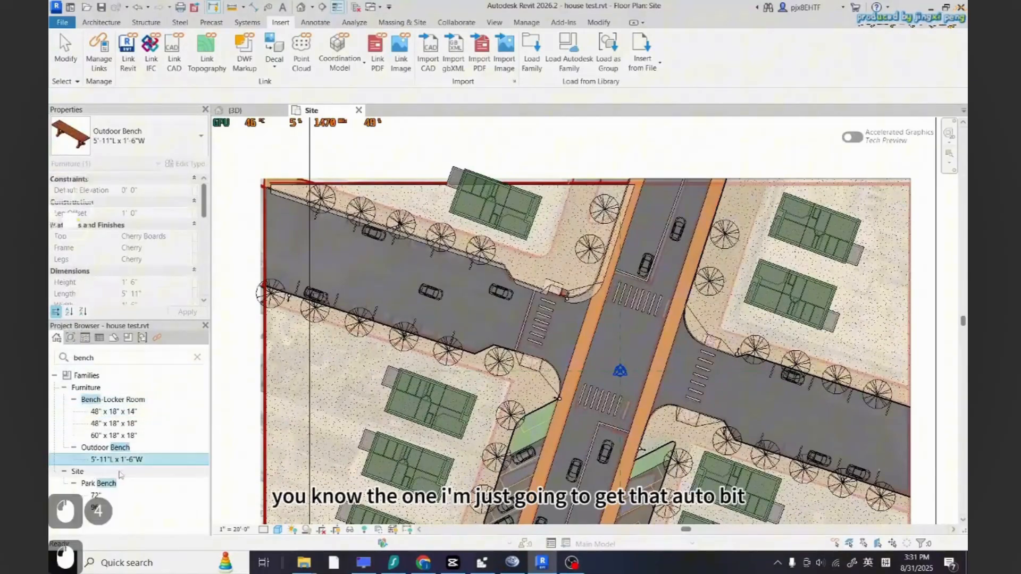
drag(567, 263, 560, 249)
scroll(559, 247, up, 3)
click(560, 251)
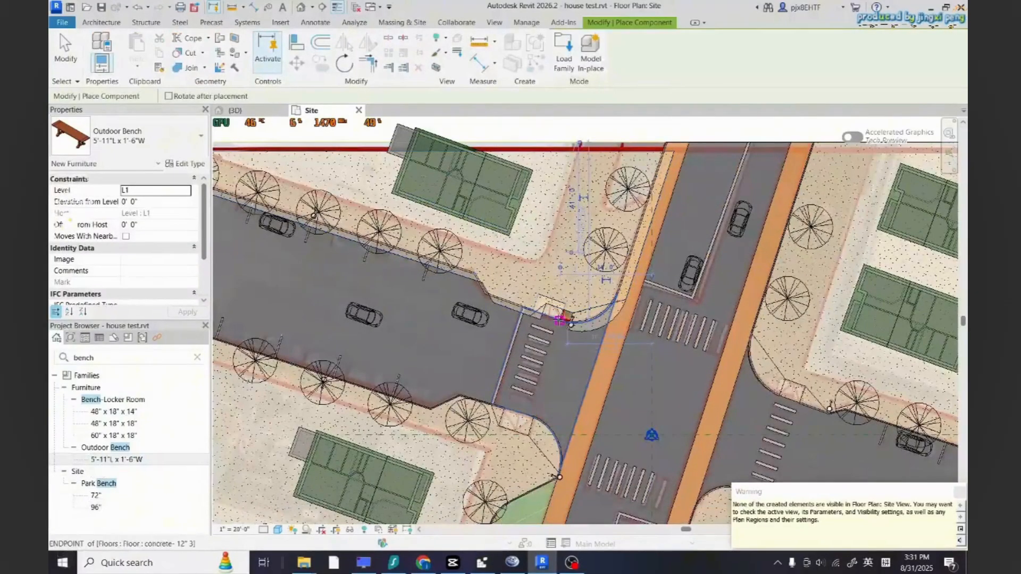
scroll(530, 316, down, 4)
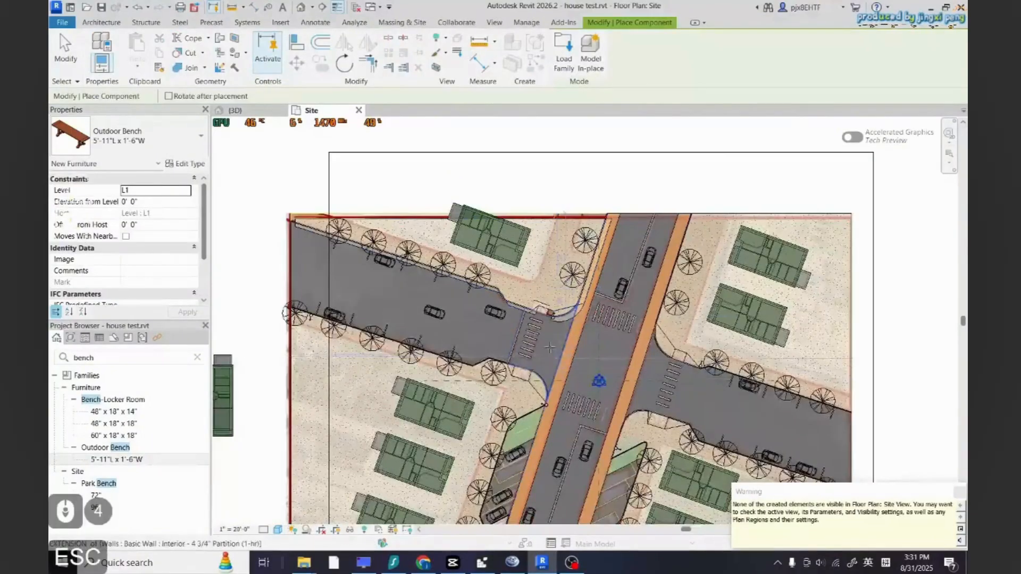
key(Escape)
Undo the last two changes
scroll(541, 304, up, 9)
key(ctrl+z)
scroll(559, 306, down, 2)
scroll(551, 308, up, 1)
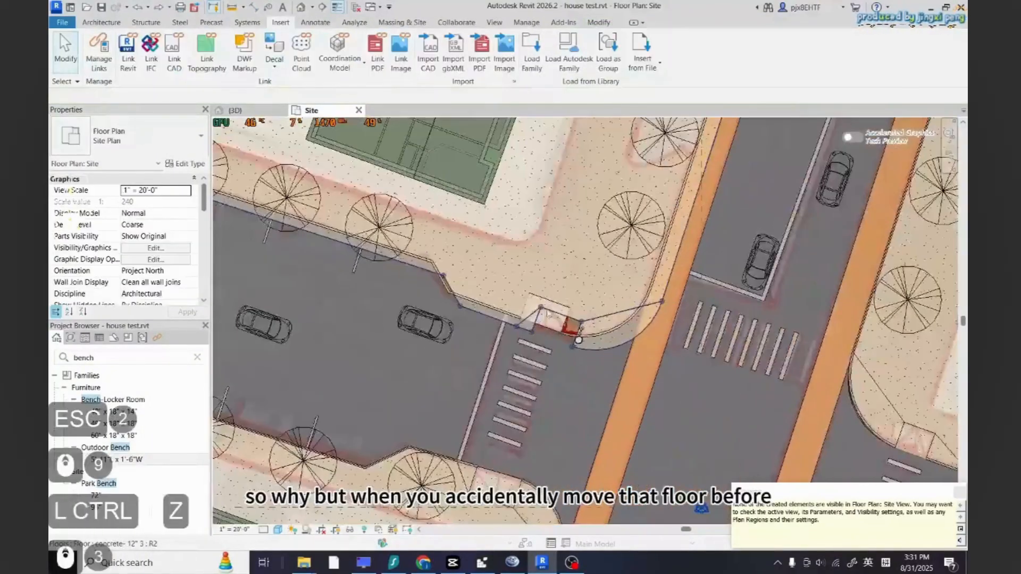
key(ctrl+z)
scroll(551, 292, down, 3)
scroll(574, 311, up, 2)
key(Escape)
key(Escape)
Try to move the displaced sidewalk floor back into place at the north-west intersection corner
click(574, 296)
scroll(580, 358, down, 1)
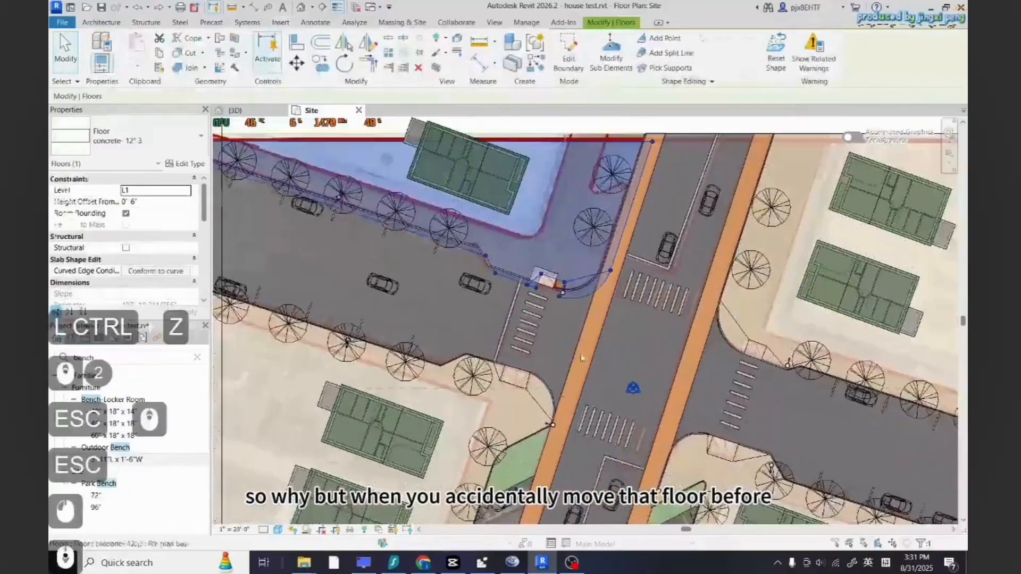
scroll(581, 360, down, 2)
scroll(589, 356, up, 1)
click(297, 64)
scroll(526, 248, up, 7)
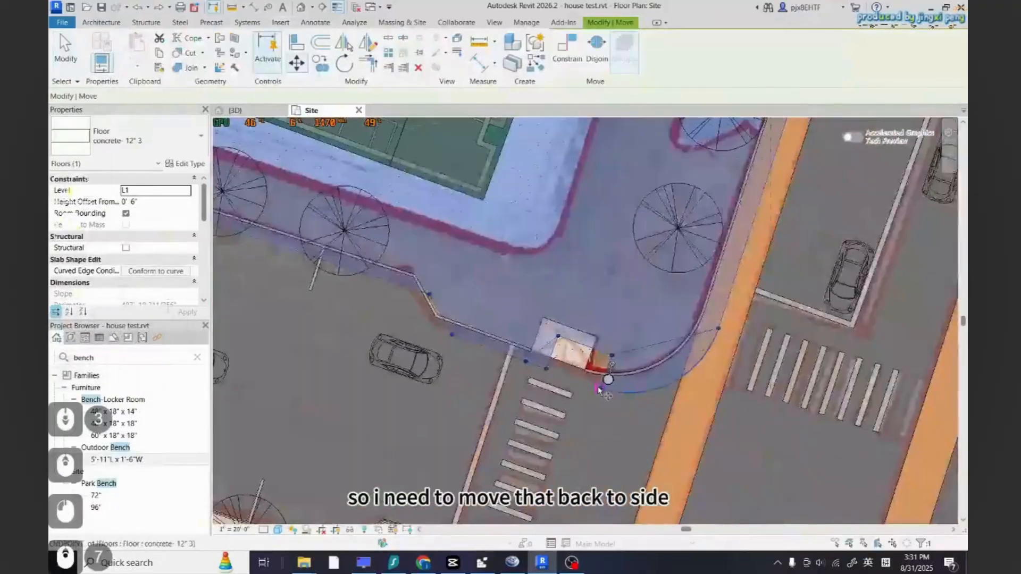
click(601, 393)
key(Escape)
key(Escape)
scroll(611, 391, up, 10)
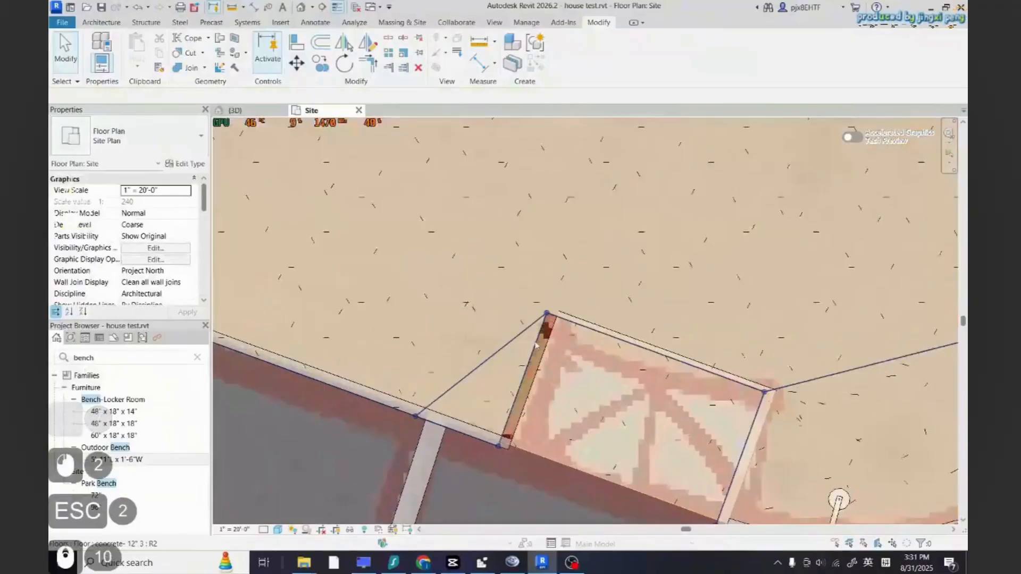
Try again to move the sidewalk floor back, starting from its corner point
click(547, 315)
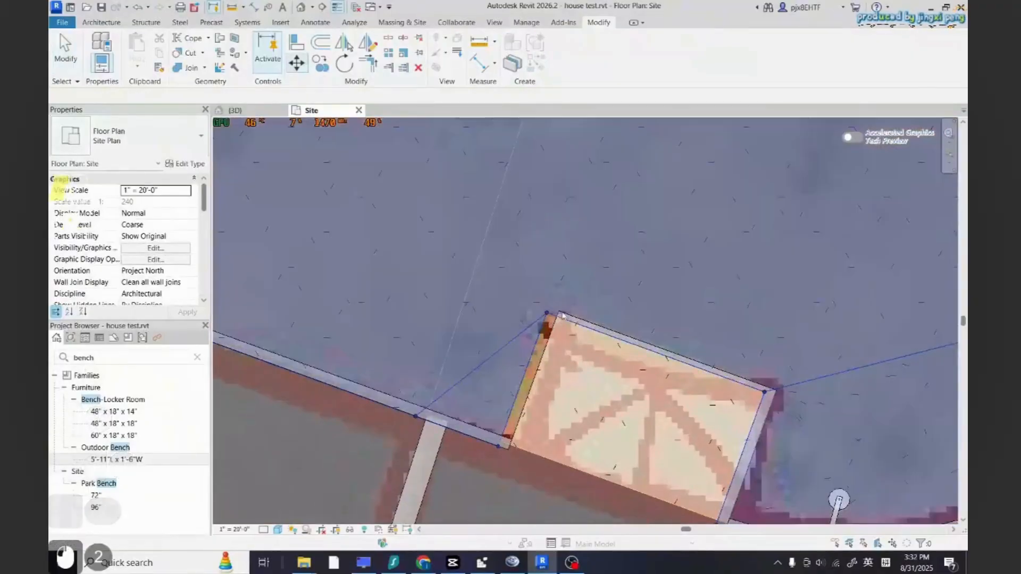
click(547, 316)
click(296, 63)
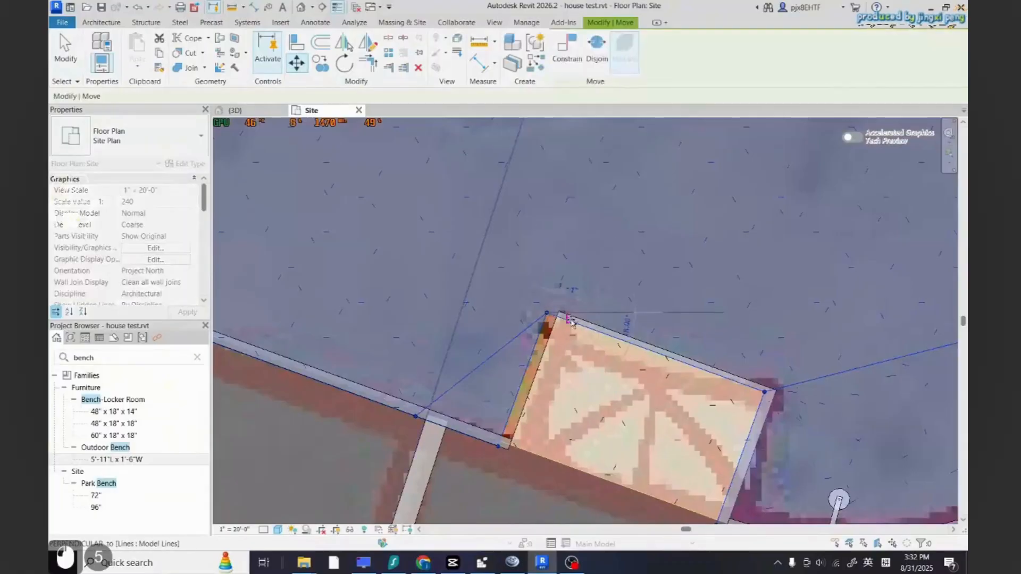
scroll(561, 313, up, 16)
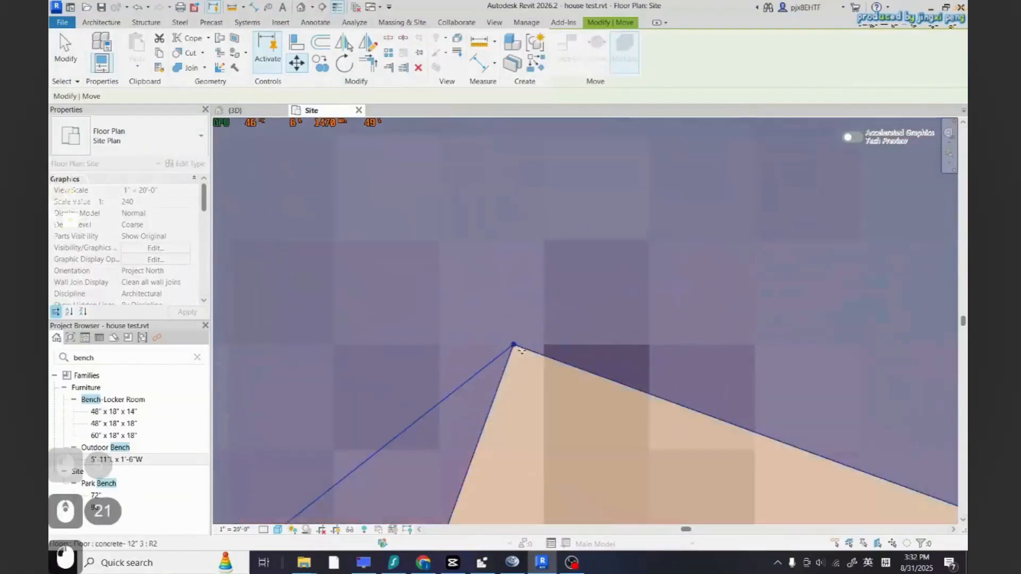
key(Escape)
key(Escape)
scroll(577, 362, down, 16)
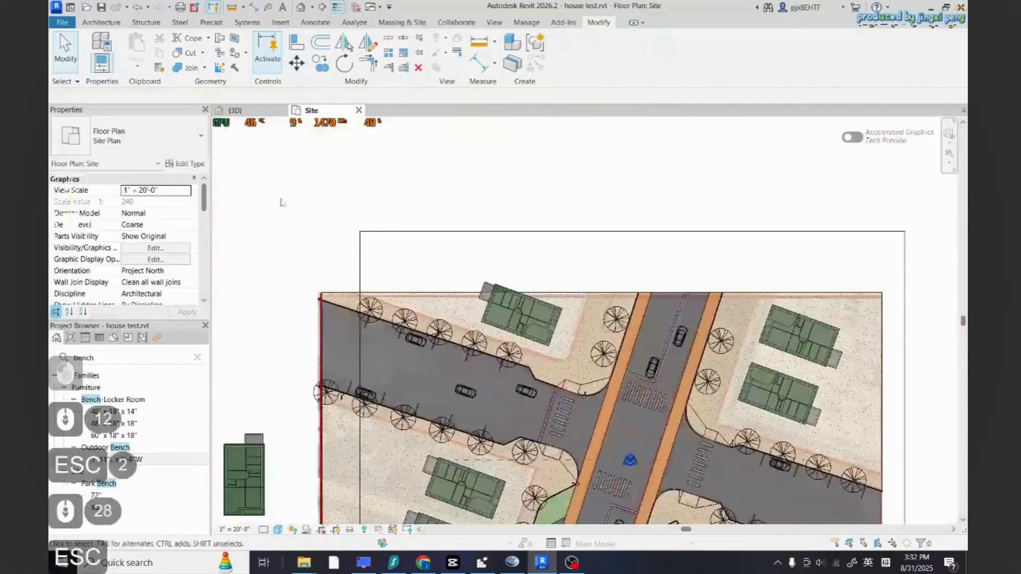
Place a Park Bench 72" on the sidewalk beside the north-south road, north of the north-west corner
click(97, 494)
drag(129, 491, 559, 372)
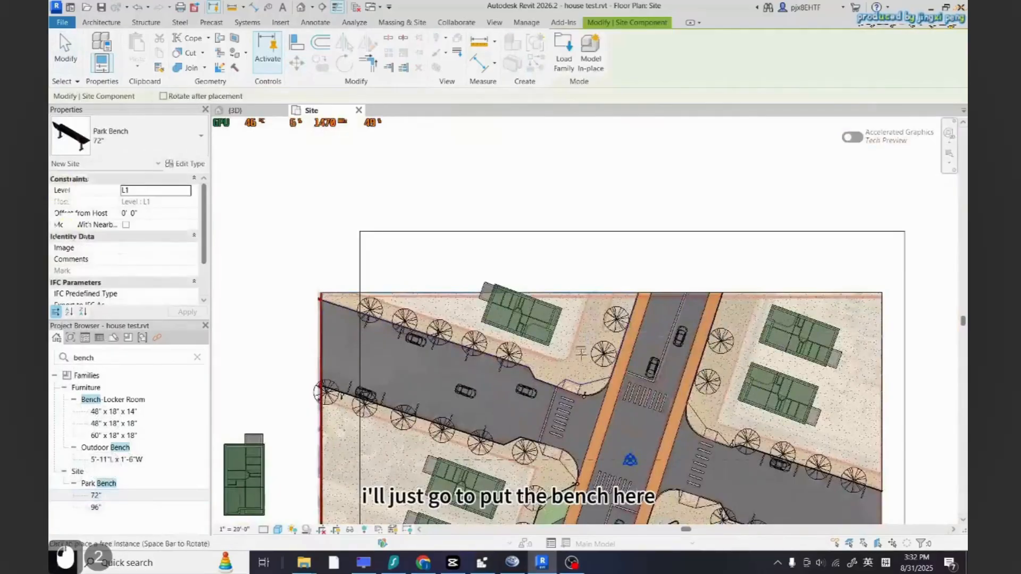
scroll(585, 367, up, 5)
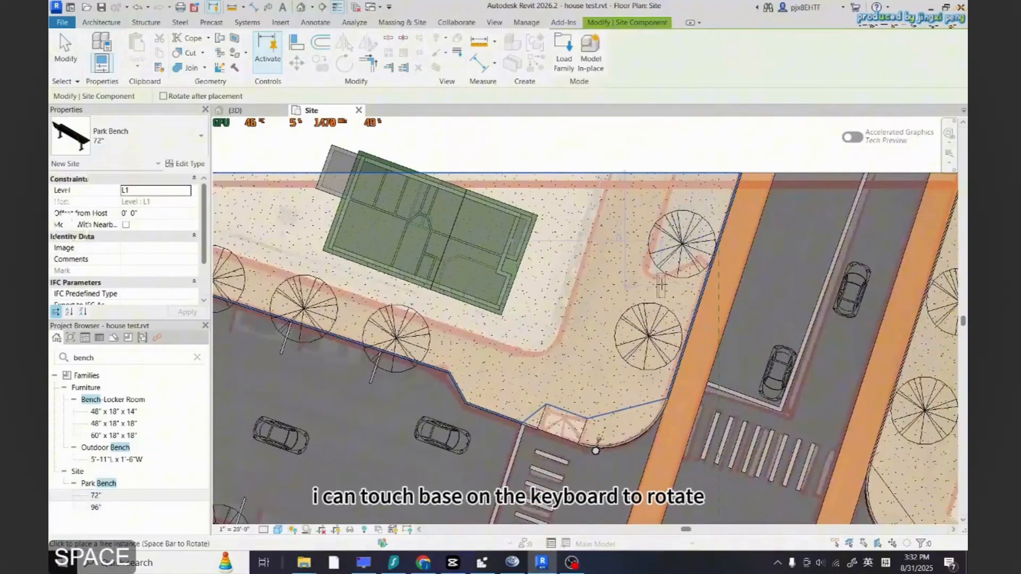
scroll(663, 283, up, 4)
click(664, 285)
key(Escape)
key(Escape)
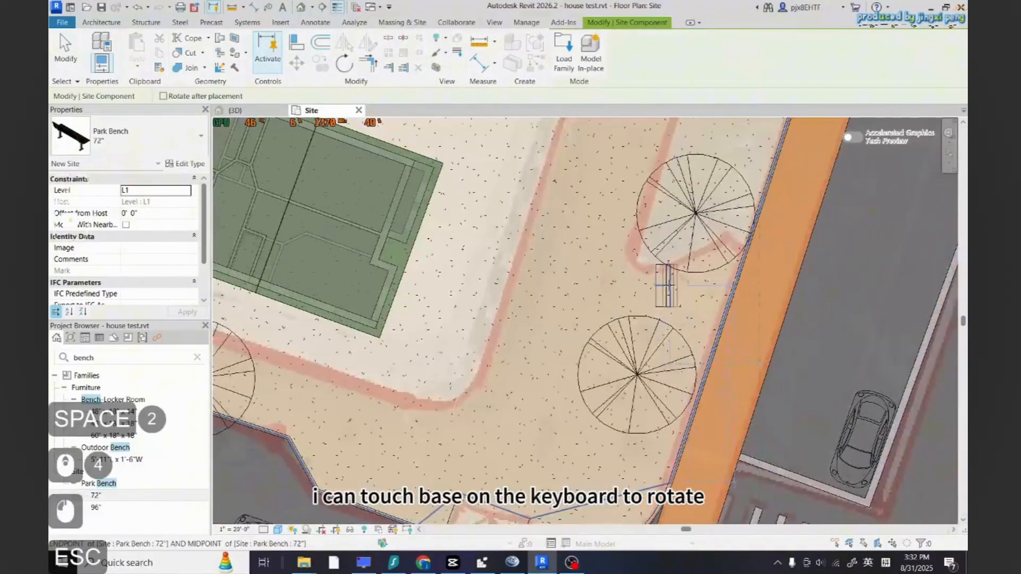
Rotate the new park bench to align it with the curb
click(343, 64)
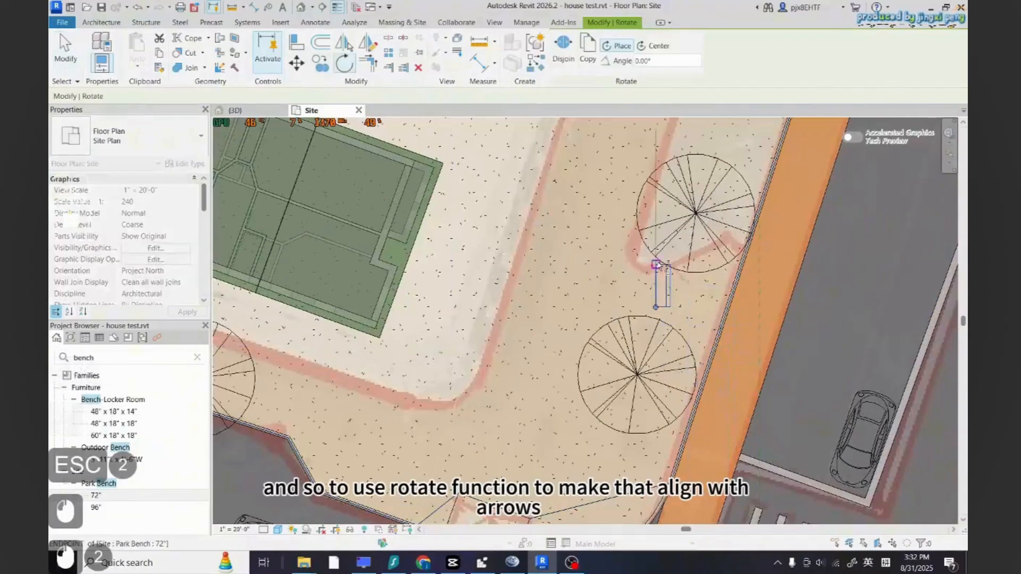
click(679, 227)
key(Escape)
key(Escape)
scroll(642, 304, down, 3)
scroll(642, 304, up, 2)
Copy the park bench multiple times along the sidewalks of the other intersection corners
click(642, 303)
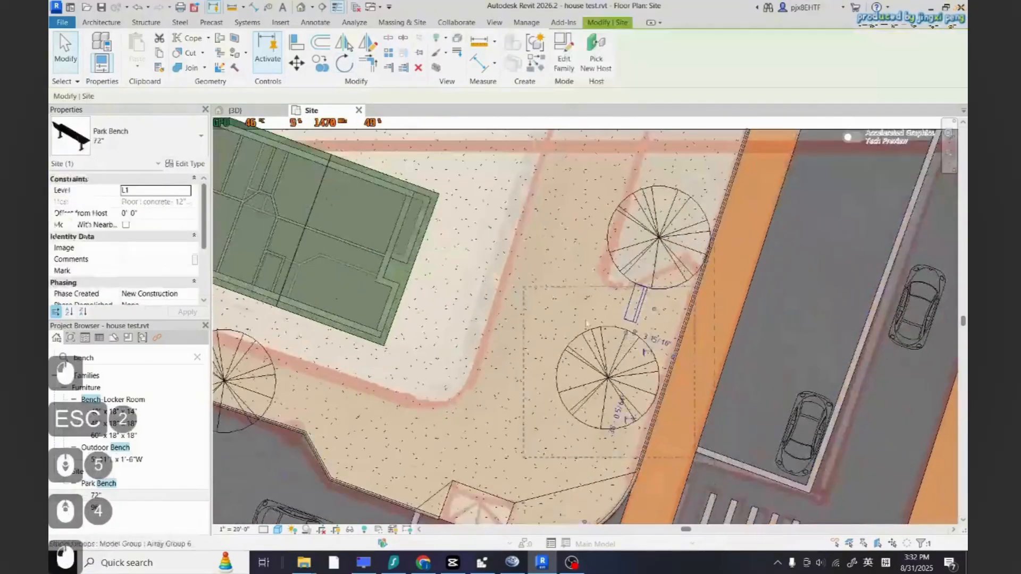
key(c)
key(o)
click(632, 322)
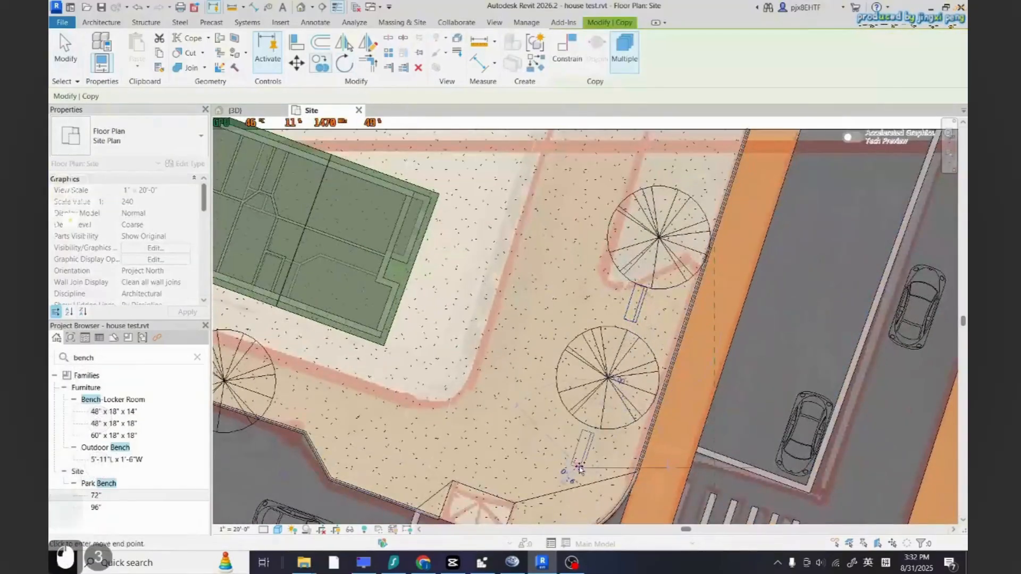
scroll(579, 467, down, 2)
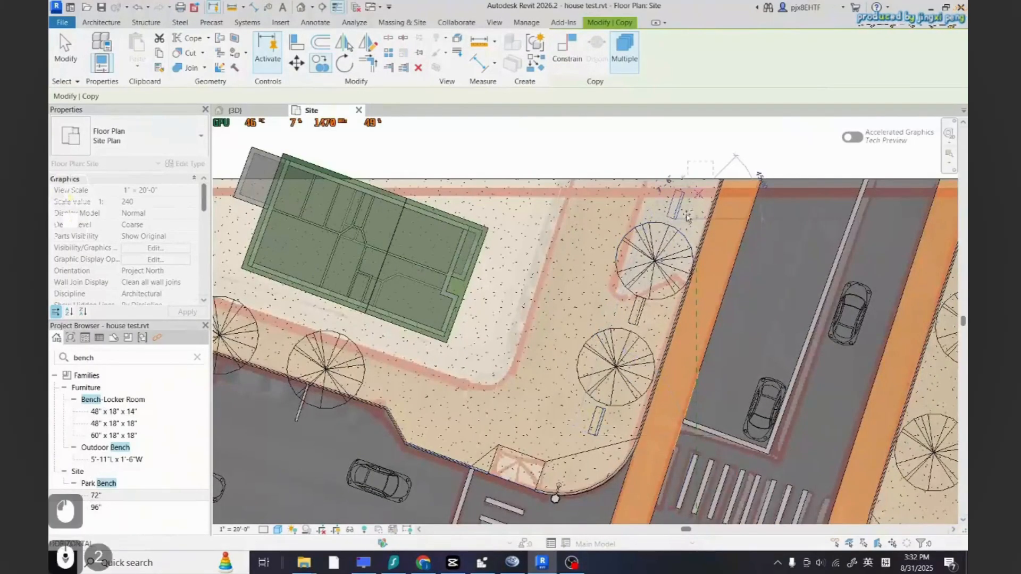
scroll(686, 215, down, 5)
scroll(557, 402, up, 4)
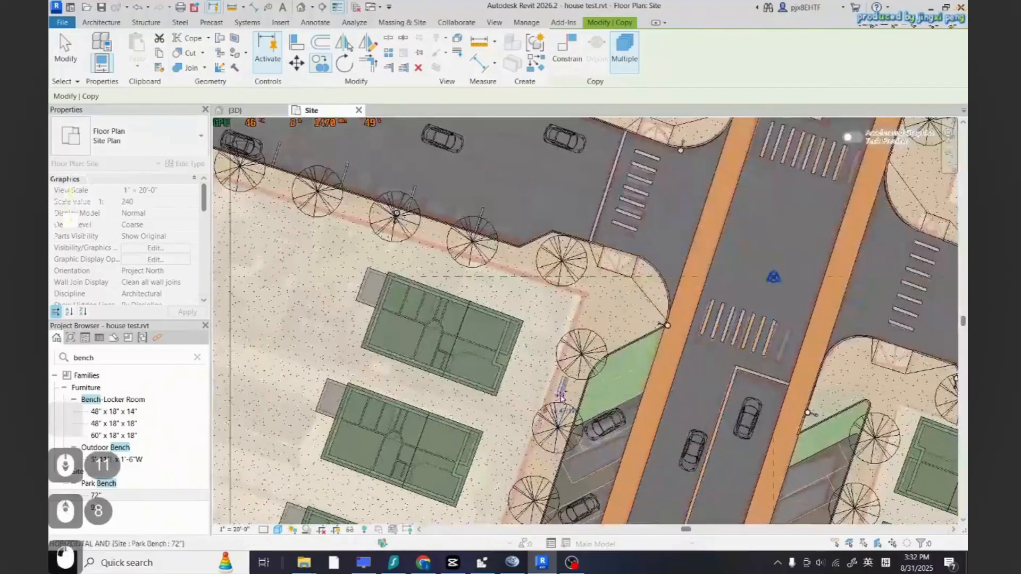
scroll(604, 367, down, 3)
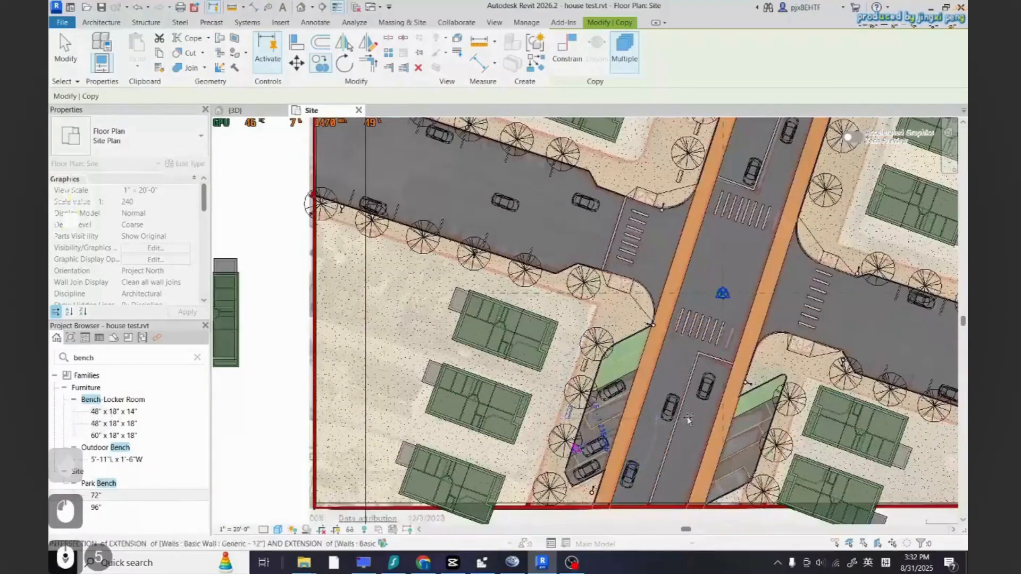
scroll(688, 420, up, 3)
scroll(694, 384, down, 5)
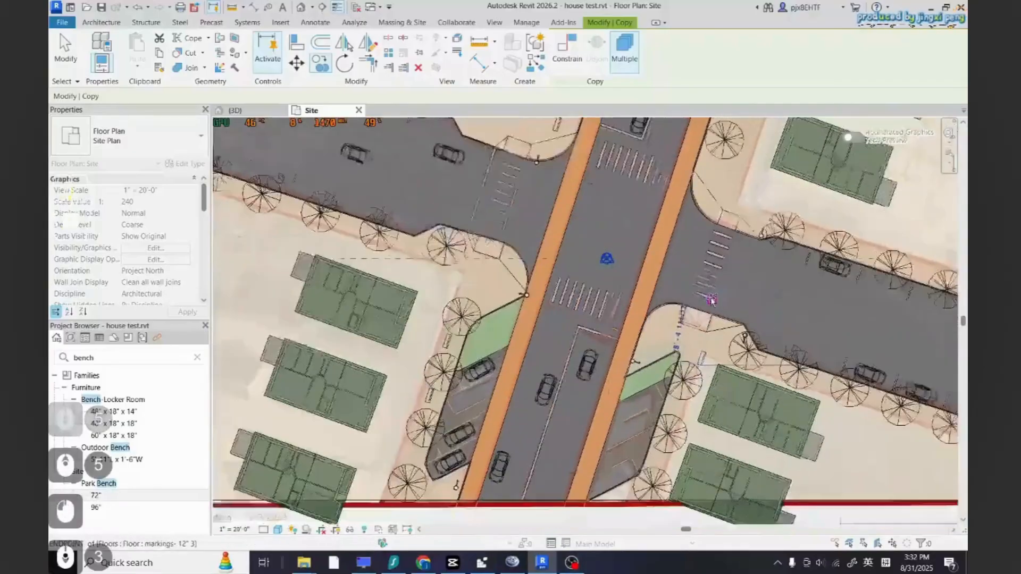
scroll(664, 455, up, 3)
scroll(620, 489, down, 3)
scroll(686, 311, up, 4)
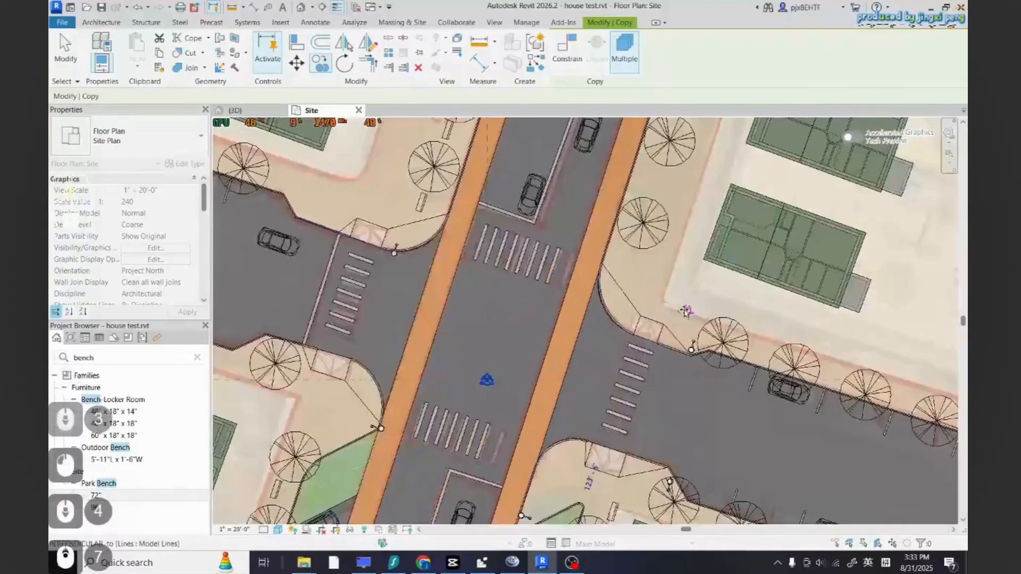
key(Escape)
key(Escape)
key(Escape)
key(Escape)
Save the project
scroll(679, 319, down, 4)
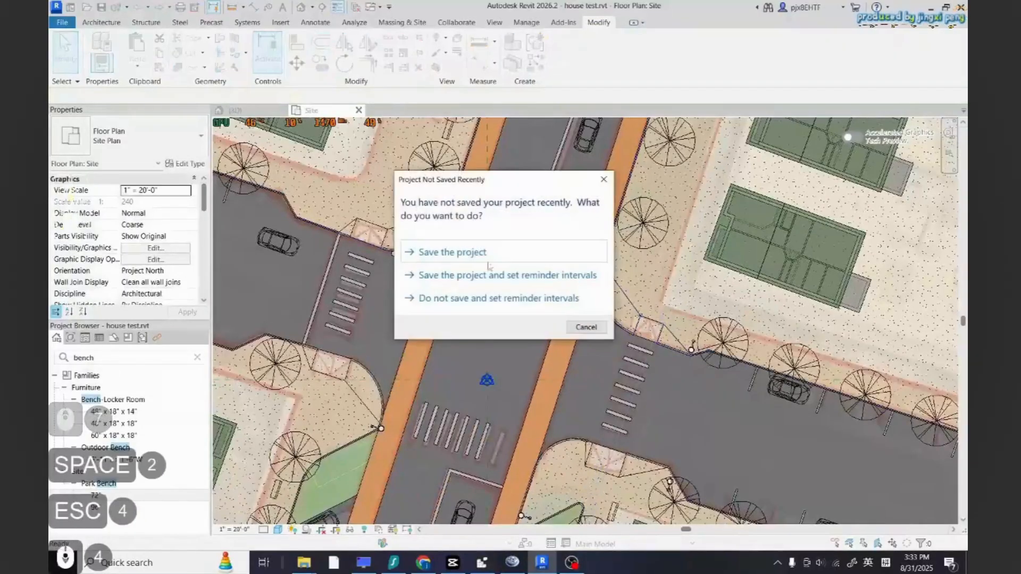
click(486, 258)
scroll(621, 395, down, 3)
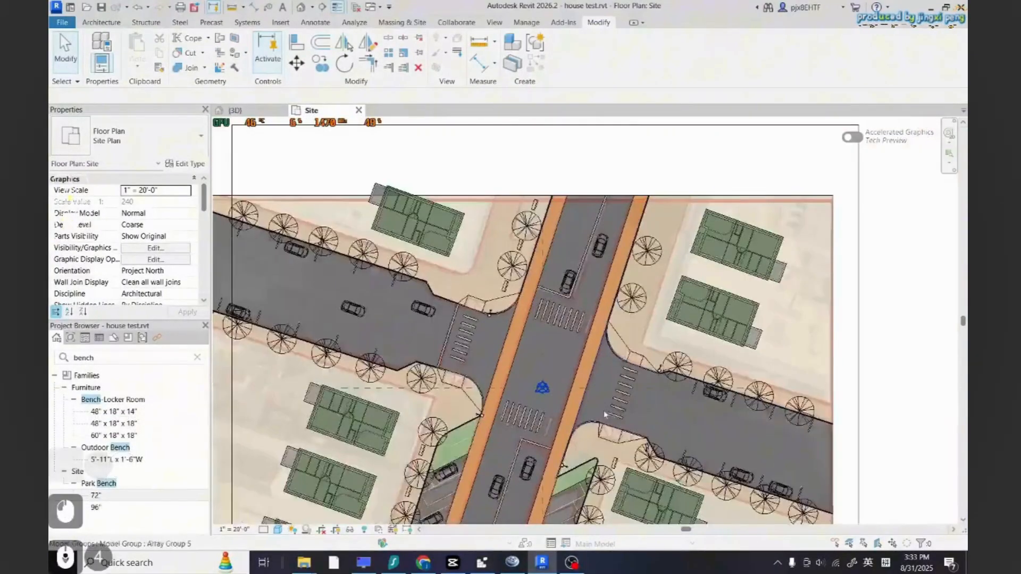
scroll(381, 142, up, 4)
click(321, 64)
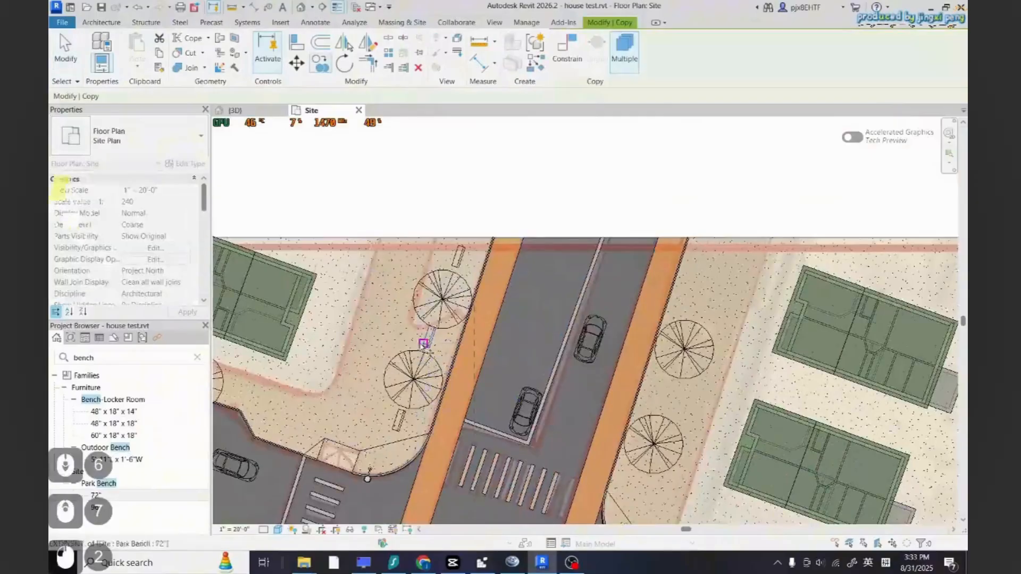
key(Escape)
key(Escape)
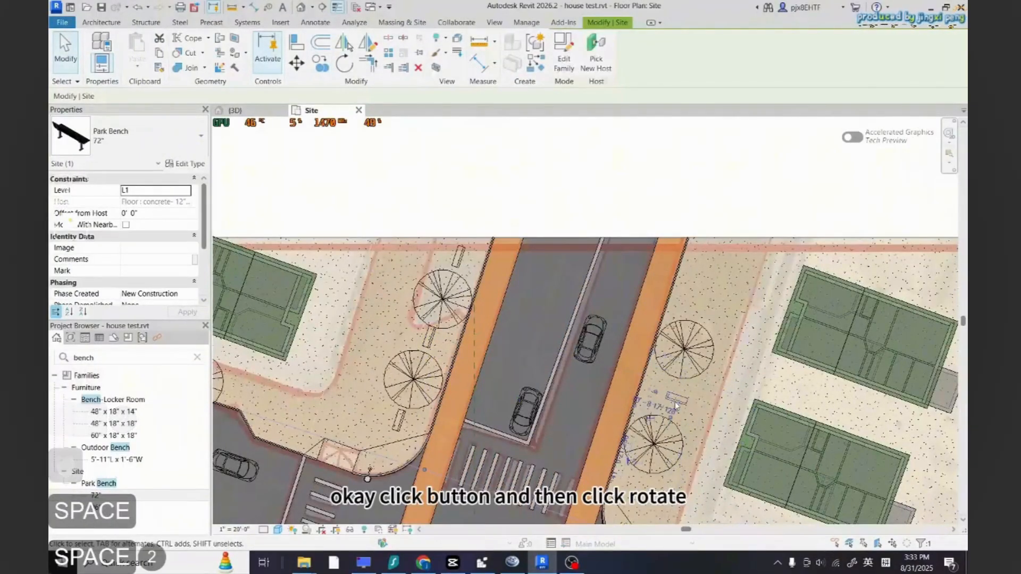
Turn the two benches on the west sidewalk around 180 degrees so they face the other way
key(space)
key(Escape)
key(Escape)
scroll(442, 334, up, 2)
click(429, 345)
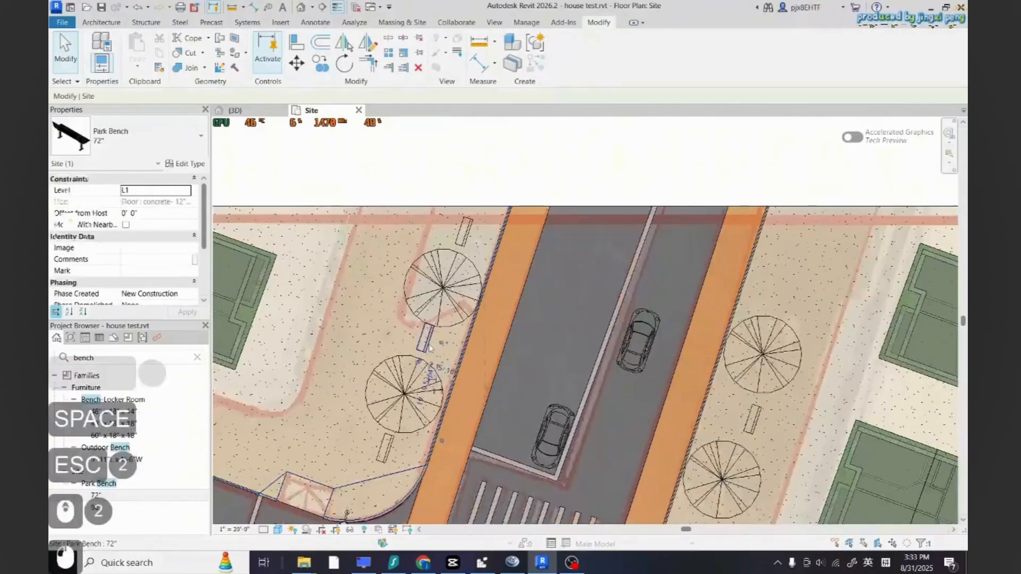
key(Escape)
click(428, 343)
key(space)
key(space)
key(Escape)
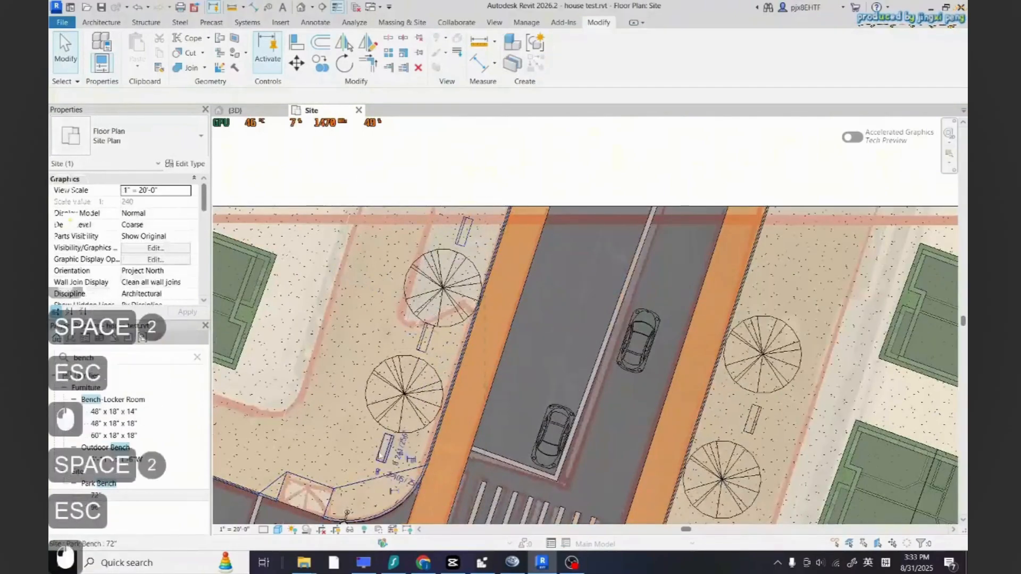
click(385, 451)
key(space)
key(space)
key(Escape)
key(Escape)
scroll(674, 282, down, 2)
scroll(752, 353, up, 2)
click(727, 391)
scroll(699, 290, down, 2)
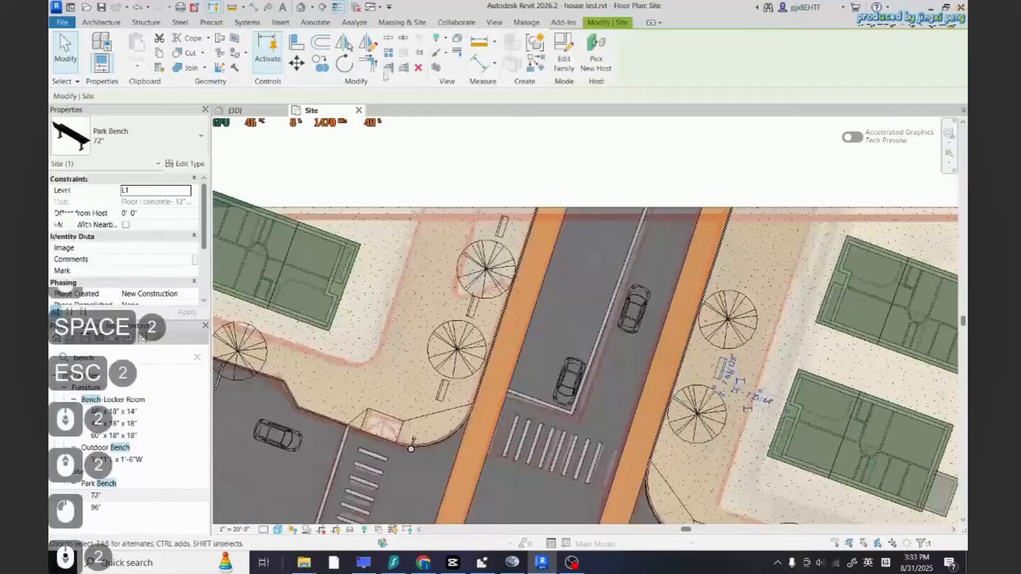
click(320, 63)
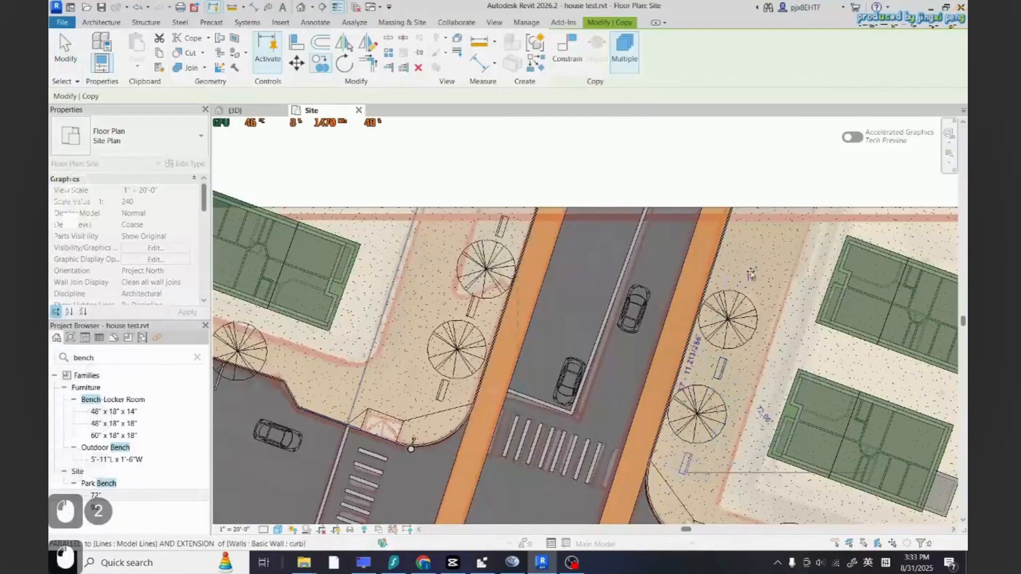
key(Escape)
key(Escape)
Switch to the 3D view and orbit around the site to inspect the benches
scroll(610, 281, down, 7)
click(259, 111)
scroll(551, 341, down, 4)
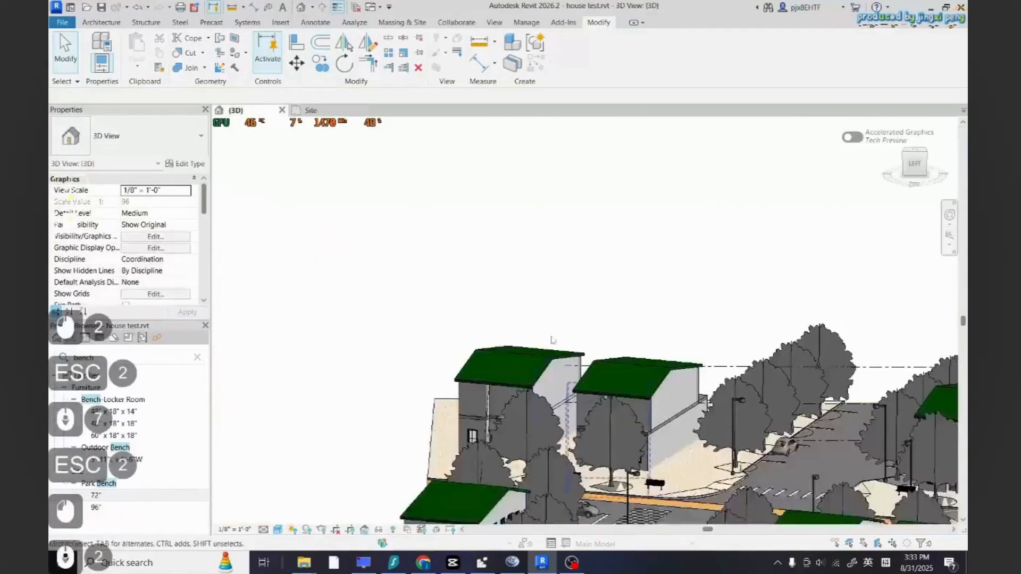
scroll(662, 433, up, 6)
scroll(638, 420, down, 4)
shift+middle_drag(654, 425, 491, 425)
scroll(494, 414, down, 4)
scroll(656, 324, up, 8)
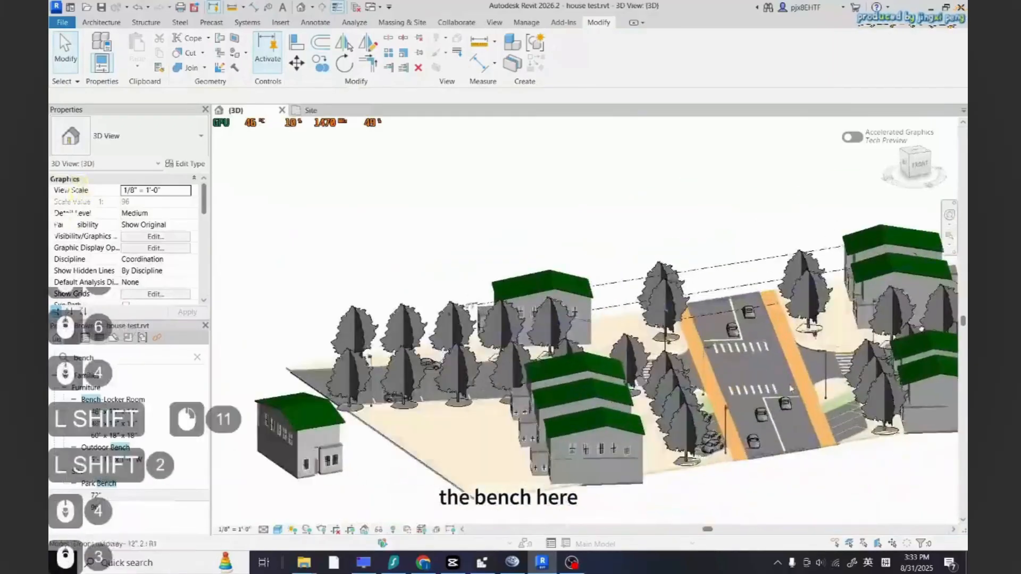
shift+middle_drag(649, 324, 489, 314)
scroll(483, 312, down, 9)
scroll(683, 381, up, 6)
shift+middle_drag(725, 388, 553, 420)
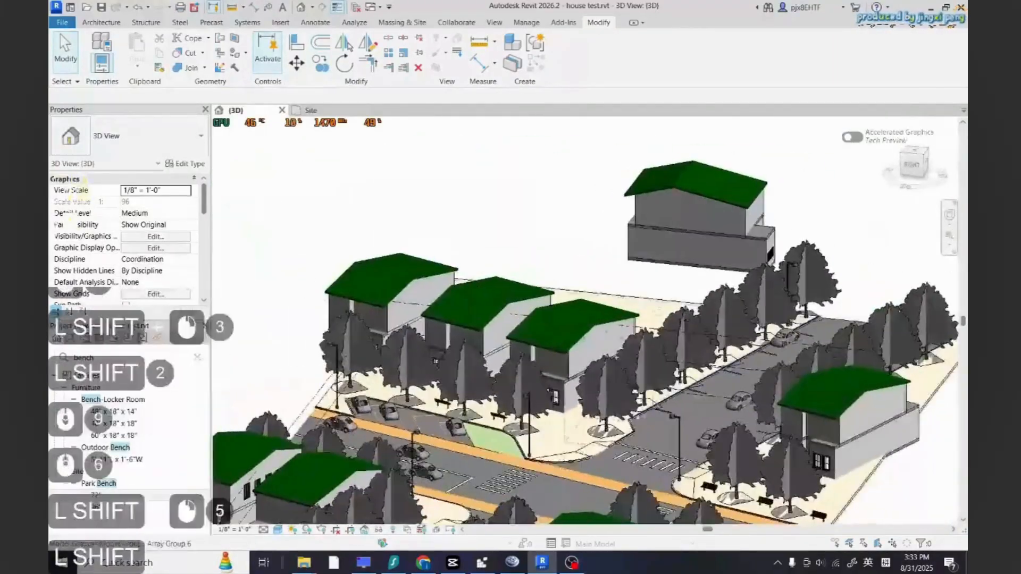
Rotate the bench beside the green parking island in the 3D view
scroll(510, 422, up, 4)
scroll(500, 410, down, 2)
scroll(481, 388, up, 3)
click(471, 378)
scroll(606, 411, down, 3)
scroll(542, 410, up, 3)
key(space)
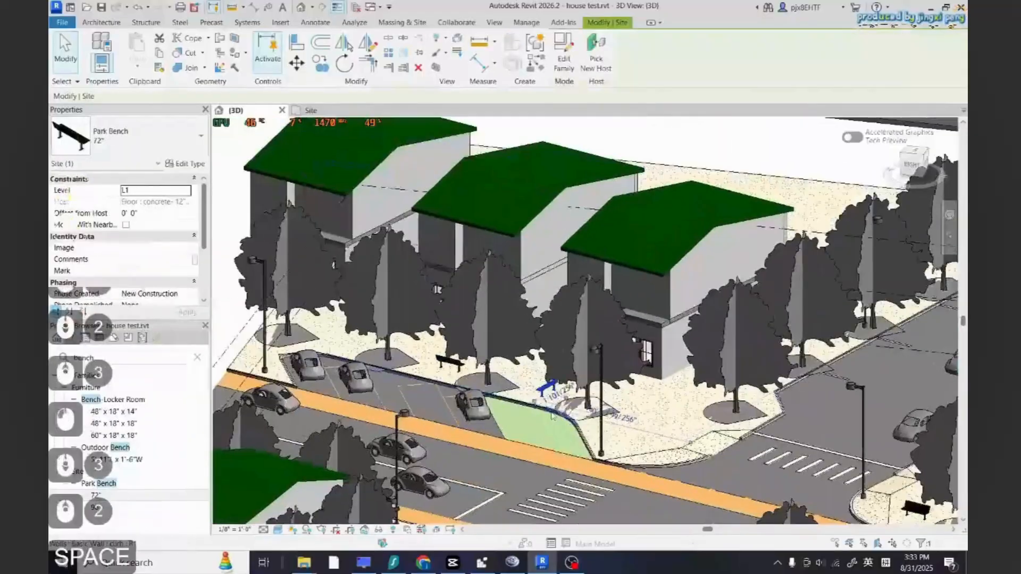
key(Escape)
key(Escape)
key(Escape)
click(449, 361)
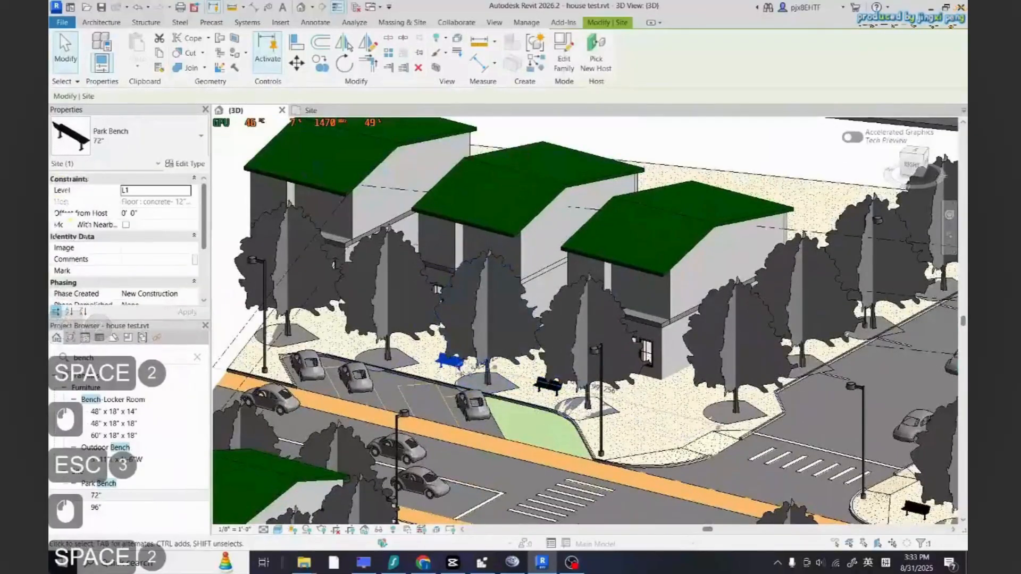
key(Escape)
key(Escape)
Orbit and zoom around the 3D model to review the bench placement
scroll(597, 399, down, 5)
scroll(364, 396, down, 3)
shift+middle_drag(665, 383, 367, 329)
scroll(558, 346, down, 4)
scroll(420, 258, up, 8)
scroll(531, 340, down, 4)
scroll(367, 329, down, 6)
scroll(690, 331, up, 5)
scroll(690, 331, up, 1)
shift+middle_drag(690, 331, 686, 332)
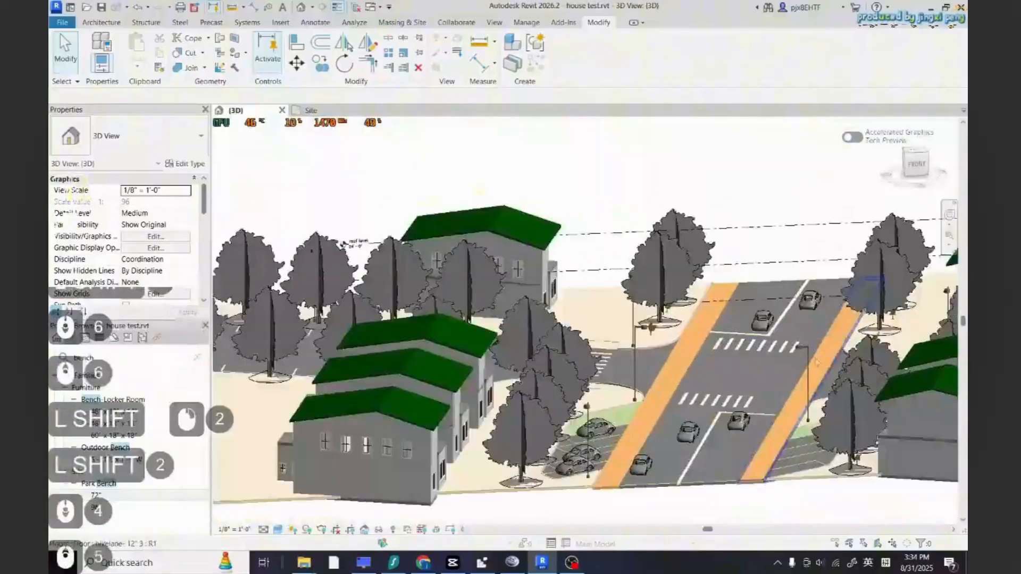
scroll(817, 363, up, 4)
scroll(707, 390, down, 5)
shift+middle_drag(707, 390, 542, 380)
scroll(542, 378, down, 6)
scroll(797, 393, up, 4)
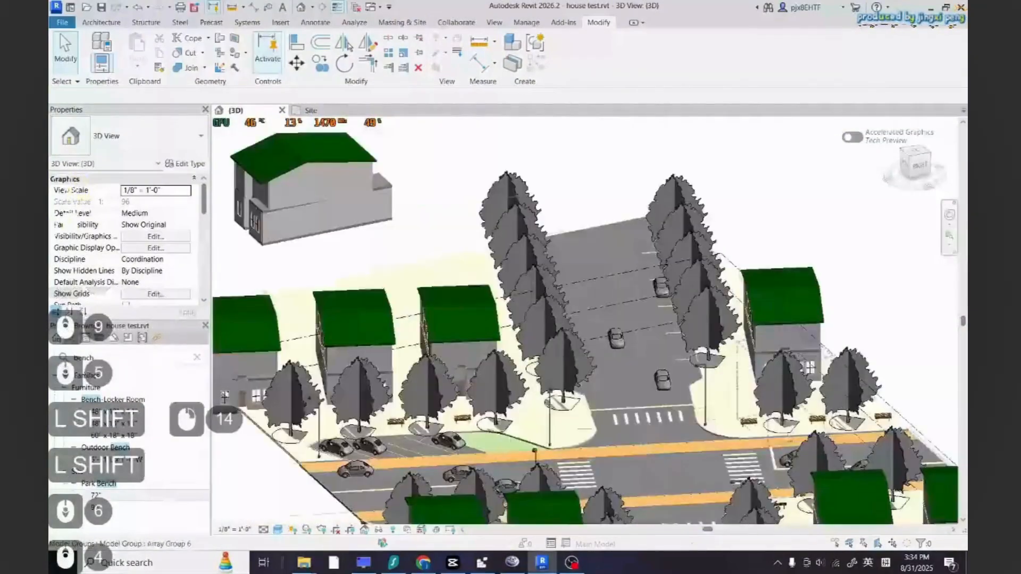
scroll(914, 463, down, 3)
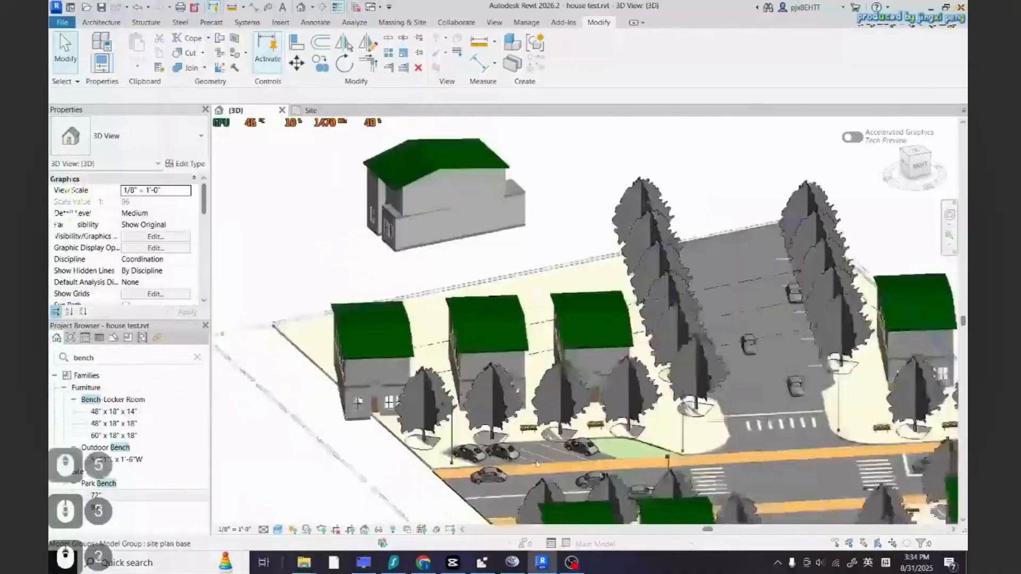
shift+middle_drag(537, 463, 606, 417)
scroll(606, 414, down, 5)
Delete the stray element lying outside the main site model
click(461, 292)
key(Delete)
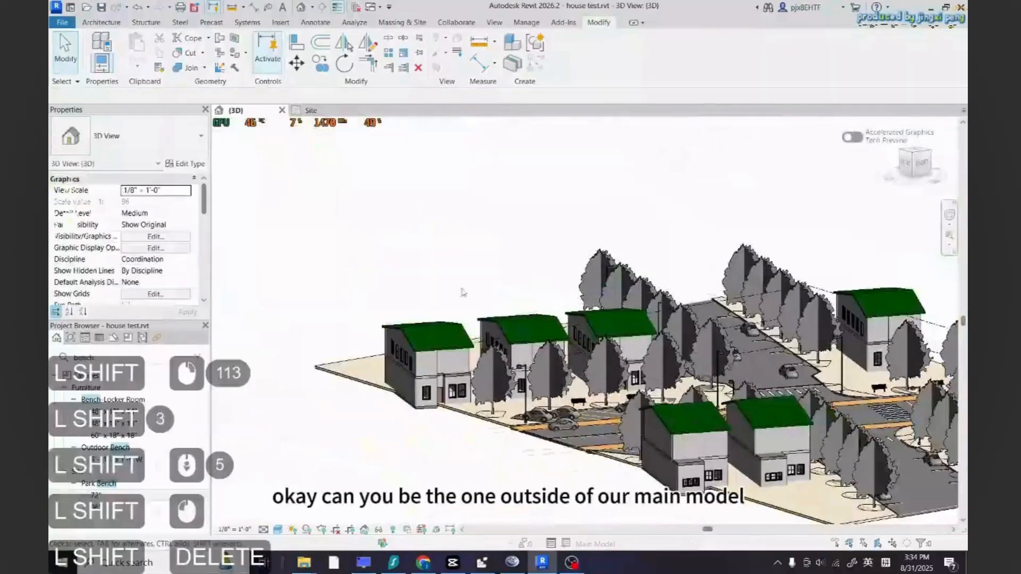
Delete the tree array group standing beside the street in front of the houses
key(Escape)
scroll(760, 367, up, 5)
shift+middle_drag(766, 368, 572, 303)
scroll(572, 303, down, 5)
scroll(576, 340, up, 5)
scroll(577, 336, down, 2)
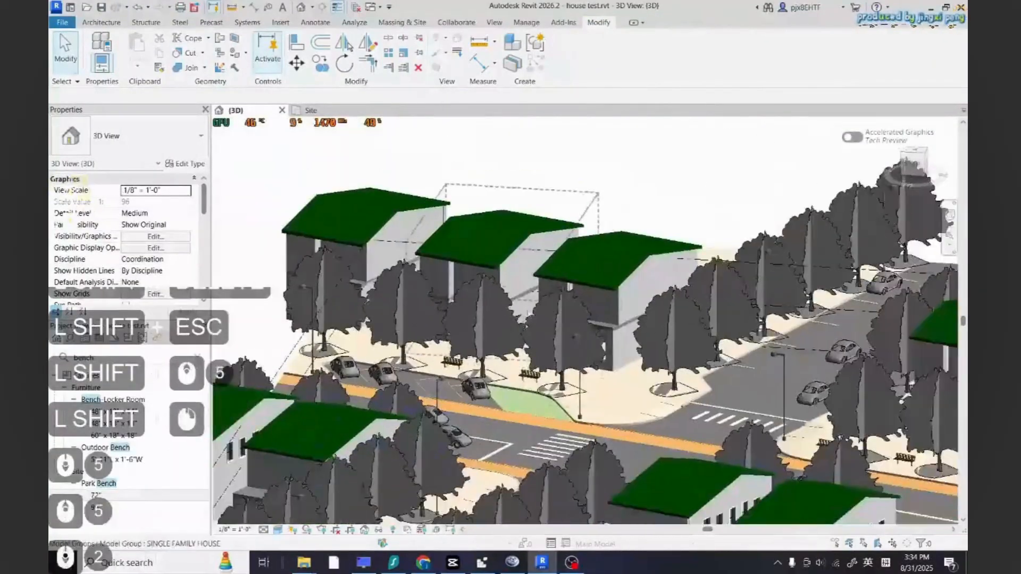
scroll(576, 337, up, 3)
scroll(577, 341, down, 5)
shift+middle_drag(579, 345, 686, 346)
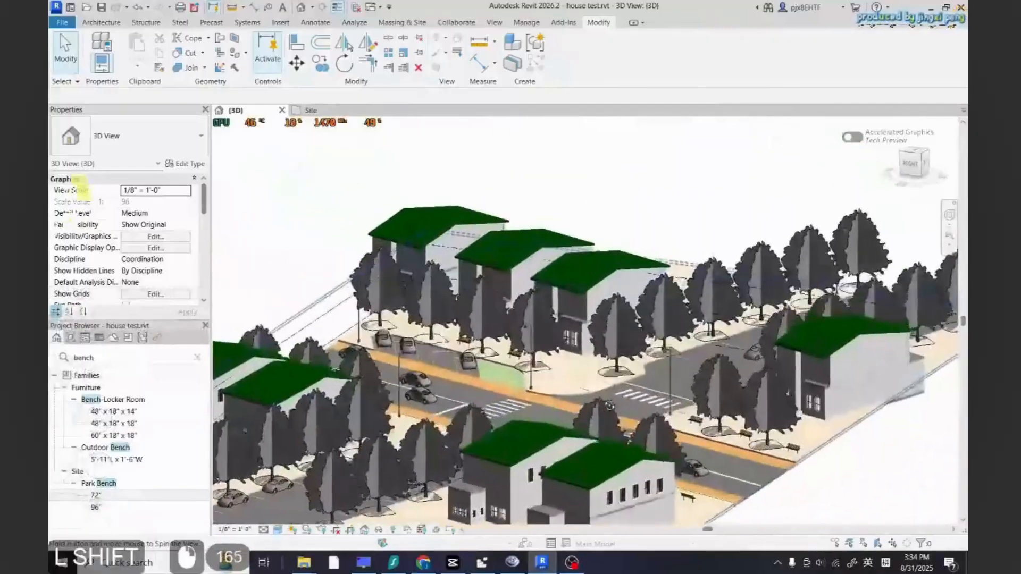
click(630, 347)
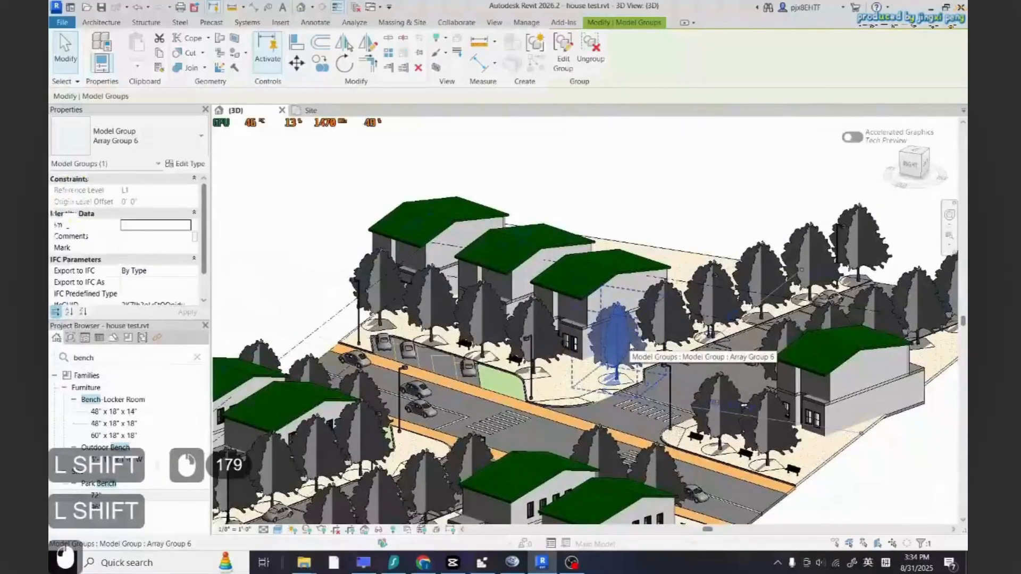
key(Escape)
click(669, 328)
key(Delete)
Delete two more tree array groups along the far side of the street
click(770, 283)
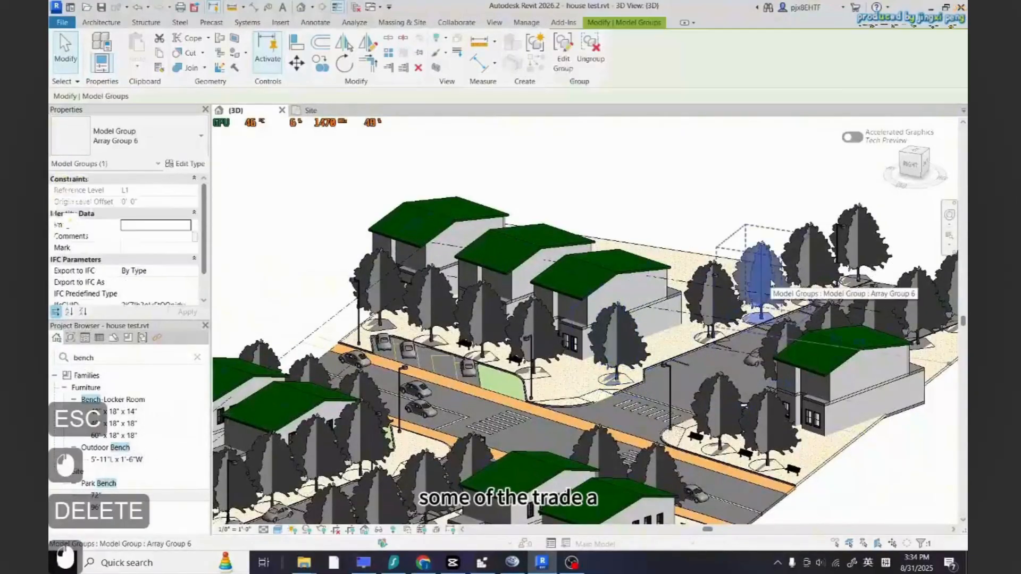
key(Delete)
scroll(797, 287, down, 1)
click(871, 259)
key(Delete)
Delete the tree array group in front of the houses near the road
scroll(867, 265, down, 2)
scroll(707, 351, up, 5)
scroll(757, 378, down, 5)
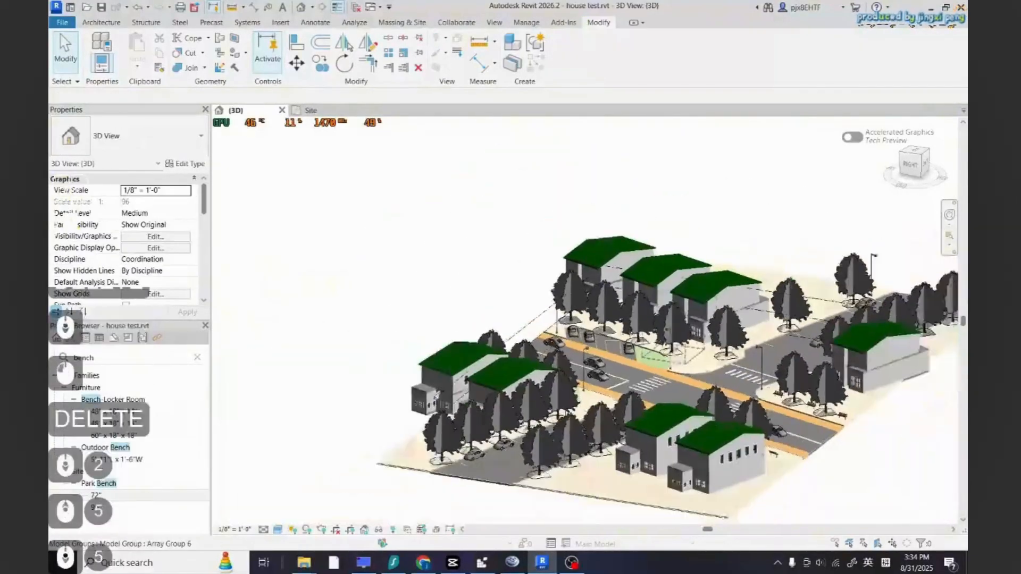
scroll(757, 377, down, 2)
shift+middle_drag(758, 377, 470, 407)
scroll(469, 407, up, 6)
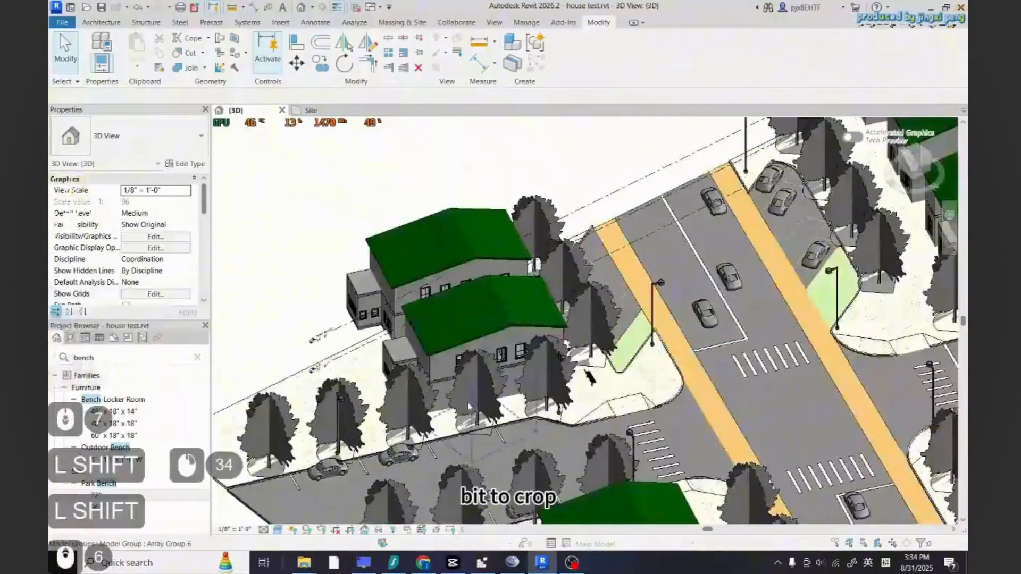
click(469, 407)
key(Delete)
Delete a tree near the lower road and undo that deletion
scroll(468, 425, down, 3)
scroll(468, 425, up, 3)
click(467, 456)
key(Delete)
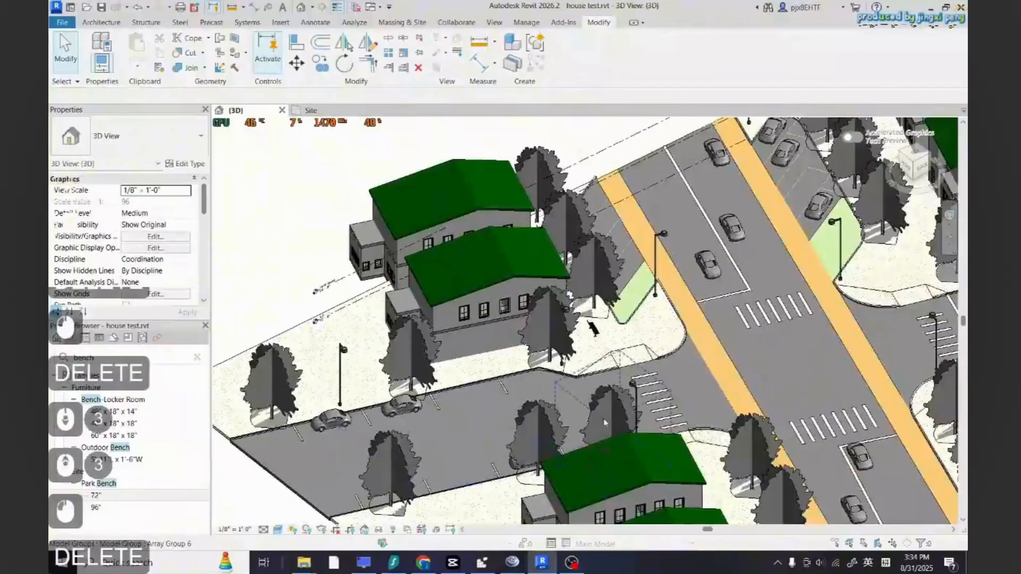
key(ctrl+z)
Delete two trees beside the lower road
click(538, 437)
key(Delete)
click(392, 480)
key(Delete)
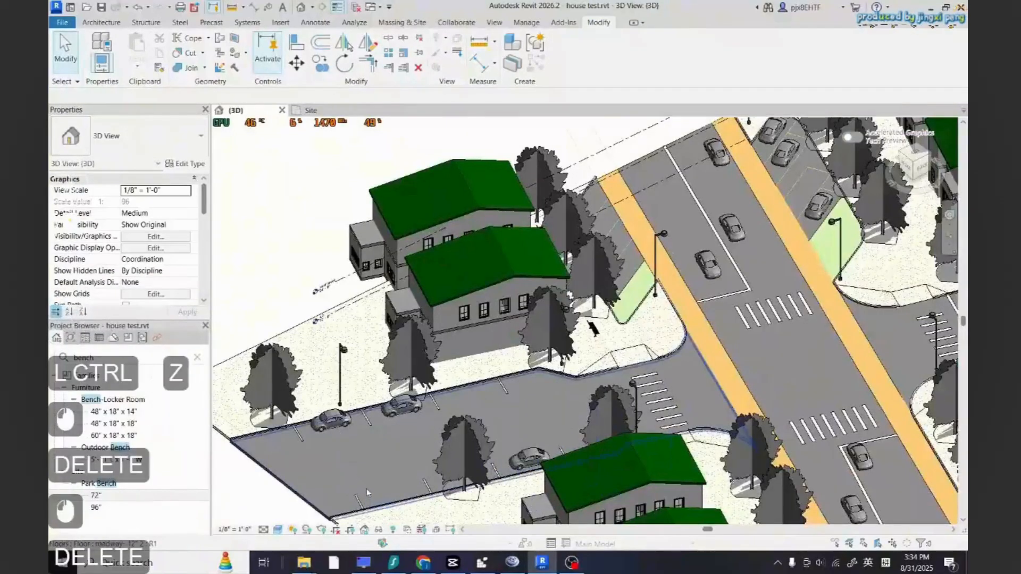
Delete the tree array group at the far street corner
scroll(367, 492, down, 2)
scroll(585, 398, down, 2)
scroll(893, 362, up, 3)
scroll(893, 361, up, 4)
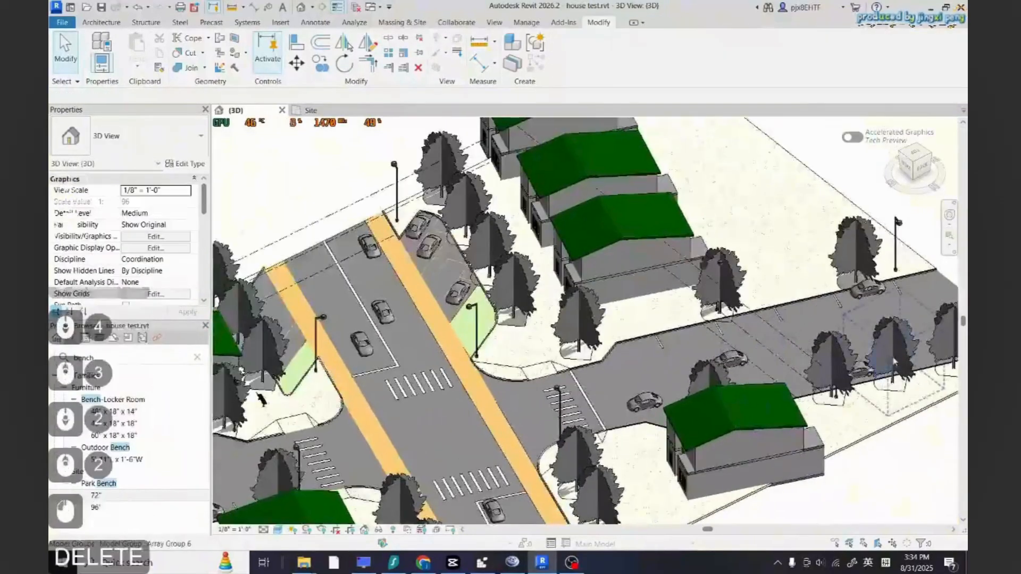
click(894, 362)
key(Delete)
scroll(904, 399, down, 4)
key(F1)
key(Escape)
key(Escape)
scroll(904, 399, down, 2)
click(898, 7)
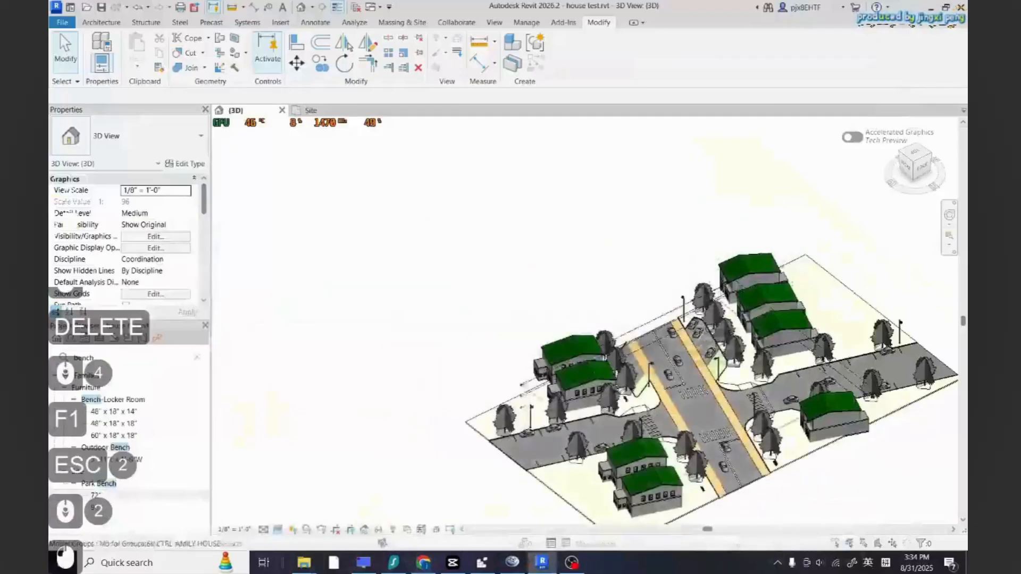
key(Escape)
scroll(850, 398, down, 1)
shift+right_drag(744, 367, 851, 399)
scroll(850, 398, up, 3)
click(714, 394)
key(Escape)
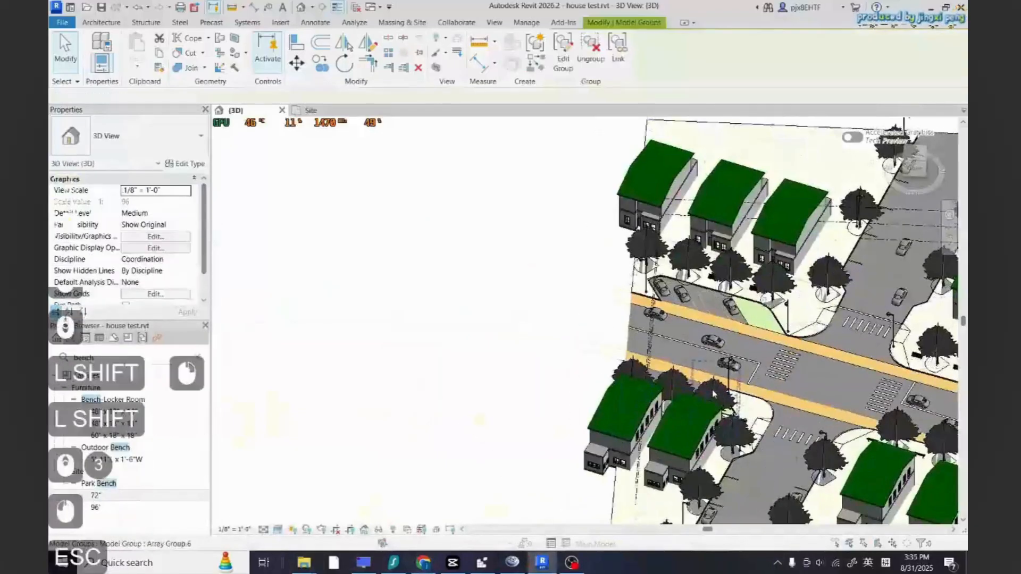
click(714, 394)
scroll(463, 384, down, 5)
scroll(736, 420, up, 4)
ctrl+click(652, 390)
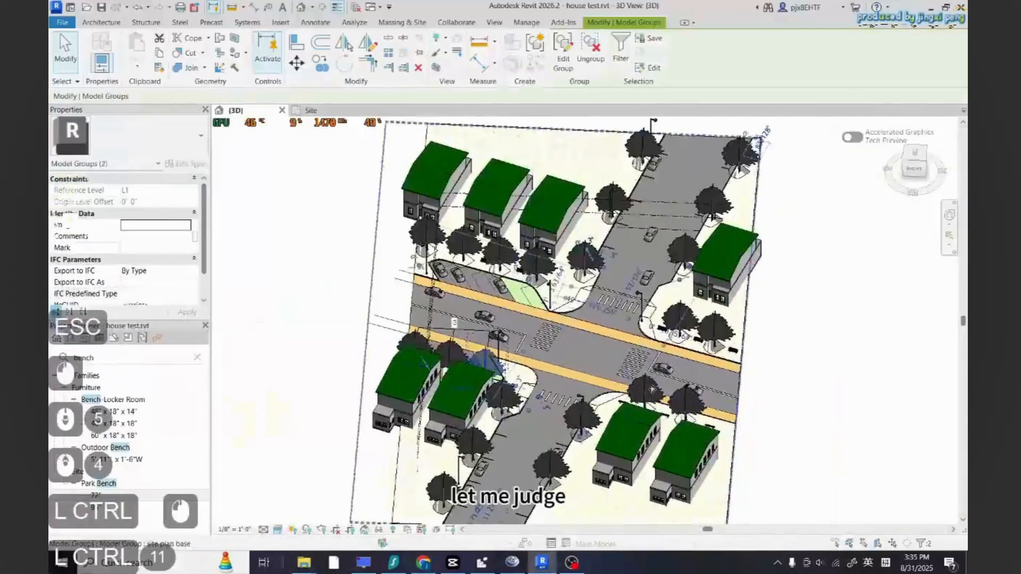
key(Escape)
Select the eleven tree array groups along the streets and ungroup them
click(488, 367)
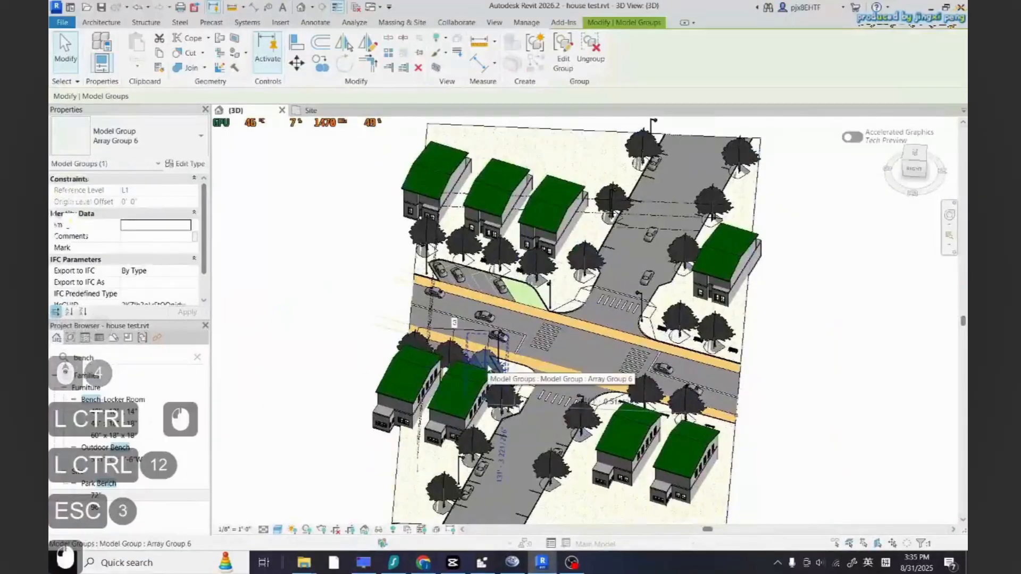
ctrl+shift+click(449, 357)
ctrl+shift+click(418, 343)
ctrl+shift+click(644, 392)
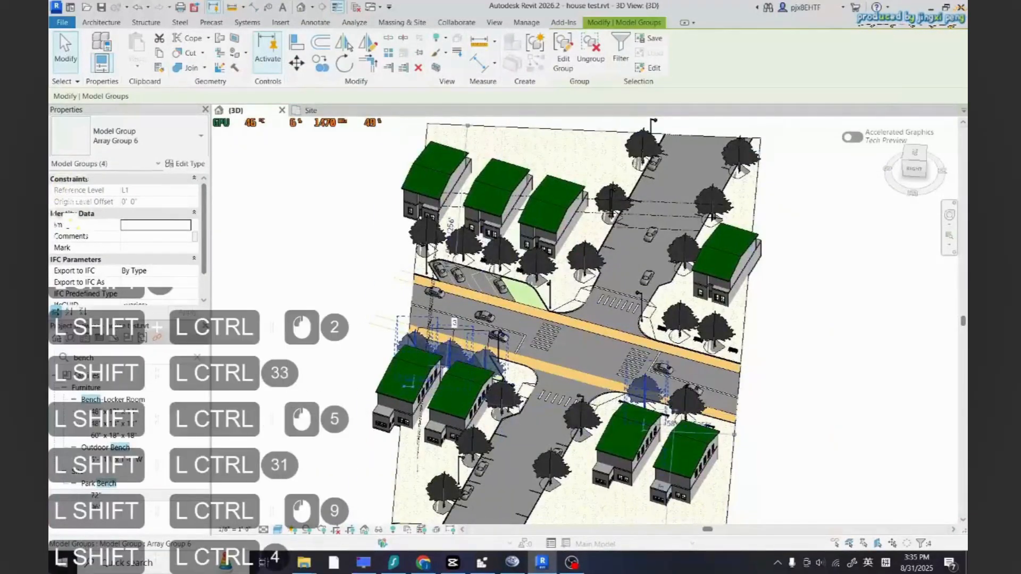
ctrl+shift+click(686, 403)
ctrl+shift+click(714, 334)
ctrl+shift+click(534, 258)
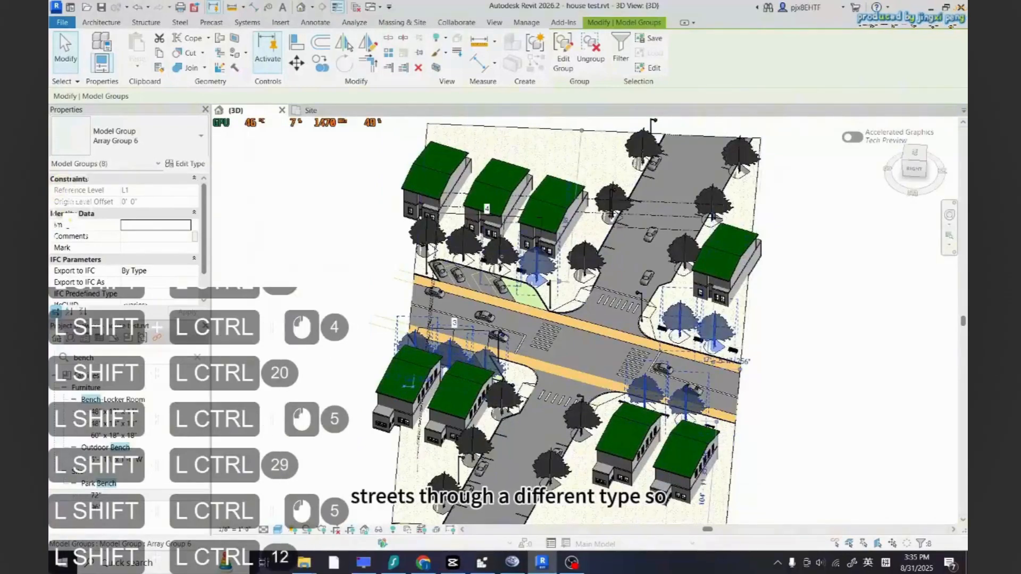
ctrl+shift+click(500, 255)
ctrl+shift+click(457, 239)
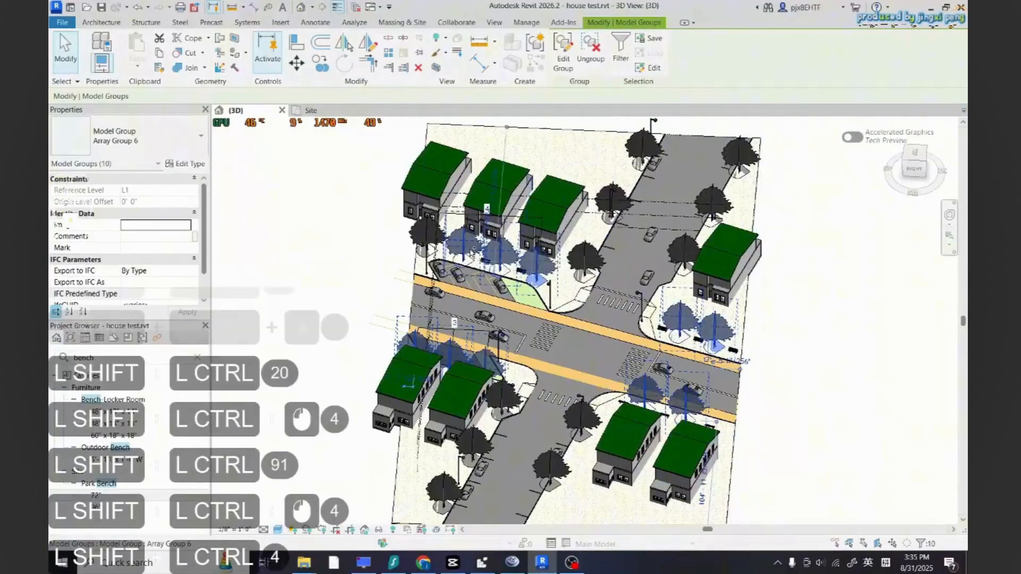
ctrl+shift+click(423, 237)
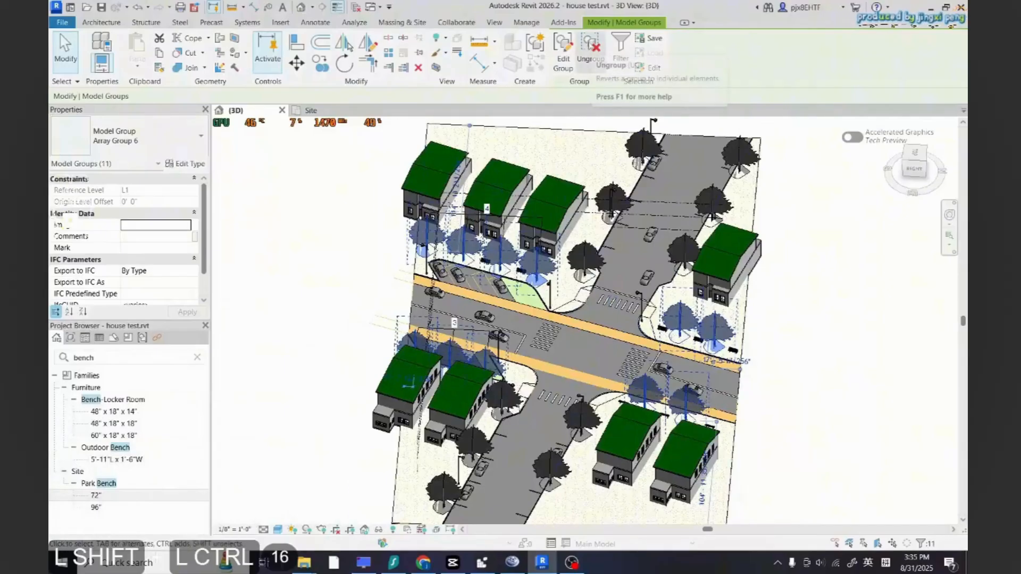
click(589, 51)
Change the ungrouped trees to the RPC Tree - Fall Black Oak - 60' type
click(177, 156)
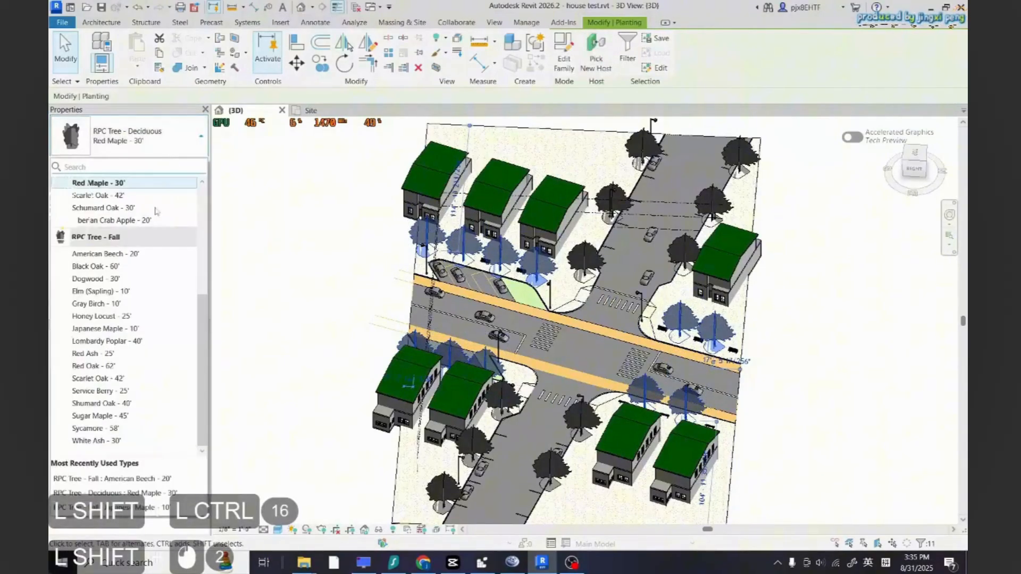
click(299, 313)
key(Escape)
scroll(472, 298, up, 2)
scroll(467, 313, down, 2)
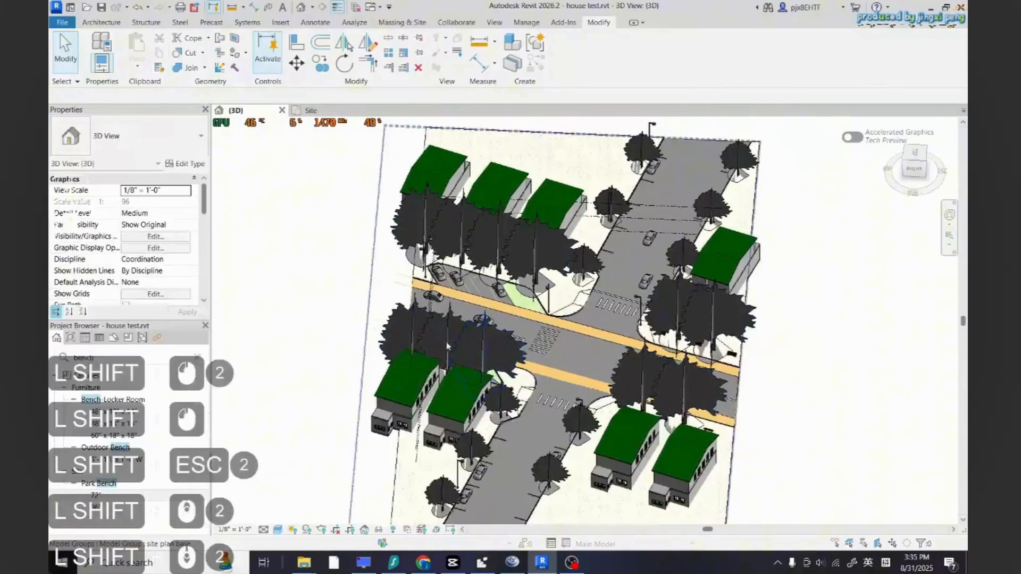
Delete the large tree in the middle of the crossing
click(458, 336)
click(453, 340)
key(Delete)
Delete two large trees beside the lower-right houses
click(669, 390)
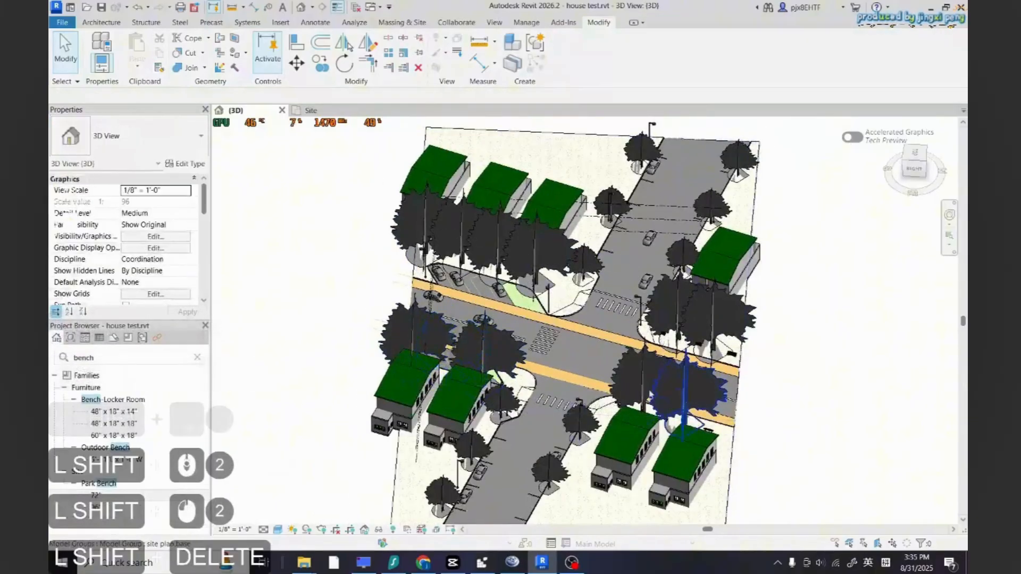
key(Delete)
click(677, 305)
key(Delete)
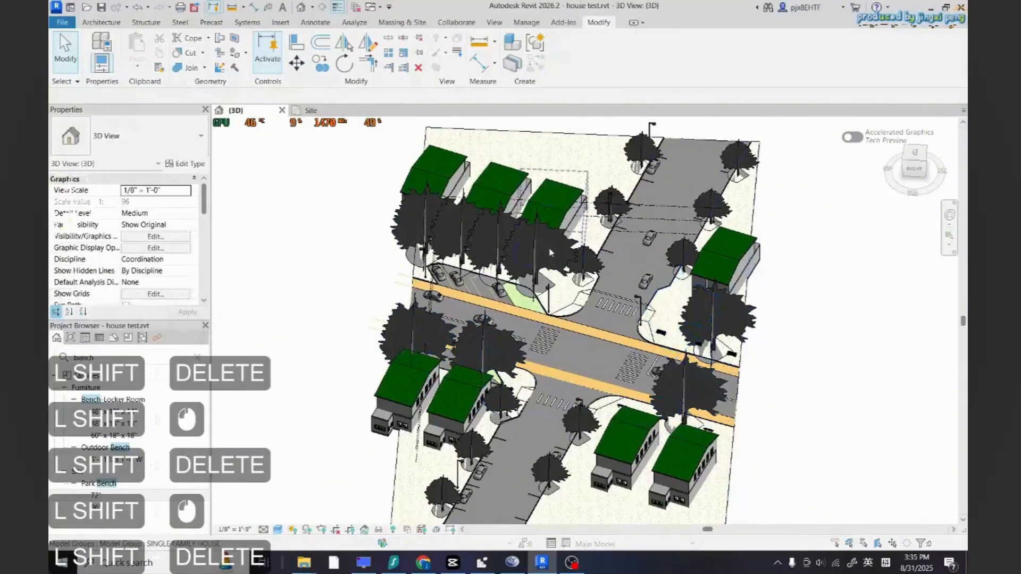
Delete two large trees in front of the upper row of houses
click(492, 246)
scroll(490, 248, up, 4)
key(Escape)
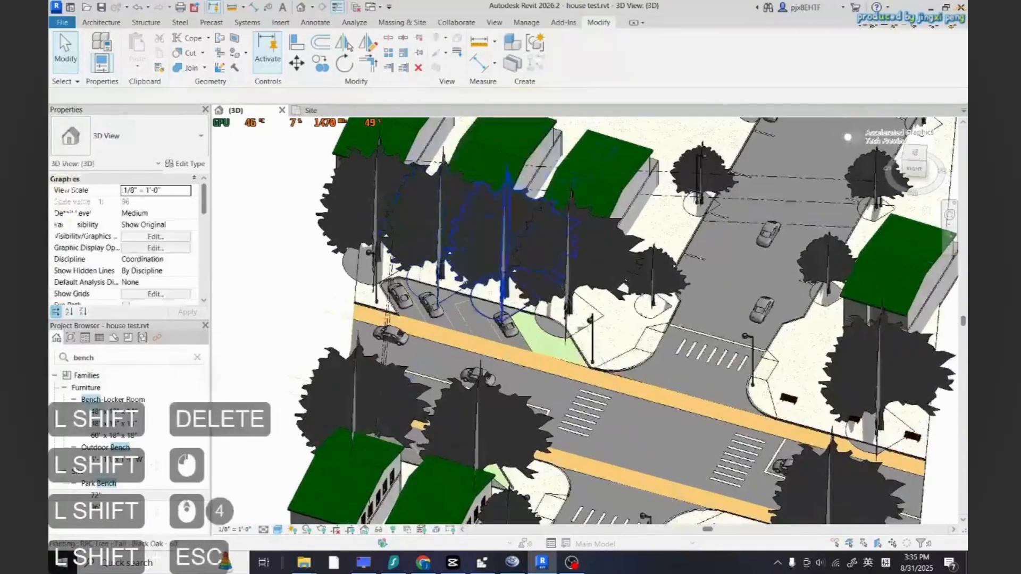
click(469, 277)
key(Delete)
click(391, 255)
key(Delete)
Load the RPC Female entourage family from Autodesk content
scroll(401, 305, down, 6)
key(Escape)
shift+middle_drag(499, 393, 373, 348)
scroll(377, 355, down, 2)
scroll(377, 355, up, 4)
scroll(373, 350, up, 2)
shift+middle_drag(373, 351, 809, 437)
scroll(810, 438, down, 3)
scroll(611, 388, up, 5)
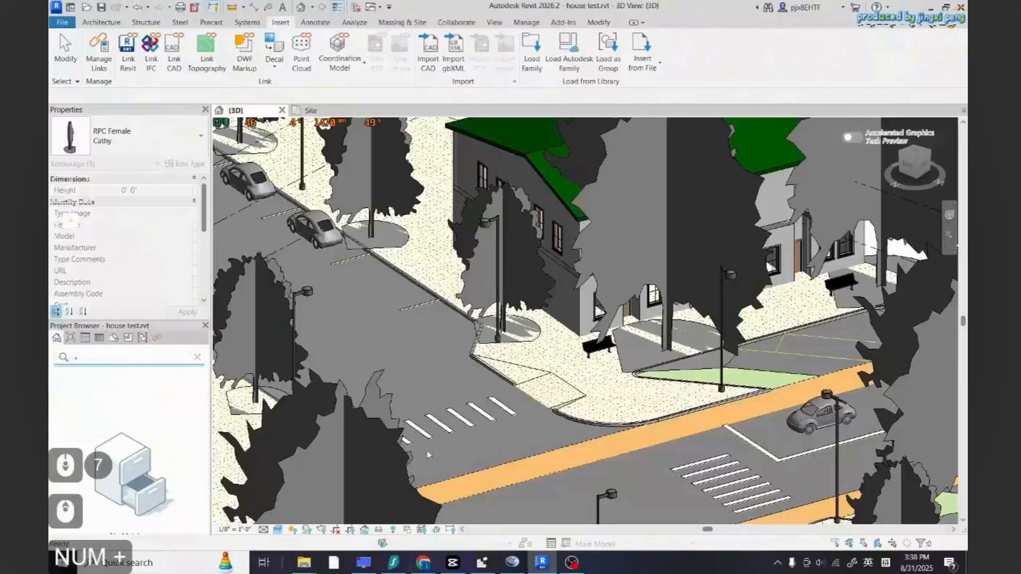
click(568, 51)
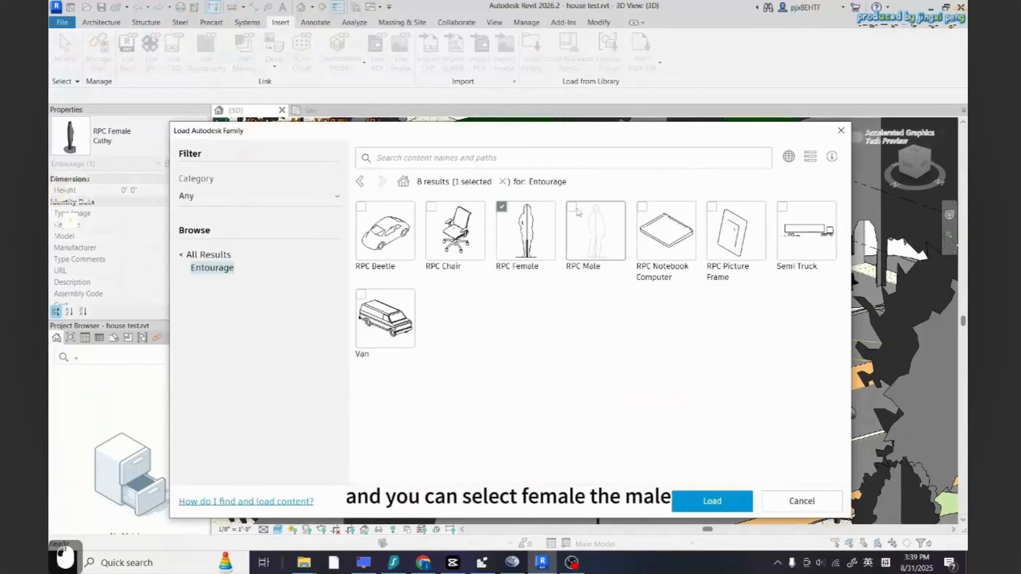
click(723, 503)
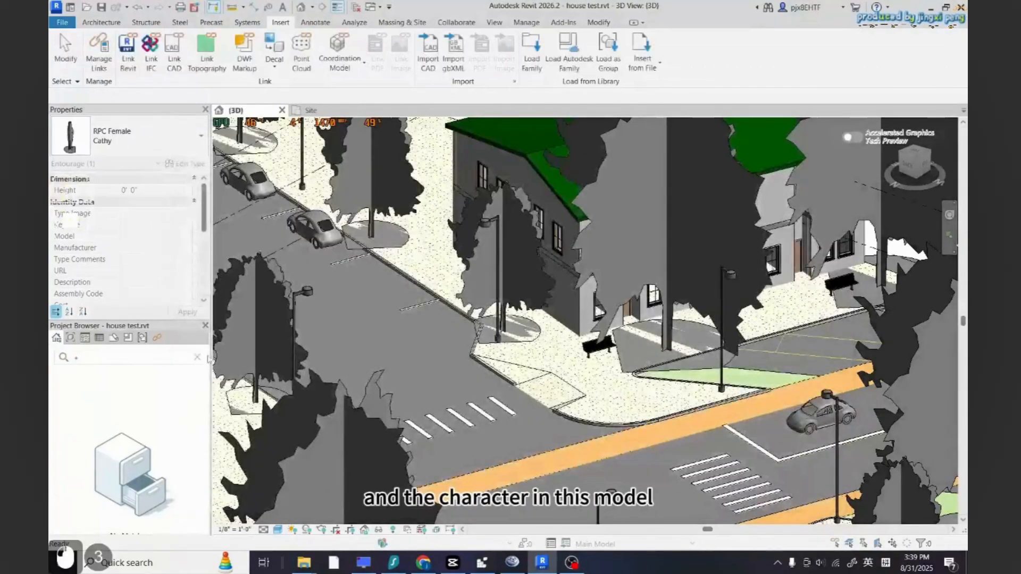
Search the project browser for fem and place an RPC Female Cathy figure on the crosswalk
text(fem)
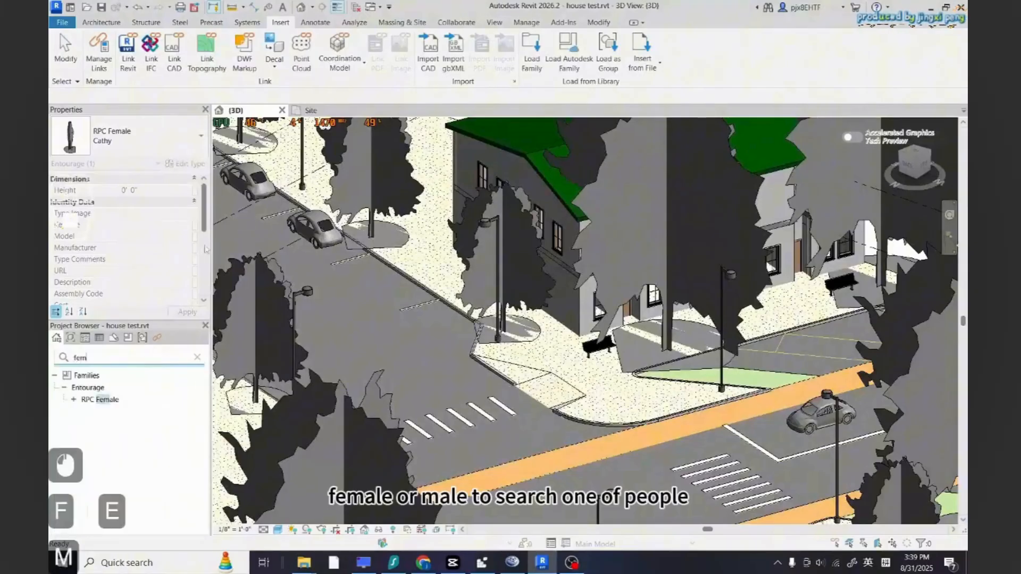
click(74, 399)
double_click(100, 412)
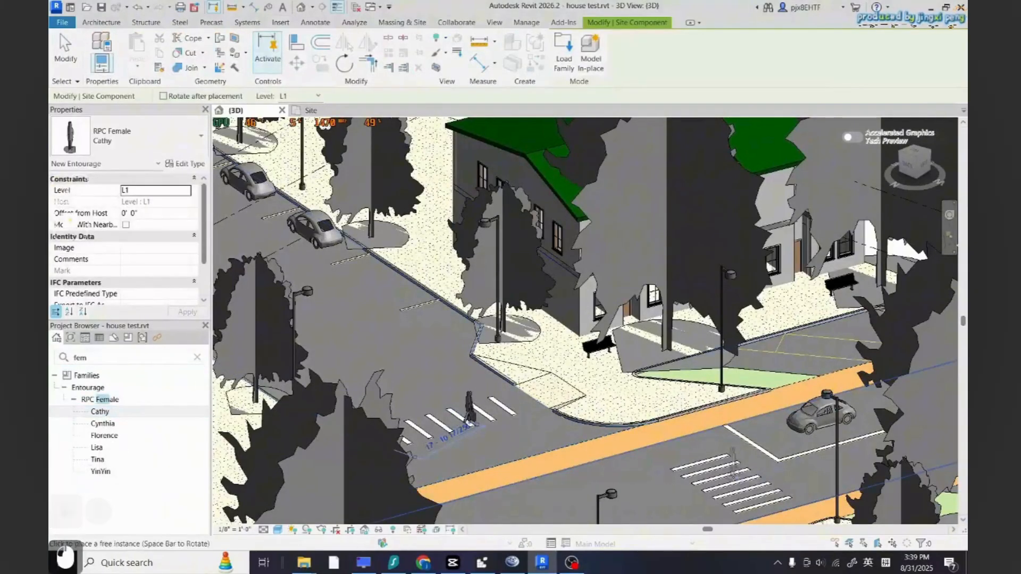
click(470, 421)
Place two more Cathy figures on the crosswalk and the sidewalk near the houses
scroll(673, 418, up, 6)
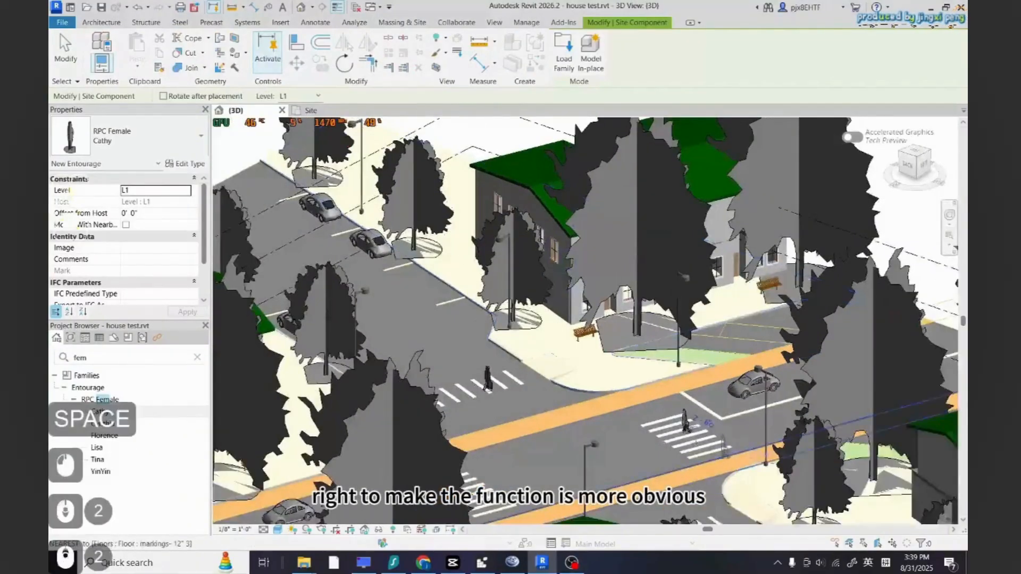
click(666, 453)
scroll(666, 447, down, 8)
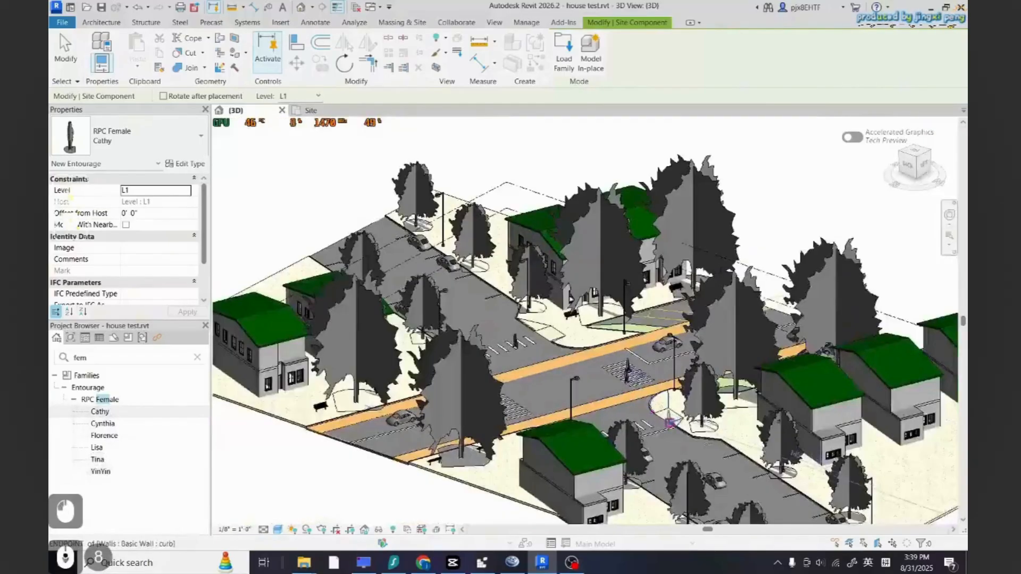
scroll(752, 449, up, 4)
click(753, 449)
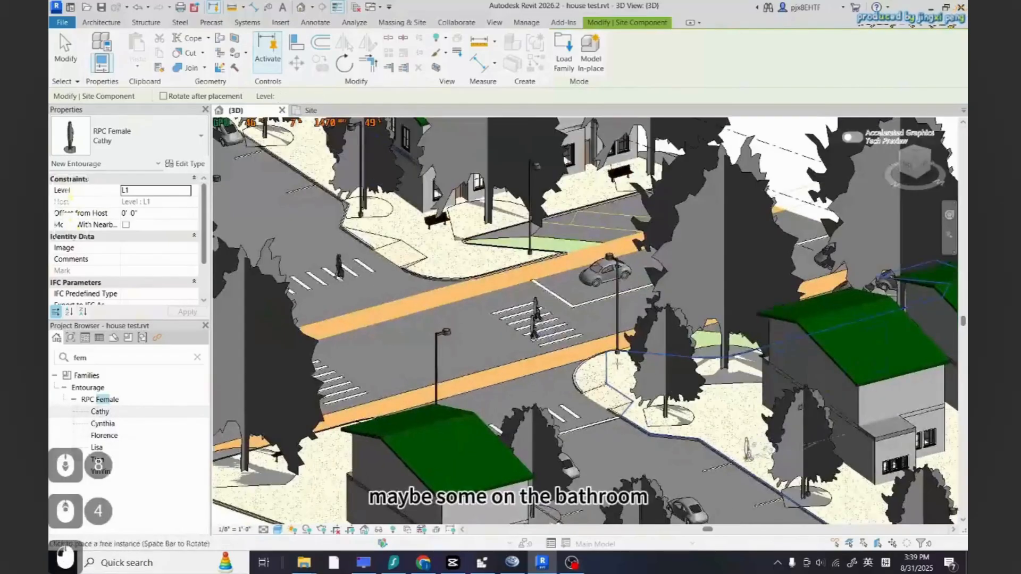
scroll(591, 380, down, 4)
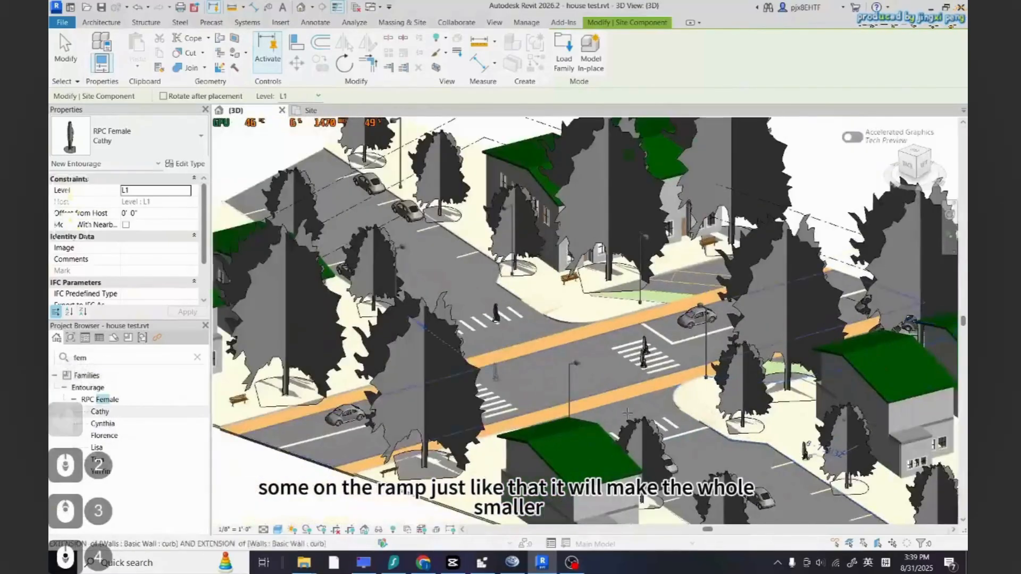
key(Escape)
key(Escape)
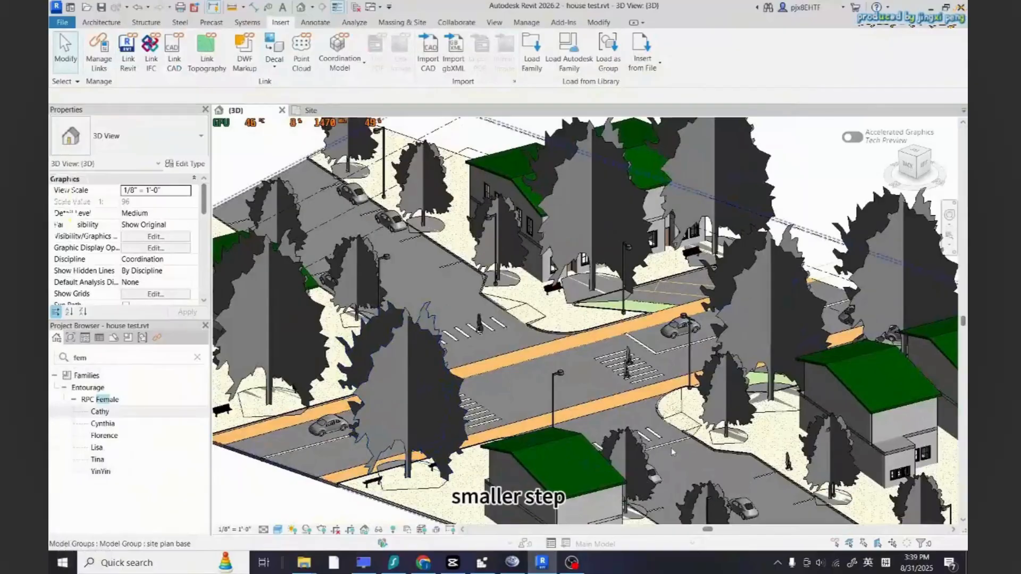
Select all visible instances of the tree types in the 3D view and open their by-element graphic overrides
scroll(672, 451, down, 5)
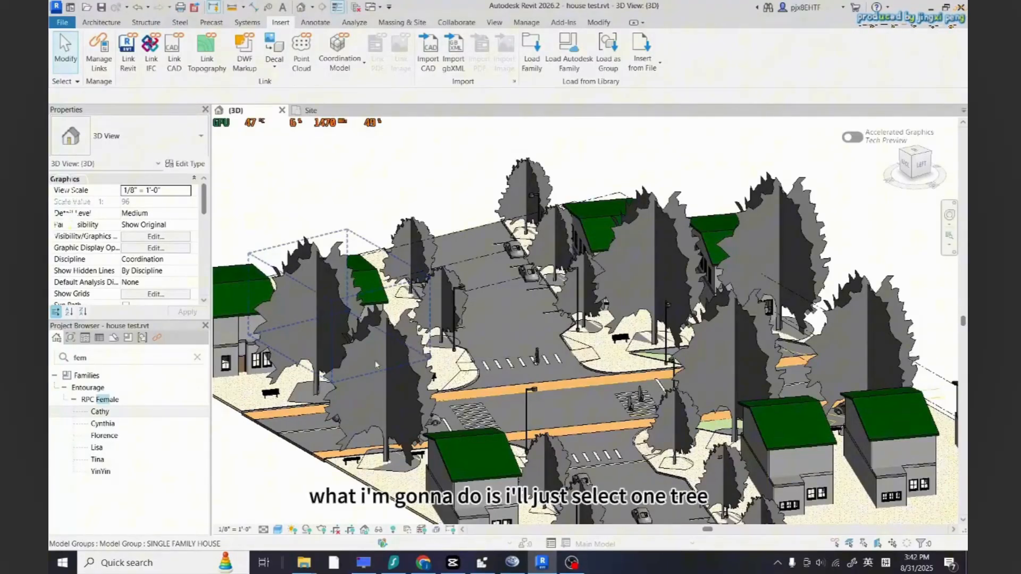
click(373, 390)
right_click(373, 390)
mouse_move(508, 218)
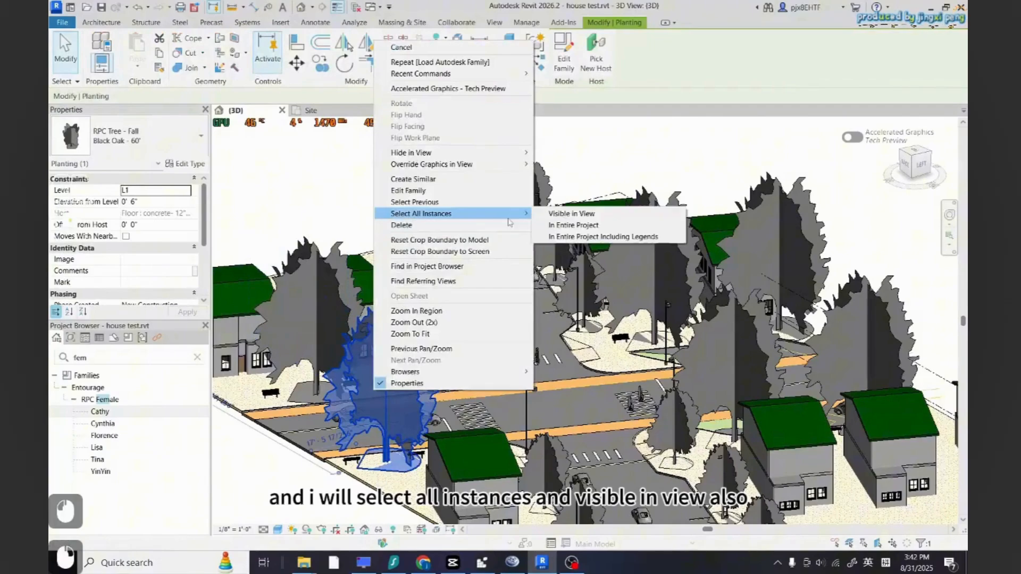
click(565, 214)
ctrl+click(450, 304)
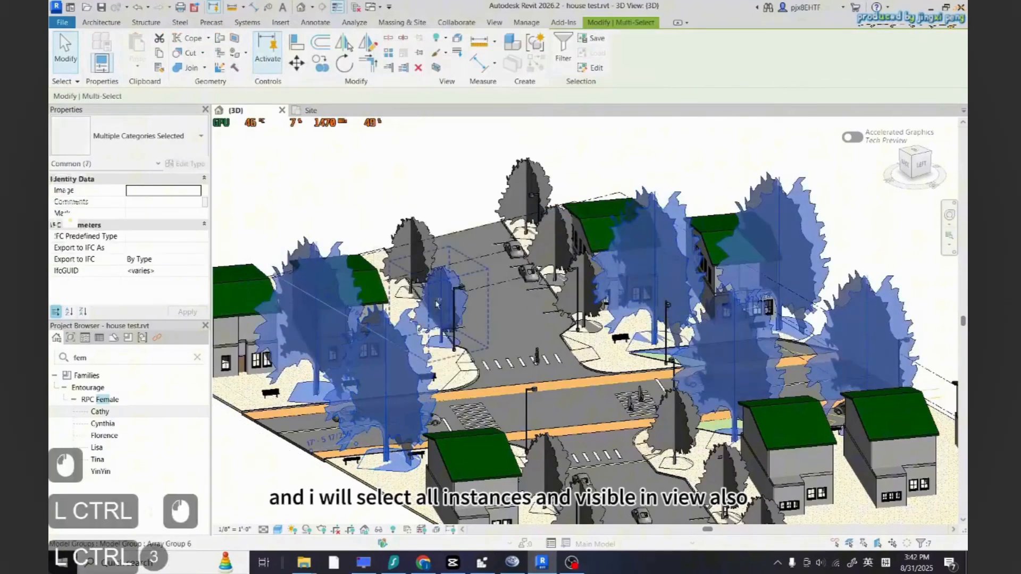
right_click(437, 301)
mouse_move(567, 126)
click(633, 123)
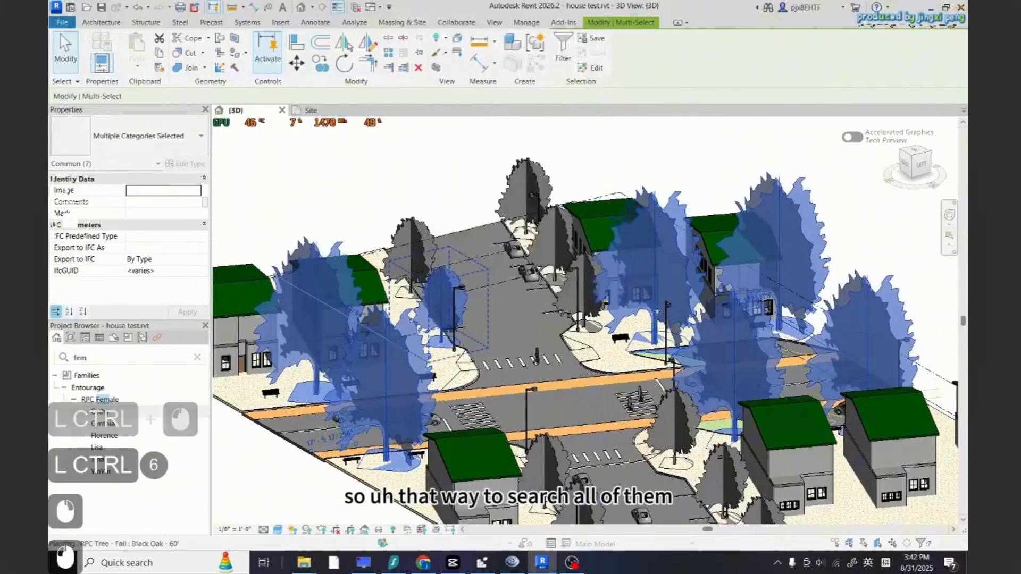
scroll(670, 338, down, 4)
right_click(670, 339)
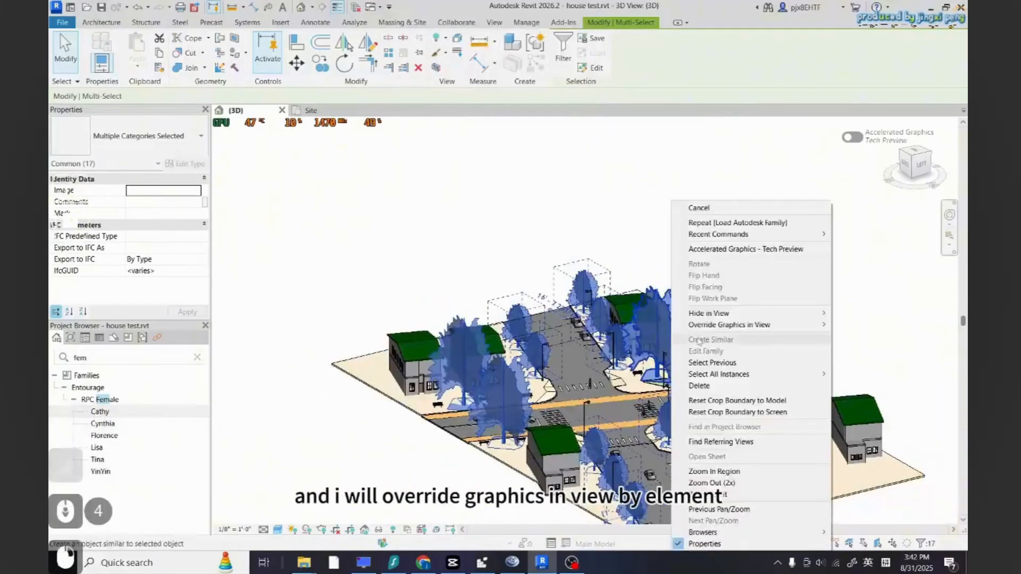
mouse_move(802, 324)
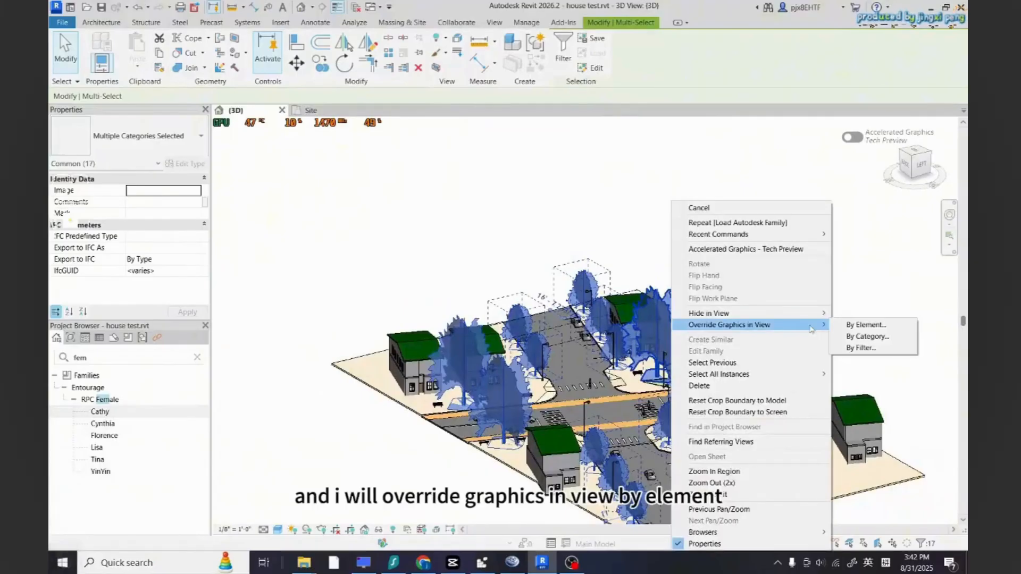
click(884, 325)
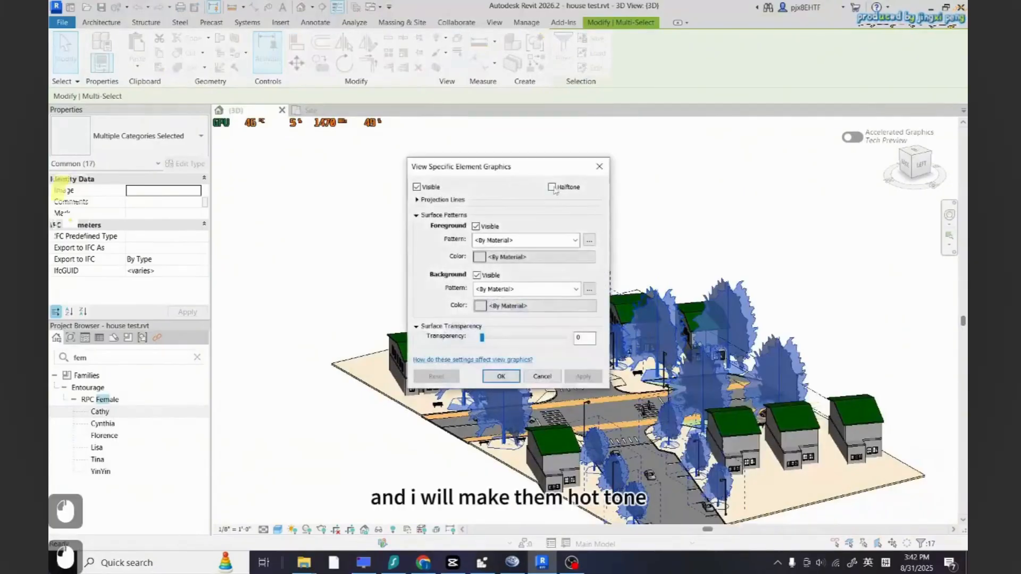
Turn on halftone and give the trees a solid fill foreground pattern in light yellow-green, RGB 201-234-134
drag(494, 165, 600, 188)
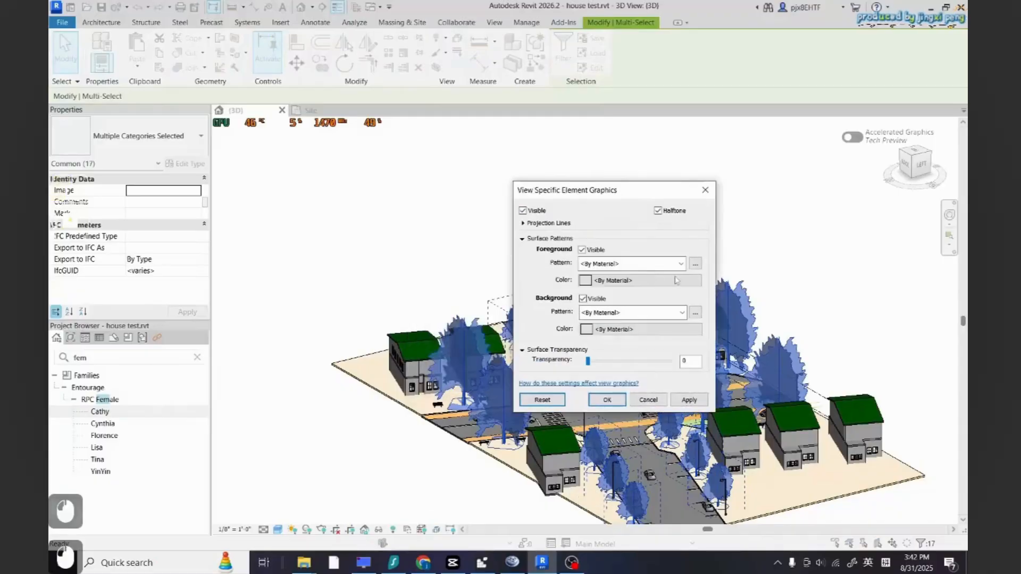
click(680, 263)
click(633, 288)
click(655, 278)
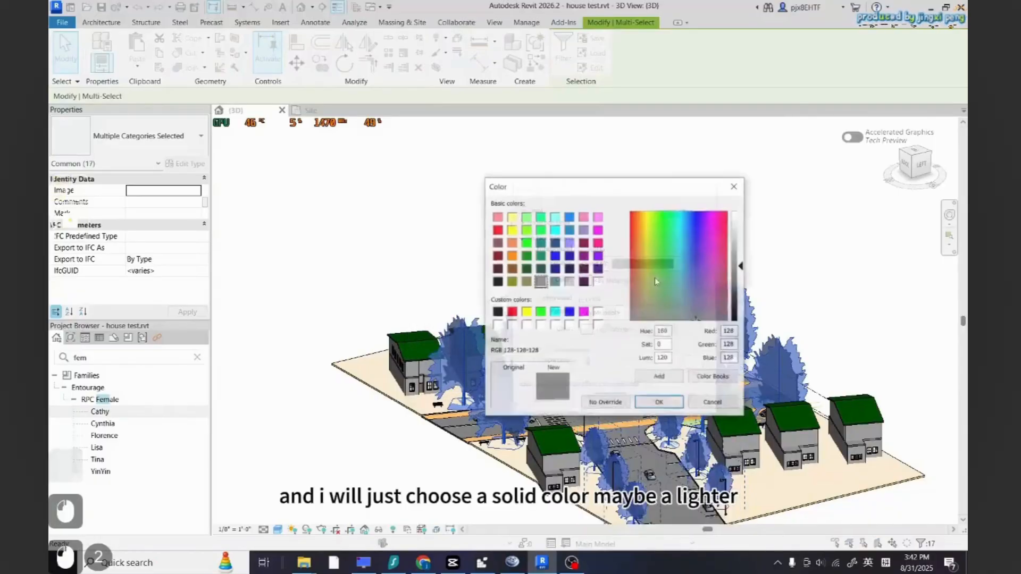
click(673, 232)
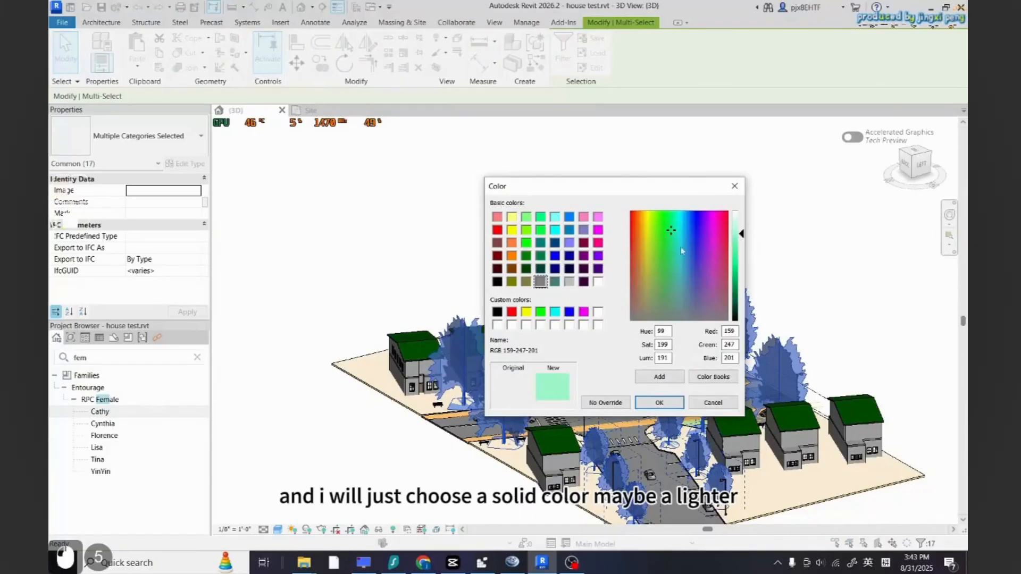
click(651, 240)
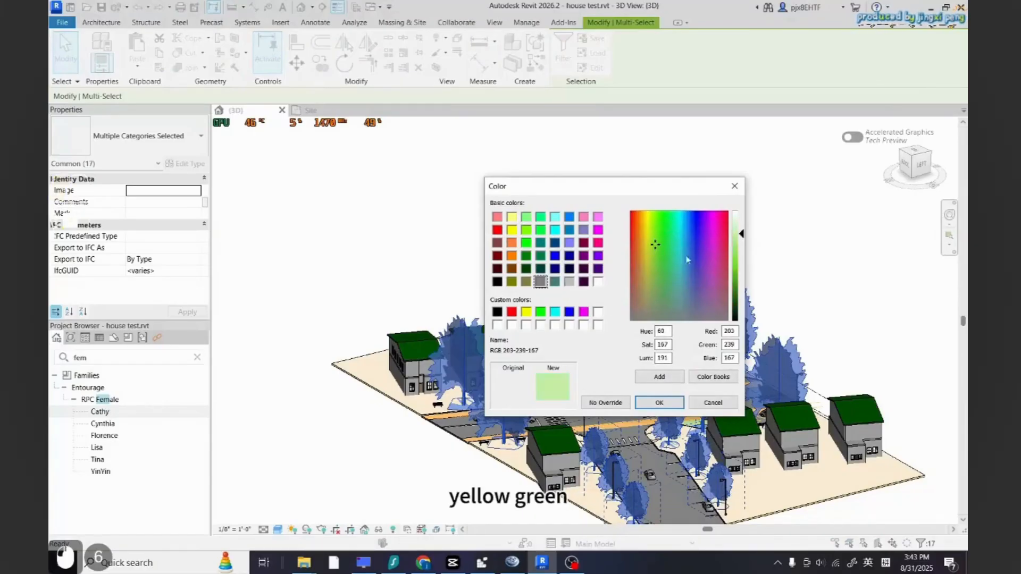
click(652, 246)
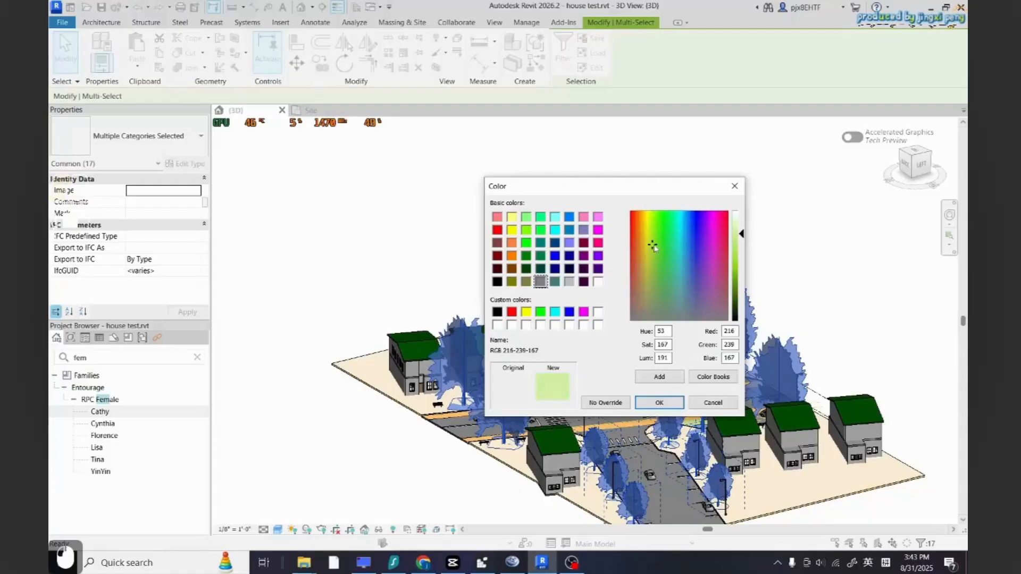
click(739, 248)
click(671, 405)
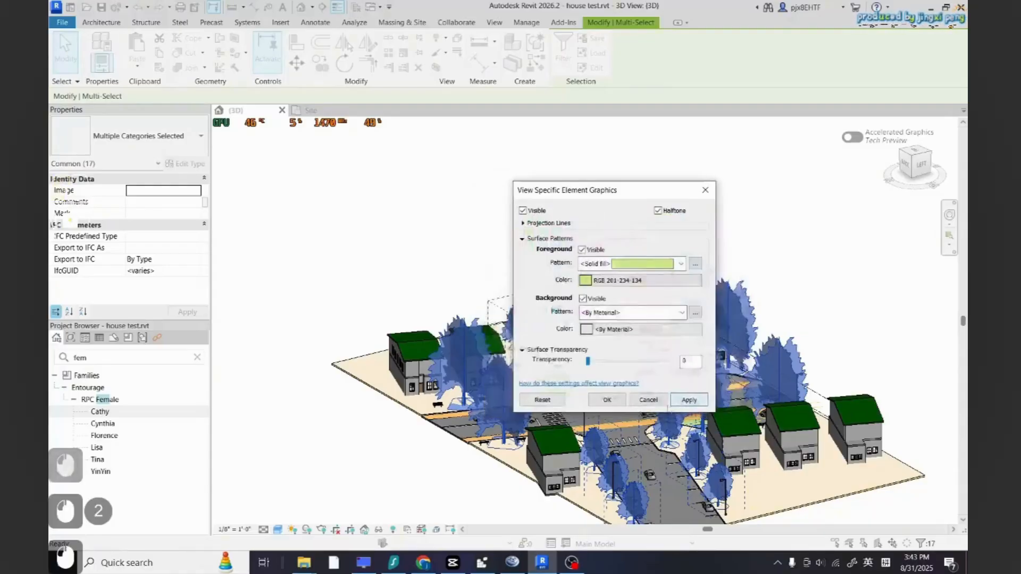
Set the trees' surface transparency to 51 and apply the overrides
drag(597, 198, 787, 237)
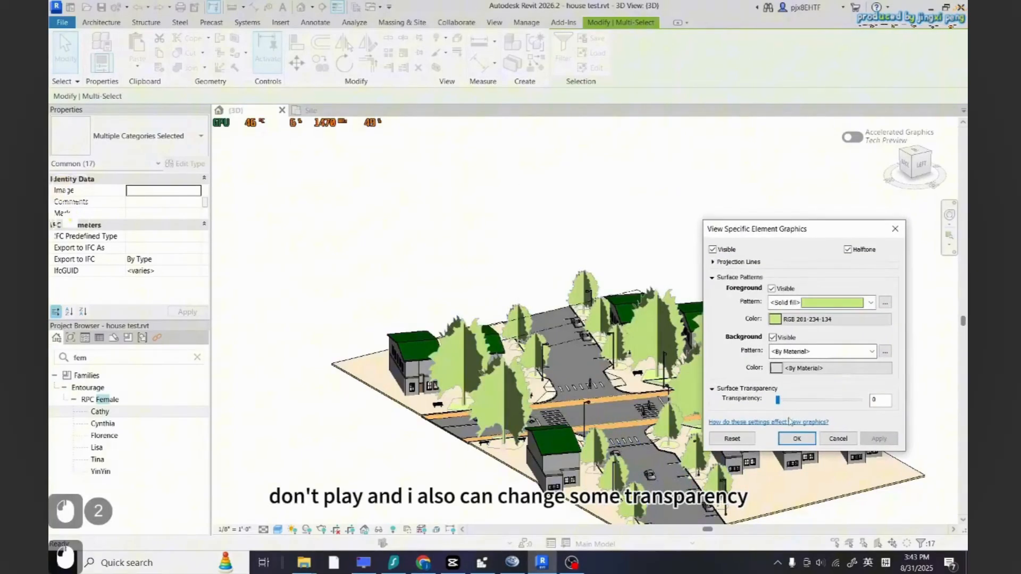
click(878, 439)
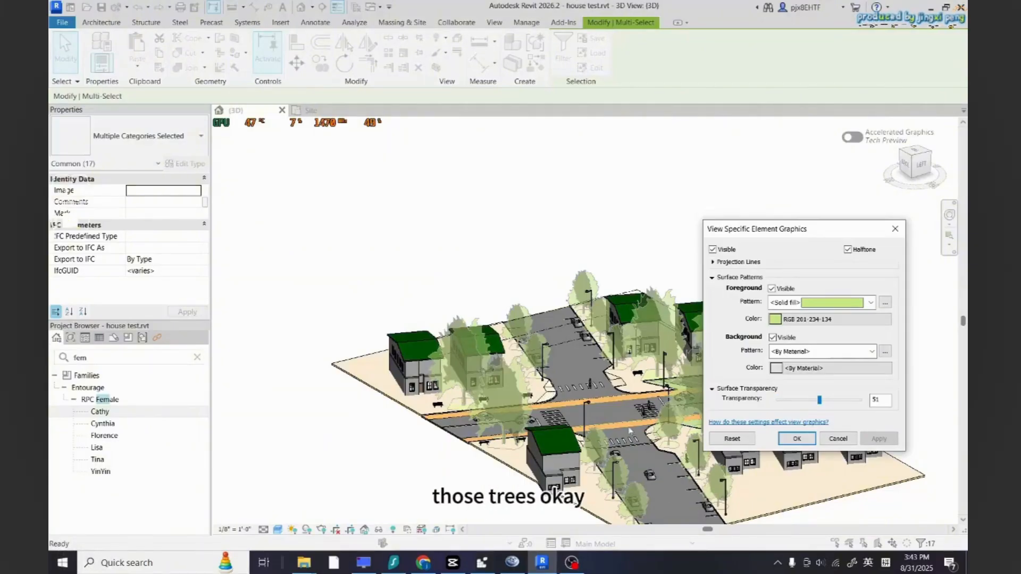
click(802, 441)
click(815, 333)
Orbit and zoom around the 3D view to review the semi-transparent trees over the lanes
shift+middle_drag(606, 479, 611, 441)
scroll(672, 454, up, 5)
scroll(572, 340, down, 2)
shift+middle_drag(612, 372, 457, 316)
scroll(562, 274, up, 2)
scroll(562, 273, up, 2)
scroll(457, 316, down, 4)
scroll(675, 394, up, 2)
shift+middle_drag(675, 393, 561, 364)
scroll(560, 364, down, 5)
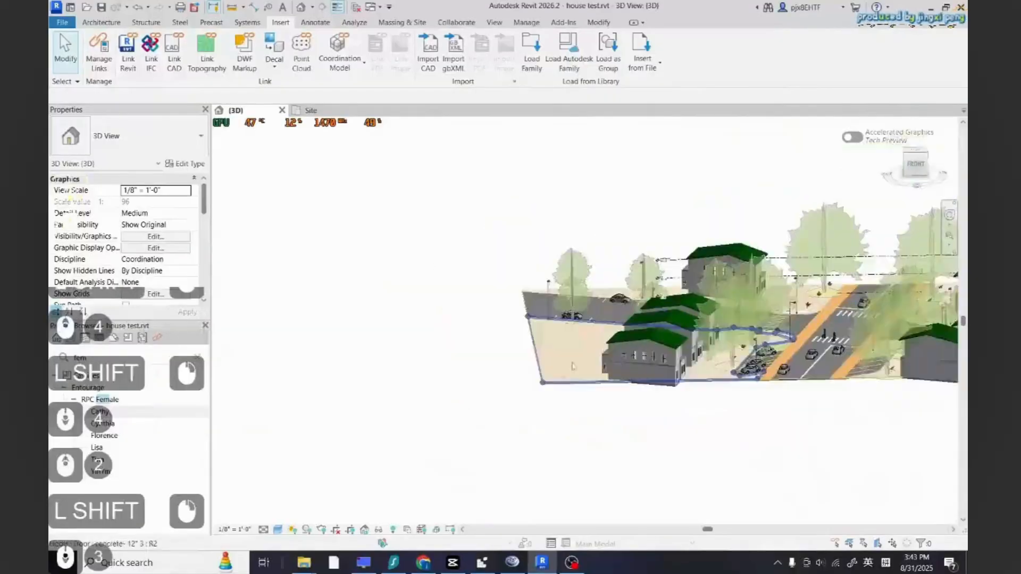
scroll(798, 369, up, 5)
shift+middle_drag(563, 404, 473, 476)
scroll(548, 388, down, 5)
scroll(587, 351, up, 3)
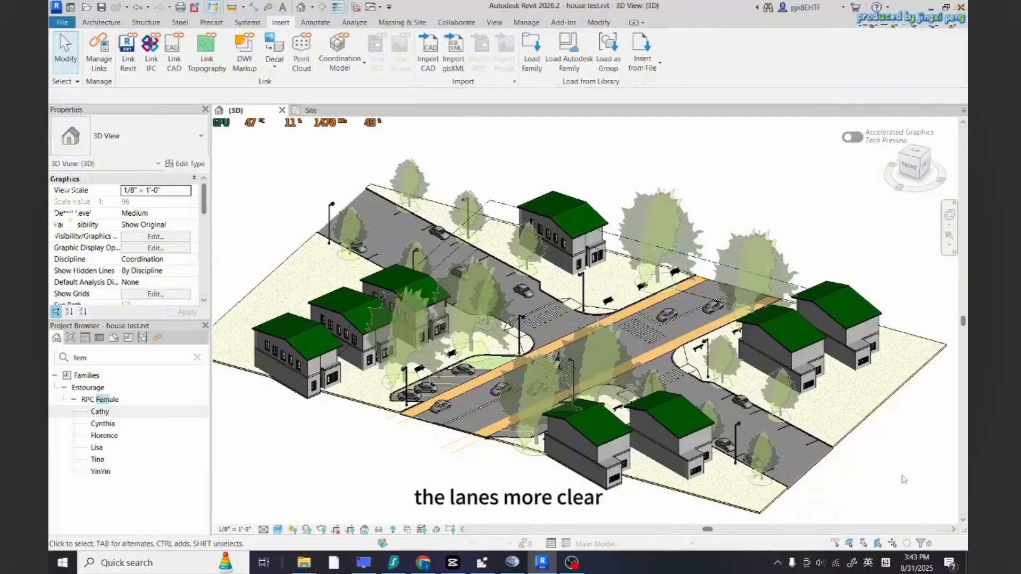
Search Autodesk family content for arrow and load the three Direction Arrows families
click(569, 53)
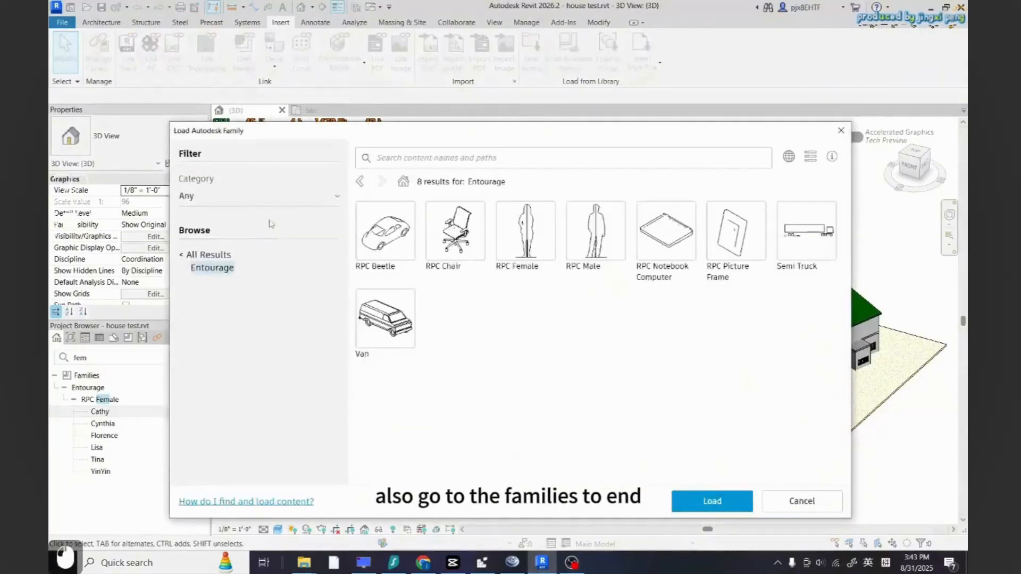
click(206, 255)
click(435, 161)
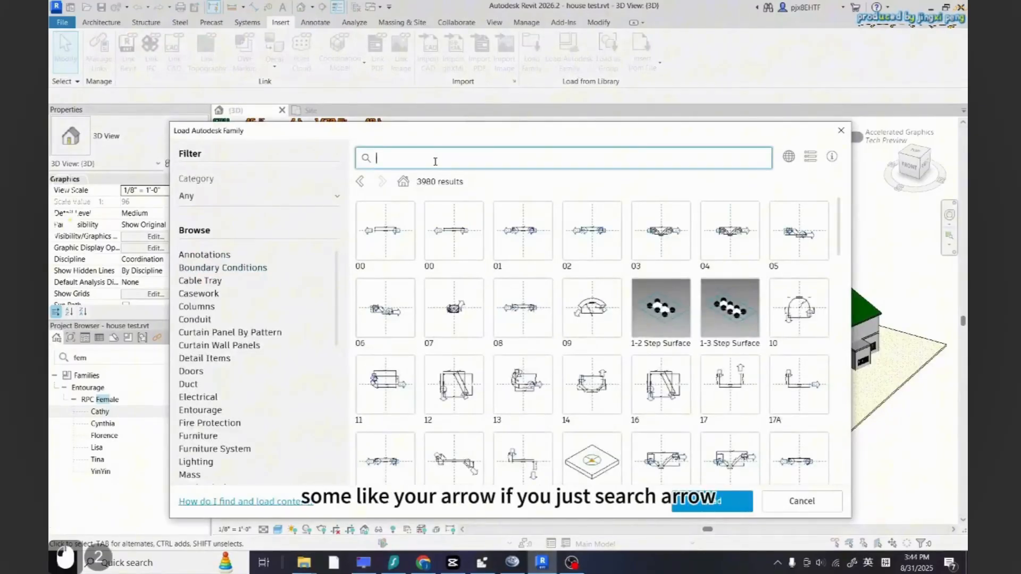
text(arrow)
key(Return)
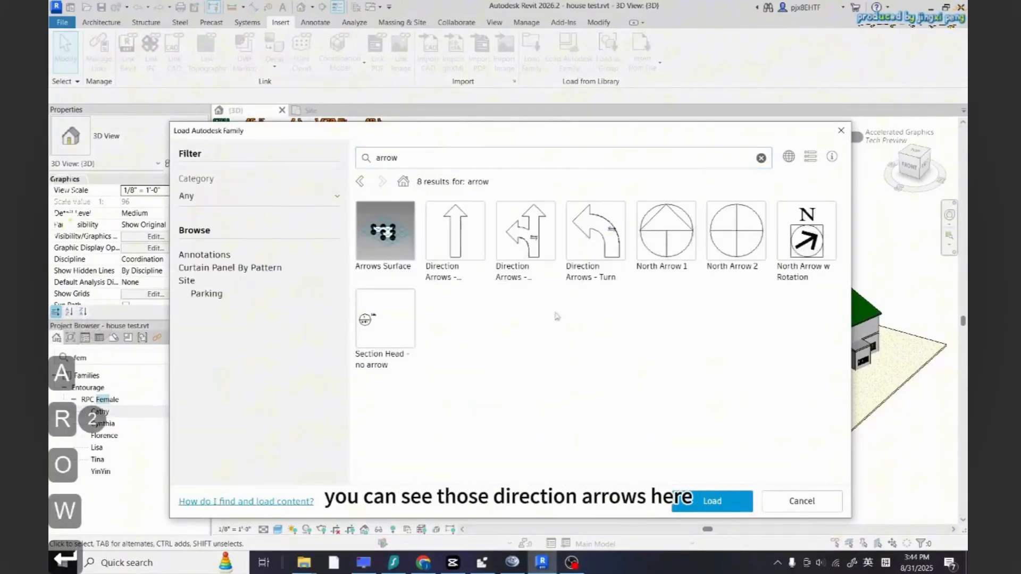
click(524, 229)
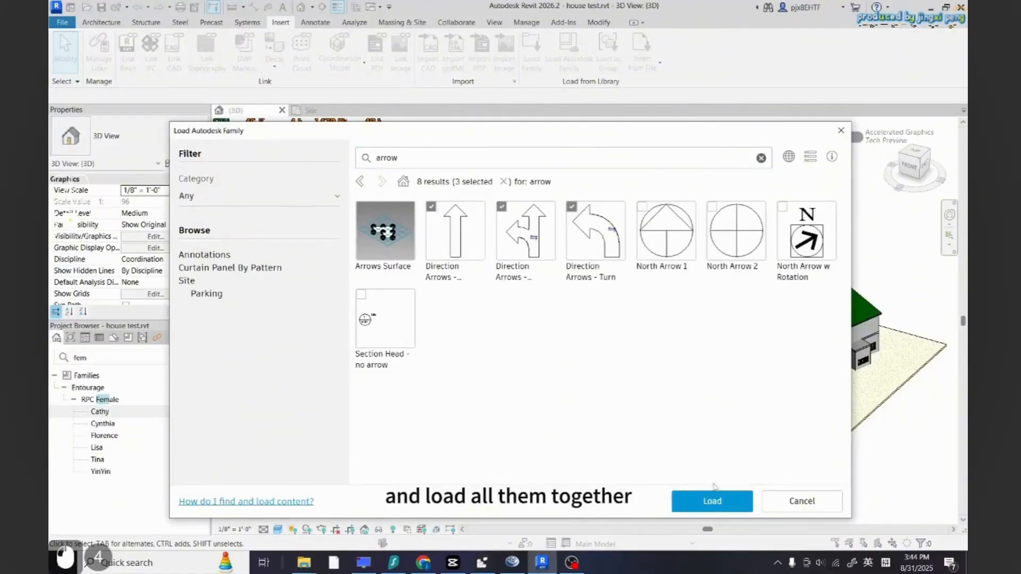
click(713, 499)
Search the project browser for arrow and pick the Direction Arrow - Straight type for placement
scroll(659, 305, up, 5)
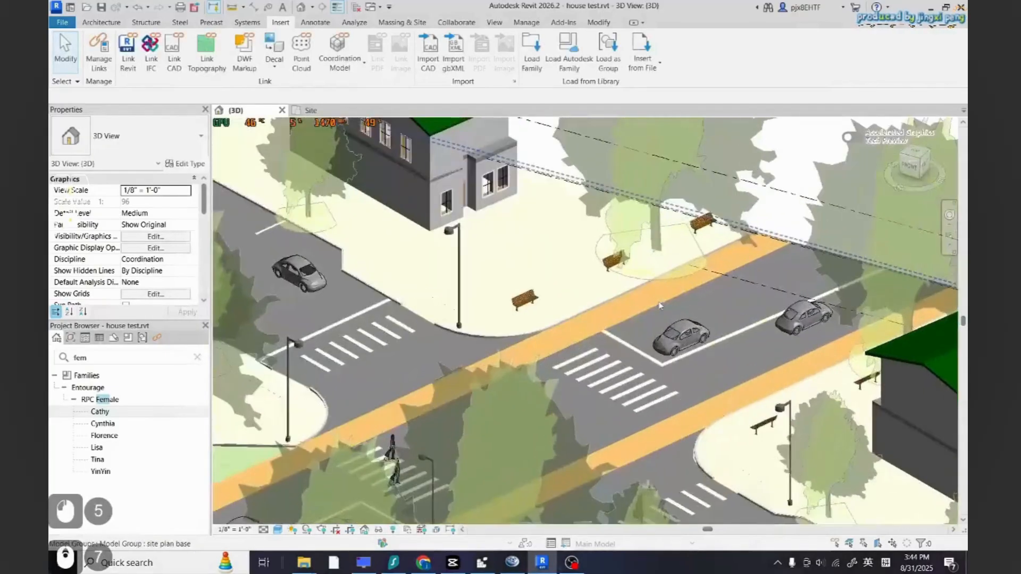
scroll(659, 305, down, 4)
click(197, 357)
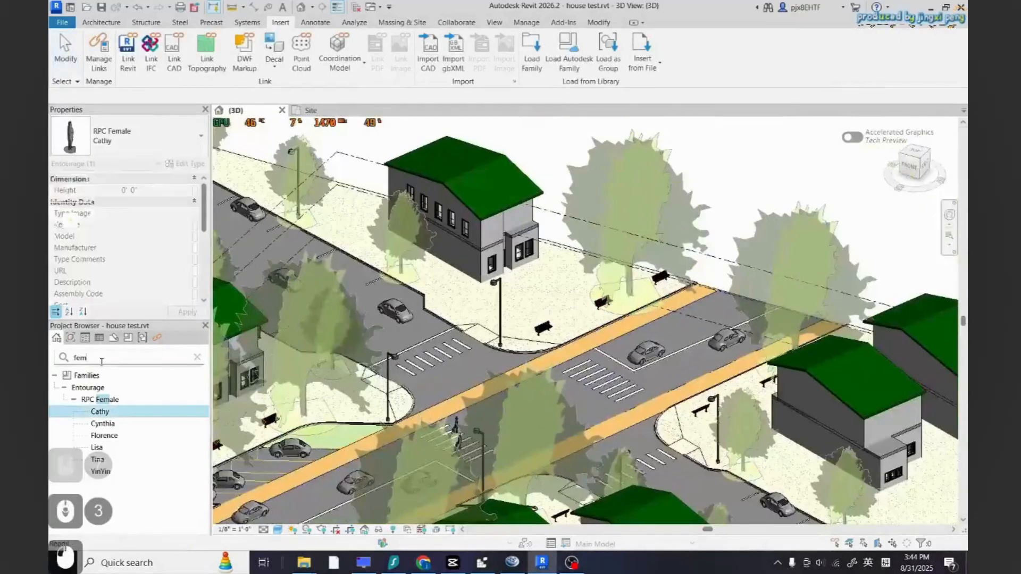
text(arrow)
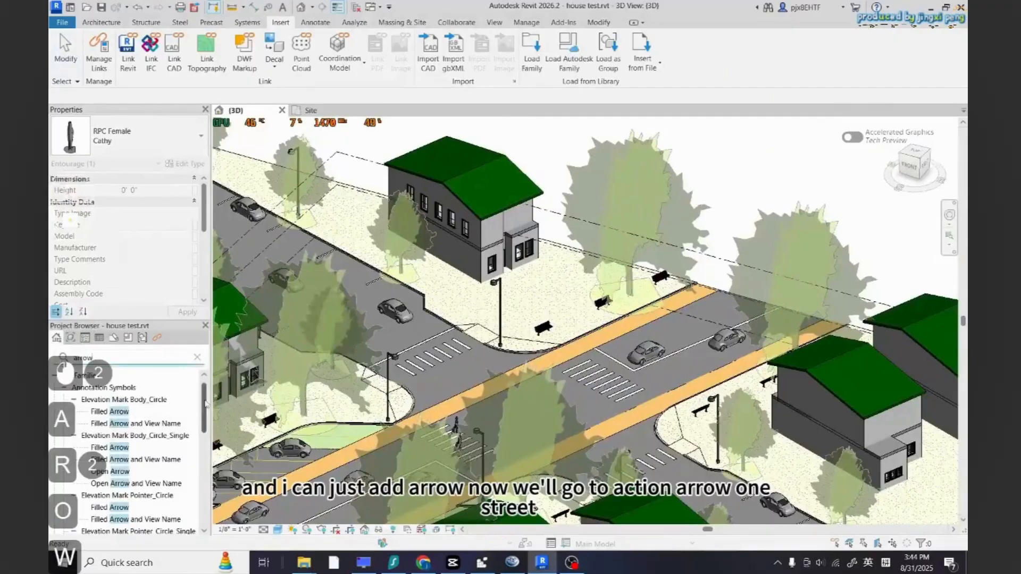
scroll(206, 402, down, 10)
click(124, 482)
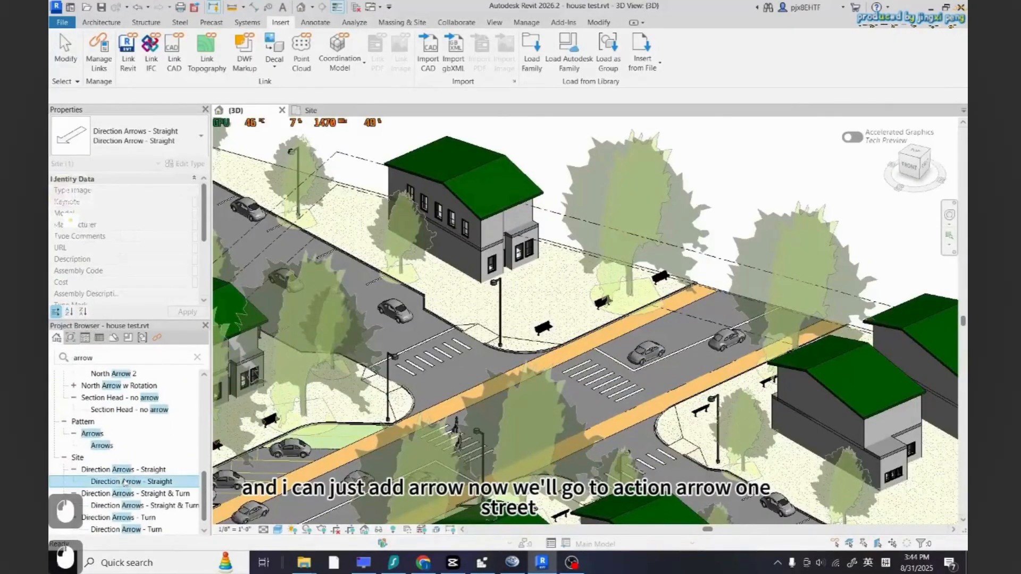
Try to place a rotated straight direction arrow on the road in the 3D view
drag(667, 377, 671, 367)
scroll(678, 345, up, 2)
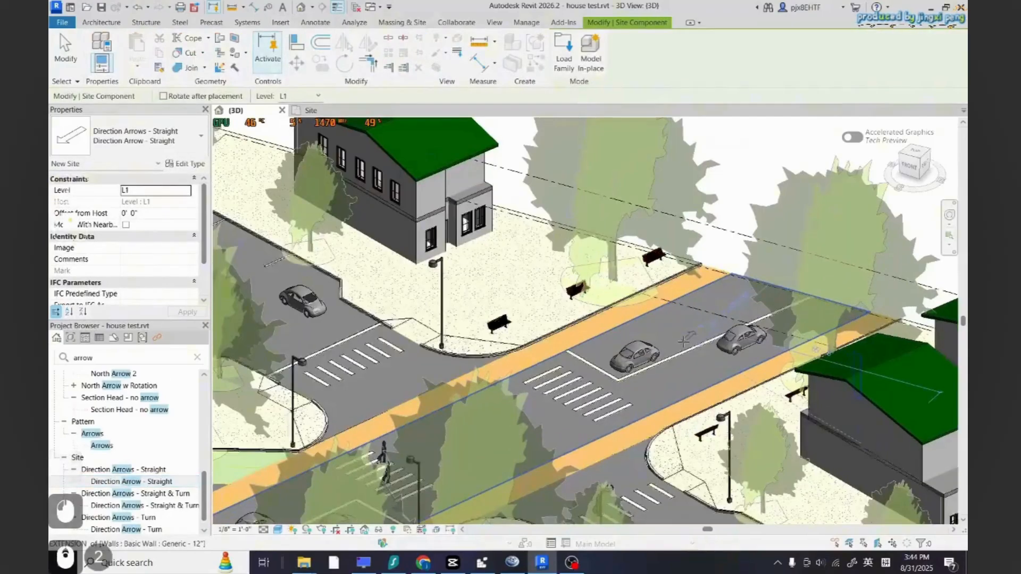
key(space)
key(space)
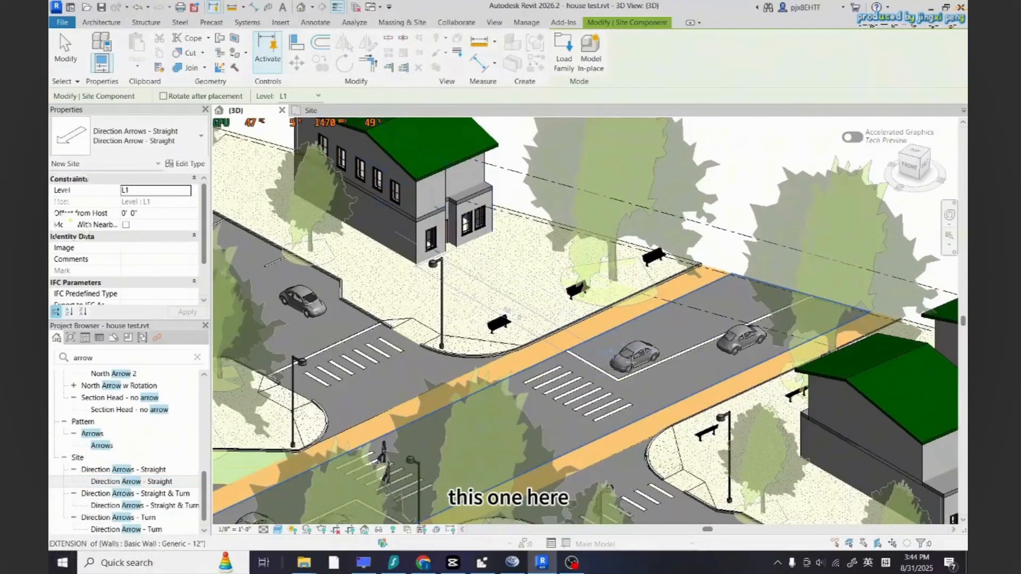
scroll(671, 360, down, 3)
scroll(445, 450, up, 2)
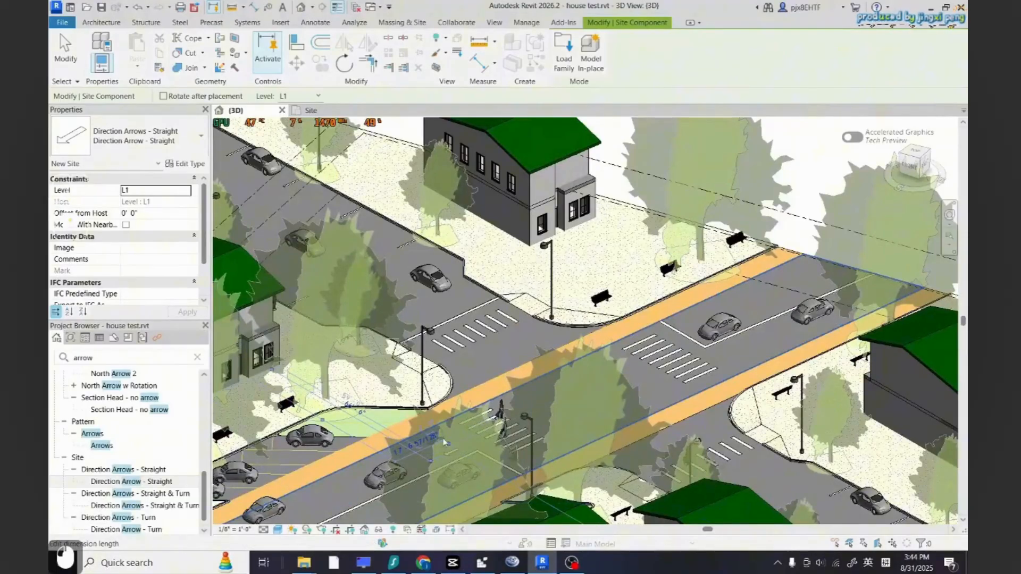
click(446, 442)
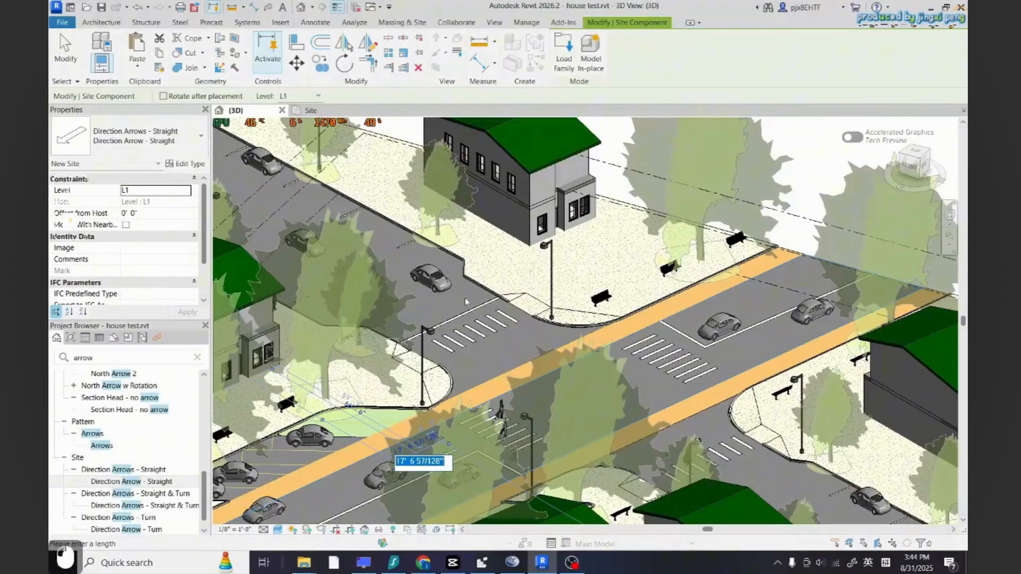
key(Escape)
scroll(465, 298, up, 2)
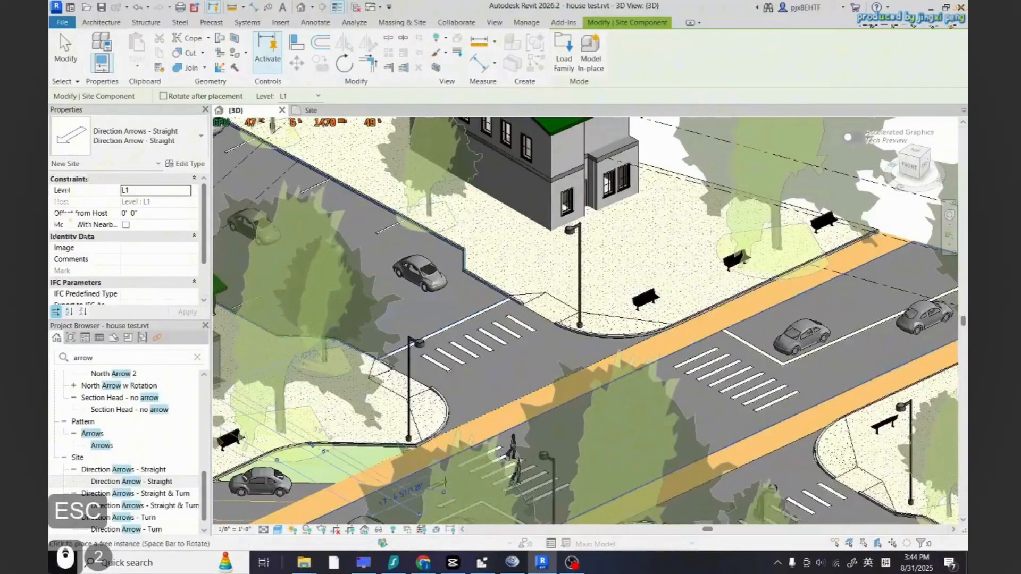
key(space)
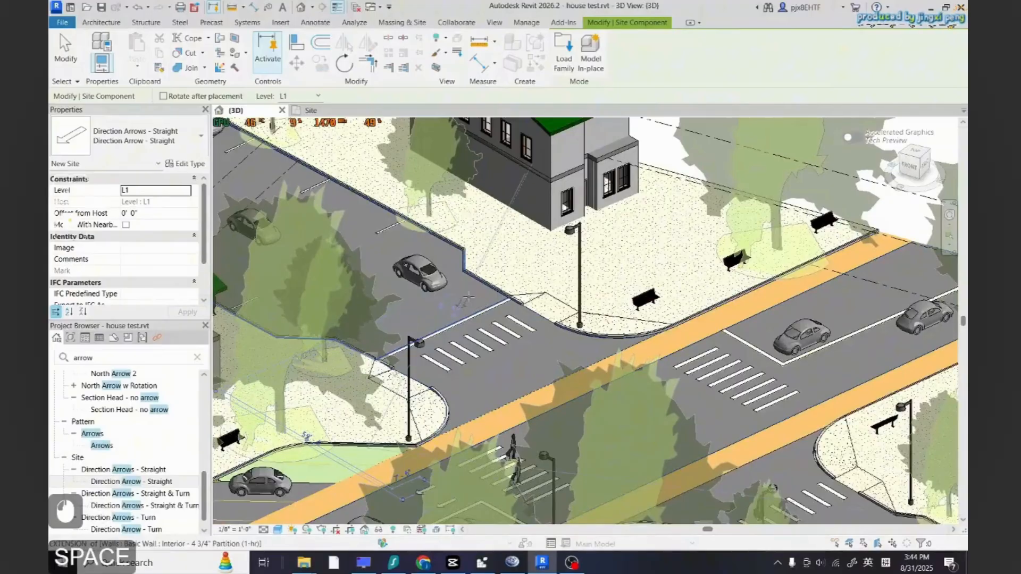
scroll(467, 297, up, 3)
In the Site plan, place a rotated straight direction arrow in the lane just before the crosswalk
click(311, 110)
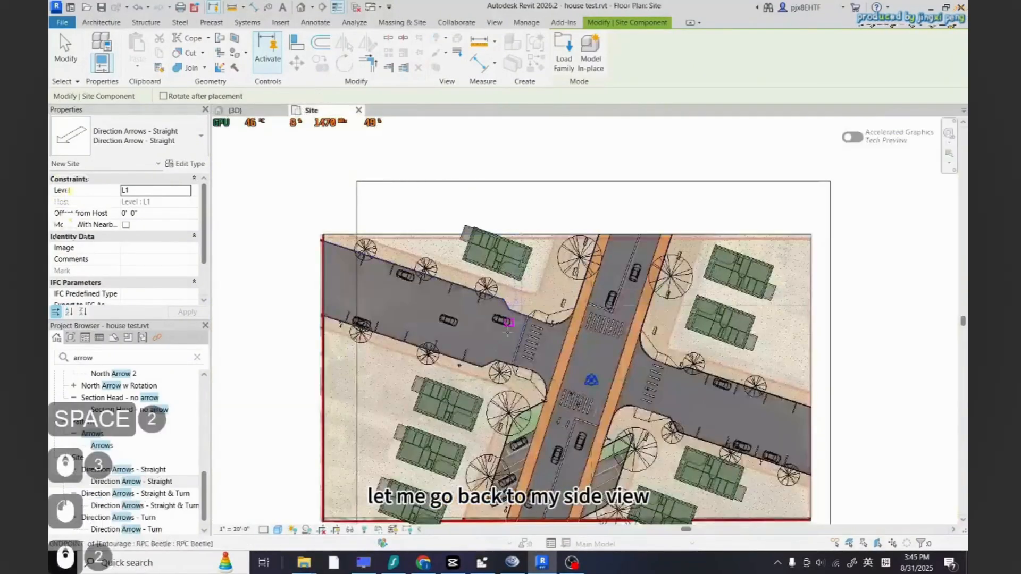
scroll(519, 321, up, 9)
key(space)
key(space)
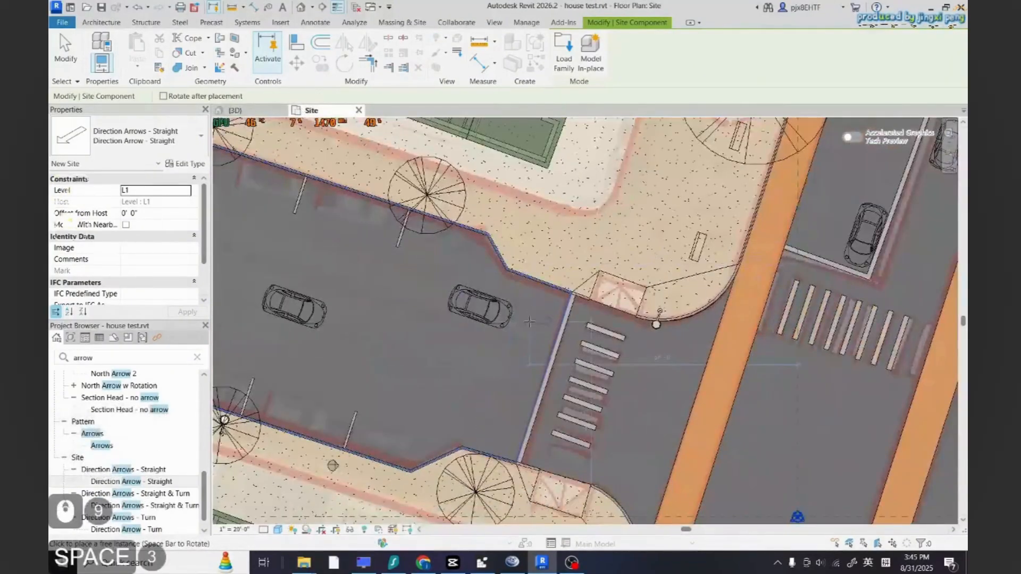
click(524, 321)
key(Escape)
key(Escape)
Place a straight direction arrow in the lane before the crosswalk, then select it and attempt to rotate it steeper
click(534, 321)
key(Escape)
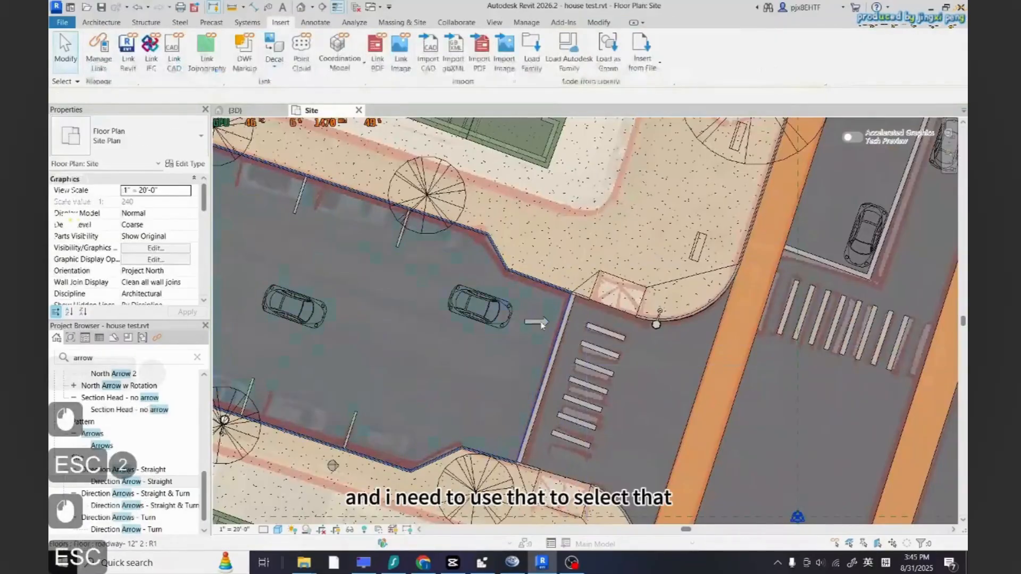
click(537, 321)
key(Escape)
key(Tab)
key(Tab)
key(Tab)
click(539, 318)
key(Tab)
click(540, 319)
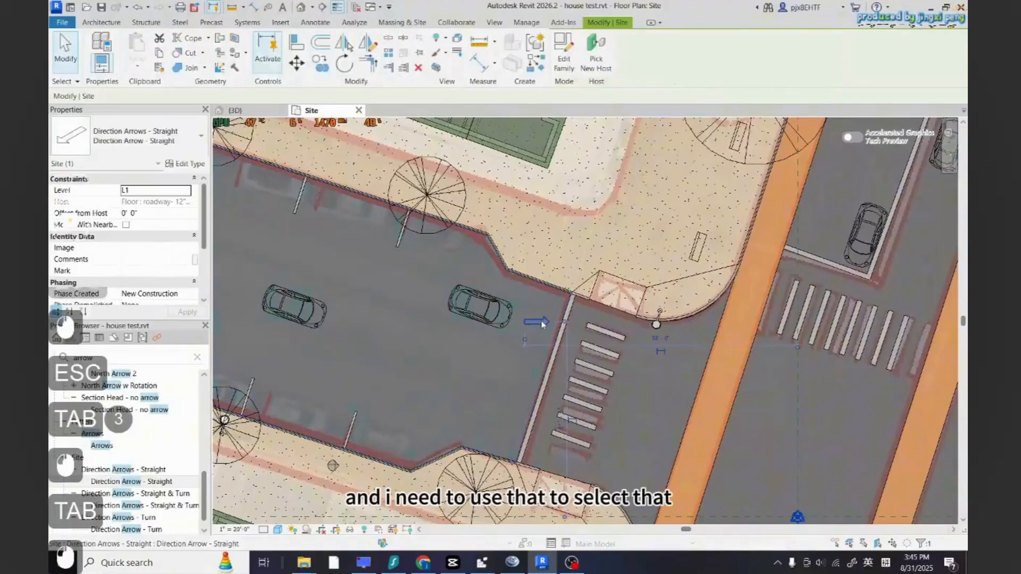
click(345, 63)
scroll(538, 321, up, 8)
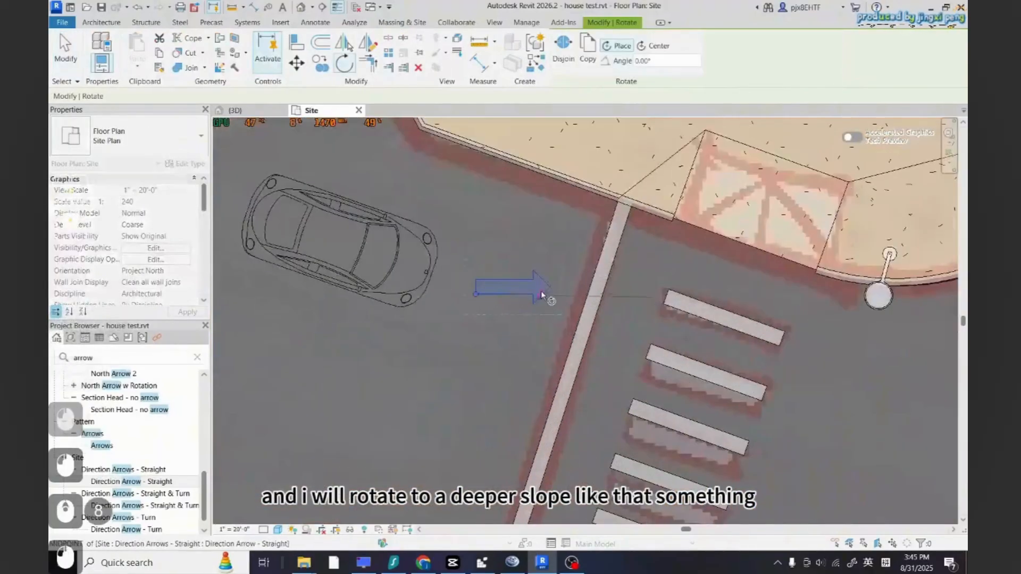
key(Escape)
key(Escape)
Switch to the 3D view and review the street with the new direction arrows
scroll(558, 399, down, 5)
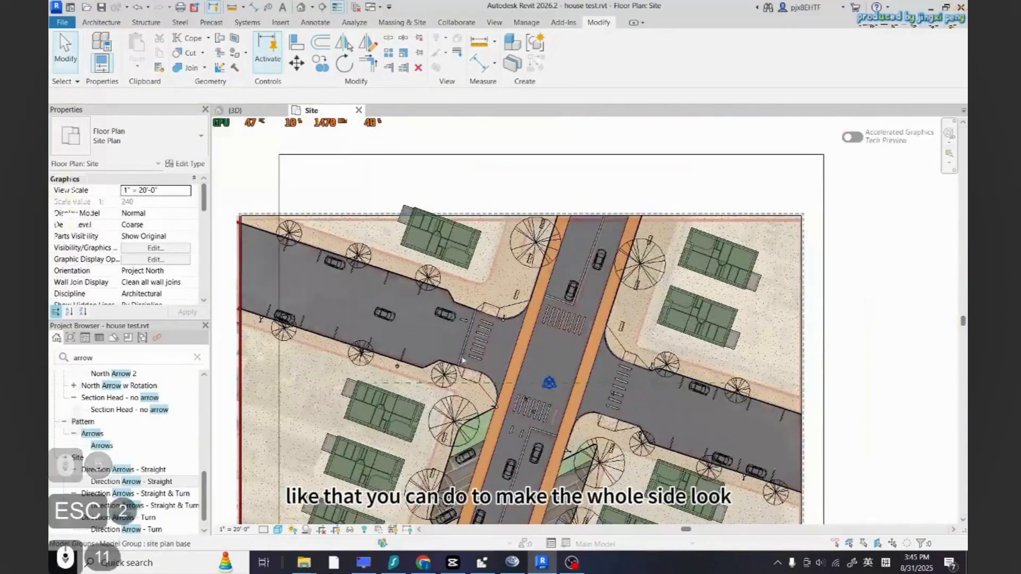
scroll(686, 428, up, 1)
scroll(722, 436, down, 2)
click(236, 110)
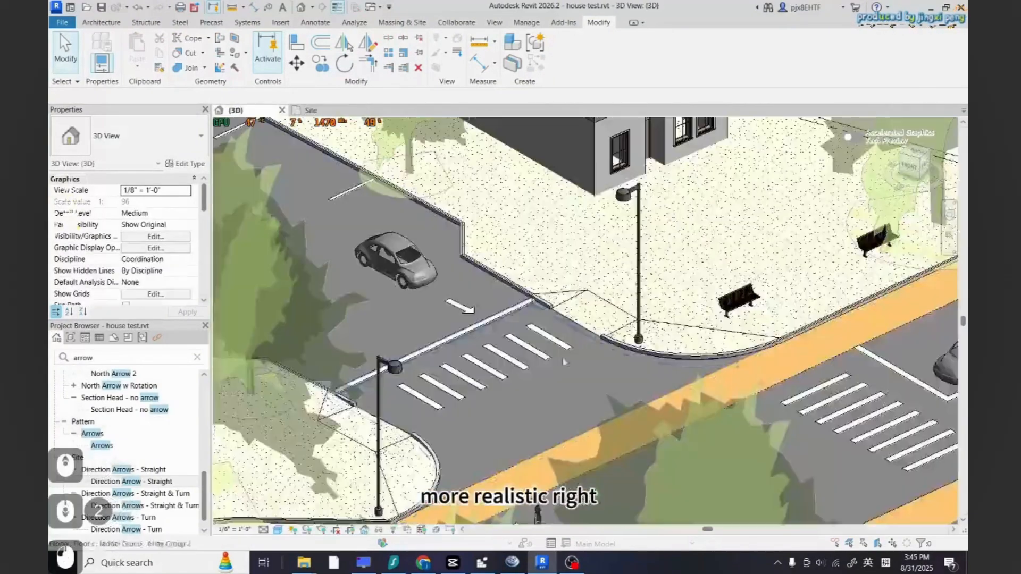
scroll(506, 285, down, 6)
scroll(682, 375, down, 2)
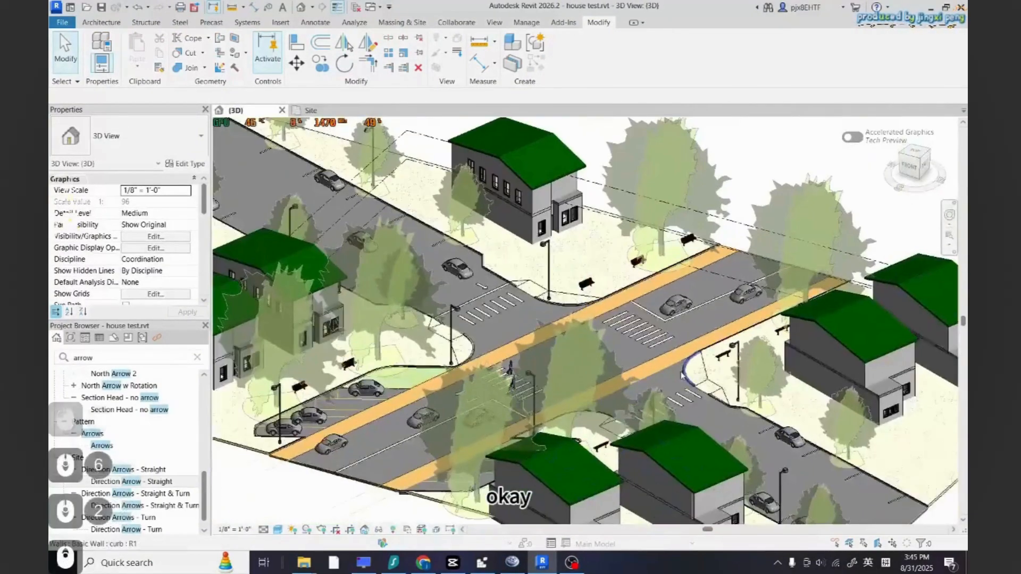
scroll(505, 353, down, 4)
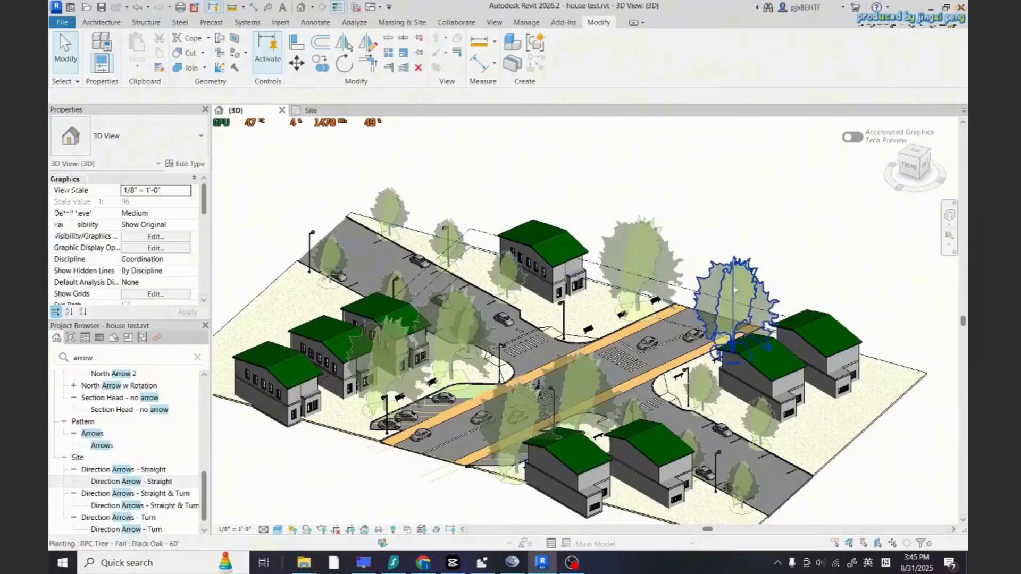
Clear the project browser search and open the C101 - Site Plan sheet
click(197, 358)
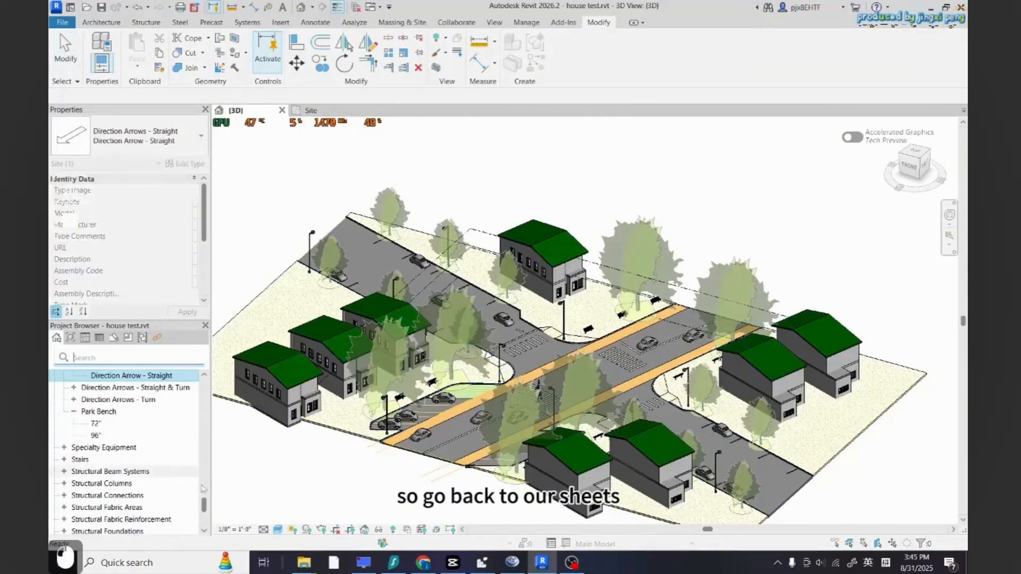
scroll(103, 394, up, 15)
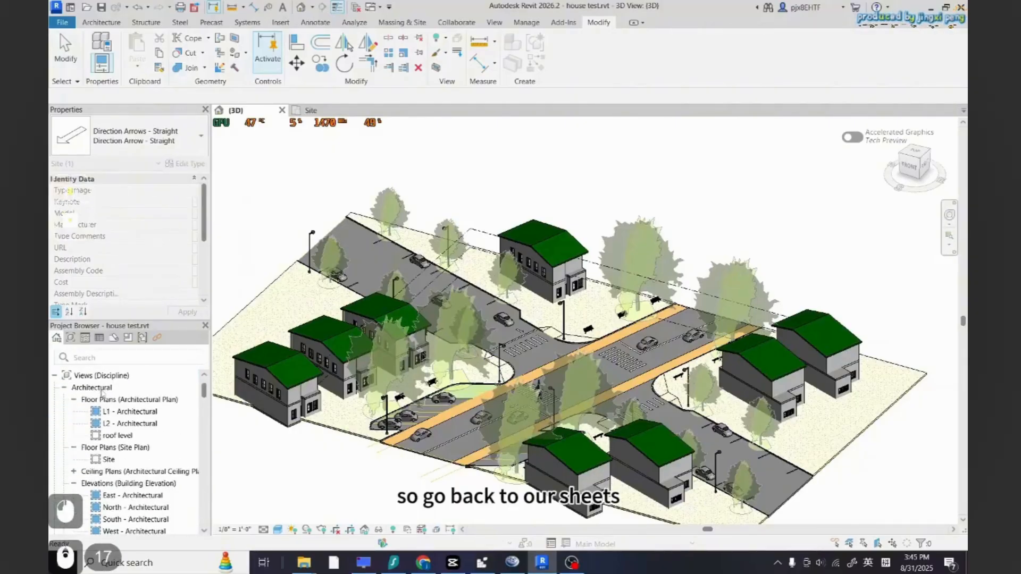
scroll(127, 495, down, 20)
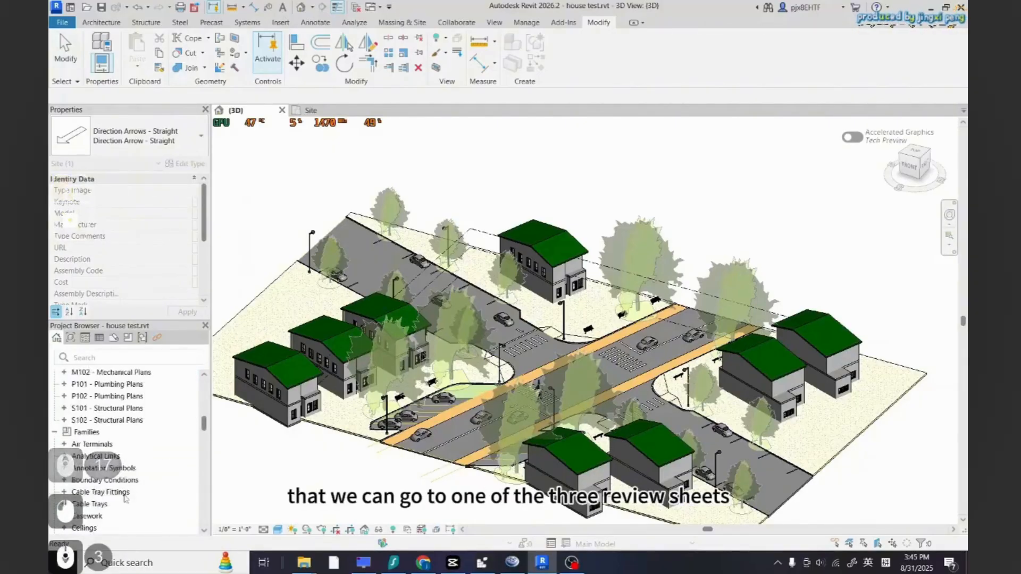
scroll(128, 489, up, 3)
mouse_move(202, 405)
mouse_down()
mouse_move(201, 421)
mouse_move(202, 411)
mouse_up()
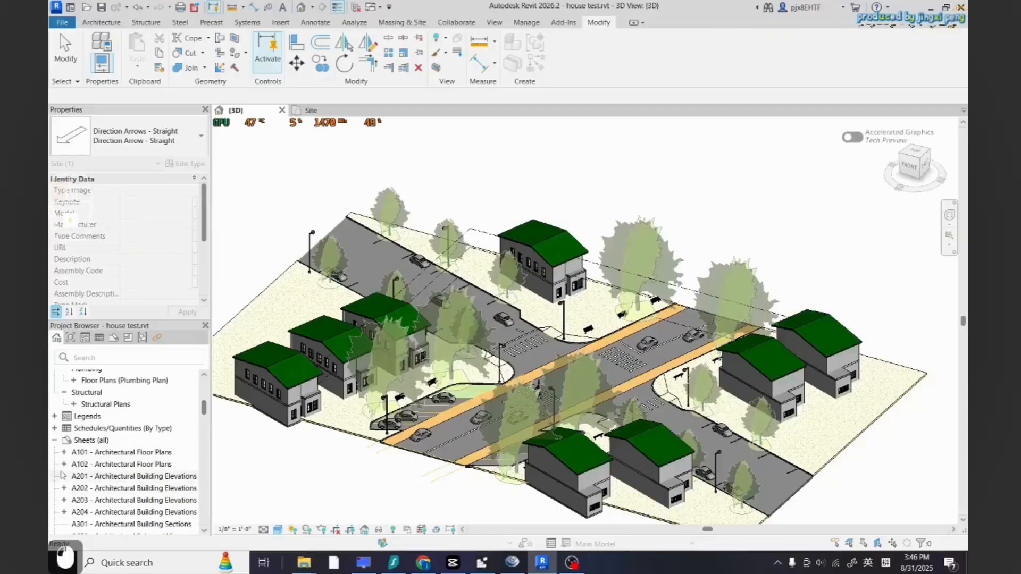
click(65, 453)
click(64, 465)
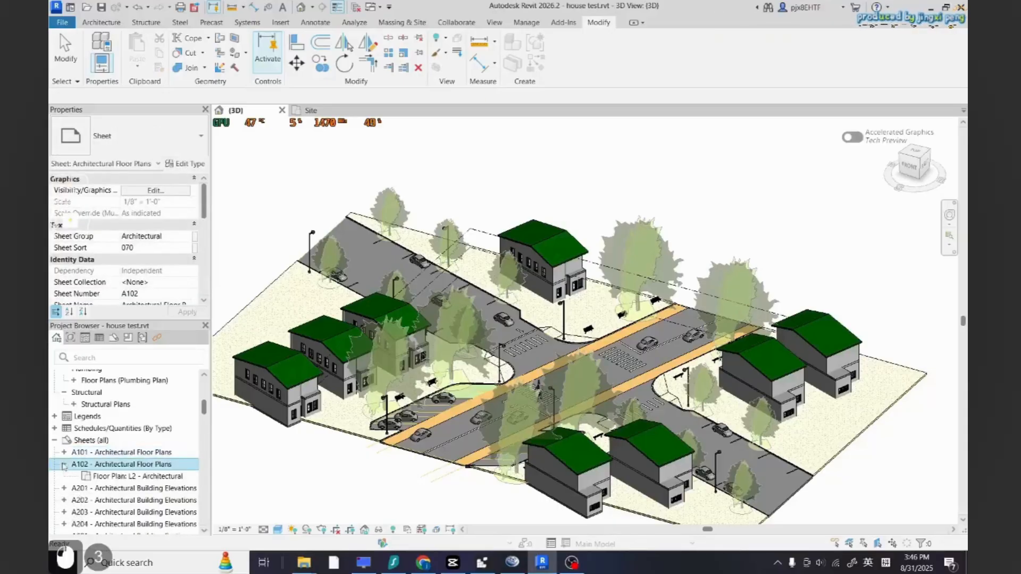
scroll(143, 500, down, 4)
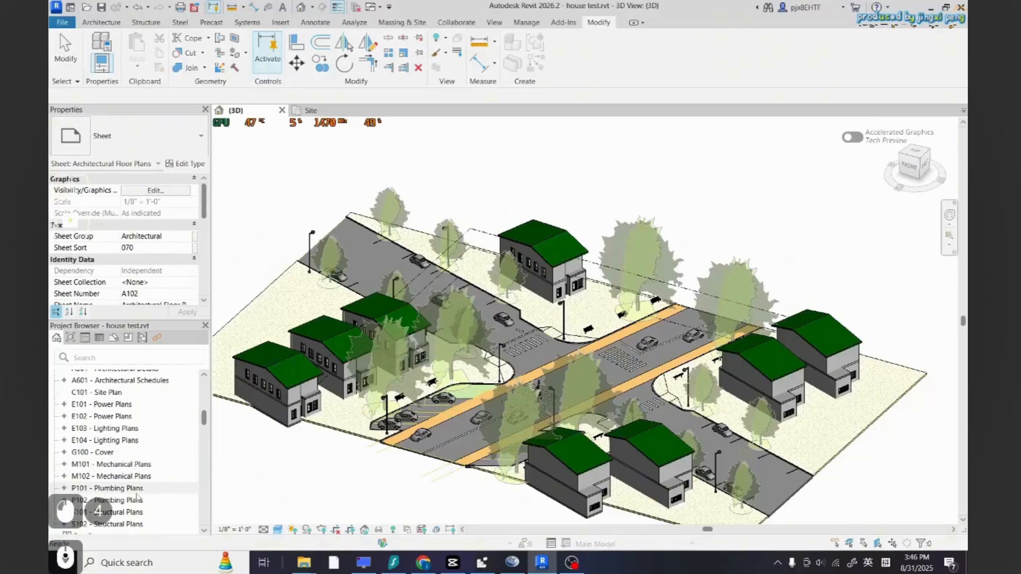
double_click(106, 392)
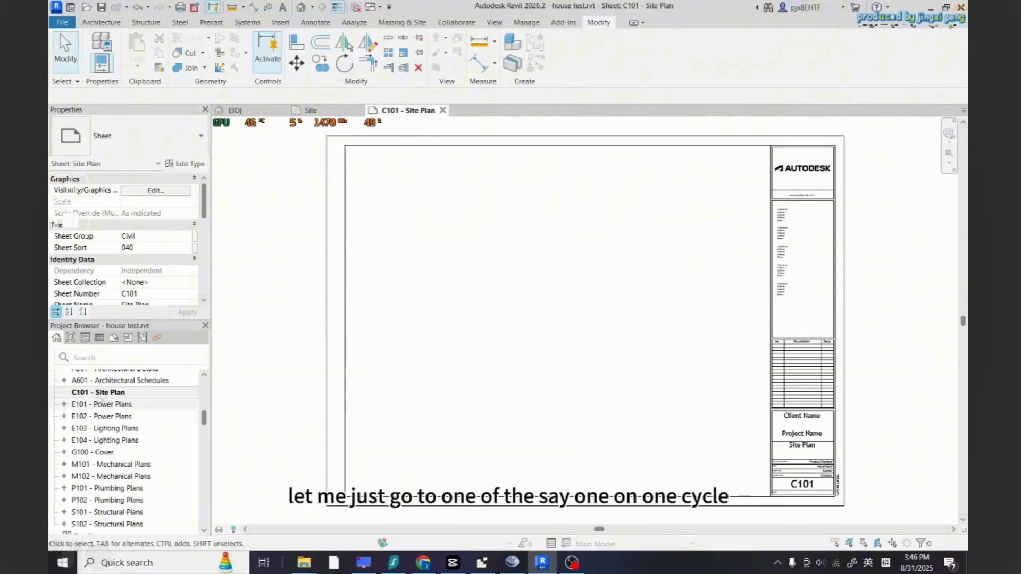
Rename the C101 sheet to Site Plan 3d view
right_click(114, 393)
click(154, 301)
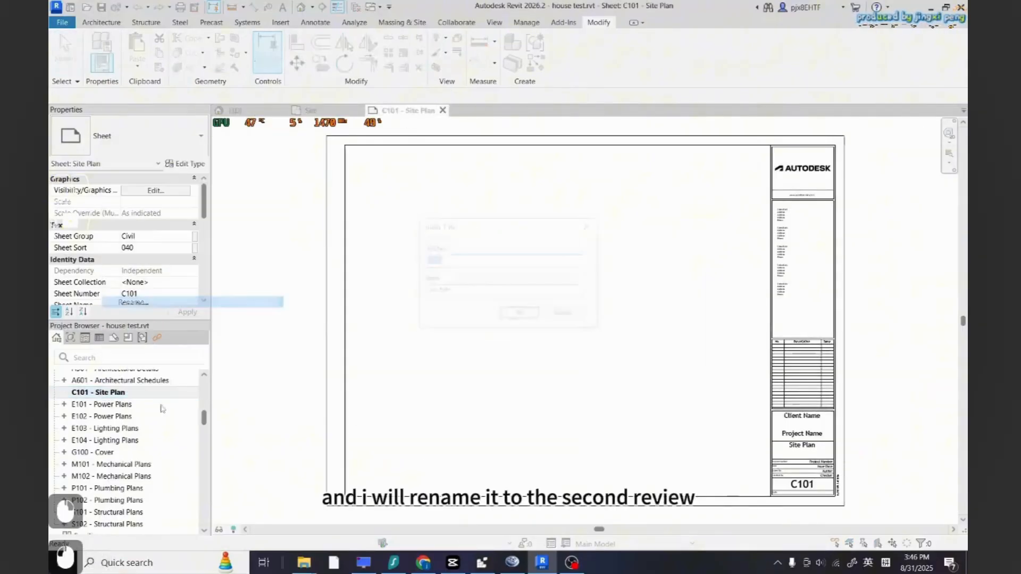
click(464, 296)
text(3d v)
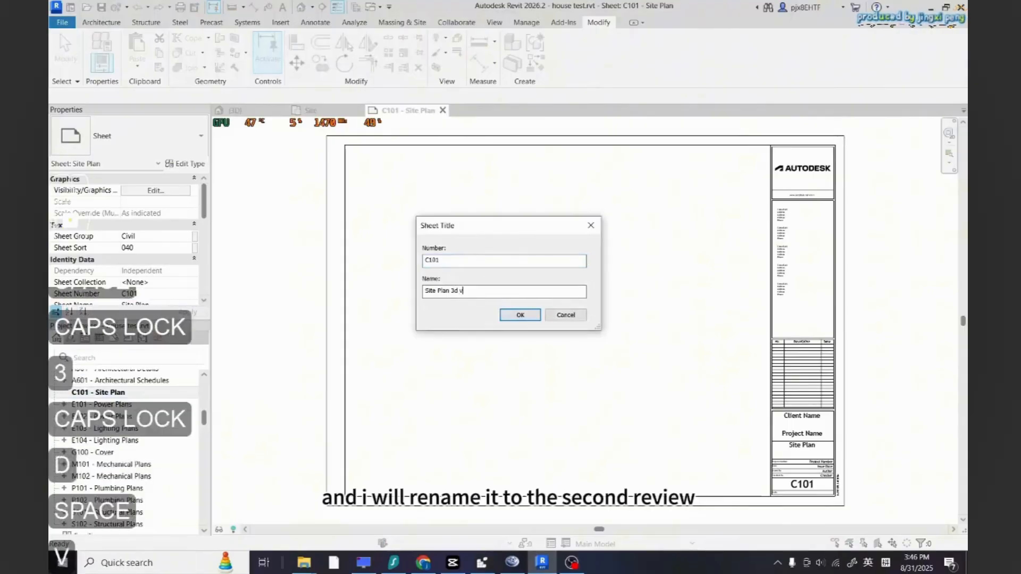
text(iew)
click(520, 314)
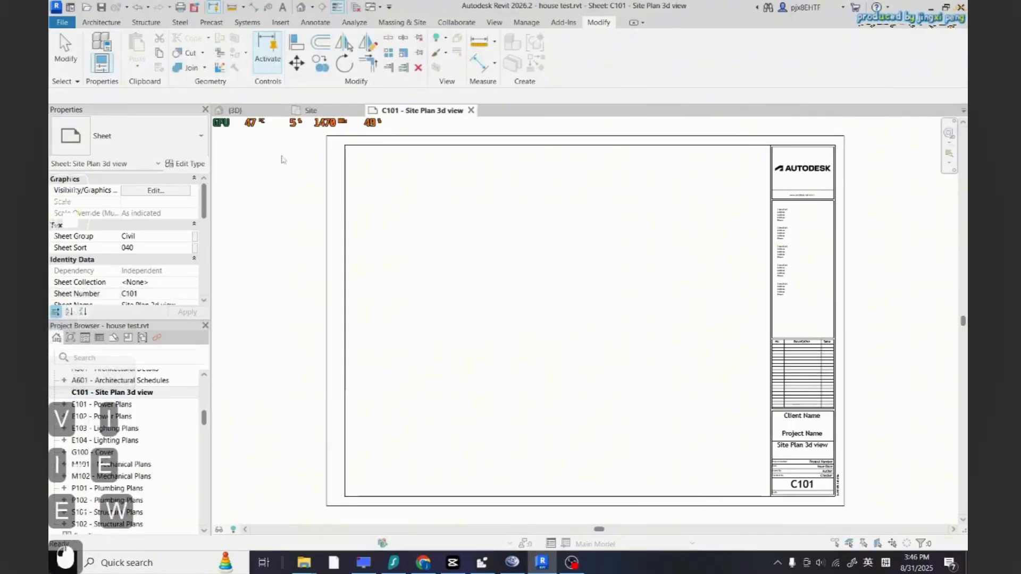
Place the {3D} view on the sheet as a viewport
scroll(146, 461, up, 5)
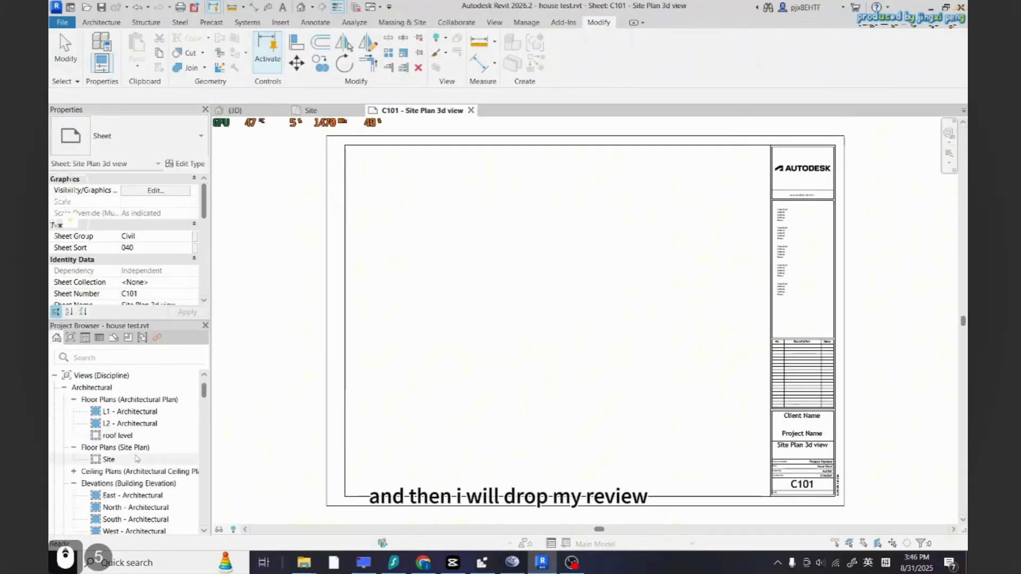
drag(204, 395, 205, 401)
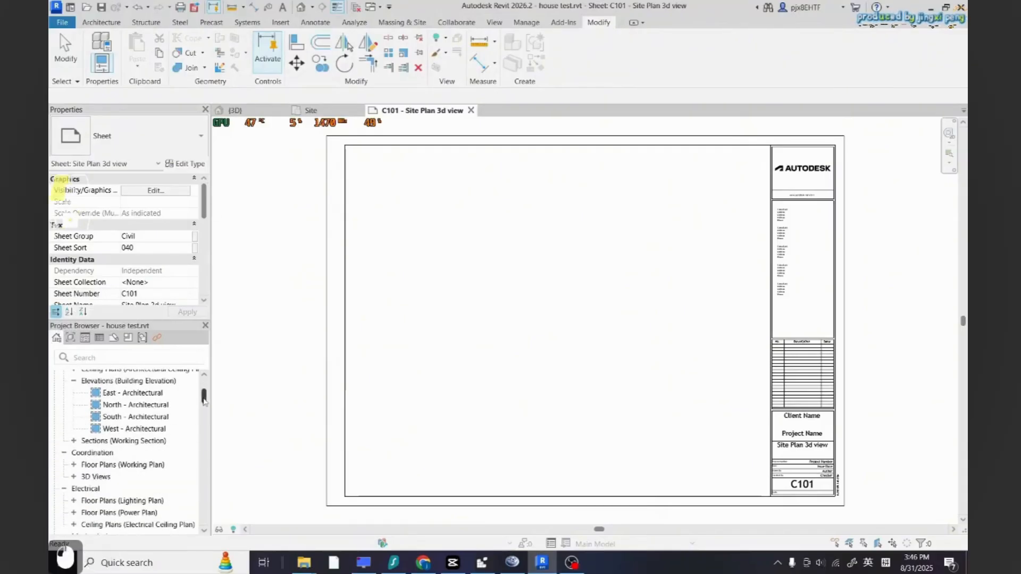
double_click(86, 479)
drag(110, 502, 425, 417)
scroll(472, 330, down, 4)
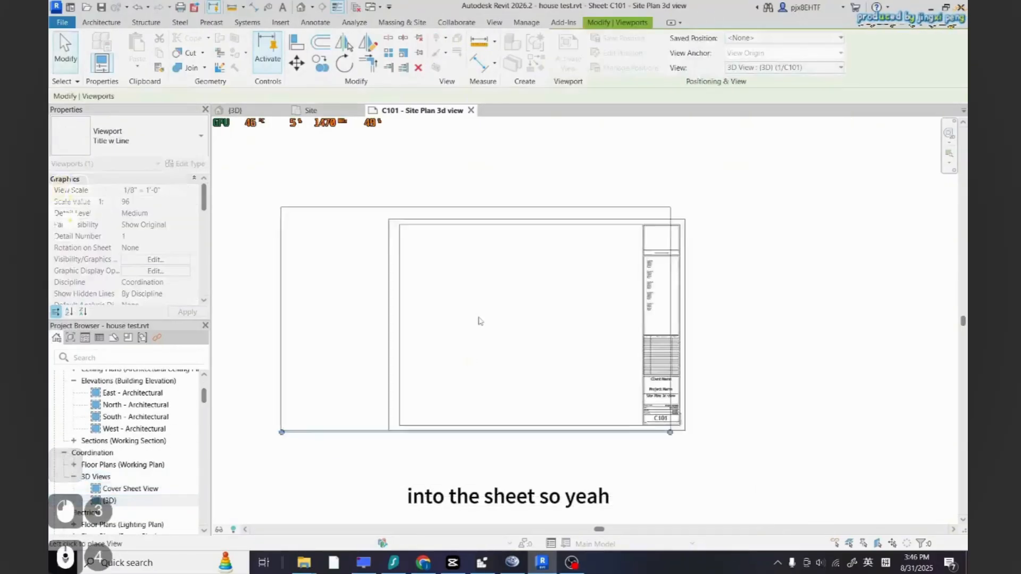
click(480, 321)
Set the viewport's view scale to 1" = 10'-0"
scroll(491, 360, up, 3)
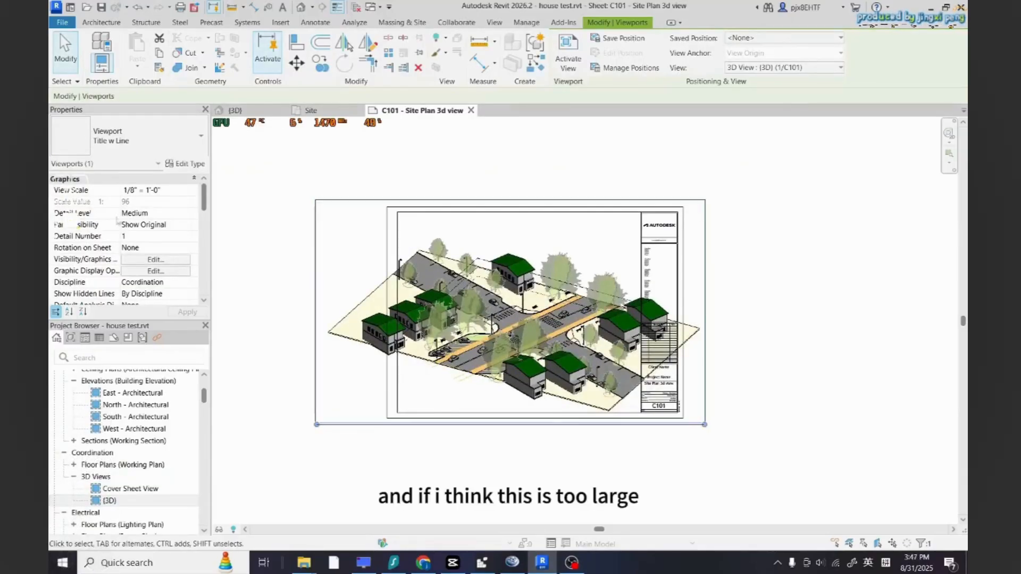
click(186, 190)
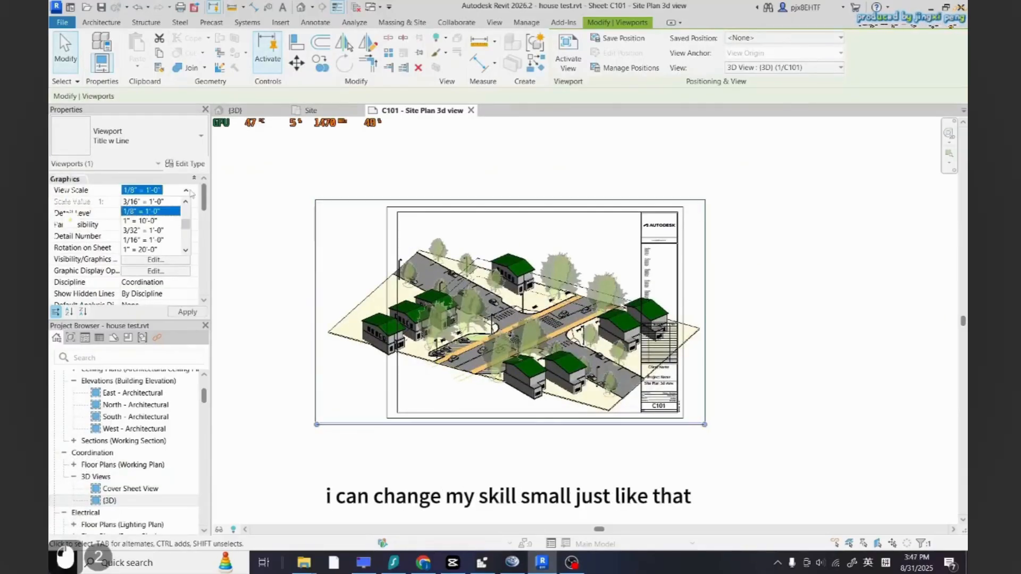
click(162, 202)
click(196, 314)
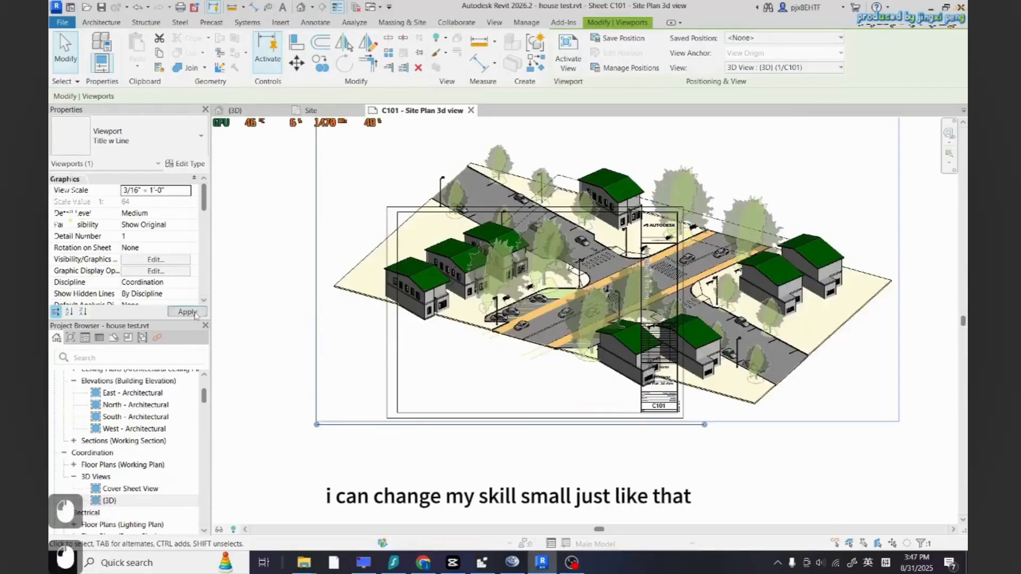
click(163, 191)
click(141, 225)
click(188, 313)
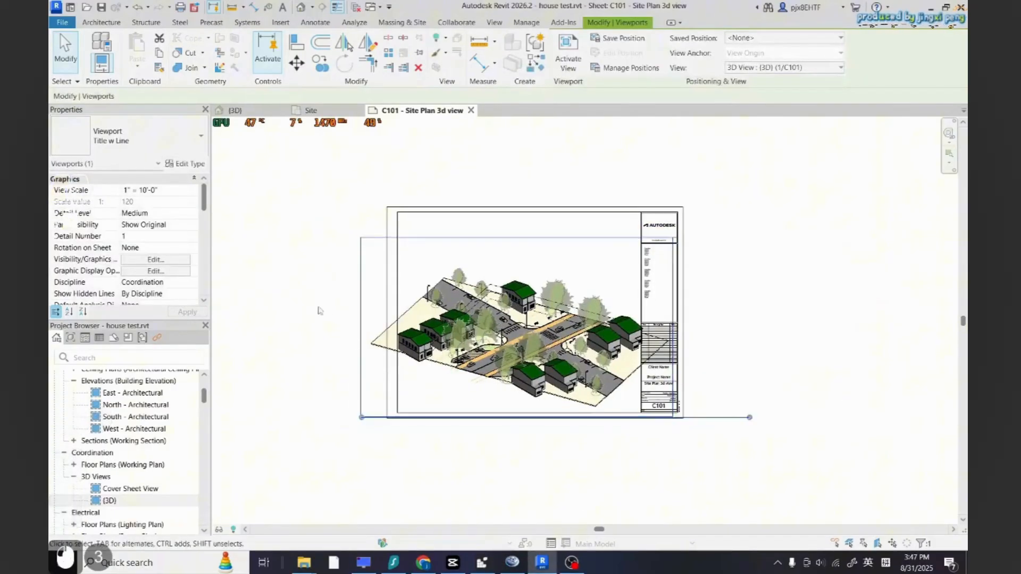
Open the {3D} view, show its crop region, and pull the crop boundary's sides inward around the site
double_click(109, 500)
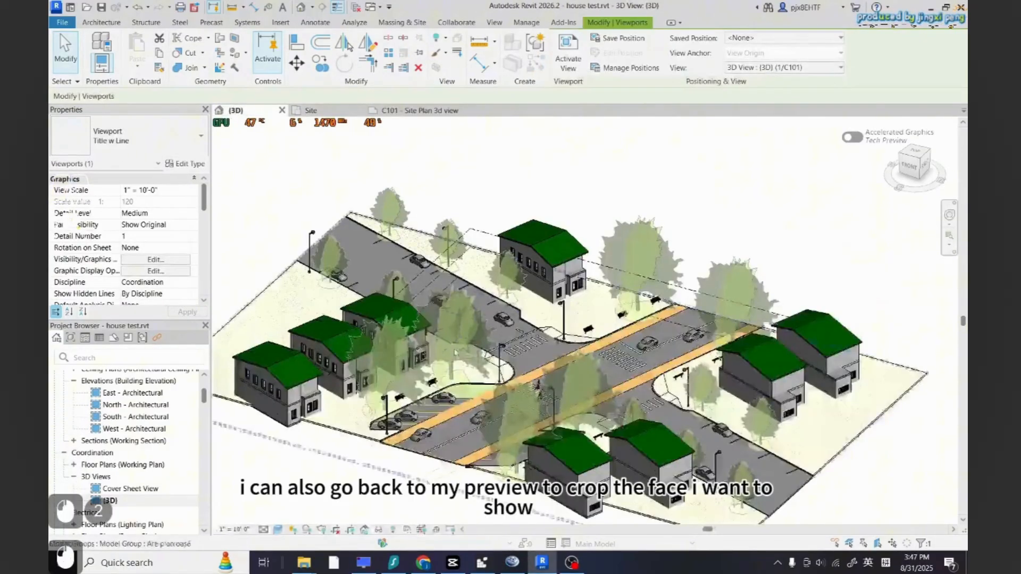
scroll(457, 356, down, 3)
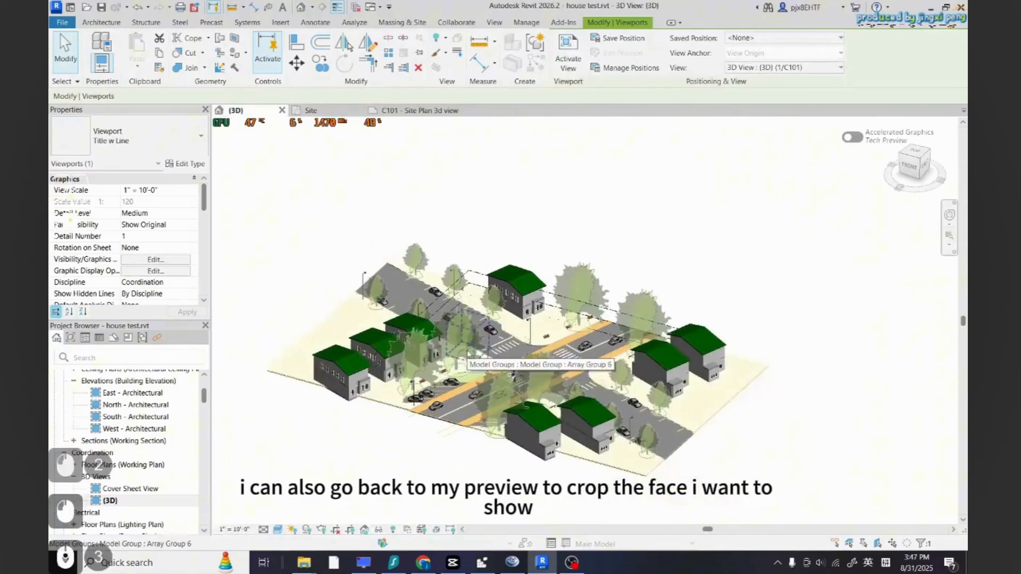
click(336, 529)
scroll(401, 423, down, 2)
click(335, 390)
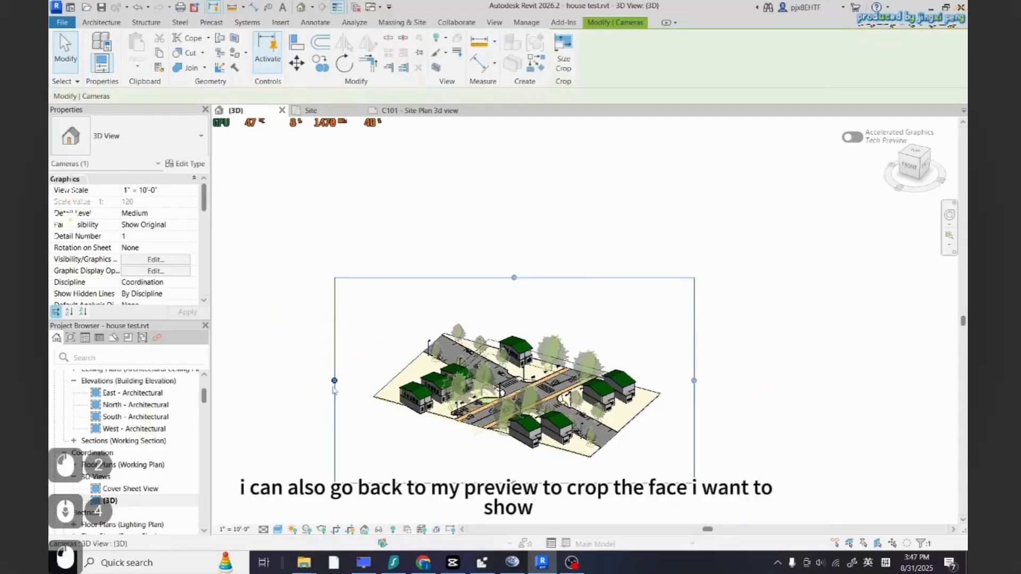
drag(335, 381, 391, 381)
drag(542, 484, 543, 417)
drag(693, 347, 635, 348)
Orbit the 3D view closer to the intersection and resize the crop region to frame the street
scroll(524, 375, up, 2)
scroll(525, 380, up, 4)
scroll(525, 381, down, 1)
shift+middle_drag(524, 380, 468, 366)
scroll(467, 366, down, 3)
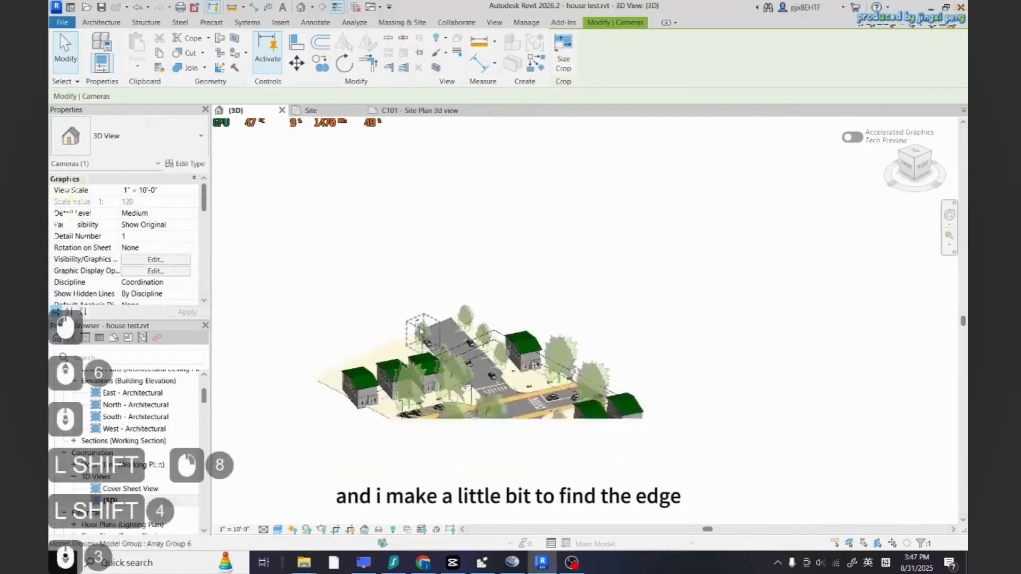
scroll(473, 362, up, 1)
drag(478, 425, 479, 480)
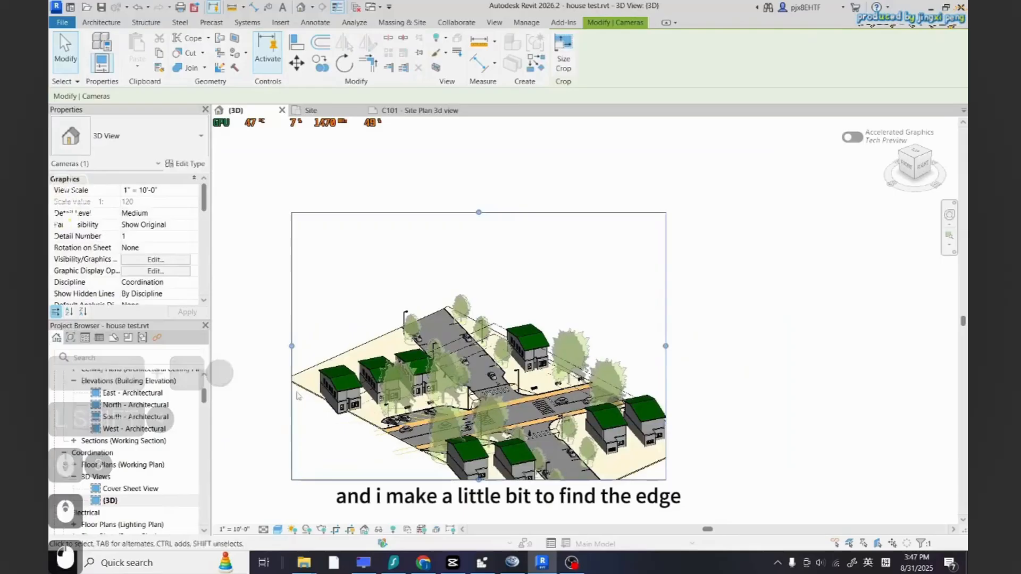
drag(291, 347, 364, 355)
drag(515, 480, 516, 429)
scroll(579, 445, up, 4)
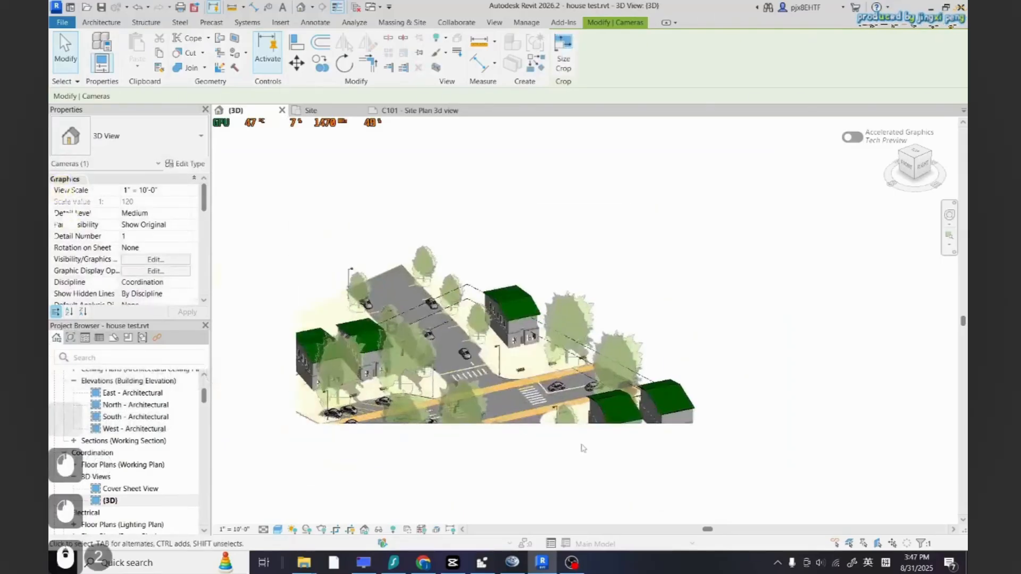
scroll(598, 428, down, 2)
scroll(595, 420, up, 1)
shift+middle_drag(587, 387, 535, 367)
scroll(534, 356, down, 5)
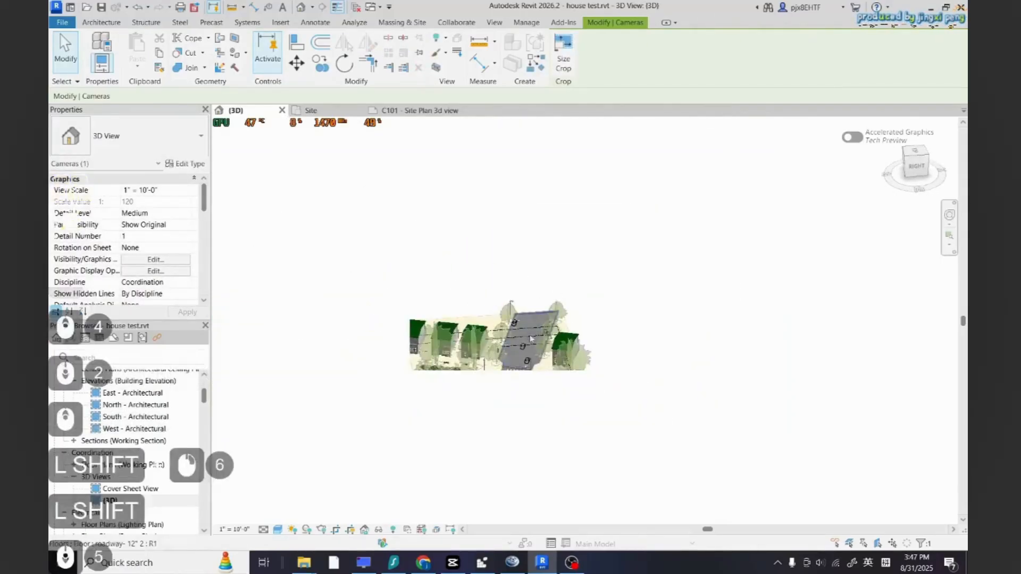
scroll(523, 356, up, 2)
Reselect the crop region, extend its bottom and left edges, and reframe the intersection inside it
click(539, 372)
click(349, 531)
click(536, 417)
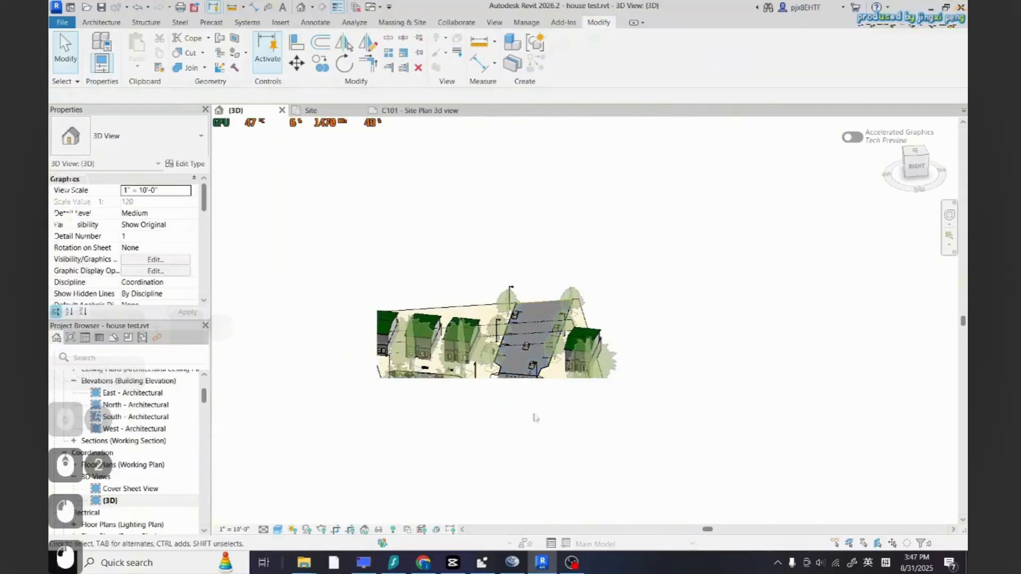
click(350, 531)
click(505, 378)
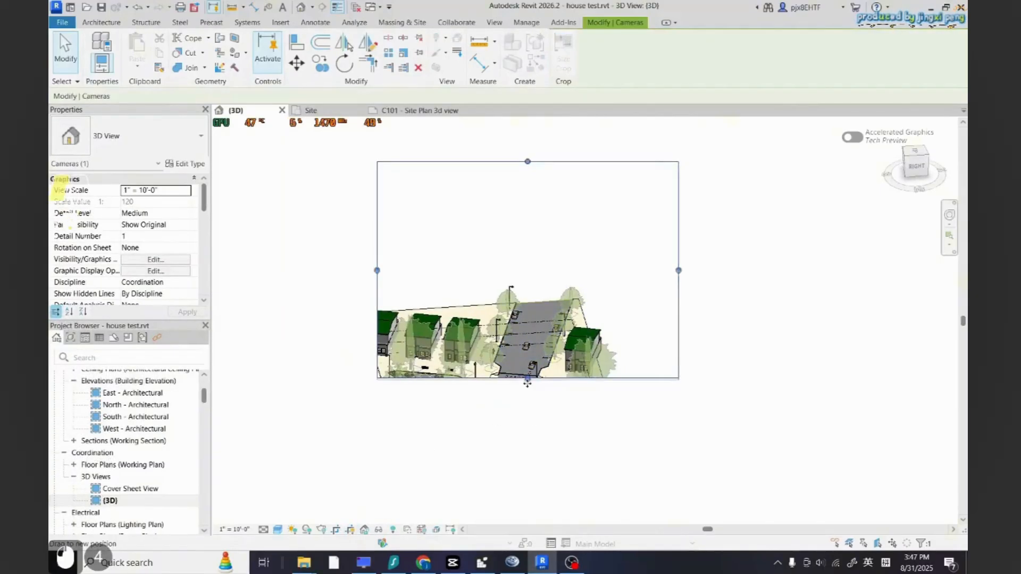
scroll(514, 319, up, 2)
drag(535, 467, 535, 501)
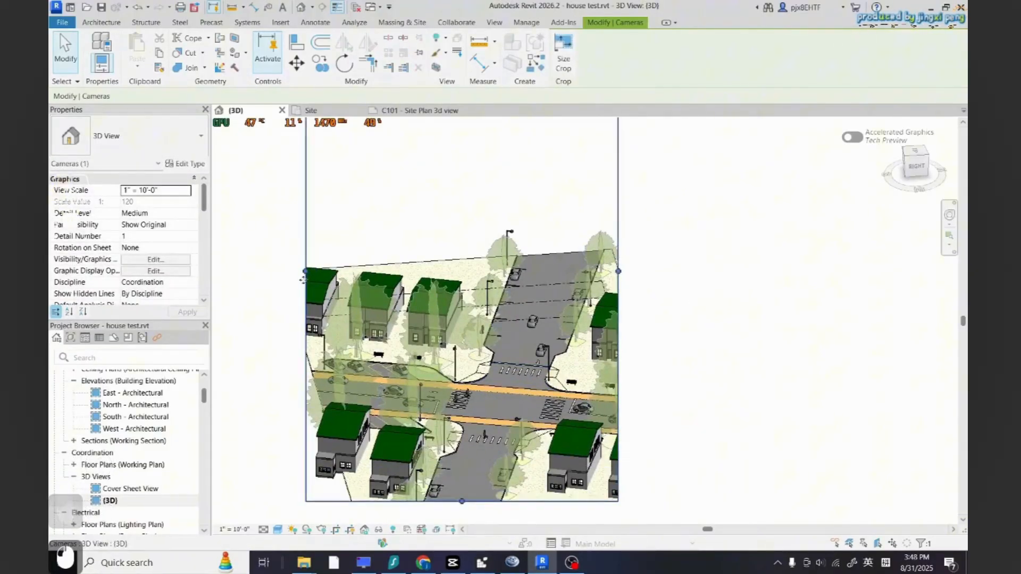
drag(306, 271, 348, 272)
scroll(446, 431, down, 2)
drag(474, 136, 492, 308)
click(674, 442)
scroll(478, 469, up, 4)
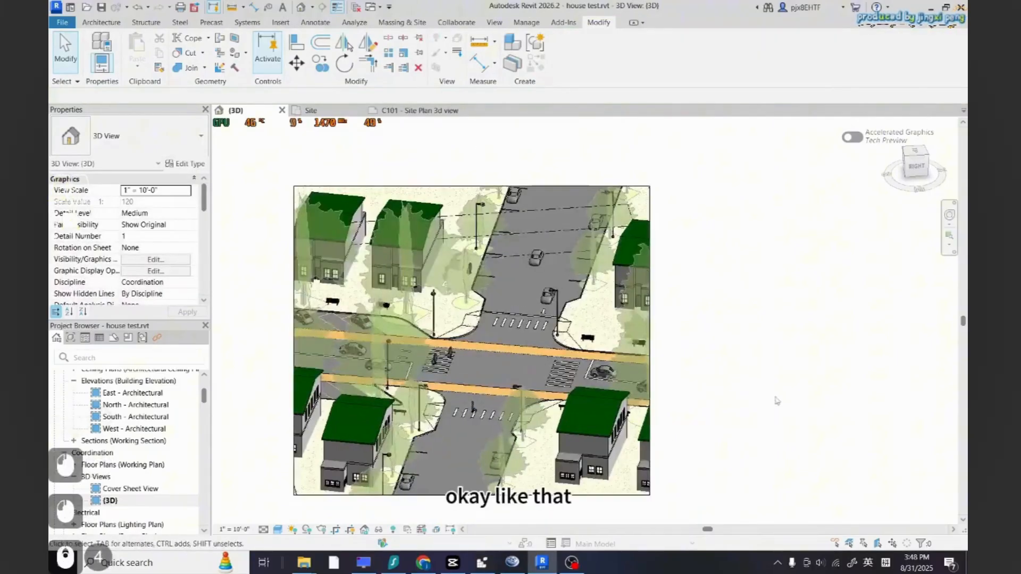
Switch to sheet C101 and set the 3D viewport's view scale to 3/16" = 1'-0"
scroll(774, 401, down, 1)
click(419, 111)
click(726, 444)
click(555, 369)
drag(555, 369, 562, 313)
click(186, 194)
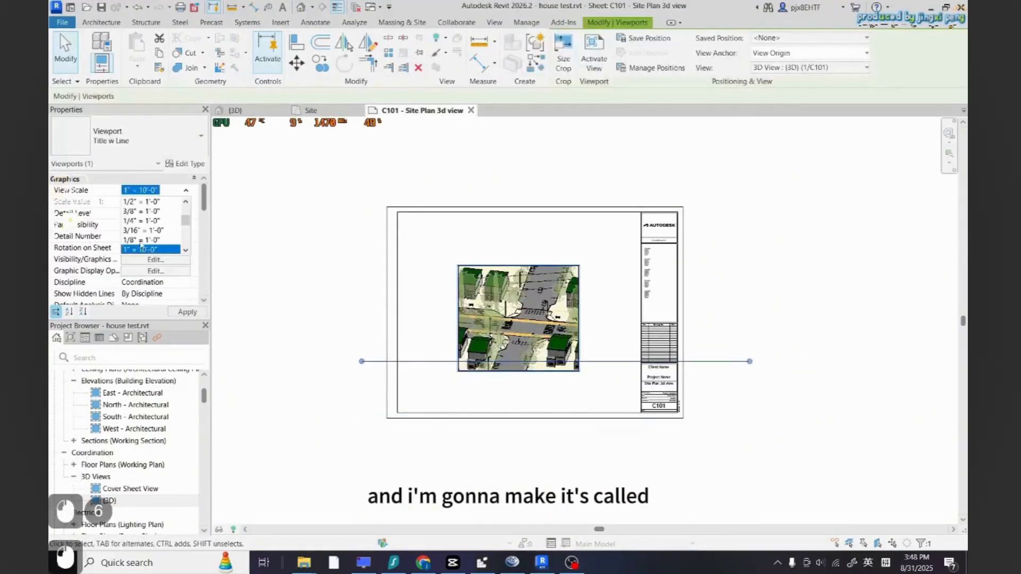
click(140, 241)
click(188, 192)
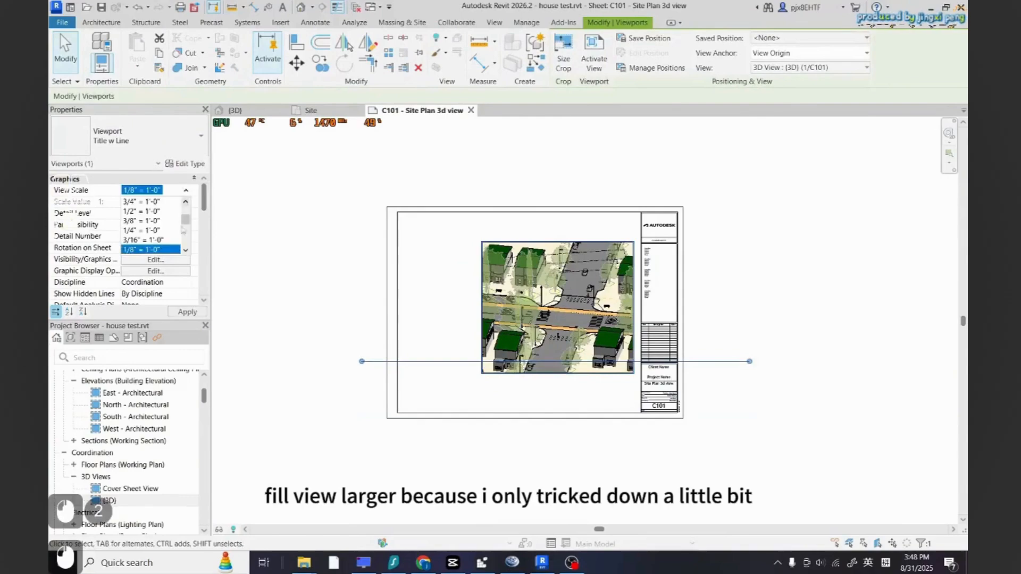
click(144, 240)
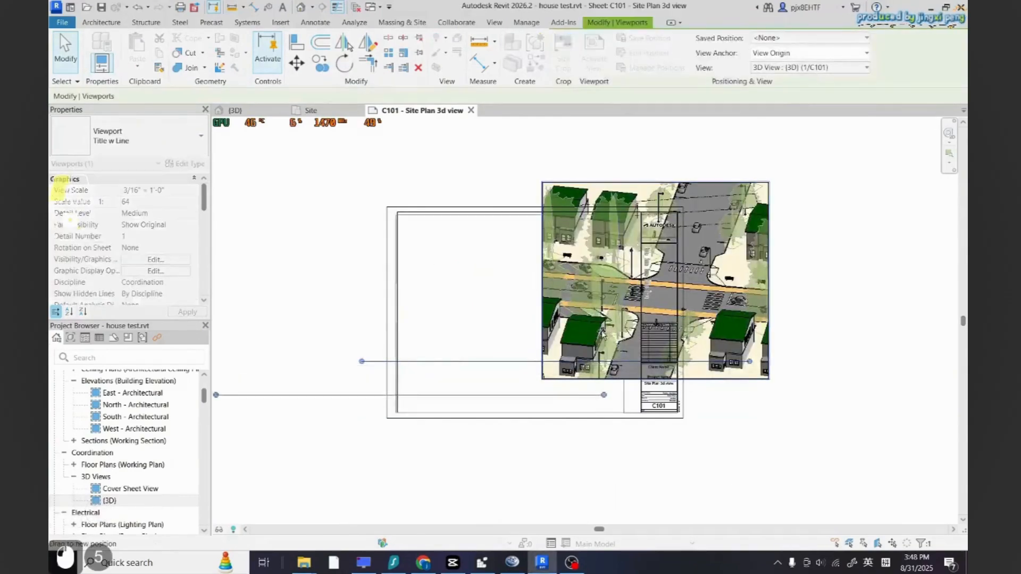
Move the enlarged viewport so it sits inside the sheet border
drag(601, 330, 606, 327)
click(846, 344)
scroll(641, 384, up, 1)
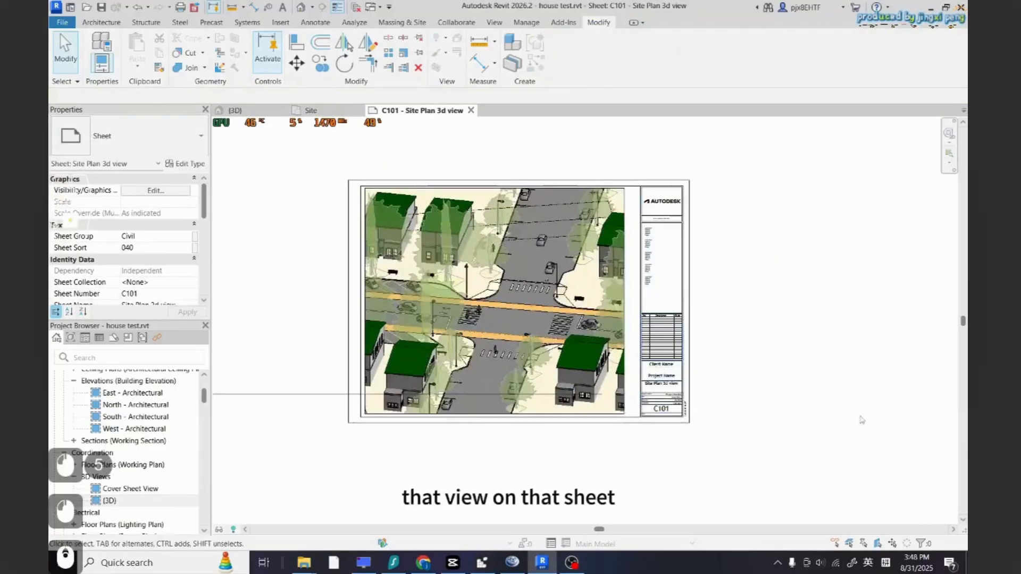
scroll(796, 407, up, 1)
scroll(795, 409, down, 1)
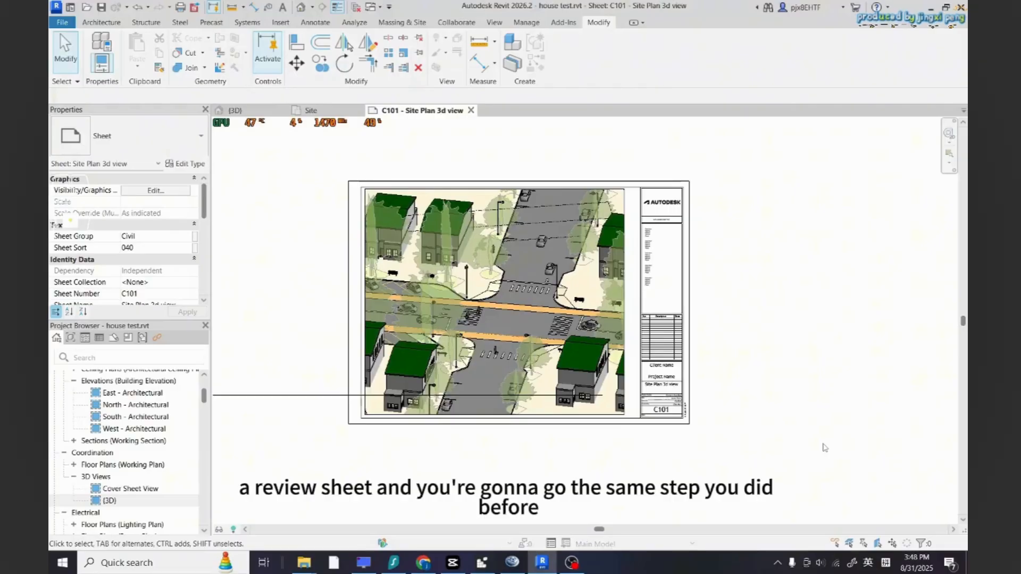
scroll(776, 406, down, 2)
Change the 3D viewport's type to No Title to remove its title line
click(352, 399)
scroll(357, 422, up, 6)
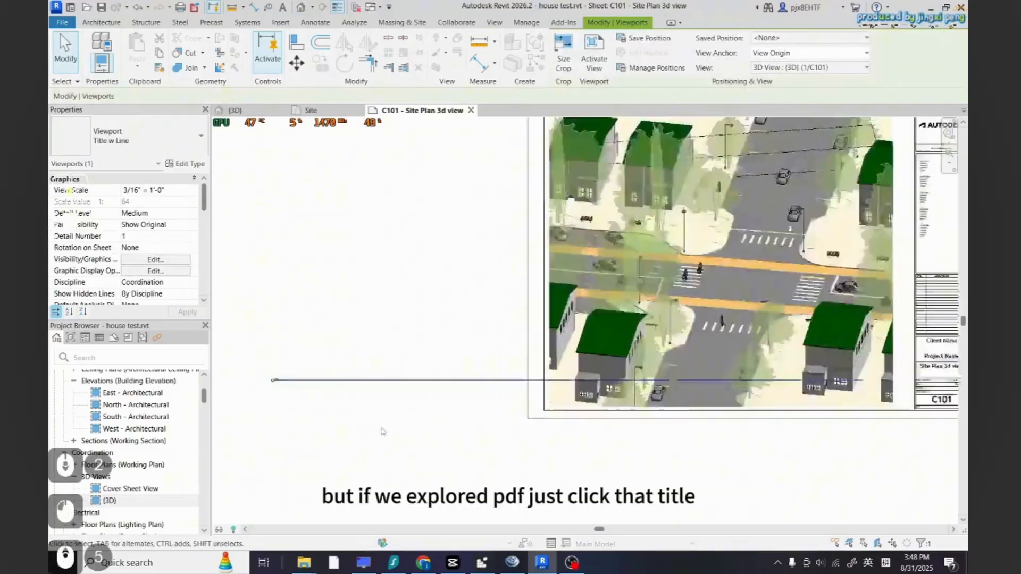
scroll(372, 423, down, 3)
scroll(272, 400, up, 4)
scroll(272, 394, down, 2)
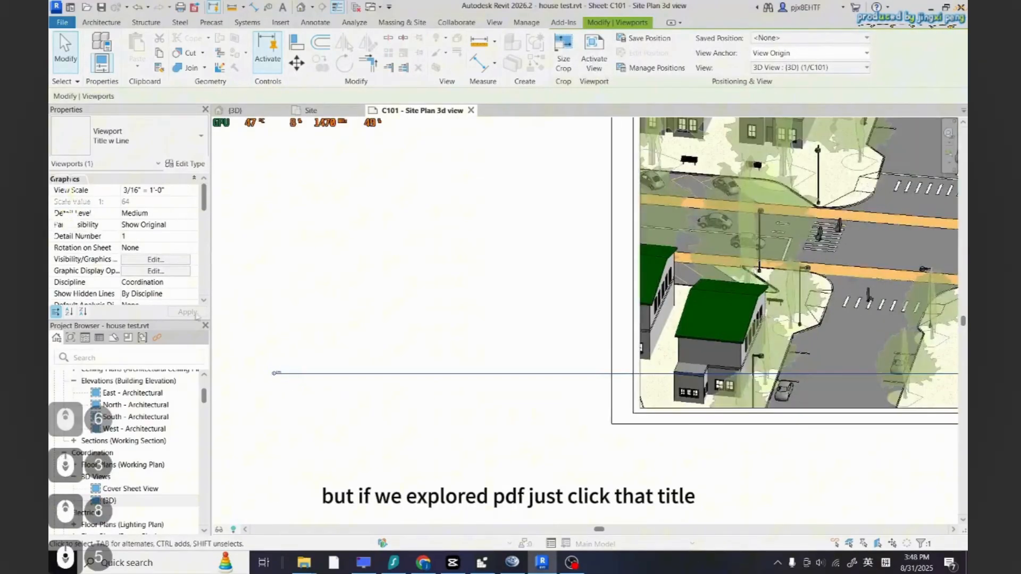
click(201, 137)
click(99, 200)
click(279, 356)
scroll(270, 386, down, 5)
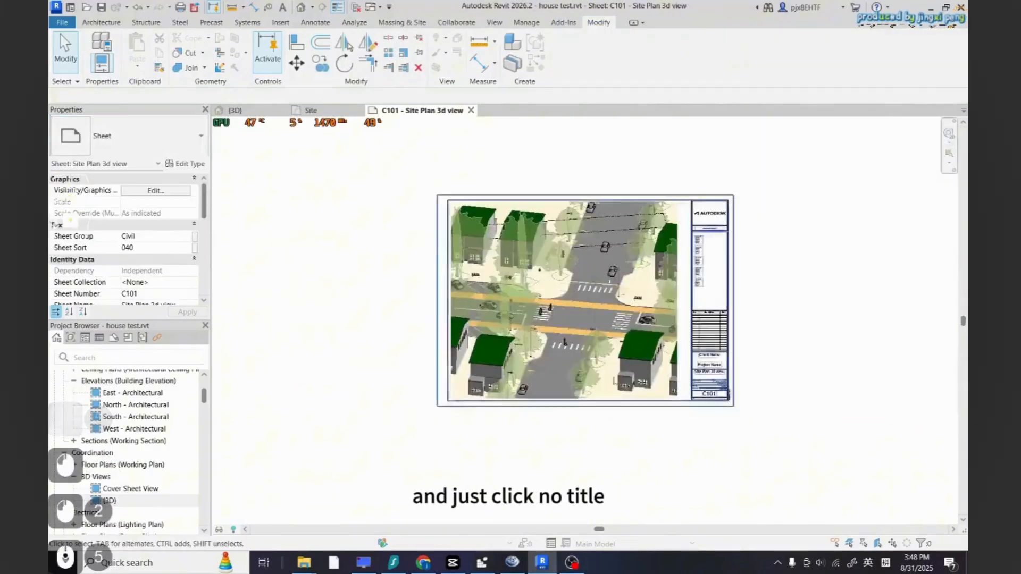
scroll(602, 301, up, 2)
scroll(695, 433, up, 2)
scroll(590, 440, down, 4)
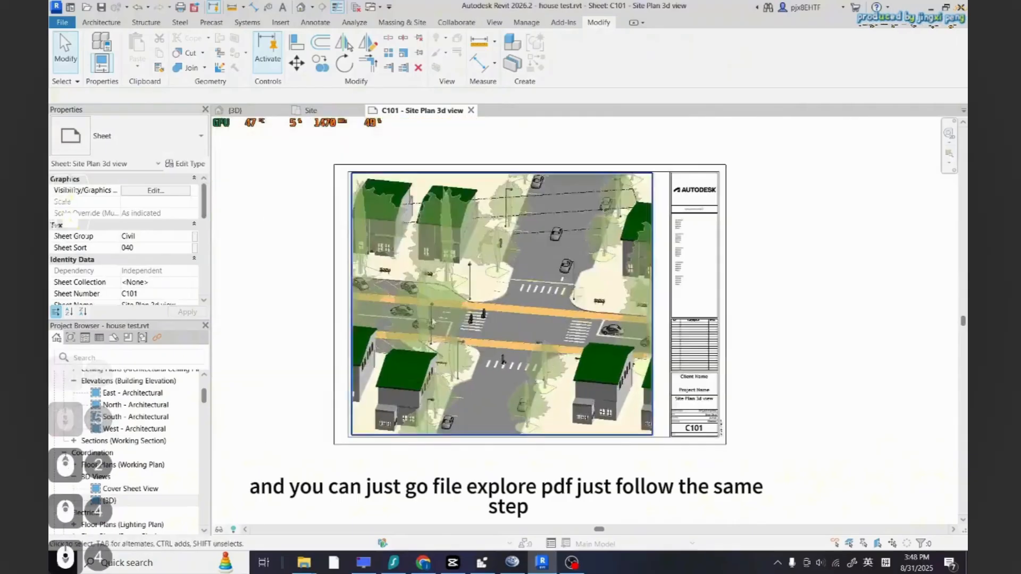
click(63, 22)
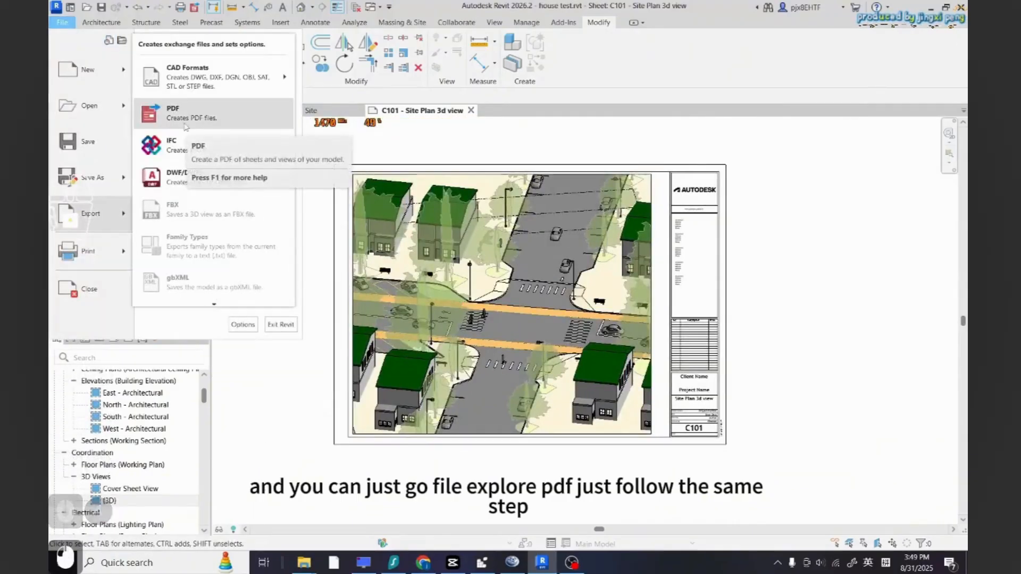
click(264, 393)
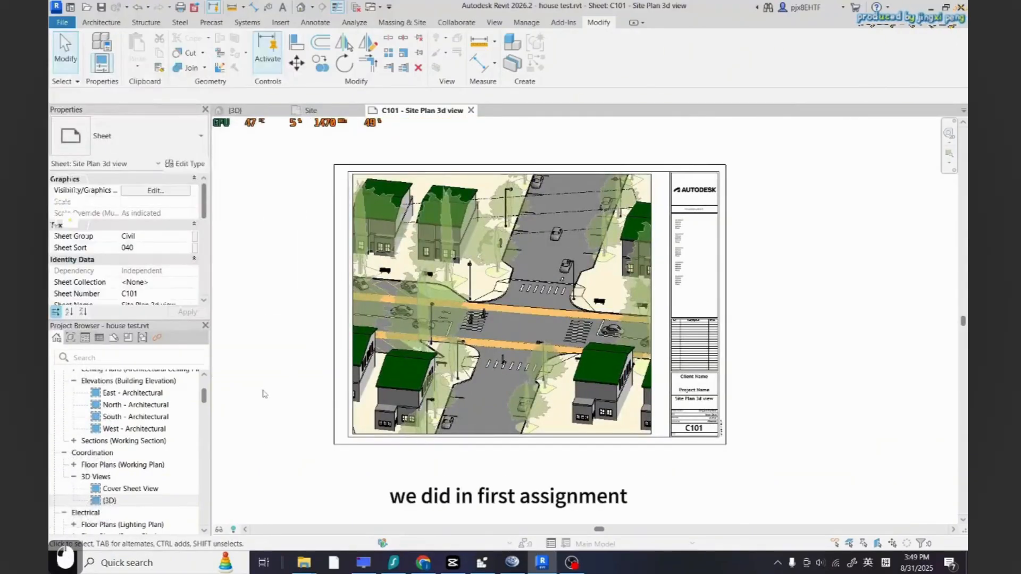